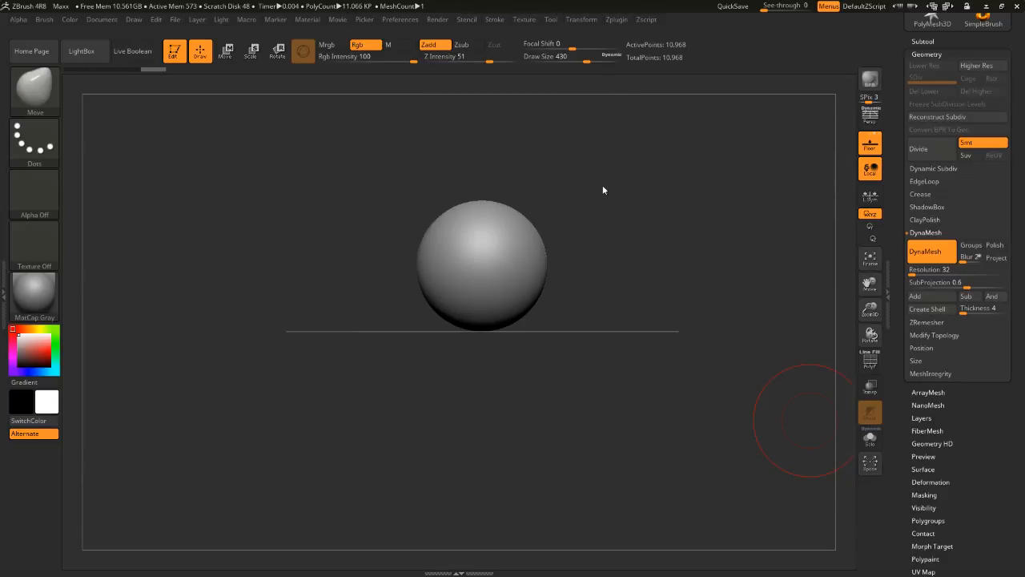
- Pull the sphere's lower front outward into an egg-shaped head with the Move brush at draw size 676, remesh it and smooth the form
alt+drag(658, 280, 612, 239)
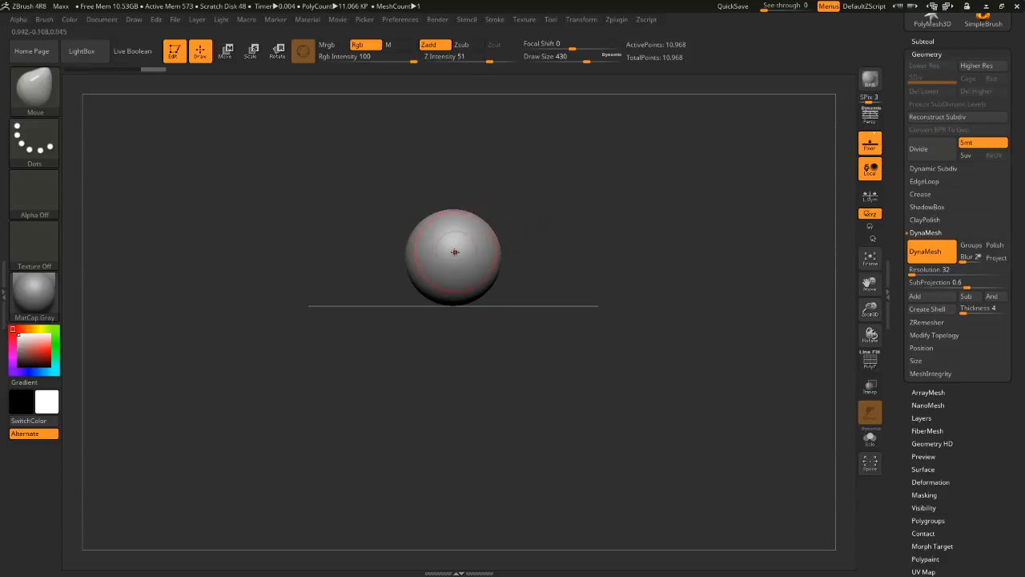
mouse_move(547, 240)
alt+mouse_down()
mouse_move(552, 260)
mouse_move(538, 236)
mouse_move(579, 245)
mouse_move(545, 255)
mouse_move(550, 244)
mouse_move(567, 245)
alt+mouse_up()
key(space)
mouse_move(463, 292)
mouse_down()
mouse_move(515, 308)
mouse_move(499, 297)
mouse_up()
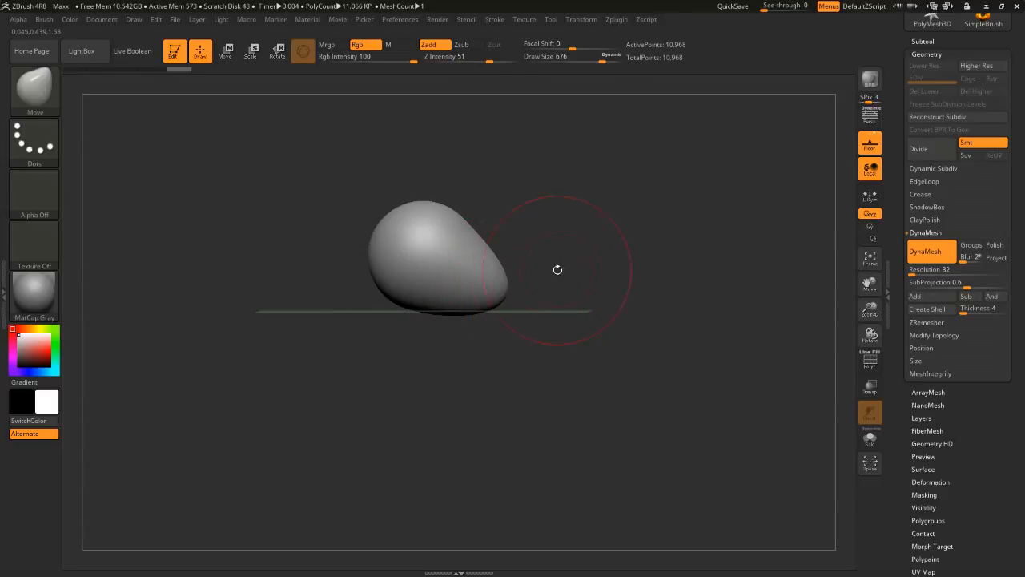
shift+drag(456, 300, 501, 276)
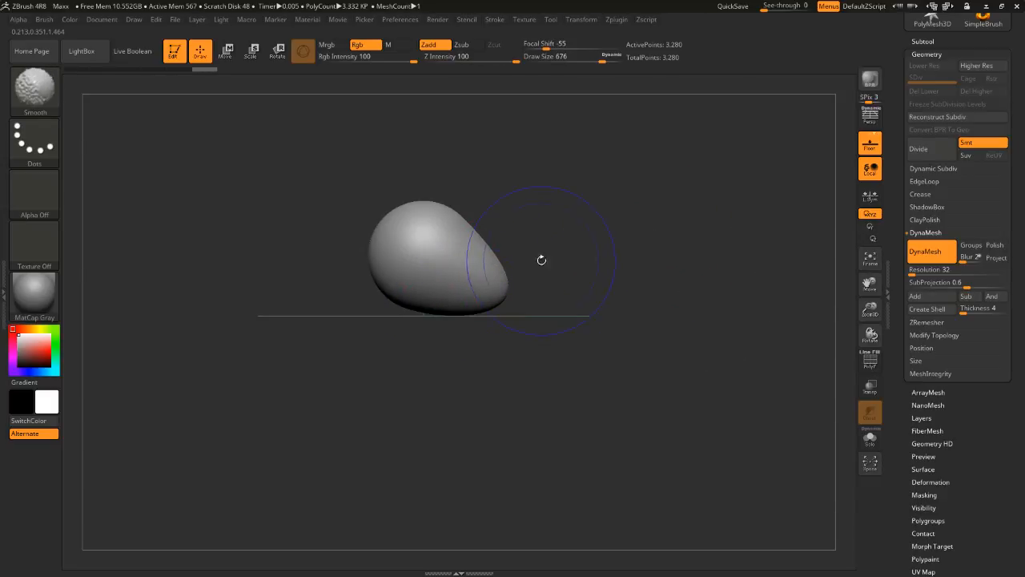
mouse_move(471, 241)
shift+mouse_down()
mouse_move(450, 247)
mouse_move(528, 232)
mouse_move(617, 240)
mouse_move(619, 252)
mouse_move(611, 241)
mouse_move(646, 222)
shift+mouse_up()
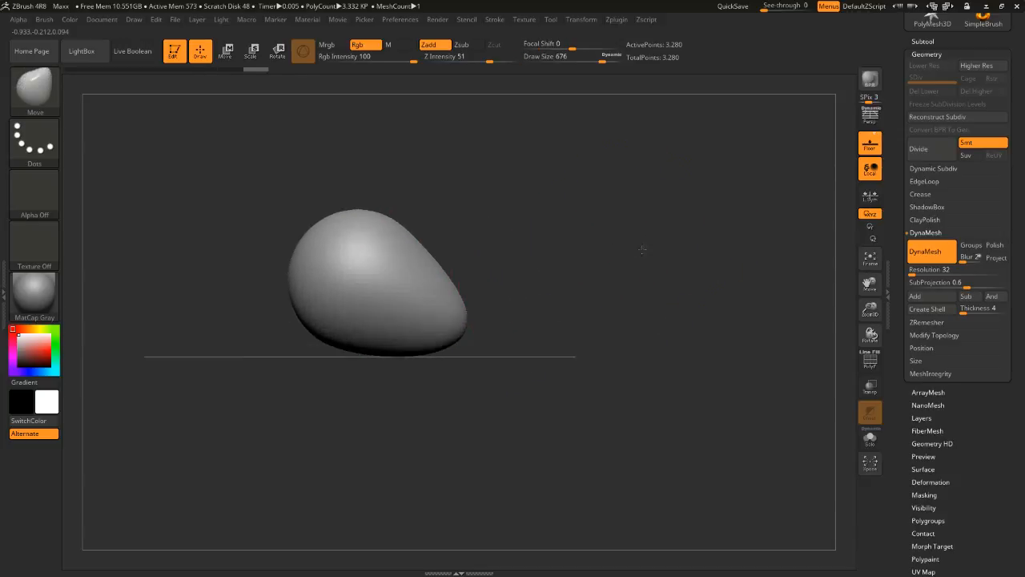
- Carve two symmetrical eye sockets into the front of the head with the ClayBuildup brush at draw size 104
key(space)
mouse_move(477, 233)
mouse_down()
mouse_move(421, 233)
mouse_move(436, 256)
mouse_up()
key(space)
key(space)
drag(529, 259, 474, 248)
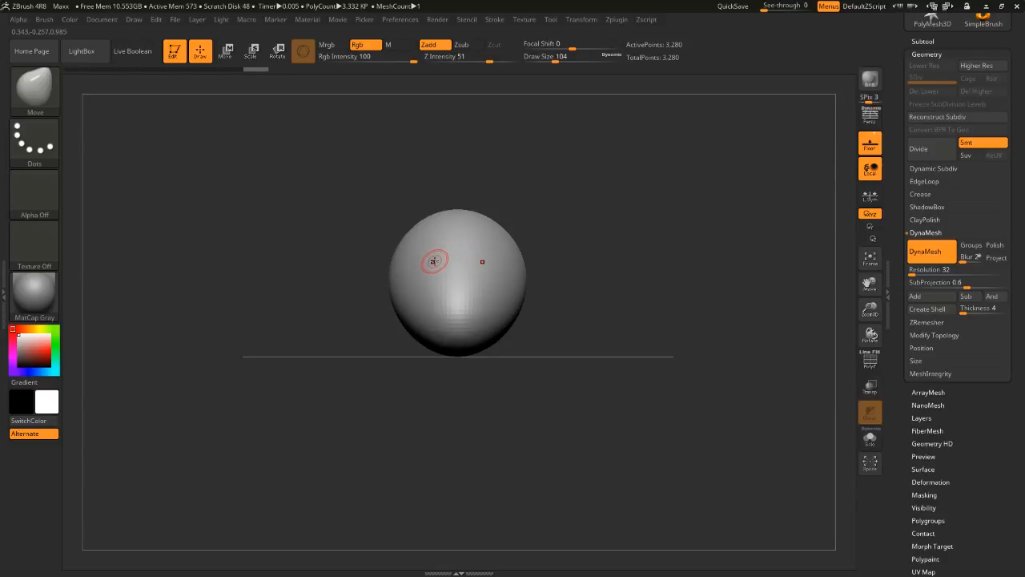
key(b)
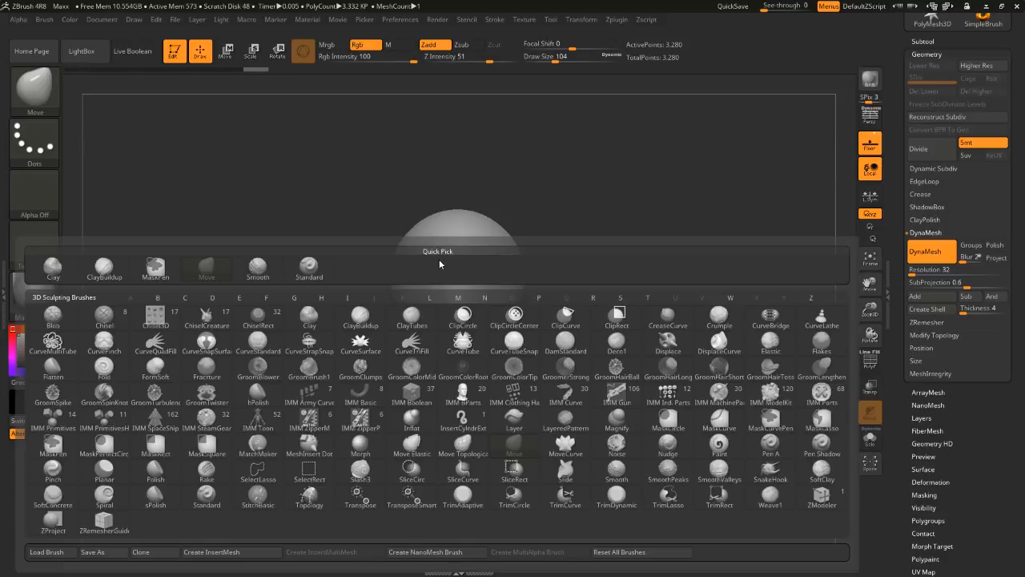
key(c)
key(b)
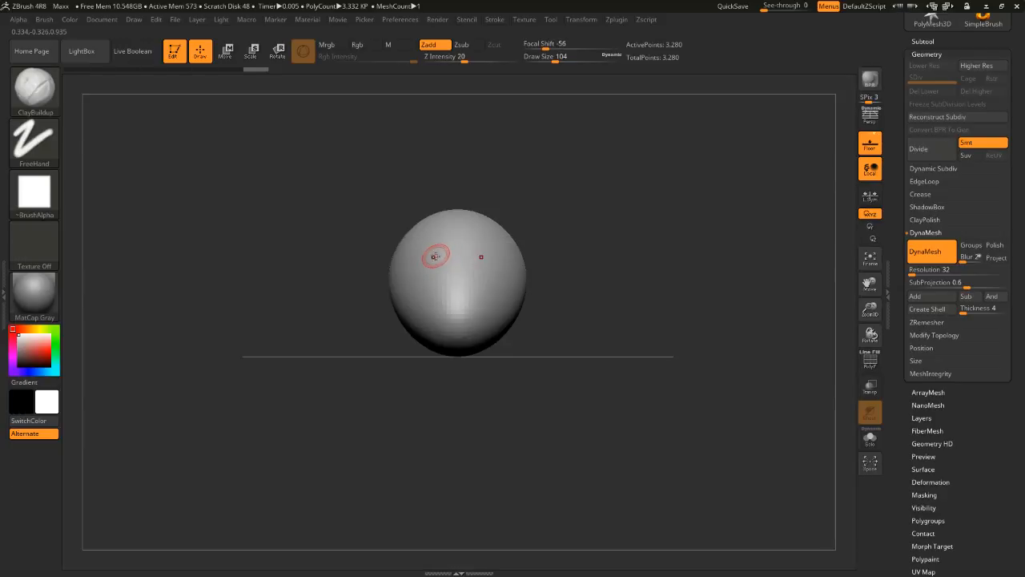
mouse_move(427, 256)
alt+mouse_down()
mouse_move(437, 254)
mouse_move(420, 255)
alt+mouse_up()
mouse_move(553, 257)
shift+mouse_down()
mouse_move(591, 259)
mouse_move(572, 257)
shift+mouse_up()
mouse_move(428, 253)
shift+mouse_down()
mouse_move(407, 251)
mouse_move(424, 255)
shift+mouse_up()
drag(566, 263, 567, 276)
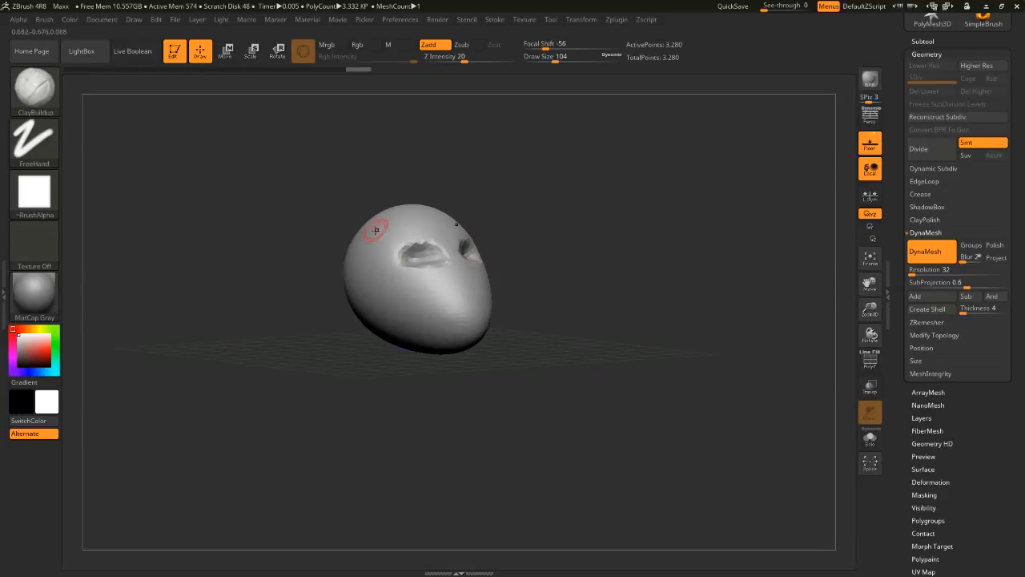
- Build up the brow and temple, and add a cheekbone ridge running diagonally toward the front of the jaw
mouse_move(382, 232)
mouse_down()
mouse_move(394, 238)
mouse_move(390, 276)
mouse_move(412, 233)
mouse_move(451, 238)
mouse_up()
drag(516, 247, 552, 250)
drag(395, 256, 399, 277)
mouse_move(397, 278)
mouse_down()
mouse_move(313, 272)
mouse_move(423, 322)
mouse_up()
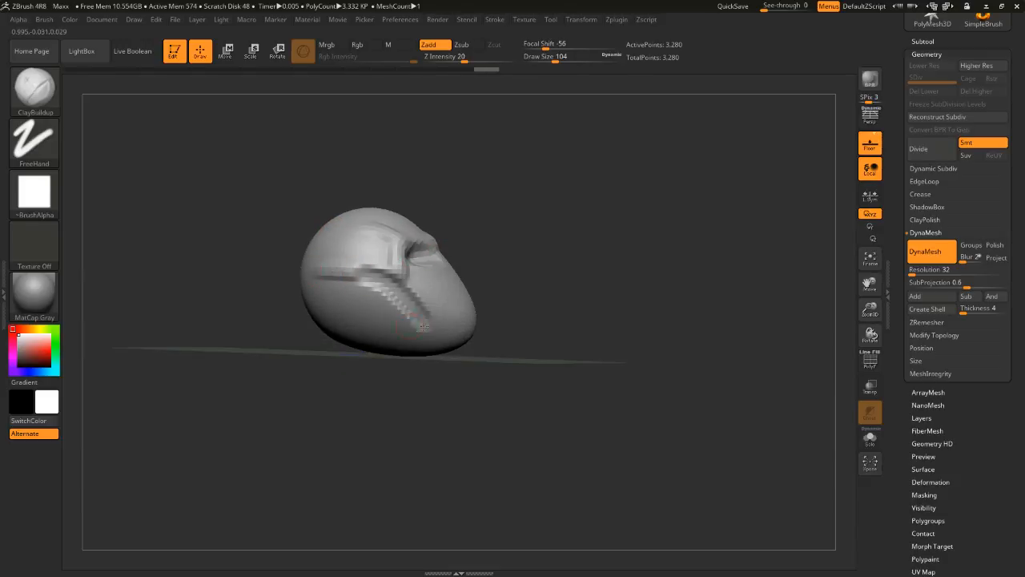
- Outline and fill the jaw and cheek on the side of the head, smooth the strokes and remesh the head
mouse_move(548, 276)
mouse_down()
mouse_move(522, 276)
mouse_move(595, 275)
mouse_move(560, 255)
mouse_move(520, 259)
mouse_up()
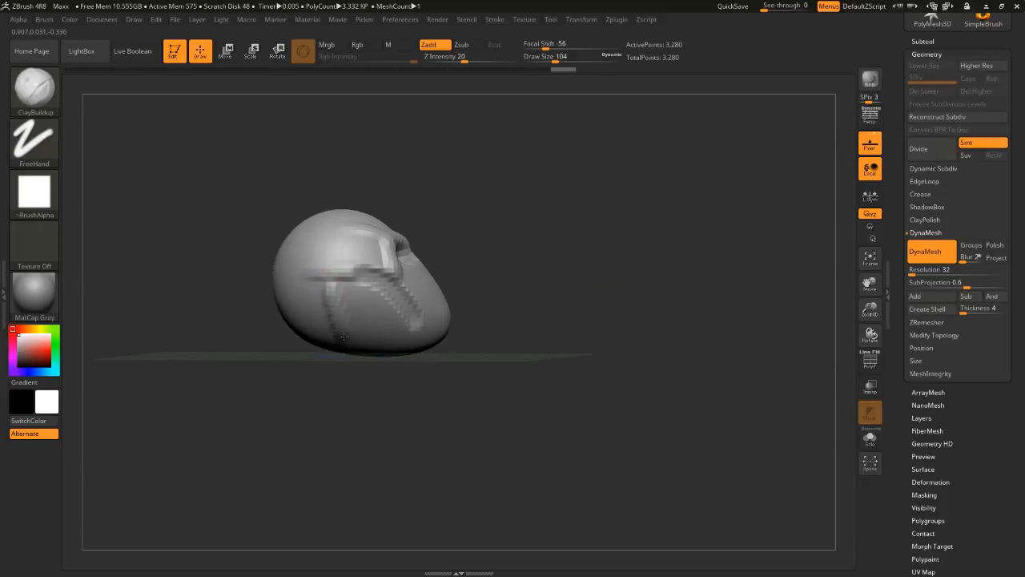
drag(335, 282, 342, 325)
mouse_move(340, 328)
mouse_down()
mouse_move(411, 332)
mouse_move(426, 322)
mouse_up()
mouse_move(510, 316)
mouse_down()
mouse_move(602, 315)
mouse_move(596, 302)
mouse_move(646, 297)
mouse_up()
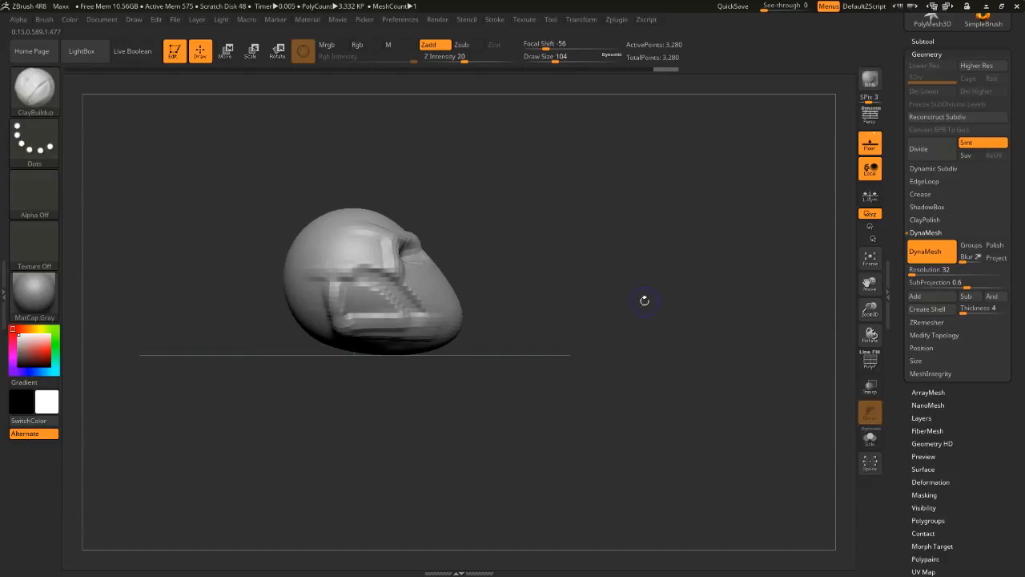
mouse_move(331, 286)
mouse_down()
mouse_move(347, 318)
mouse_move(329, 300)
mouse_move(429, 321)
mouse_move(437, 312)
mouse_up()
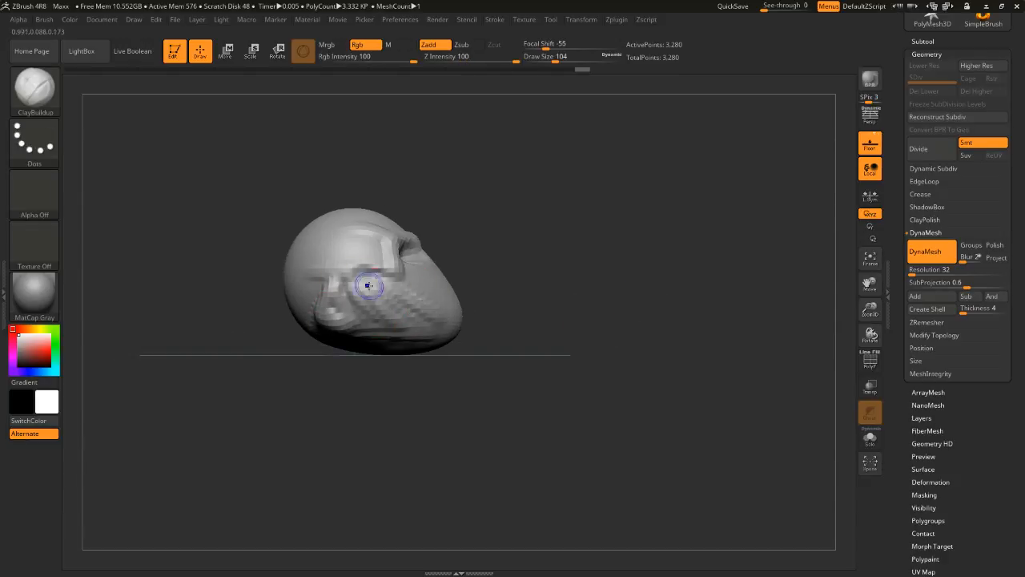
mouse_move(366, 289)
shift+mouse_down()
mouse_move(339, 287)
mouse_move(340, 319)
mouse_move(425, 309)
shift+mouse_up()
mouse_move(522, 261)
ctrl+mouse_down()
mouse_move(531, 316)
mouse_move(597, 295)
ctrl+mouse_up()
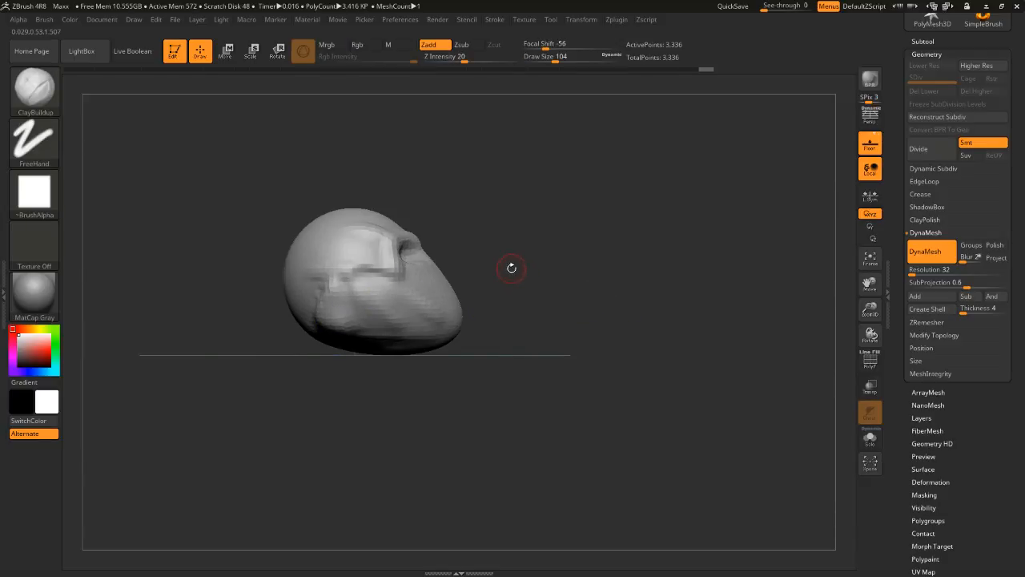
- Cut the underside of the head flat with the TrimRect brush from the side view
key(b)
key(t)
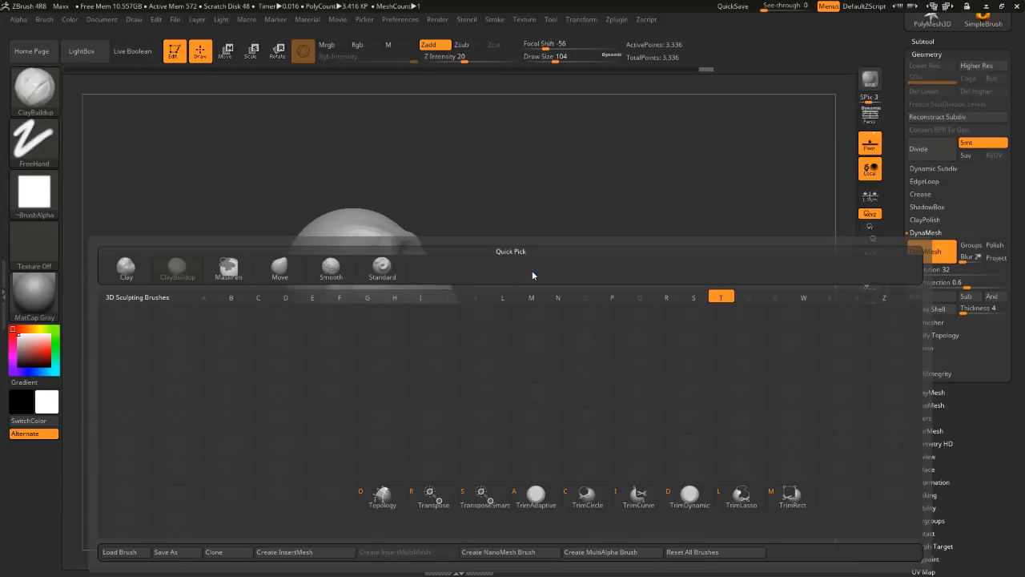
click(793, 495)
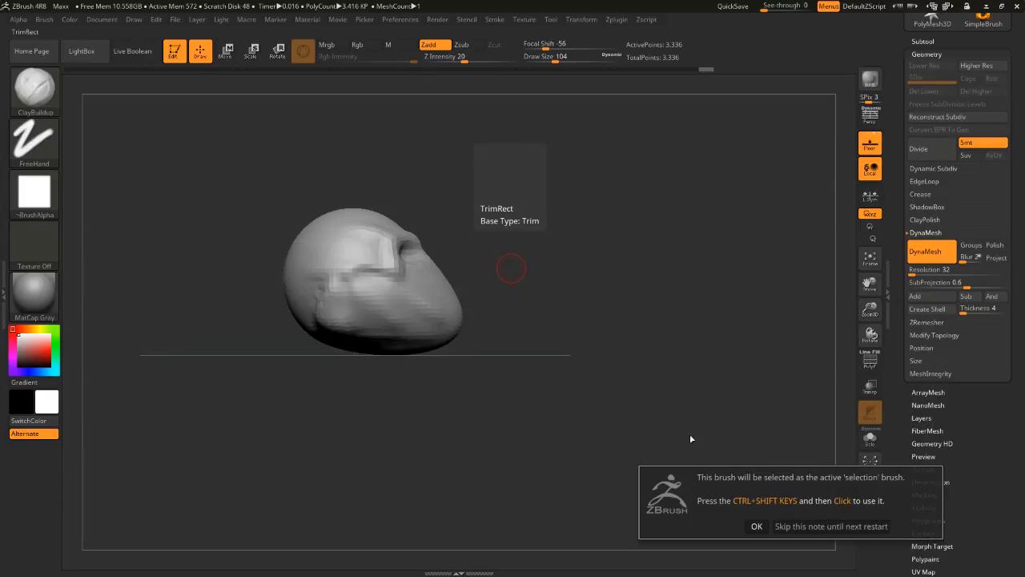
click(756, 527)
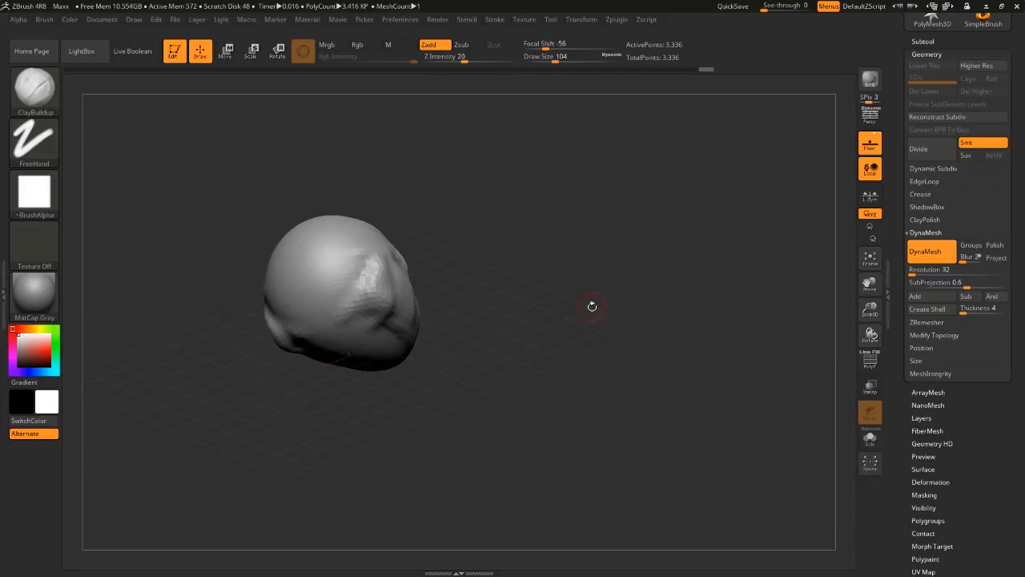
key(ctrl+shift)
ctrl+shift+drag(561, 340, 383, 356)
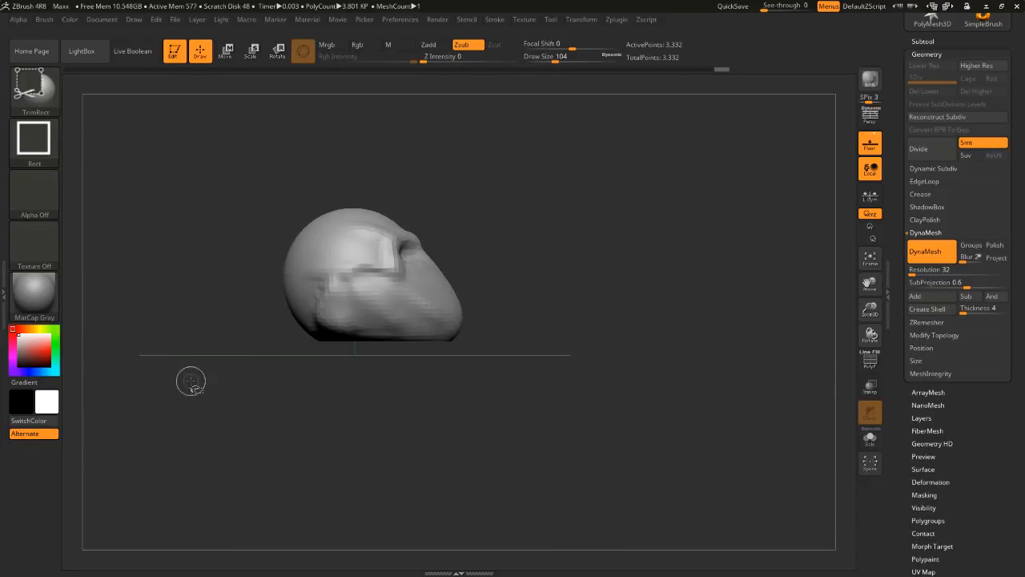
ctrl+shift+drag(514, 336, 180, 394)
- Build up clay around the mouth and along the lower jaw with ClayBuildup at draw size 172
drag(543, 313, 633, 315)
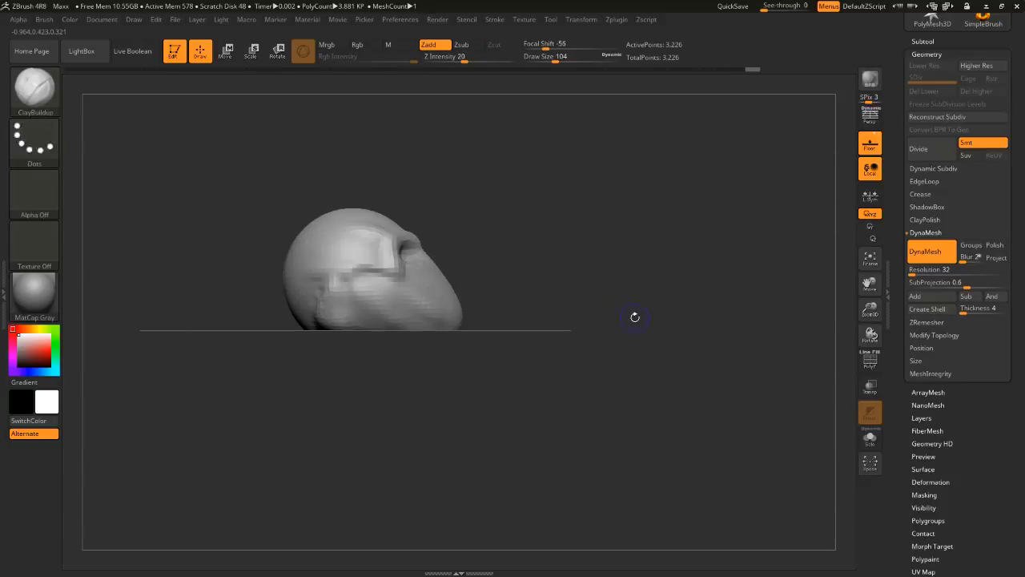
drag(579, 286, 457, 246)
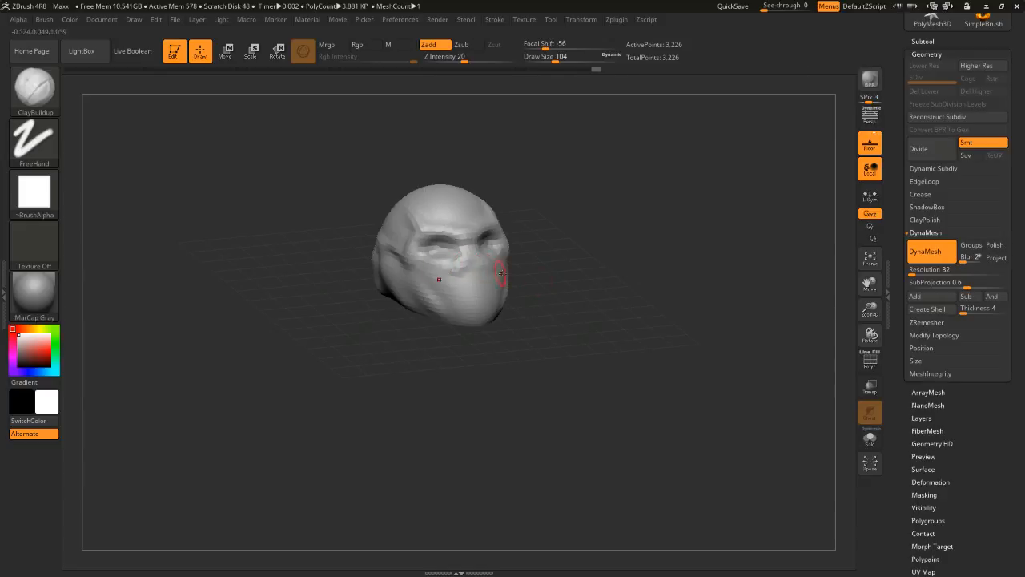
mouse_move(513, 269)
mouse_down()
mouse_move(563, 256)
mouse_move(586, 280)
mouse_move(576, 296)
mouse_move(554, 293)
mouse_move(538, 326)
mouse_up()
key(space)
drag(465, 302, 504, 301)
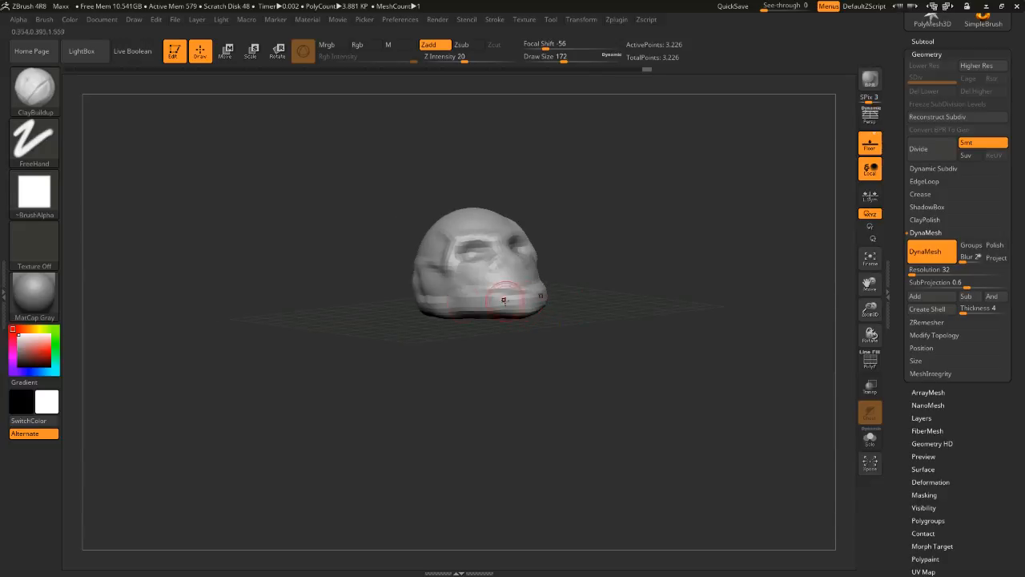
mouse_move(575, 293)
mouse_down()
mouse_move(616, 286)
mouse_move(594, 302)
mouse_up()
drag(490, 291, 471, 272)
- Smooth the built-up muzzle and lower jaw and remesh the head with DynaMesh
shift+drag(389, 290, 620, 259)
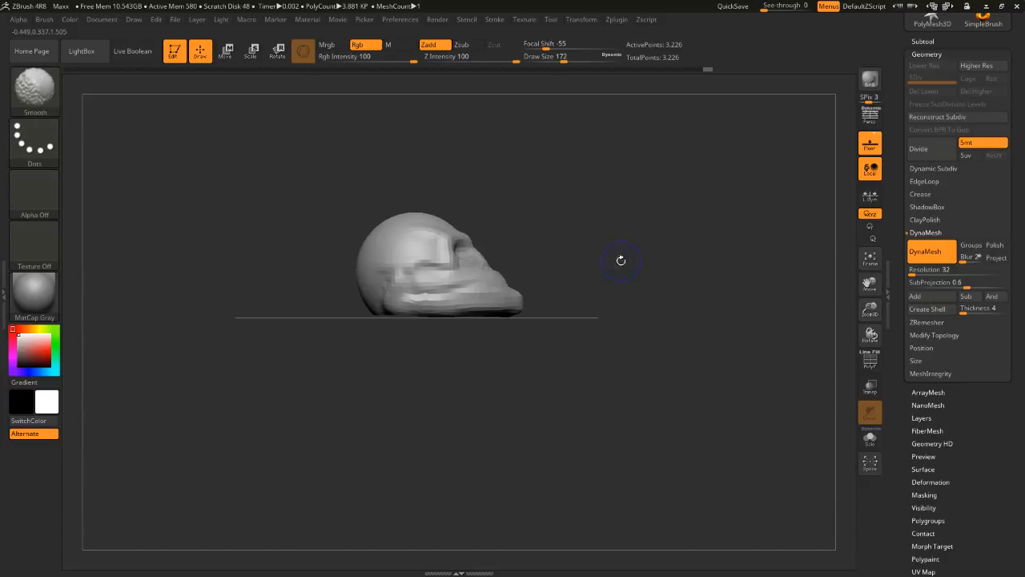
mouse_move(694, 286)
ctrl+mouse_down()
mouse_move(650, 300)
mouse_move(660, 267)
ctrl+mouse_up()
key(shift)
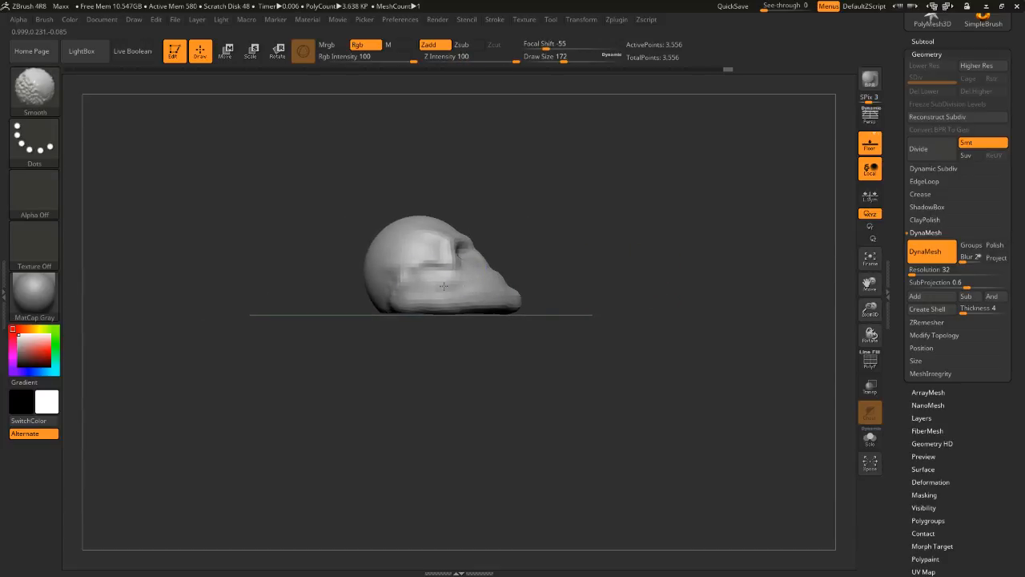
mouse_move(601, 284)
mouse_down()
mouse_move(645, 270)
mouse_move(632, 290)
mouse_move(627, 258)
mouse_move(599, 215)
mouse_up()
key(shift)
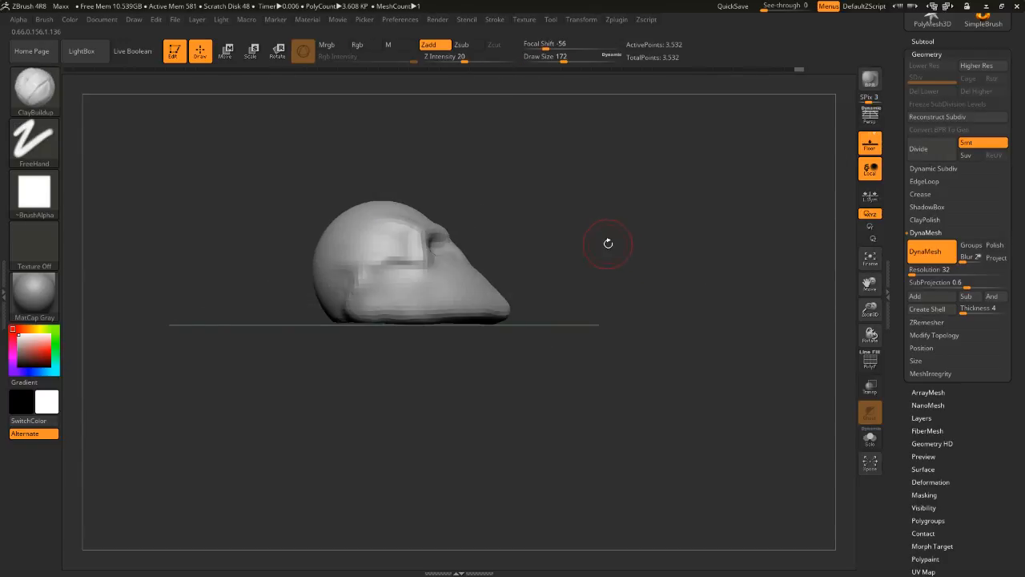
- Mask a thin strip along the base of the head and bring up the Move gizmo
key(ctrl)
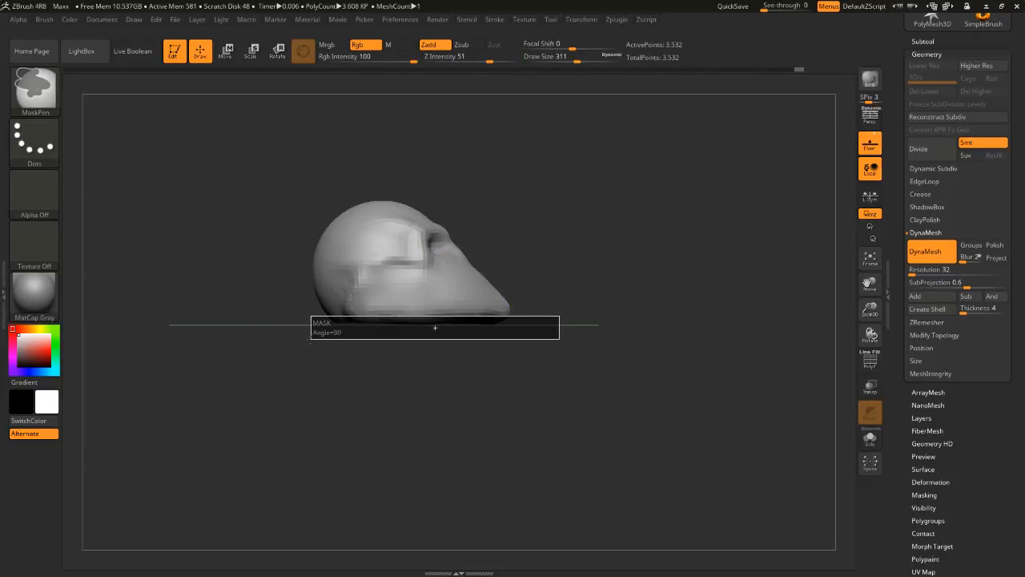
mouse_move(550, 306)
ctrl+mouse_down()
mouse_move(323, 339)
mouse_move(236, 367)
ctrl+mouse_up()
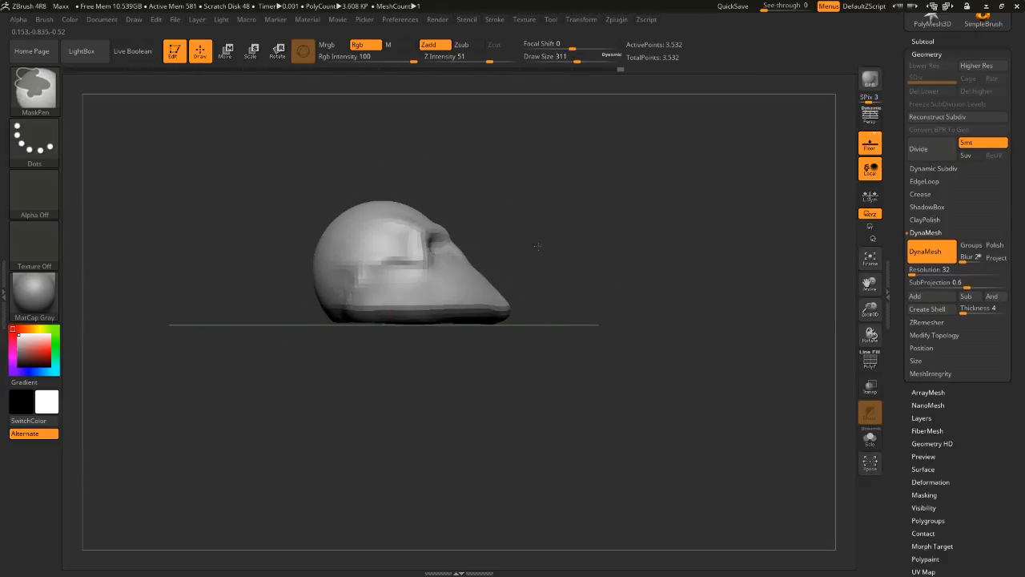
ctrl+drag(540, 247, 553, 261)
key(w)
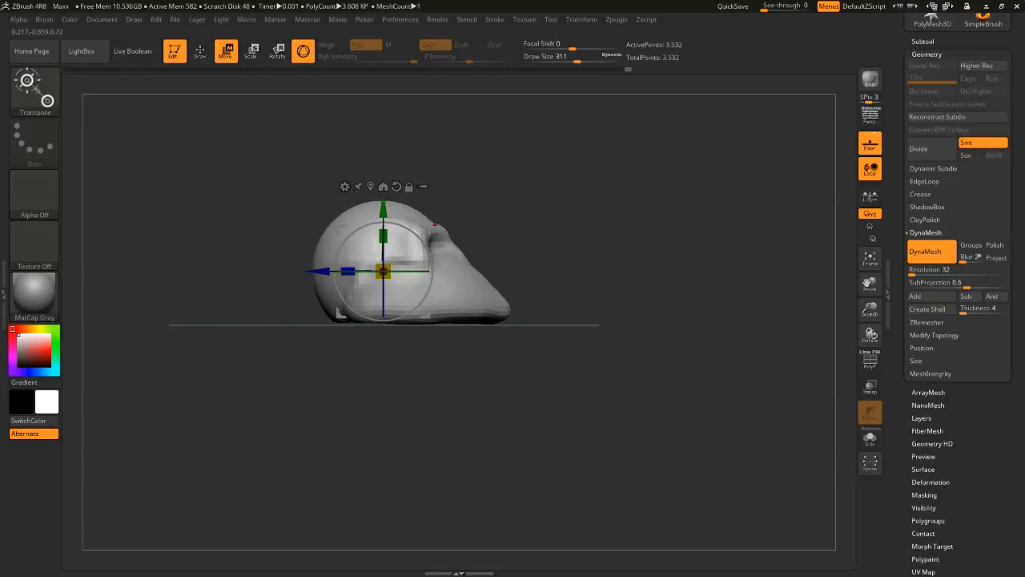
drag(383, 209, 434, 269)
key(ctrl+z)
key(ctrl+z)
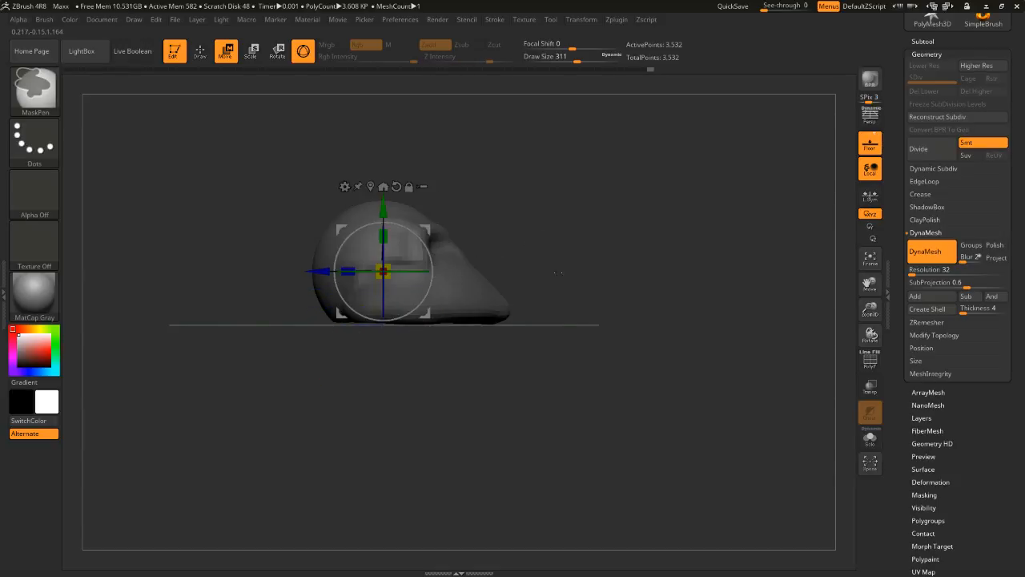
- Invert the mask, move the unmasked base strip down and forward to extend the jaw, and remesh the head for further sculpting
ctrl+click(553, 278)
key(ctrl+z)
ctrl+click(568, 255)
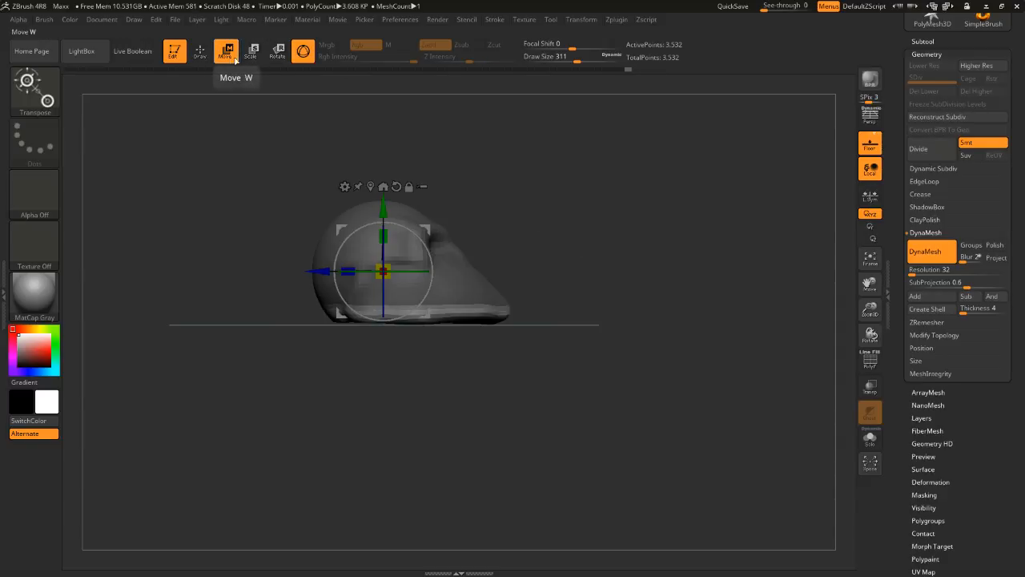
drag(404, 239, 450, 248)
drag(537, 265, 645, 284)
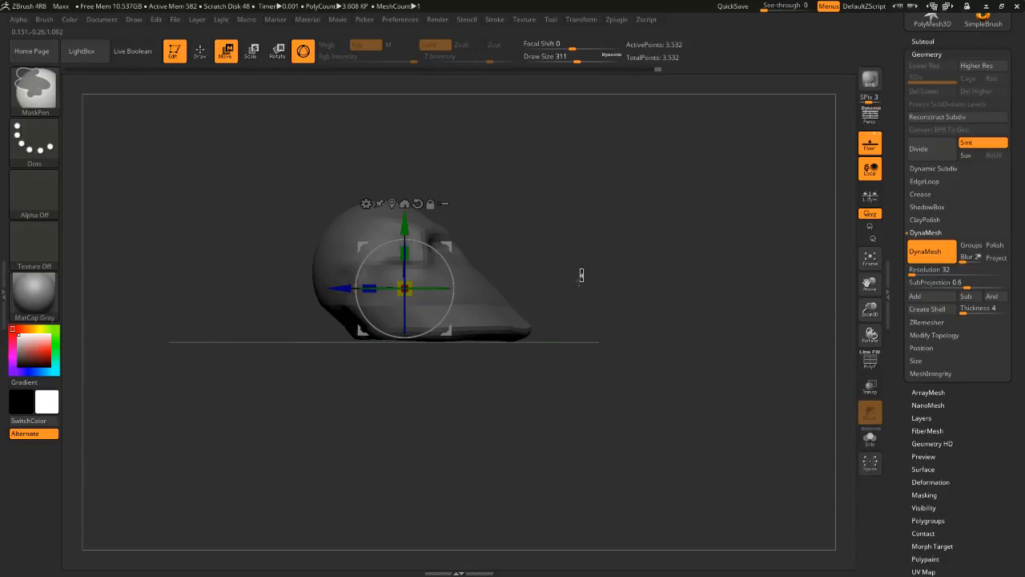
click(200, 52)
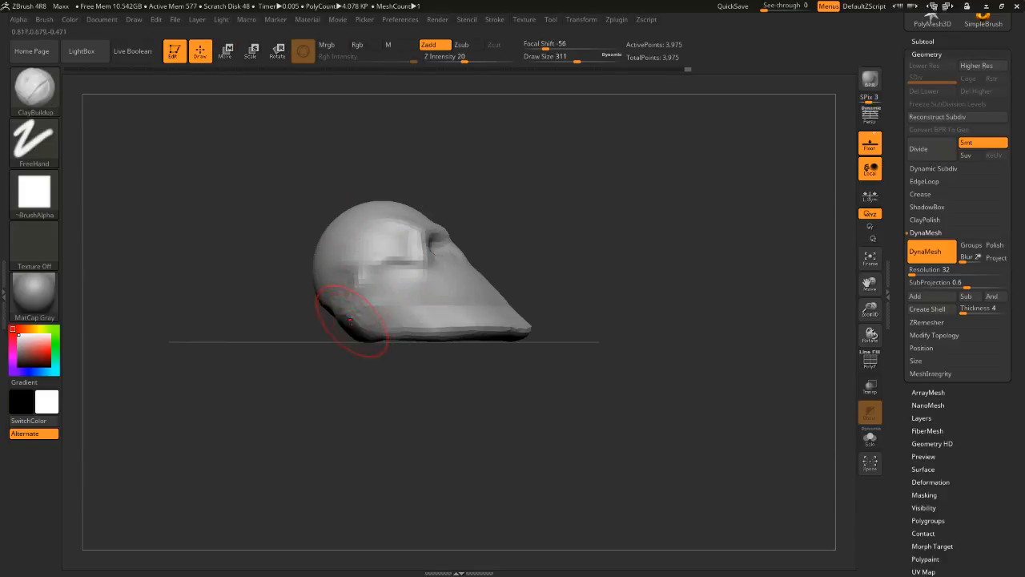
- Fill out the rear corner of the jaw with ClayBuildup at draw size 202 and smooth the side of the face
key(ctrl)
key(space)
drag(370, 318, 358, 318)
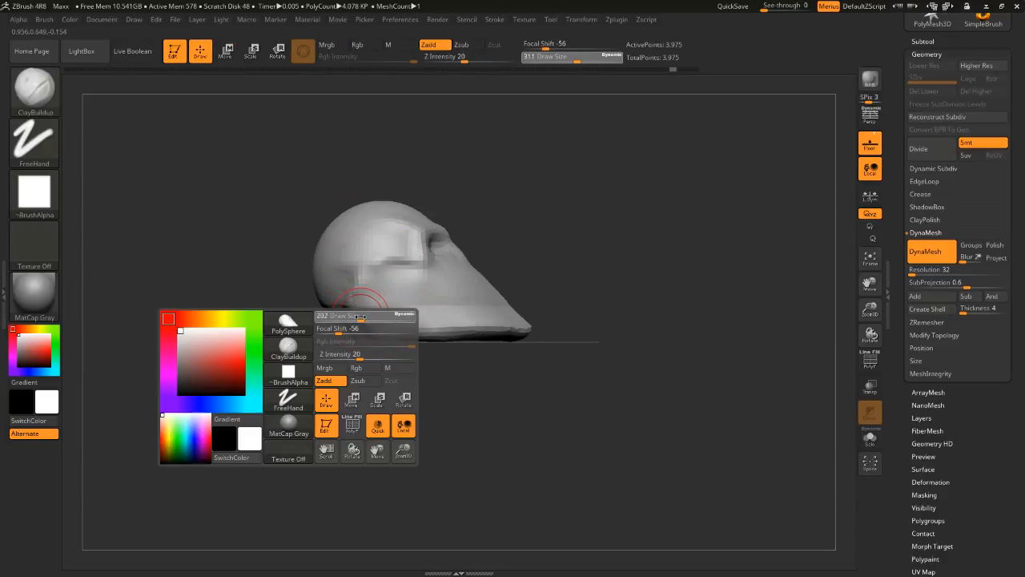
mouse_move(548, 300)
mouse_down()
mouse_move(586, 297)
mouse_move(407, 297)
mouse_move(291, 259)
mouse_move(323, 311)
mouse_move(299, 322)
mouse_move(335, 330)
mouse_up()
mouse_move(577, 288)
mouse_down()
mouse_move(535, 291)
mouse_move(599, 277)
mouse_move(549, 271)
mouse_move(596, 274)
mouse_up()
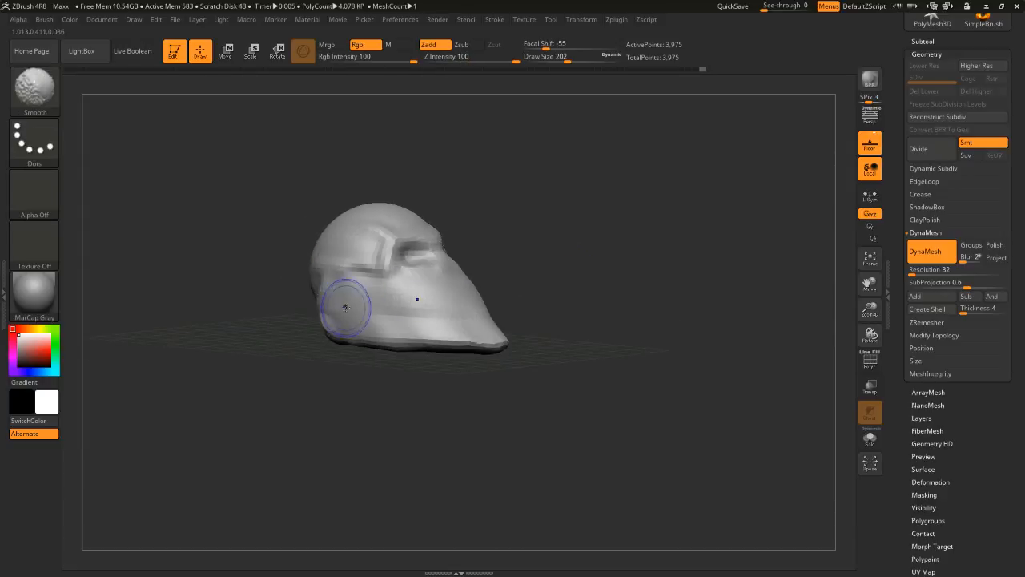
shift+drag(346, 306, 476, 309)
mouse_move(523, 281)
mouse_down()
mouse_move(592, 277)
mouse_move(643, 298)
mouse_up()
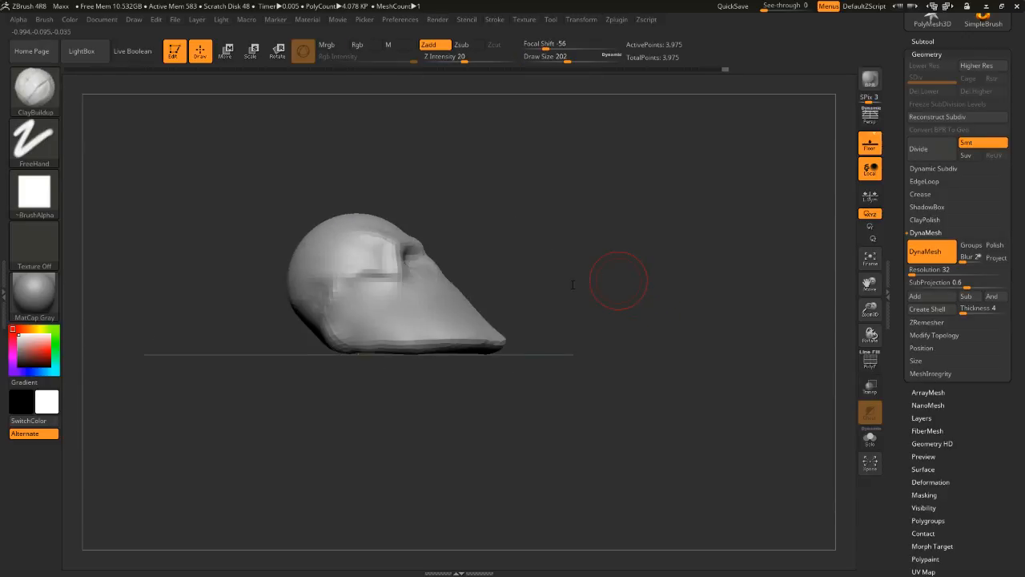
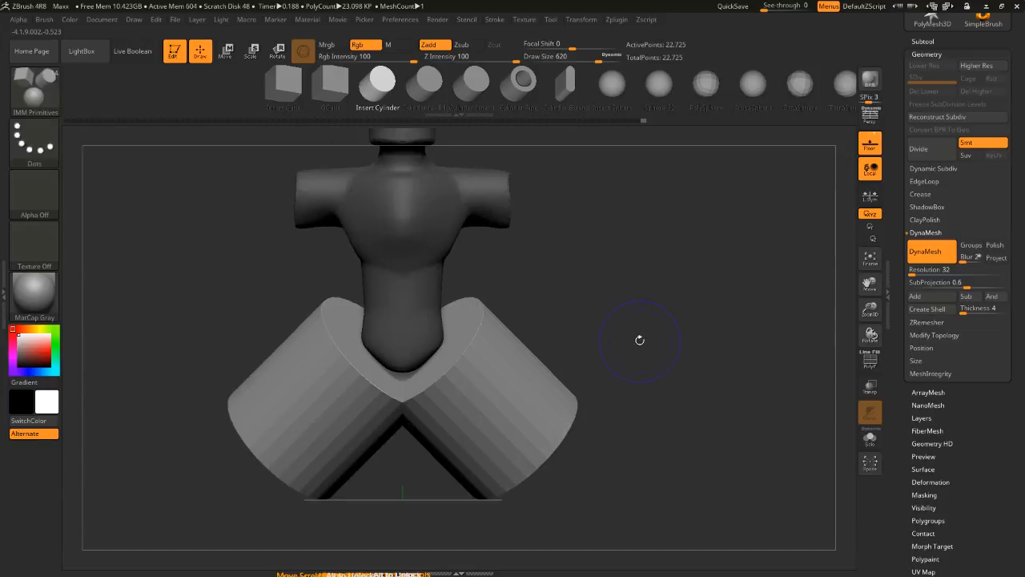
- Replace the oversized angled cylinders at the hips with smaller, nearly horizontal ones on both sides of the torso
key(ctrl+z)
key(ctrl+shift+z)
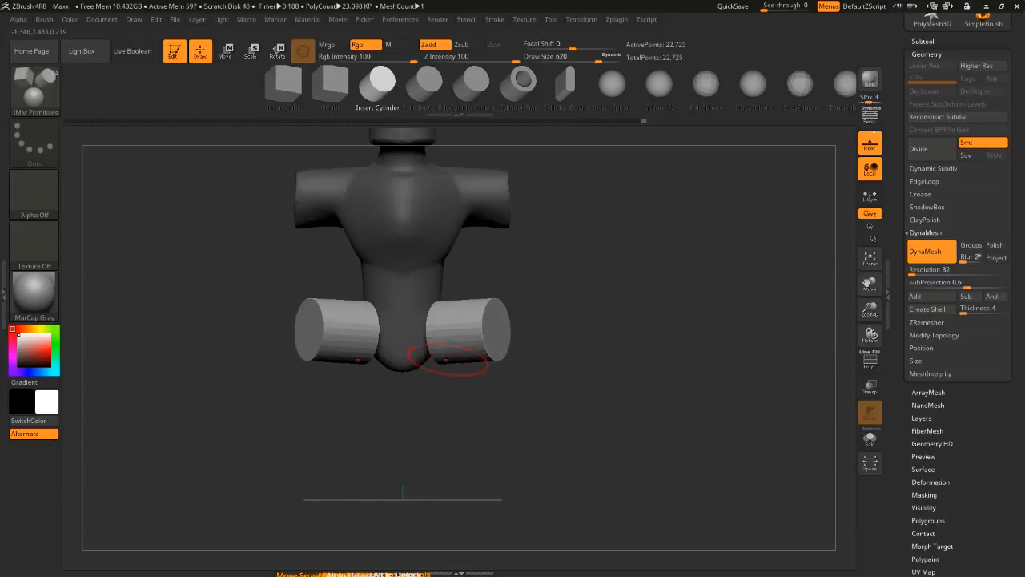
- Rotate the paired hip cylinders upright below the pelvis and stretch them into two long legs
click(225, 50)
drag(558, 290, 528, 350)
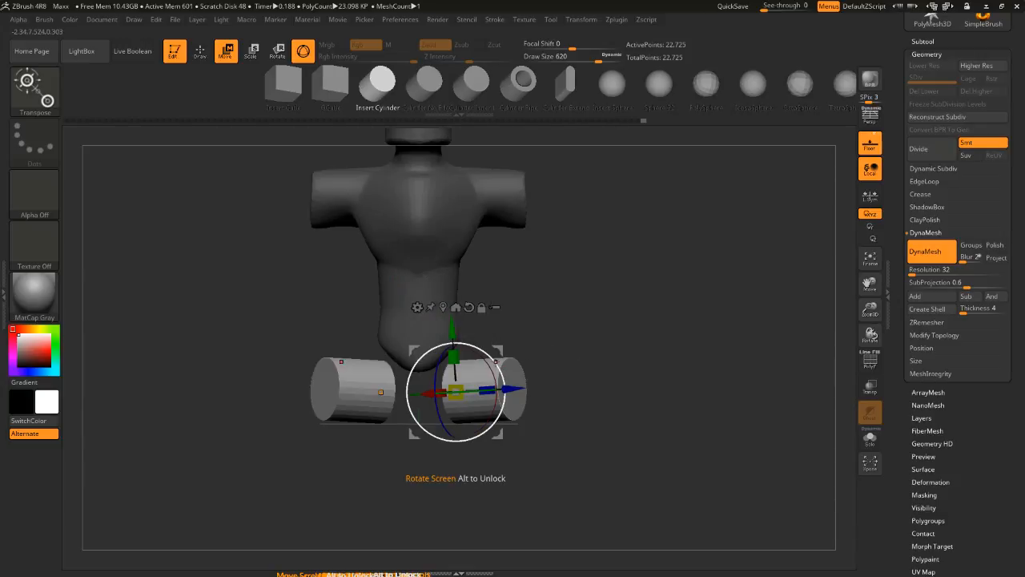
drag(458, 344, 502, 388)
drag(500, 435, 467, 465)
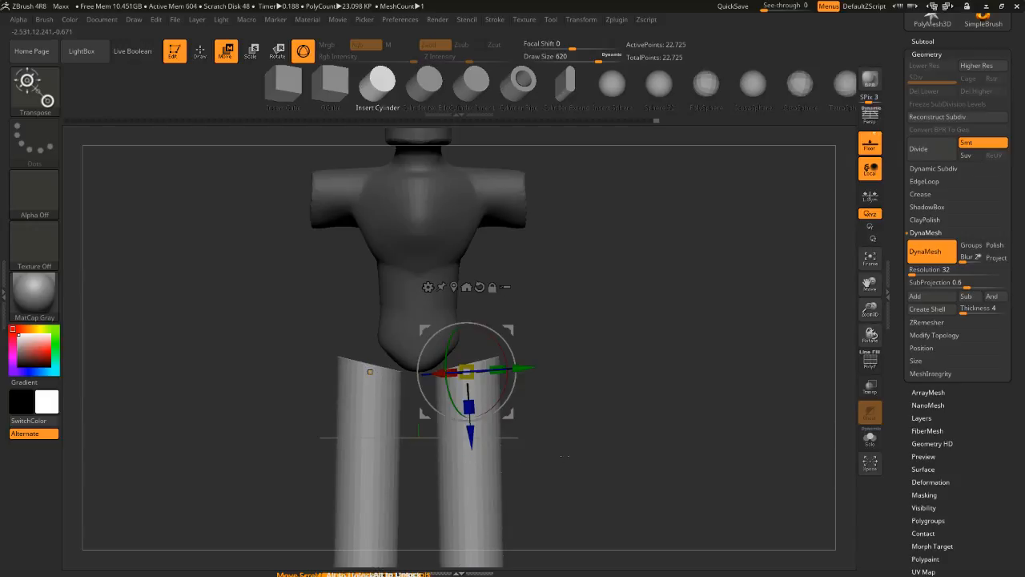
- Scale down the leg cylinders and fit their upper ends against the sides of the pelvis
alt+drag(577, 449, 563, 287)
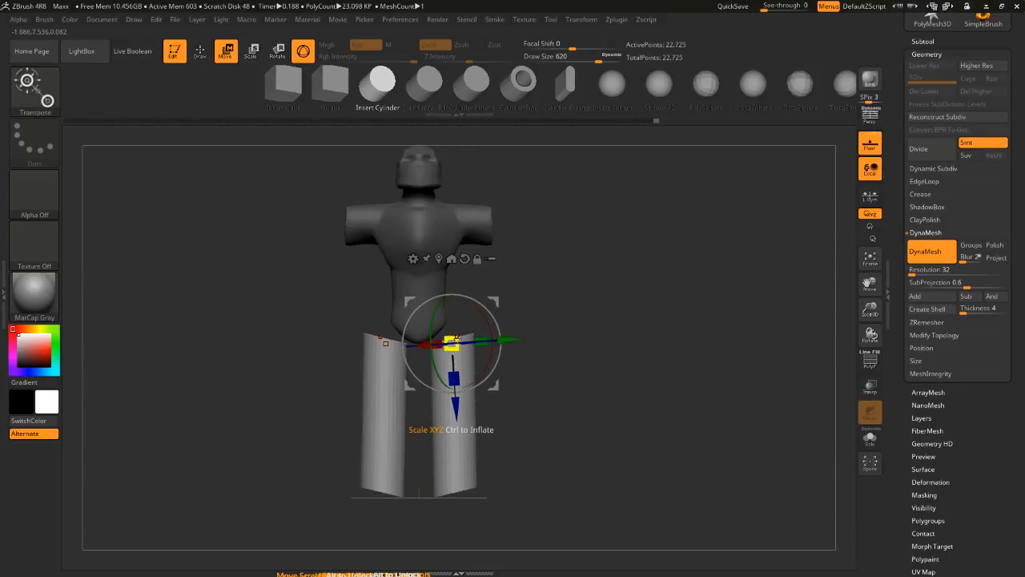
drag(455, 339, 453, 360)
drag(550, 328, 545, 238)
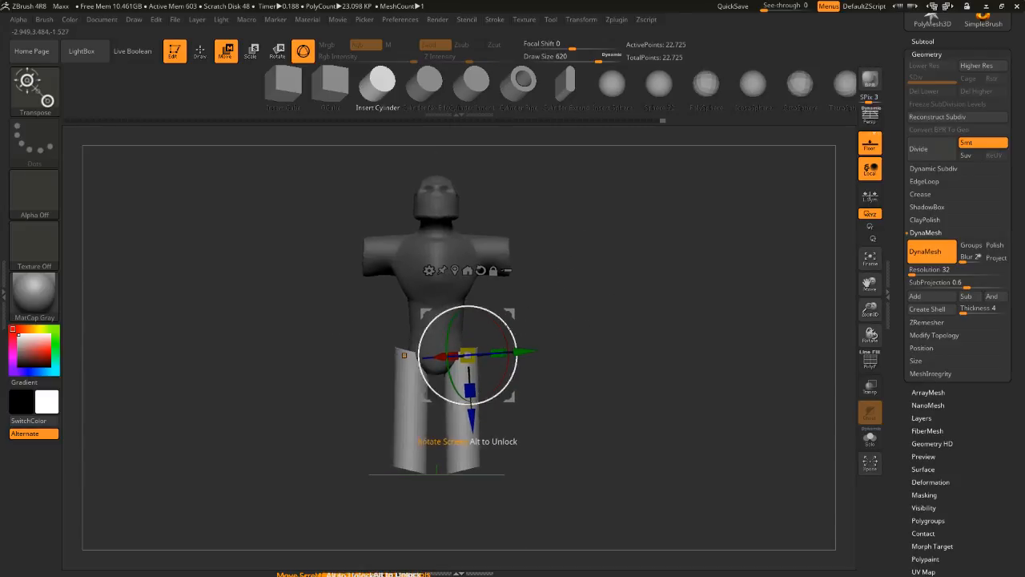
- Duplicate the leg cylinders and move the copies up to the shoulders as arms
mouse_move(469, 352)
alt+mouse_down()
mouse_move(521, 293)
mouse_move(514, 286)
alt+mouse_up()
key(ctrl)
ctrl+drag(557, 241, 590, 140)
shift+drag(577, 260, 670, 295)
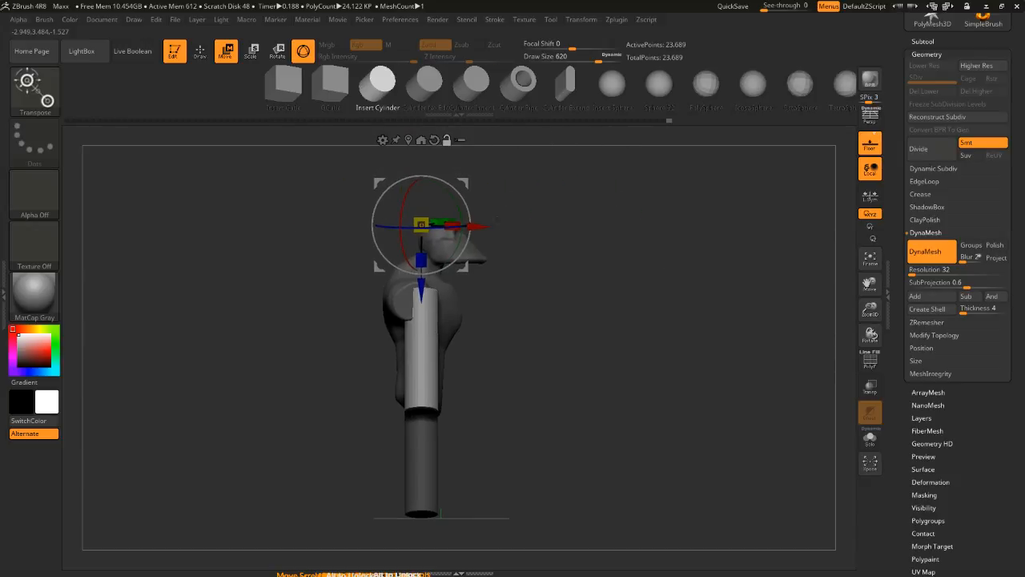
- Centre the gizmo on the unmasked arm cylinder and rotate the arms outward from the shoulders
shift+drag(570, 217, 490, 223)
alt+drag(660, 265, 634, 299)
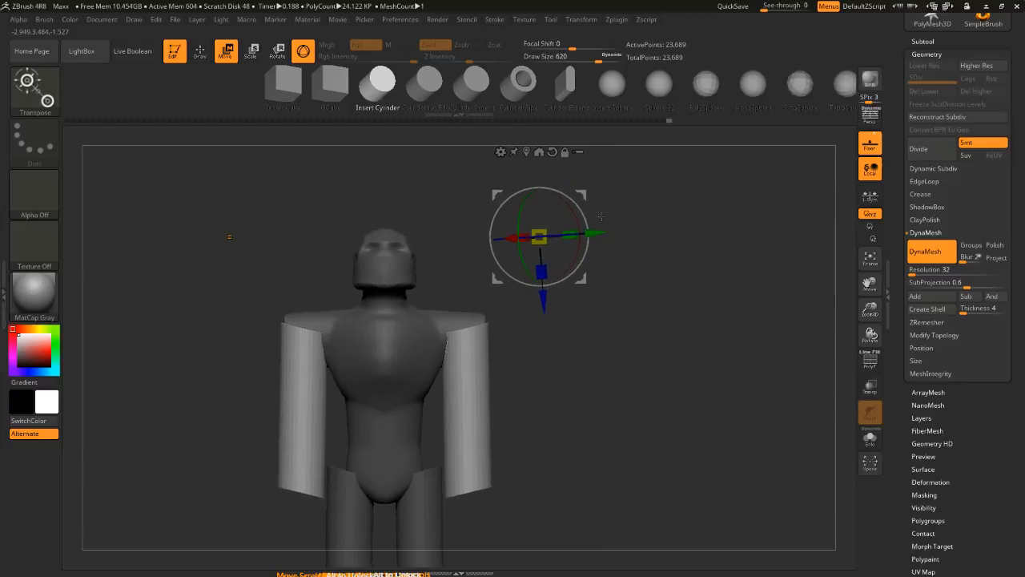
drag(584, 213, 591, 198)
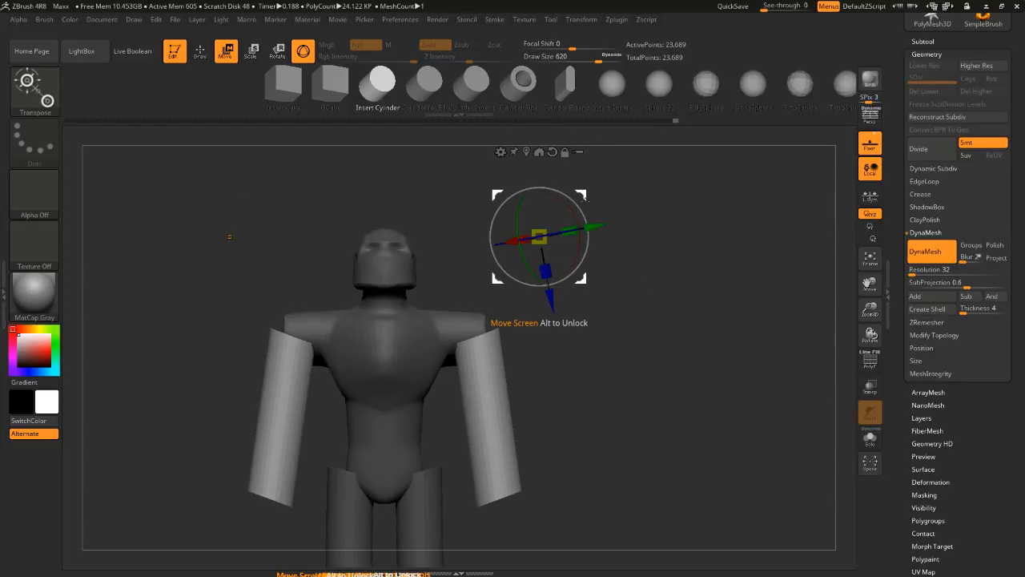
key(ctrl+z)
click(526, 151)
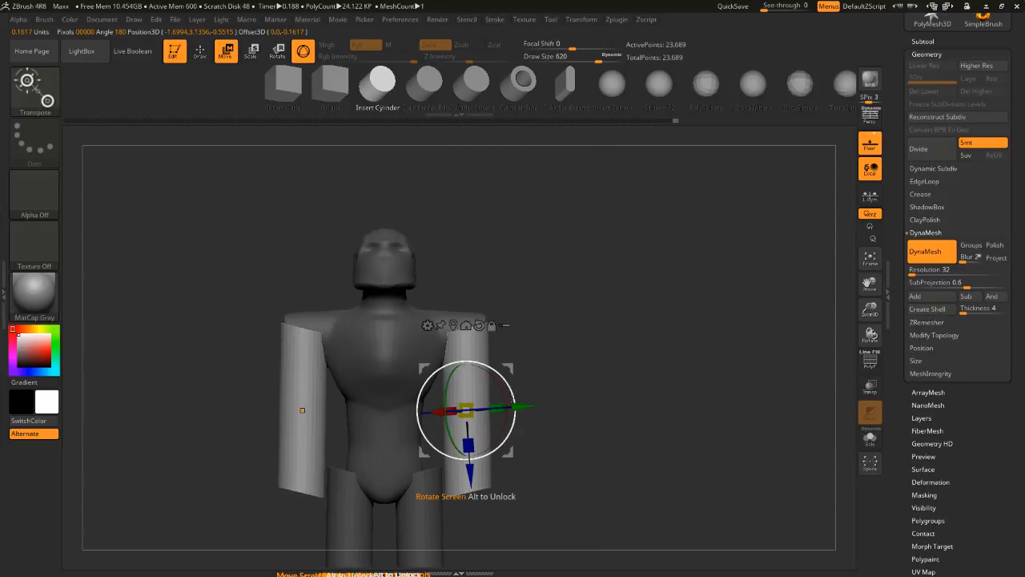
drag(513, 402, 533, 361)
alt+drag(645, 360, 617, 223)
shift+drag(652, 275, 613, 354)
alt+click(439, 365)
key(ctrl+z)
key(ctrl+z)
key(ctrl+shift+z)
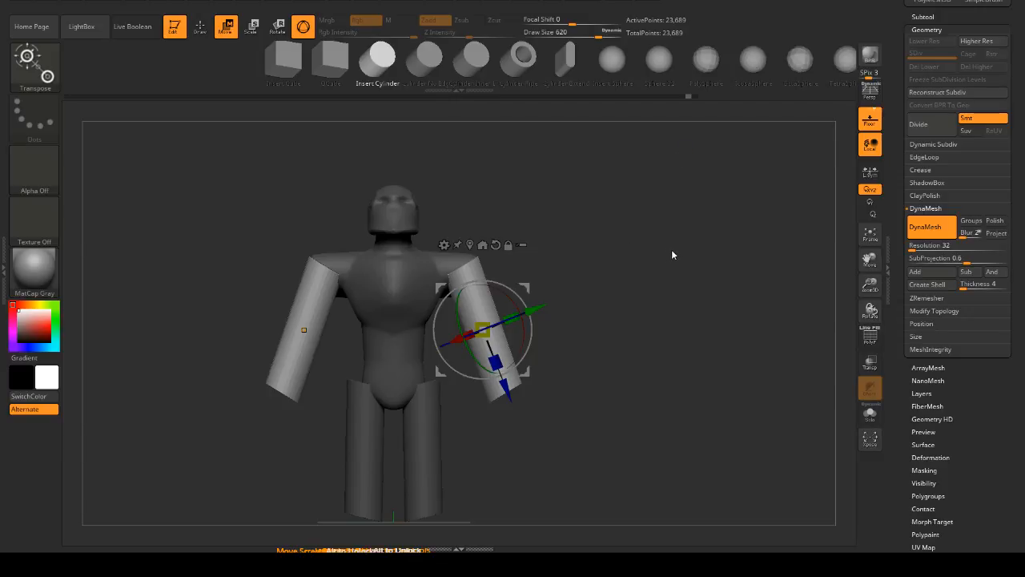
- Move the arm cylinders back about 0.63 units in side view to line up with the shoulder stumps
alt+drag(678, 303, 698, 243)
mouse_move(630, 248)
mouse_down()
mouse_move(617, 247)
mouse_move(671, 262)
mouse_move(633, 257)
mouse_up()
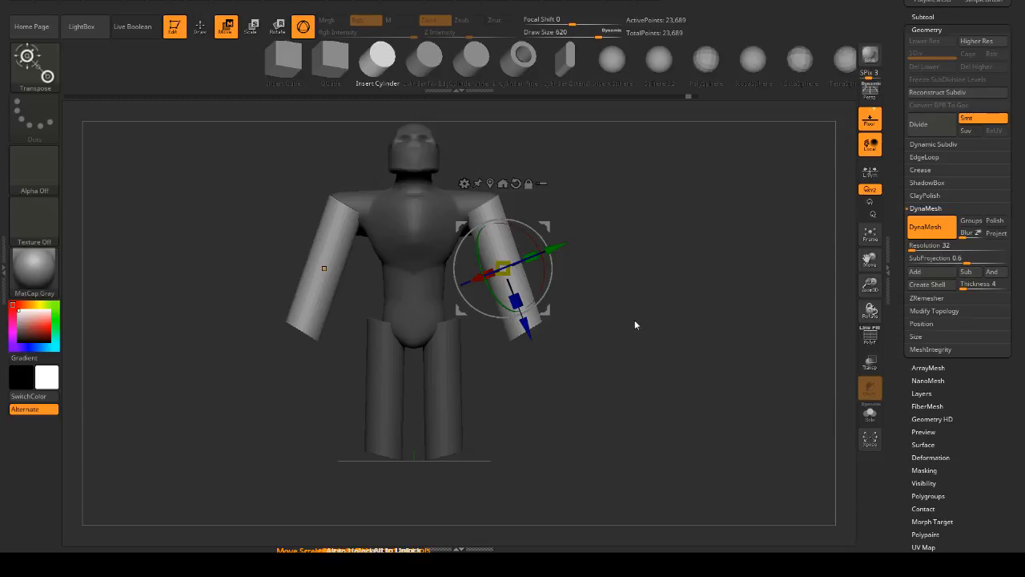
drag(634, 324, 655, 214)
ctrl+click(592, 189)
alt+drag(655, 214, 680, 183)
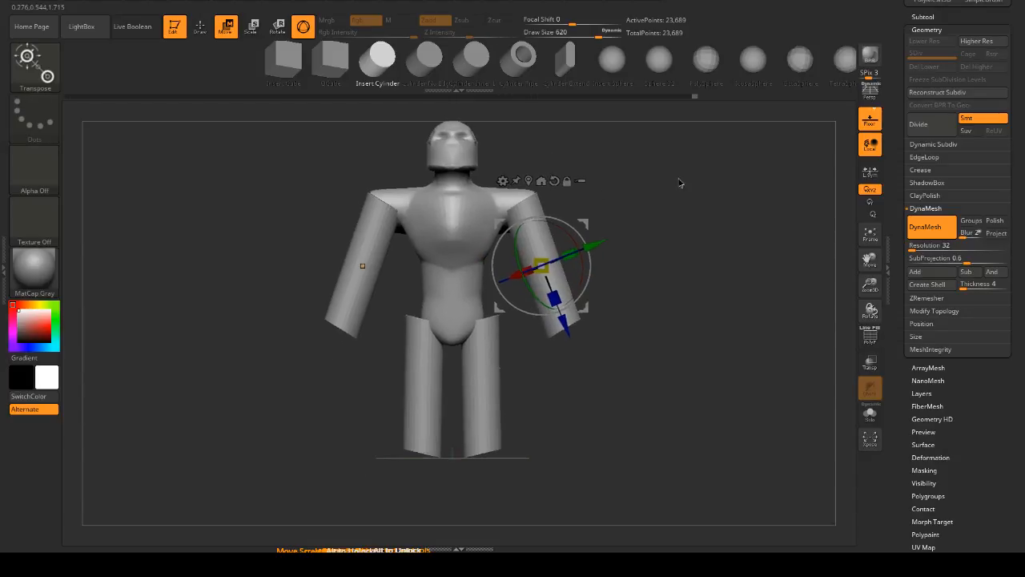
drag(618, 379, 479, 290)
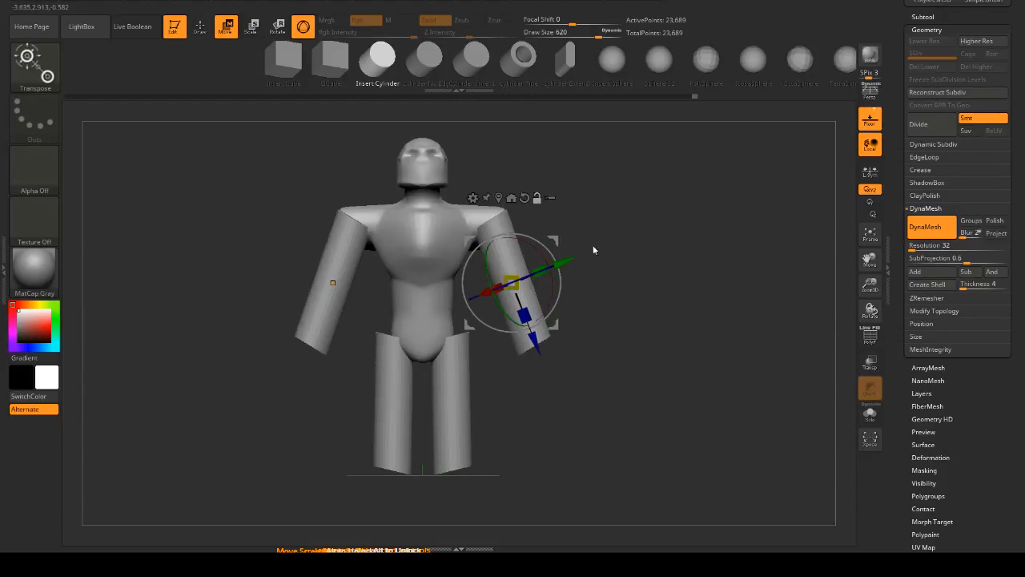
drag(593, 245, 640, 232)
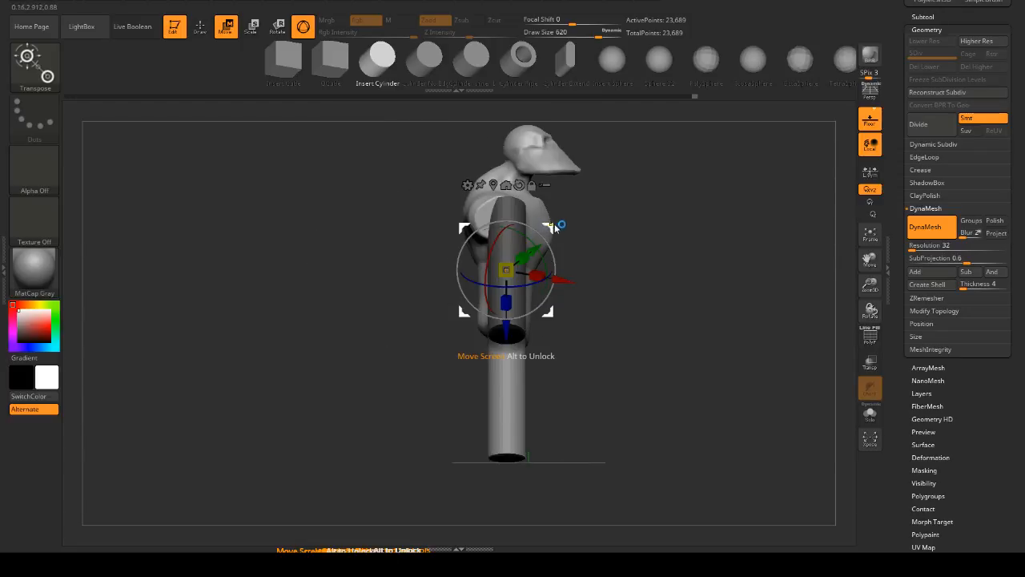
drag(554, 234, 539, 233)
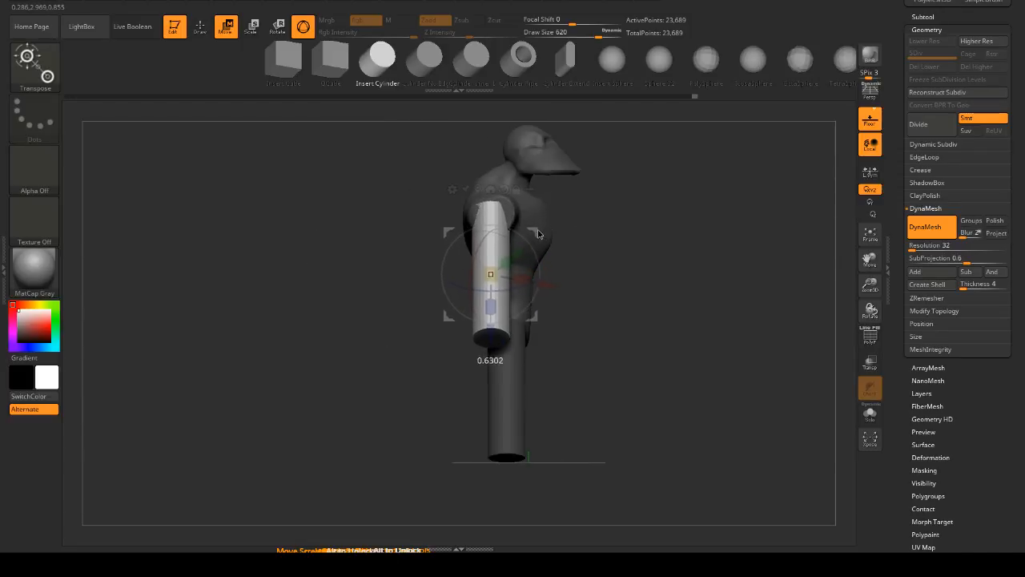
shift+drag(645, 232, 649, 195)
alt+drag(553, 179, 566, 218)
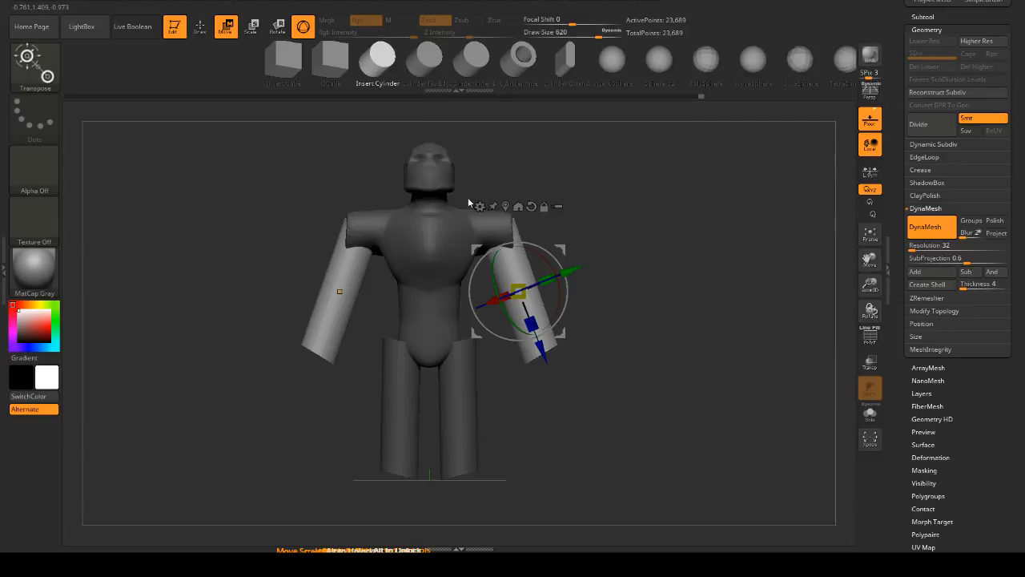
- Mask the head, torso and both arms completely, leaving only the two leg cylinders unmasked
alt+drag(605, 294, 599, 318)
drag(598, 253, 650, 255)
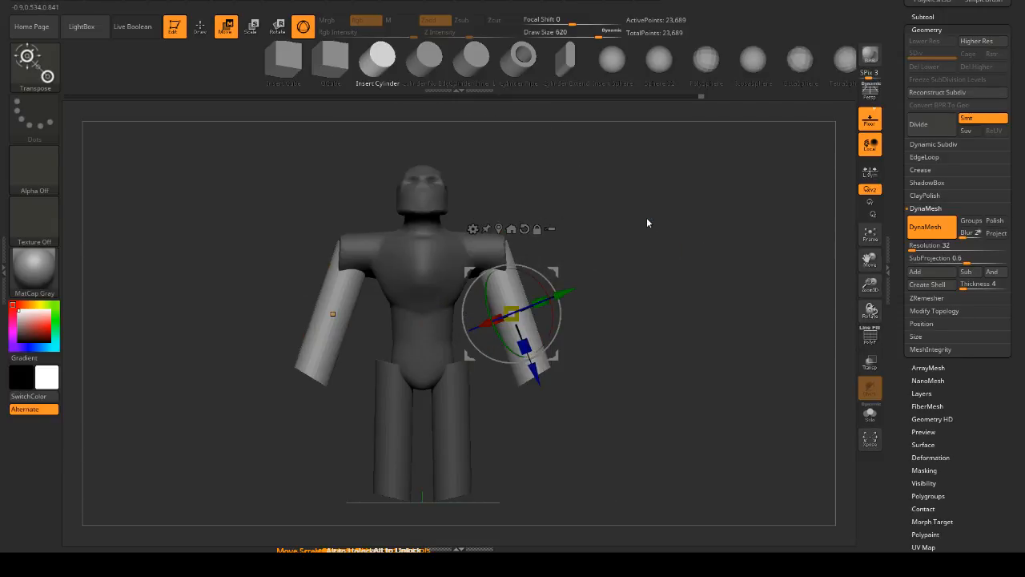
mouse_move(647, 219)
alt+mouse_down()
mouse_move(660, 230)
mouse_move(651, 245)
mouse_move(691, 216)
mouse_move(641, 268)
mouse_move(693, 282)
mouse_move(694, 264)
mouse_move(639, 251)
mouse_move(700, 259)
mouse_move(620, 249)
mouse_move(635, 226)
alt+mouse_up()
alt+drag(651, 320, 639, 186)
drag(727, 263, 698, 278)
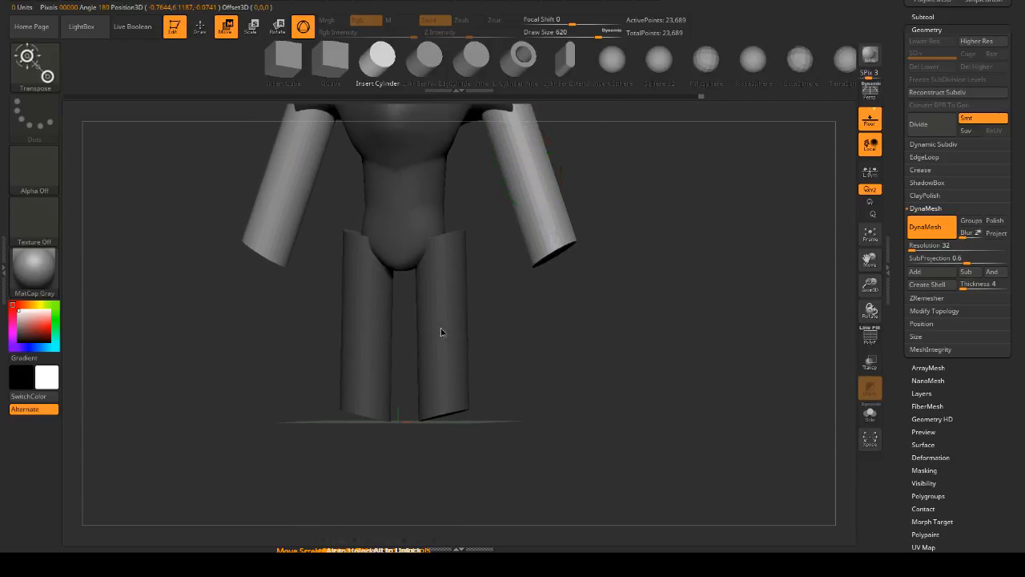
ctrl+drag(509, 331, 578, 289)
ctrl+click(445, 322)
alt+drag(651, 265, 597, 280)
ctrl+drag(598, 344, 485, 112)
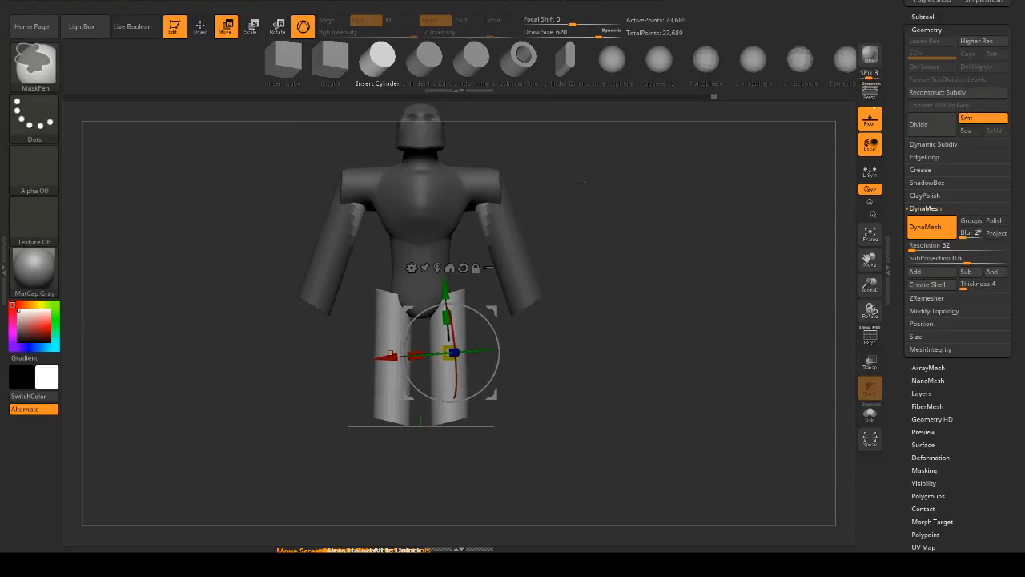
ctrl+drag(608, 241, 421, 170)
ctrl+drag(579, 148, 469, 292)
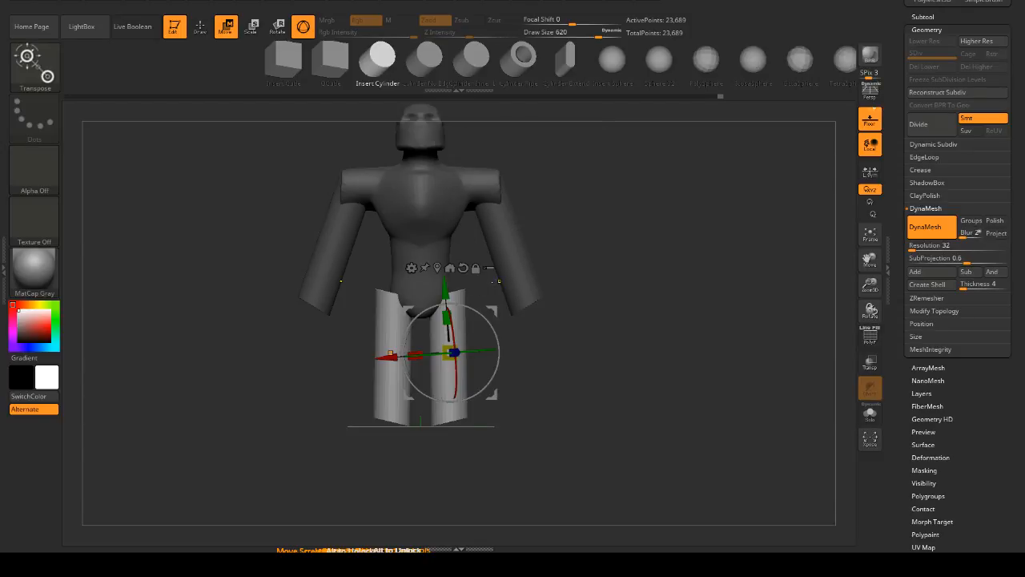
- Duplicate the leg cylinders downward and scale the copies into thinner lower legs overlapping the thighs
alt+drag(599, 330, 604, 290)
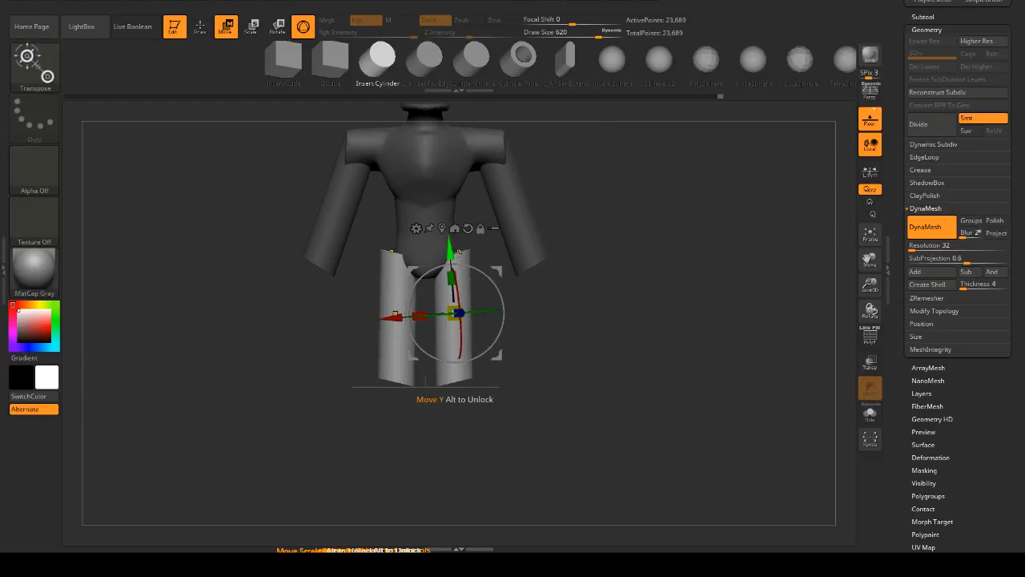
drag(451, 255, 459, 355)
drag(567, 326, 509, 236)
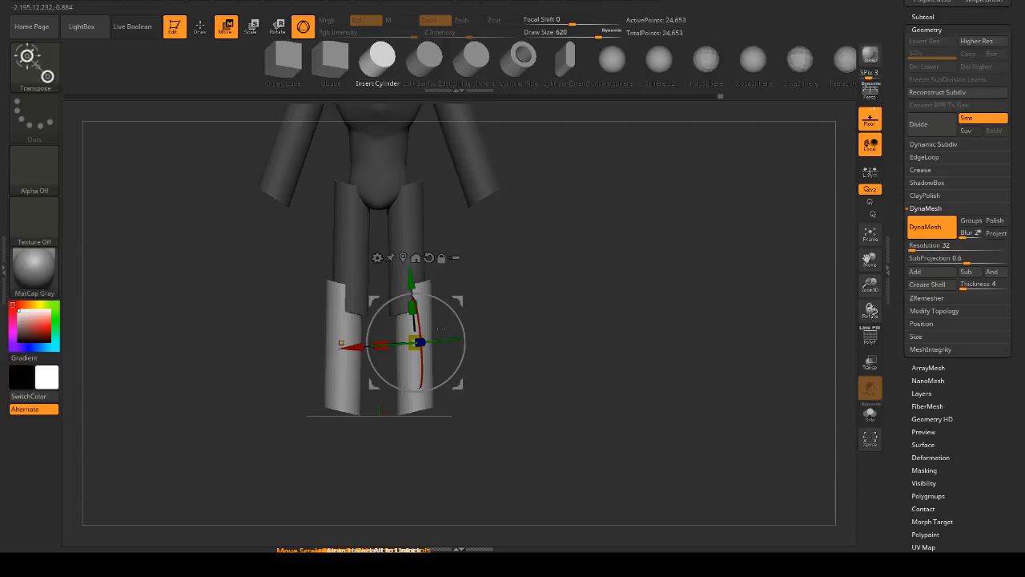
drag(415, 340, 419, 344)
shift+drag(541, 309, 454, 287)
key(ctrl+z)
shift+drag(515, 282, 563, 309)
alt+drag(562, 259, 584, 224)
- Duplicate the lower-leg cylinders and rotate the copies to lie horizontally at ground level, pointing forward as feet
mouse_move(439, 308)
ctrl+mouse_down()
mouse_move(513, 321)
mouse_move(450, 301)
ctrl+mouse_up()
click(501, 322)
drag(454, 362, 520, 336)
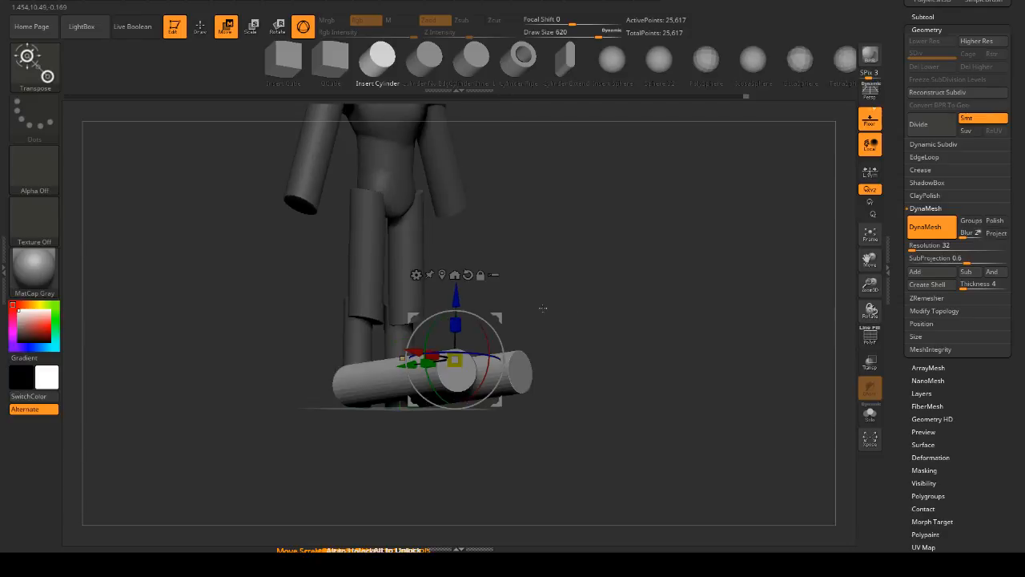
drag(488, 322, 494, 330)
shift+drag(577, 332, 567, 311)
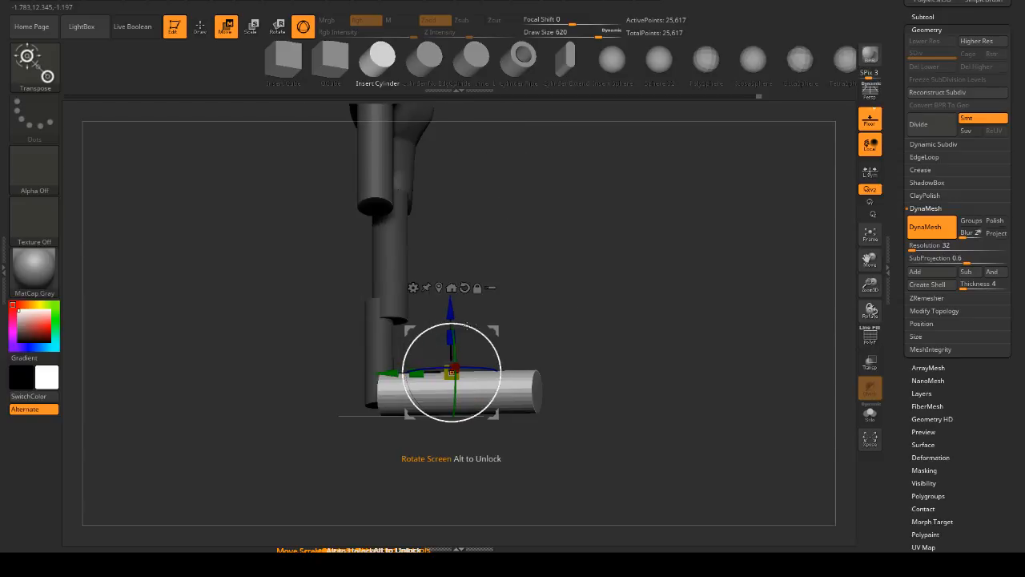
- Shorten the foot cylinders along their length and move them back against the lower legs
drag(416, 373, 438, 371)
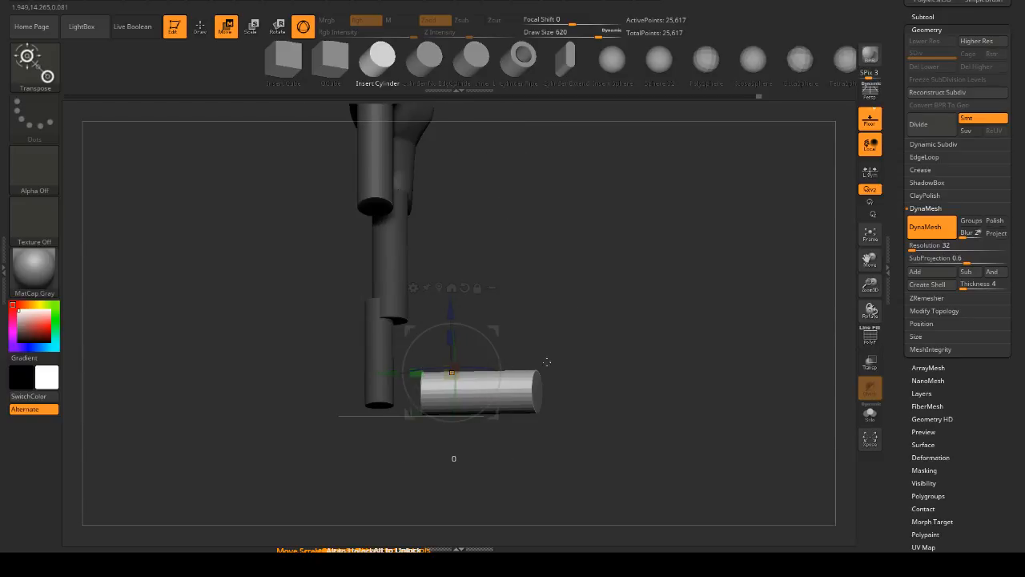
shift+drag(546, 362, 549, 288)
drag(505, 262, 513, 299)
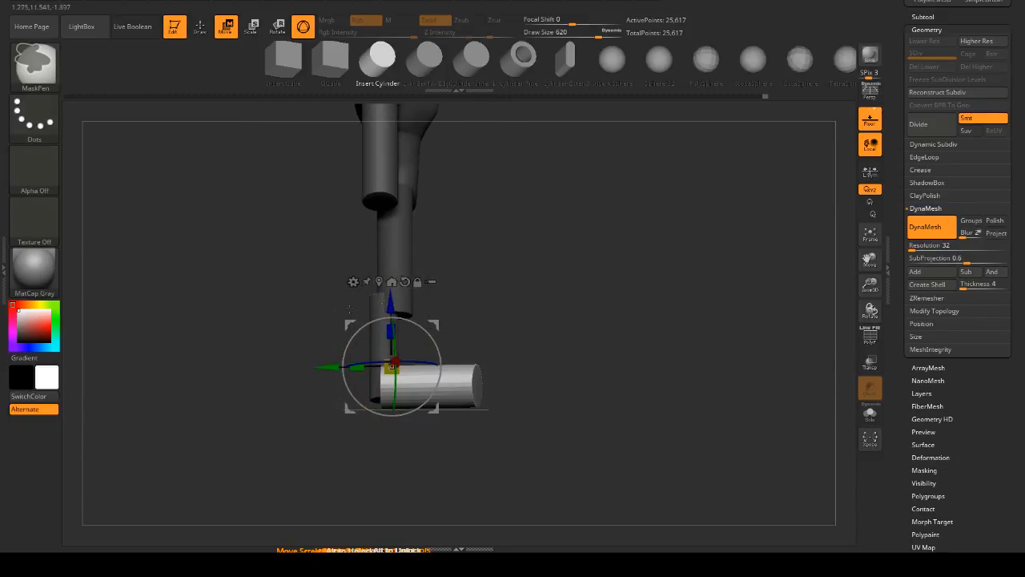
- Mask the heel ends of the foot cylinders and shift the feet inward beneath the lower legs
ctrl+drag(316, 310, 386, 420)
ctrl+shift+drag(528, 319, 461, 436)
drag(552, 375, 492, 305)
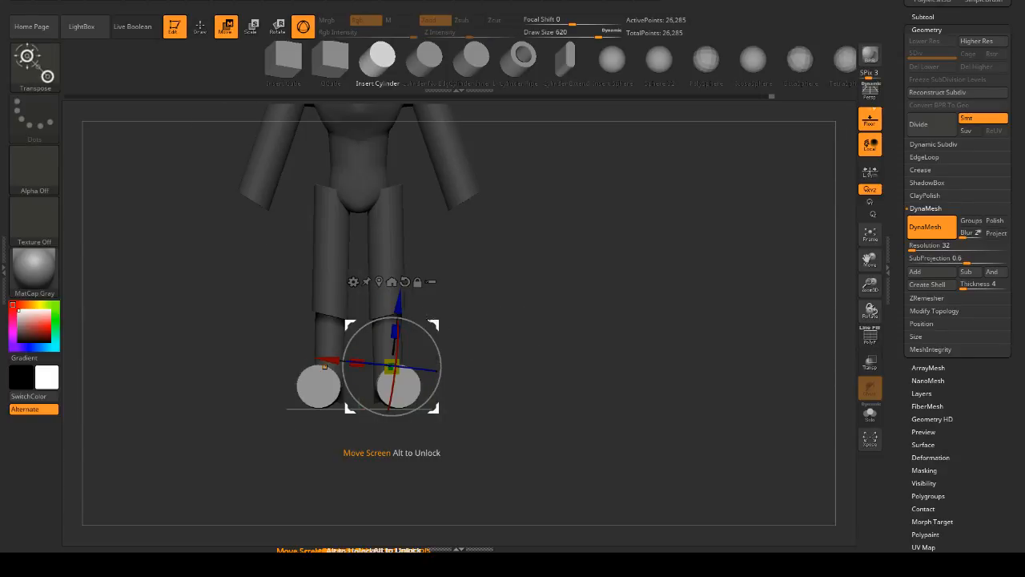
drag(435, 323, 430, 331)
drag(502, 288, 557, 282)
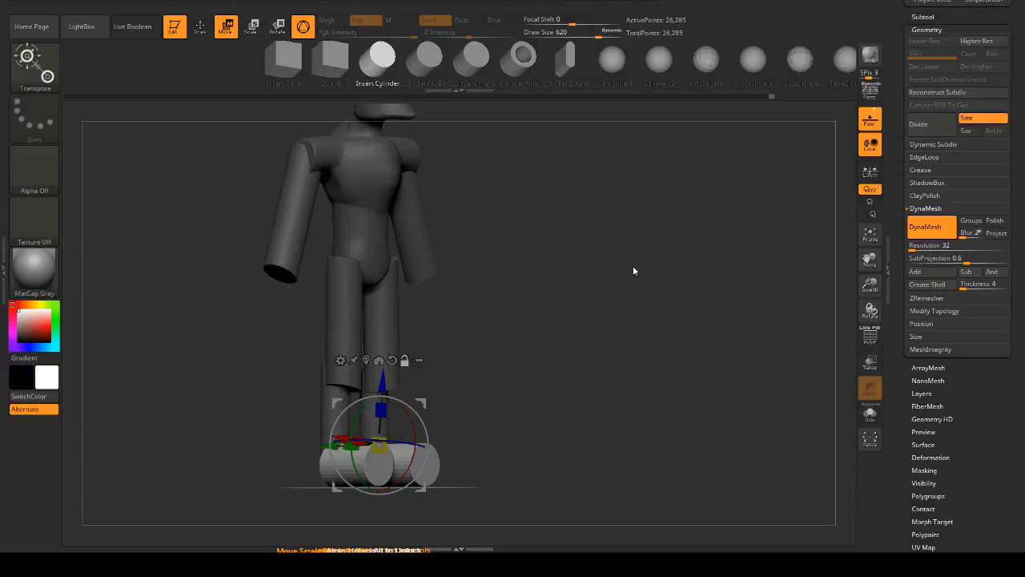
drag(837, 305, 565, 237)
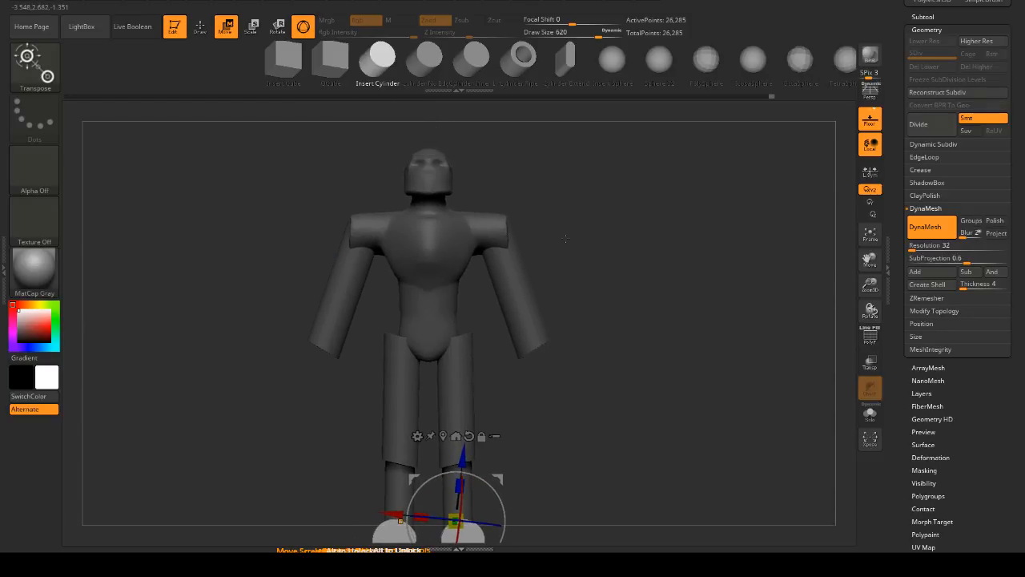
drag(417, 215, 582, 239)
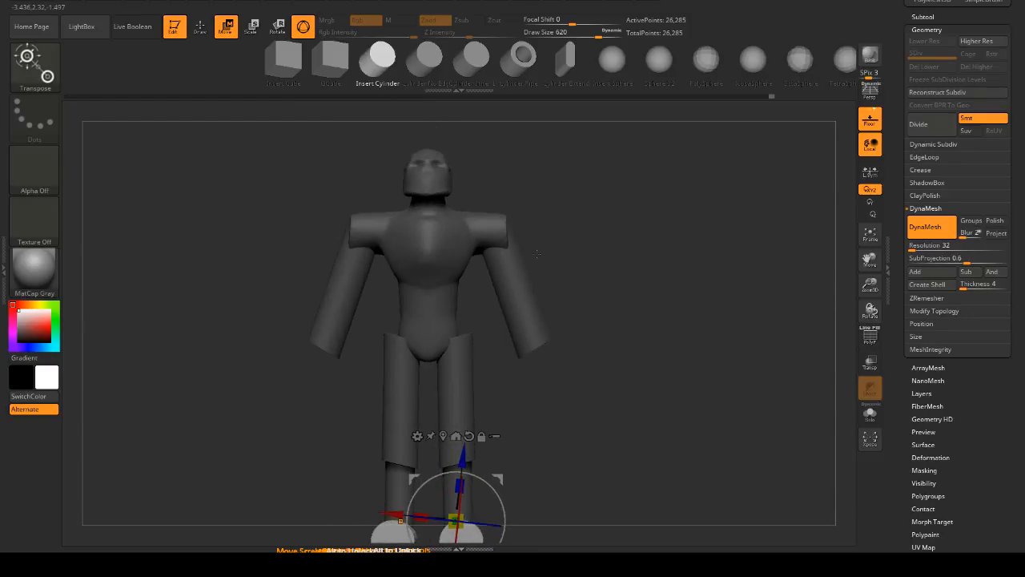
drag(566, 282, 852, 315)
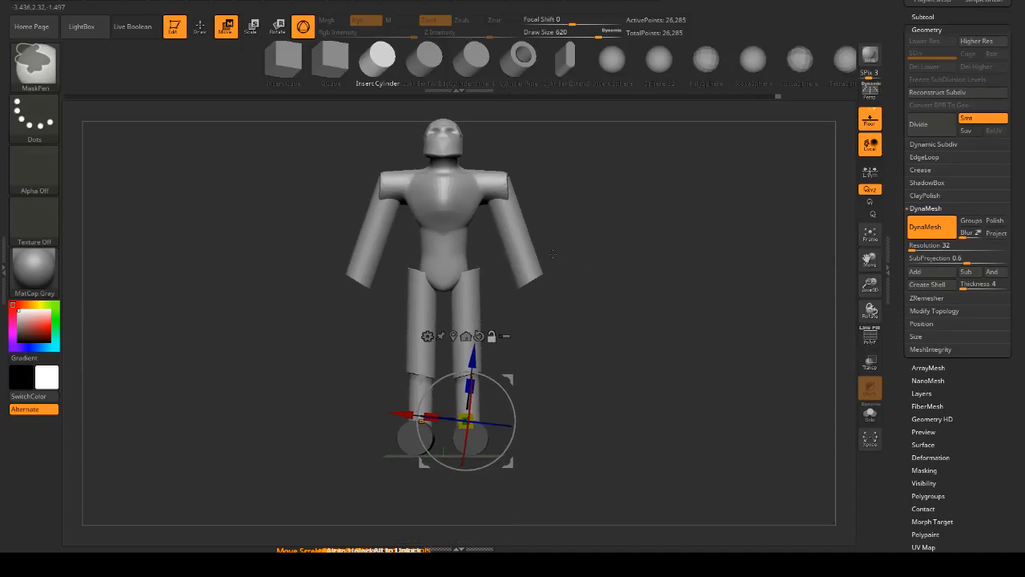
- Turn on the polyframe display in Draw mode, isolate the limb polygroup to inspect it, and show the whole figure again
click(504, 242)
click(201, 27)
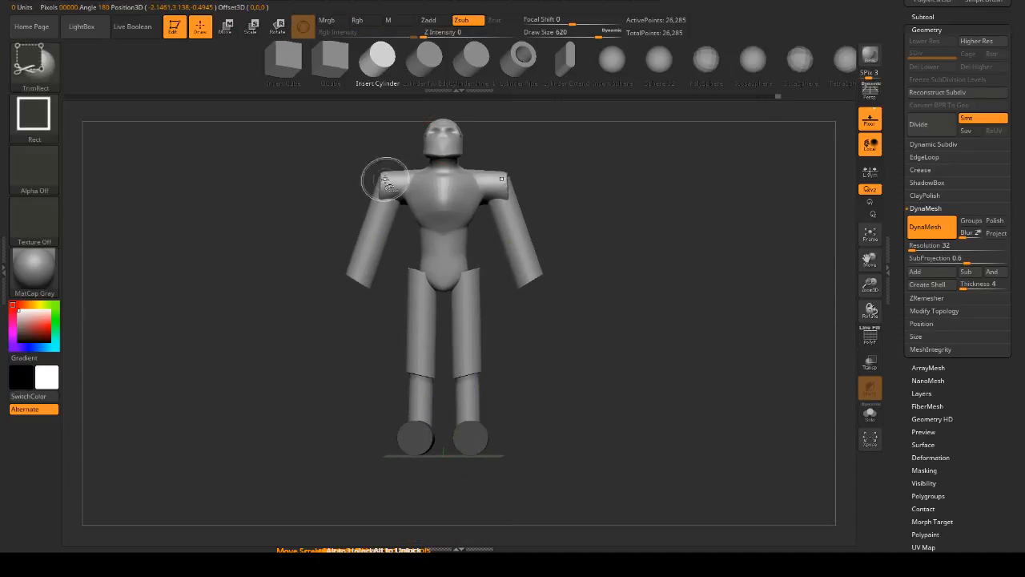
key(shift+f)
ctrl+shift+click(525, 234)
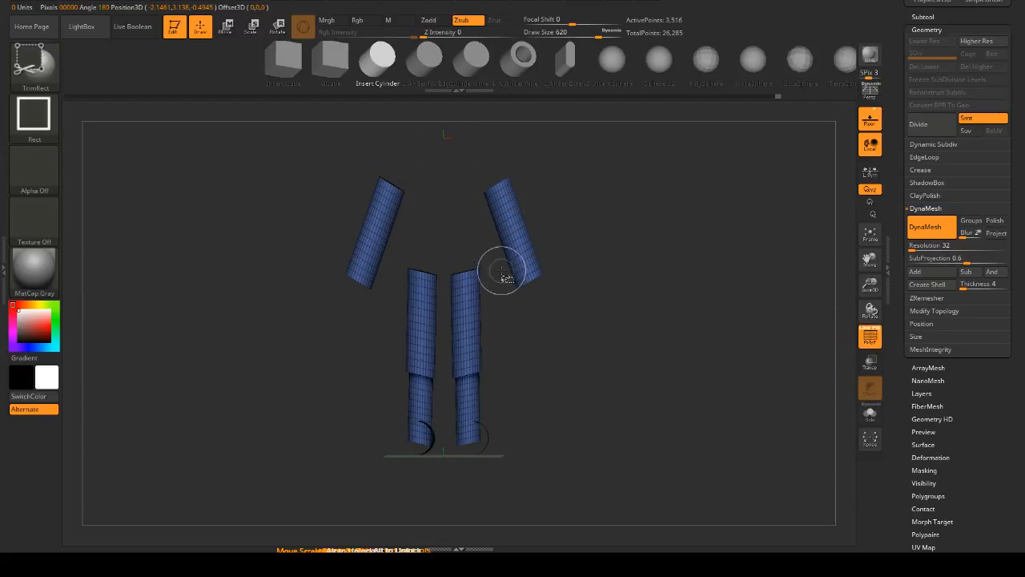
drag(555, 290, 555, 344)
ctrl+shift+click(593, 388)
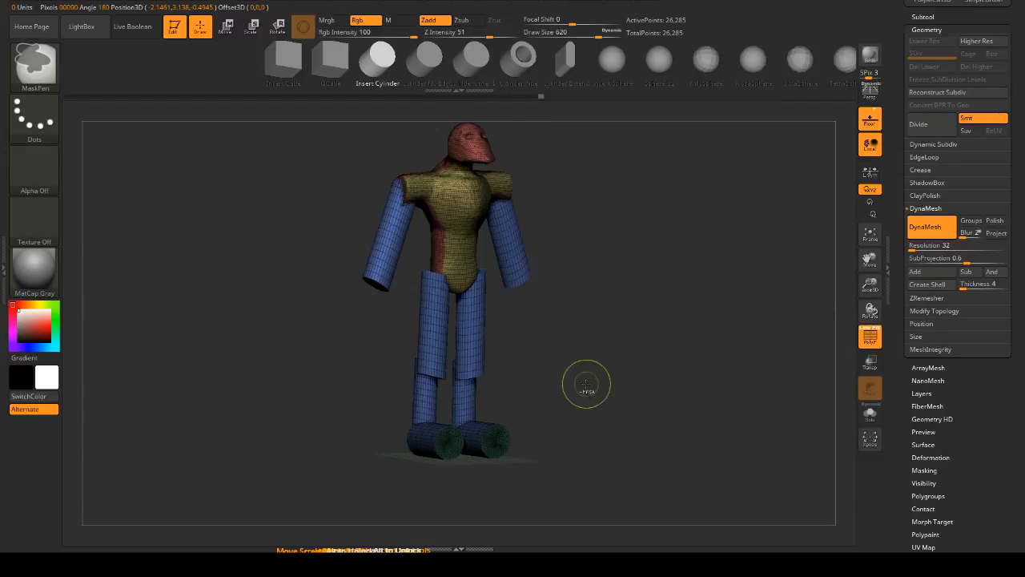
- Hide the front-cap polygroup of the feet and the remaining foot and limb polygroups, leaving the head and torso
ctrl+shift+click(497, 439)
ctrl+shift+click(498, 436)
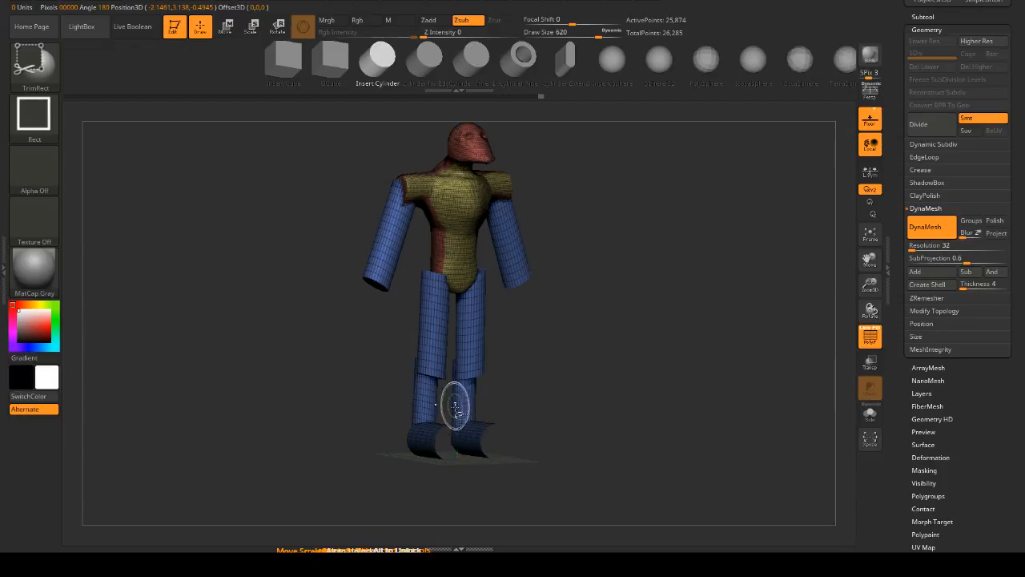
drag(502, 407, 556, 411)
ctrl+shift+click(517, 434)
ctrl+shift+click(483, 439)
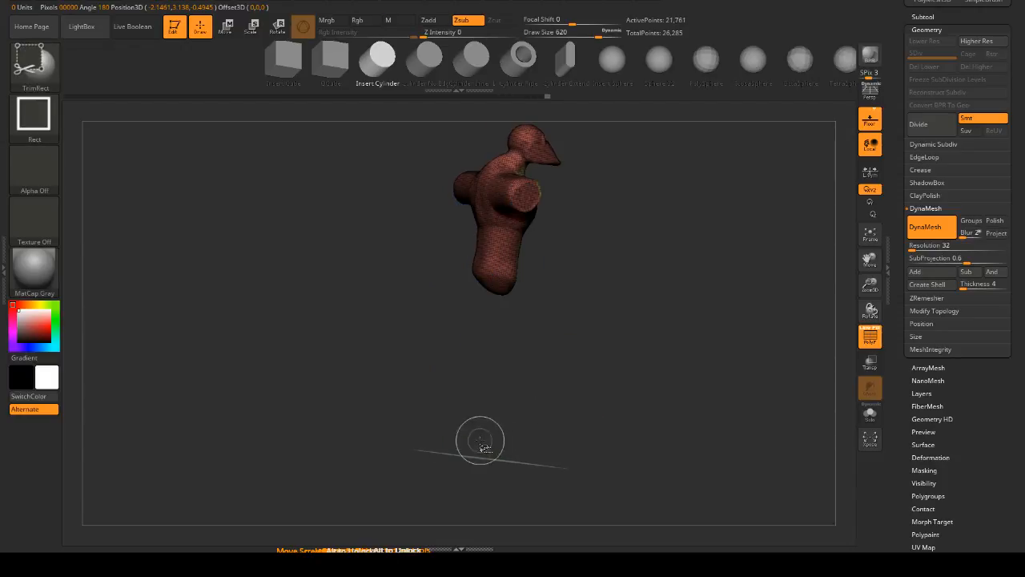
shift+drag(480, 440, 536, 396)
mouse_move(599, 324)
mouse_down()
mouse_move(713, 355)
mouse_move(664, 355)
mouse_up()
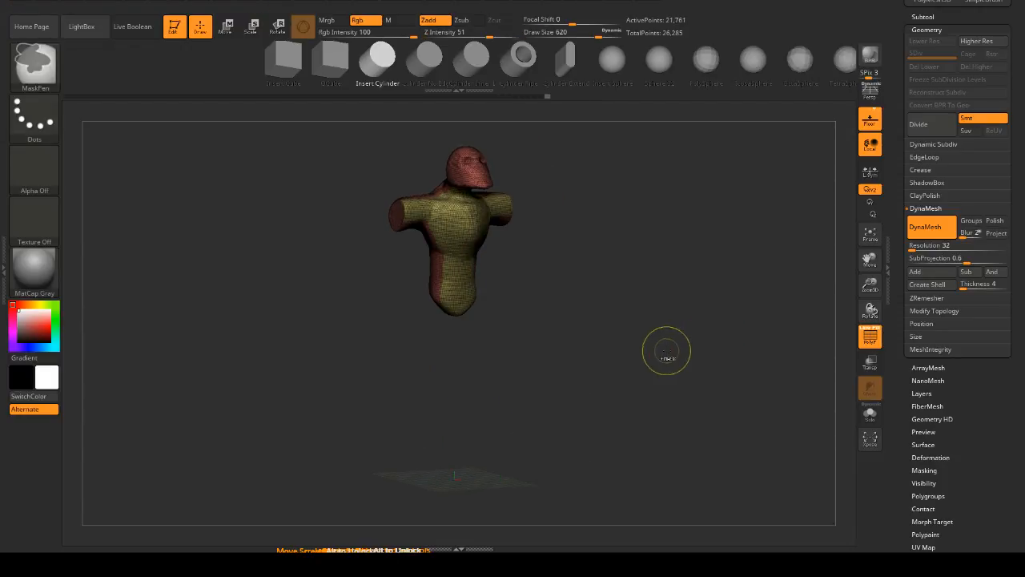
ctrl+shift+click(698, 353)
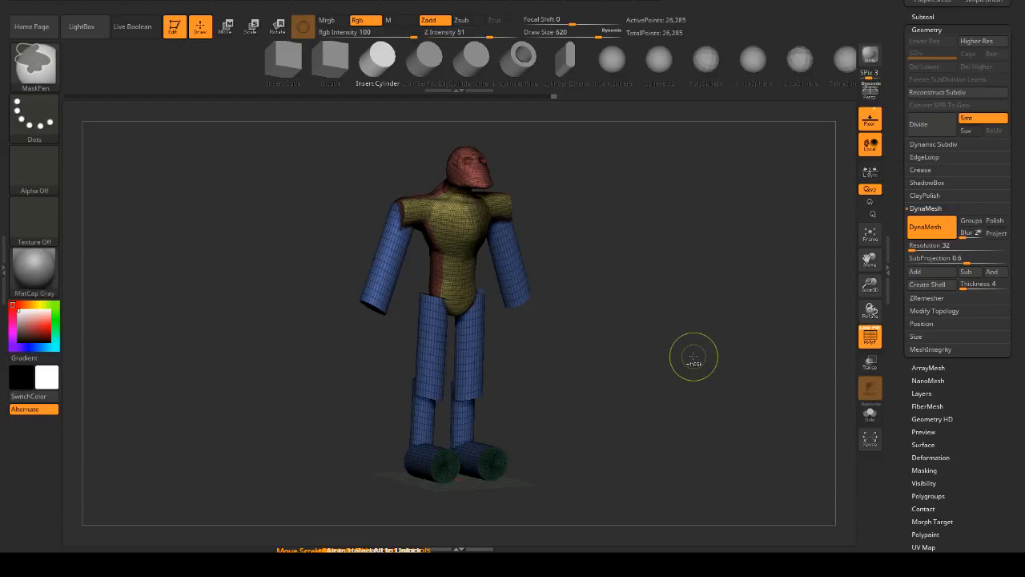
ctrl+shift+click(677, 353)
key(b)
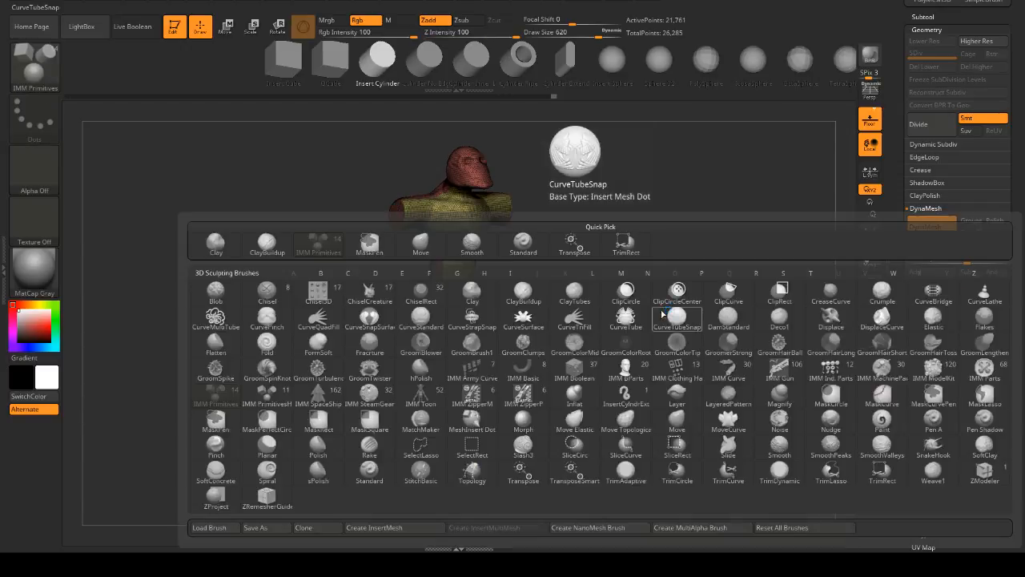
key(s)
key(r)
click(630, 337)
drag(680, 277, 726, 347)
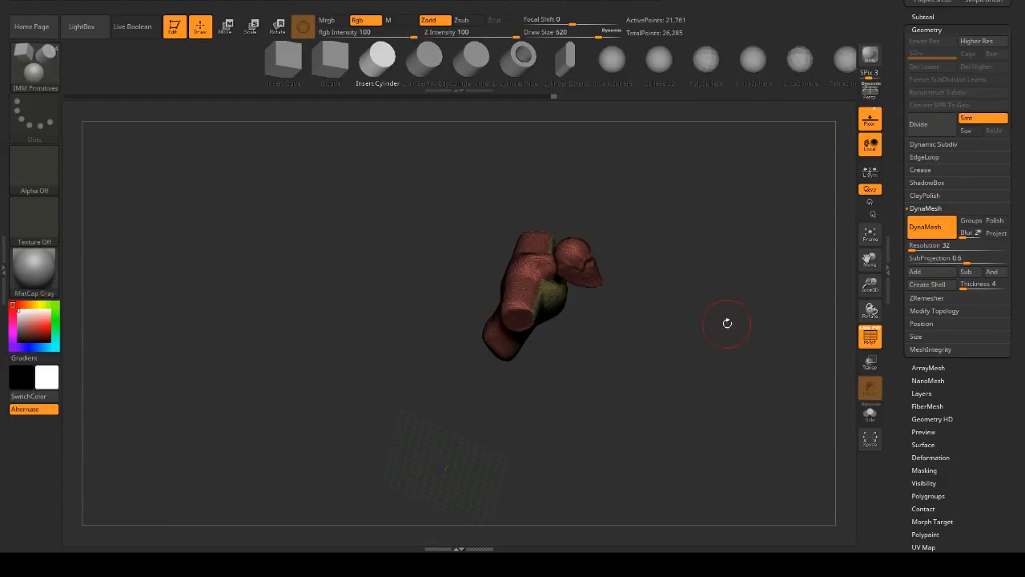
- Isolate the limb cylinders by inverting visibility, give each its own polygroup with Auto Groups, and show the whole figure again
mouse_move(714, 308)
ctrl+shift+mouse_down()
mouse_move(767, 359)
mouse_move(687, 334)
mouse_move(673, 259)
mouse_move(686, 298)
mouse_move(701, 286)
ctrl+shift+mouse_up()
drag(1024, 219, 1022, 356)
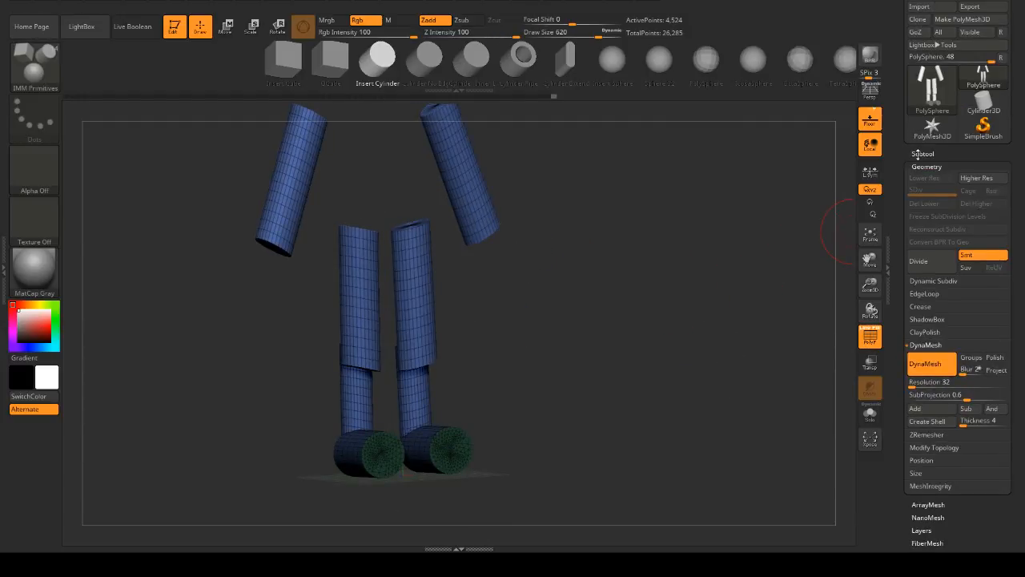
drag(1023, 290, 952, 264)
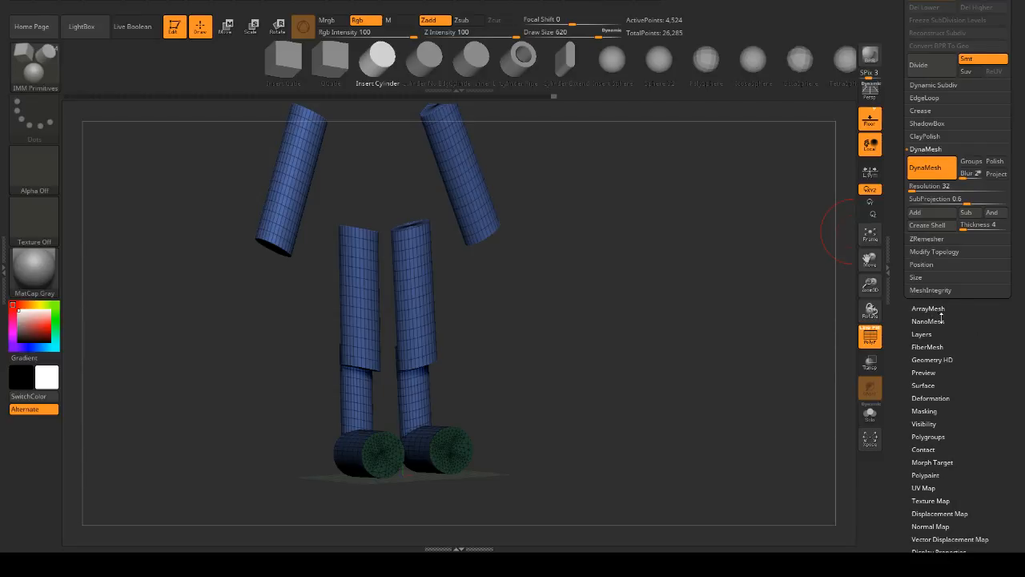
scroll(971, 318, up, 2)
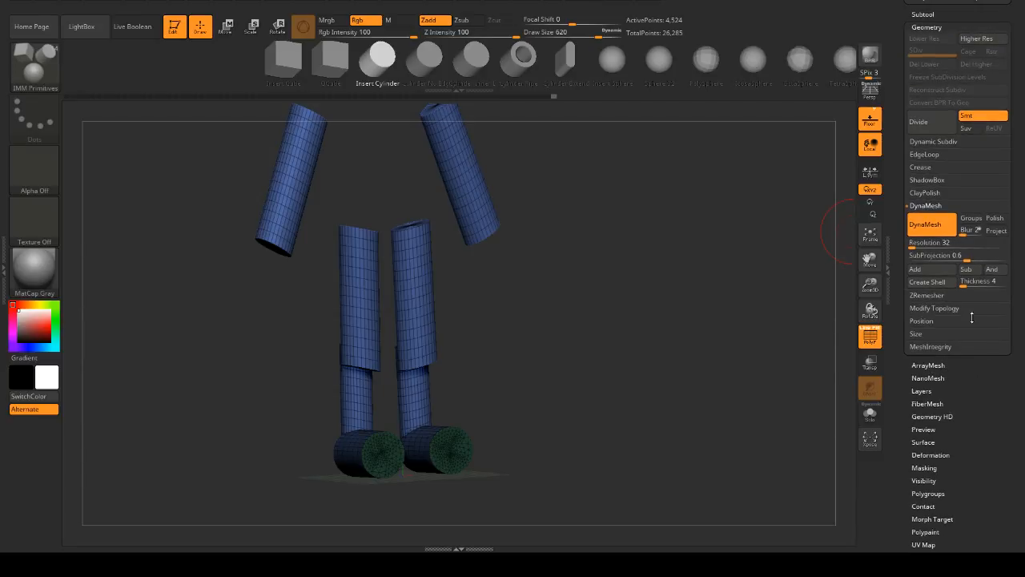
scroll(929, 335, down, 5)
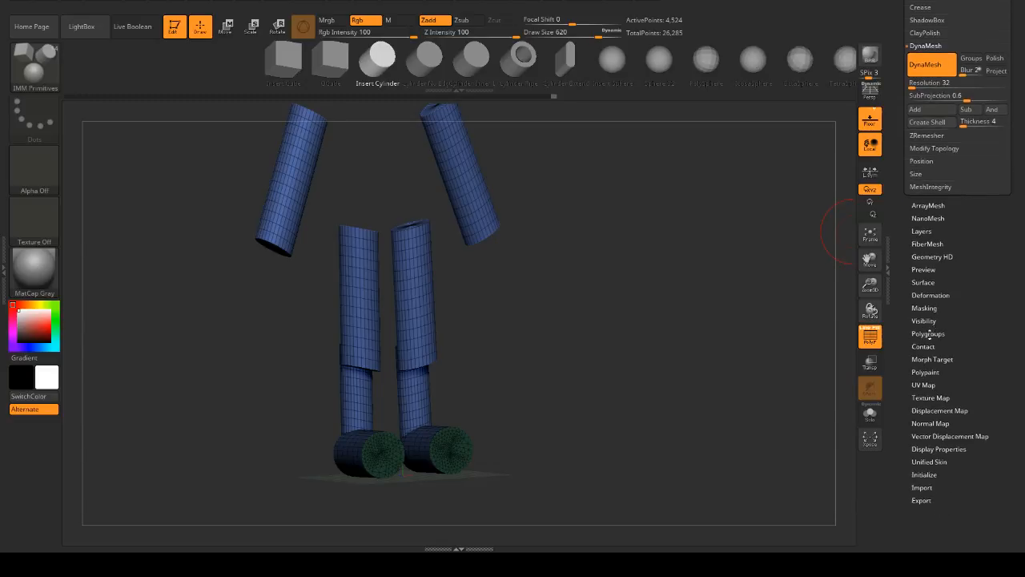
click(932, 334)
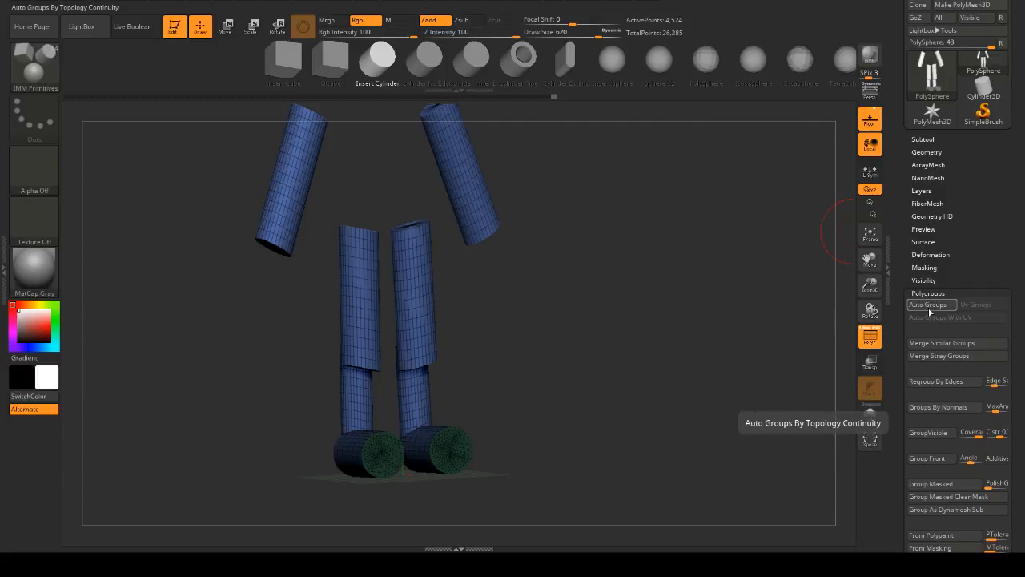
click(929, 308)
mouse_move(766, 284)
shift+mouse_down()
mouse_move(668, 254)
mouse_move(726, 256)
shift+mouse_up()
ctrl+shift+click(753, 270)
- Mask the head down to the neck and turn the masked area into its own polygroup
ctrl+drag(431, 171, 436, 176)
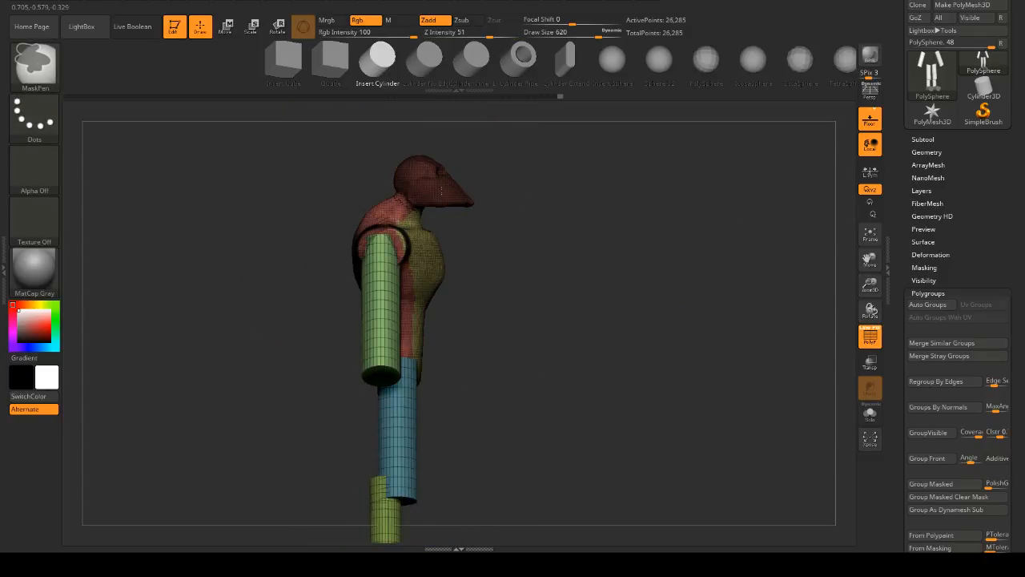
drag(513, 190, 548, 188)
drag(410, 170, 513, 161)
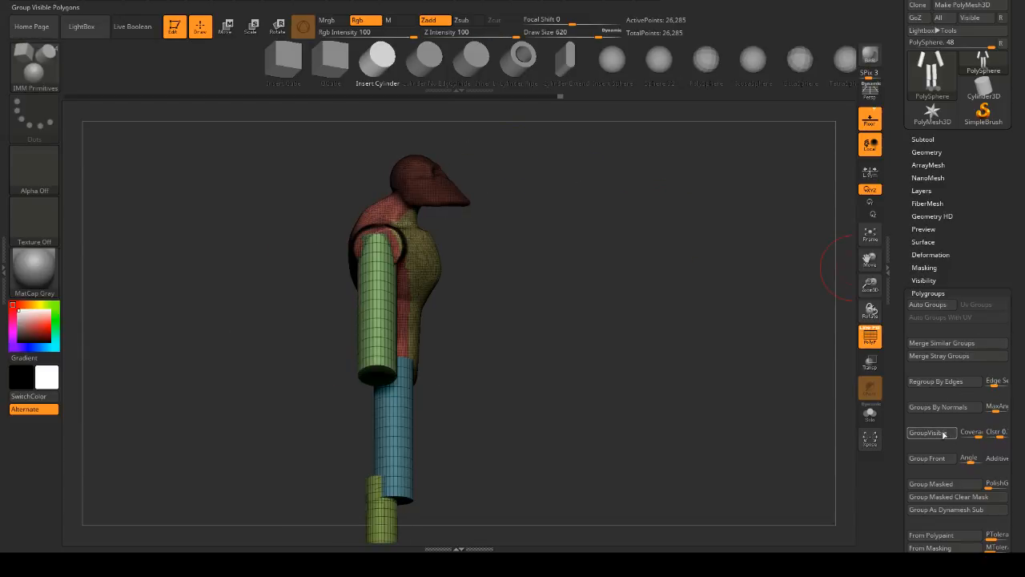
click(951, 488)
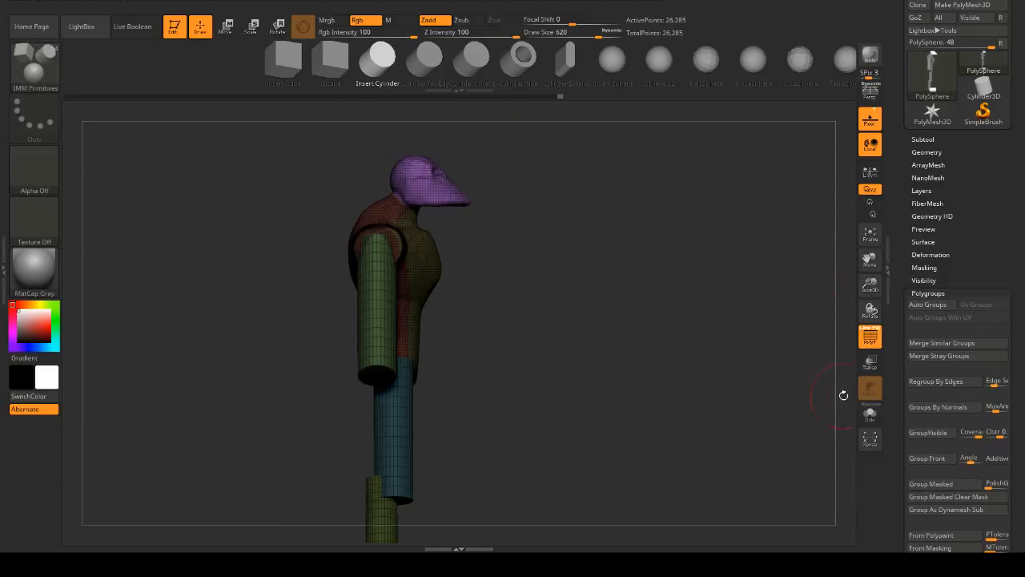
- Inspect the front torso polygroup on its own, complete the mask on the head's underside, and regroup the masked head
mouse_move(842, 393)
mouse_down()
mouse_move(698, 311)
mouse_move(683, 252)
mouse_move(718, 229)
mouse_move(590, 188)
mouse_move(591, 171)
mouse_up()
ctrl+shift+click(503, 183)
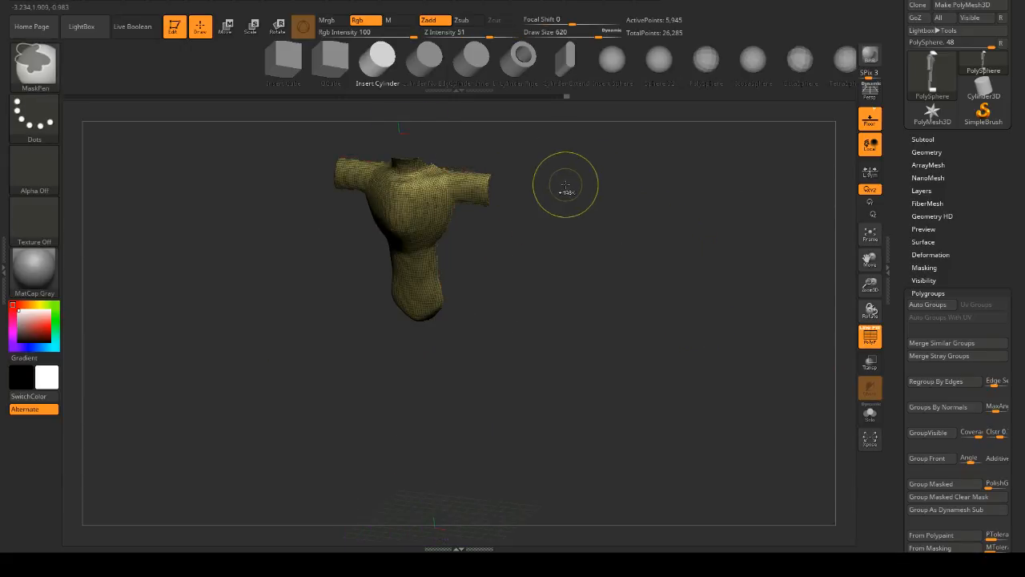
ctrl+shift+click(503, 171)
drag(601, 165, 574, 218)
ctrl+shift+click(616, 160)
ctrl+shift+click(604, 177)
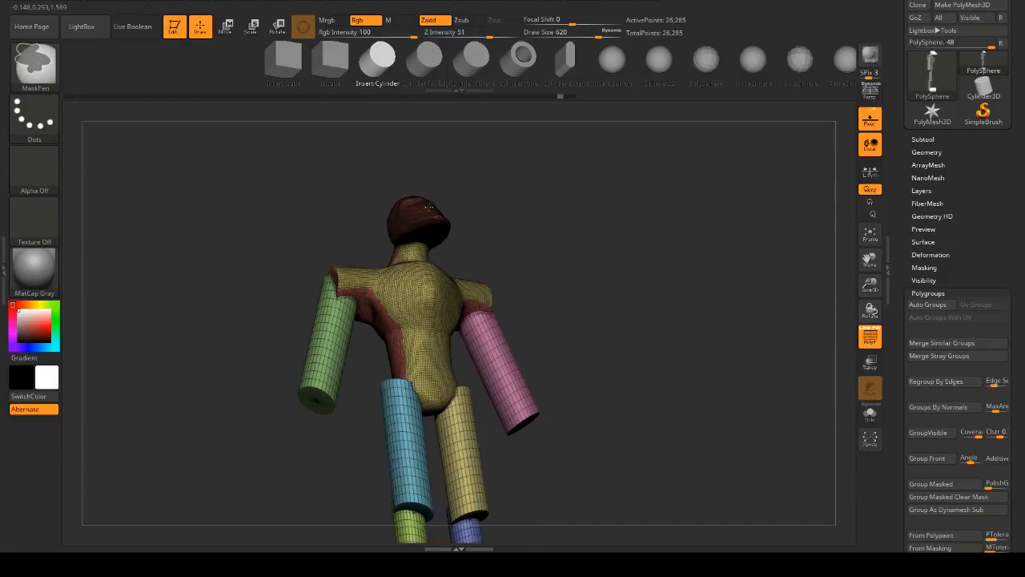
click(954, 486)
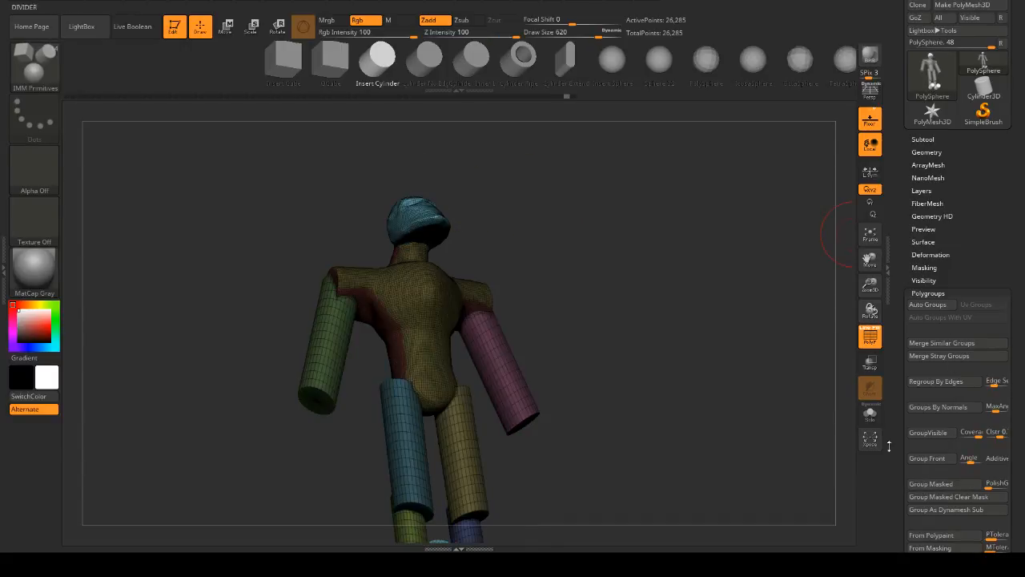
- Hide the head and limb polygroups so only the front and back torso pieces with the shoulder stubs remain
drag(713, 352, 692, 248)
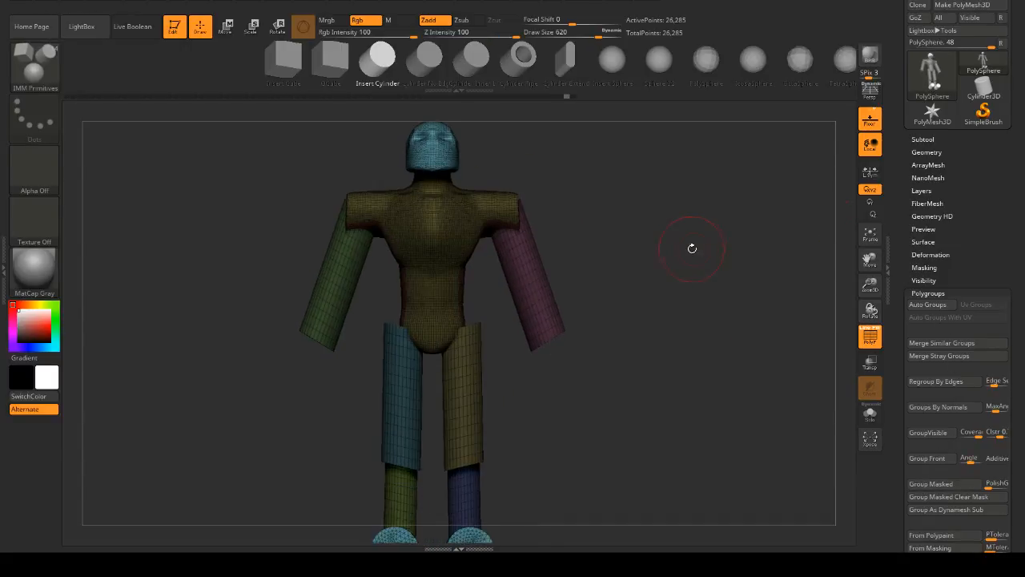
ctrl+shift+click(449, 212)
ctrl+shift+click(460, 216)
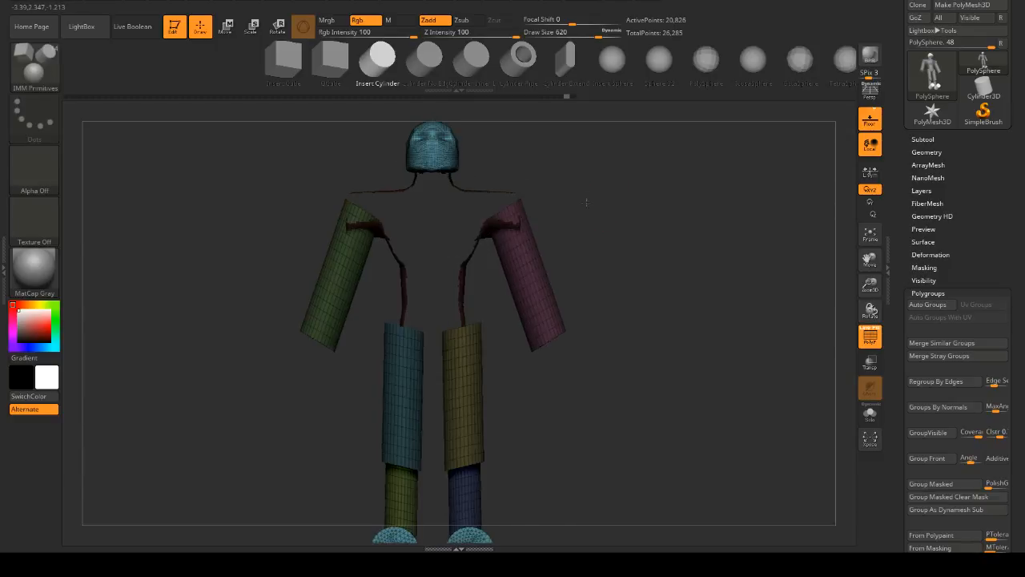
drag(460, 216, 657, 240)
drag(756, 259, 726, 277)
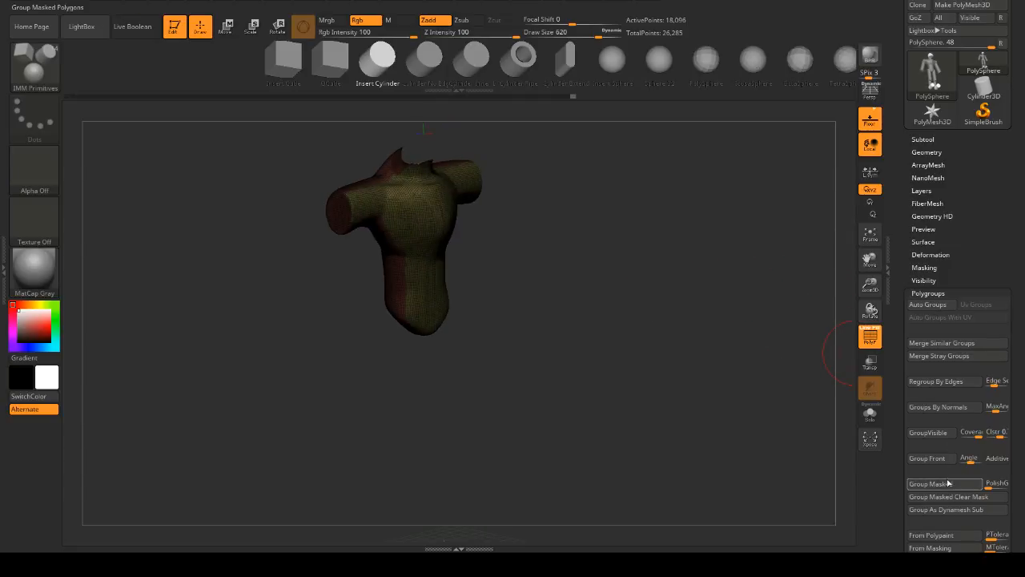
- Combine the visible torso pieces into a single polygroup and clear the mask
click(934, 431)
drag(753, 304, 477, 253)
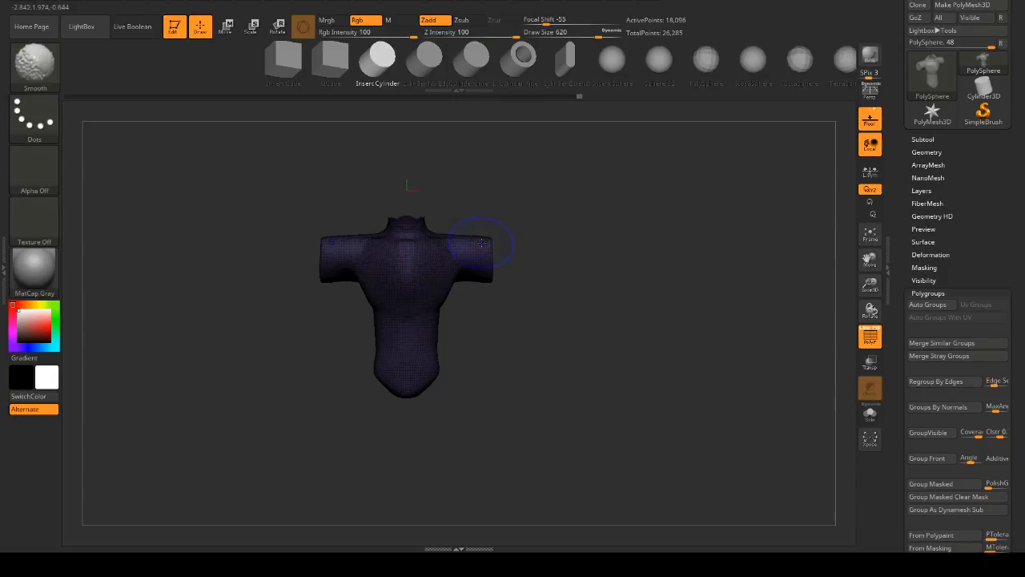
ctrl+drag(553, 235, 625, 252)
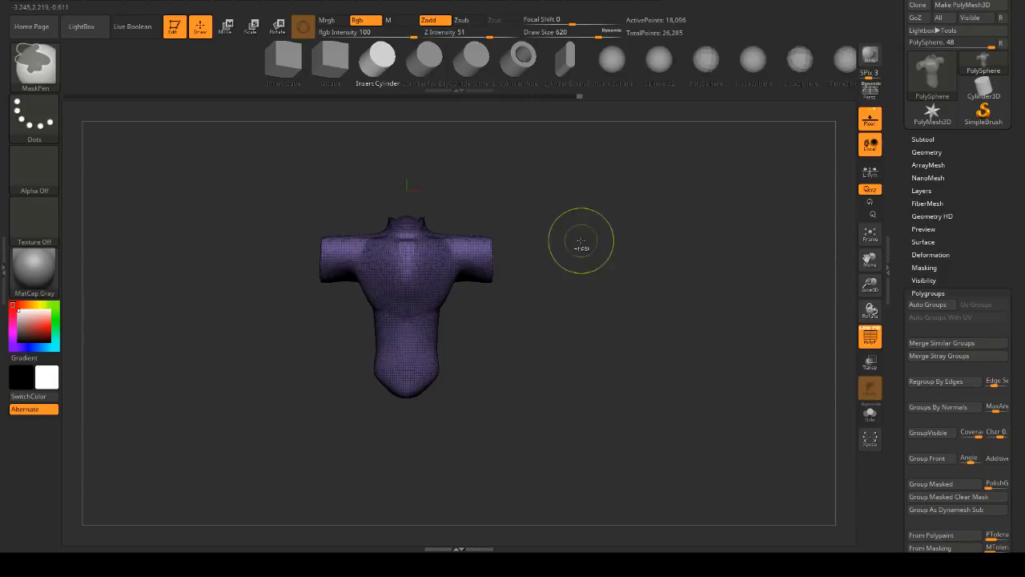
- Mask both shoulder stubs around to the back and make them a separate polygroup with Group Masked
ctrl+drag(468, 245, 474, 258)
mouse_move(578, 244)
mouse_down()
mouse_move(481, 268)
mouse_move(394, 261)
mouse_move(557, 231)
mouse_move(515, 225)
mouse_move(483, 254)
mouse_move(553, 222)
mouse_move(584, 229)
mouse_move(504, 256)
mouse_move(491, 228)
mouse_up()
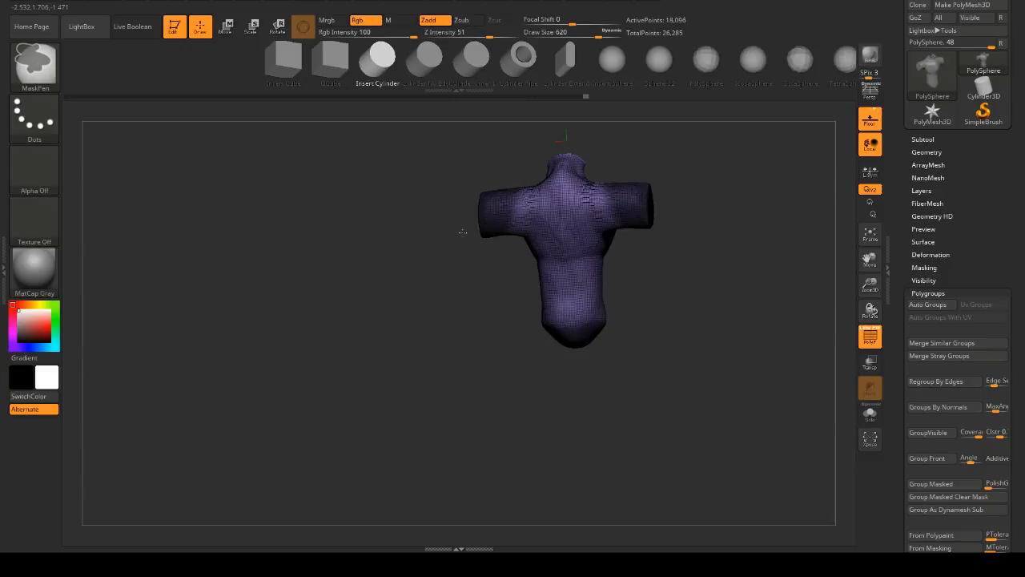
shift+drag(440, 266, 497, 252)
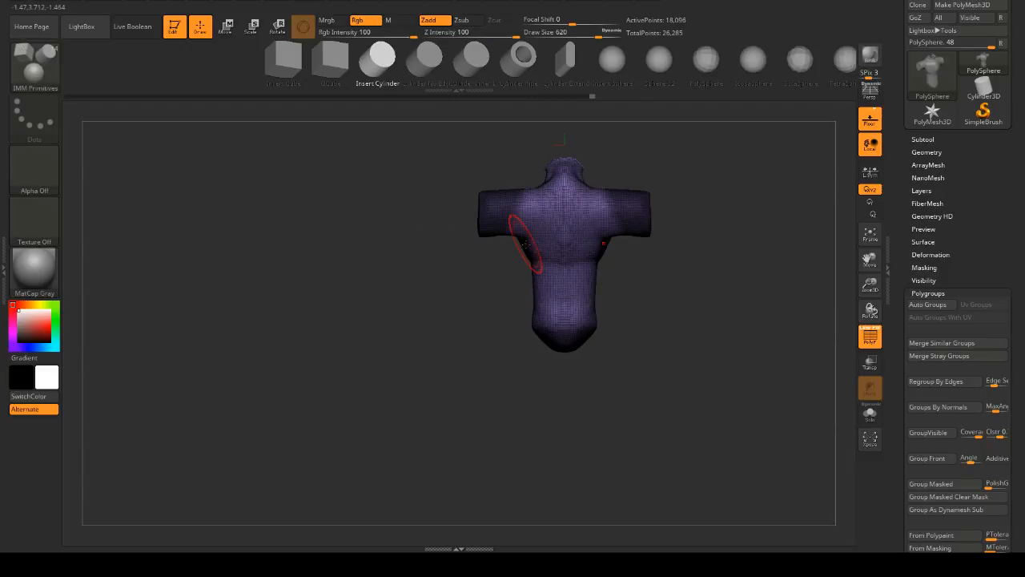
click(965, 484)
- Set the Draw Size to 379 and paint a mask around the neck and collar area from several sides
mouse_move(801, 360)
mouse_down()
mouse_move(760, 337)
mouse_move(636, 332)
mouse_move(635, 280)
mouse_move(542, 222)
mouse_move(515, 232)
mouse_move(670, 244)
mouse_move(600, 267)
mouse_move(609, 256)
mouse_up()
key(space)
ctrl+drag(544, 280, 560, 307)
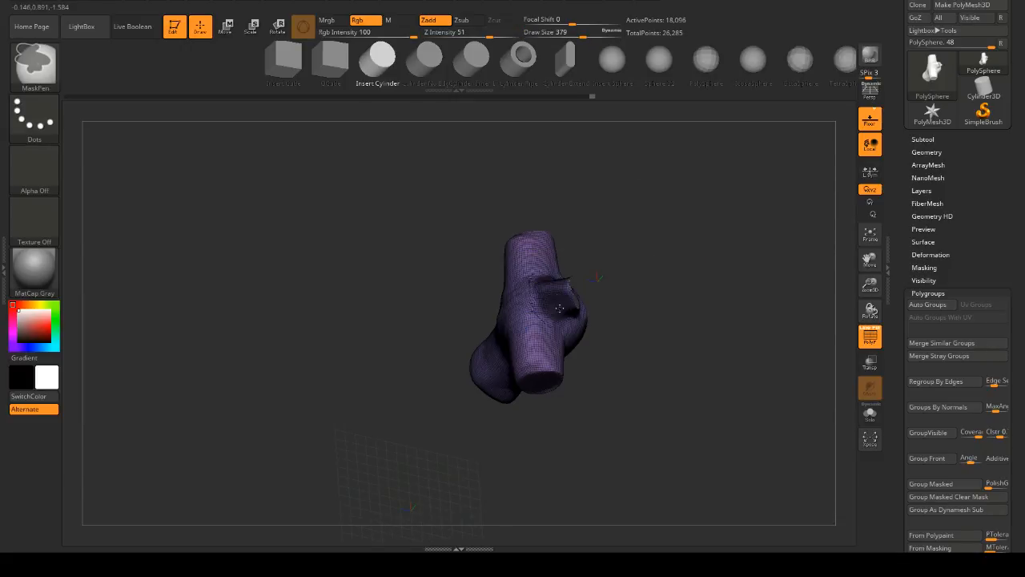
mouse_move(652, 304)
mouse_down()
mouse_move(671, 281)
mouse_move(570, 284)
mouse_up()
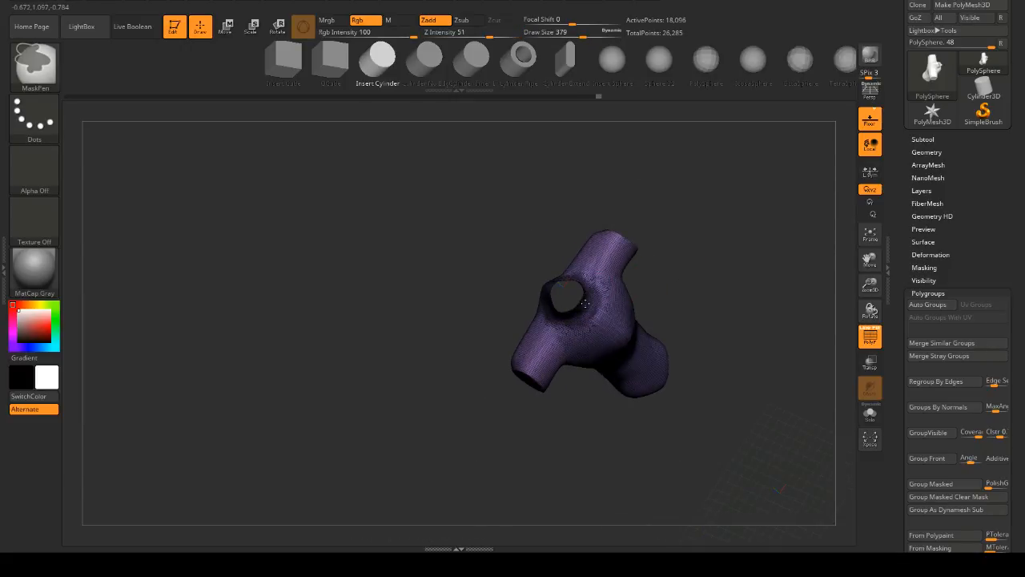
drag(698, 282, 600, 262)
ctrl+drag(561, 313, 543, 286)
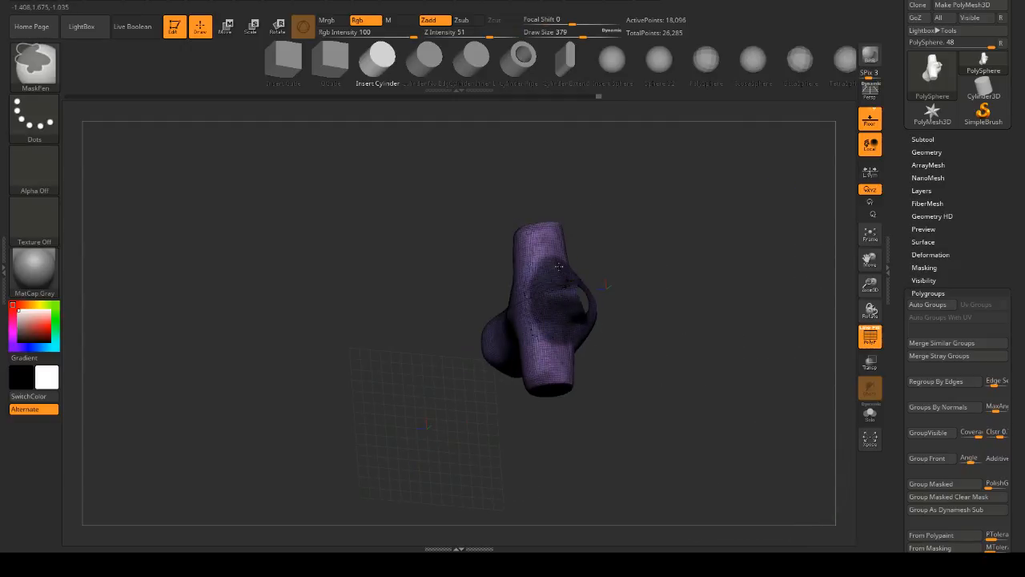
- Turn the masked neck area into its own polygroup and clear the mask
drag(677, 279, 829, 318)
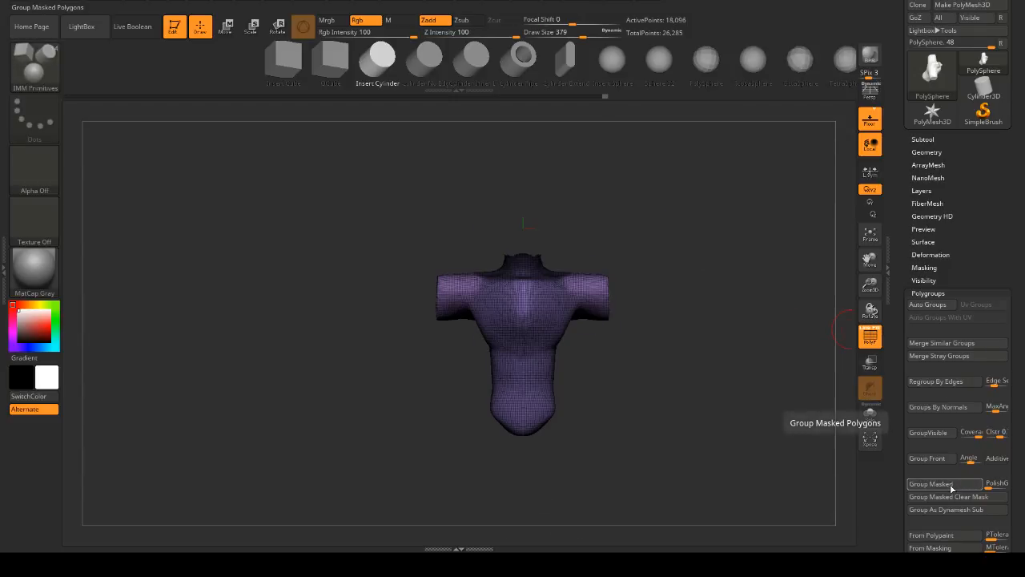
click(955, 488)
mouse_move(660, 246)
ctrl+mouse_down()
mouse_move(677, 271)
mouse_move(744, 309)
mouse_move(692, 308)
mouse_move(587, 274)
ctrl+mouse_up()
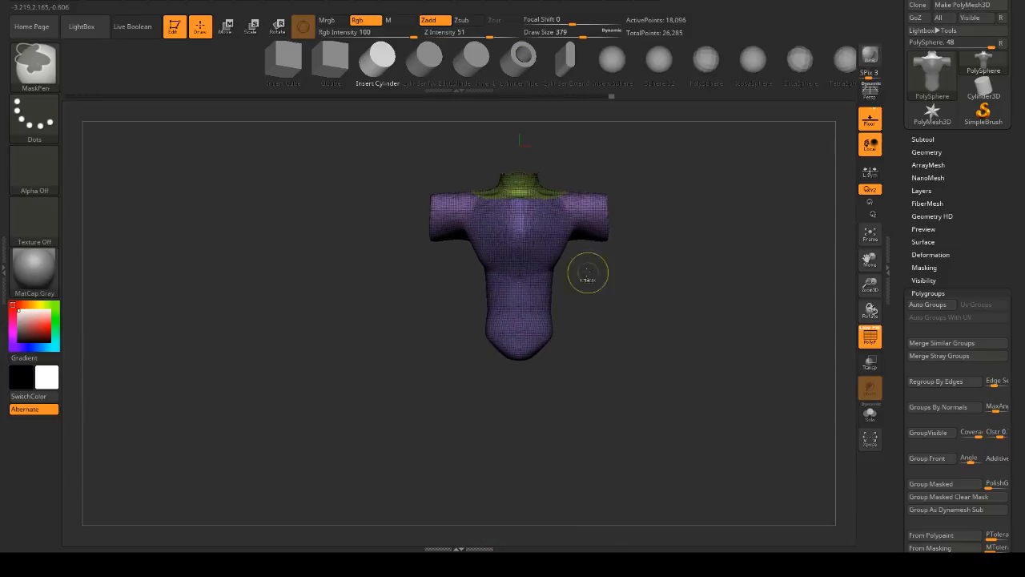
ctrl+drag(523, 245, 500, 261)
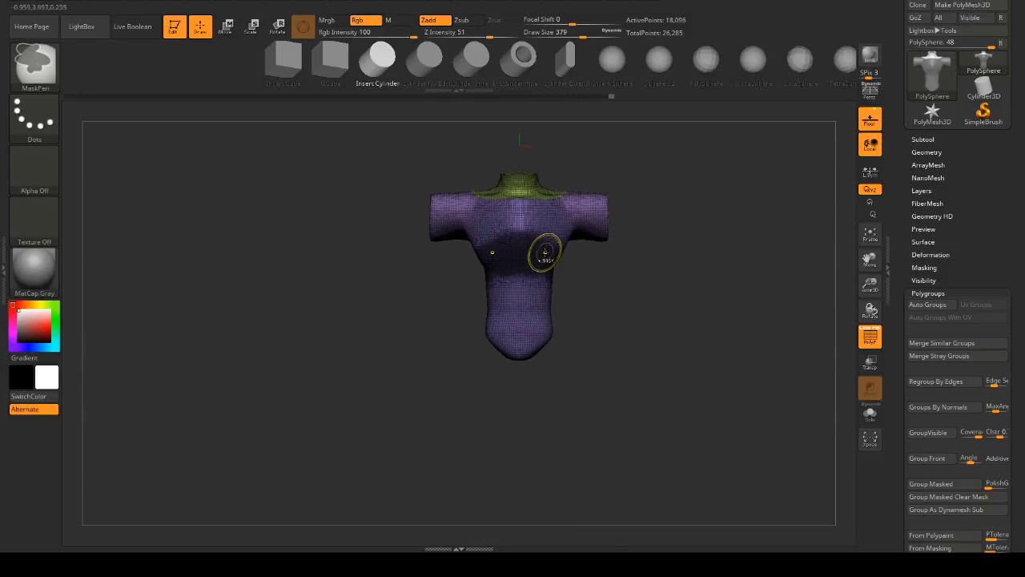
ctrl+drag(610, 264, 623, 269)
mouse_move(716, 277)
mouse_down()
mouse_move(755, 278)
mouse_move(688, 289)
mouse_up()
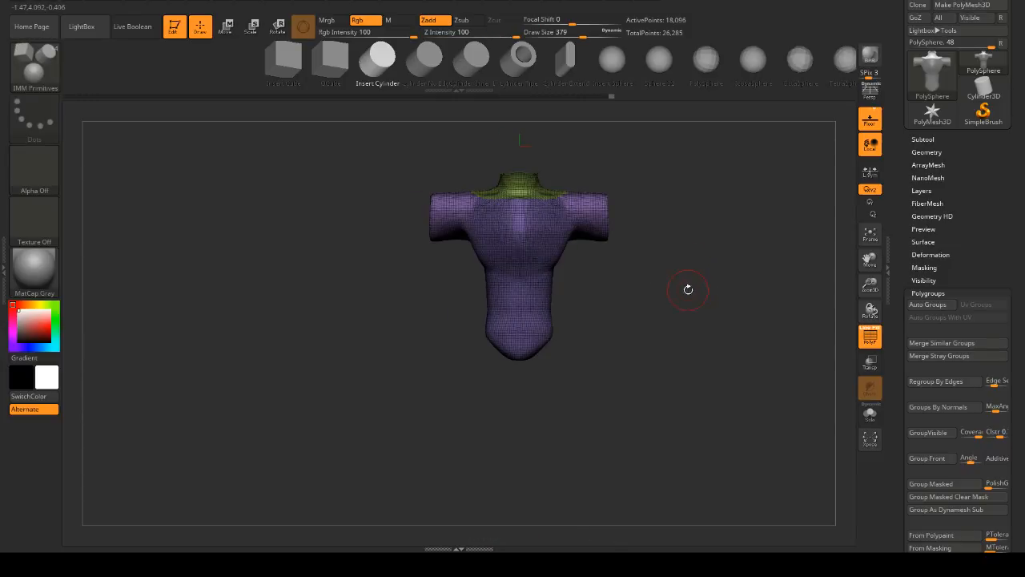
- Check the new polygroups by isolating the neck and neighbouring torso areas in turn, and bring the whole figure back
ctrl+shift+click(726, 293)
drag(741, 318, 729, 291)
ctrl+shift+click(449, 183)
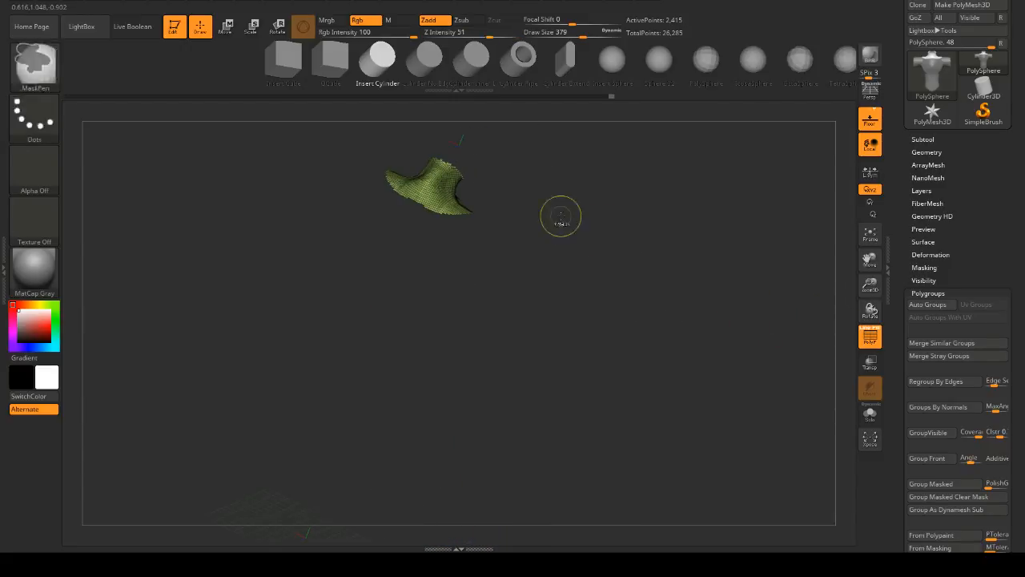
ctrl+shift+click(561, 216)
ctrl+shift+click(467, 210)
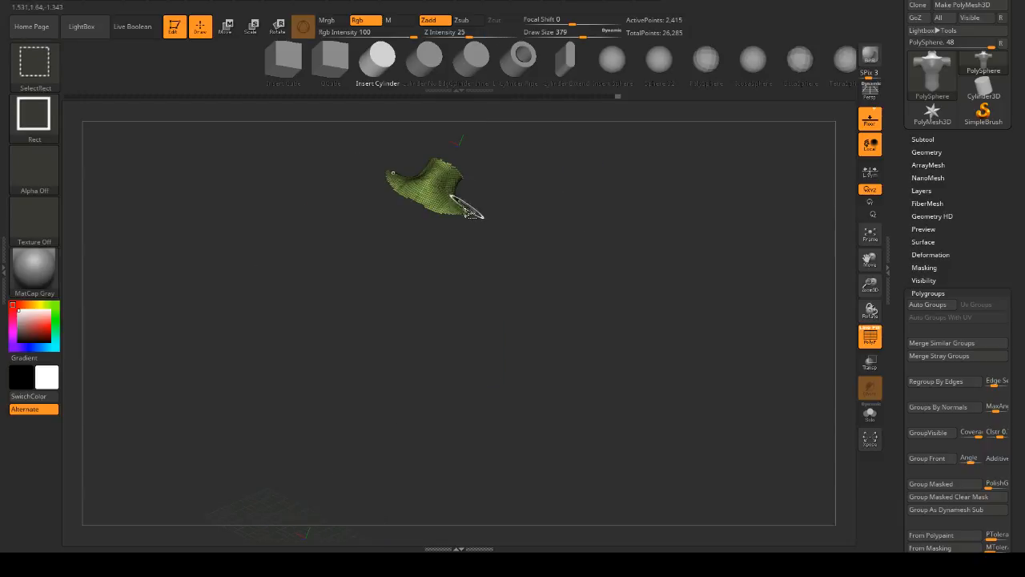
ctrl+shift+click(521, 228)
ctrl+shift+click(427, 229)
drag(604, 275, 573, 252)
ctrl+shift+click(529, 249)
ctrl+shift+click(610, 237)
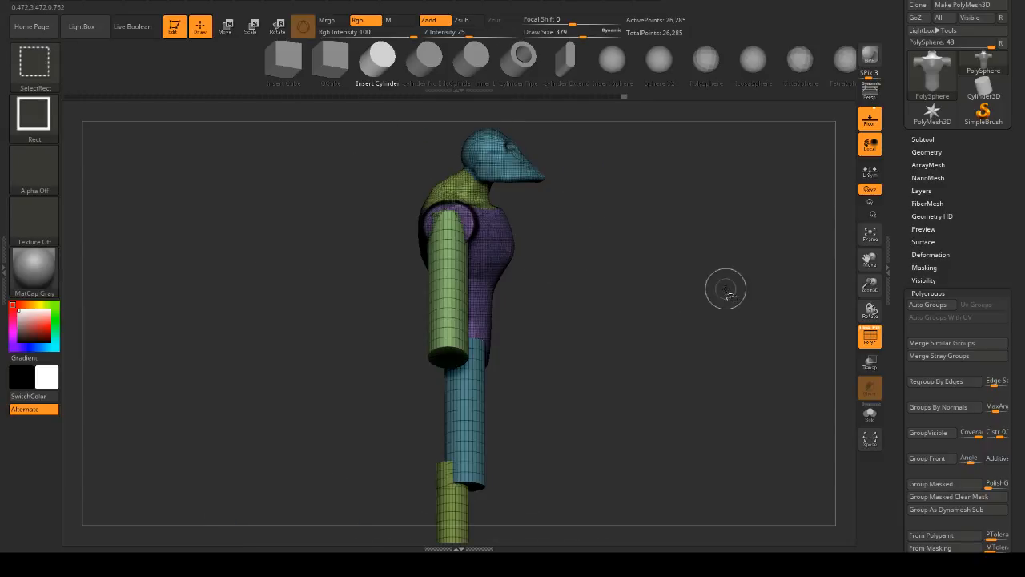
- Turn off the polyframe display and isolate the torso polygroup in a front view
mouse_move(725, 292)
mouse_down()
mouse_move(646, 272)
mouse_move(708, 266)
mouse_move(706, 283)
mouse_move(772, 225)
mouse_move(765, 204)
mouse_up()
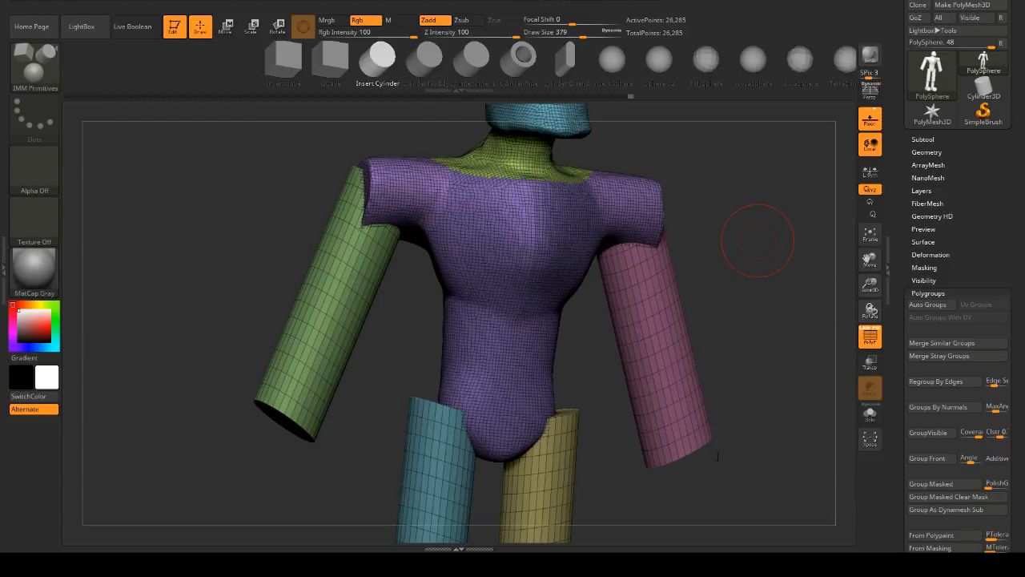
shift+drag(789, 309, 755, 300)
drag(675, 273, 833, 320)
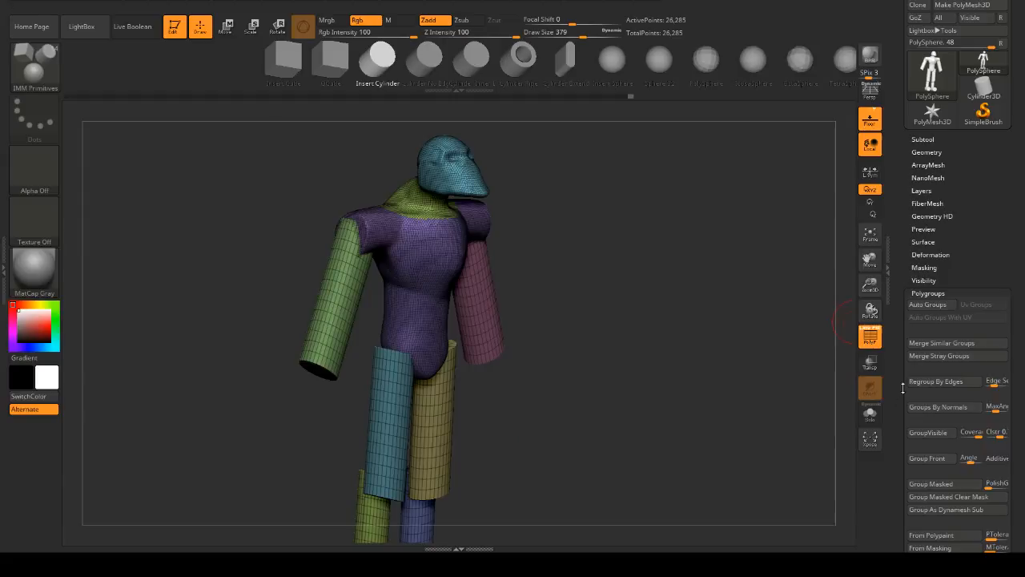
click(870, 337)
shift+drag(753, 329, 636, 294)
ctrl+shift+click(396, 245)
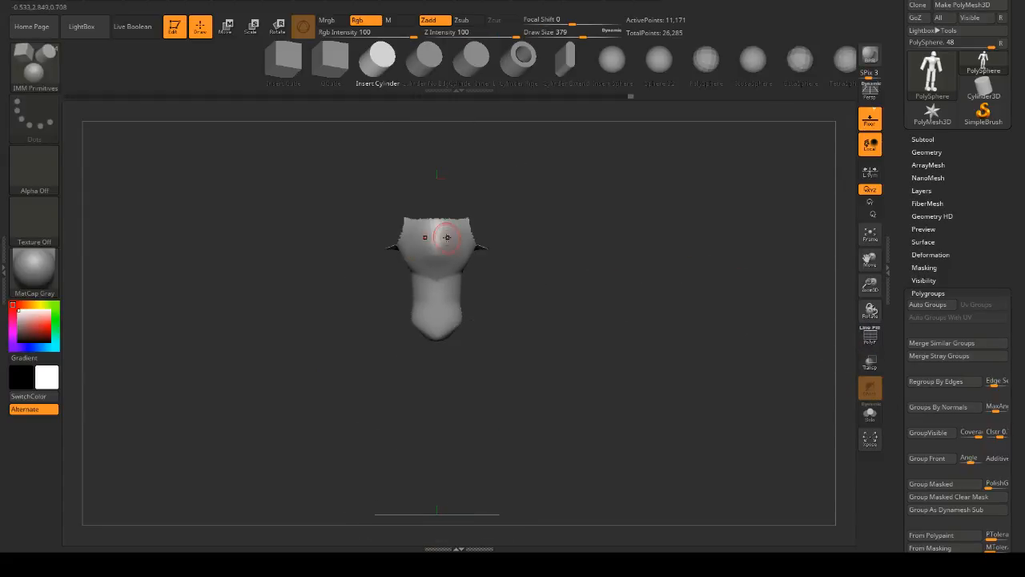
- Mask the head, arms and legs so only the torso and shoulders stay editable, with the whole figure visible
ctrl+shift+click(435, 249)
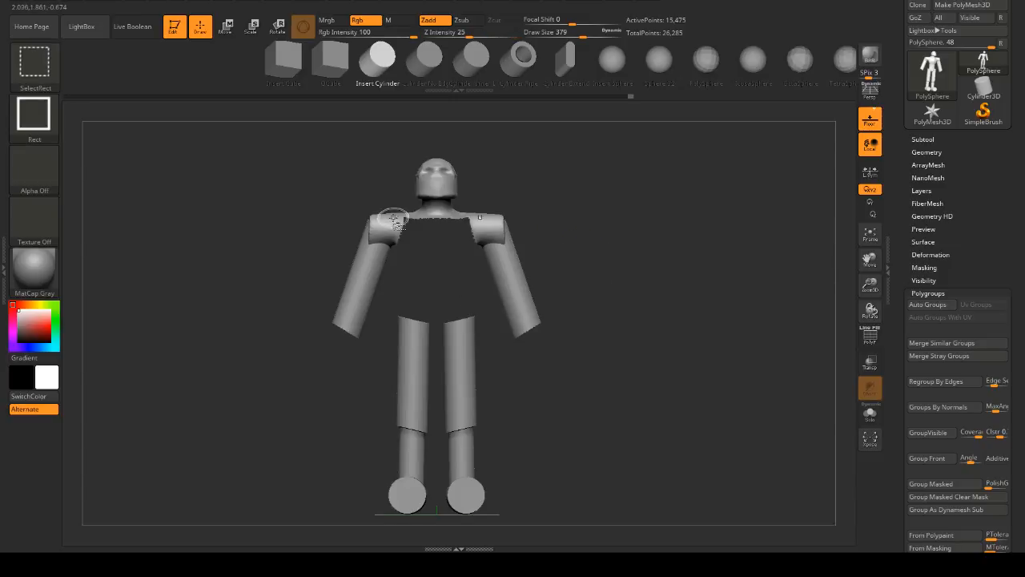
ctrl+shift+click(596, 251)
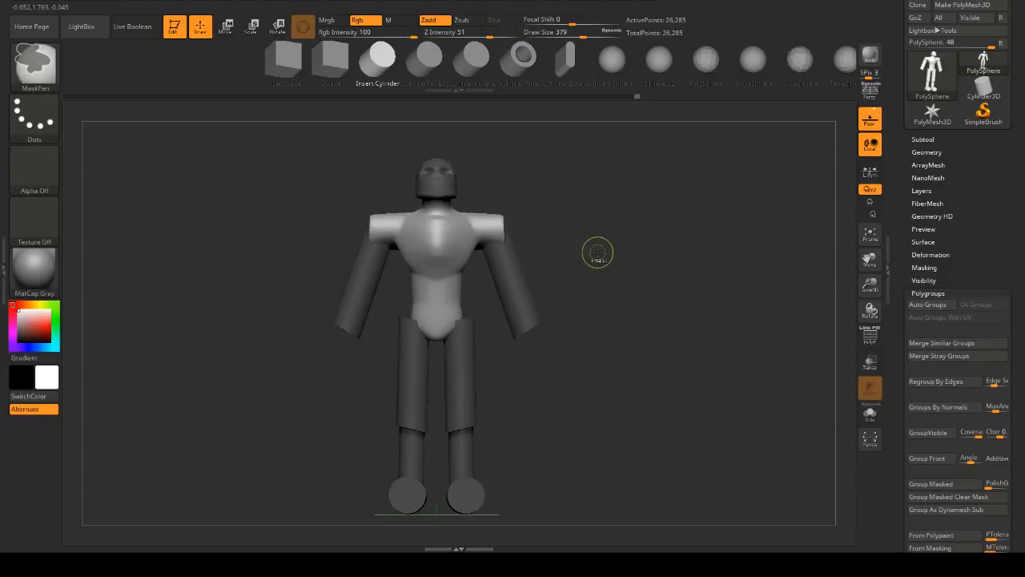
drag(597, 254, 633, 245)
- With the Move brush at Draw Size 1000, widen the waist and hips and reshape the upper back
key(space)
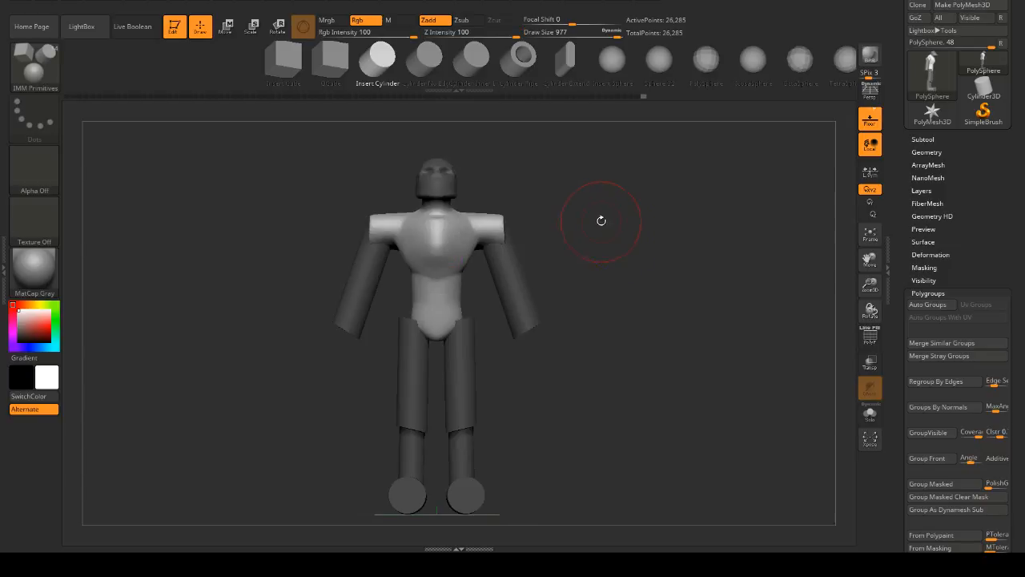
key(space)
key(b)
key(m)
key(v)
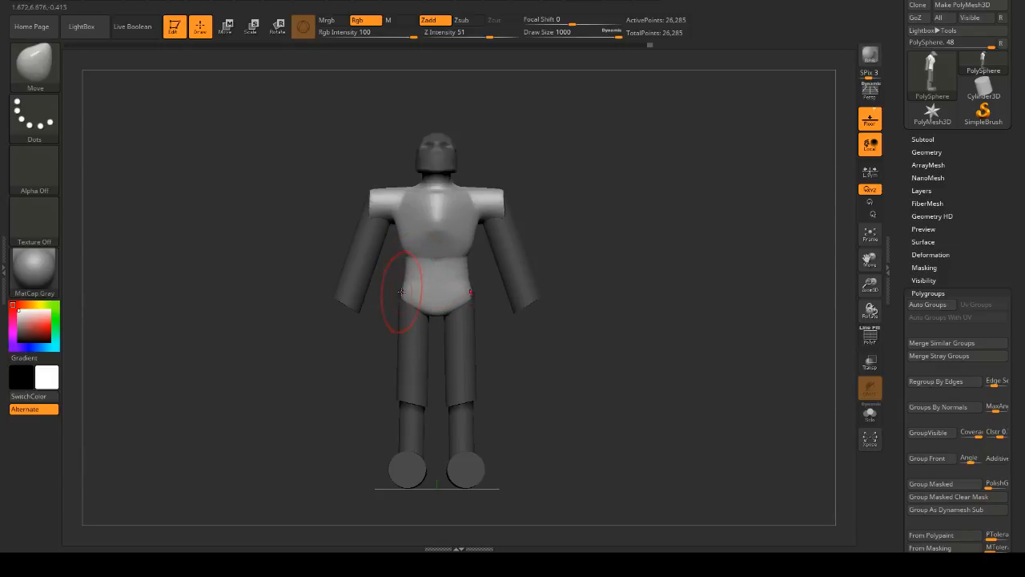
drag(447, 266, 481, 213)
drag(359, 245, 350, 218)
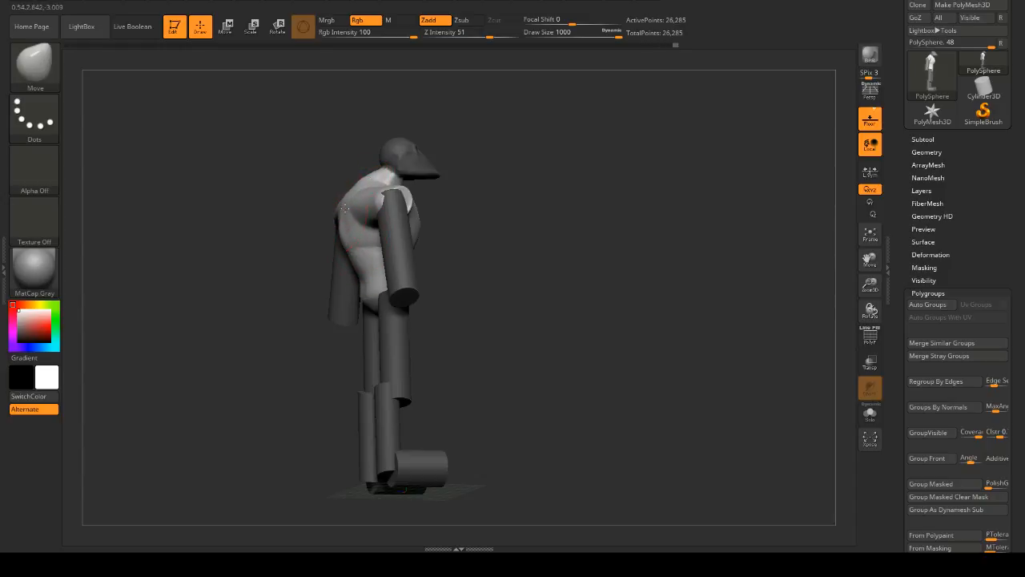
- Refine the chest and back profile of the torso with the Move brush from several angles
drag(481, 200, 535, 213)
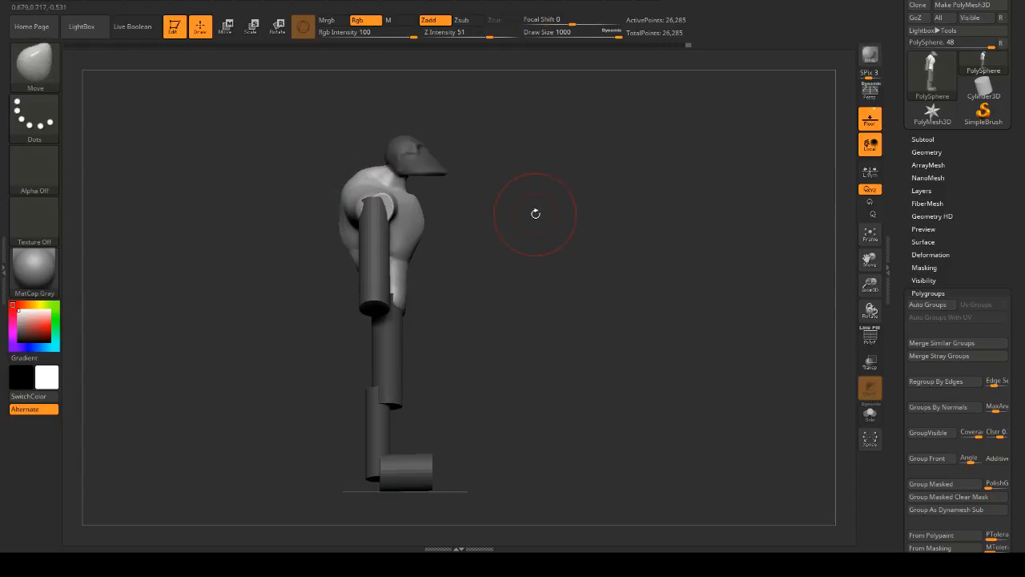
drag(502, 249, 419, 212)
mouse_move(494, 205)
mouse_down()
mouse_move(501, 201)
mouse_move(423, 205)
mouse_move(506, 185)
mouse_move(498, 206)
mouse_move(524, 192)
mouse_move(584, 207)
mouse_up()
right_click(592, 206)
click(592, 205)
mouse_move(505, 208)
mouse_down()
mouse_move(568, 197)
mouse_move(622, 222)
mouse_up()
right_click(613, 216)
click(610, 217)
- Build up the shoulder blade and spine area of the back with the ClayBuildup brush at Draw Size 430
key(b)
key(c)
key(b)
key(space)
click(641, 217)
mouse_move(425, 222)
mouse_down()
mouse_move(419, 236)
mouse_move(416, 217)
mouse_move(384, 207)
mouse_move(352, 222)
mouse_move(459, 212)
mouse_up()
right_drag(459, 212, 369, 215)
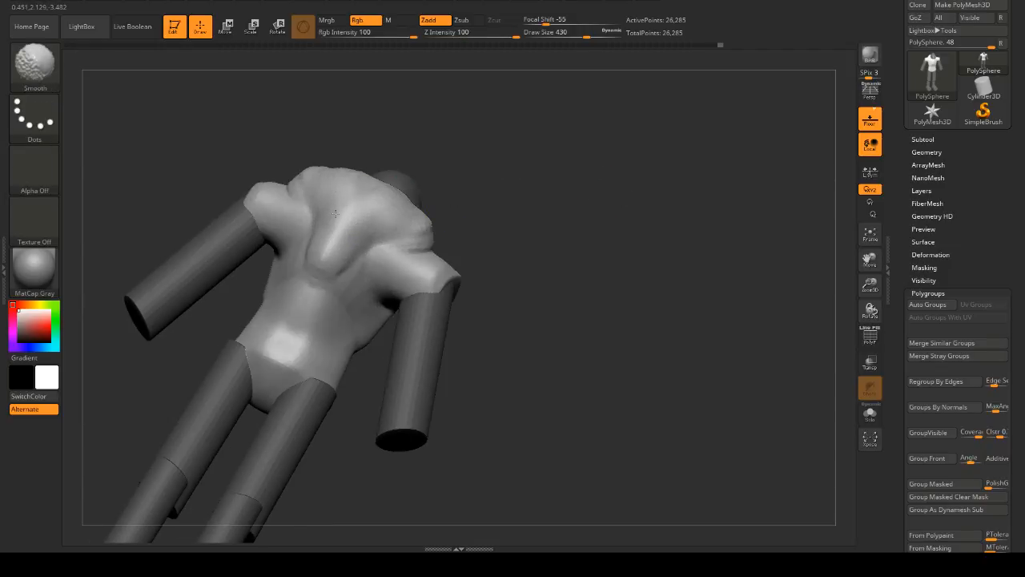
- Add volume to the lower back muscles beneath the shoulder blades and smooth the upper back
drag(481, 276, 495, 260)
mouse_move(367, 252)
mouse_down()
mouse_move(392, 276)
mouse_move(365, 281)
mouse_move(385, 248)
mouse_up()
mouse_move(492, 260)
mouse_down()
mouse_move(507, 255)
mouse_move(508, 228)
mouse_up()
mouse_move(388, 299)
mouse_down()
mouse_move(392, 285)
mouse_move(338, 306)
mouse_move(366, 238)
mouse_move(357, 225)
mouse_up()
mouse_move(464, 240)
mouse_down()
mouse_move(610, 266)
mouse_move(606, 192)
mouse_up()
mouse_move(668, 261)
mouse_down()
mouse_move(613, 233)
mouse_move(381, 241)
mouse_up()
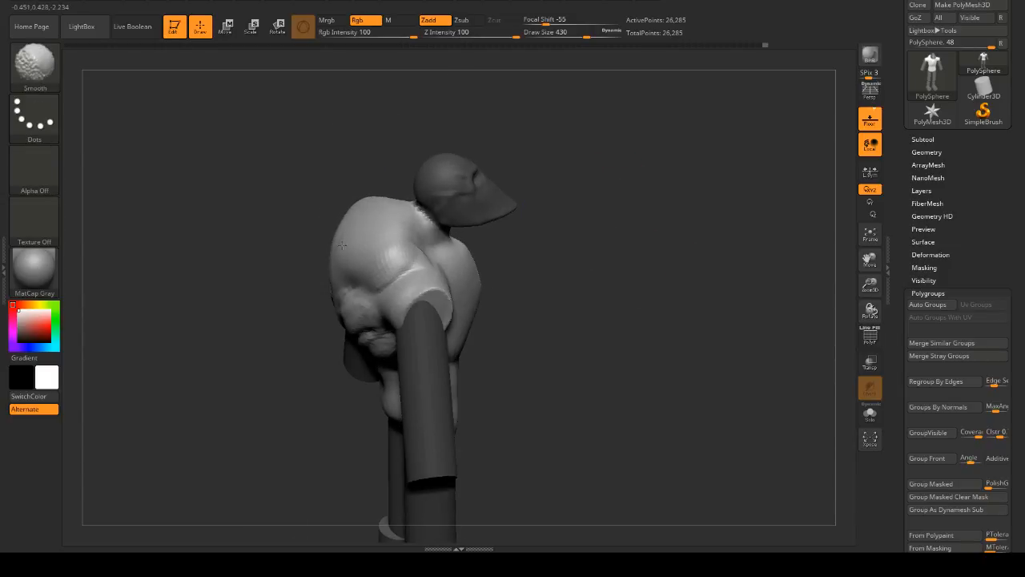
shift+drag(342, 245, 561, 206)
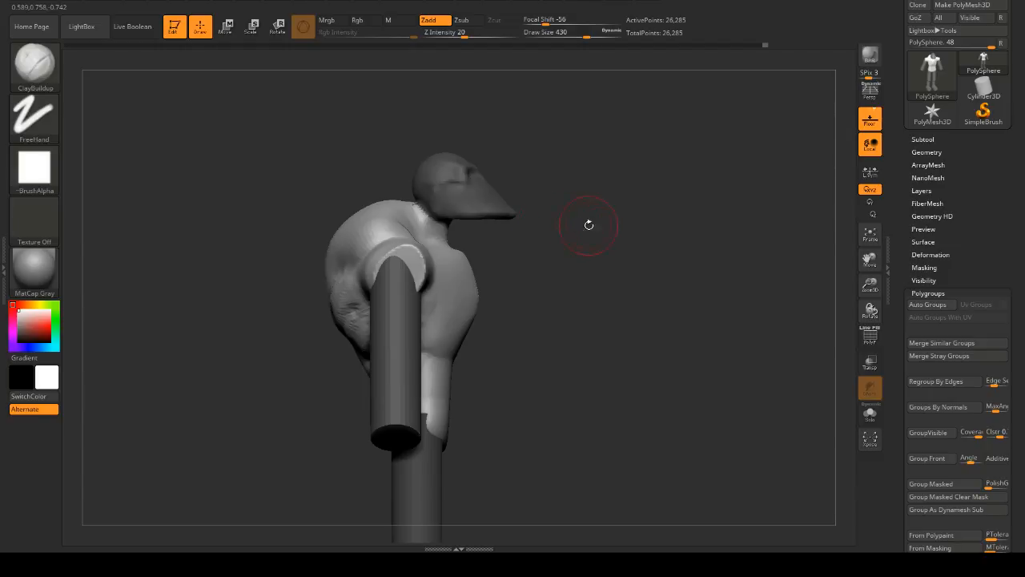
- Clear the mask and build up the neck and trapezius with ClayBuildup at Draw Size 262
mouse_move(552, 227)
mouse_down()
mouse_move(591, 248)
mouse_move(599, 233)
mouse_move(378, 199)
mouse_up()
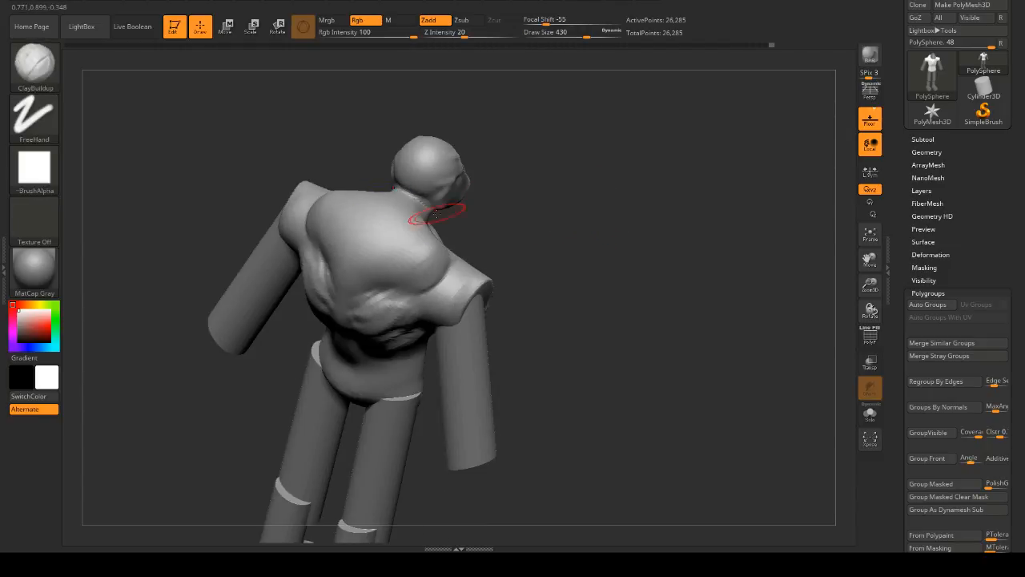
key(space)
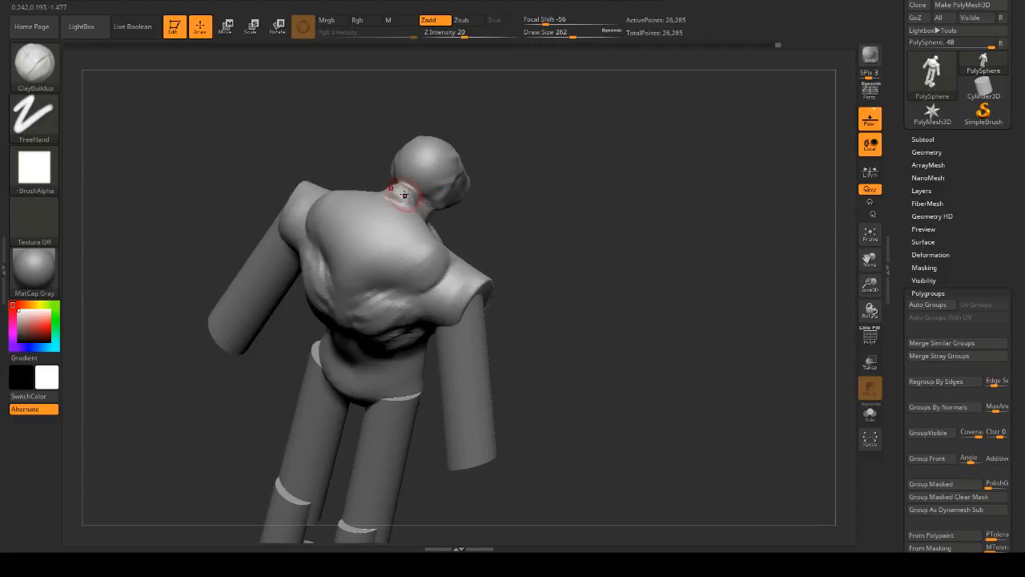
key(shift)
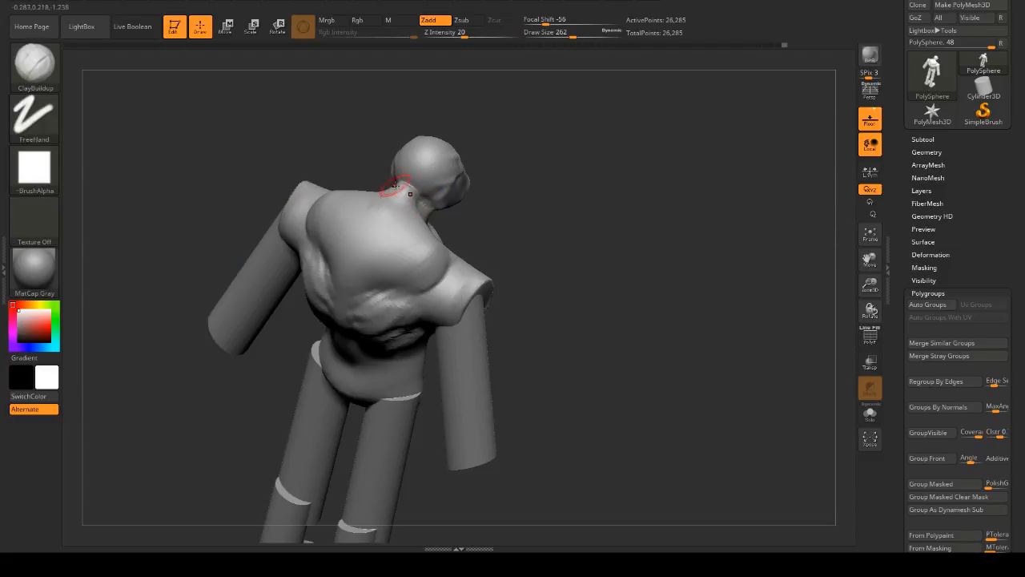
drag(403, 219, 435, 211)
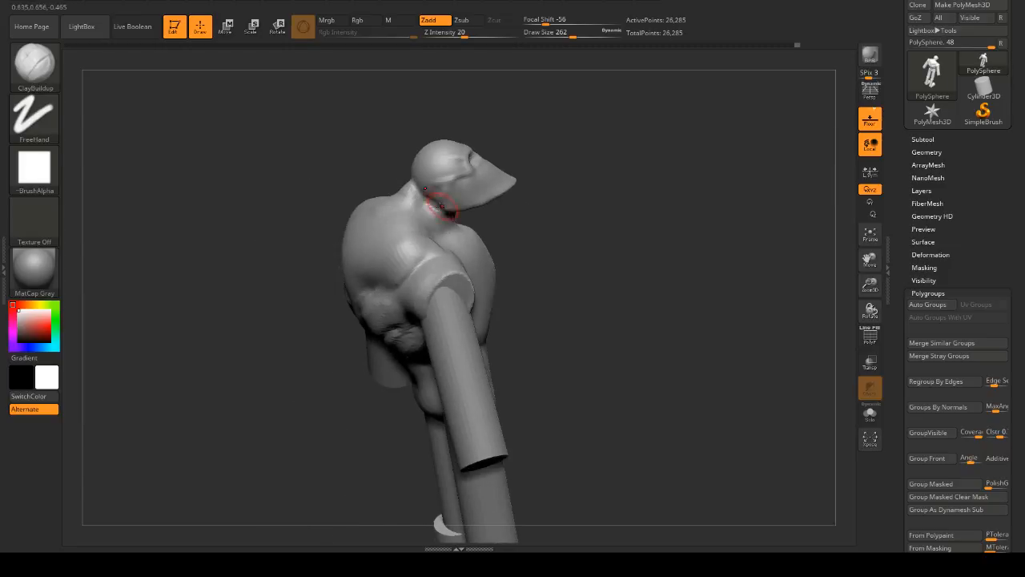
right_drag(412, 210, 408, 233)
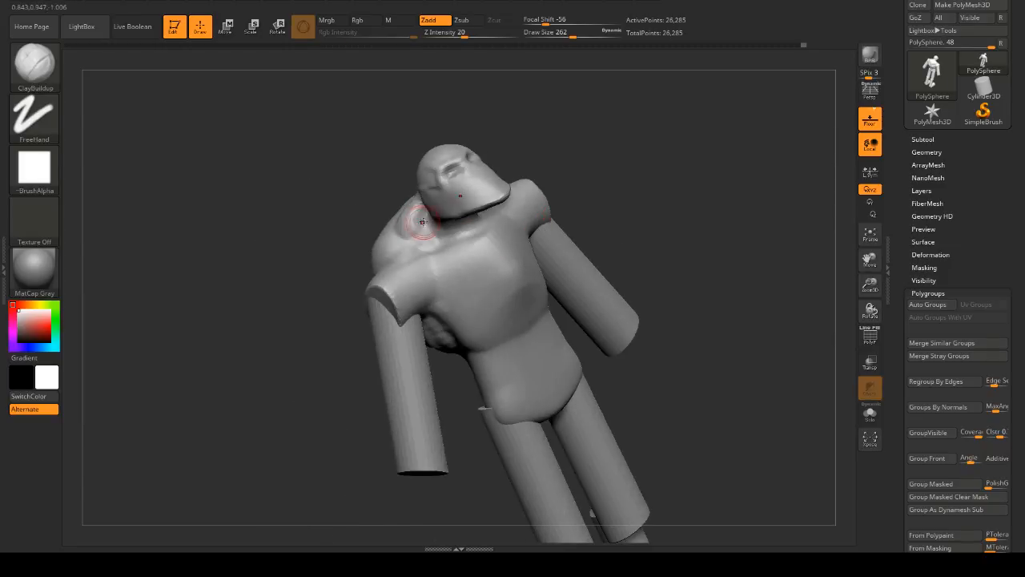
mouse_move(408, 234)
mouse_down()
mouse_move(396, 221)
mouse_move(394, 241)
mouse_up()
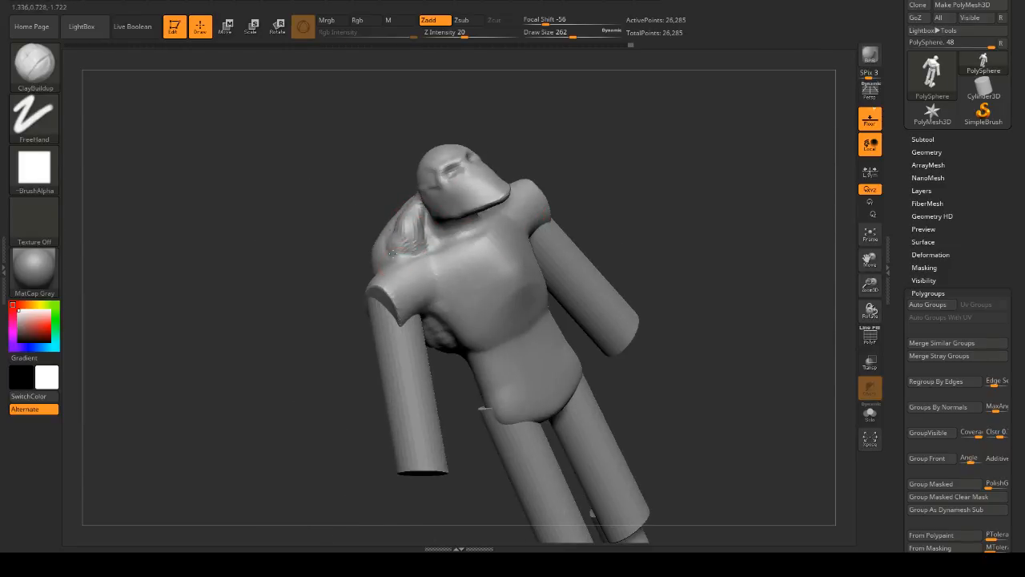
- Smooth the trapezius and back muscles, working from the side and back views
mouse_move(533, 217)
right_down()
mouse_move(712, 217)
mouse_move(653, 217)
right_up()
right_drag(603, 266, 677, 222)
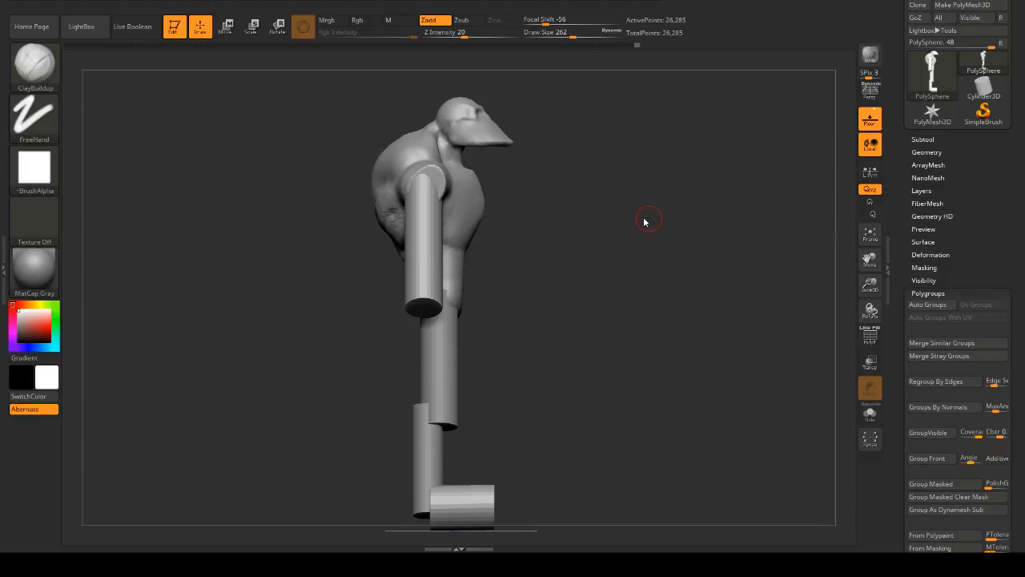
mouse_move(666, 275)
shift+mouse_down()
mouse_move(662, 264)
mouse_move(705, 254)
mouse_move(526, 257)
shift+mouse_up()
mouse_move(384, 223)
shift+mouse_down()
mouse_move(415, 245)
mouse_move(429, 238)
shift+mouse_up()
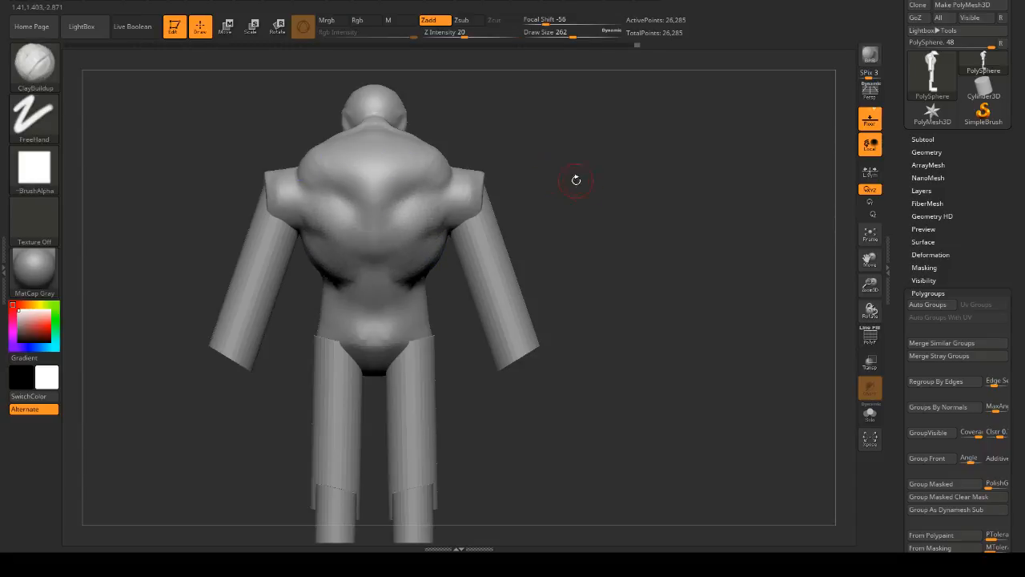
- Hide both arm cylinders so the shoulder ends are exposed
drag(575, 178, 549, 194)
ctrl+shift+click(501, 249)
ctrl+shift+click(520, 262)
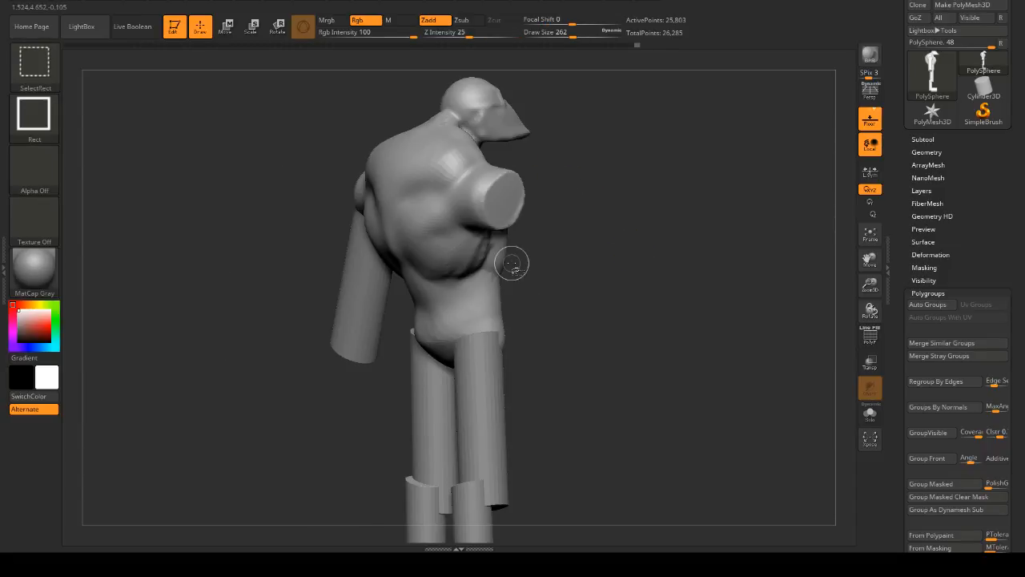
ctrl+shift+click(377, 289)
- Smooth the exposed shoulder ends and build them into rounded deltoids with ClayBuildup at Draw Size 344
mouse_move(597, 255)
shift+mouse_down()
mouse_move(676, 255)
mouse_move(568, 247)
mouse_move(623, 249)
mouse_move(577, 257)
shift+mouse_up()
key(shift)
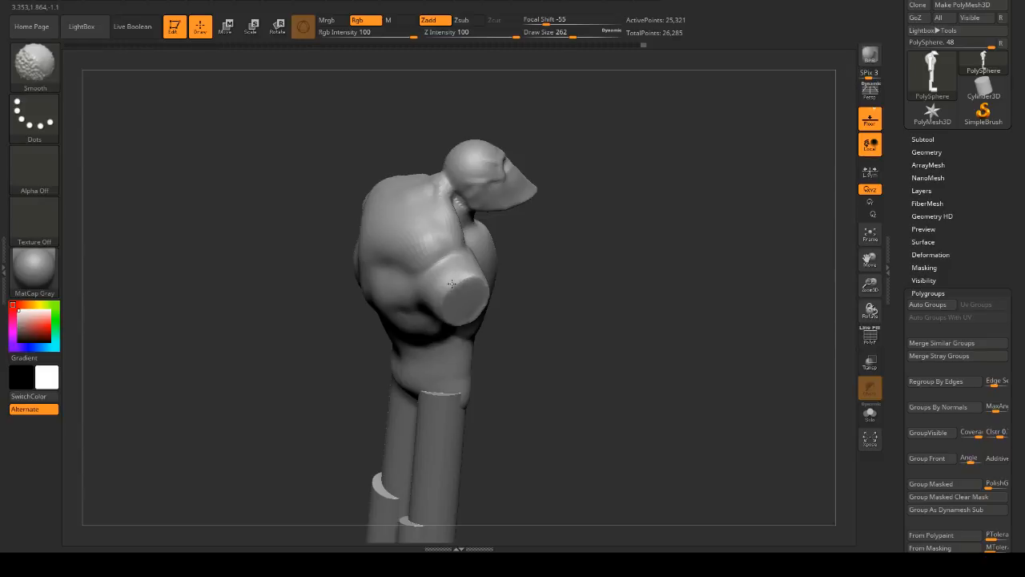
mouse_move(455, 286)
shift+mouse_down()
mouse_move(705, 288)
mouse_move(611, 213)
mouse_move(625, 168)
mouse_move(617, 175)
mouse_move(632, 177)
mouse_move(297, 168)
mouse_move(264, 156)
shift+mouse_up()
key(space)
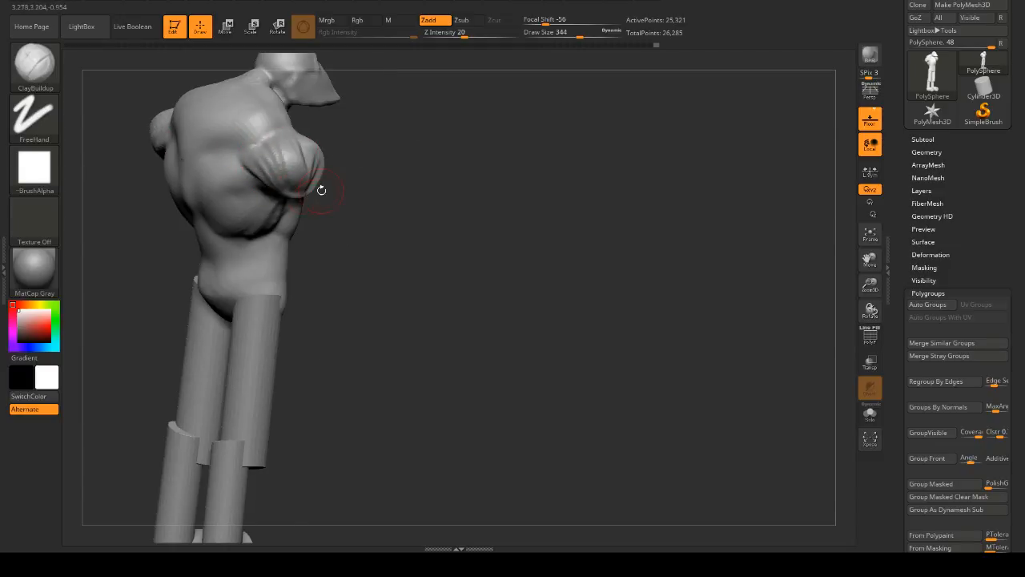
drag(320, 189, 293, 142)
mouse_move(271, 183)
mouse_down()
mouse_move(317, 152)
mouse_move(295, 191)
mouse_up()
- Build up the pectoral muscles across the front of the chest and smooth them
mouse_move(553, 195)
mouse_down()
mouse_move(569, 196)
mouse_move(522, 171)
mouse_move(430, 190)
mouse_up()
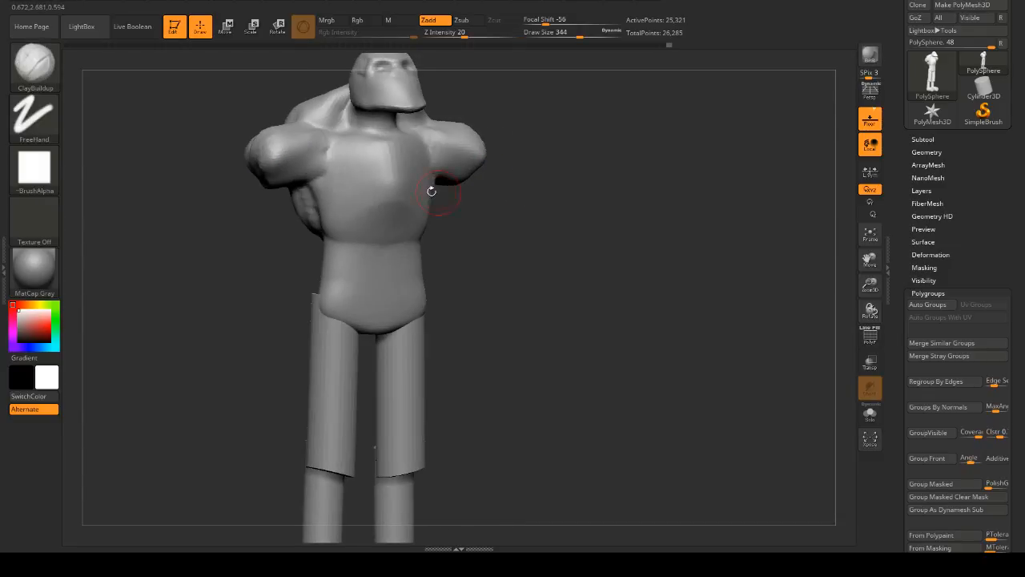
mouse_move(335, 157)
mouse_down()
mouse_move(297, 172)
mouse_move(342, 153)
mouse_move(366, 181)
mouse_move(324, 174)
mouse_move(316, 185)
mouse_up()
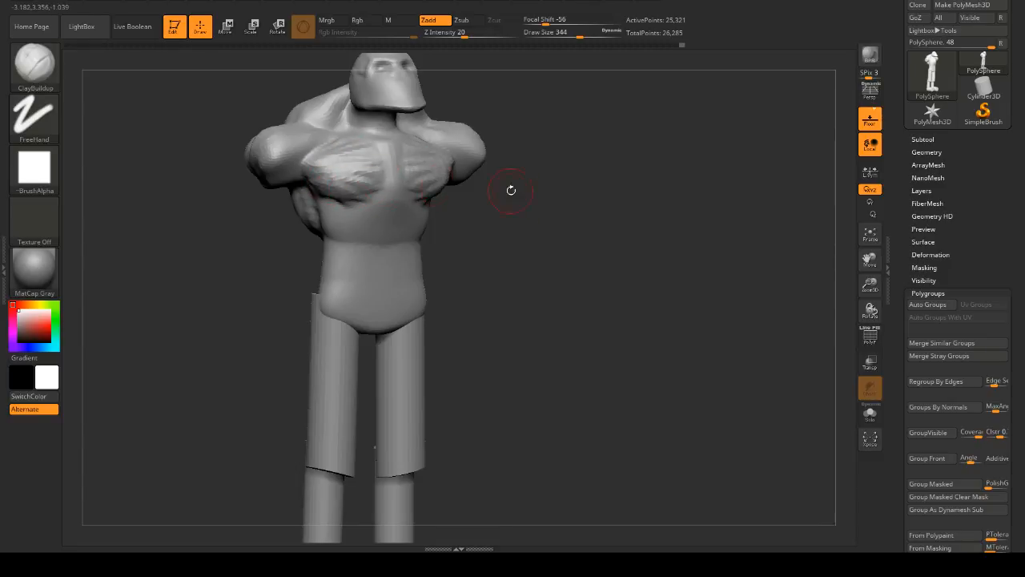
drag(511, 191, 546, 208)
mouse_move(360, 163)
shift+mouse_down()
mouse_move(357, 179)
mouse_move(330, 148)
shift+mouse_up()
- Add clay along the sides of the torso and form the arched lower edge of the rib cage
mouse_move(629, 221)
mouse_down()
mouse_move(602, 224)
mouse_move(620, 179)
mouse_move(524, 190)
mouse_move(432, 170)
mouse_move(344, 204)
mouse_up()
drag(488, 195, 553, 190)
drag(371, 185, 333, 199)
mouse_move(553, 177)
mouse_down()
mouse_move(522, 187)
mouse_move(525, 207)
mouse_up()
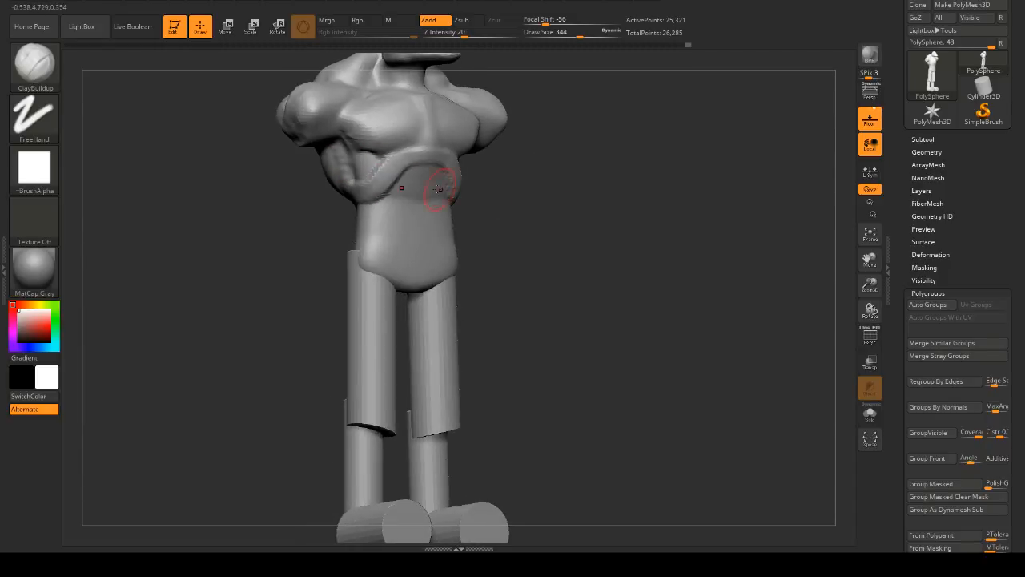
- Block in the paired abdominal muscles and the oblique ridges above the hips with ClayBuildup
drag(414, 176, 410, 258)
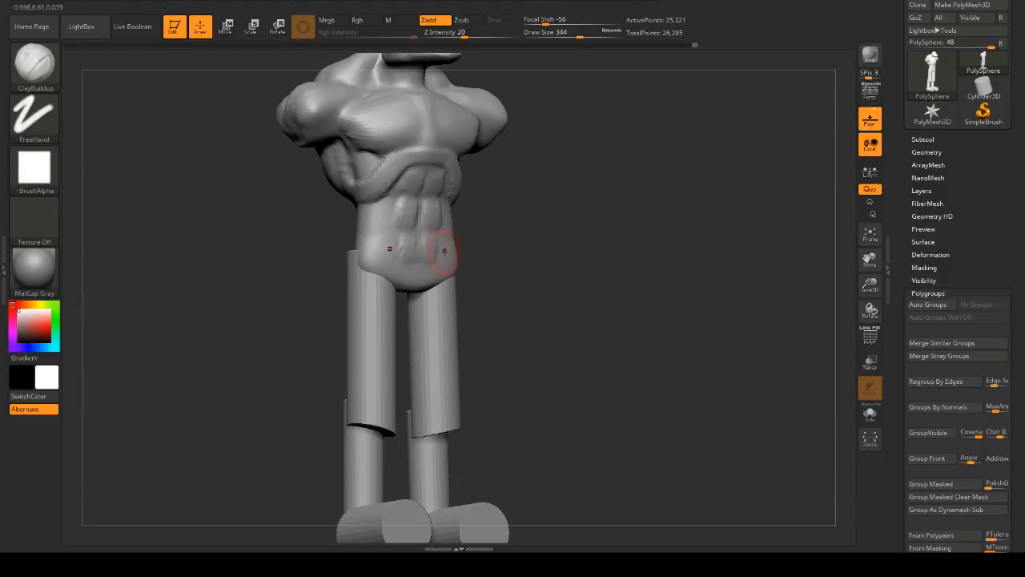
drag(352, 231, 391, 271)
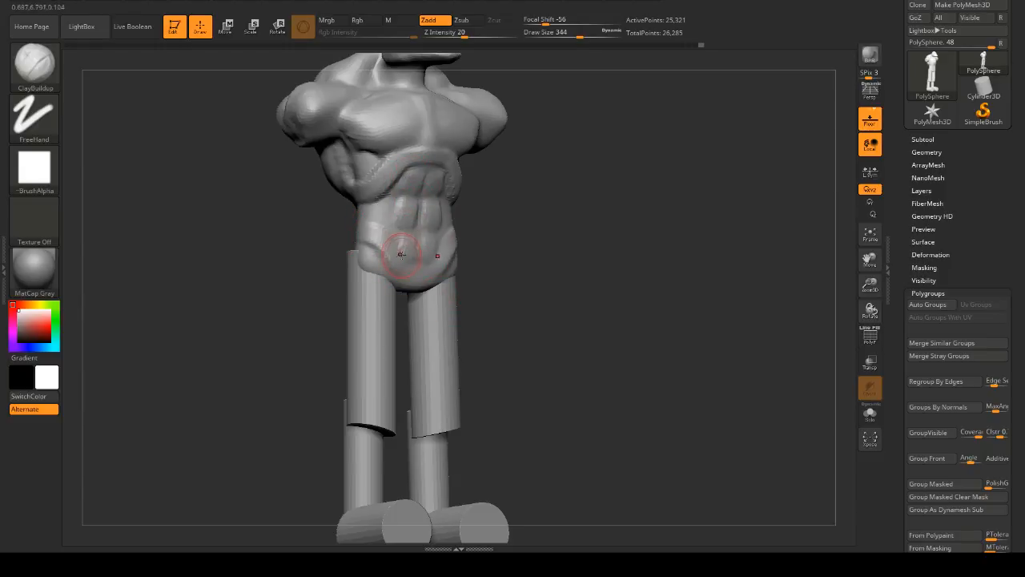
mouse_move(485, 258)
mouse_down()
mouse_move(594, 241)
mouse_move(564, 207)
mouse_up()
mouse_move(564, 207)
alt+mouse_down()
mouse_move(574, 258)
mouse_move(551, 257)
mouse_move(629, 250)
alt+mouse_up()
- Smooth the side ribs, refine the shoulder-to-chest transition and define the lower pectoral edge at Draw Size 262
shift+drag(350, 156, 314, 176)
mouse_move(521, 186)
mouse_down()
mouse_move(480, 184)
mouse_move(498, 183)
mouse_up()
mouse_move(329, 183)
mouse_down()
mouse_move(355, 160)
mouse_move(344, 170)
mouse_move(329, 154)
mouse_move(333, 170)
mouse_up()
mouse_move(620, 212)
shift+mouse_down()
mouse_move(572, 210)
mouse_move(607, 192)
mouse_move(598, 208)
shift+mouse_up()
mouse_move(380, 125)
mouse_down()
mouse_move(321, 149)
mouse_move(342, 160)
mouse_up()
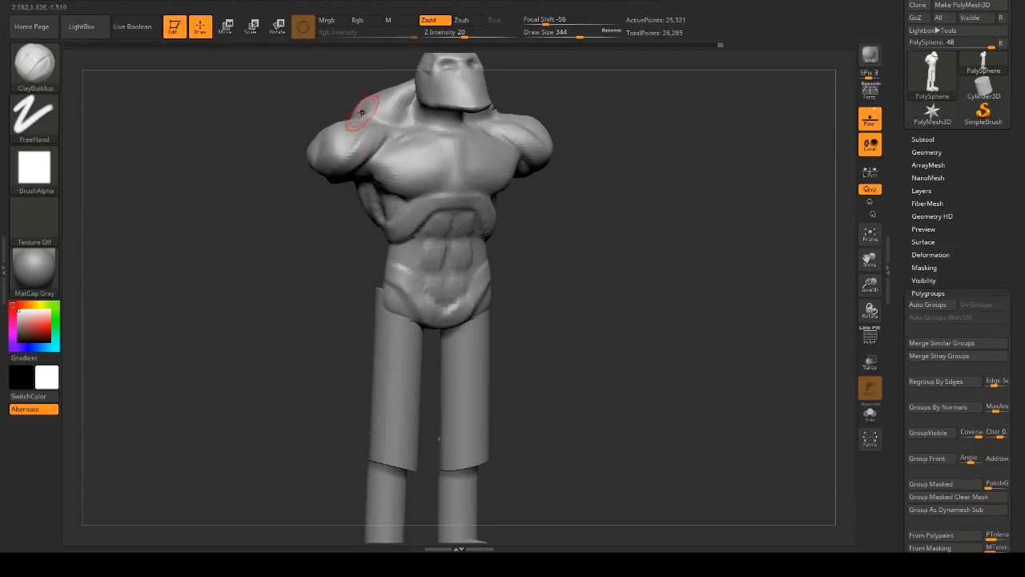
mouse_move(623, 213)
shift+mouse_down()
mouse_move(655, 192)
mouse_move(647, 224)
shift+mouse_up()
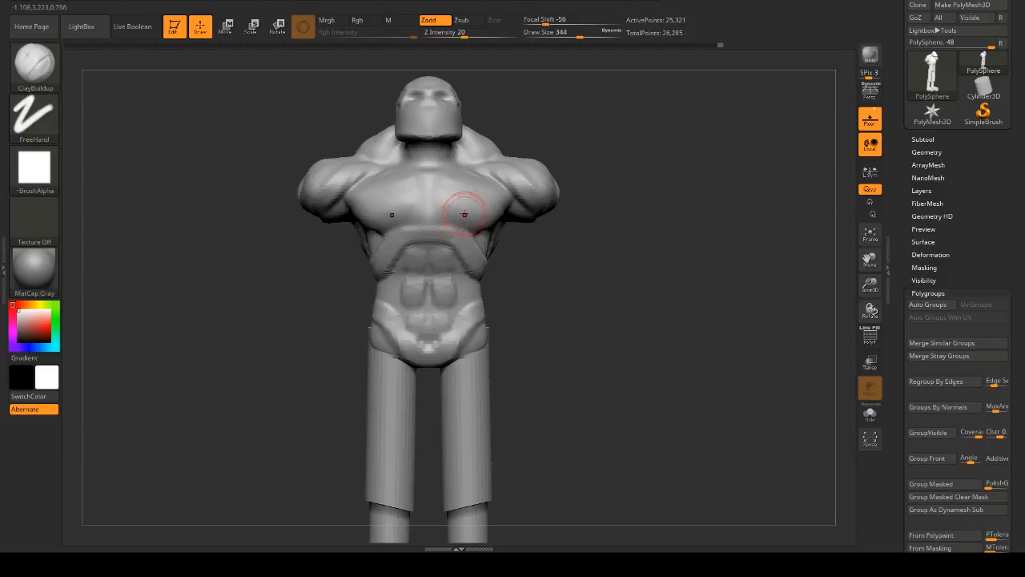
key(space)
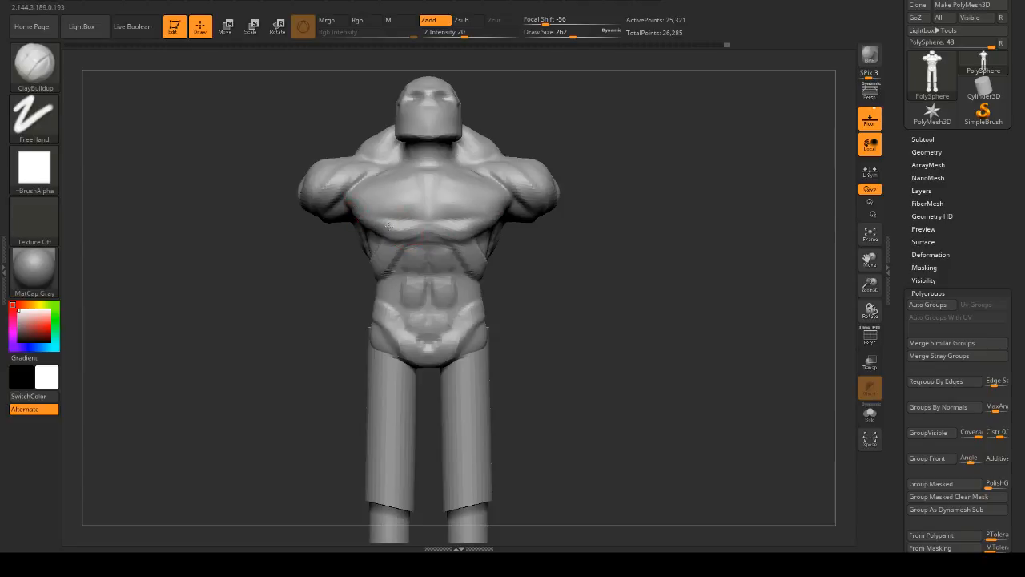
mouse_move(593, 201)
mouse_down()
mouse_move(655, 199)
mouse_move(579, 225)
mouse_move(629, 200)
mouse_move(609, 189)
mouse_up()
- Reduce the Draw Size to 136 and sculpt the side neck muscles running down to the collarbones
key(space)
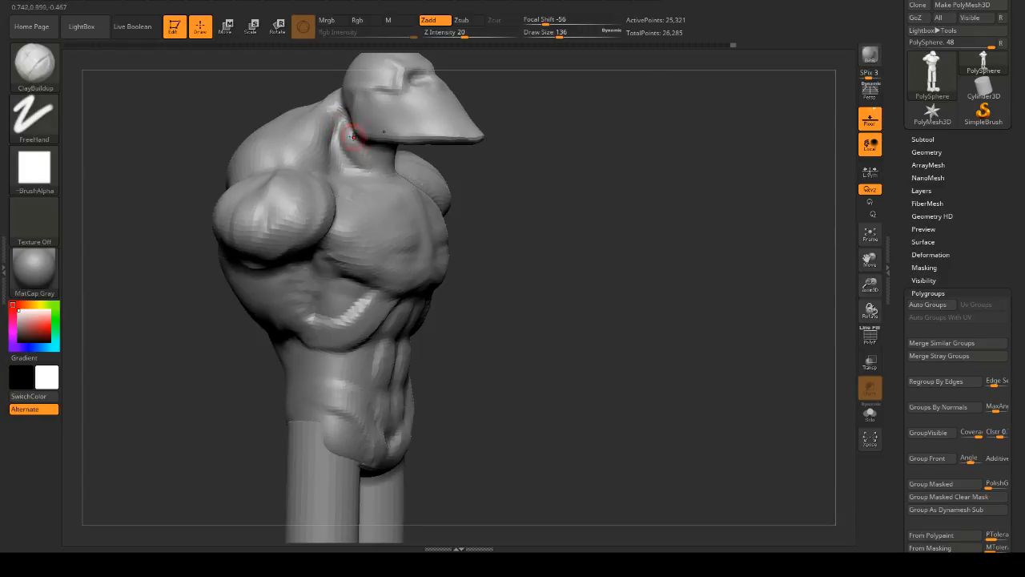
drag(494, 184, 339, 134)
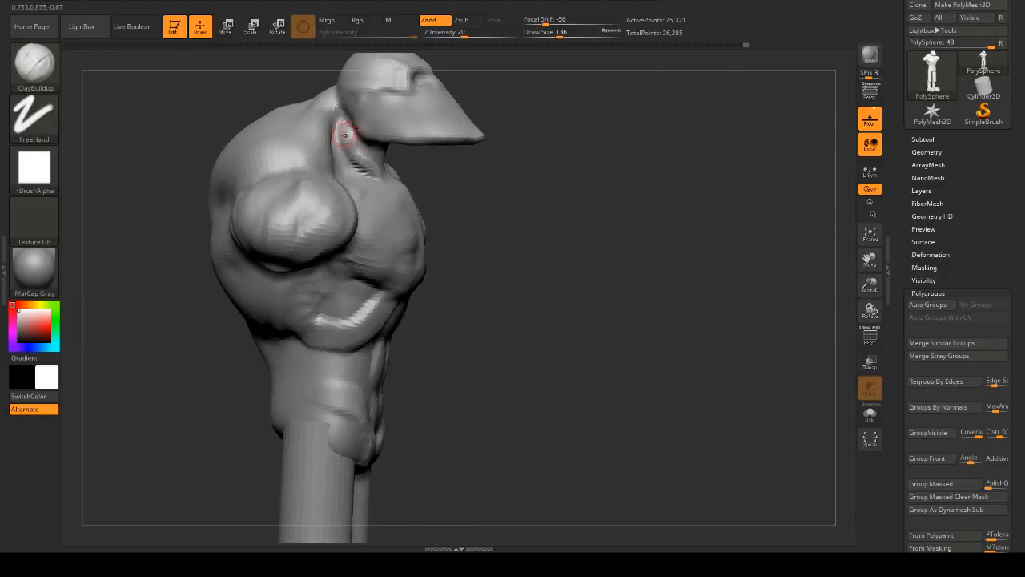
drag(578, 186, 458, 197)
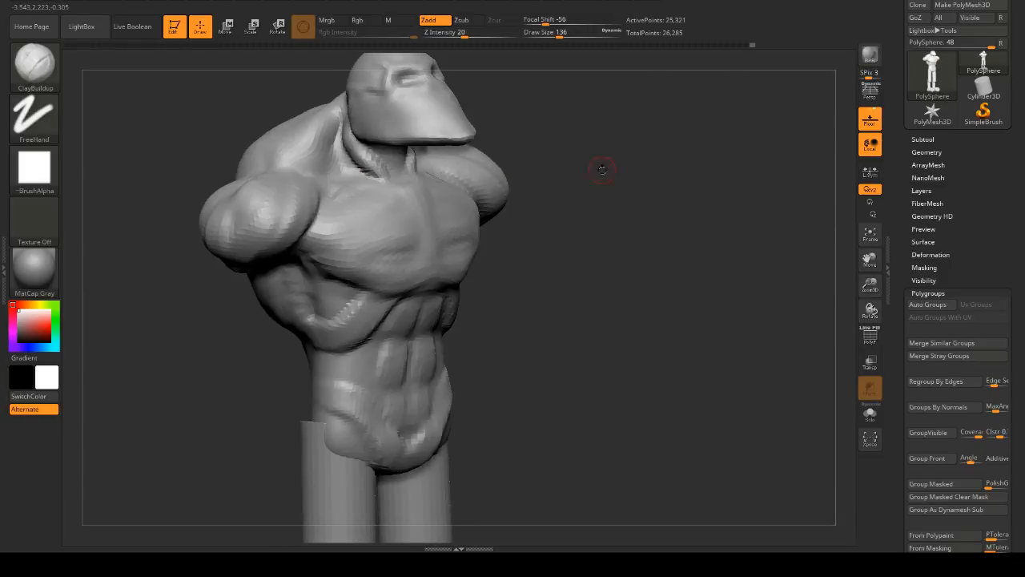
drag(602, 168, 519, 178)
- Build up the front of the throat beneath the chin and smooth it
drag(614, 146, 591, 107)
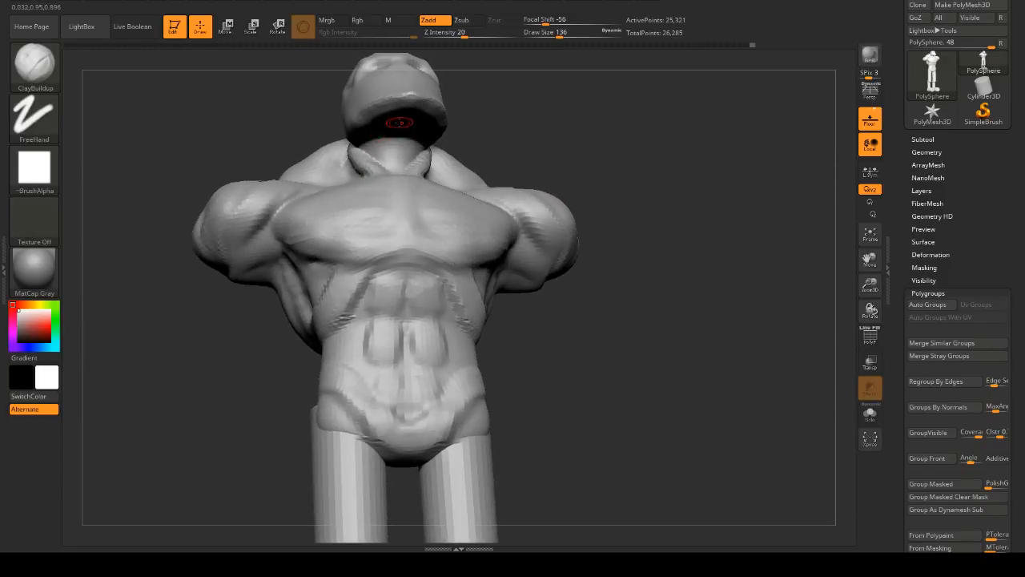
drag(400, 123, 391, 149)
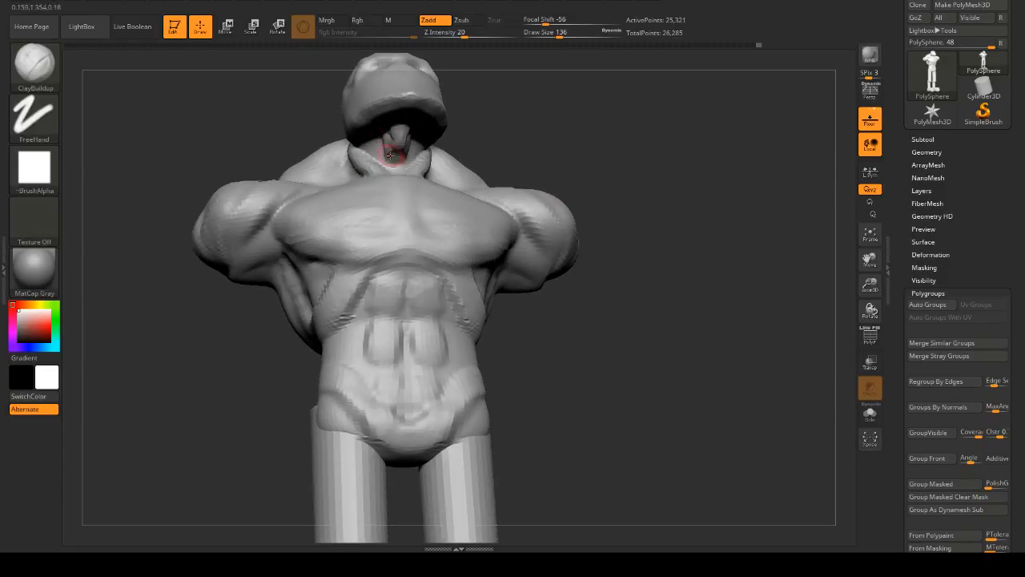
drag(512, 156, 573, 149)
shift+drag(397, 132, 389, 149)
- Try to remesh the figure with DynaMesh while the arms are hidden
mouse_move(553, 152)
mouse_down()
mouse_move(607, 153)
mouse_move(595, 165)
mouse_move(668, 208)
mouse_up()
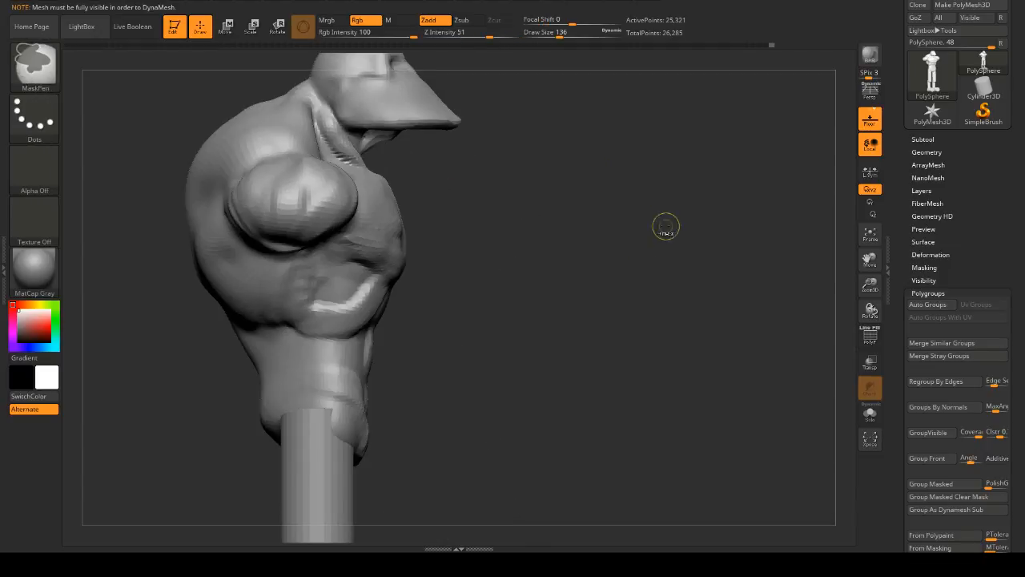
drag(601, 206, 586, 234)
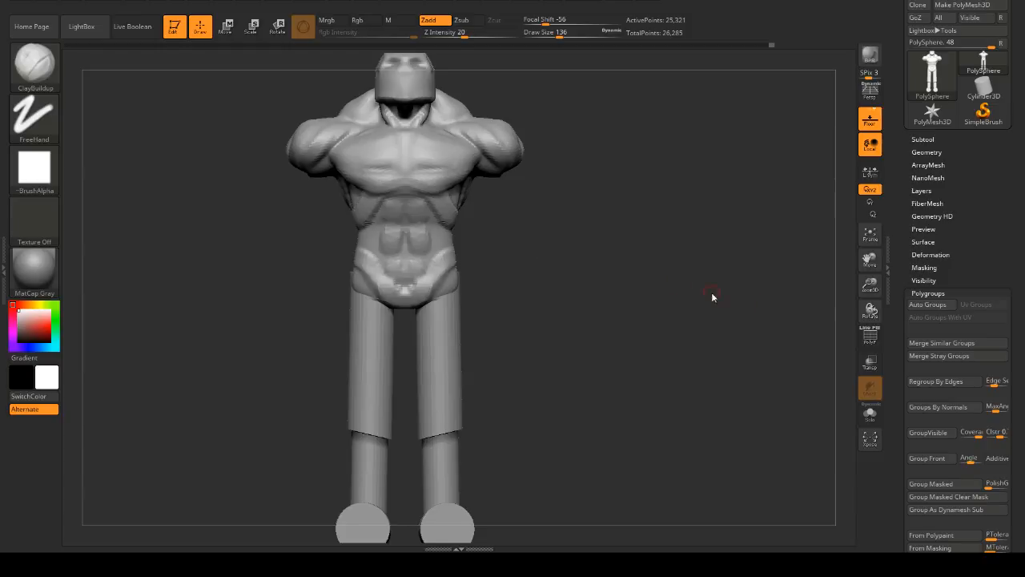
- Raise the Draw Size to 311 and build up the muscles on the back of the shoulders
drag(711, 297, 646, 252)
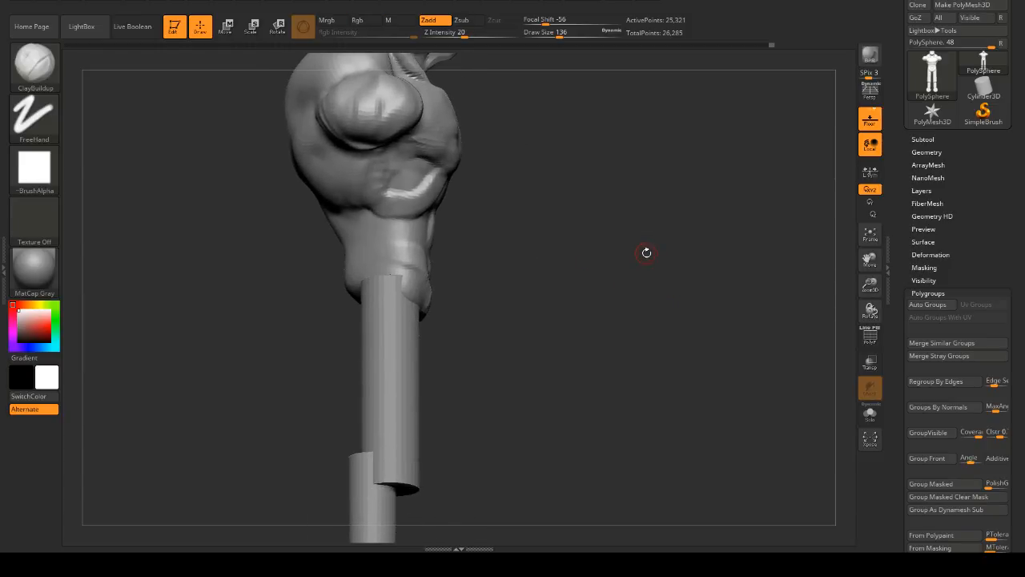
mouse_move(619, 299)
mouse_down()
mouse_move(597, 333)
mouse_move(584, 329)
mouse_move(531, 248)
mouse_move(561, 217)
mouse_move(650, 263)
mouse_up()
key(space)
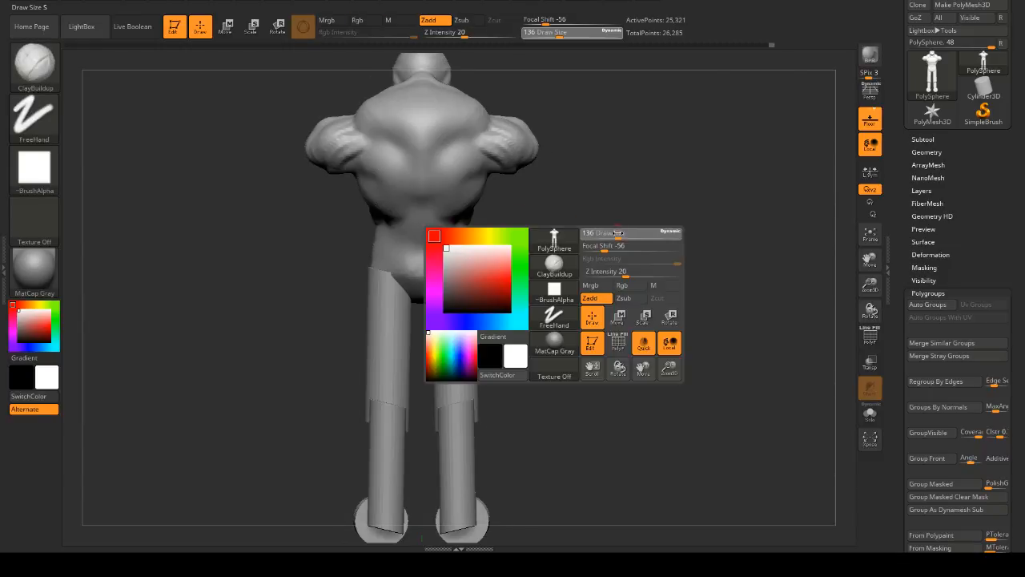
mouse_move(615, 234)
mouse_down()
mouse_move(636, 231)
mouse_move(625, 209)
mouse_move(610, 214)
mouse_up()
key(space)
drag(610, 215, 607, 233)
mouse_move(457, 211)
mouse_down()
mouse_move(481, 225)
mouse_move(440, 237)
mouse_move(476, 239)
mouse_up()
drag(446, 225, 452, 225)
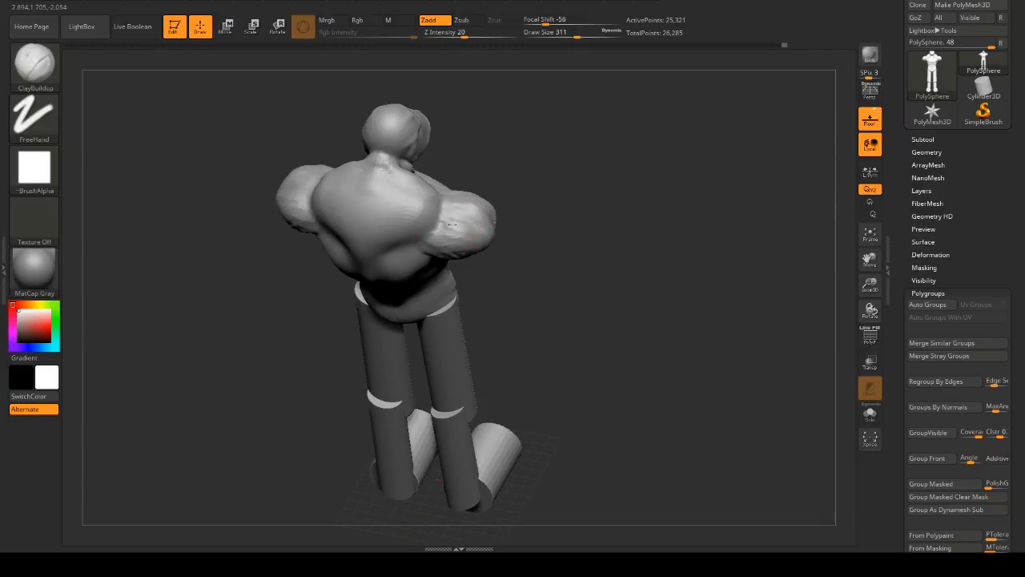
drag(548, 227, 556, 200)
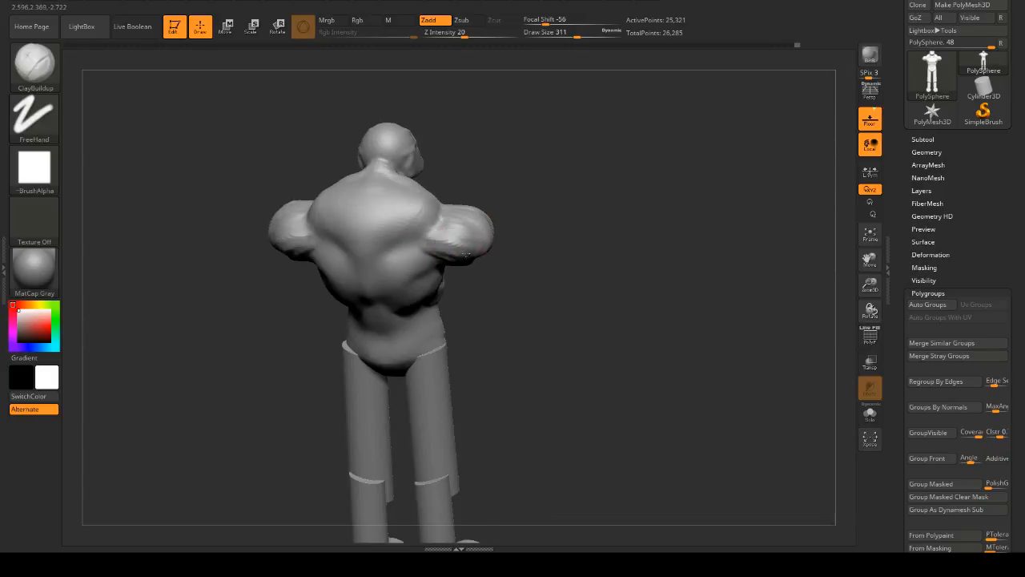
mouse_move(545, 264)
mouse_down()
mouse_move(560, 217)
mouse_move(563, 252)
mouse_move(548, 249)
mouse_up()
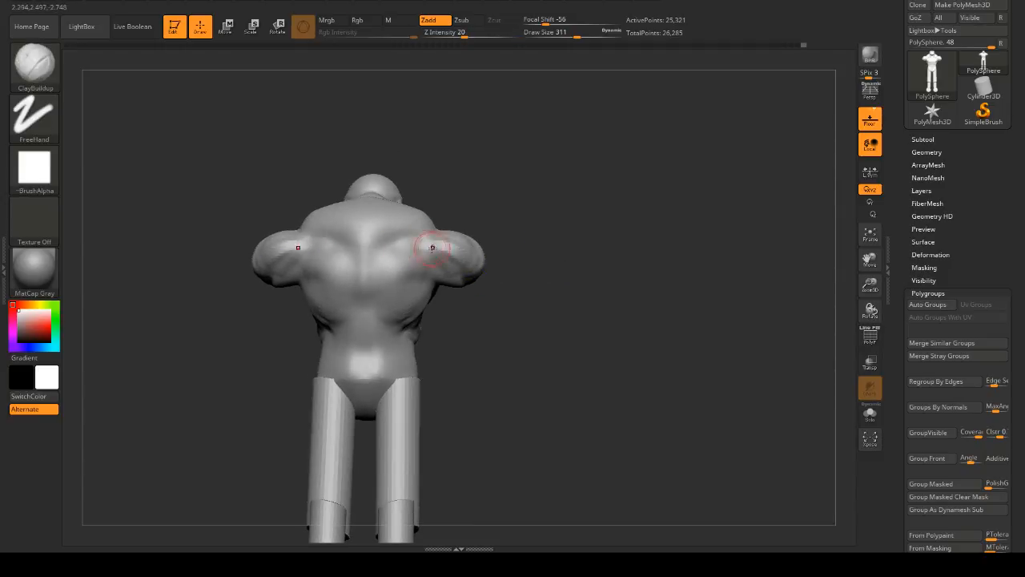
- Sculpt V-shaped shoulder blade and upper back muscles converging towards the spine
mouse_move(400, 236)
mouse_down()
mouse_move(377, 229)
mouse_move(365, 323)
mouse_up()
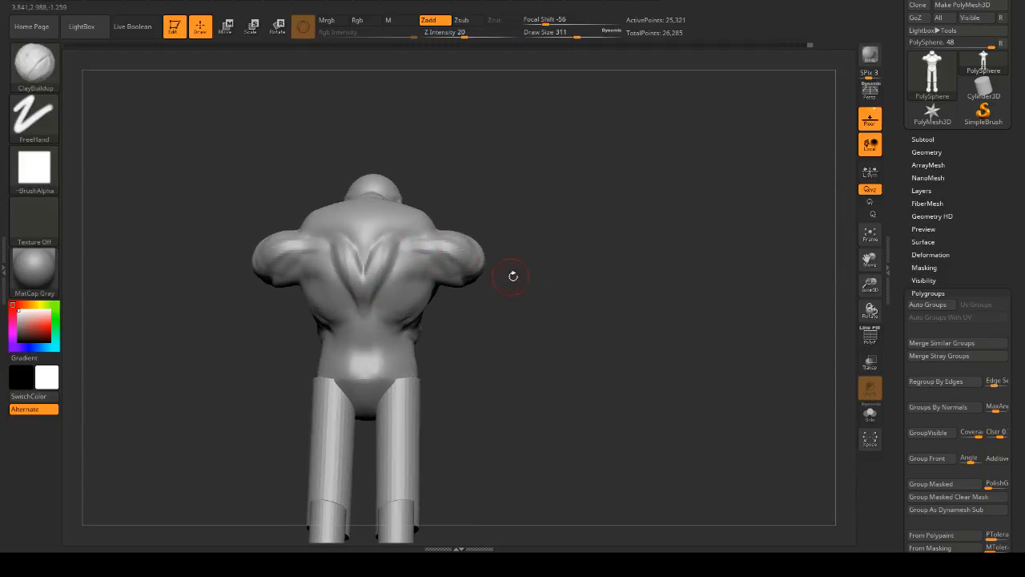
drag(513, 276, 384, 304)
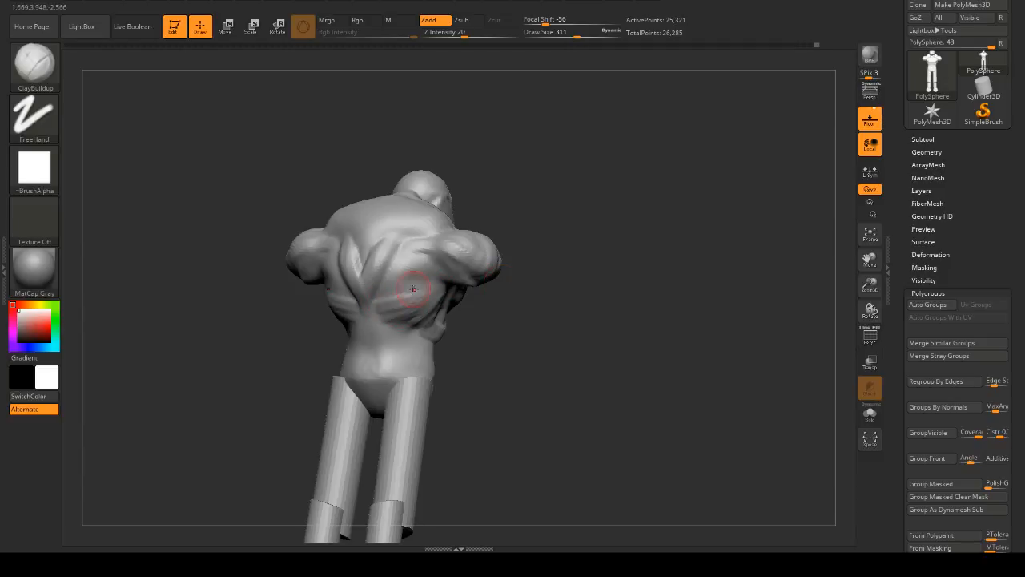
mouse_move(524, 274)
shift+mouse_down()
mouse_move(563, 281)
mouse_move(596, 251)
mouse_move(633, 272)
mouse_move(595, 251)
mouse_move(606, 279)
mouse_move(643, 264)
mouse_move(492, 227)
mouse_move(451, 286)
shift+mouse_up()
- Build up the lats along the side ribs below the armpits and smooth them
drag(470, 247, 476, 339)
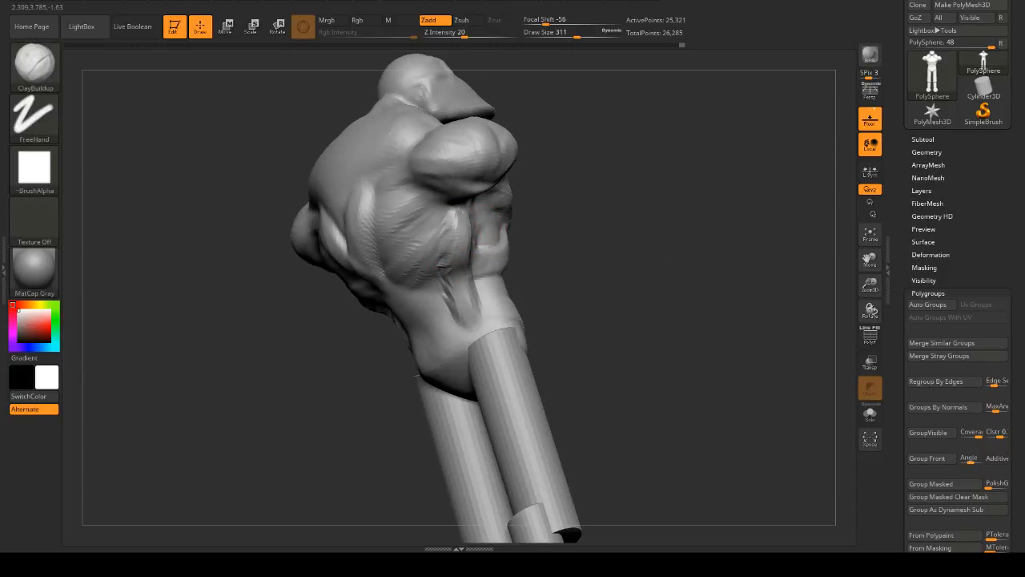
mouse_move(461, 211)
mouse_down()
mouse_move(450, 261)
mouse_move(437, 240)
mouse_up()
mouse_move(621, 222)
ctrl+mouse_down()
mouse_move(692, 272)
mouse_move(635, 256)
ctrl+mouse_up()
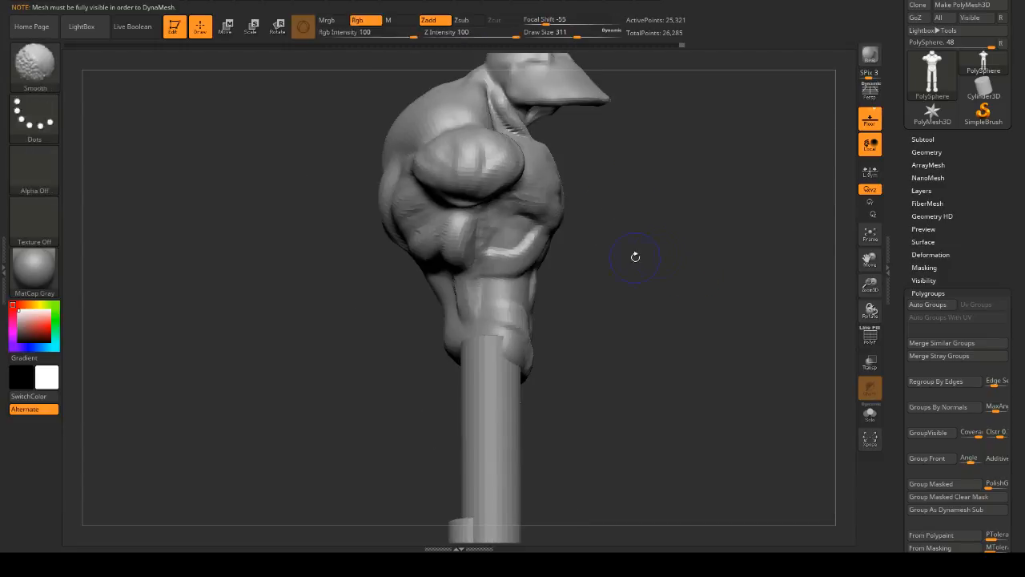
mouse_move(720, 258)
mouse_down()
mouse_move(735, 275)
mouse_move(653, 260)
mouse_up()
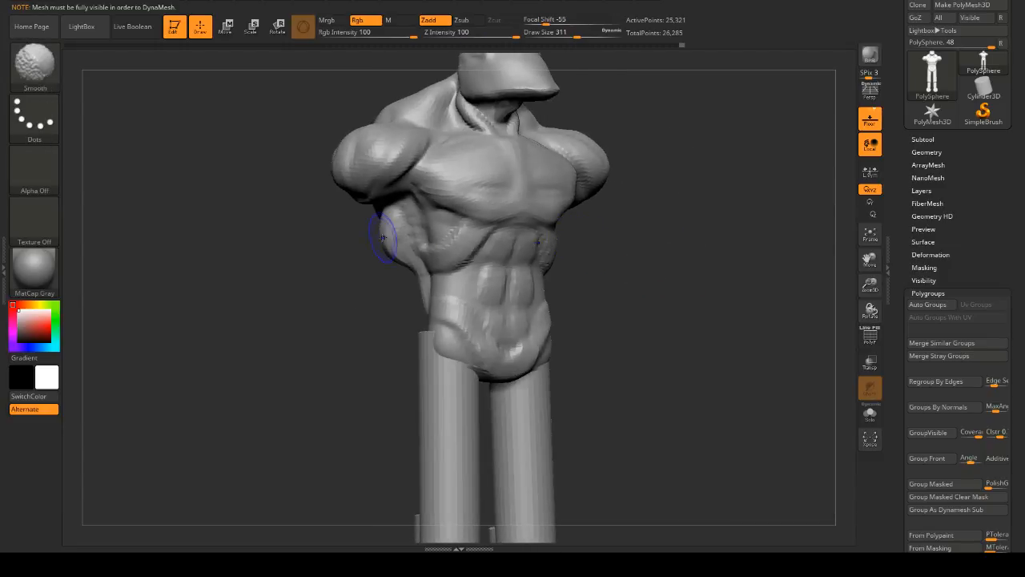
shift+drag(383, 237, 398, 250)
mouse_move(676, 268)
mouse_down()
mouse_move(632, 273)
mouse_move(674, 271)
mouse_move(682, 254)
mouse_move(694, 264)
mouse_move(721, 256)
mouse_up()
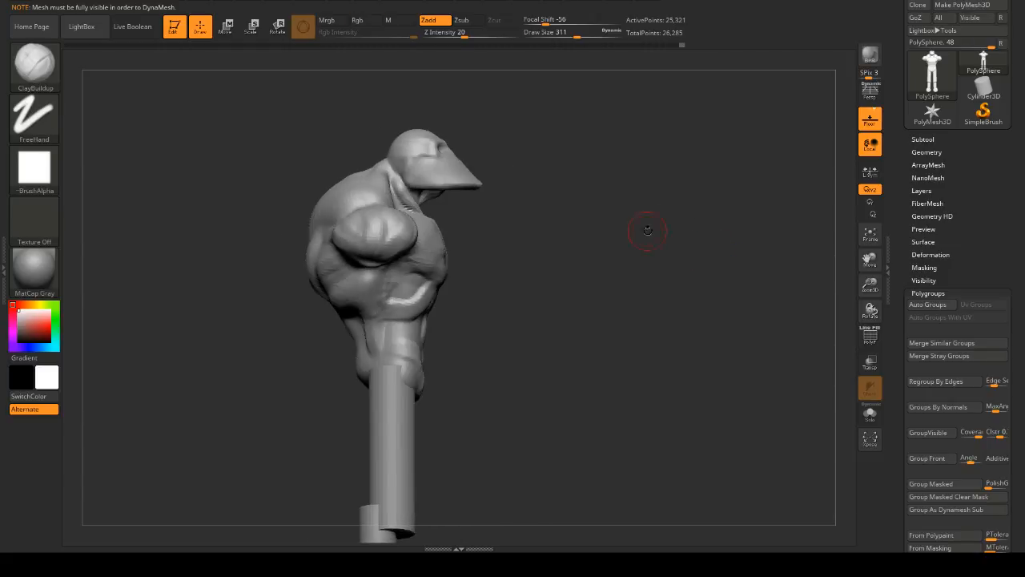
- Reduce the Draw Size to 172 and try building vertical ridges across the lower face
drag(647, 231, 682, 227)
key(space)
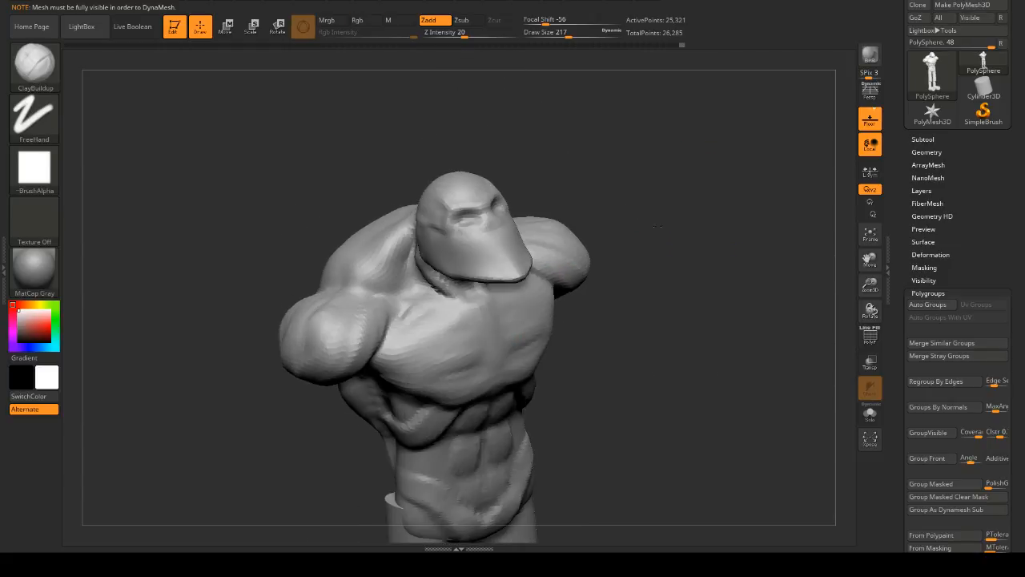
key(space)
mouse_move(491, 247)
mouse_down()
mouse_move(502, 275)
mouse_move(487, 275)
mouse_up()
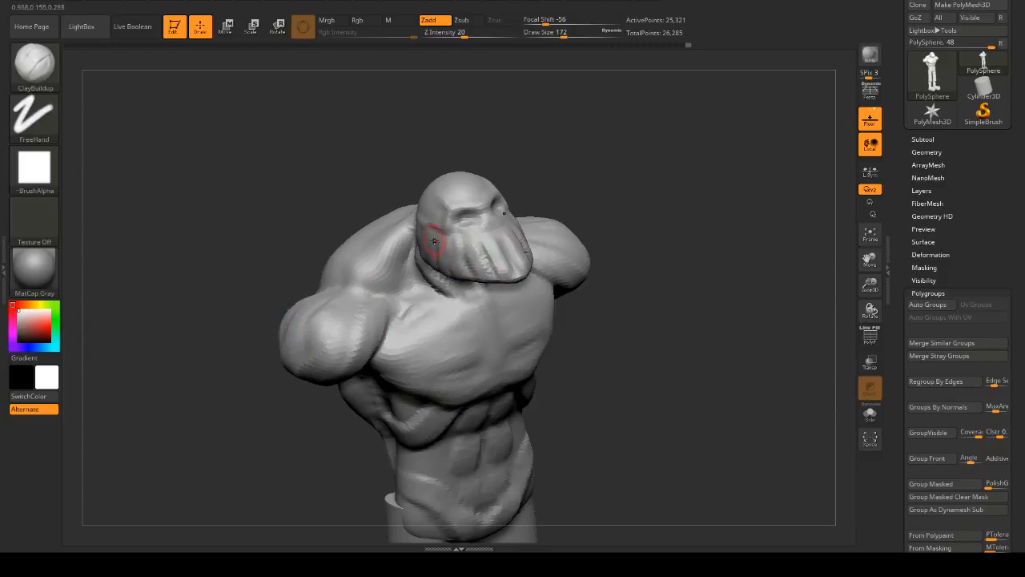
drag(633, 240, 676, 208)
drag(677, 276, 663, 255)
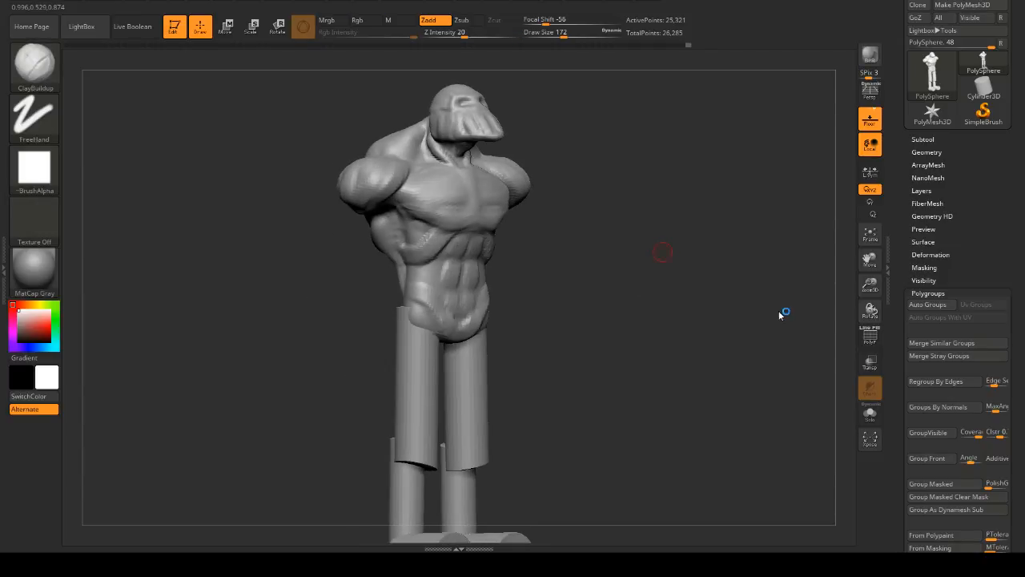
drag(791, 273, 715, 291)
ctrl+click(723, 285)
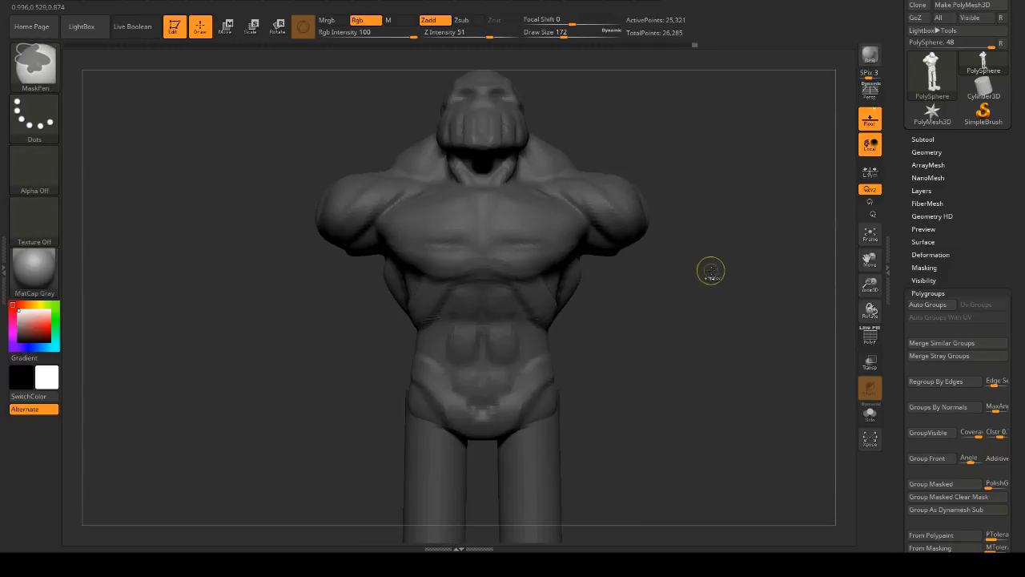
ctrl+click(711, 271)
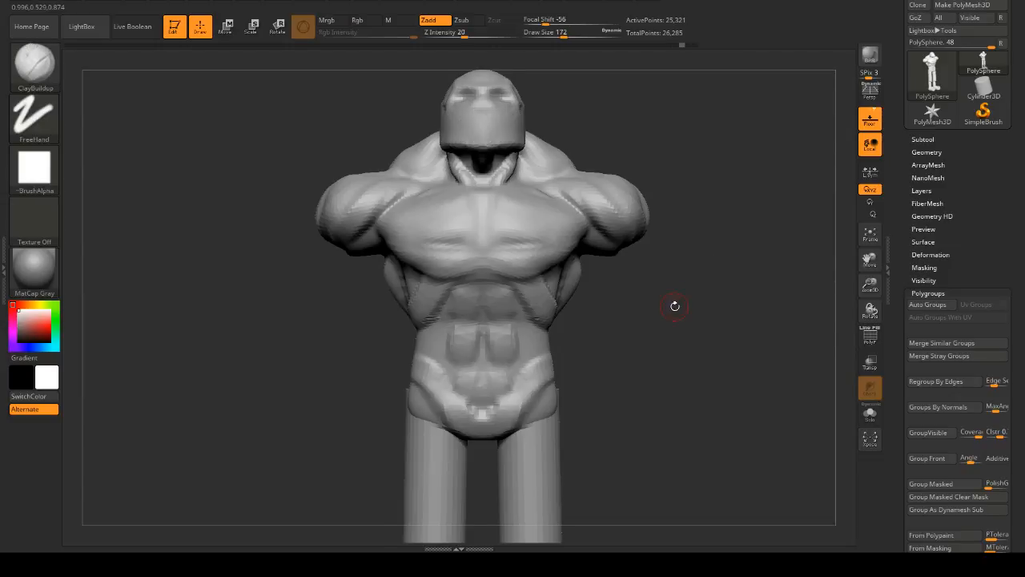
- Mask the torso and legs while leaving the head free, and bring back the hidden arms
drag(675, 306, 676, 263)
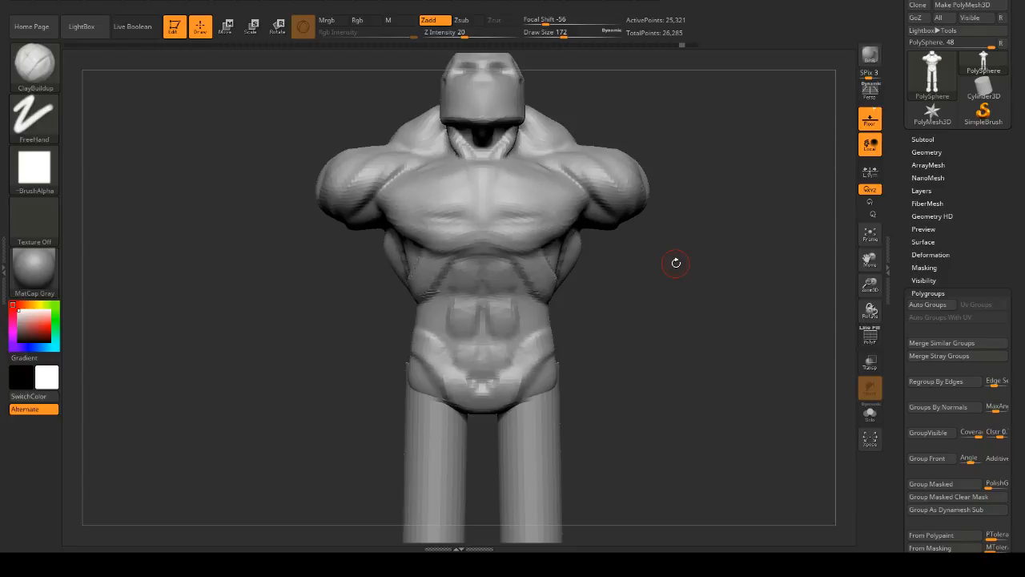
mouse_move(676, 262)
mouse_down()
mouse_move(716, 280)
mouse_move(687, 293)
mouse_move(664, 262)
mouse_up()
mouse_move(671, 254)
mouse_down()
mouse_move(718, 295)
mouse_move(655, 312)
mouse_move(640, 255)
mouse_move(622, 331)
mouse_move(612, 320)
mouse_move(664, 329)
mouse_move(652, 297)
mouse_move(522, 183)
mouse_move(580, 190)
mouse_up()
key(ctrl+shift)
ctrl+shift+click(431, 160)
ctrl+shift+click(583, 199)
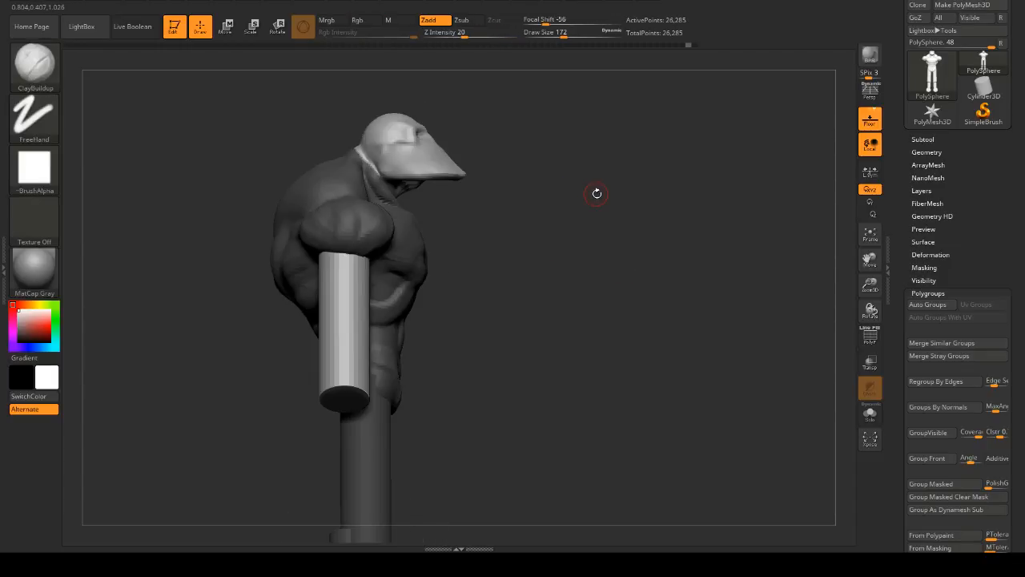
- Isolate the arm cylinders, mask them, and show the whole figure again
ctrl+shift+click(361, 290)
ctrl+shift+click(526, 273)
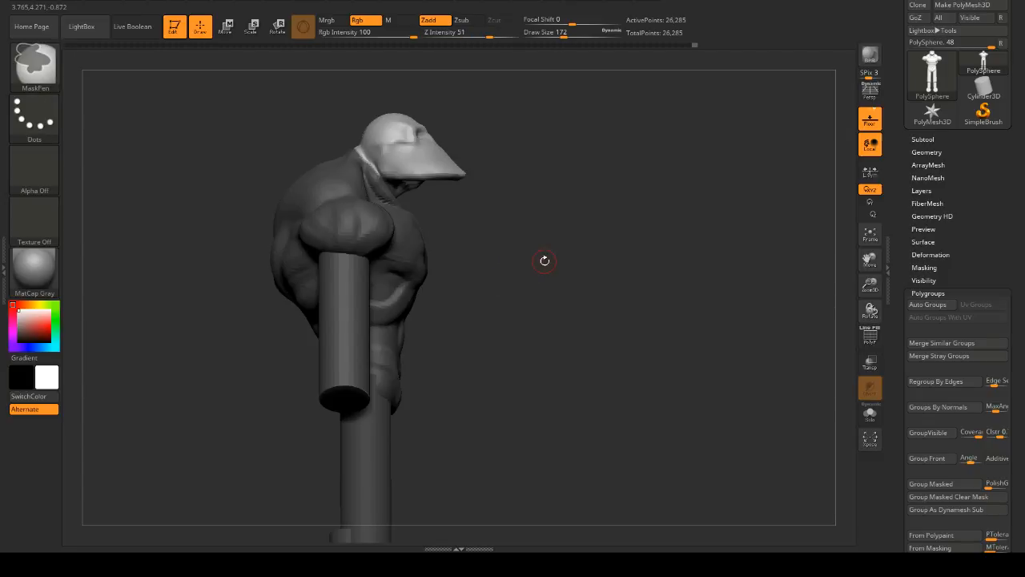
drag(545, 258, 526, 237)
ctrl+shift+click(527, 238)
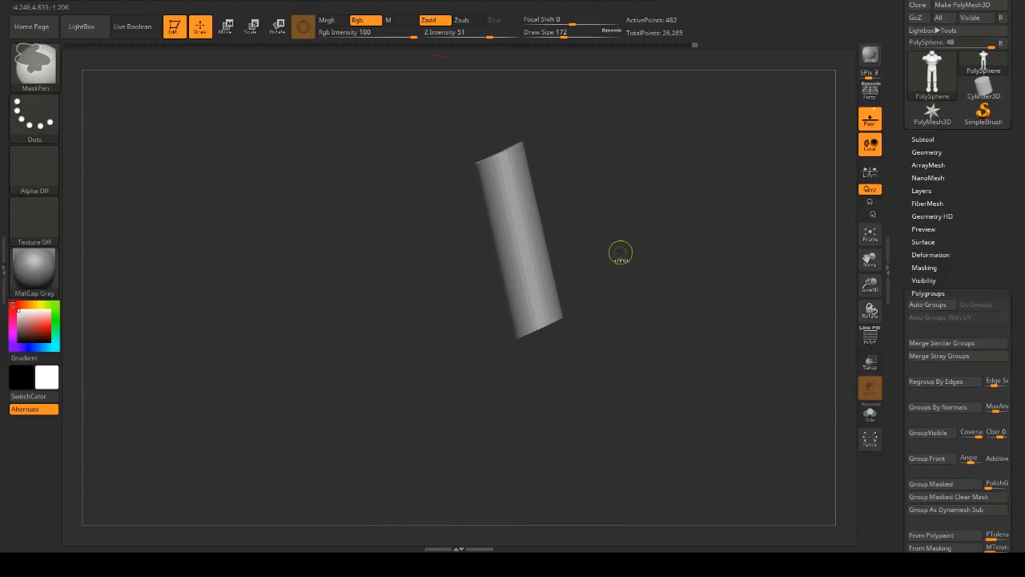
drag(618, 250, 629, 217)
ctrl+shift+click(630, 216)
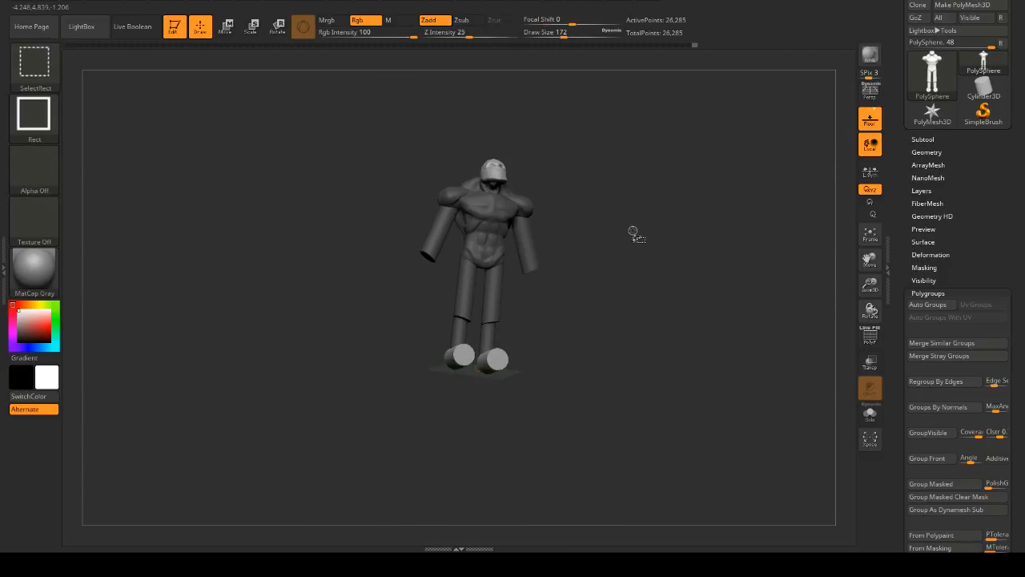
- Isolate the head and foot cylinders and mask the feet
ctrl+shift+click(458, 358)
ctrl+shift+click(496, 360)
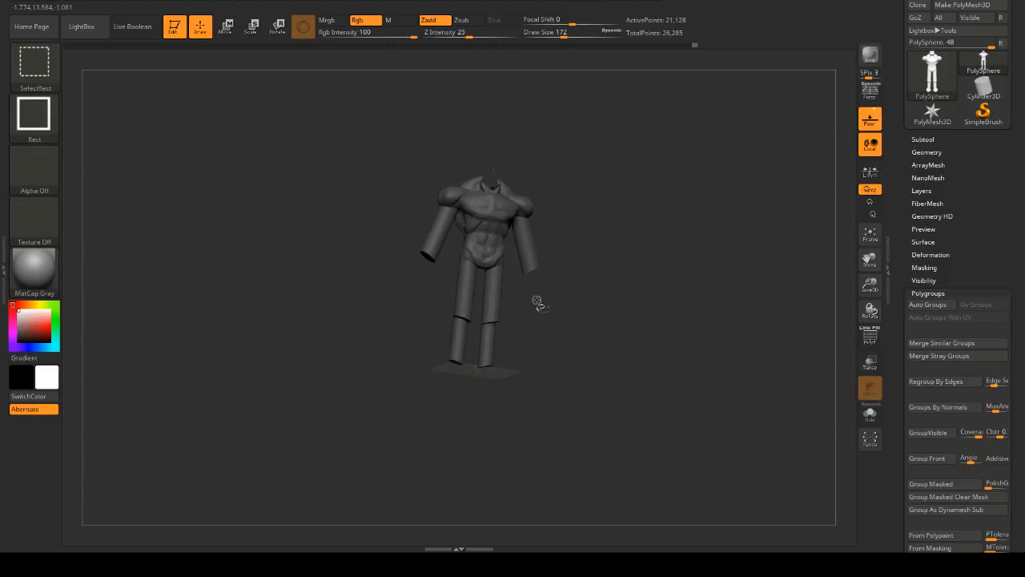
drag(536, 303, 655, 313)
ctrl+shift+click(635, 294)
alt+drag(627, 272, 612, 307)
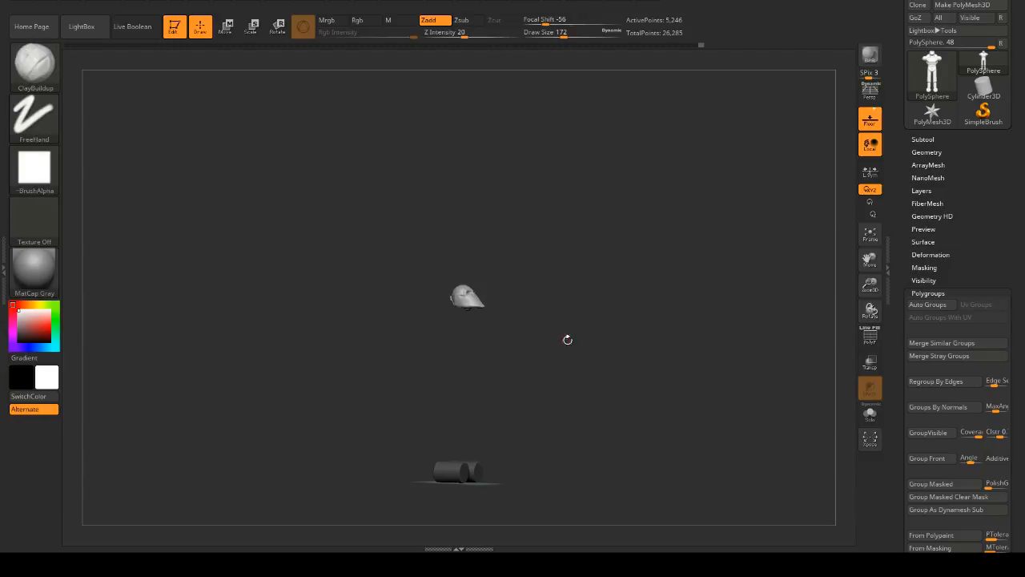
- Show the whole figure again and paint the mask over the neck up to the base of the head
mouse_move(567, 340)
alt+mouse_down()
mouse_move(591, 277)
mouse_move(568, 366)
mouse_move(534, 251)
mouse_move(576, 340)
mouse_move(290, 96)
alt+mouse_up()
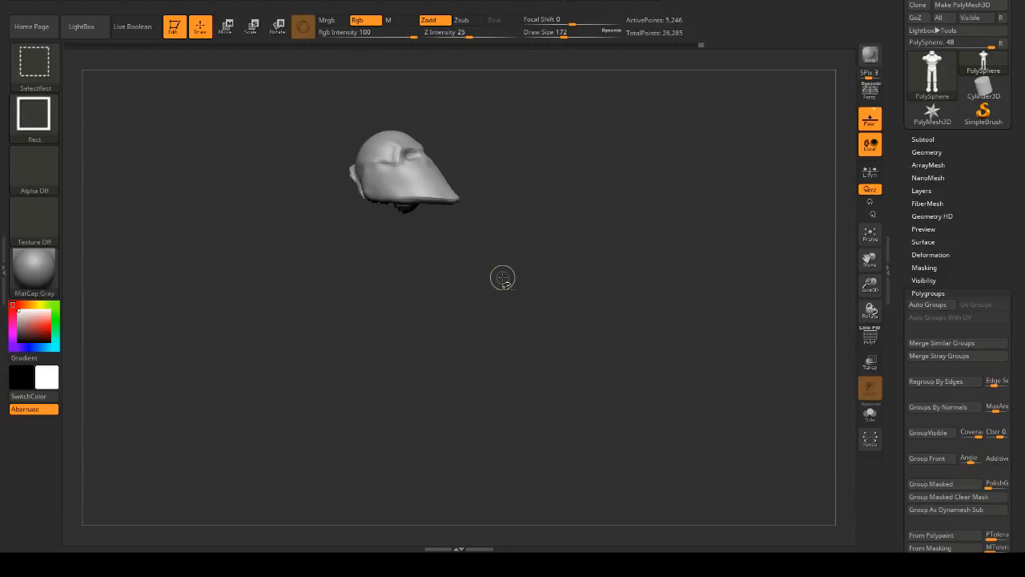
mouse_move(516, 282)
ctrl+mouse_down()
mouse_move(332, 156)
mouse_move(304, 98)
ctrl+mouse_up()
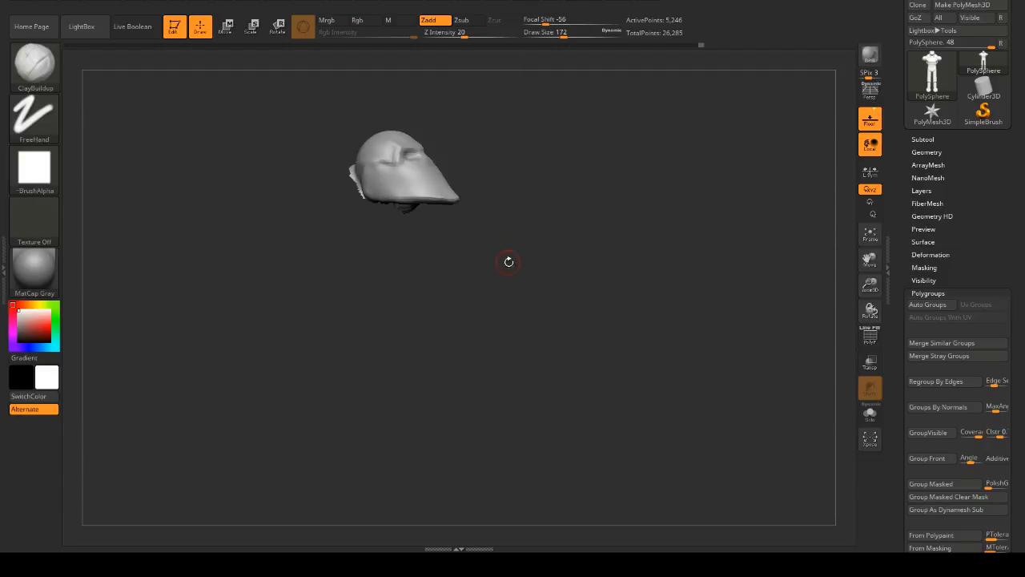
mouse_move(508, 259)
mouse_down()
mouse_move(524, 217)
mouse_move(583, 258)
mouse_move(611, 179)
mouse_move(596, 247)
mouse_move(650, 260)
mouse_move(646, 228)
mouse_move(599, 263)
mouse_move(694, 297)
mouse_move(609, 249)
mouse_up()
ctrl+shift+click(538, 214)
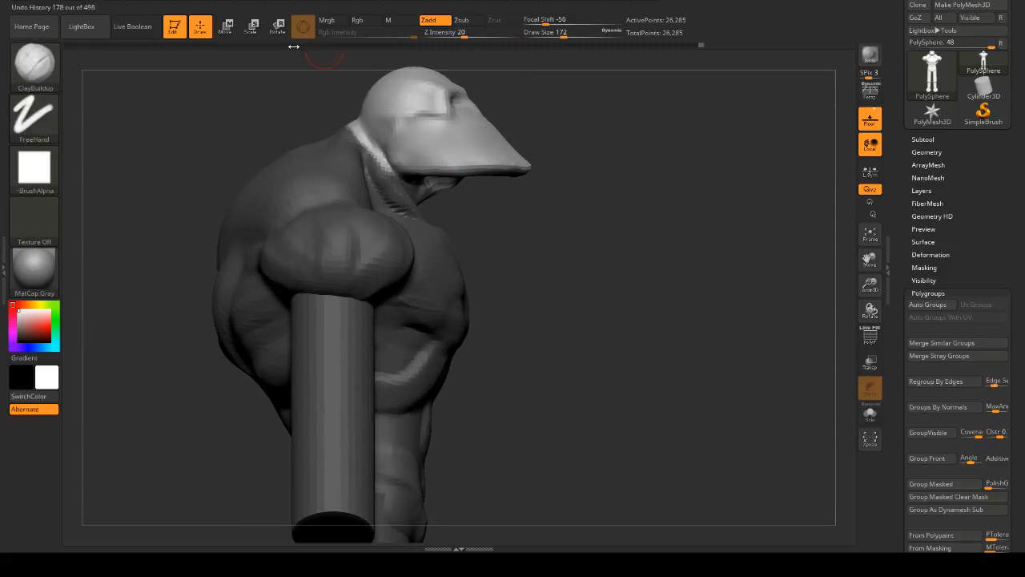
mouse_move(294, 46)
mouse_down()
mouse_move(277, 125)
mouse_move(408, 286)
mouse_up()
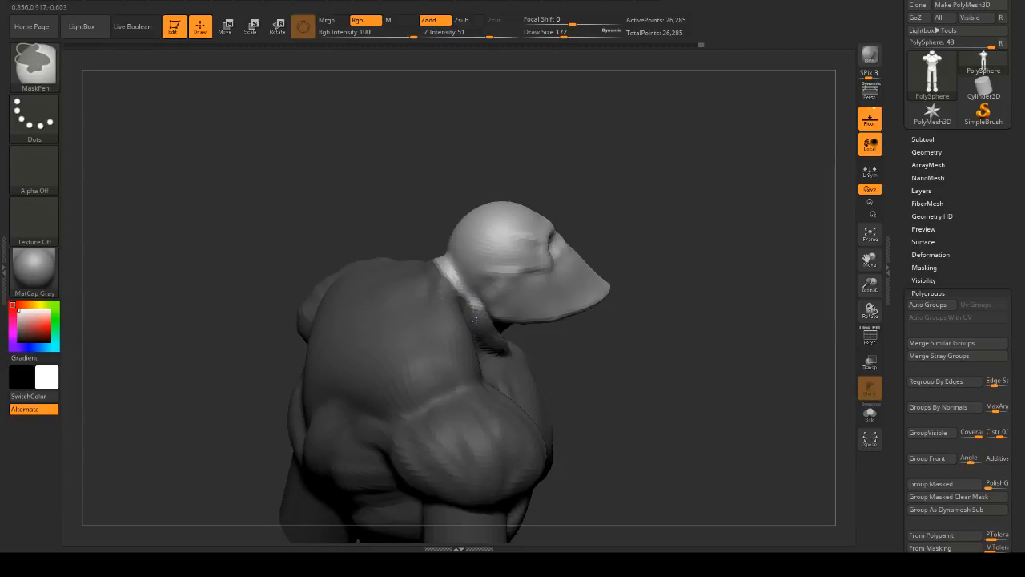
mouse_move(424, 251)
mouse_down()
mouse_move(613, 183)
mouse_move(553, 152)
mouse_up()
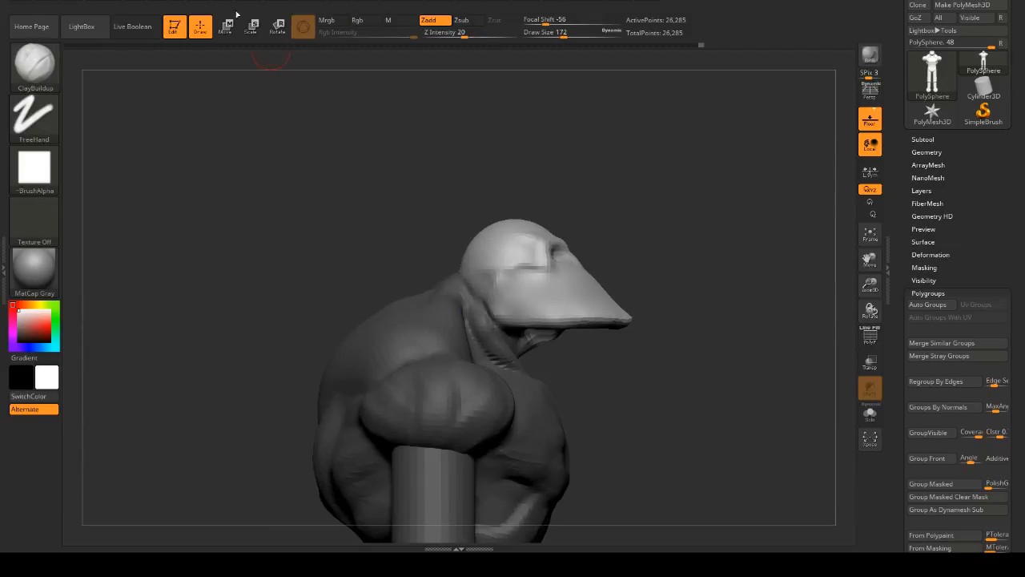
- Try to reposition and resize the unmasked head with the transform gizmo
click(227, 29)
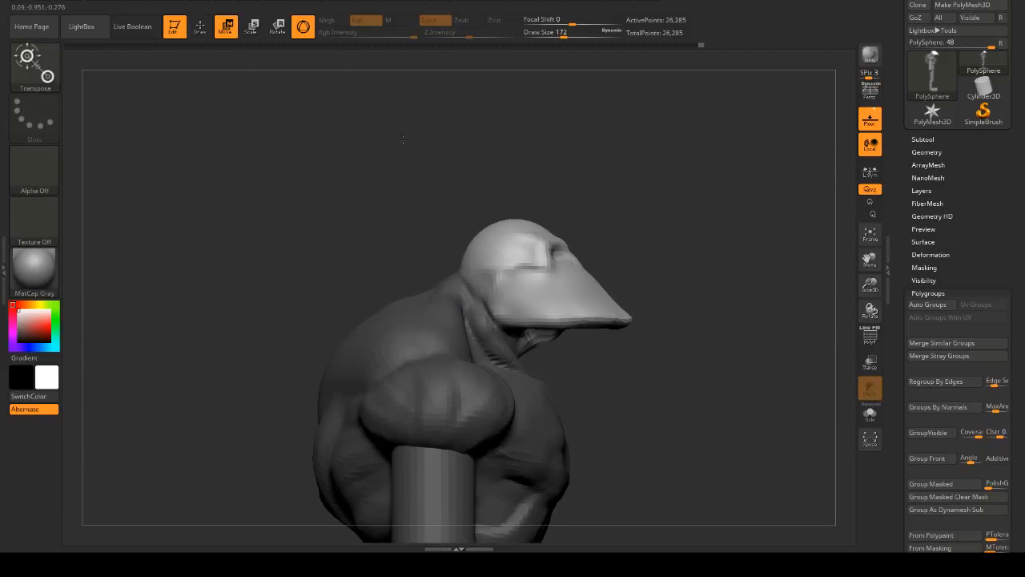
click(517, 261)
drag(517, 261, 560, 218)
mouse_move(678, 234)
mouse_down()
mouse_move(615, 243)
mouse_move(610, 169)
mouse_move(648, 193)
mouse_up()
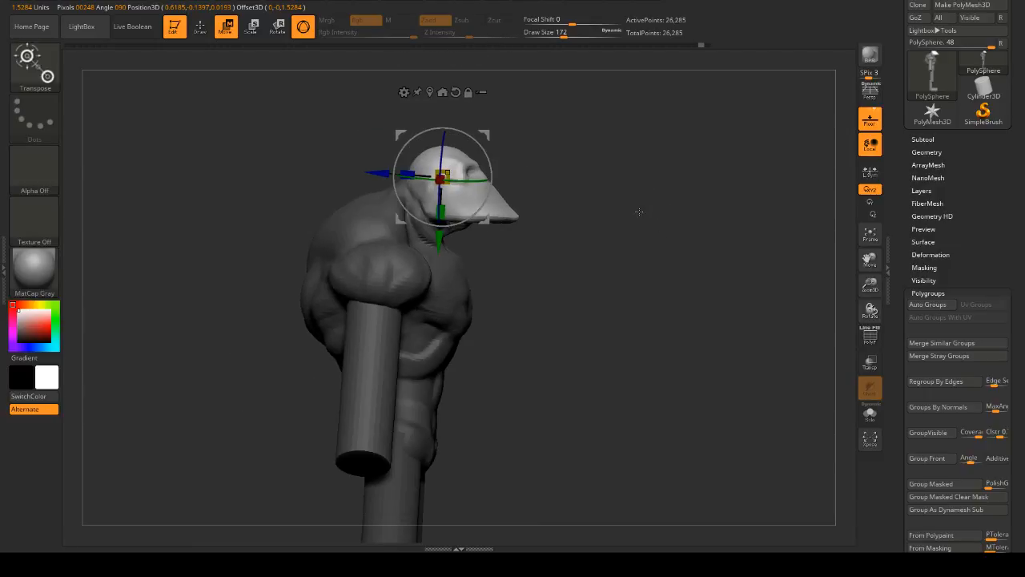
key(ctrl+shift+z)
shift+drag(543, 148, 482, 138)
mouse_move(646, 181)
shift+mouse_down()
mouse_move(605, 183)
mouse_move(644, 179)
shift+mouse_up()
drag(482, 139, 479, 142)
mouse_move(604, 181)
alt+mouse_down()
mouse_move(605, 160)
mouse_move(606, 197)
alt+mouse_up()
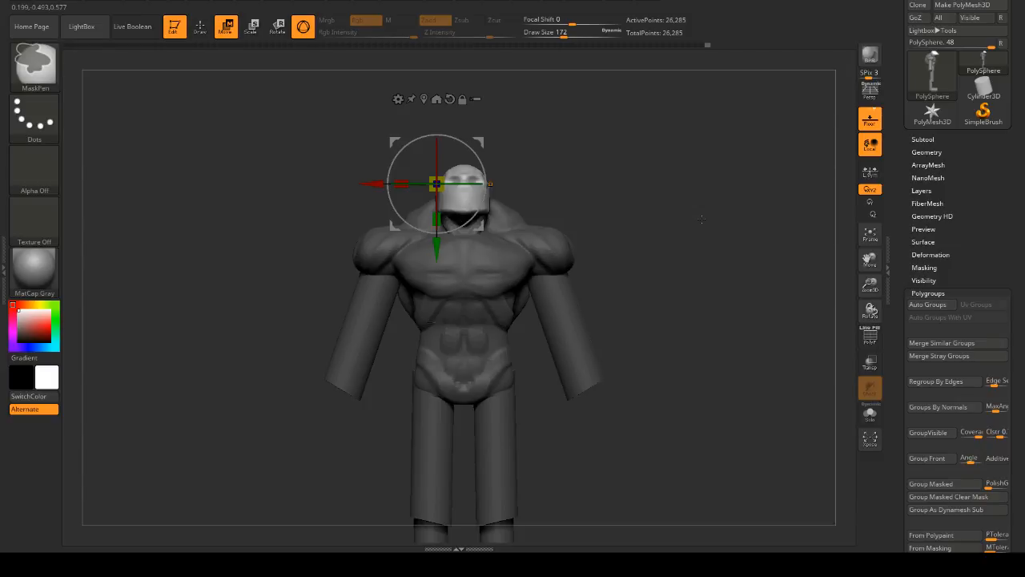
- Undo the last gizmo changes to the head
key(ctrl+z)
key(ctrl+z)
key(ctrl+z)
key(ctrl+z)
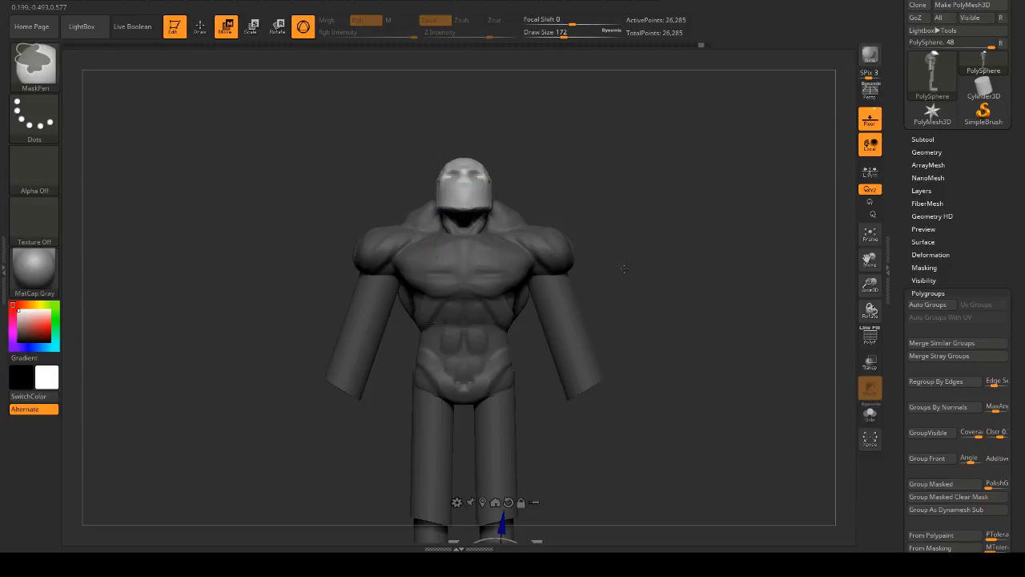
- Bring up the transform gizmo on the unmasked head and make a slight adjustment to it
mouse_move(623, 270)
mouse_down()
mouse_move(629, 229)
mouse_move(657, 192)
mouse_move(630, 311)
mouse_up()
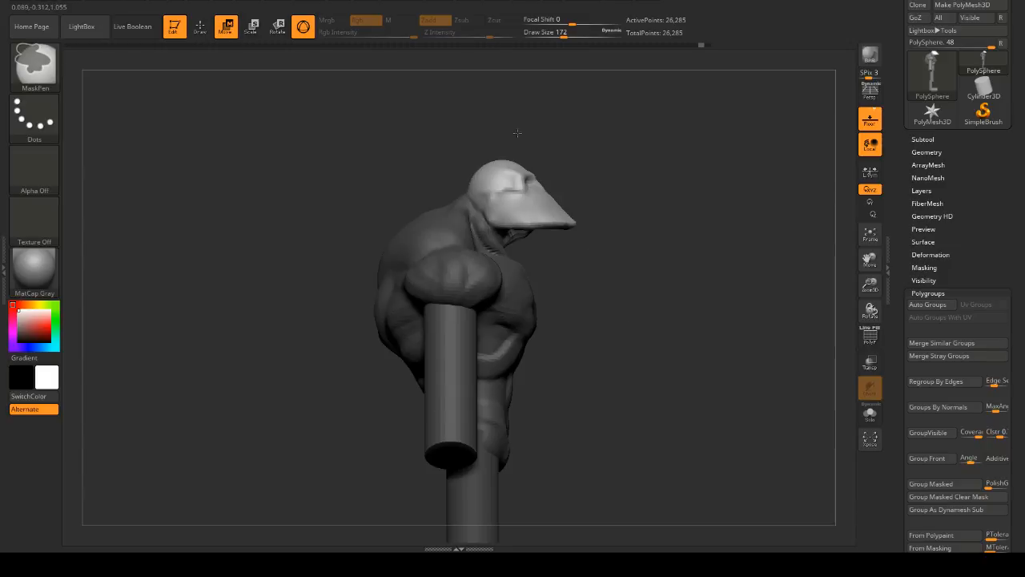
ctrl+click(230, 30)
drag(503, 229, 504, 234)
shift+drag(599, 227, 651, 189)
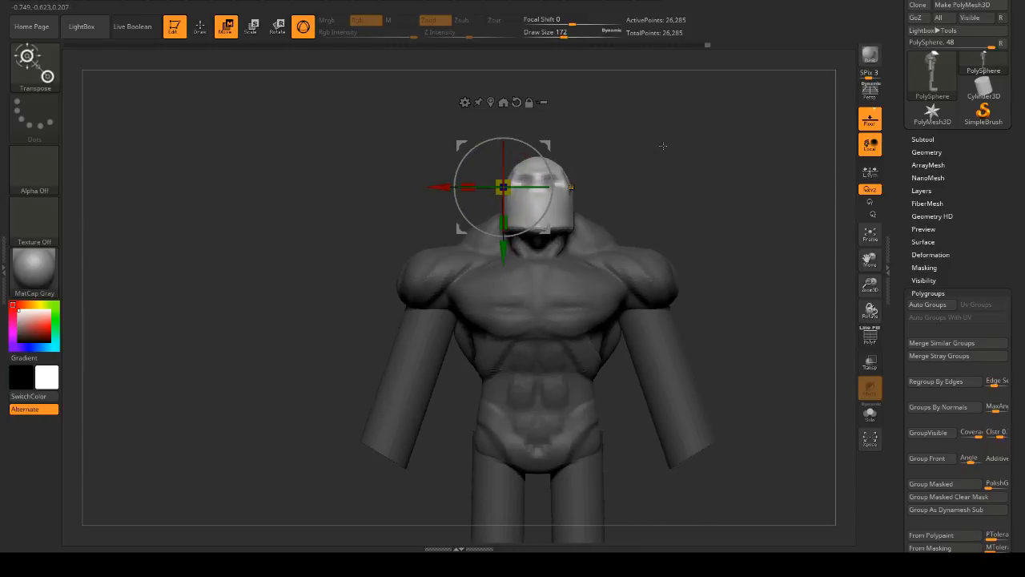
alt+drag(741, 207, 741, 341)
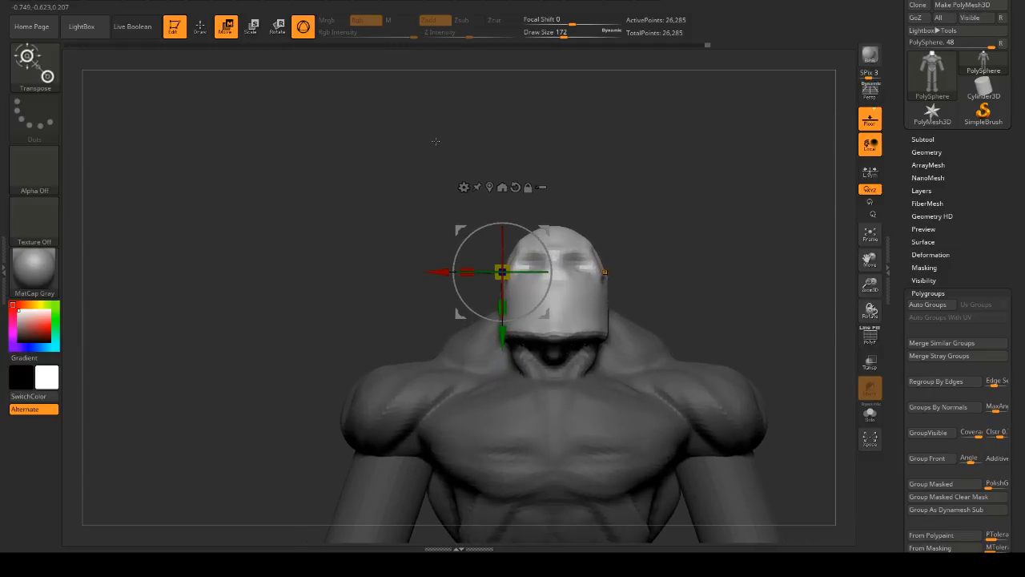
- Clear the mask from the entire figure
ctrl+drag(215, 141, 334, 173)
key(ctrl+z)
key(ctrl+z)
key(ctrl+z)
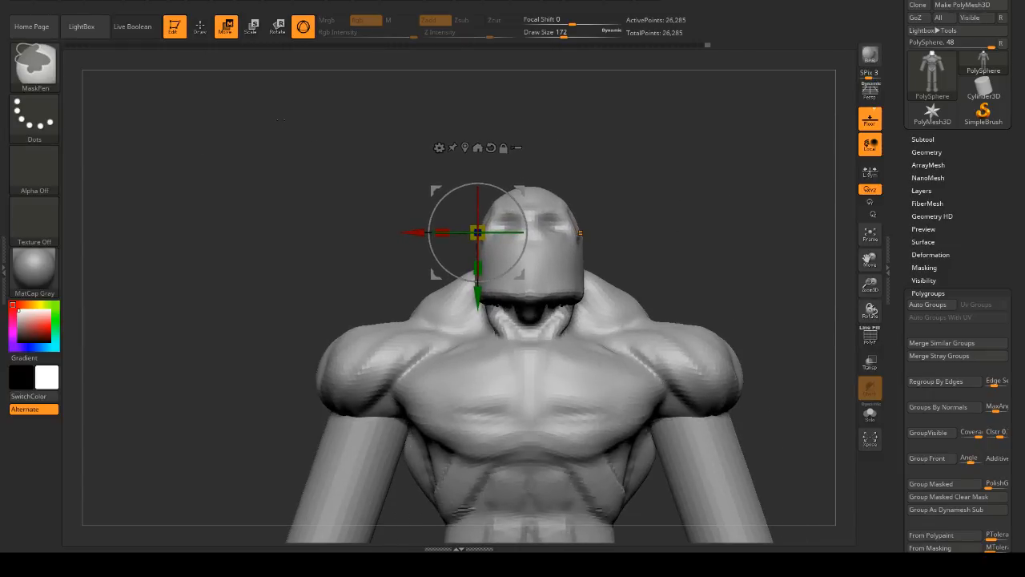
ctrl+click(240, 167)
ctrl+click(240, 166)
alt+drag(293, 327, 285, 204)
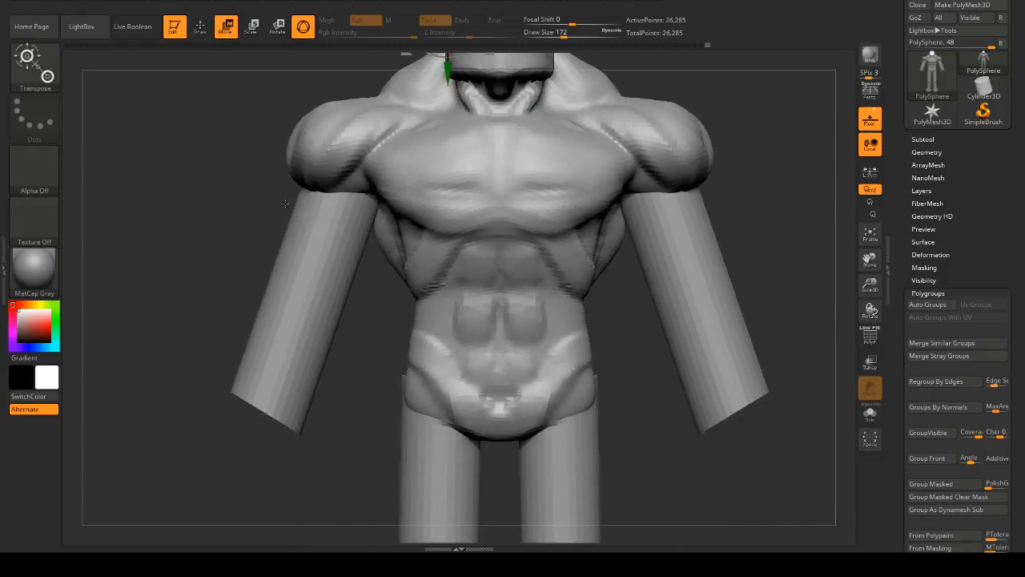
ctrl+click(317, 255)
ctrl+drag(216, 164, 194, 136)
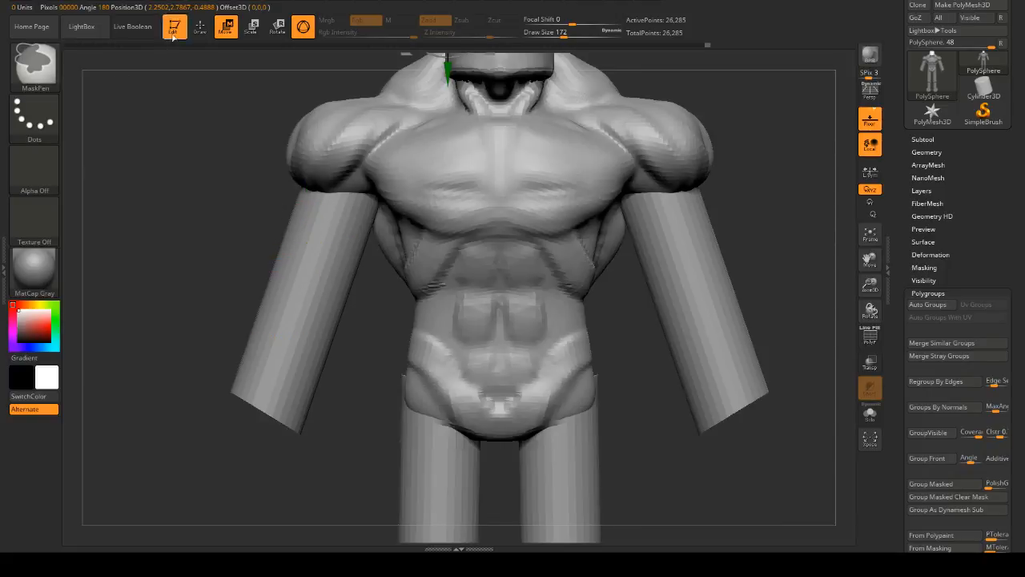
- Return to Draw mode and isolate the two upper arm cylinders by hiding them and inverting the visibility
click(198, 27)
ctrl+shift+click(326, 253)
ctrl+shift+click(683, 261)
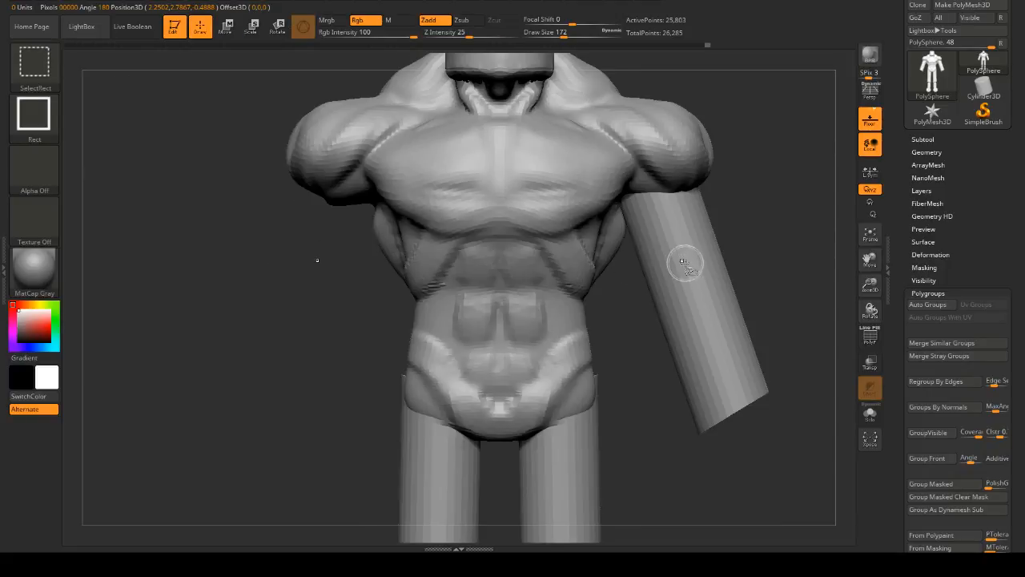
ctrl+alt+shift+click(699, 287)
ctrl+shift+drag(705, 265, 741, 298)
alt+drag(790, 324, 783, 272)
alt+drag(783, 273, 695, 234)
- Turn on the polyframe display, combine both visible arm cylinders into one polygroup and show the whole figure again
drag(1021, 503, 1023, 349)
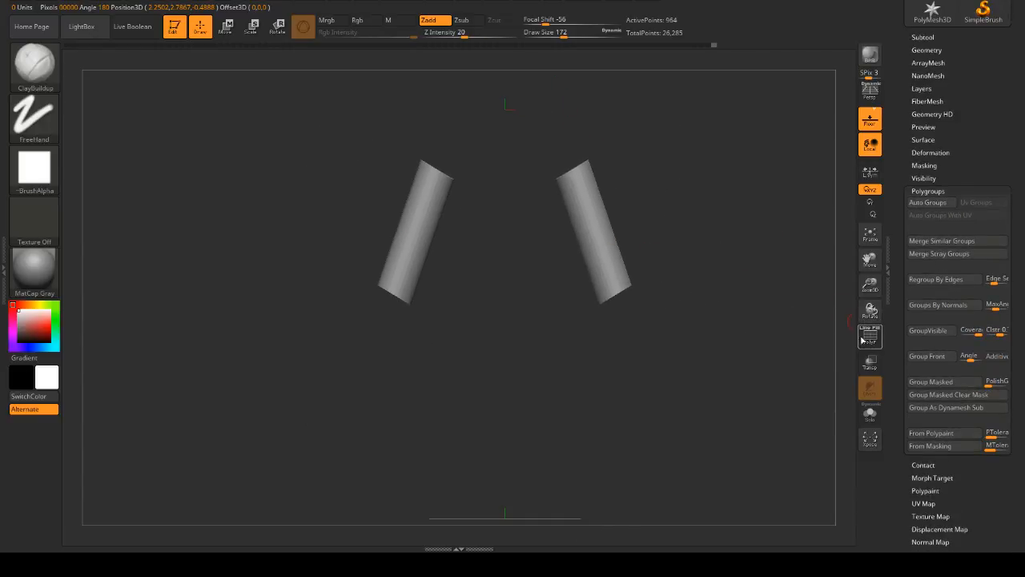
click(870, 336)
key(ctrl+w)
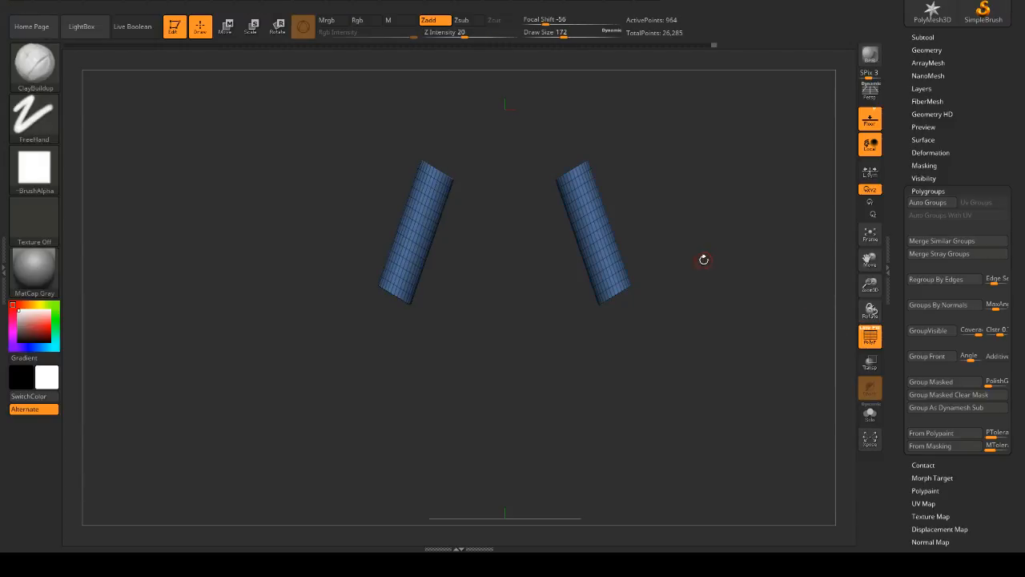
ctrl+shift+click(687, 266)
ctrl+right_drag(673, 227, 667, 257)
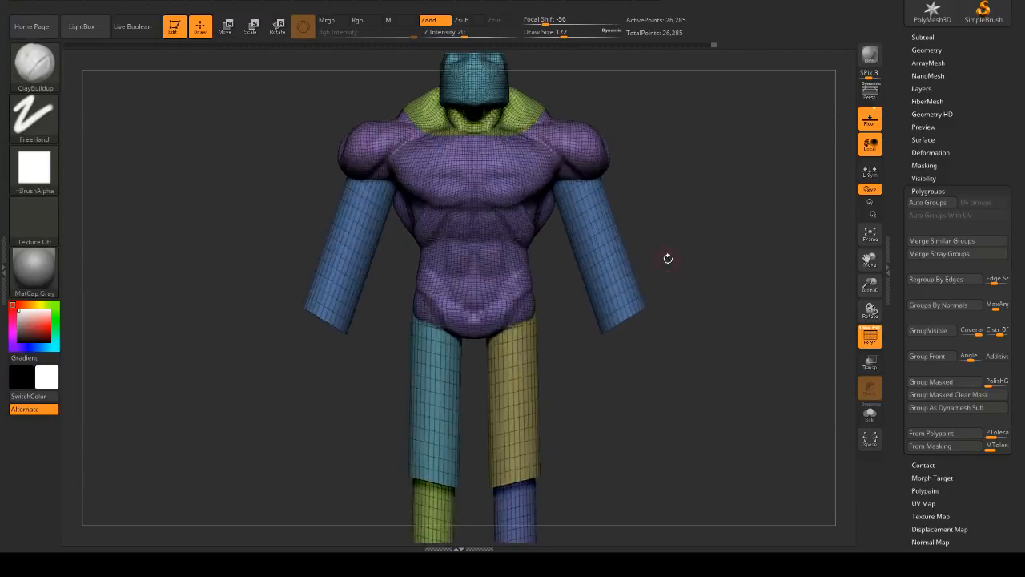
- Isolate the two upper leg cylinders, combine them into one polygroup and invert the visibility
alt+right_drag(662, 324, 666, 260)
ctrl+shift+click(478, 319)
ctrl+shift+click(482, 321)
ctrl+shift+click(552, 335)
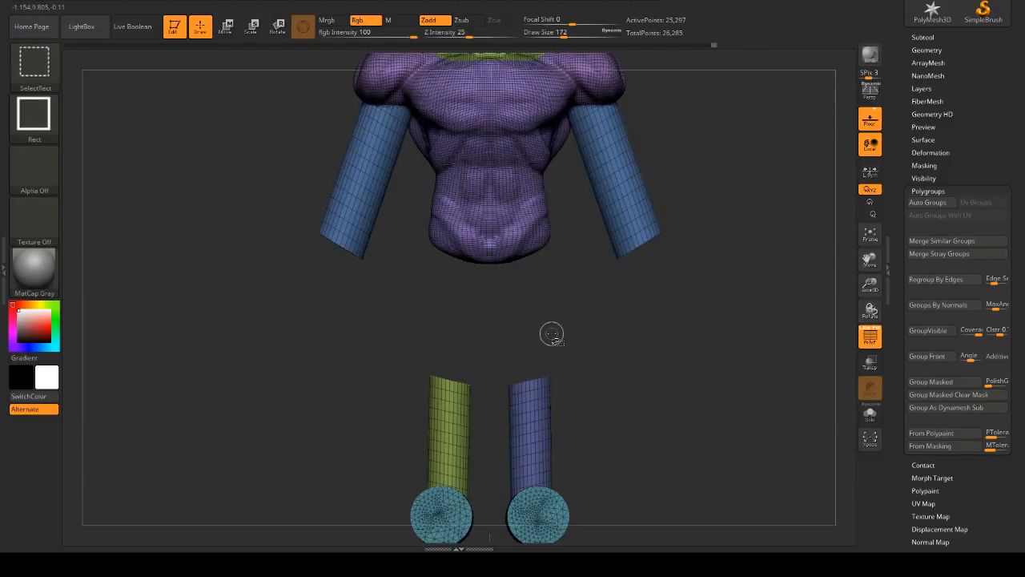
ctrl+shift+click(753, 313)
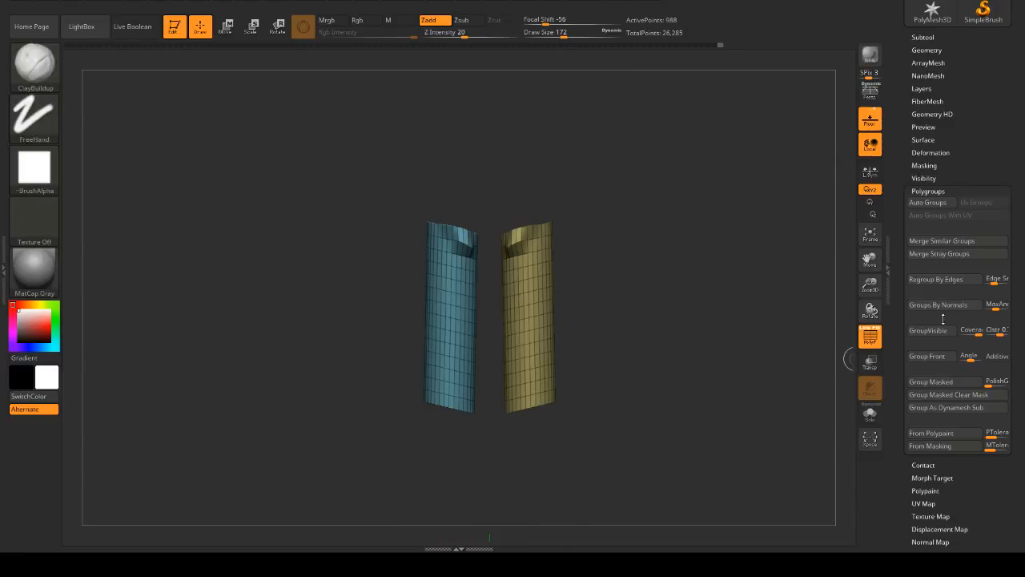
click(947, 383)
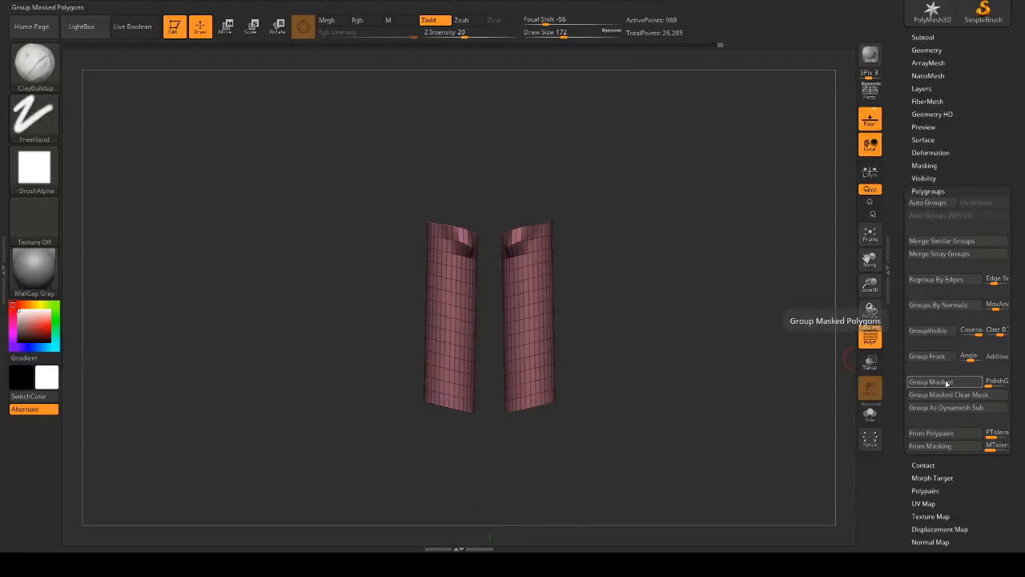
ctrl+shift+click(729, 318)
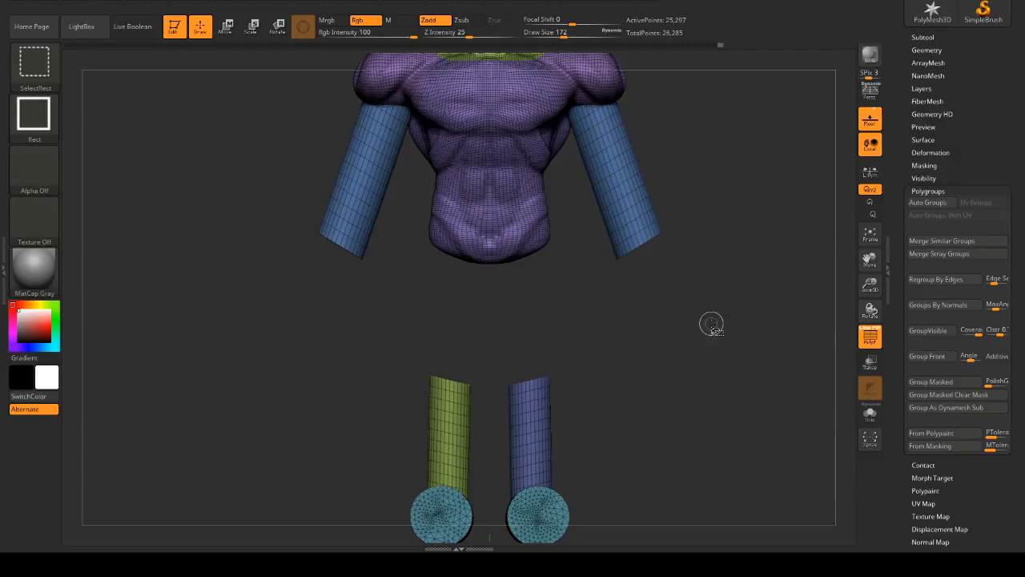
- Isolate the two lower leg cylinders, combine them into one polygroup with GroupVisible and show the whole figure again
ctrl+shift+click(711, 323)
ctrl+shift+click(645, 353)
ctrl+shift+click(530, 444)
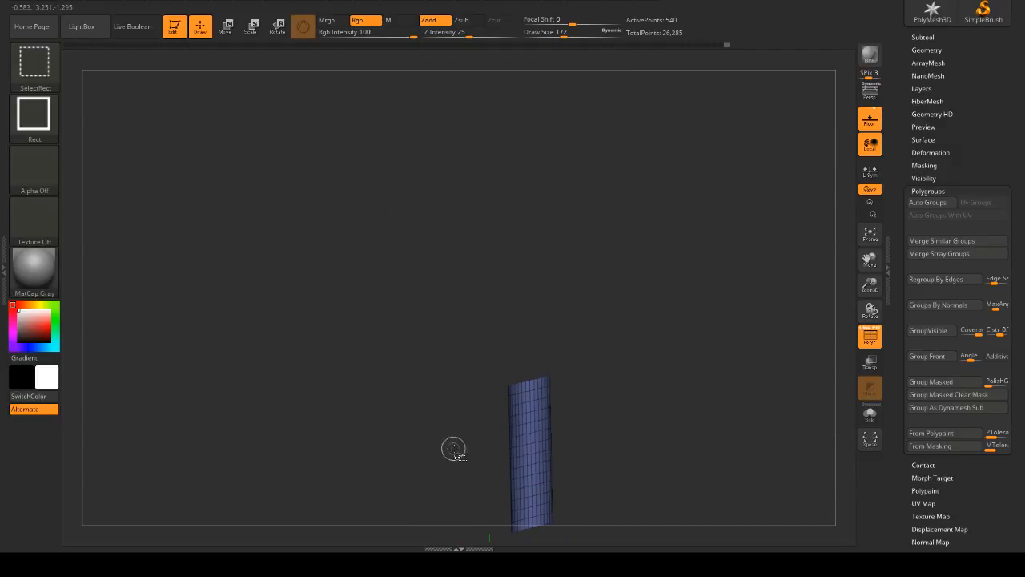
ctrl+shift+click(528, 443)
ctrl+shift+click(451, 454)
ctrl+shift+click(689, 358)
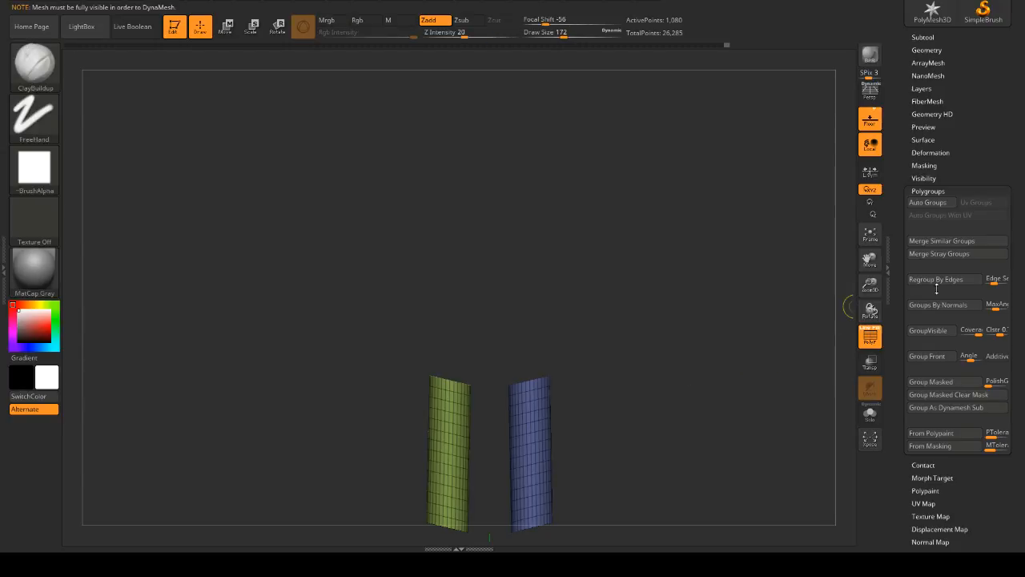
click(930, 330)
ctrl+shift+click(759, 324)
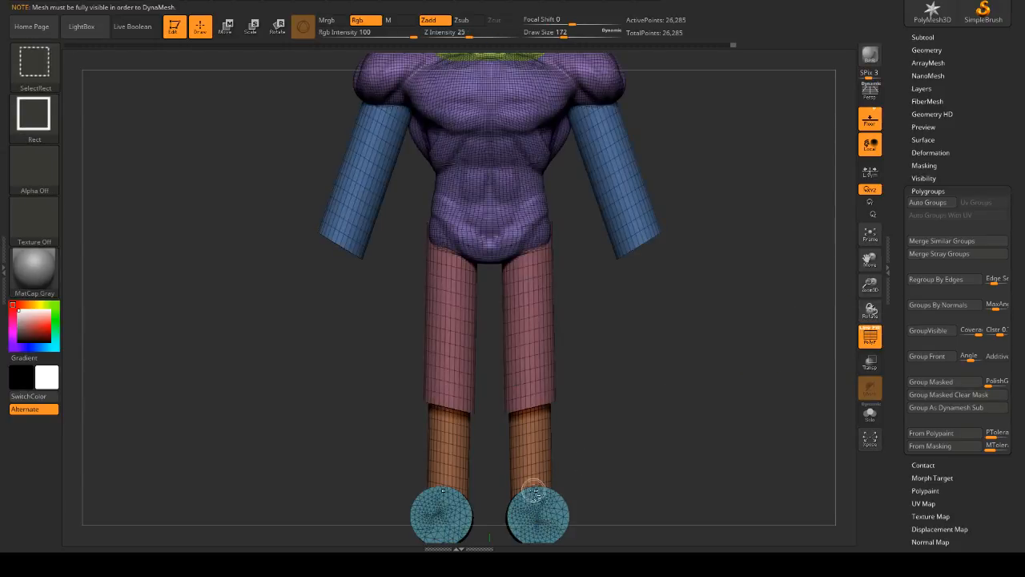
- Hide the foot cylinders, and undo the visibility changes to bring back the whole figure
drag(586, 463, 657, 360)
ctrl+shift+click(494, 449)
ctrl+shift+click(494, 447)
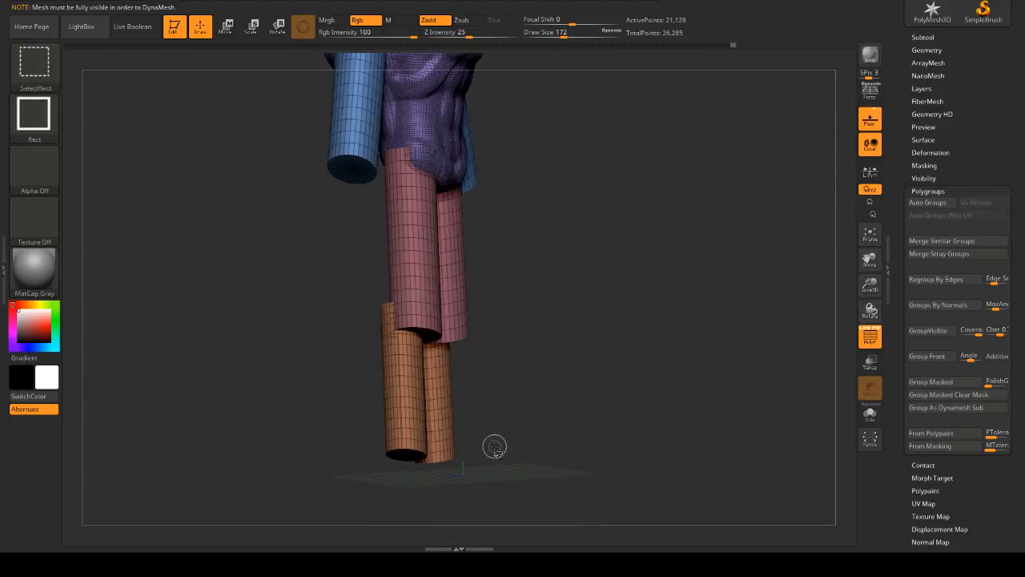
key(ctrl+z)
drag(608, 385, 698, 357)
key(ctrl+z)
key(ctrl+z)
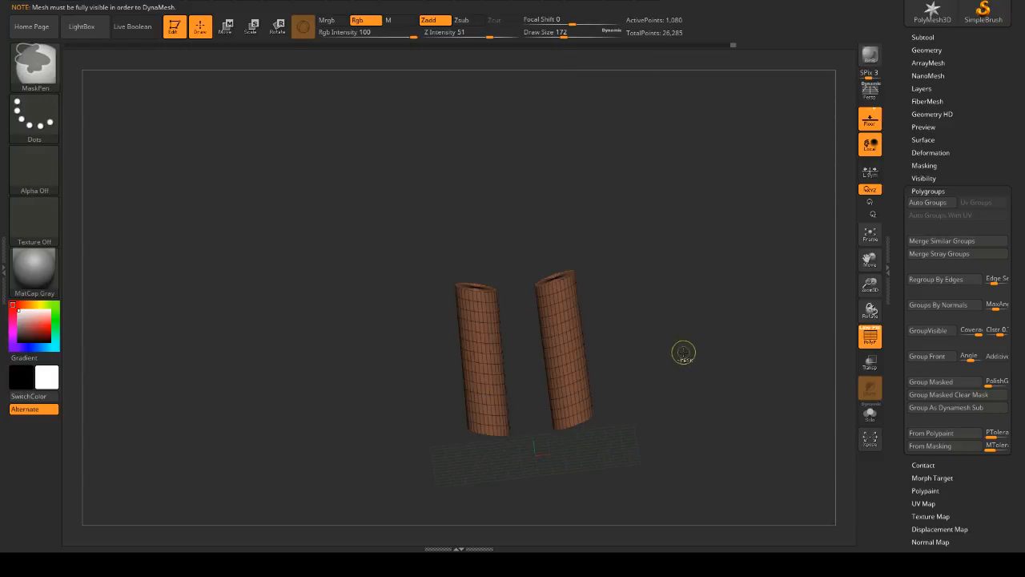
key(ctrl+z)
key(ctrl+z)
key(ctrl+z)
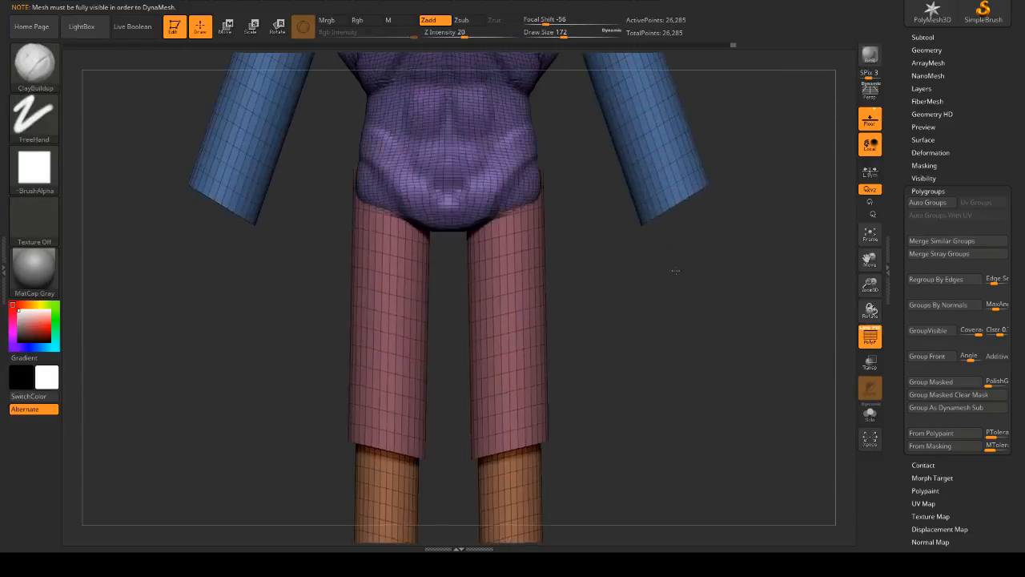
key(ctrl+z)
key(ctrl+z)
key(ctrl+z)
key(ctrl+z)
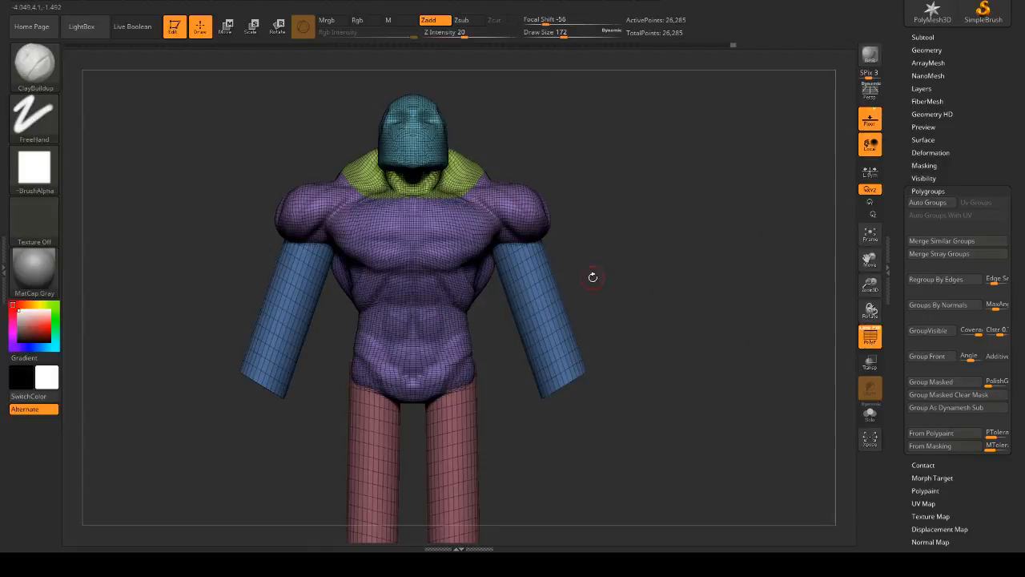
- Isolate the two arm cylinders and examine them from the side and the front
key(ctrl+z)
key(ctrl+z)
key(ctrl+z)
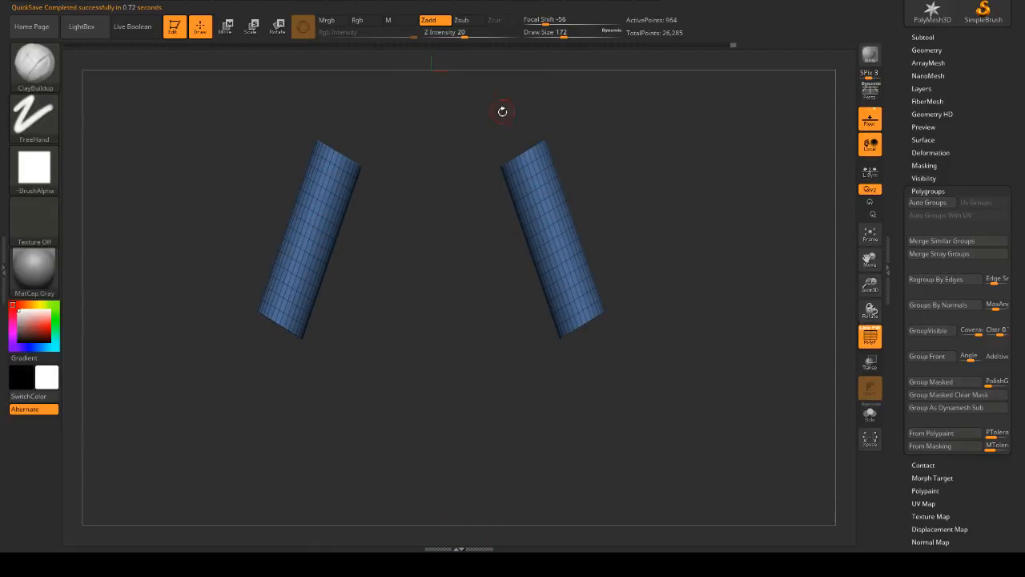
drag(645, 165, 676, 166)
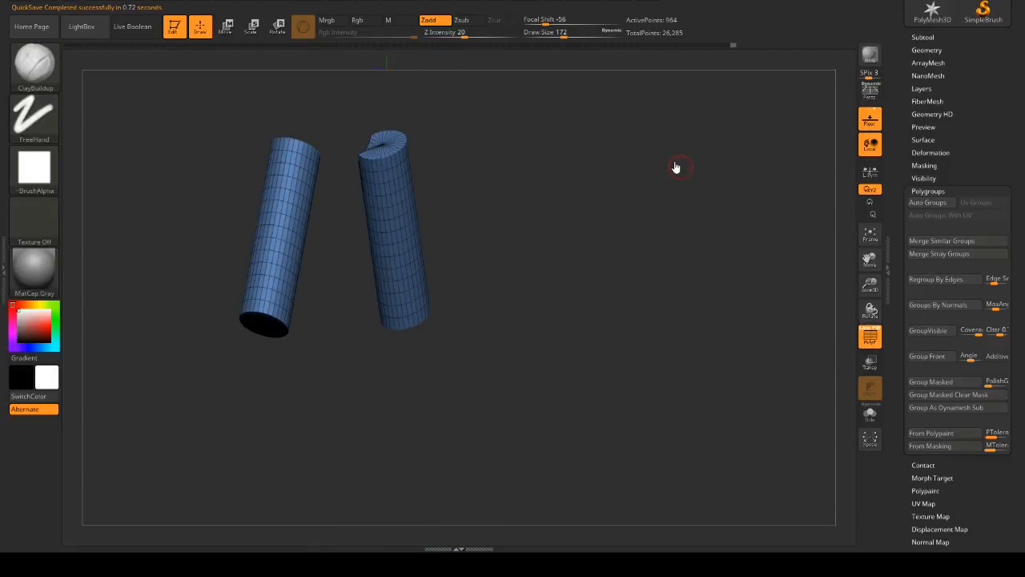
drag(660, 175, 605, 175)
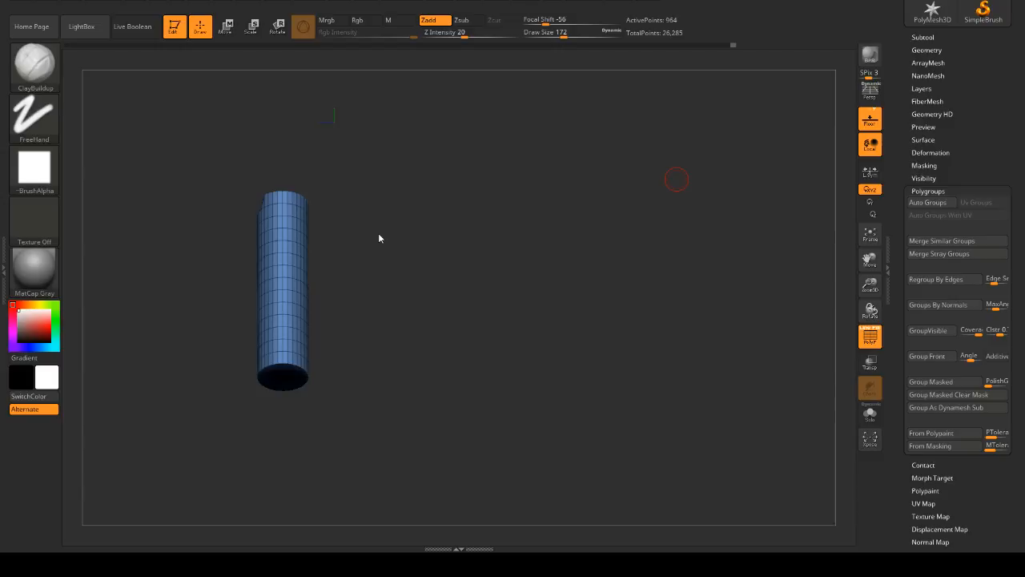
shift+drag(538, 214, 504, 226)
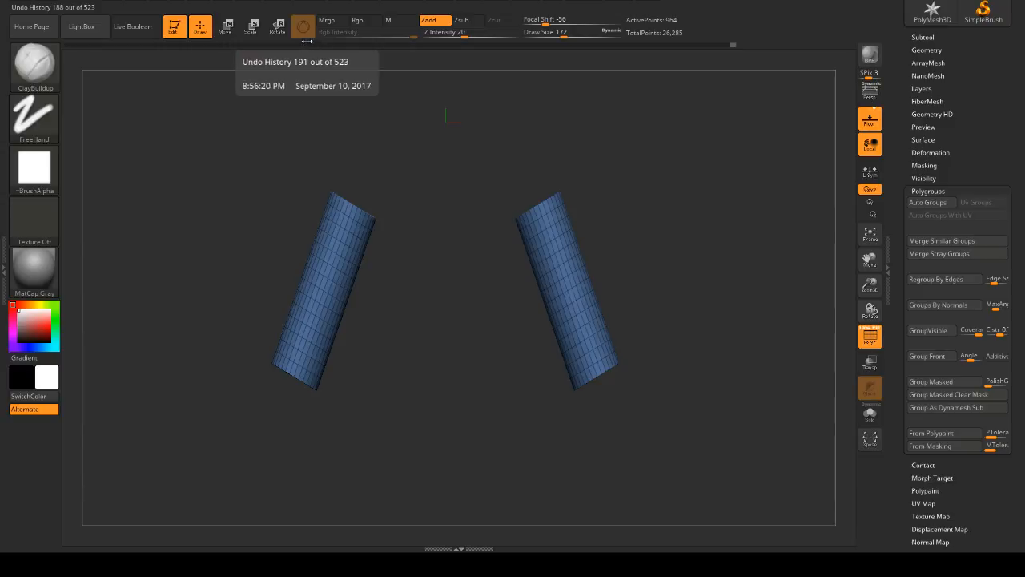
drag(657, 105, 569, 135)
shift+drag(788, 168, 469, 129)
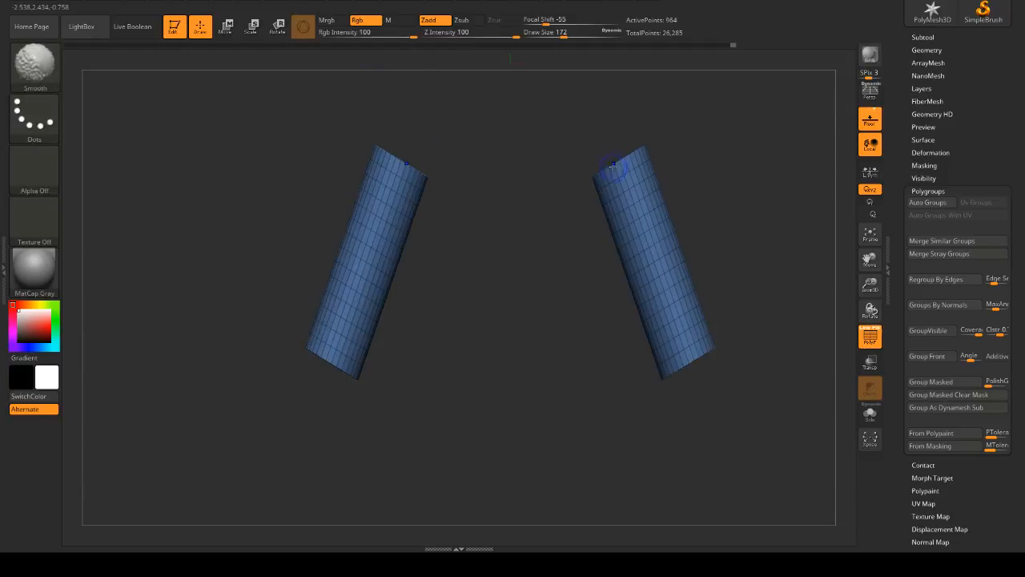
- Mask the isolated arms, restore the full figure and invert the mask so only the arms can be moved
ctrl+click(486, 145)
ctrl+shift+click(491, 144)
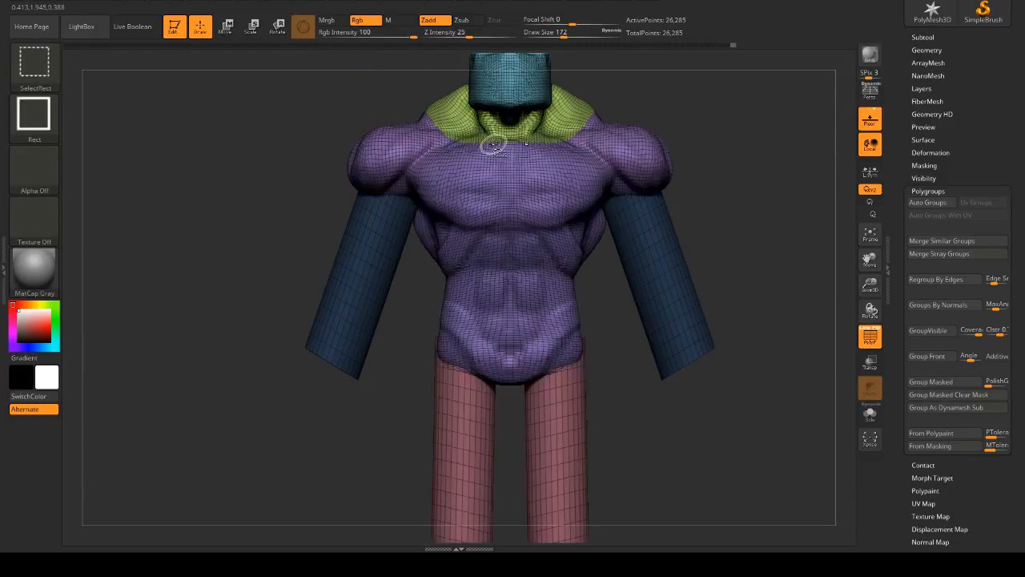
ctrl+click(713, 158)
alt+drag(726, 164, 703, 190)
click(226, 27)
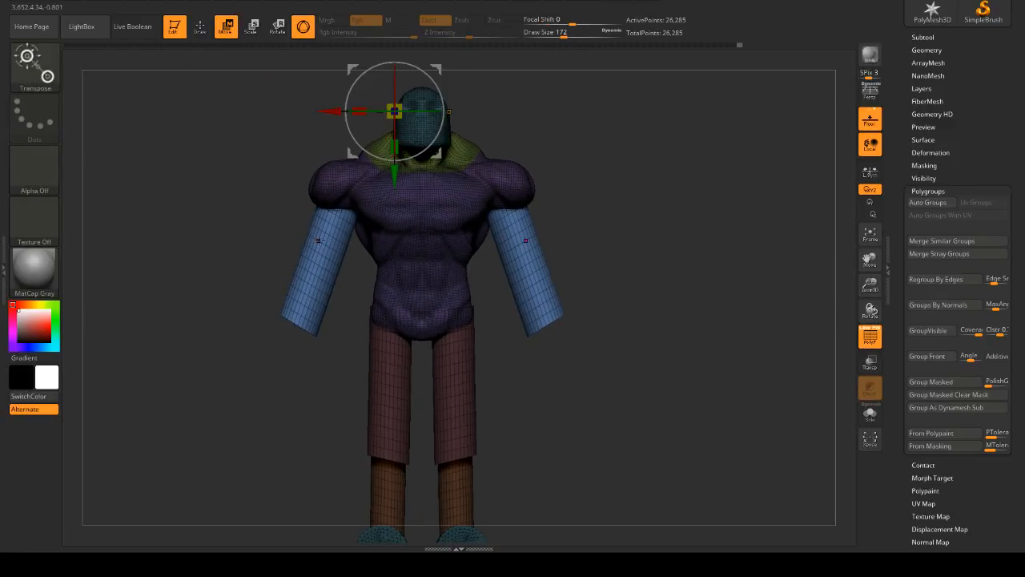
- Center the transform gizmo on the unmasked arm cylinders and rotate both arms outward away from the torso, keeping them under the shoulders
ctrl+drag(330, 247, 258, 239)
key(ctrl+z)
ctrl+drag(329, 248, 263, 256)
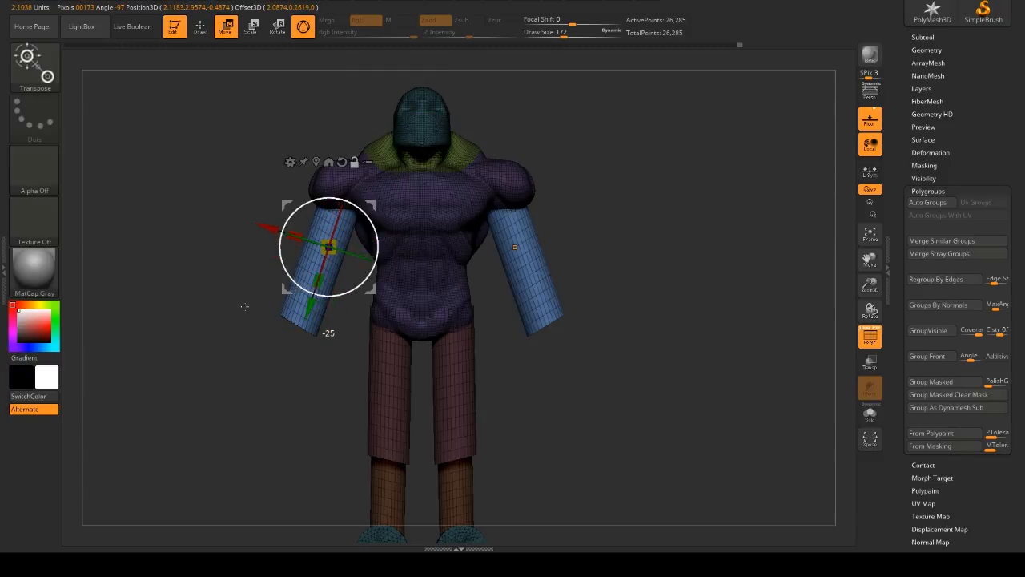
mouse_move(368, 209)
mouse_down()
mouse_move(353, 211)
mouse_move(364, 223)
mouse_up()
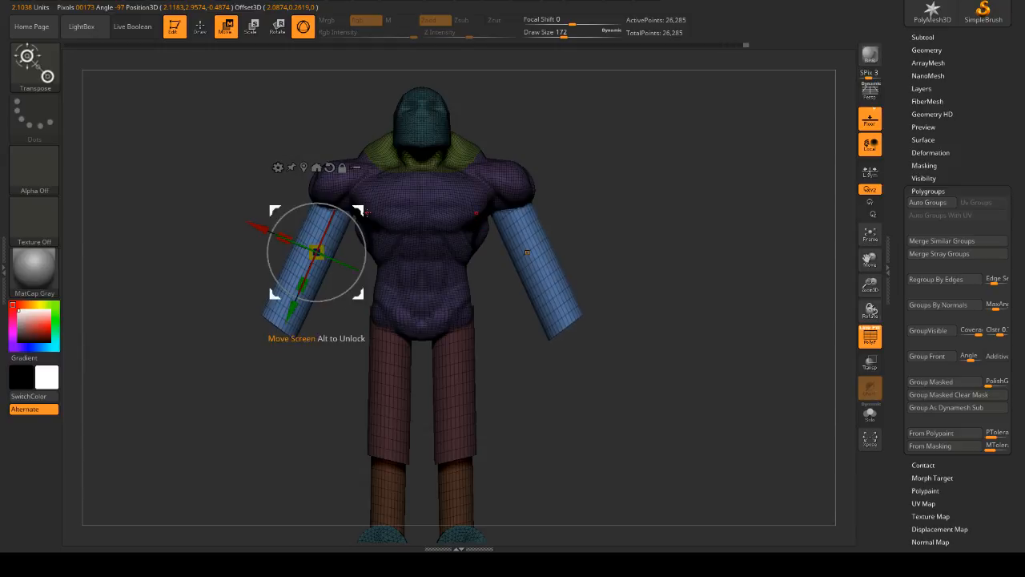
ctrl+click(574, 217)
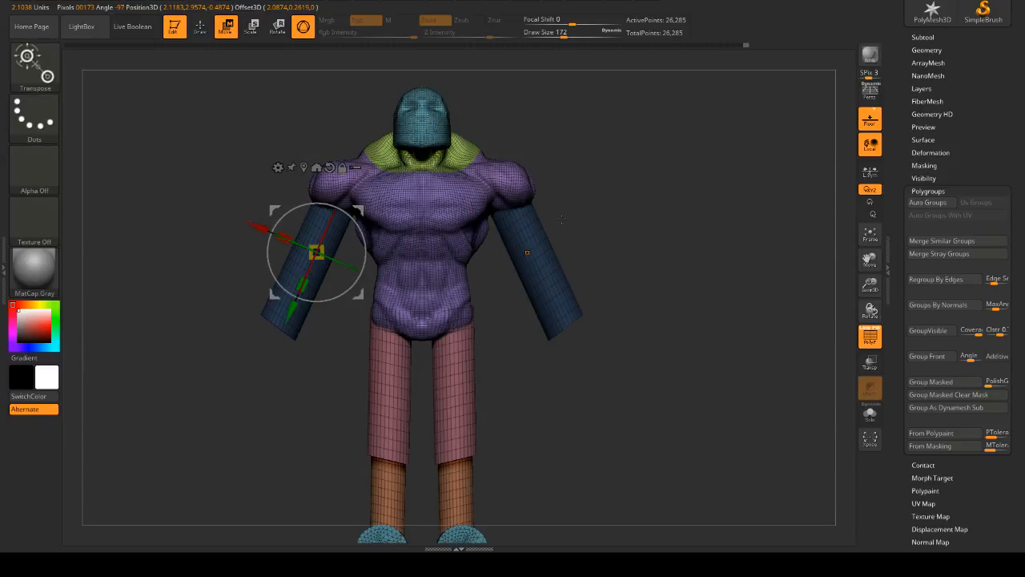
ctrl+click(562, 219)
mouse_move(358, 211)
mouse_down()
mouse_move(354, 225)
mouse_move(355, 211)
mouse_up()
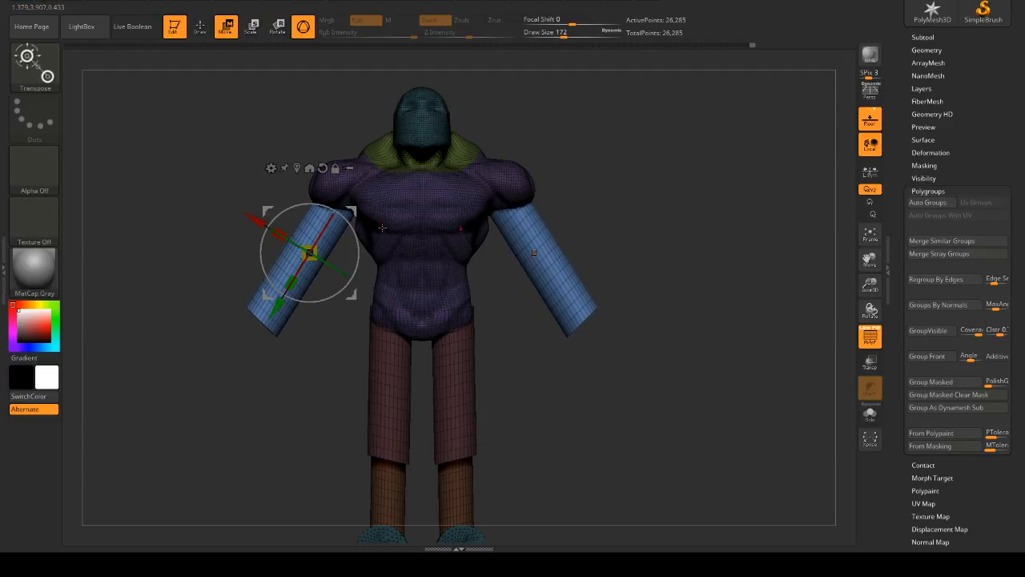
- Clear the mask from the whole figure and check the new arm pose
drag(590, 239, 465, 206)
alt+drag(625, 276, 595, 233)
ctrl+click(604, 226)
mouse_move(632, 234)
ctrl+mouse_down()
mouse_move(673, 245)
mouse_move(652, 213)
mouse_move(599, 200)
ctrl+mouse_up()
mouse_move(621, 182)
ctrl+mouse_down()
mouse_move(688, 247)
mouse_move(802, 212)
ctrl+mouse_up()
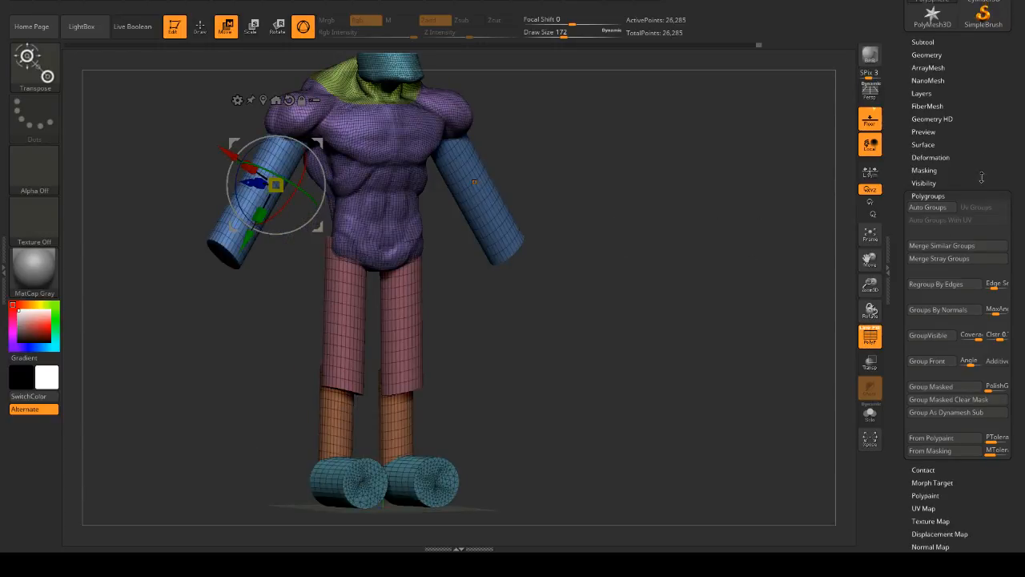
- Try a DynaMesh remesh of the whole figure at resolution 32 and undo it
scroll(939, 113, up, 1)
click(863, 94)
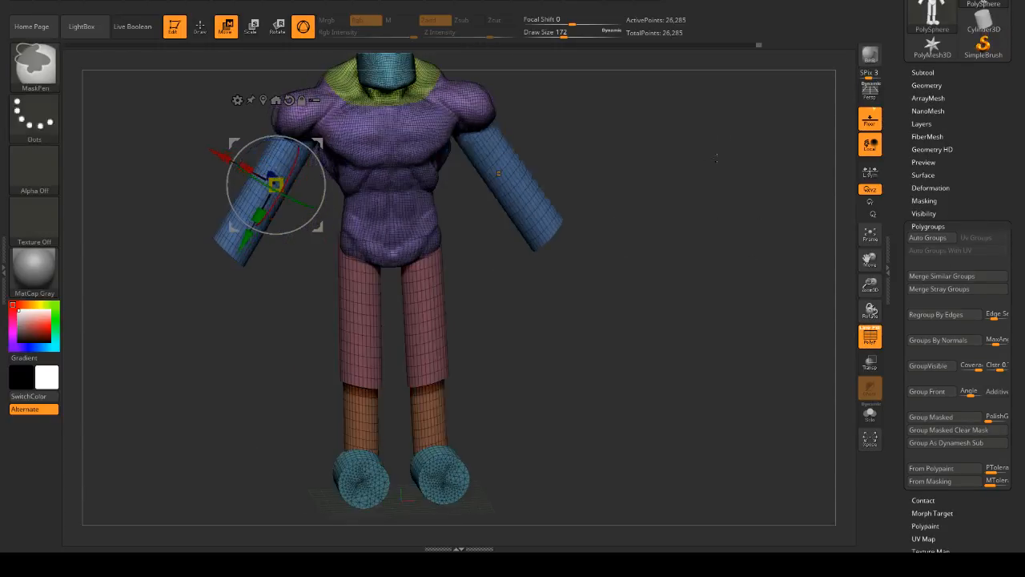
click(923, 85)
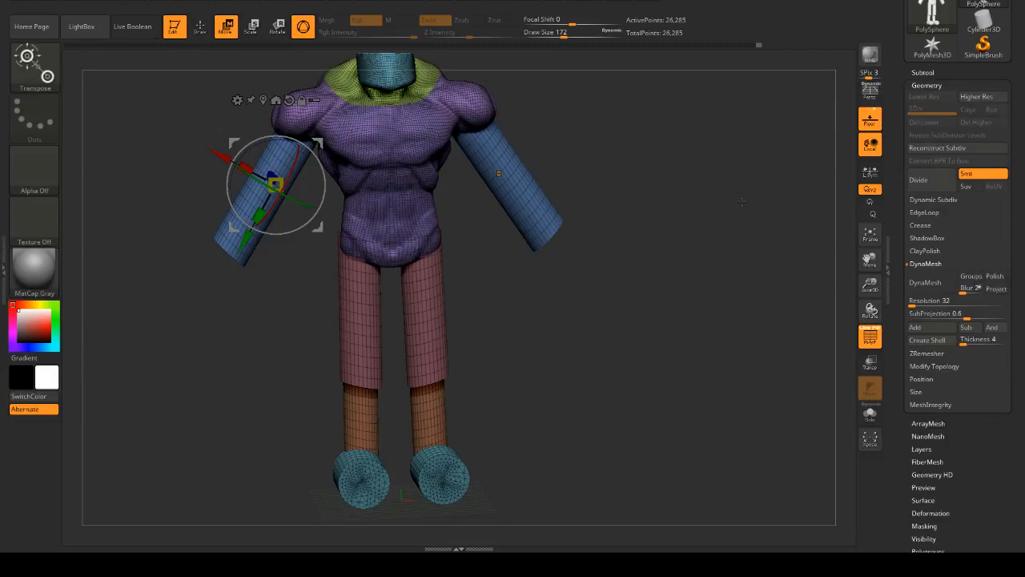
drag(742, 201, 761, 169)
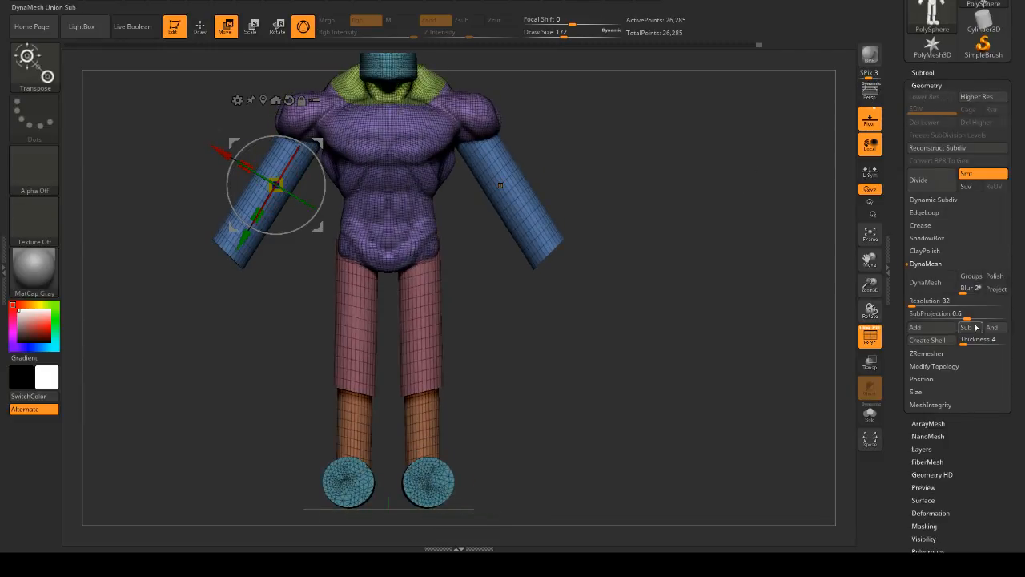
click(926, 282)
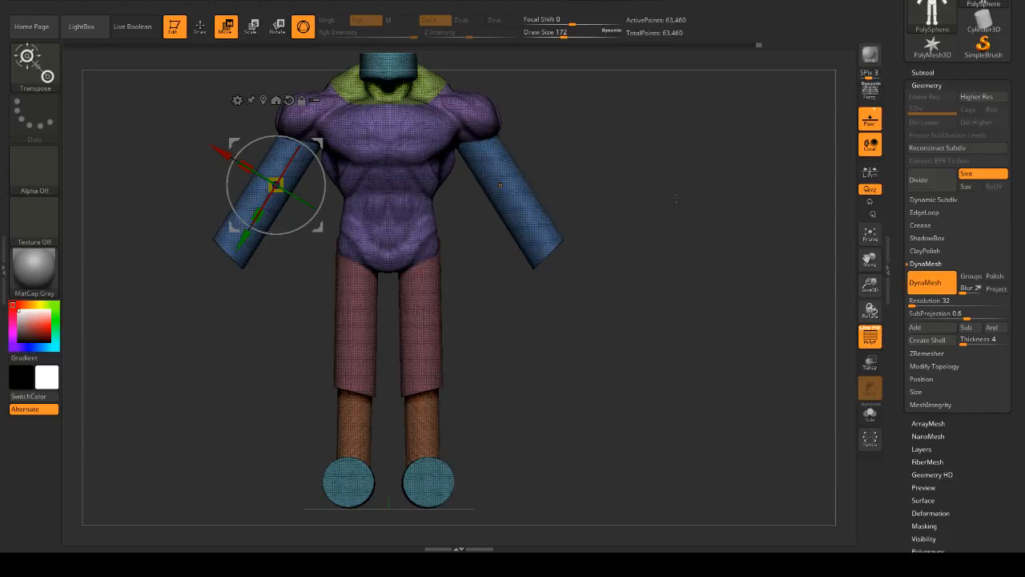
key(ctrl+z)
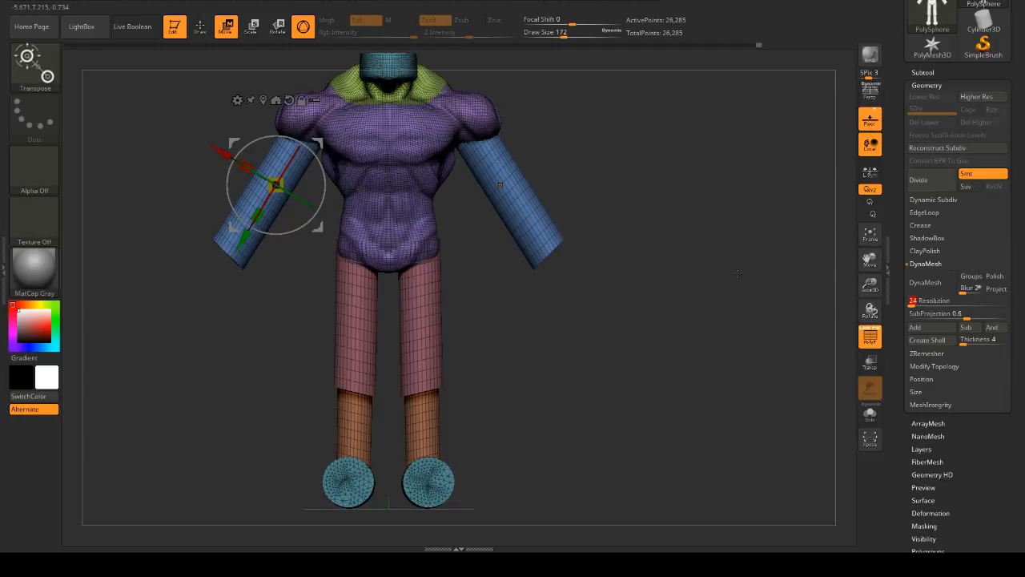
- Remesh the whole figure with DynaMesh at resolution 24 and switch off the polygroup wireframe display
drag(913, 300, 909, 301)
alt+drag(738, 244, 715, 305)
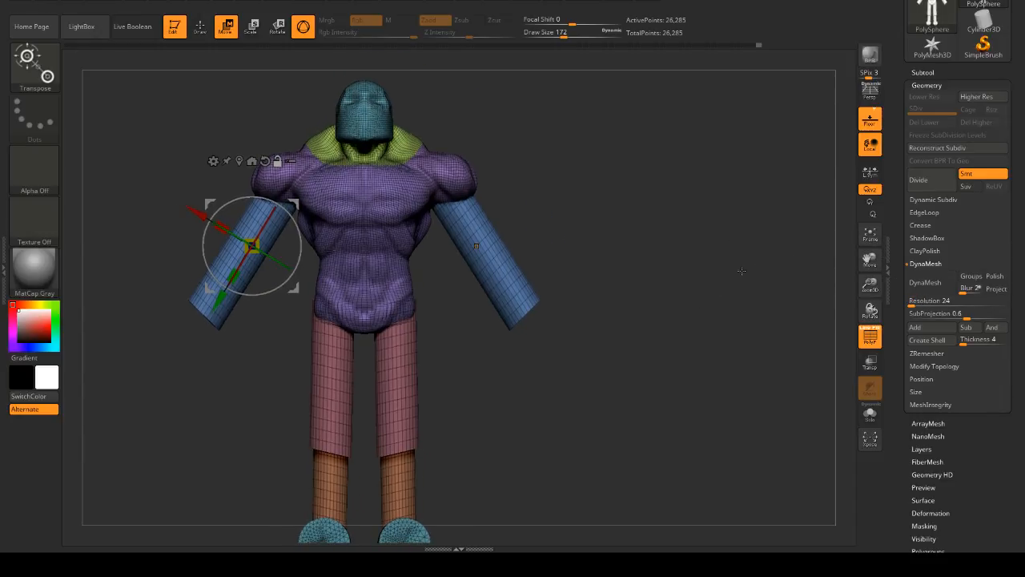
click(925, 283)
drag(801, 265, 675, 250)
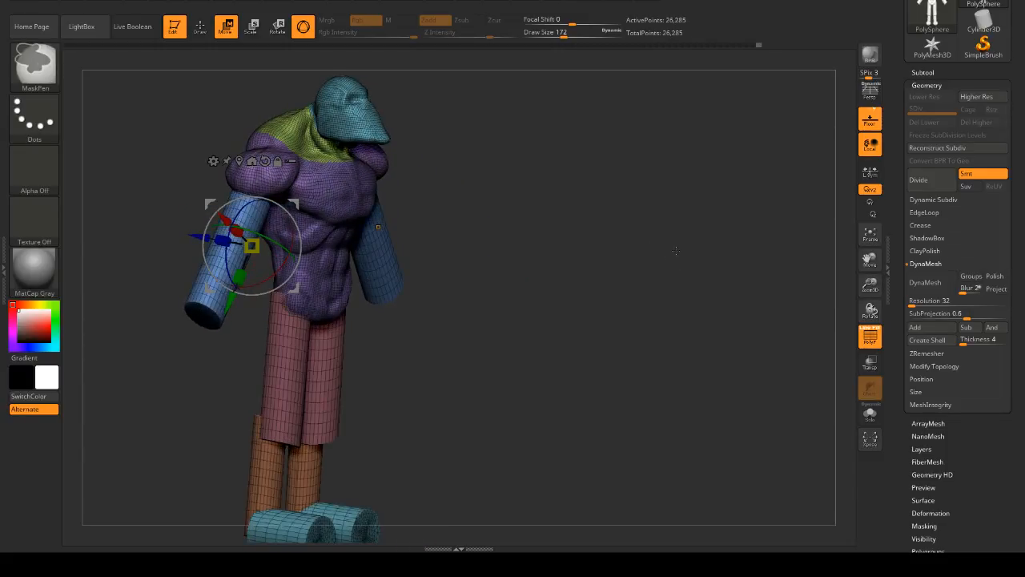
click(871, 341)
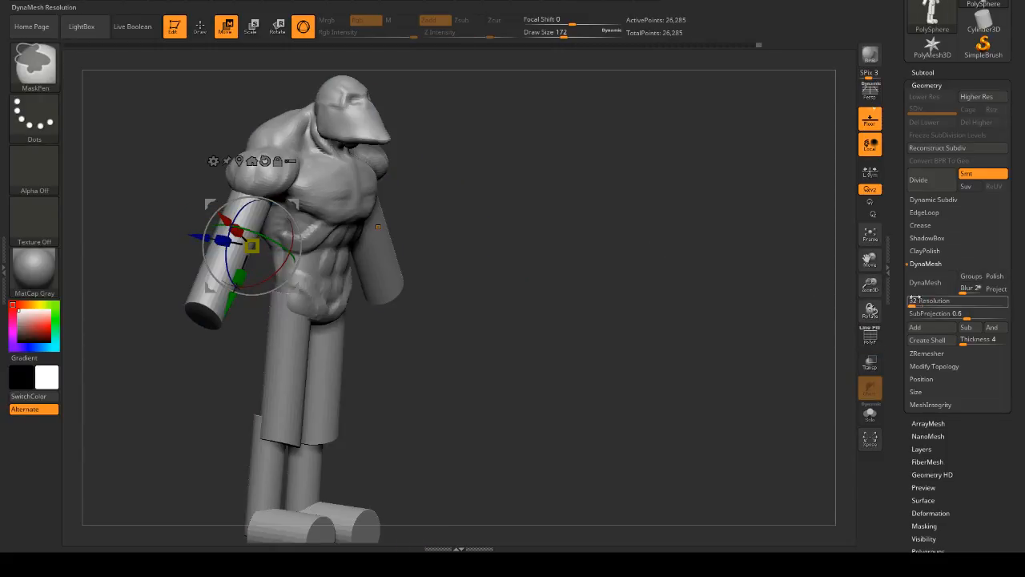
key(ctrl+shift+z)
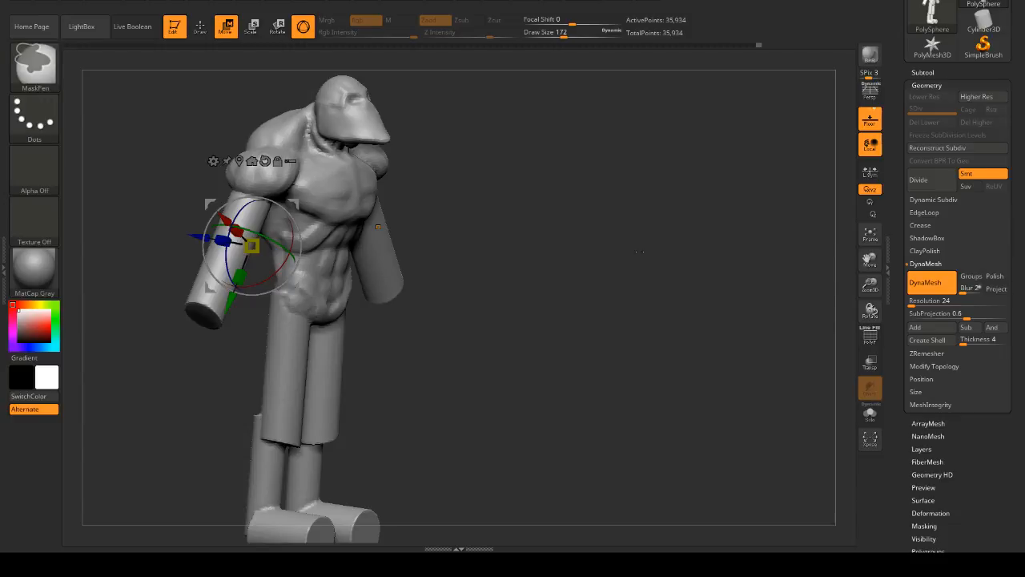
mouse_move(639, 251)
mouse_down()
mouse_move(619, 249)
mouse_move(631, 263)
mouse_move(631, 241)
mouse_move(681, 241)
mouse_move(681, 299)
mouse_move(687, 258)
mouse_up()
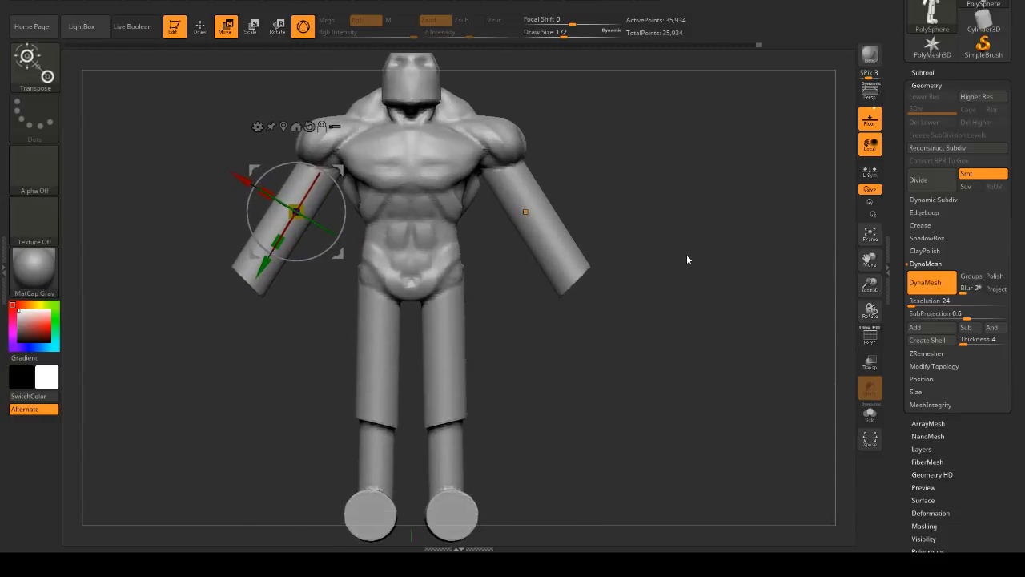
drag(616, 263, 677, 266)
key(space)
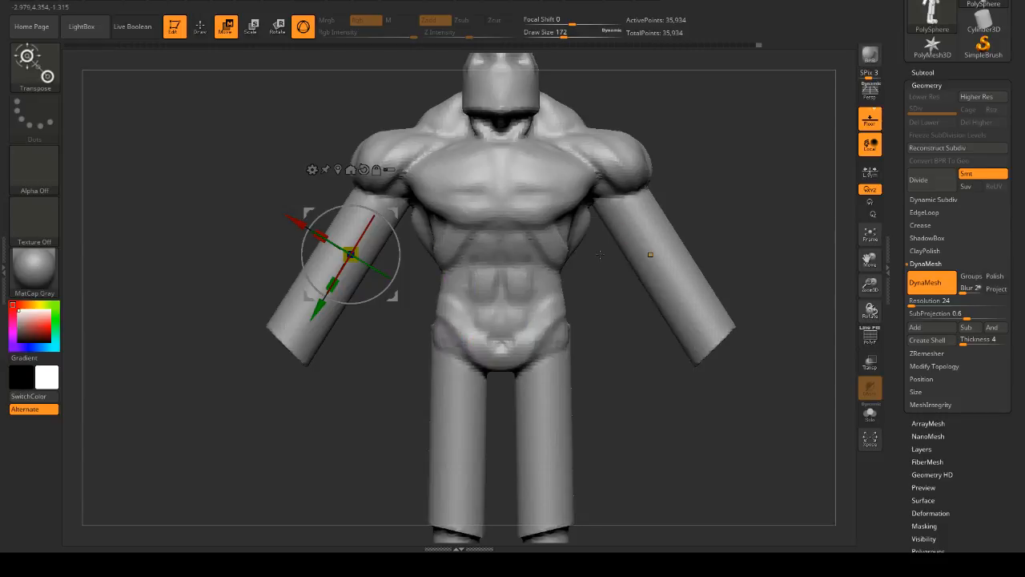
key(b)
key(c)
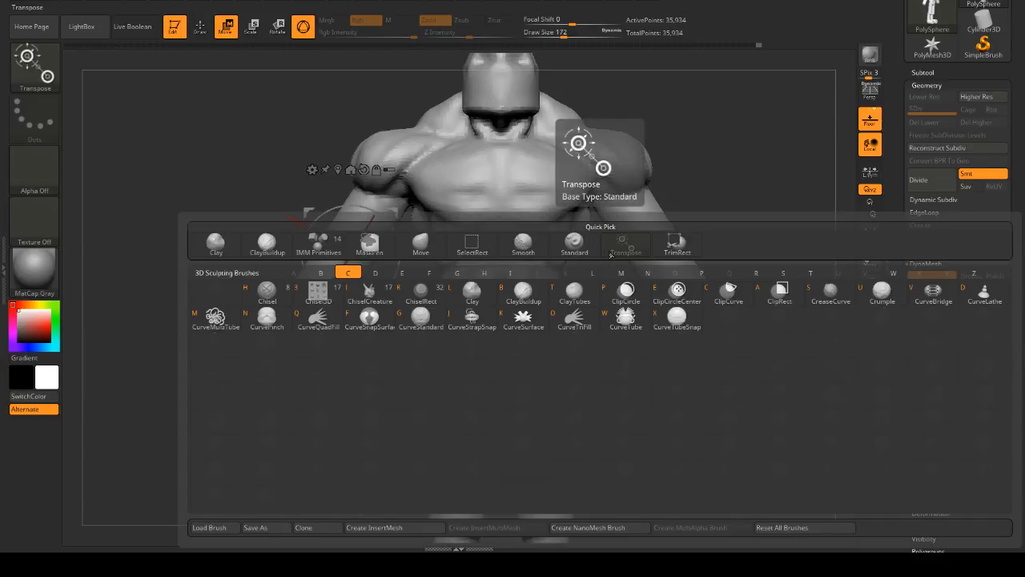
key(b)
key(space)
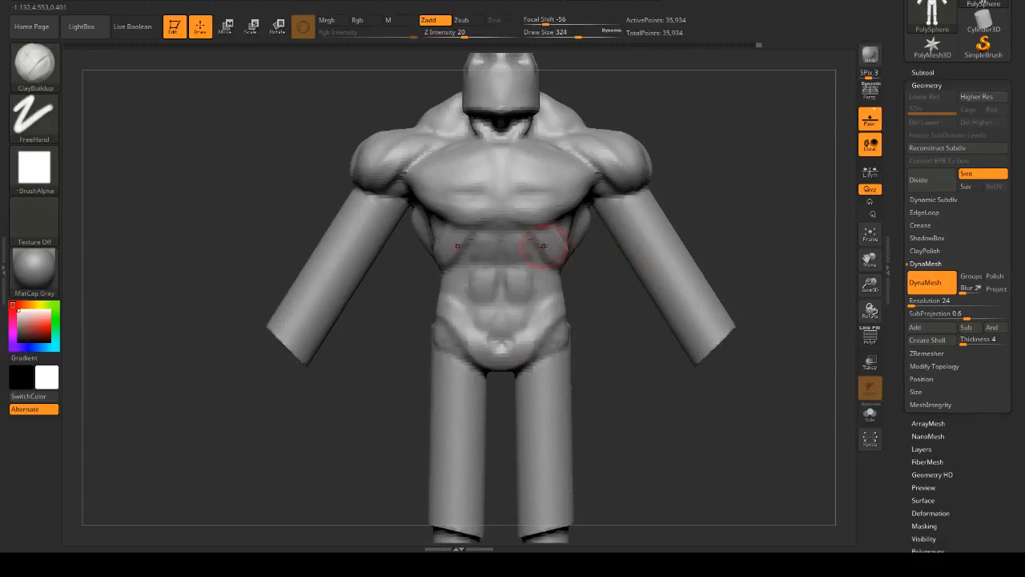
key(b)
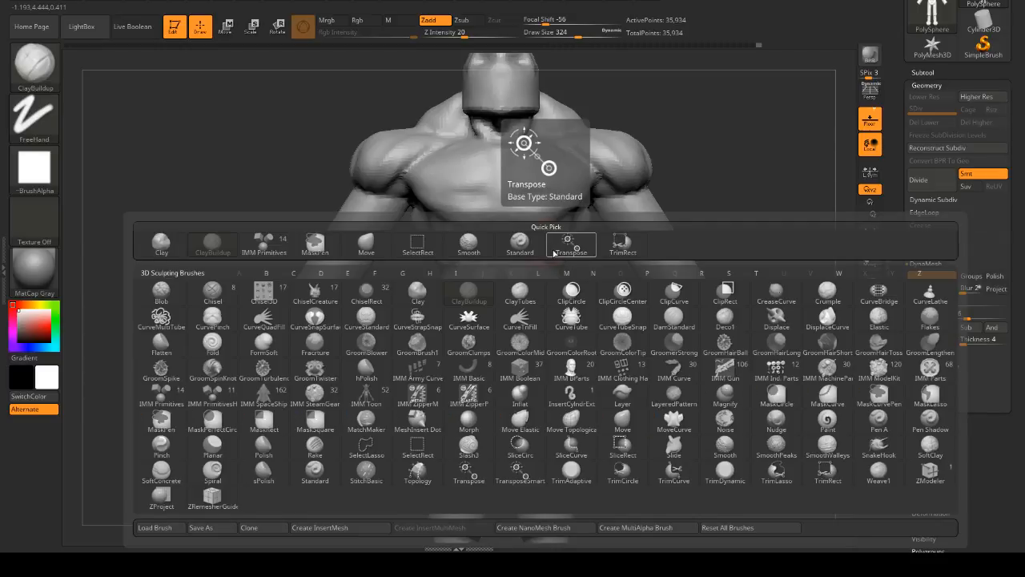
key(b)
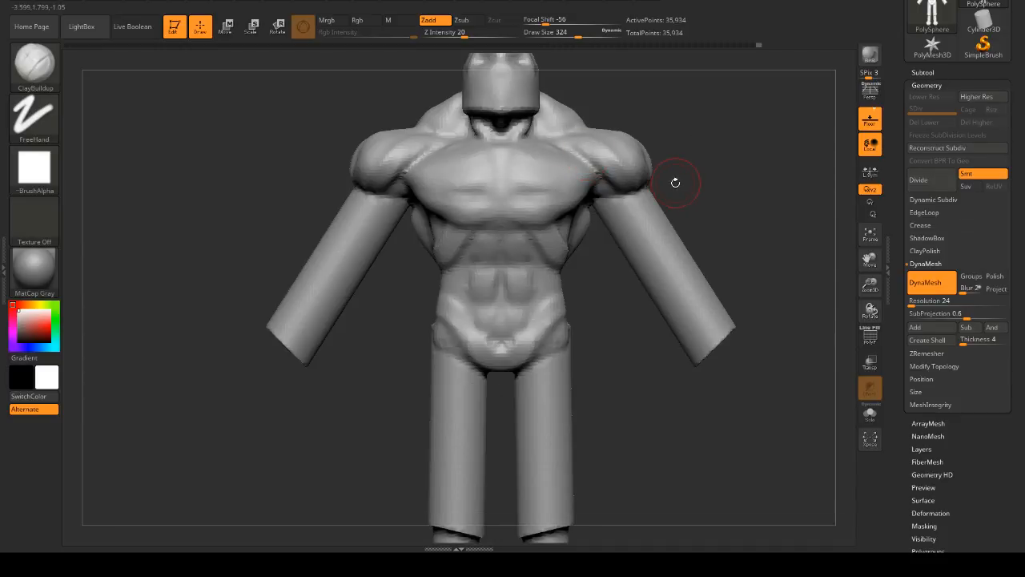
- Reshape the lower edge of the chest muscles with the Move brush at draw size 763
key(b)
key(m)
key(v)
key(space)
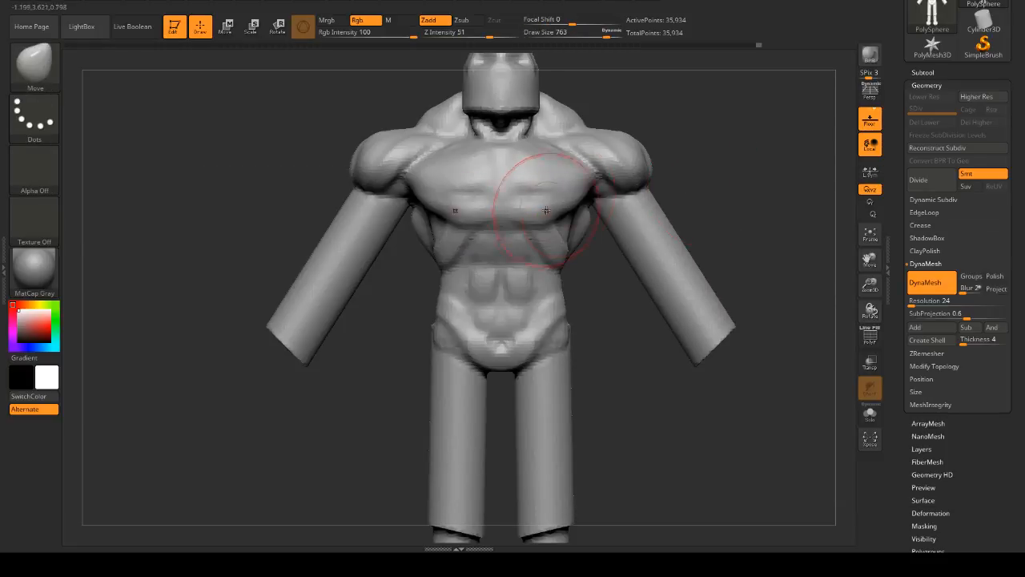
mouse_move(537, 217)
mouse_down()
mouse_move(537, 233)
mouse_move(563, 222)
mouse_move(577, 160)
mouse_move(613, 154)
mouse_up()
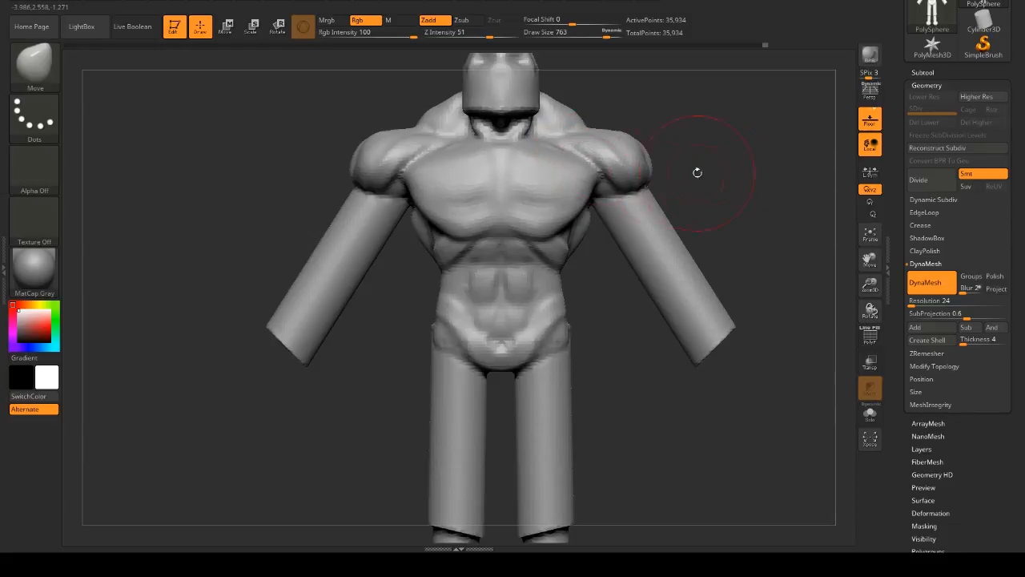
- Isolate and mask the arm cylinders, restore the full figure and invert the mask so only the arms can be sculpted
drag(697, 172, 702, 250)
ctrl+shift+click(681, 271)
ctrl+click(744, 283)
ctrl+shift+click(757, 285)
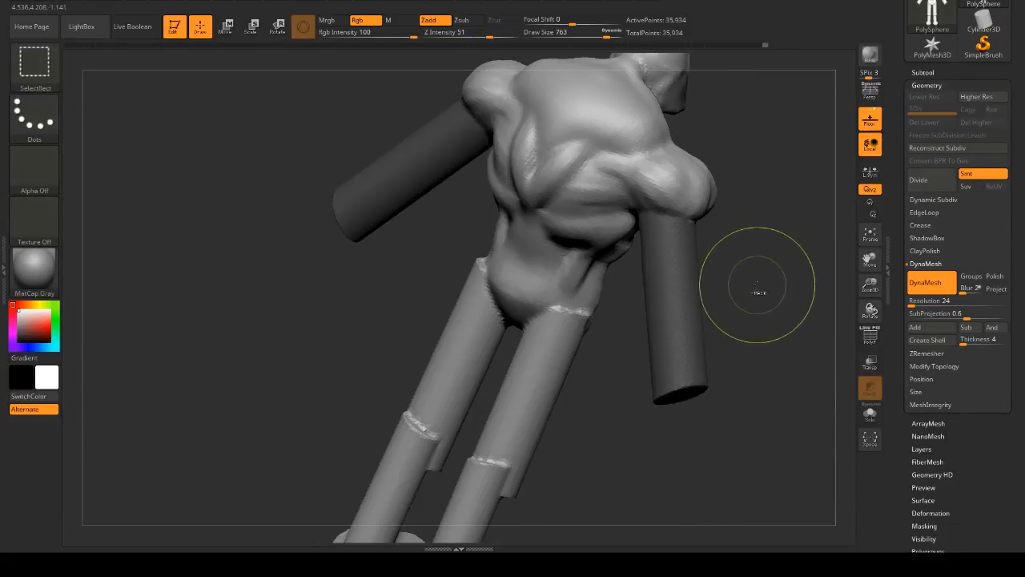
drag(757, 285, 741, 255)
ctrl+click(768, 280)
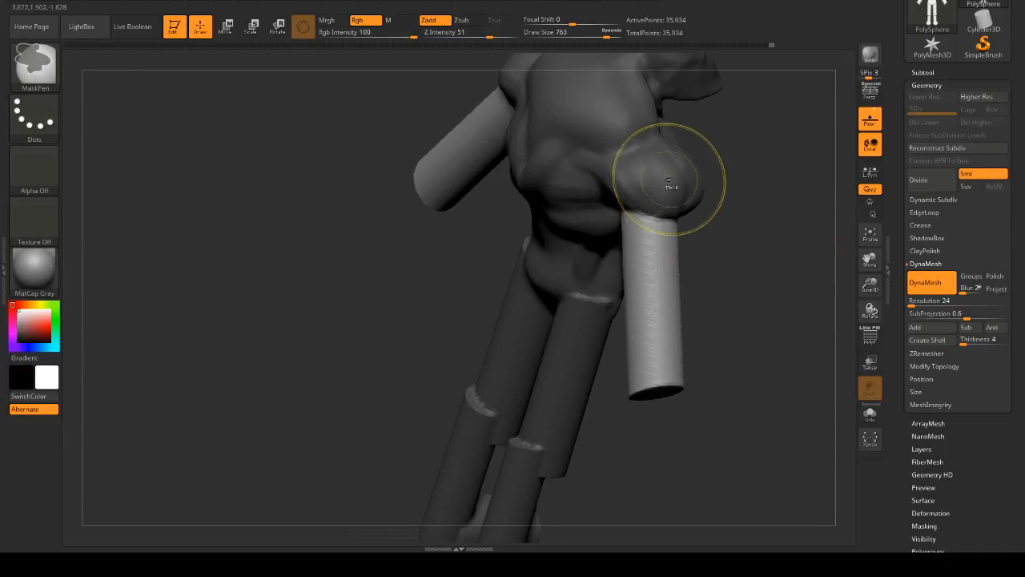
ctrl+click(669, 182)
ctrl+click(671, 185)
mouse_move(747, 211)
mouse_down()
mouse_move(799, 213)
mouse_move(773, 216)
mouse_up()
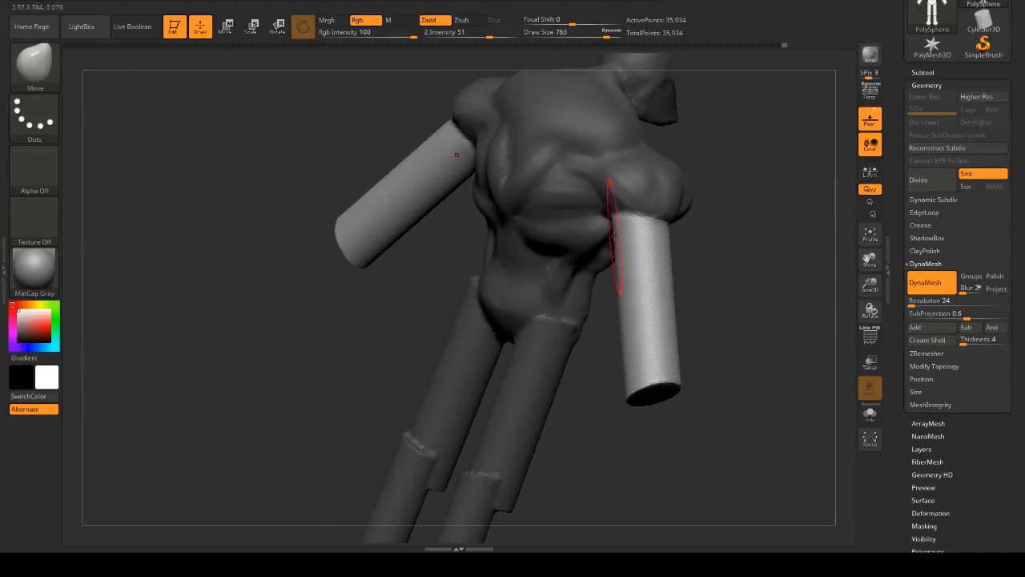
- Shape the upper arms below the shoulders with symmetric Move brush strokes
drag(618, 241, 611, 239)
drag(706, 250, 757, 250)
drag(625, 250, 613, 216)
mouse_move(752, 278)
mouse_down()
mouse_move(440, 302)
mouse_move(474, 303)
mouse_move(449, 276)
mouse_up()
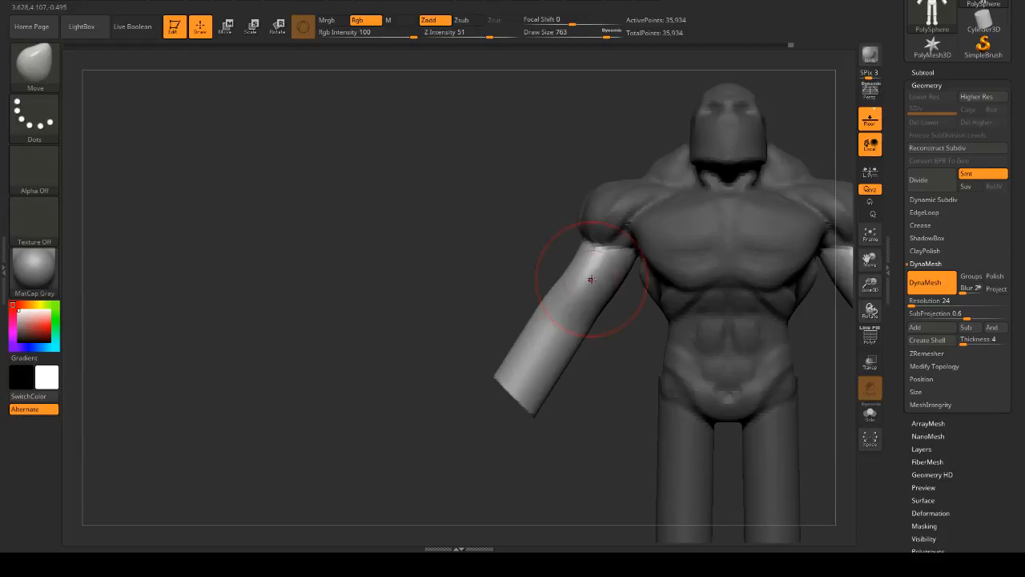
- Narrow the elbow area and taper the forearms toward the wrists with the Move brush at draw size 685
mouse_move(475, 275)
alt+mouse_down()
mouse_move(440, 241)
mouse_move(403, 241)
mouse_move(400, 200)
alt+mouse_up()
key(space)
drag(545, 261, 544, 243)
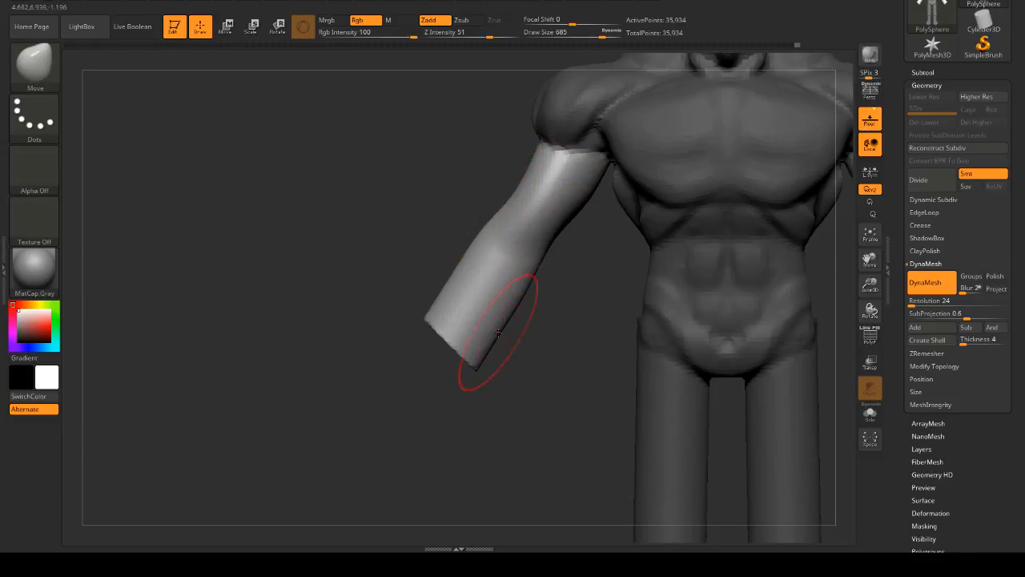
drag(487, 353, 475, 345)
mouse_move(435, 308)
mouse_down()
mouse_move(447, 313)
mouse_move(435, 344)
mouse_up()
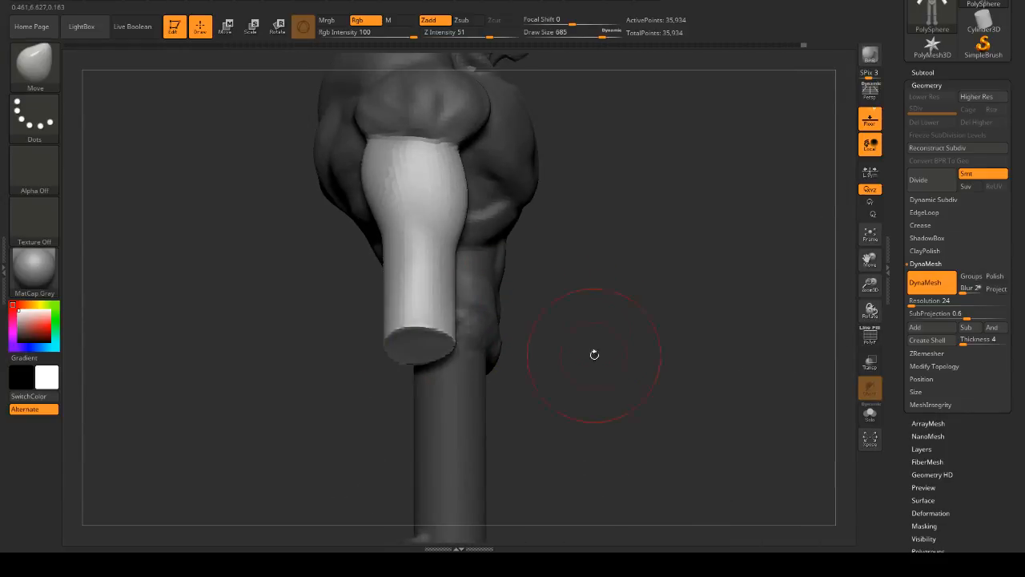
- Pull out a small elbow bump at the back of each arm with the Move brush at draw size 293
mouse_move(619, 255)
mouse_down()
mouse_move(630, 235)
mouse_move(646, 236)
mouse_move(659, 259)
mouse_move(660, 235)
mouse_move(641, 219)
mouse_up()
key(space)
key(space)
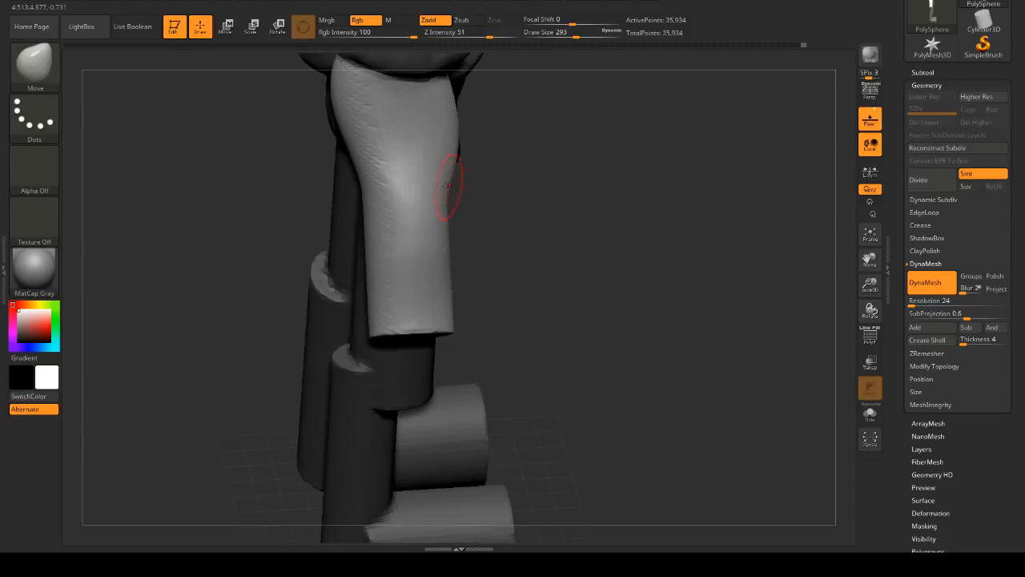
key(e)
click(199, 28)
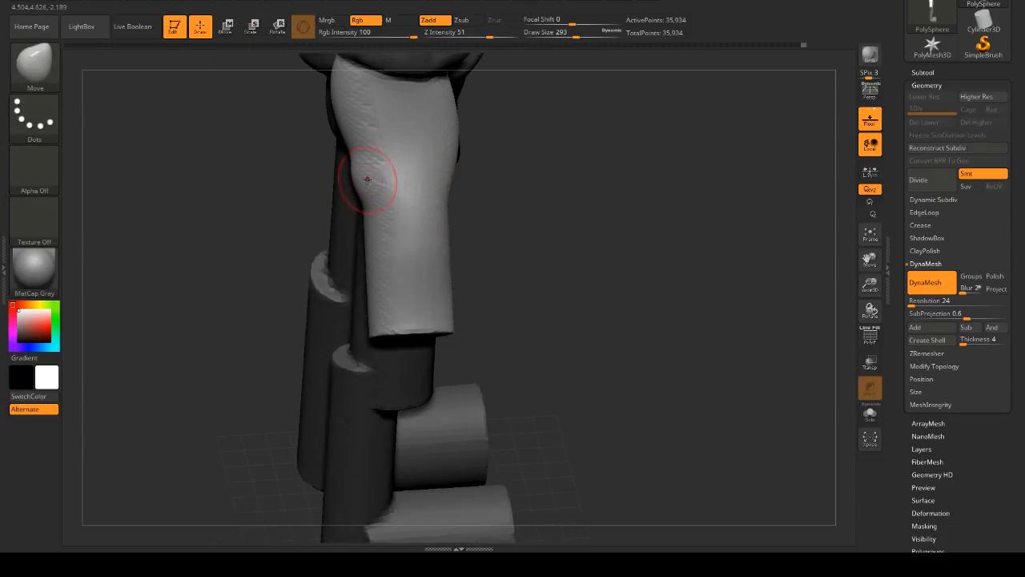
drag(514, 167, 456, 143)
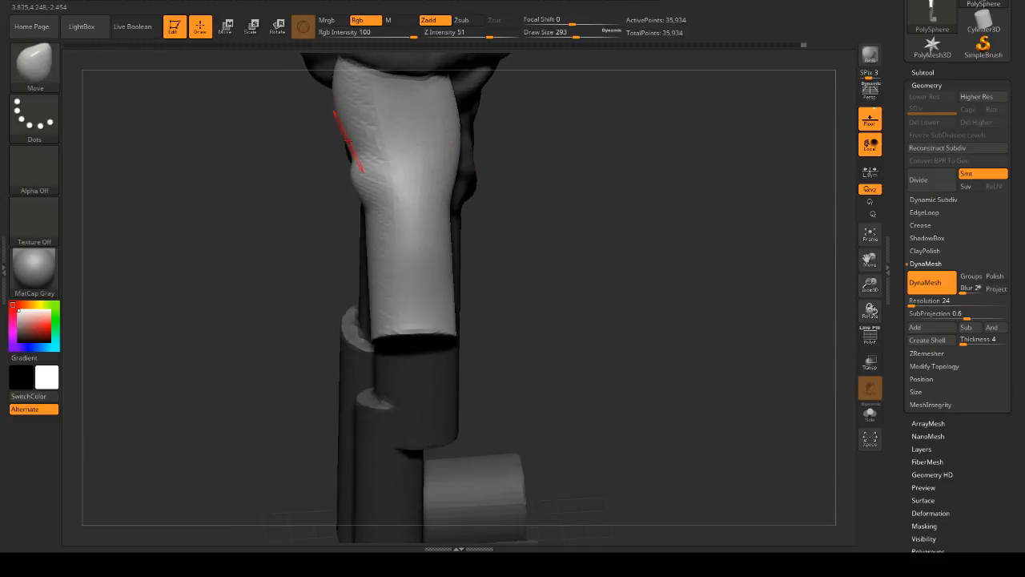
- Refine the upper arm and forearm contours with the Move brush at draw size 386 and smooth the arm surface
key(space)
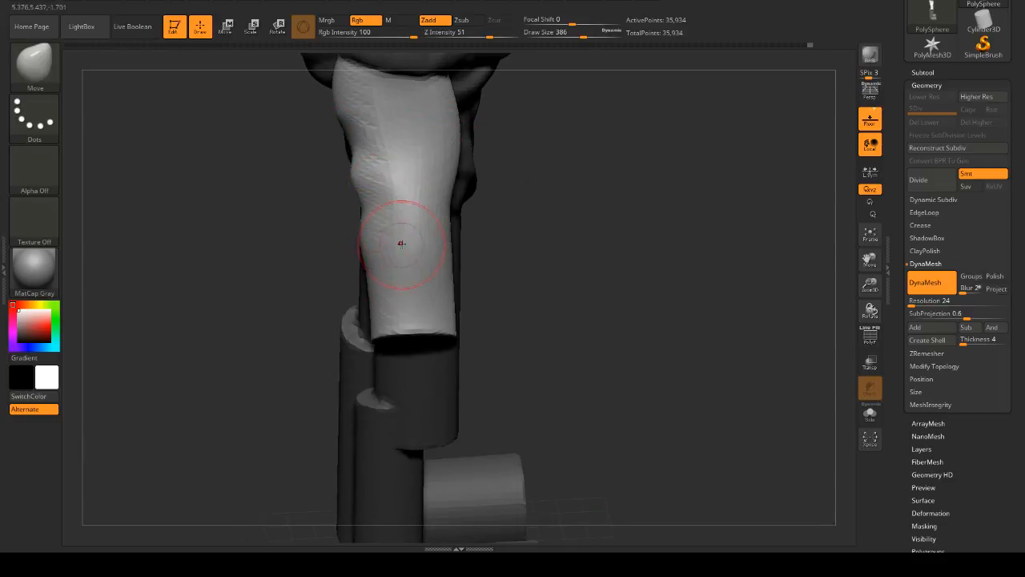
mouse_move(400, 243)
mouse_down()
mouse_move(584, 195)
mouse_move(450, 263)
mouse_move(448, 165)
mouse_move(420, 105)
mouse_move(416, 136)
mouse_up()
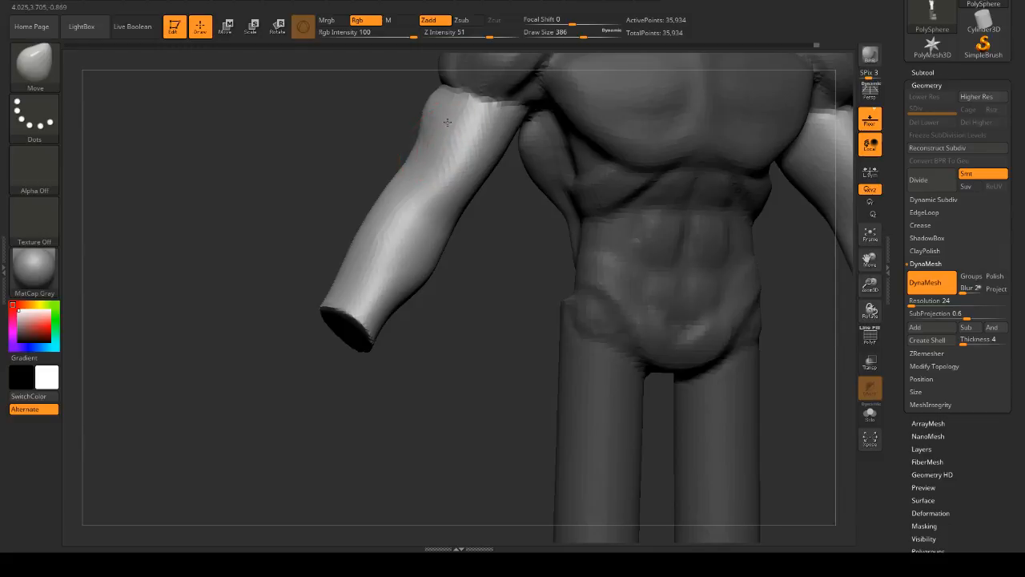
drag(514, 135, 519, 128)
drag(348, 186, 375, 183)
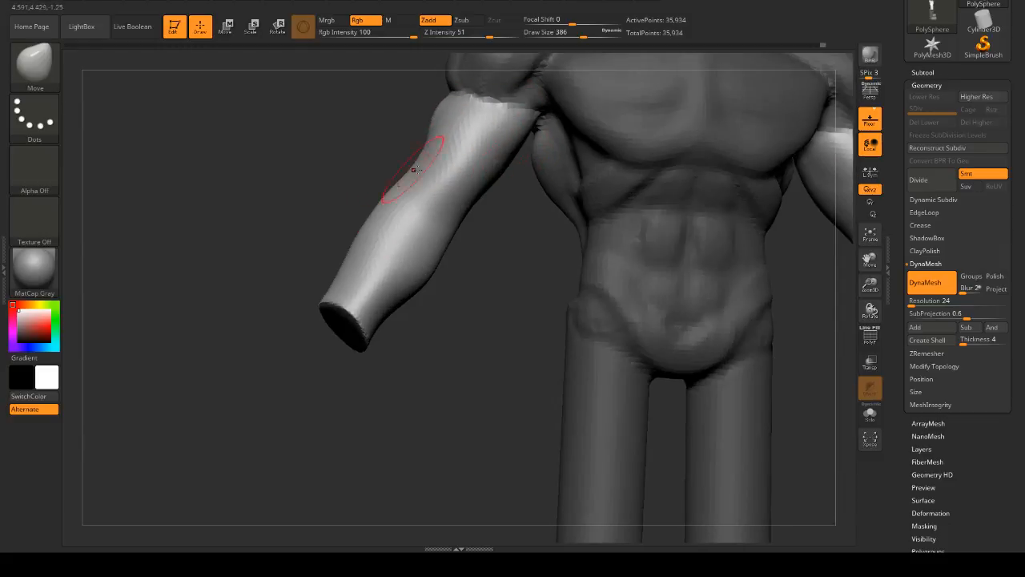
drag(492, 167, 502, 165)
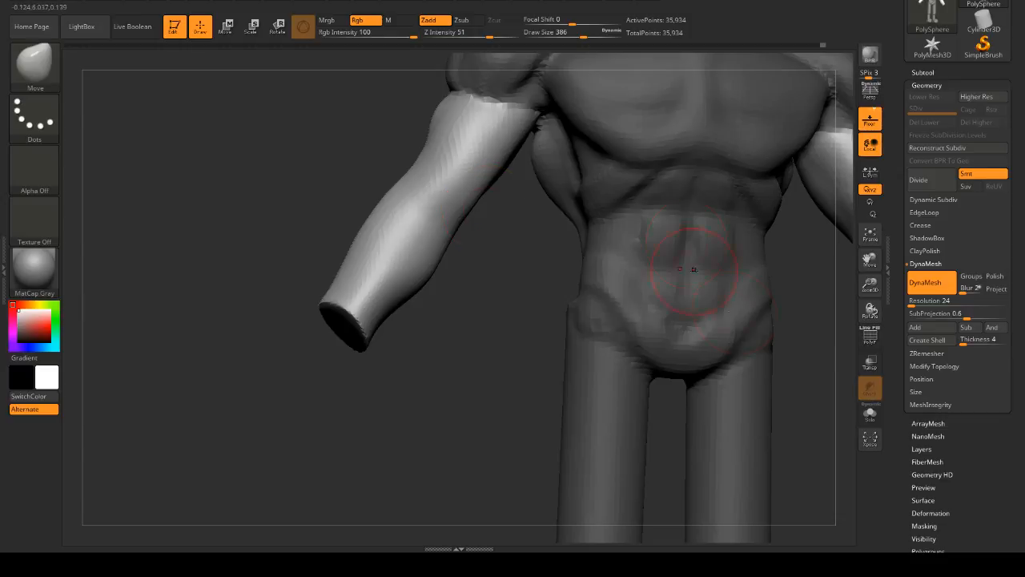
mouse_move(326, 131)
shift+mouse_down()
mouse_move(245, 169)
mouse_move(245, 160)
mouse_move(273, 204)
mouse_move(627, 235)
mouse_move(434, 218)
shift+mouse_up()
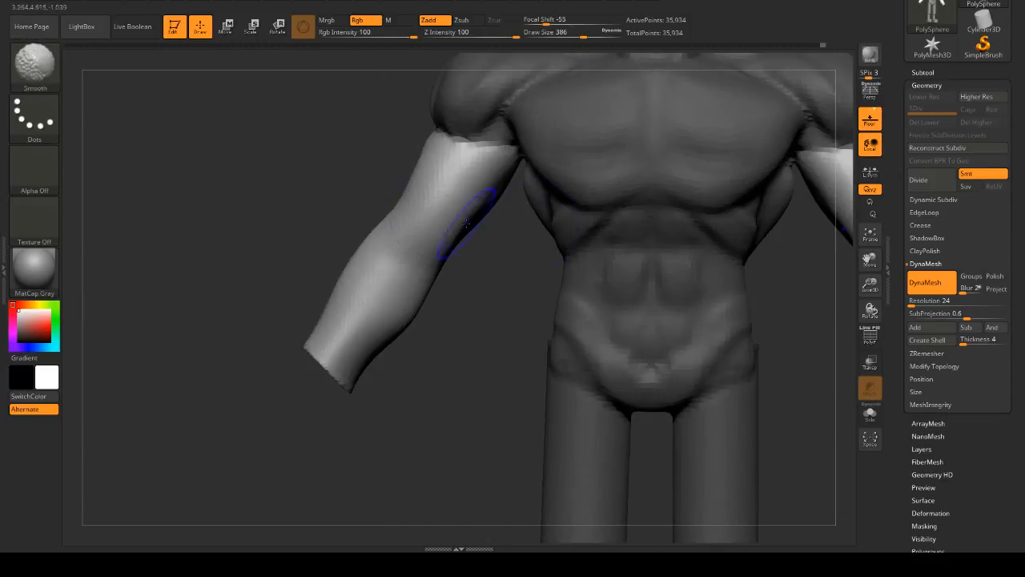
mouse_move(343, 213)
mouse_down()
mouse_move(321, 205)
mouse_move(343, 213)
mouse_up()
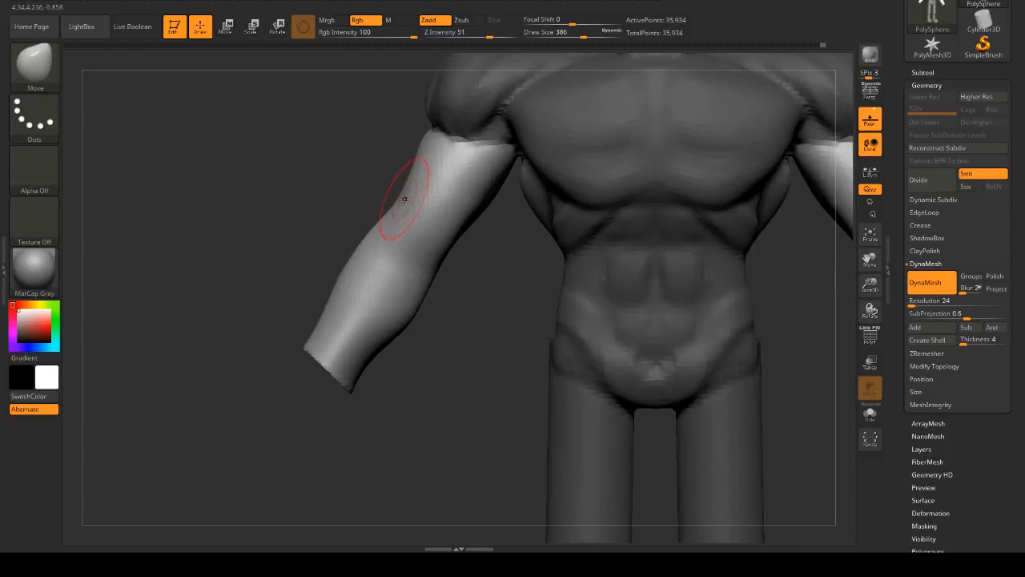
- Carve a crease across the inner elbow with the DamStandard brush at draw size 145, separating upper arm from forearm
key(b)
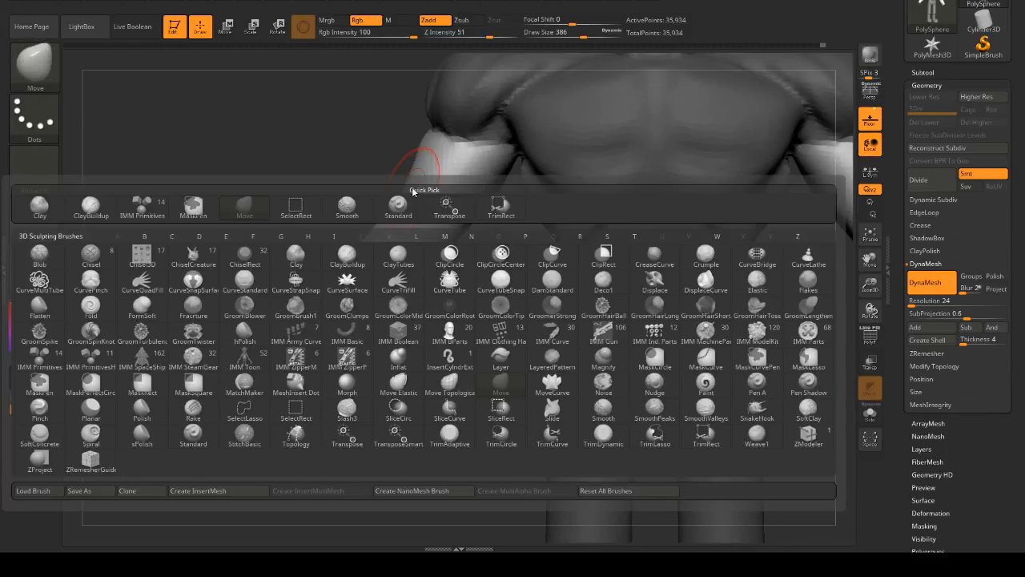
key(d)
key(s)
key(space)
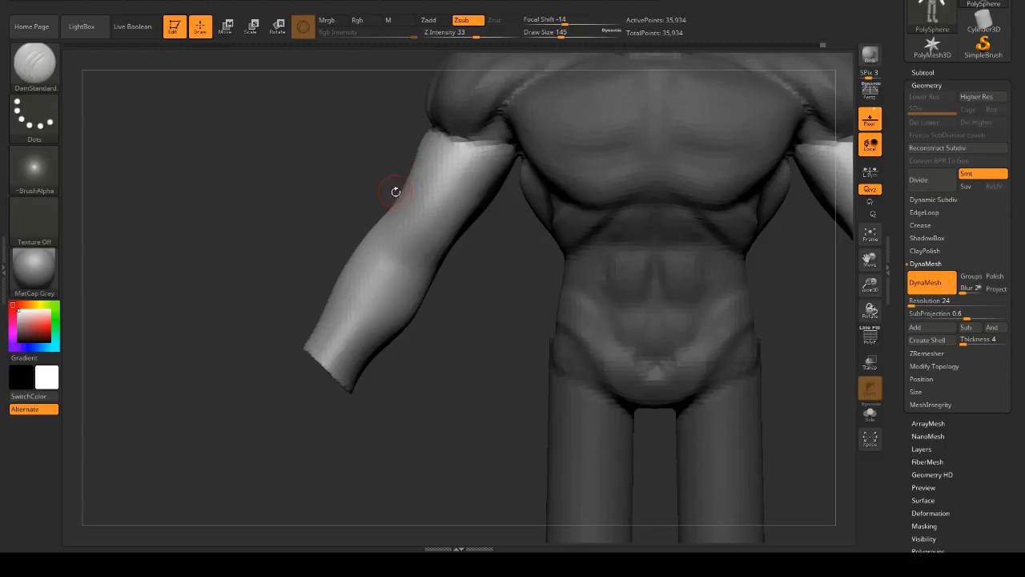
mouse_move(392, 209)
mouse_down()
mouse_move(398, 243)
mouse_move(414, 254)
mouse_move(401, 253)
mouse_move(620, 233)
mouse_move(495, 229)
mouse_up()
mouse_move(404, 230)
shift+mouse_down()
mouse_move(442, 256)
mouse_move(468, 234)
mouse_move(496, 251)
mouse_move(474, 229)
shift+mouse_up()
drag(399, 248, 462, 247)
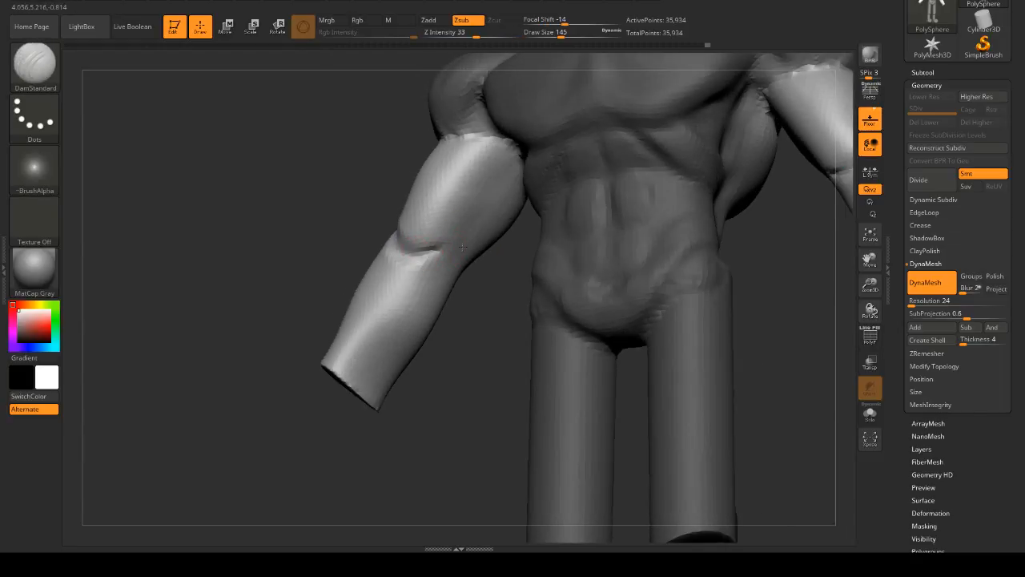
- Examine the sculpted arms and the whole figure's proportions from the front, back and side
mouse_move(494, 287)
mouse_down()
mouse_move(435, 238)
mouse_move(313, 247)
mouse_move(634, 284)
mouse_move(611, 255)
mouse_move(472, 248)
mouse_up()
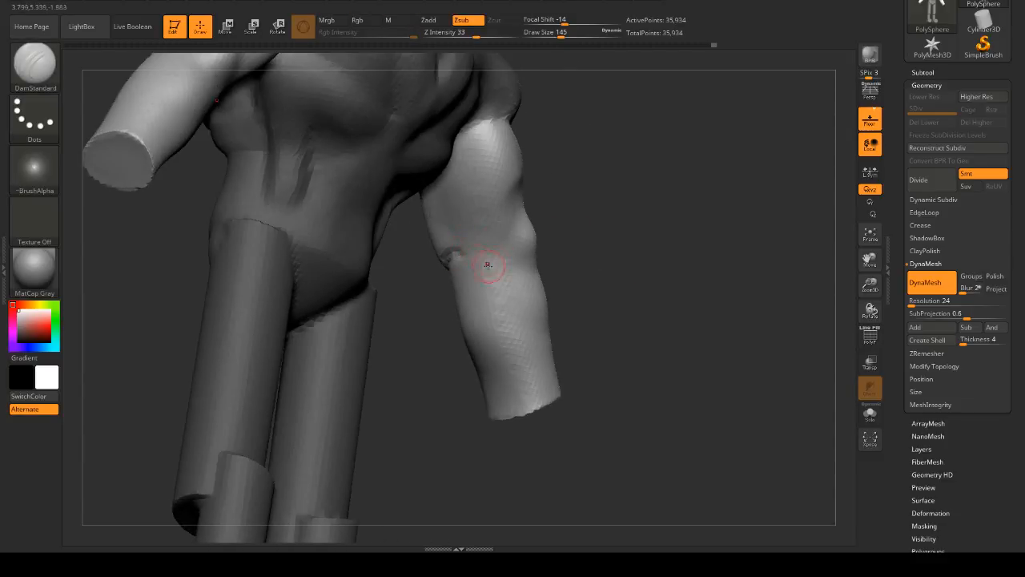
mouse_move(548, 256)
mouse_down()
mouse_move(682, 259)
mouse_move(536, 265)
mouse_move(545, 233)
mouse_up()
mouse_move(687, 300)
alt+mouse_down()
mouse_move(678, 314)
mouse_move(602, 306)
alt+mouse_up()
alt+drag(745, 302, 749, 271)
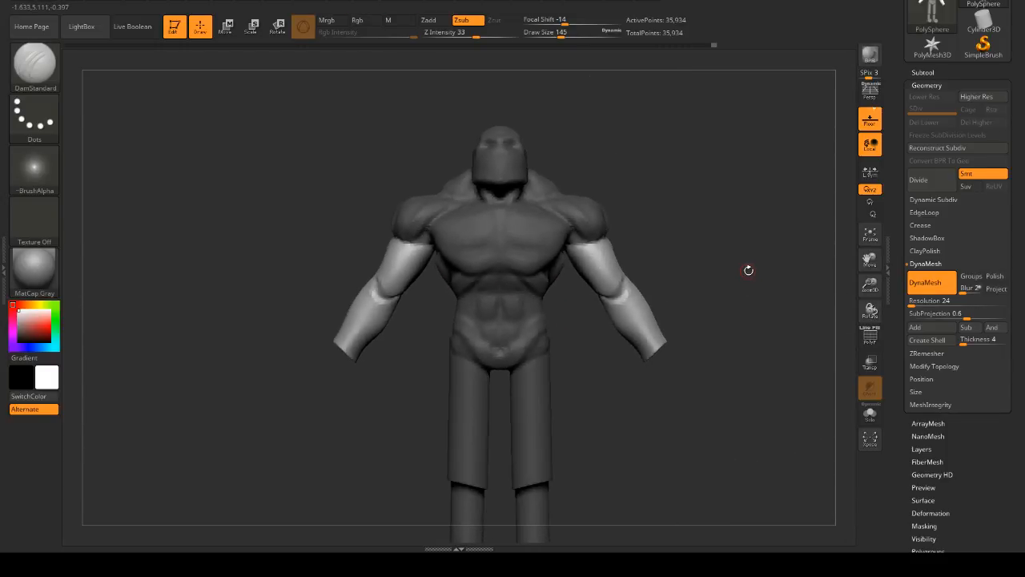
mouse_move(693, 256)
alt+mouse_down()
mouse_move(668, 206)
mouse_move(687, 213)
mouse_move(715, 267)
mouse_move(699, 263)
alt+mouse_up()
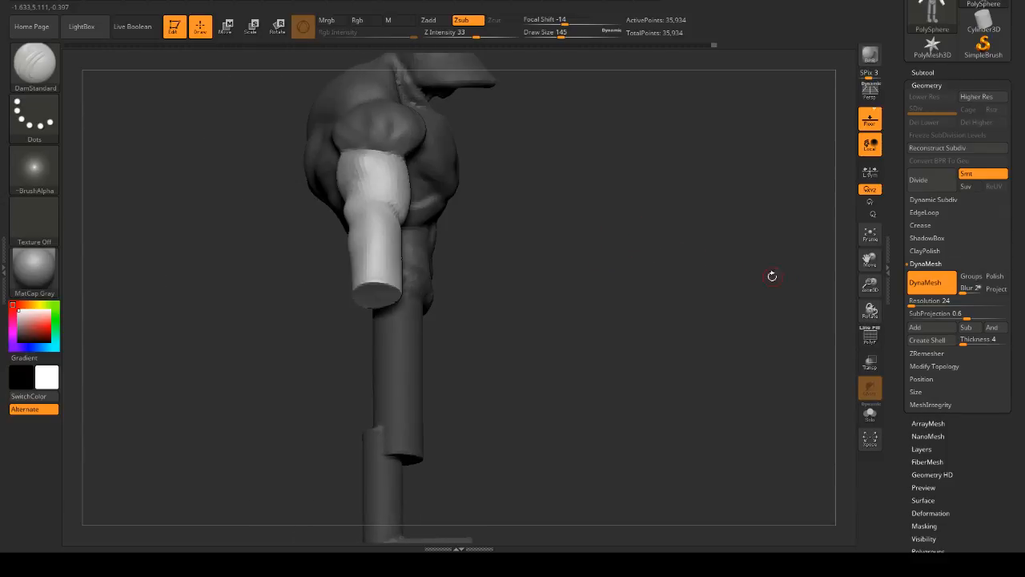
shift+drag(772, 276, 641, 247)
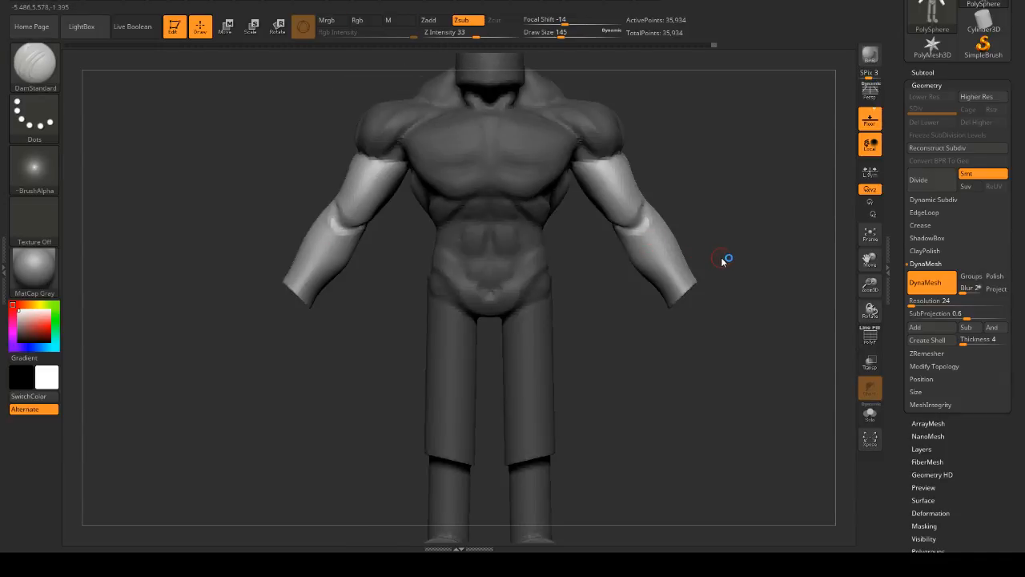
alt+drag(725, 258, 700, 216)
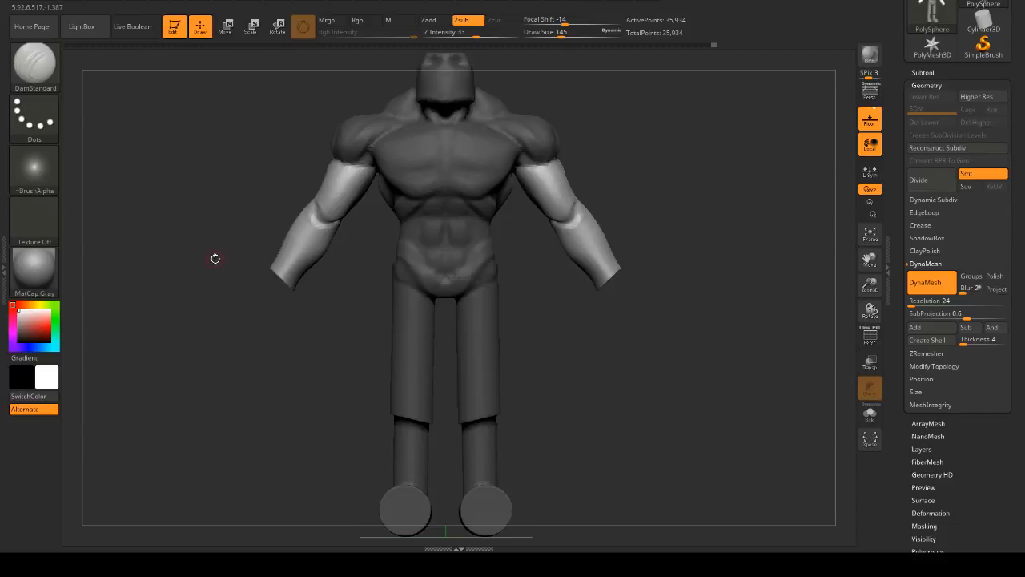
alt+drag(227, 253, 221, 240)
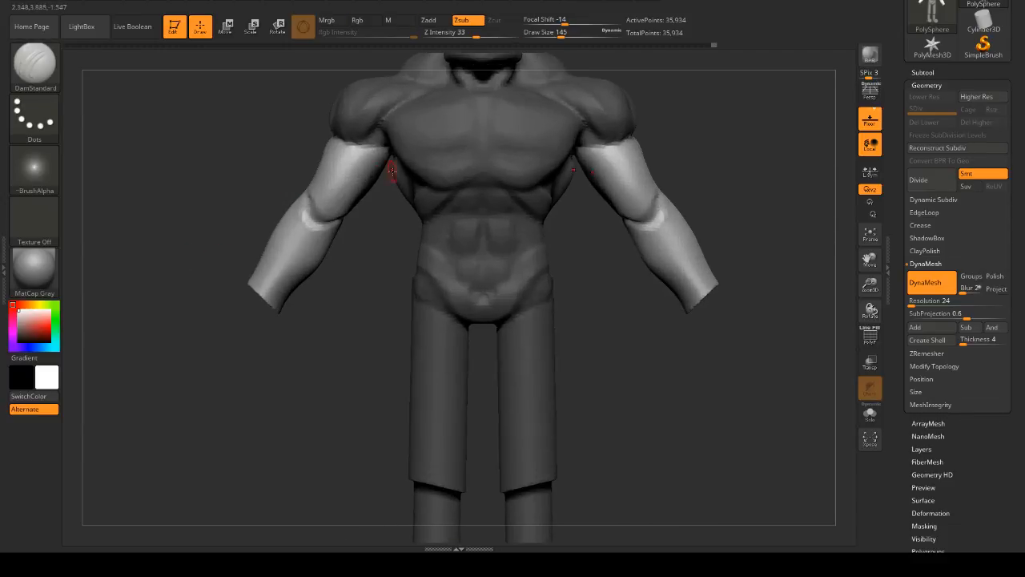
mouse_move(583, 287)
mouse_down()
mouse_move(611, 256)
mouse_move(584, 285)
mouse_up()
- Insert a cube at the end of each forearm as a hand block, using the IMM Primitives brush
key(b)
key(i)
key(p)
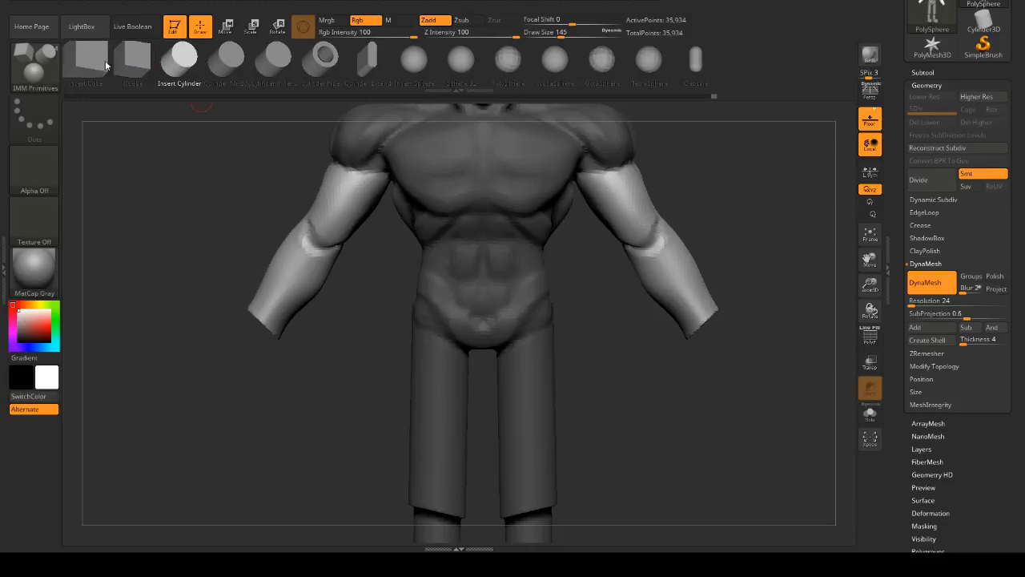
drag(325, 334, 422, 313)
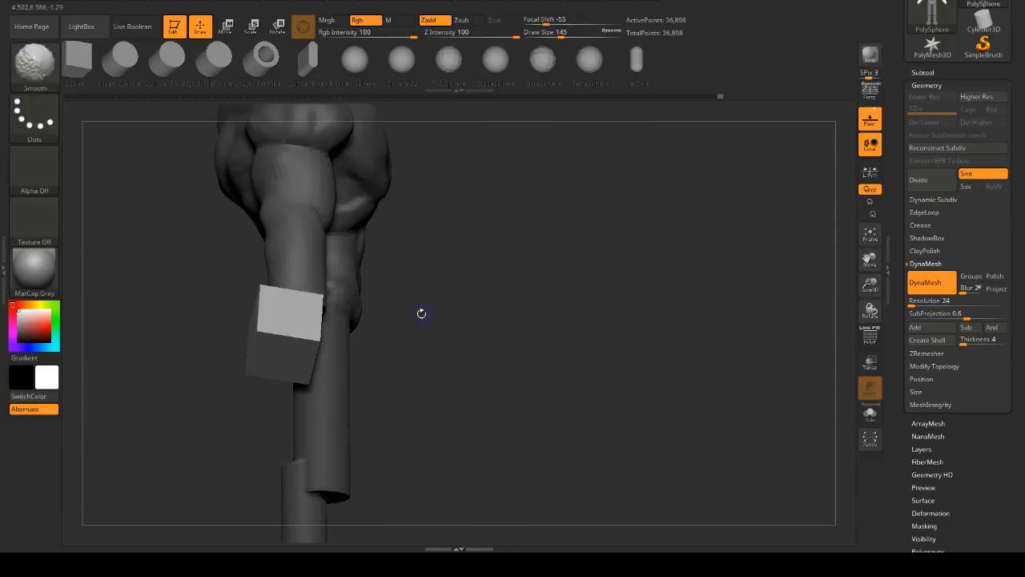
key(ctrl+z)
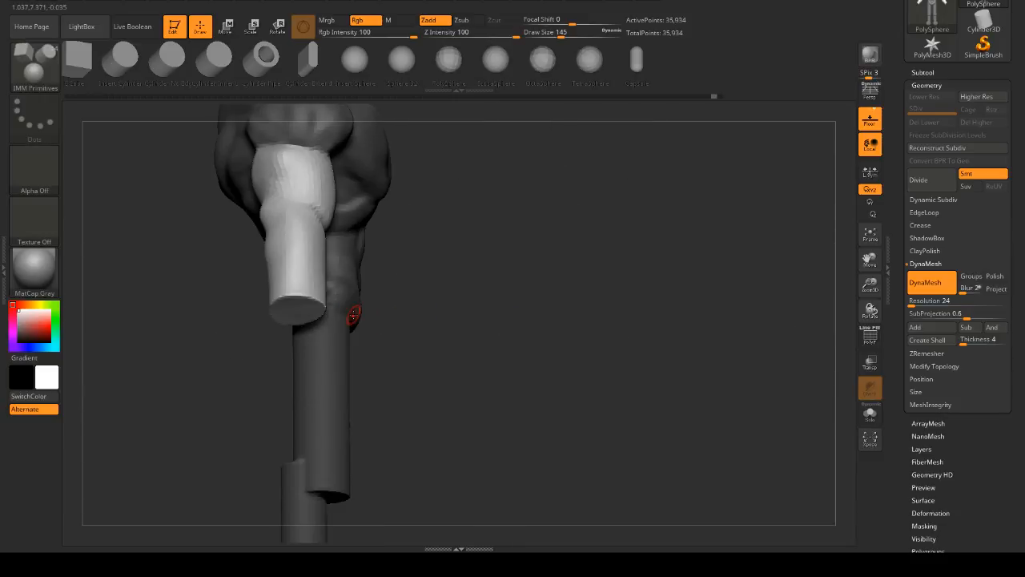
drag(296, 311, 297, 340)
click(296, 340)
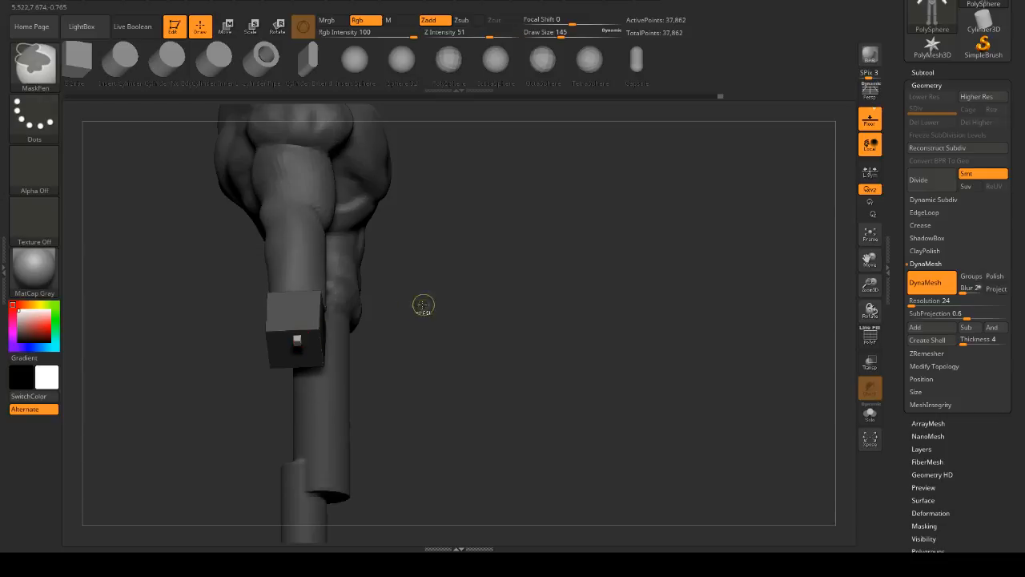
key(ctrl+z)
drag(466, 307, 376, 304)
- Turn on local symmetry and flatten the hand cubes into thinner blocks with the Move gizmo centred on them
click(227, 29)
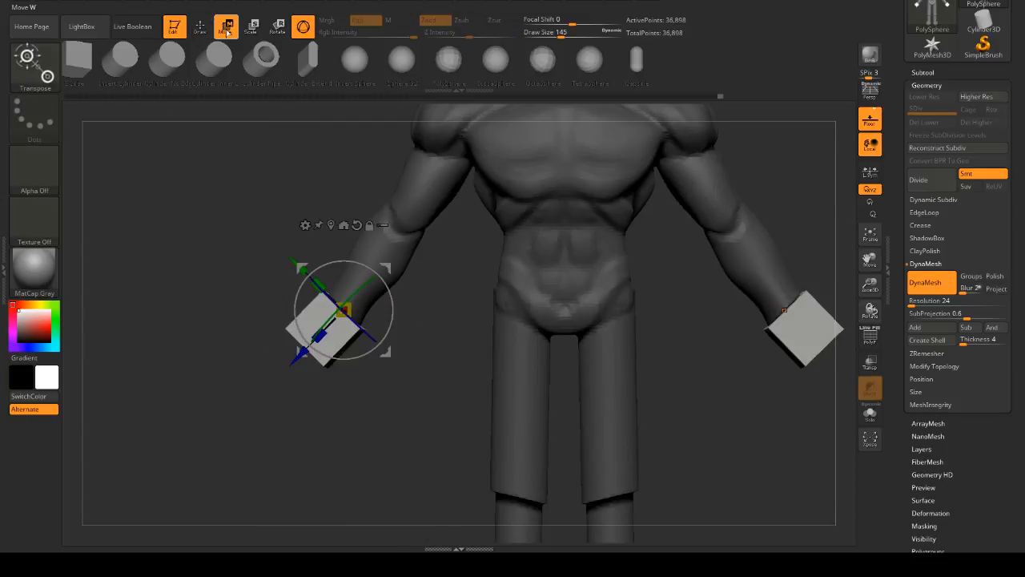
drag(319, 285, 323, 290)
key(ctrl+z)
mouse_move(422, 304)
mouse_down()
mouse_move(459, 306)
mouse_move(404, 307)
mouse_up()
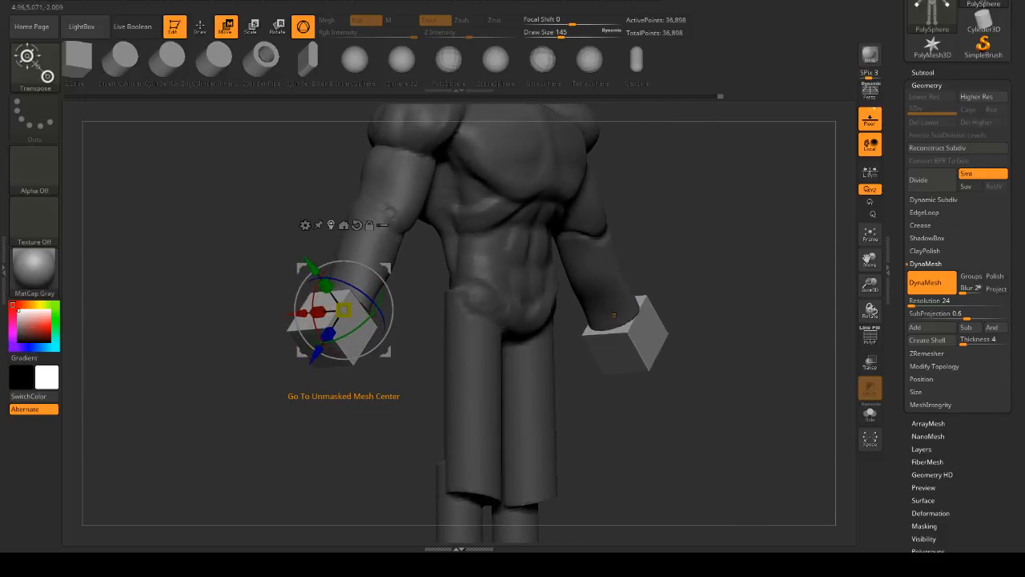
drag(313, 304, 322, 316)
key(ctrl+z)
click(871, 174)
drag(373, 412, 427, 303)
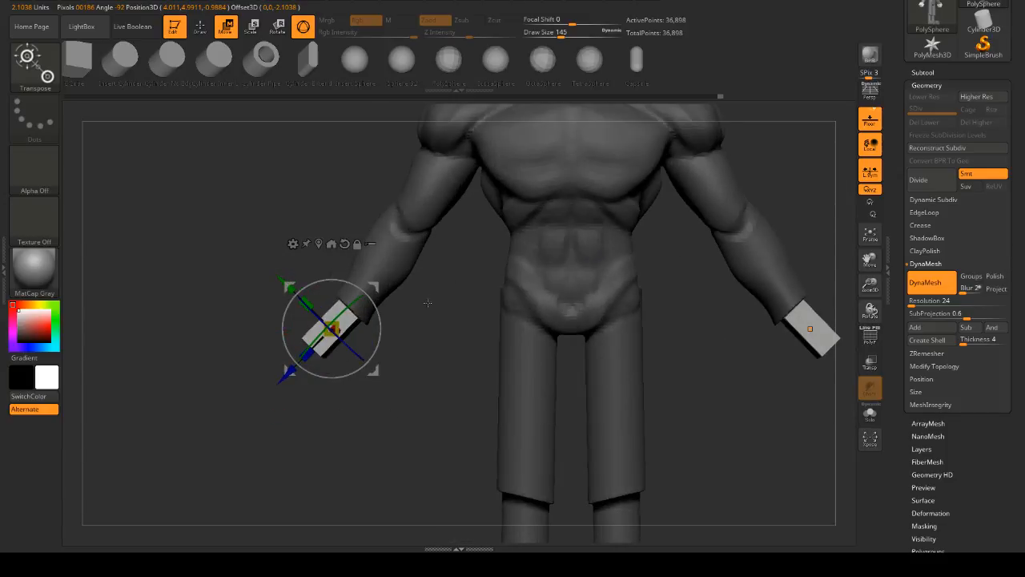
- Thicken the hand blocks slightly and rotate them so they point more steeply downward from the wrists
drag(408, 340, 525, 336)
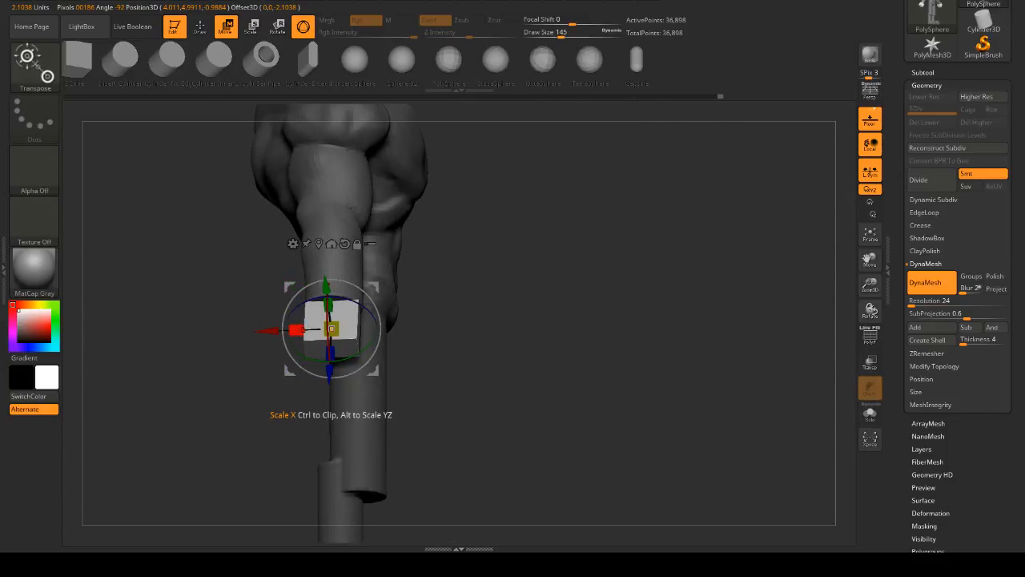
drag(296, 330, 124, 345)
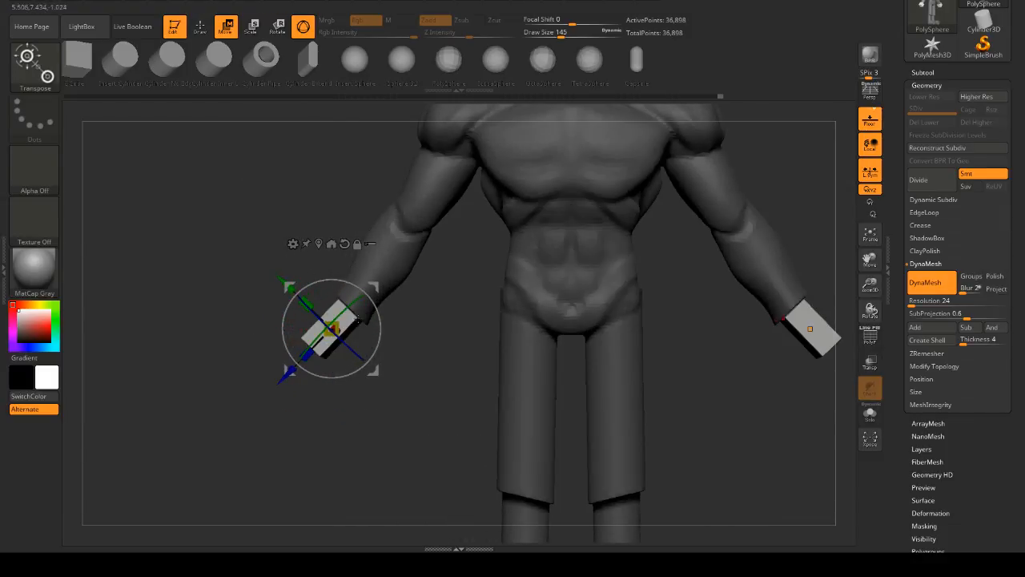
drag(308, 304, 289, 282)
key(ctrl+z)
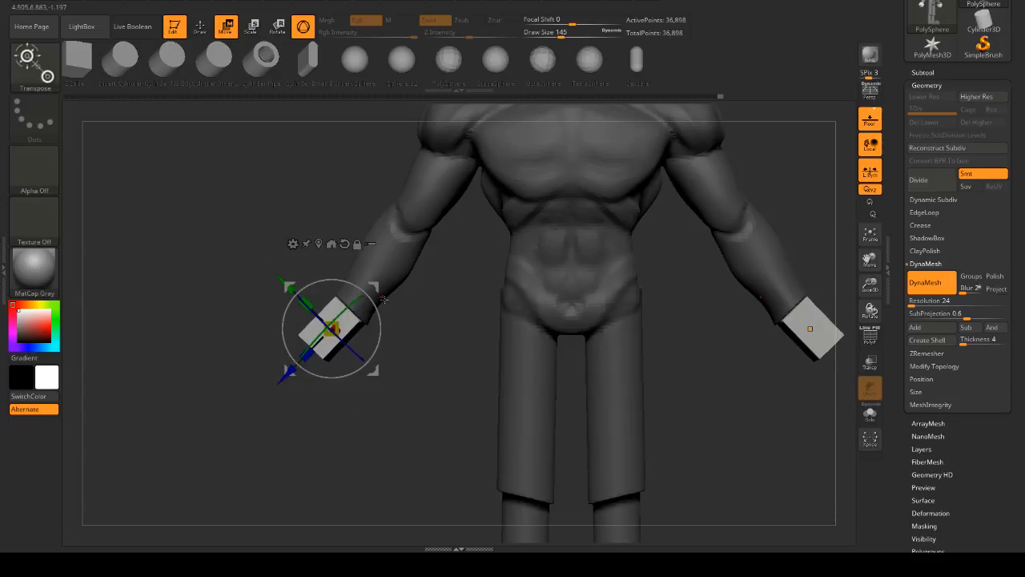
drag(377, 310, 367, 294)
drag(371, 279, 380, 278)
- Adjust the front-to-back width of the hand blocks by scaling them along the X axis
drag(445, 302, 594, 305)
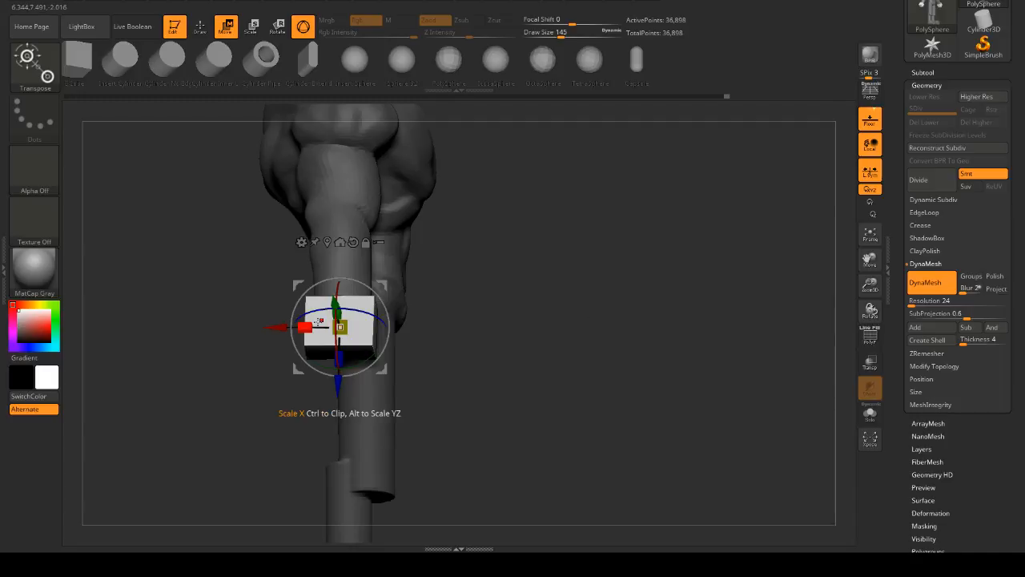
drag(473, 296, 481, 316)
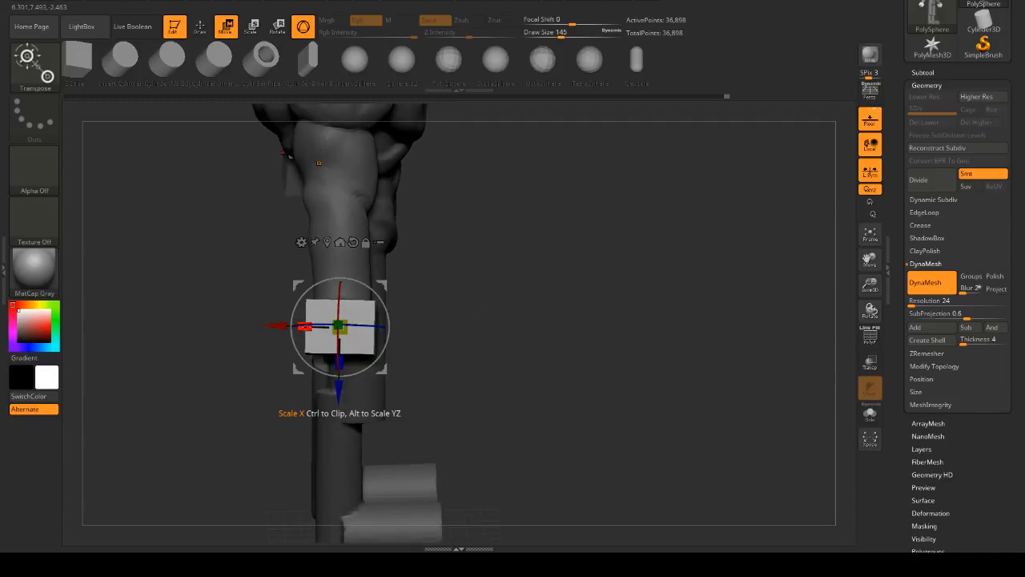
drag(305, 326, 314, 327)
- Examine the hand blocks against the body's overall proportions from the front and at an angle
drag(391, 312, 596, 322)
drag(552, 313, 719, 268)
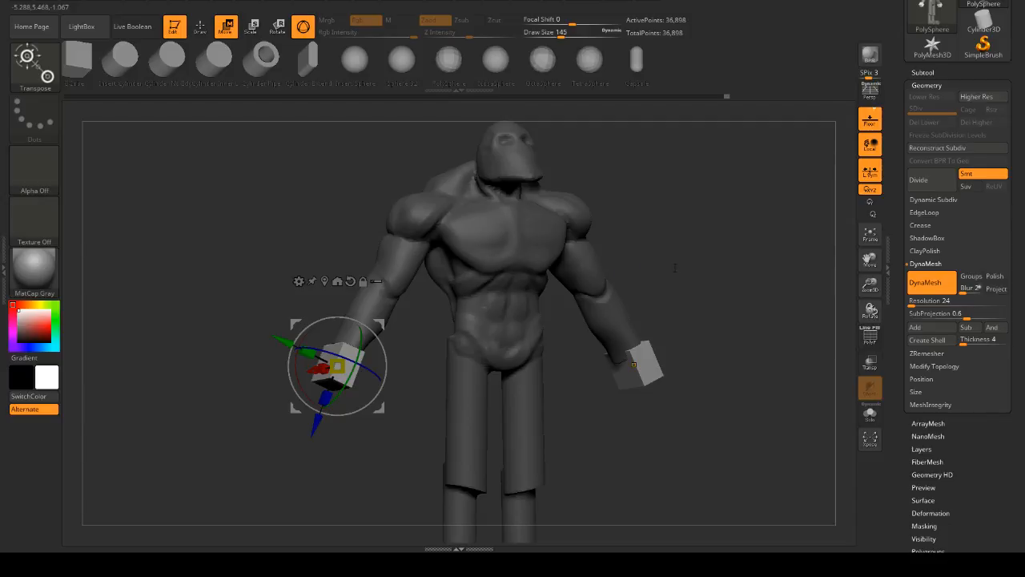
drag(675, 269, 697, 217)
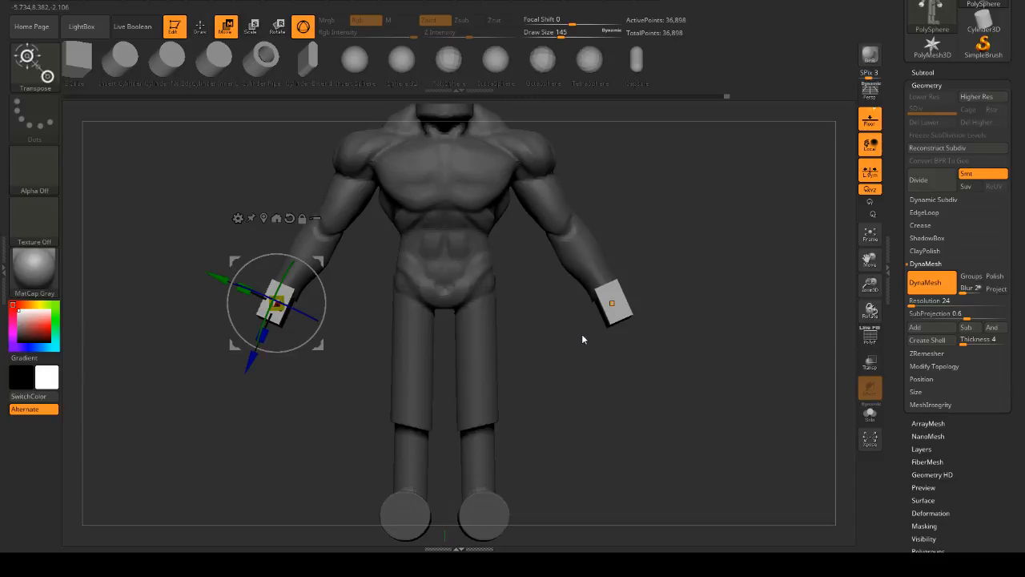
drag(542, 304, 404, 292)
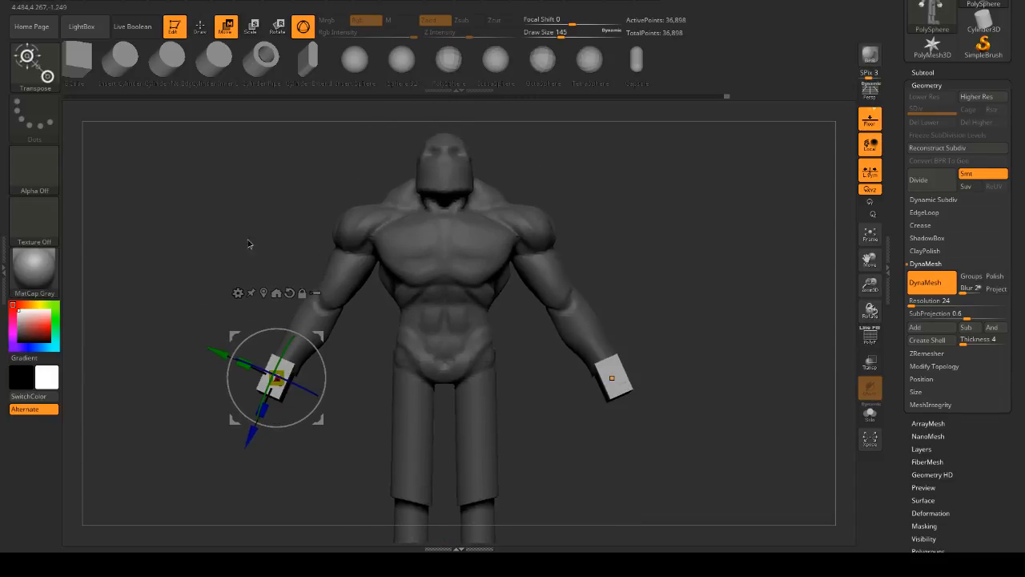
alt+drag(248, 244, 227, 216)
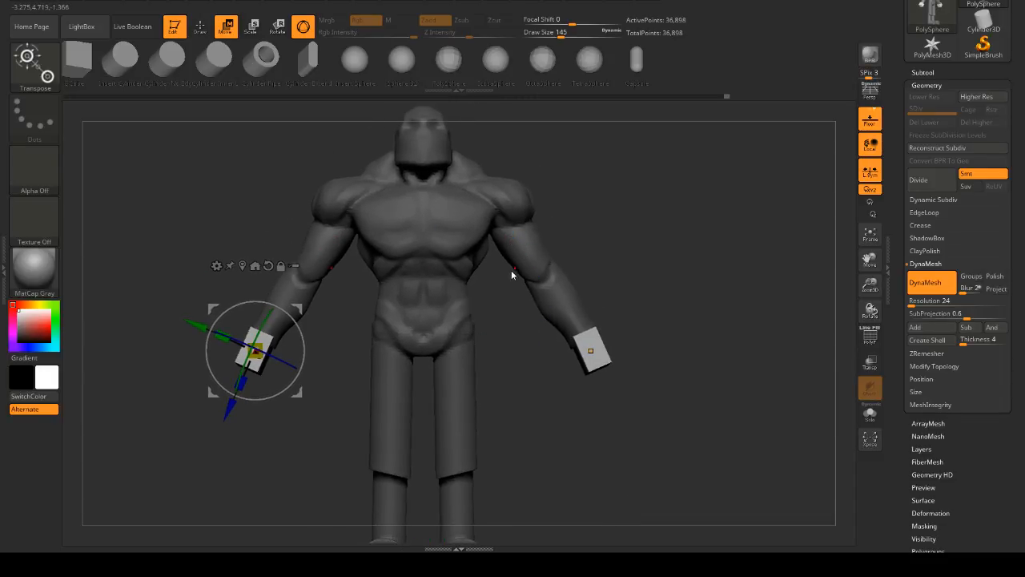
drag(542, 275, 500, 371)
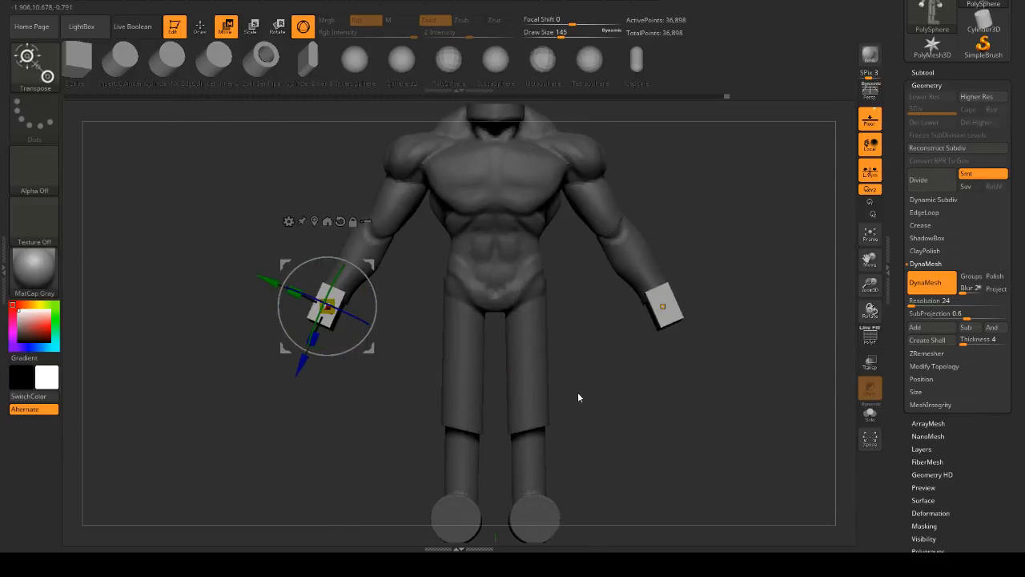
alt+drag(590, 409, 567, 348)
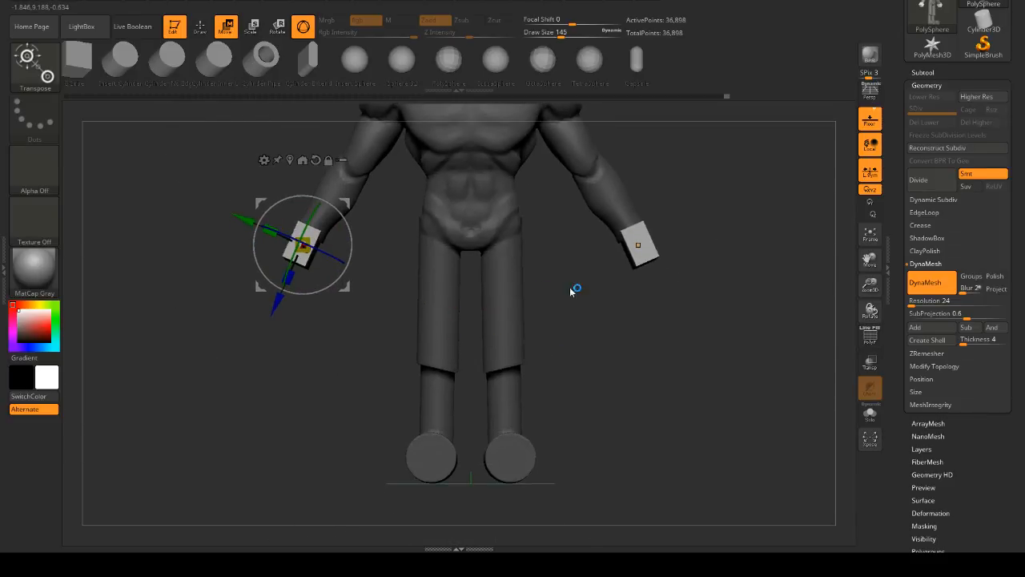
alt+drag(570, 286, 549, 378)
drag(658, 296, 597, 330)
- Fine-tune the hand blocks' X scale from the side and clear the mask from the body
drag(265, 299, 355, 288)
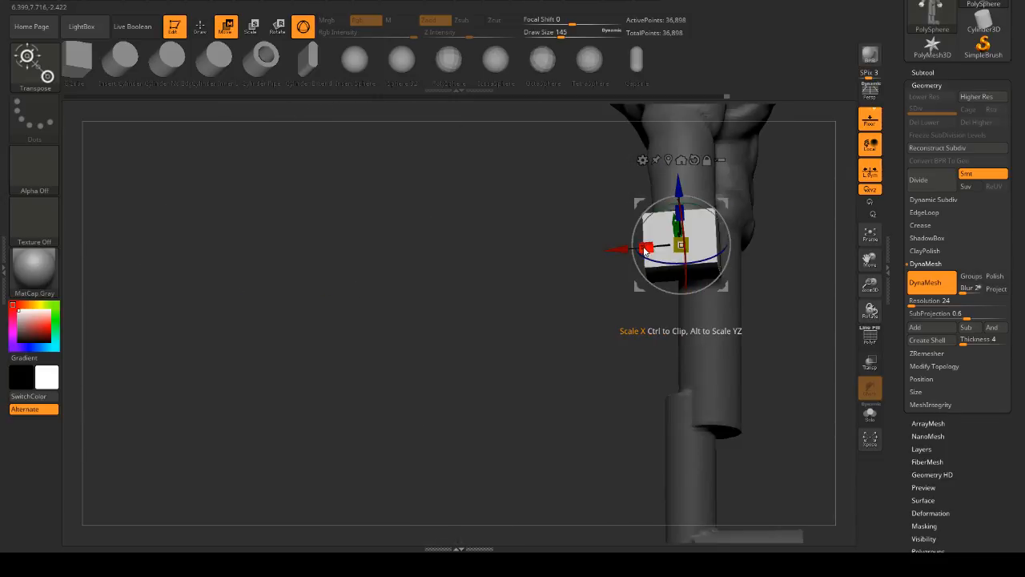
drag(647, 249, 646, 251)
mouse_move(550, 257)
shift+mouse_down()
mouse_move(348, 267)
mouse_move(359, 322)
shift+mouse_up()
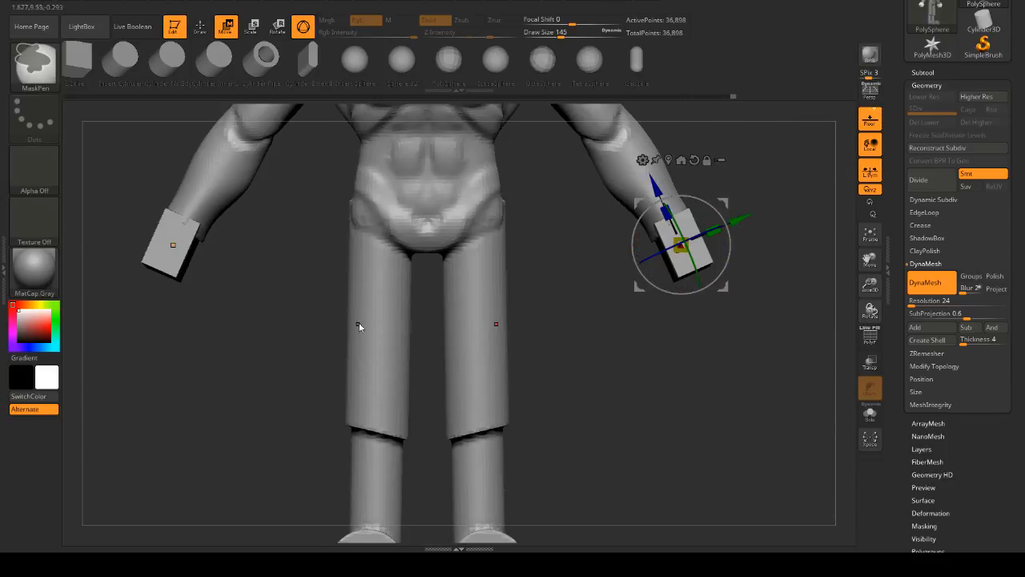
mouse_move(574, 310)
alt+mouse_down()
mouse_move(588, 304)
mouse_move(526, 241)
alt+mouse_up()
key(space)
click(605, 287)
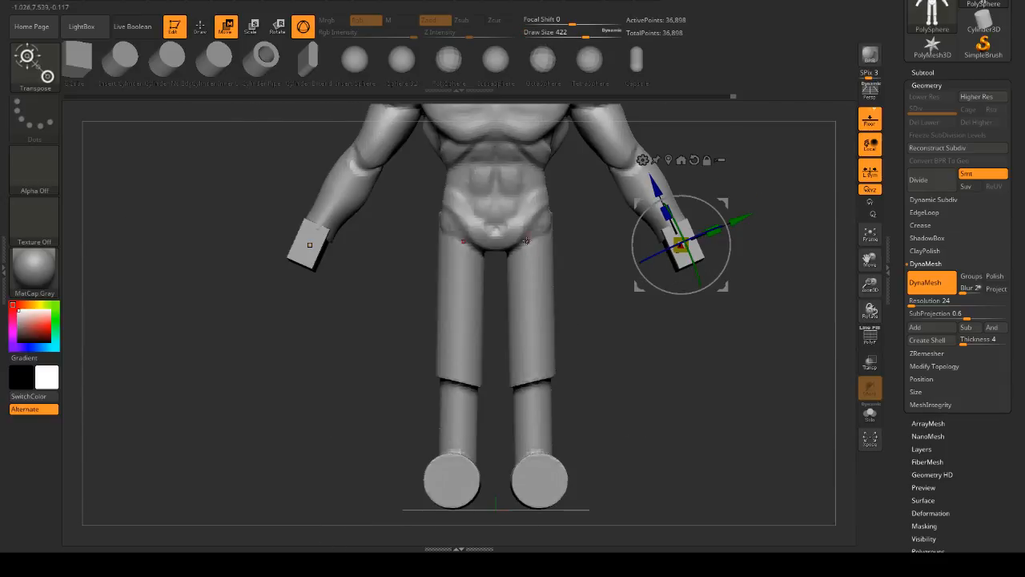
- Raise and level the lower ends of the thighs at the knees with the Move brush at draw size 1000
shift+drag(588, 347, 652, 350)
alt+drag(745, 349, 648, 405)
alt+drag(460, 347, 596, 298)
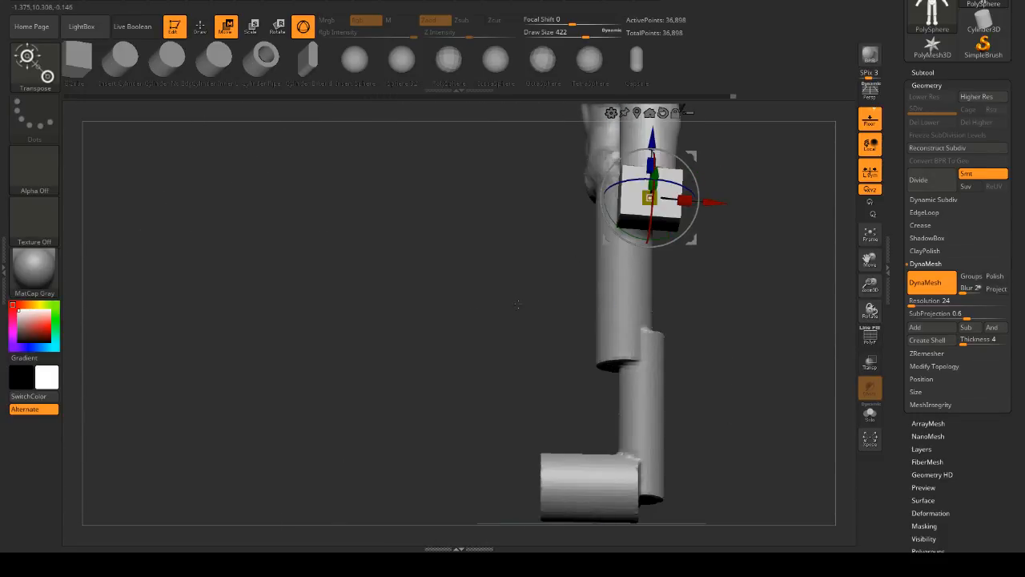
key(b)
key(m)
key(v)
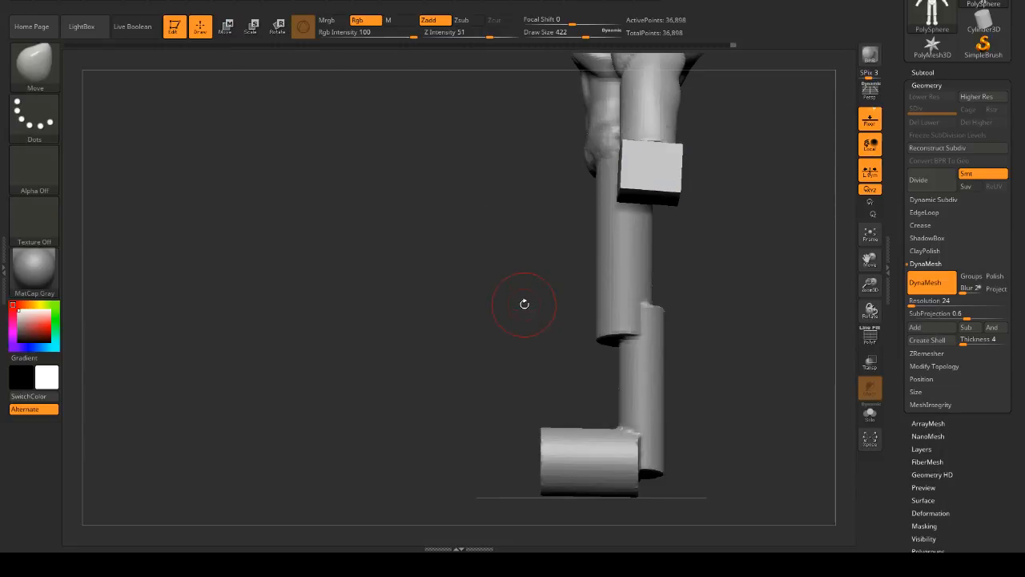
key(space)
mouse_move(522, 311)
mouse_down()
mouse_move(596, 312)
mouse_move(634, 296)
mouse_up()
key(space)
shift+drag(705, 303, 757, 300)
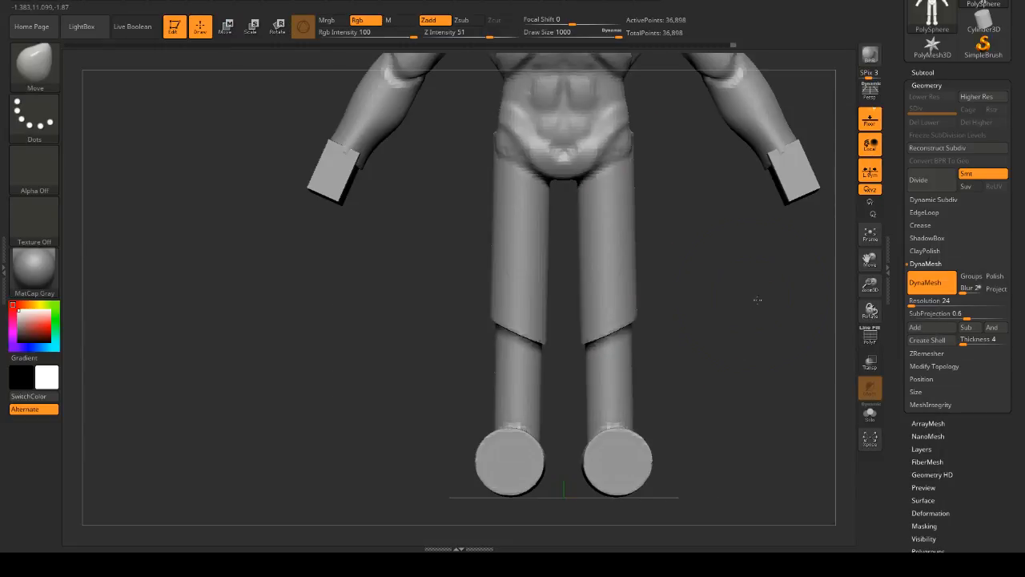
drag(587, 340, 587, 293)
drag(631, 319, 629, 302)
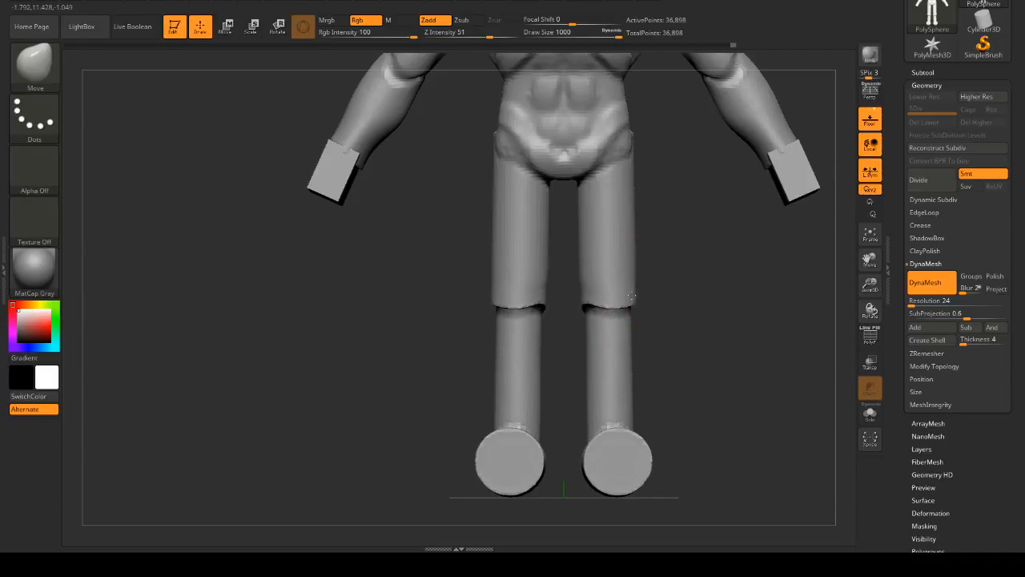
- Shift the shin tops toward the thighs in side view with the Move brush at draw size 550
shift+drag(693, 302, 618, 307)
key(space)
drag(550, 320, 536, 321)
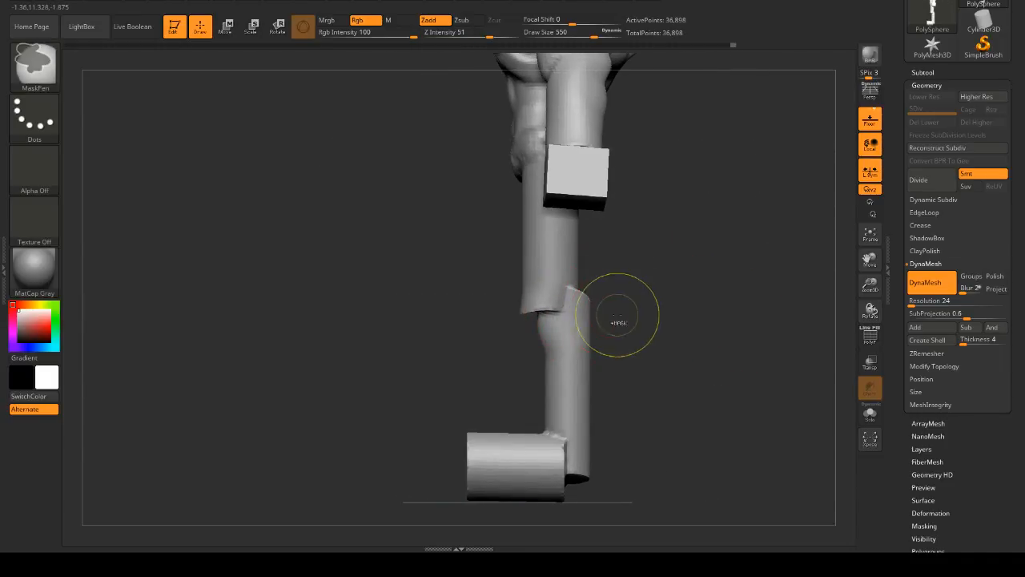
key(ctrl+z)
drag(612, 311, 630, 300)
- Smooth the knee joints from several sides to blend the thigh cylinders into the shins
mouse_move(560, 311)
shift+mouse_down()
mouse_move(517, 313)
mouse_move(553, 314)
shift+mouse_up()
mouse_move(623, 310)
shift+mouse_down()
mouse_move(552, 313)
mouse_move(561, 320)
shift+mouse_up()
right_drag(560, 320, 588, 303)
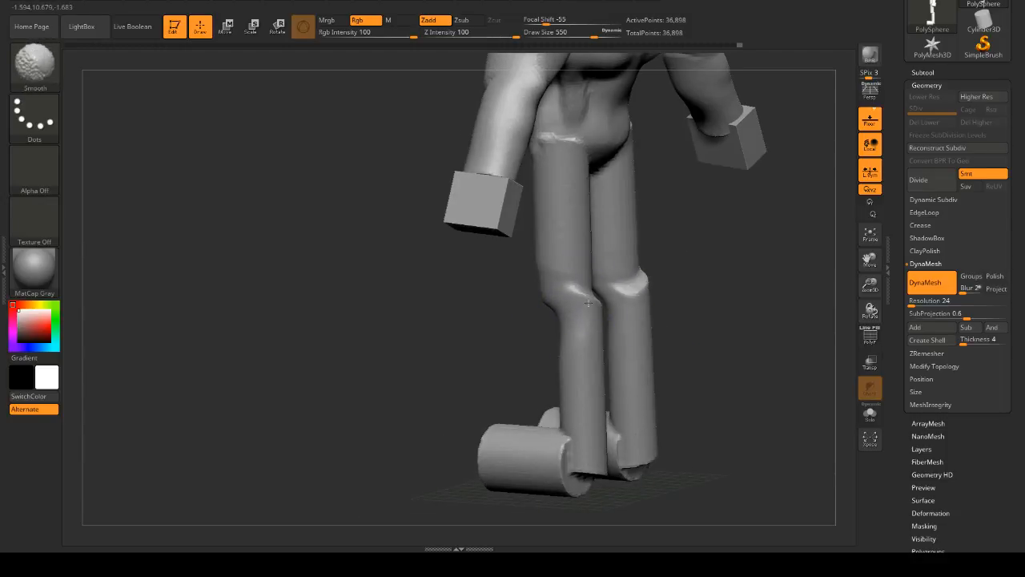
shift+drag(588, 302, 575, 293)
drag(737, 305, 681, 306)
mouse_move(596, 280)
shift+mouse_down()
mouse_move(603, 308)
mouse_move(613, 304)
shift+mouse_up()
mouse_move(745, 284)
shift+mouse_down()
mouse_move(823, 273)
mouse_move(721, 296)
mouse_move(692, 252)
mouse_move(707, 282)
shift+mouse_up()
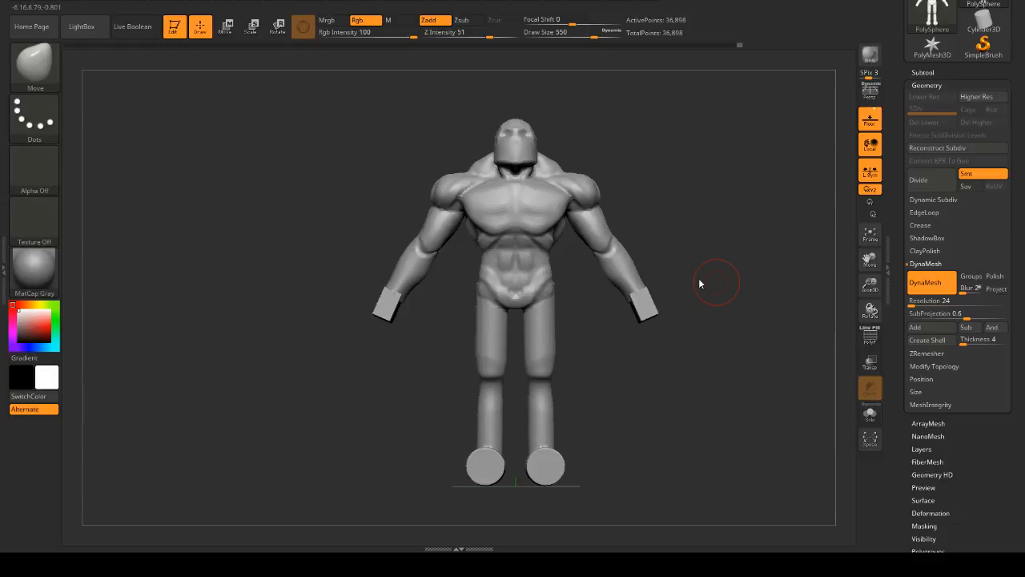
mouse_move(700, 283)
alt+mouse_down()
mouse_move(780, 325)
mouse_move(754, 361)
mouse_move(536, 286)
alt+mouse_up()
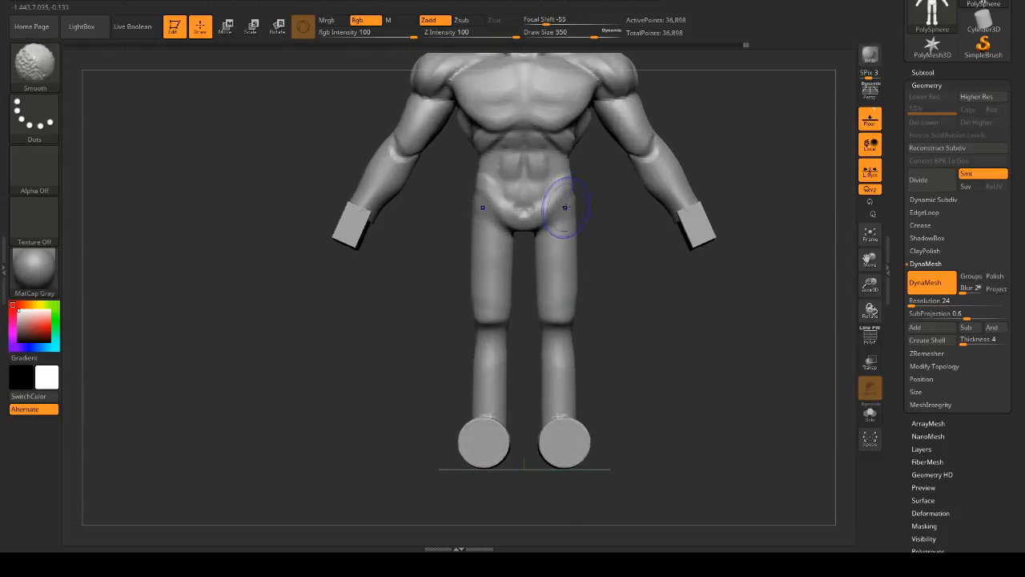
- Smooth the ankle joints and the foot cylinders so the shins blend into rounded feet
drag(611, 293, 635, 242)
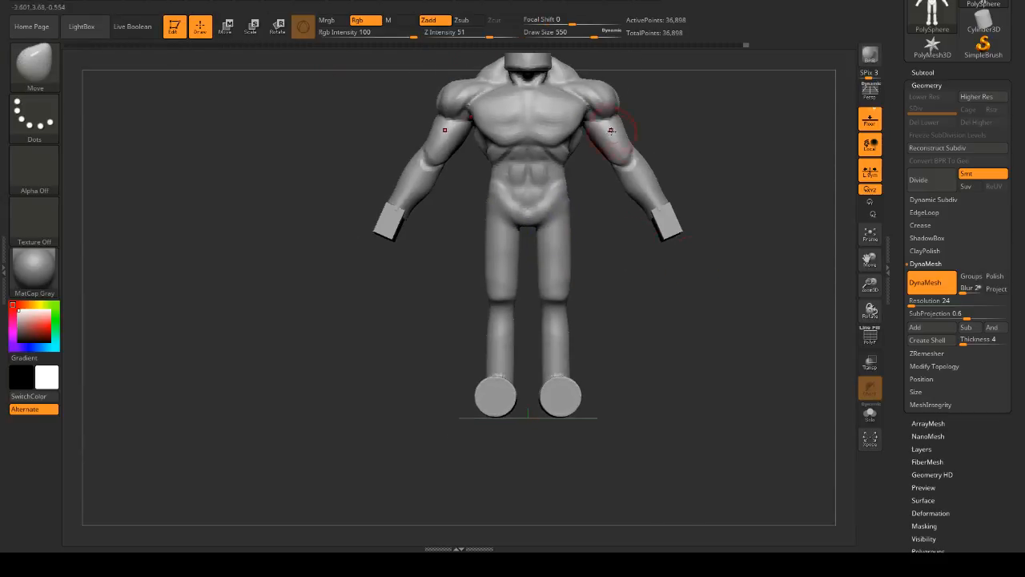
mouse_move(729, 287)
mouse_down()
mouse_move(744, 258)
mouse_move(732, 259)
mouse_move(714, 290)
mouse_move(703, 356)
mouse_move(679, 300)
mouse_move(626, 318)
mouse_up()
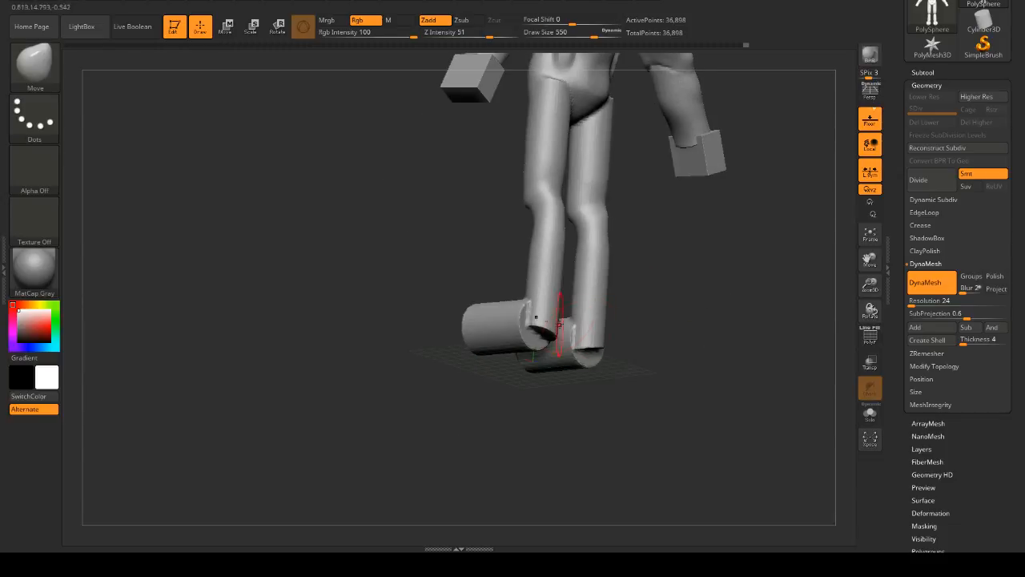
mouse_move(532, 335)
shift+mouse_down()
mouse_move(532, 298)
mouse_move(509, 326)
shift+mouse_up()
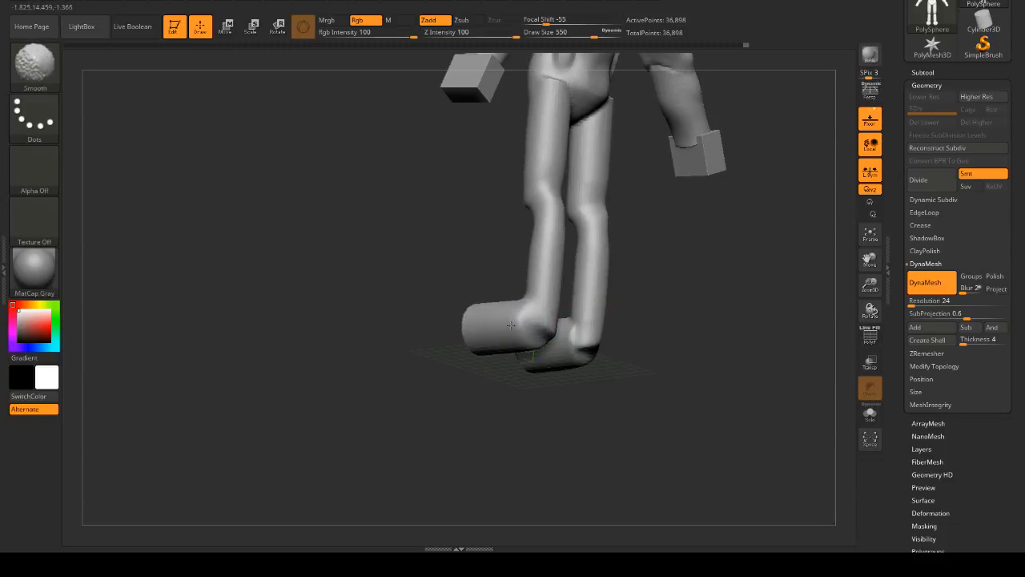
shift+drag(655, 302, 705, 308)
alt+drag(680, 243, 674, 275)
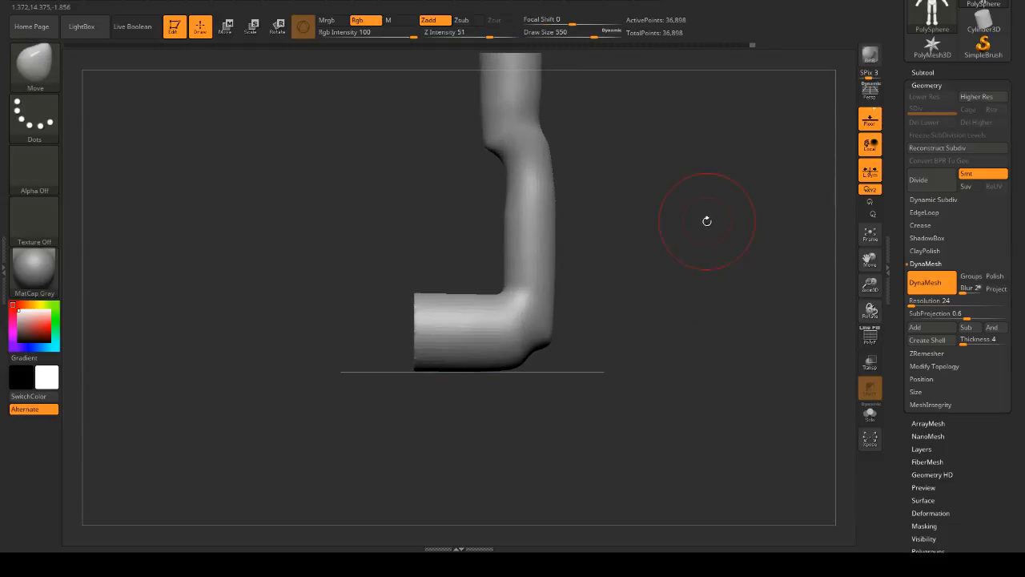
mouse_move(706, 221)
shift+mouse_down()
mouse_move(698, 229)
mouse_move(725, 238)
mouse_move(686, 253)
mouse_move(686, 219)
mouse_move(670, 278)
mouse_move(593, 304)
mouse_move(505, 365)
mouse_move(624, 287)
mouse_move(645, 307)
mouse_move(659, 289)
shift+mouse_up()
- Reshape the thighs from the side and back with the Move brush at draw size 753
key(s)
mouse_move(587, 252)
mouse_down()
mouse_move(600, 242)
mouse_move(538, 248)
mouse_up()
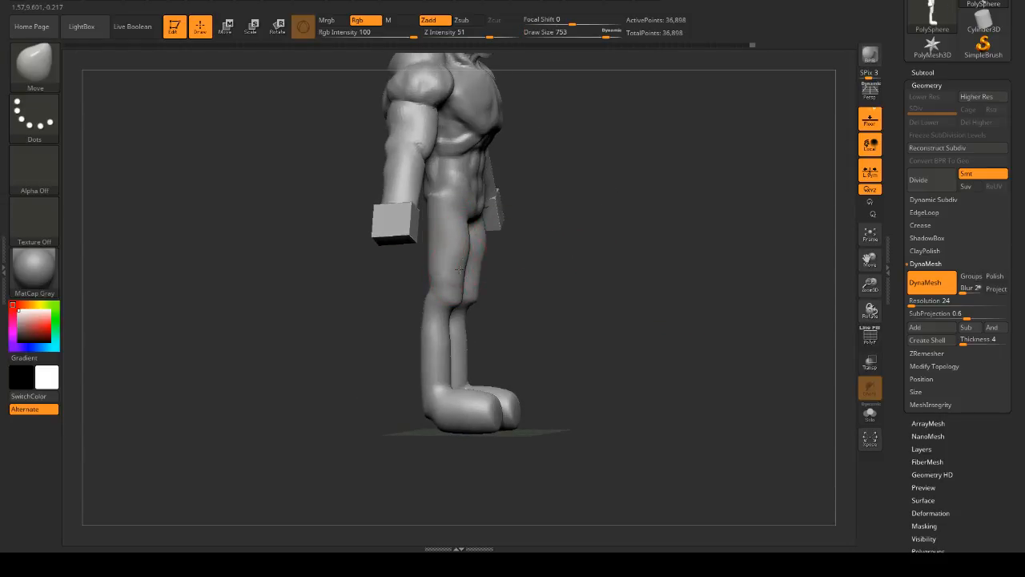
drag(545, 254, 567, 248)
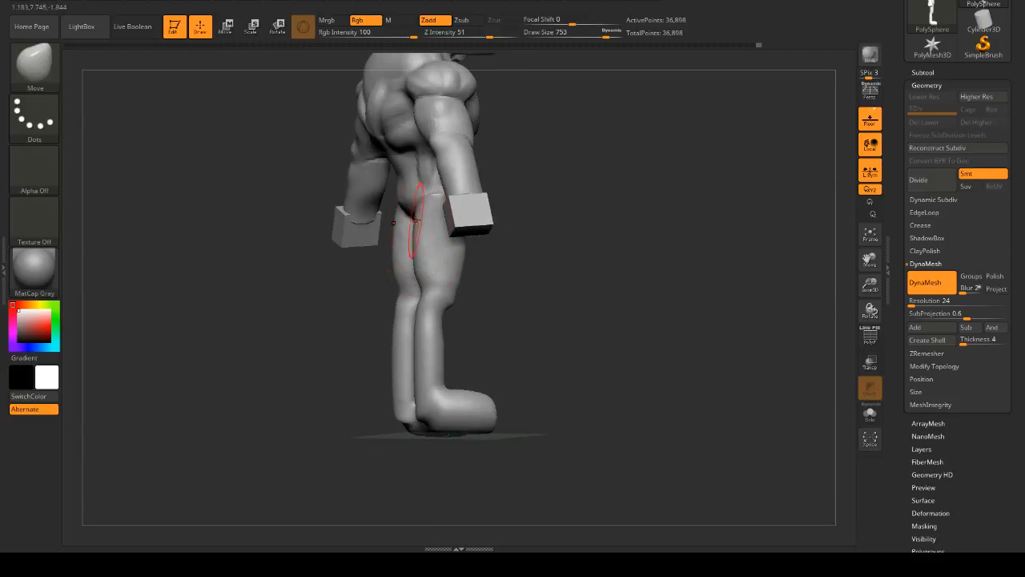
drag(414, 229, 440, 231)
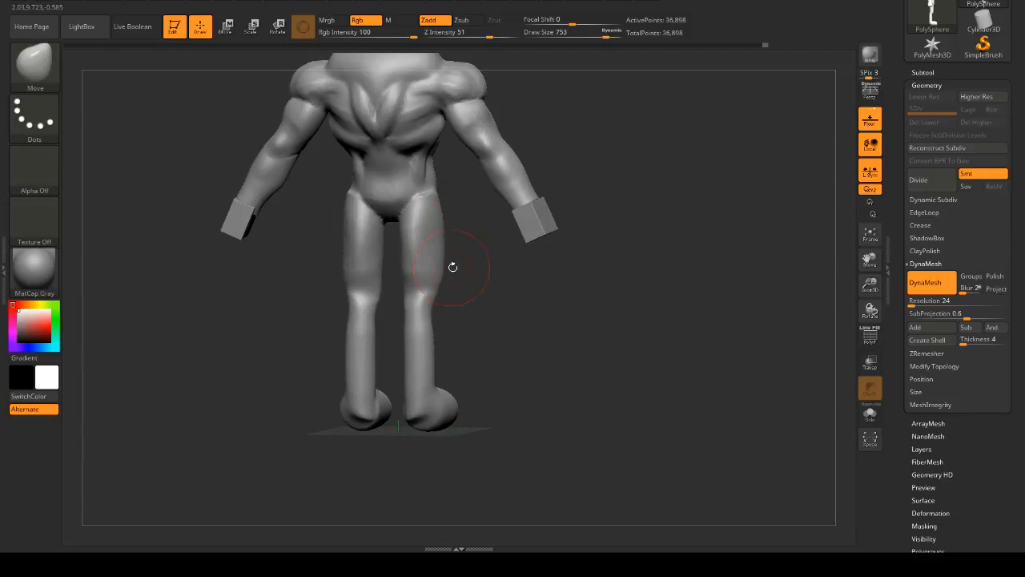
drag(453, 267, 373, 229)
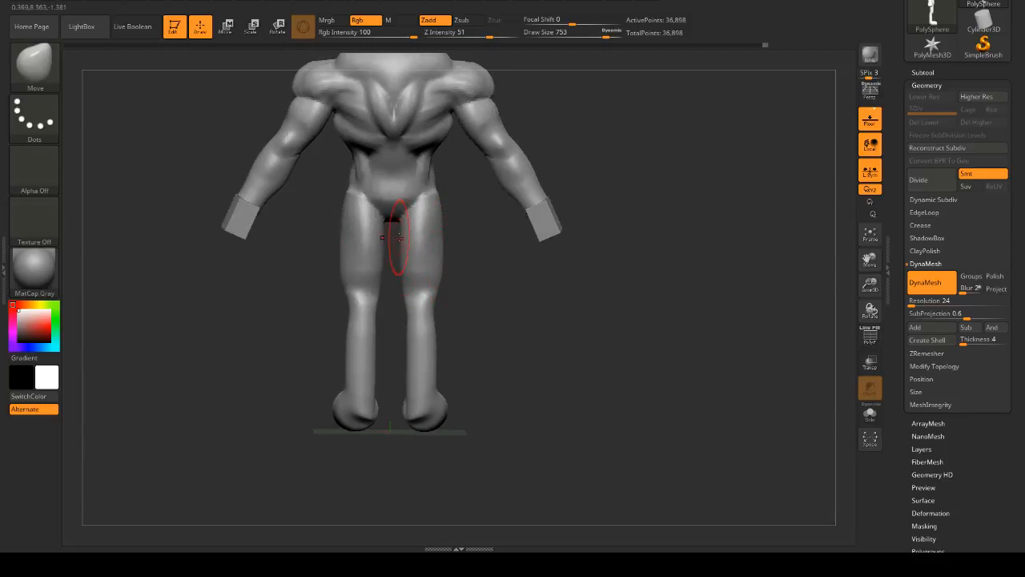
- Pull the heels and the backs of the lower legs backward in side view with the Move brush
drag(440, 302, 398, 308)
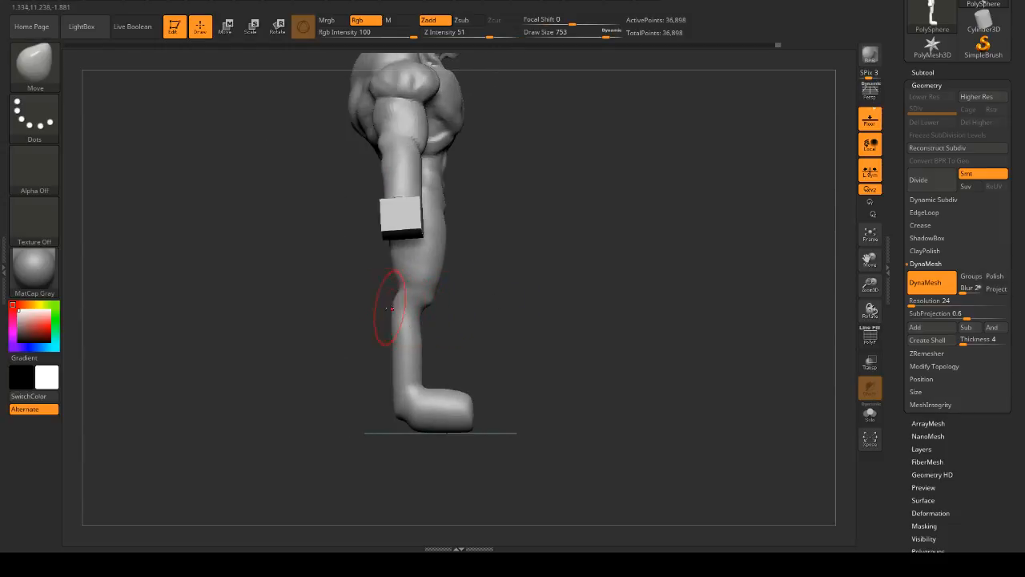
mouse_move(377, 366)
mouse_down()
mouse_move(383, 390)
mouse_move(458, 361)
mouse_move(448, 371)
mouse_up()
mouse_move(394, 412)
mouse_down()
mouse_move(380, 393)
mouse_move(377, 428)
mouse_move(369, 426)
mouse_move(371, 376)
mouse_up()
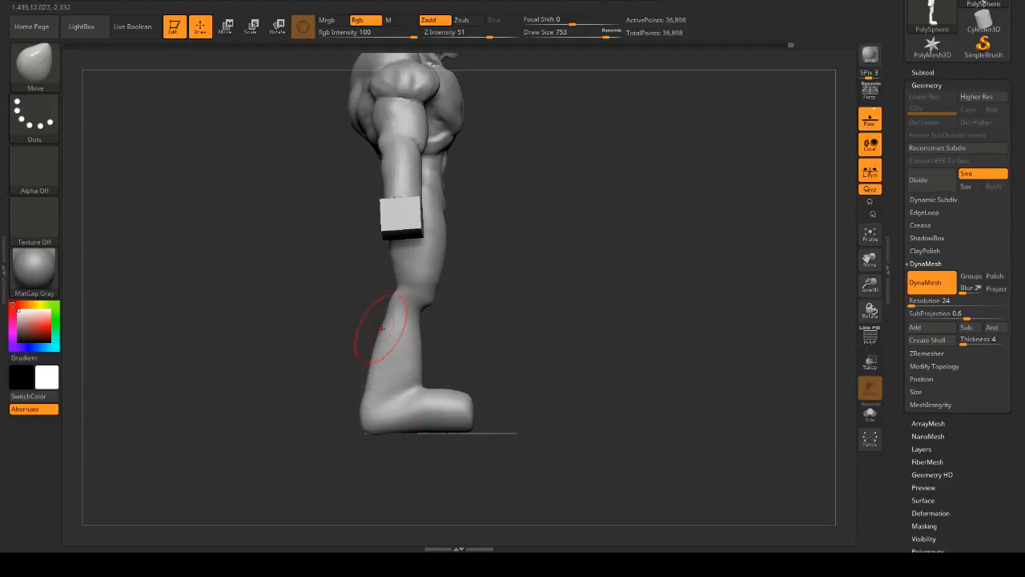
mouse_move(386, 325)
mouse_down()
mouse_move(377, 312)
mouse_move(360, 402)
mouse_up()
mouse_move(506, 346)
mouse_down()
mouse_move(437, 344)
mouse_move(593, 330)
mouse_move(636, 279)
mouse_move(652, 314)
mouse_move(619, 295)
mouse_up()
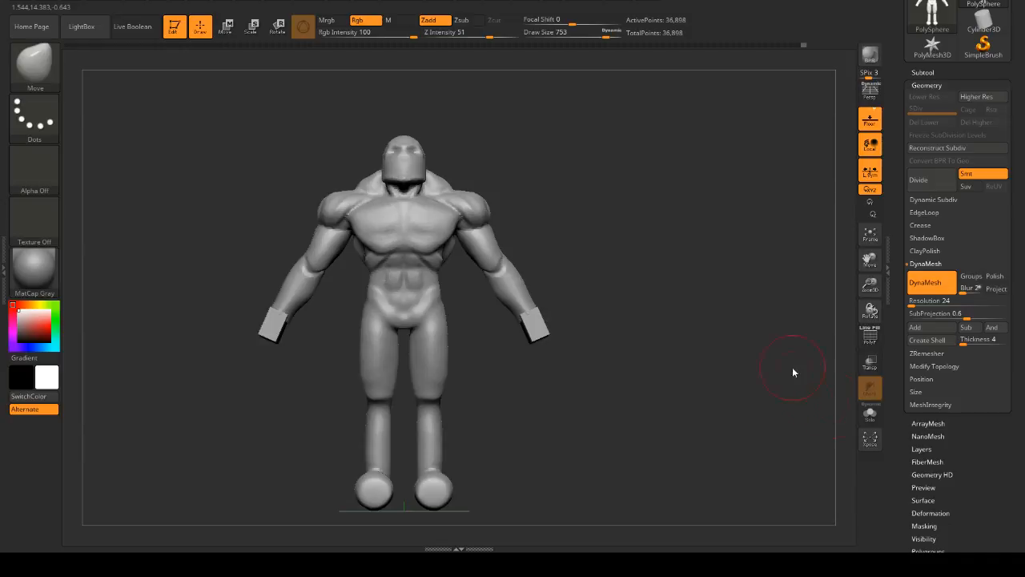
alt+drag(699, 327, 700, 243)
drag(619, 275, 650, 282)
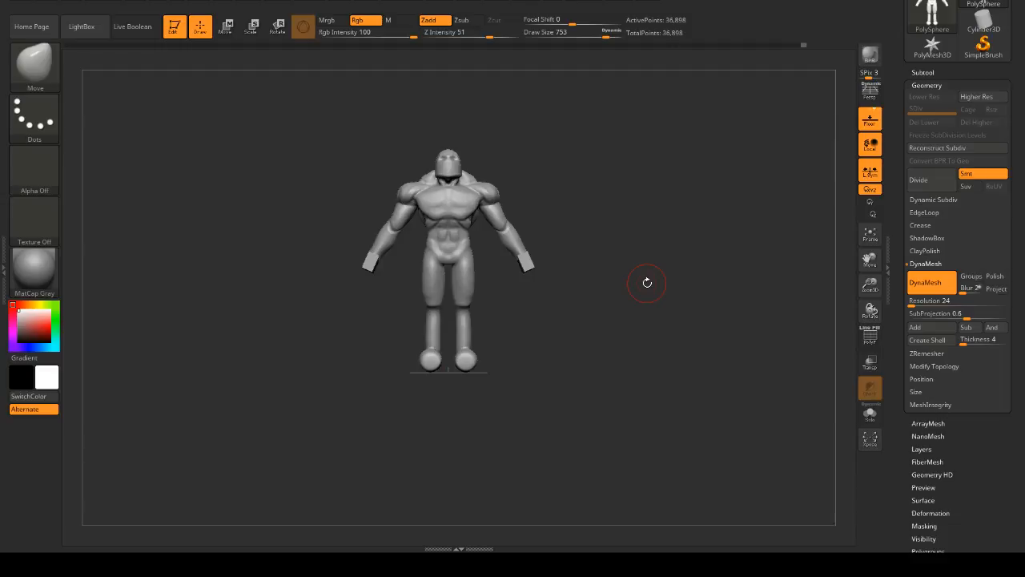
alt+drag(701, 266, 702, 305)
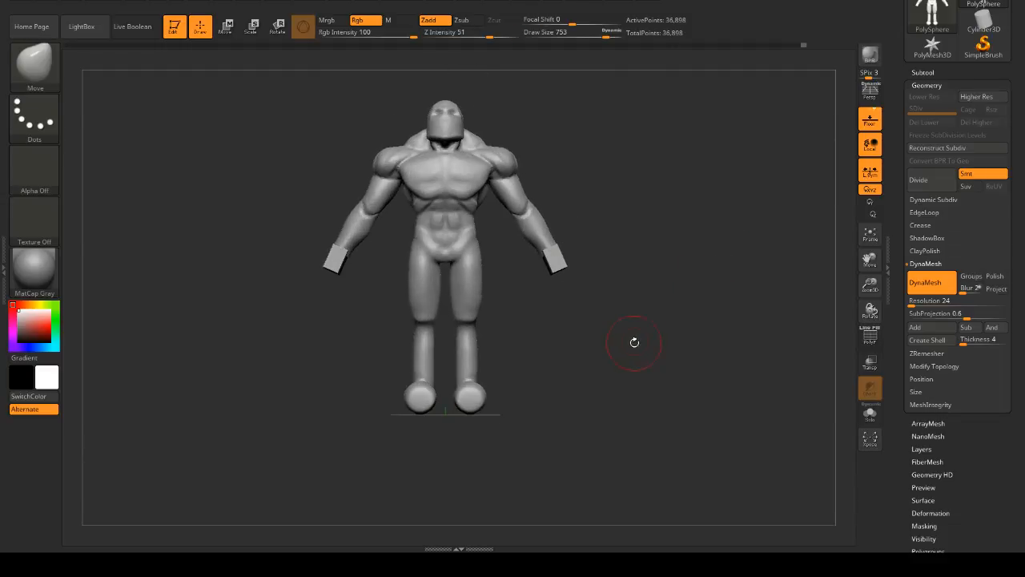
mouse_move(635, 342)
mouse_down()
mouse_move(686, 343)
mouse_move(645, 357)
mouse_move(630, 344)
mouse_up()
alt+drag(662, 281, 666, 338)
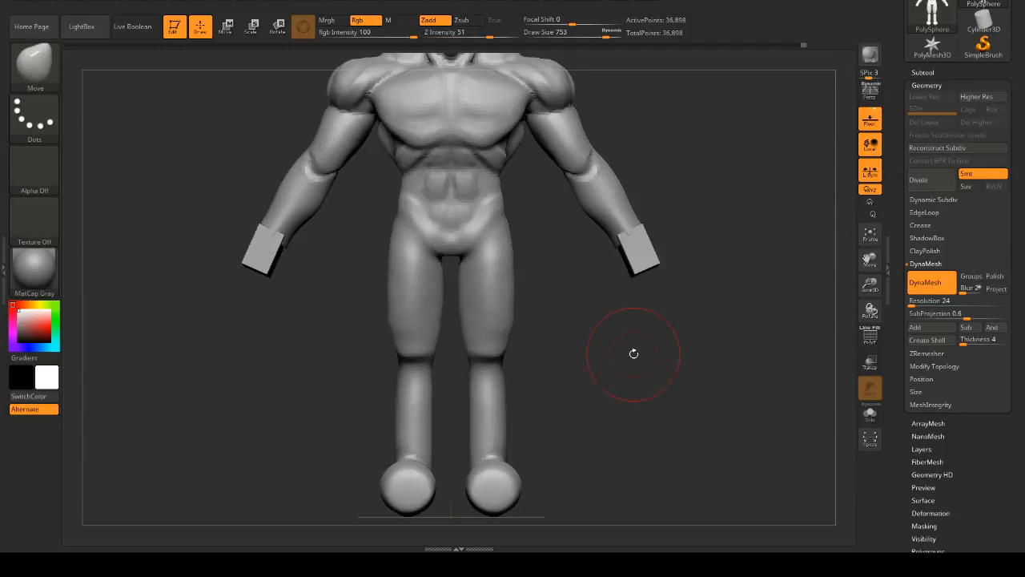
- Bulge the upper calves outward and inward just below the knees from behind with the Move brush
drag(606, 348, 550, 342)
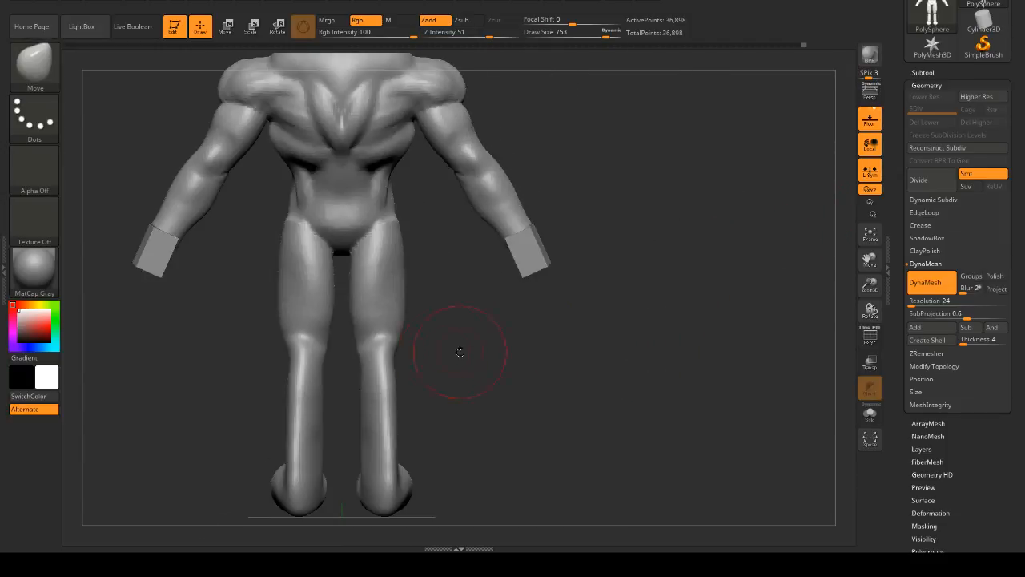
drag(460, 352, 274, 366)
drag(344, 320, 461, 338)
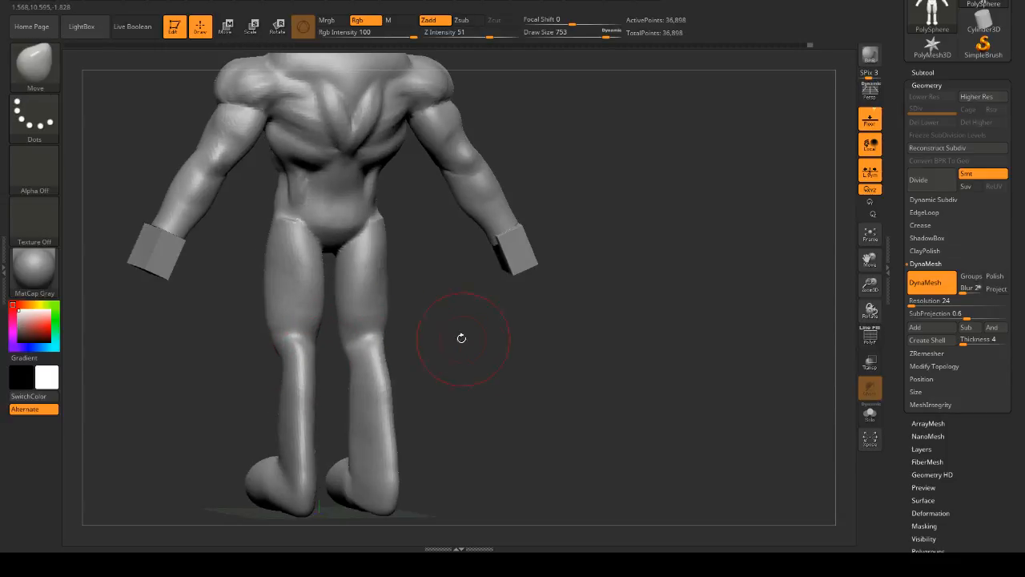
drag(282, 365, 270, 365)
drag(450, 342, 390, 344)
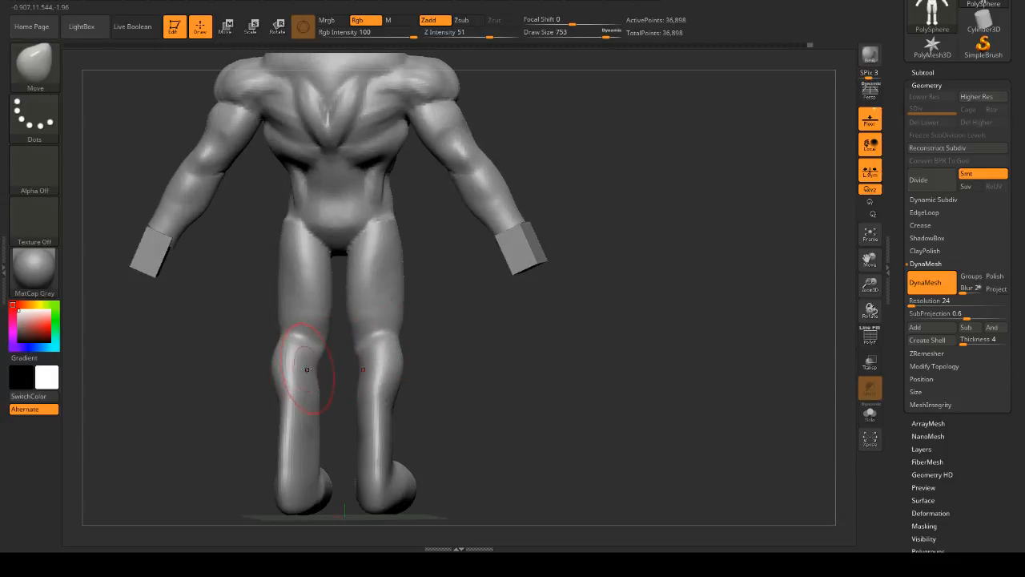
drag(307, 366, 326, 362)
- Raise the outer calf bulges, fill out the middle of the calves and adjust the ankles from behind
drag(464, 371, 511, 365)
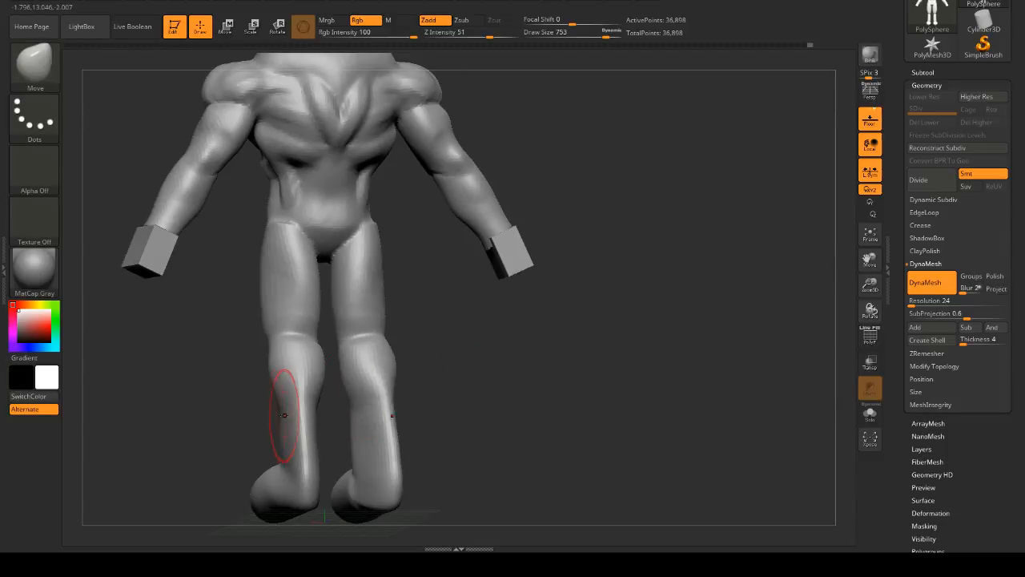
drag(285, 414, 262, 359)
drag(450, 388, 423, 392)
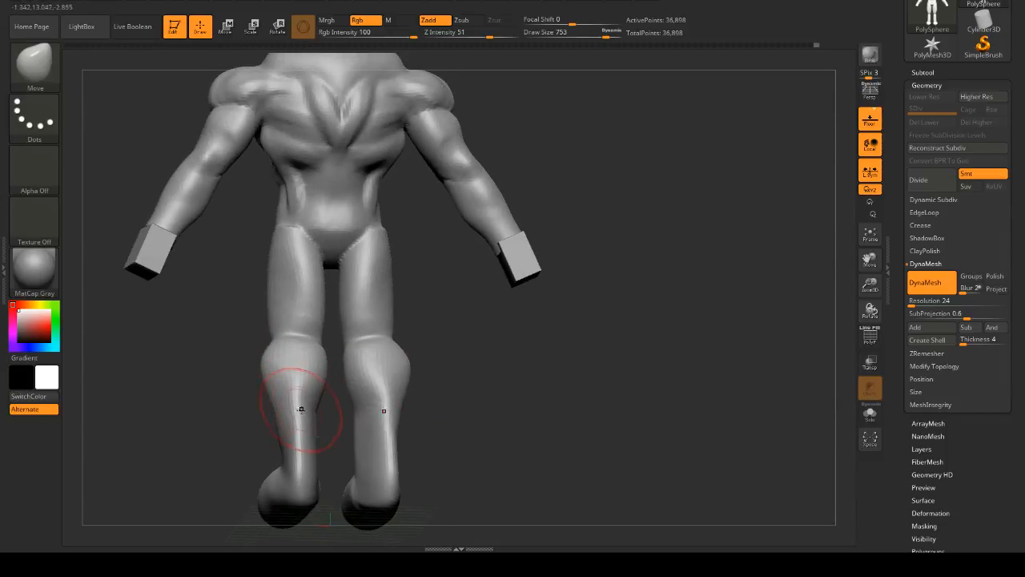
mouse_move(309, 409)
mouse_down()
mouse_move(324, 410)
mouse_move(320, 442)
mouse_move(280, 416)
mouse_up()
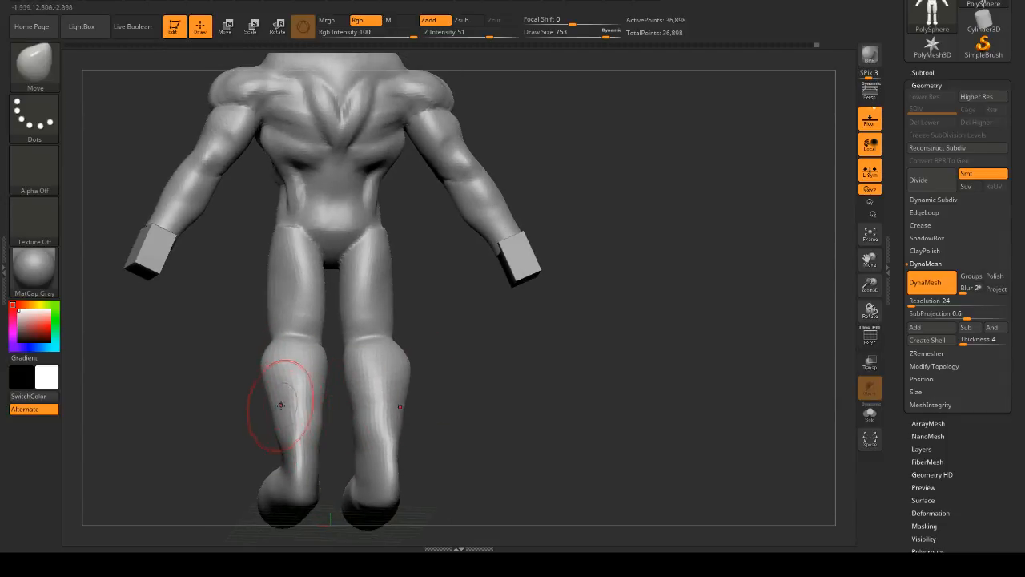
mouse_move(460, 381)
mouse_down()
mouse_move(482, 379)
mouse_move(473, 382)
mouse_up()
drag(371, 455, 385, 455)
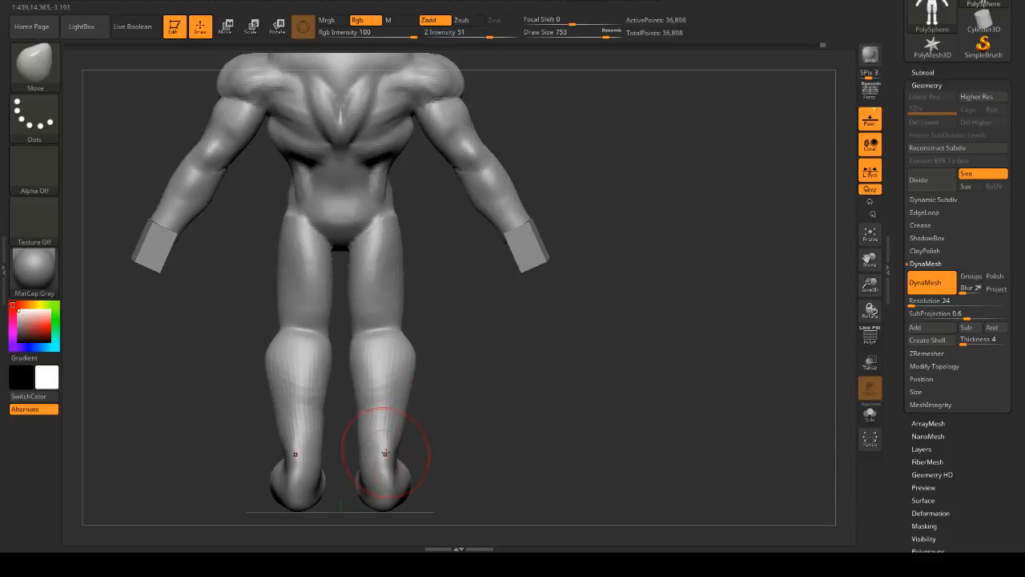
- Pull the backs of the calves and lower thighs slightly backward in side view with the Move brush
mouse_move(461, 433)
mouse_down()
mouse_move(418, 439)
mouse_move(399, 463)
mouse_up()
shift+drag(509, 417, 470, 401)
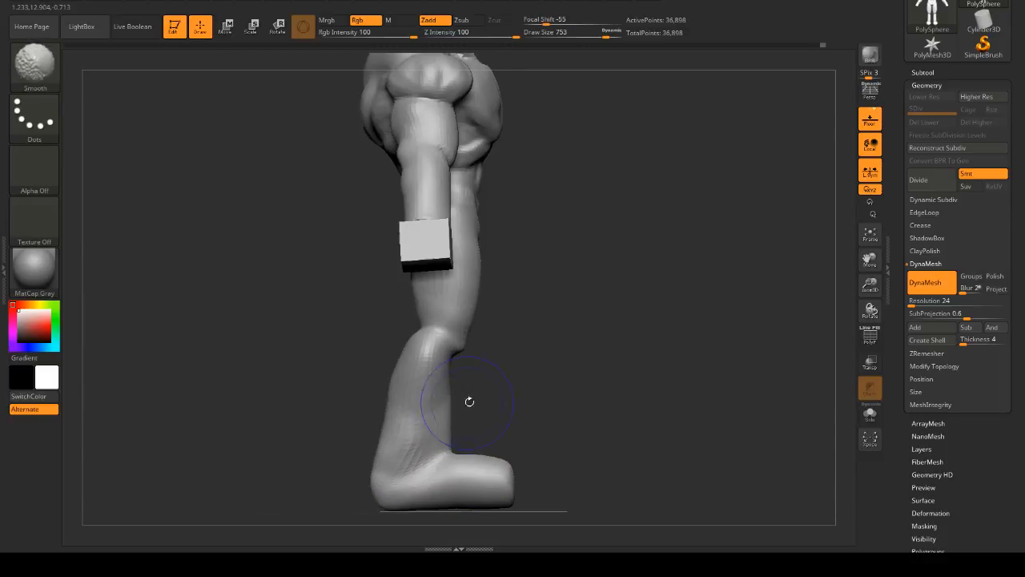
mouse_move(391, 425)
mouse_down()
mouse_move(375, 412)
mouse_move(380, 426)
mouse_up()
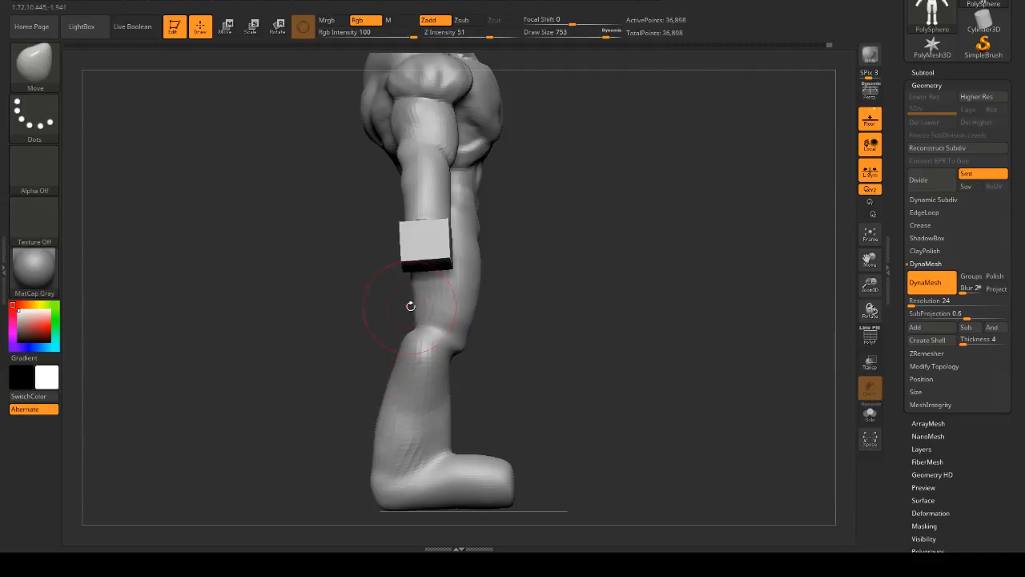
drag(407, 302, 591, 272)
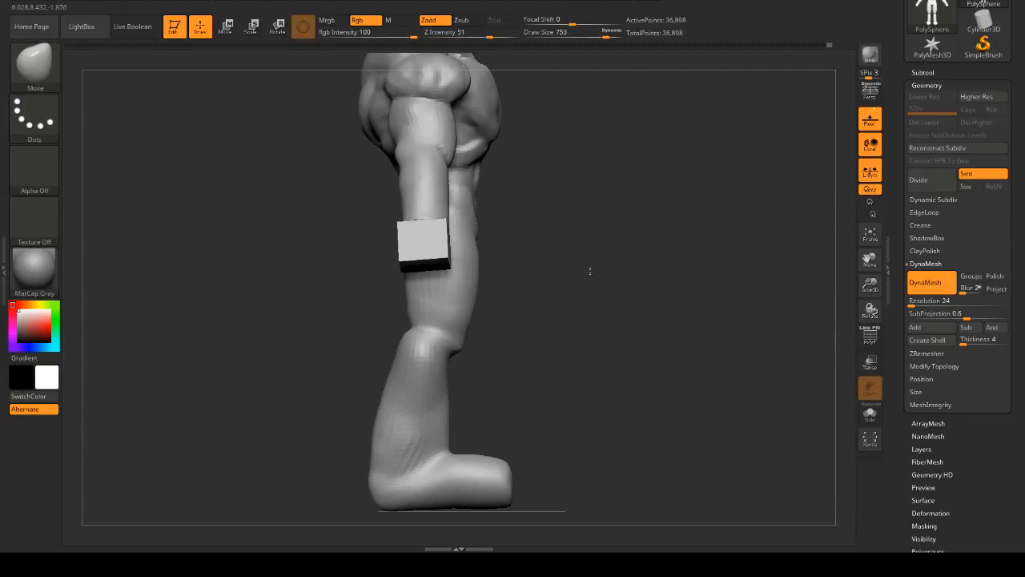
alt+drag(573, 339, 585, 331)
alt+drag(600, 327, 597, 384)
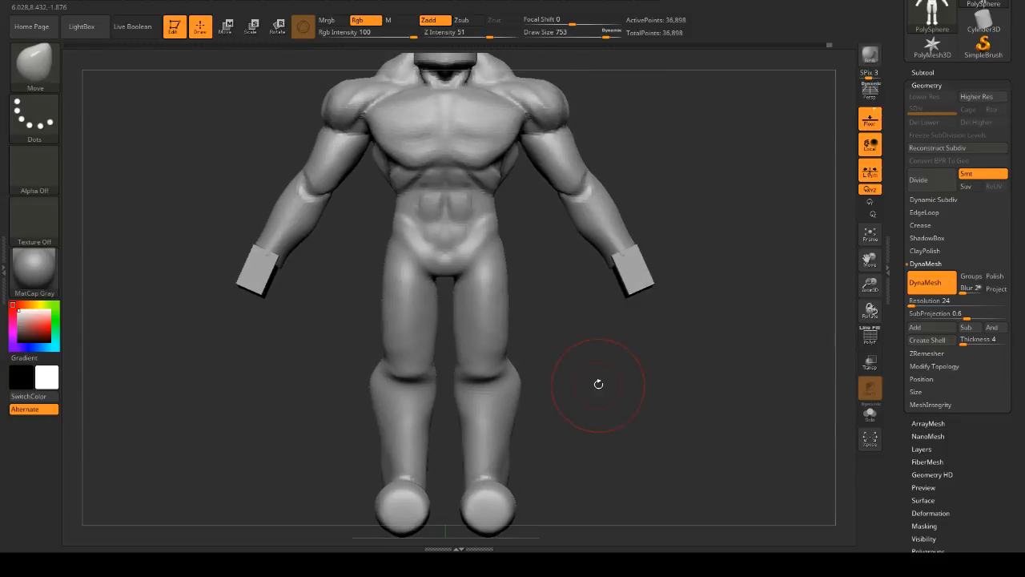
mouse_move(626, 353)
alt+mouse_down()
mouse_move(621, 418)
mouse_move(670, 409)
mouse_move(638, 348)
alt+mouse_up()
drag(589, 357, 403, 414)
right_click(490, 391)
click(494, 390)
right_click(437, 364)
click(426, 412)
right_click(437, 365)
right_click(423, 416)
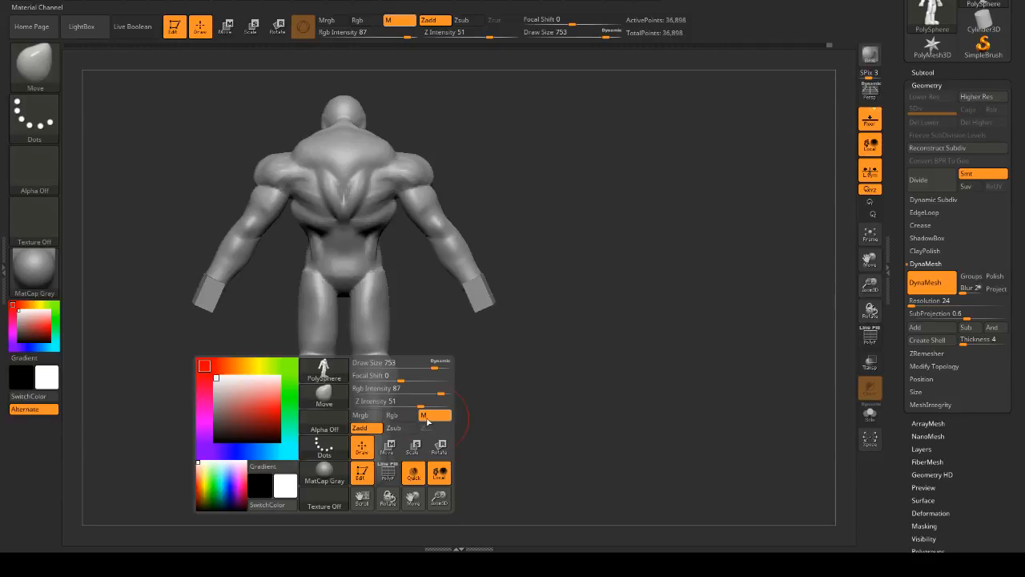
click(405, 415)
click(443, 367)
- Widen the ankles and heels from behind with the Move brush at draw size 955
mouse_move(443, 368)
mouse_down()
mouse_move(491, 435)
mouse_move(483, 288)
mouse_up()
mouse_move(512, 347)
mouse_down()
mouse_move(508, 369)
mouse_move(492, 380)
mouse_move(453, 374)
mouse_move(444, 382)
mouse_up()
mouse_move(378, 381)
mouse_down()
mouse_move(433, 379)
mouse_move(326, 376)
mouse_up()
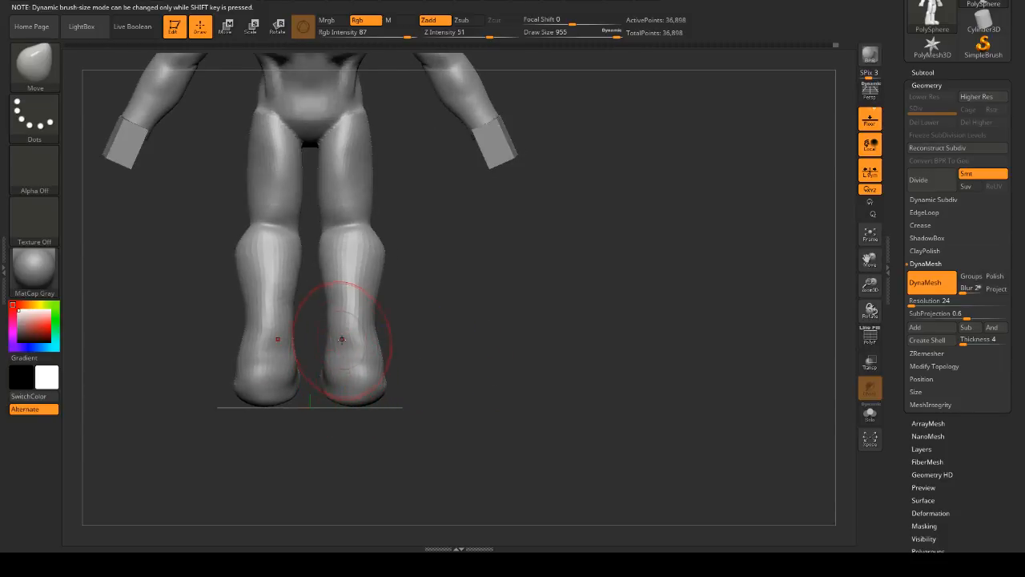
mouse_move(342, 340)
mouse_down()
mouse_move(358, 302)
mouse_move(386, 302)
mouse_up()
shift+drag(473, 304, 393, 301)
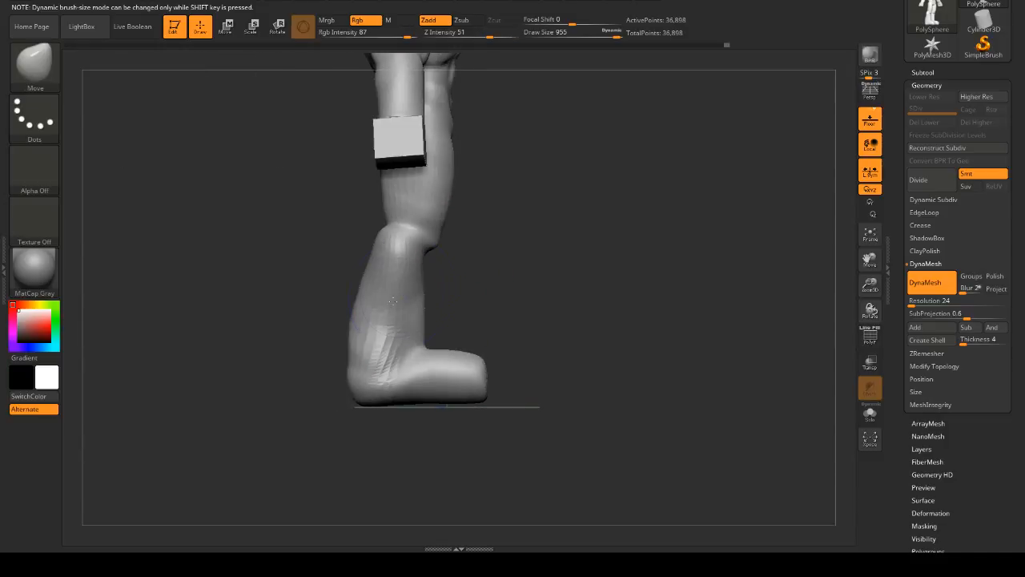
- Hide the thigh, shin and foot polygroups to leave only the upper body on display
alt+drag(585, 273, 490, 304)
alt+drag(552, 277, 553, 304)
ctrl+shift+click(446, 290)
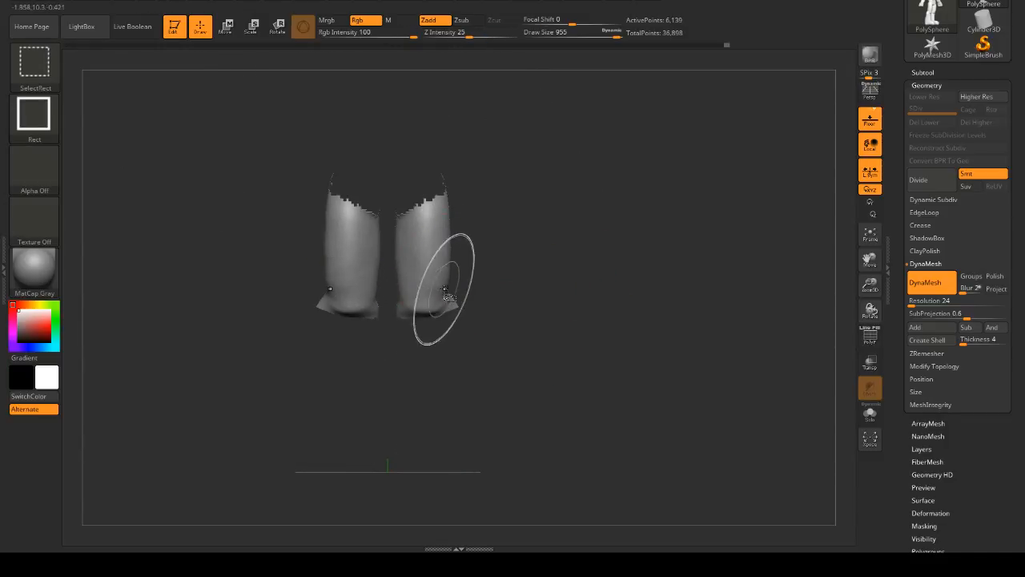
ctrl+shift+click(446, 290)
ctrl+shift+click(446, 354)
ctrl+shift+click(423, 431)
mouse_move(451, 361)
mouse_down()
mouse_move(535, 318)
mouse_move(577, 355)
mouse_move(533, 326)
mouse_up()
key(space)
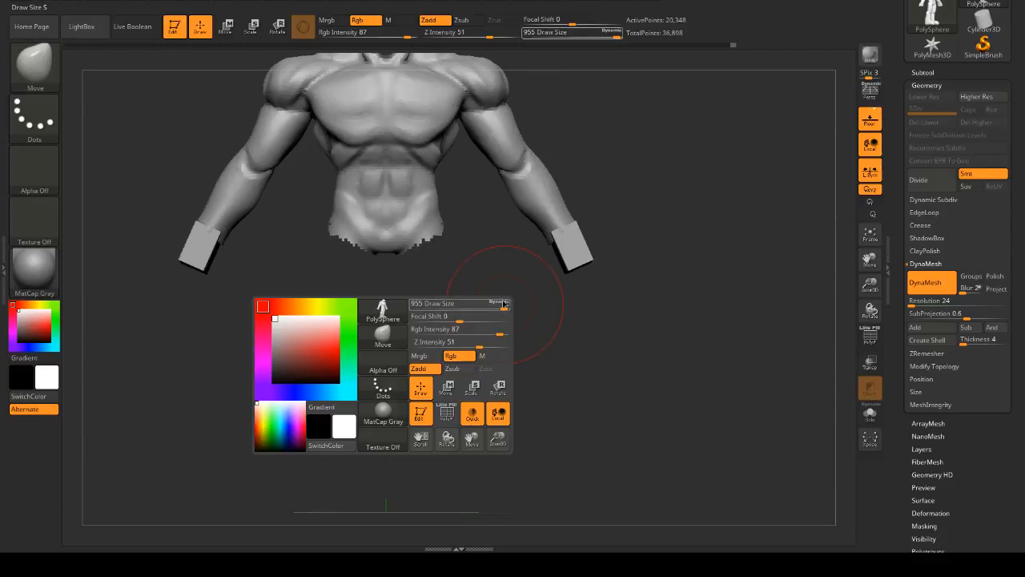
alt+drag(654, 256, 704, 278)
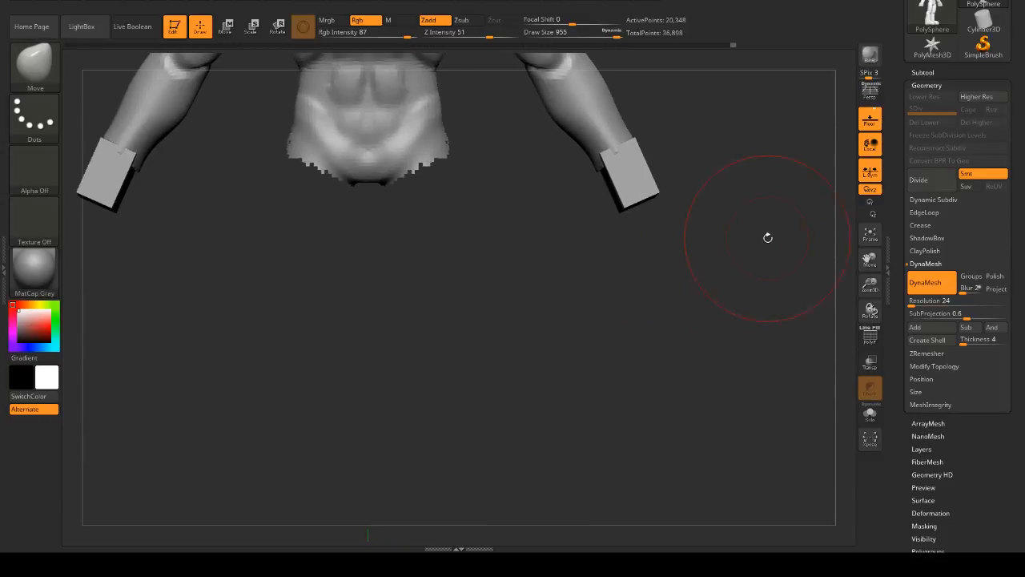
- Hide leftover polygons at the open hip edge from below and restore the visibility of the whole figure
mouse_move(767, 237)
mouse_down()
mouse_move(648, 481)
mouse_move(433, 315)
mouse_move(473, 202)
mouse_move(438, 213)
mouse_move(513, 315)
mouse_move(517, 202)
mouse_move(530, 320)
mouse_move(481, 400)
mouse_move(570, 398)
mouse_move(560, 353)
mouse_move(527, 371)
mouse_move(477, 293)
mouse_move(349, 301)
mouse_move(277, 357)
mouse_up()
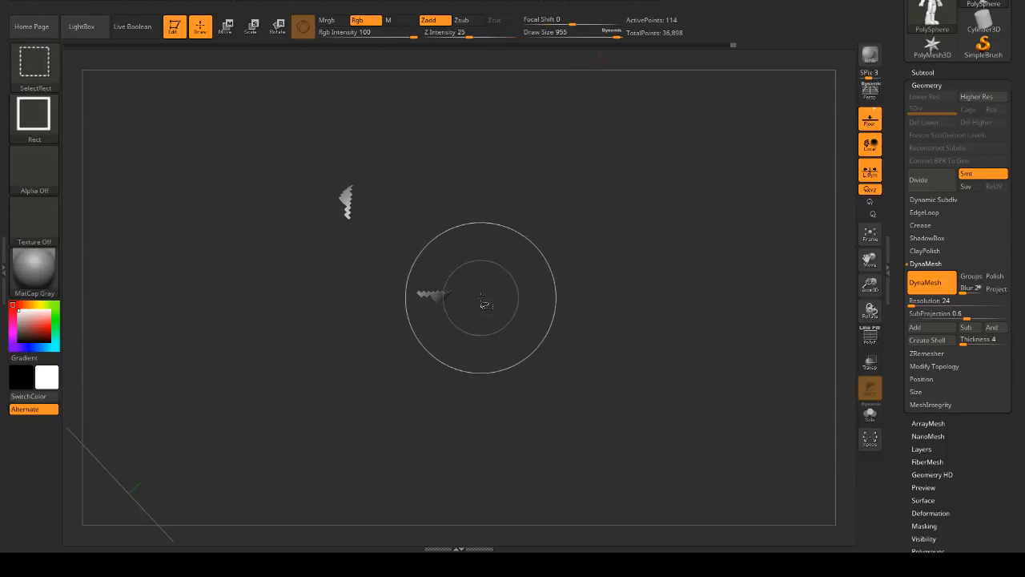
ctrl+shift+click(476, 295)
ctrl+alt+shift+drag(480, 285, 300, 332)
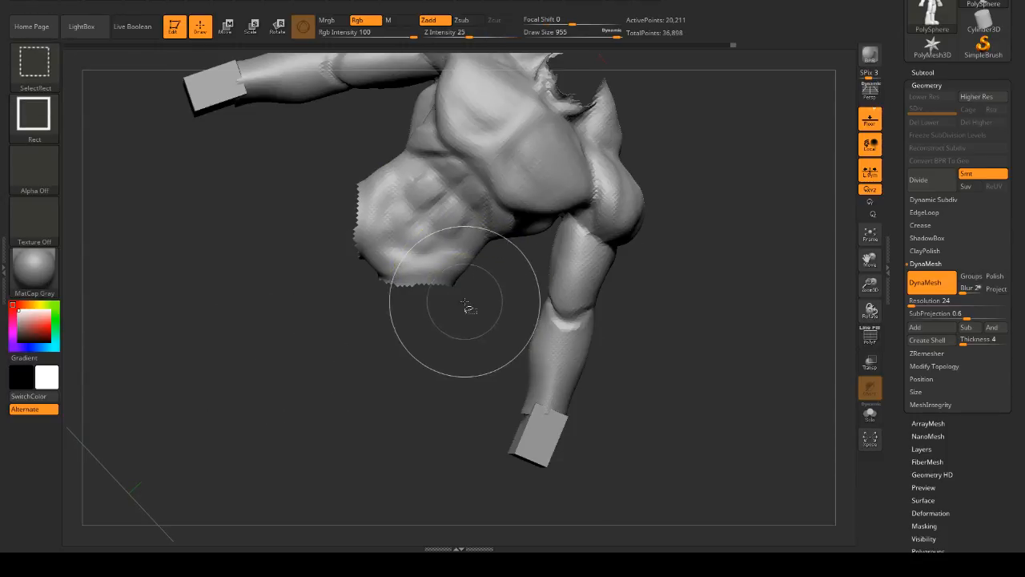
ctrl+shift+drag(485, 285, 352, 304)
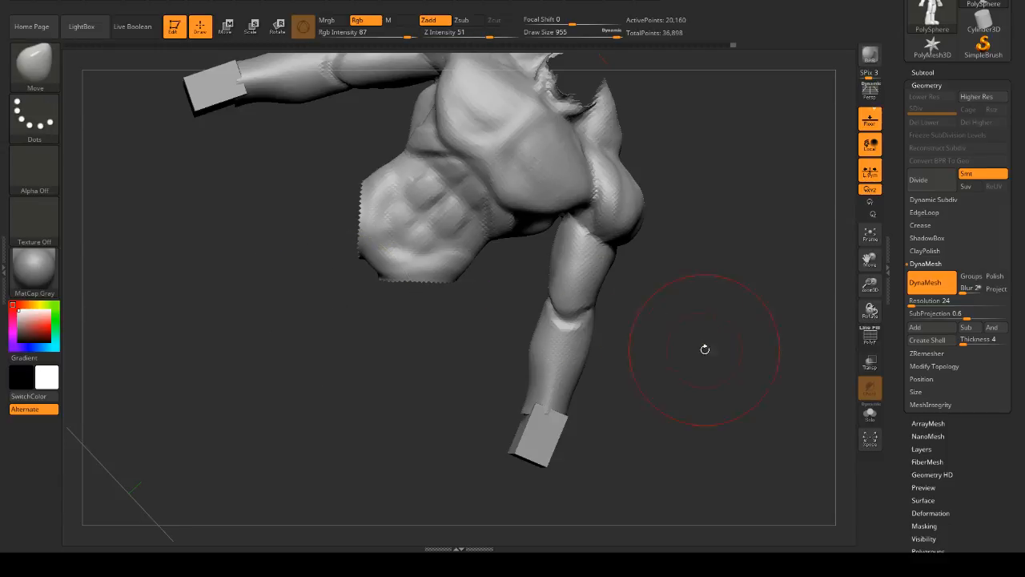
shift+drag(705, 349, 577, 230)
ctrl+shift+click(630, 290)
alt+drag(629, 290, 621, 314)
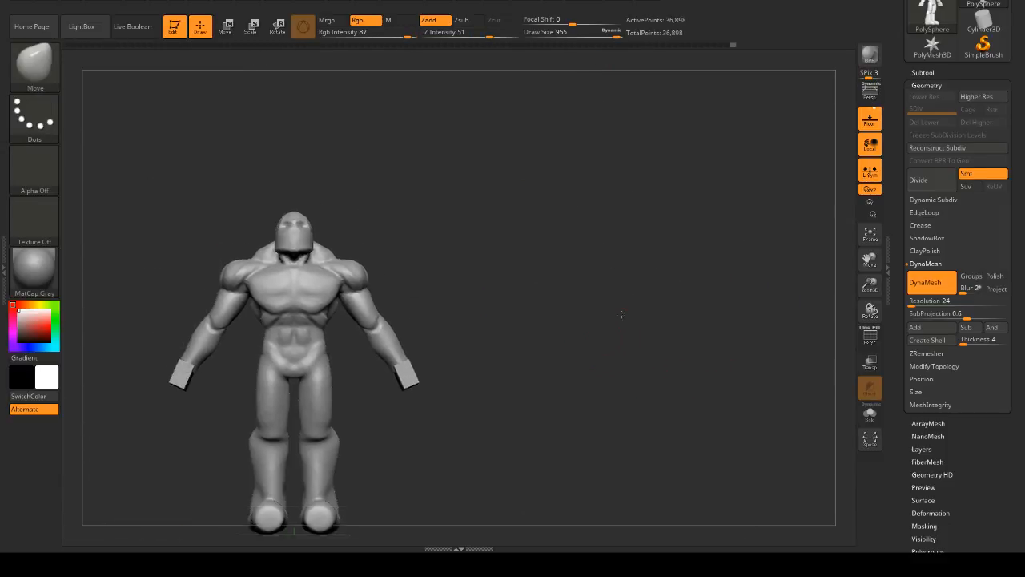
- Isolate the legs by undoing the visibility restore and hiding the leftover head
key(ctrl+z)
alt+drag(631, 272, 628, 299)
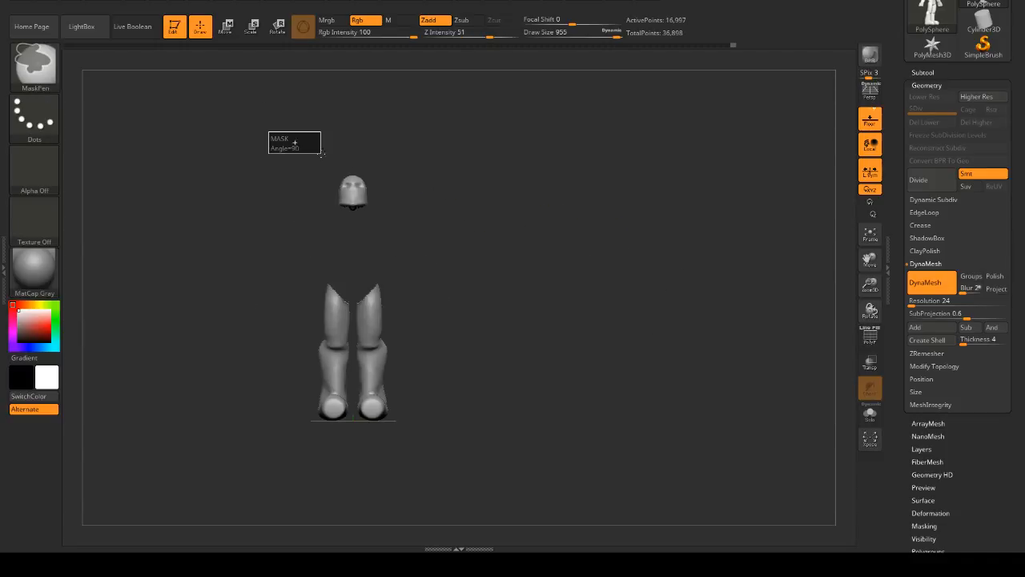
ctrl+drag(321, 154, 458, 241)
key(ctrl+w)
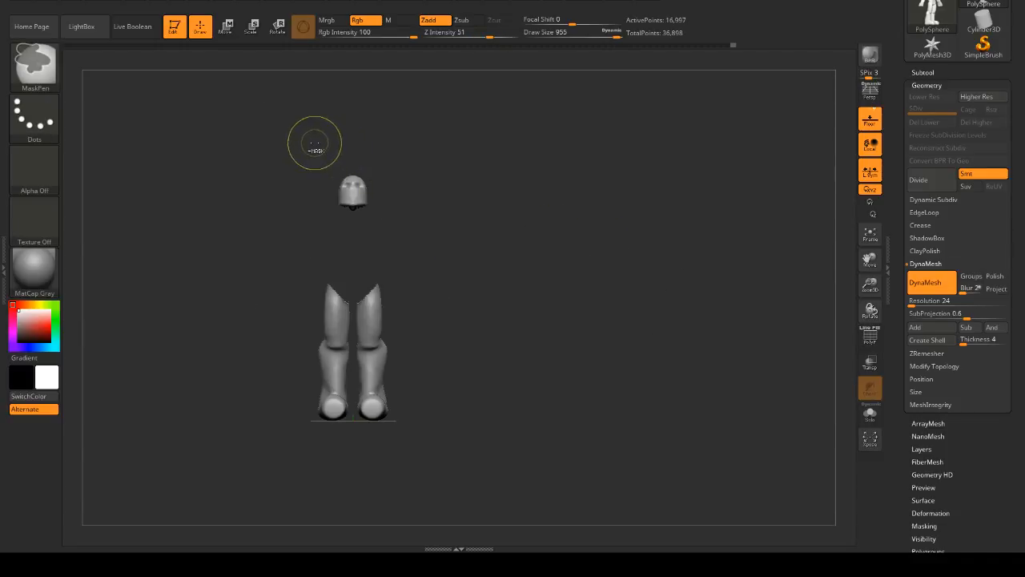
ctrl+alt+drag(315, 142, 423, 236)
key(ctrl+z)
ctrl+shift+drag(313, 143, 324, 203)
- Mask the isolated legs, show the whole figure again and invert the mask so only the legs stay editable
ctrl+click(512, 274)
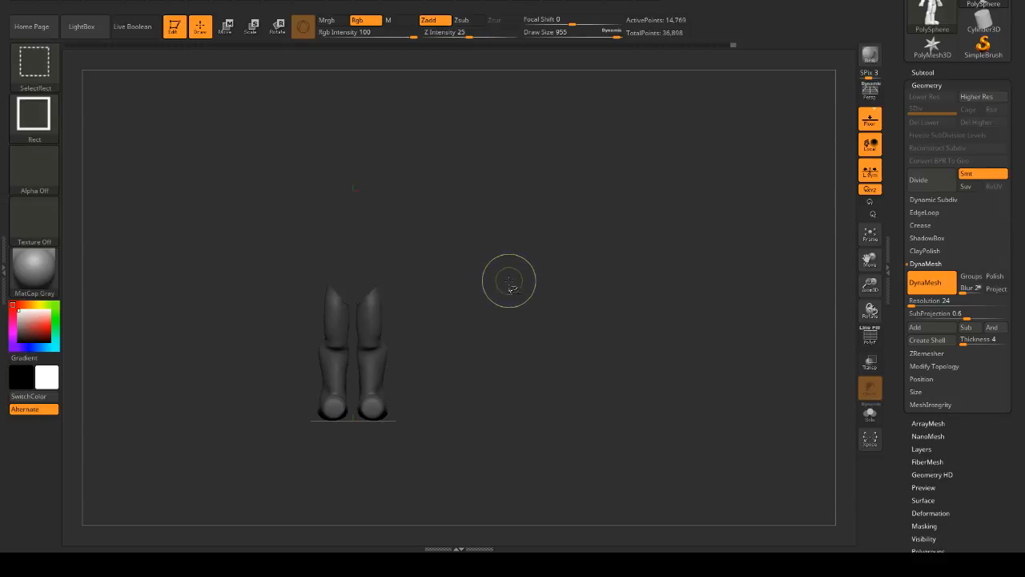
ctrl+shift+click(510, 282)
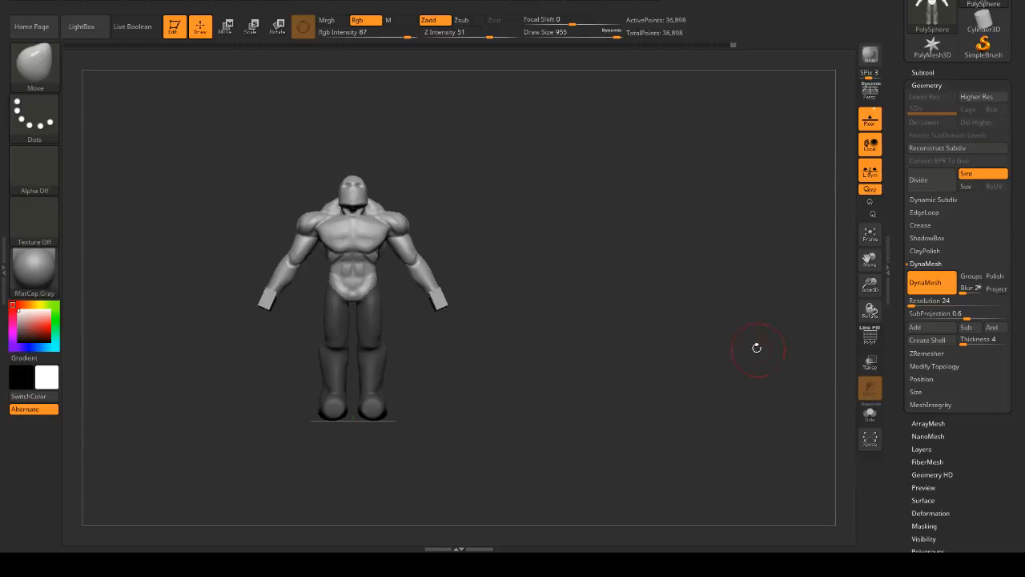
alt+drag(589, 292, 606, 325)
ctrl+click(649, 337)
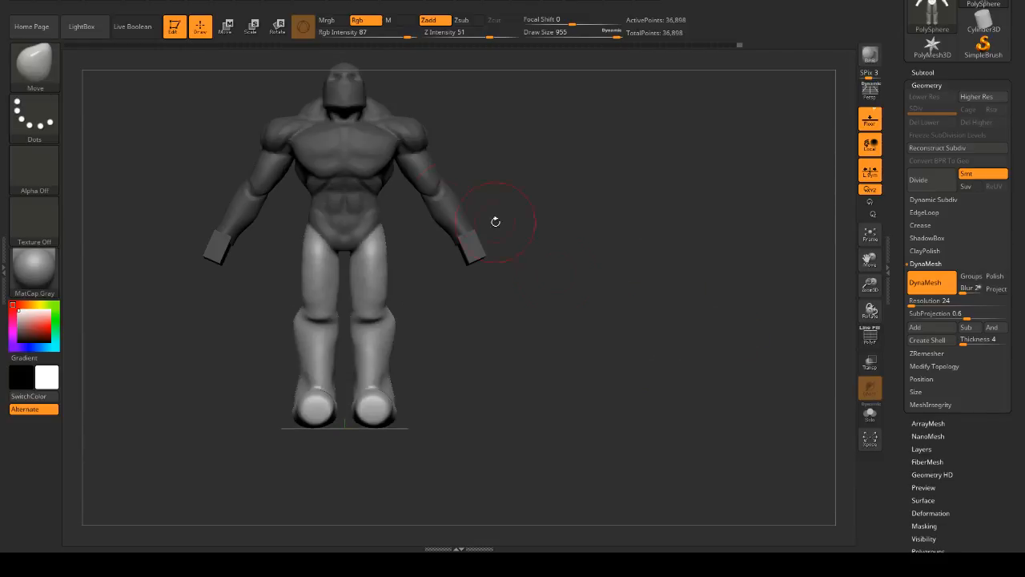
- Place the transform gizmo on the hip joint and undo the small shift of the legs in side view
key(w)
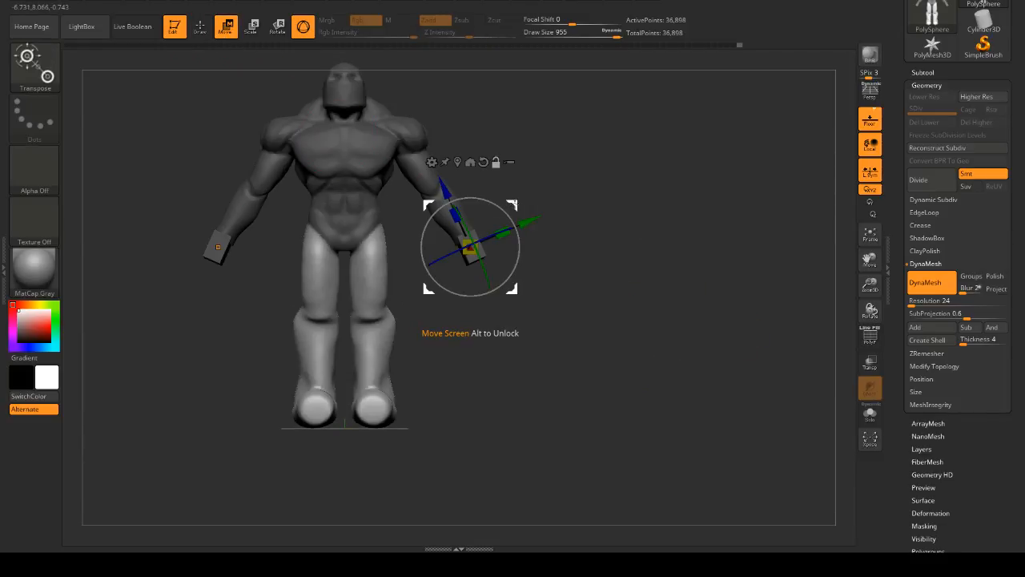
alt+drag(469, 247, 365, 238)
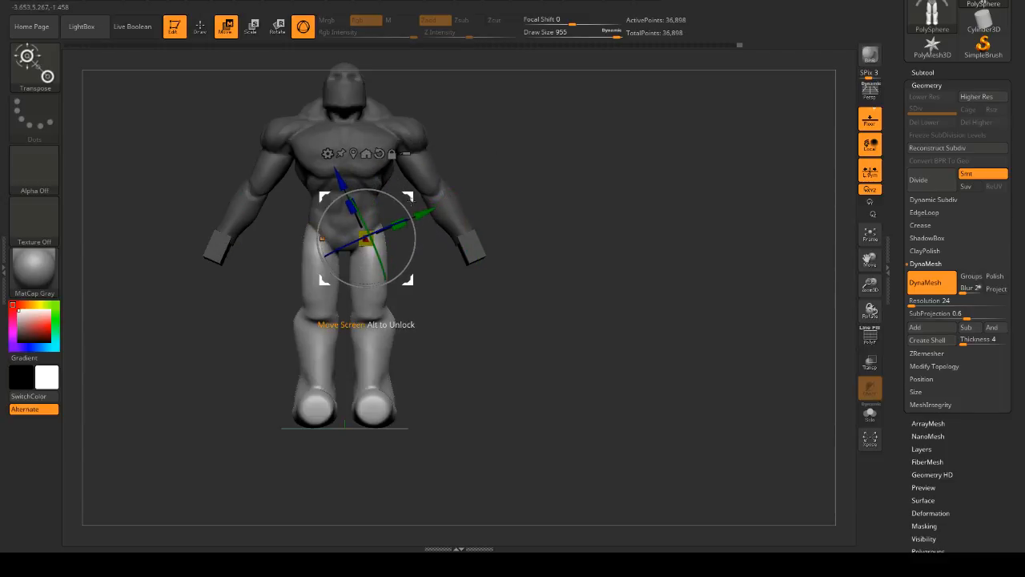
shift+drag(552, 205, 508, 206)
drag(413, 196, 407, 196)
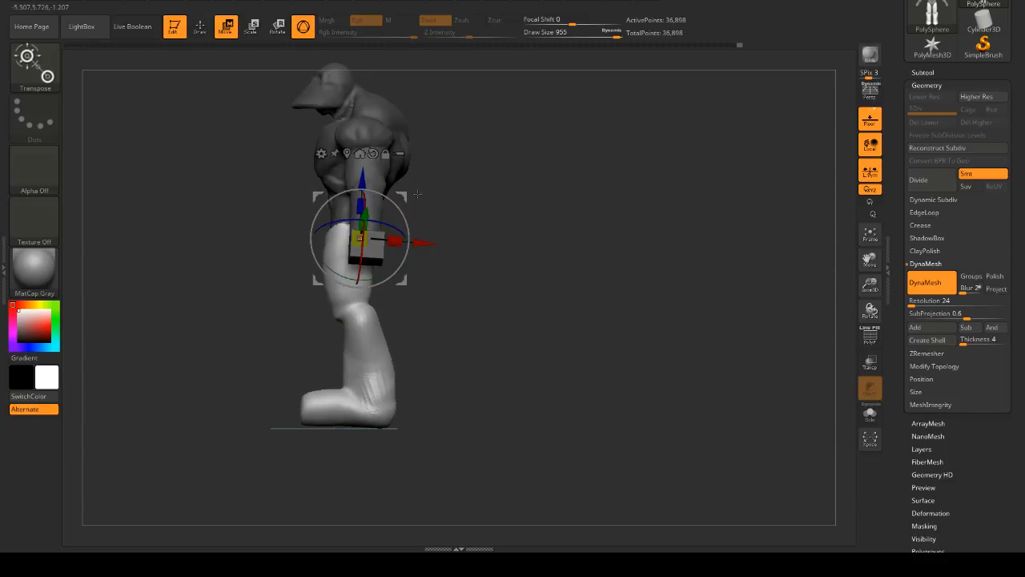
key(ctrl+z)
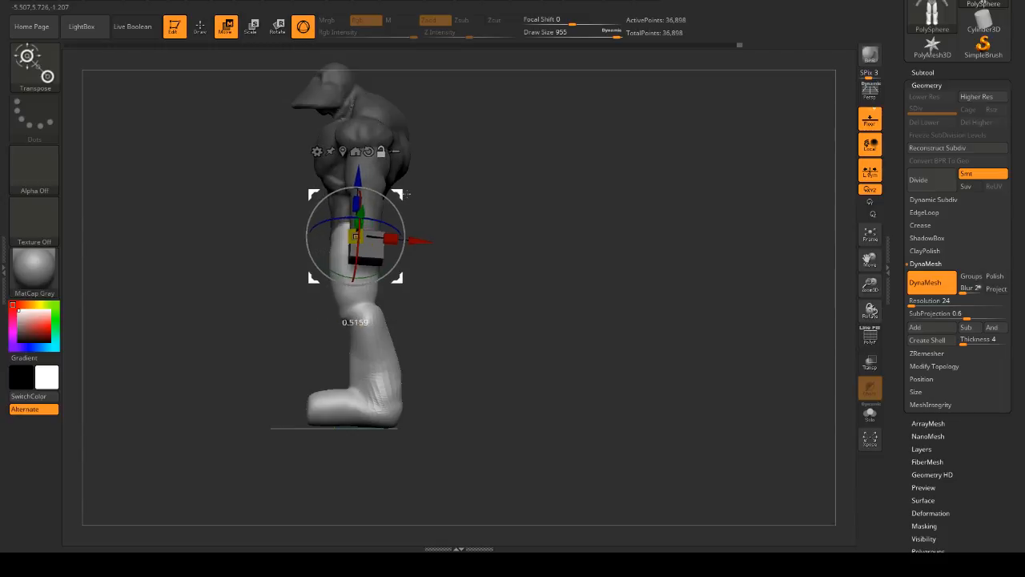
- Rotate both unmasked legs outward from the hips into a wider stance, clear the mask and return to draw mode
shift+drag(513, 205, 557, 205)
drag(393, 235, 496, 206)
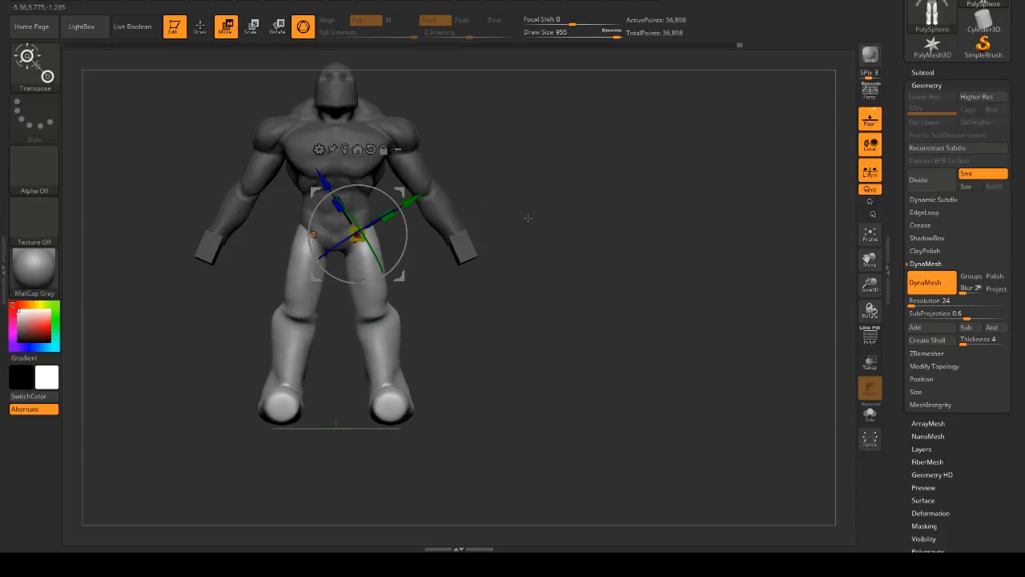
drag(407, 225, 410, 220)
mouse_move(550, 220)
mouse_down()
mouse_move(604, 222)
mouse_move(554, 224)
mouse_up()
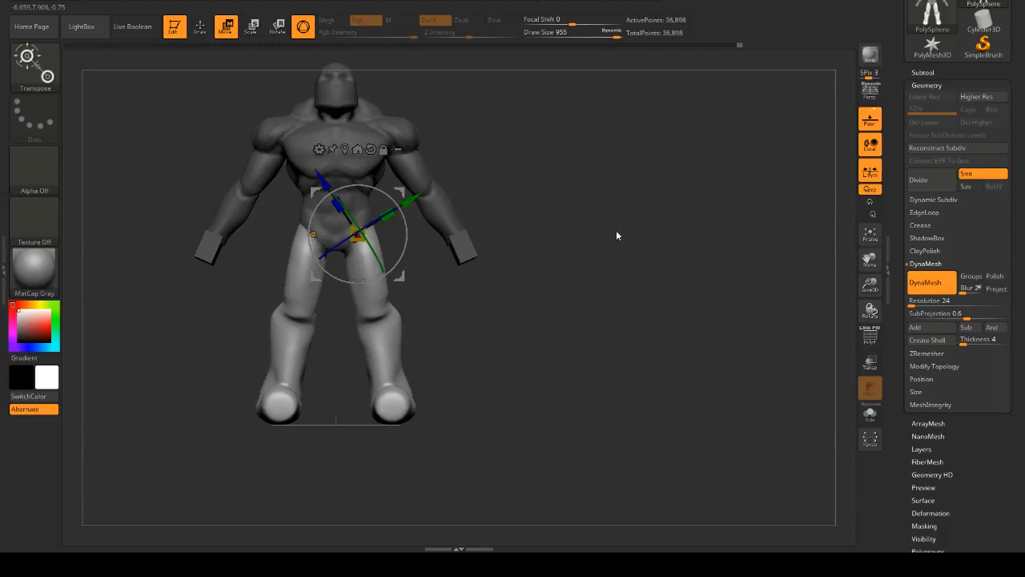
mouse_move(617, 231)
mouse_down()
mouse_move(681, 218)
mouse_move(629, 246)
mouse_move(681, 285)
mouse_move(629, 266)
mouse_move(652, 240)
mouse_move(668, 277)
mouse_move(654, 289)
mouse_move(579, 270)
mouse_move(663, 221)
mouse_move(639, 172)
mouse_move(629, 258)
mouse_up()
key(q)
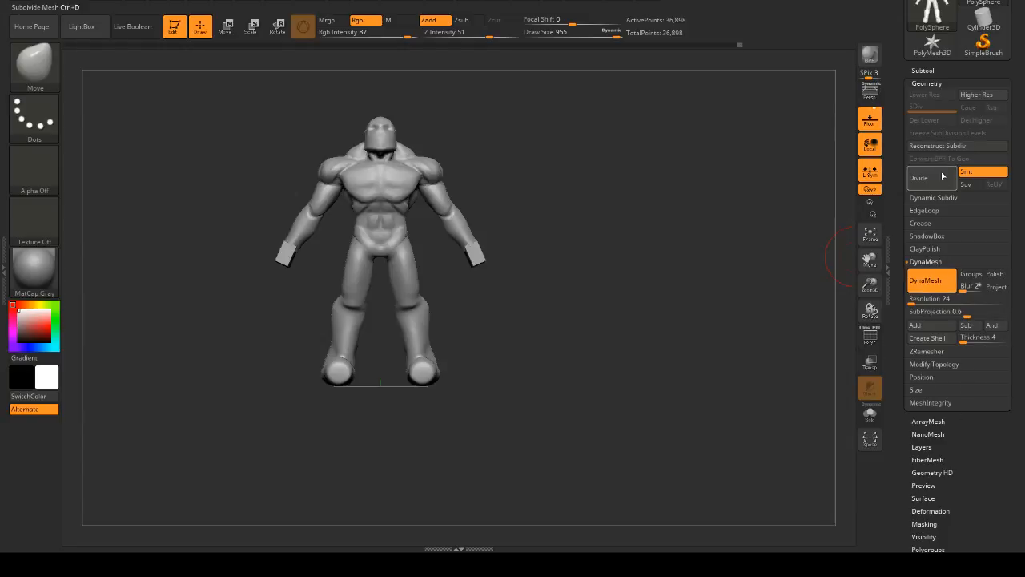
- Display the subtool list and examine the whole figure's proportions in its wider stance
click(925, 72)
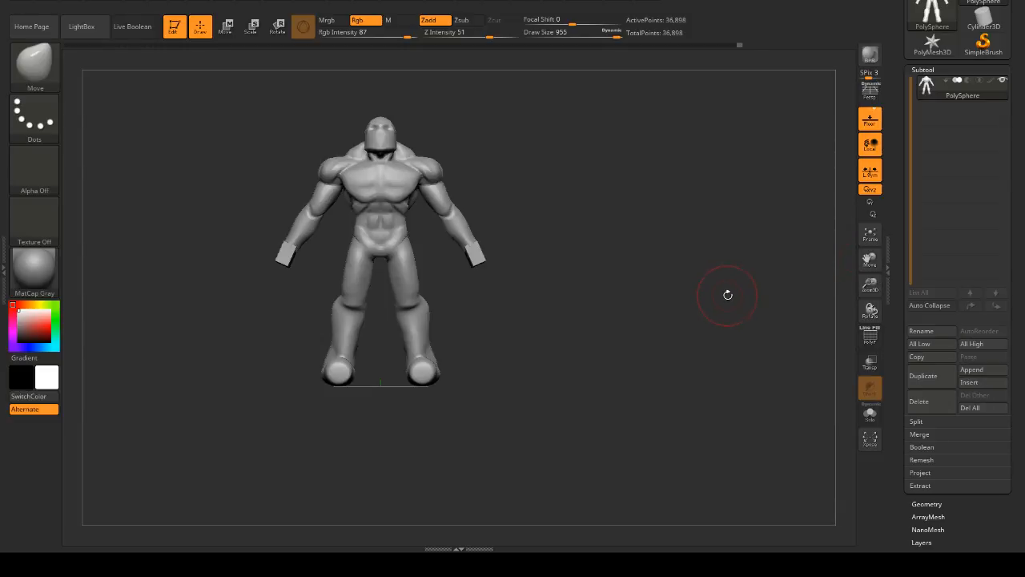
mouse_move(727, 295)
shift+mouse_down()
mouse_move(737, 304)
mouse_move(713, 305)
mouse_move(709, 288)
shift+mouse_up()
shift+drag(640, 293, 709, 278)
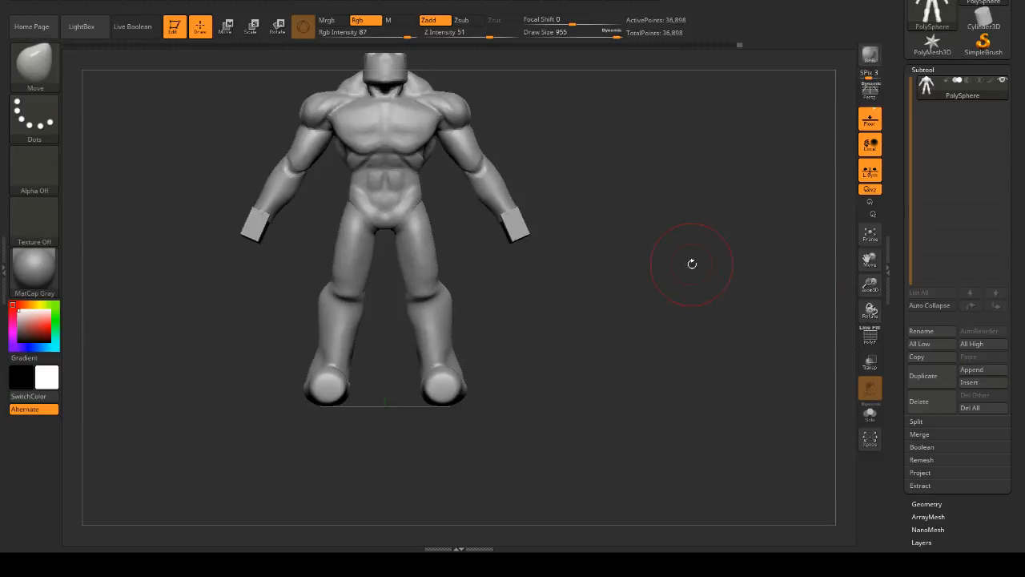
mouse_move(647, 242)
mouse_down()
mouse_move(641, 301)
mouse_move(660, 318)
mouse_up()
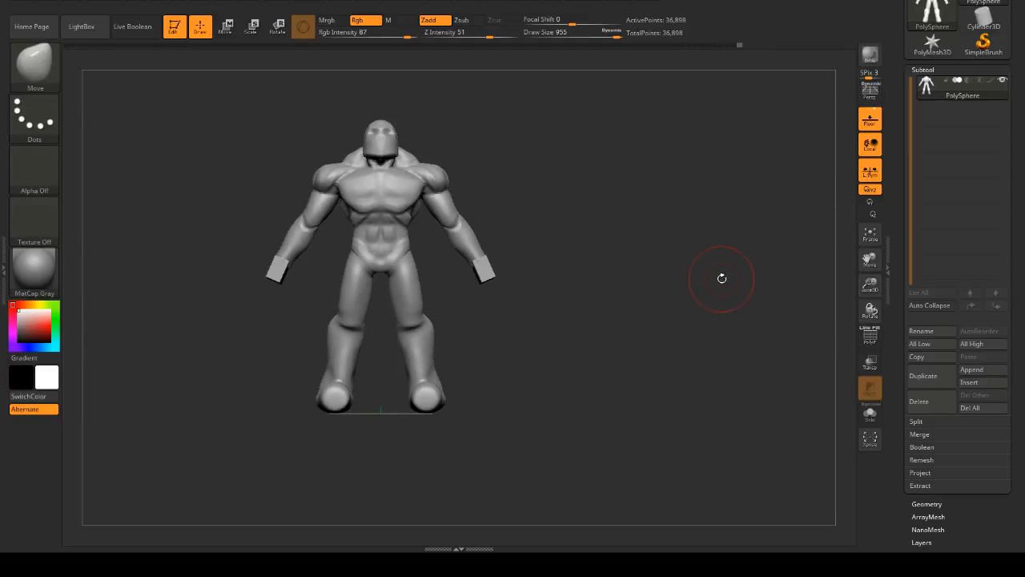
drag(720, 284, 680, 332)
mouse_move(721, 264)
shift+mouse_down()
mouse_move(781, 286)
mouse_move(747, 282)
mouse_move(749, 311)
mouse_move(721, 286)
mouse_move(713, 319)
mouse_move(753, 307)
mouse_move(707, 318)
shift+mouse_up()
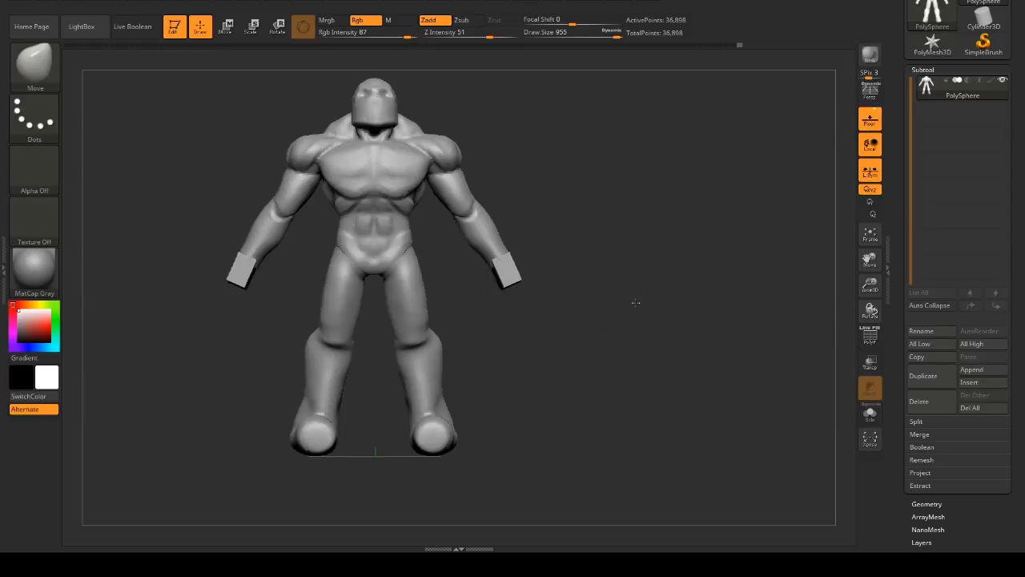
- Broaden the lower shins, ankles and feet outward with the Move brush at draw size 955
shift+drag(636, 302, 584, 330)
alt+drag(585, 330, 606, 313)
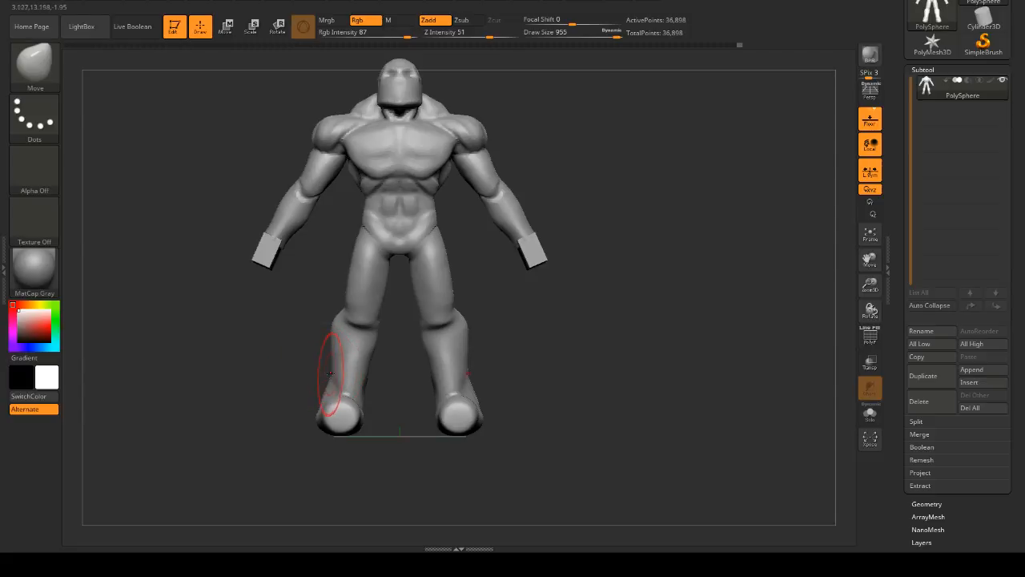
mouse_move(333, 377)
mouse_down()
mouse_move(279, 425)
mouse_move(310, 412)
mouse_move(308, 430)
mouse_move(262, 425)
mouse_up()
mouse_move(369, 410)
mouse_down()
mouse_move(378, 412)
mouse_move(379, 387)
mouse_up()
mouse_move(304, 391)
mouse_down()
mouse_move(343, 388)
mouse_move(318, 376)
mouse_move(385, 355)
mouse_up()
key(ctrl)
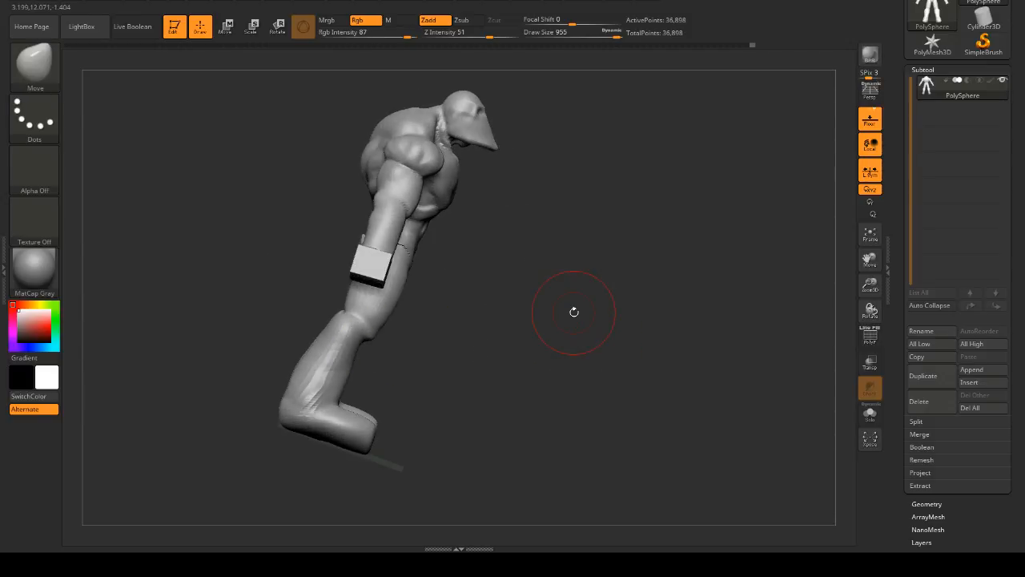
shift+drag(620, 254, 599, 254)
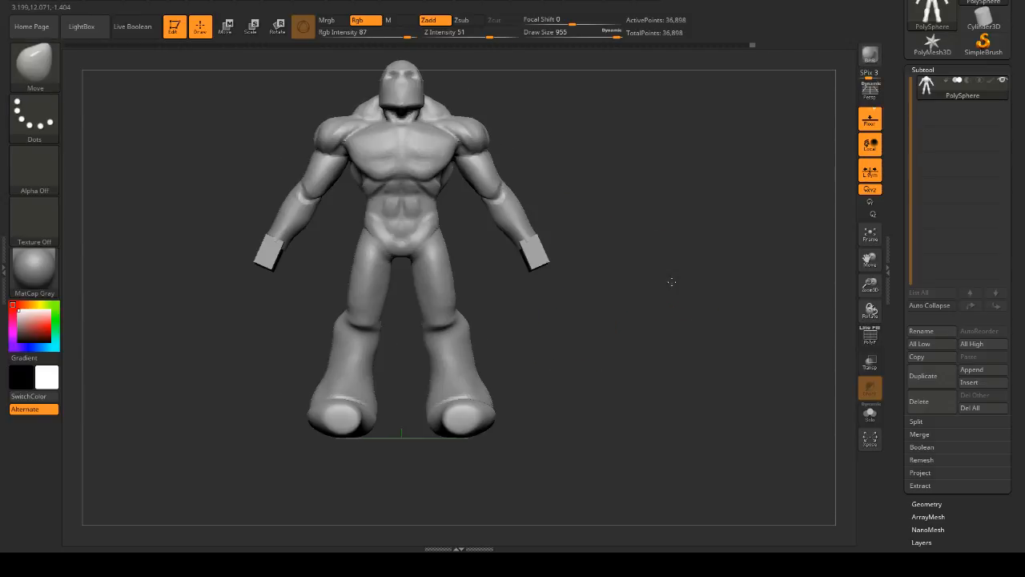
- Refine the outer contours of the ankles with the Move brush at draw size 695
alt+drag(671, 285, 680, 307)
key(space)
drag(317, 357, 303, 357)
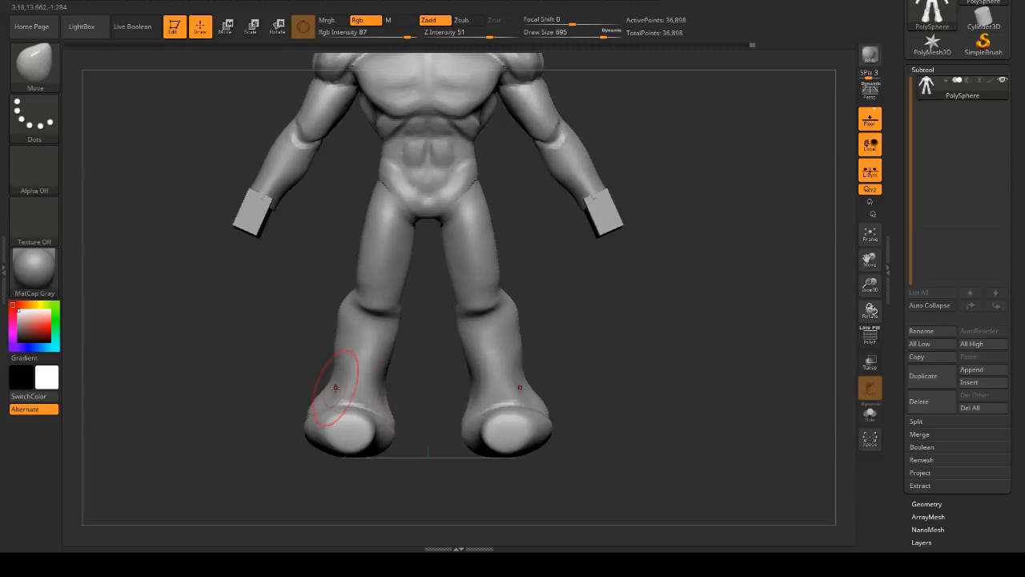
drag(313, 383, 323, 385)
- Raise the insteps and taper the feet toward the toes with the Move brush at draw size 695
mouse_move(553, 345)
mouse_down()
mouse_move(604, 350)
mouse_move(577, 371)
mouse_move(585, 374)
mouse_up()
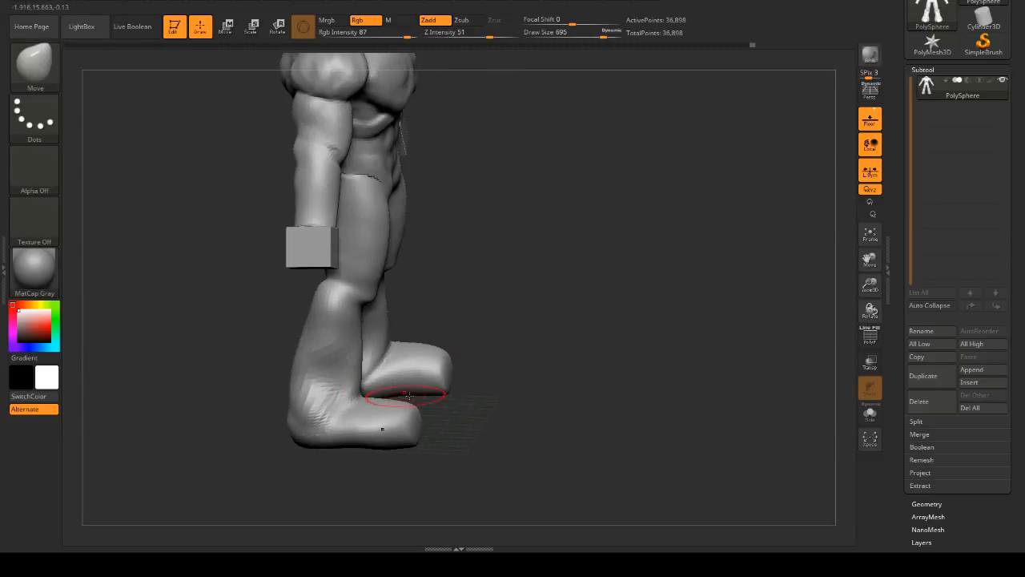
mouse_move(408, 395)
mouse_down()
mouse_move(350, 393)
mouse_move(406, 401)
mouse_up()
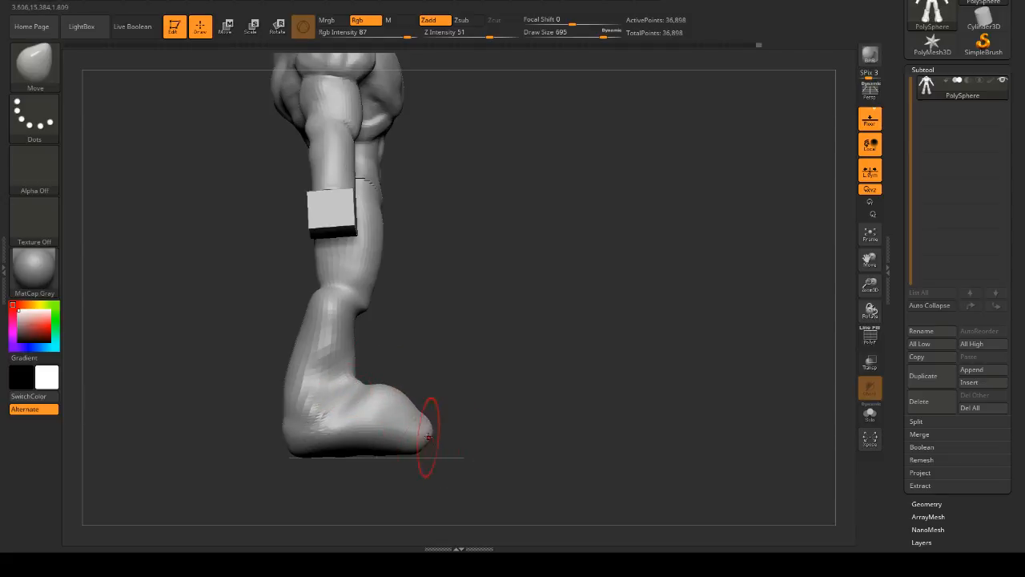
shift+drag(458, 417, 454, 396)
- Flatten the inner and upper surfaces of the pointed feet with the Flatten brush at draw size 695
mouse_move(523, 389)
mouse_down()
mouse_move(489, 417)
mouse_move(448, 380)
mouse_up()
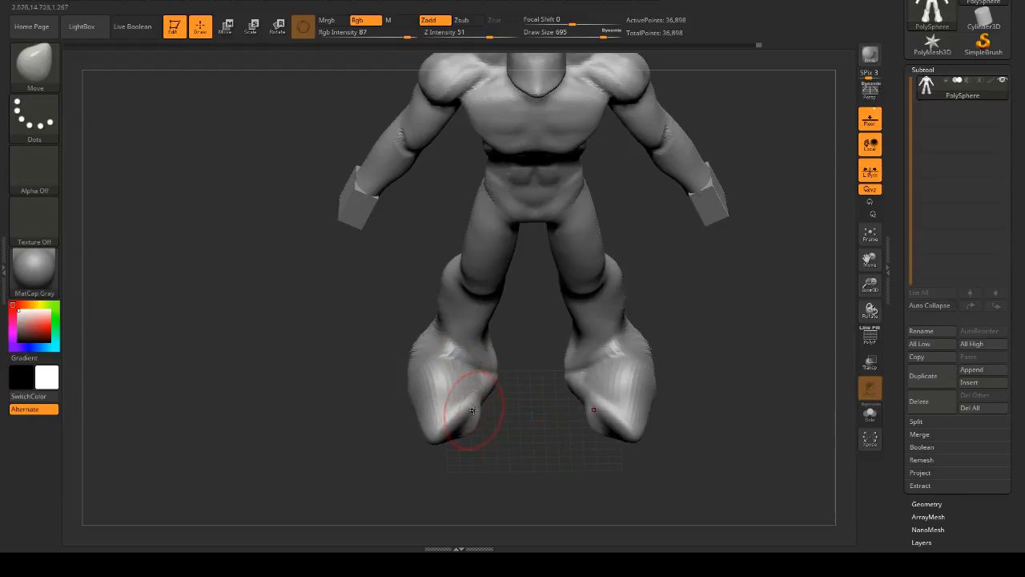
key(b)
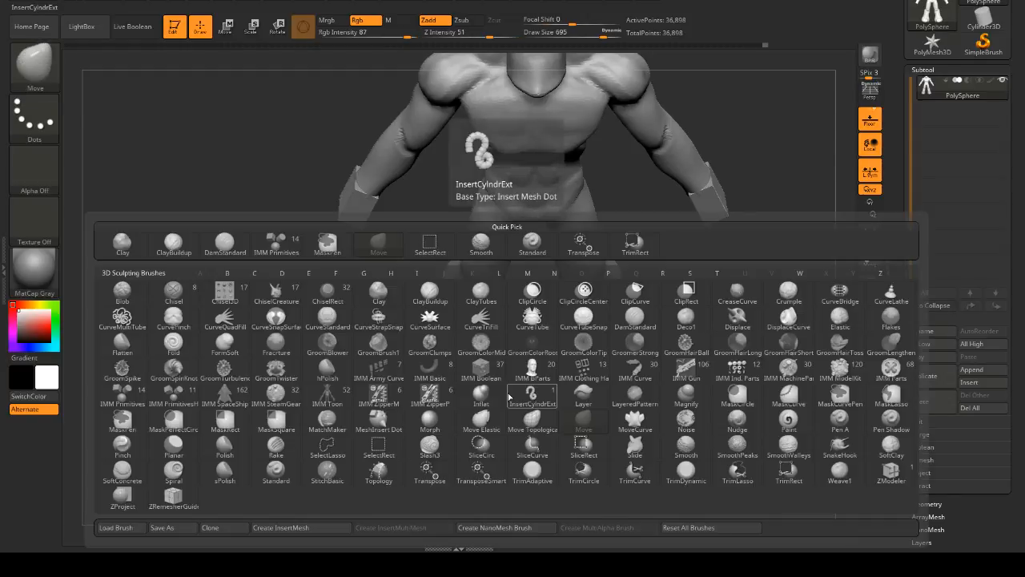
key(f)
key(l)
mouse_move(508, 419)
mouse_down()
mouse_move(493, 404)
mouse_move(519, 404)
mouse_up()
drag(709, 345, 755, 370)
mouse_move(454, 383)
mouse_down()
mouse_move(450, 404)
mouse_move(465, 394)
mouse_up()
mouse_move(557, 388)
mouse_down()
mouse_move(641, 365)
mouse_move(684, 366)
mouse_up()
key(f)
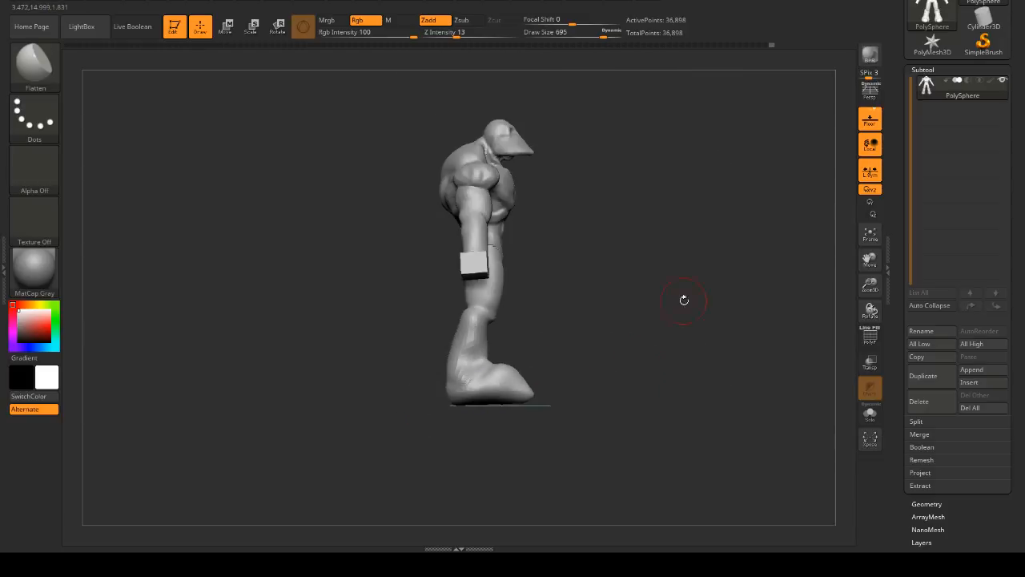
- Widen the outer thighs and shape their inner contours with the Move brush at draw size 753
mouse_move(681, 298)
mouse_down()
mouse_move(665, 350)
mouse_move(677, 355)
mouse_move(610, 362)
mouse_move(704, 357)
mouse_up()
key(space)
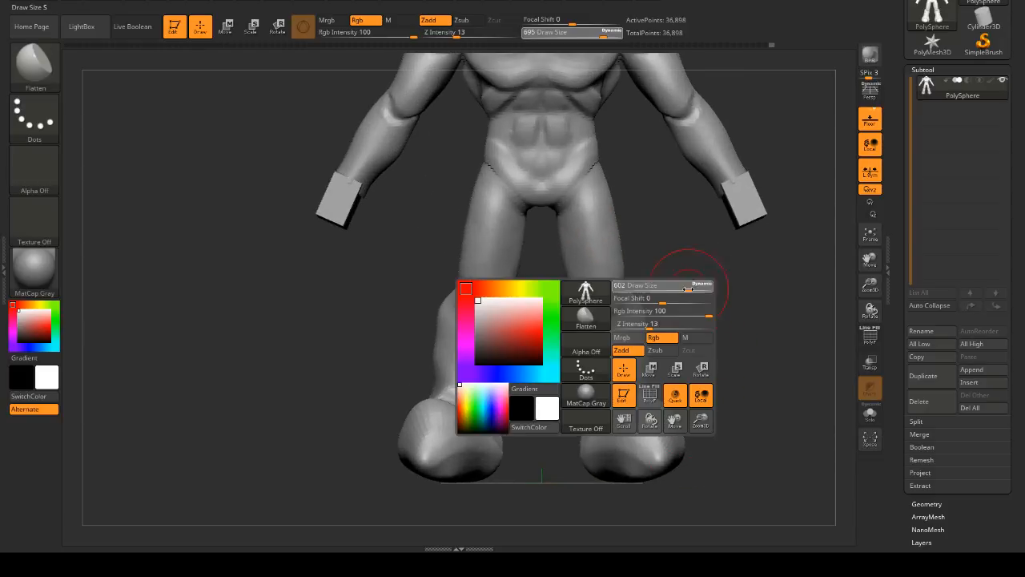
mouse_move(692, 293)
mouse_down()
mouse_move(607, 254)
mouse_move(613, 200)
mouse_up()
key(b)
key(m)
key(v)
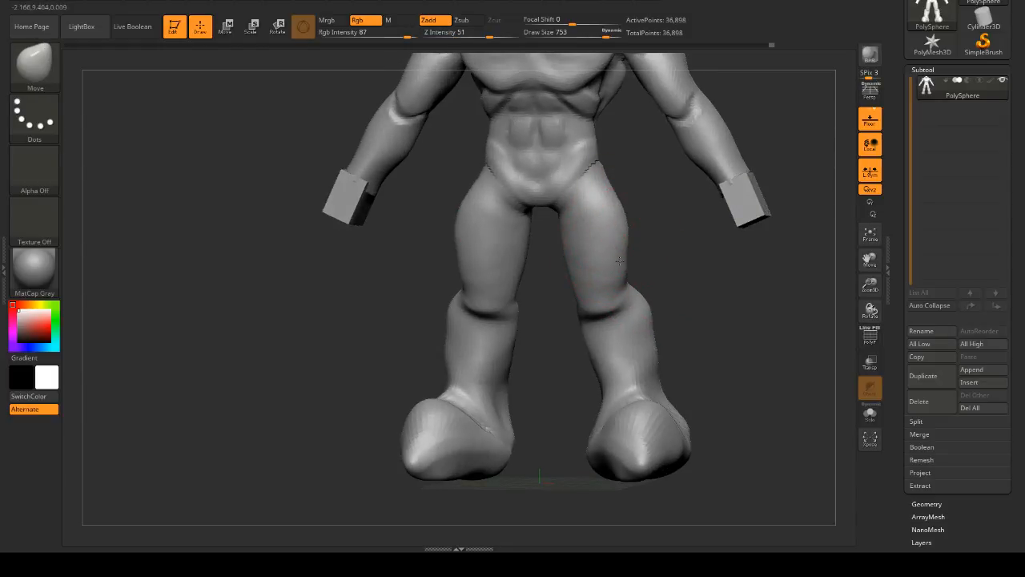
drag(616, 268, 685, 254)
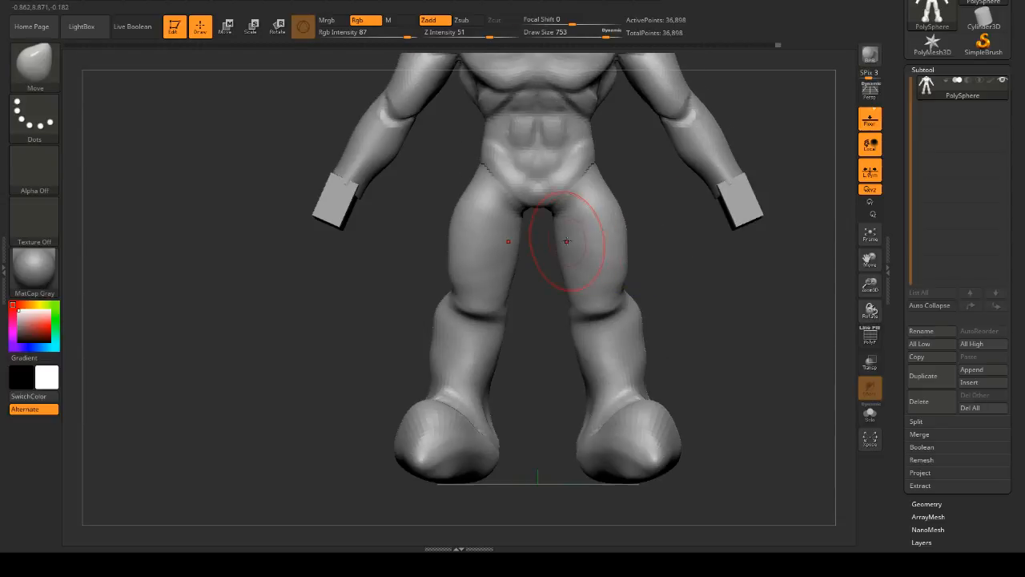
mouse_move(566, 243)
mouse_down()
mouse_move(583, 316)
mouse_move(612, 271)
mouse_up()
key(space)
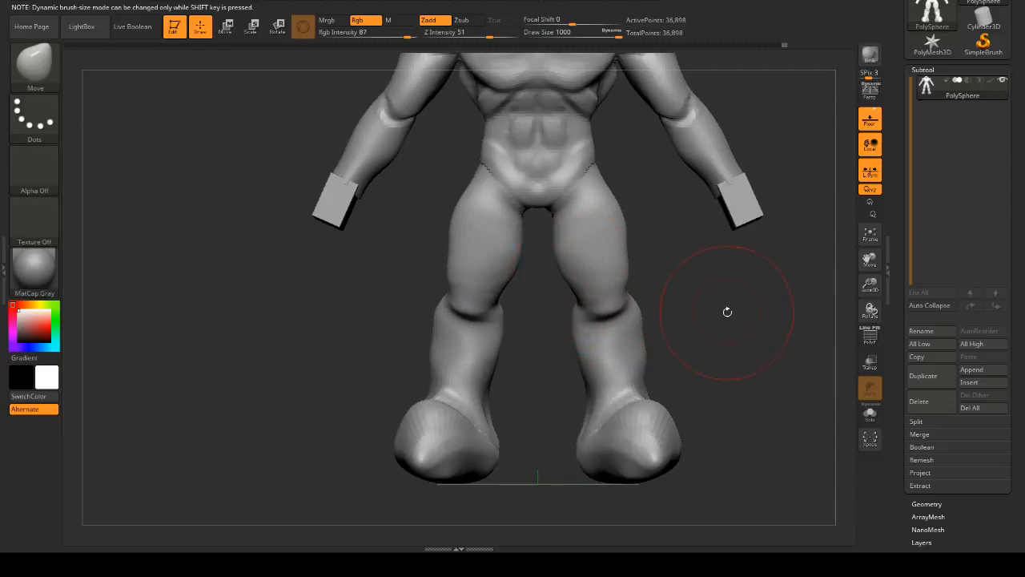
mouse_move(728, 312)
mouse_down()
mouse_move(681, 352)
mouse_move(703, 281)
mouse_move(774, 302)
mouse_move(770, 310)
mouse_up()
- Build up the collarbones from the neck toward the shoulders with the ClayBuildup brush at draw size 182
mouse_move(726, 262)
mouse_down()
mouse_move(648, 270)
mouse_move(689, 297)
mouse_move(666, 253)
mouse_move(620, 233)
mouse_up()
key(space)
key(s)
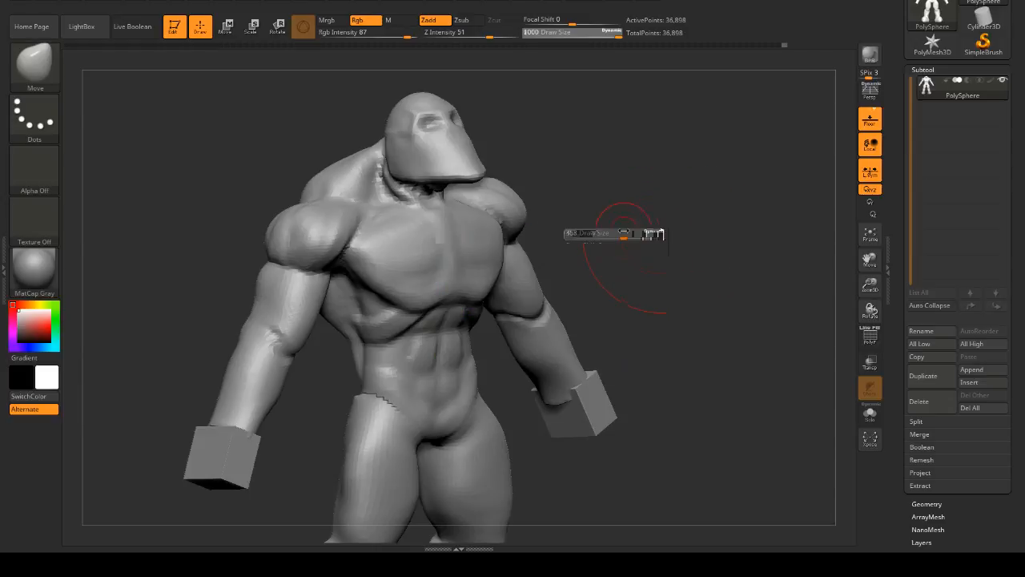
alt+drag(664, 201, 690, 166)
key(space)
key(space)
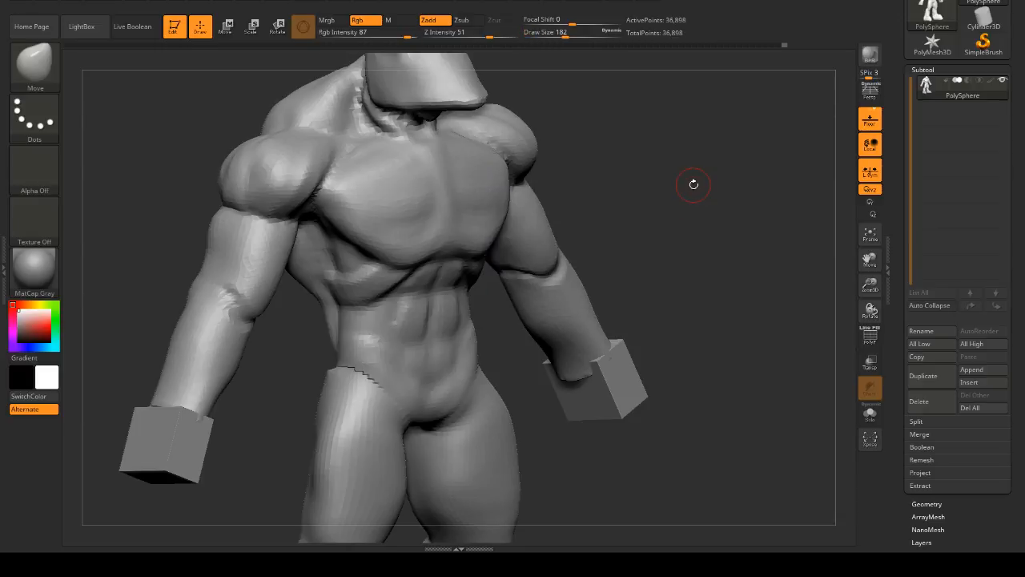
alt+drag(694, 184, 708, 245)
key(b)
key(c)
key(b)
mouse_move(410, 215)
mouse_down()
mouse_move(424, 217)
mouse_move(347, 222)
mouse_move(412, 206)
mouse_move(443, 212)
mouse_move(337, 224)
mouse_up()
mouse_move(633, 222)
mouse_down()
mouse_move(641, 211)
mouse_move(728, 195)
mouse_move(710, 187)
mouse_move(339, 235)
mouse_up()
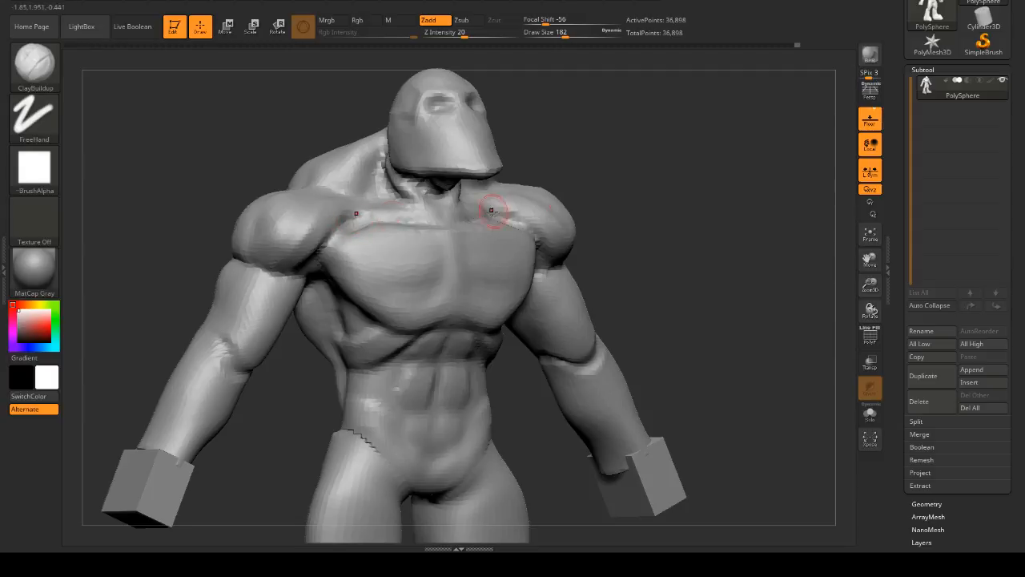
- Reshape the outer shoulders and their upper contours with the Move brush at draw size 1000
drag(589, 200, 683, 184)
key(space)
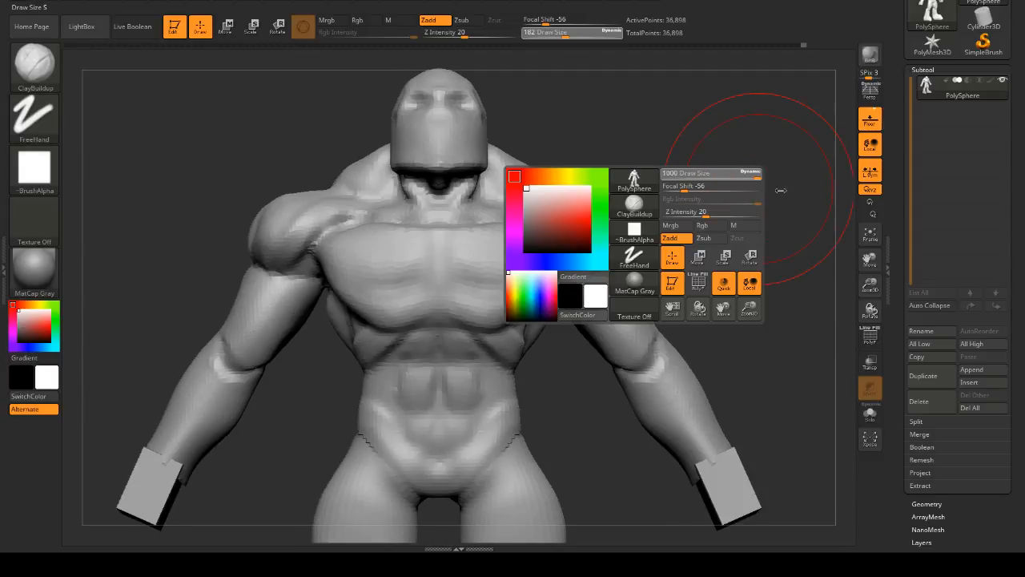
key(ctrl)
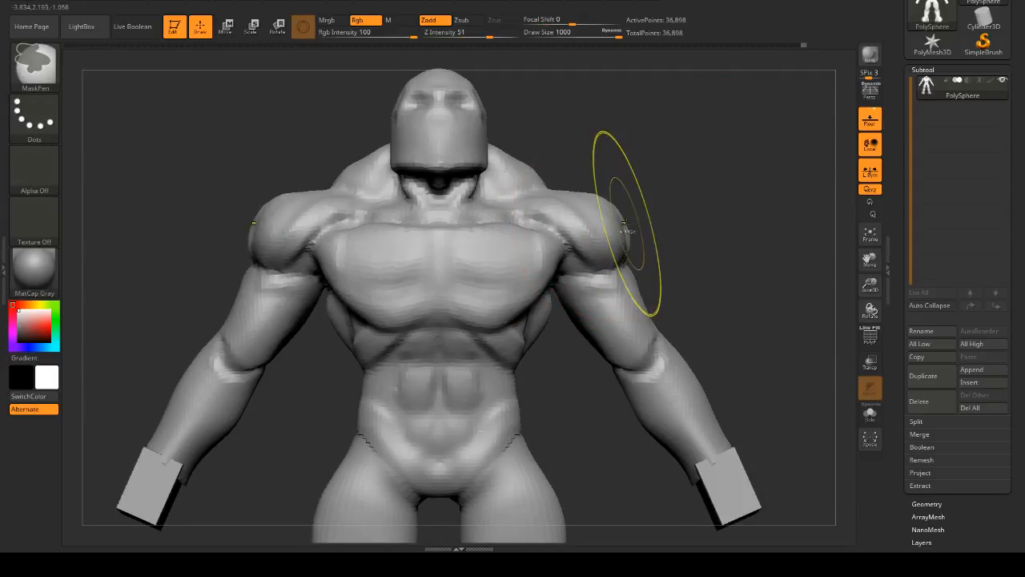
key(ctrl+z)
key(b)
key(m)
key(v)
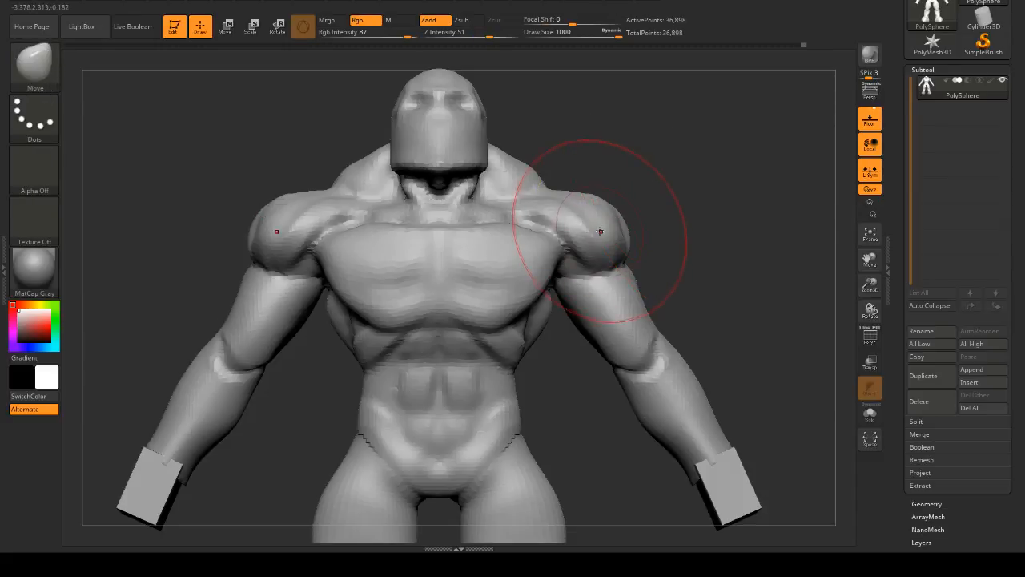
mouse_move(600, 231)
mouse_down()
mouse_move(611, 240)
mouse_move(620, 225)
mouse_up()
mouse_move(681, 193)
mouse_down()
mouse_move(652, 196)
mouse_move(665, 190)
mouse_up()
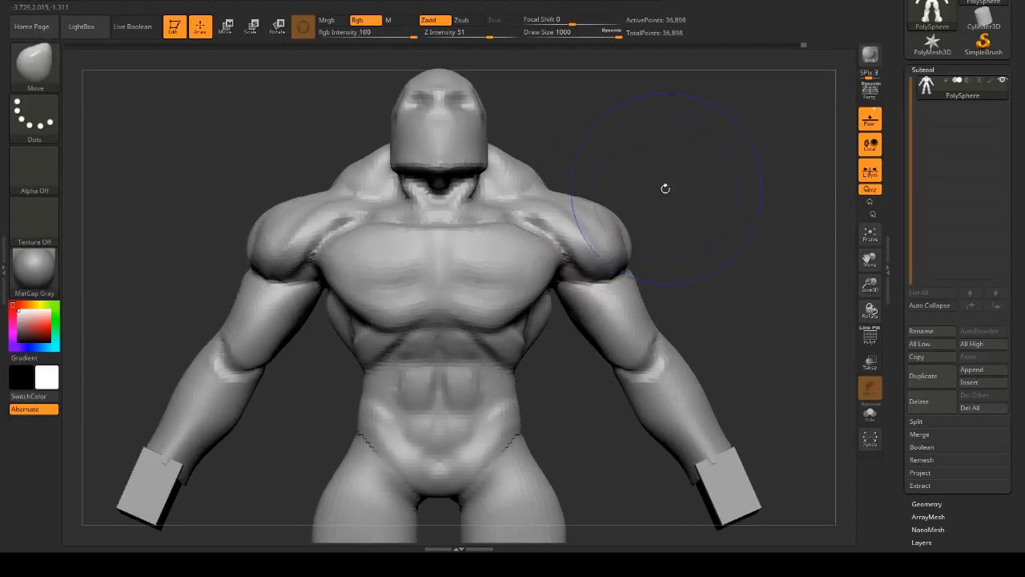
mouse_move(697, 248)
mouse_down()
mouse_move(657, 240)
mouse_move(671, 238)
mouse_move(681, 210)
mouse_move(640, 186)
mouse_up()
- Adjust the slope from the neck into the shoulders with the Move brush at draw size 704
key(space)
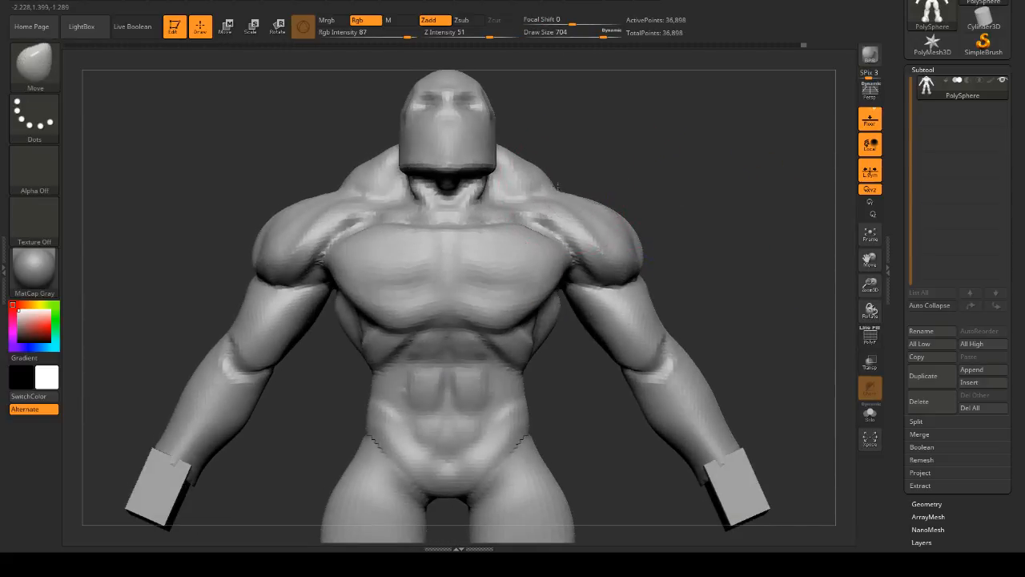
drag(545, 181, 583, 201)
mouse_move(337, 272)
shift+mouse_down()
mouse_move(382, 321)
mouse_move(413, 326)
shift+mouse_up()
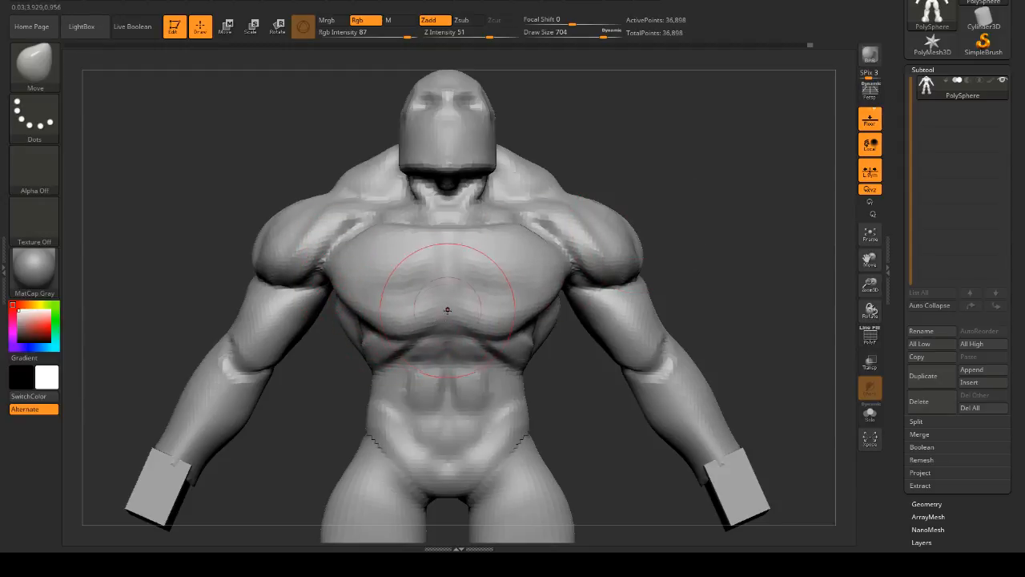
- Build up the lower ribcage muscles beneath the chest with the ClayBuildup brush at draw size 197
mouse_move(681, 256)
mouse_down()
mouse_move(772, 210)
mouse_move(750, 207)
mouse_up()
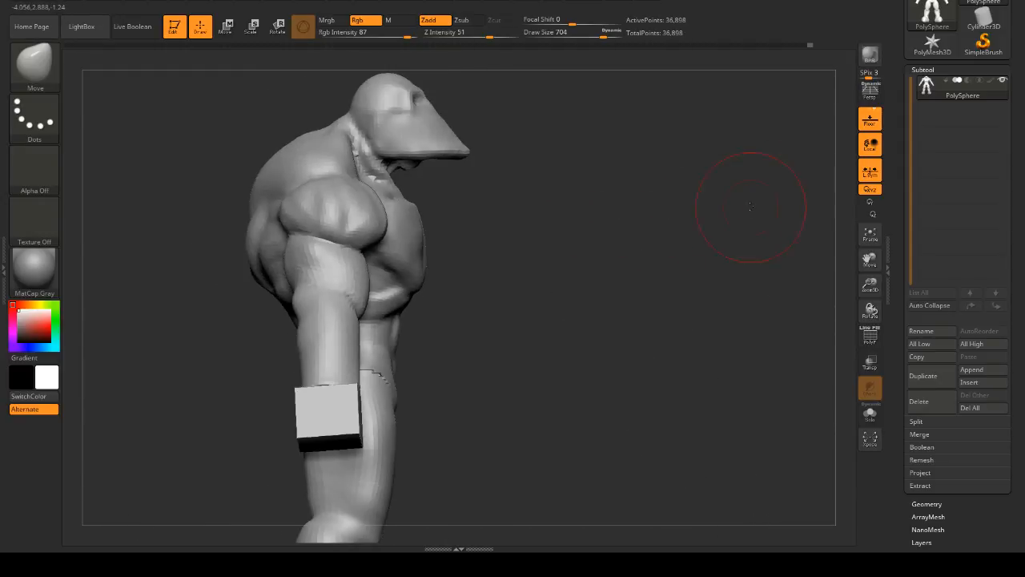
drag(479, 238, 390, 229)
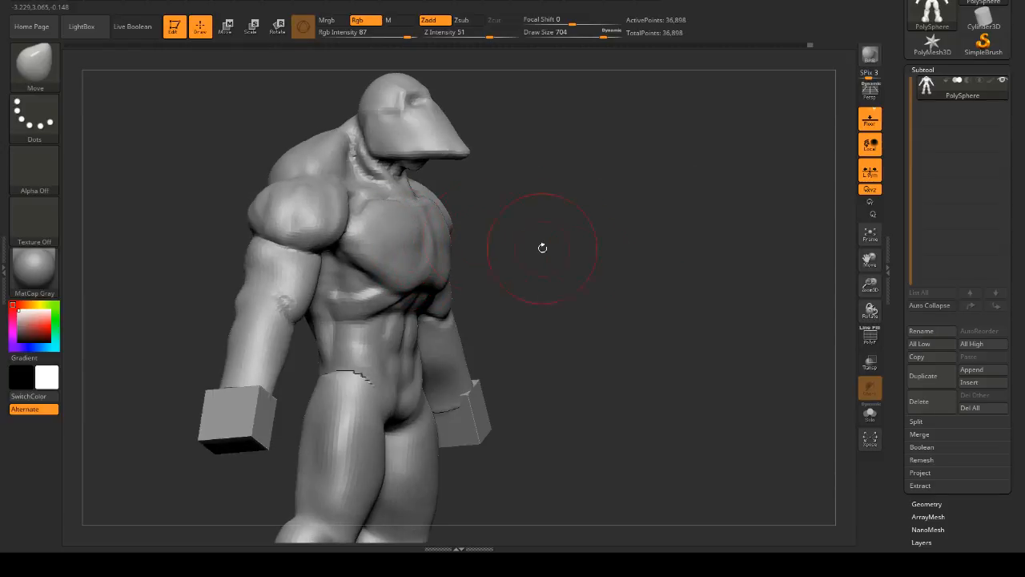
drag(542, 248, 618, 236)
drag(553, 253, 709, 279)
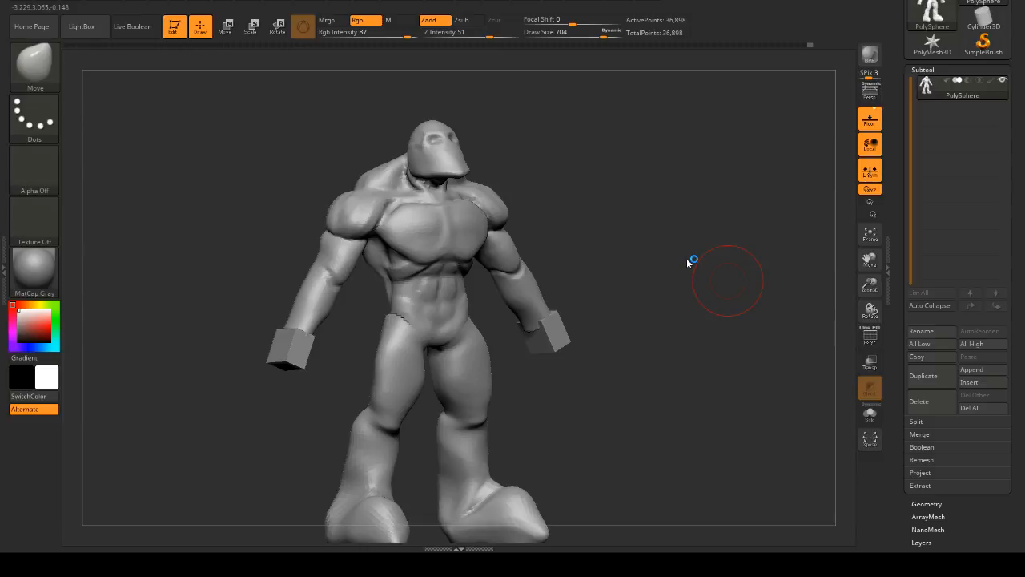
mouse_move(780, 326)
mouse_down()
mouse_move(751, 291)
mouse_move(780, 334)
mouse_move(746, 252)
mouse_move(739, 332)
mouse_move(761, 257)
mouse_move(787, 265)
mouse_move(754, 269)
mouse_up()
key(space)
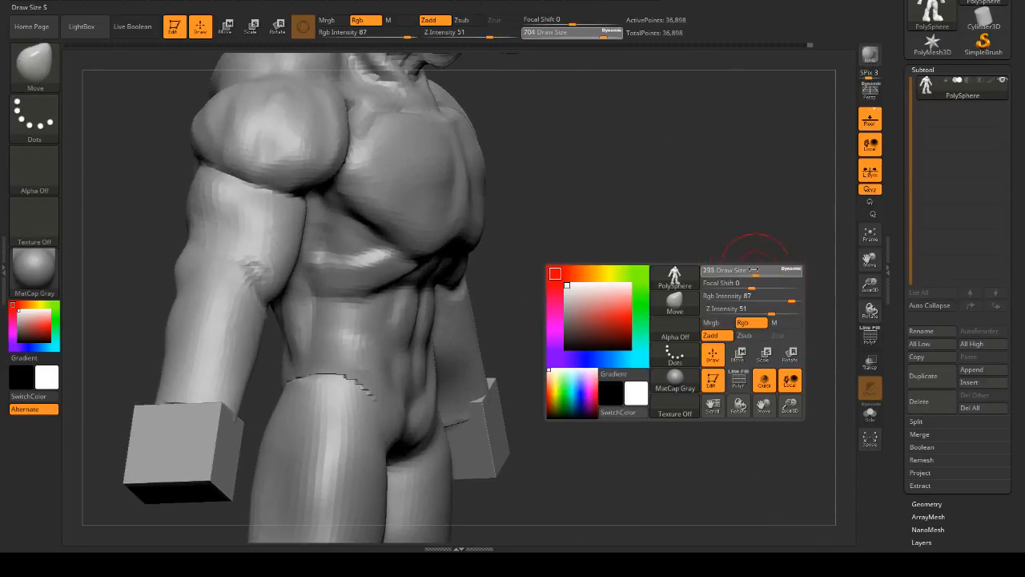
mouse_move(656, 260)
mouse_down()
mouse_move(761, 242)
mouse_move(658, 238)
mouse_move(449, 264)
mouse_up()
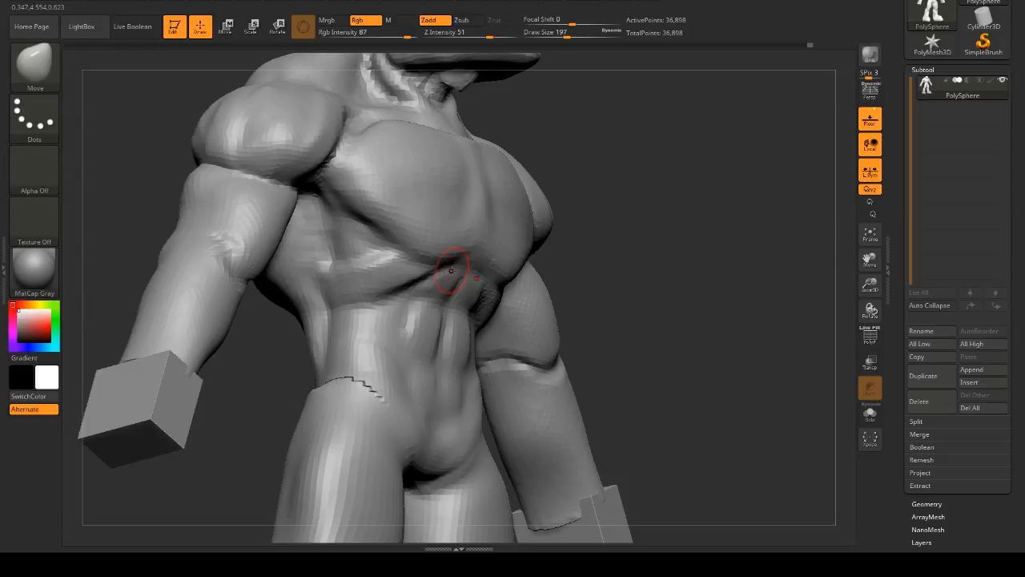
key(b)
key(c)
key(b)
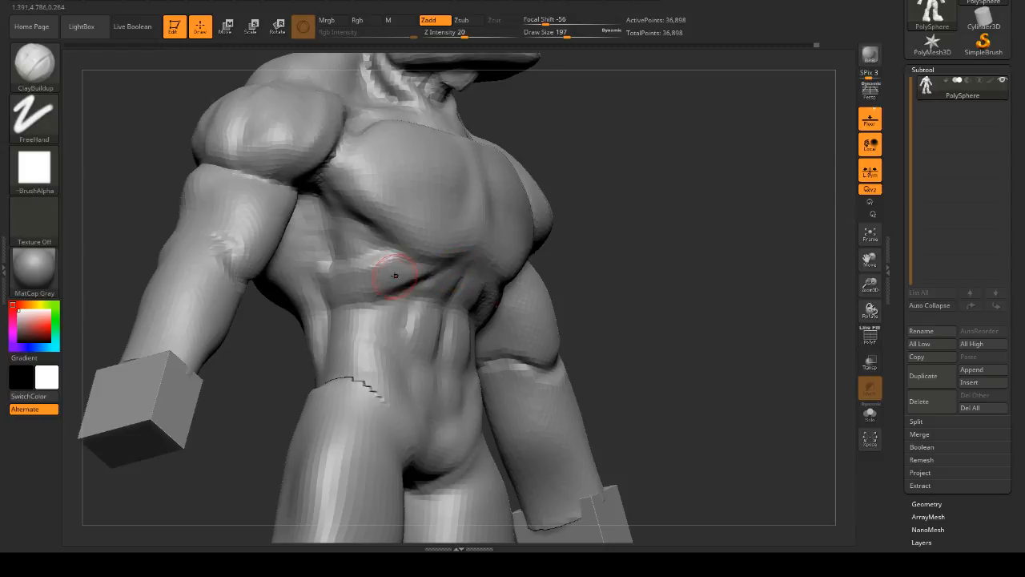
mouse_move(395, 273)
mouse_down()
mouse_move(470, 266)
mouse_move(385, 276)
mouse_move(366, 309)
mouse_move(342, 281)
mouse_up()
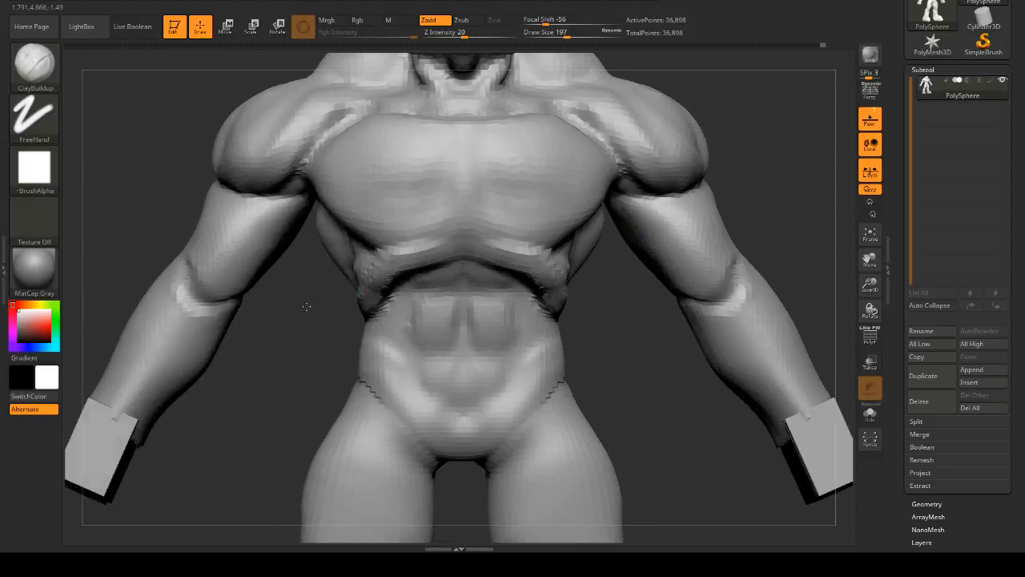
- Sculpt the serratus muscles along the sides of the ribcage under the arms with the ClayBuildup brush
mouse_move(309, 305)
mouse_down()
mouse_move(522, 309)
mouse_move(772, 264)
mouse_up()
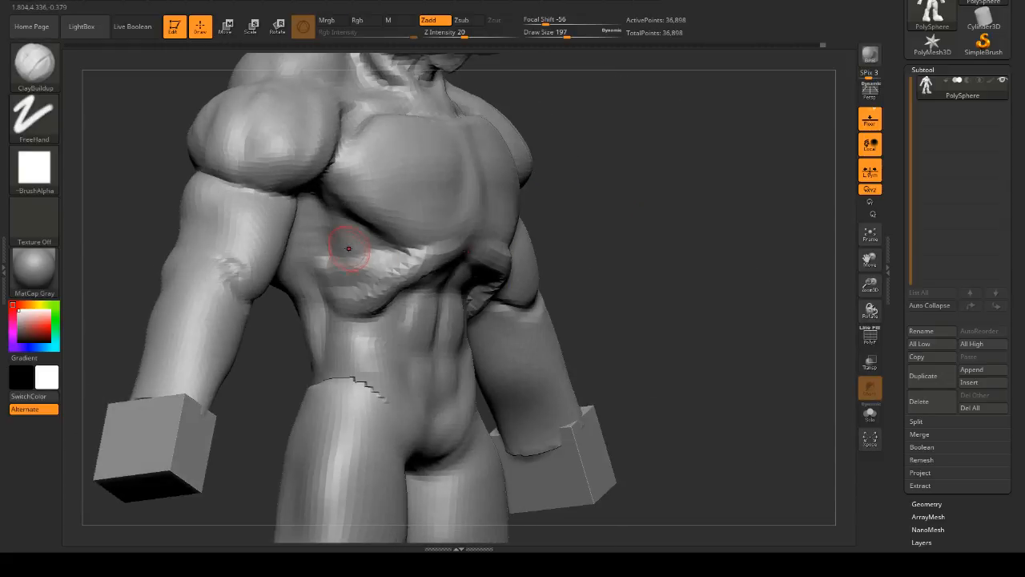
mouse_move(325, 221)
mouse_down()
mouse_move(341, 221)
mouse_move(319, 273)
mouse_up()
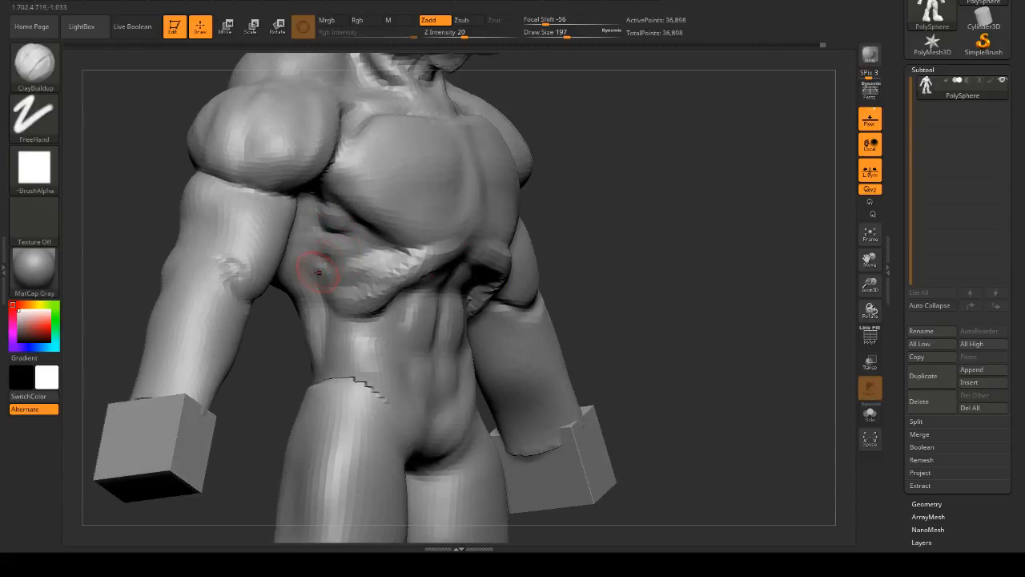
drag(337, 227, 338, 218)
mouse_move(373, 260)
mouse_down()
mouse_move(343, 274)
mouse_move(343, 309)
mouse_up()
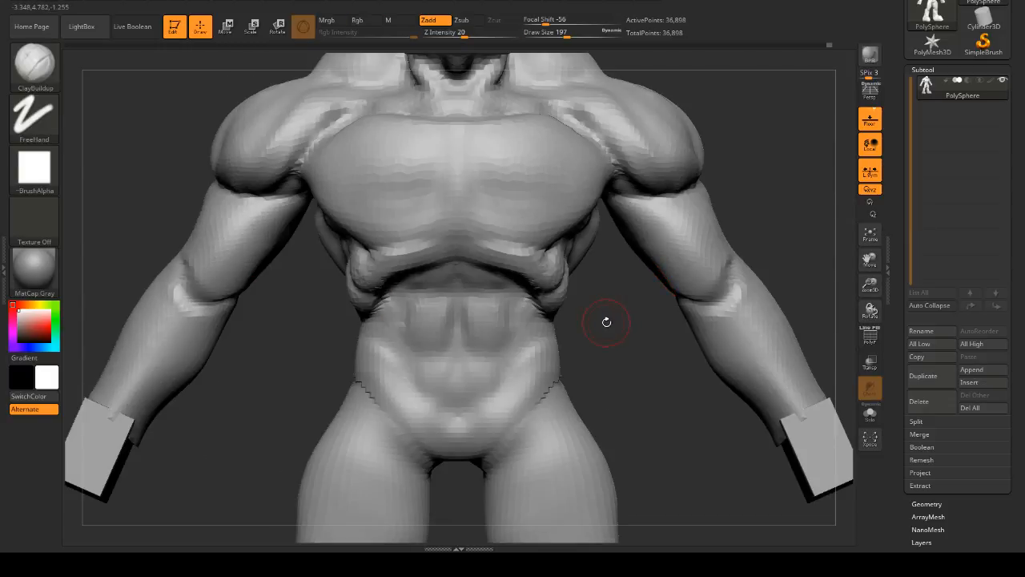
- Build up the abdominal muscle rows between the ribcage and pelvis with the ClayBuildup brush at draw size 197
mouse_move(606, 322)
mouse_down()
mouse_move(592, 324)
mouse_move(681, 253)
mouse_up()
mouse_move(453, 276)
mouse_down()
mouse_move(424, 284)
mouse_move(419, 275)
mouse_move(467, 274)
mouse_move(462, 301)
mouse_move(424, 320)
mouse_move(435, 286)
mouse_move(430, 371)
mouse_move(441, 401)
mouse_move(480, 386)
mouse_up()
key(ctrl+z)
mouse_move(561, 417)
mouse_down()
mouse_move(614, 390)
mouse_move(591, 386)
mouse_up()
drag(523, 308, 527, 322)
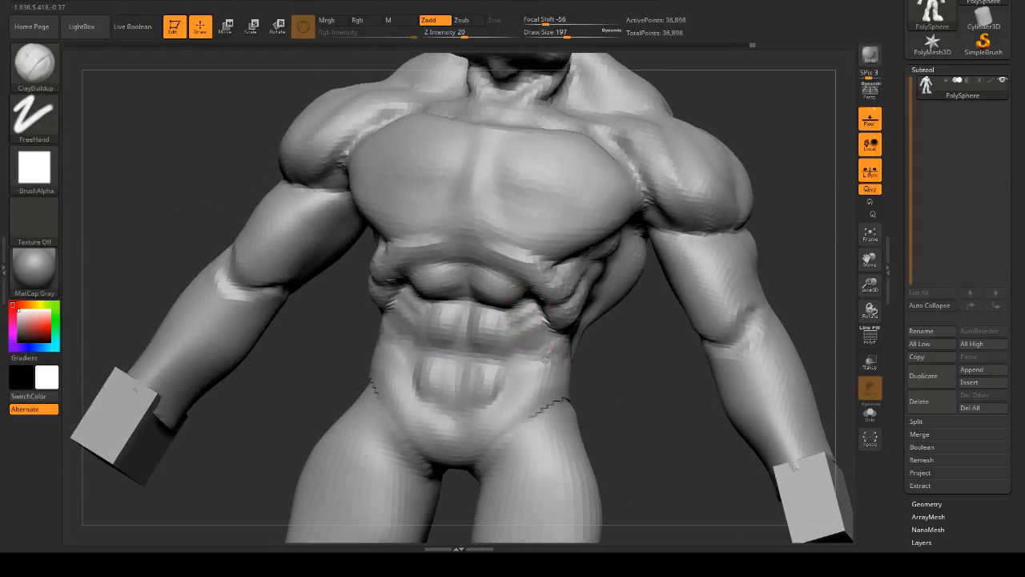
- Sculpt the oblique bulges at the waist above the hips and smooth their transitions
mouse_move(593, 353)
mouse_down()
mouse_move(587, 338)
mouse_move(546, 381)
mouse_move(542, 405)
mouse_move(586, 401)
mouse_move(559, 399)
mouse_up()
drag(717, 373, 793, 373)
mouse_move(793, 373)
mouse_down()
mouse_move(721, 371)
mouse_move(821, 375)
mouse_up()
shift+drag(575, 410, 556, 411)
drag(641, 404, 709, 399)
- Build up the hips where the pelvis meets the upper thighs with the ClayBuildup brush at draw size 550
mouse_move(653, 422)
alt+mouse_down()
mouse_move(612, 332)
mouse_move(572, 350)
mouse_move(545, 299)
mouse_move(661, 293)
mouse_move(650, 293)
alt+mouse_up()
key(space)
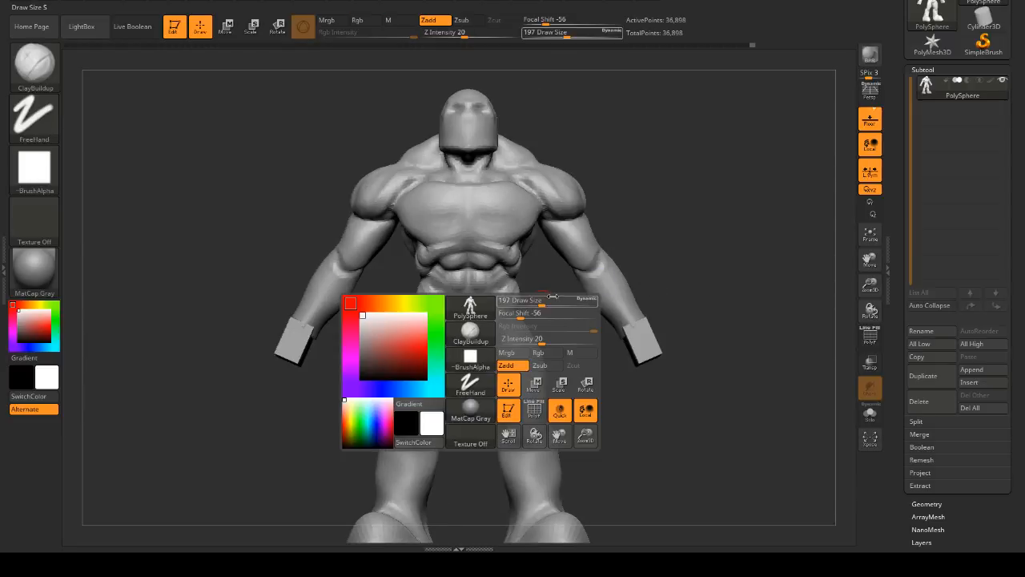
key(space)
drag(571, 297, 536, 288)
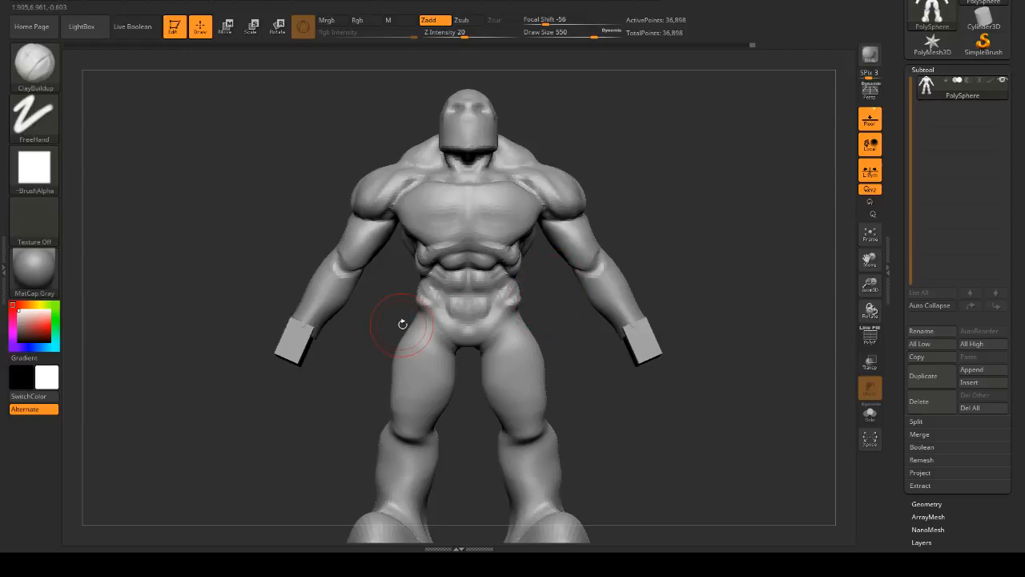
mouse_move(410, 326)
mouse_down()
mouse_move(415, 314)
mouse_move(424, 320)
mouse_move(411, 323)
mouse_up()
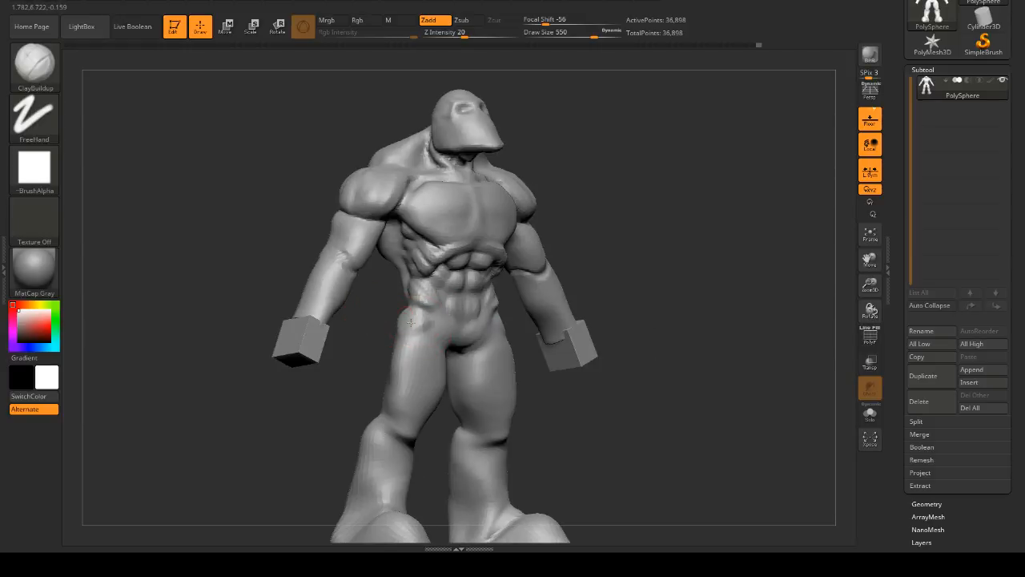
shift+drag(703, 298, 707, 298)
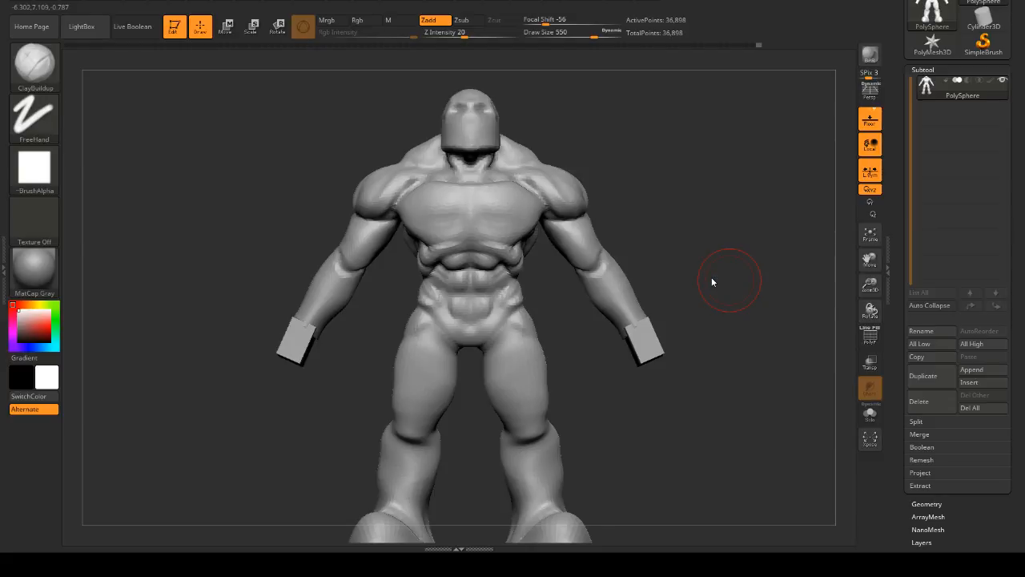
- Build up the buttocks and the backs of the thighs with the ClayBuildup brush at draw size 280
mouse_move(687, 273)
alt+mouse_down()
mouse_move(649, 334)
mouse_move(577, 303)
mouse_move(682, 298)
alt+mouse_up()
key(space)
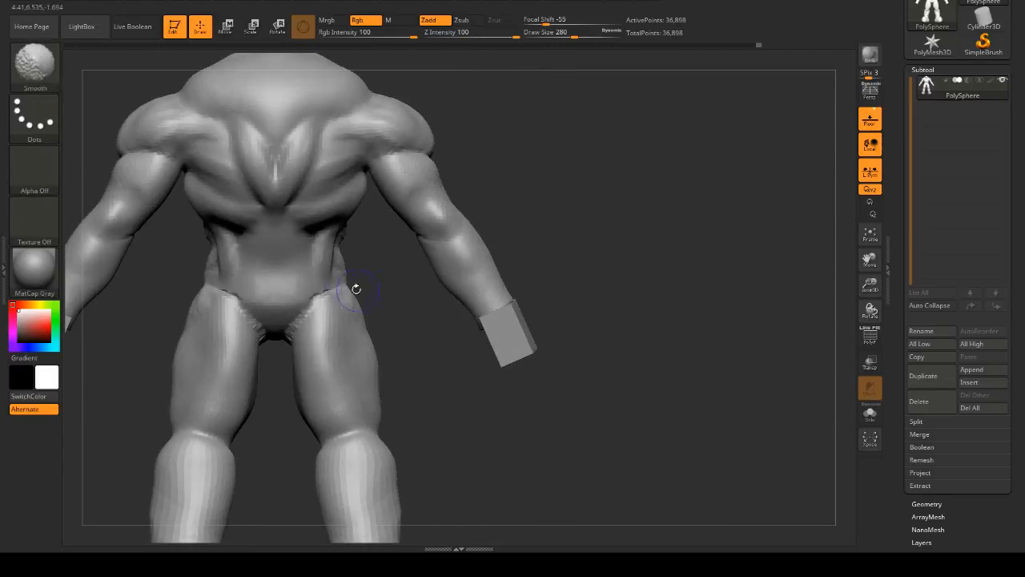
mouse_move(301, 300)
mouse_down()
mouse_move(326, 285)
mouse_move(310, 286)
mouse_move(334, 304)
mouse_move(298, 286)
mouse_move(275, 295)
mouse_move(297, 284)
mouse_move(320, 324)
mouse_move(350, 312)
mouse_move(294, 312)
mouse_move(295, 297)
mouse_up()
mouse_move(440, 324)
mouse_down()
mouse_move(427, 322)
mouse_move(480, 297)
mouse_move(428, 332)
mouse_move(377, 340)
mouse_move(354, 412)
mouse_move(347, 355)
mouse_move(383, 352)
mouse_up()
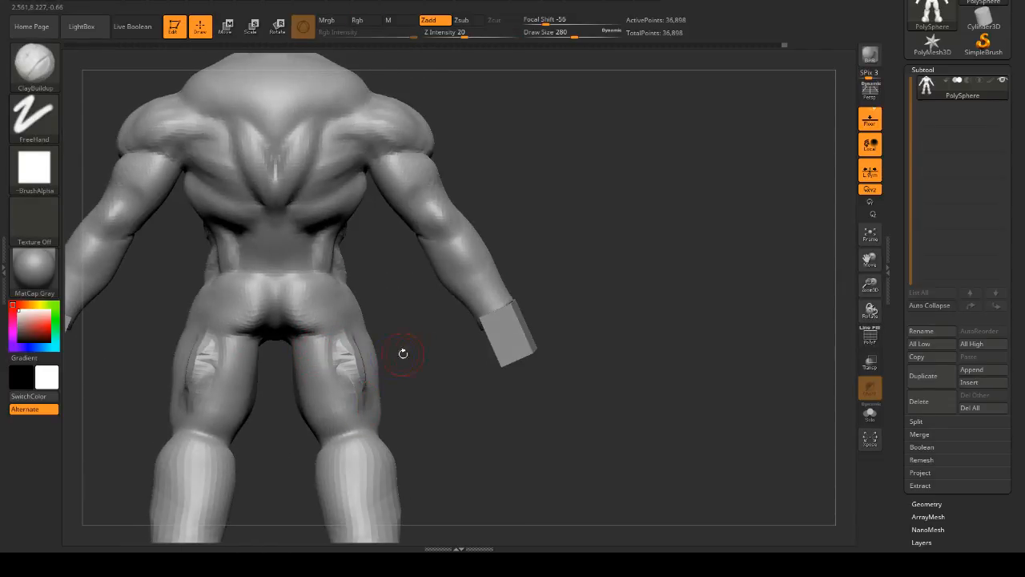
- Remesh the figure with DynaMesh and smooth the muscle strokes on the backs of the thighs
drag(595, 297, 558, 317)
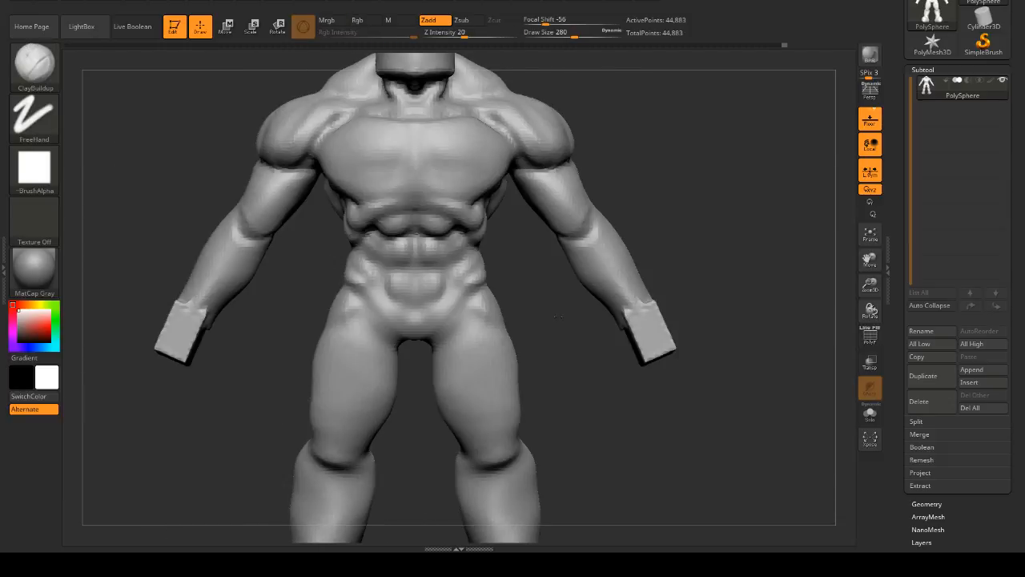
mouse_move(288, 364)
mouse_down()
mouse_move(257, 377)
mouse_move(441, 355)
mouse_up()
shift+drag(351, 392, 347, 380)
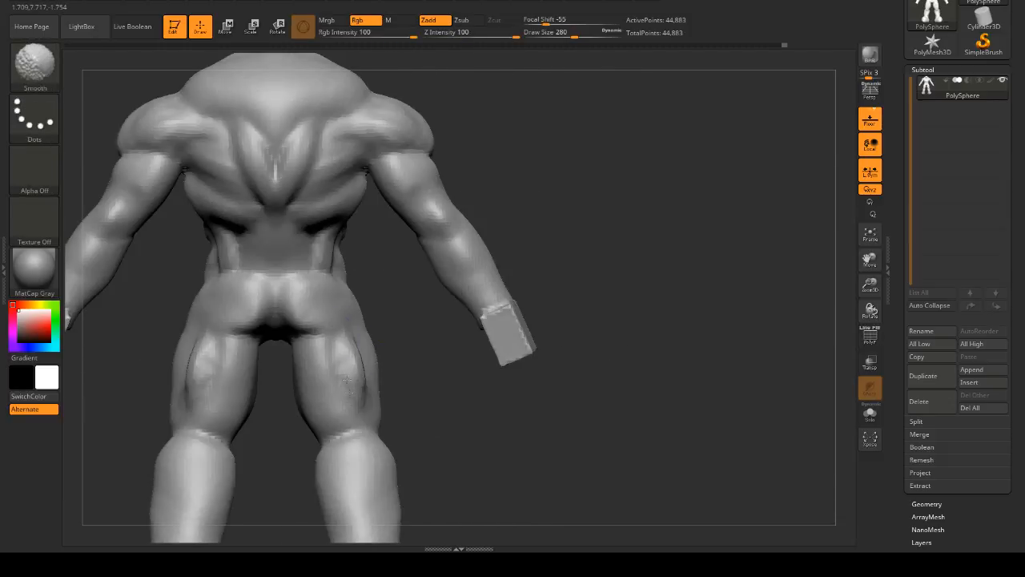
- Build up the front thigh muscles and the bulges above the knees with the ClayBuildup brush at draw size 280
mouse_move(394, 276)
mouse_down()
mouse_move(540, 229)
mouse_move(652, 213)
mouse_move(633, 252)
mouse_move(647, 227)
mouse_move(577, 281)
mouse_move(540, 245)
mouse_move(583, 277)
mouse_move(550, 247)
mouse_move(556, 236)
mouse_up()
key(space)
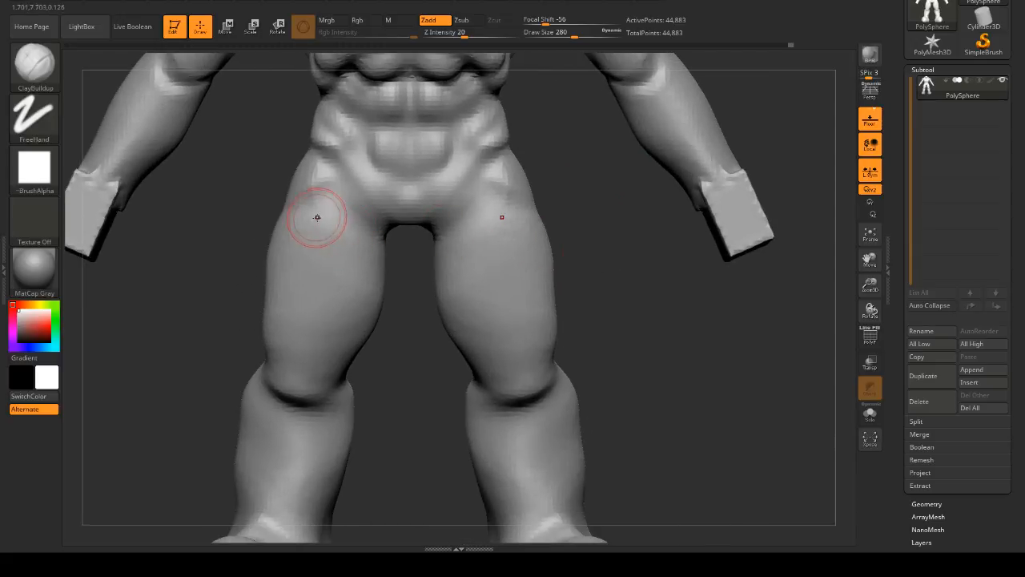
mouse_move(316, 199)
mouse_down()
mouse_move(305, 257)
mouse_move(304, 243)
mouse_move(321, 244)
mouse_move(328, 294)
mouse_up()
mouse_move(400, 324)
mouse_down()
mouse_move(386, 346)
mouse_move(336, 359)
mouse_move(350, 329)
mouse_up()
drag(385, 373, 314, 360)
drag(263, 327, 248, 334)
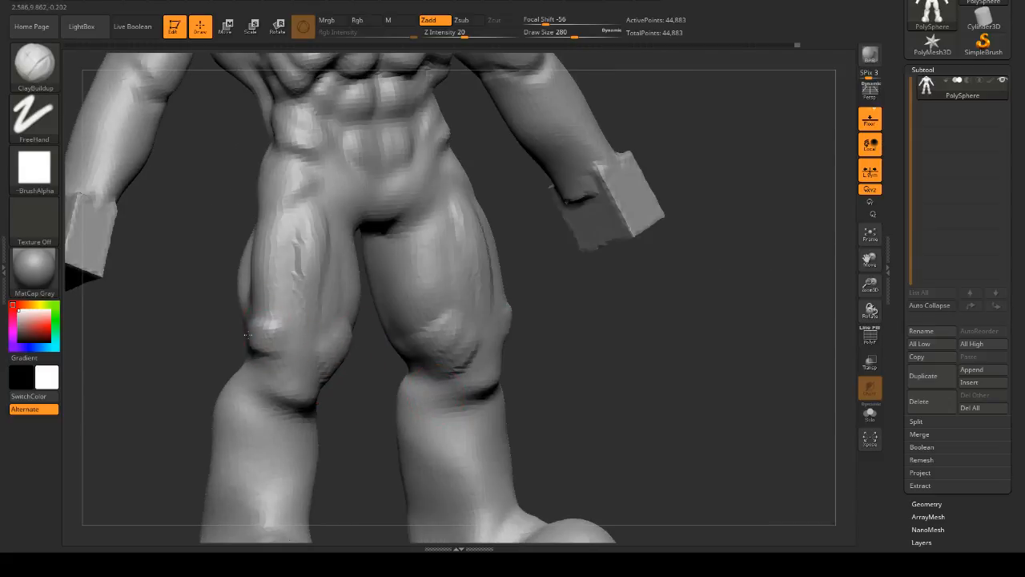
- Define the front and outer thigh muscles with the ClayBuildup brush, then remesh the figure with DynaMesh
drag(275, 268, 280, 304)
drag(568, 354, 677, 357)
mouse_move(258, 261)
mouse_down()
mouse_move(270, 215)
mouse_move(274, 294)
mouse_up()
drag(251, 230, 255, 298)
drag(226, 241, 221, 286)
mouse_move(245, 330)
mouse_down()
mouse_move(227, 233)
mouse_move(246, 333)
mouse_up()
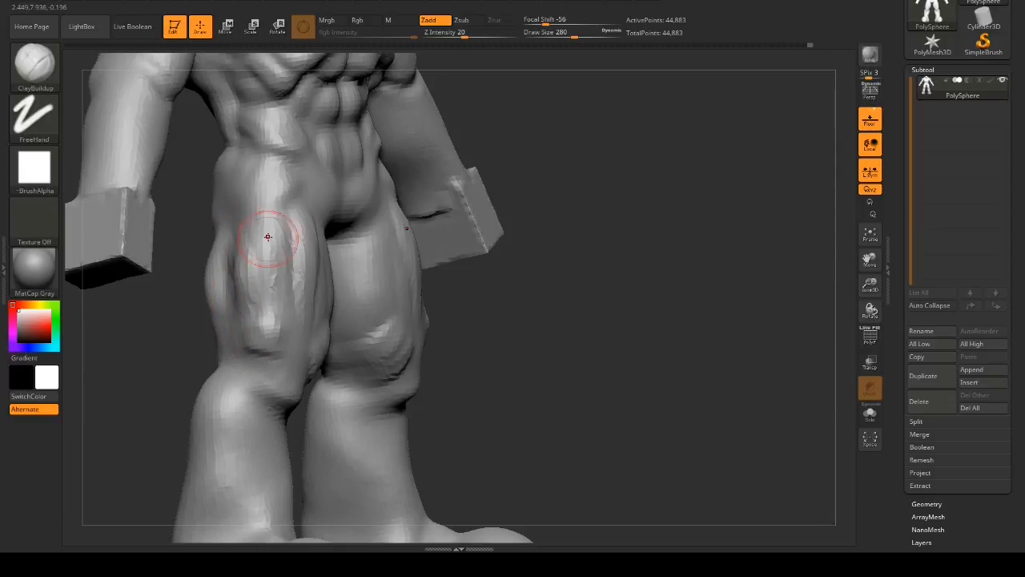
shift+drag(588, 333, 550, 317)
ctrl+drag(631, 299, 728, 344)
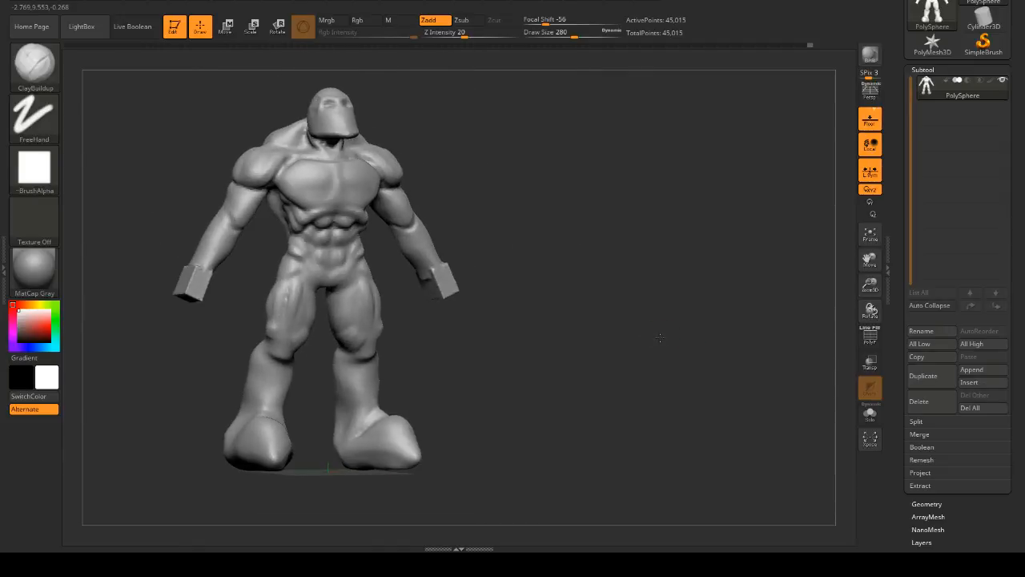
- Build up the biceps on the front of the upper arms with the ClayBuildup brush at draw size 280
alt+drag(705, 233, 704, 298)
mouse_move(677, 133)
alt+mouse_down()
mouse_move(710, 222)
mouse_move(681, 218)
alt+mouse_up()
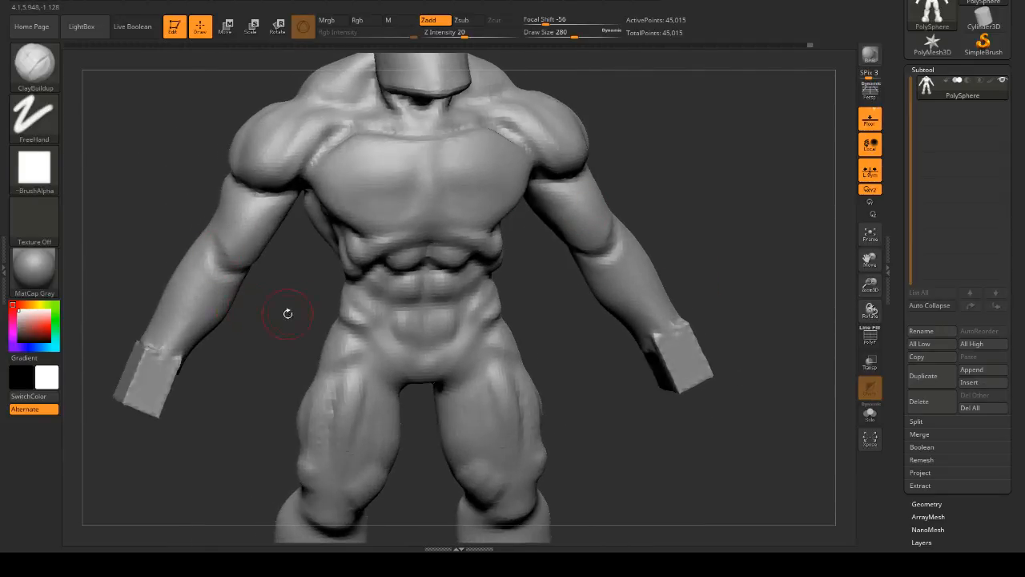
shift+drag(288, 313, 288, 275)
mouse_move(280, 203)
mouse_down()
mouse_move(241, 258)
mouse_move(242, 222)
mouse_move(249, 224)
mouse_up()
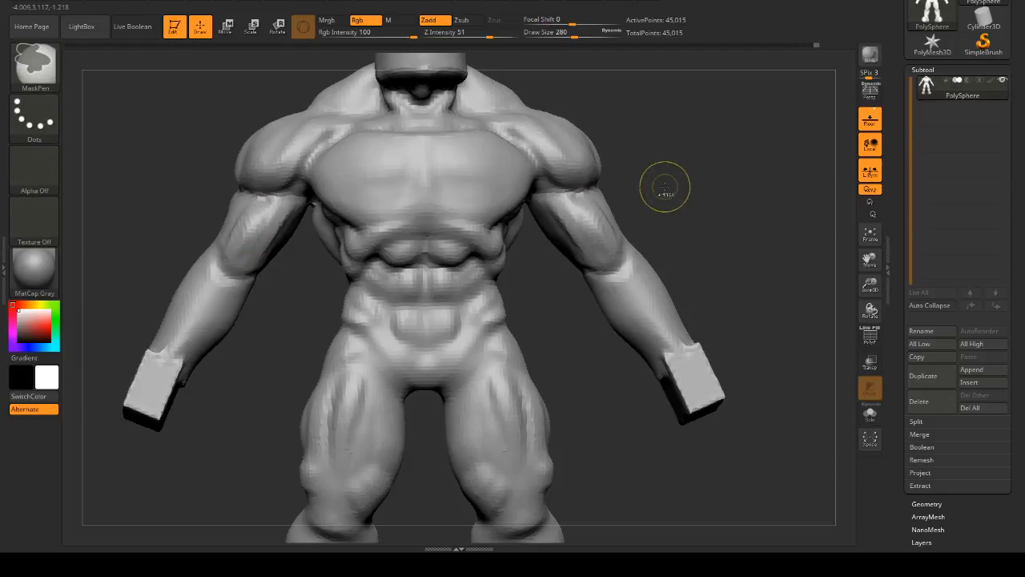
- Sculpt the triceps on the backs of the upper arms, from below the shoulders toward the elbows, with the ClayBuildup brush
drag(664, 183, 620, 194)
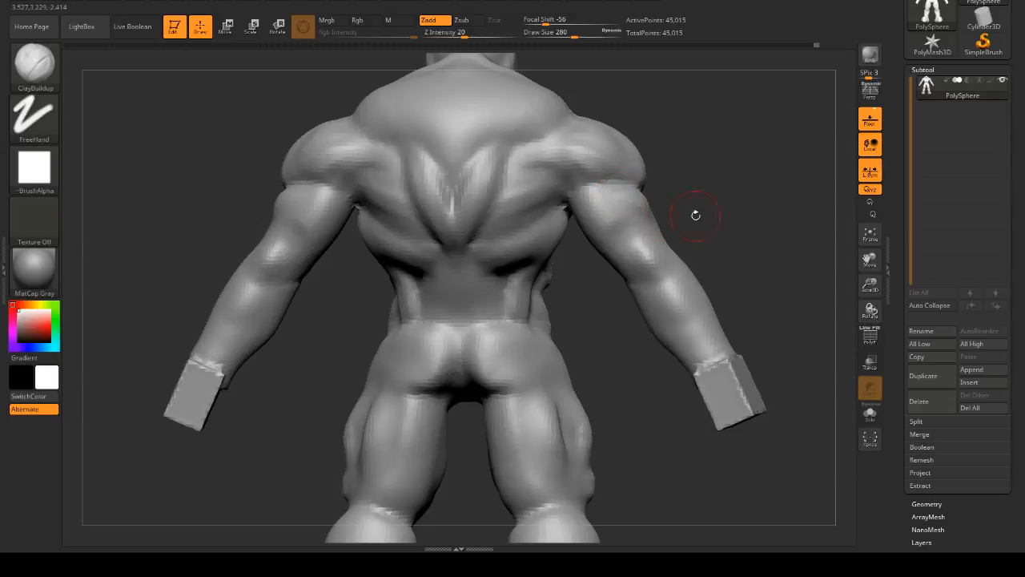
drag(695, 214, 613, 187)
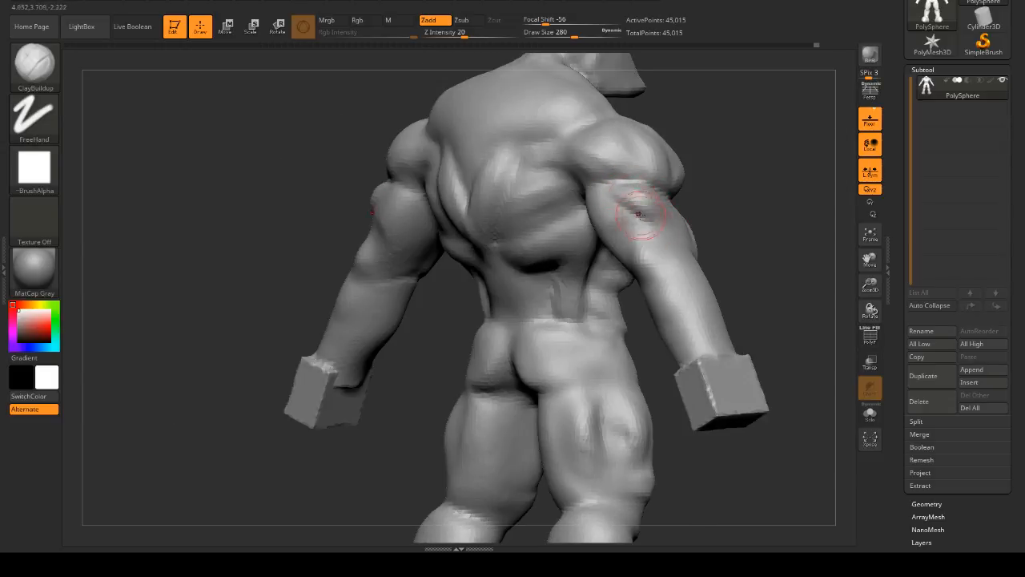
mouse_move(659, 217)
mouse_down()
mouse_move(704, 192)
mouse_move(676, 167)
mouse_up()
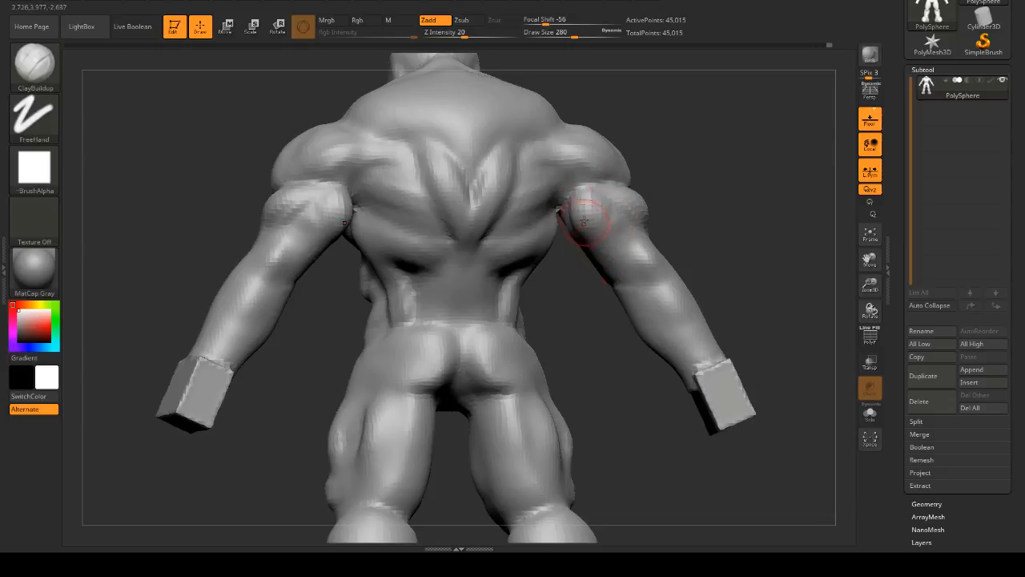
drag(584, 221, 580, 201)
drag(749, 209, 713, 210)
drag(589, 245, 595, 287)
drag(699, 260, 757, 261)
drag(625, 241, 646, 275)
- Build up the forearm muscles from the elbows toward the wrists with the ClayBuildup brush at draw size 280
drag(781, 274, 493, 248)
drag(612, 235, 589, 323)
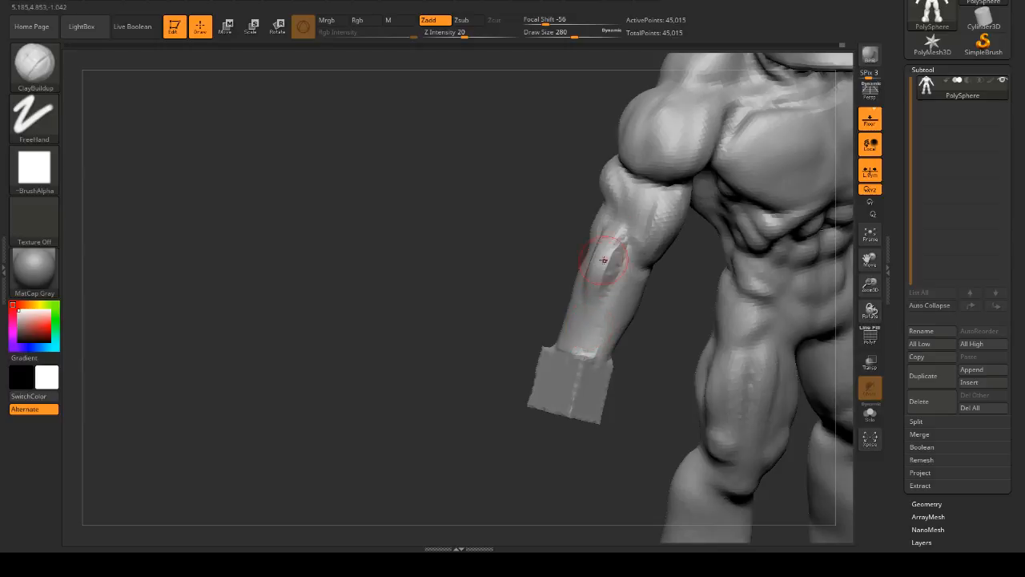
- Build up the forearm muscles below the elbow with the ClayBuildup brush at draw size 280
mouse_move(604, 260)
mouse_down()
mouse_move(591, 324)
mouse_move(602, 288)
mouse_up()
drag(437, 281, 767, 272)
mouse_move(549, 283)
mouse_down()
mouse_move(600, 246)
mouse_move(580, 346)
mouse_move(686, 270)
mouse_move(451, 248)
mouse_move(418, 212)
mouse_move(554, 254)
mouse_move(519, 240)
mouse_up()
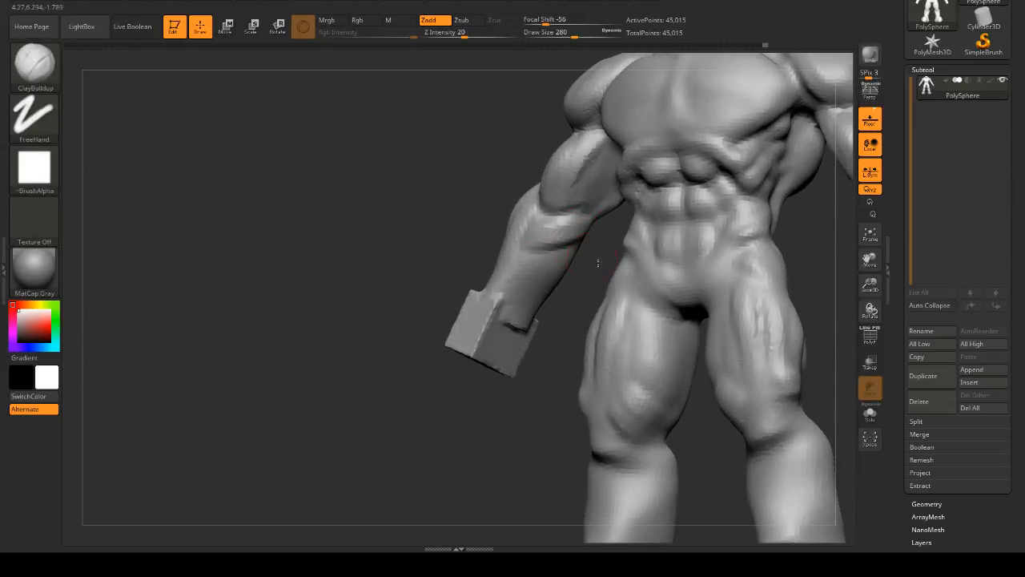
mouse_move(598, 262)
mouse_down()
mouse_move(566, 277)
mouse_move(556, 269)
mouse_up()
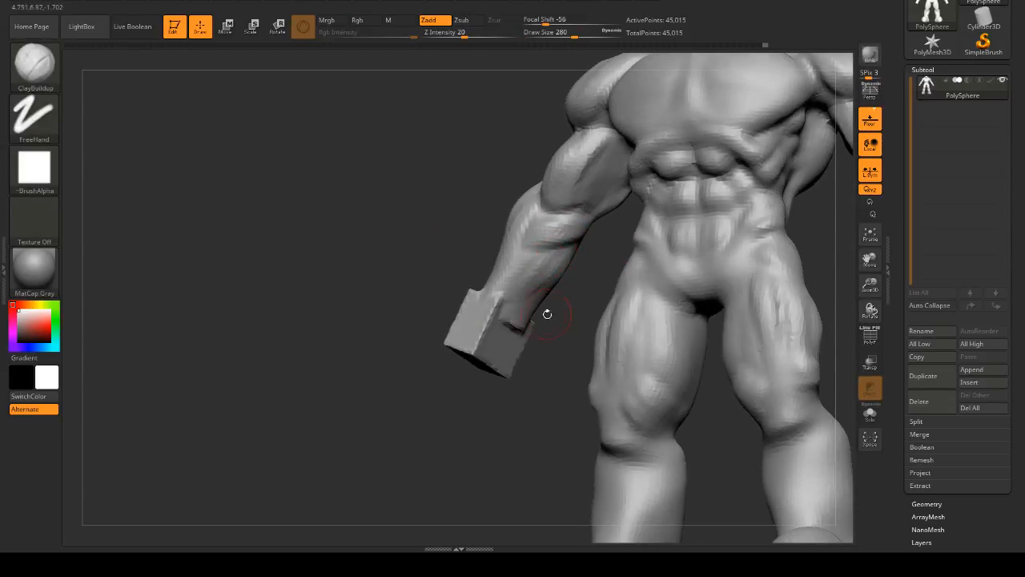
- Smooth the wrist and the surfaces of the blocky hand, working from the front and the back
key(shift)
shift+drag(594, 302, 570, 304)
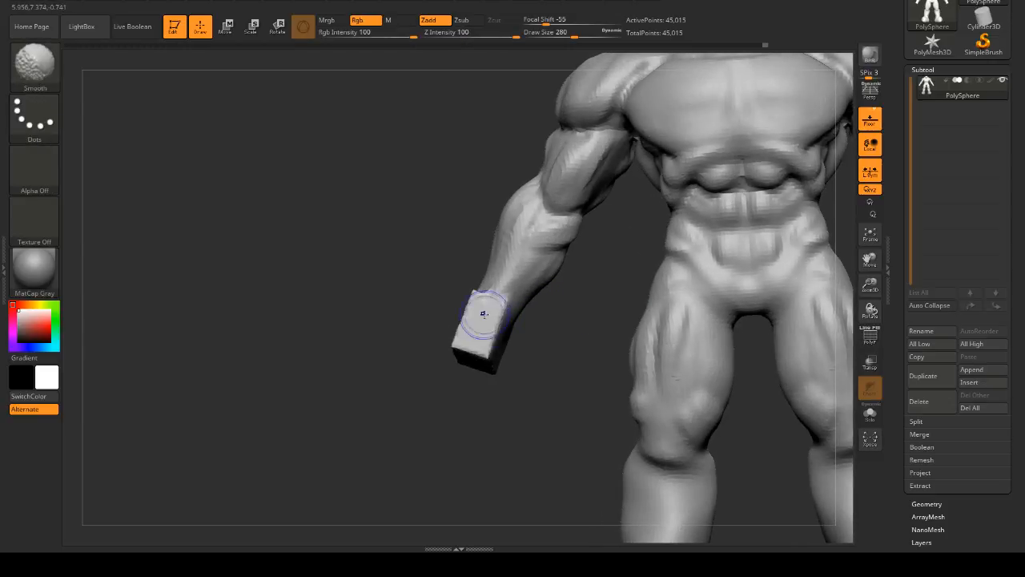
mouse_move(432, 320)
shift+mouse_down()
mouse_move(401, 322)
mouse_move(449, 315)
mouse_move(432, 330)
shift+mouse_up()
drag(528, 312, 605, 312)
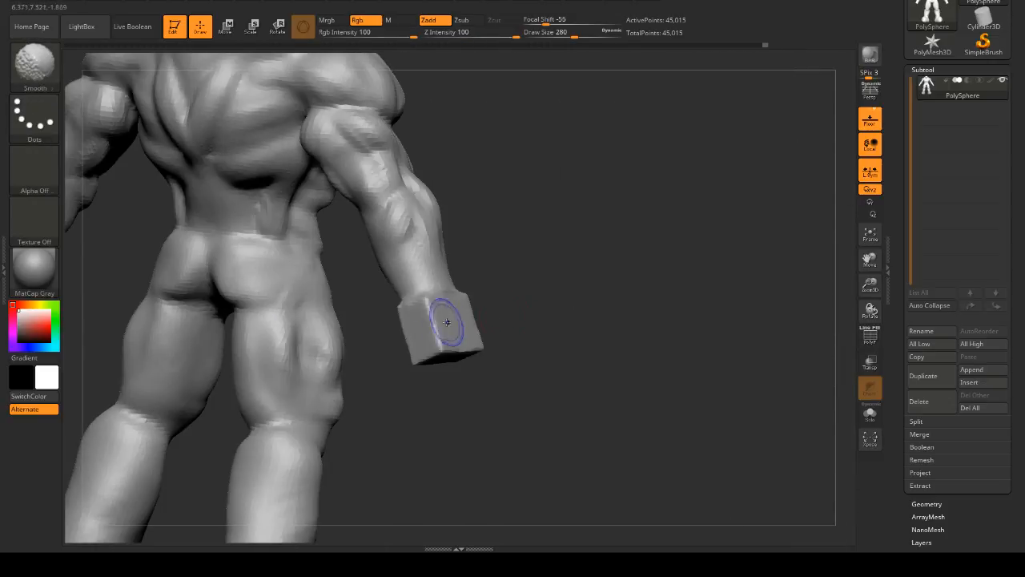
shift+drag(446, 322, 415, 322)
- Examine the whole figure's proportions from the front and the legs from behind
drag(612, 300, 517, 216)
mouse_move(741, 213)
shift+mouse_down()
mouse_move(723, 214)
mouse_move(787, 238)
mouse_move(744, 247)
shift+mouse_up()
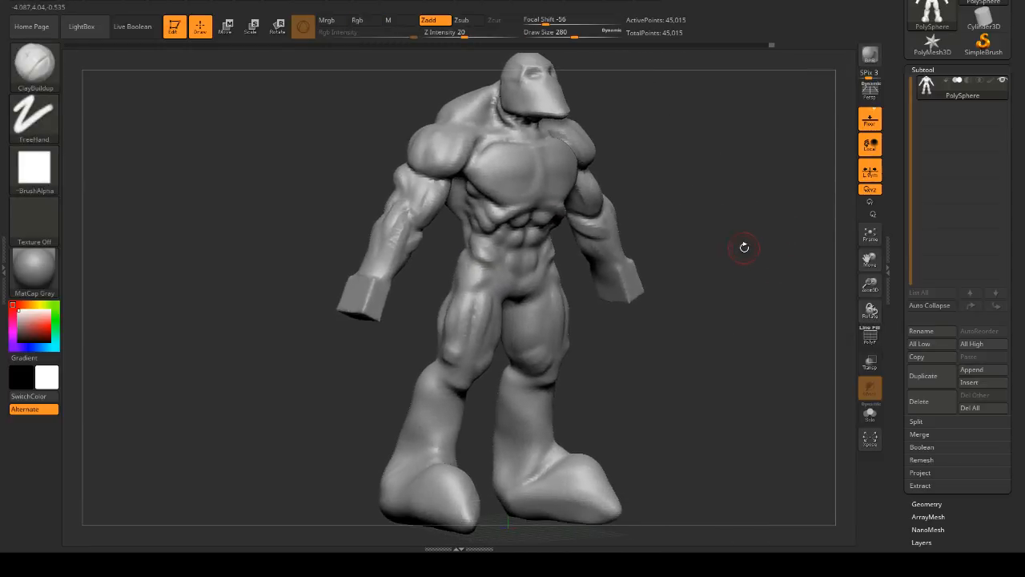
shift+drag(755, 293, 749, 235)
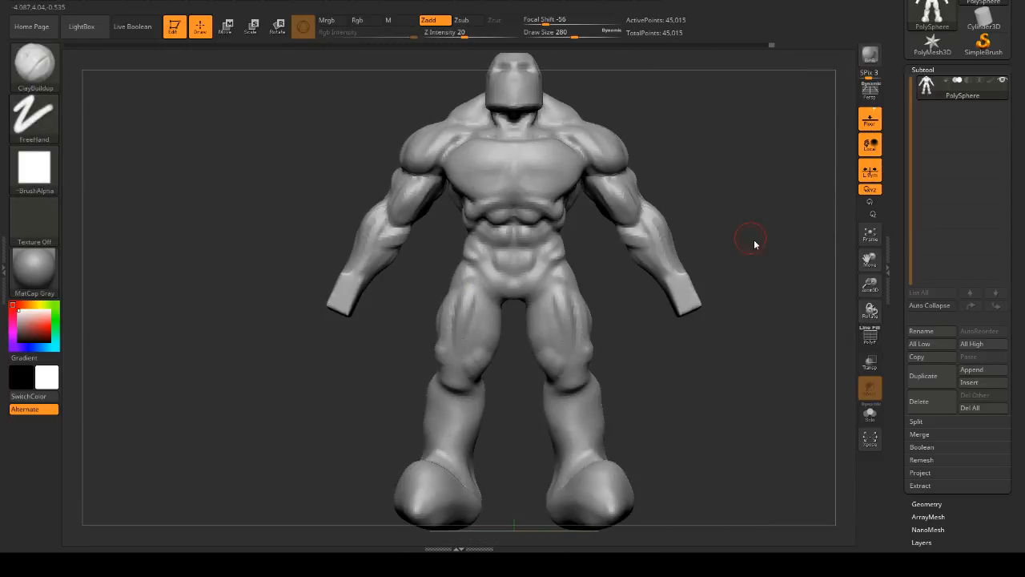
alt+drag(767, 317, 698, 277)
alt+drag(685, 313, 683, 216)
shift+drag(718, 310, 741, 307)
shift+drag(589, 290, 625, 289)
alt+drag(554, 253, 649, 303)
alt+drag(466, 308, 630, 285)
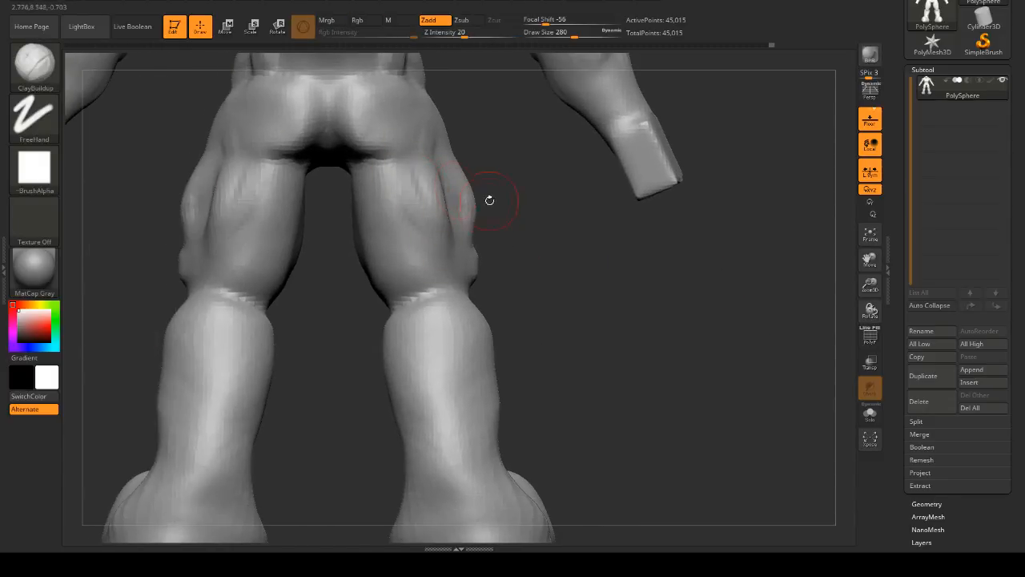
- Build up the hamstrings on the backs of the thighs and add volume to the inner thighs with ClayBuildup
mouse_move(439, 254)
mouse_down()
mouse_move(412, 187)
mouse_move(454, 267)
mouse_move(435, 206)
mouse_up()
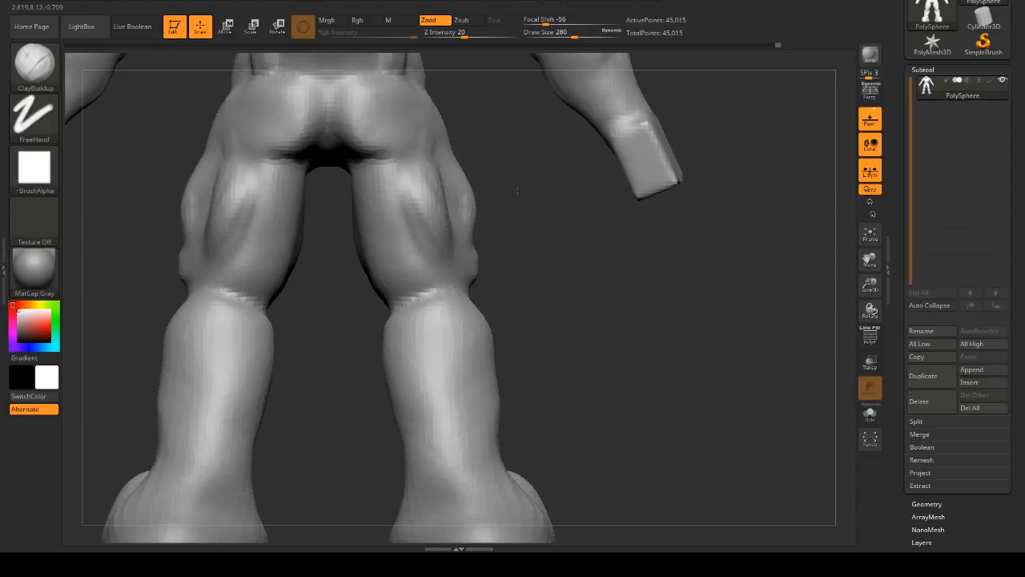
mouse_move(517, 191)
mouse_down()
mouse_move(380, 177)
mouse_move(344, 229)
mouse_move(334, 167)
mouse_up()
mouse_move(561, 240)
mouse_down()
mouse_move(581, 206)
mouse_move(572, 156)
mouse_move(442, 204)
mouse_move(419, 241)
mouse_up()
key(ctrl)
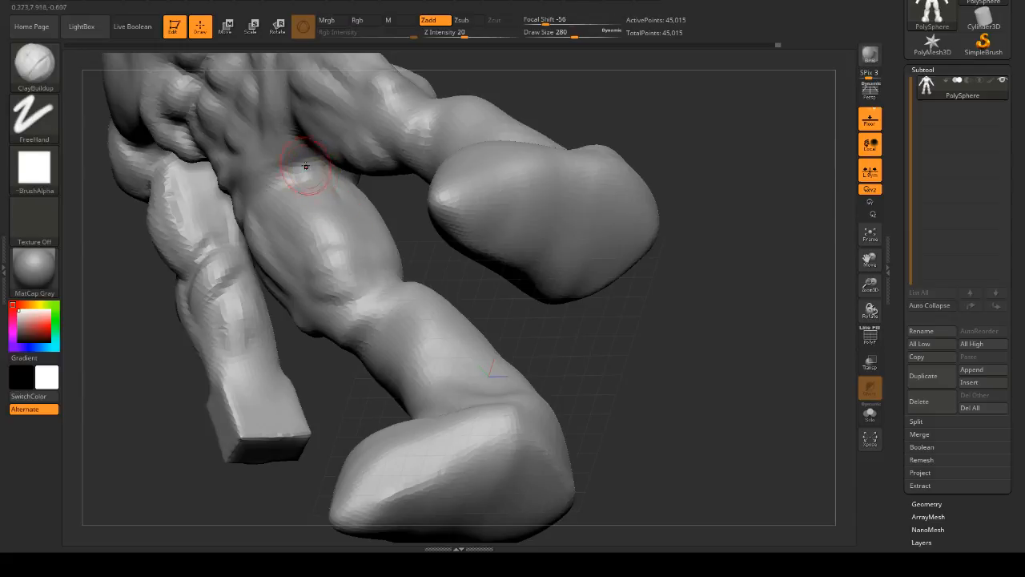
drag(305, 165, 361, 230)
- Define the inner hamstring along the back of the thigh down to the knee crease
drag(613, 158, 646, 275)
mouse_move(642, 329)
mouse_down()
mouse_move(577, 336)
mouse_move(331, 241)
mouse_up()
mouse_move(389, 270)
mouse_down()
mouse_move(435, 217)
mouse_move(400, 240)
mouse_move(388, 221)
mouse_up()
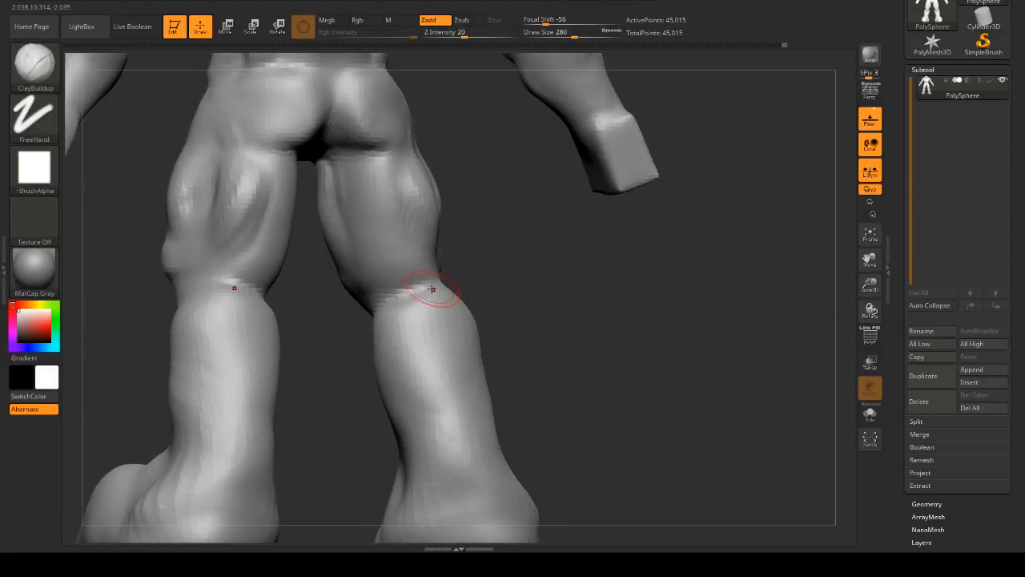
drag(461, 290, 513, 264)
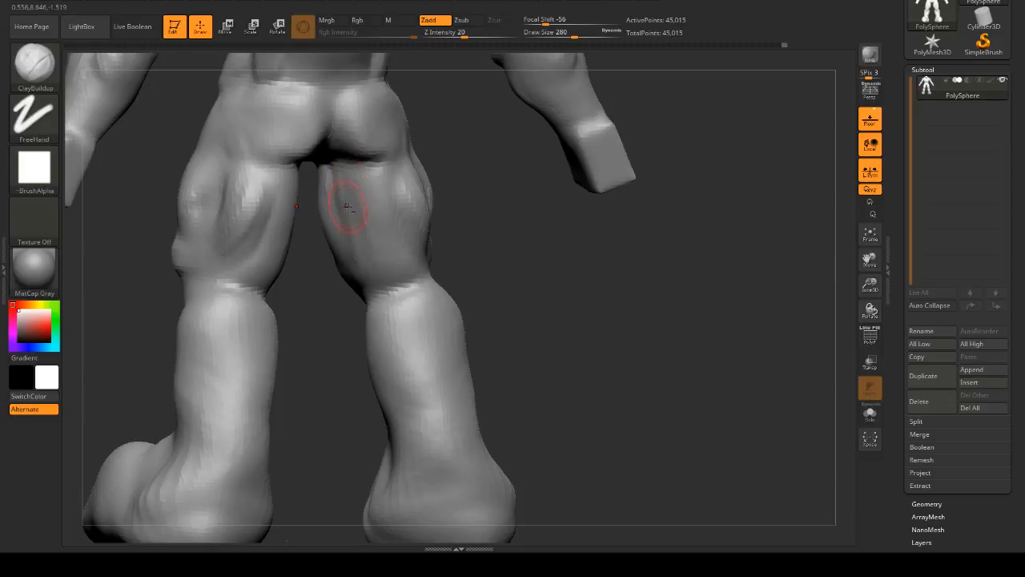
drag(347, 206, 366, 299)
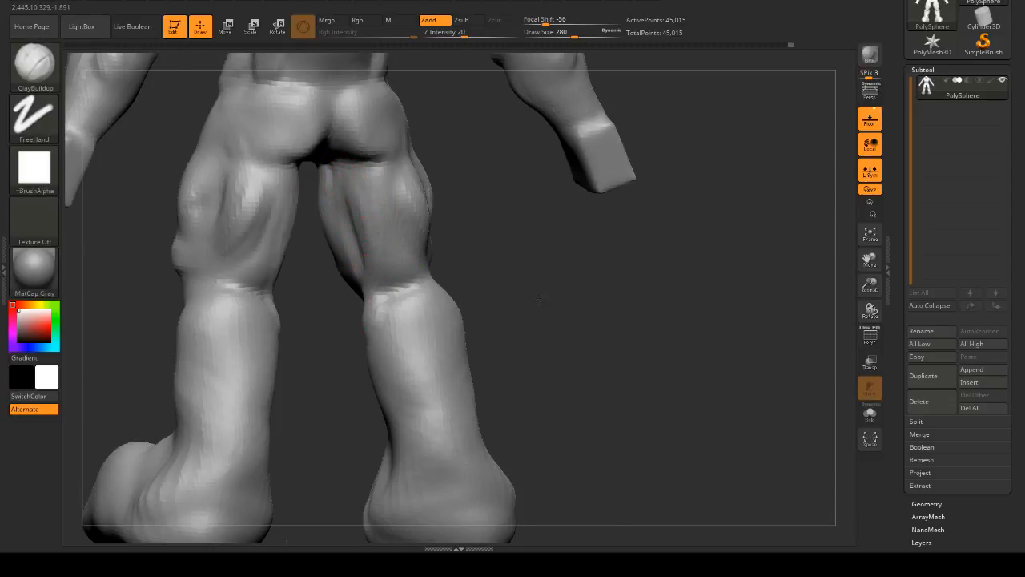
- Set the draw size to 445 and build up the inner calf muscle just below the back of the knee
mouse_move(539, 293)
mouse_down()
mouse_move(537, 283)
mouse_move(525, 326)
mouse_move(625, 344)
mouse_move(725, 321)
mouse_move(635, 298)
mouse_move(694, 309)
mouse_move(675, 284)
mouse_move(682, 310)
mouse_move(732, 264)
mouse_move(725, 305)
mouse_up()
alt+drag(709, 270, 734, 324)
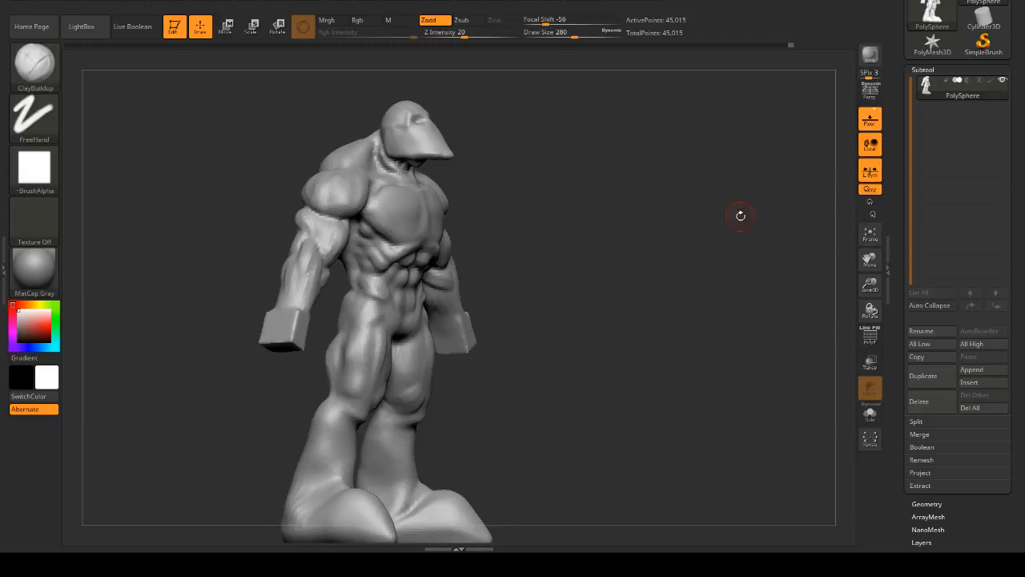
shift+drag(728, 234, 714, 250)
mouse_move(714, 251)
alt+mouse_down()
mouse_move(727, 176)
mouse_move(771, 303)
mouse_move(745, 207)
alt+mouse_up()
mouse_move(640, 265)
mouse_down()
mouse_move(751, 281)
mouse_move(694, 265)
mouse_move(485, 251)
mouse_move(416, 216)
mouse_up()
key(space)
click(414, 216)
drag(380, 222, 422, 221)
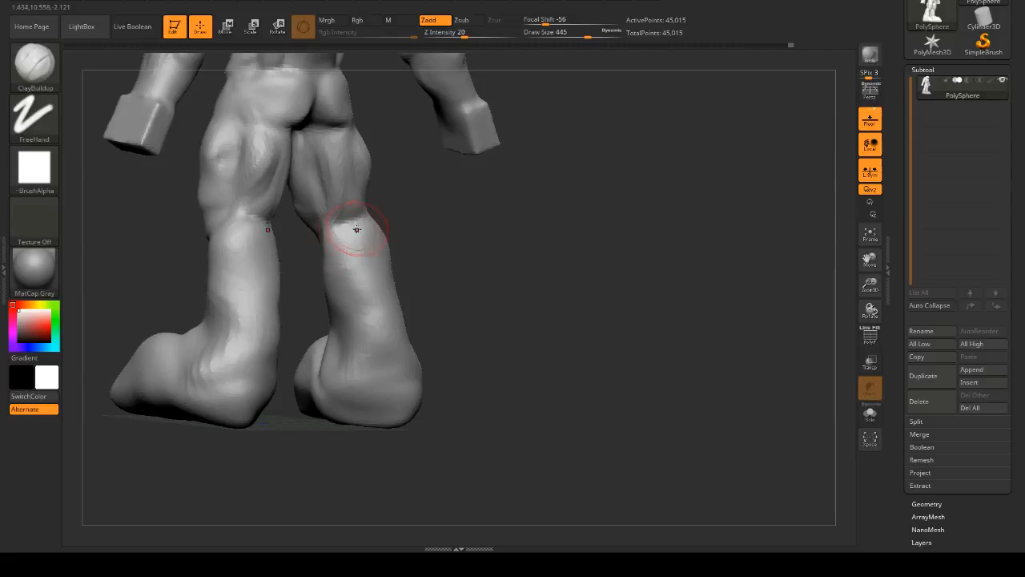
drag(357, 230, 348, 274)
drag(352, 223, 357, 272)
- Sculpt the outer head of the calf muscle and extend the form down toward the ankle
drag(486, 240, 440, 237)
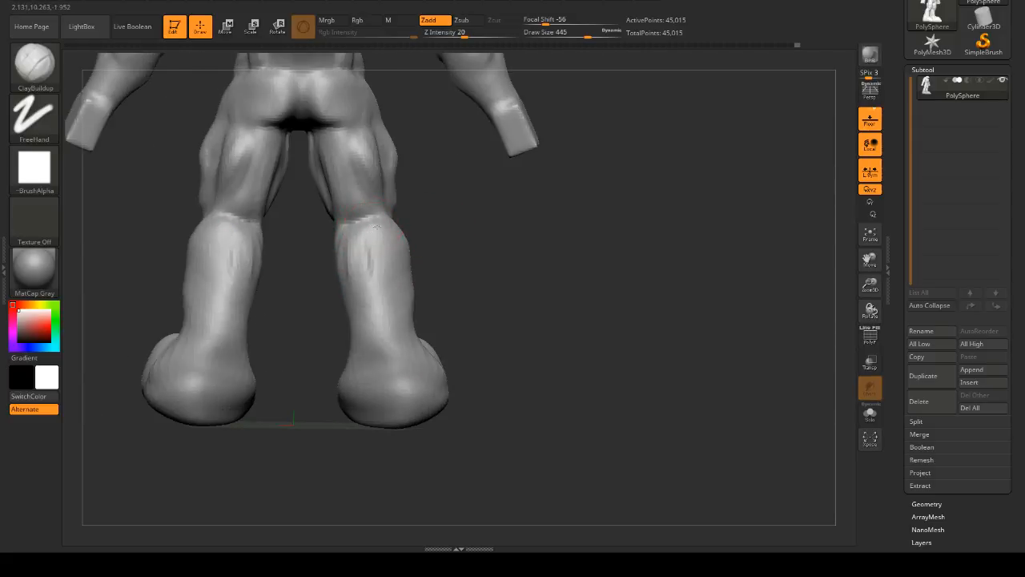
mouse_move(377, 226)
mouse_down()
mouse_move(389, 277)
mouse_move(362, 268)
mouse_move(372, 282)
mouse_up()
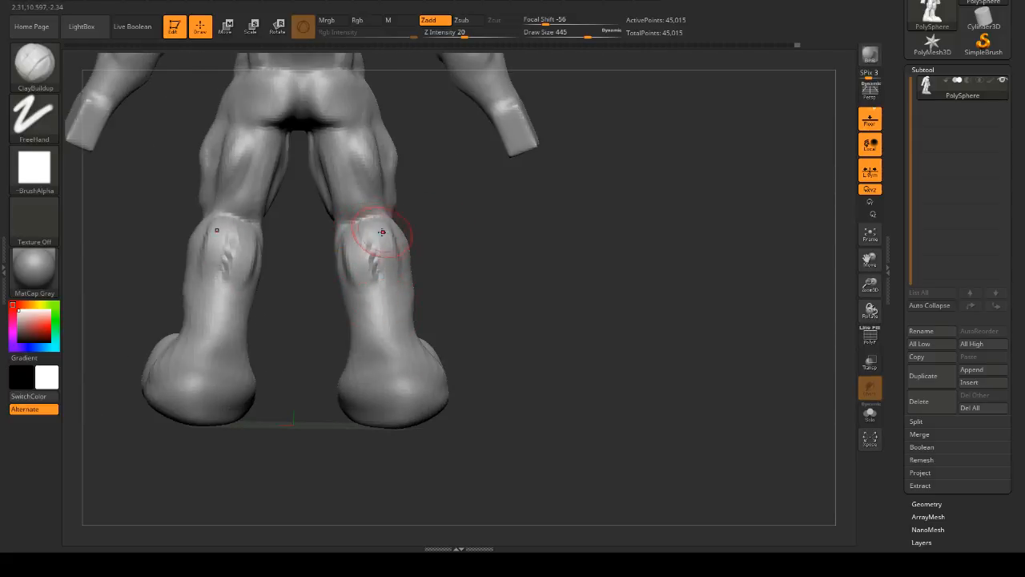
drag(382, 231, 378, 292)
mouse_move(481, 260)
mouse_down()
mouse_move(542, 256)
mouse_move(512, 261)
mouse_up()
drag(351, 309, 349, 361)
drag(498, 280, 460, 286)
mouse_move(331, 310)
mouse_down()
mouse_move(323, 367)
mouse_move(343, 354)
mouse_move(348, 332)
mouse_up()
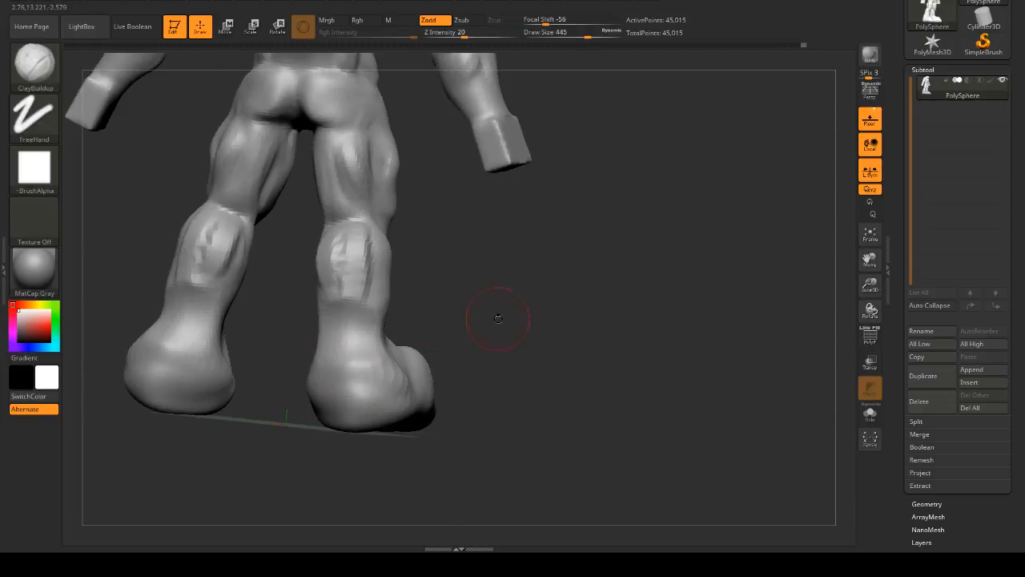
- Smooth the top of the foot and the ankle area with the Smooth brush
drag(499, 320, 512, 284)
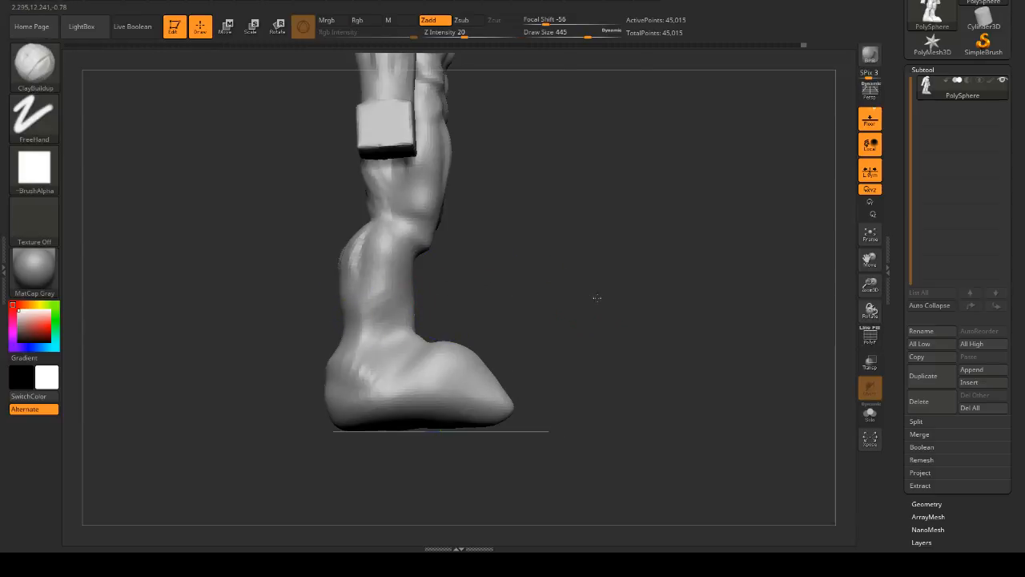
mouse_move(598, 297)
mouse_down()
mouse_move(611, 293)
mouse_move(378, 355)
mouse_move(396, 406)
mouse_move(346, 383)
mouse_move(377, 412)
mouse_move(336, 418)
mouse_move(370, 447)
mouse_move(353, 405)
mouse_move(344, 405)
mouse_move(373, 442)
mouse_move(383, 476)
mouse_up()
shift+drag(337, 432, 362, 403)
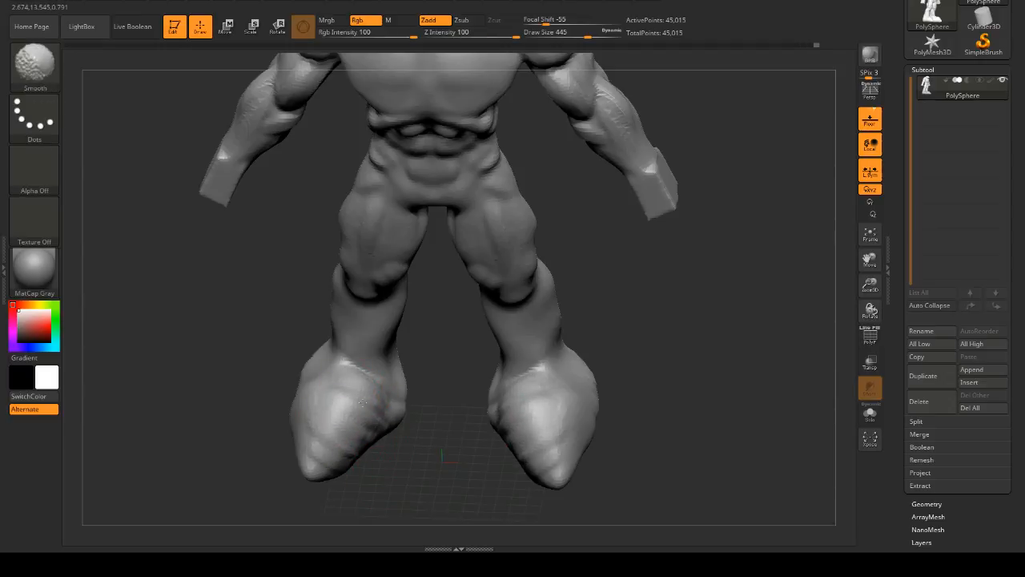
mouse_move(641, 385)
shift+mouse_down()
mouse_move(748, 371)
mouse_move(705, 318)
shift+mouse_up()
shift+drag(282, 366, 307, 359)
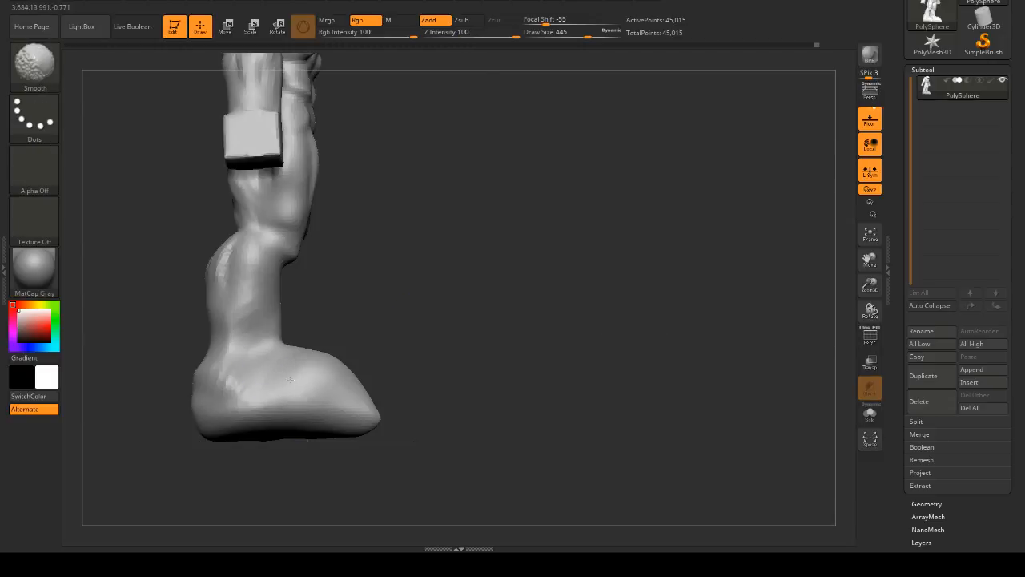
- Build up rounder, fuller buttocks on the back of the figure with ClayBuildup
mouse_move(518, 423)
alt+mouse_down()
mouse_move(515, 405)
mouse_move(564, 367)
mouse_move(587, 373)
mouse_move(619, 346)
mouse_move(602, 353)
alt+mouse_up()
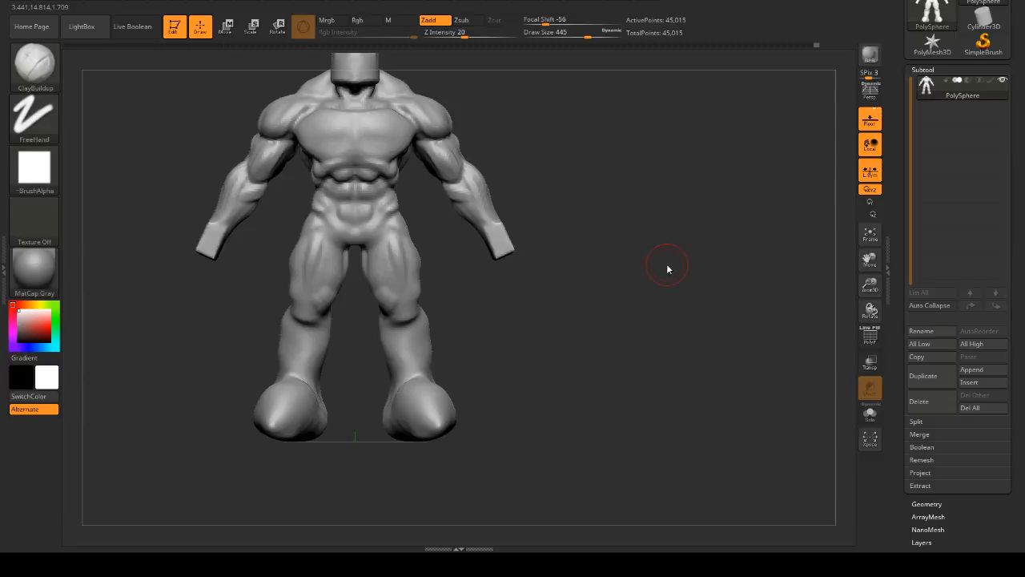
mouse_move(667, 269)
mouse_down()
mouse_move(676, 235)
mouse_move(672, 284)
mouse_move(730, 291)
mouse_move(744, 256)
mouse_move(753, 267)
mouse_move(742, 240)
mouse_up()
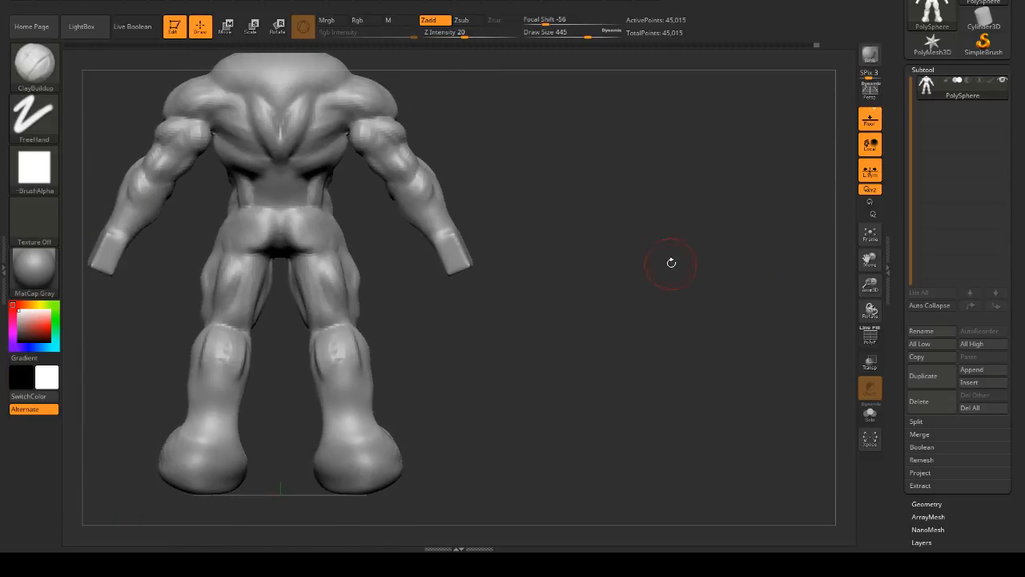
mouse_move(671, 263)
alt+mouse_down()
mouse_move(675, 252)
mouse_move(757, 343)
alt+mouse_up()
drag(486, 264, 432, 258)
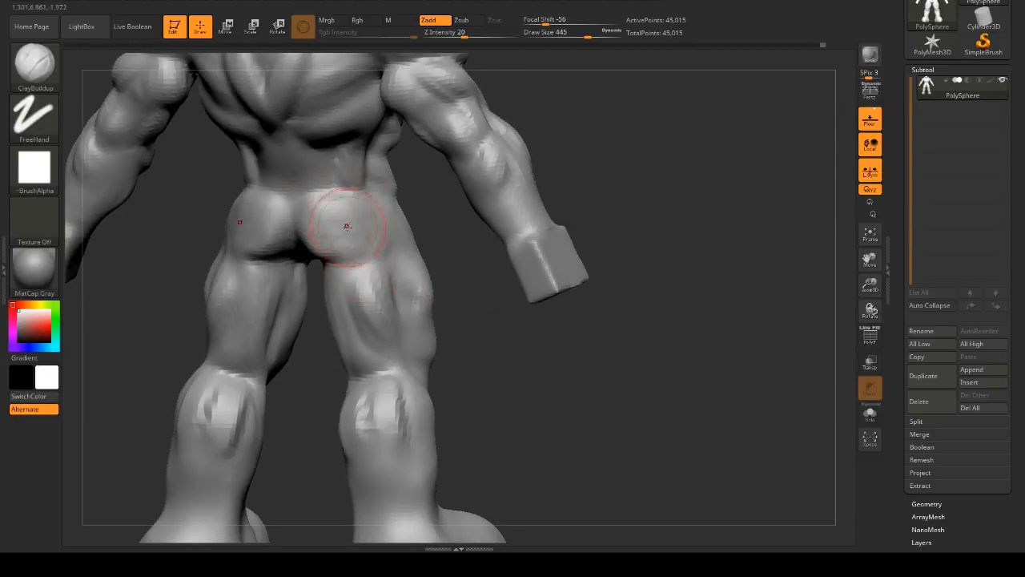
mouse_move(330, 218)
mouse_down()
mouse_move(360, 265)
mouse_move(337, 240)
mouse_move(343, 229)
mouse_move(360, 258)
mouse_up()
drag(609, 236, 731, 231)
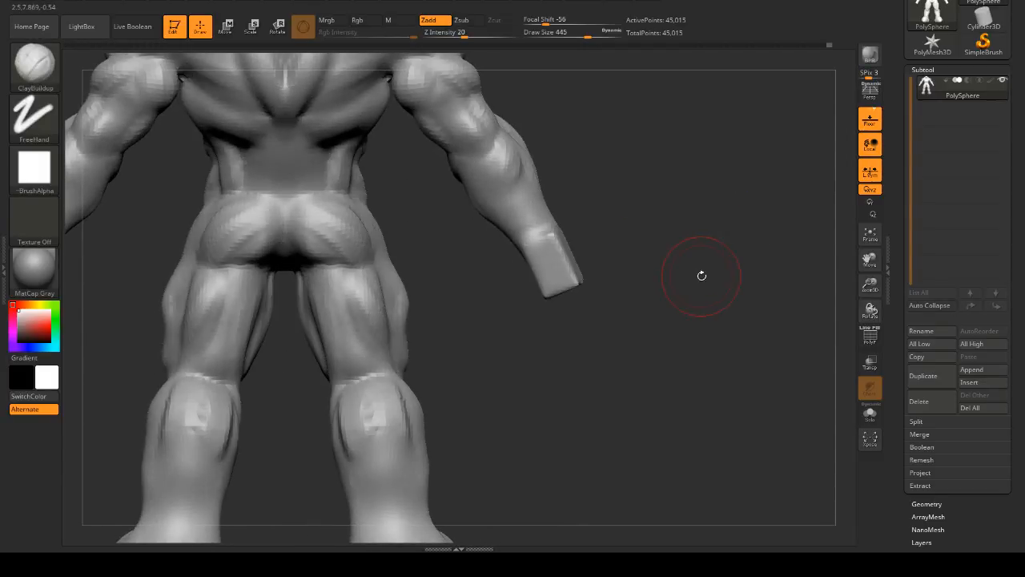
- Set the ClayBuildup draw size to 305 and add muscle volume at the hip above the front thigh
mouse_move(708, 288)
mouse_down()
mouse_move(683, 271)
mouse_move(672, 290)
mouse_move(653, 294)
mouse_up()
key(space)
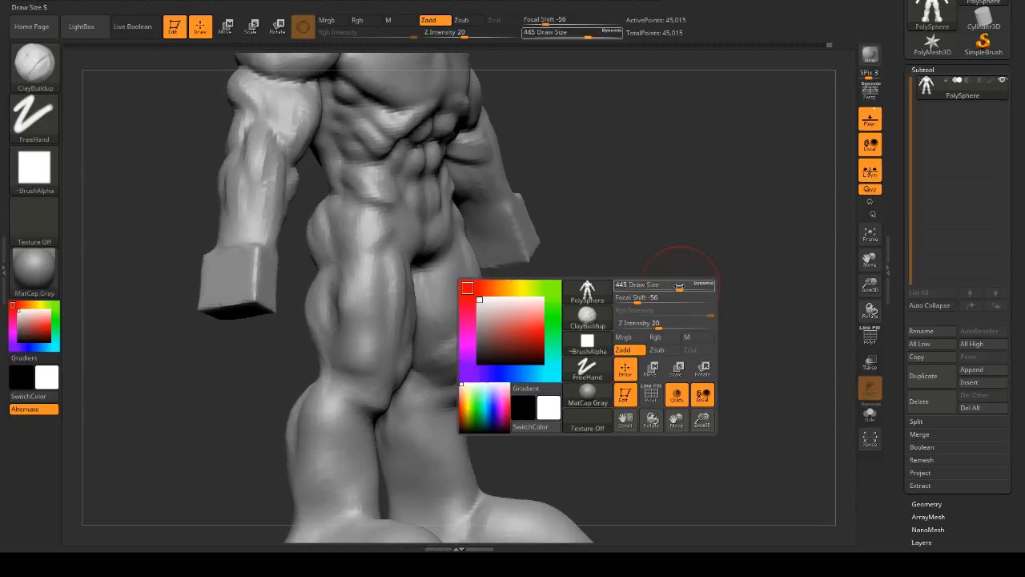
click(670, 283)
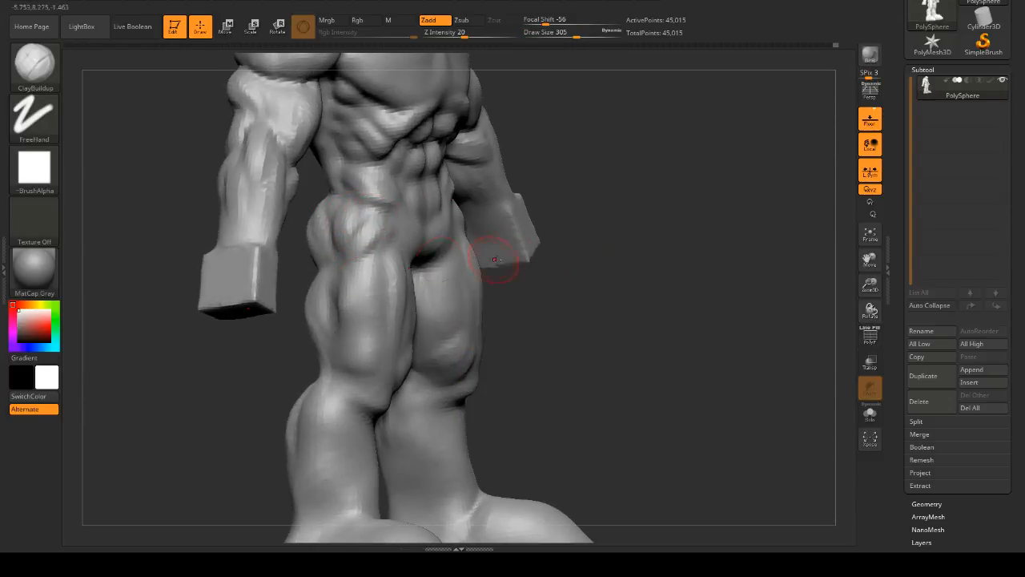
drag(495, 259, 390, 217)
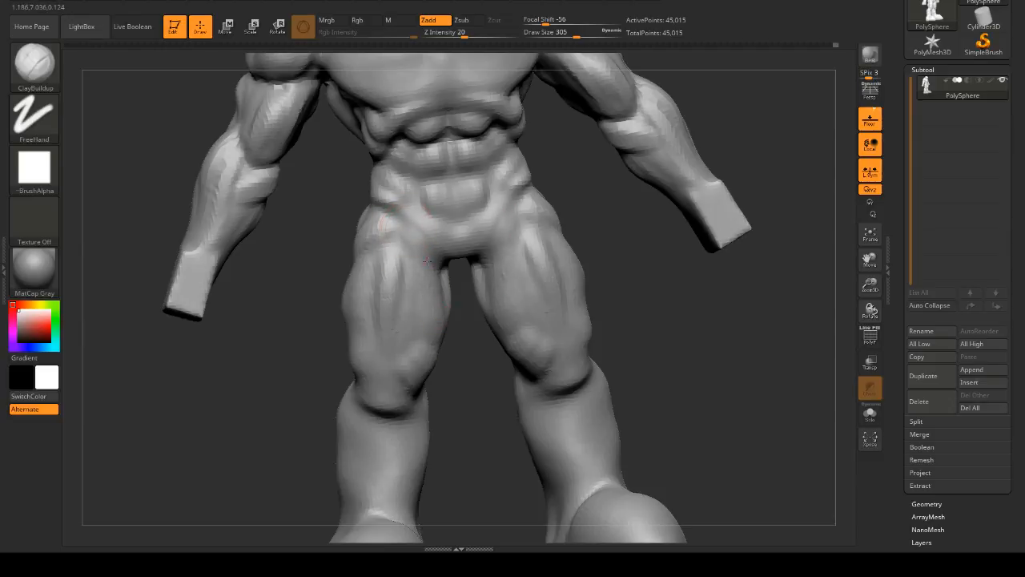
- Sculpt a long diagonal muscle from the hip across the inner thigh down to the knee
mouse_move(710, 346)
mouse_down()
mouse_move(435, 286)
mouse_move(442, 329)
mouse_up()
drag(412, 245, 446, 348)
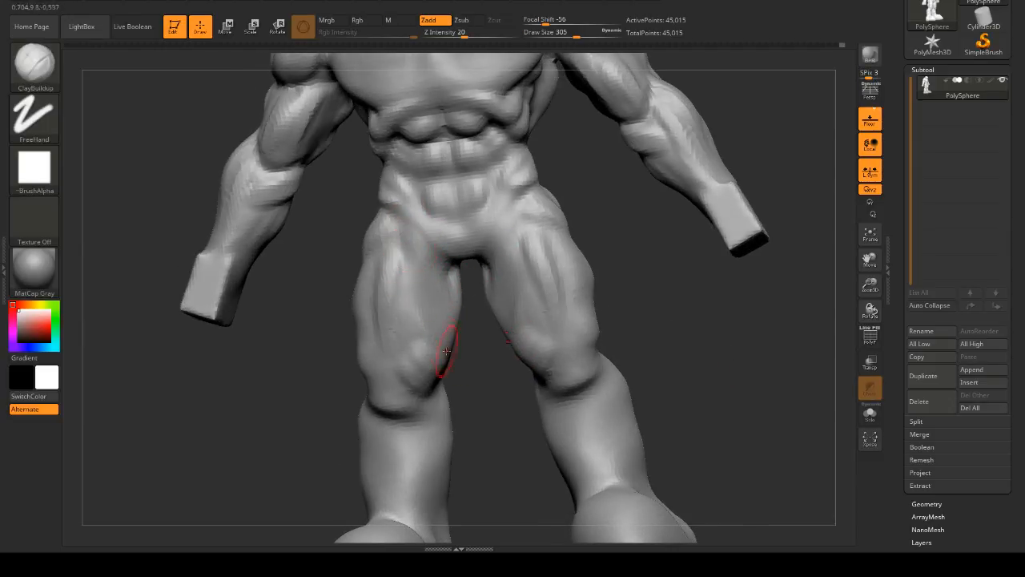
drag(407, 228, 439, 336)
drag(399, 235, 435, 327)
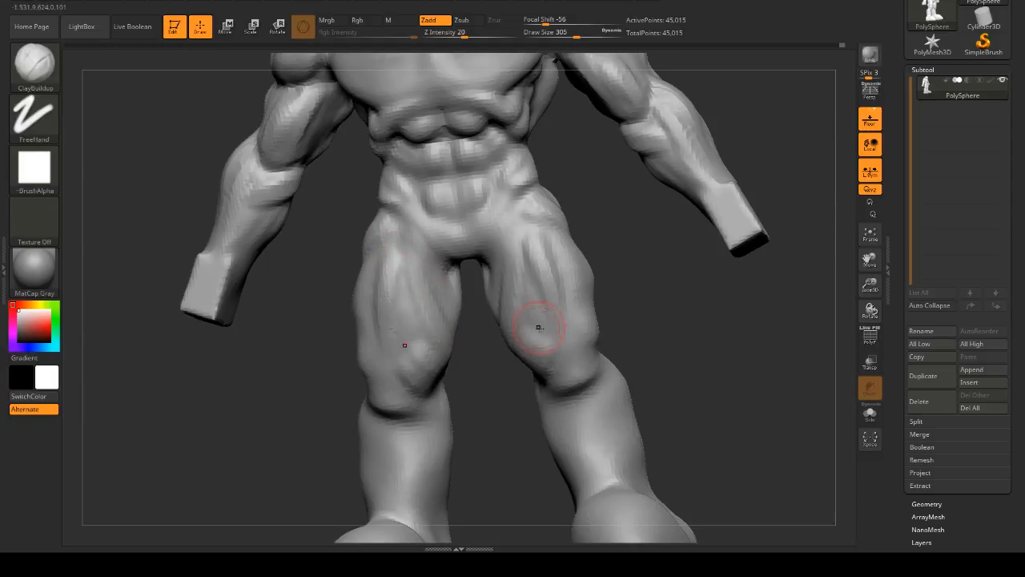
mouse_move(694, 336)
shift+mouse_down()
mouse_move(769, 329)
mouse_move(774, 366)
mouse_move(742, 364)
mouse_move(662, 331)
shift+mouse_up()
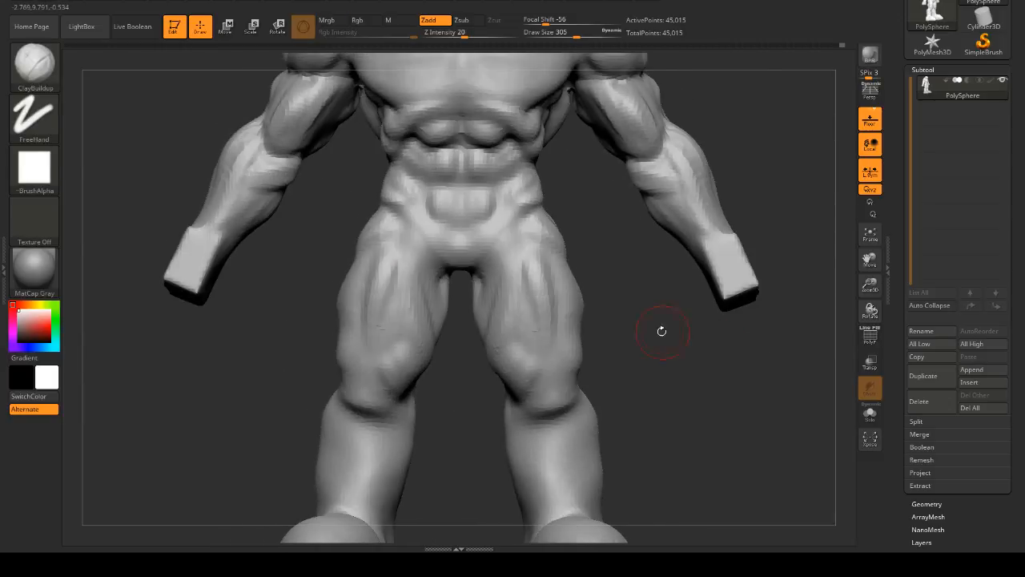
- Switch to the DamStandard brush, set focal shift 3 and draw size 228, and work on the groin and inner thigh creases
key(b)
key(d)
key(s)
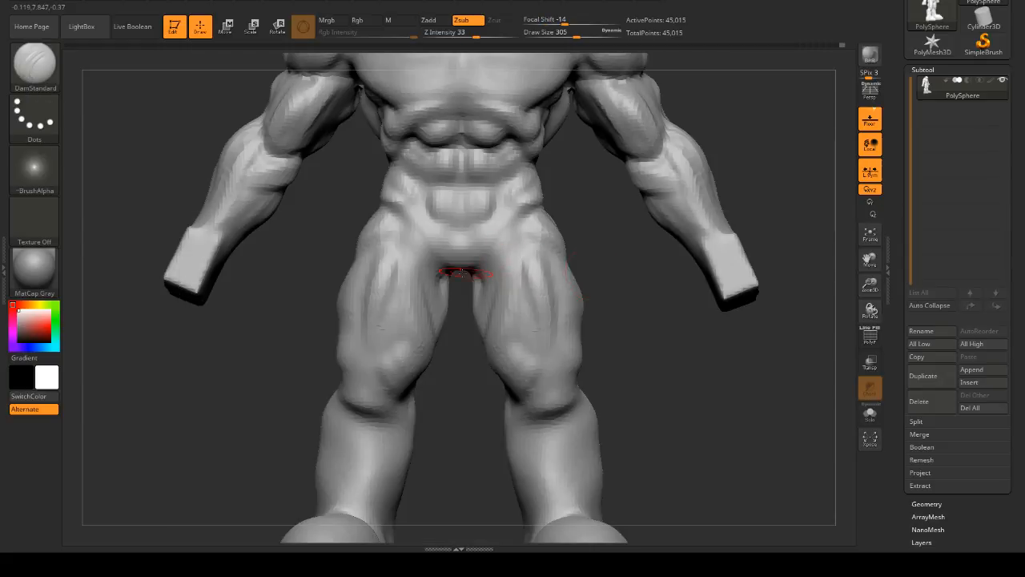
mouse_move(457, 275)
mouse_down()
mouse_move(448, 366)
mouse_move(457, 366)
mouse_move(450, 362)
mouse_up()
key(space)
key(space)
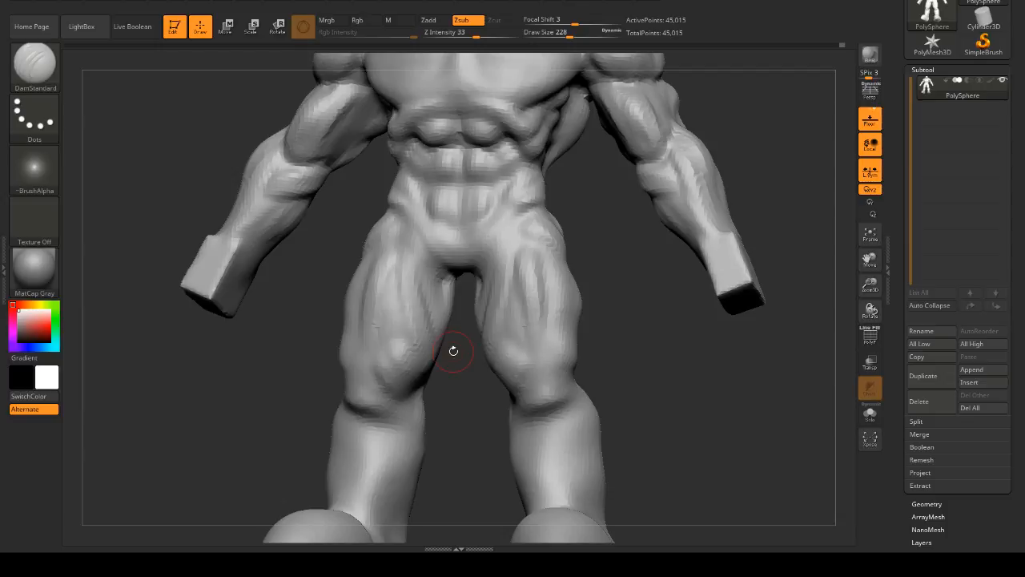
drag(453, 350, 462, 377)
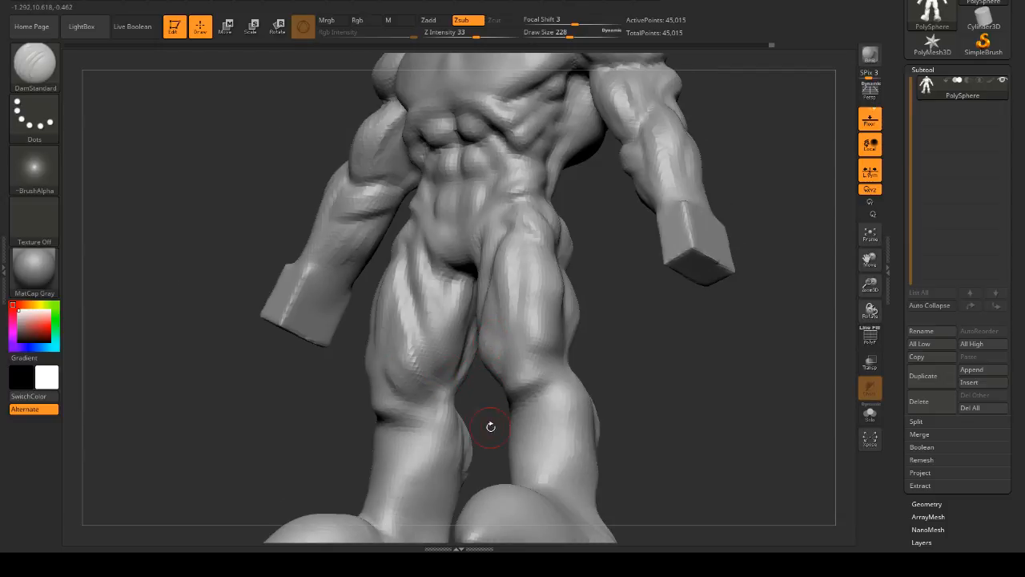
- Switch to the ClayBuildup brush and build up the inner thigh muscle down to the knee
shift+drag(491, 427, 540, 412)
mouse_move(684, 407)
alt+mouse_down()
mouse_move(700, 380)
mouse_move(759, 376)
mouse_move(732, 355)
mouse_move(744, 320)
mouse_move(728, 359)
mouse_move(579, 334)
alt+mouse_up()
key(b)
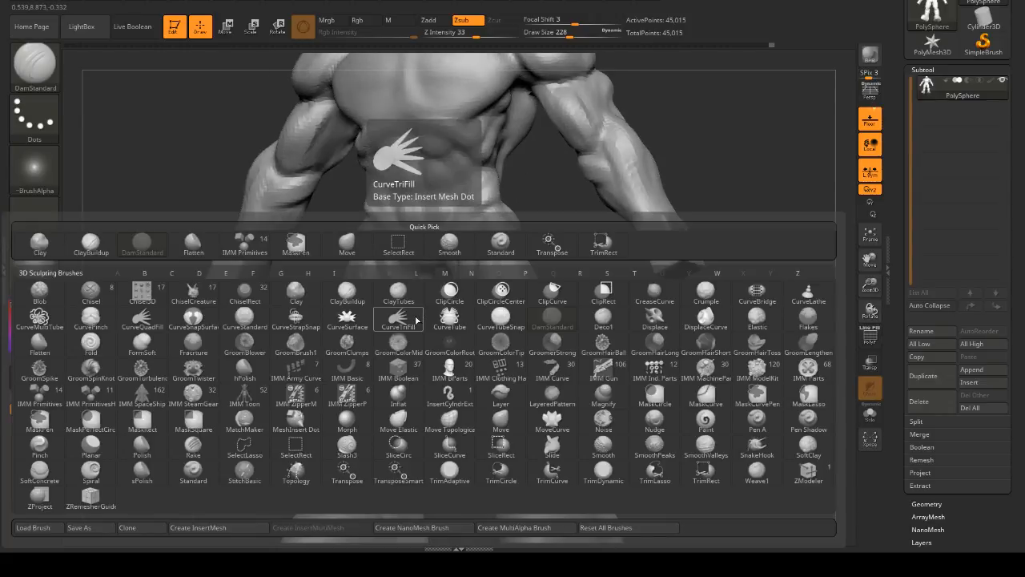
key(c)
key(b)
right_drag(408, 395, 398, 302)
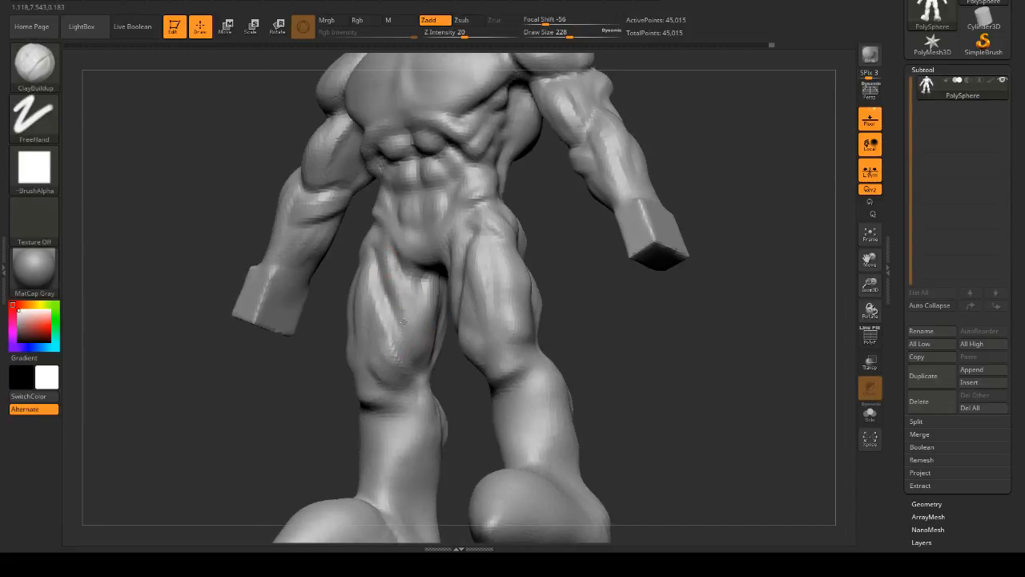
drag(412, 344, 427, 350)
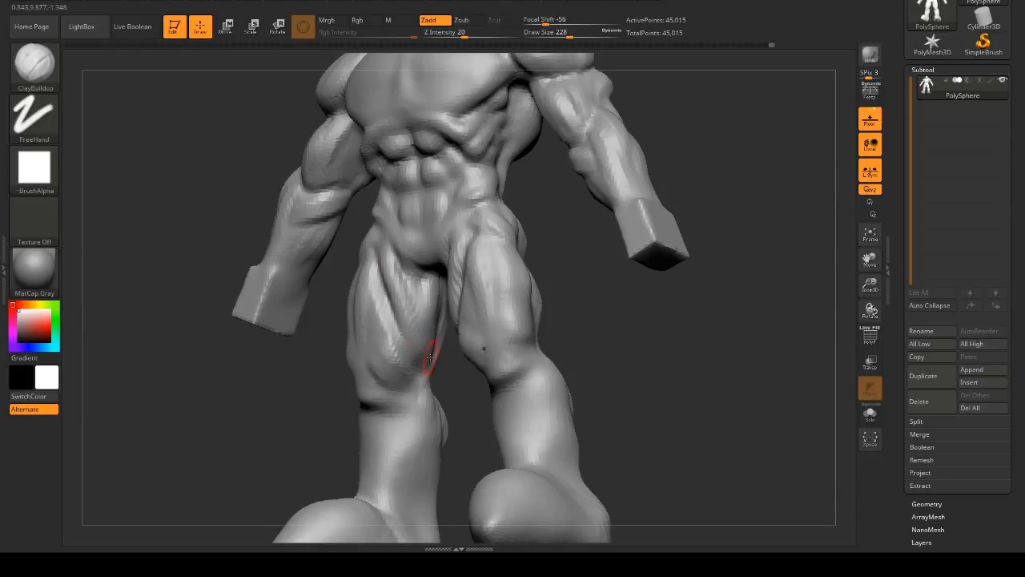
mouse_move(401, 337)
right_down()
mouse_move(649, 355)
mouse_move(618, 360)
mouse_move(662, 354)
mouse_move(622, 311)
mouse_move(620, 328)
mouse_move(322, 309)
right_up()
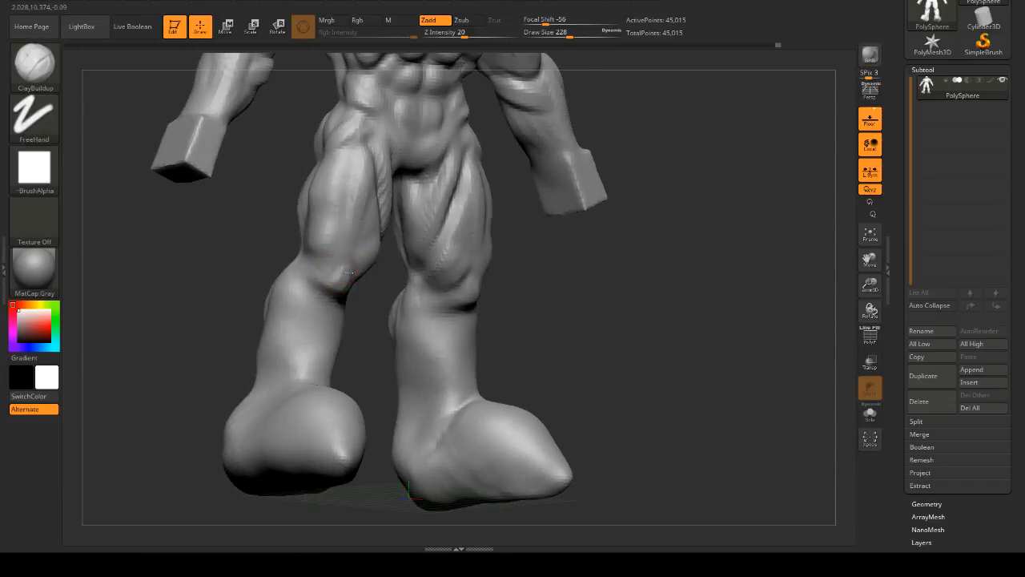
- Sculpt a rounded kneecap with ClayBuildup and add a bulge of volume just below it on the upper shin
right_drag(341, 261, 358, 302)
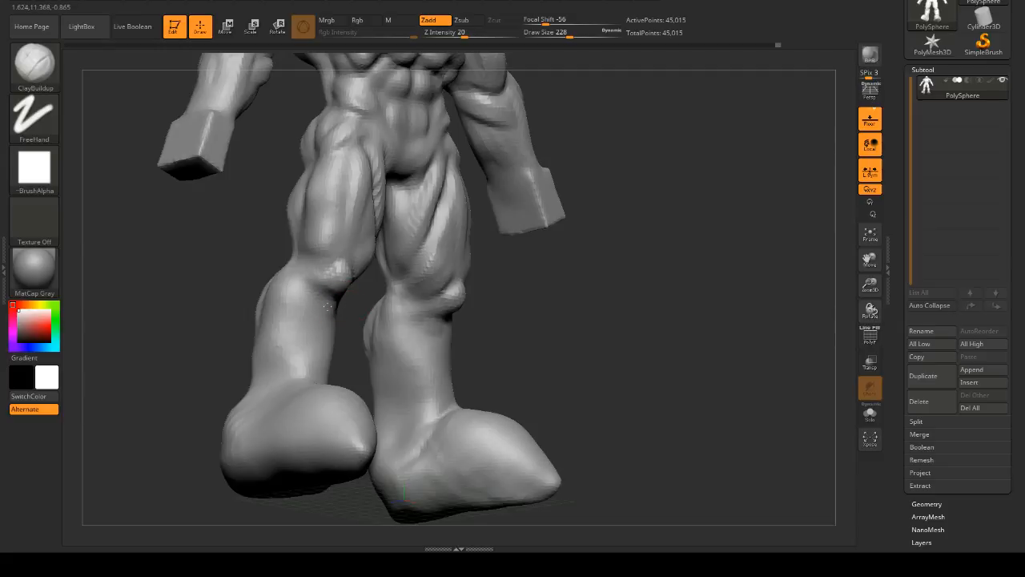
drag(328, 306, 299, 285)
drag(474, 323, 392, 293)
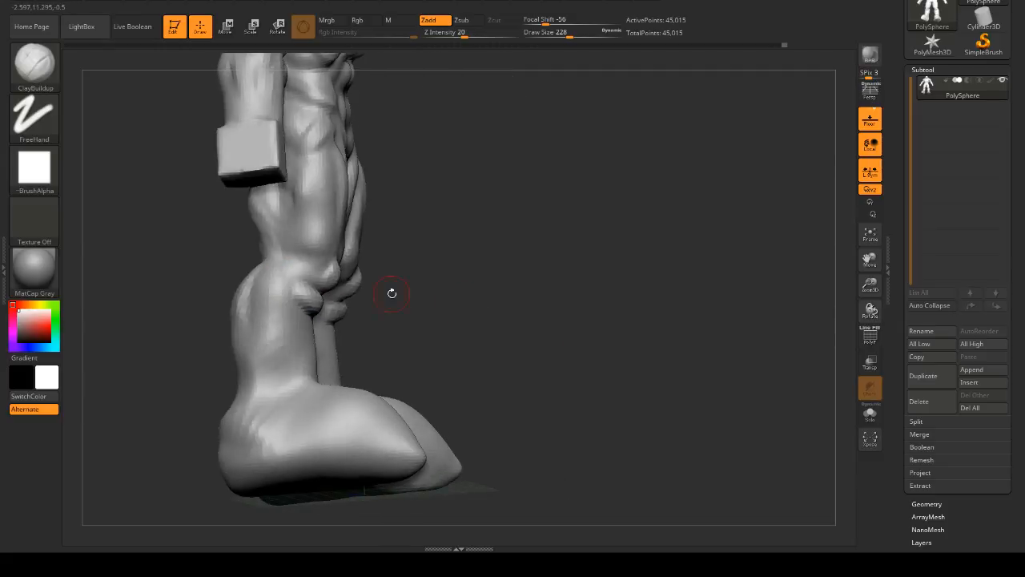
mouse_move(482, 292)
mouse_down()
mouse_move(384, 309)
mouse_move(448, 286)
mouse_move(428, 293)
mouse_up()
mouse_move(310, 295)
mouse_down()
mouse_move(293, 352)
mouse_move(302, 376)
mouse_up()
mouse_move(373, 359)
mouse_down()
mouse_move(346, 323)
mouse_move(343, 369)
mouse_up()
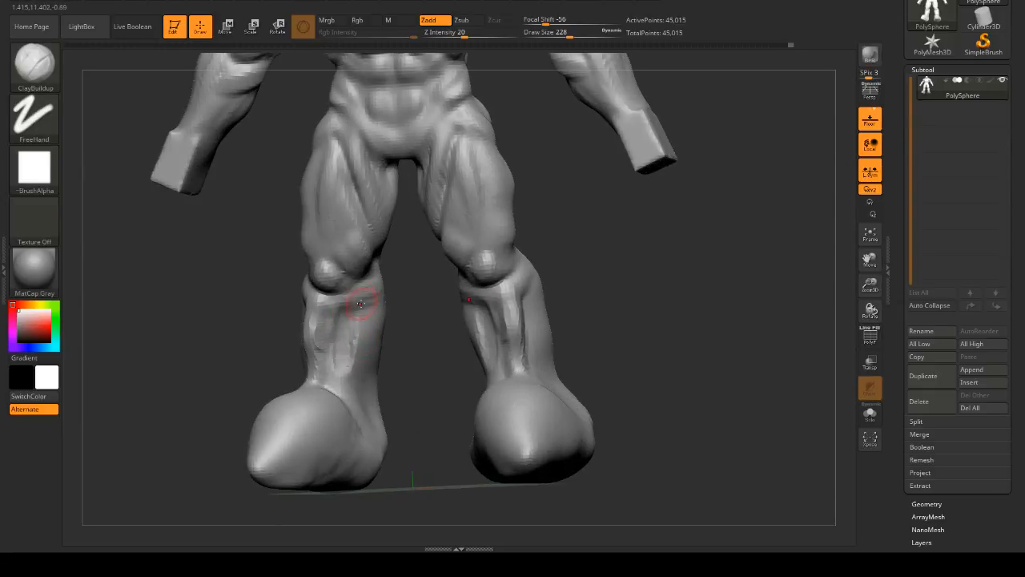
- Build up the muscles along the front and inner side of the lower leg and smooth their surface
mouse_move(360, 309)
mouse_down()
mouse_move(354, 361)
mouse_move(361, 341)
mouse_up()
drag(432, 348, 392, 351)
mouse_move(369, 304)
mouse_down()
mouse_move(382, 357)
mouse_move(453, 356)
mouse_move(378, 344)
mouse_up()
drag(362, 343, 377, 386)
drag(407, 416, 378, 421)
drag(553, 380, 608, 373)
mouse_move(344, 330)
shift+mouse_down()
mouse_move(369, 369)
mouse_move(472, 346)
shift+mouse_up()
mouse_move(609, 342)
alt+mouse_down()
mouse_move(613, 292)
mouse_move(620, 355)
mouse_move(479, 314)
alt+mouse_up()
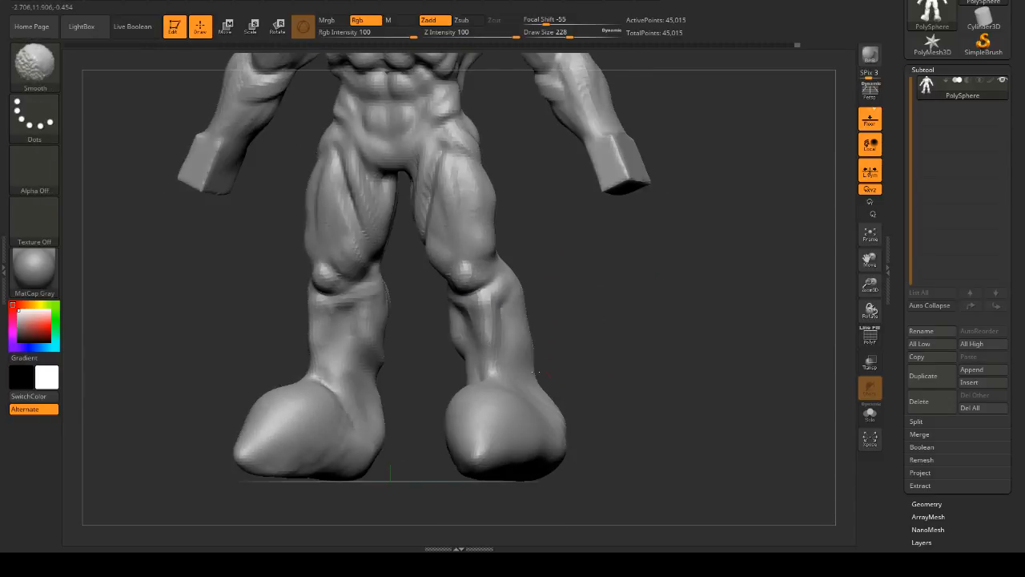
- Set the ClayBuildup draw size to 344, then build up and smooth the calf around its side and back
drag(536, 372, 663, 298)
key(space)
drag(659, 302, 573, 301)
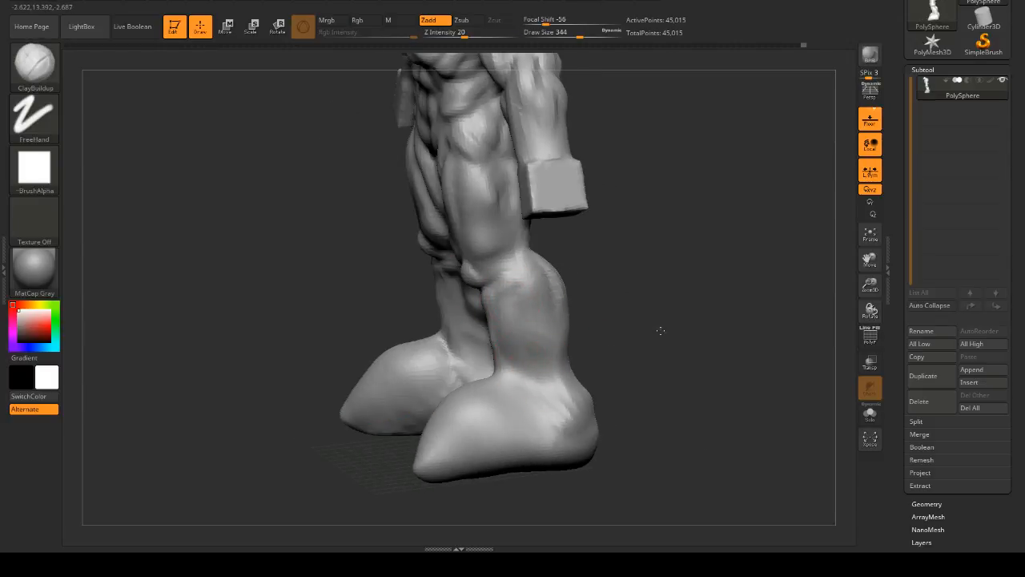
drag(660, 330, 498, 365)
mouse_move(676, 358)
mouse_down()
mouse_move(769, 360)
mouse_move(750, 327)
mouse_move(691, 320)
mouse_up()
key(shift)
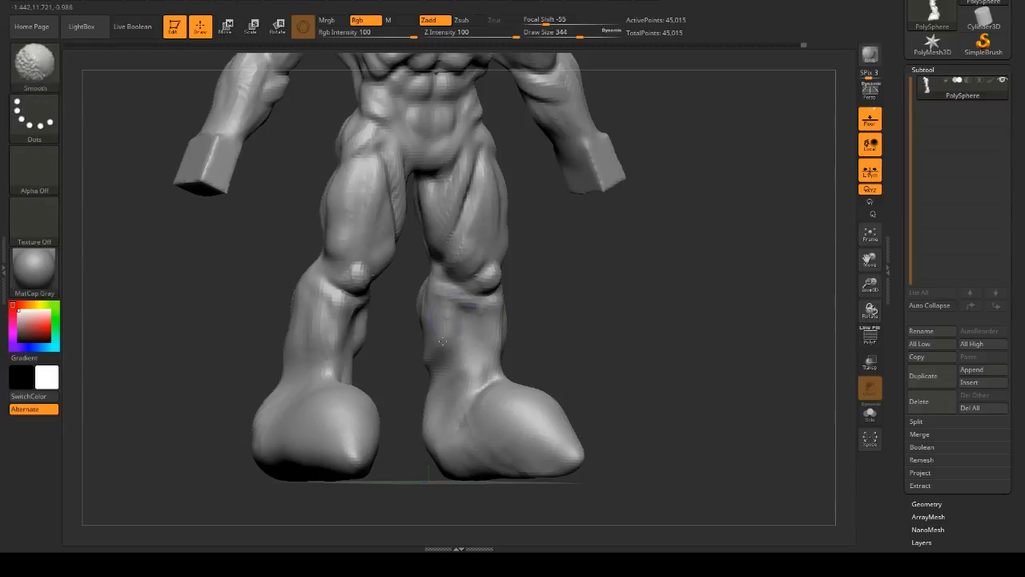
mouse_move(553, 314)
mouse_down()
mouse_move(644, 309)
mouse_move(490, 314)
mouse_move(641, 318)
mouse_up()
key(shift)
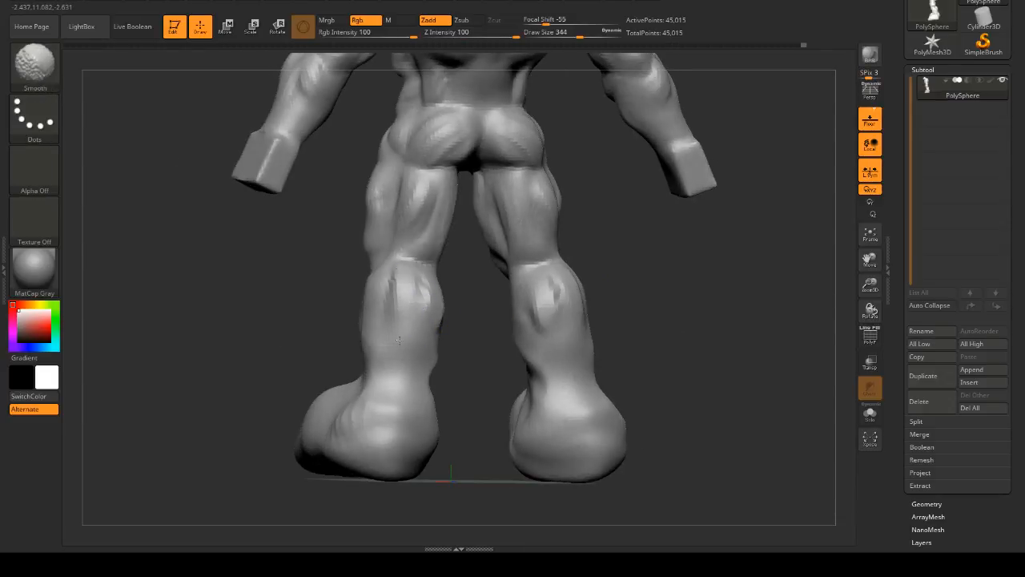
mouse_move(486, 320)
shift+mouse_down()
mouse_move(460, 330)
mouse_move(656, 333)
mouse_move(673, 315)
shift+mouse_up()
key(shift)
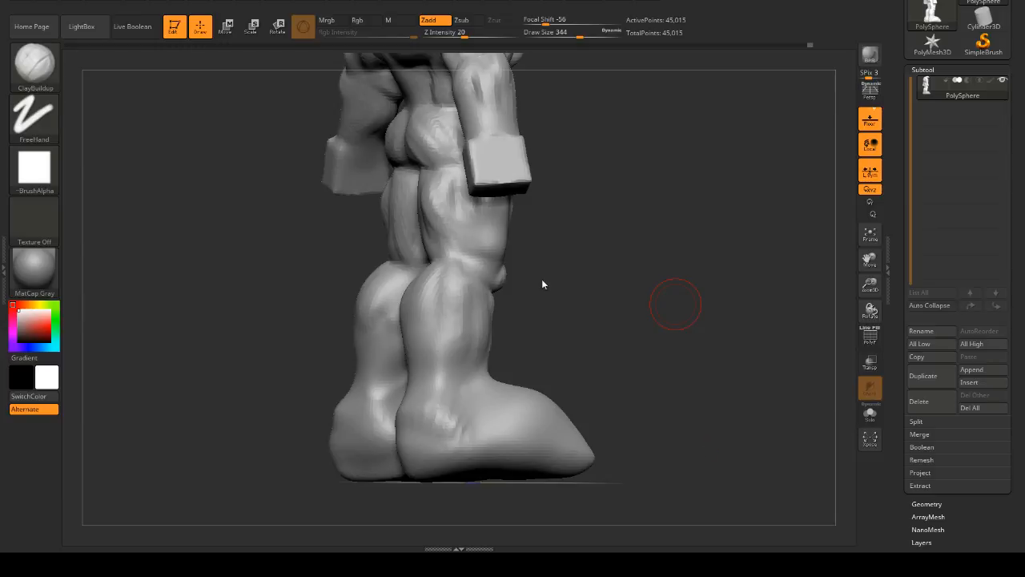
- Hide both arms below the shoulders, keeping the head, torso, shoulders and legs visible
mouse_move(701, 307)
mouse_down()
mouse_move(714, 318)
mouse_move(702, 314)
mouse_up()
mouse_move(702, 314)
alt+mouse_down()
mouse_move(703, 233)
mouse_move(655, 287)
mouse_move(663, 311)
mouse_move(661, 267)
mouse_move(679, 303)
mouse_move(708, 287)
mouse_move(698, 264)
mouse_move(692, 309)
mouse_move(659, 302)
mouse_move(709, 277)
mouse_move(696, 249)
mouse_move(647, 250)
alt+mouse_up()
ctrl+shift+click(321, 216)
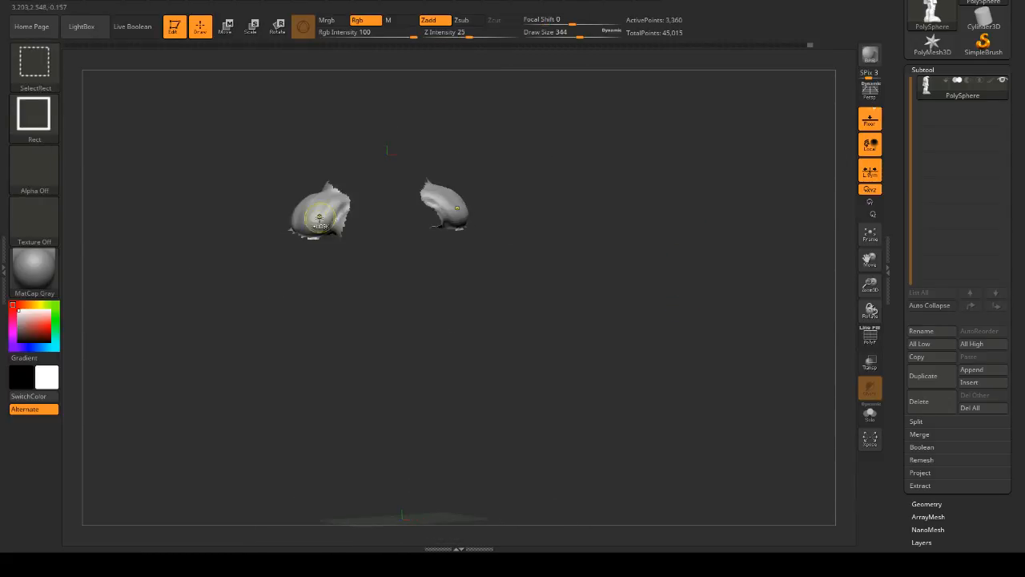
ctrl+shift+click(307, 248)
ctrl+shift+click(306, 248)
ctrl+shift+click(288, 286)
ctrl+alt+shift+click(269, 325)
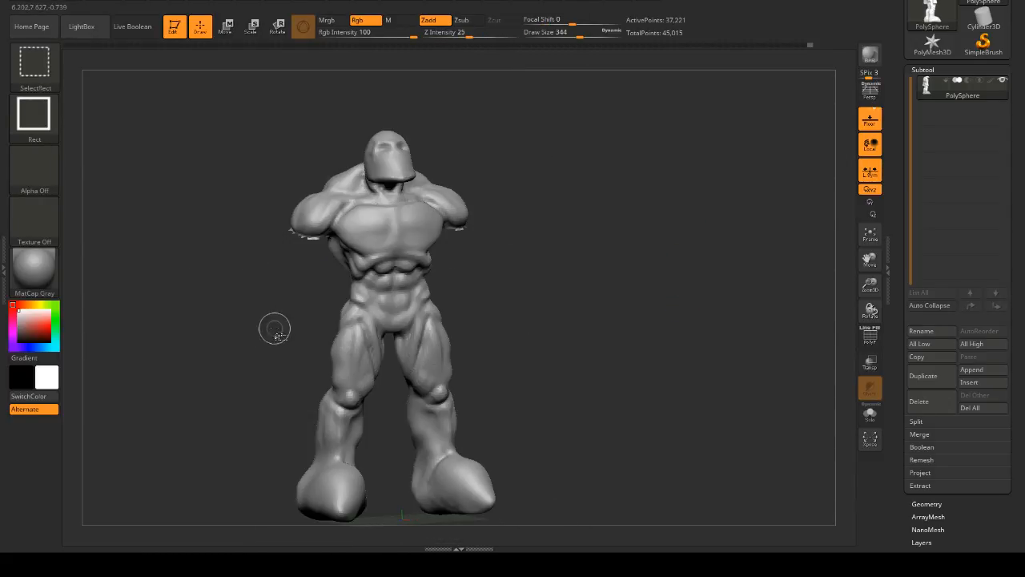
mouse_move(253, 284)
mouse_down()
mouse_move(480, 264)
mouse_move(504, 231)
mouse_move(424, 213)
mouse_up()
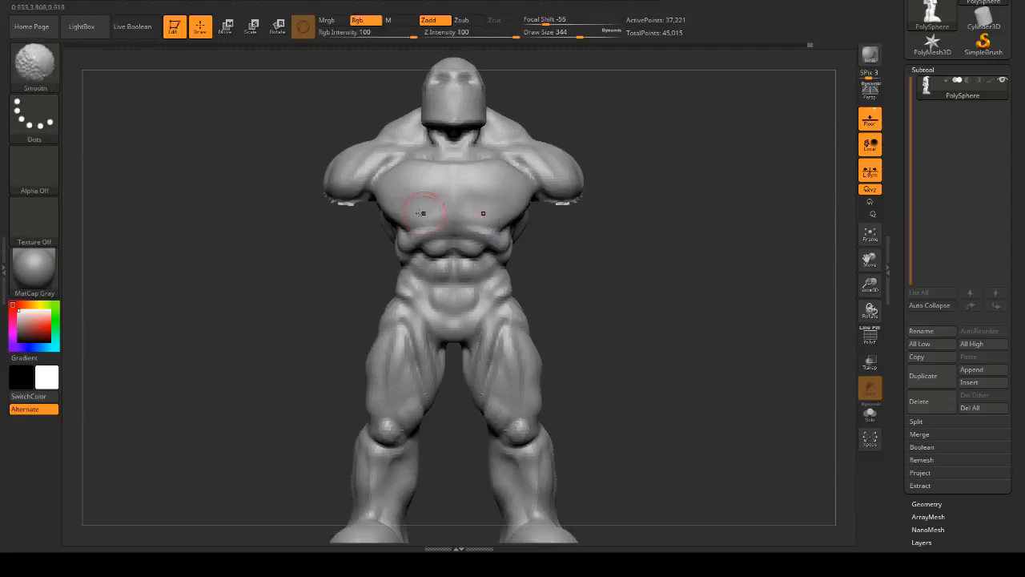
mouse_move(267, 235)
mouse_down()
mouse_move(267, 225)
mouse_move(289, 233)
mouse_move(265, 155)
mouse_move(324, 152)
mouse_move(357, 181)
mouse_move(360, 240)
mouse_up()
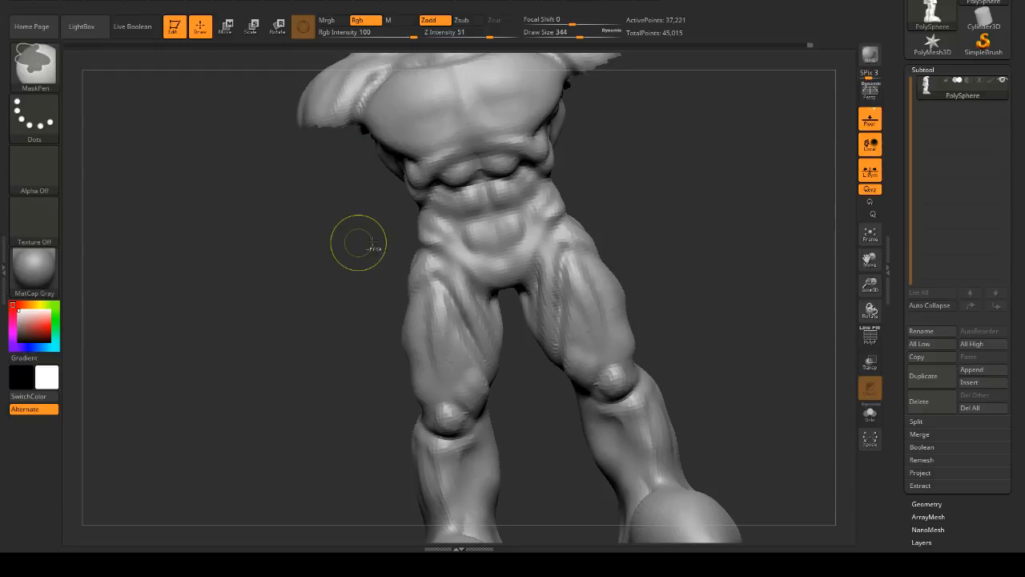
shift+drag(690, 217, 767, 182)
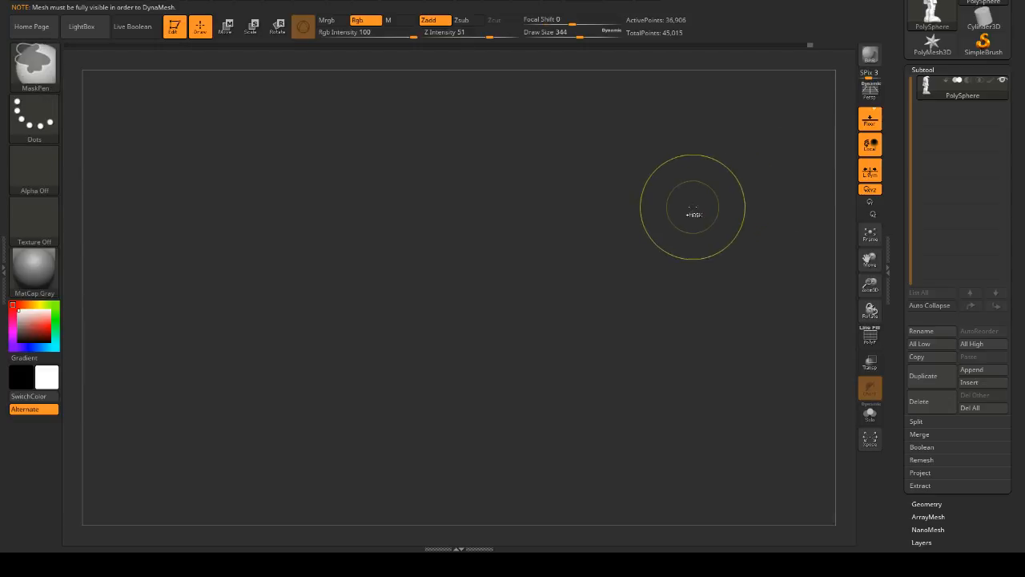
mouse_move(693, 212)
ctrl+mouse_down()
mouse_move(560, 230)
mouse_move(392, 220)
ctrl+mouse_up()
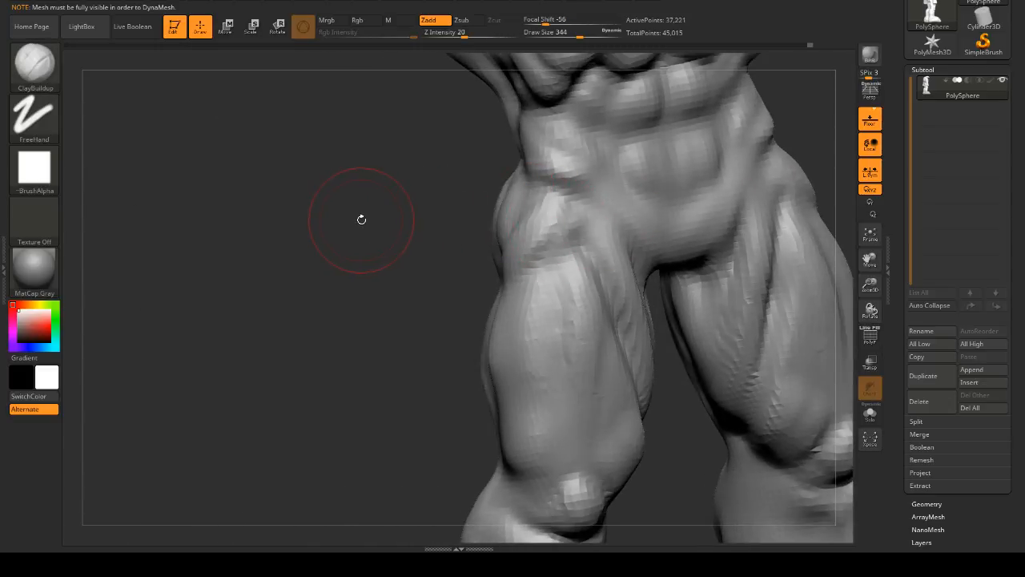
key(f)
shift+drag(294, 244, 291, 238)
ctrl+shift+click(267, 247)
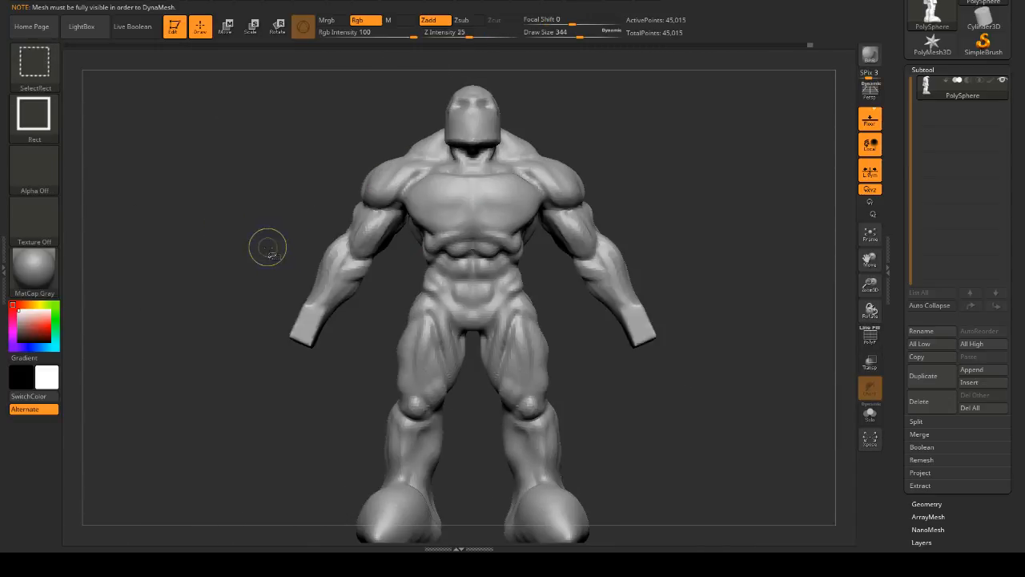
key(ctrl+z)
- Isolate and mask the arms, and invert the mask on the fully shown figure to leave only the arms unmasked
ctrl+shift+drag(222, 213, 188, 212)
alt+drag(416, 166, 558, 208)
ctrl+click(545, 224)
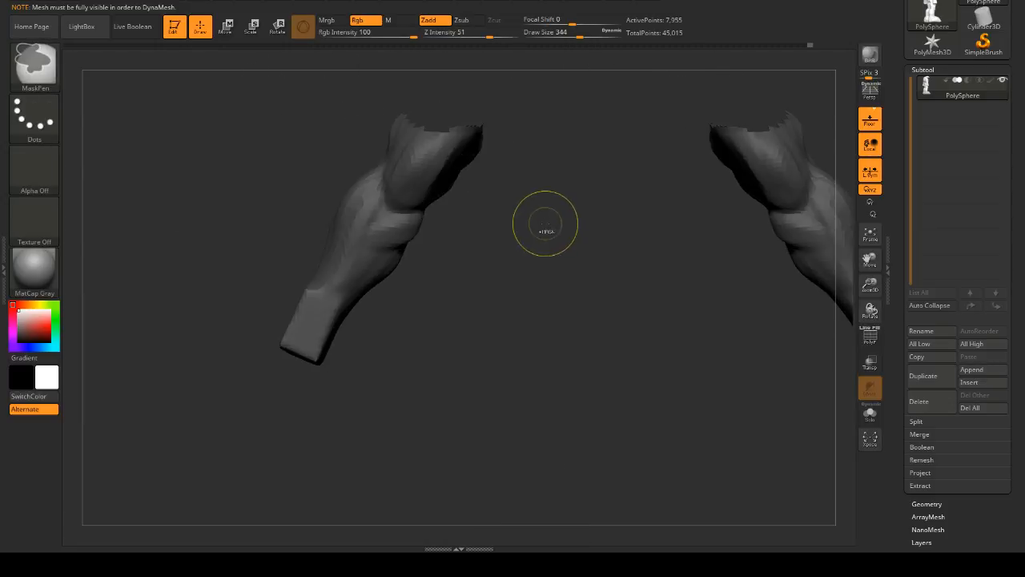
ctrl+shift+click(563, 216)
alt+drag(491, 240, 430, 239)
drag(231, 210, 275, 201)
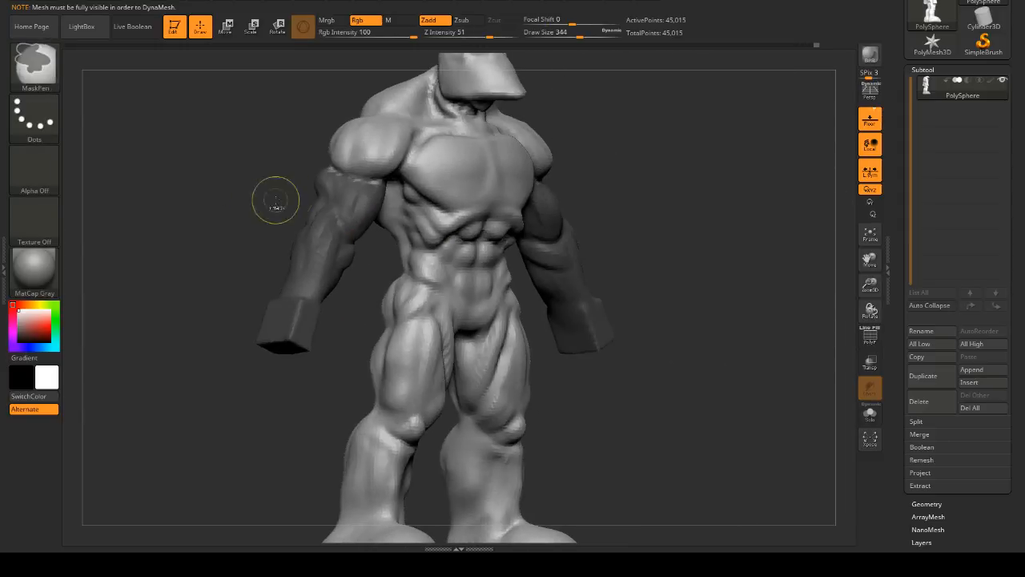
ctrl+click(174, 206)
ctrl+click(368, 133)
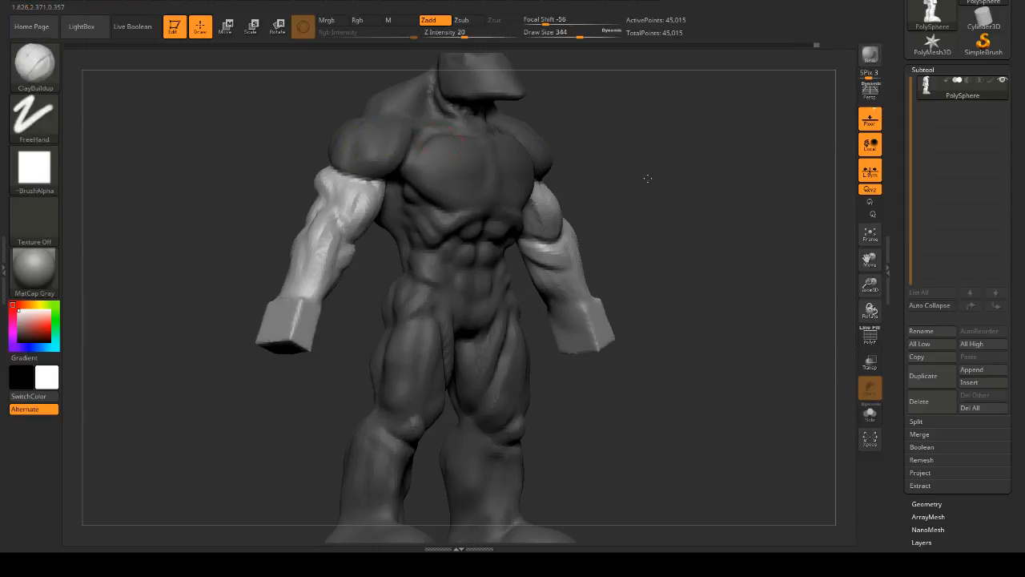
- Try hiding the unmasked arm pieces below the shoulders from behind
shift+drag(647, 178, 645, 151)
mouse_move(711, 151)
shift+mouse_down()
mouse_move(720, 142)
mouse_move(343, 142)
shift+mouse_up()
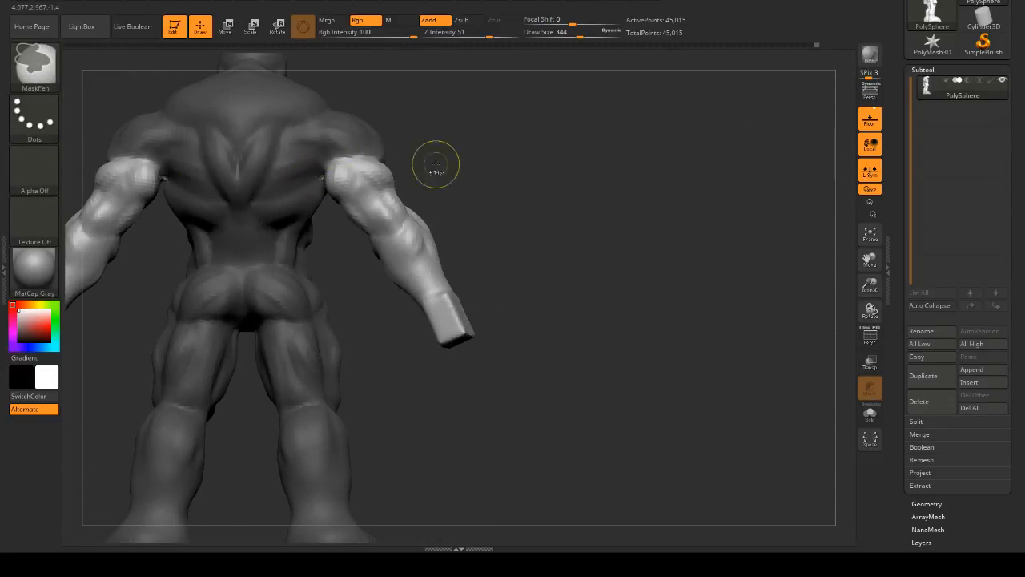
ctrl+shift+click(400, 198)
ctrl+shift+click(463, 190)
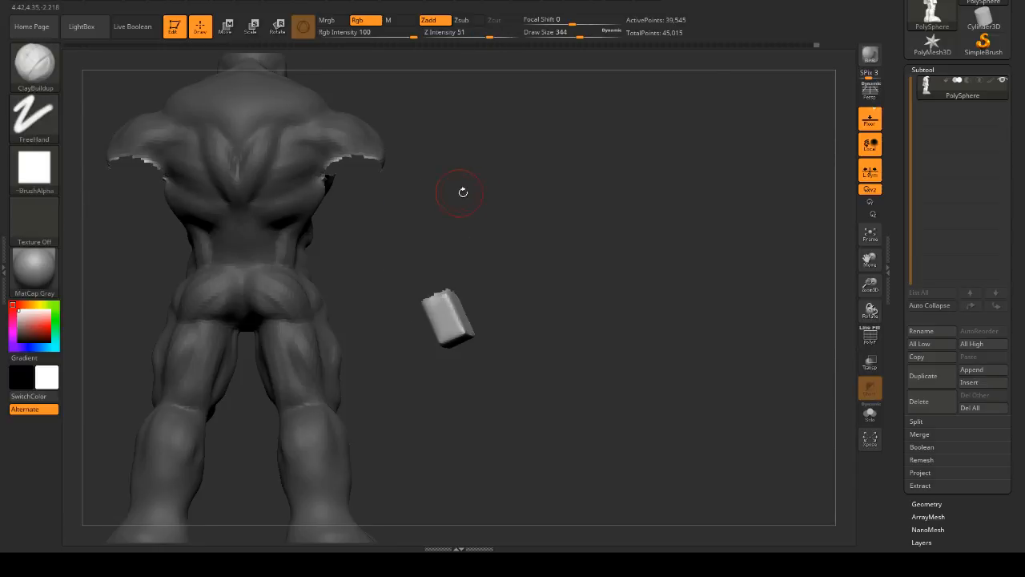
drag(462, 189, 313, 187)
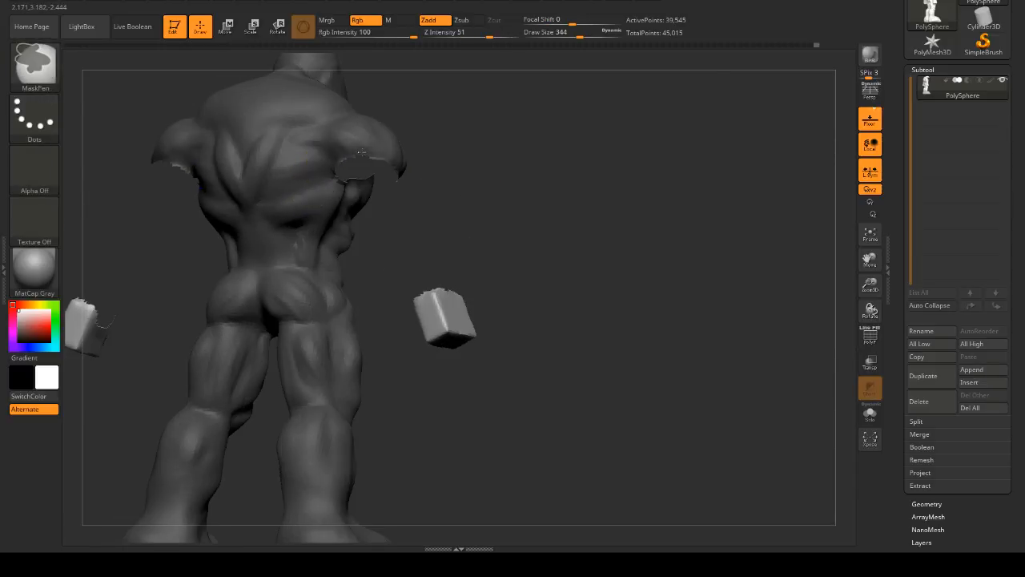
mouse_move(360, 152)
mouse_down()
mouse_move(470, 177)
mouse_move(436, 164)
mouse_up()
mouse_move(504, 172)
mouse_down()
mouse_move(545, 213)
mouse_move(570, 208)
mouse_move(610, 160)
mouse_up()
ctrl+shift+click(557, 218)
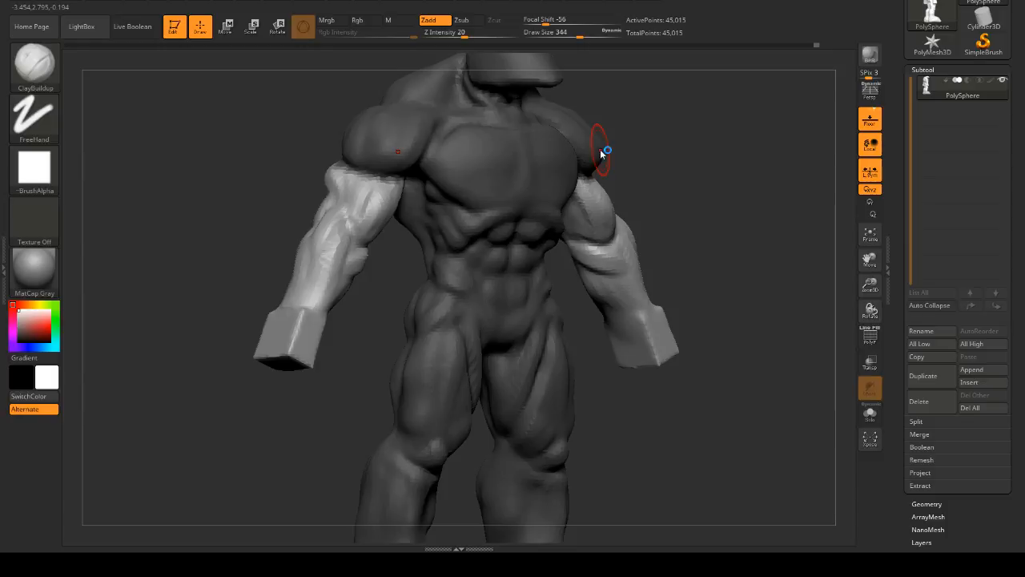
- Try isolating the shoulder region and hiding it from the rest of the figure
mouse_move(656, 172)
mouse_down()
mouse_move(737, 170)
mouse_move(742, 185)
mouse_move(732, 147)
mouse_move(685, 175)
mouse_move(716, 192)
mouse_move(675, 155)
mouse_move(697, 143)
mouse_move(689, 160)
mouse_move(677, 148)
mouse_up()
shift+drag(545, 168, 601, 167)
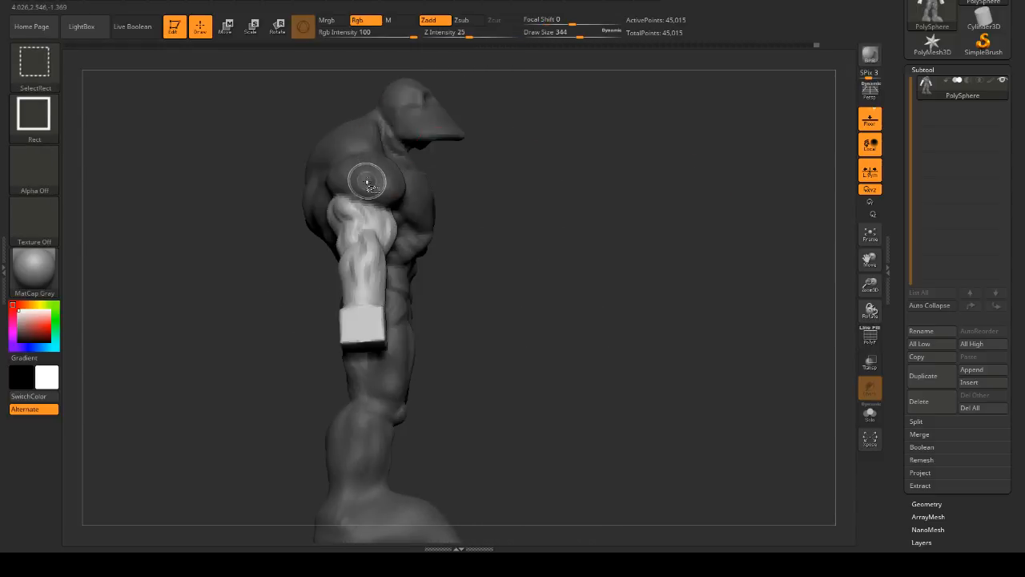
ctrl+shift+click(377, 189)
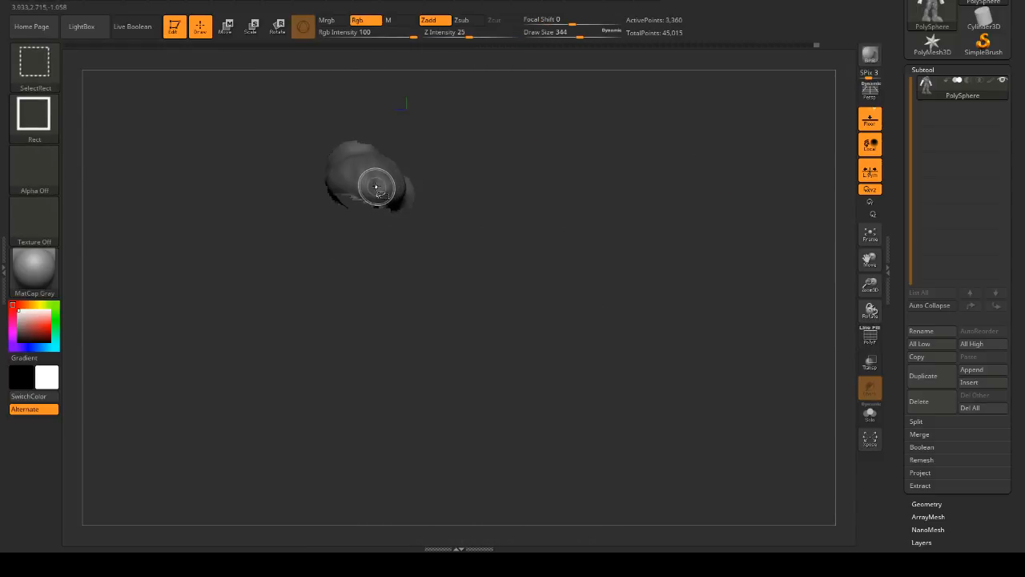
ctrl+shift+click(491, 206)
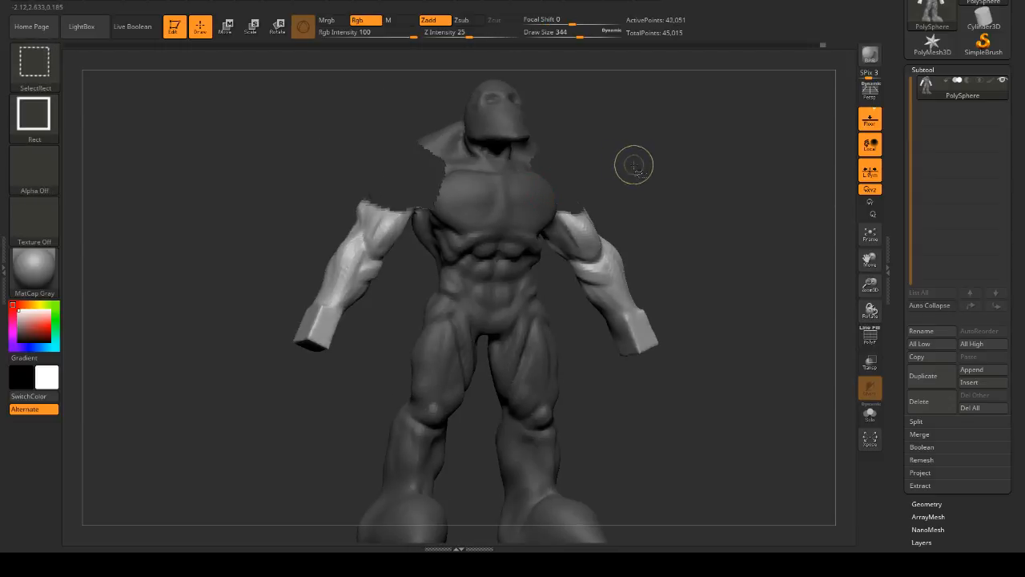
drag(622, 156, 656, 171)
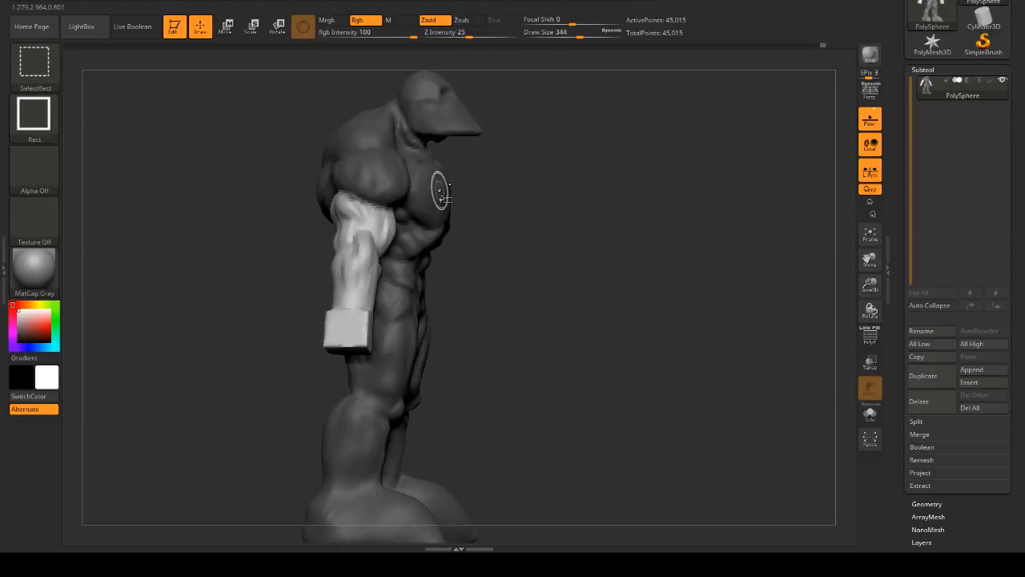
- Hide the torso between the shoulders and thighs to expose the inner sides of the arms
ctrl+shift+click(443, 185)
ctrl+shift+click(579, 213)
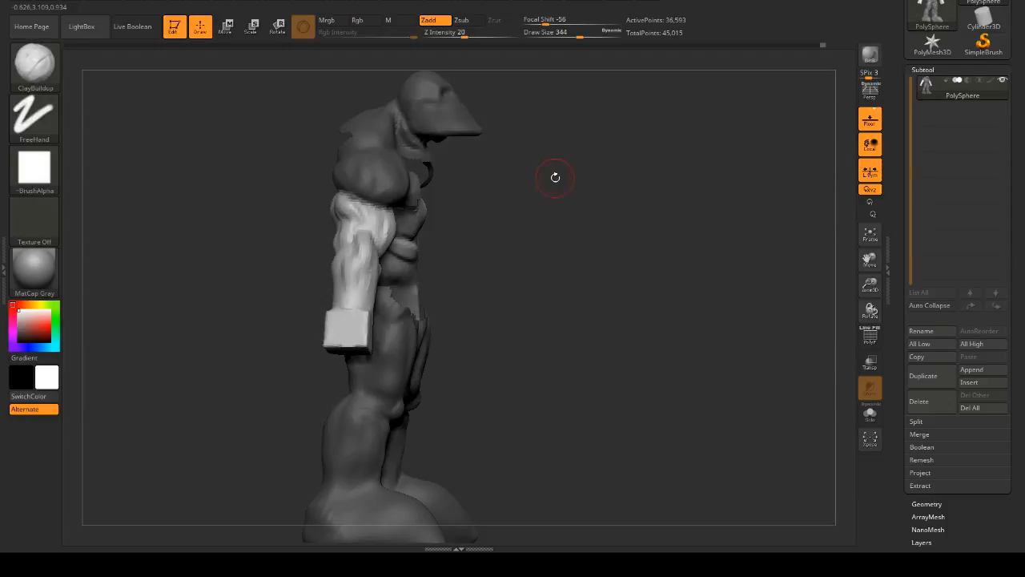
mouse_move(556, 177)
mouse_down()
mouse_move(604, 187)
mouse_move(572, 172)
mouse_move(458, 201)
mouse_up()
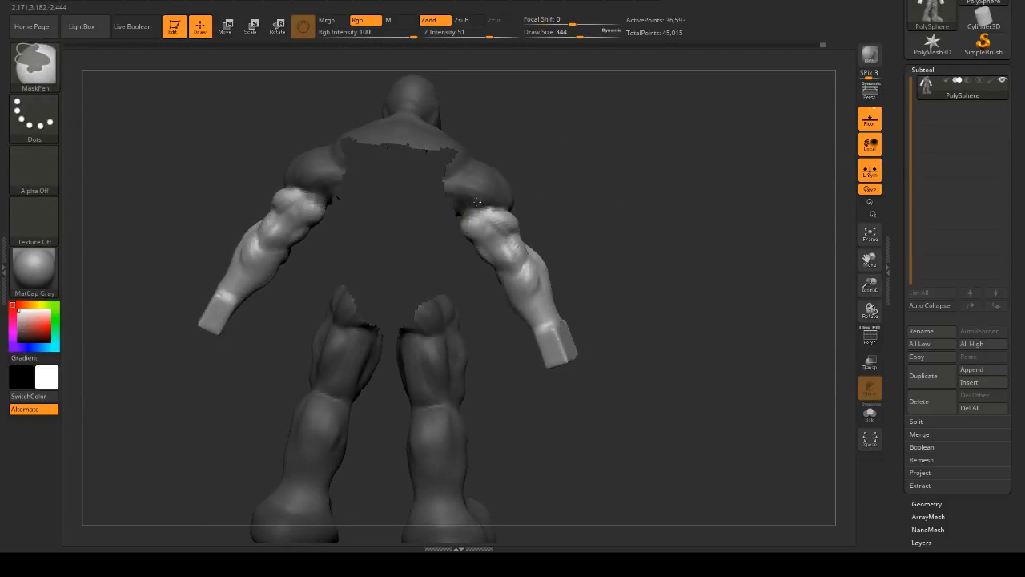
- Erase the mask from the back and side of the shoulders with MaskPen, undoing the last stroke
key(ctrl+shift)
key(ctrl)
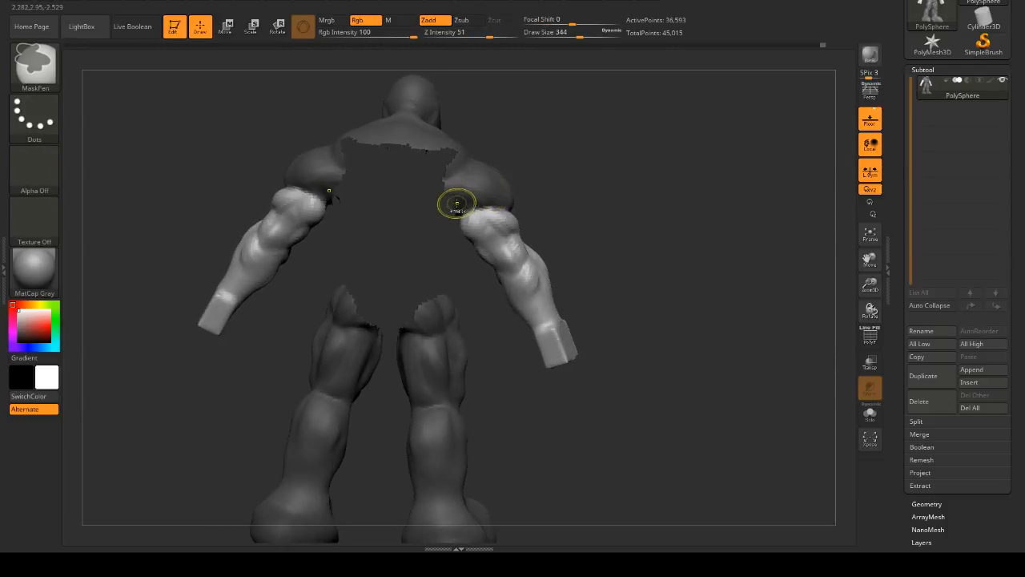
mouse_move(457, 203)
ctrl+mouse_down()
mouse_move(501, 200)
mouse_move(463, 183)
mouse_move(485, 179)
ctrl+mouse_up()
drag(591, 198, 502, 195)
mouse_move(463, 191)
ctrl+alt+mouse_down()
mouse_move(478, 167)
mouse_move(469, 149)
mouse_move(434, 151)
ctrl+alt+mouse_up()
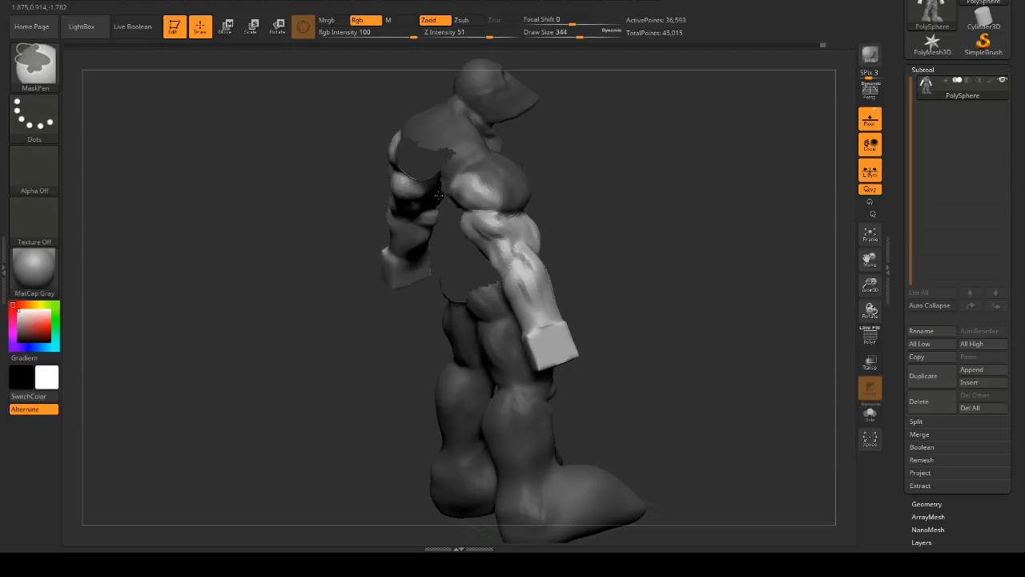
ctrl+drag(618, 130, 498, 171)
mouse_move(575, 160)
mouse_down()
mouse_move(630, 126)
mouse_move(620, 105)
mouse_move(608, 124)
mouse_move(452, 150)
mouse_move(495, 193)
mouse_move(505, 166)
mouse_up()
key(ctrl+z)
- Erase the remaining mask from the outer and front surfaces of the shoulders with MaskPen
drag(597, 170, 509, 181)
ctrl+alt+drag(510, 185, 545, 198)
drag(646, 178, 536, 178)
ctrl+alt+drag(527, 180, 539, 192)
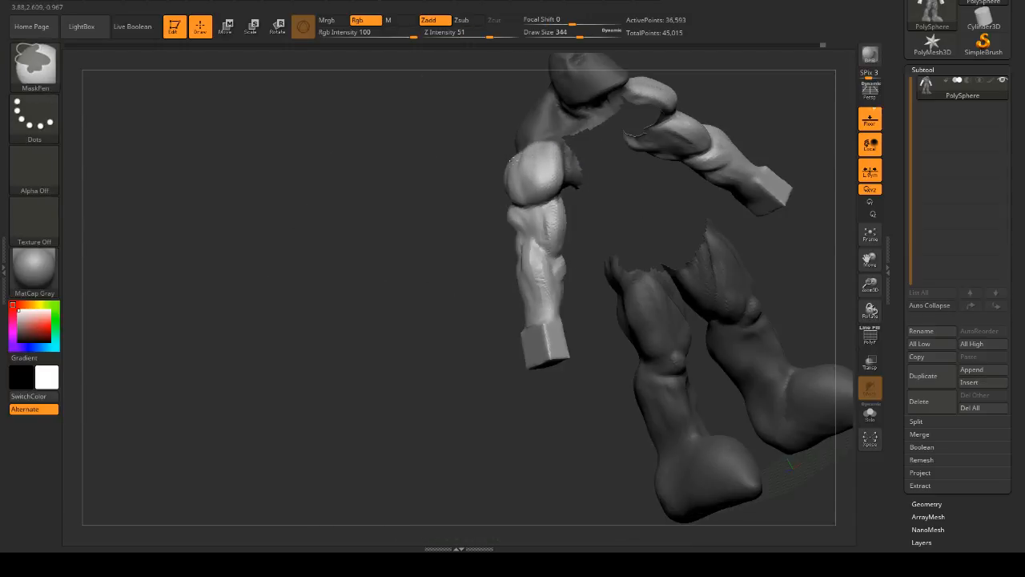
- Check the mask around the arms and shoulders from several sides and unhide the rest of the figure
drag(744, 121, 721, 120)
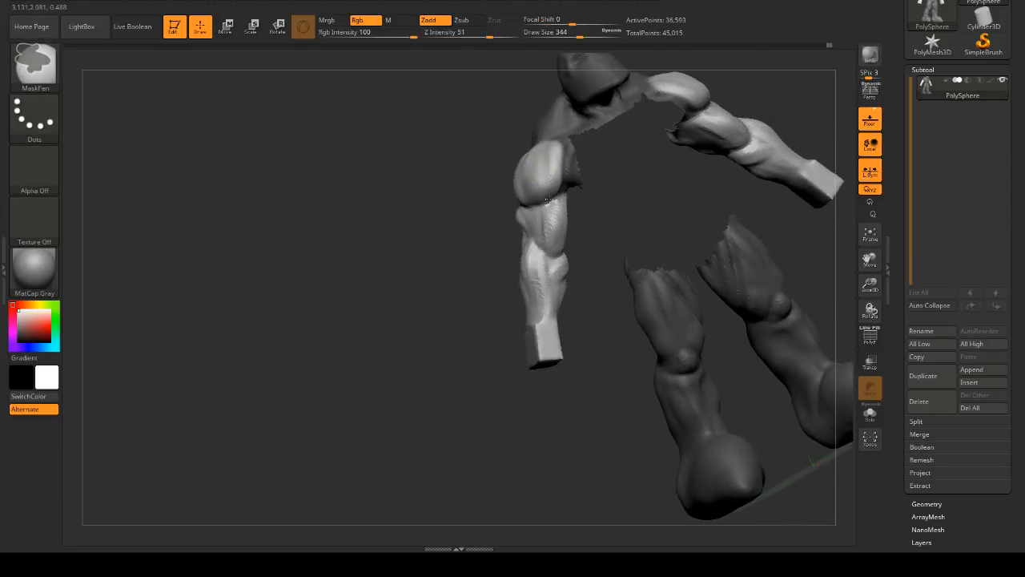
mouse_move(469, 206)
mouse_down()
mouse_move(616, 160)
mouse_move(687, 203)
mouse_move(656, 149)
mouse_up()
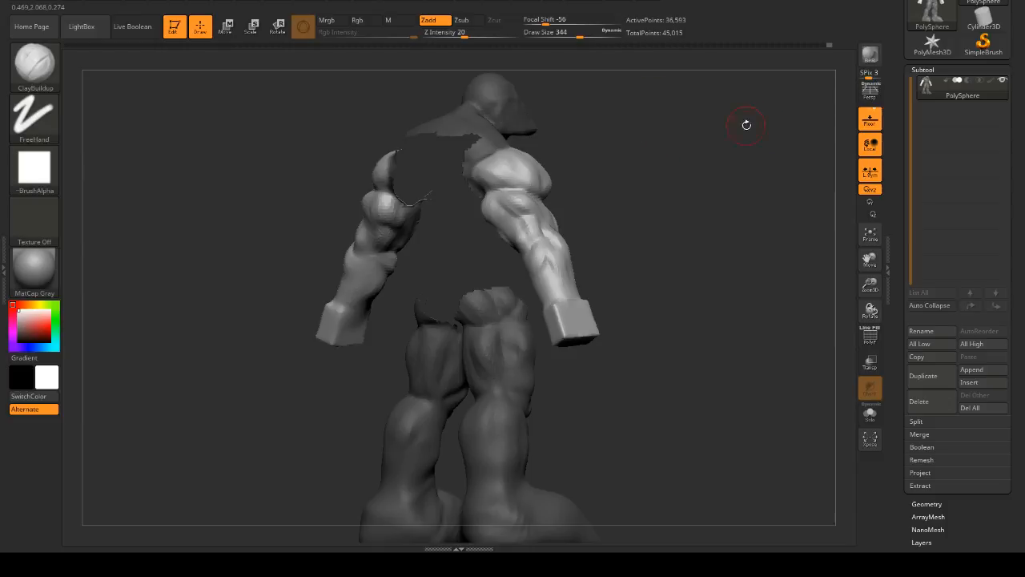
mouse_move(746, 124)
mouse_down()
mouse_move(693, 155)
mouse_move(737, 130)
mouse_move(726, 142)
mouse_move(796, 133)
mouse_move(748, 114)
mouse_move(770, 137)
mouse_move(729, 127)
mouse_up()
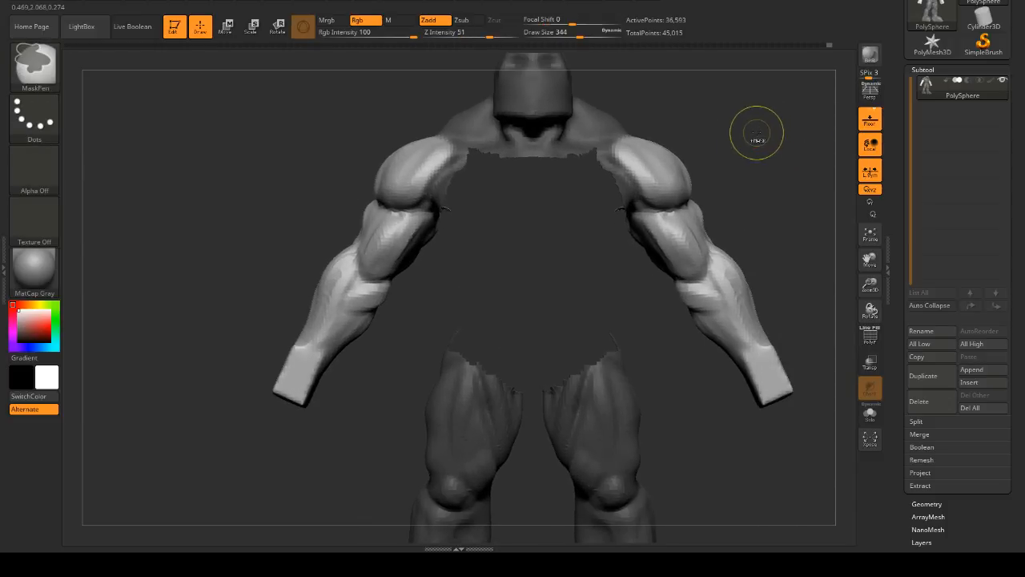
ctrl+click(757, 134)
ctrl+click(759, 141)
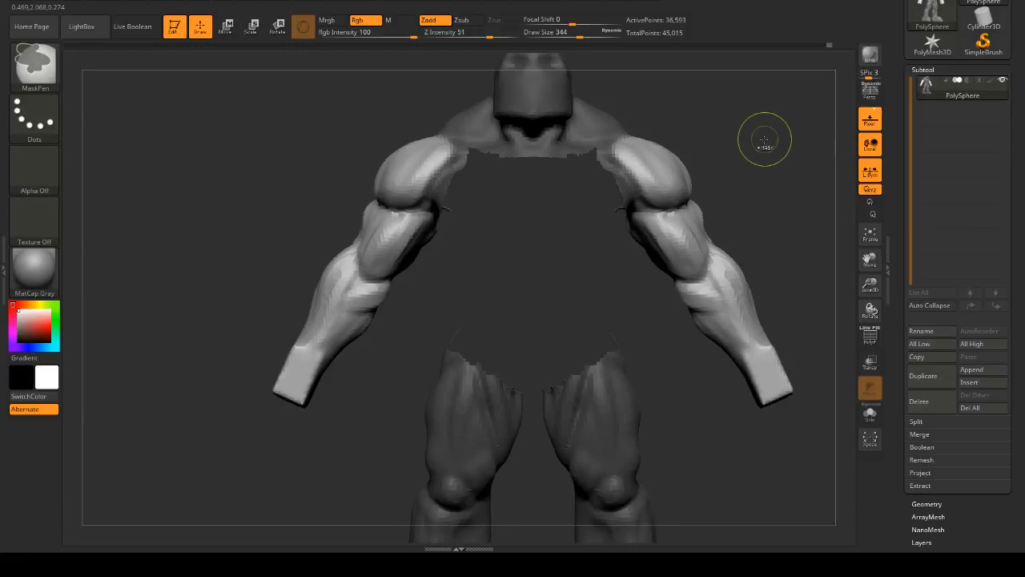
ctrl+click(760, 142)
ctrl+click(761, 142)
ctrl+shift+click(762, 143)
- Activate the Rotate gizmo and place its pivot on the shoulder, ready to turn the unmasked arms
mouse_move(761, 145)
mouse_down()
mouse_move(750, 126)
mouse_move(709, 149)
mouse_move(355, 74)
mouse_up()
click(278, 29)
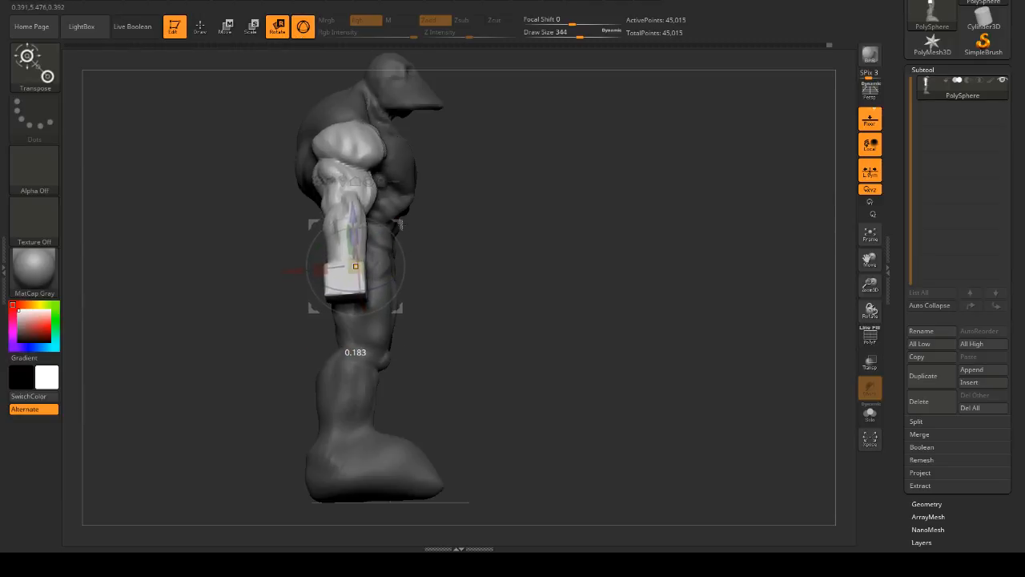
mouse_move(464, 212)
mouse_down()
mouse_move(497, 224)
mouse_move(555, 199)
mouse_up()
shift+drag(546, 201, 519, 190)
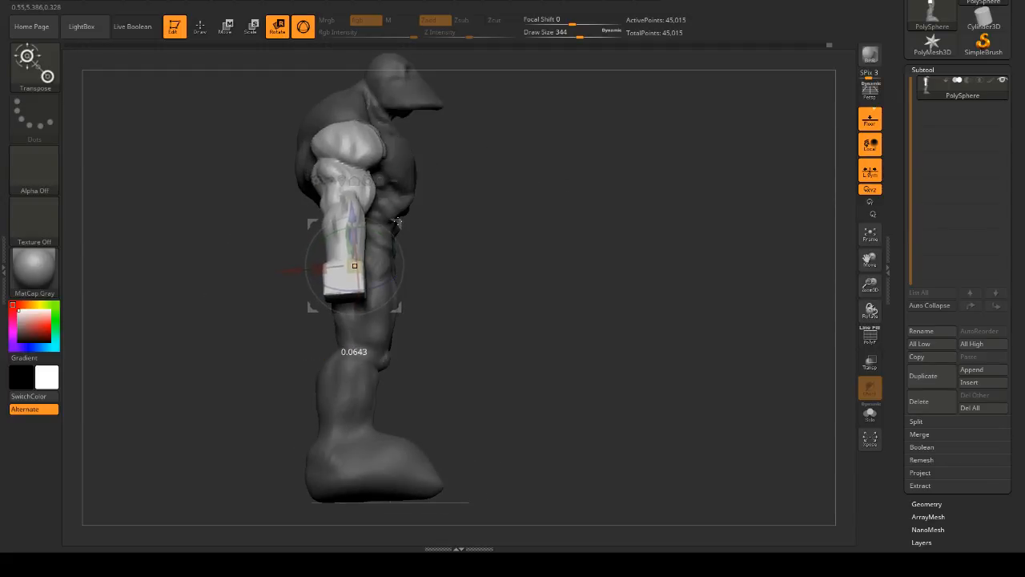
drag(397, 222, 573, 172)
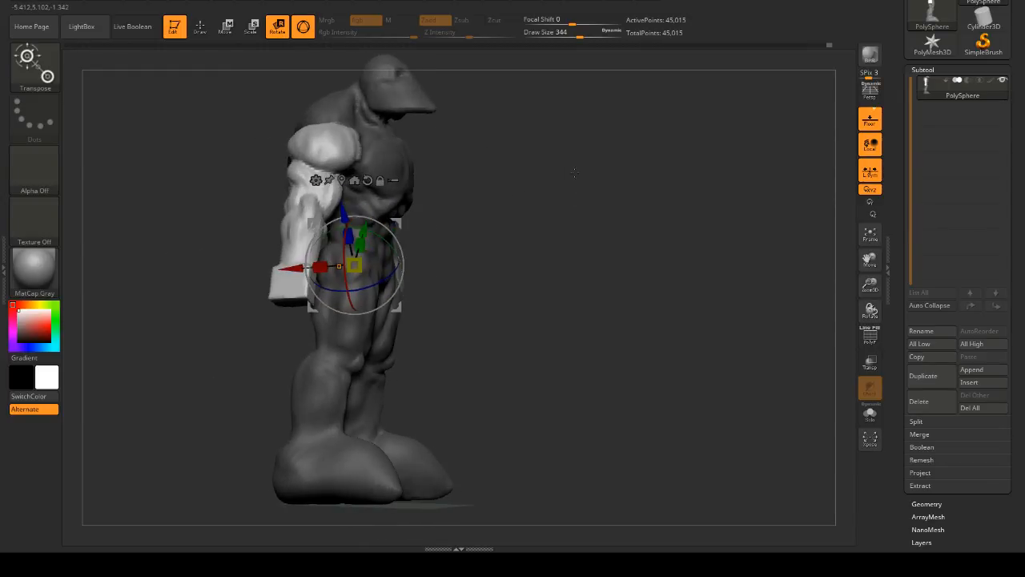
ctrl+right_drag(574, 172, 559, 172)
drag(559, 172, 540, 199)
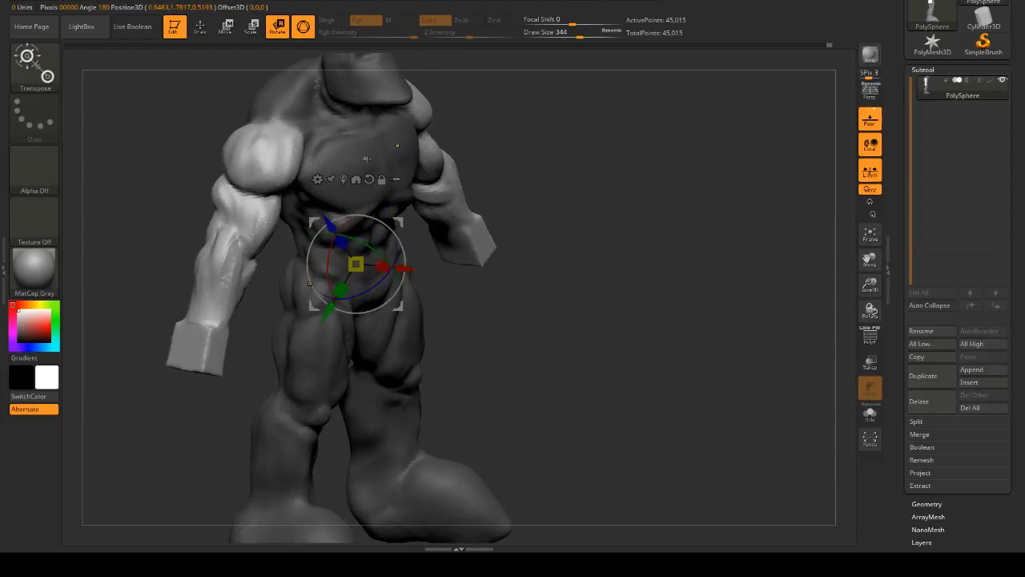
drag(365, 145, 545, 154)
drag(398, 218, 547, 205)
ctrl+right_drag(548, 205, 640, 233)
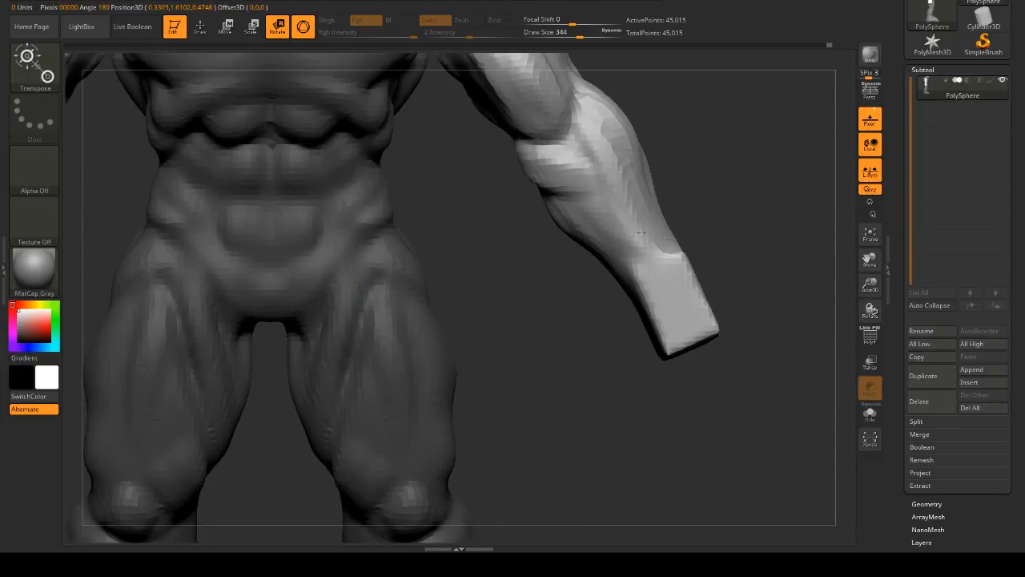
ctrl+right_drag(751, 266, 561, 172)
drag(529, 168, 468, 171)
click(393, 152)
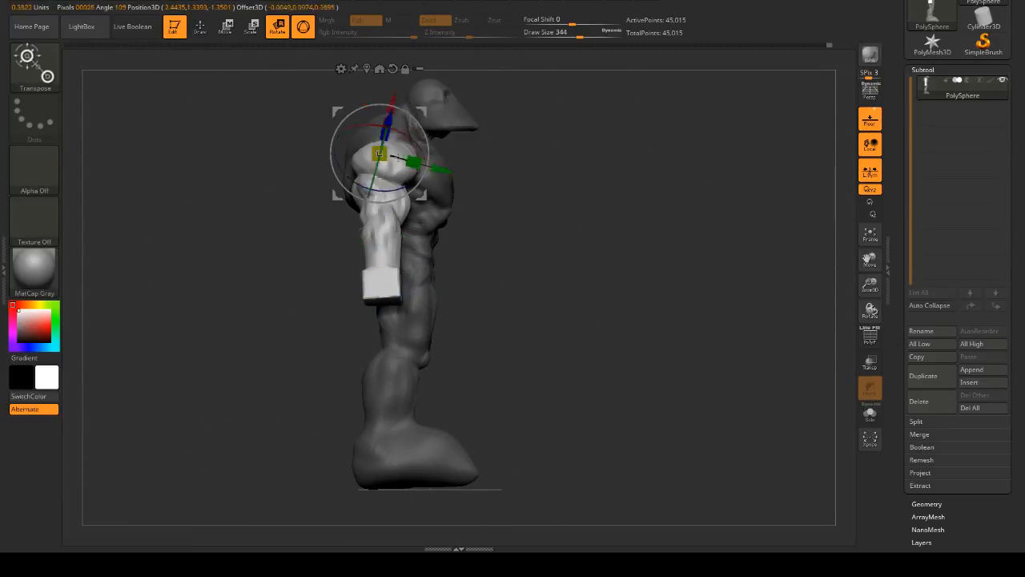
mouse_move(380, 153)
mouse_down()
mouse_move(429, 111)
mouse_move(560, 152)
mouse_move(652, 155)
mouse_move(667, 145)
mouse_move(647, 165)
mouse_move(558, 170)
mouse_up()
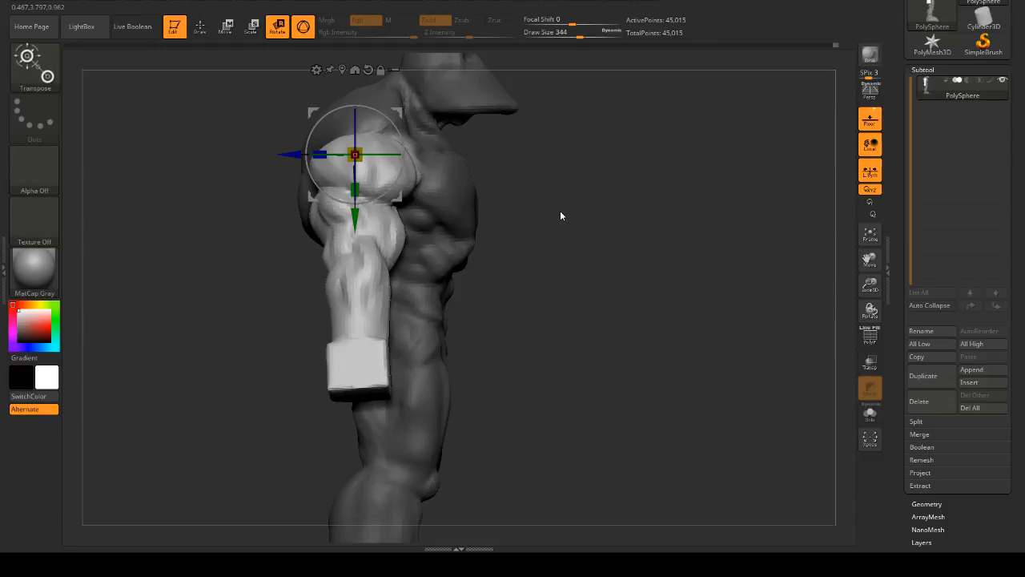
drag(564, 213, 743, 194)
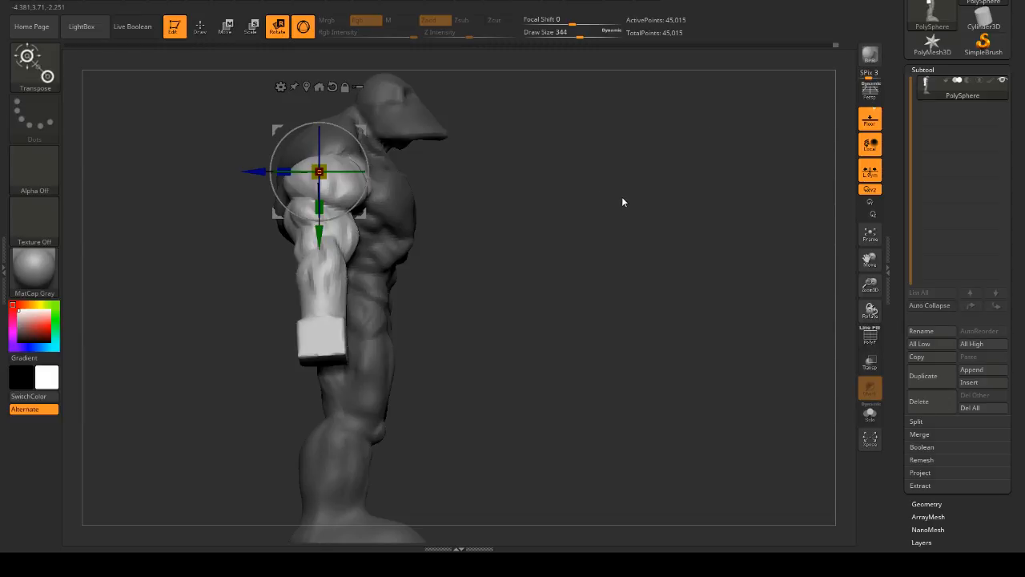
- Clear the mask from the whole figure and switch to the Move brush with a draw size of 657
drag(621, 196, 725, 193)
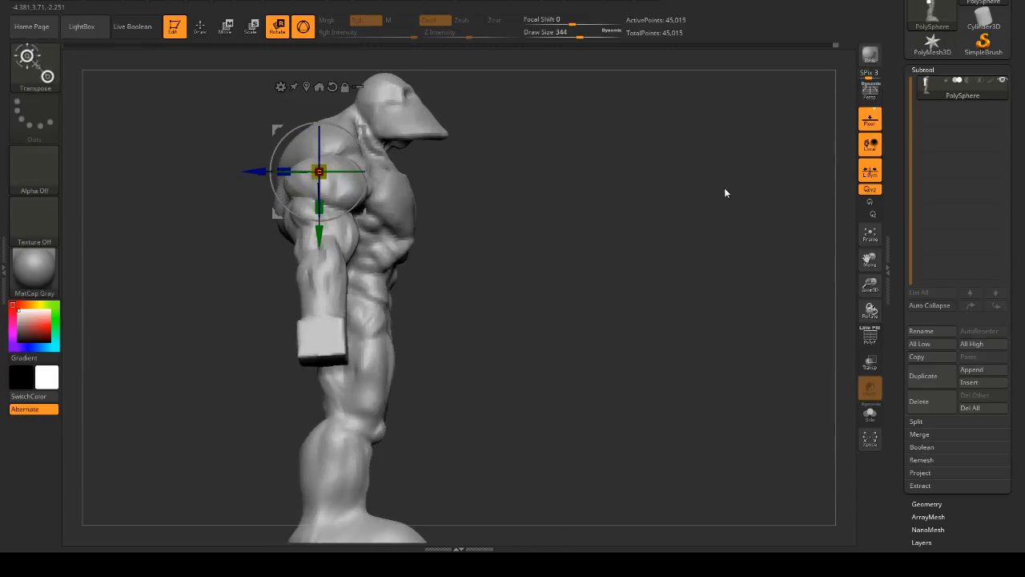
key(s)
click(635, 206)
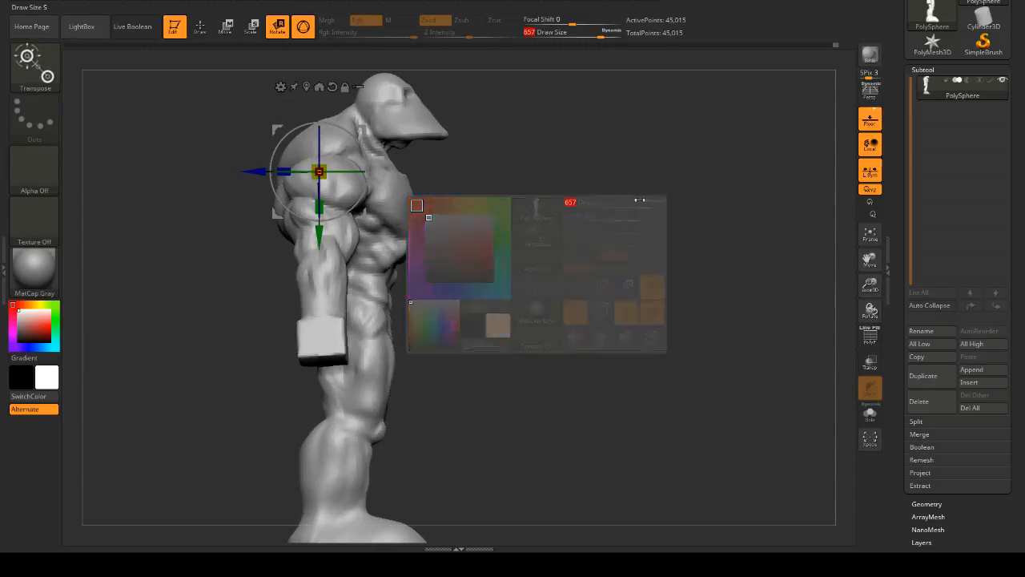
key(b)
key(m)
key(v)
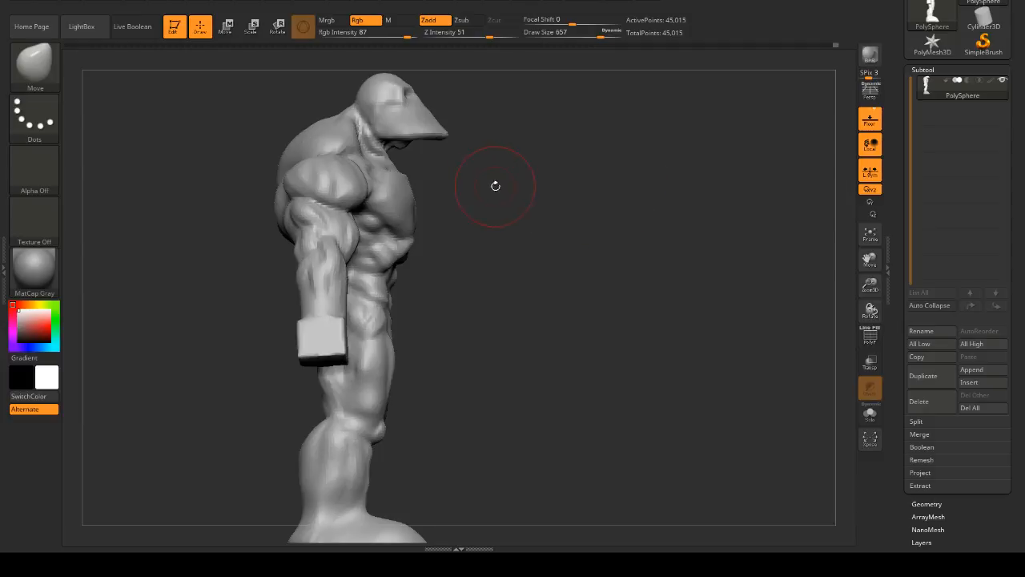
- Raise the Move brush's draw size to 1000 and bring it back down to 714
key(space)
key(space)
click(425, 236)
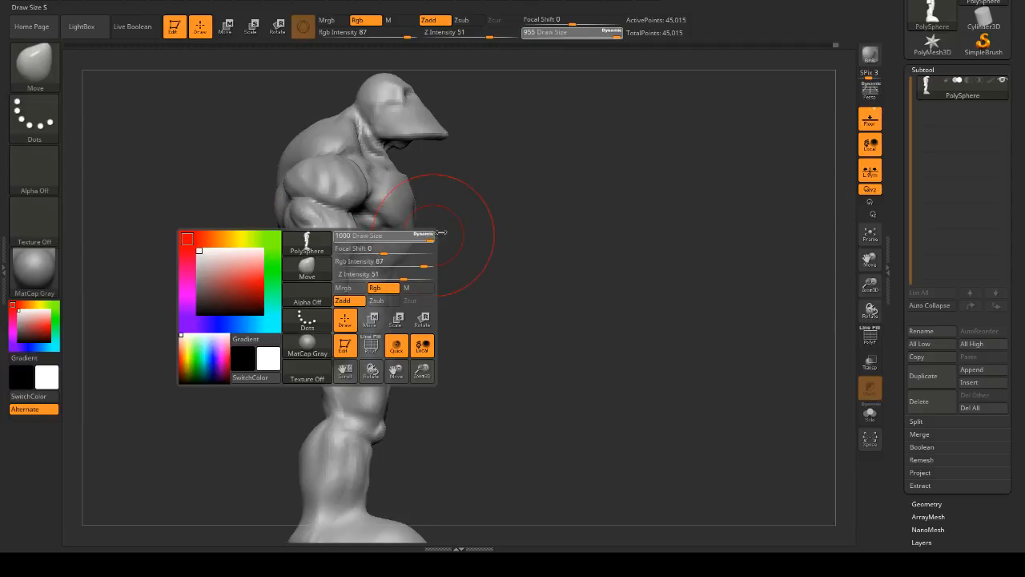
drag(414, 233, 415, 228)
mouse_move(498, 210)
mouse_down()
mouse_move(448, 208)
mouse_move(496, 214)
mouse_move(453, 218)
mouse_move(483, 222)
mouse_move(437, 240)
mouse_up()
shift+drag(495, 264, 528, 260)
key(space)
drag(642, 219, 628, 220)
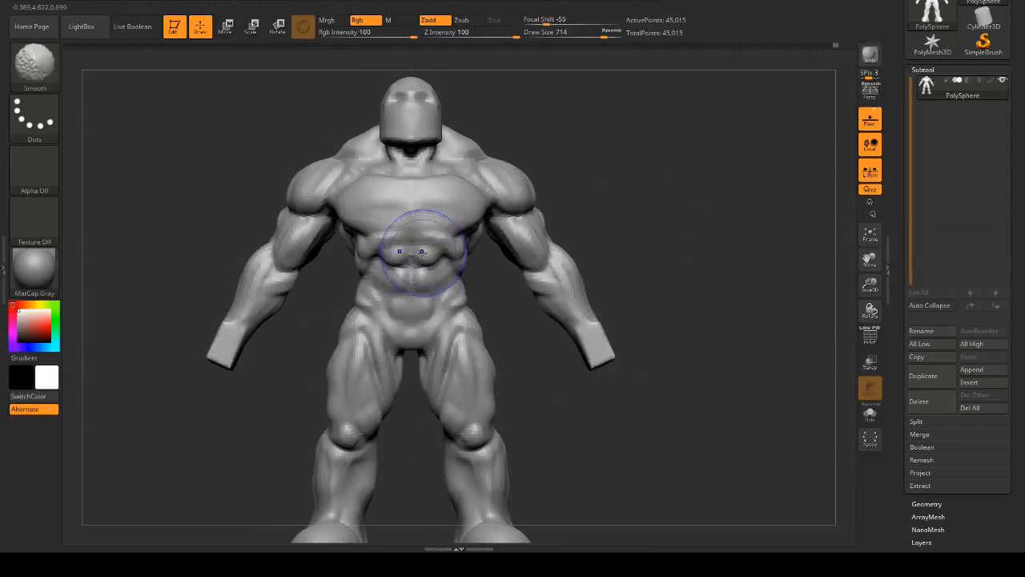
- Try smoothing the abdomen, undo the recent changes and reduce the Move brush's draw size to 408
shift+drag(419, 251, 411, 276)
mouse_move(629, 248)
mouse_down()
mouse_move(675, 236)
mouse_move(708, 263)
mouse_move(699, 245)
mouse_move(709, 242)
mouse_up()
key(ctrl+z)
alt+drag(708, 241, 716, 268)
key(space)
mouse_move(732, 241)
mouse_down()
mouse_move(717, 238)
mouse_move(732, 222)
mouse_move(677, 211)
mouse_move(703, 224)
mouse_move(706, 150)
mouse_up()
key(ctrl+z)
- Append a cube as a new subtool beside the figure and make it the active subtool
mouse_move(708, 210)
mouse_down()
mouse_move(657, 228)
mouse_move(698, 270)
mouse_move(689, 264)
mouse_up()
shift+drag(666, 316, 710, 322)
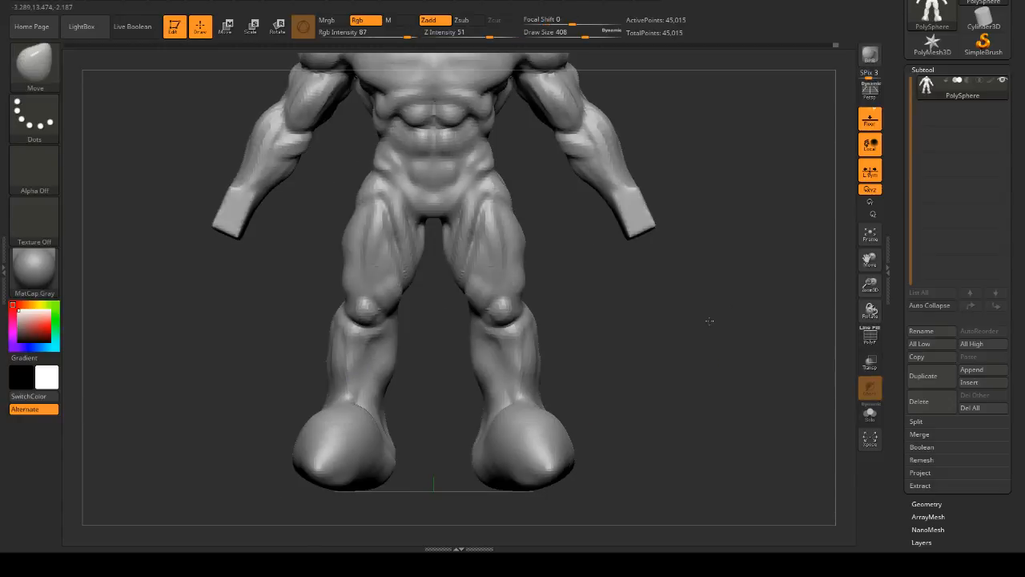
click(972, 369)
click(664, 316)
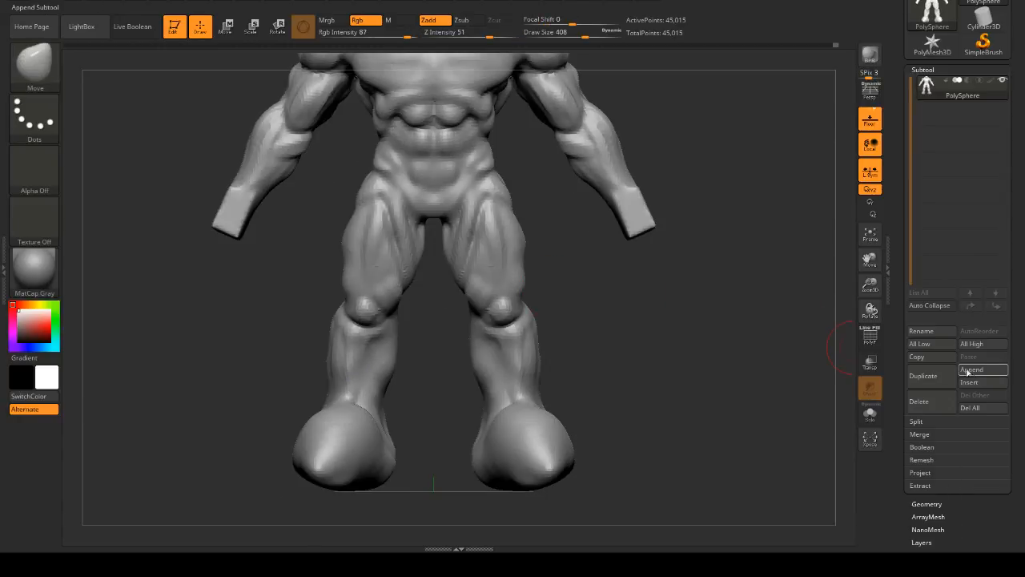
click(972, 369)
click(657, 322)
mouse_move(657, 323)
alt+mouse_down()
mouse_move(671, 257)
mouse_move(667, 330)
alt+mouse_up()
alt+click(435, 151)
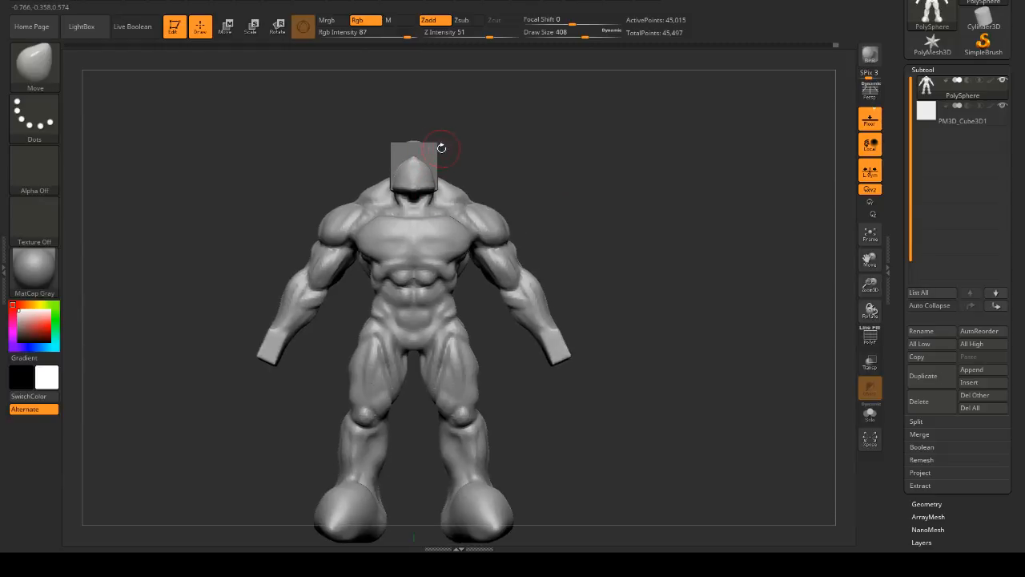
- Move the cube straight down from the figure's head to just beneath the feet
shift+drag(504, 152, 817, 134)
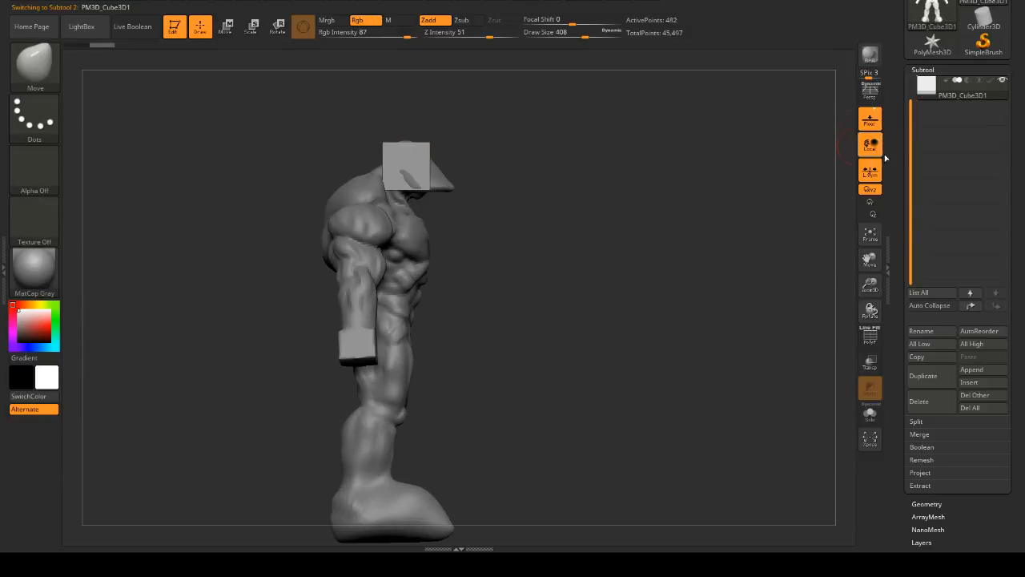
click(226, 27)
drag(405, 102, 406, 450)
alt+drag(564, 326, 583, 150)
drag(423, 275, 424, 316)
shift+drag(546, 286, 689, 288)
alt+drag(561, 376, 561, 346)
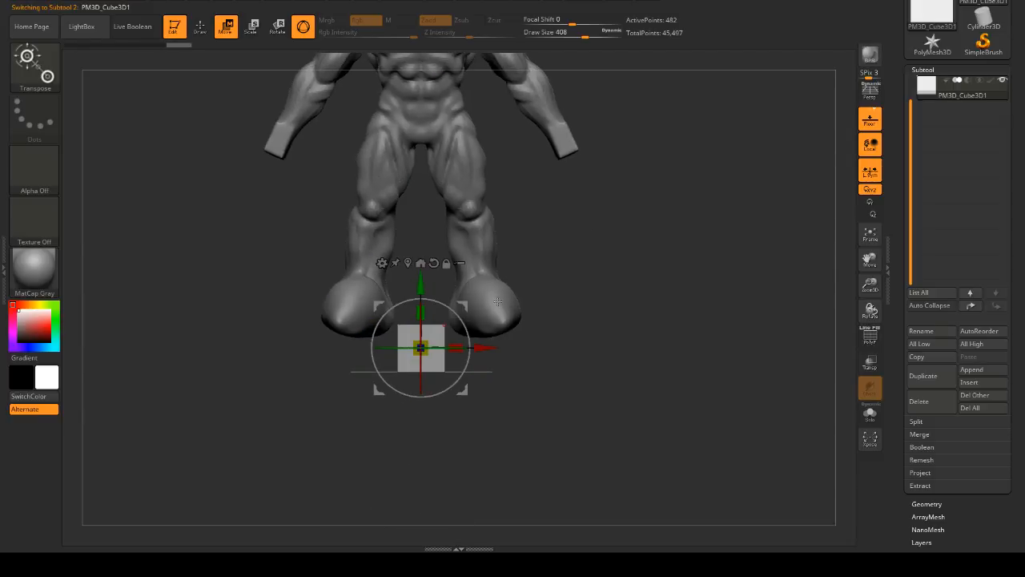
- Stretch the cube in depth and width into a flat rectangular base centred under both feet
drag(458, 348, 527, 332)
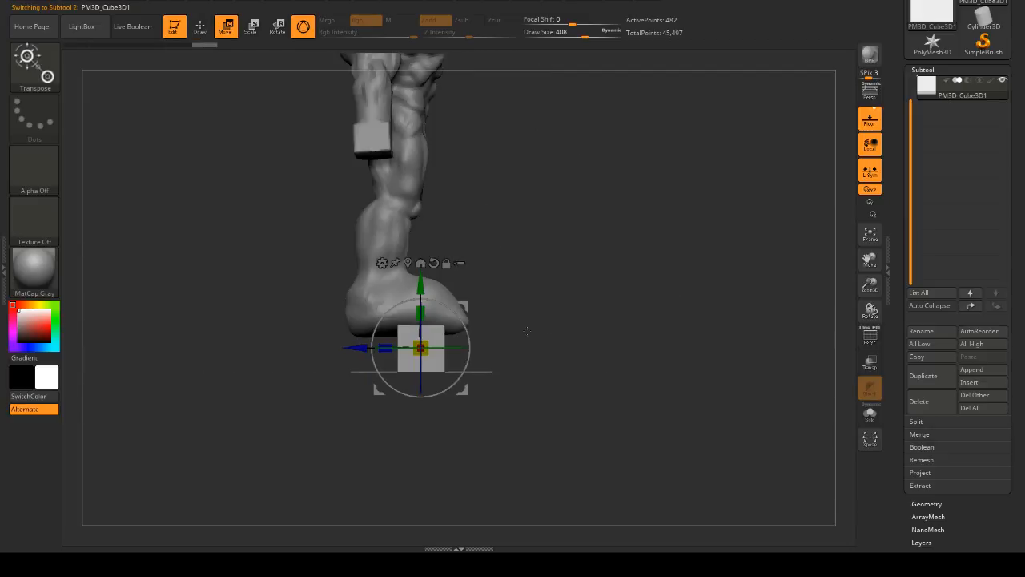
drag(368, 345, 342, 348)
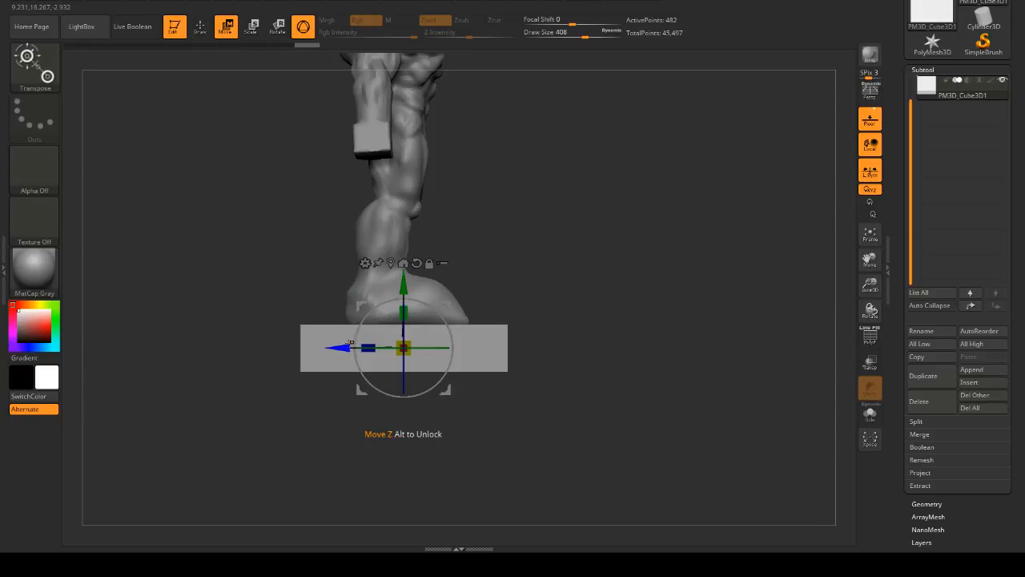
shift+drag(565, 301, 504, 298)
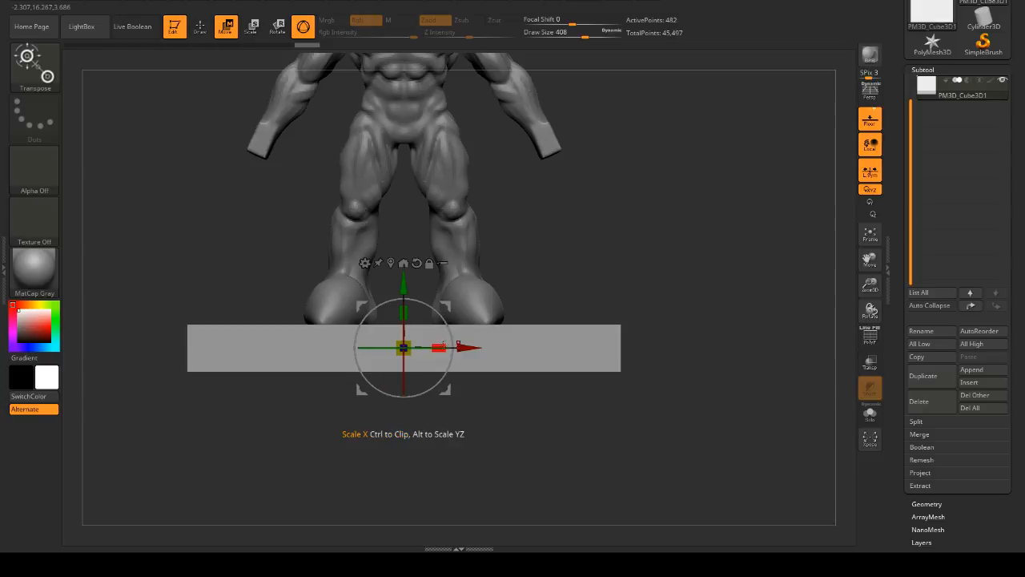
drag(440, 348, 420, 348)
shift+drag(476, 325, 530, 313)
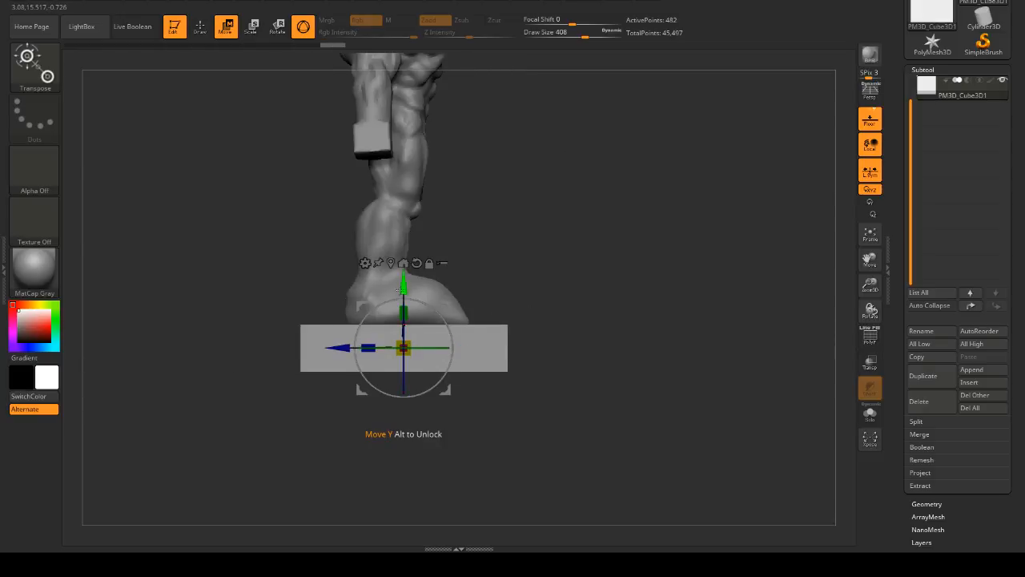
- Adjust the base's height so its upper face meets the soles of the feet
drag(401, 290, 402, 276)
shift+drag(563, 264, 513, 258)
alt+drag(580, 240, 621, 360)
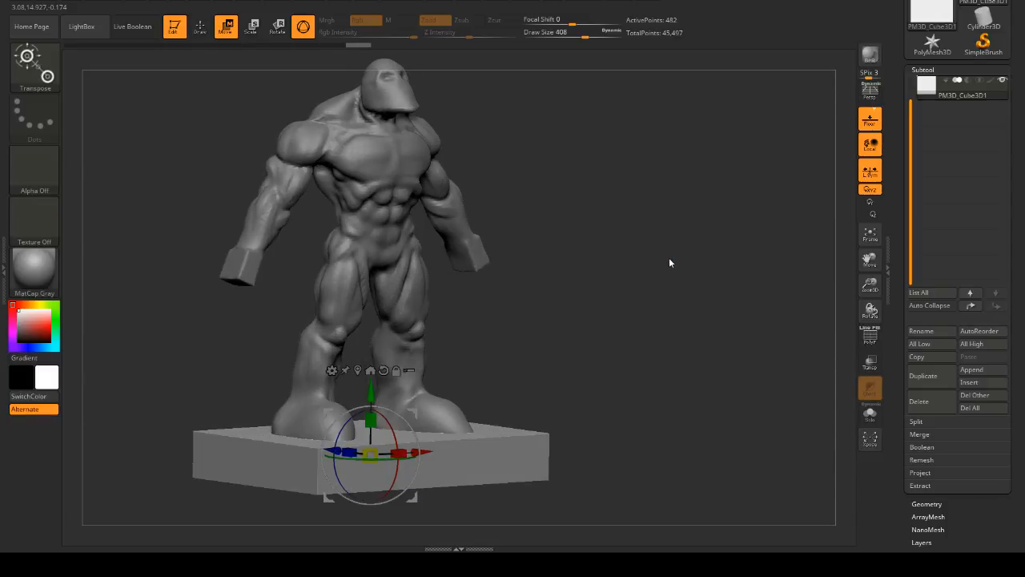
- Examine the figure standing on its base from the front, the side and close up at the feet
shift+drag(670, 263, 678, 259)
drag(604, 279, 475, 282)
drag(588, 256, 517, 256)
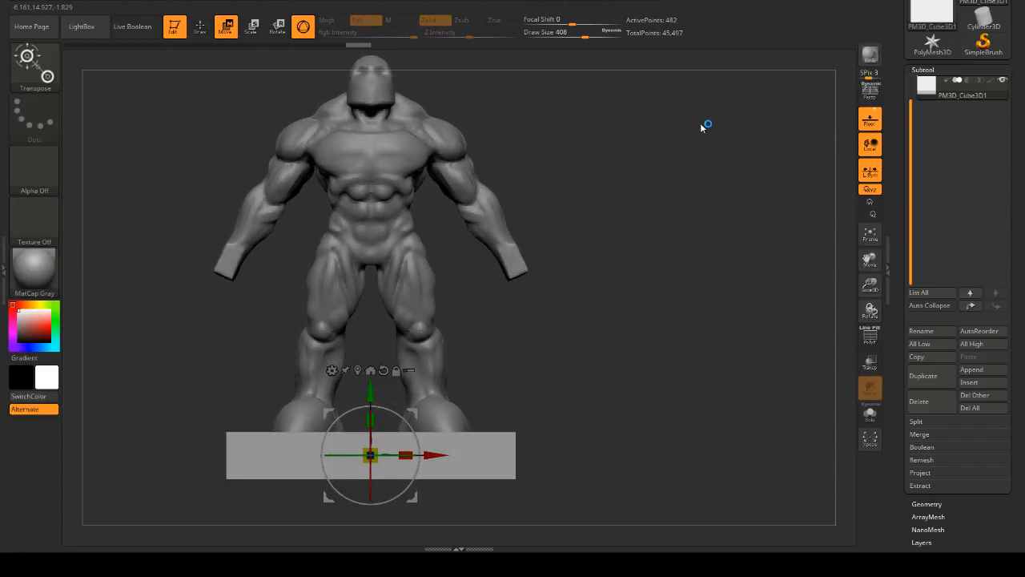
drag(631, 164, 663, 225)
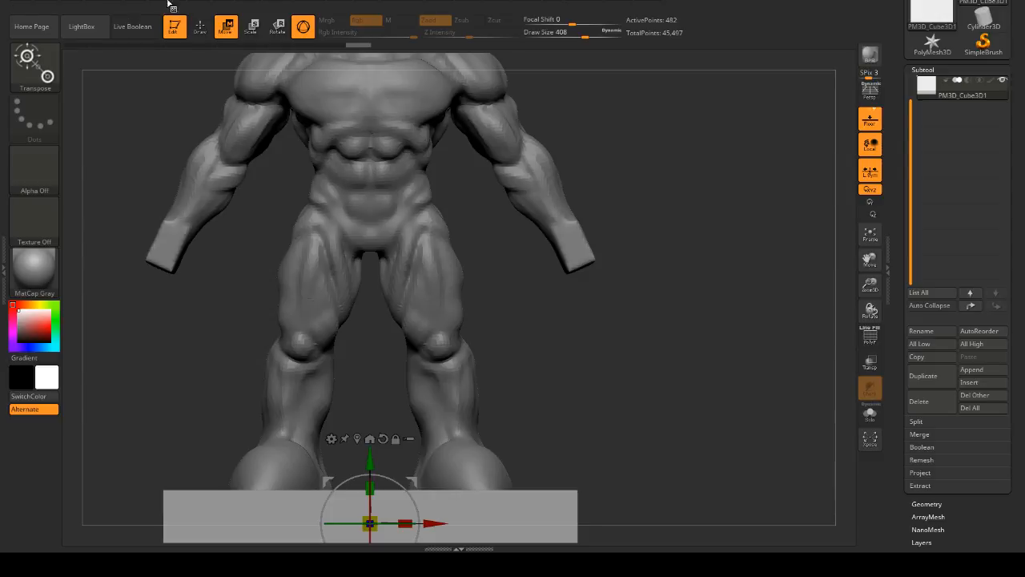
alt+drag(535, 146, 628, 124)
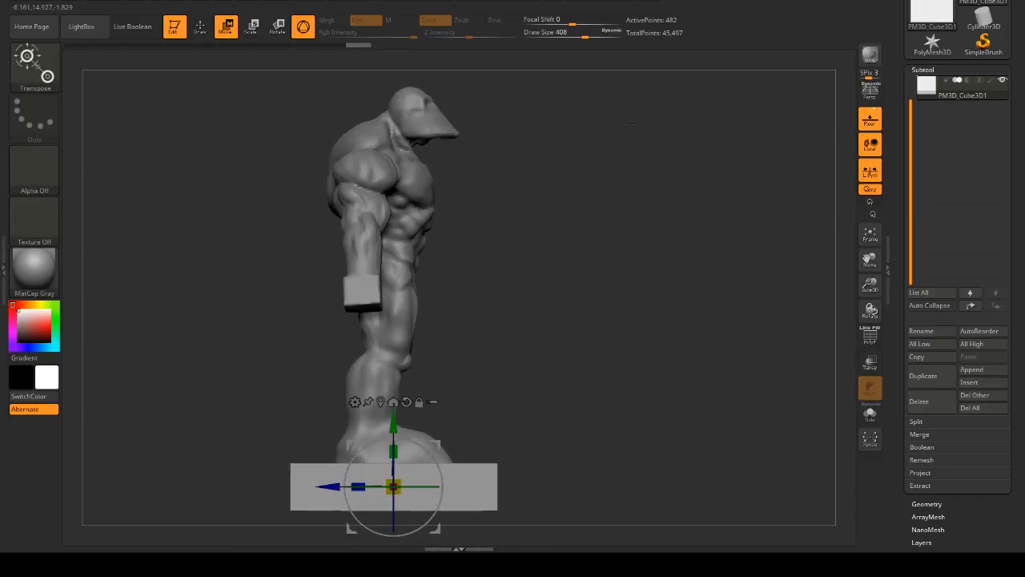
drag(626, 172, 647, 193)
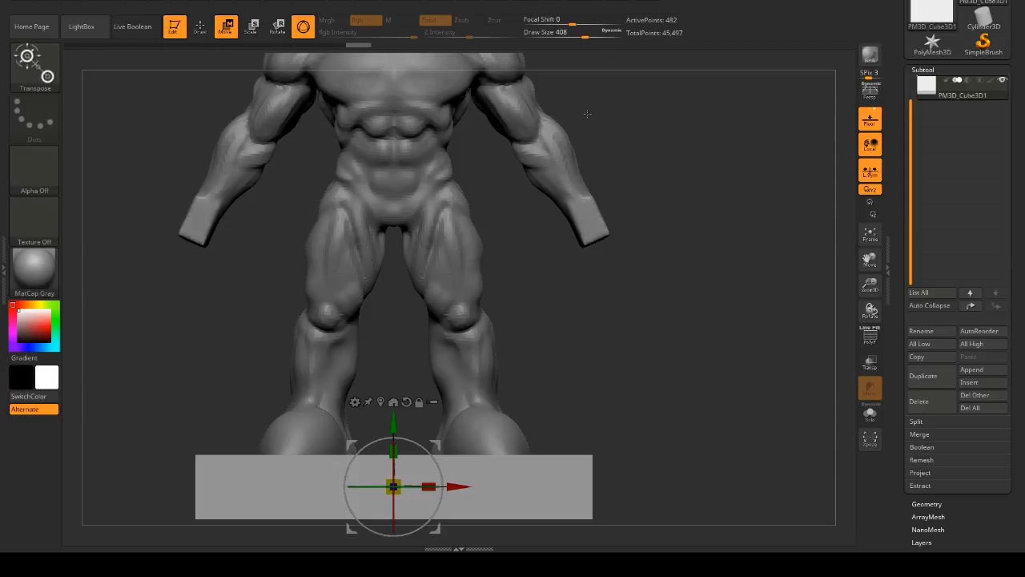
drag(677, 130, 619, 143)
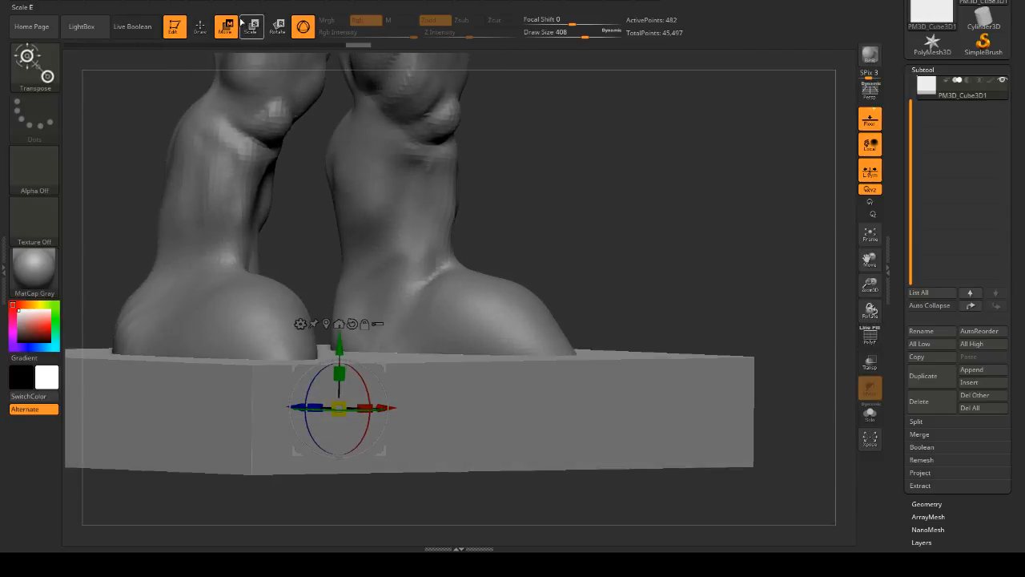
- Return to Draw mode with the Move brush and make the figure the active subtool for work on the feet
click(205, 29)
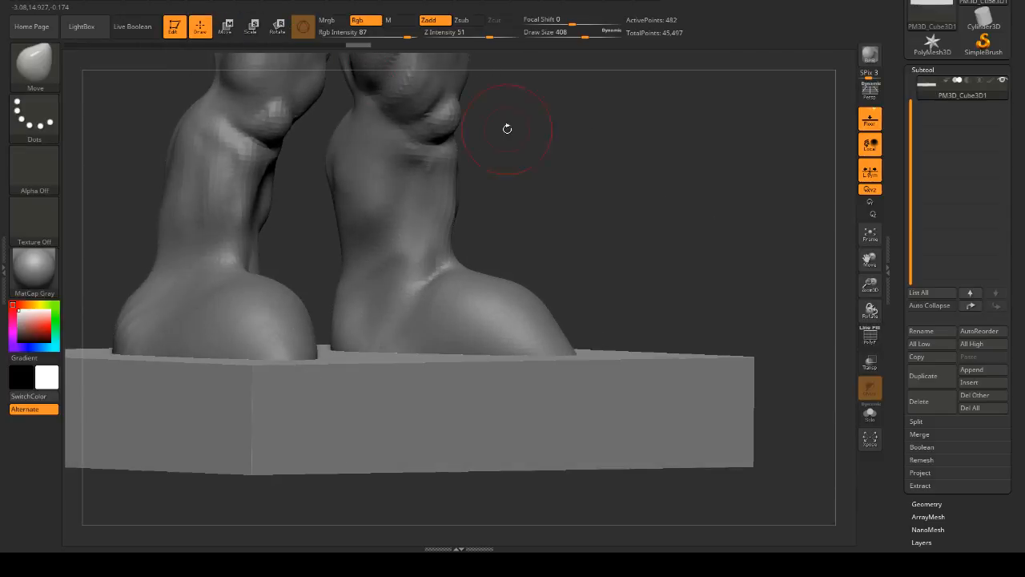
alt+click(401, 178)
shift+drag(554, 192, 691, 286)
alt+drag(778, 326, 680, 265)
mouse_move(681, 264)
mouse_down()
mouse_move(715, 272)
mouse_move(719, 242)
mouse_up()
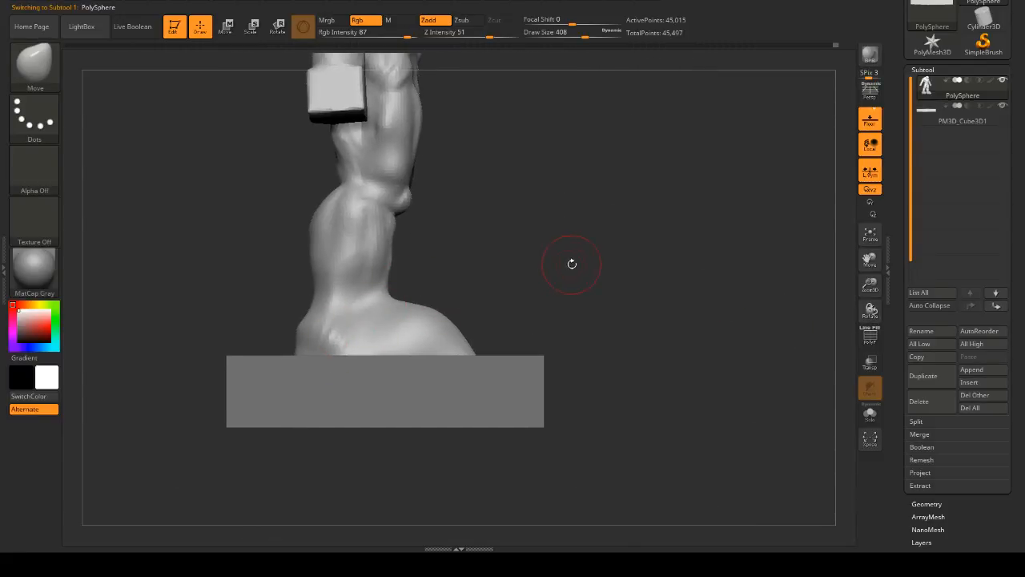
drag(572, 264, 589, 245)
click(551, 282)
mouse_move(600, 282)
shift+mouse_down()
mouse_move(668, 275)
mouse_move(537, 103)
mouse_move(830, 342)
shift+mouse_up()
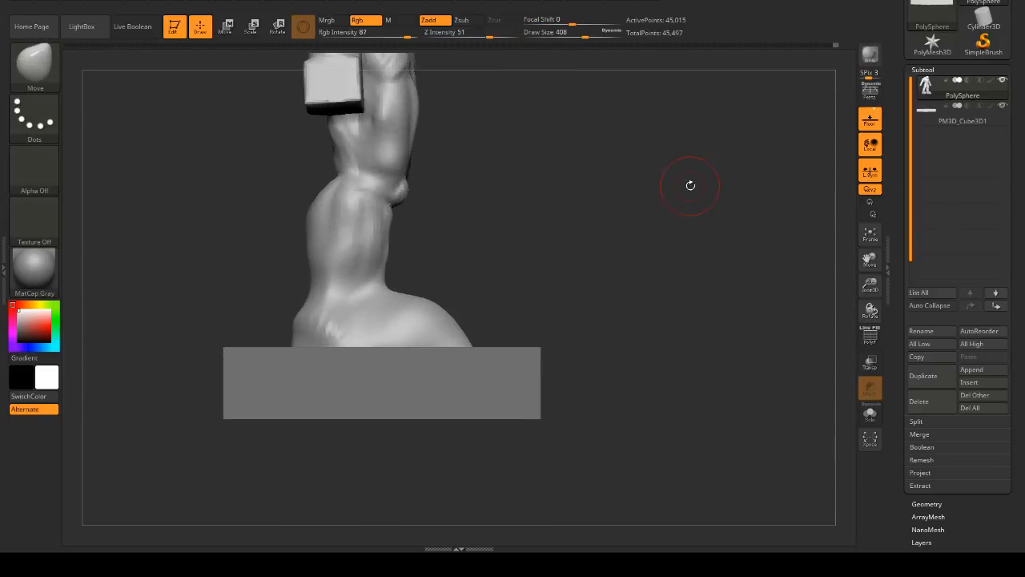
- Cut away the front of both feet with the TrimLasso brush, undoing the first trial cut
key(b)
key(t)
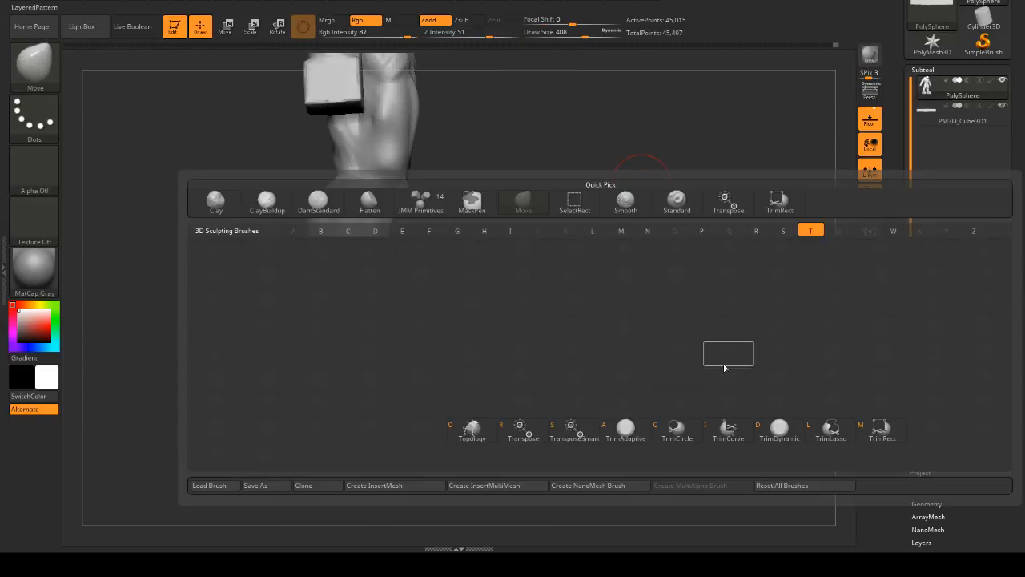
click(830, 433)
click(796, 459)
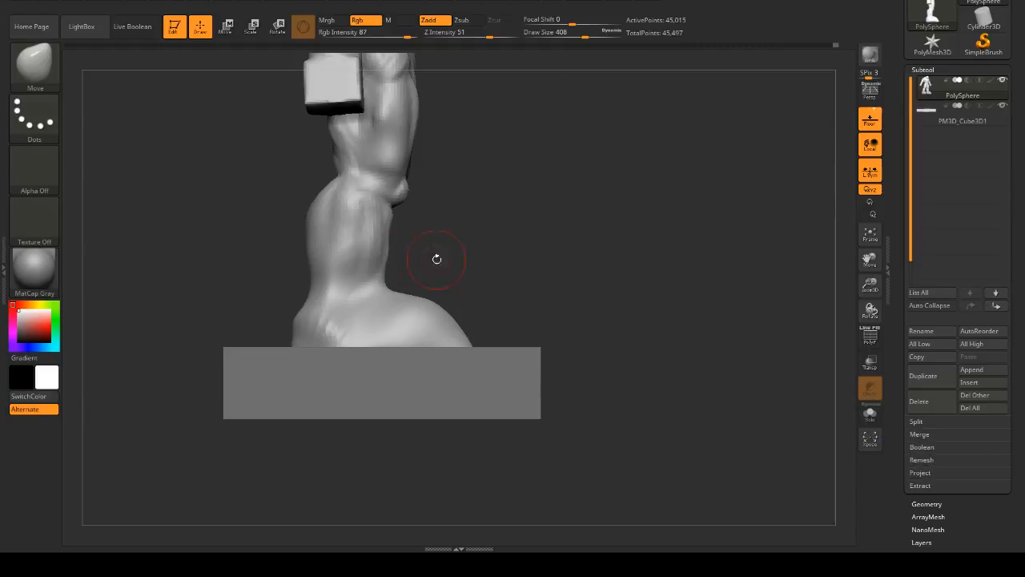
key(ctrl+shift)
mouse_move(361, 301)
ctrl+shift+mouse_down()
mouse_move(325, 421)
mouse_move(705, 352)
ctrl+shift+mouse_up()
key(ctrl+z)
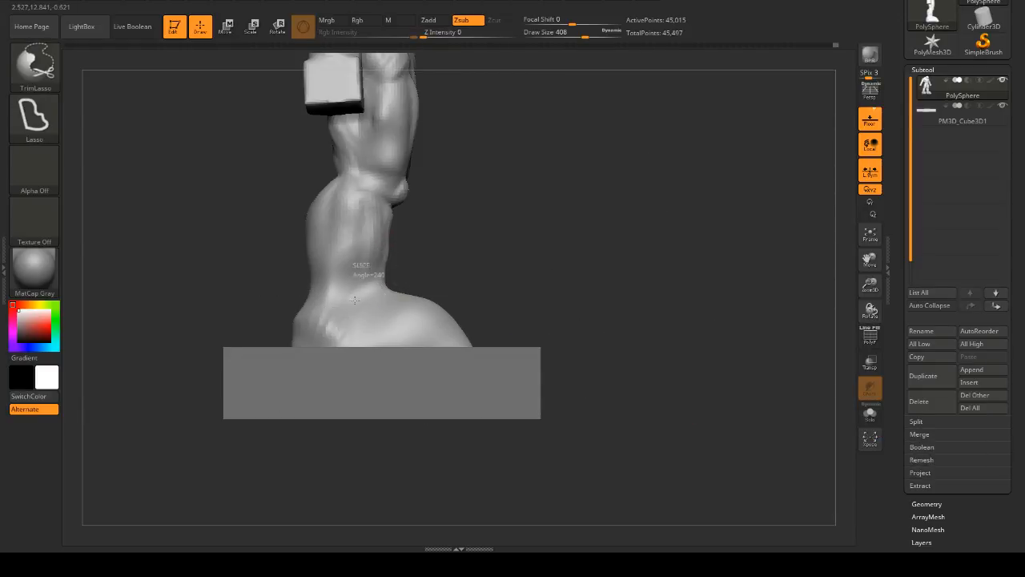
mouse_move(354, 299)
ctrl+shift+mouse_down()
mouse_move(337, 381)
mouse_move(755, 419)
ctrl+shift+mouse_up()
- Smooth the inner thighs and the sharp cut edges at the front of the ankles
shift+drag(716, 316, 635, 307)
ctrl+drag(636, 260, 671, 311)
mouse_move(774, 326)
shift+mouse_down()
mouse_move(685, 295)
mouse_move(660, 403)
mouse_move(622, 355)
shift+mouse_up()
shift+drag(355, 280, 341, 309)
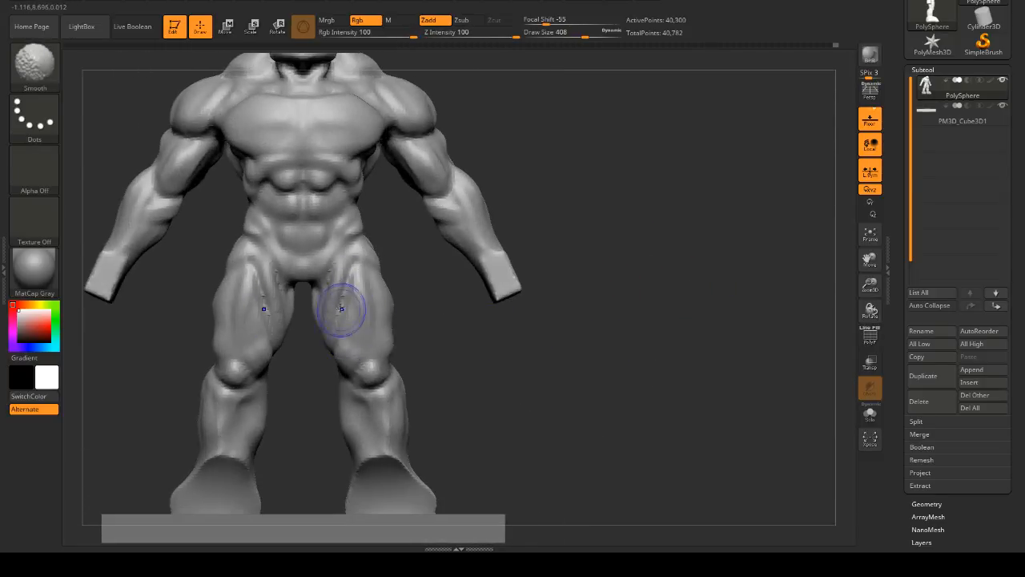
mouse_move(528, 330)
mouse_down()
mouse_move(510, 339)
mouse_move(602, 348)
mouse_move(614, 300)
mouse_move(685, 294)
mouse_move(617, 308)
mouse_move(650, 286)
mouse_move(598, 232)
mouse_move(550, 241)
mouse_up()
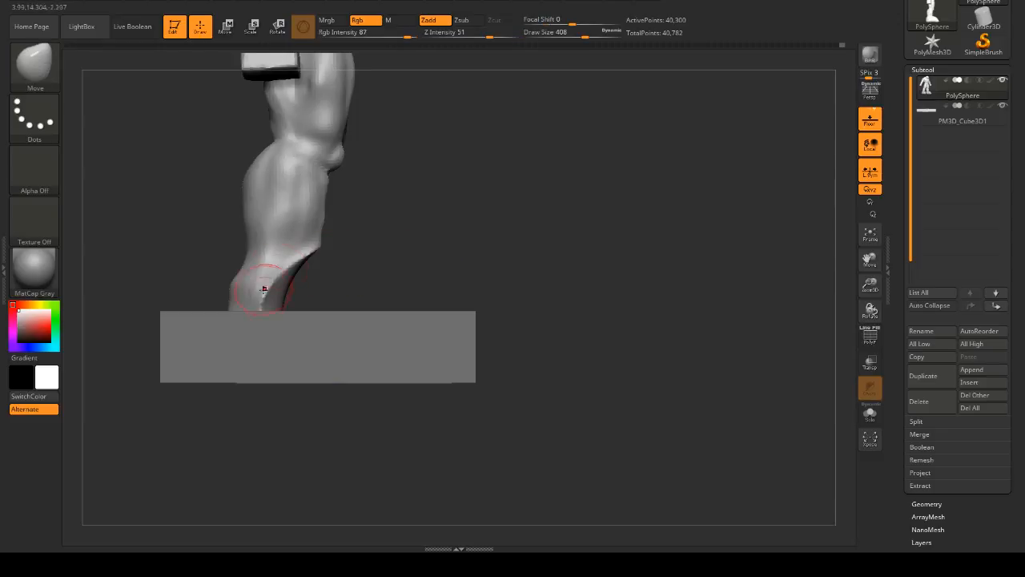
mouse_move(395, 285)
shift+mouse_down()
mouse_move(435, 261)
mouse_move(407, 249)
shift+mouse_up()
shift+drag(237, 255, 172, 293)
drag(413, 250, 535, 240)
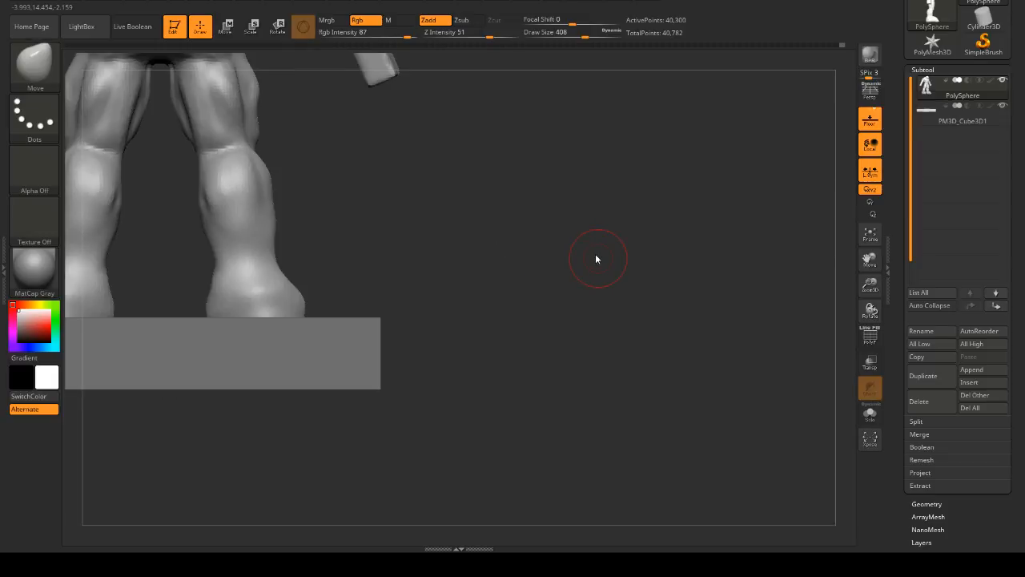
drag(623, 273, 536, 267)
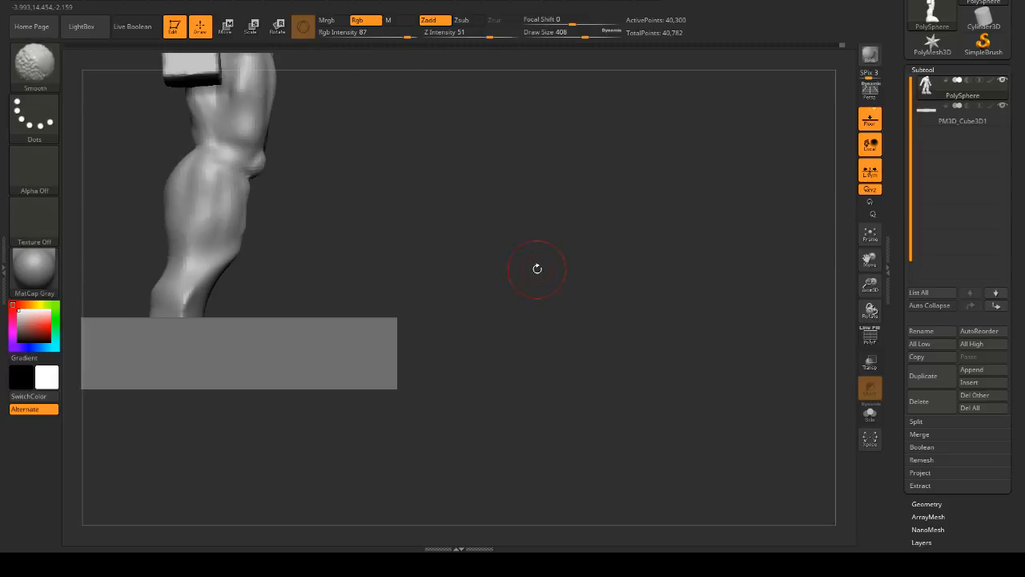
shift+drag(478, 293, 556, 280)
mouse_move(601, 280)
mouse_down()
mouse_move(631, 281)
mouse_move(590, 275)
mouse_up()
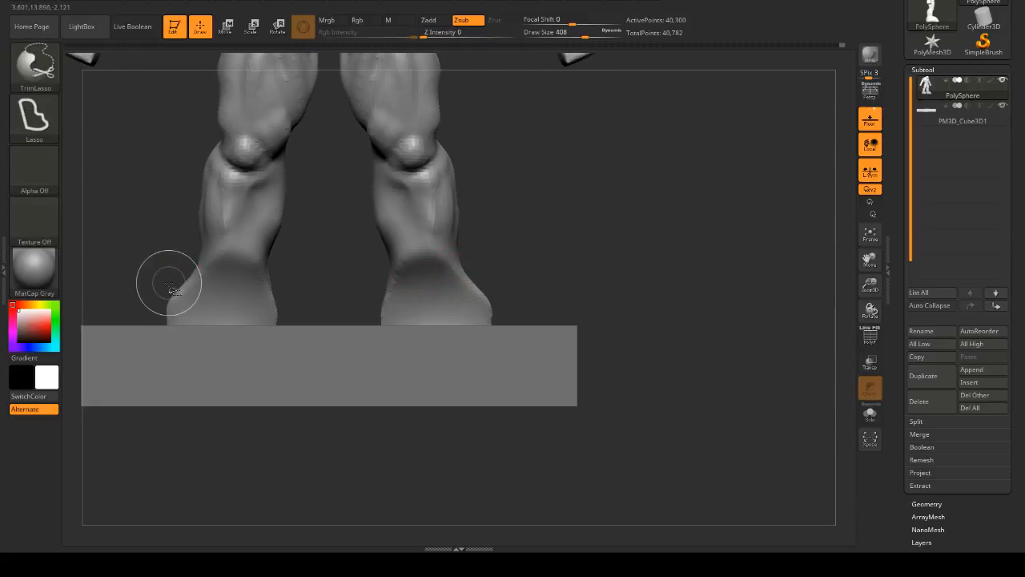
- Widen the outer and inner contours of both calves with the Move brush at a draw size of 743
mouse_move(165, 284)
mouse_down()
mouse_move(105, 259)
mouse_move(125, 242)
mouse_up()
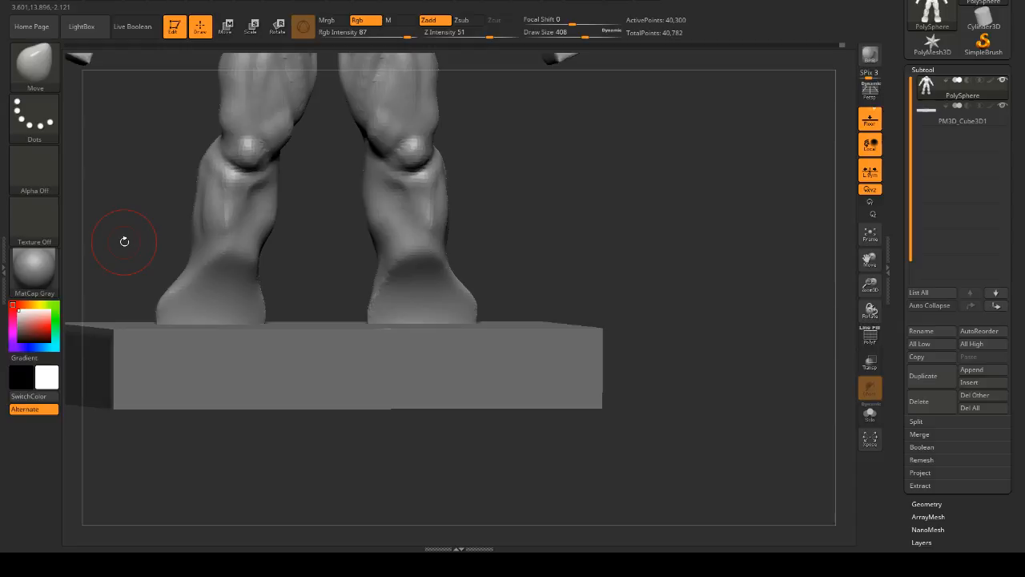
shift+drag(539, 238, 545, 232)
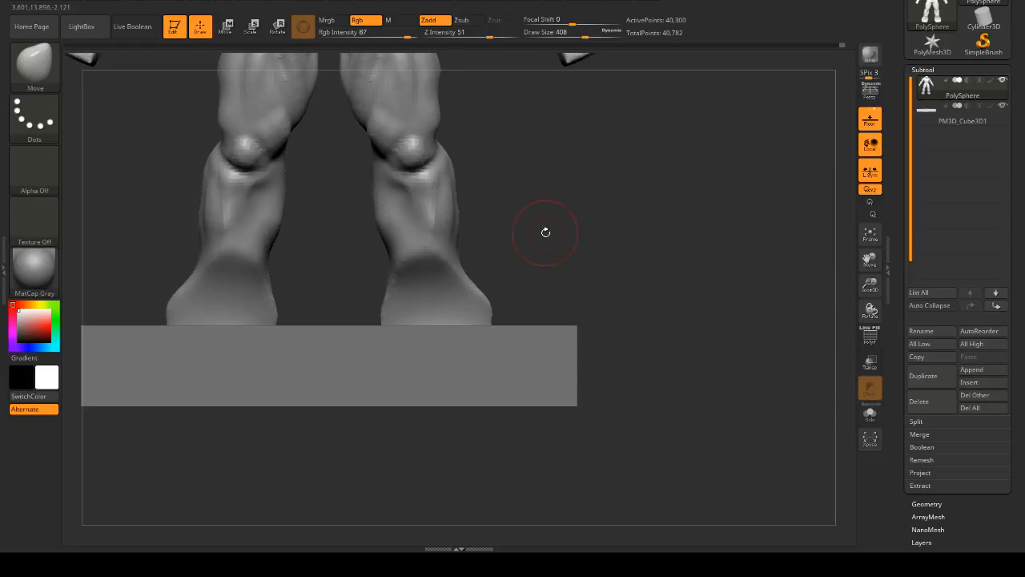
key(space)
mouse_move(546, 184)
mouse_down()
mouse_move(585, 189)
mouse_move(457, 184)
mouse_up()
key(space)
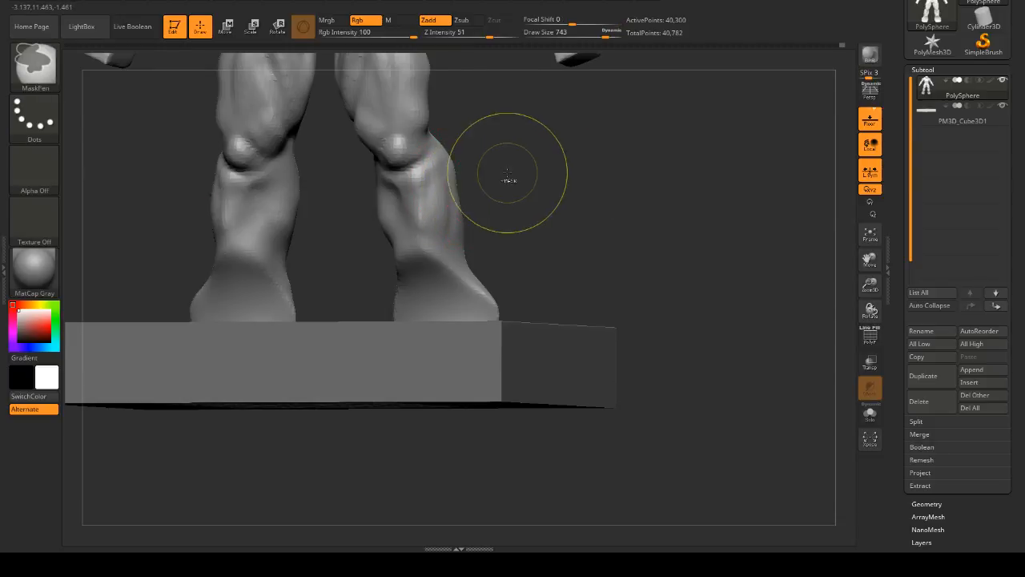
key(space)
drag(519, 182, 451, 183)
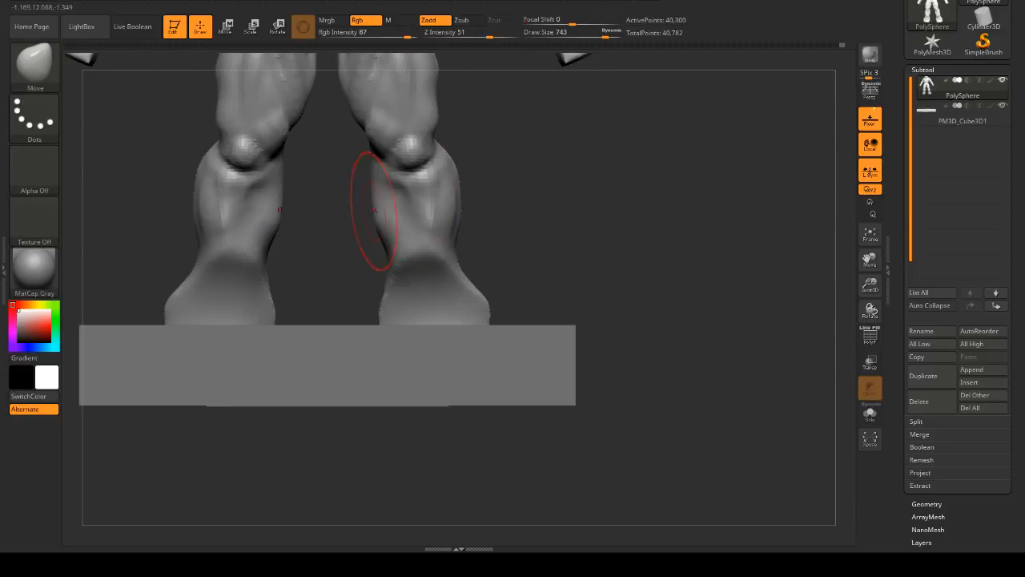
drag(371, 192, 376, 217)
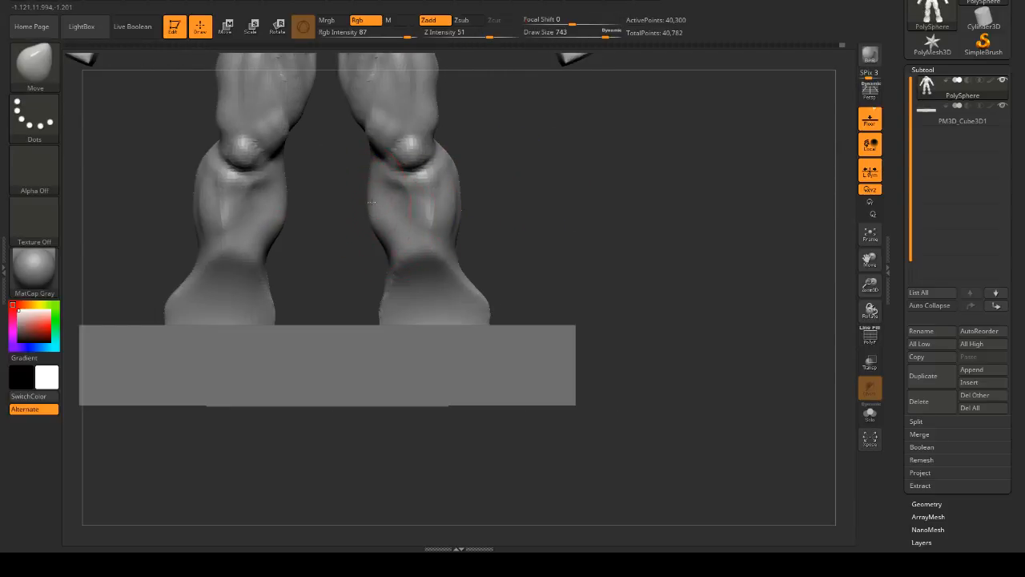
drag(467, 210, 469, 195)
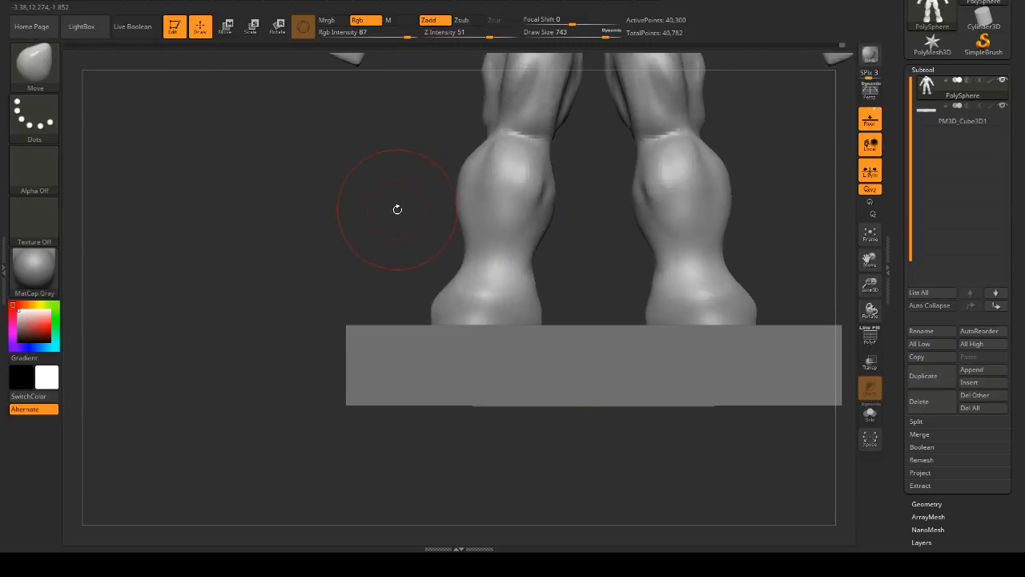
drag(398, 209, 545, 217)
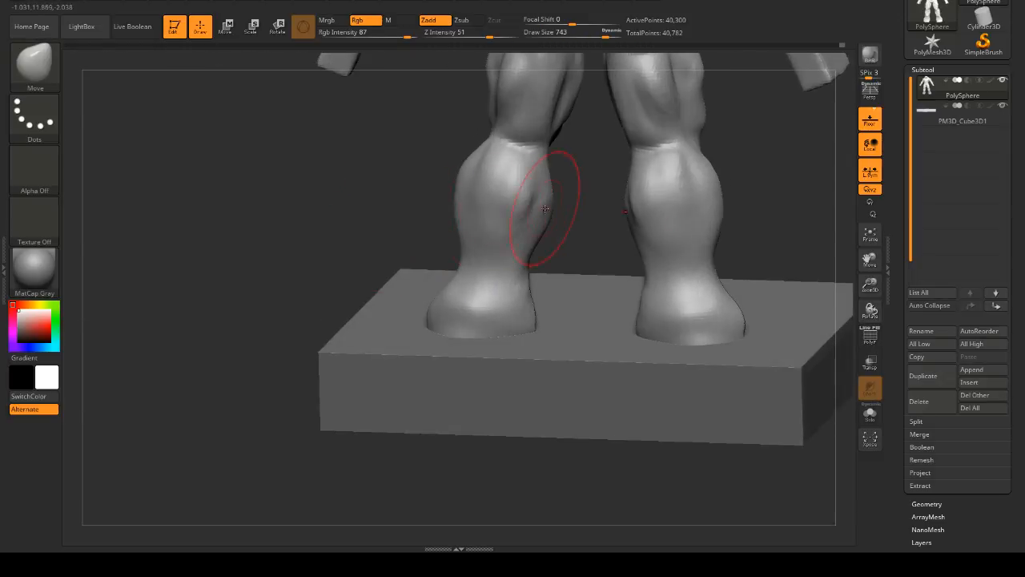
mouse_move(383, 199)
mouse_down()
mouse_move(640, 211)
mouse_move(625, 210)
mouse_up()
- Pull out the ankle bones on both sides of the feet with the Move brush at a draw size of 268
key(space)
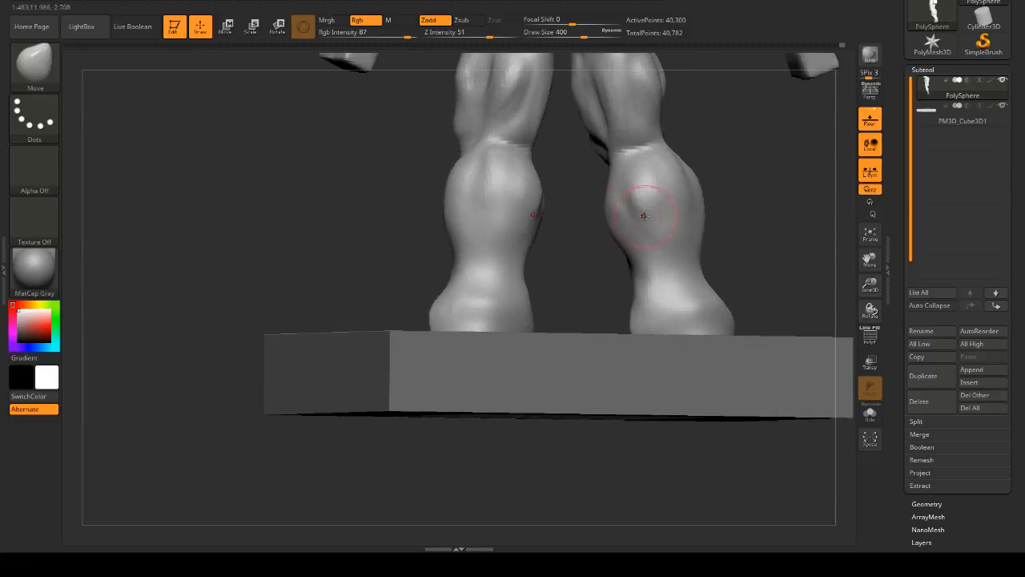
mouse_move(445, 252)
mouse_down()
mouse_move(385, 236)
mouse_move(405, 259)
mouse_move(517, 282)
mouse_up()
key(space)
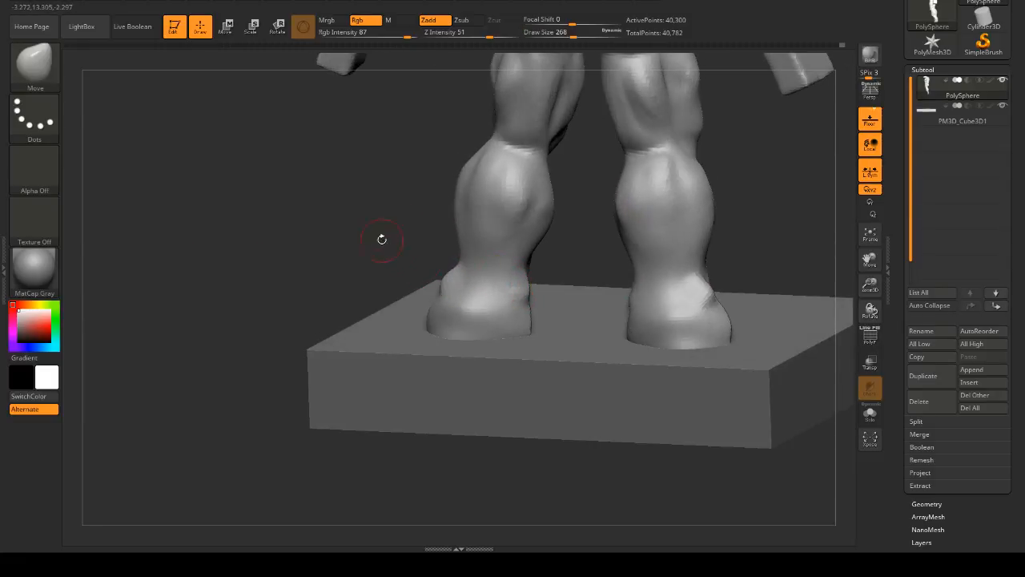
mouse_move(380, 236)
mouse_down()
mouse_move(451, 275)
mouse_move(394, 237)
mouse_move(511, 235)
mouse_move(446, 280)
mouse_move(490, 265)
mouse_move(480, 248)
mouse_move(571, 251)
mouse_move(552, 264)
mouse_move(584, 244)
mouse_up()
key(shift)
- Reshape the front contour of the shins in side view with the Move brush at a draw size of 602
key(space)
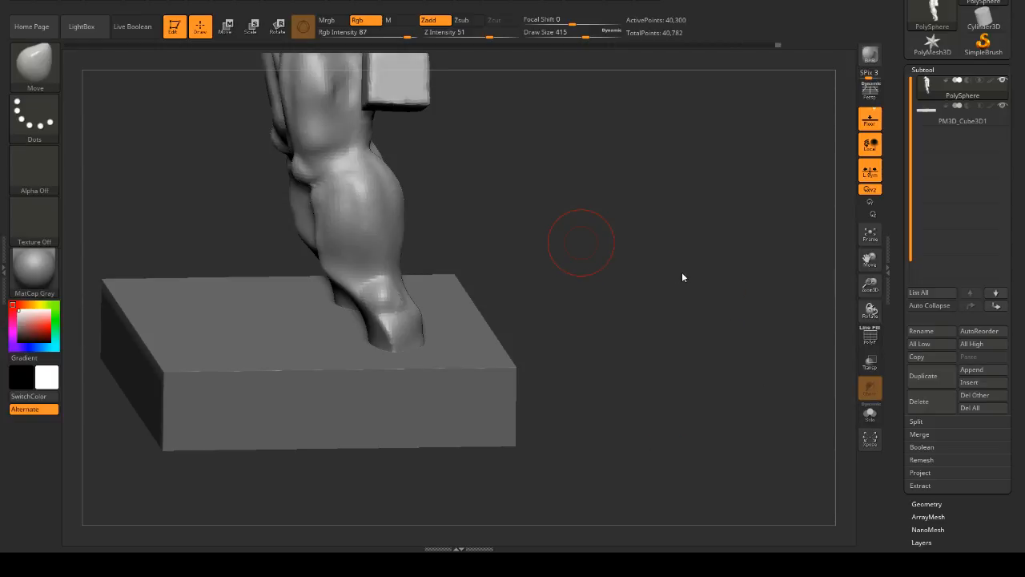
shift+drag(682, 278, 649, 252)
key(space)
drag(523, 214, 535, 211)
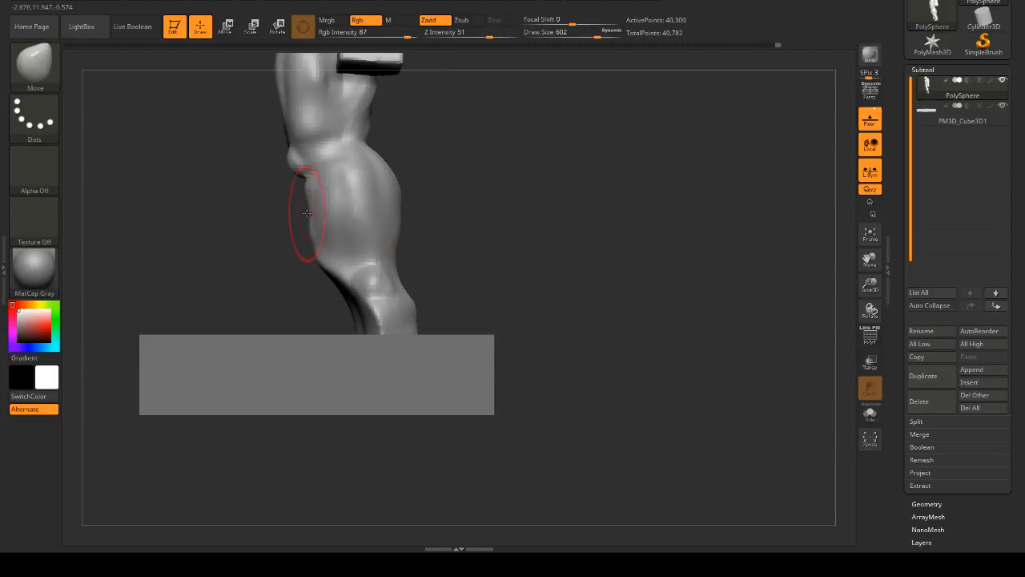
mouse_move(311, 217)
mouse_down()
mouse_move(332, 251)
mouse_move(353, 251)
mouse_up()
key(space)
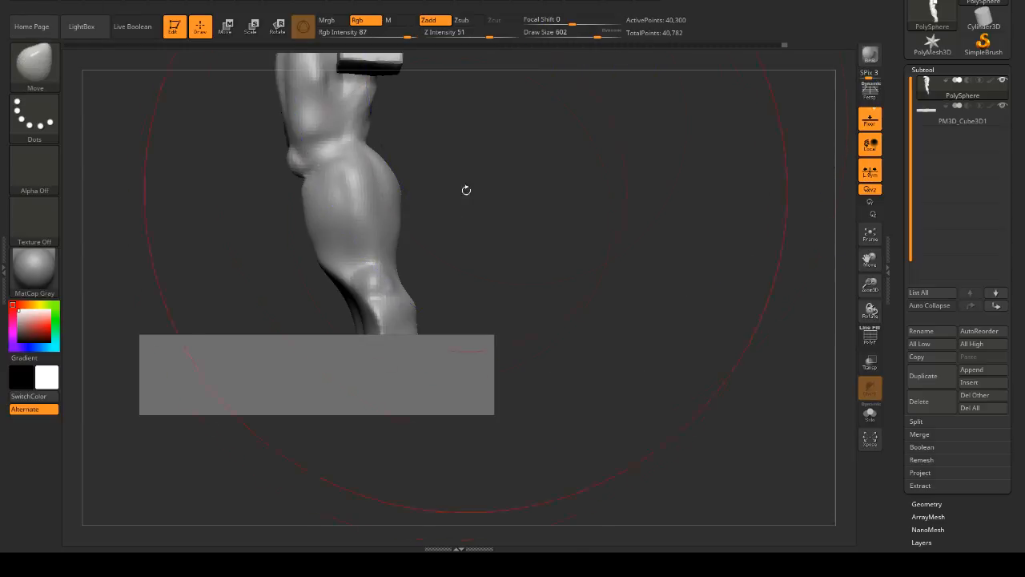
- Refine the ankle profile in side view with the Move brush at a draw size of 197
key(space)
drag(453, 240, 402, 241)
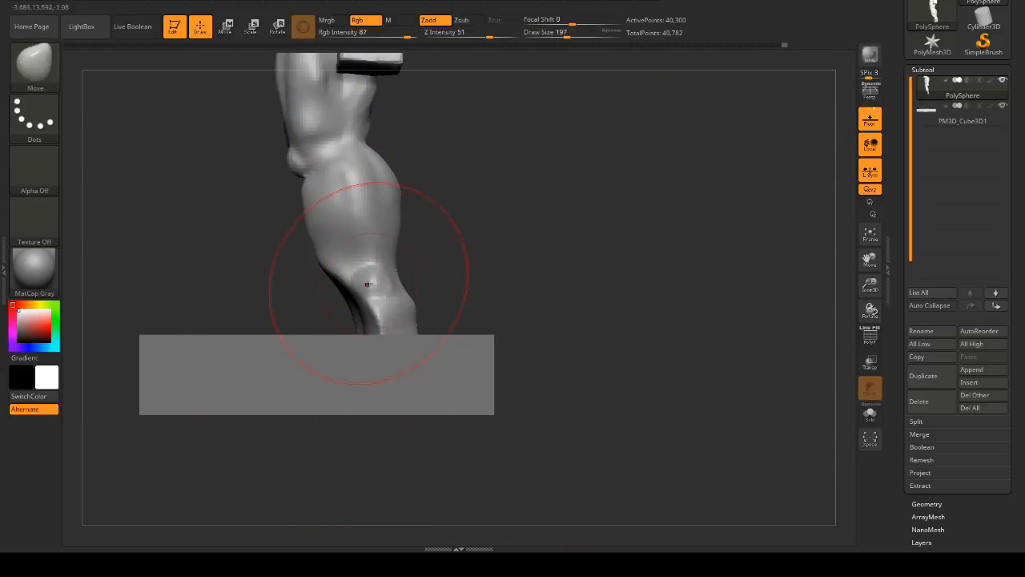
mouse_move(377, 287)
mouse_down()
mouse_move(386, 286)
mouse_move(349, 271)
mouse_move(366, 267)
mouse_move(315, 229)
mouse_up()
key(space)
key(space)
shift+drag(465, 217, 540, 216)
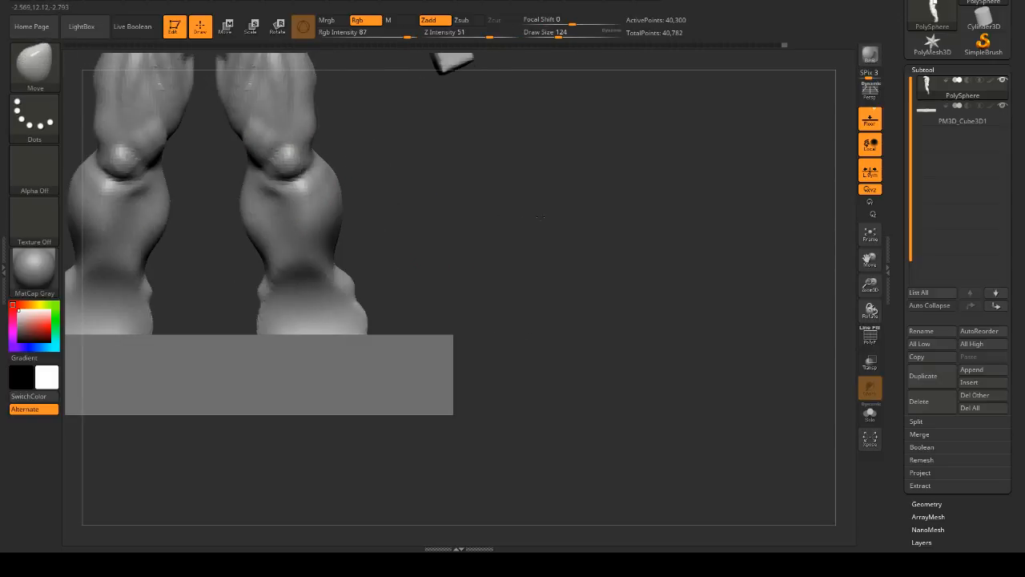
- Carve the edge of the inner calf muscles with the DamStandard brush at a draw size of 68
mouse_move(441, 229)
mouse_down()
mouse_move(444, 215)
mouse_move(483, 221)
mouse_move(468, 225)
mouse_move(487, 210)
mouse_move(513, 222)
mouse_move(519, 213)
mouse_move(451, 189)
mouse_up()
key(space)
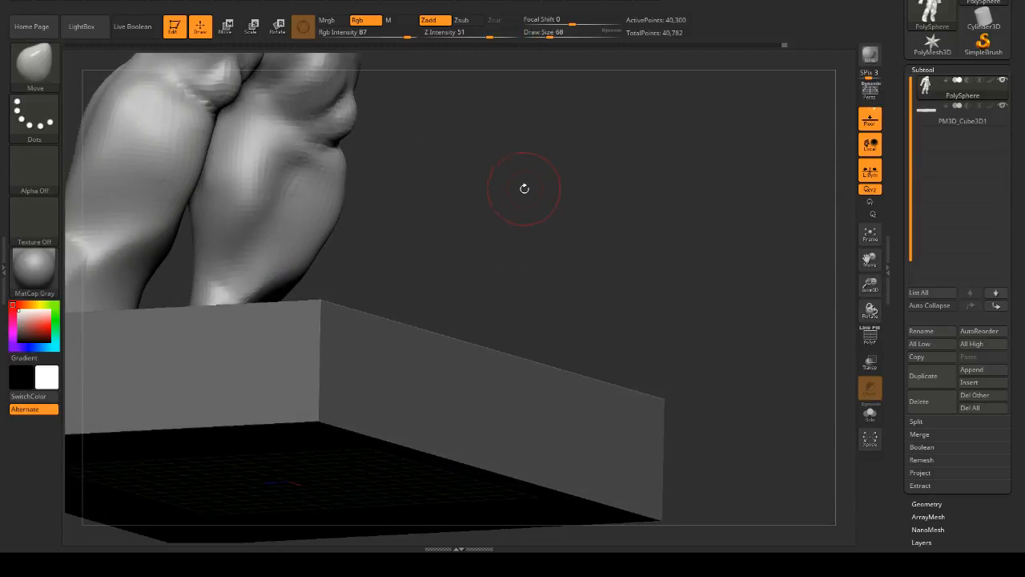
drag(525, 188, 419, 193)
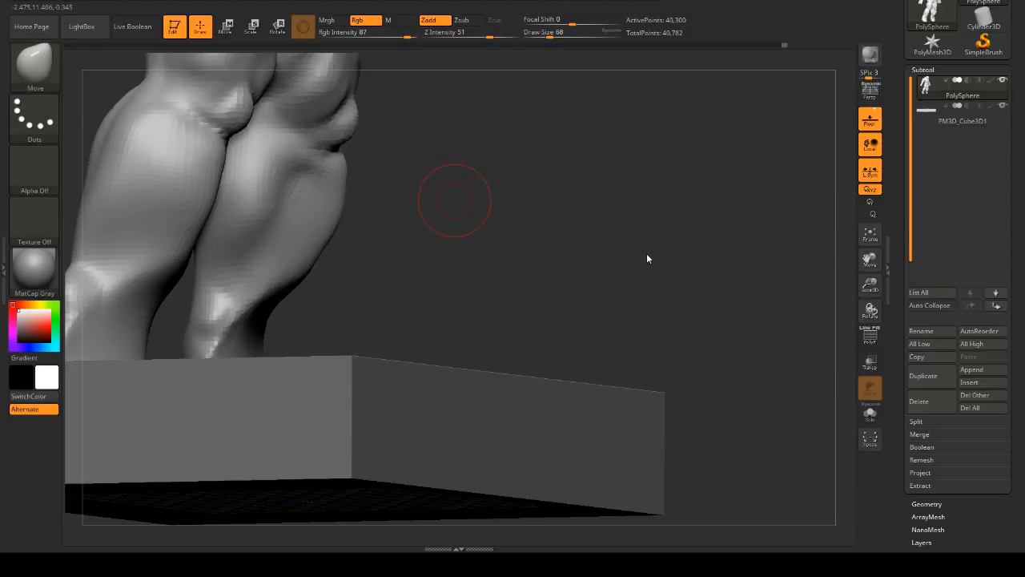
mouse_move(677, 257)
mouse_down()
mouse_move(616, 261)
mouse_move(620, 252)
mouse_move(601, 252)
mouse_move(687, 261)
mouse_move(479, 184)
mouse_move(460, 148)
mouse_move(409, 146)
mouse_up()
key(b)
key(d)
key(s)
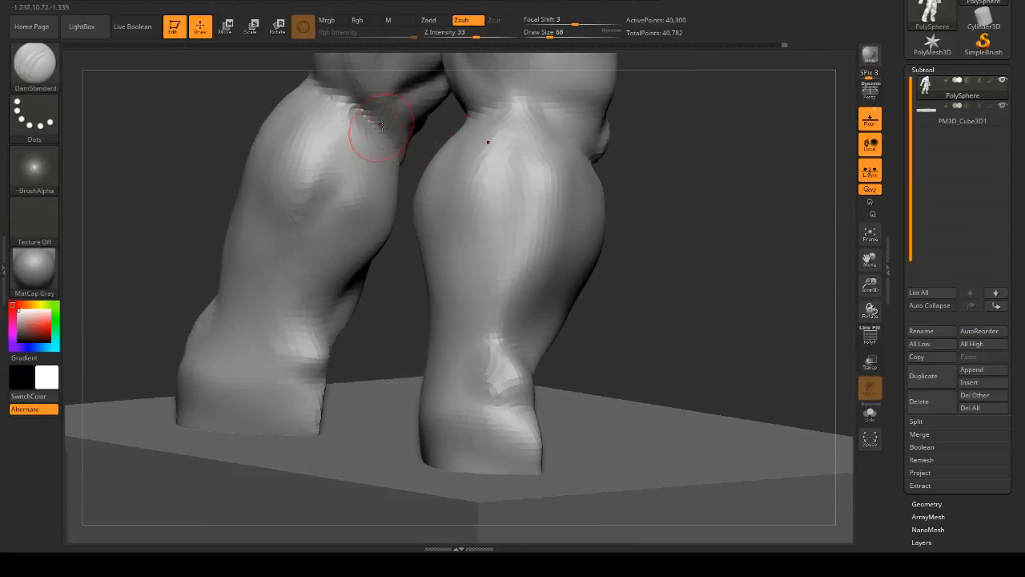
mouse_move(623, 173)
mouse_down()
mouse_move(595, 153)
mouse_move(619, 178)
mouse_move(611, 188)
mouse_move(643, 200)
mouse_move(522, 172)
mouse_up()
mouse_move(361, 142)
mouse_down()
mouse_move(371, 211)
mouse_move(344, 270)
mouse_up()
- Carve grooves on either side of the Achilles tendons, just above the heels
mouse_move(512, 264)
mouse_down()
mouse_move(547, 222)
mouse_move(449, 258)
mouse_move(343, 271)
mouse_move(373, 268)
mouse_move(295, 308)
mouse_move(284, 370)
mouse_up()
mouse_move(188, 220)
mouse_down()
mouse_move(384, 240)
mouse_move(425, 248)
mouse_move(422, 264)
mouse_move(753, 218)
mouse_move(777, 197)
mouse_move(531, 240)
mouse_move(713, 235)
mouse_move(590, 240)
mouse_up()
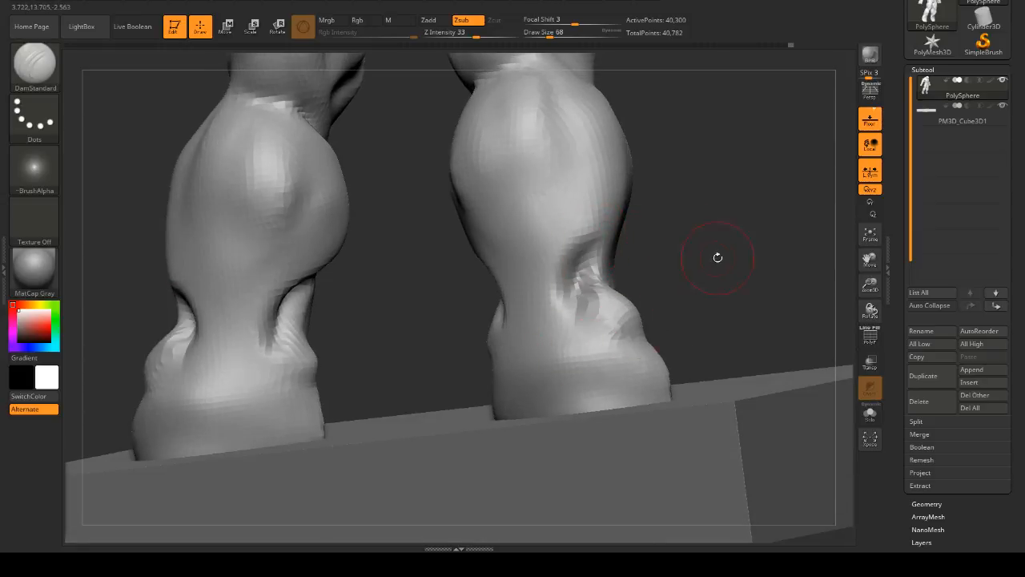
mouse_move(716, 256)
mouse_down()
mouse_move(762, 281)
mouse_move(671, 285)
mouse_move(585, 256)
mouse_move(677, 264)
mouse_up()
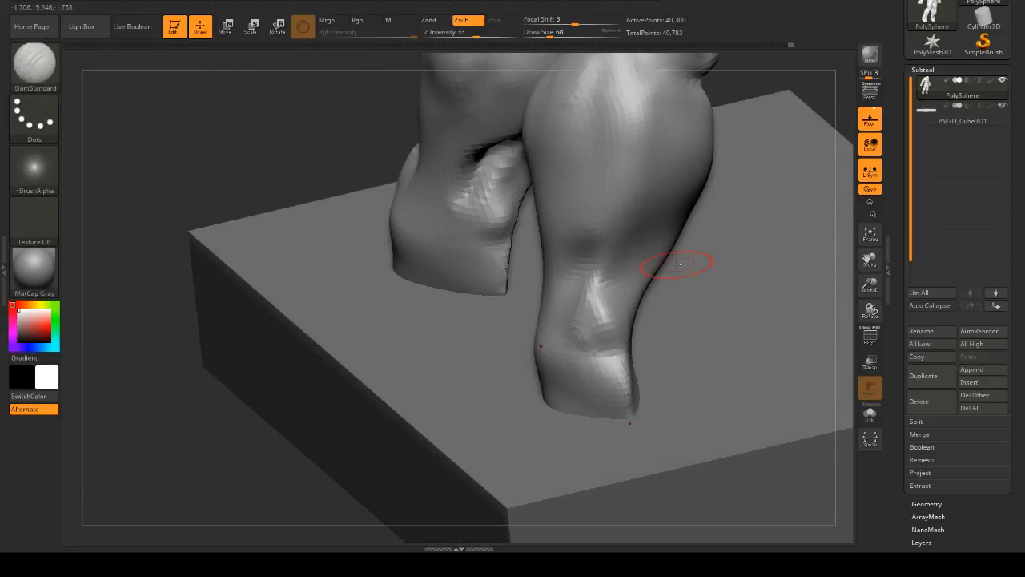
drag(255, 157, 636, 265)
alt+drag(728, 268, 740, 259)
mouse_move(681, 288)
mouse_down()
mouse_move(687, 237)
mouse_move(686, 284)
mouse_move(717, 290)
mouse_move(739, 278)
mouse_up()
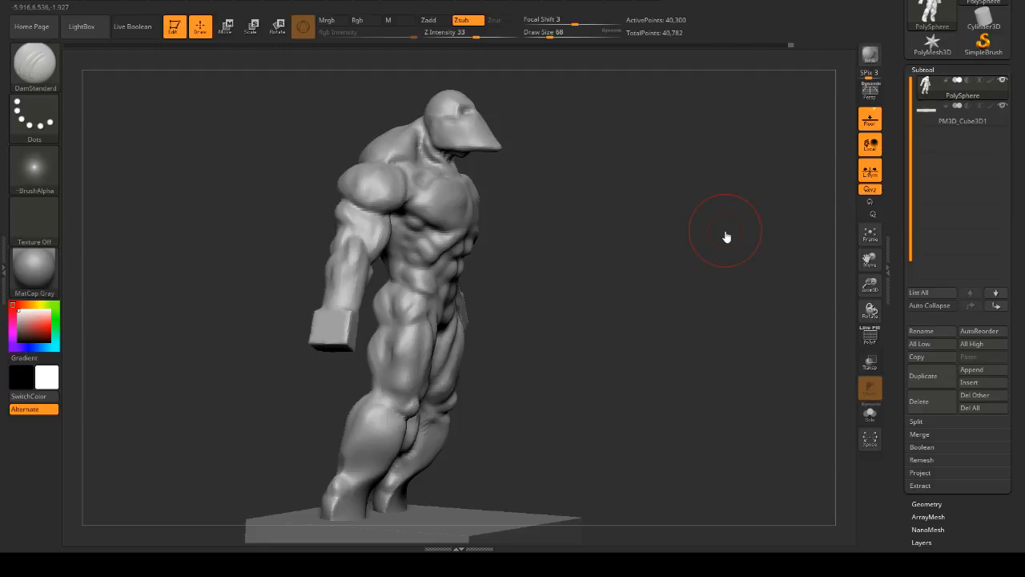
- Smooth the rough carved lines on the inner calves and remesh the figure
shift+drag(720, 232, 683, 270)
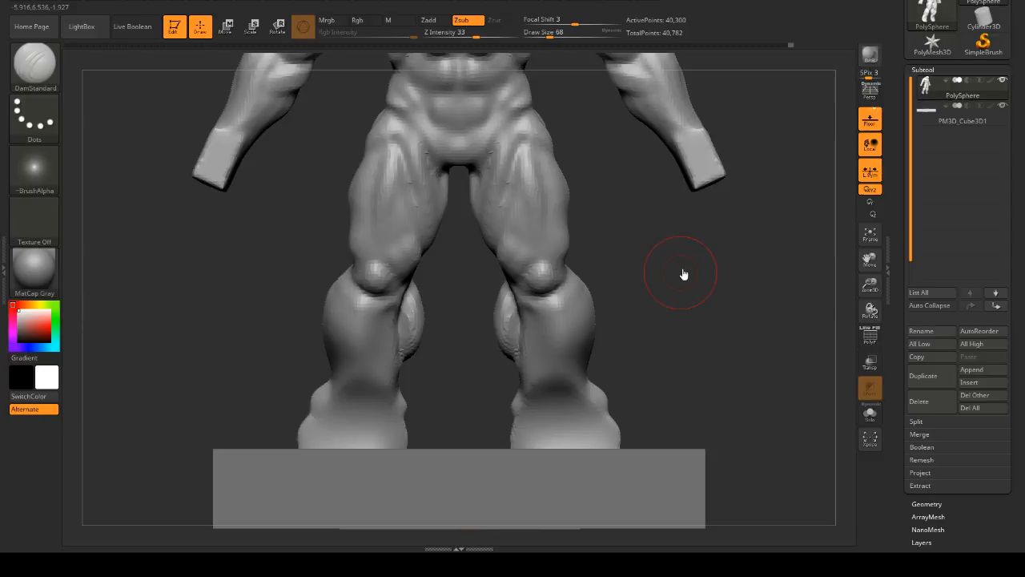
drag(623, 249, 725, 277)
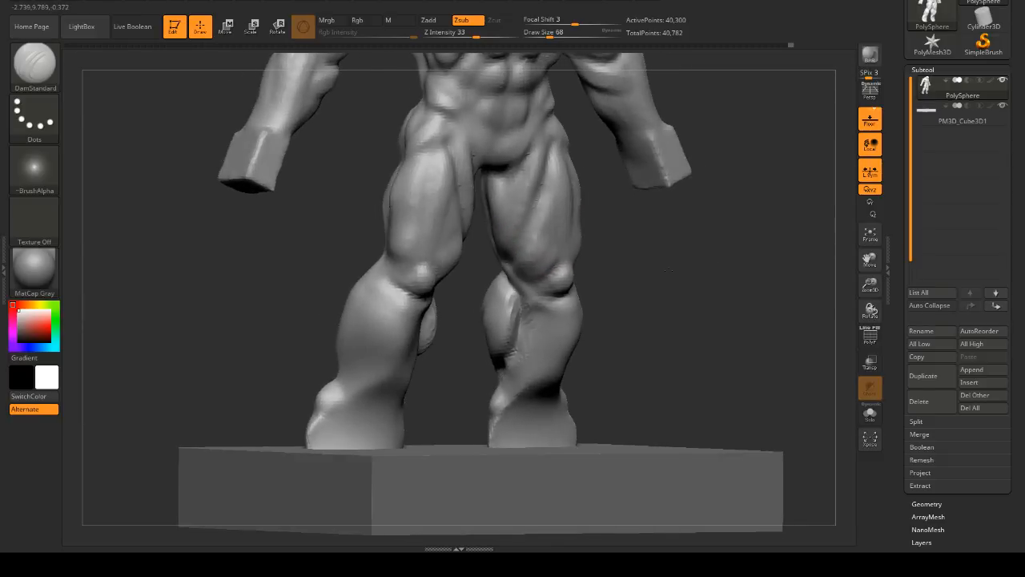
shift+drag(509, 331, 503, 330)
drag(685, 352, 615, 340)
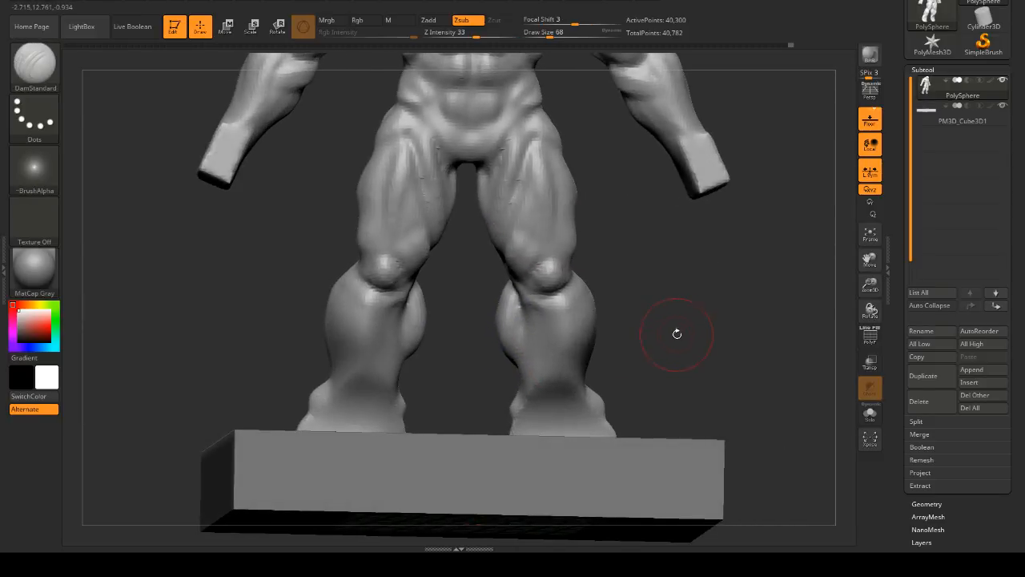
drag(677, 334, 648, 352)
mouse_move(712, 326)
alt+mouse_down()
mouse_move(707, 291)
mouse_move(710, 327)
alt+mouse_up()
shift+drag(711, 326, 757, 258)
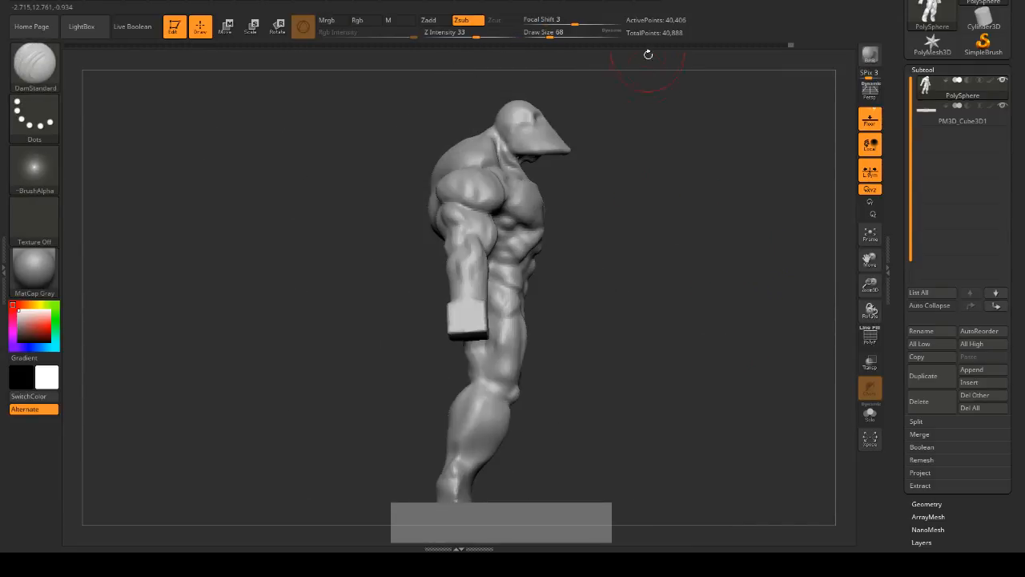
- Build up the heels of both feet with the ClayBuildup brush and turn on transparency to see through the base
mouse_move(665, 133)
alt+mouse_down()
mouse_move(684, 213)
mouse_move(664, 243)
mouse_move(698, 228)
mouse_move(694, 195)
mouse_move(714, 197)
mouse_move(716, 253)
alt+mouse_up()
mouse_move(665, 336)
shift+mouse_down()
mouse_move(693, 302)
mouse_move(742, 327)
mouse_move(712, 334)
mouse_move(701, 304)
mouse_move(607, 315)
mouse_move(602, 339)
mouse_move(456, 389)
shift+mouse_up()
key(b)
key(c)
key(b)
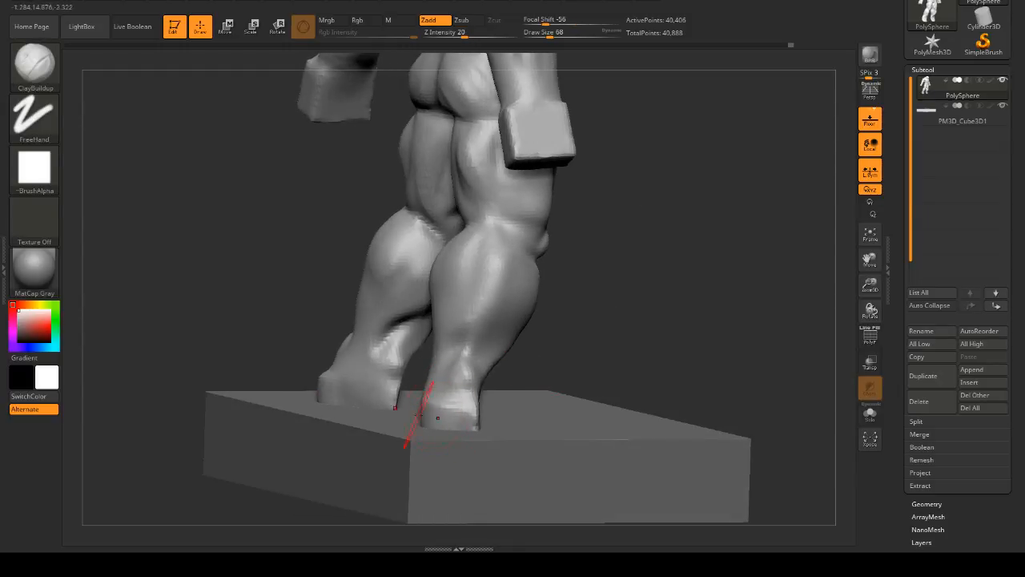
drag(547, 377, 609, 351)
mouse_move(402, 324)
mouse_down()
mouse_move(447, 340)
mouse_move(480, 377)
mouse_move(435, 401)
mouse_move(421, 378)
mouse_move(404, 392)
mouse_move(417, 420)
mouse_up()
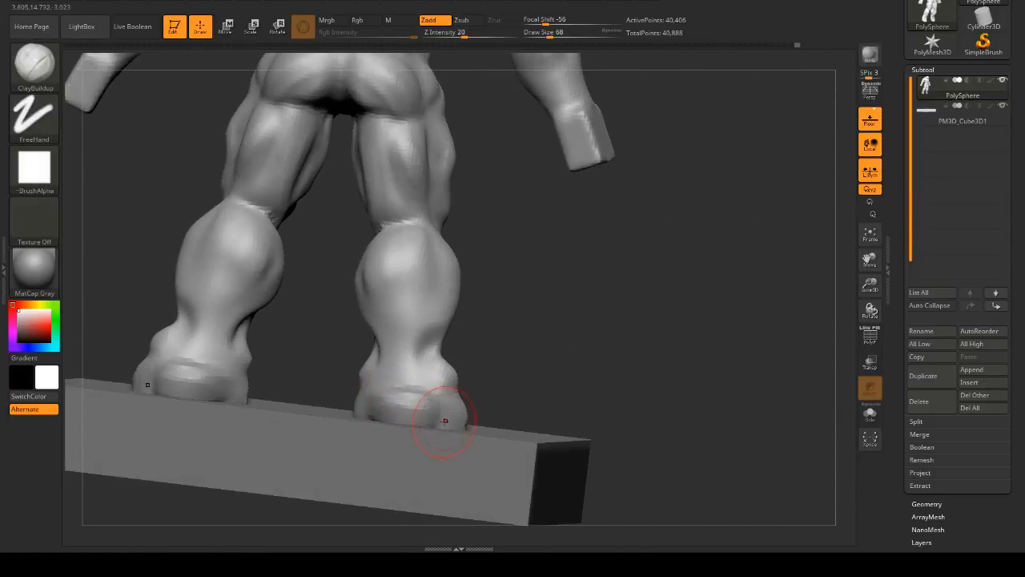
click(870, 362)
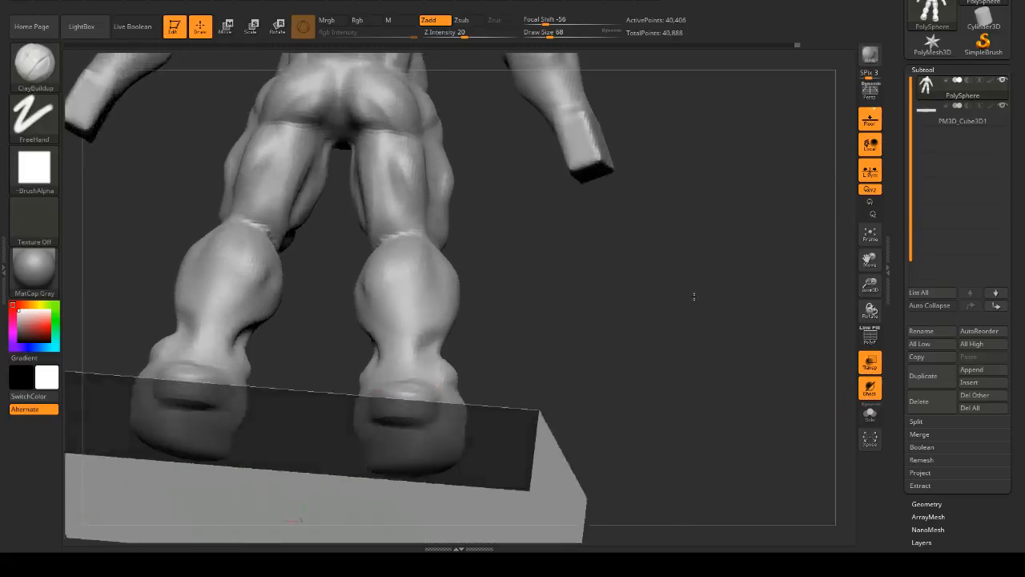
- Examine the figure's legs and heels against the base from behind, the side and the front
mouse_move(694, 297)
mouse_down()
mouse_move(414, 431)
mouse_move(401, 417)
mouse_move(393, 425)
mouse_move(399, 394)
mouse_up()
mouse_move(528, 365)
shift+mouse_down()
mouse_move(601, 347)
mouse_move(598, 379)
mouse_move(622, 375)
shift+mouse_up()
drag(409, 405, 390, 405)
shift+drag(513, 353, 652, 345)
click(971, 370)
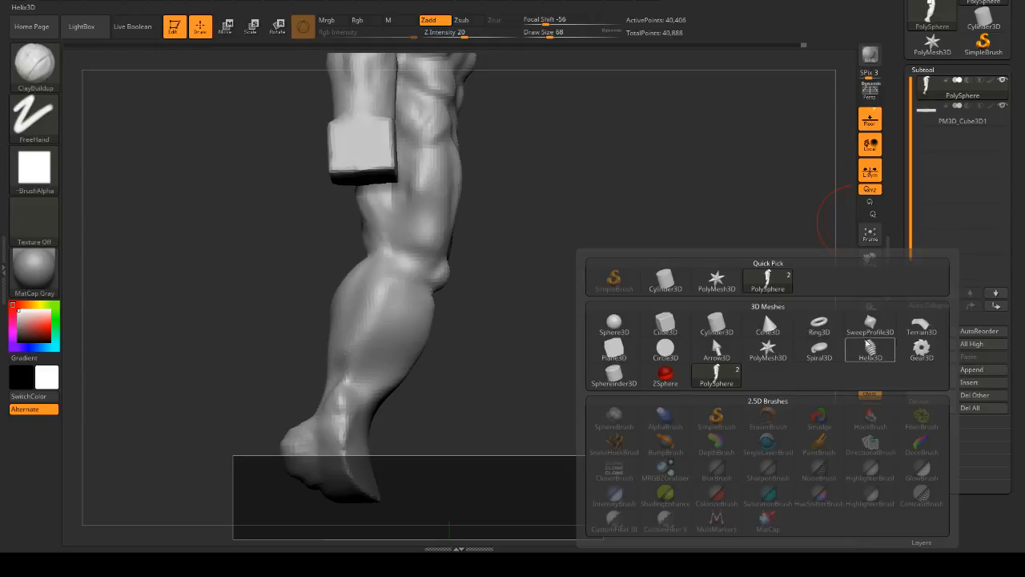
click(971, 370)
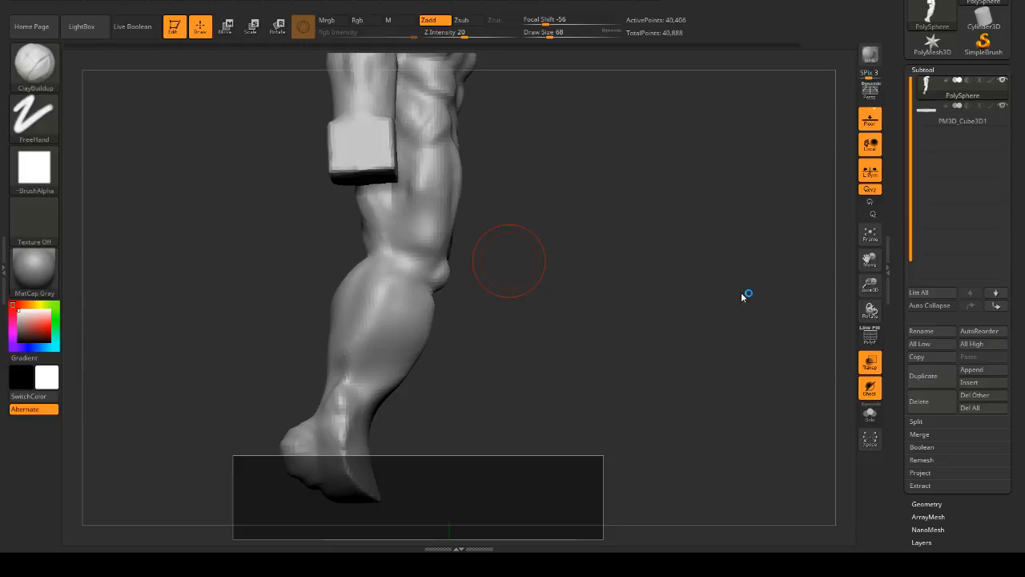
drag(661, 244, 726, 235)
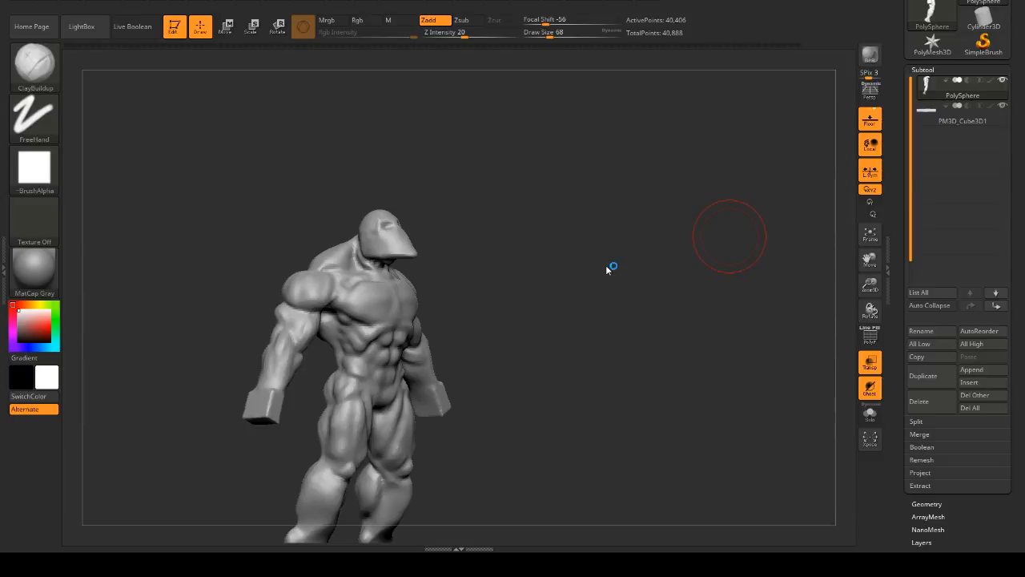
drag(793, 284, 711, 255)
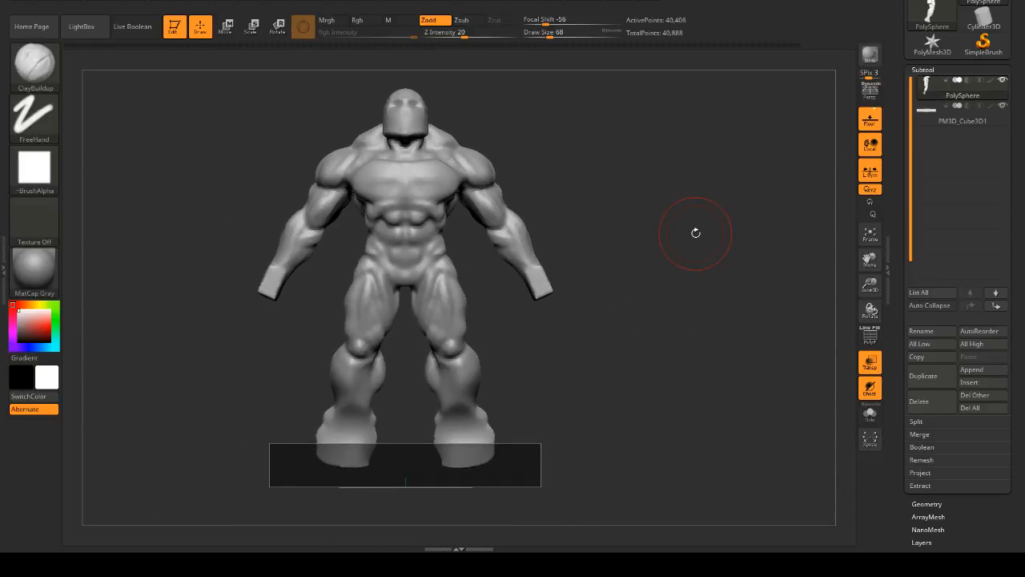
drag(617, 195, 671, 249)
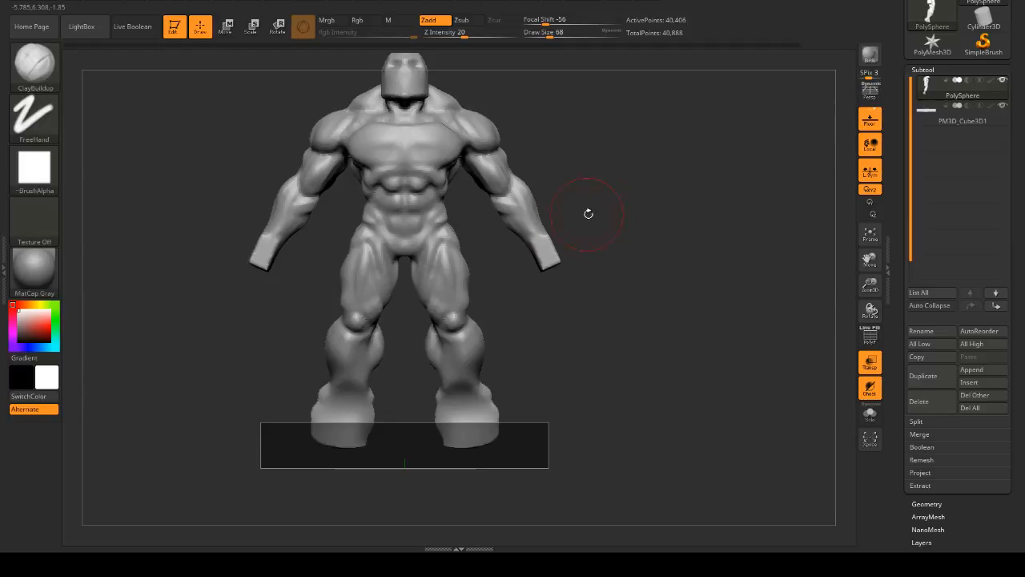
drag(658, 308, 691, 302)
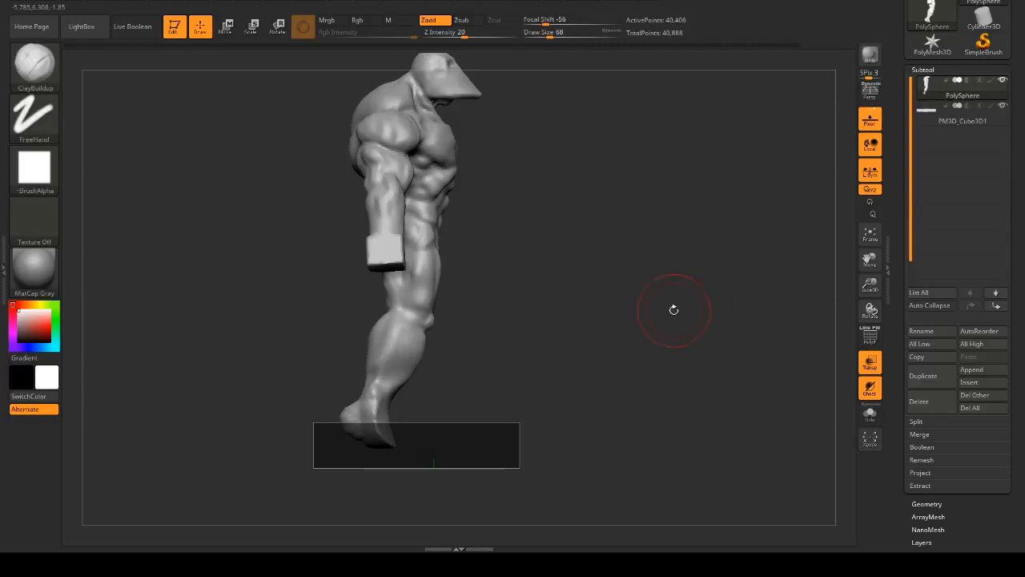
drag(542, 400, 850, 408)
- Turn on the polygroup wireframe display, hide the torso polygroup and invert the visibility to isolate the torso
click(870, 336)
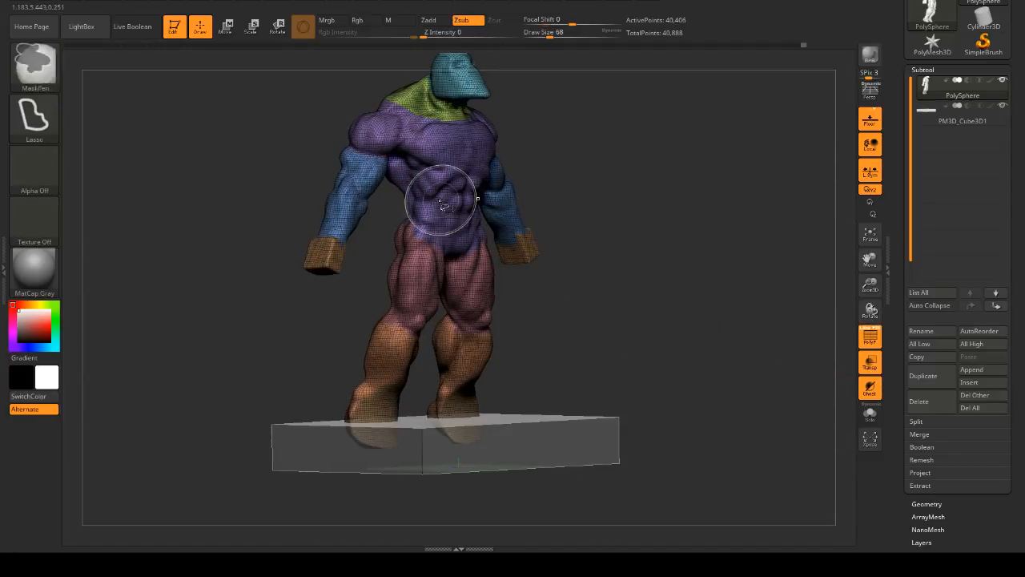
ctrl+shift+click(435, 201)
drag(609, 240, 462, 192)
ctrl+shift+click(496, 205)
ctrl+shift+click(379, 137)
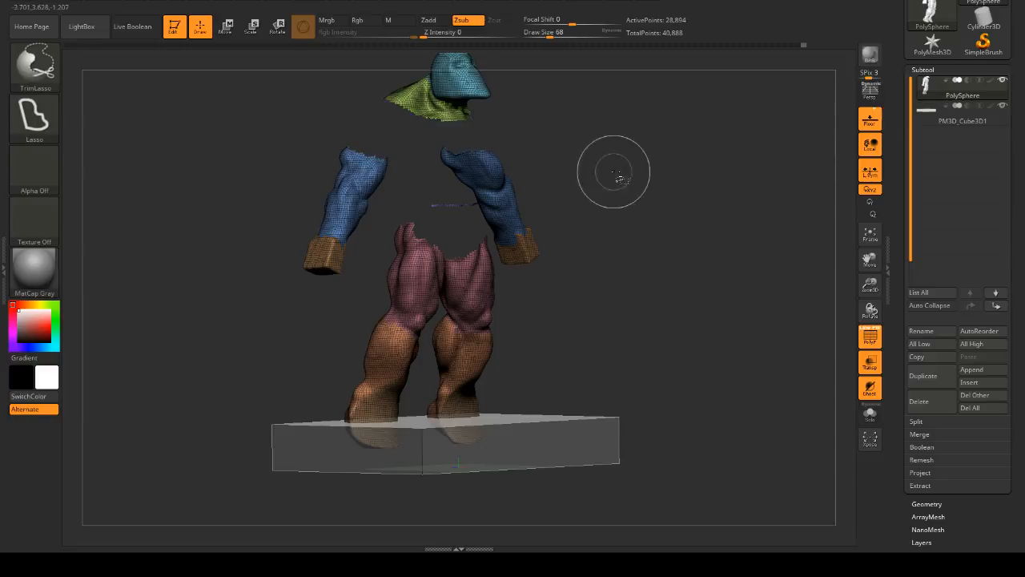
drag(681, 186, 618, 194)
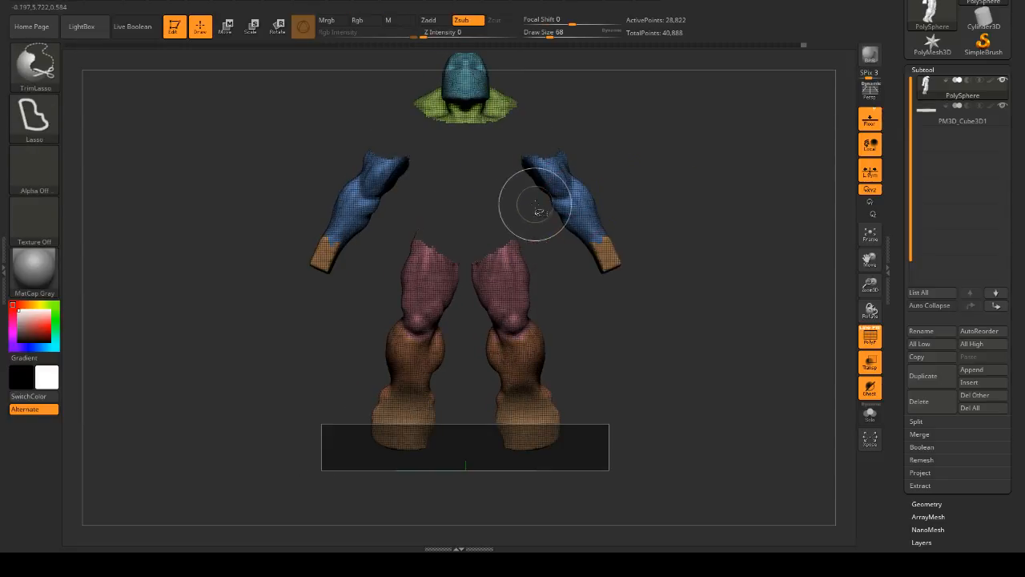
drag(531, 206, 680, 200)
ctrl+shift+drag(607, 238, 611, 232)
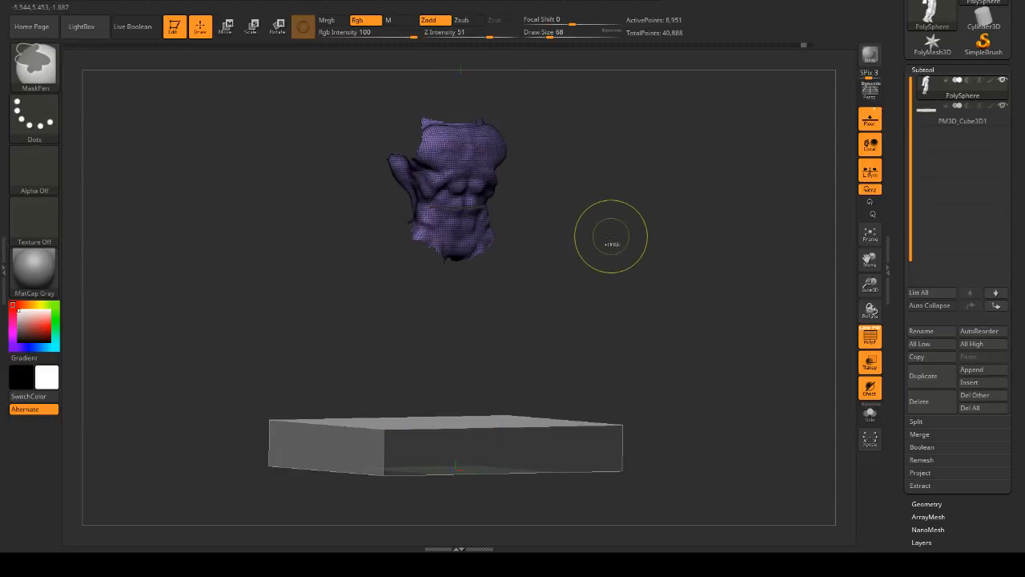
- Isolate the thigh polygroup, inspect it from several angles and show the whole figure again
ctrl+shift+click(611, 232)
ctrl+shift+click(484, 287)
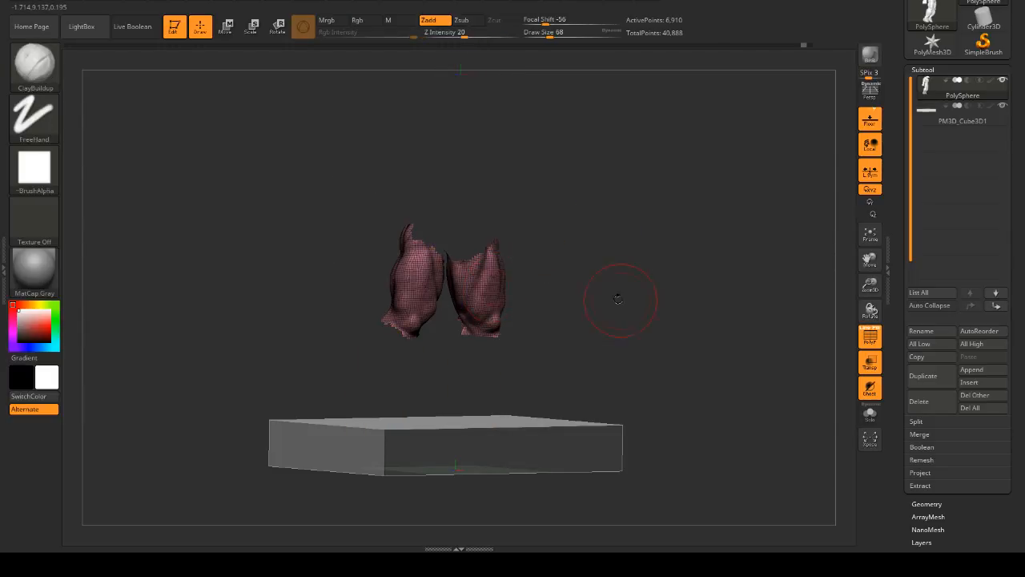
mouse_move(618, 298)
mouse_down()
mouse_move(570, 298)
mouse_move(613, 298)
mouse_up()
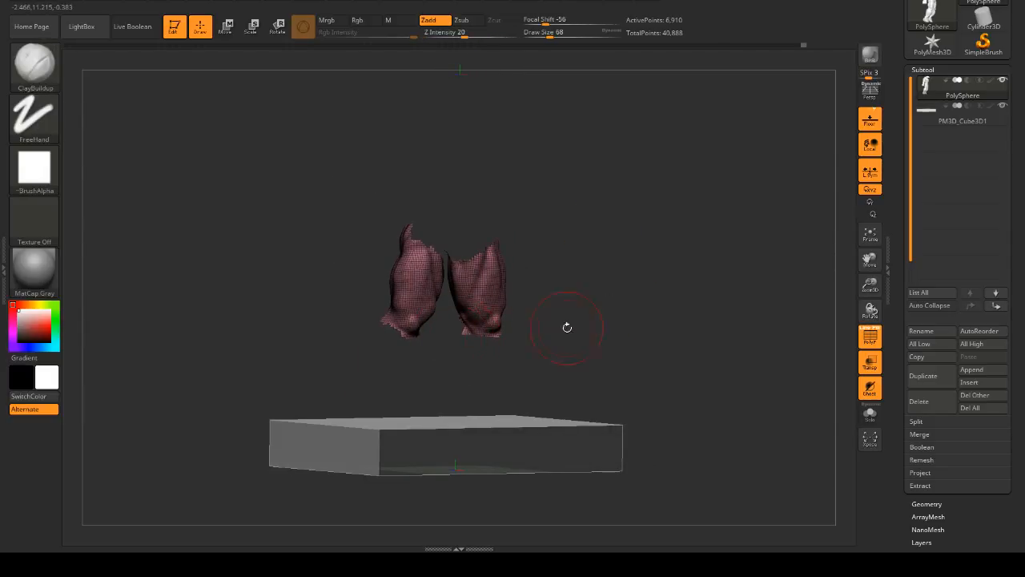
drag(566, 325, 440, 334)
drag(598, 336, 441, 335)
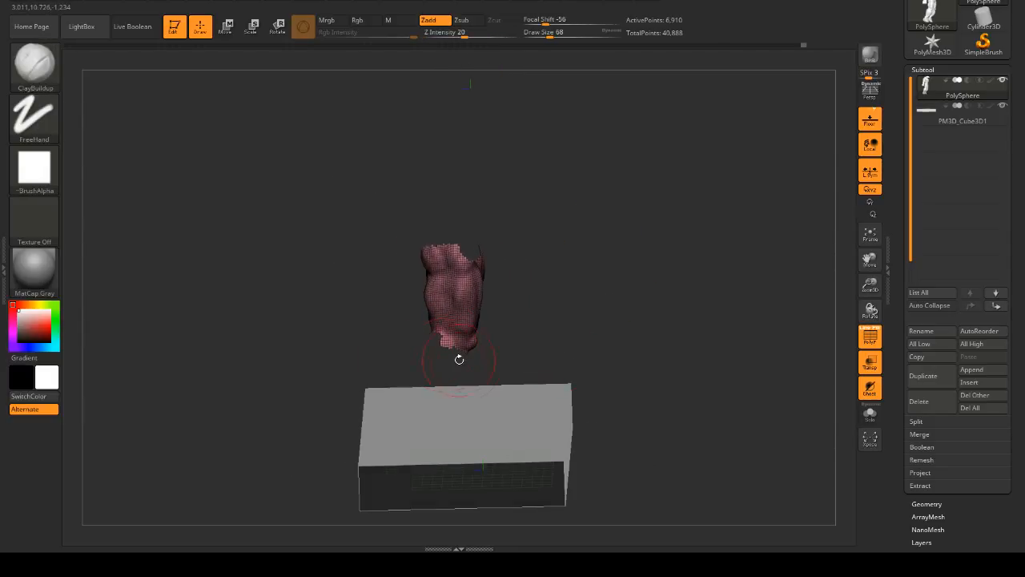
ctrl+shift+click(576, 334)
mouse_move(601, 339)
mouse_down()
mouse_move(577, 335)
mouse_move(634, 323)
mouse_move(597, 321)
mouse_move(666, 328)
mouse_move(710, 309)
mouse_move(739, 243)
mouse_up()
ctrl+shift+click(403, 371)
ctrl+shift+click(618, 321)
alt+drag(740, 242, 713, 310)
drag(632, 267, 671, 265)
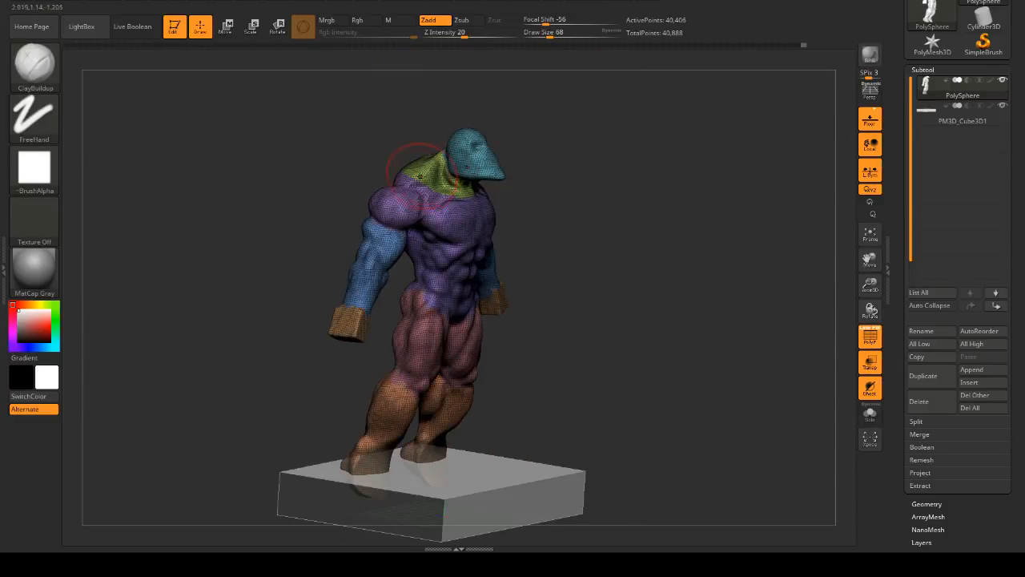
mouse_move(601, 221)
mouse_down()
mouse_move(652, 231)
mouse_move(680, 313)
mouse_move(681, 290)
mouse_move(625, 225)
mouse_up()
mouse_move(678, 275)
mouse_down()
mouse_move(721, 276)
mouse_move(710, 283)
mouse_move(686, 229)
mouse_move(702, 261)
mouse_move(690, 258)
mouse_move(696, 250)
mouse_up()
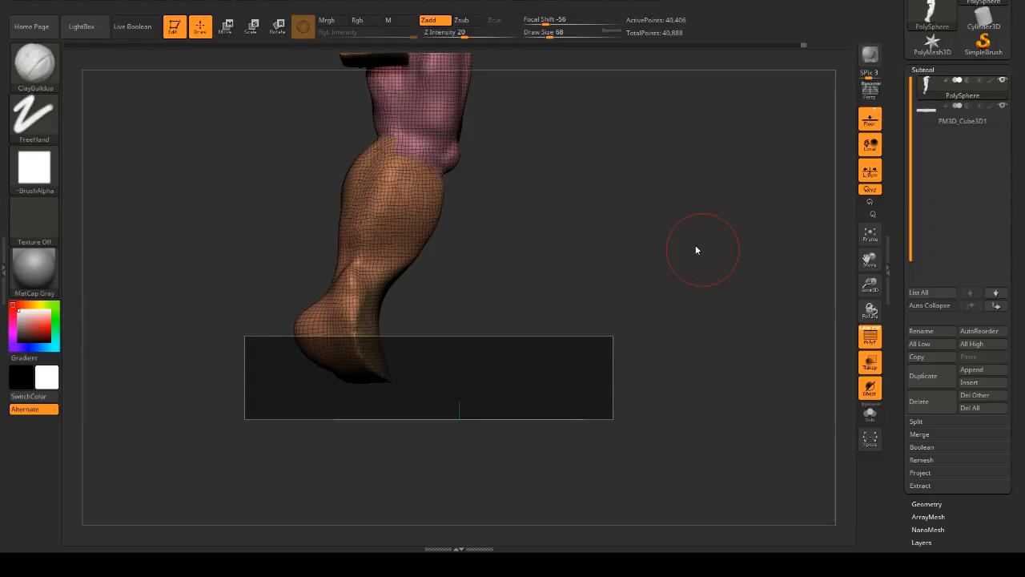
- Save the project containing the muscular figure
alt+drag(634, 163, 680, 221)
click(194, 8)
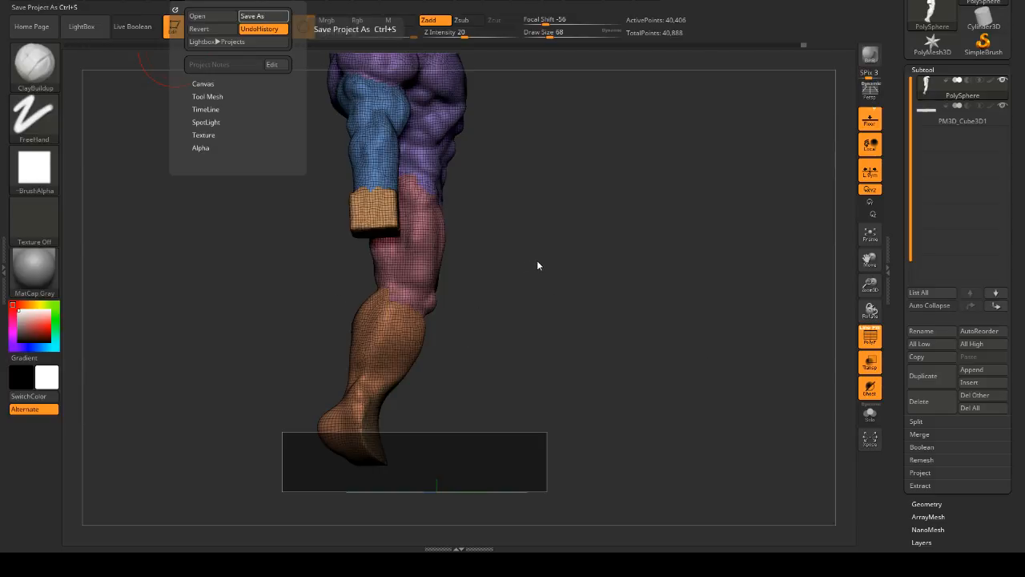
key(ctrl+s)
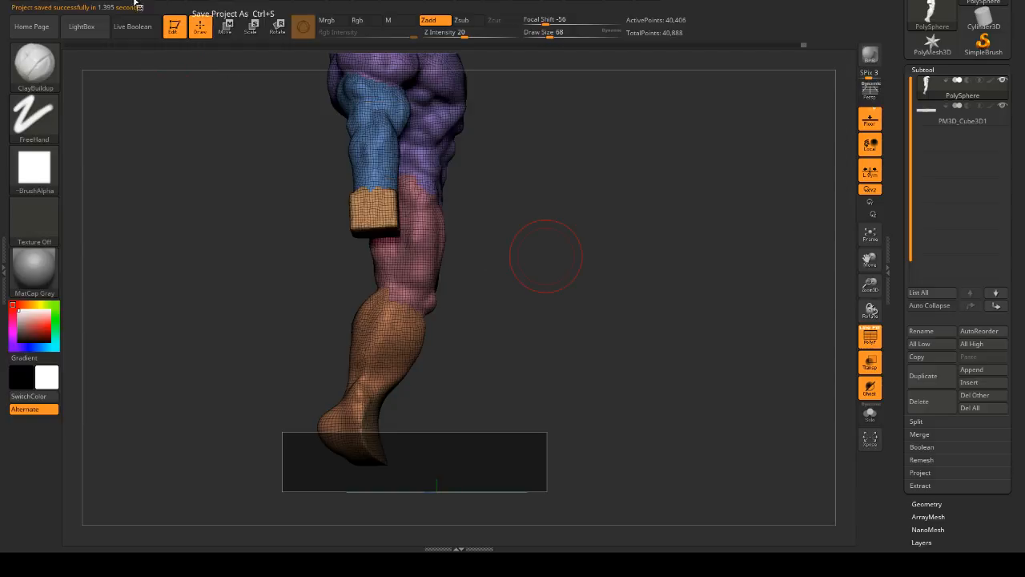
- Open the recent "Print prep done" project containing the mustached head with glasses
click(92, 32)
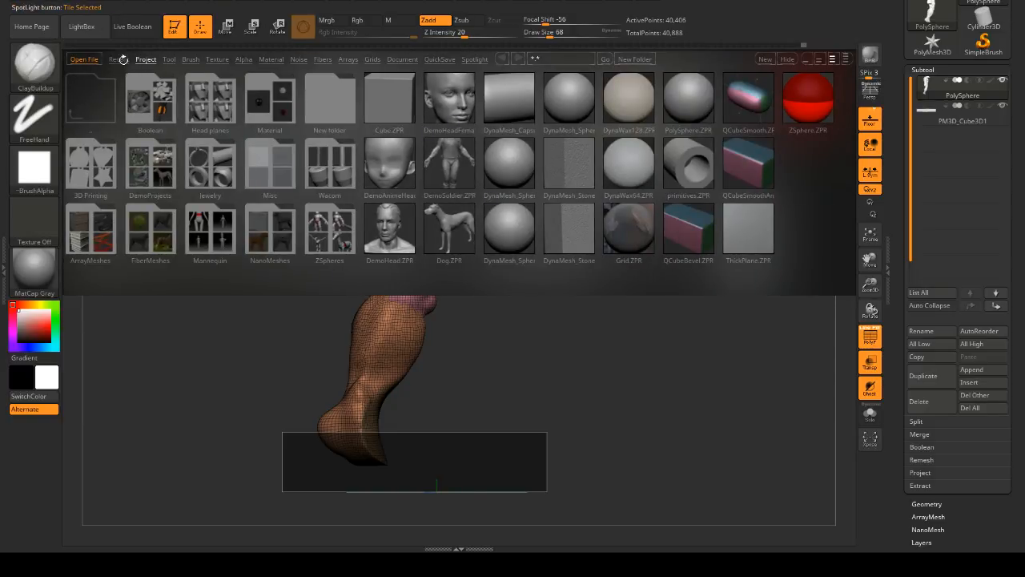
click(119, 60)
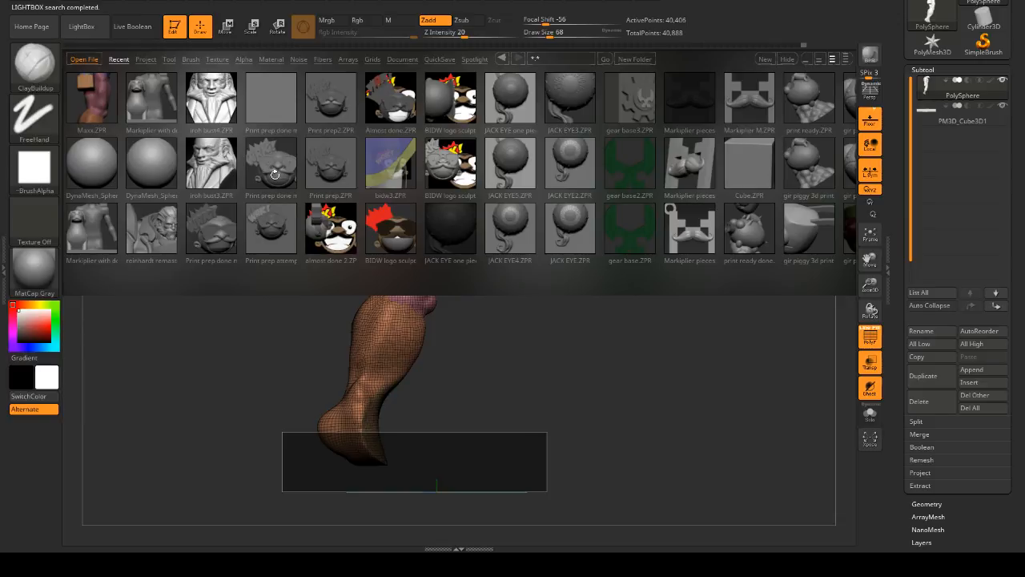
double_click(274, 174)
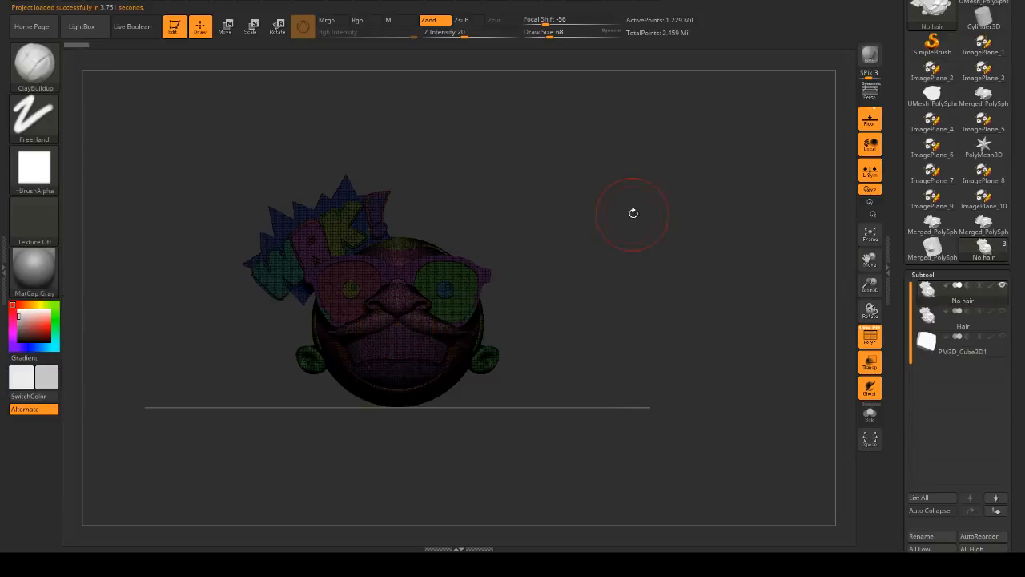
- Turn off the wireframe display and examine the mustached WRK! head from the front and sides
click(870, 336)
mouse_move(691, 279)
mouse_down()
mouse_move(713, 275)
mouse_move(666, 267)
mouse_move(670, 284)
mouse_move(691, 281)
mouse_move(692, 294)
mouse_move(794, 297)
mouse_move(705, 299)
mouse_move(697, 280)
mouse_up()
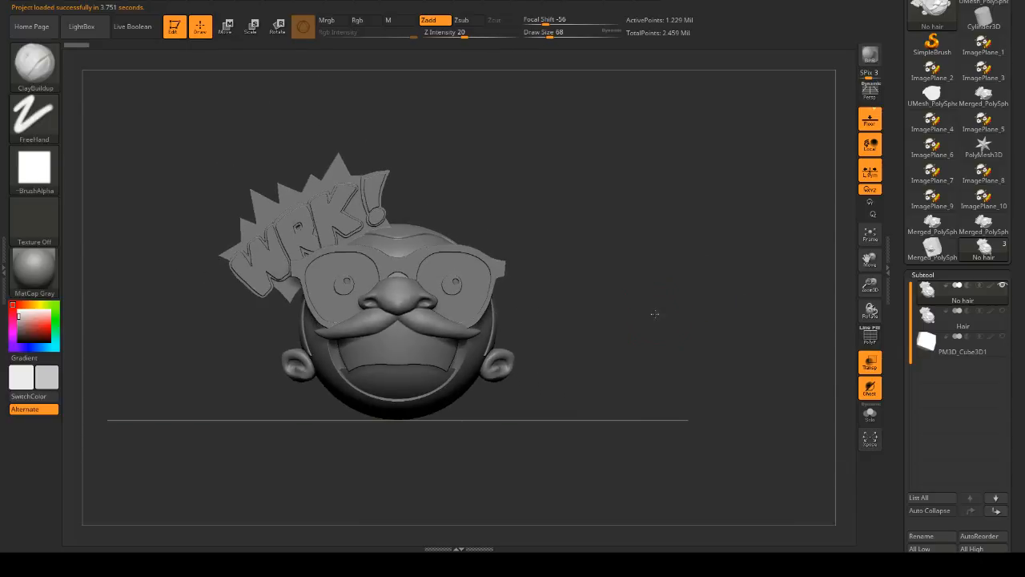
mouse_move(655, 313)
mouse_down()
mouse_move(687, 323)
mouse_move(657, 334)
mouse_move(645, 312)
mouse_move(661, 339)
mouse_move(657, 328)
mouse_move(676, 326)
mouse_move(659, 320)
mouse_move(652, 341)
mouse_move(661, 328)
mouse_move(693, 325)
mouse_move(670, 309)
mouse_move(640, 310)
mouse_move(682, 313)
mouse_move(649, 295)
mouse_move(697, 305)
mouse_move(649, 304)
mouse_move(662, 286)
mouse_up()
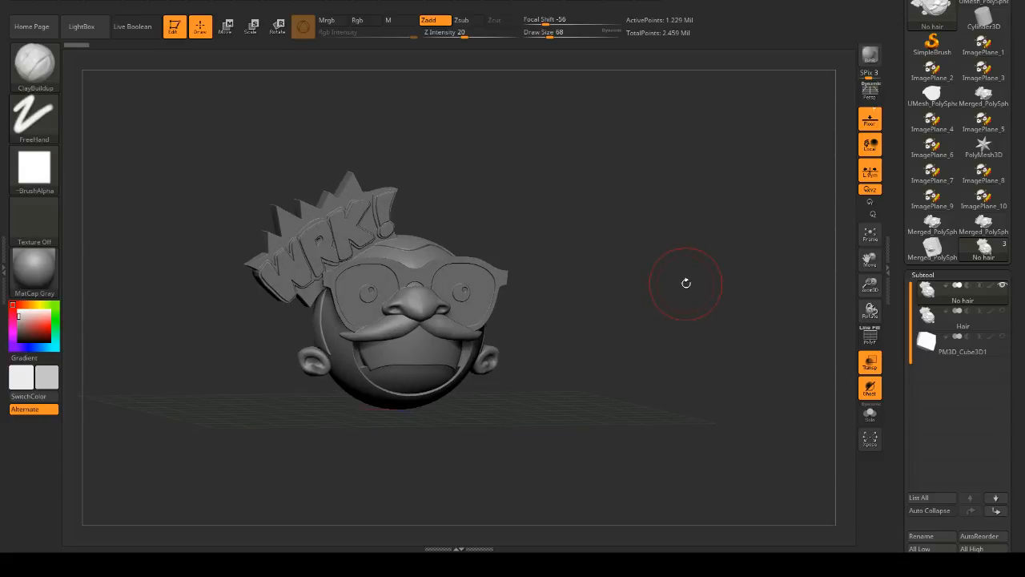
shift+drag(684, 283, 705, 281)
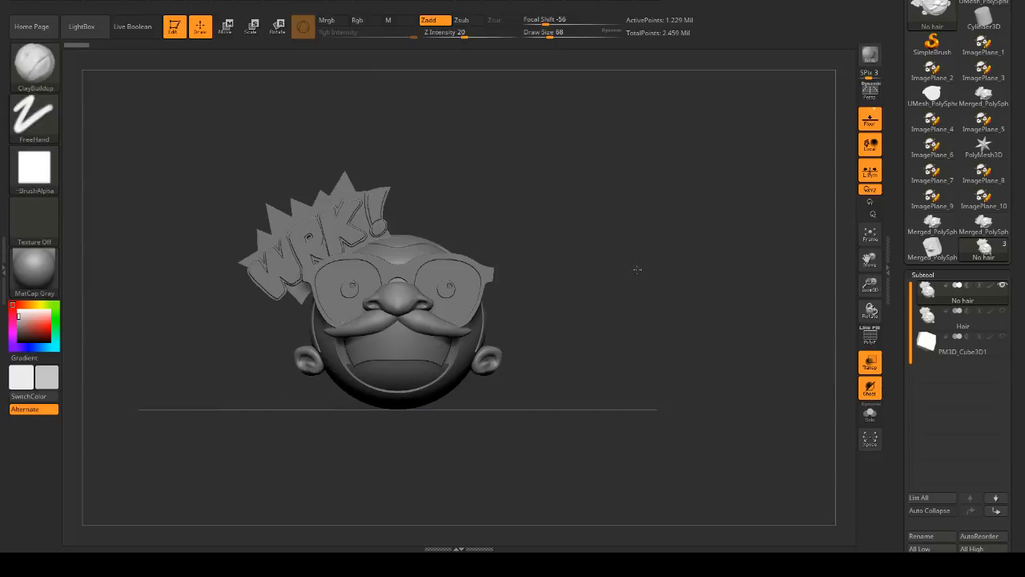
shift+drag(680, 277, 637, 267)
drag(456, 142, 491, 139)
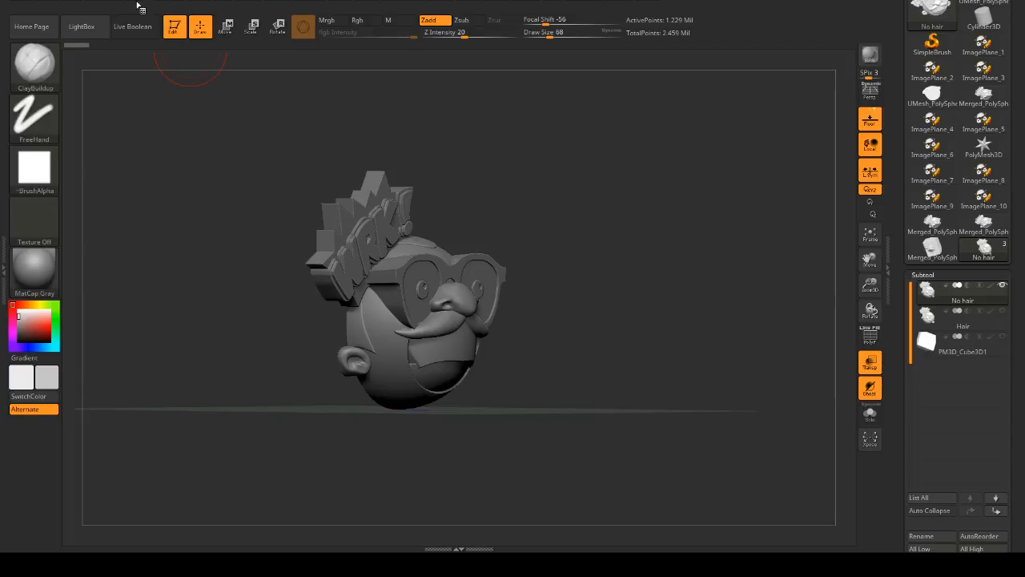
click(136, 31)
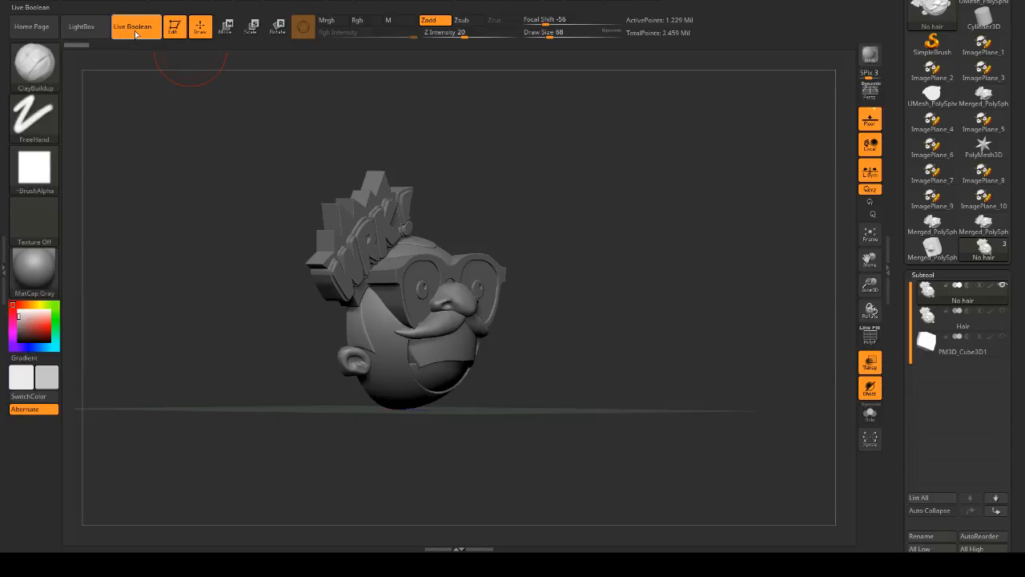
- Open the recent project JACK EYE one piece.ZPR
click(81, 26)
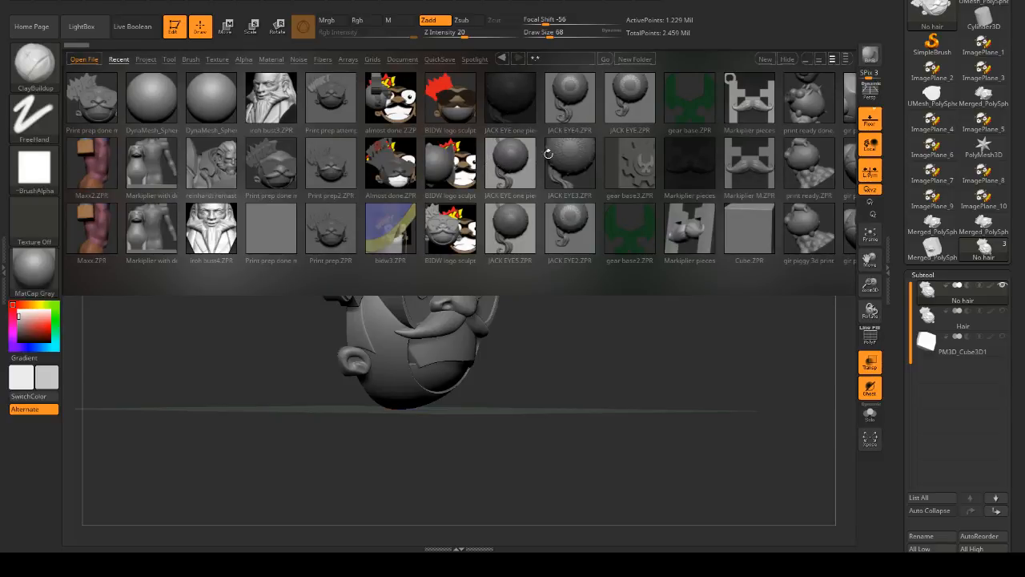
click(513, 108)
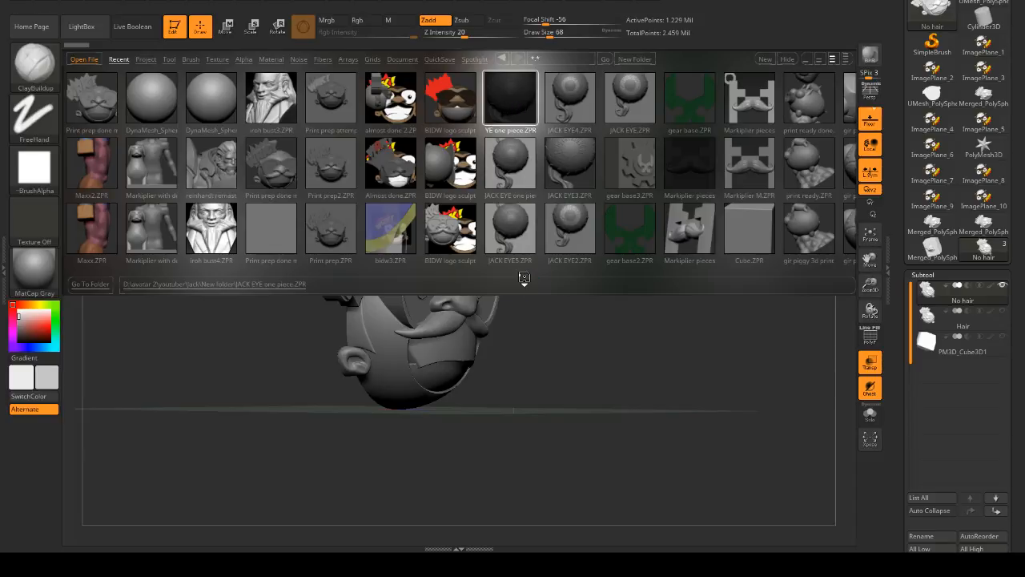
double_click(505, 110)
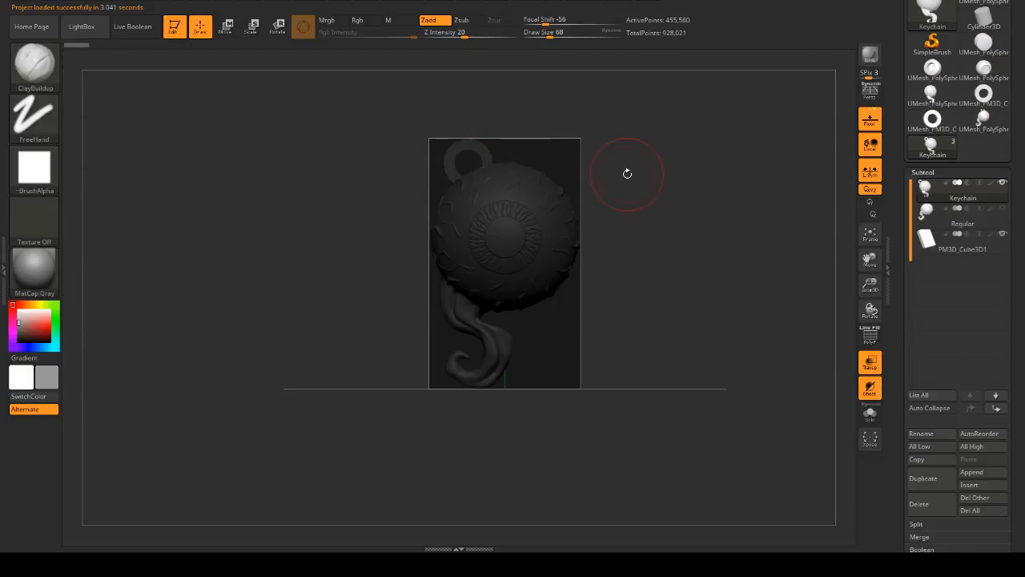
- Turn off transparency and hide the PM3D_Cube3D1 subtool so the Keychain eyeball shows alone
drag(628, 174, 819, 322)
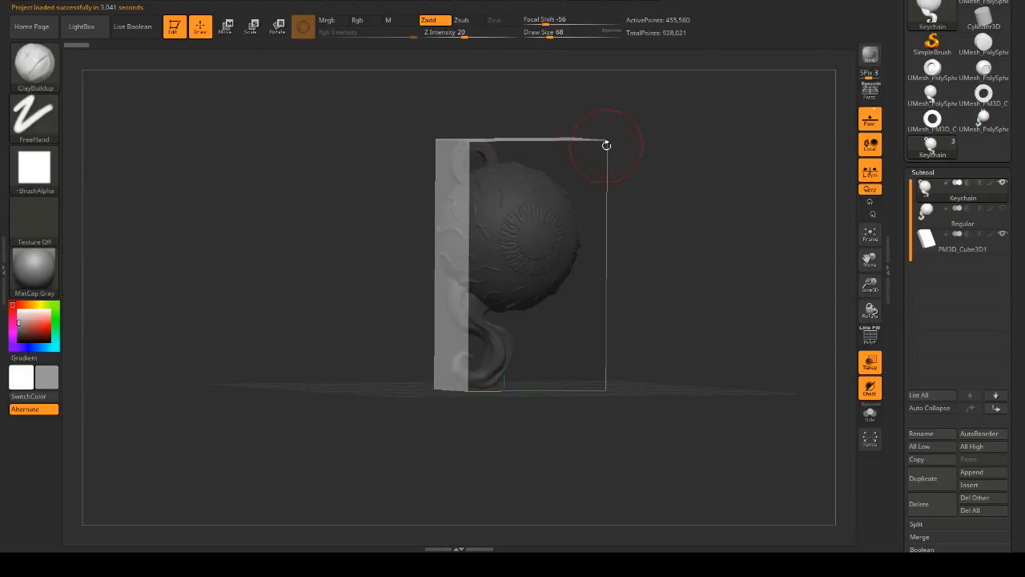
shift+drag(529, 260, 501, 183)
drag(597, 145, 645, 172)
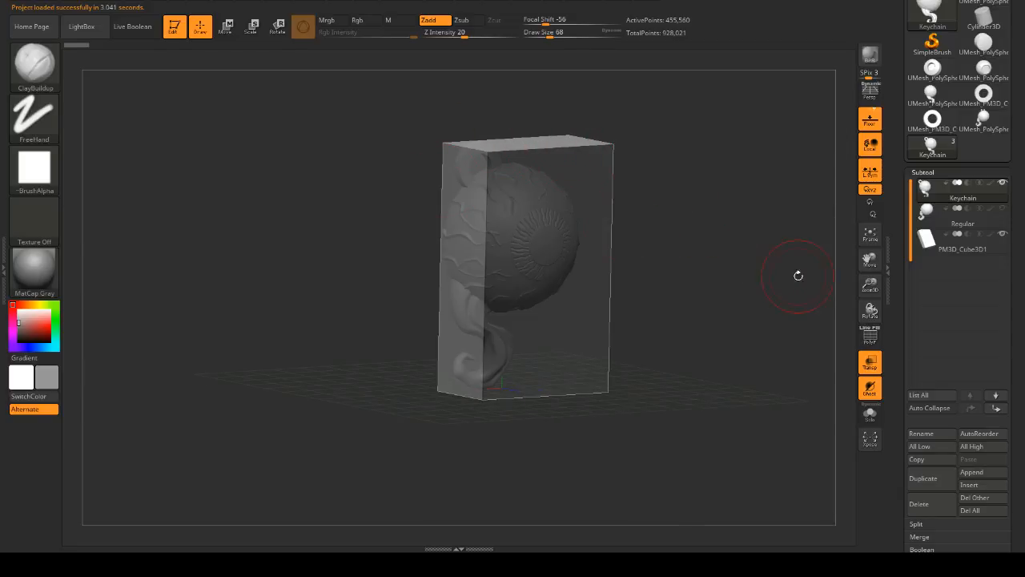
shift+drag(765, 281, 747, 256)
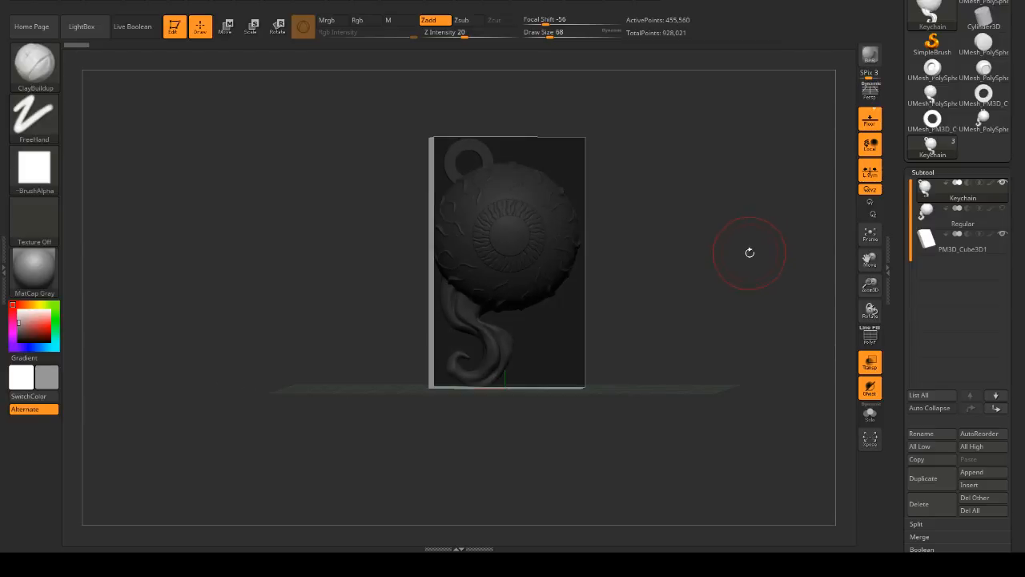
click(871, 365)
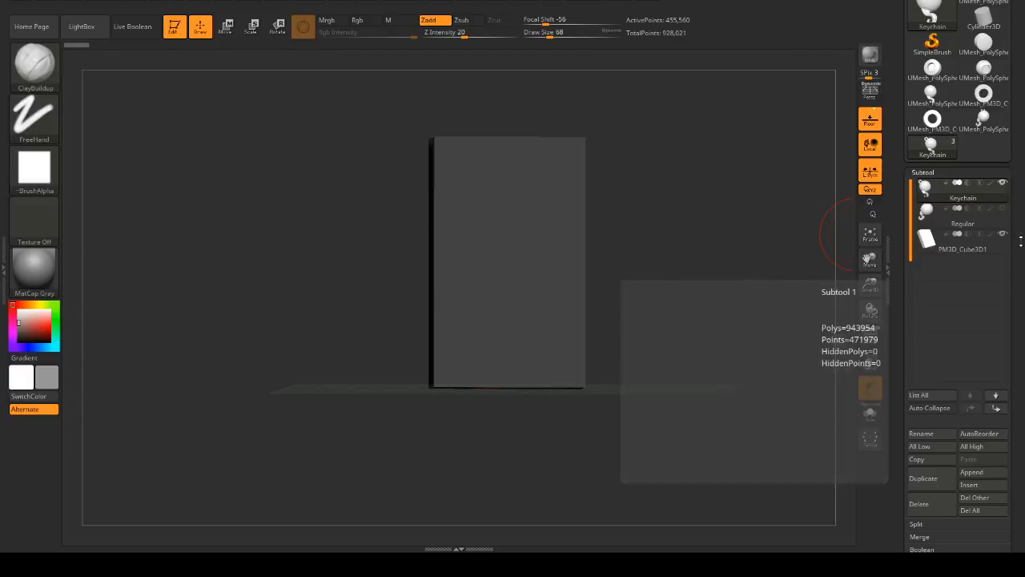
click(1002, 233)
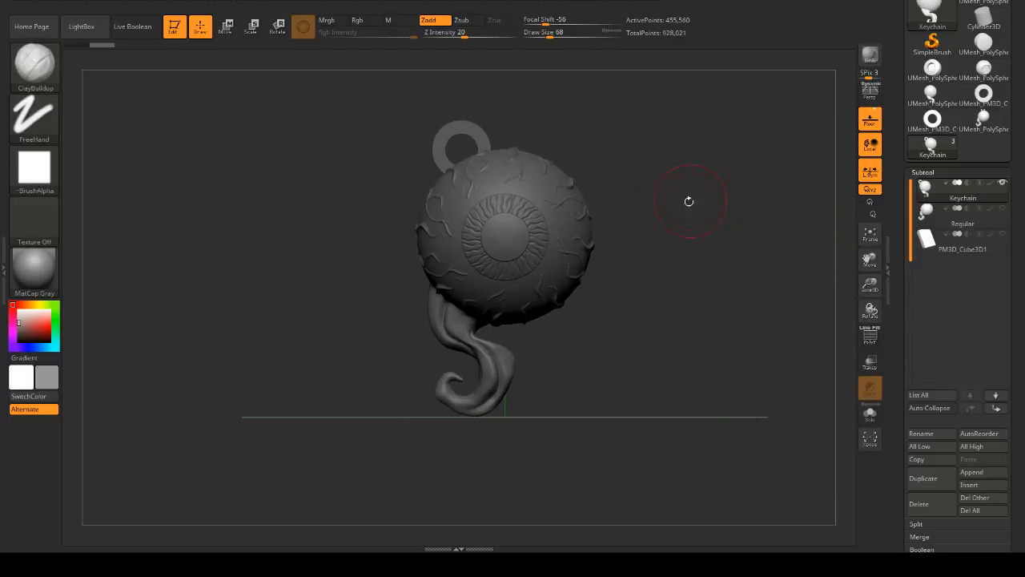
- Inspect the Keychain eyeball from an angle and switch to the Regular subtool to view the version without the ring
drag(689, 201, 661, 197)
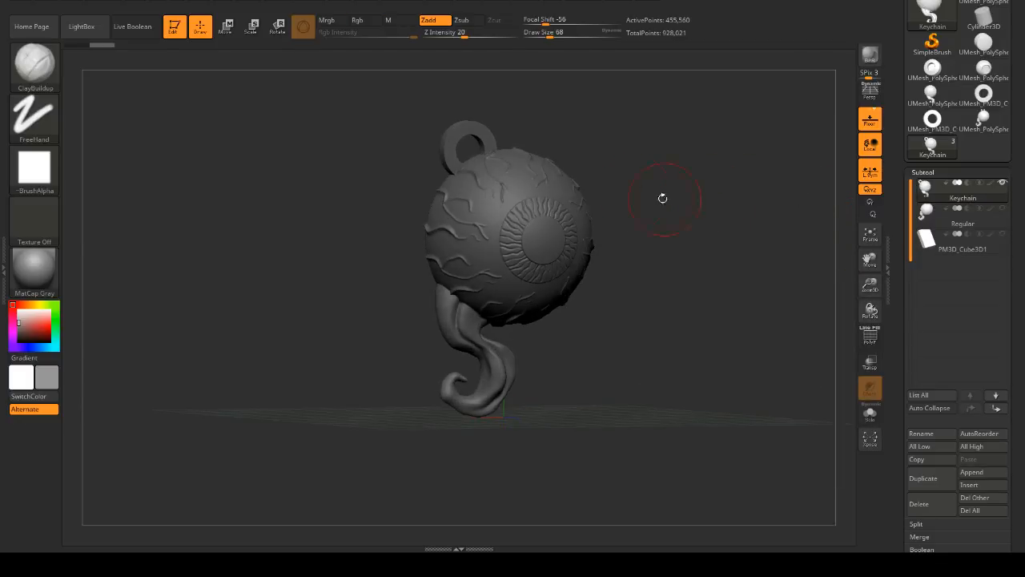
click(955, 230)
drag(746, 204, 747, 178)
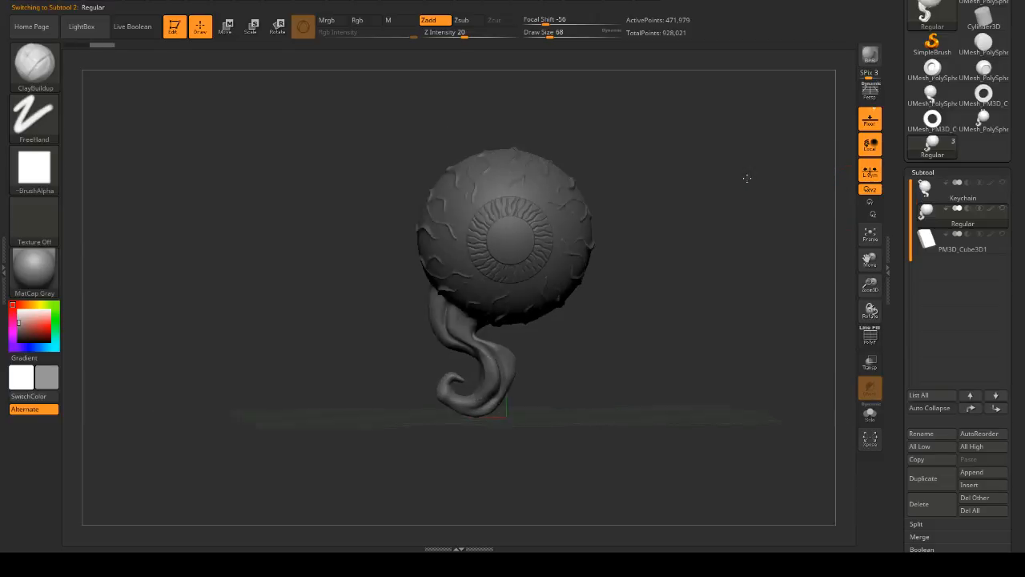
- Compare the Keychain and Regular subtools, examining the Regular eyeball's iris and veins up close and from the front
click(974, 198)
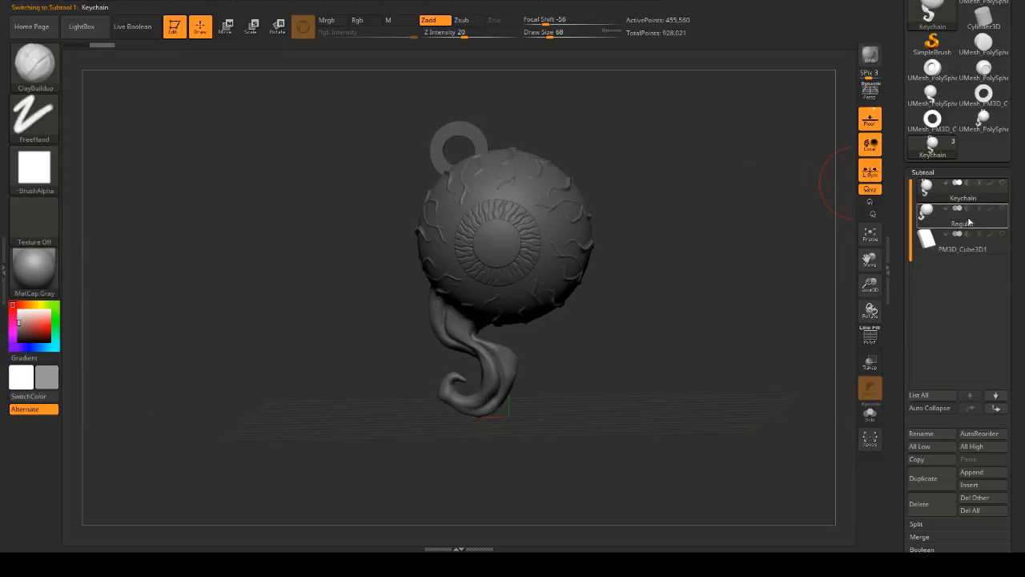
drag(636, 172, 765, 232)
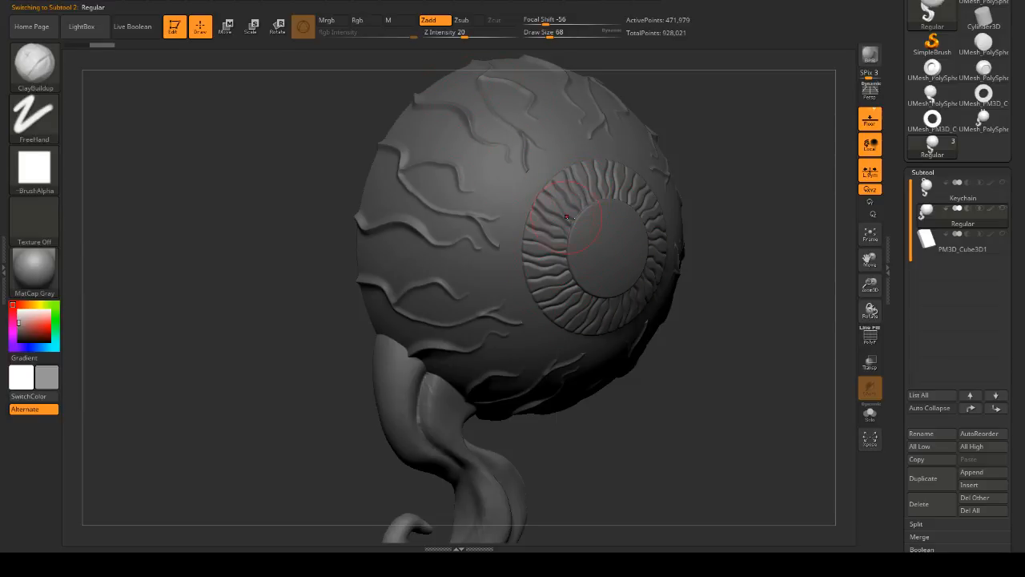
drag(800, 297, 757, 237)
drag(711, 175, 472, 221)
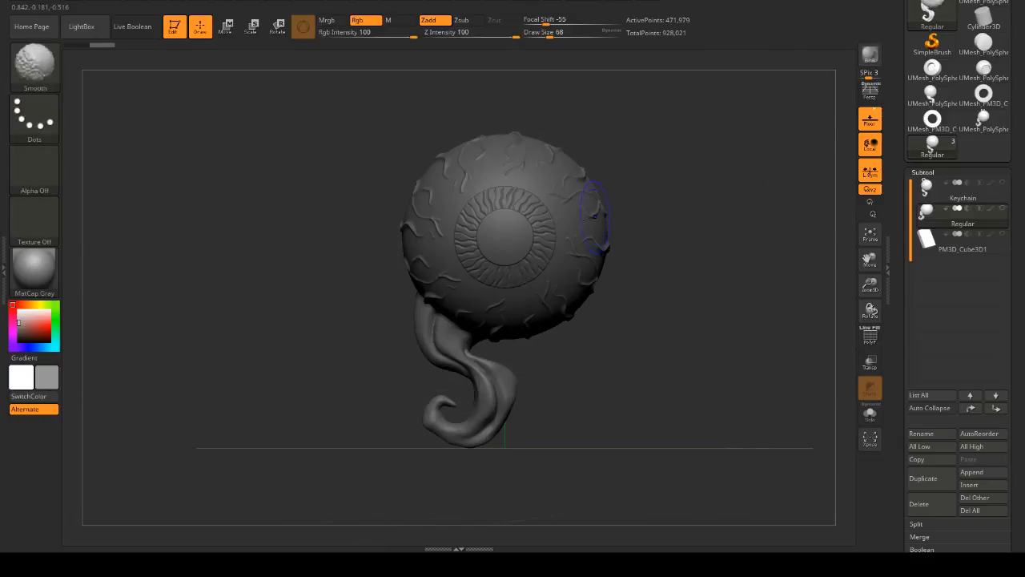
drag(735, 201, 750, 181)
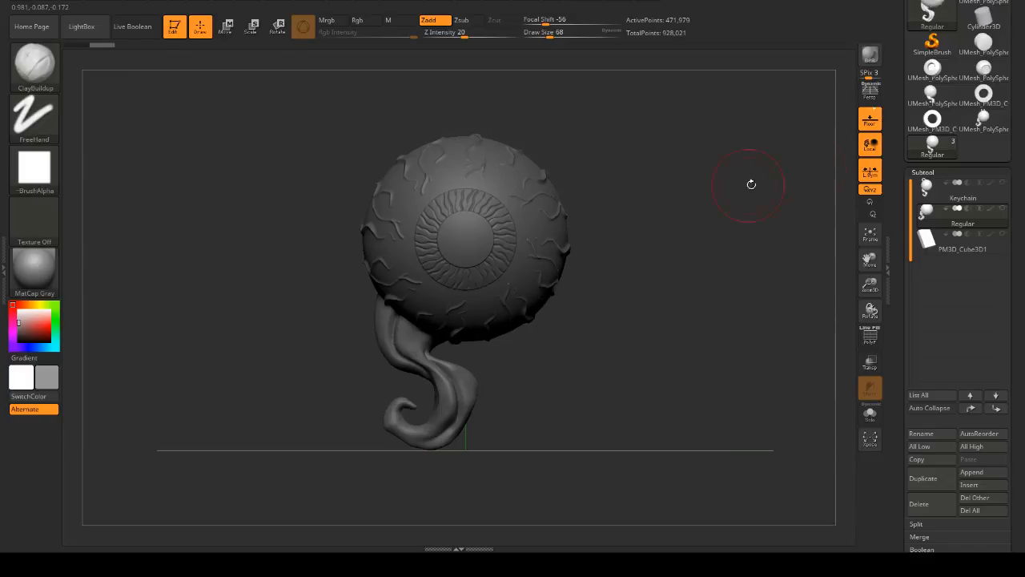
- Open the recent Markiplier pieces project containing the mustached M and view the model from the front
click(83, 26)
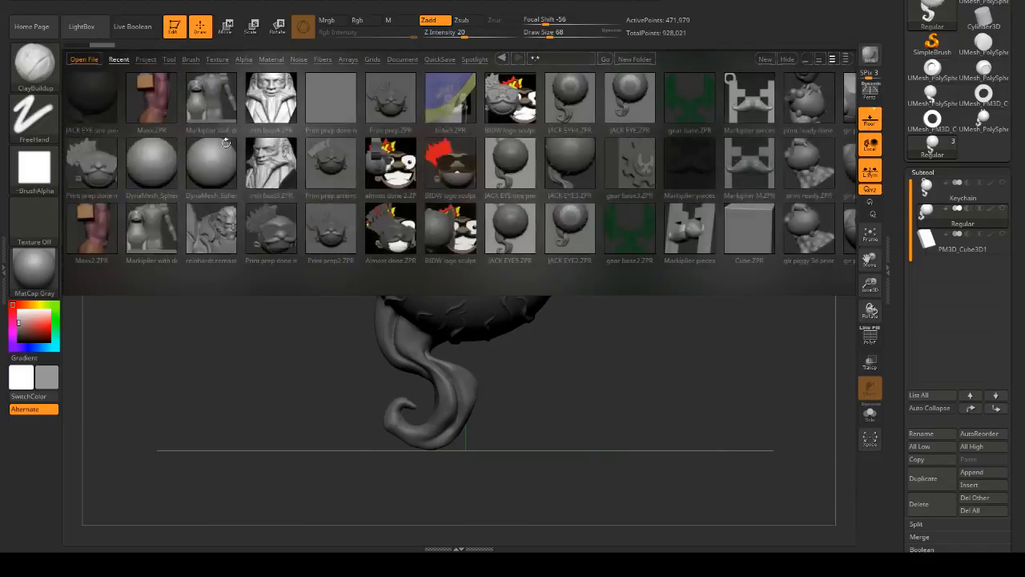
double_click(695, 220)
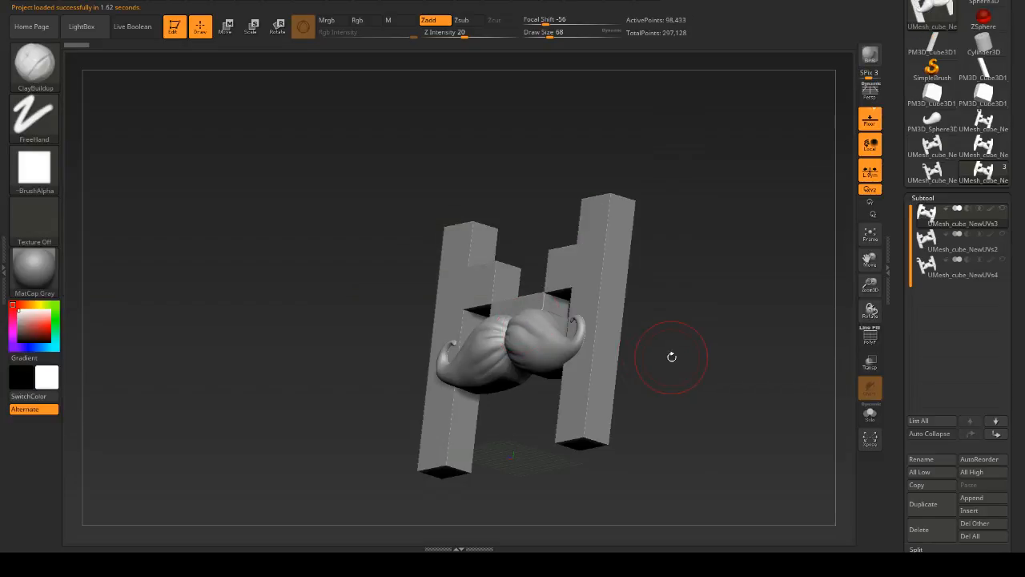
shift+drag(688, 192, 680, 257)
drag(680, 257, 838, 217)
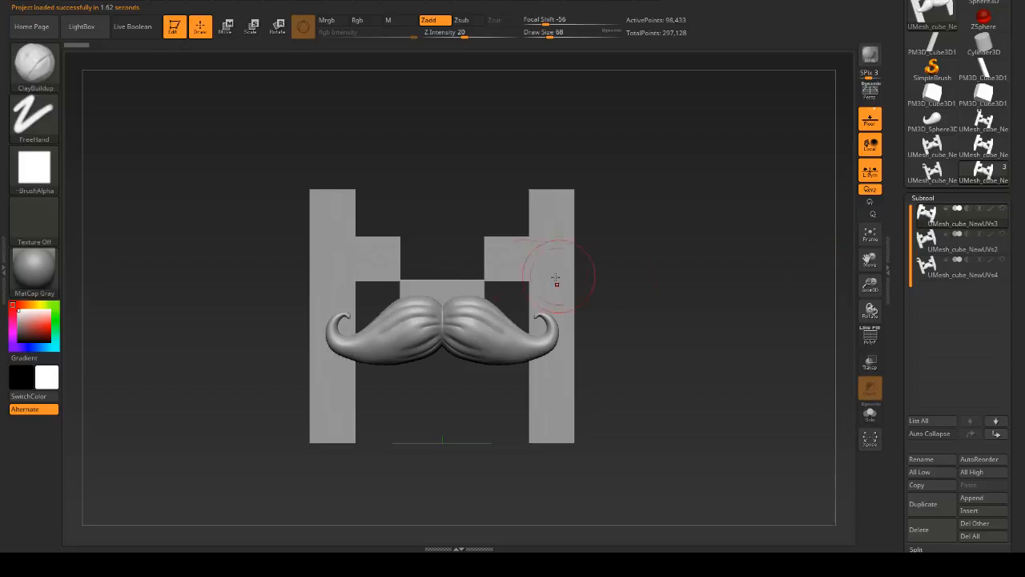
- Switch to the UMesh_cube_NewUVs2 and UMesh_cube_NewUVs4 subtools in turn and inspect these versions of the mustached M
click(945, 252)
drag(721, 232, 668, 290)
click(945, 267)
mouse_move(673, 244)
mouse_down()
mouse_move(753, 252)
mouse_move(684, 237)
mouse_up()
alt+drag(776, 224, 721, 211)
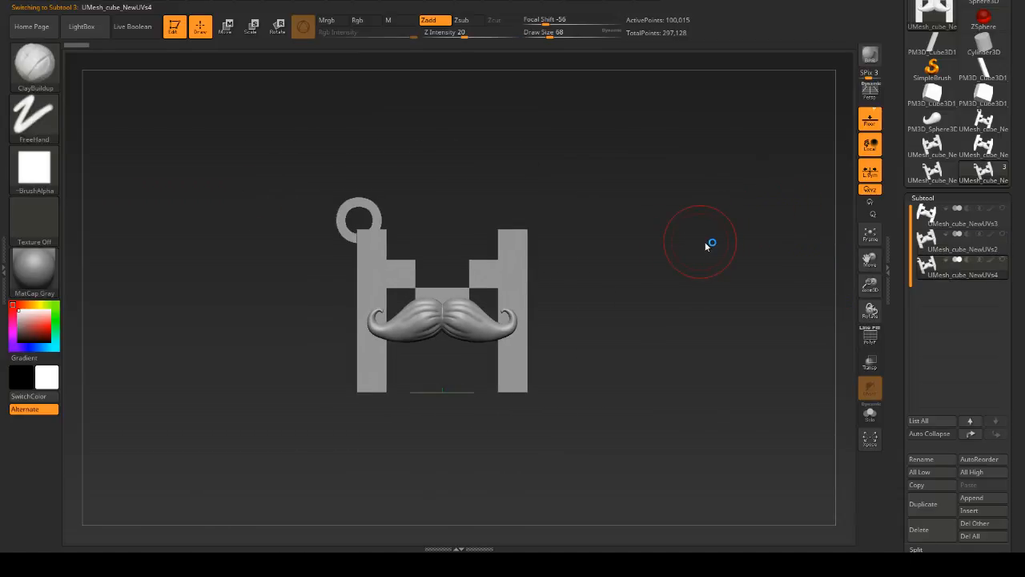
drag(659, 247, 628, 263)
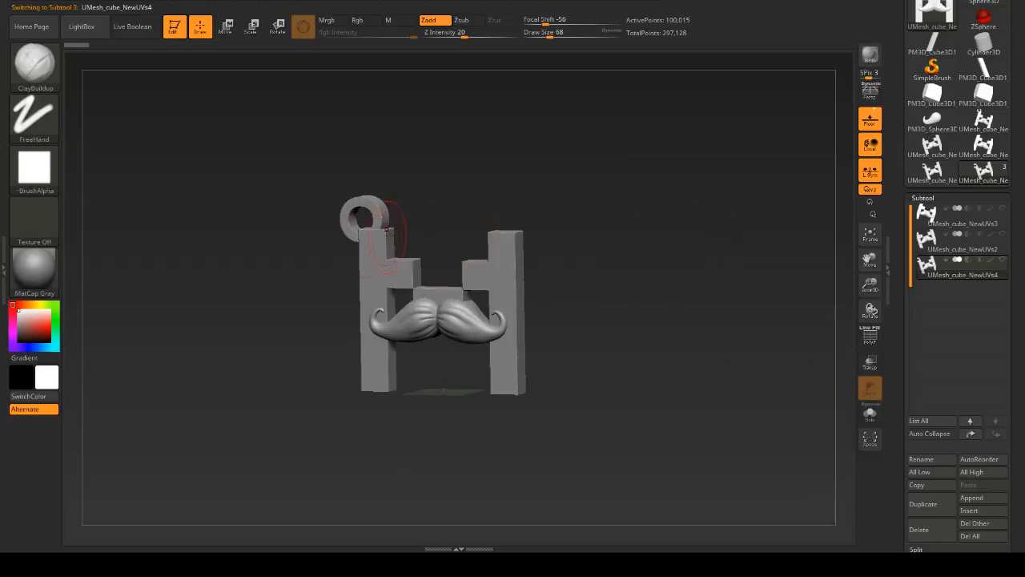
drag(555, 209, 650, 198)
drag(697, 226, 701, 228)
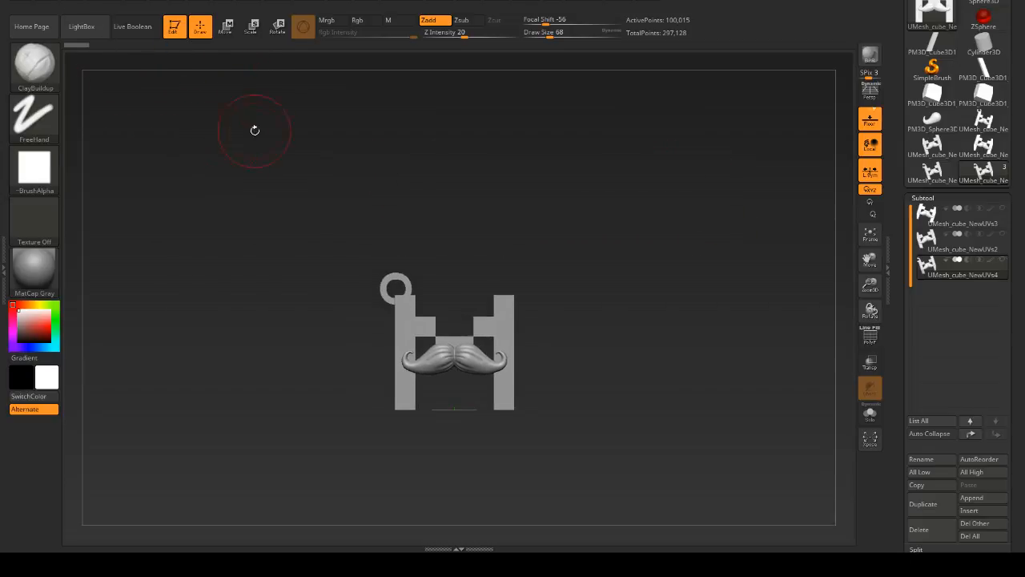
- Open the recent project gear base3.ZPR and turn on Live Boolean to preview the gear emblem from the front and side
click(83, 28)
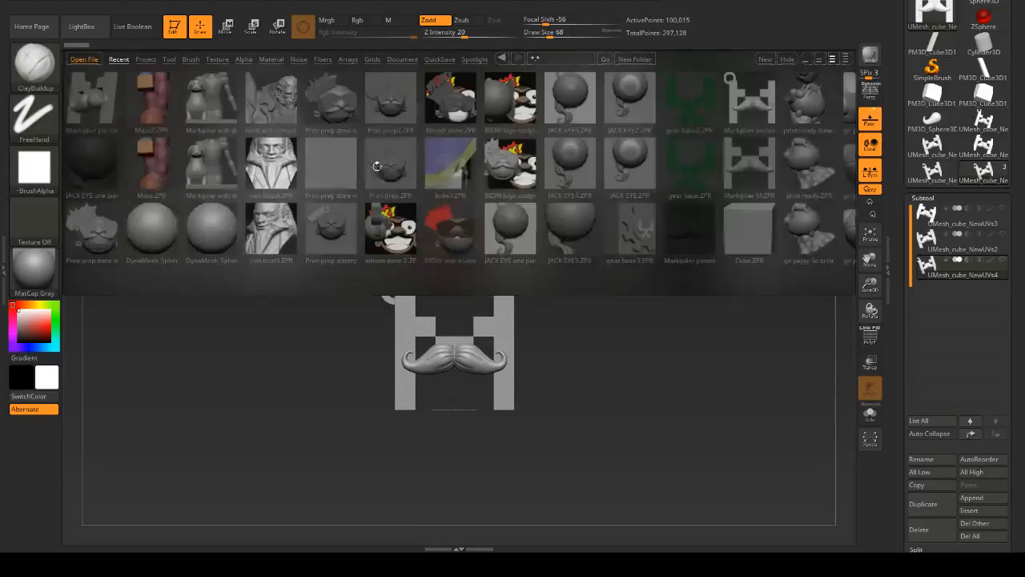
click(642, 228)
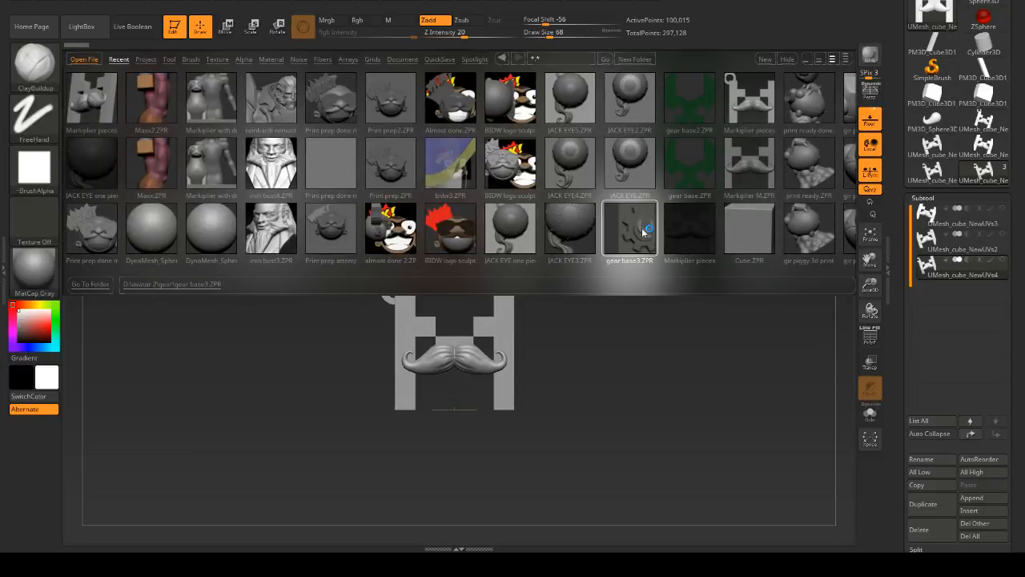
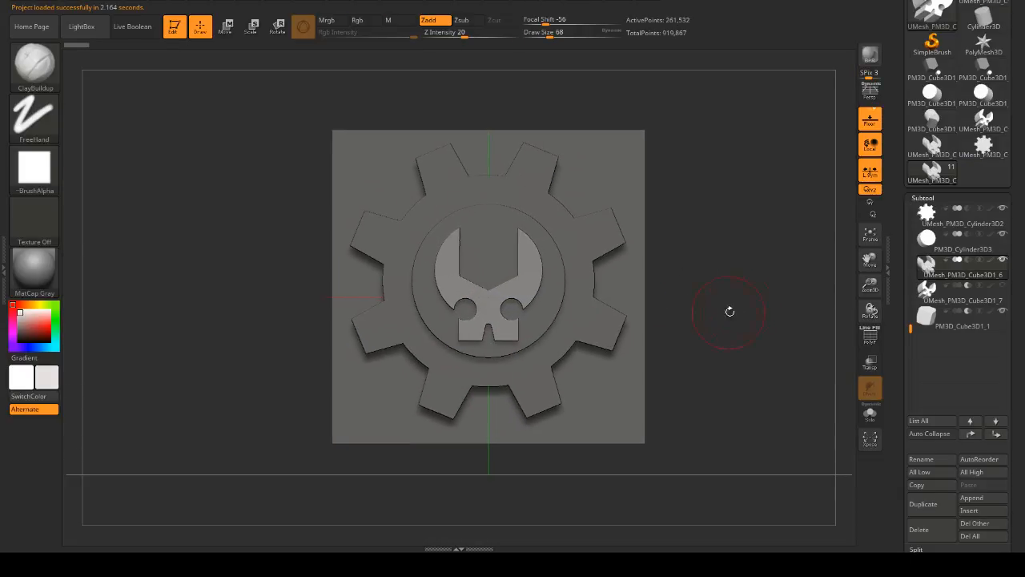
click(133, 26)
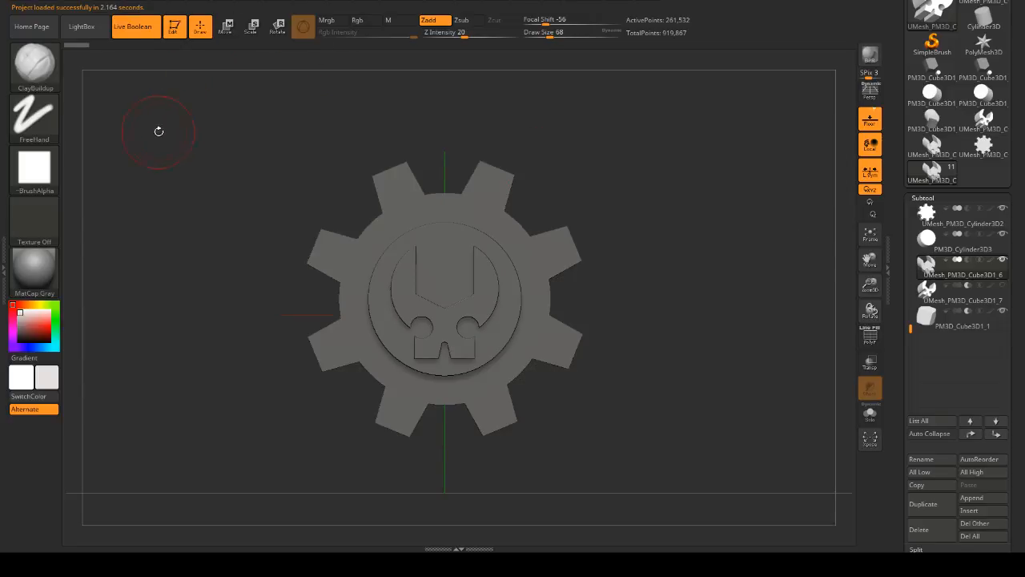
mouse_move(155, 129)
mouse_down()
mouse_move(206, 133)
mouse_move(178, 140)
mouse_move(210, 130)
mouse_move(195, 137)
mouse_move(230, 149)
mouse_move(224, 137)
mouse_move(507, 153)
mouse_move(571, 144)
mouse_move(698, 178)
mouse_move(696, 158)
mouse_move(714, 160)
mouse_move(677, 184)
mouse_move(558, 161)
mouse_move(620, 142)
mouse_move(648, 165)
mouse_move(664, 149)
mouse_move(664, 172)
mouse_move(203, 75)
mouse_up()
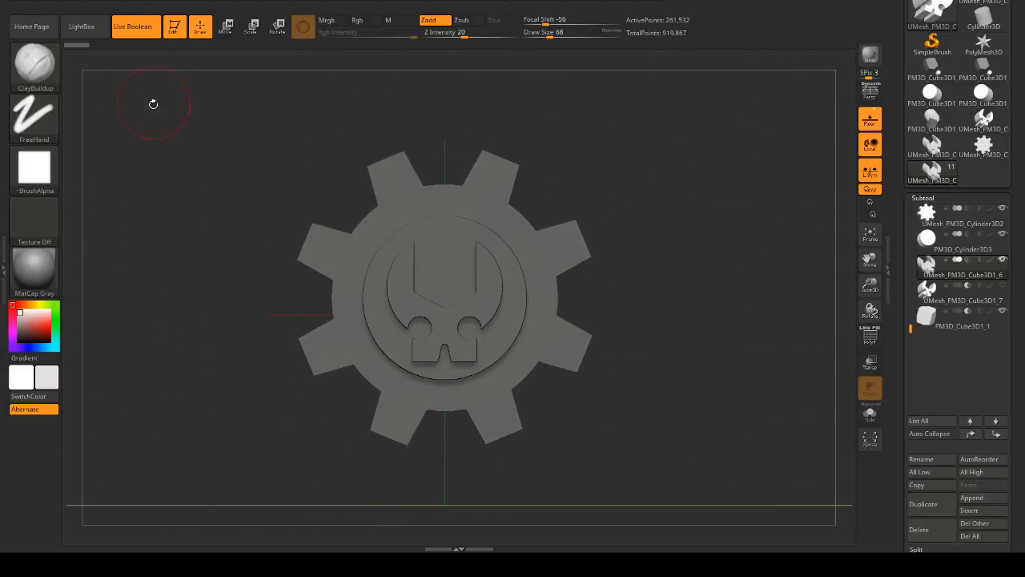
mouse_move(181, 164)
mouse_down()
mouse_move(172, 160)
mouse_move(174, 170)
mouse_move(168, 152)
mouse_up()
drag(120, 142, 143, 94)
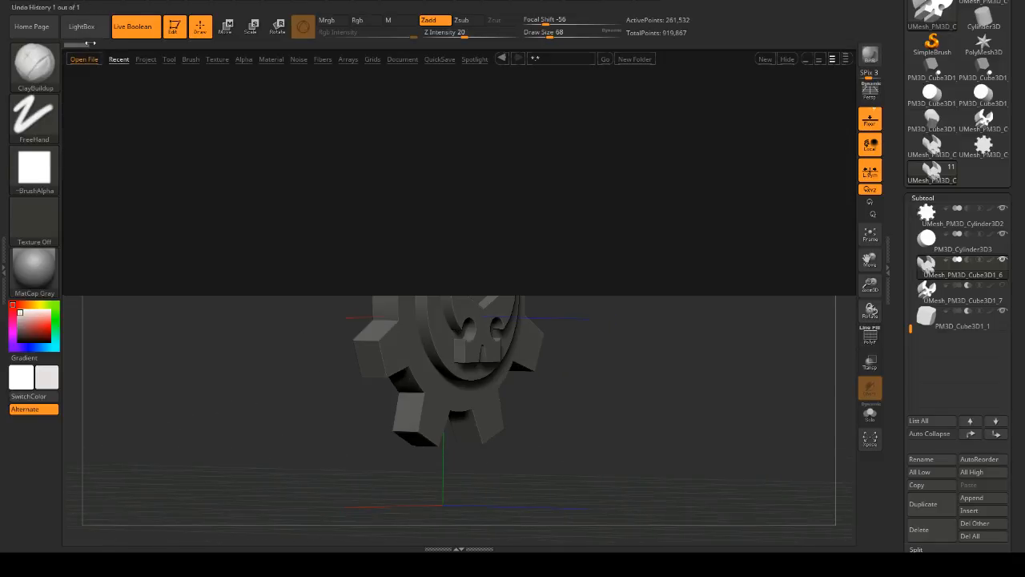
- Open the recent print ready done project and examine the Gir and pig figure from the front and sides
click(84, 26)
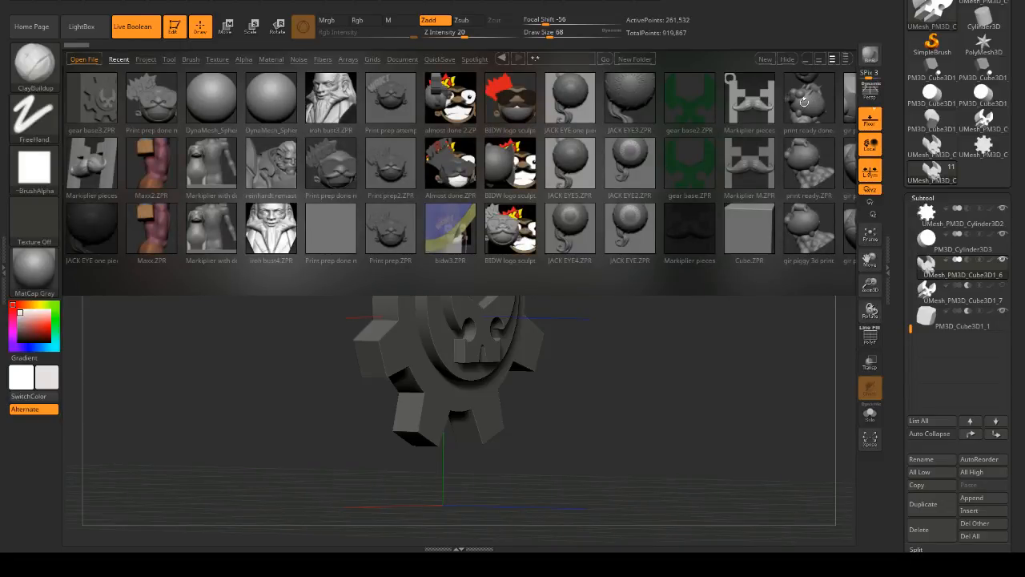
click(804, 102)
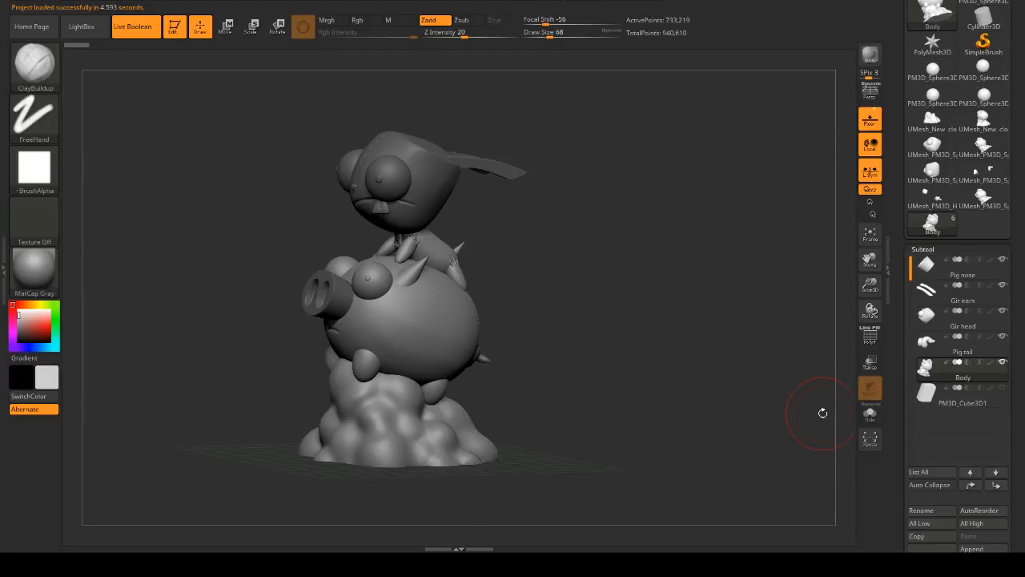
mouse_move(544, 214)
mouse_down()
mouse_move(572, 254)
mouse_move(574, 236)
mouse_move(595, 254)
mouse_move(614, 250)
mouse_move(627, 266)
mouse_move(652, 268)
mouse_move(668, 289)
mouse_move(661, 284)
mouse_move(677, 276)
mouse_move(648, 276)
mouse_up()
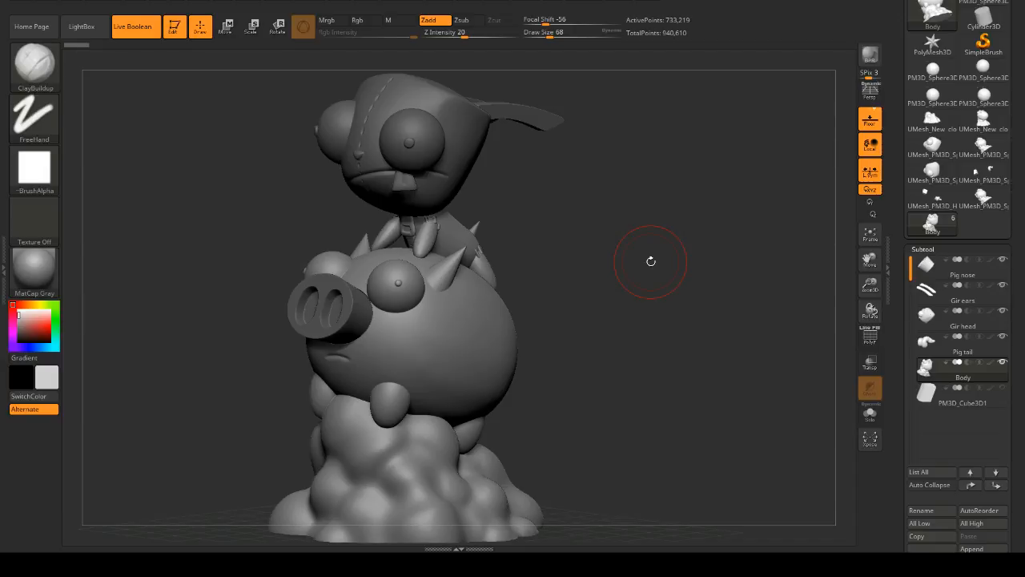
alt+drag(565, 226, 691, 284)
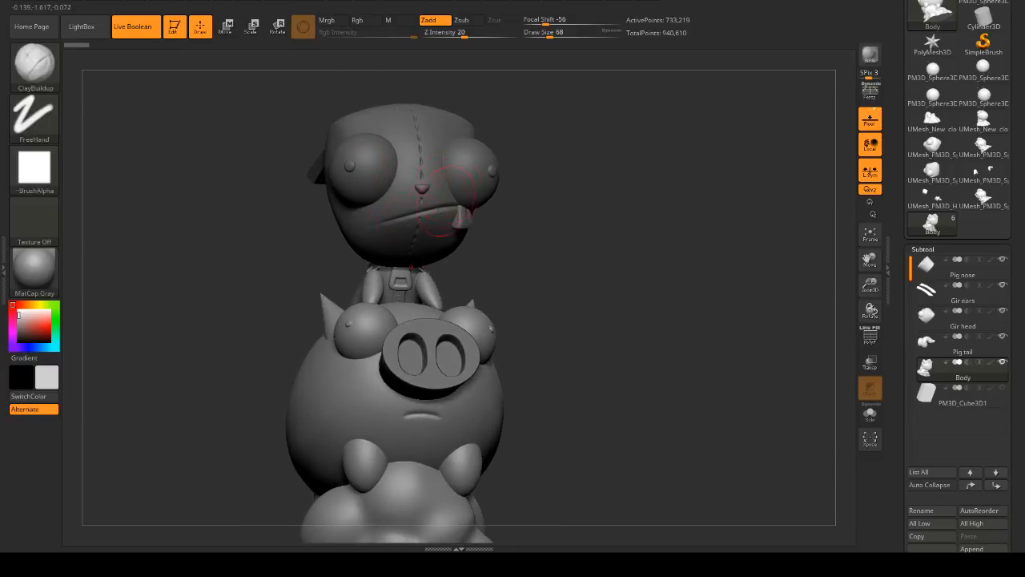
drag(562, 257, 642, 233)
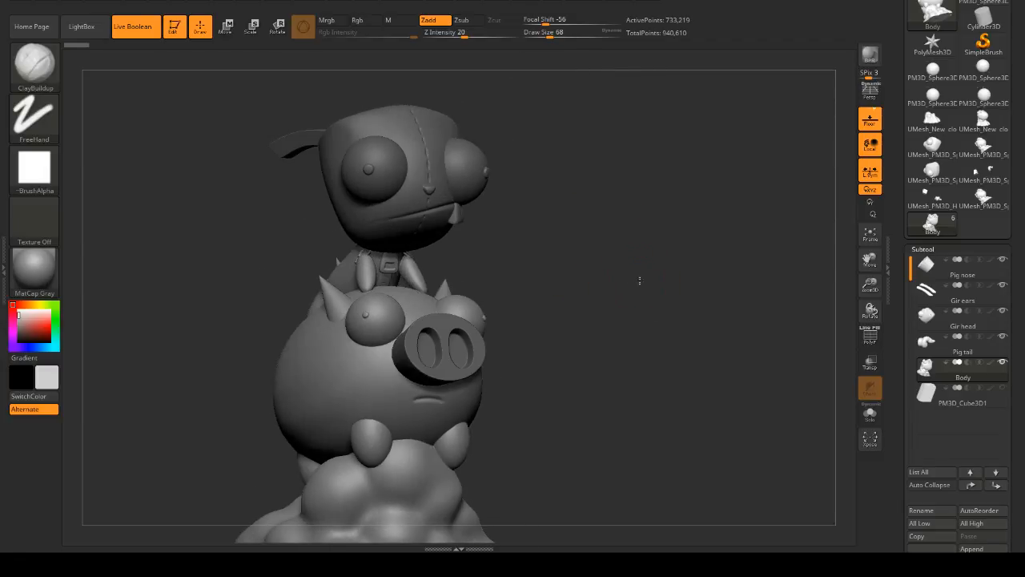
drag(640, 281, 604, 248)
drag(616, 308, 527, 245)
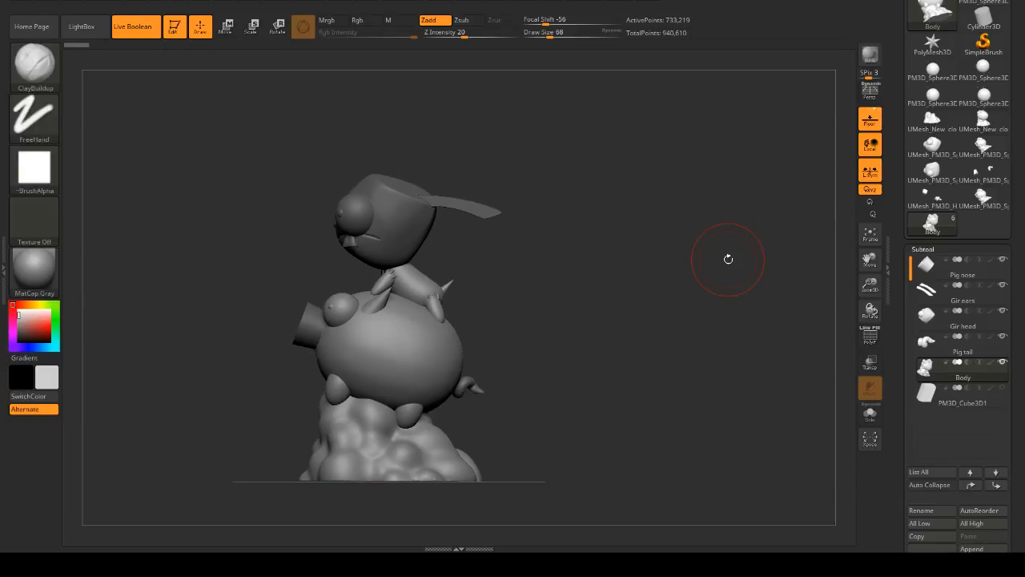
- Turn on Solo mode and inspect the Body, Pig tail, Gir head, Gir ears and Pig nose subtools one by one
click(864, 423)
mouse_move(666, 371)
mouse_down()
mouse_move(704, 378)
mouse_move(680, 382)
mouse_up()
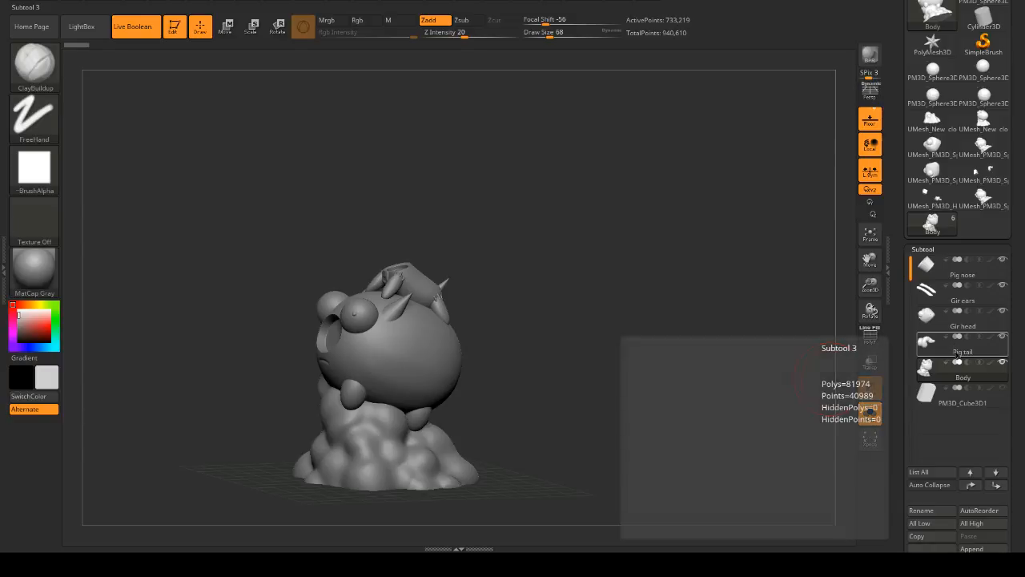
click(956, 350)
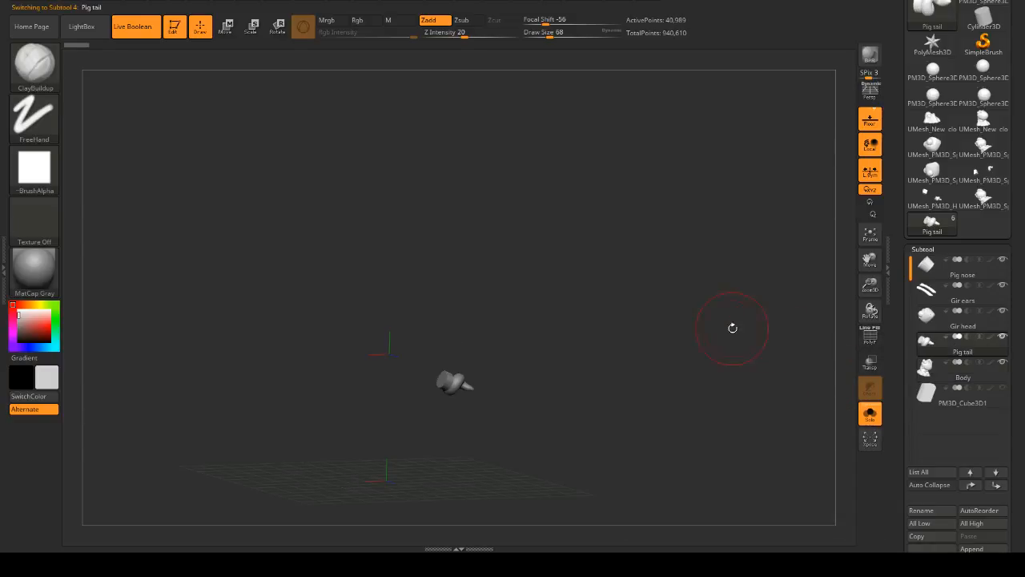
click(955, 333)
drag(698, 320, 732, 322)
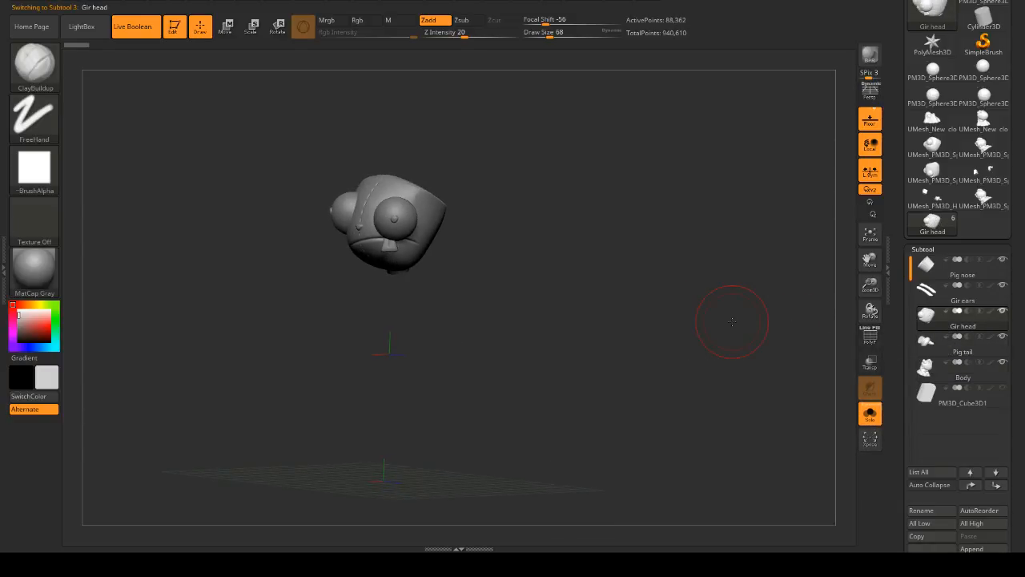
click(953, 301)
drag(680, 289, 836, 254)
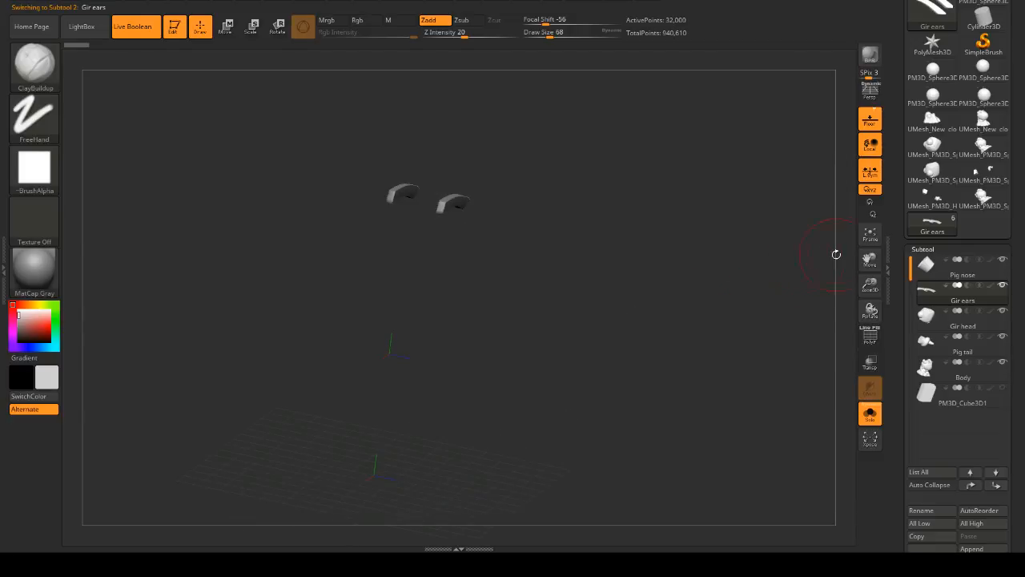
click(965, 276)
mouse_move(689, 223)
mouse_down()
mouse_move(716, 221)
mouse_move(673, 217)
mouse_up()
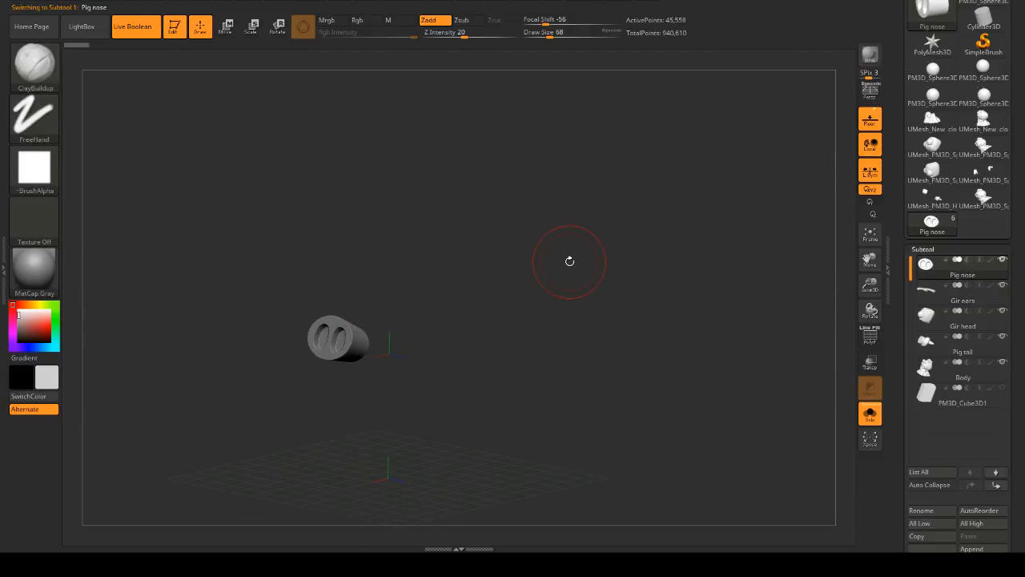
drag(678, 246, 632, 277)
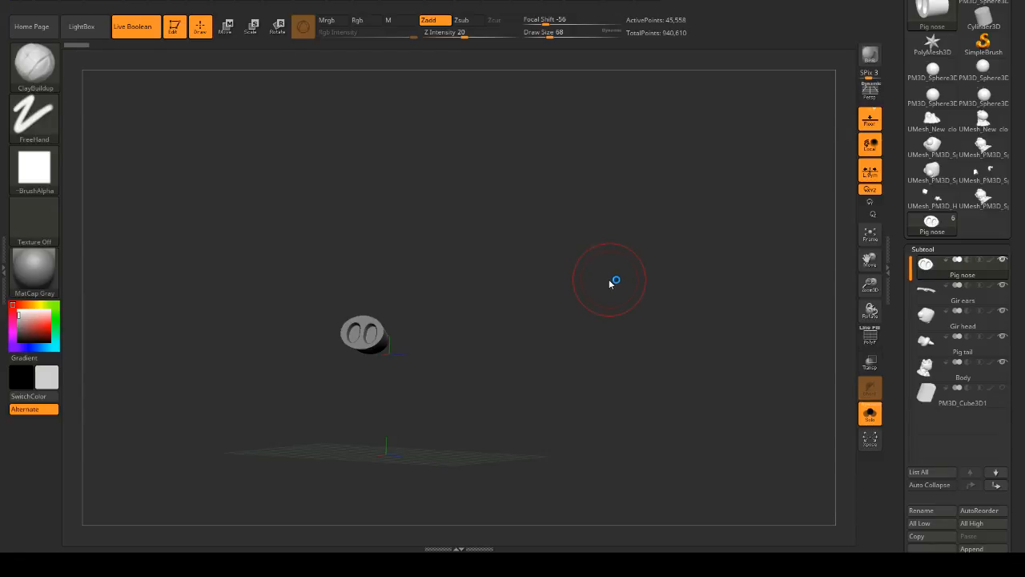
- Open the recent project iroh bust4.ZPR and examine the bearded bust from the front, sides and underneath
click(81, 27)
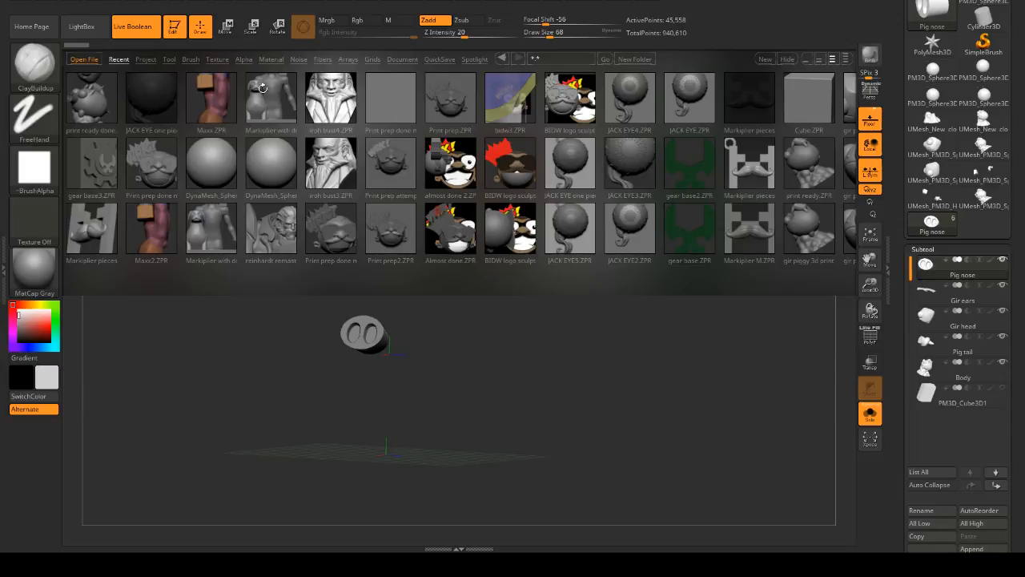
double_click(330, 112)
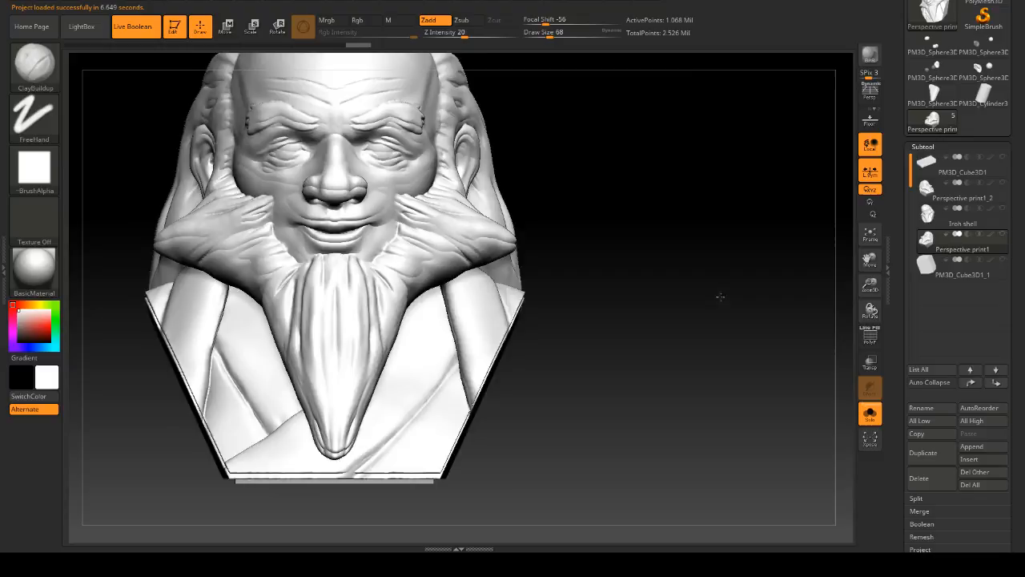
mouse_move(720, 296)
mouse_down()
mouse_move(665, 283)
mouse_move(656, 321)
mouse_move(681, 289)
mouse_move(641, 259)
mouse_move(687, 297)
mouse_move(613, 305)
mouse_move(623, 311)
mouse_up()
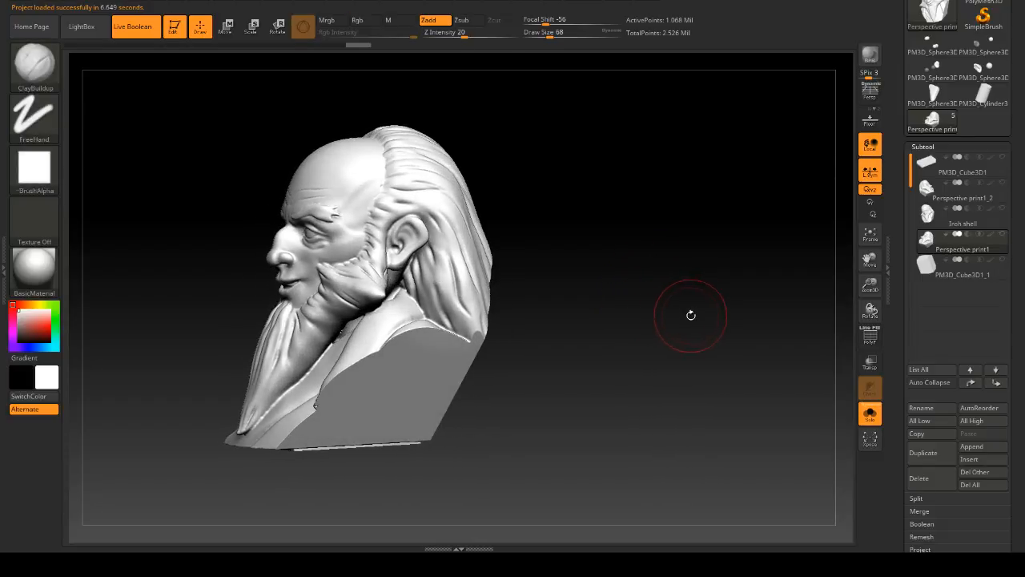
drag(667, 311, 705, 313)
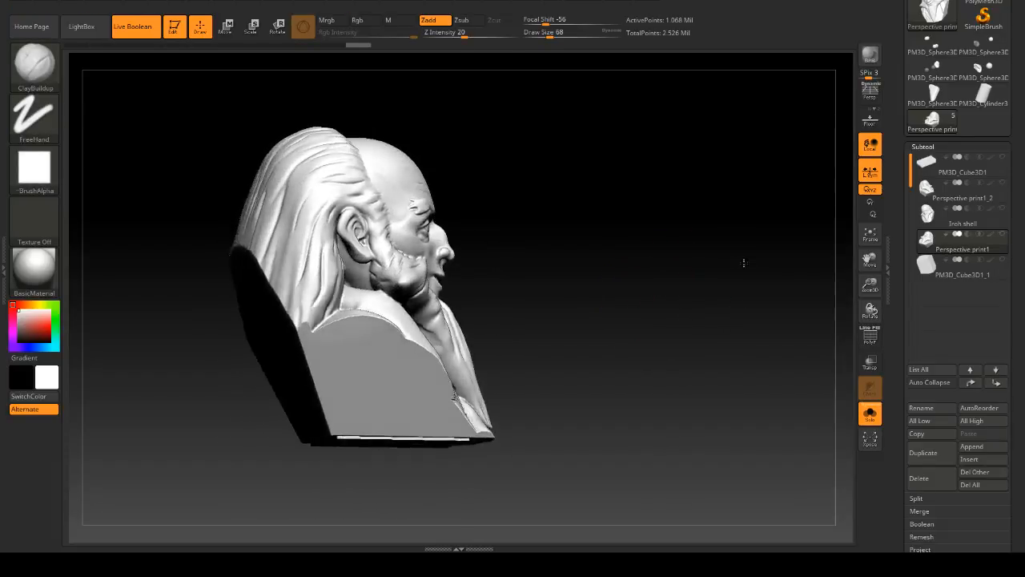
mouse_move(681, 279)
mouse_down()
mouse_move(712, 275)
mouse_move(686, 280)
mouse_move(682, 302)
mouse_move(711, 308)
mouse_move(443, 328)
mouse_up()
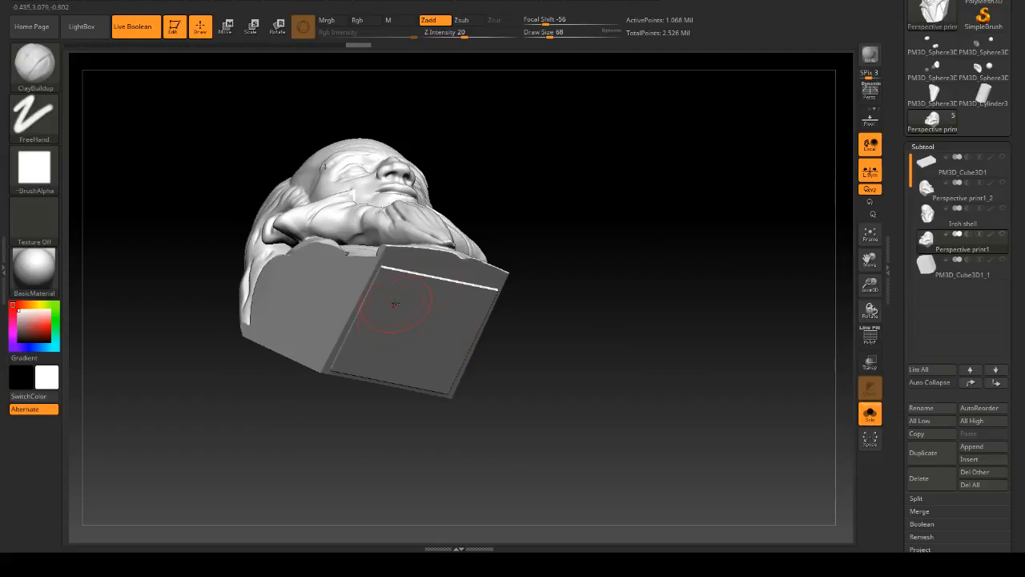
drag(608, 256, 587, 312)
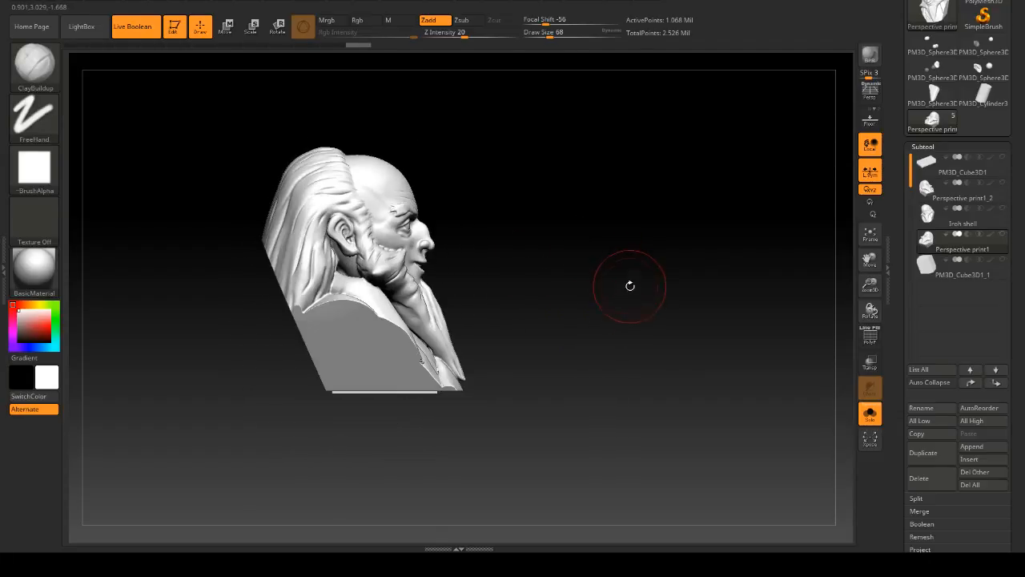
mouse_move(619, 271)
mouse_down()
mouse_move(640, 297)
mouse_move(622, 304)
mouse_move(634, 255)
mouse_move(620, 291)
mouse_move(652, 291)
mouse_move(609, 270)
mouse_move(664, 291)
mouse_move(735, 293)
mouse_move(618, 280)
mouse_move(701, 318)
mouse_up()
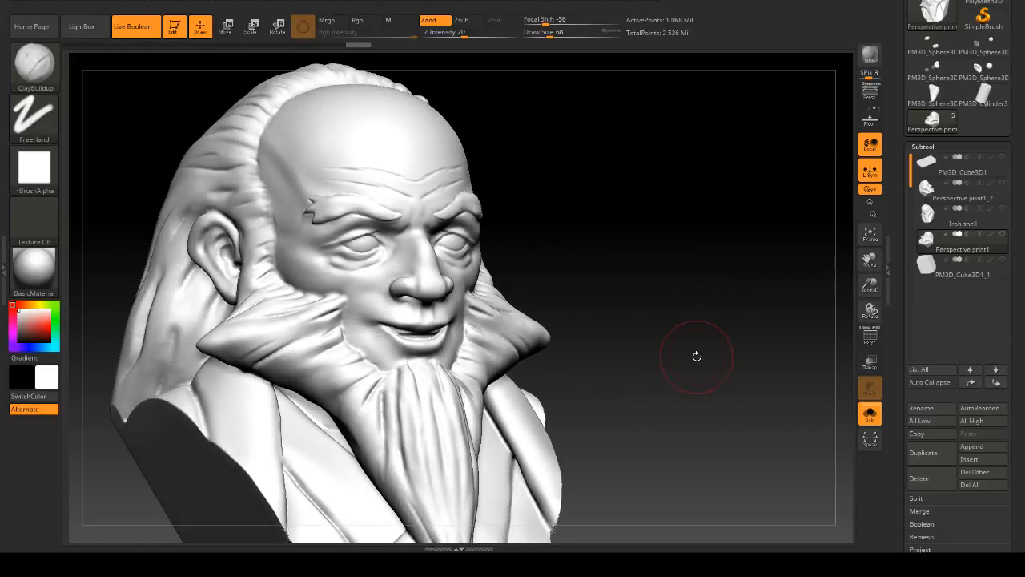
- Finish examining the bearded bust and open the recent jiren 3d print figure project
drag(696, 356, 680, 334)
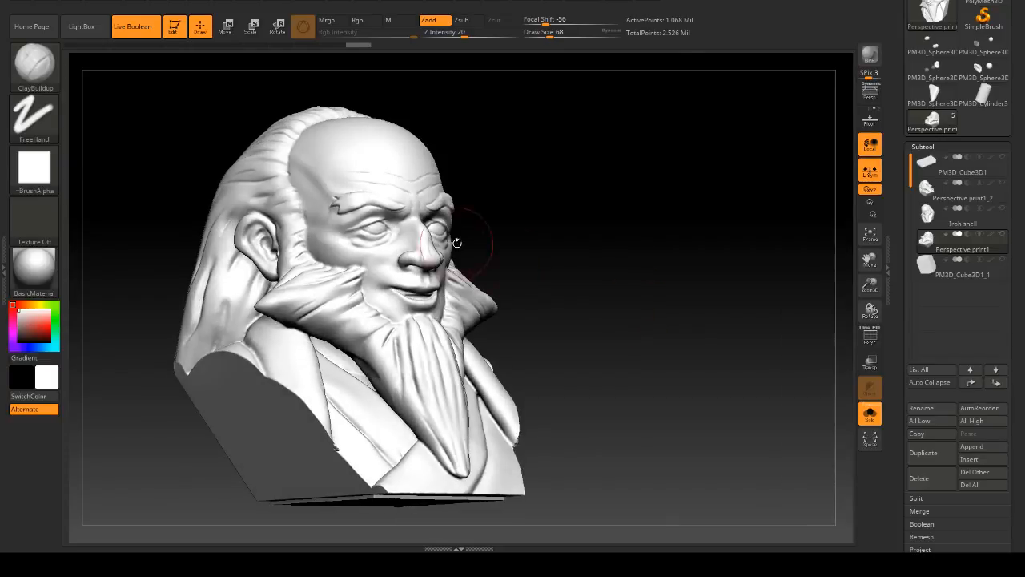
click(90, 34)
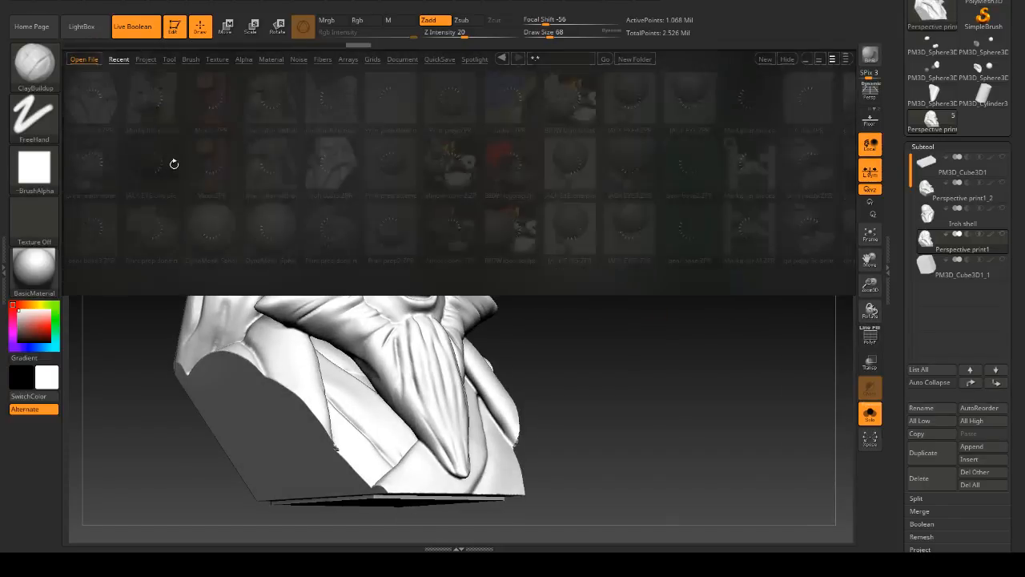
drag(668, 221, 654, 219)
drag(656, 278, 310, 290)
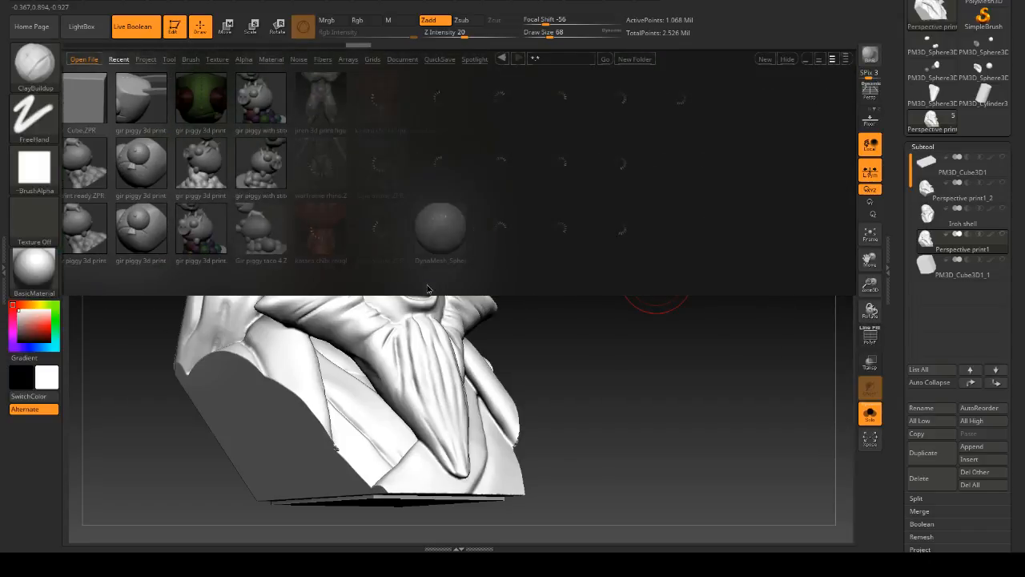
drag(447, 288, 413, 284)
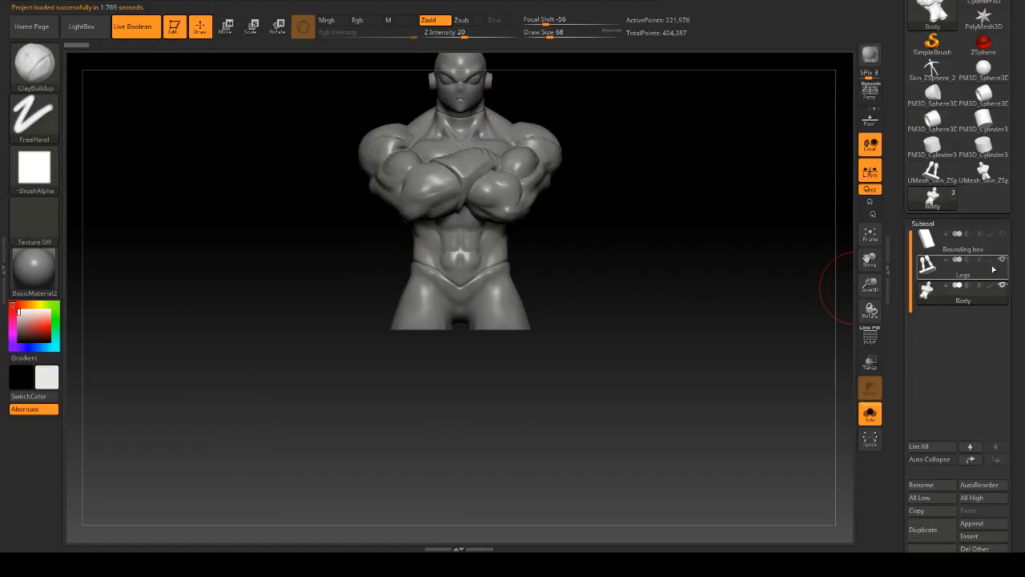
- Turn off Solo mode and examine the muscular figure's body, legs and base together from the front
click(869, 413)
key(f)
mouse_move(732, 314)
mouse_down()
mouse_move(721, 321)
mouse_move(745, 318)
mouse_move(644, 324)
mouse_up()
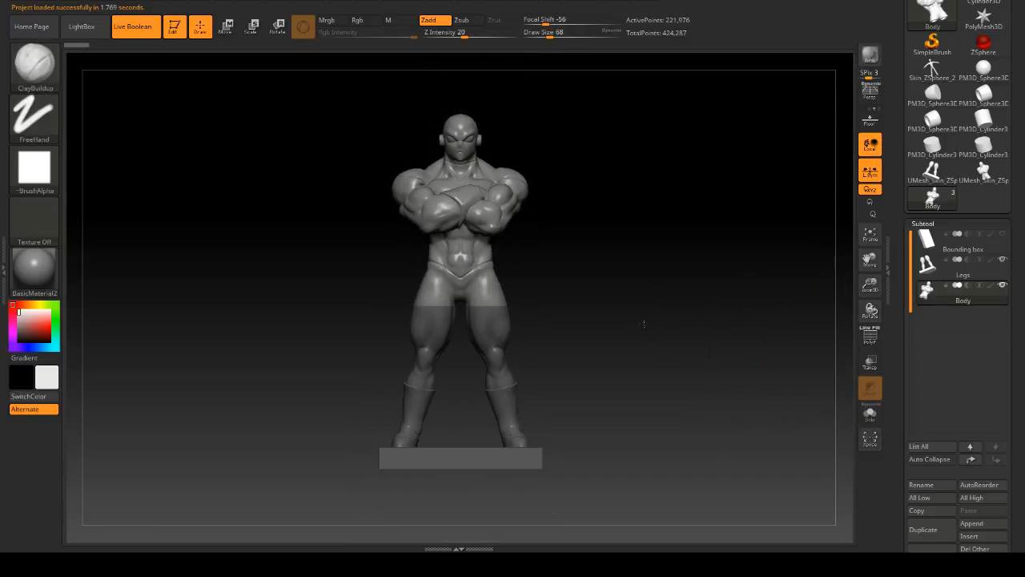
drag(747, 314, 700, 312)
key(f)
key(f)
key(f)
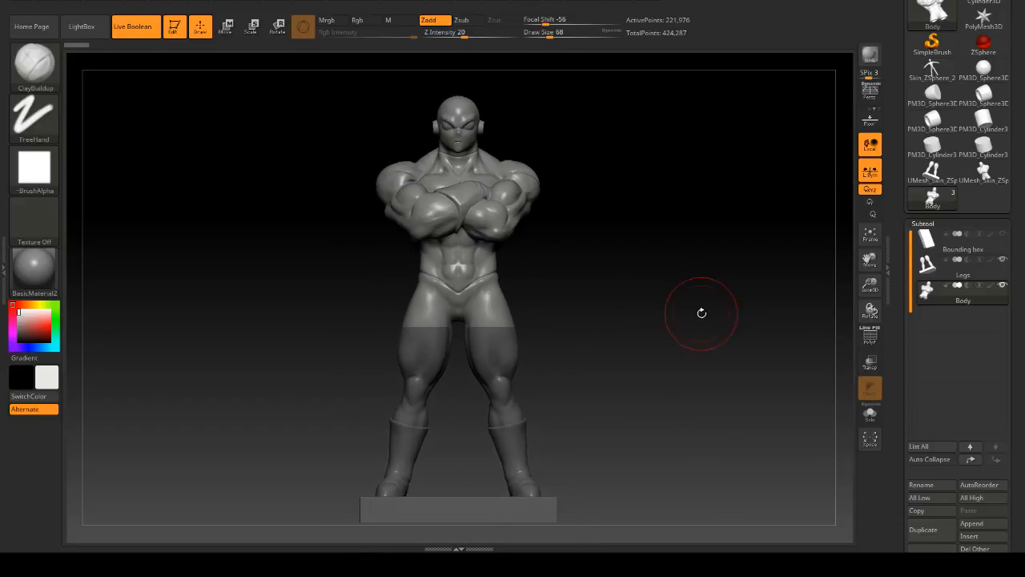
click(958, 267)
- Open the recent red armoured chibi figure project and examine the figure from the front, back and side
click(84, 26)
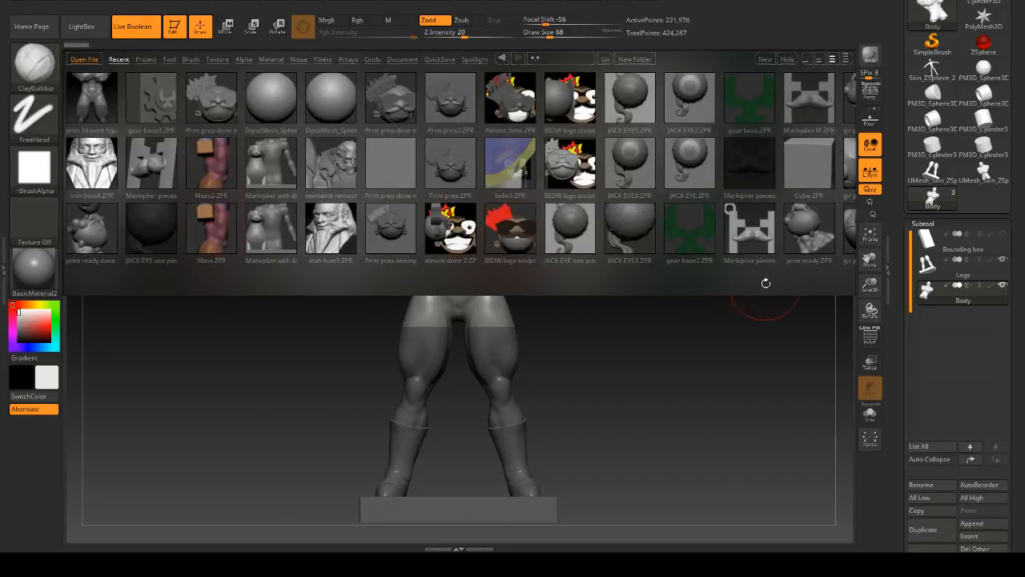
drag(765, 283, 360, 266)
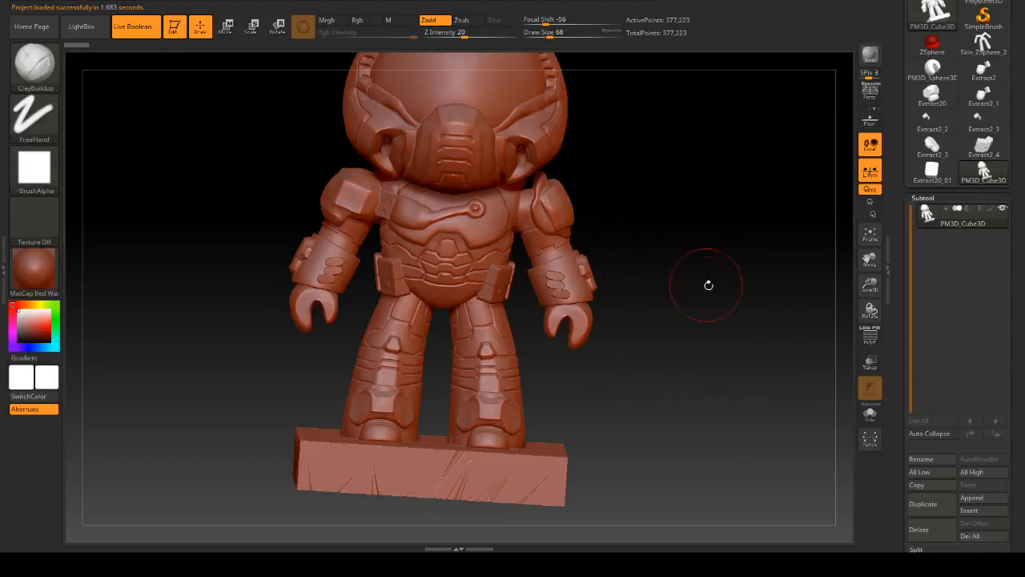
mouse_move(708, 286)
alt+mouse_down()
mouse_move(727, 248)
mouse_move(710, 219)
mouse_move(691, 270)
mouse_move(756, 267)
mouse_move(794, 251)
mouse_move(681, 256)
mouse_move(737, 254)
mouse_move(702, 264)
mouse_move(720, 274)
mouse_move(701, 266)
mouse_move(694, 280)
mouse_move(758, 277)
mouse_move(674, 282)
mouse_move(722, 274)
mouse_move(705, 291)
mouse_move(733, 288)
mouse_move(635, 298)
mouse_move(687, 302)
mouse_move(588, 309)
mouse_move(657, 284)
mouse_move(689, 285)
alt+mouse_up()
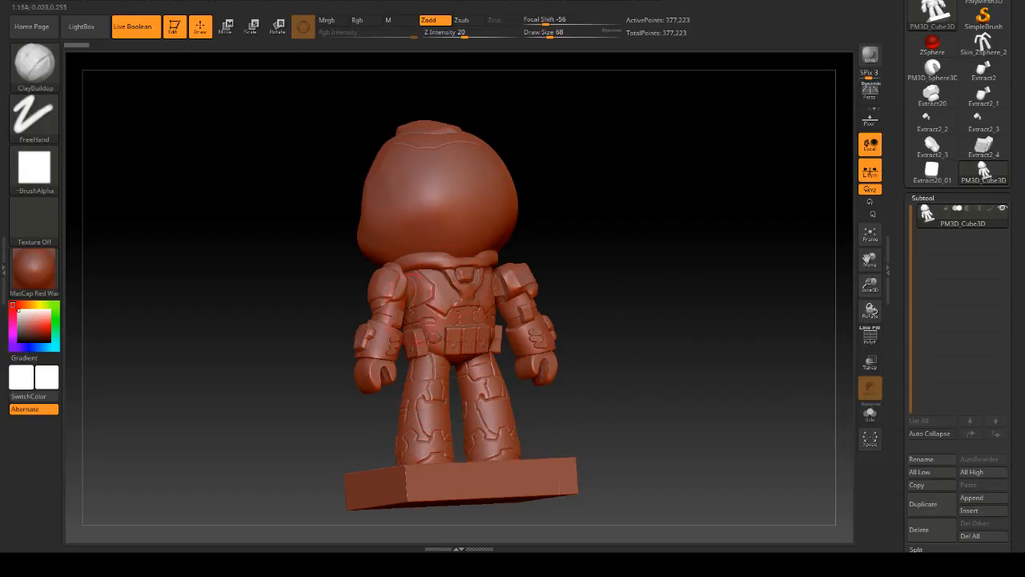
drag(621, 281, 665, 310)
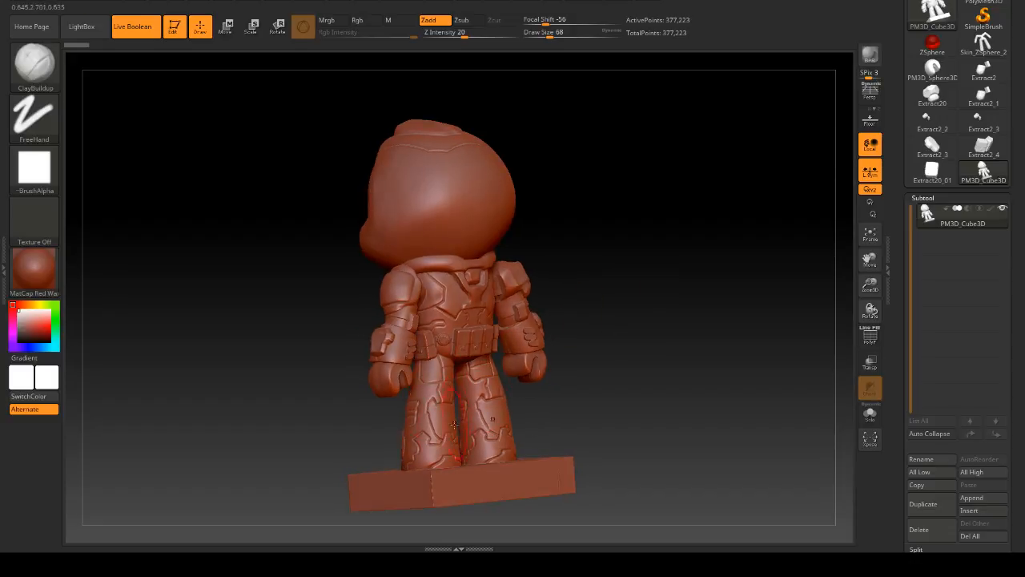
mouse_move(700, 357)
shift+mouse_down()
mouse_move(708, 353)
mouse_move(717, 371)
mouse_move(715, 396)
shift+mouse_up()
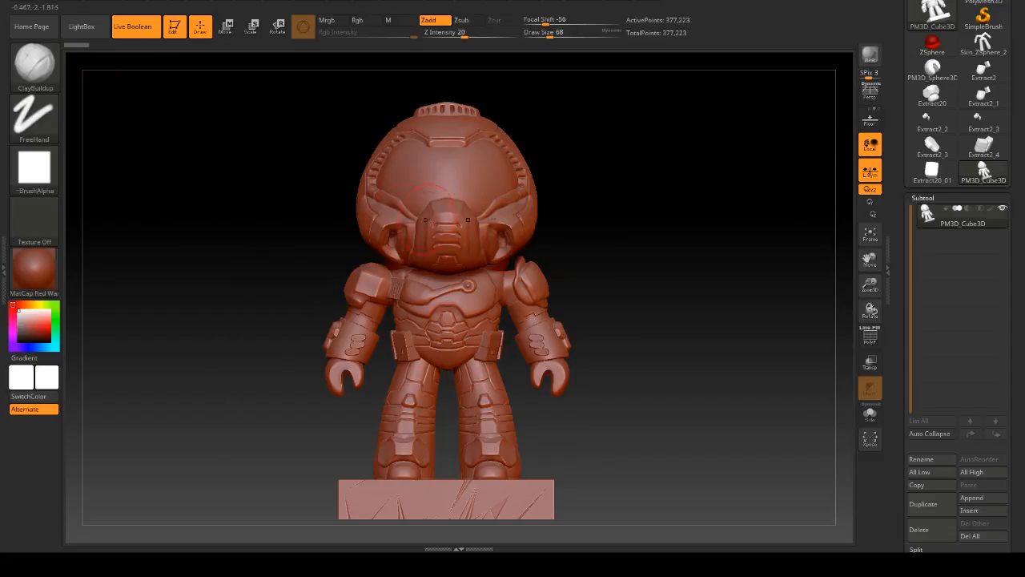
drag(559, 165, 577, 159)
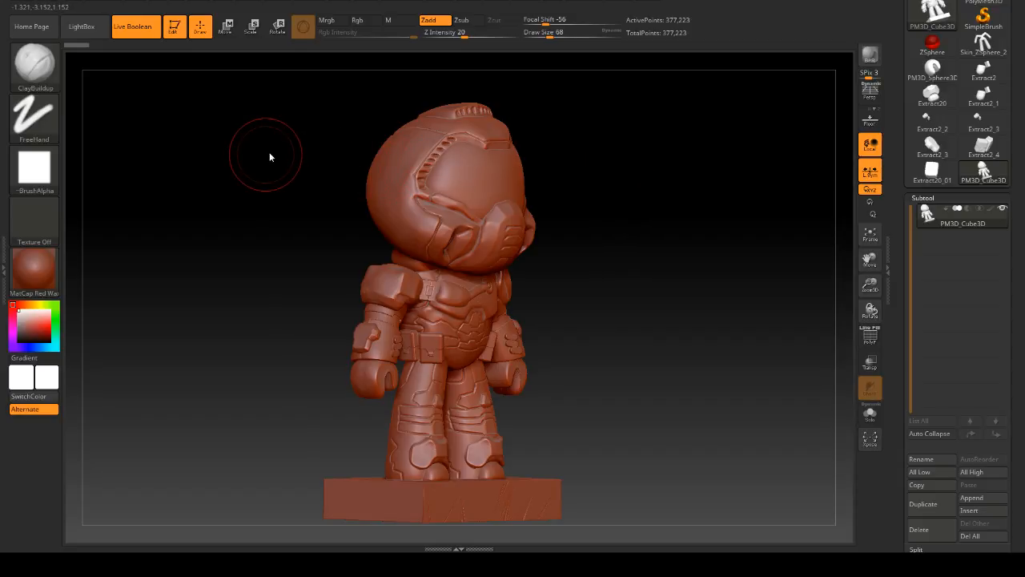
- Browse the recent projects and open the iroh combined project with the robed figure
click(81, 26)
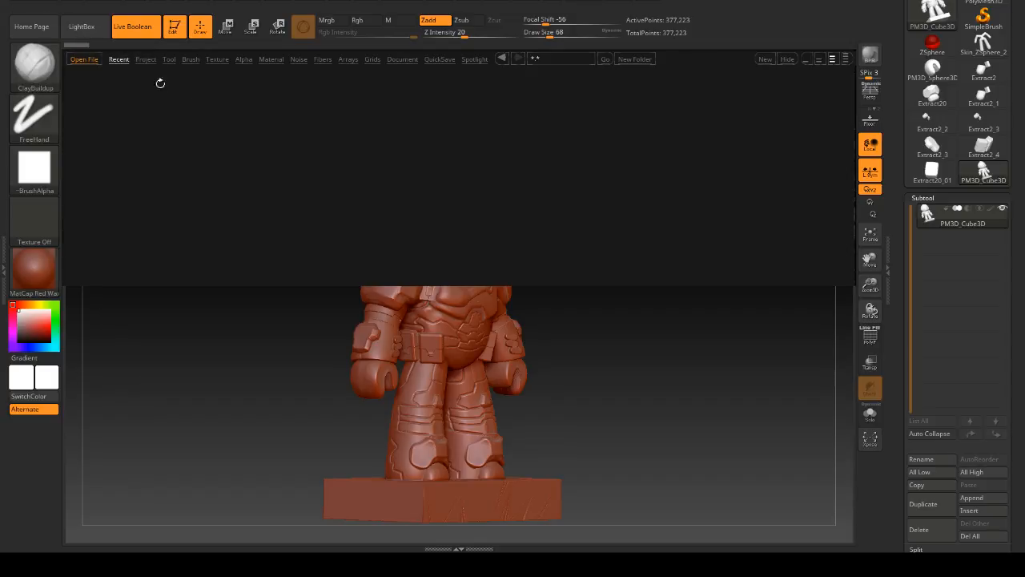
drag(723, 278, 481, 254)
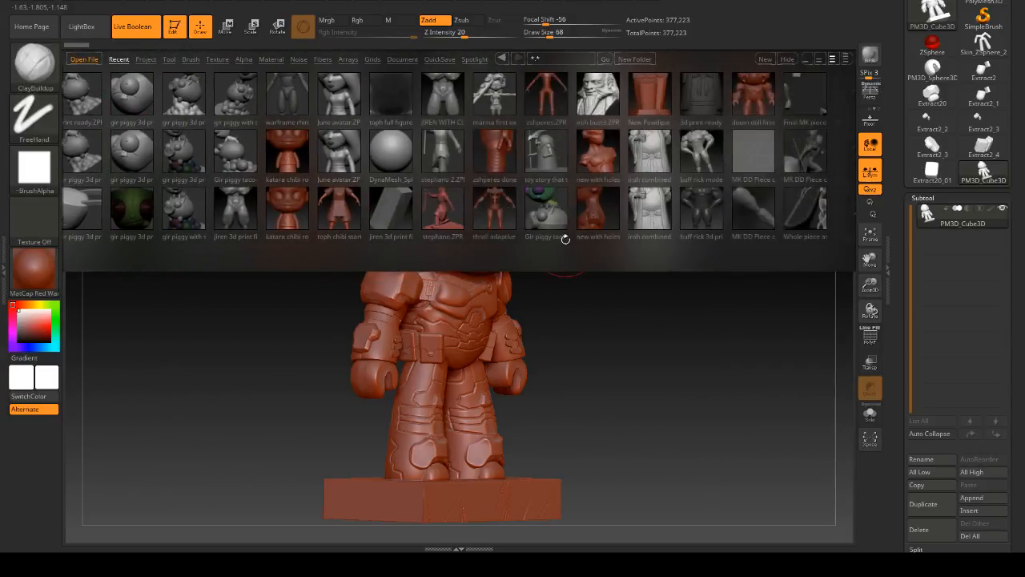
drag(575, 256, 518, 258)
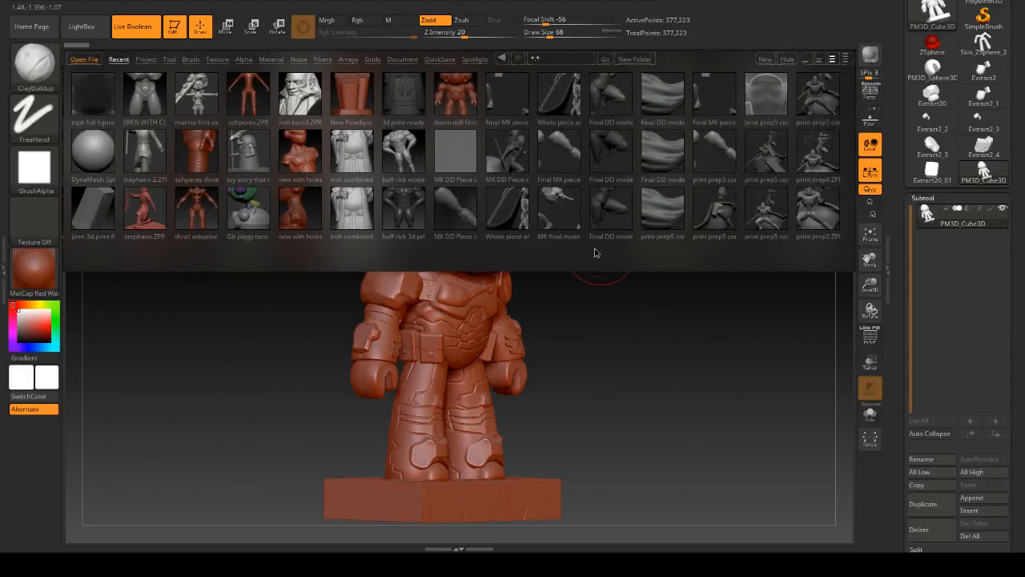
drag(593, 243, 562, 245)
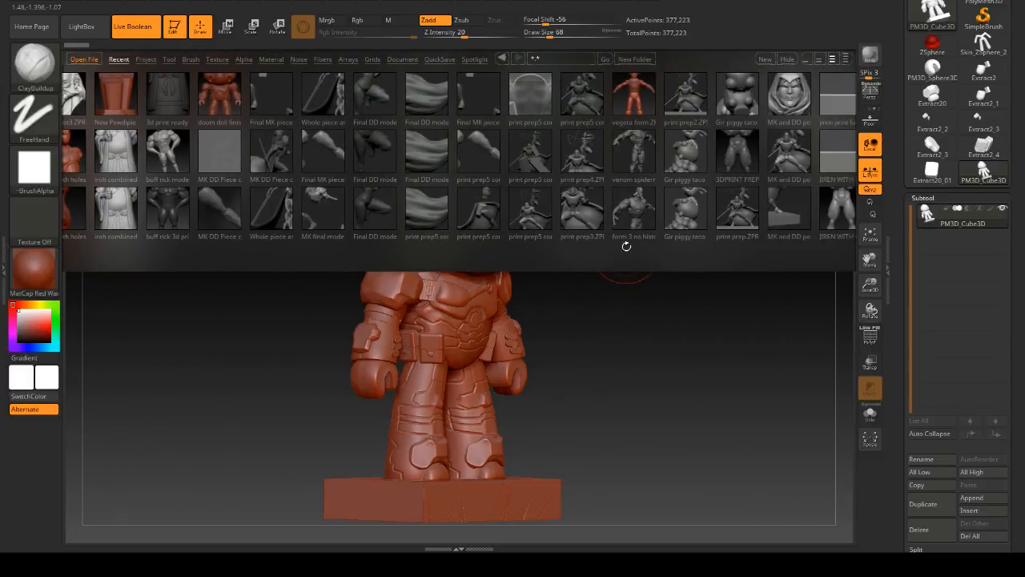
drag(625, 247, 287, 246)
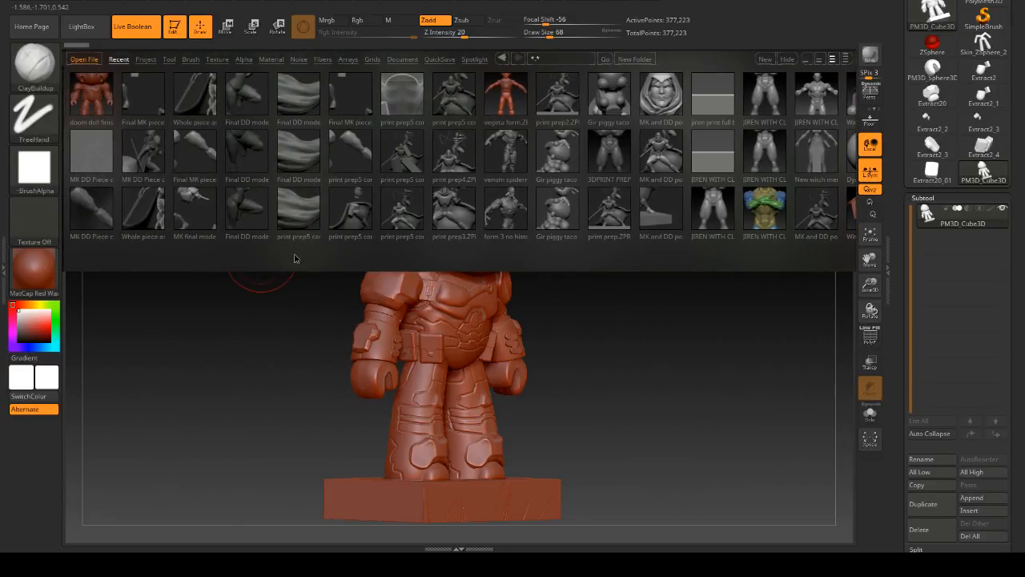
drag(316, 256, 377, 255)
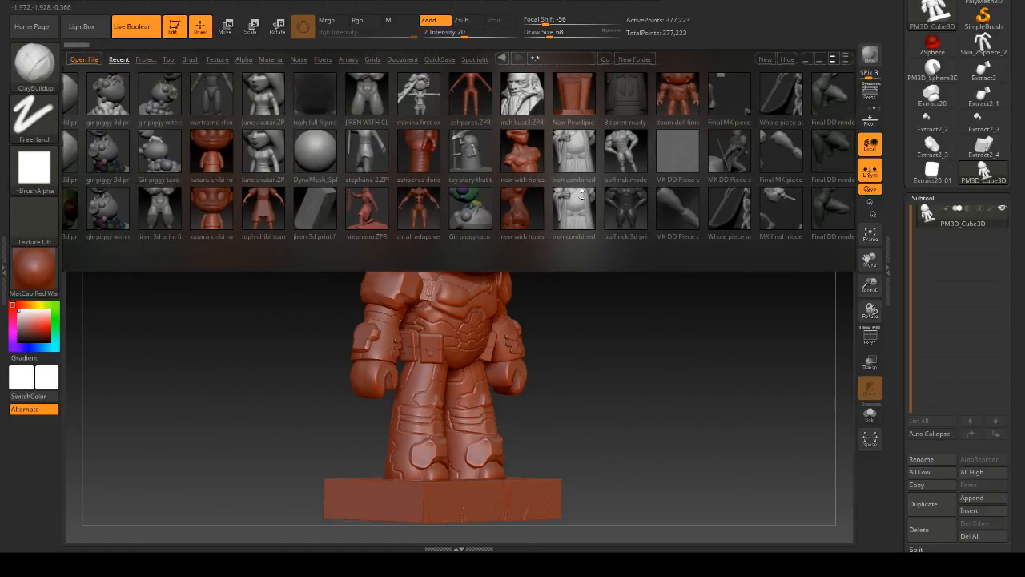
double_click(568, 156)
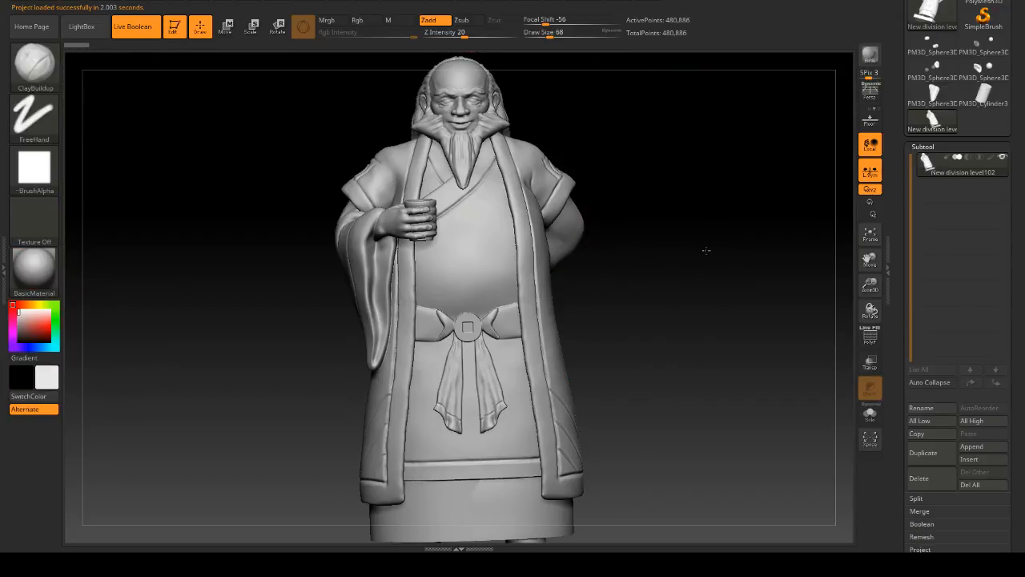
- Examine the robed figure's head, beard, sleeve emblem and cup-holding hand up close from the front and side
mouse_move(706, 239)
mouse_down()
mouse_move(705, 281)
mouse_move(668, 240)
mouse_move(687, 252)
mouse_move(733, 241)
mouse_move(725, 254)
mouse_move(766, 245)
mouse_move(652, 232)
mouse_move(732, 243)
mouse_move(668, 243)
mouse_move(689, 243)
mouse_move(711, 191)
mouse_move(716, 203)
mouse_move(743, 188)
mouse_move(693, 184)
mouse_up()
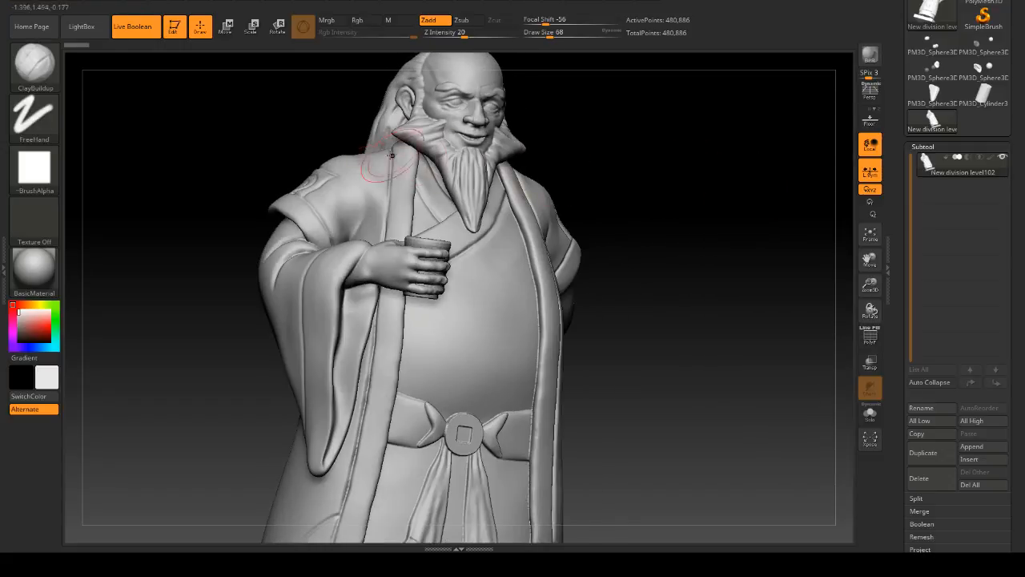
key(shift)
shift+drag(581, 147, 422, 156)
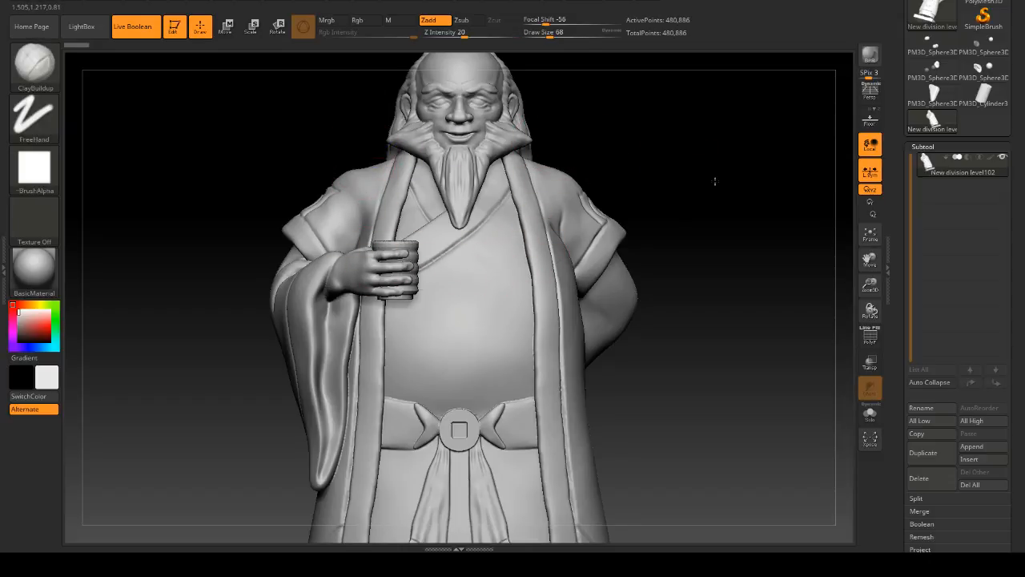
drag(715, 181, 745, 263)
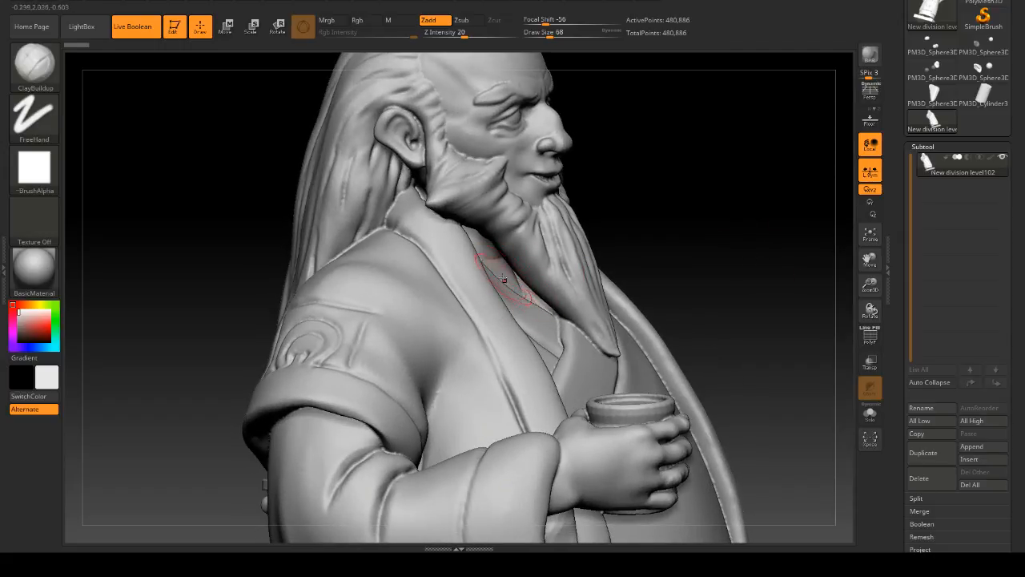
mouse_move(681, 204)
mouse_down()
mouse_move(716, 219)
mouse_move(664, 236)
mouse_up()
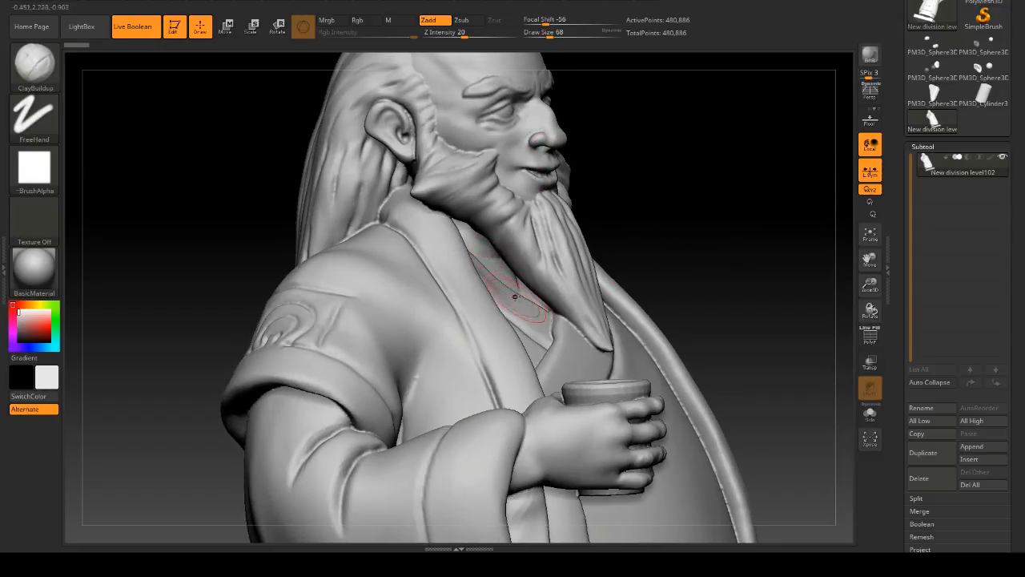
mouse_move(612, 233)
mouse_down()
mouse_move(726, 227)
mouse_move(721, 145)
mouse_up()
drag(694, 222, 475, 202)
- Examine the full robed figure on its base from the front, an angled view and the side
drag(720, 216, 592, 307)
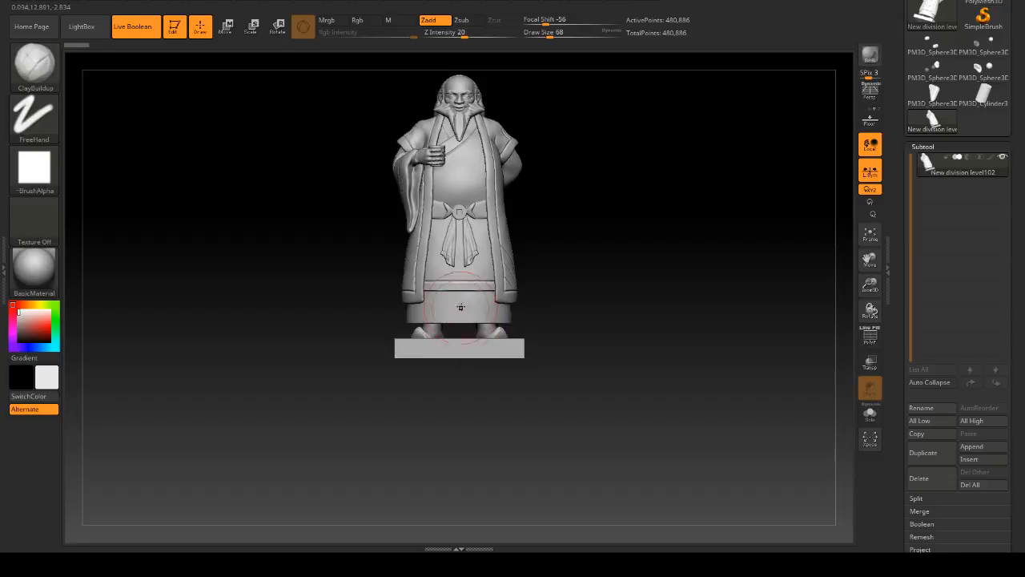
drag(540, 286, 608, 326)
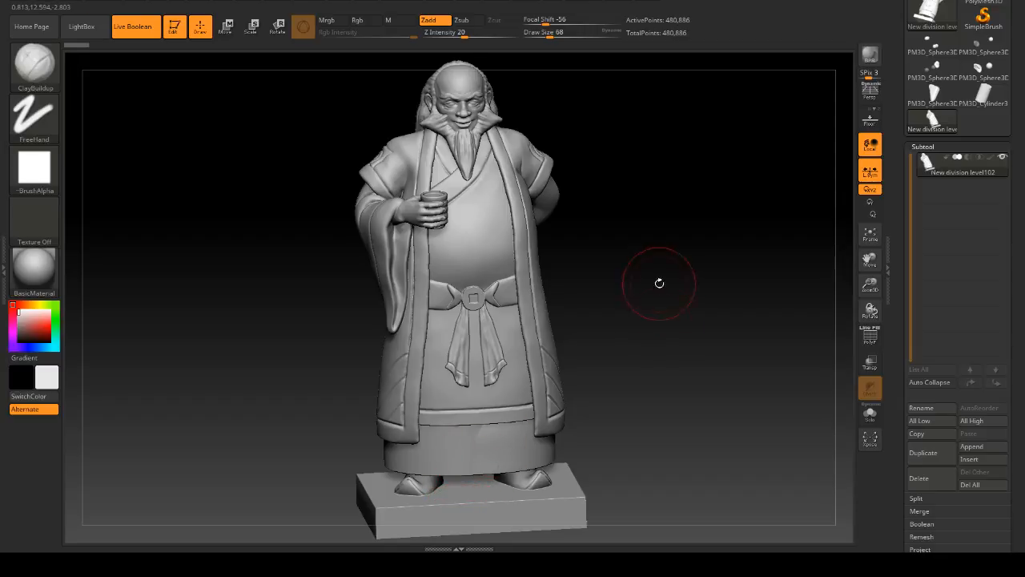
shift+drag(660, 281, 693, 265)
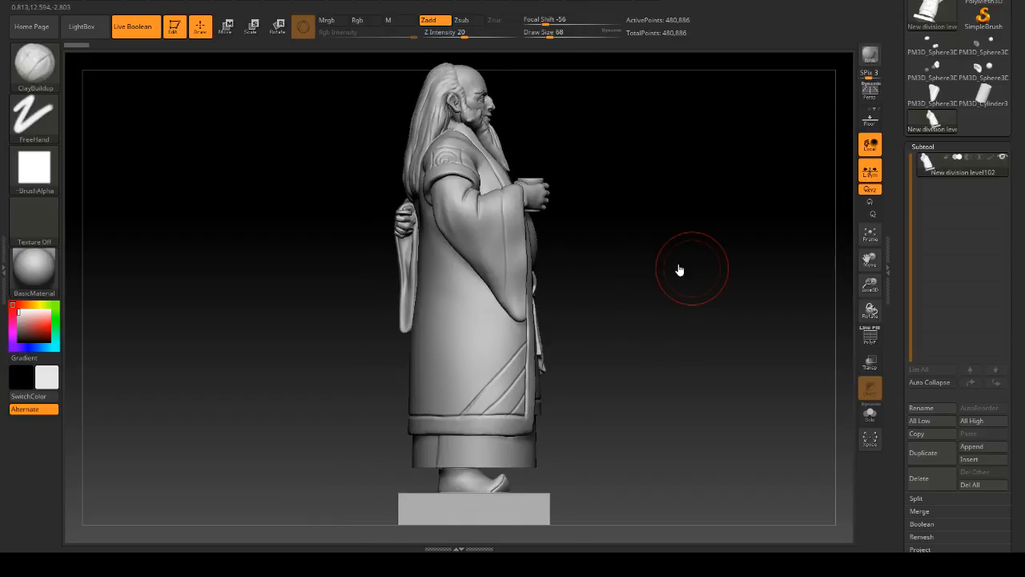
drag(598, 231, 629, 76)
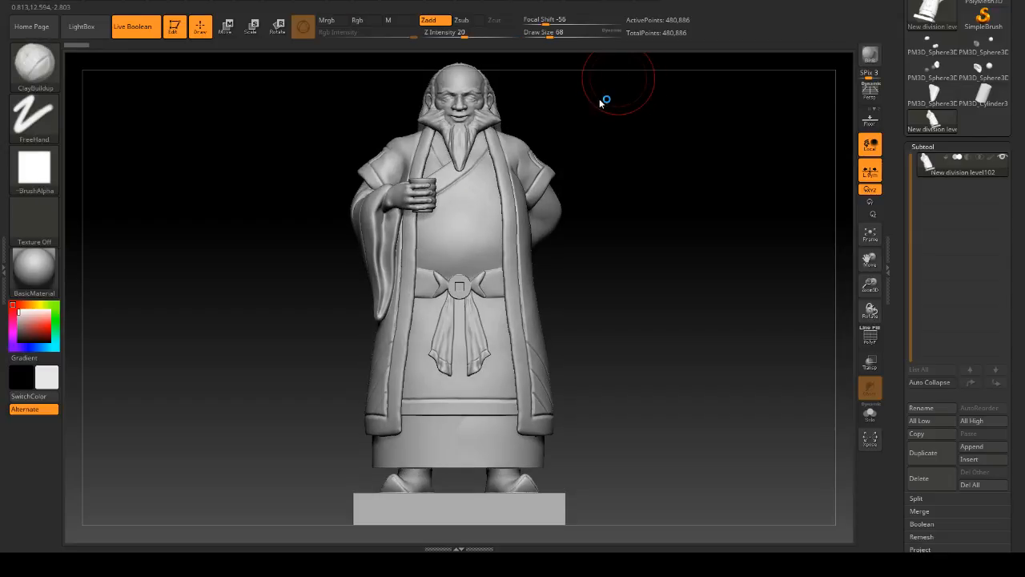
mouse_move(613, 147)
mouse_down()
mouse_move(623, 147)
mouse_move(612, 145)
mouse_up()
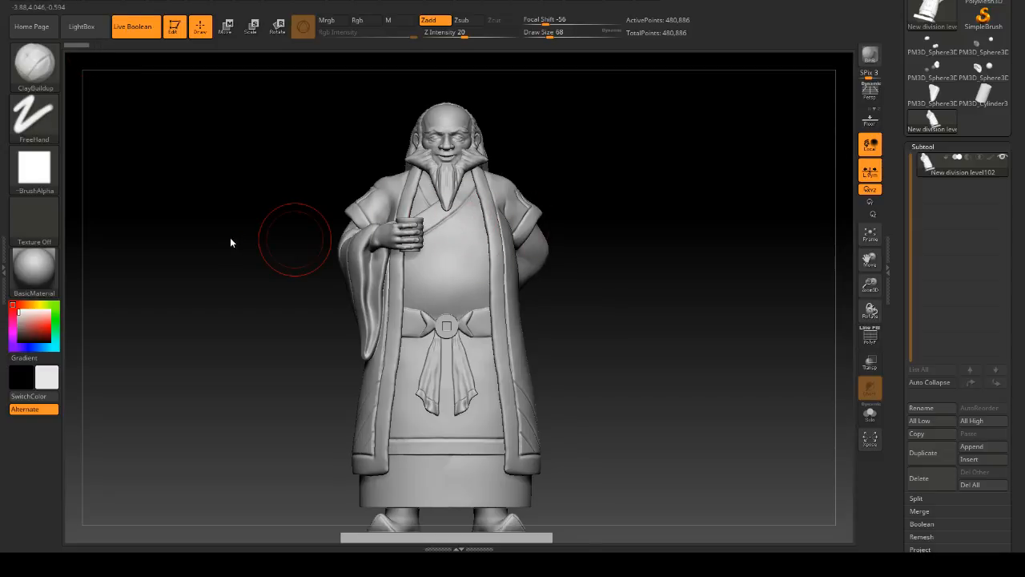
- Browse the recent projects and open the buff rick 3d print project with the spiky-haired muscular figure
click(81, 26)
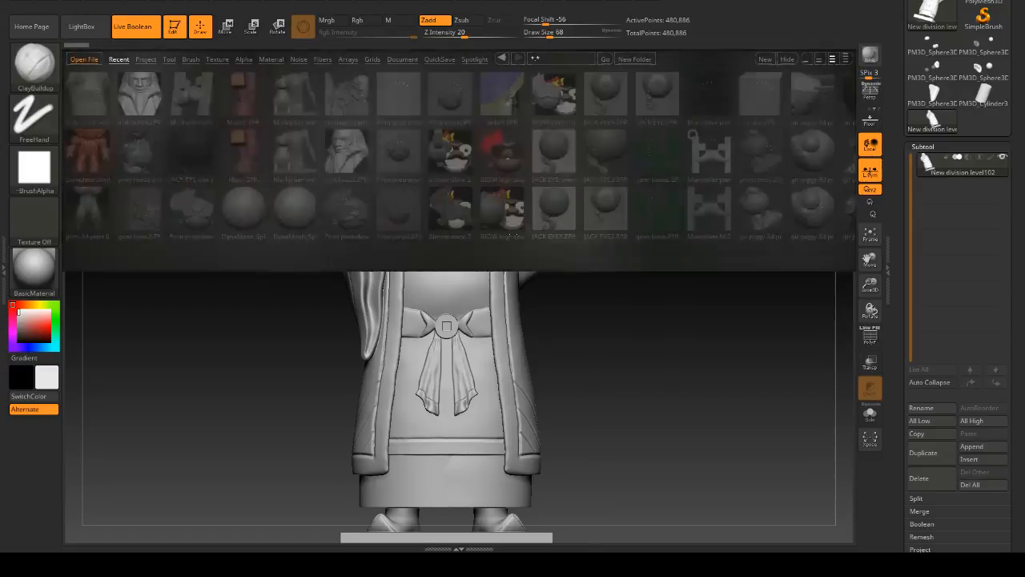
drag(705, 259, 611, 259)
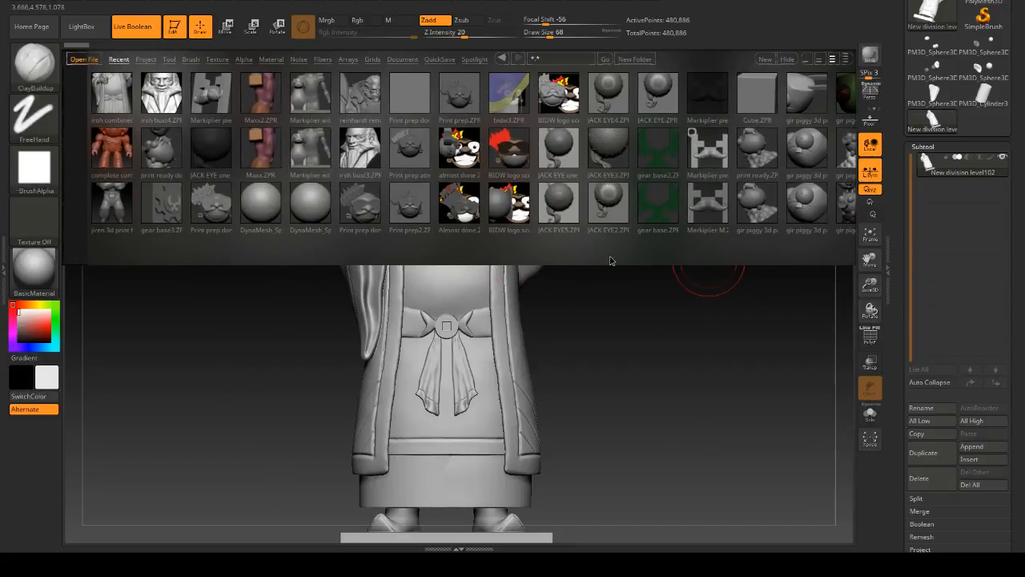
drag(709, 250, 568, 239)
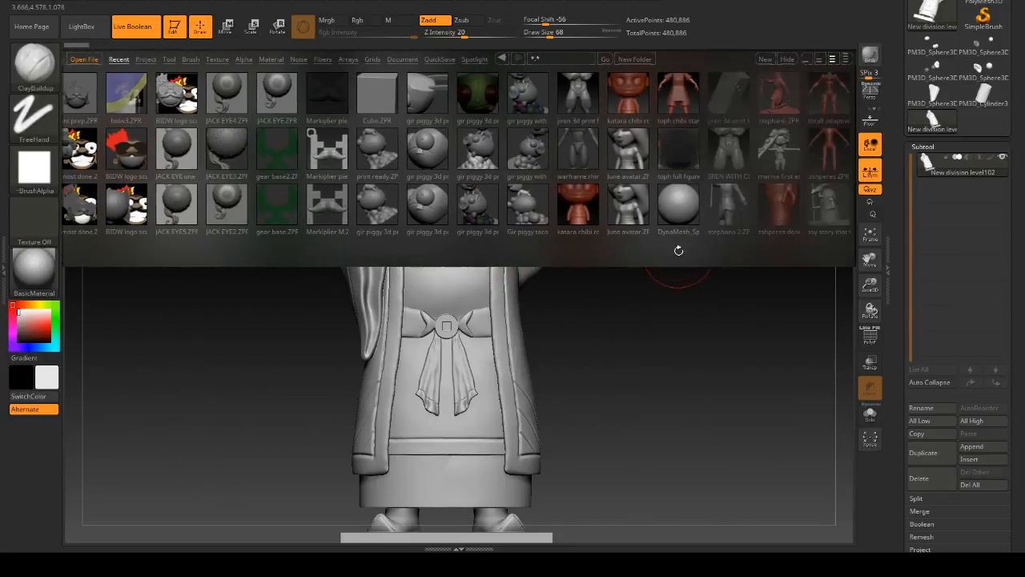
drag(684, 241, 558, 201)
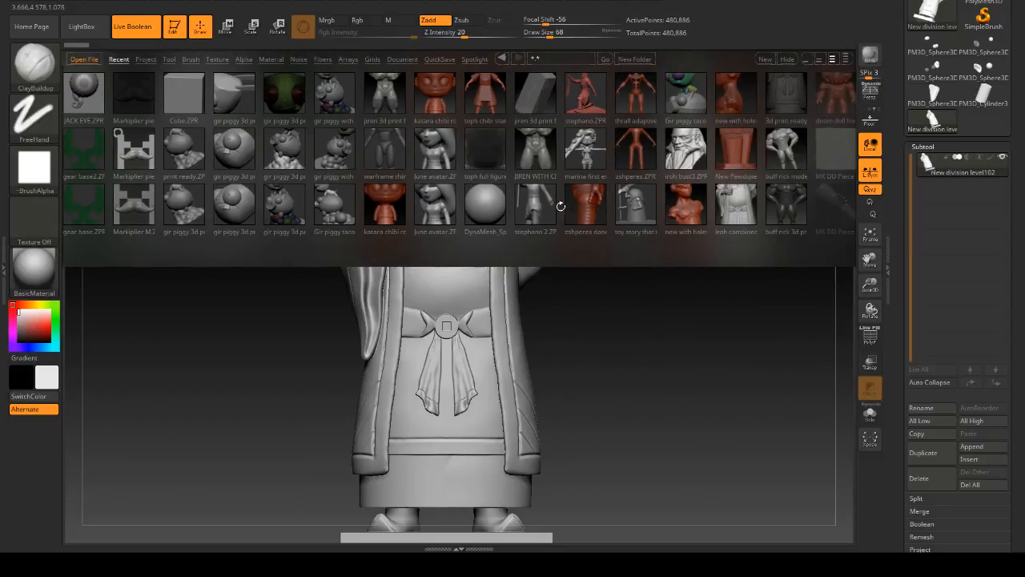
drag(687, 247, 625, 232)
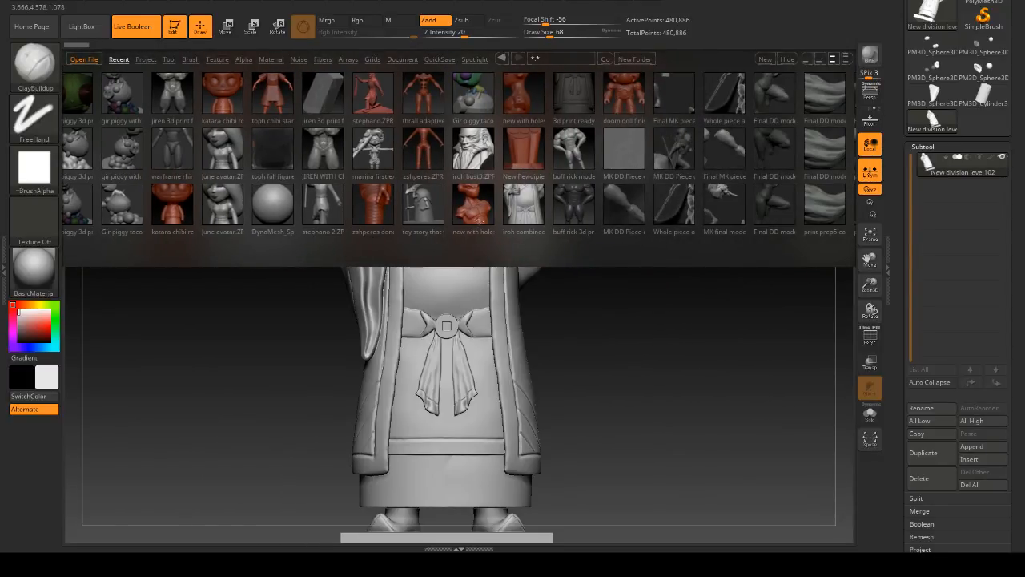
drag(627, 250, 471, 232)
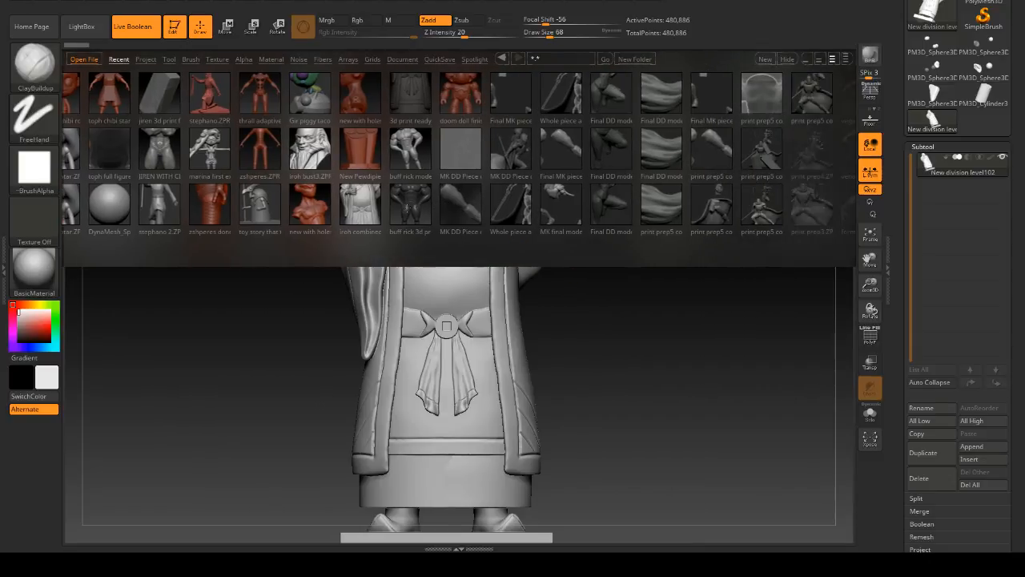
double_click(433, 213)
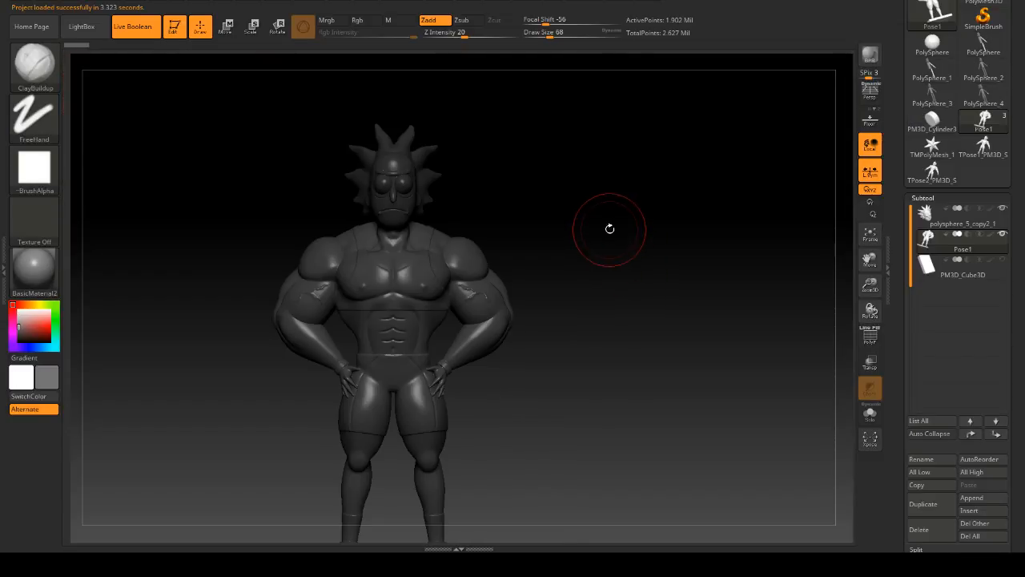
- Examine the spiky-haired muscular figure on its base from the front, an angled view and the side
drag(609, 227, 627, 235)
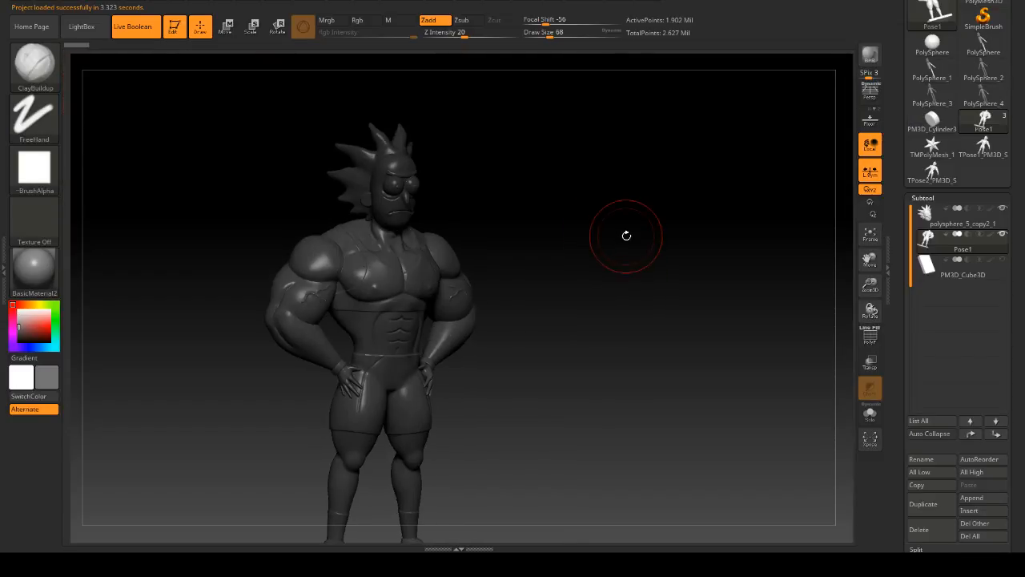
mouse_move(84, 286)
mouse_down()
mouse_move(411, 195)
mouse_move(607, 245)
mouse_move(628, 208)
mouse_move(654, 217)
mouse_move(733, 212)
mouse_up()
mouse_move(630, 240)
mouse_down()
mouse_move(677, 262)
mouse_move(607, 206)
mouse_move(665, 213)
mouse_move(635, 226)
mouse_move(617, 217)
mouse_move(629, 218)
mouse_up()
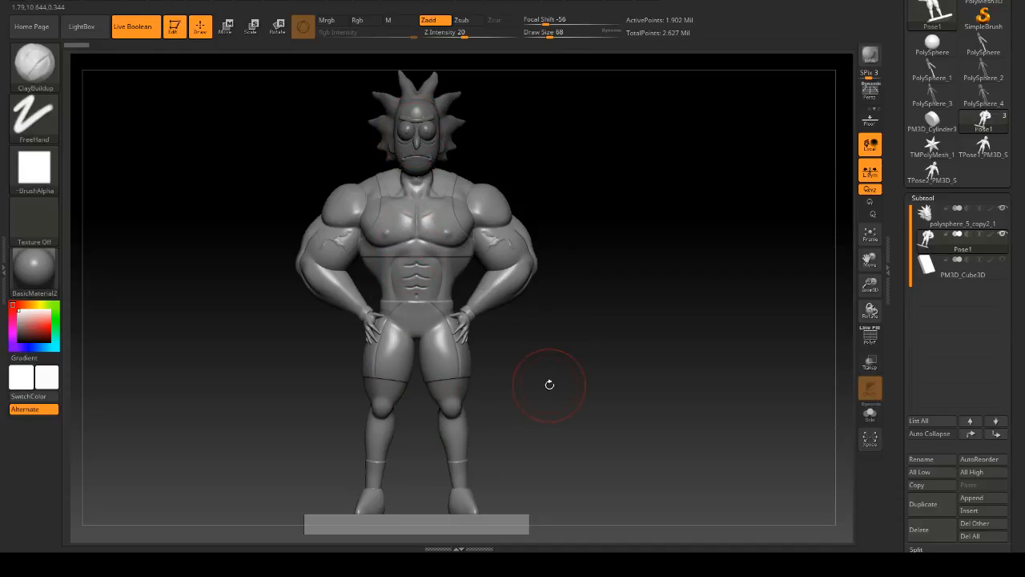
drag(524, 399, 429, 388)
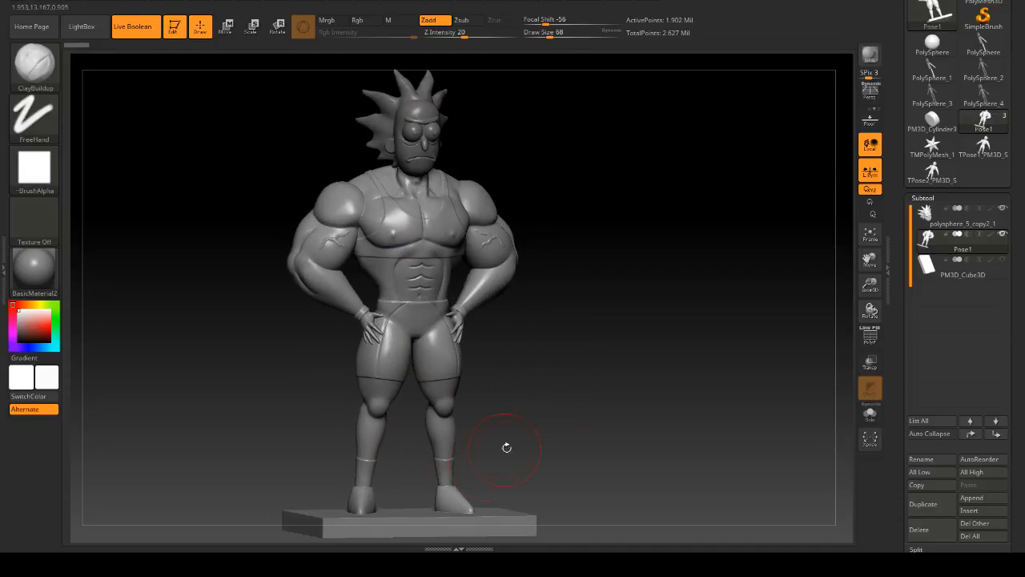
shift+drag(506, 447, 560, 388)
shift+drag(552, 193, 532, 215)
mouse_move(458, 194)
mouse_down()
mouse_move(579, 195)
mouse_move(496, 224)
mouse_up()
mouse_move(561, 243)
mouse_down()
mouse_move(570, 220)
mouse_move(600, 234)
mouse_move(605, 223)
mouse_up()
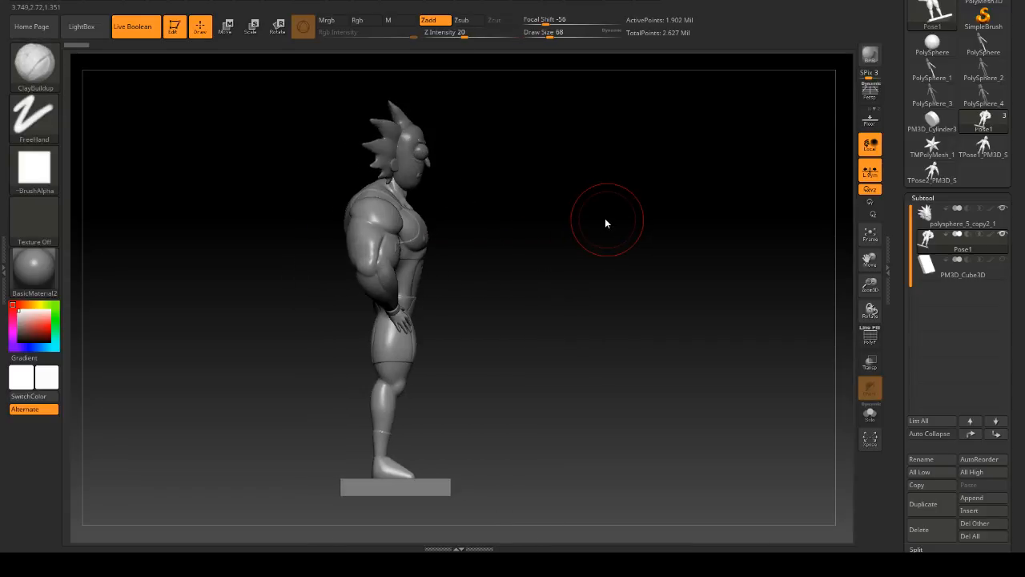
mouse_move(524, 235)
mouse_down()
mouse_move(574, 251)
mouse_move(542, 251)
mouse_up()
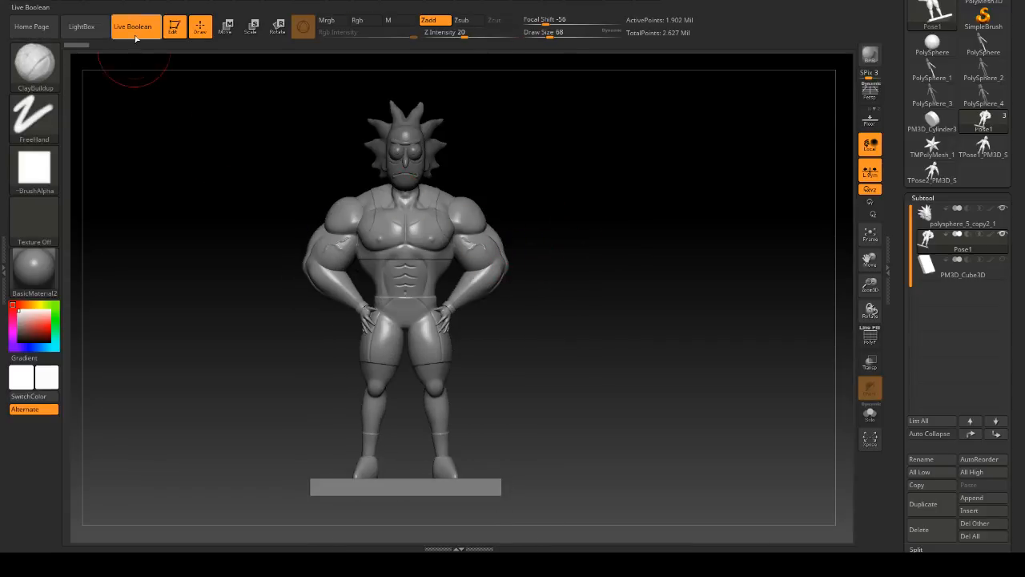
- Open the recent Maxx2 project and examine the muscular humanoid and its blocky feet from the side, front and above
click(83, 29)
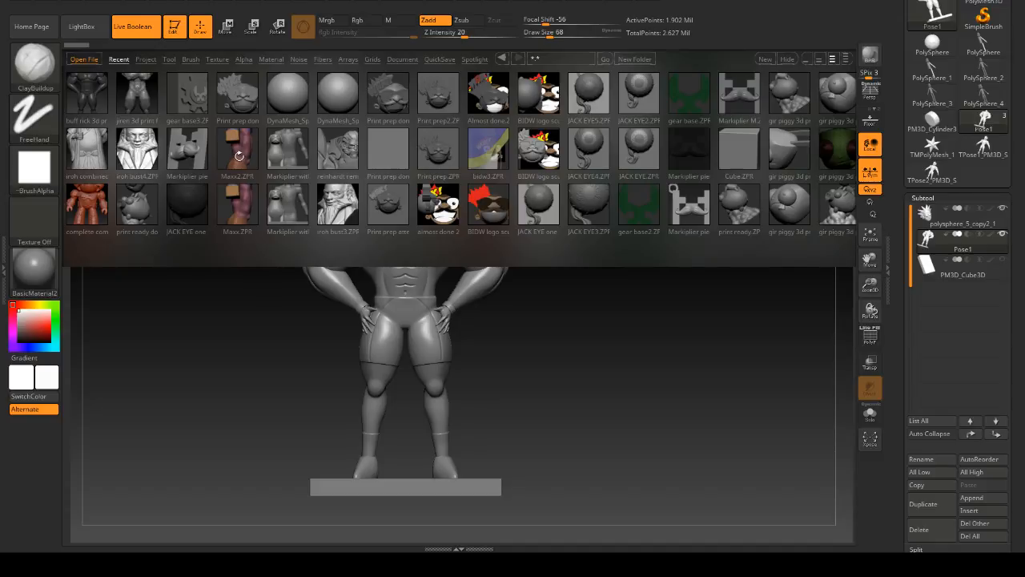
double_click(237, 152)
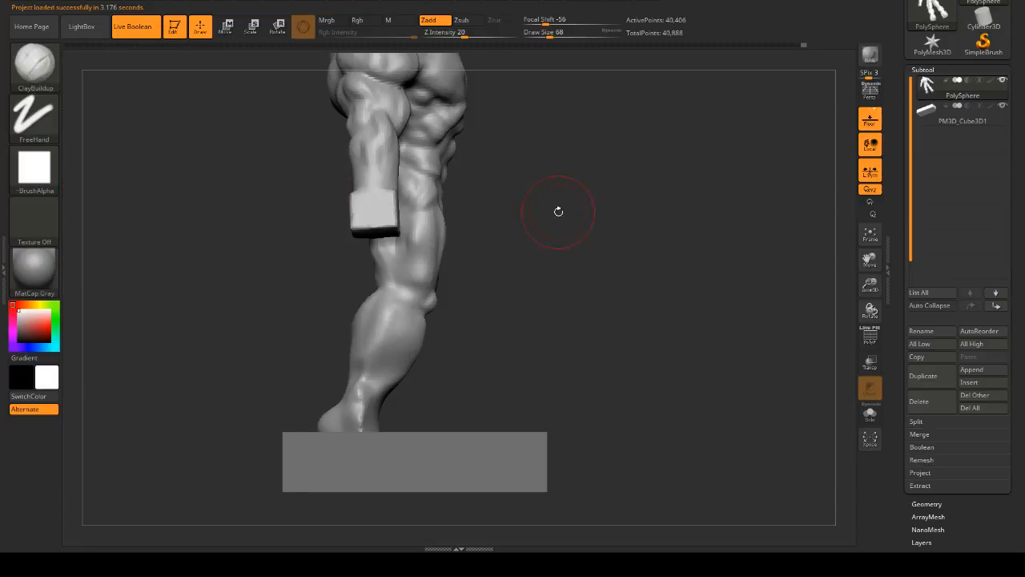
shift+drag(558, 211, 569, 203)
alt+drag(717, 143, 676, 319)
drag(631, 281, 660, 210)
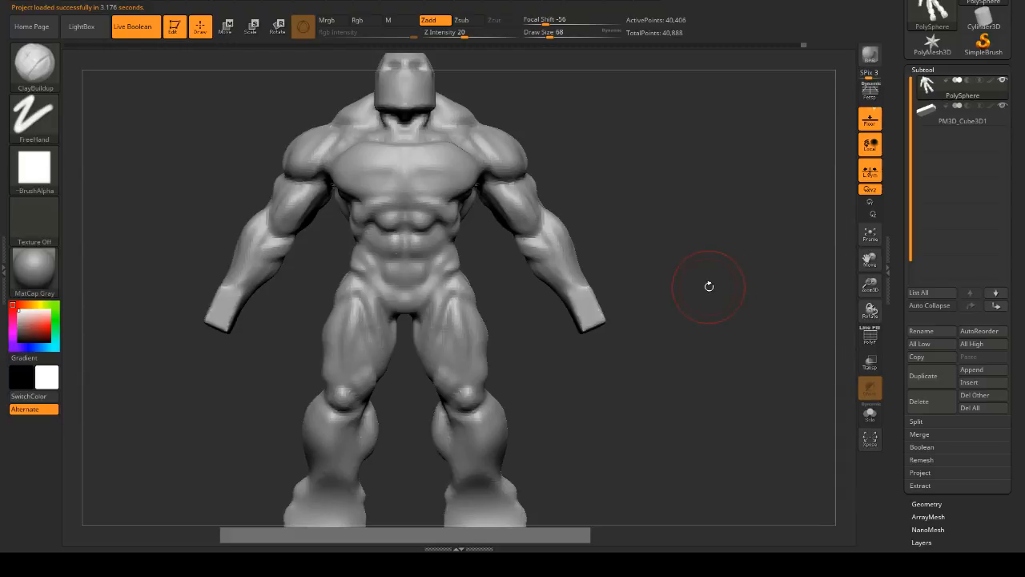
drag(713, 314, 599, 354)
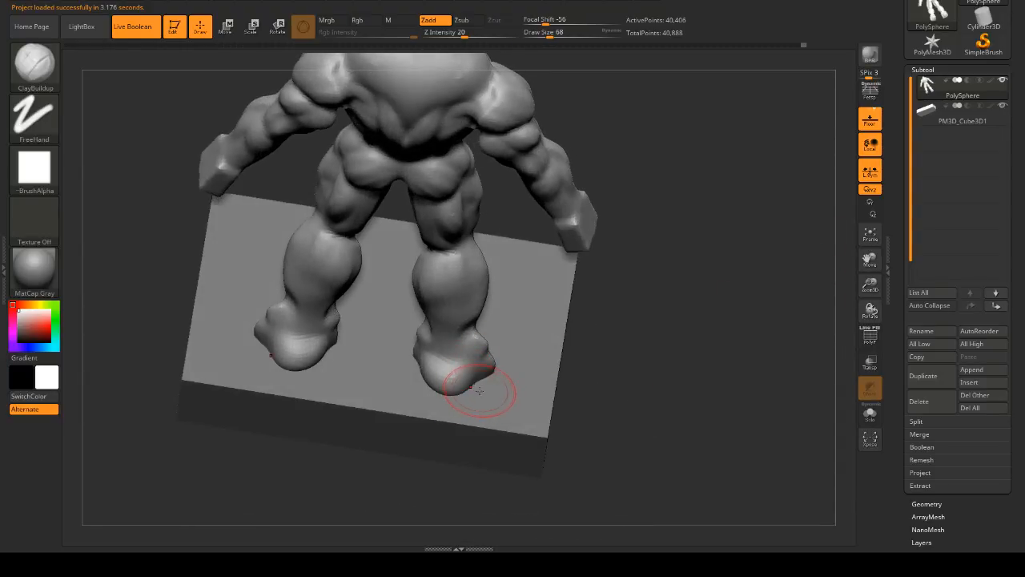
drag(483, 378, 476, 380)
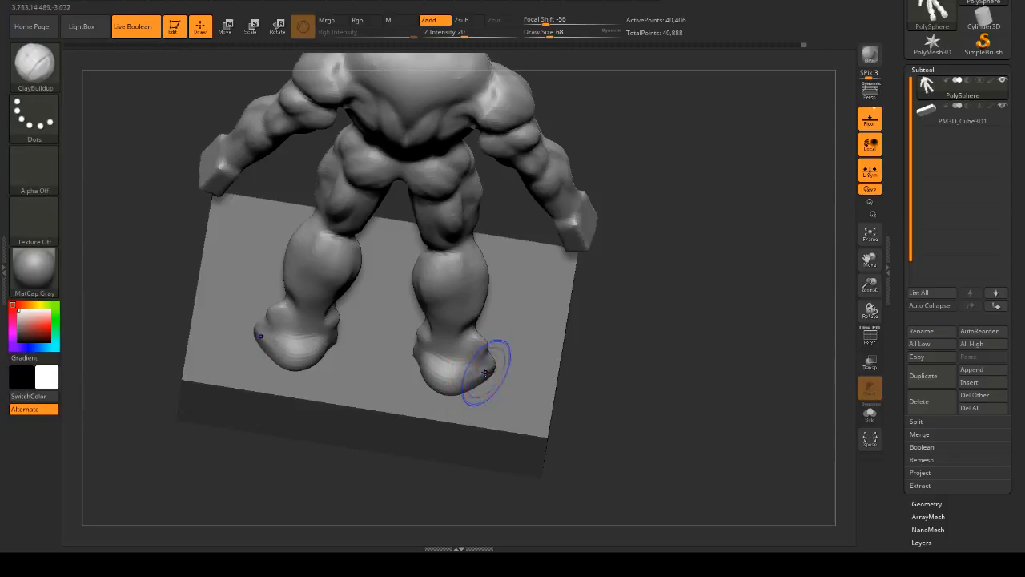
mouse_move(542, 355)
mouse_down()
mouse_move(686, 282)
mouse_move(773, 291)
mouse_move(653, 350)
mouse_up()
- Append a Sphere3D to the humanoid's subtools and make it the active subtool
click(987, 371)
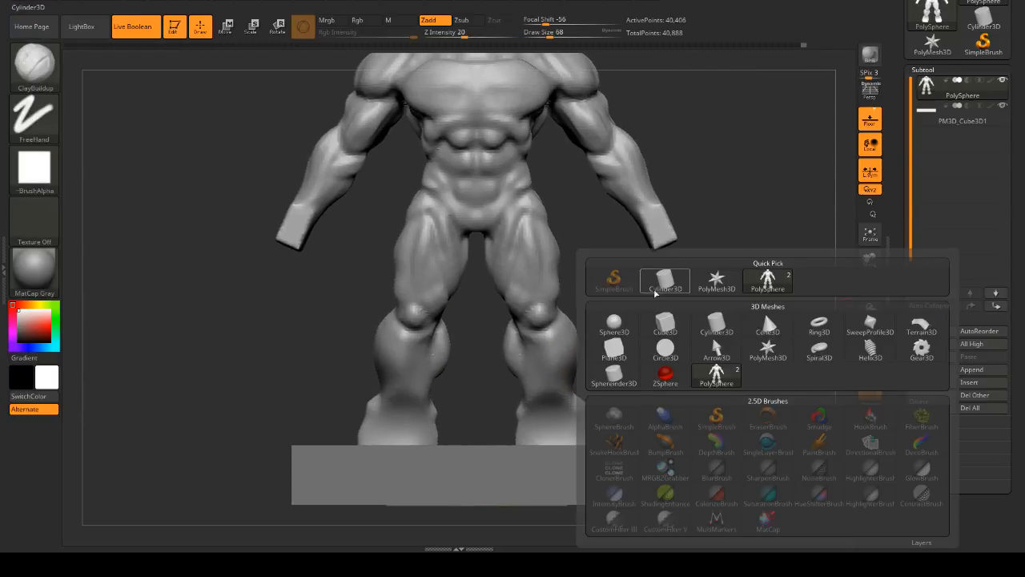
click(608, 329)
alt+drag(671, 291, 638, 387)
alt+drag(548, 113, 548, 73)
alt+click(443, 110)
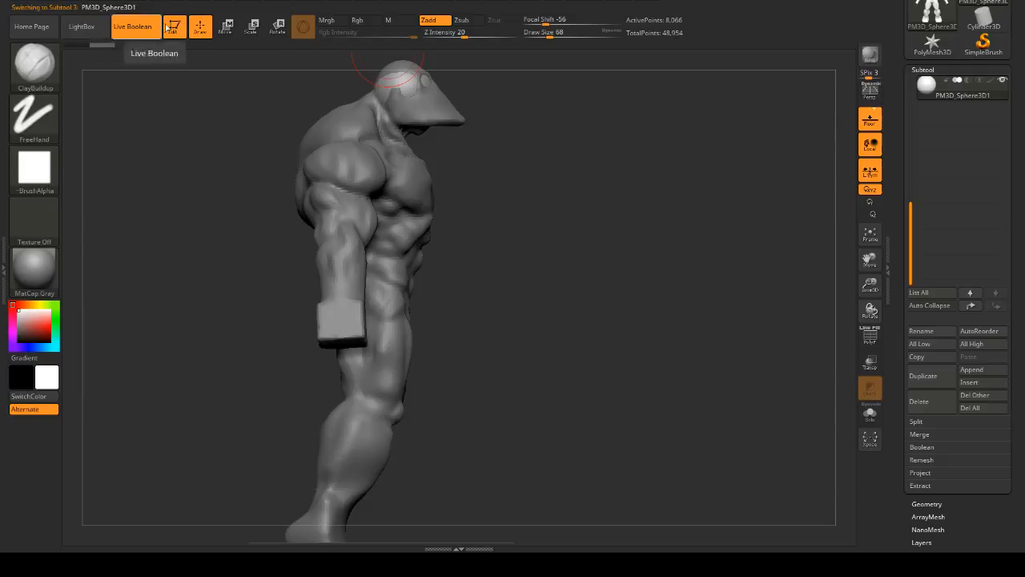
- Move the sphere from the head down onto the base, placing it in front of one ankle
click(228, 33)
alt+drag(481, 80, 454, 136)
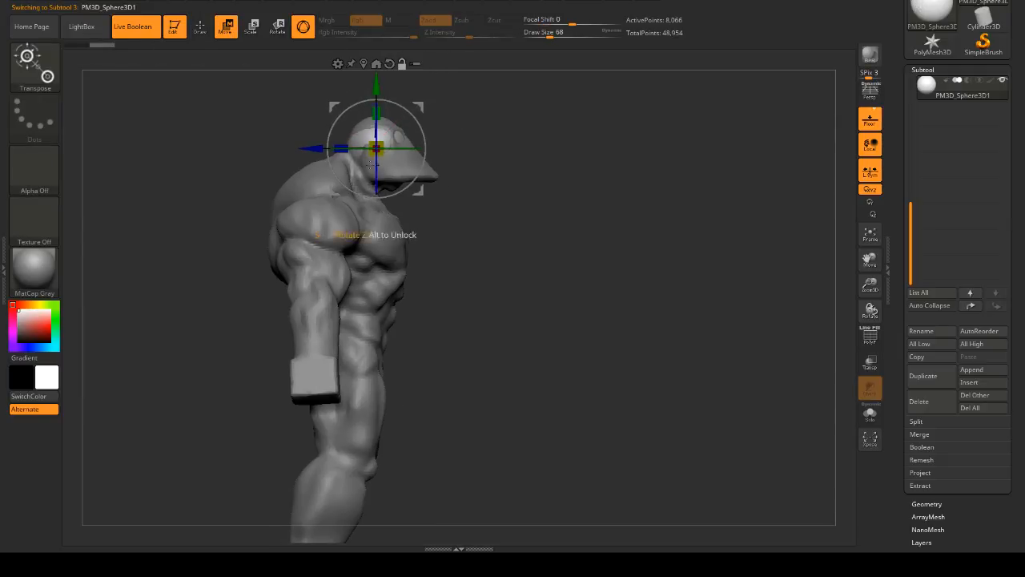
drag(419, 106, 507, 310)
alt+drag(575, 306, 553, 130)
drag(490, 134, 540, 277)
drag(408, 306, 329, 315)
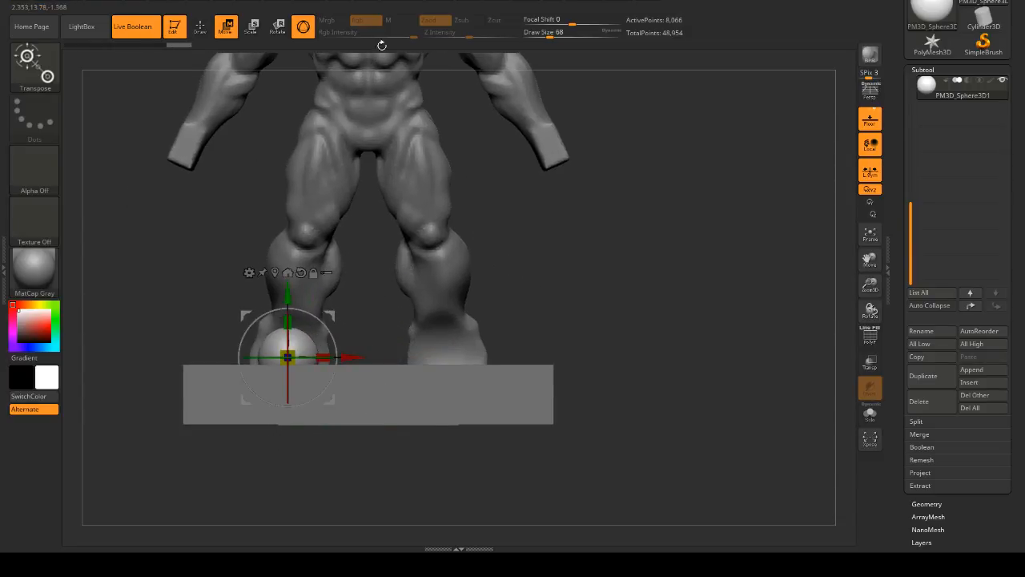
mouse_move(631, 283)
shift+mouse_down()
mouse_move(721, 284)
mouse_move(719, 274)
shift+mouse_up()
- Stretch the sphere forward and backward along the foot using the Move brush at draw size 217
click(200, 26)
key(space)
drag(386, 261, 416, 268)
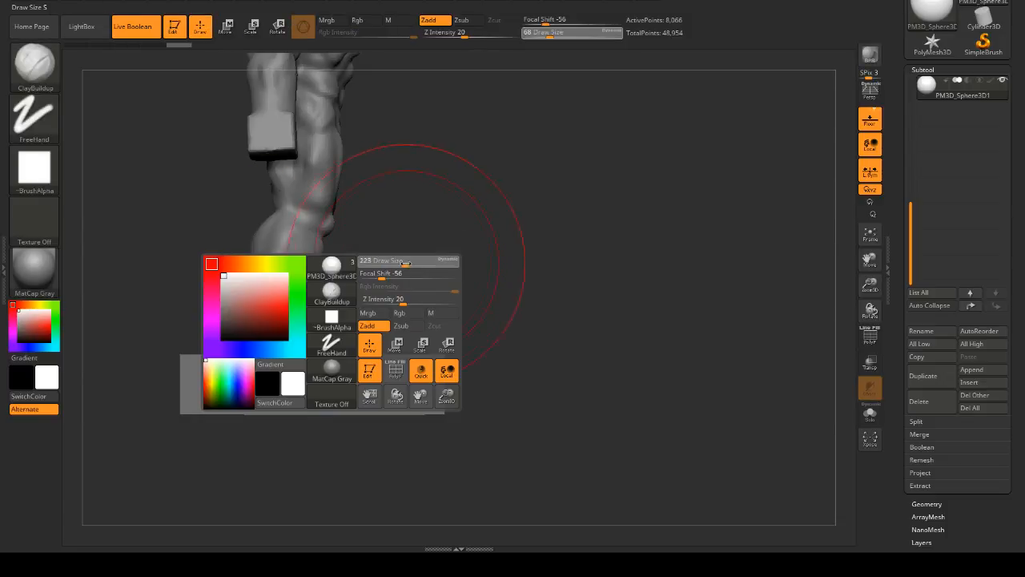
key(b)
key(m)
key(v)
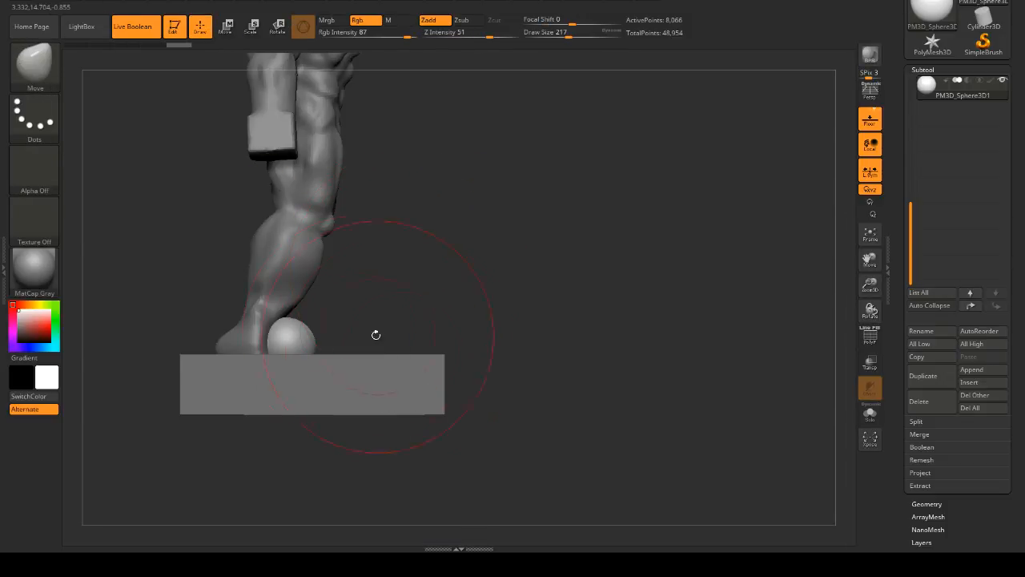
drag(374, 336, 263, 342)
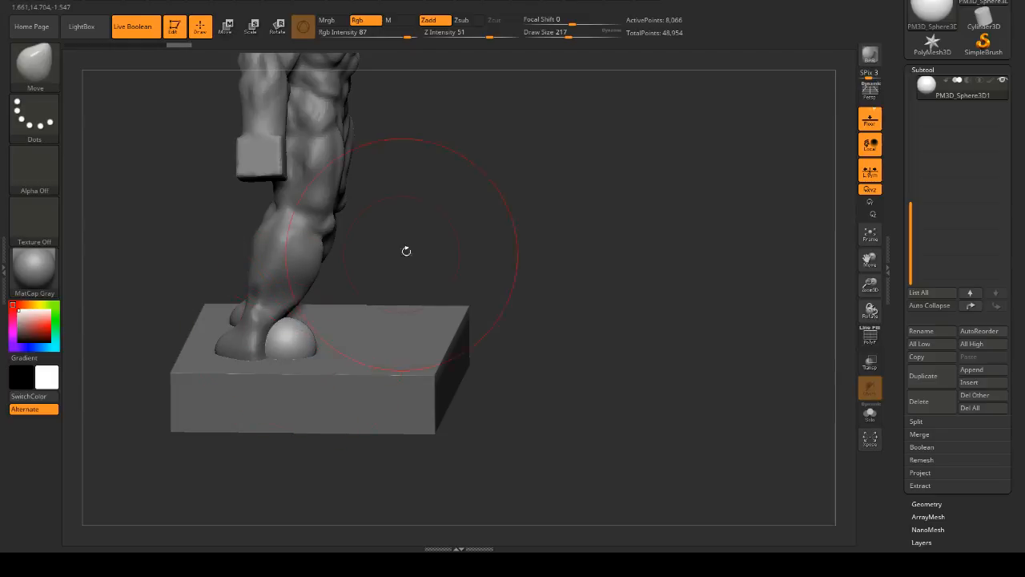
shift+drag(406, 251, 267, 354)
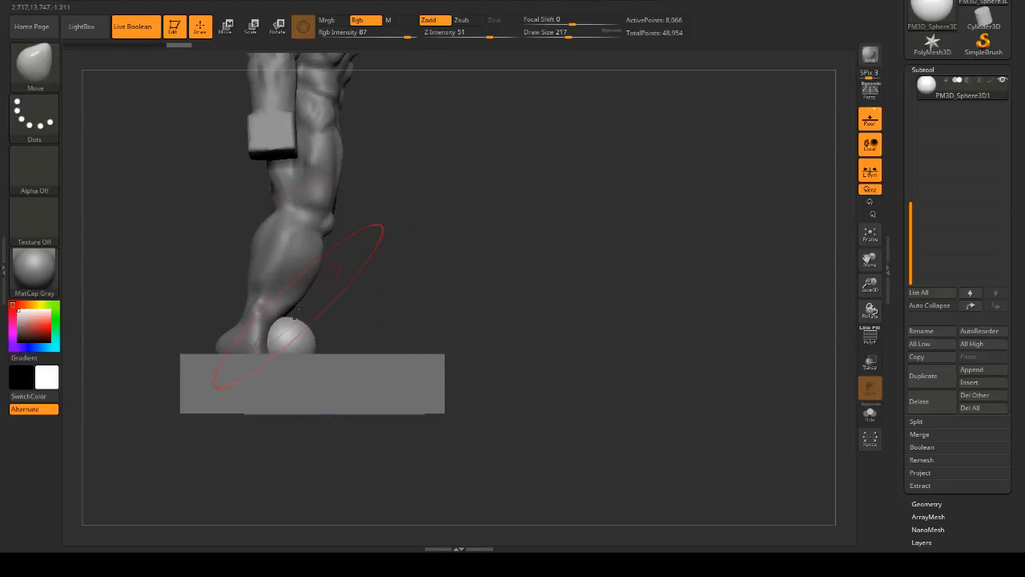
drag(388, 298, 336, 308)
drag(449, 272, 489, 245)
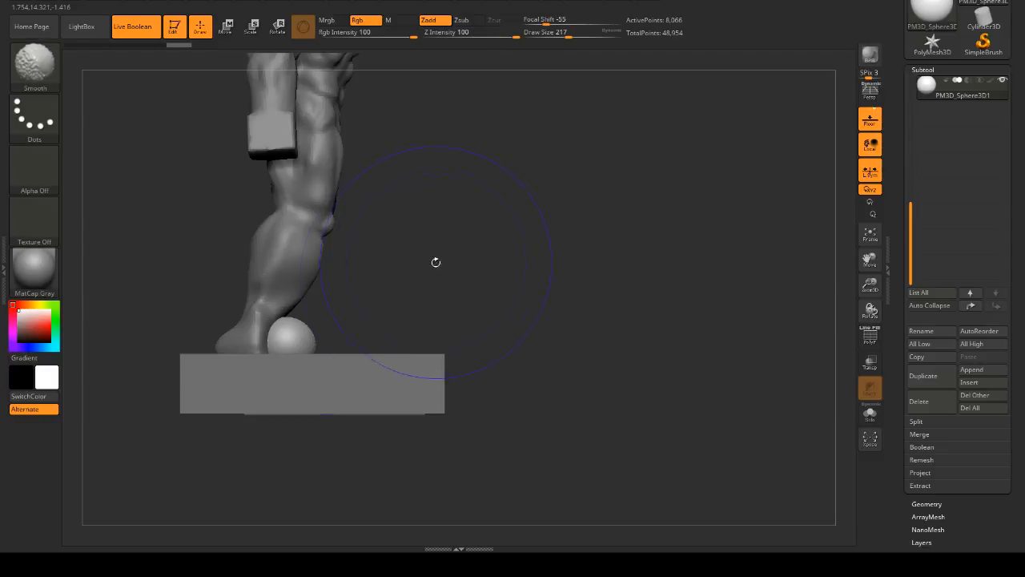
drag(334, 341, 273, 286)
drag(816, 372, 629, 360)
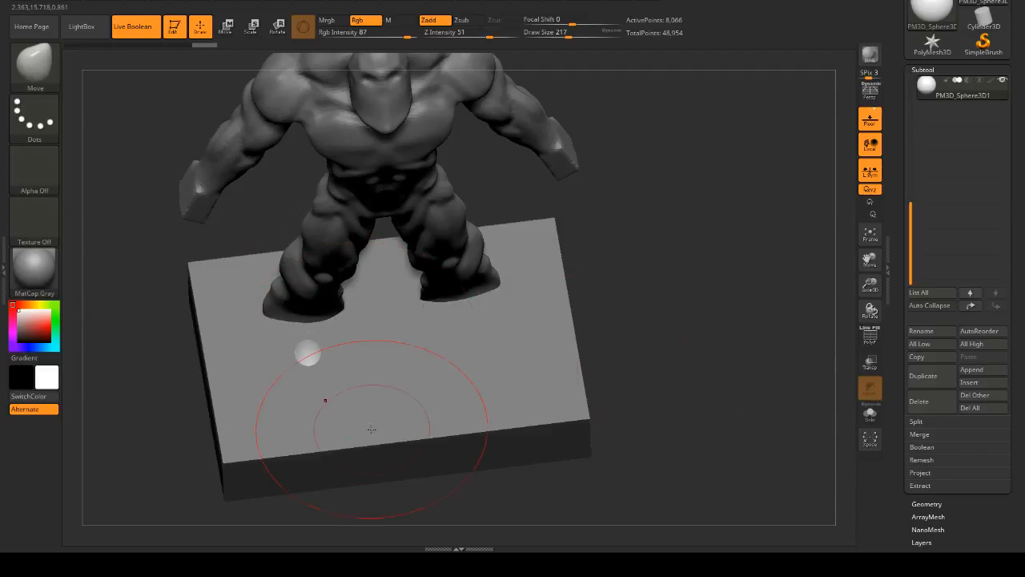
shift+drag(321, 400, 694, 286)
drag(301, 347, 420, 341)
drag(296, 350, 262, 347)
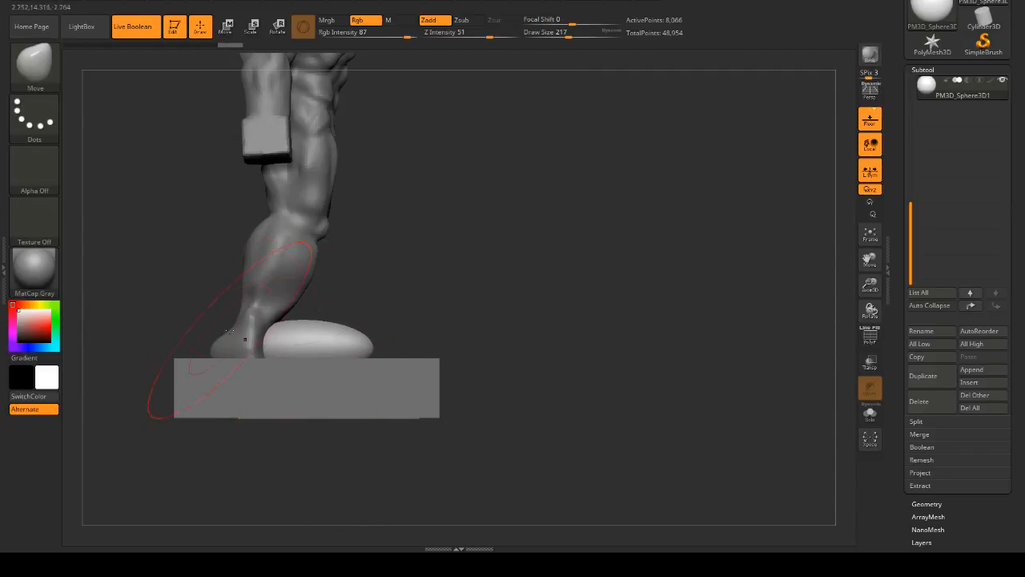
- Shape the foot with the Move brush at size 101, raising the instep and sloping it to the toe, and check it in isolation
key(space)
drag(310, 321, 297, 320)
mouse_move(295, 334)
mouse_down()
mouse_move(297, 309)
mouse_move(361, 328)
mouse_move(386, 357)
mouse_up()
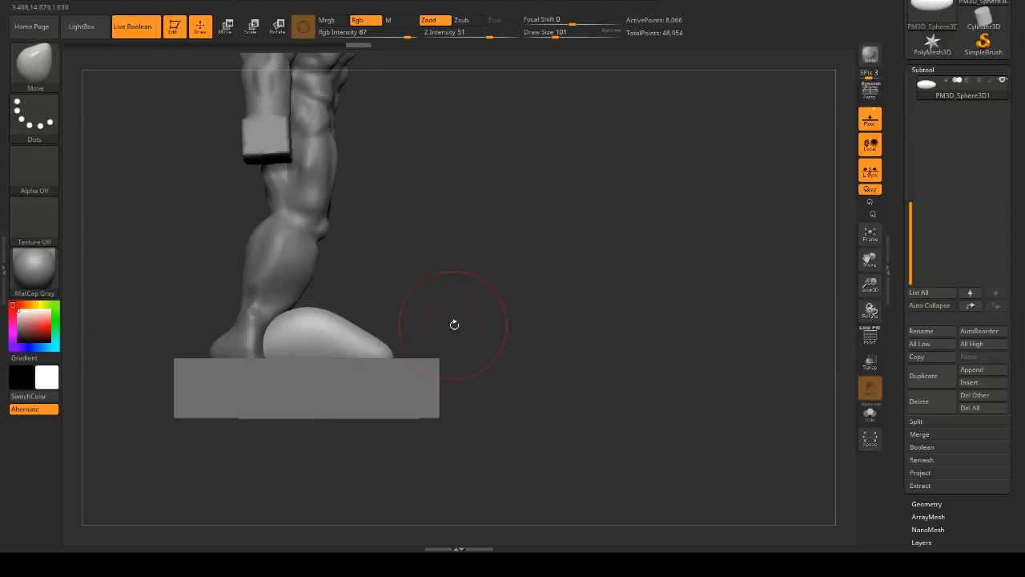
drag(454, 324, 333, 317)
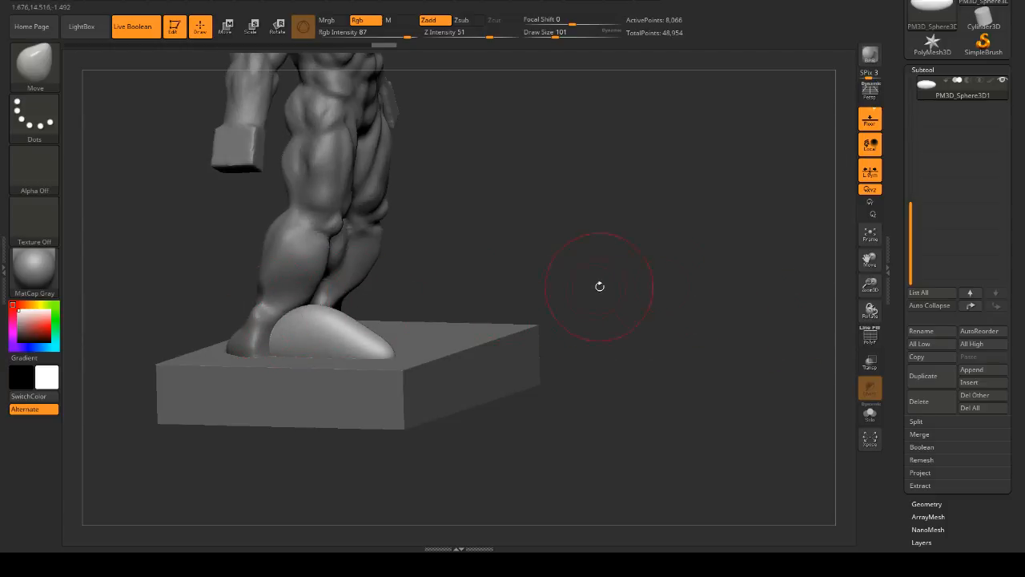
click(869, 414)
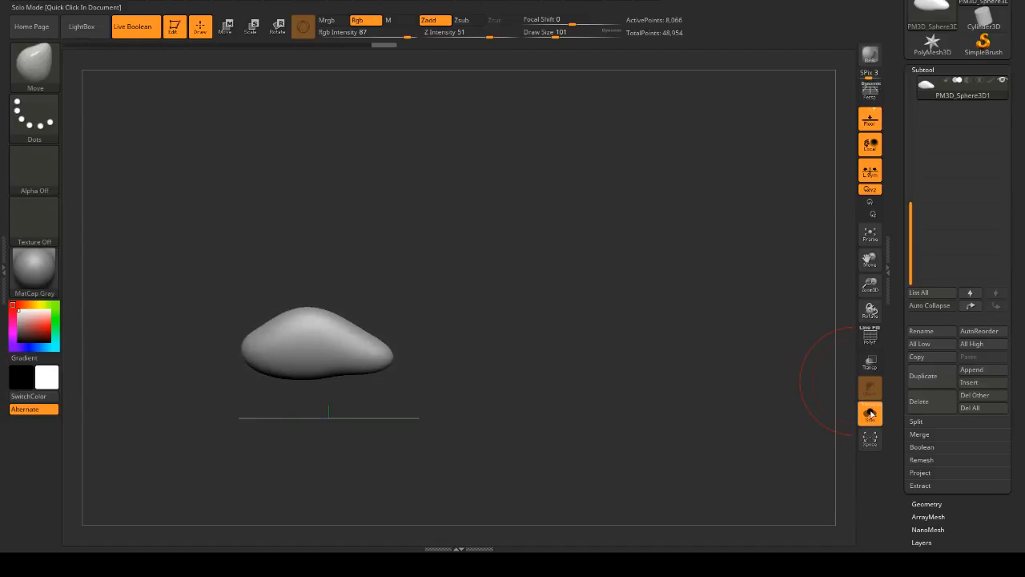
click(863, 423)
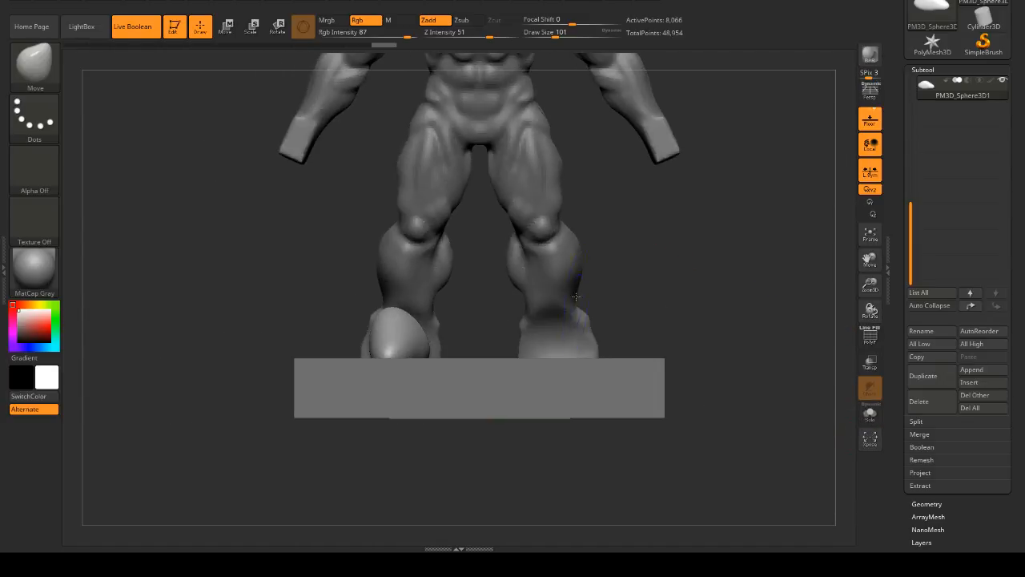
- Widen the foot near the ankle and taper it toward the toe using the Move brush at draw size 108
drag(650, 285, 633, 352)
key(space)
drag(435, 284, 453, 286)
key(space)
drag(380, 274, 361, 264)
drag(375, 301, 366, 301)
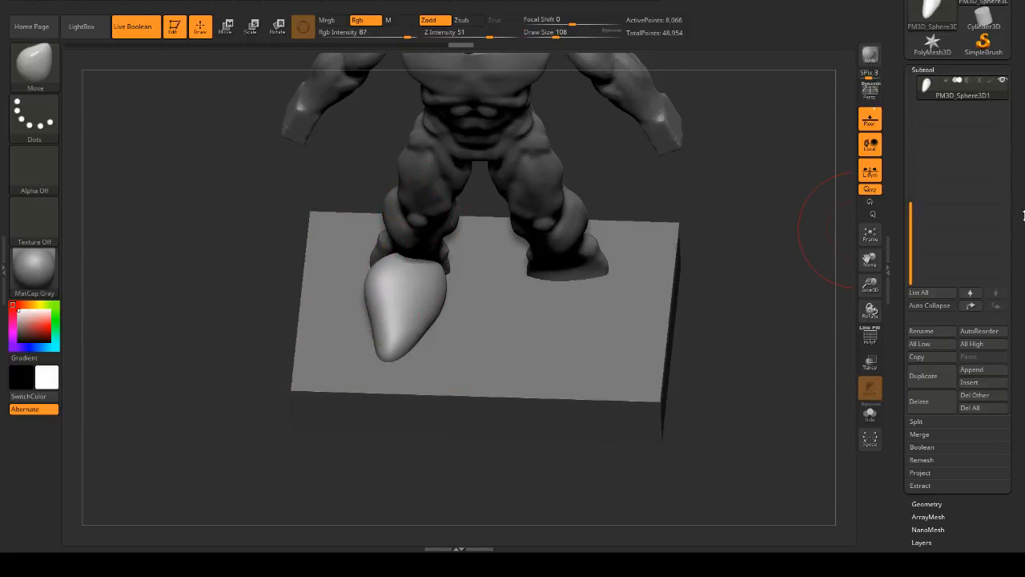
- Reduce the foot's polygon density with ZRemesher, first at target count 5 and again with the Half option
drag(1023, 212, 1023, 231)
drag(1013, 273, 1013, 95)
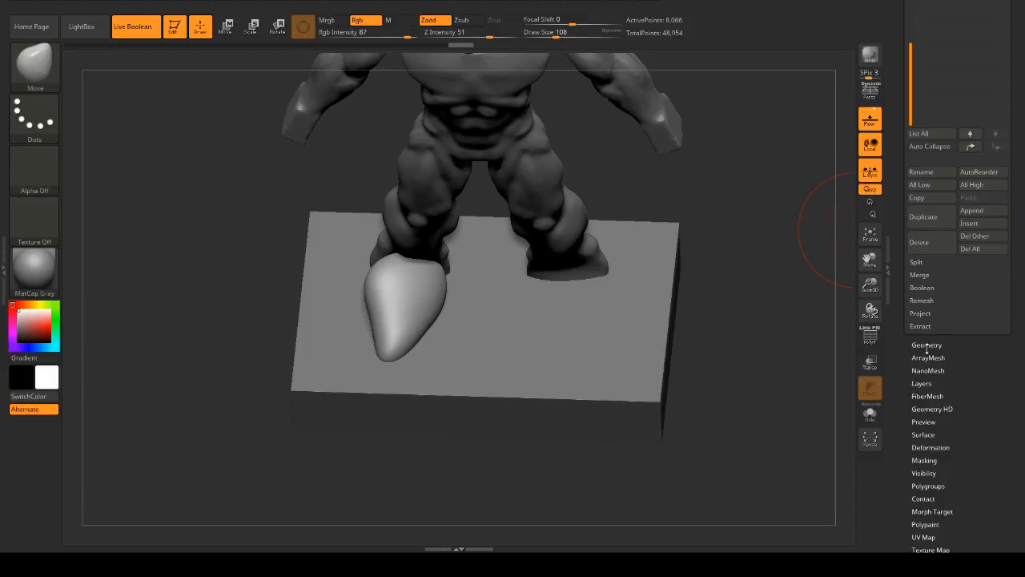
click(927, 345)
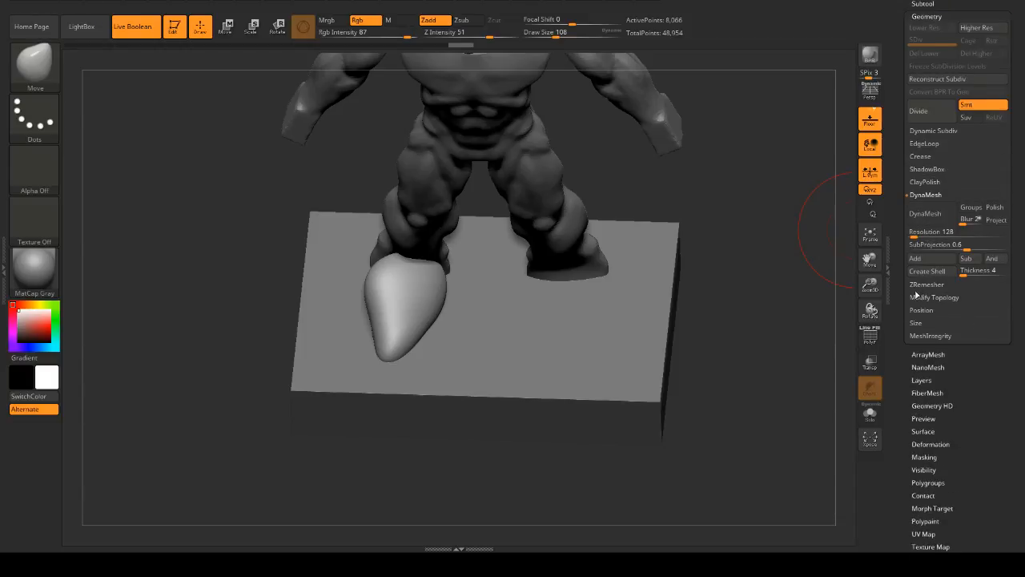
click(922, 284)
click(913, 229)
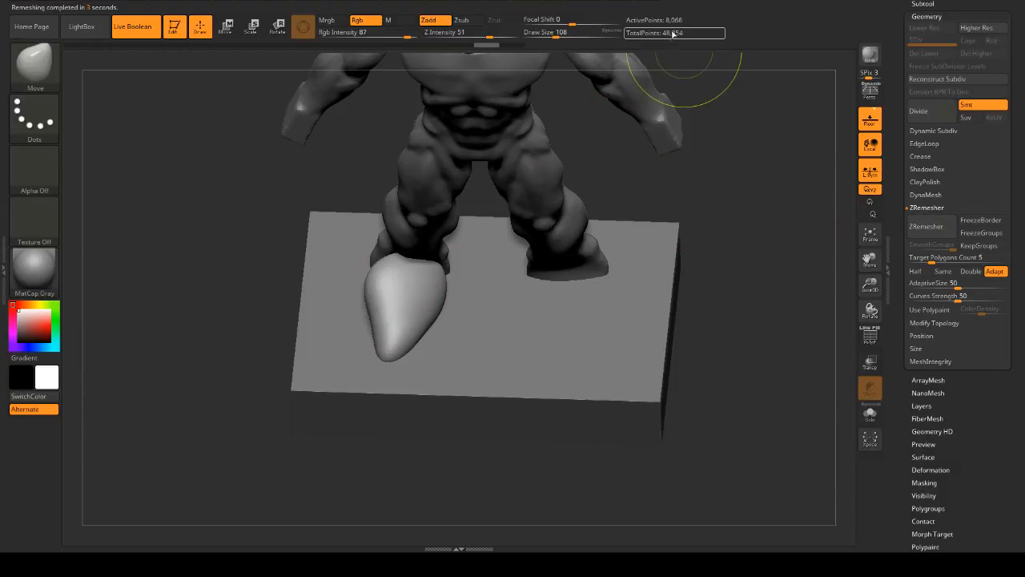
key(ctrl)
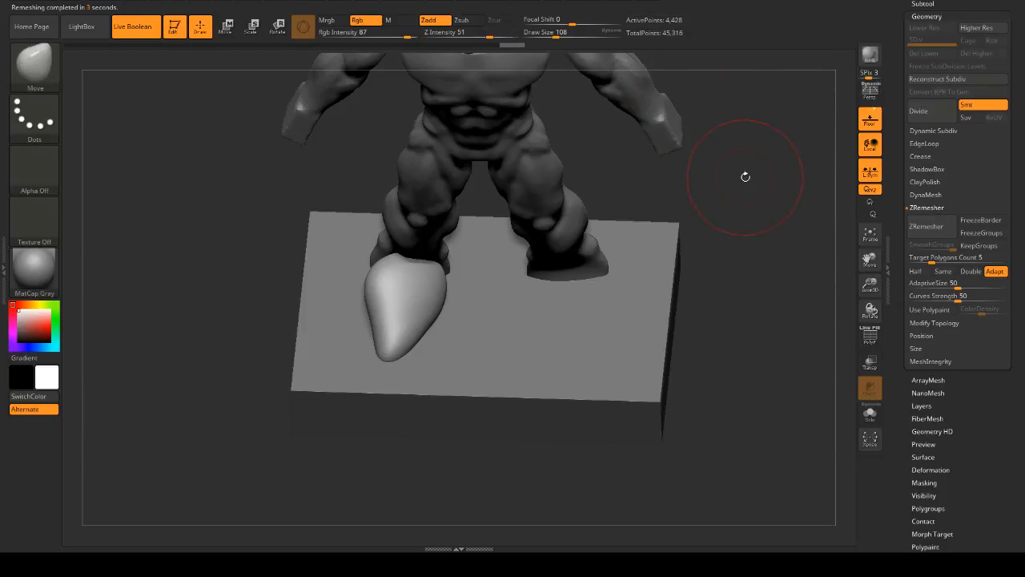
click(926, 226)
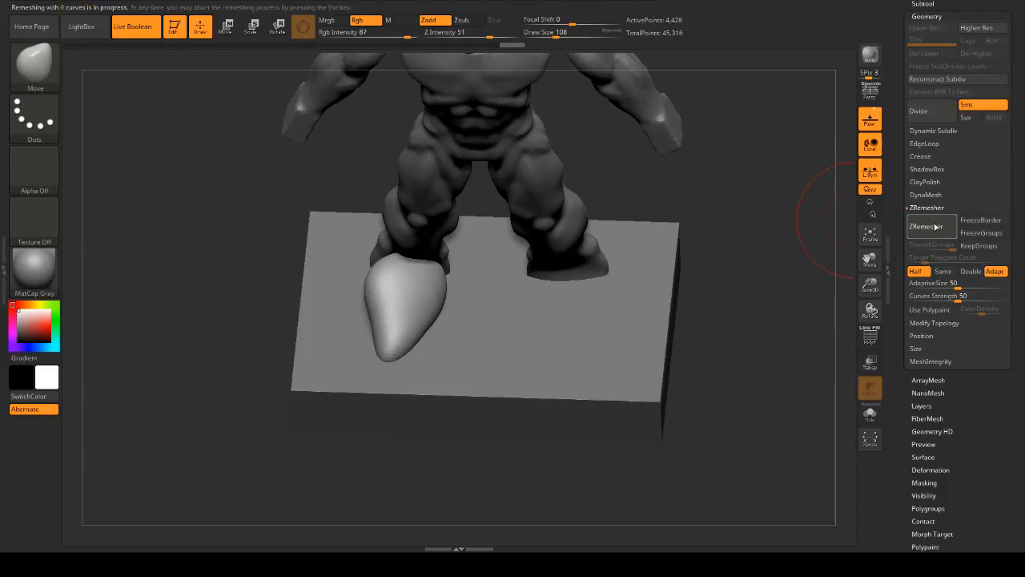
- Round out the sides and instep of the remeshed foot using the Move brush at draw size 108
drag(733, 189, 678, 195)
drag(594, 227, 497, 272)
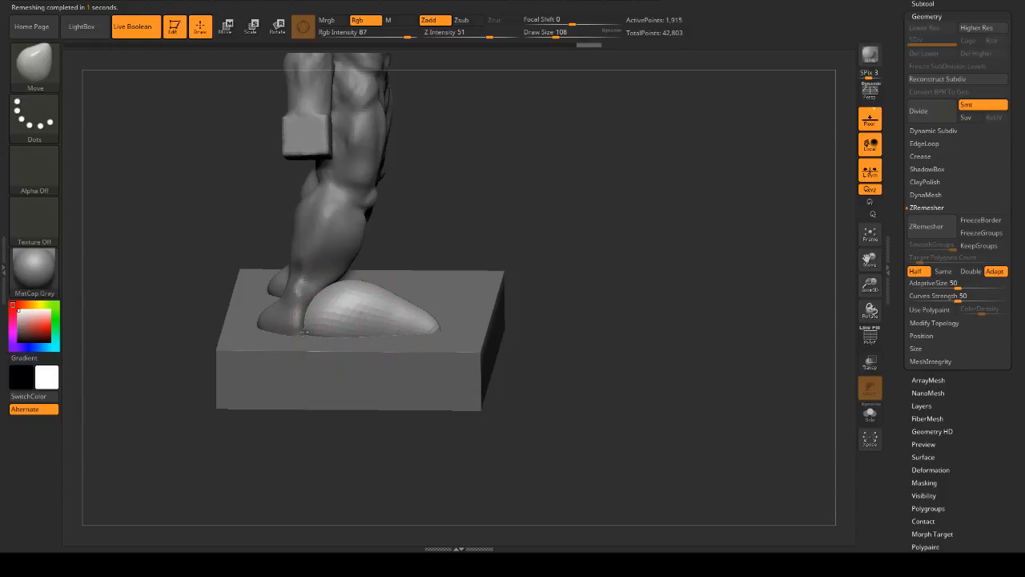
mouse_move(385, 328)
shift+mouse_down()
mouse_move(519, 253)
mouse_move(428, 296)
mouse_move(378, 276)
shift+mouse_up()
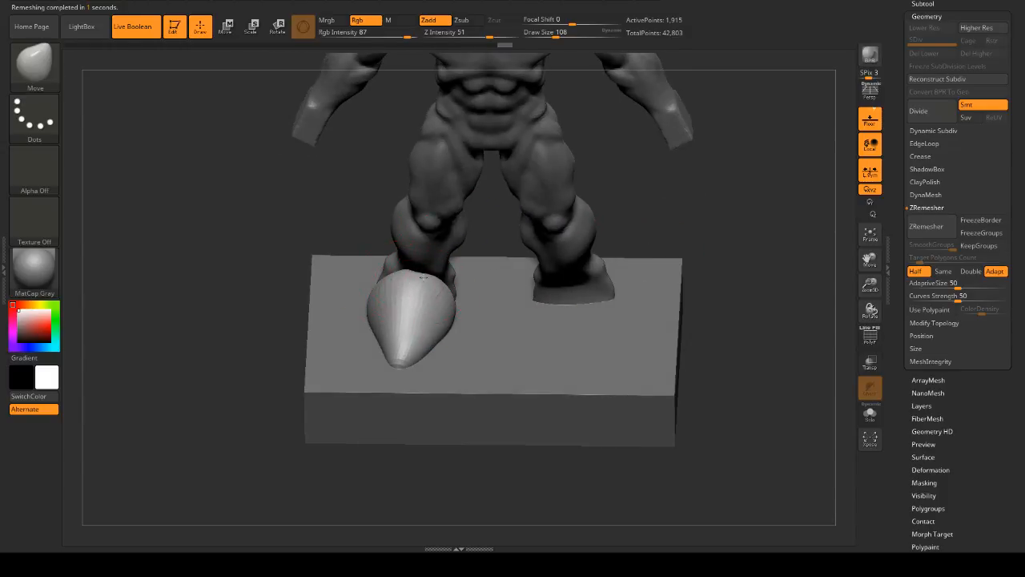
shift+drag(532, 266, 762, 222)
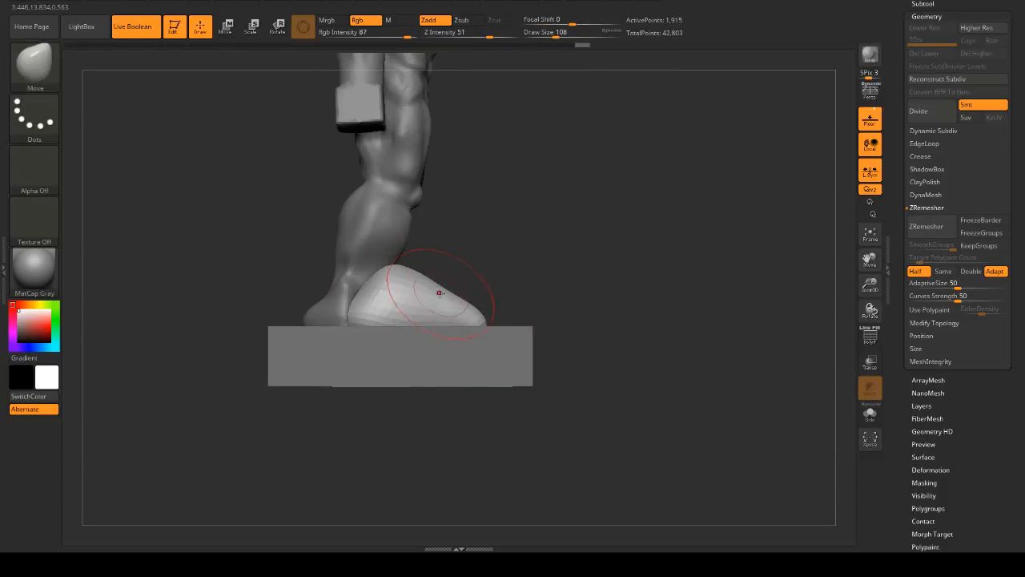
drag(570, 261, 512, 272)
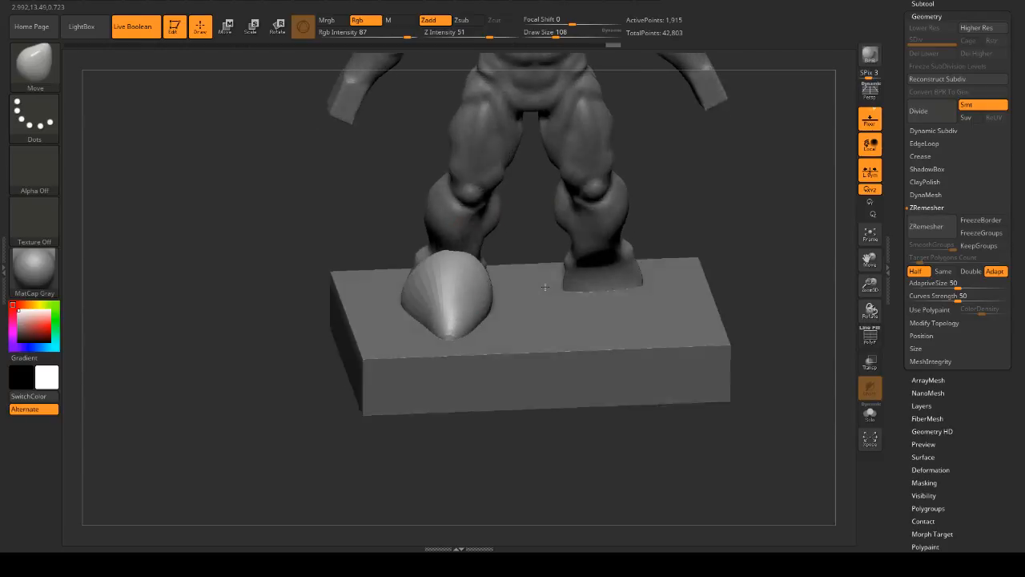
mouse_move(411, 316)
mouse_down()
mouse_move(432, 311)
mouse_move(419, 280)
mouse_move(449, 277)
mouse_move(459, 338)
mouse_move(434, 309)
mouse_up()
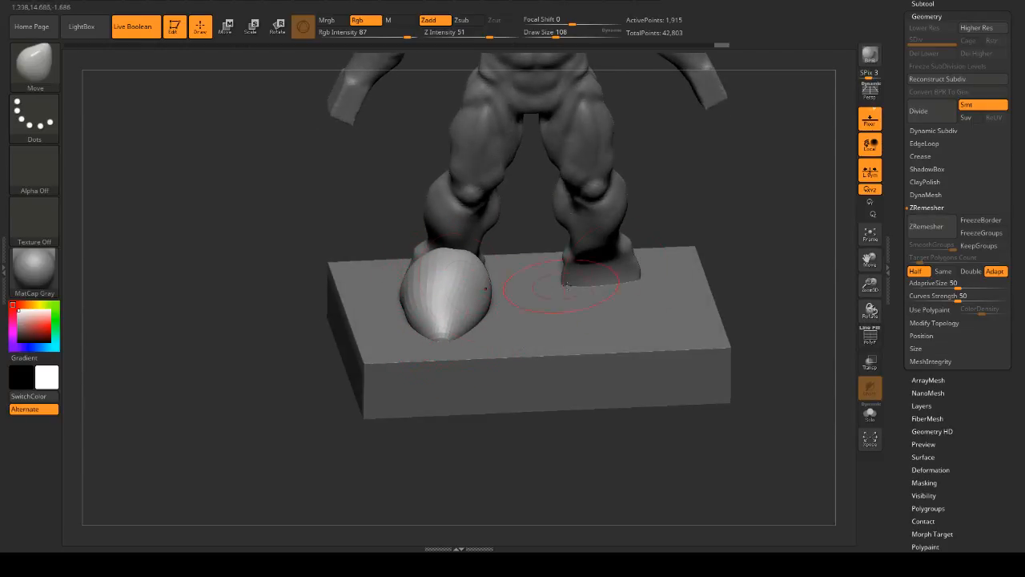
drag(748, 204, 709, 280)
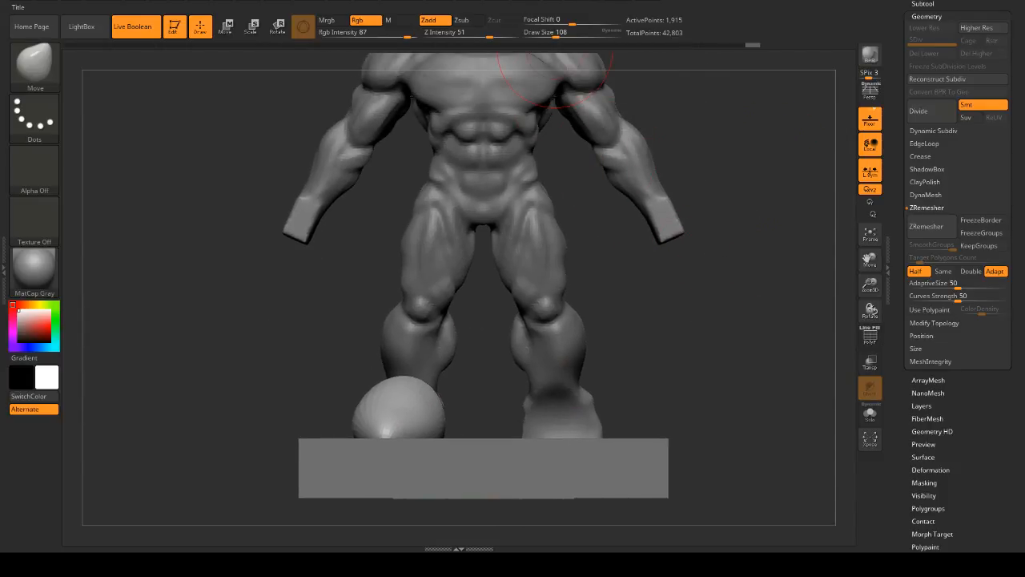
- Mirror the foot across the X axis with SubTool Master, merging both feet into one subtool
click(583, 5)
click(621, 5)
click(645, 182)
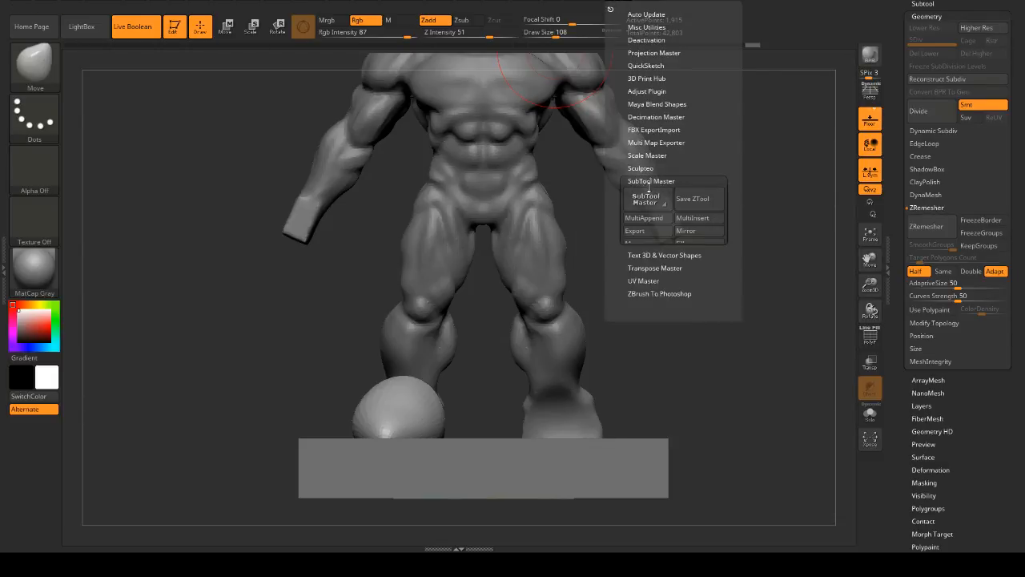
click(698, 233)
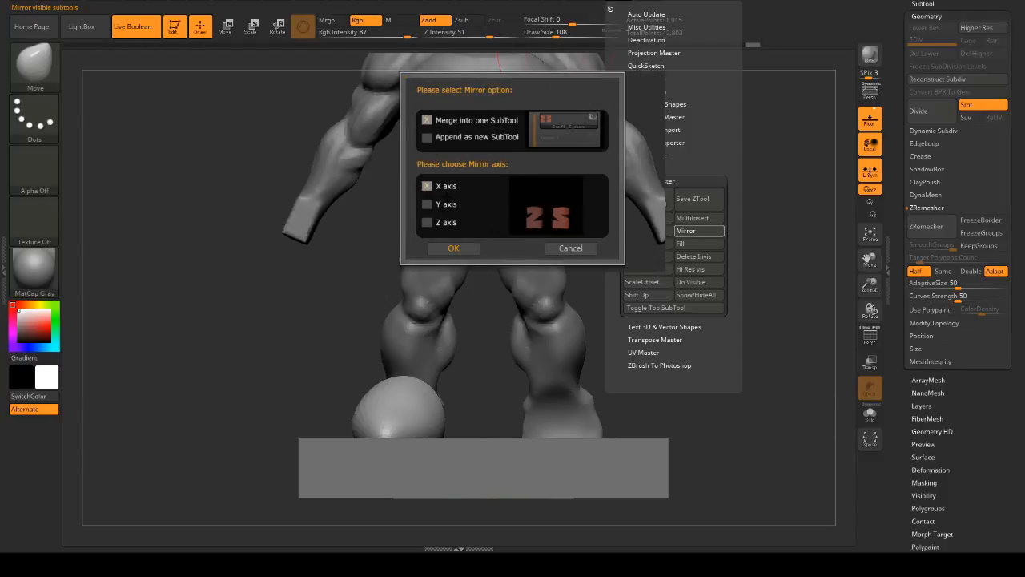
click(454, 249)
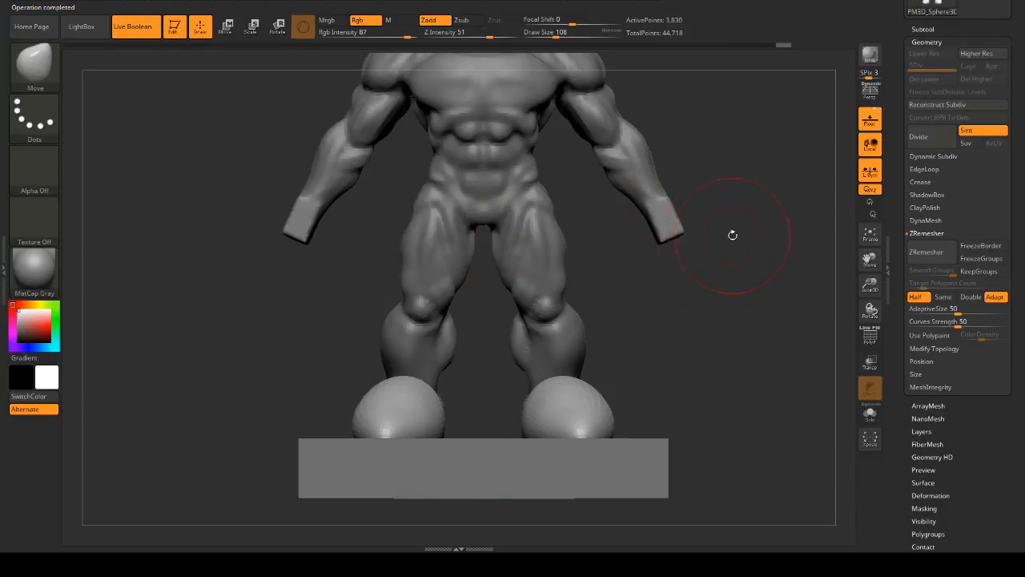
drag(732, 231, 619, 197)
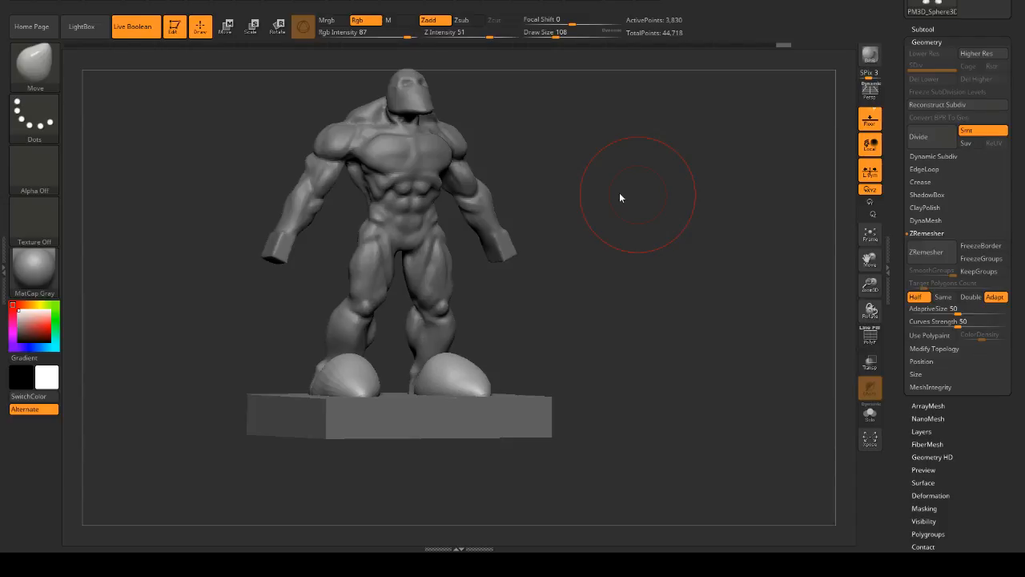
- Try smoothing the tops of the mirrored feet at draw size 108, and step back through the latest strokes
mouse_move(632, 261)
mouse_down()
mouse_move(697, 265)
mouse_move(643, 285)
mouse_move(669, 277)
mouse_move(704, 284)
mouse_move(613, 296)
mouse_move(577, 312)
mouse_up()
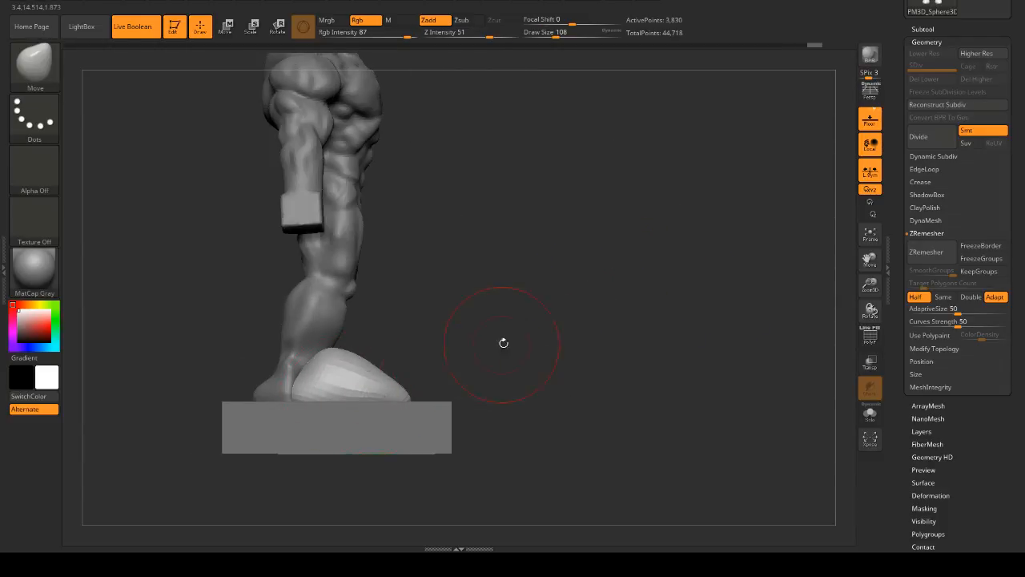
shift+drag(502, 343, 417, 365)
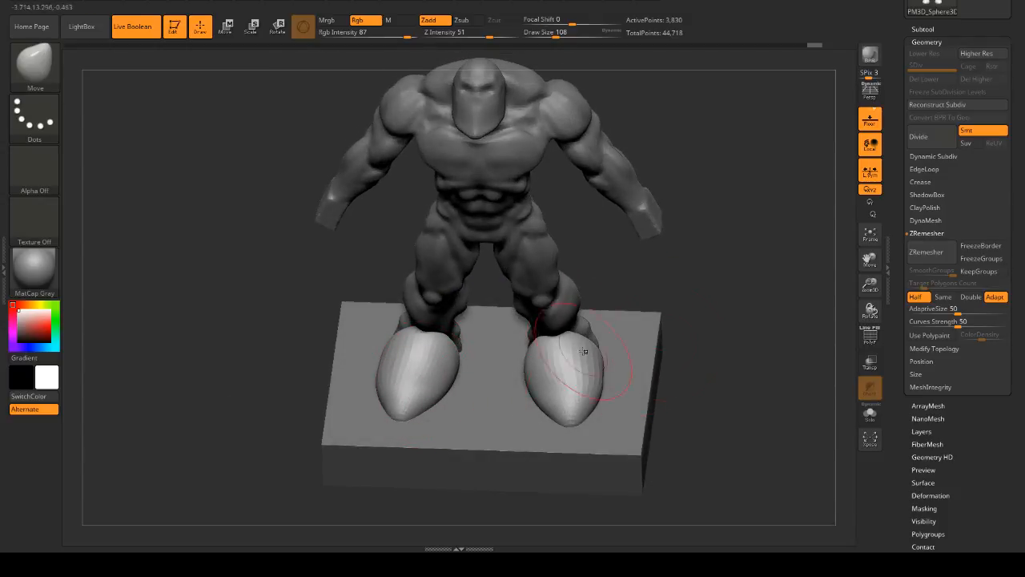
drag(536, 329, 554, 361)
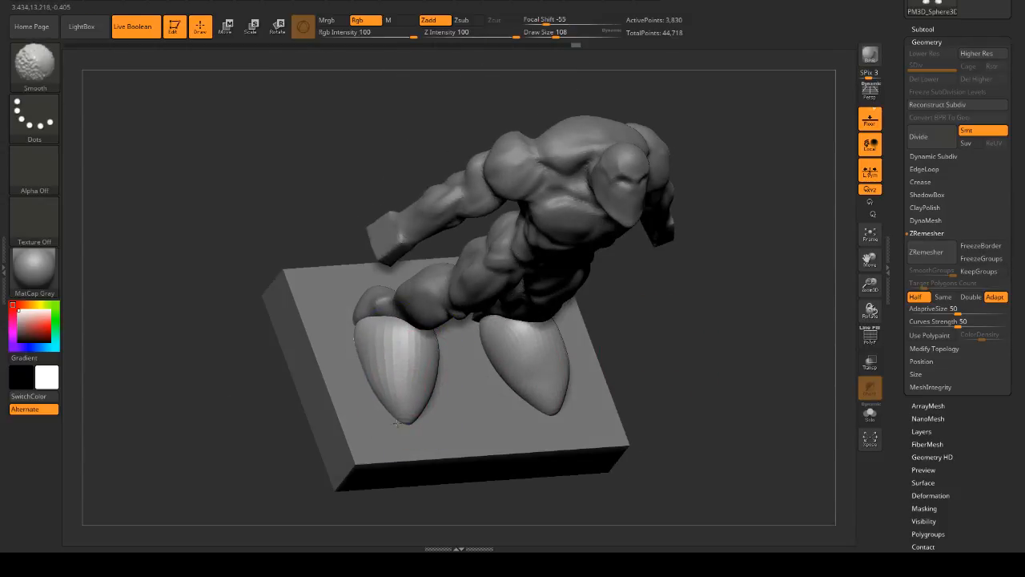
shift+drag(658, 365, 728, 315)
key(ctrl)
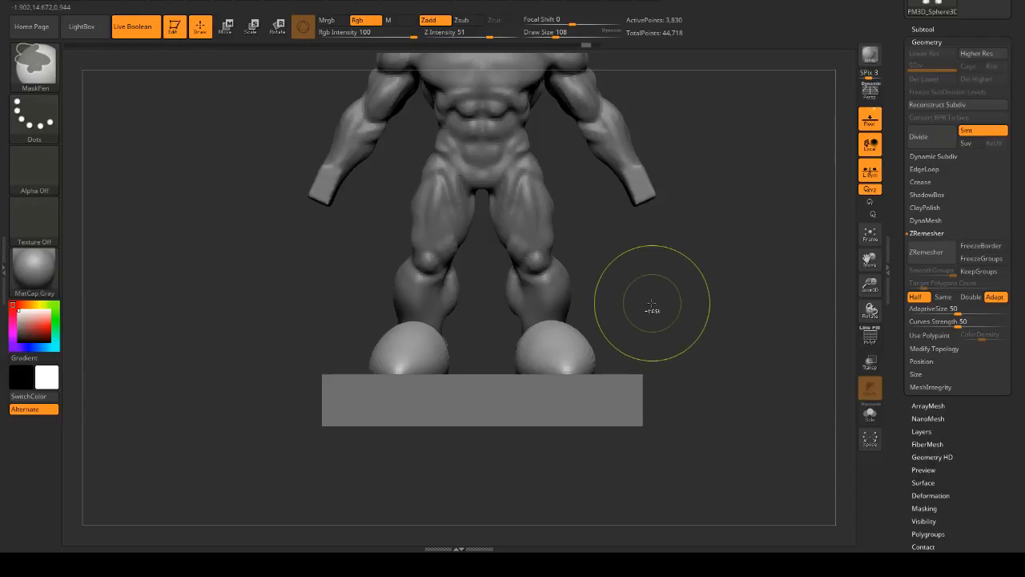
key(ctrl+z)
key(ctrl+z)
key(ctrl+shift+z)
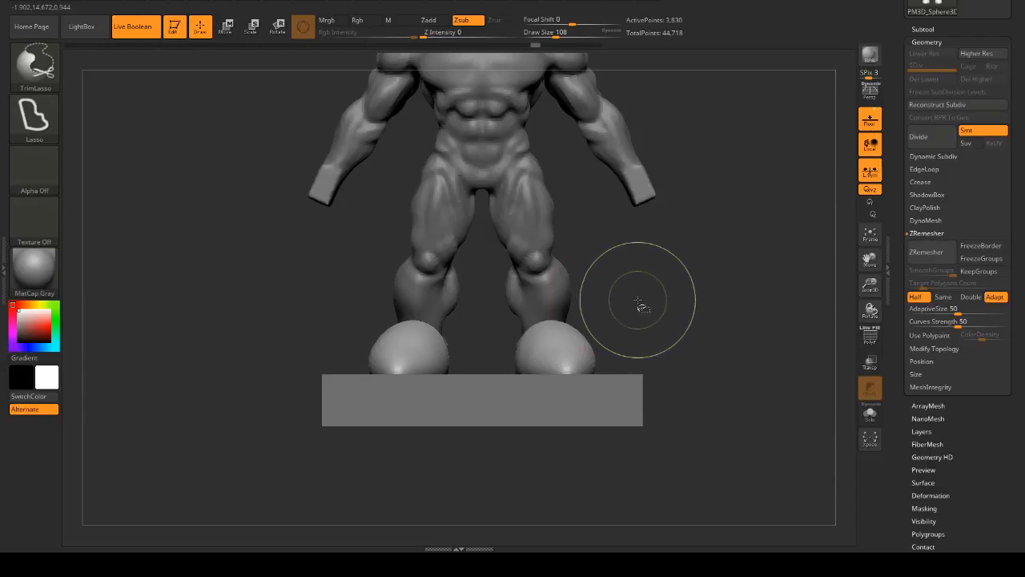
- Smooth the sides of both feet using the Smooth brush at draw size 108
drag(590, 275, 433, 352)
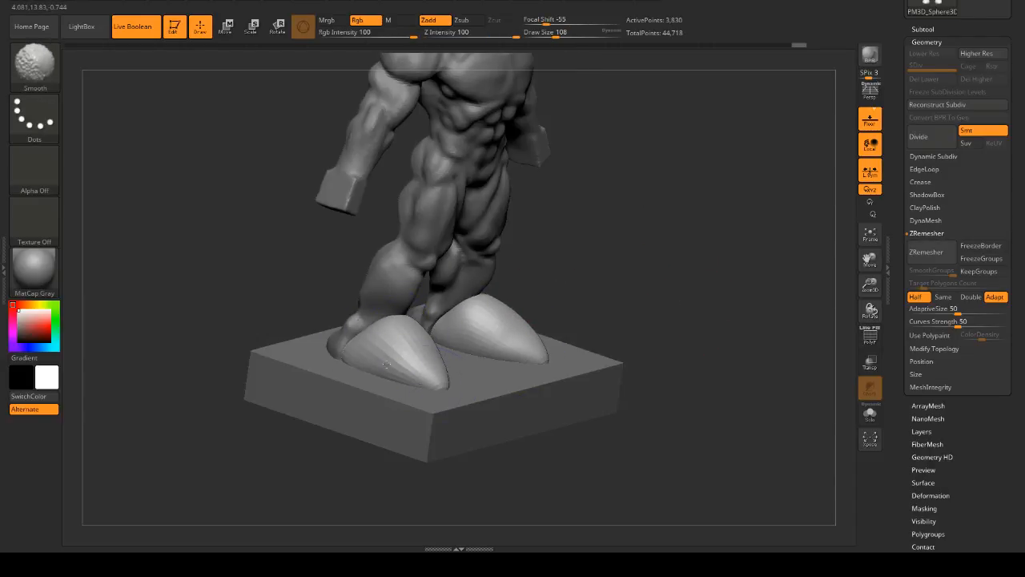
drag(513, 313, 653, 336)
shift+drag(702, 305, 705, 256)
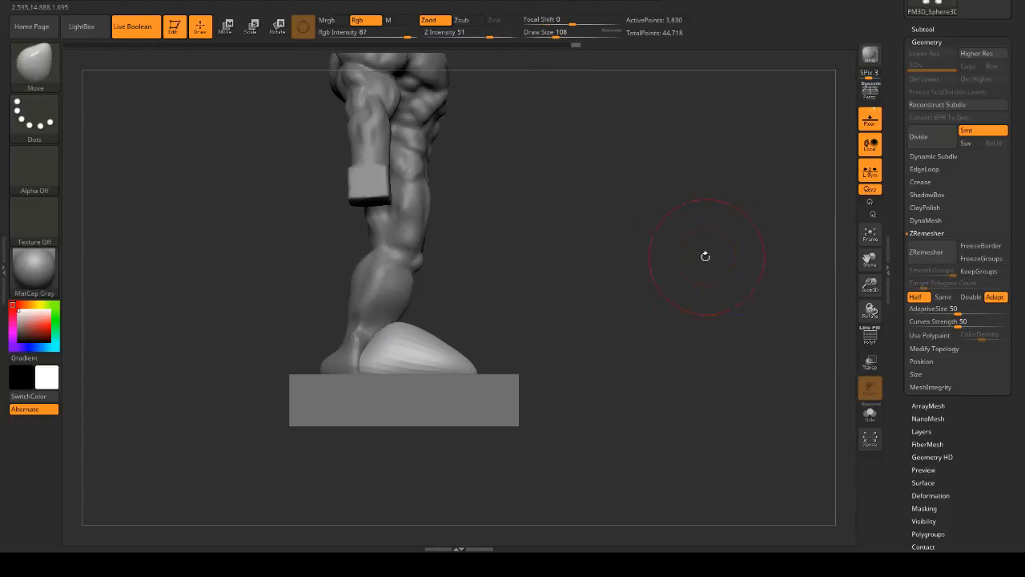
shift+drag(603, 254, 652, 284)
mouse_move(651, 277)
mouse_down()
mouse_move(698, 277)
mouse_move(639, 246)
mouse_up()
key(space)
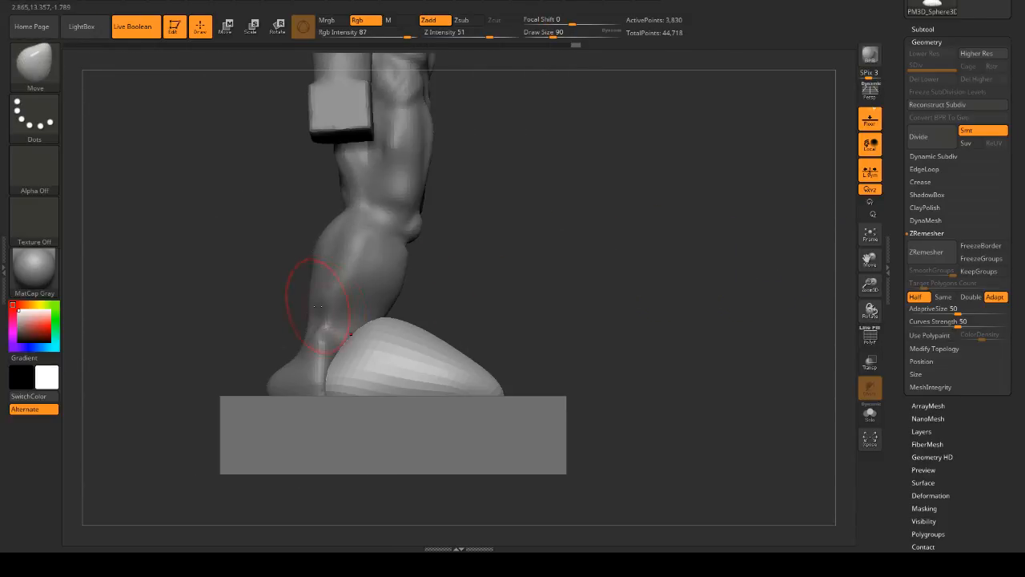
- Make the body the active subtool and reshape its ankles and heels using the Move brush at draw sizes 163 and 87
alt+click(373, 267)
key(space)
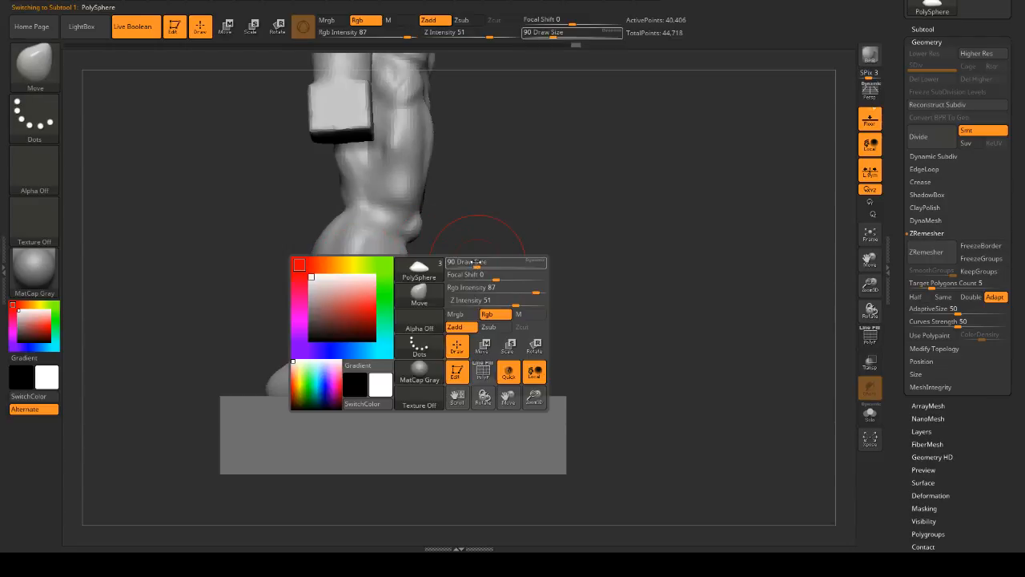
drag(489, 260, 520, 263)
key(space)
drag(275, 328, 266, 329)
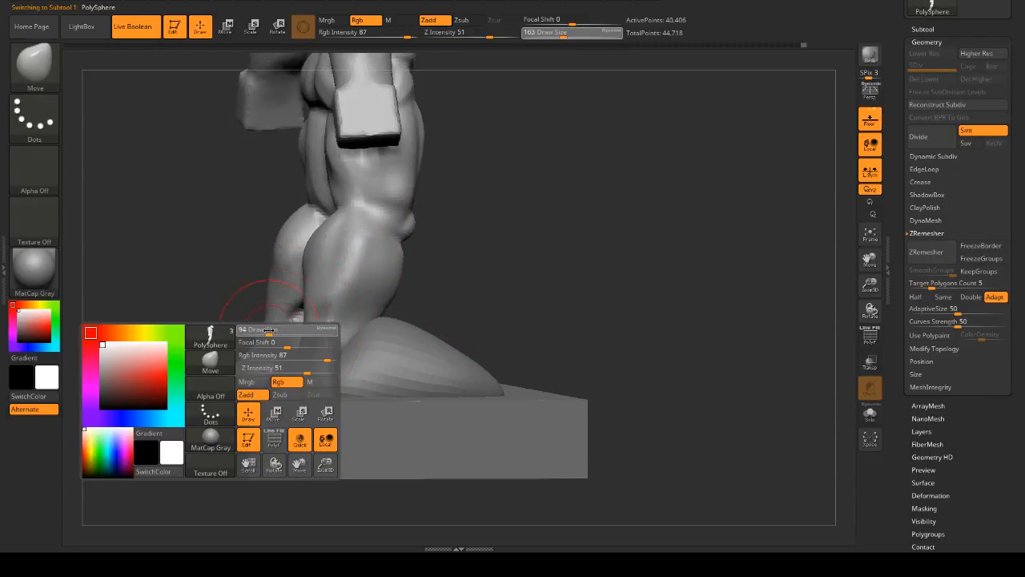
mouse_move(392, 298)
mouse_down()
mouse_move(552, 276)
mouse_move(485, 270)
mouse_move(400, 303)
mouse_up()
key(ctrl)
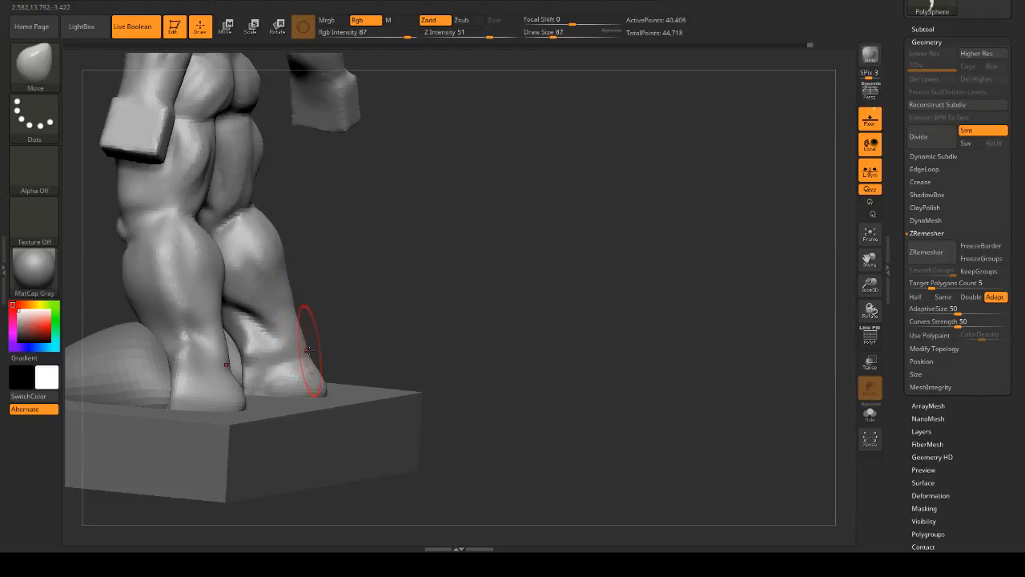
- Refine the backs of the lower legs using the Move brush at draw size 49
drag(402, 318, 447, 281)
key(space)
mouse_move(302, 265)
mouse_down()
mouse_move(311, 265)
mouse_move(249, 271)
mouse_up()
shift+drag(472, 260, 554, 261)
key(space)
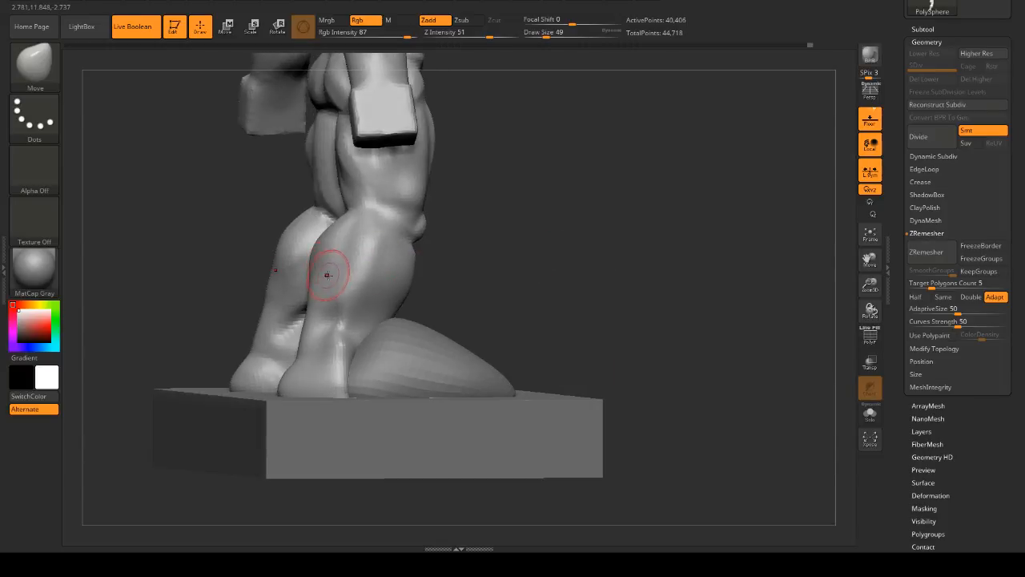
- Shape the calves with the Move brush at draw size 90 and smooth their backs
key(space)
drag(324, 272, 337, 273)
mouse_move(441, 262)
shift+mouse_down()
mouse_move(575, 269)
mouse_move(549, 259)
shift+mouse_up()
mouse_move(384, 261)
mouse_down()
mouse_move(297, 286)
mouse_move(501, 277)
mouse_move(344, 235)
mouse_up()
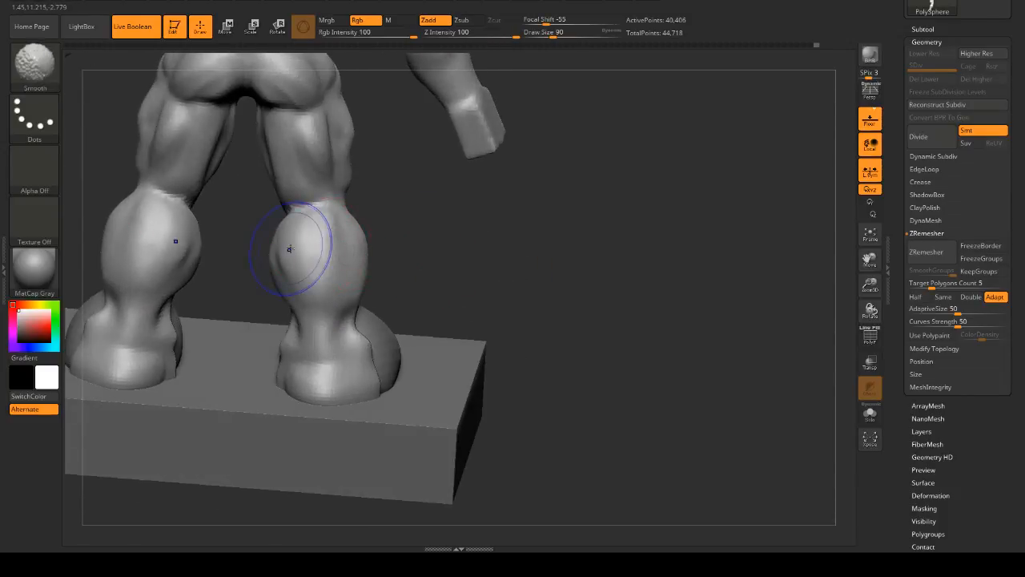
shift+drag(352, 278, 524, 240)
mouse_move(447, 268)
mouse_down()
mouse_move(487, 263)
mouse_move(472, 263)
mouse_up()
- Refine the outline of the ankles and heels from behind using the Move brush at draw size 41
key(space)
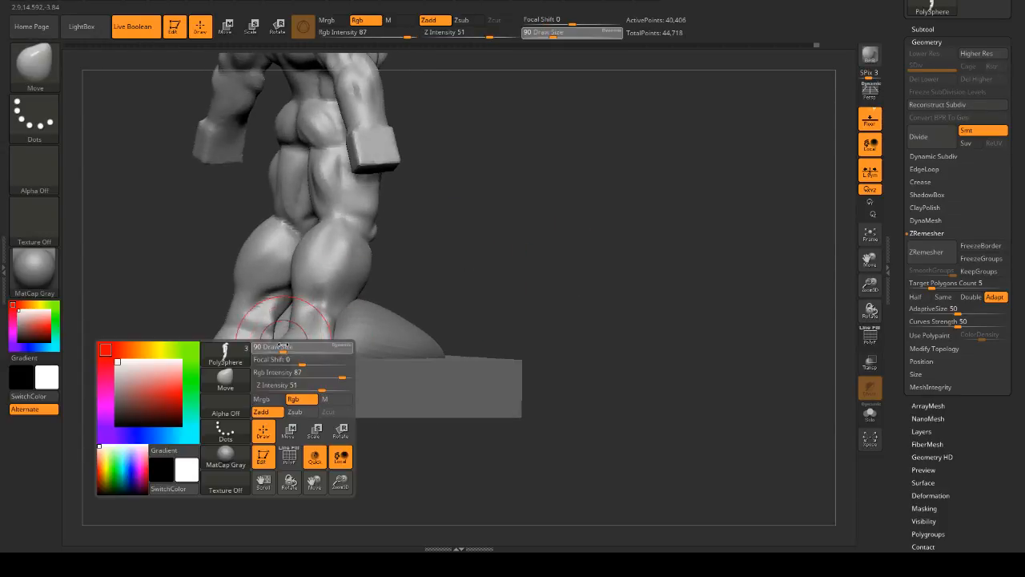
drag(280, 349, 272, 349)
drag(428, 279, 274, 339)
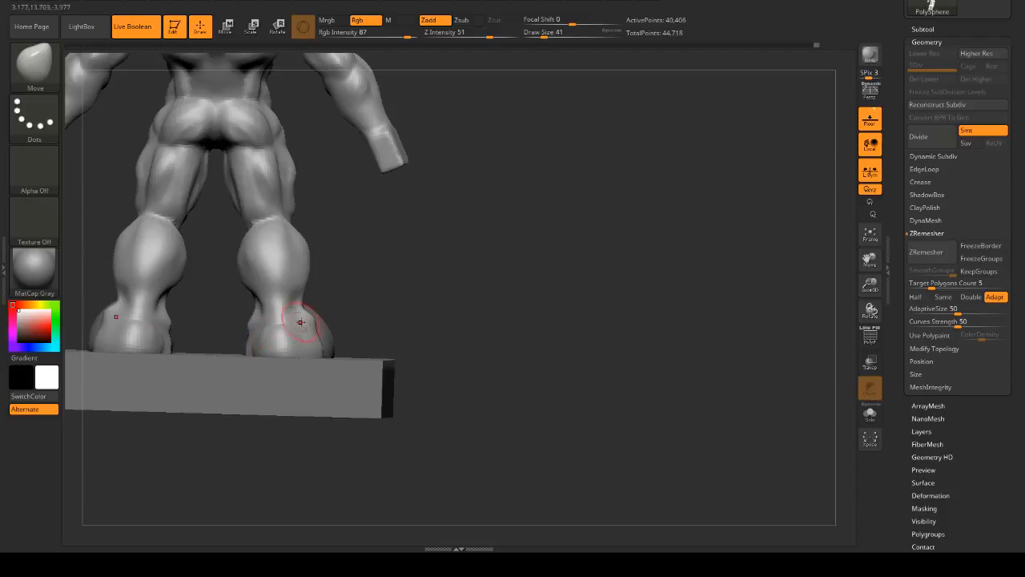
drag(340, 317, 389, 300)
- Adjust the calf profile using the Move brush at draw sizes 77 and 39, and check the figure from the front
key(space)
drag(501, 272, 525, 272)
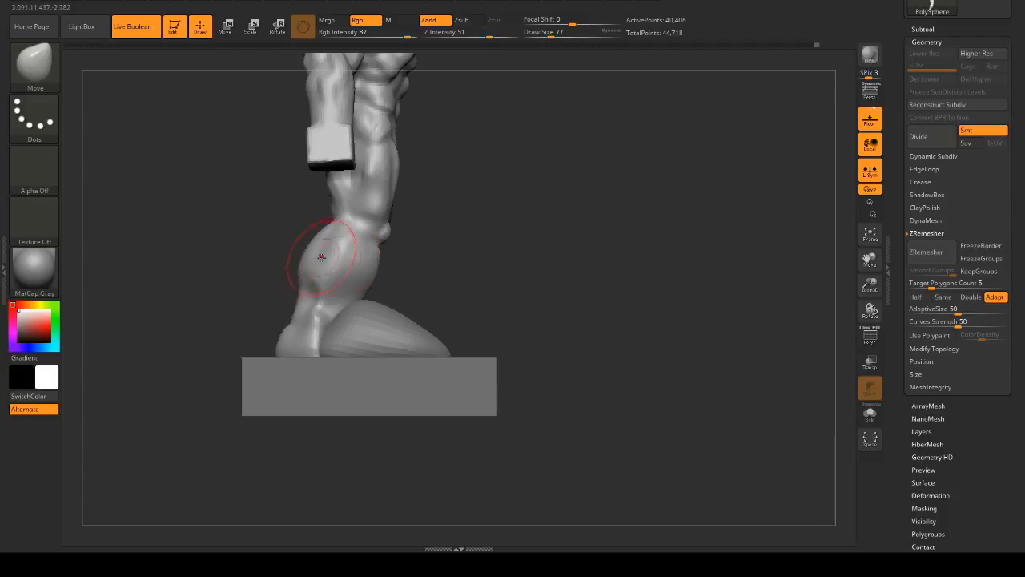
key(space)
click(463, 258)
mouse_move(464, 254)
alt+mouse_down()
mouse_move(441, 273)
mouse_move(499, 237)
mouse_move(638, 201)
mouse_move(646, 252)
mouse_move(630, 243)
alt+mouse_up()
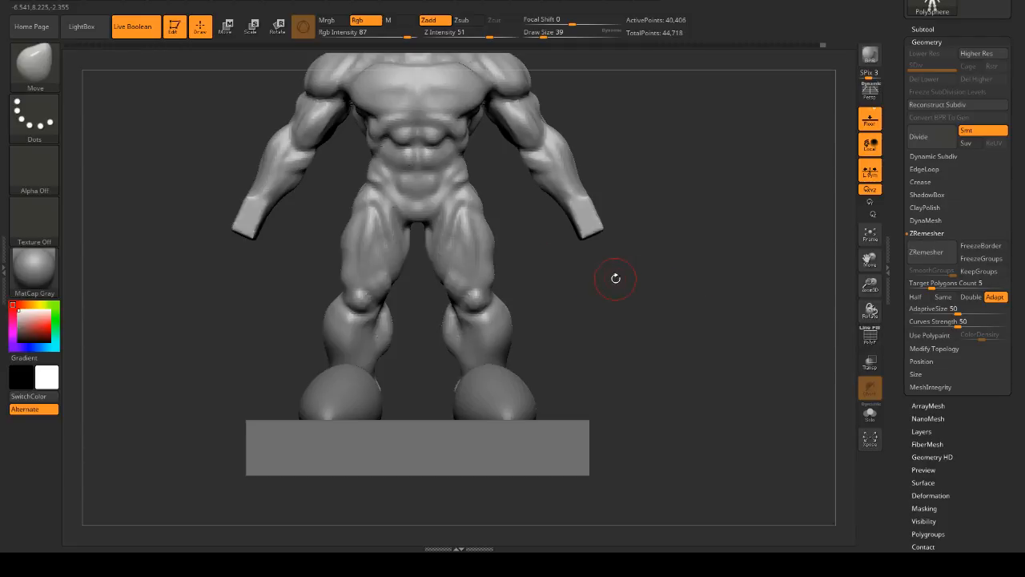
mouse_move(679, 259)
shift+mouse_down()
mouse_move(691, 250)
mouse_move(727, 256)
mouse_move(730, 288)
mouse_move(654, 278)
mouse_move(708, 231)
mouse_move(679, 286)
mouse_move(743, 232)
mouse_move(778, 254)
mouse_move(749, 288)
mouse_move(689, 296)
shift+mouse_up()
- Switch to the ClayBuildup brush and start sculpting form on the blocky hand at draw size 39
mouse_move(593, 304)
alt+mouse_down()
mouse_move(480, 290)
mouse_move(297, 325)
mouse_move(264, 259)
mouse_move(183, 233)
alt+mouse_up()
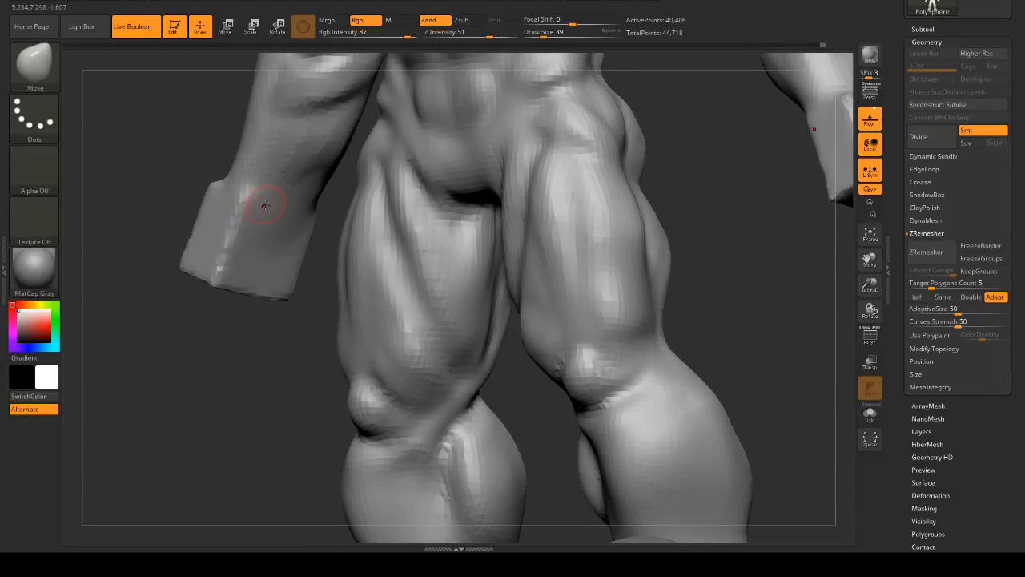
key(b)
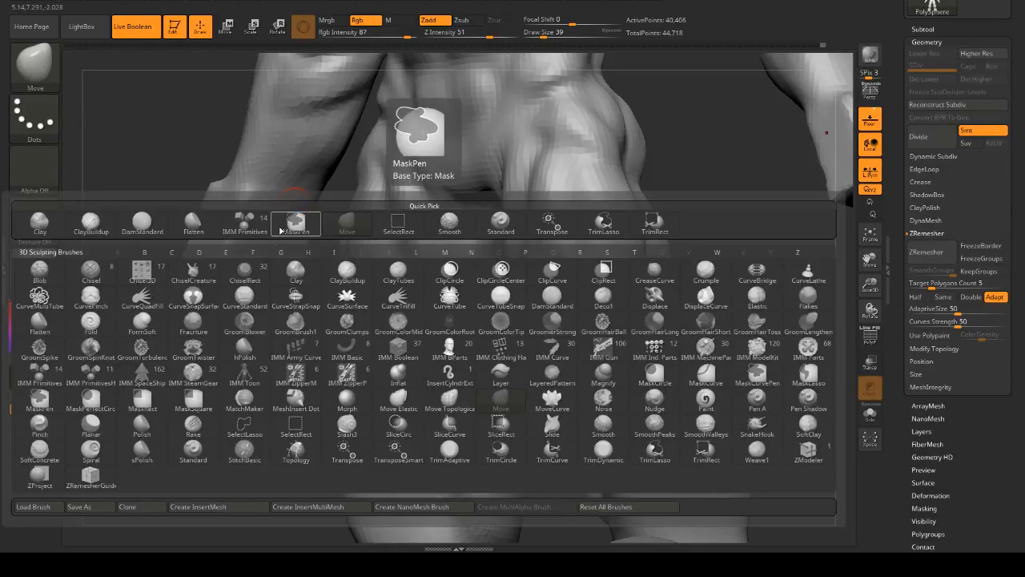
click(289, 227)
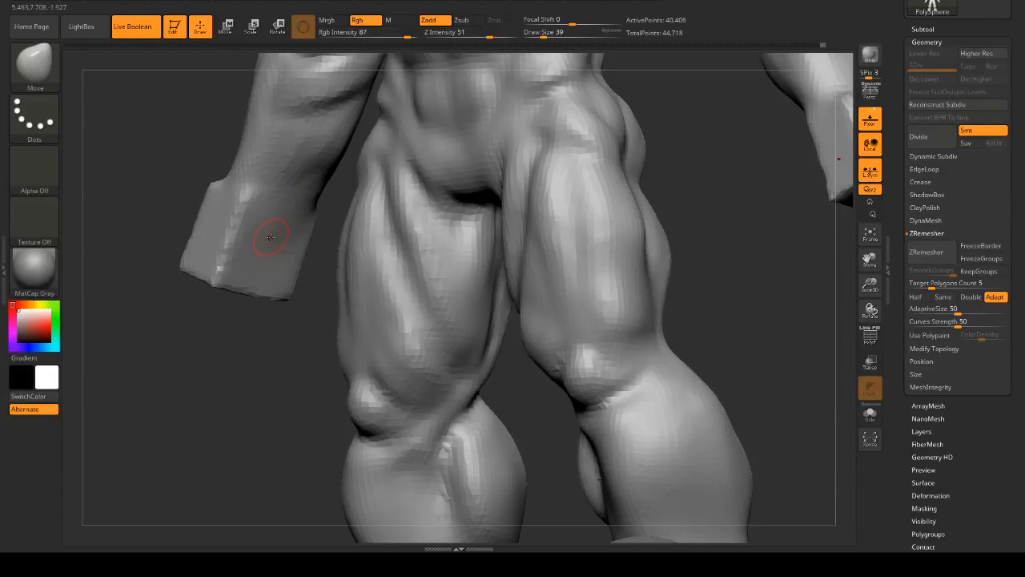
key(b)
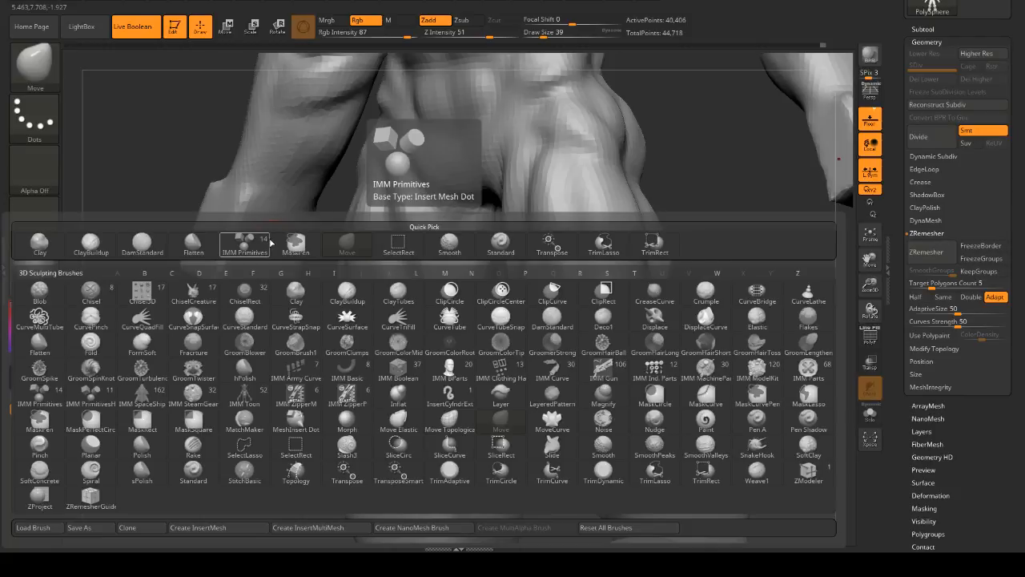
key(c)
key(b)
drag(178, 315, 164, 342)
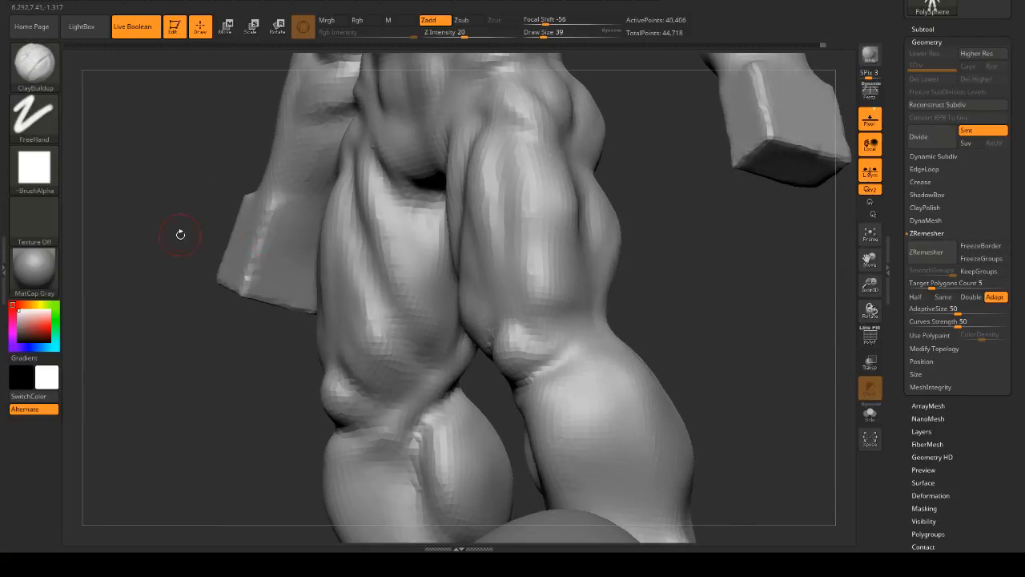
mouse_move(181, 233)
mouse_down()
mouse_move(248, 239)
mouse_move(255, 258)
mouse_move(241, 271)
mouse_up()
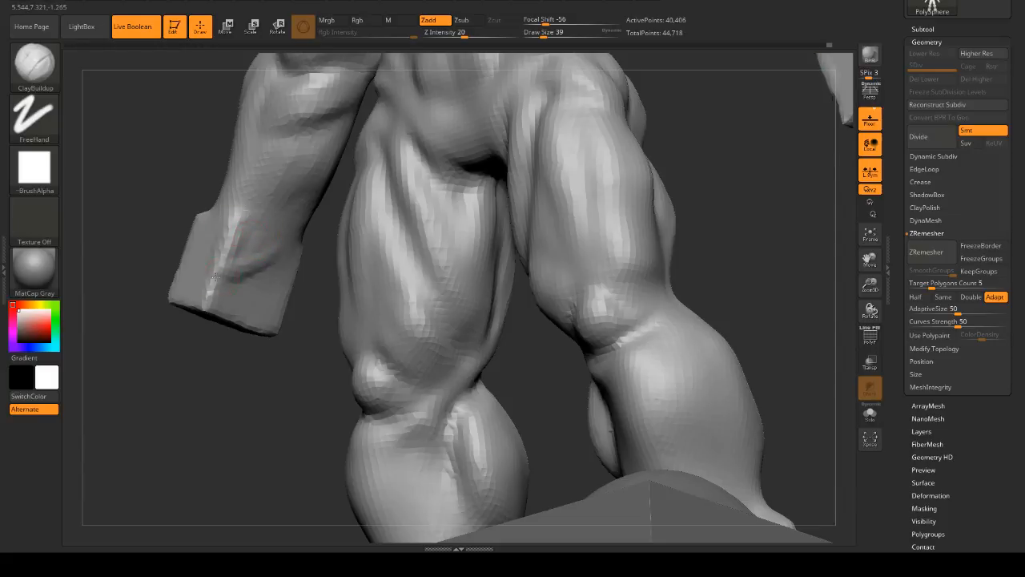
- Build up form on the sides and end of the blocky hand with the ClayBuildup brush at draw size 83
key(space)
drag(250, 236, 222, 253)
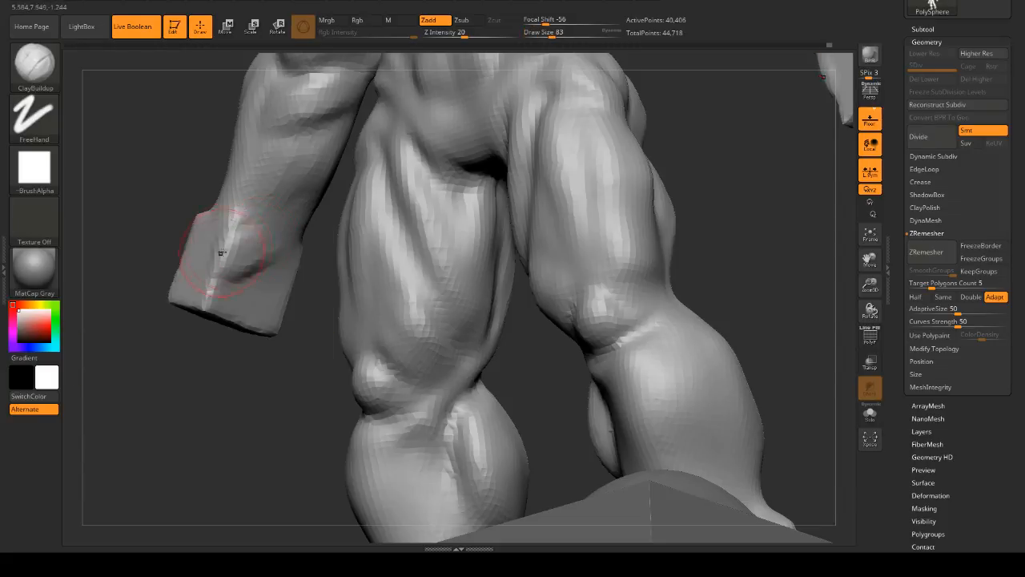
mouse_move(721, 277)
mouse_down()
mouse_move(364, 286)
mouse_move(437, 290)
mouse_move(437, 227)
mouse_up()
alt+drag(630, 230, 570, 291)
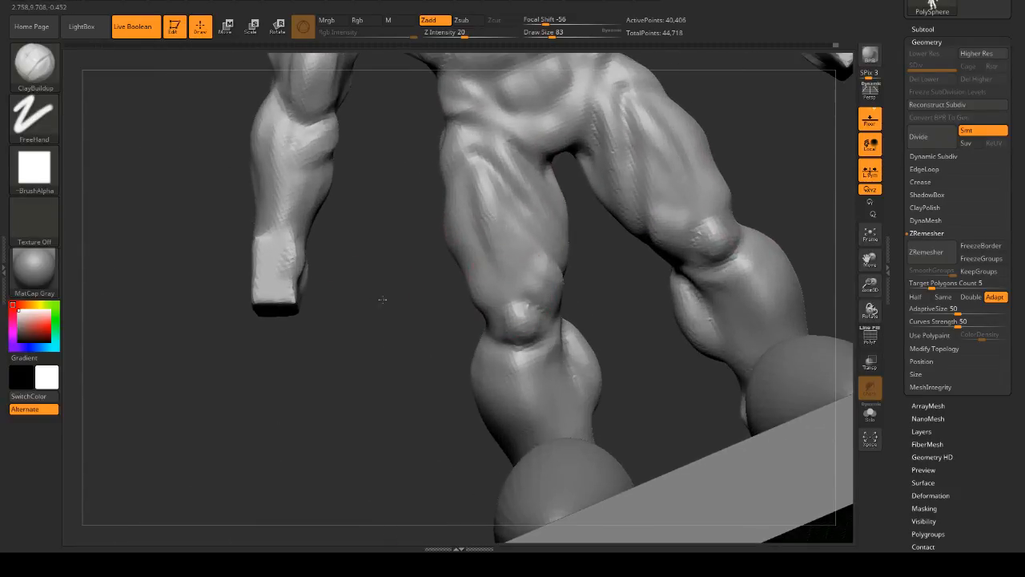
drag(383, 298, 390, 293)
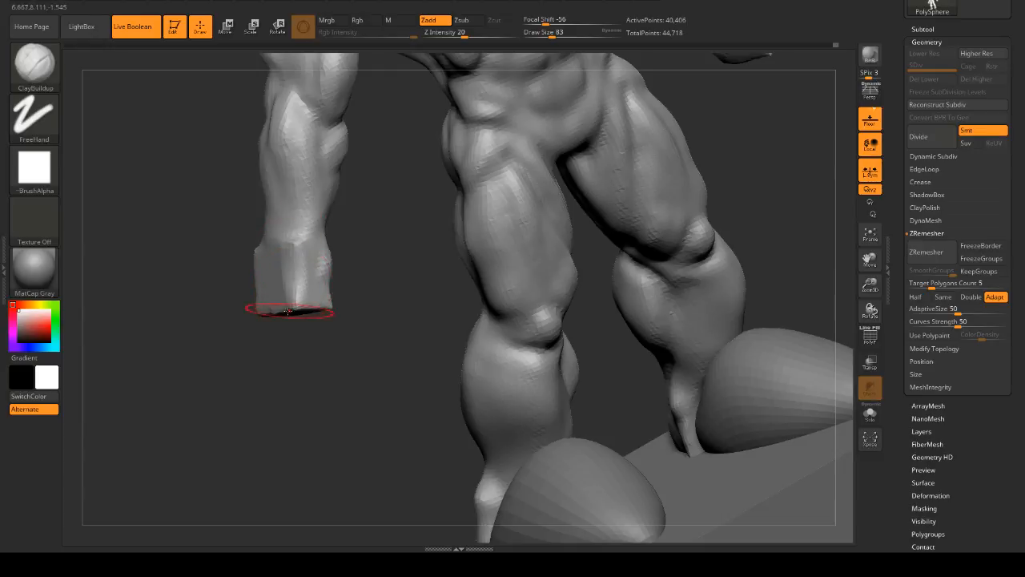
drag(287, 314, 235, 258)
drag(374, 276, 432, 231)
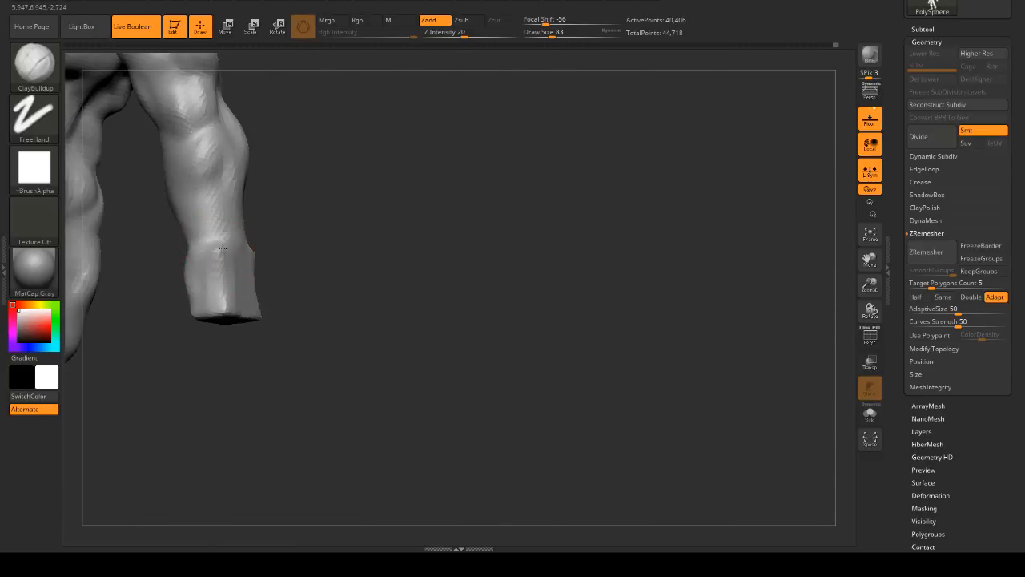
drag(291, 250, 320, 280)
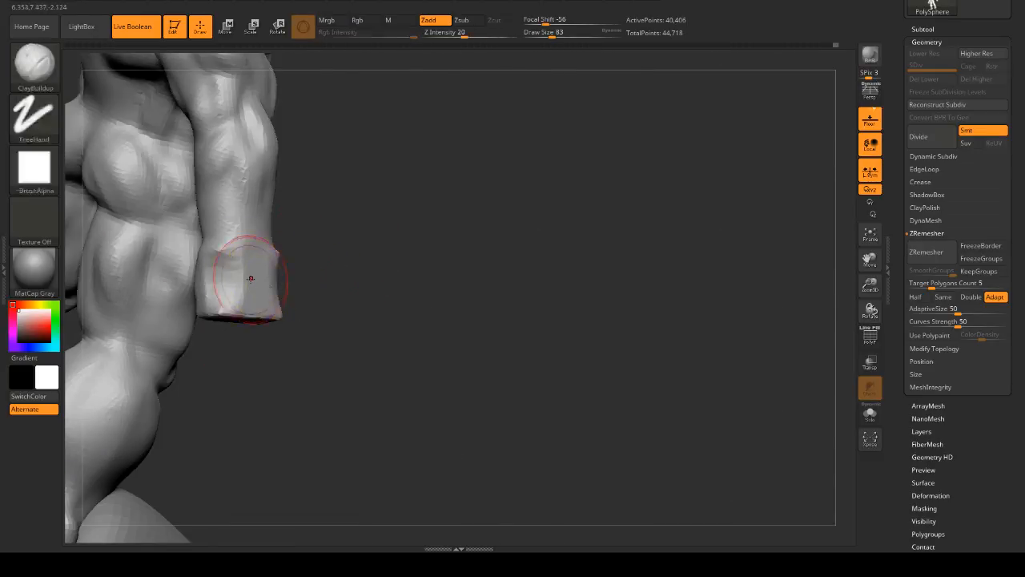
mouse_move(255, 317)
mouse_down()
mouse_move(273, 347)
mouse_move(251, 335)
mouse_up()
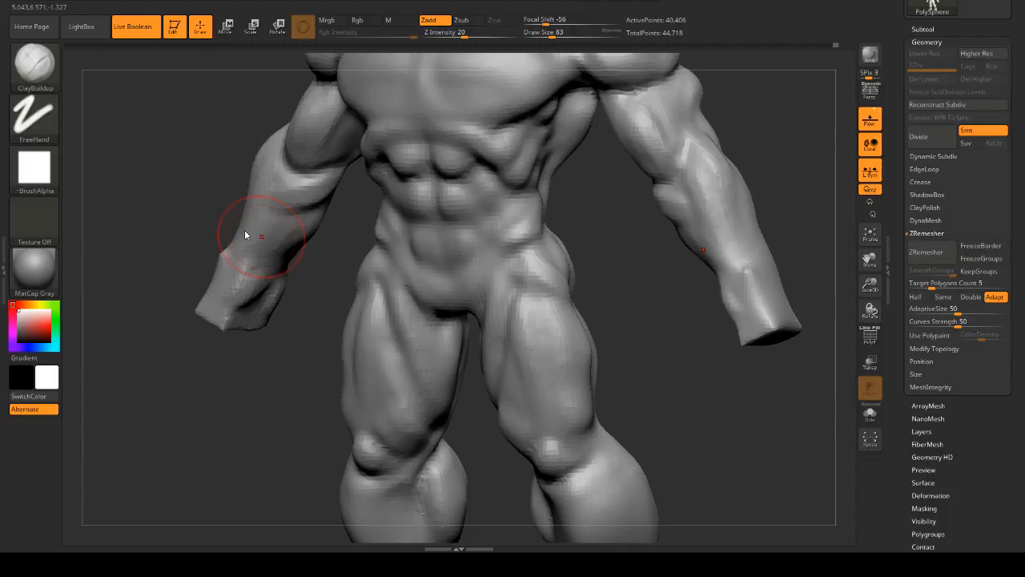
- Reshape the lower edge of the glutes from behind using the Move brush at draw size 101
mouse_move(676, 291)
alt+mouse_down()
mouse_move(671, 220)
mouse_move(705, 232)
mouse_move(619, 258)
mouse_move(748, 274)
mouse_move(723, 280)
mouse_move(681, 248)
mouse_move(692, 261)
mouse_move(541, 284)
mouse_move(670, 238)
mouse_move(652, 241)
mouse_move(722, 247)
alt+mouse_up()
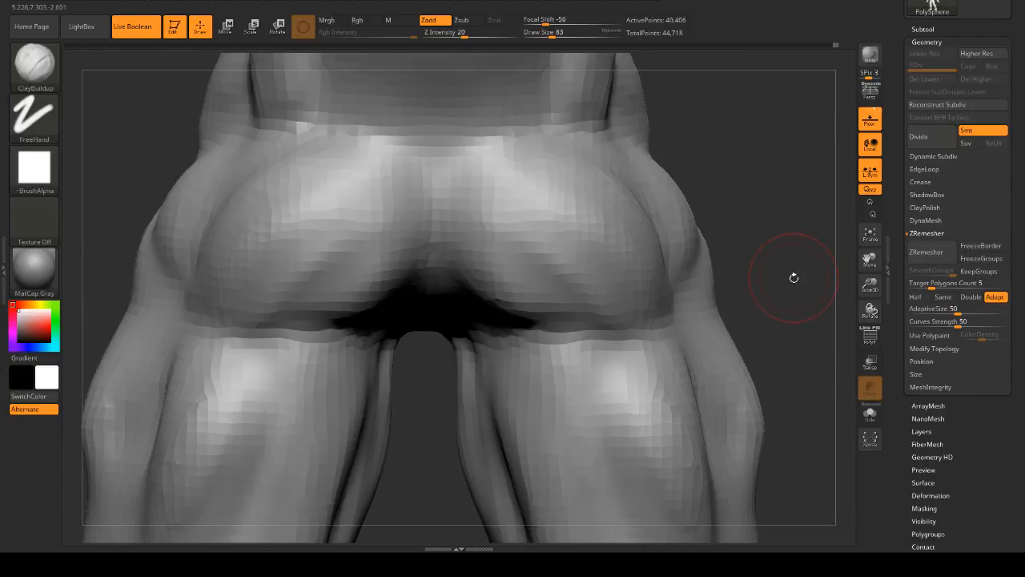
mouse_move(794, 277)
mouse_down()
mouse_move(572, 264)
mouse_move(275, 205)
mouse_move(387, 207)
mouse_up()
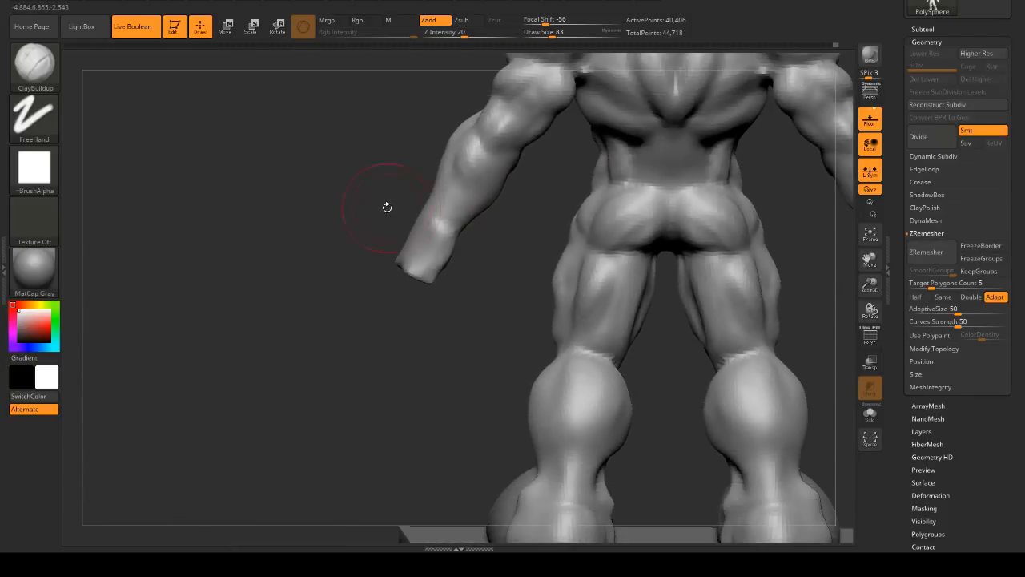
alt+drag(504, 254, 410, 250)
drag(739, 258, 708, 257)
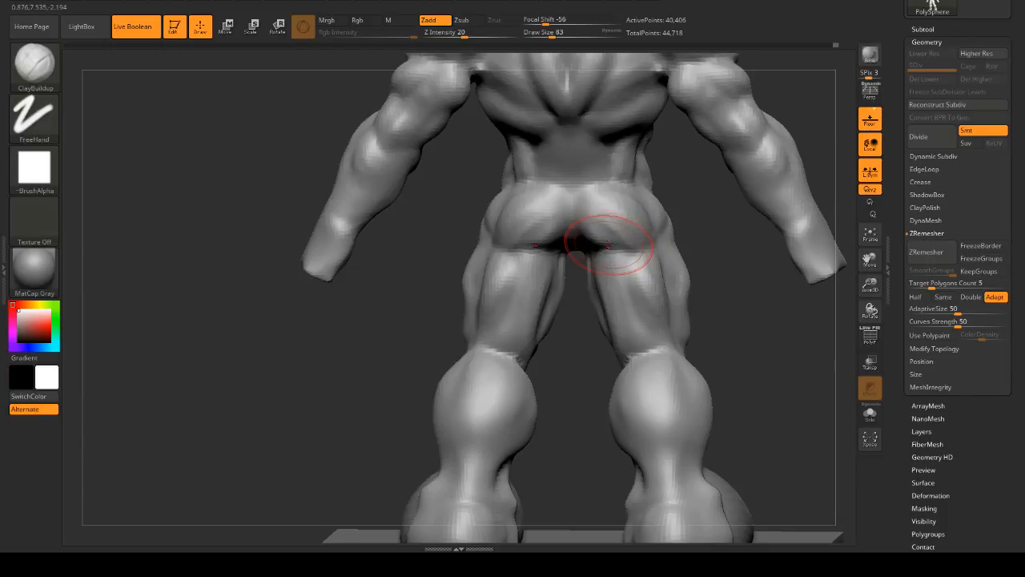
key(b)
key(m)
key(v)
key(space)
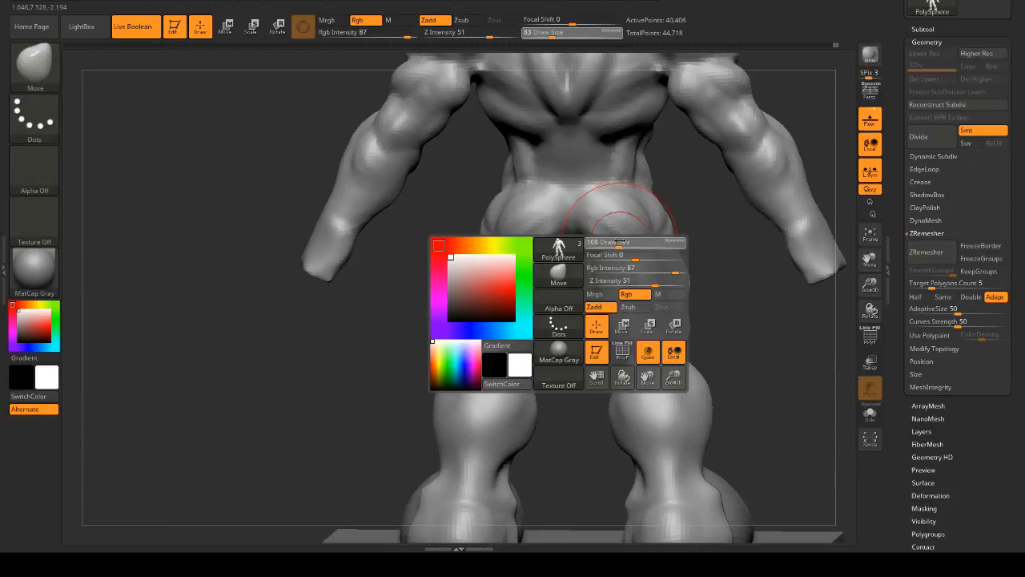
key(space)
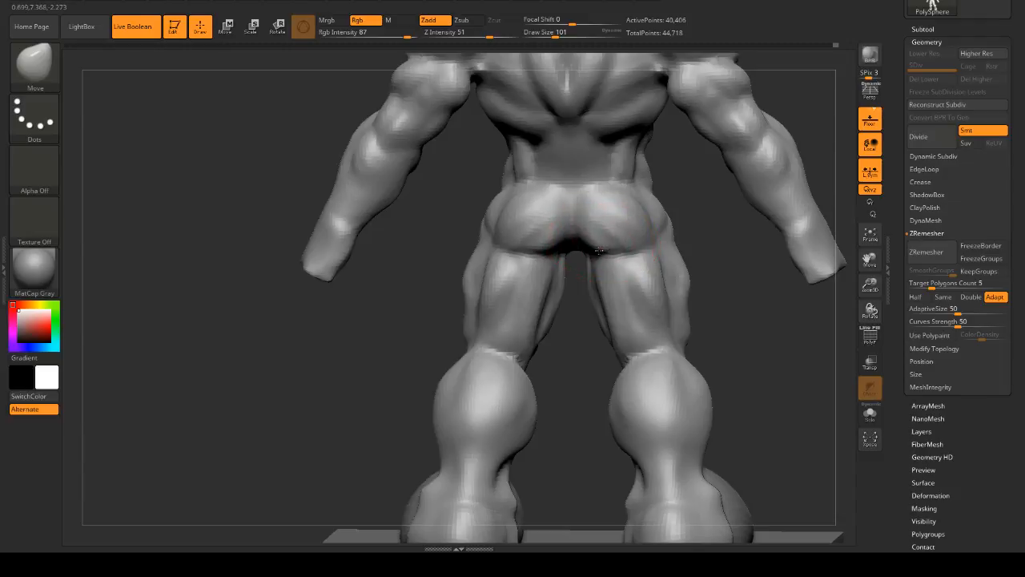
drag(627, 245, 660, 258)
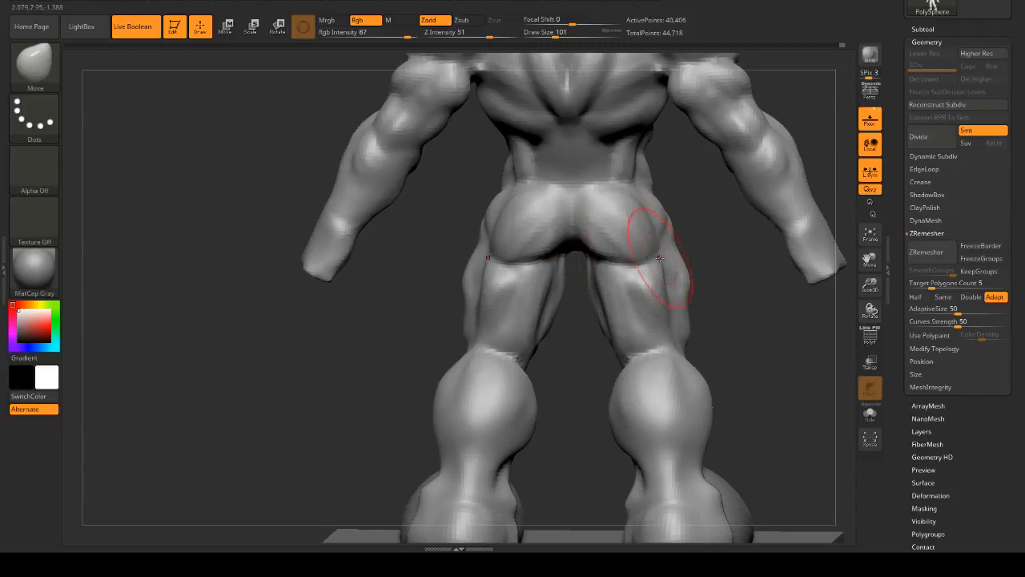
- Adjust the thigh shape from the side using the Move brush at draw size 101
drag(744, 267, 772, 265)
shift+drag(738, 297, 717, 273)
drag(576, 273, 582, 270)
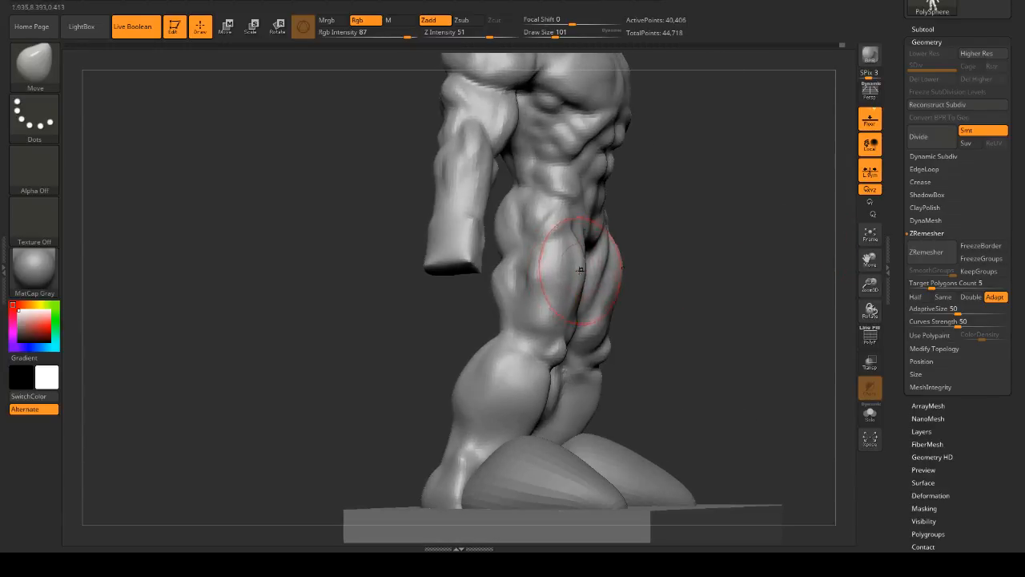
mouse_move(698, 276)
mouse_down()
mouse_move(728, 290)
mouse_move(738, 281)
mouse_move(412, 249)
mouse_move(261, 210)
mouse_move(294, 220)
mouse_move(270, 201)
mouse_move(285, 231)
mouse_up()
alt+drag(406, 188, 296, 230)
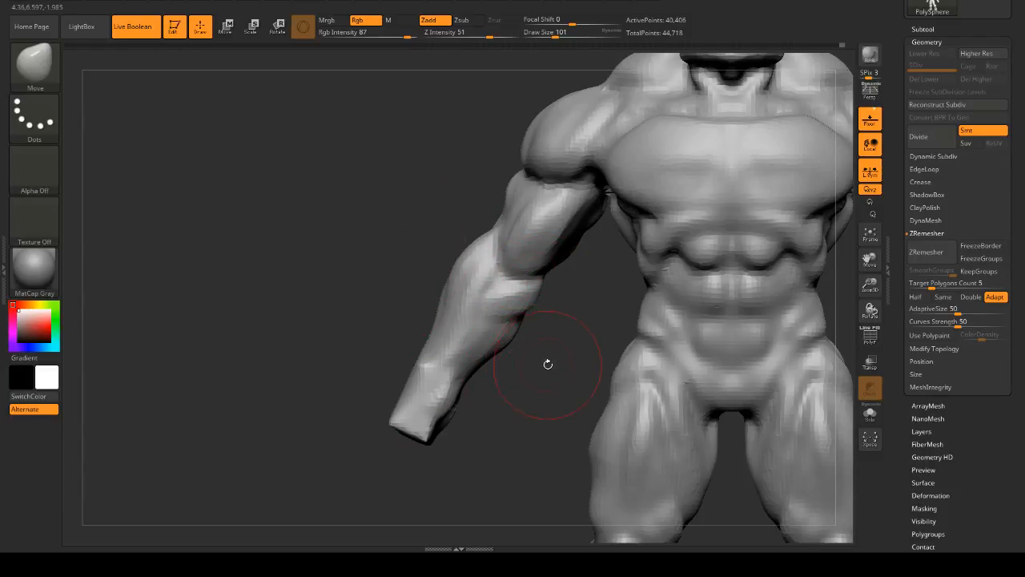
- Hide both arms of the figure using the SelectRect brush so the side of the body is exposed
mouse_move(549, 361)
mouse_down()
mouse_move(289, 250)
mouse_move(643, 282)
mouse_move(737, 229)
mouse_move(280, 211)
mouse_move(241, 143)
mouse_up()
mouse_move(332, 187)
ctrl+shift+mouse_down()
mouse_move(377, 229)
mouse_move(486, 412)
mouse_move(472, 492)
ctrl+shift+mouse_up()
key(ctrl+z)
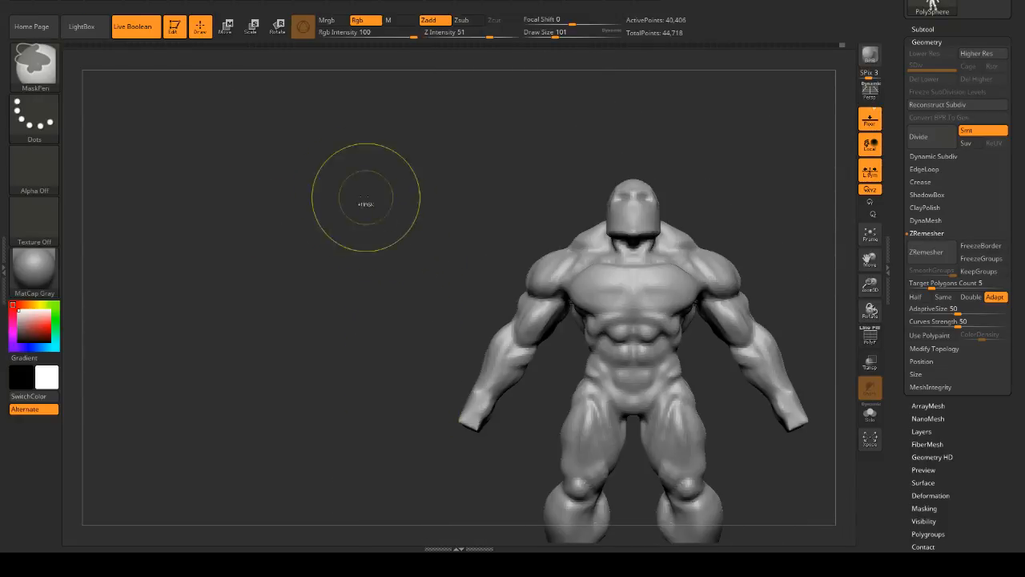
mouse_move(366, 201)
mouse_down()
mouse_move(339, 181)
mouse_move(391, 177)
mouse_up()
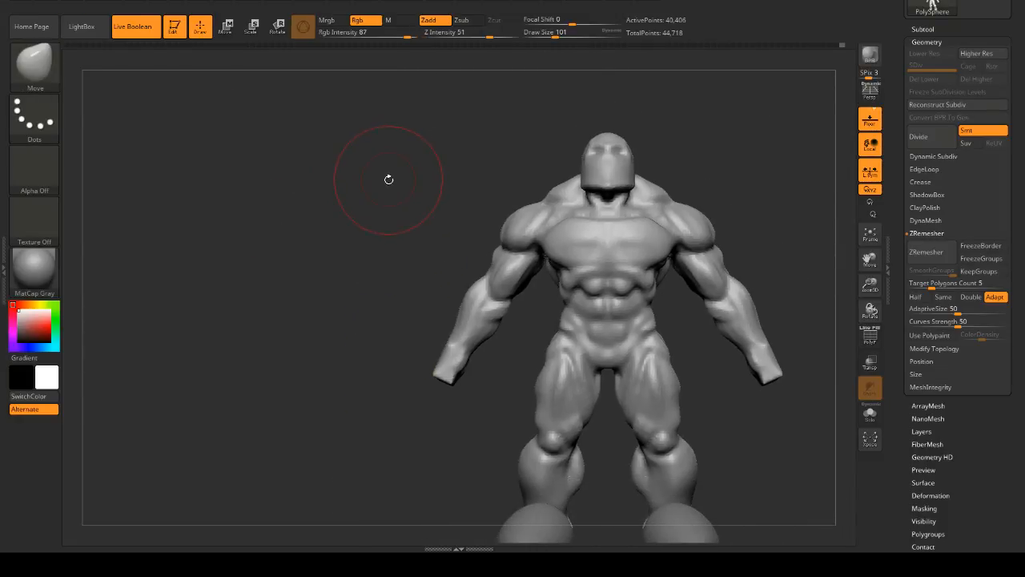
key(b)
key(s)
key(r)
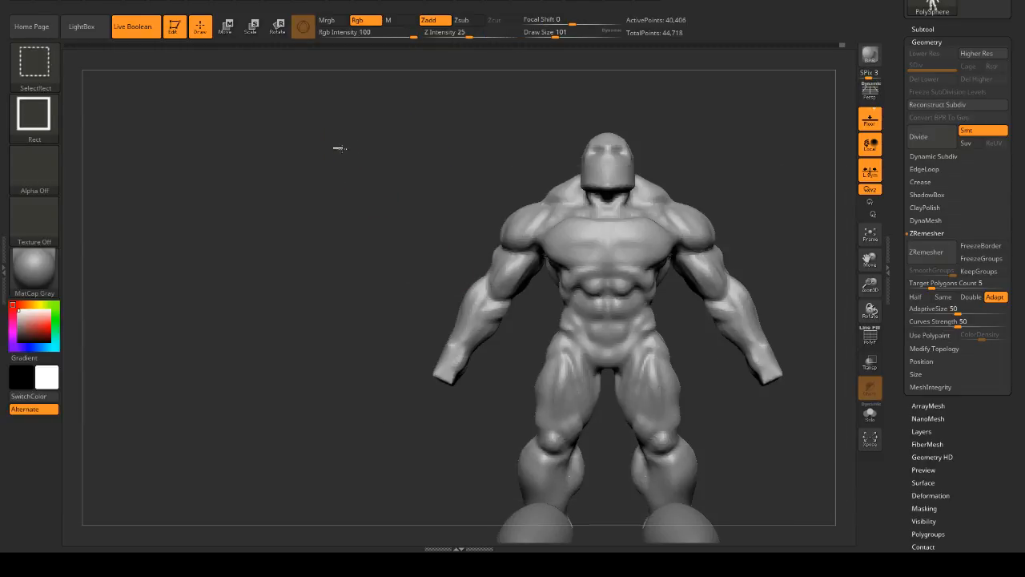
ctrl+shift+drag(334, 148, 524, 396)
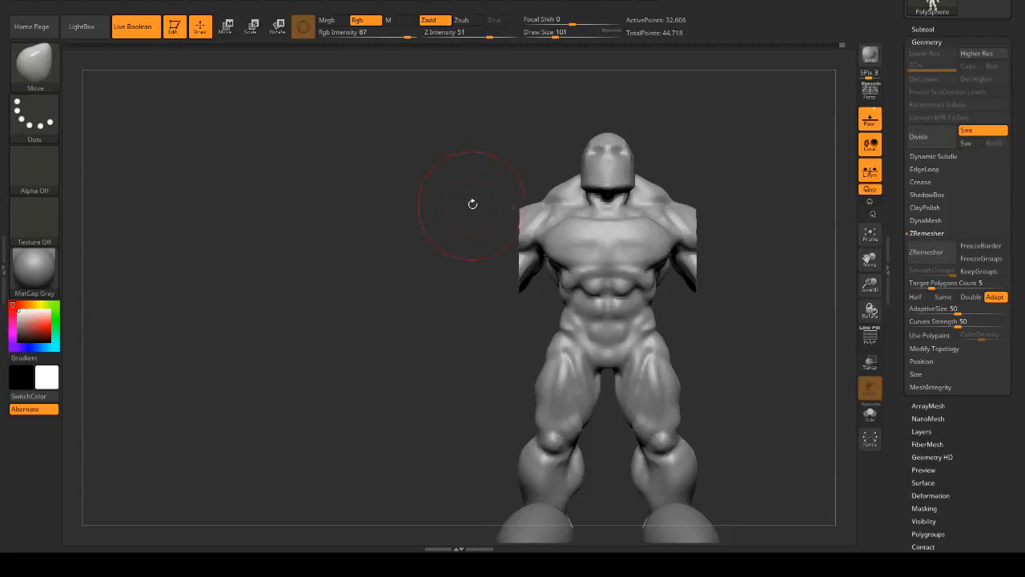
ctrl+alt+shift+drag(460, 163, 537, 310)
mouse_move(686, 286)
mouse_down()
mouse_move(812, 235)
mouse_move(746, 186)
mouse_move(719, 280)
mouse_move(634, 248)
mouse_move(693, 257)
mouse_up()
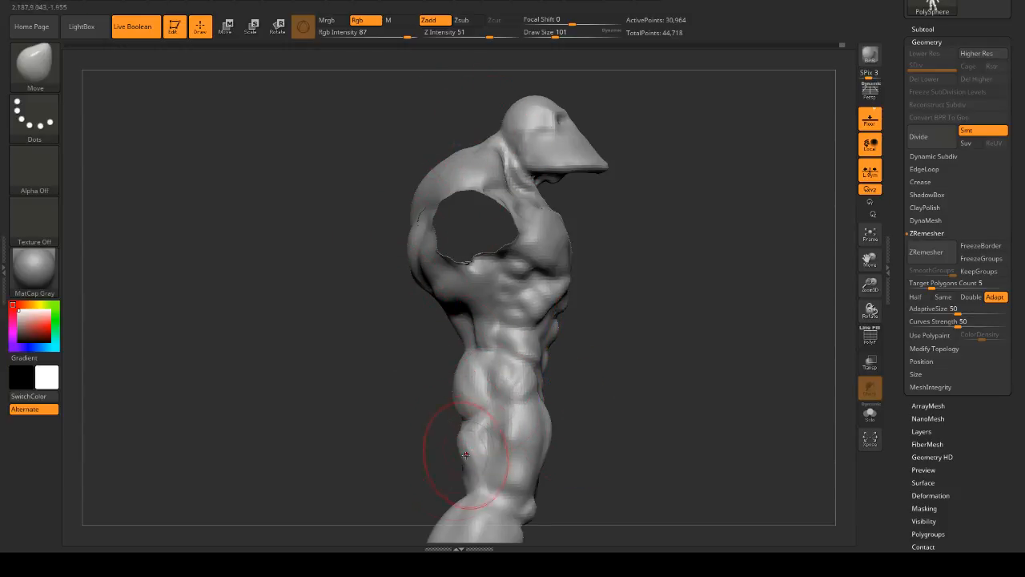
- Set the Move brush to a smaller draw size and smooth the back of the thighs
mouse_move(686, 377)
alt+mouse_down()
mouse_move(642, 227)
mouse_move(622, 222)
mouse_move(647, 245)
mouse_move(731, 238)
mouse_move(634, 222)
alt+mouse_up()
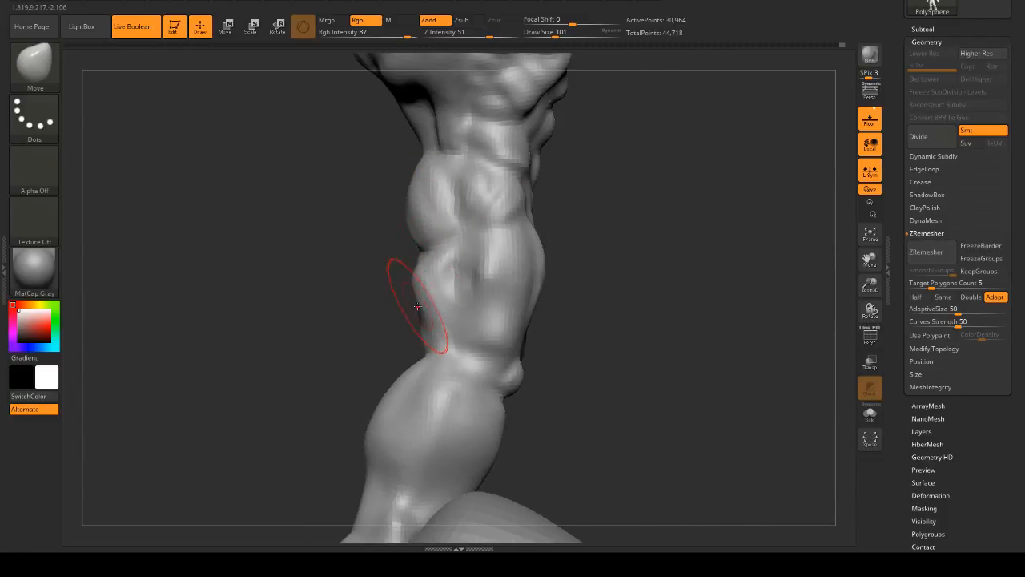
drag(560, 280, 655, 274)
key(ctrl+shift)
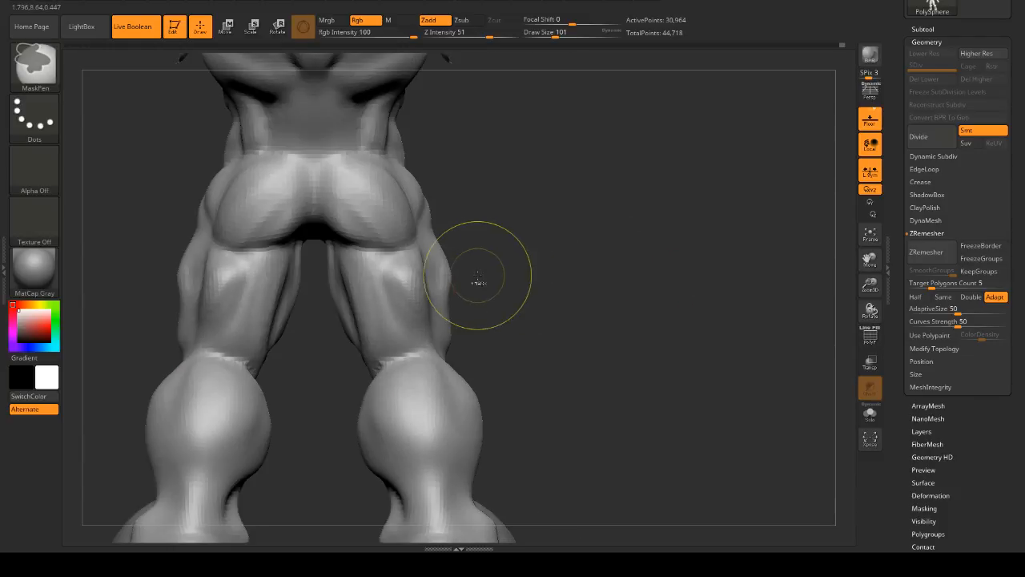
key(space)
drag(544, 270, 527, 269)
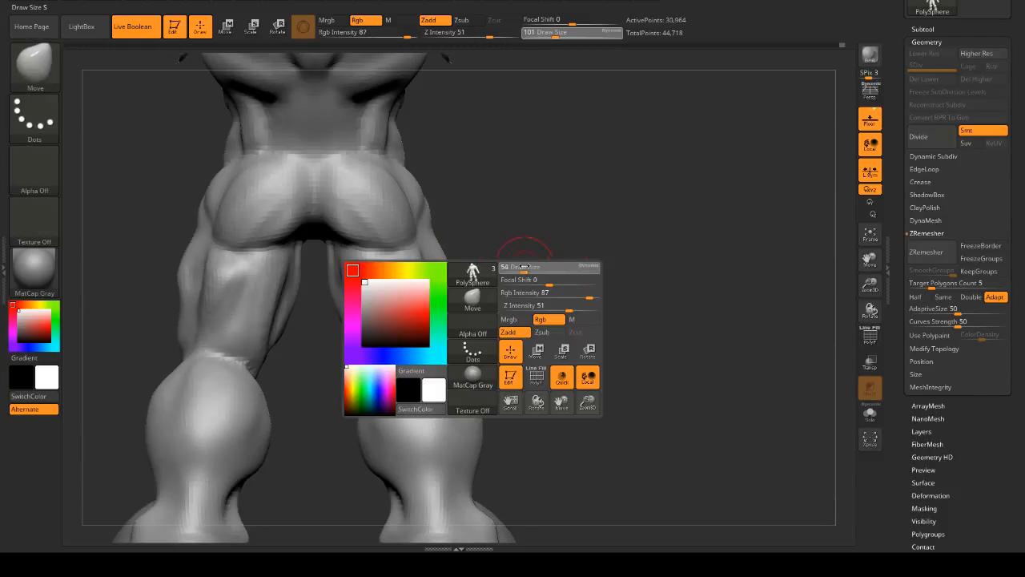
key(shift)
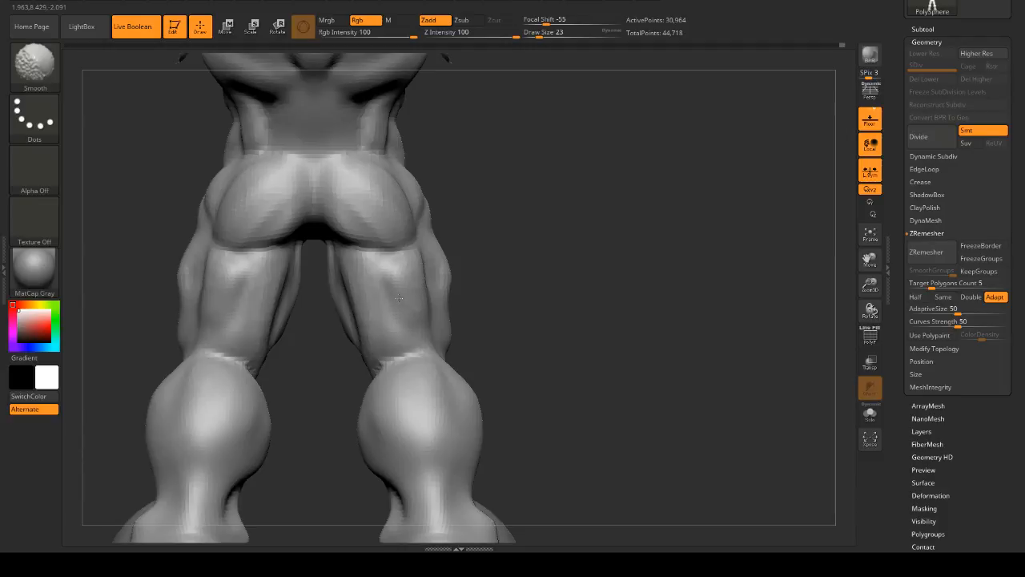
mouse_move(549, 246)
shift+mouse_down()
mouse_move(517, 241)
mouse_move(589, 240)
mouse_move(542, 249)
shift+mouse_up()
- Shape the hamstrings and thigh profile from the side using the Move brush at draw size 124
key(space)
key(space)
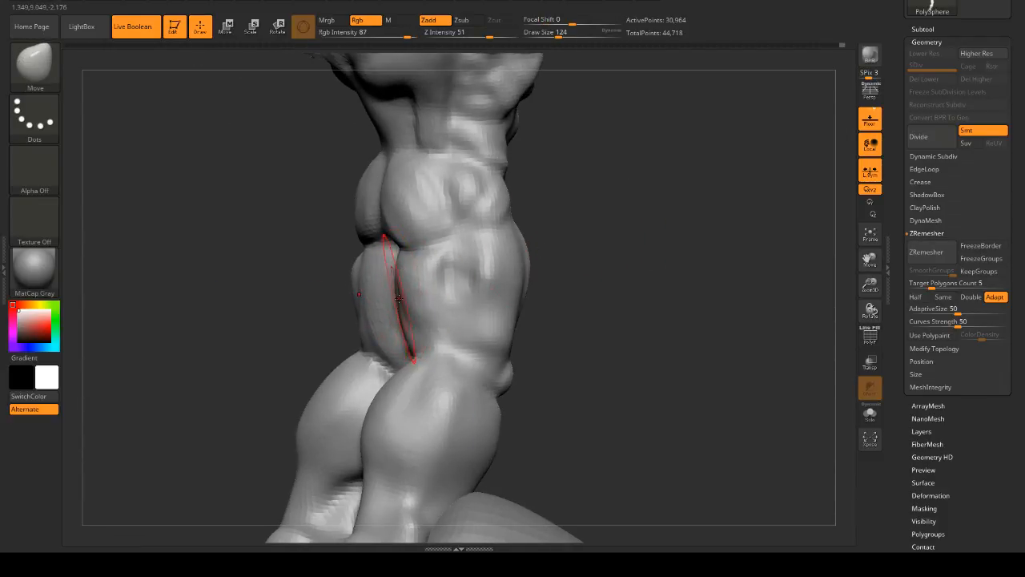
drag(612, 275, 622, 252)
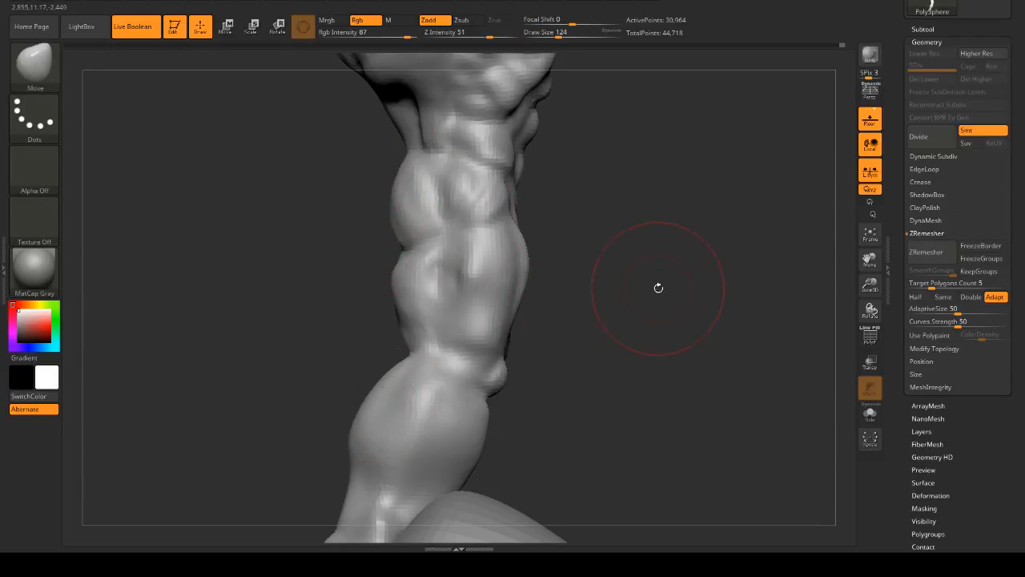
drag(671, 291, 504, 264)
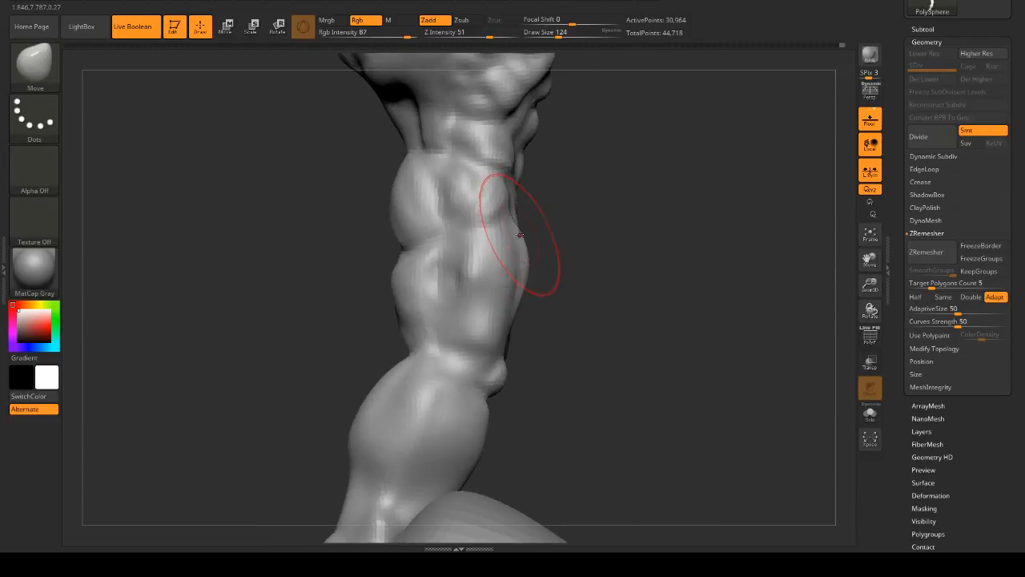
mouse_move(600, 238)
mouse_down()
mouse_move(496, 241)
mouse_move(580, 234)
mouse_up()
- Refine the front outline of the upper thigh near the hip using the Move brush at draw size 90
key(space)
drag(501, 222, 512, 216)
shift+drag(654, 240, 706, 236)
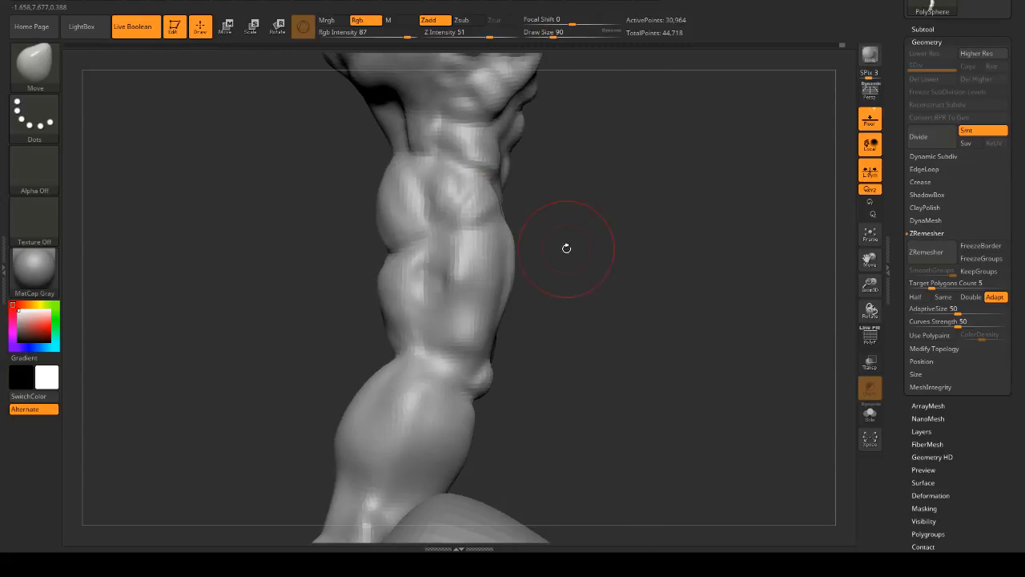
drag(587, 235, 538, 258)
drag(641, 255, 579, 313)
drag(577, 351, 446, 310)
- View the lower legs from the front and isolate the body by turning on transparency and Solo
shift+drag(353, 282, 295, 234)
mouse_move(286, 294)
alt+mouse_down()
mouse_move(297, 215)
mouse_move(304, 319)
mouse_move(307, 273)
mouse_move(291, 286)
mouse_move(299, 318)
mouse_move(293, 238)
mouse_move(296, 272)
alt+mouse_up()
drag(592, 386, 596, 396)
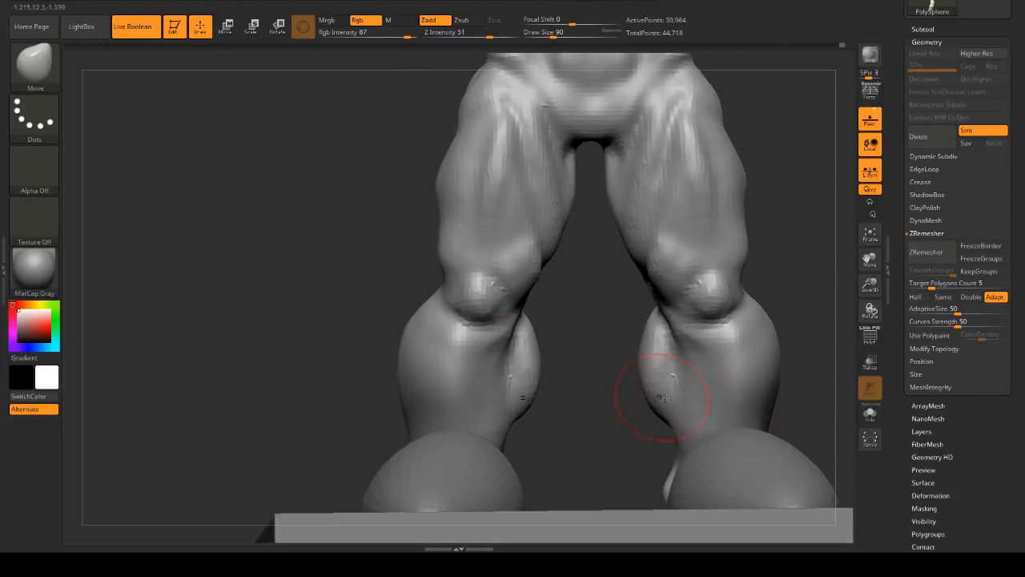
click(870, 364)
mouse_move(606, 360)
mouse_down()
mouse_move(585, 352)
mouse_move(595, 331)
mouse_move(601, 353)
mouse_up()
click(870, 413)
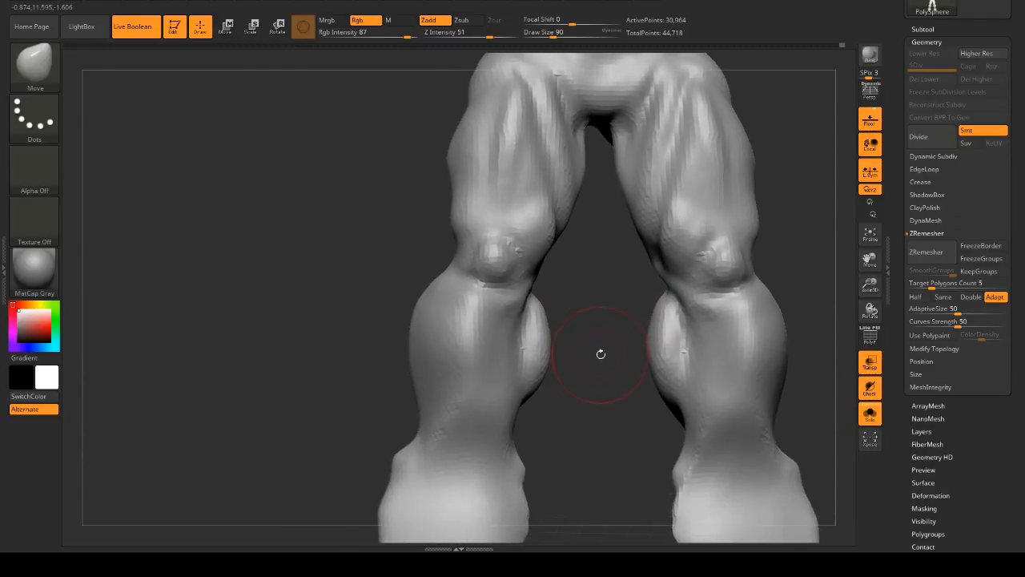
- Adjust the outline of the knees and calves using the Move brush at draw size 90
drag(558, 318, 544, 316)
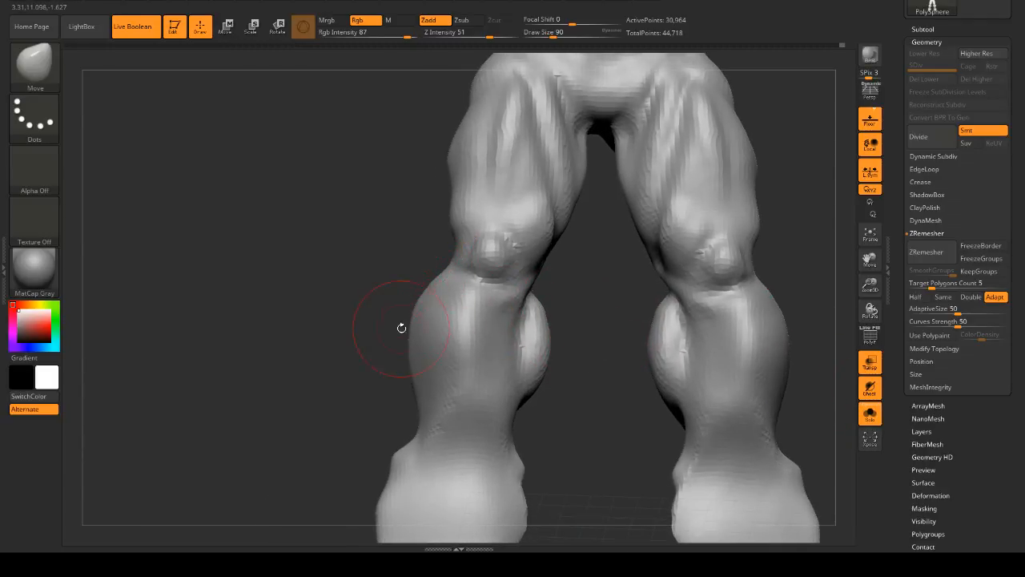
drag(579, 330, 555, 311)
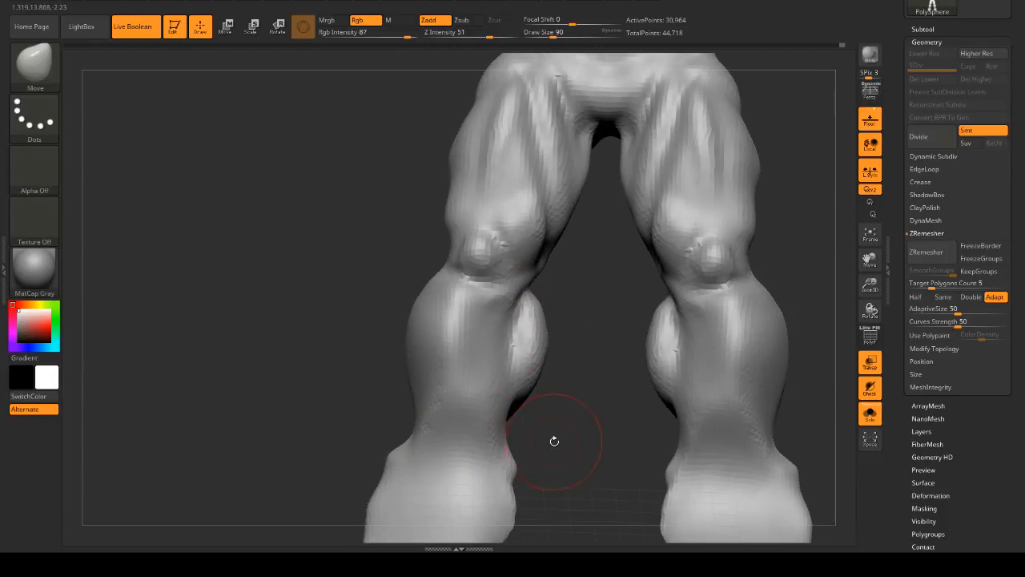
drag(554, 440, 618, 270)
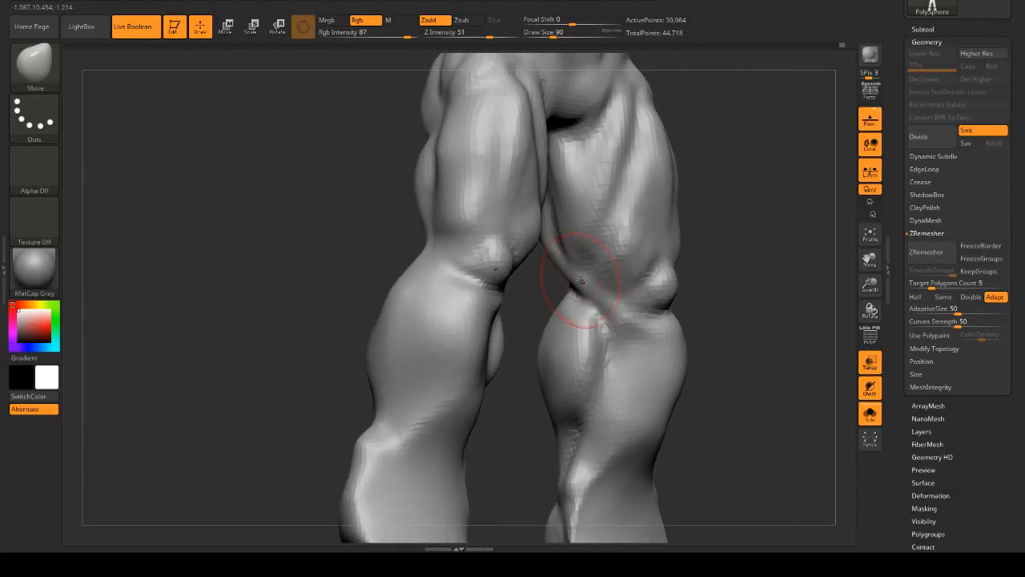
- Frame the whole figure from the front and turn off Solo to show the feet and base again
mouse_move(693, 345)
mouse_down()
mouse_move(766, 349)
mouse_move(772, 338)
mouse_up()
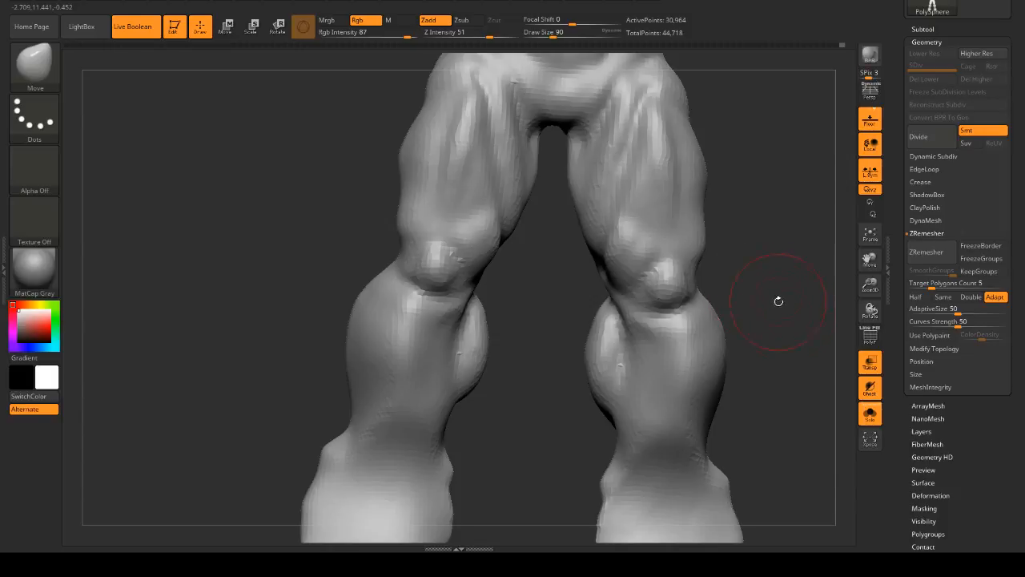
alt+drag(779, 301, 679, 285)
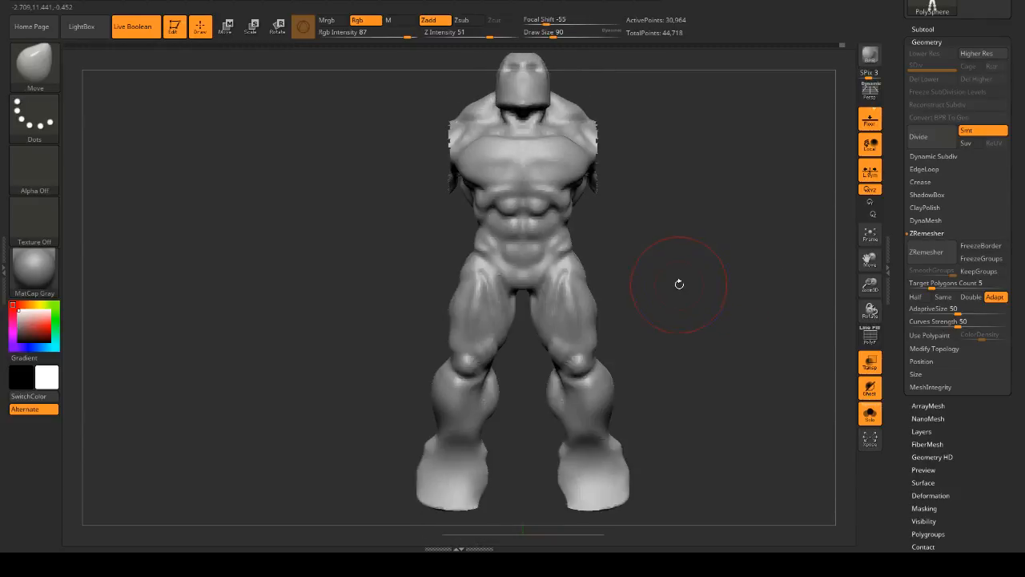
click(870, 414)
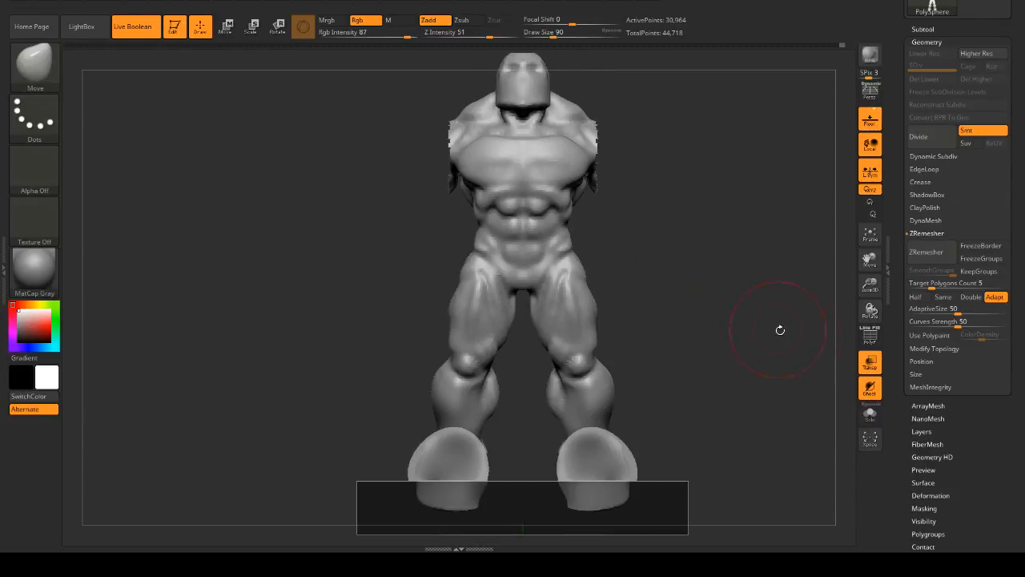
- Check the body's wireframe and polygroups, turn the wireframe display off, and unhide the arms
click(873, 338)
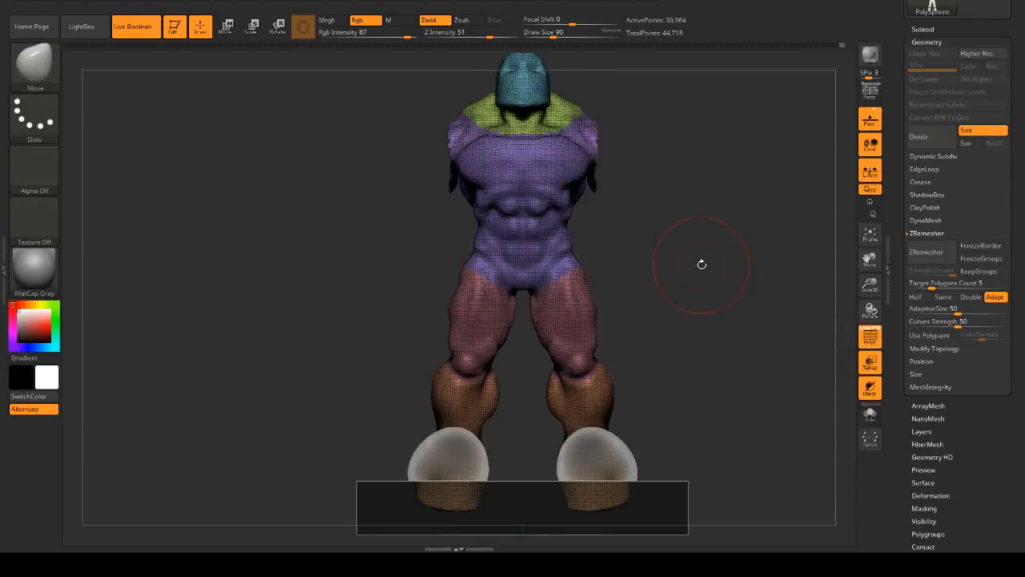
click(870, 340)
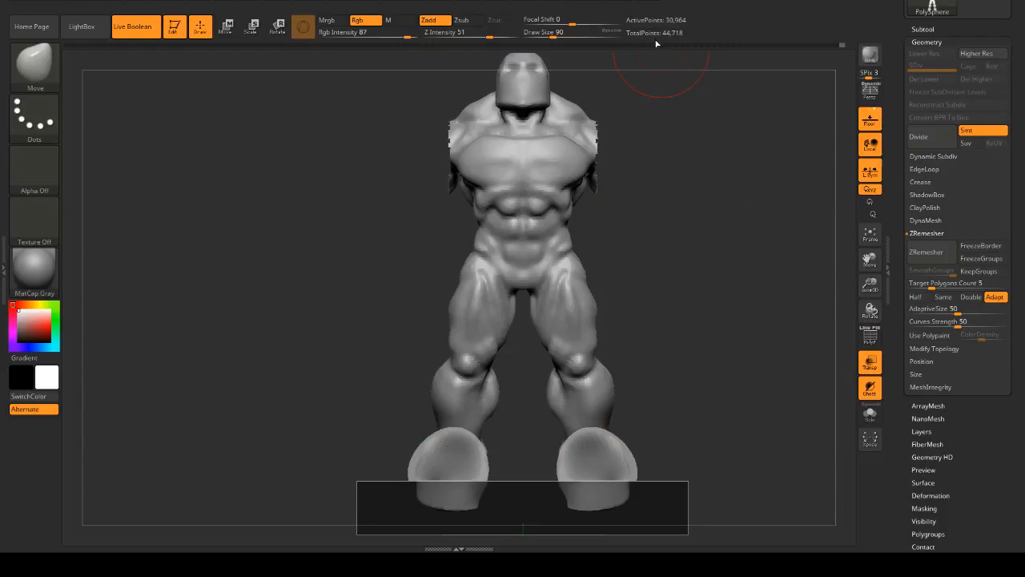
mouse_move(670, 203)
mouse_down()
mouse_move(737, 213)
mouse_move(687, 206)
mouse_up()
key(ctrl+shift)
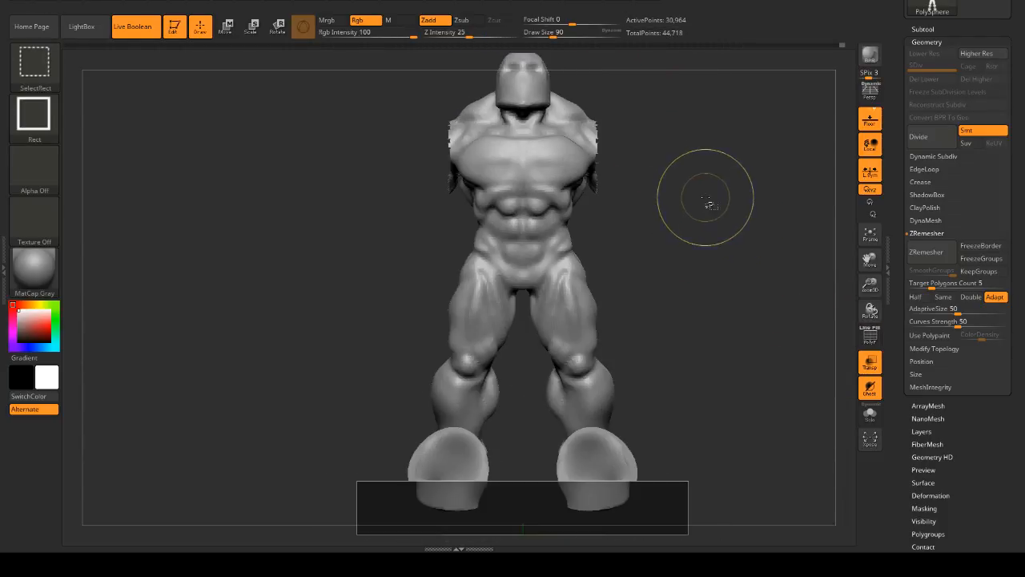
ctrl+shift+click(709, 204)
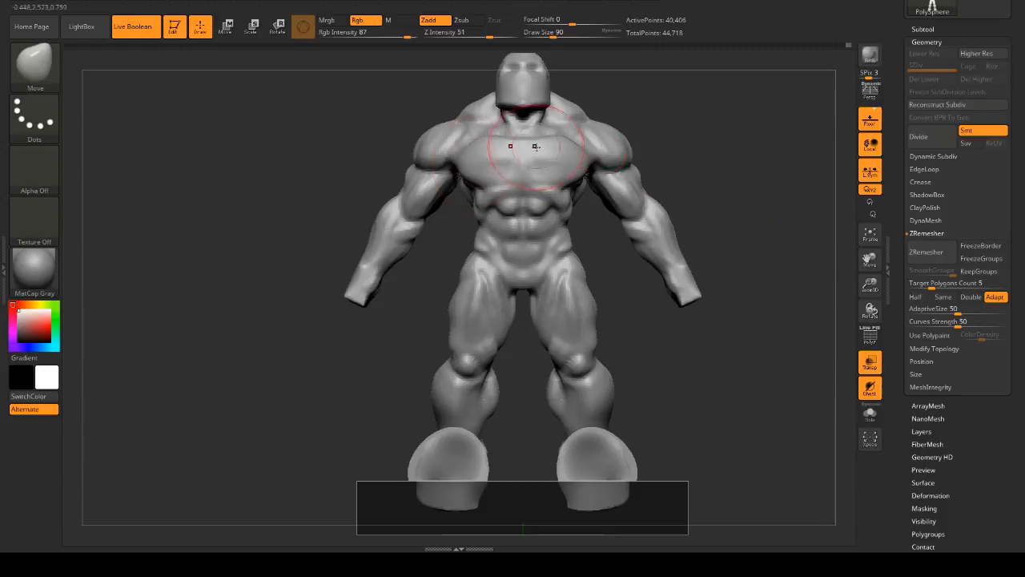
- Try dividing the body mesh to a second subdivision level and undo the division
mouse_move(723, 259)
mouse_down()
mouse_move(746, 261)
mouse_move(774, 234)
mouse_move(694, 235)
mouse_move(710, 263)
mouse_move(755, 258)
mouse_move(685, 234)
mouse_move(740, 235)
mouse_up()
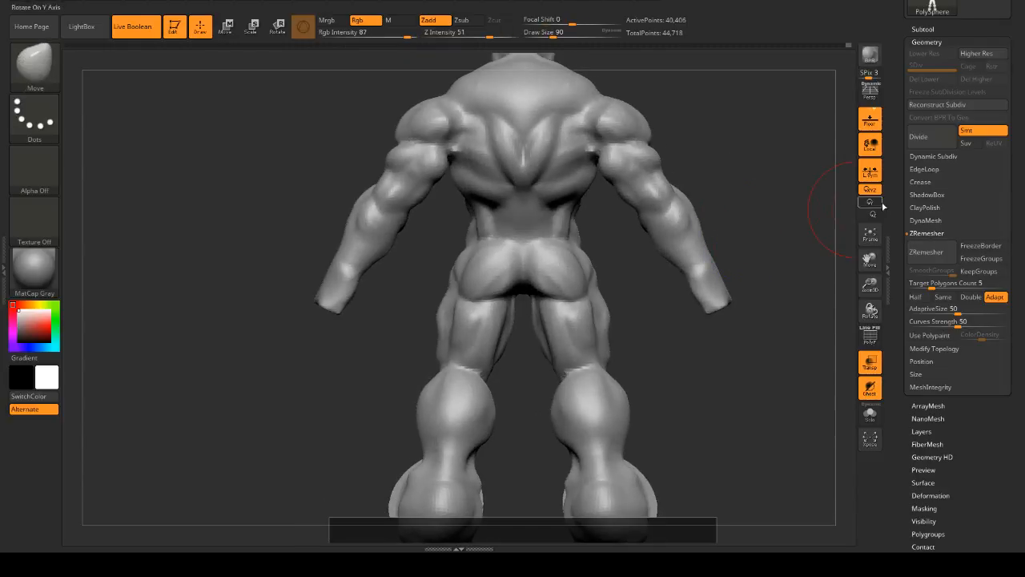
scroll(934, 29, down, 1)
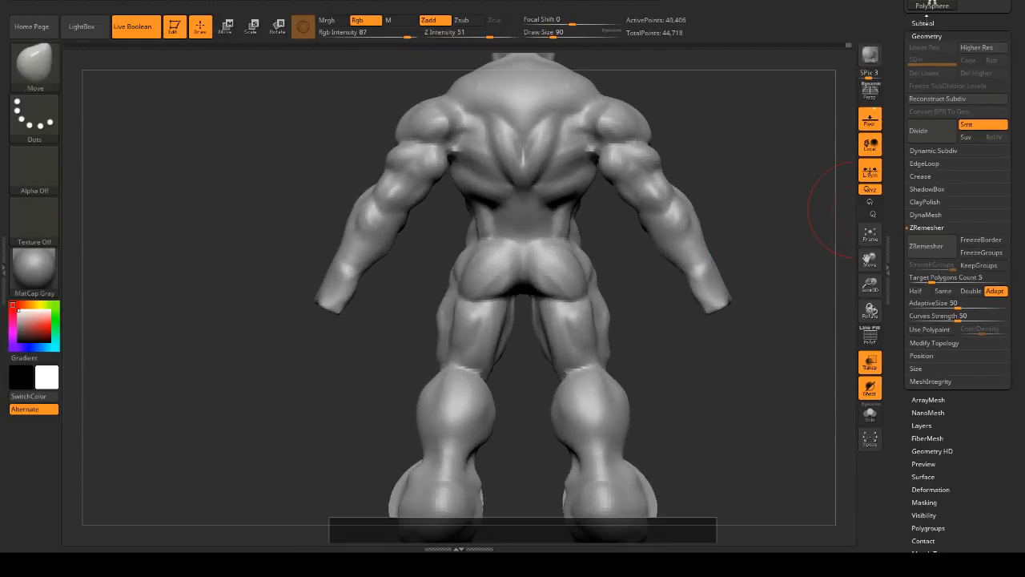
click(918, 130)
drag(787, 141, 745, 146)
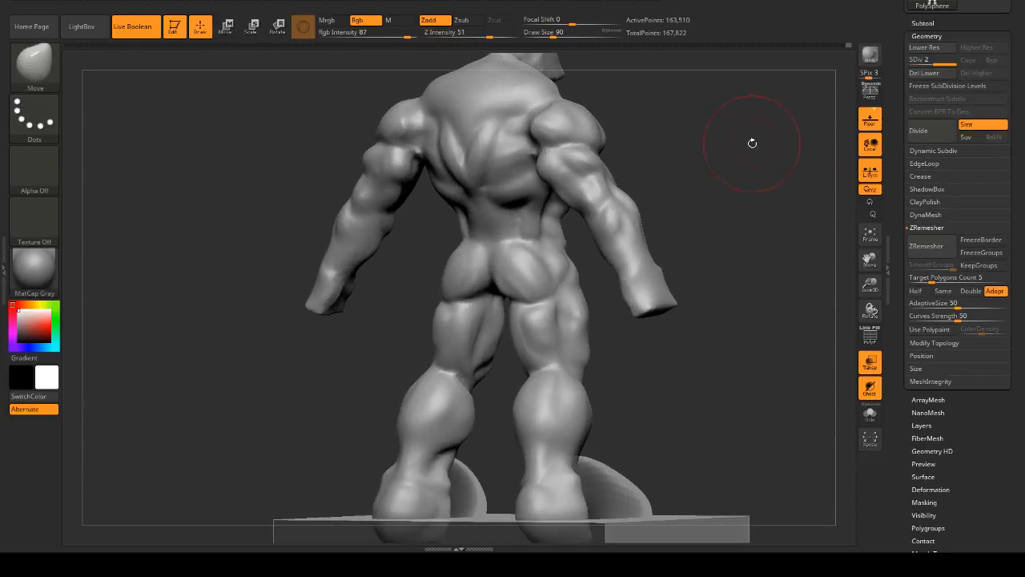
drag(604, 144, 726, 184)
key(ctrl+z)
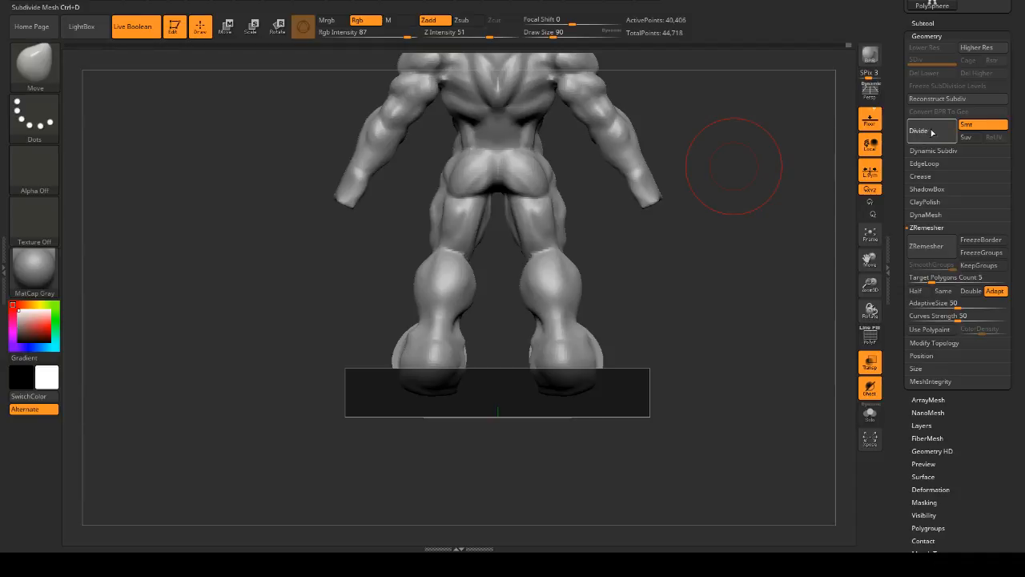
click(932, 133)
click(920, 61)
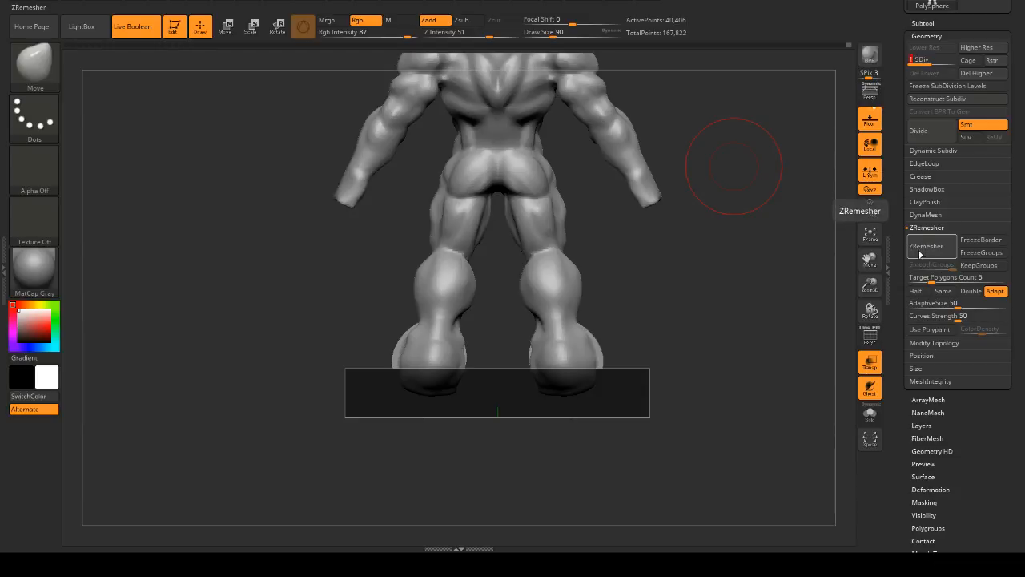
click(946, 62)
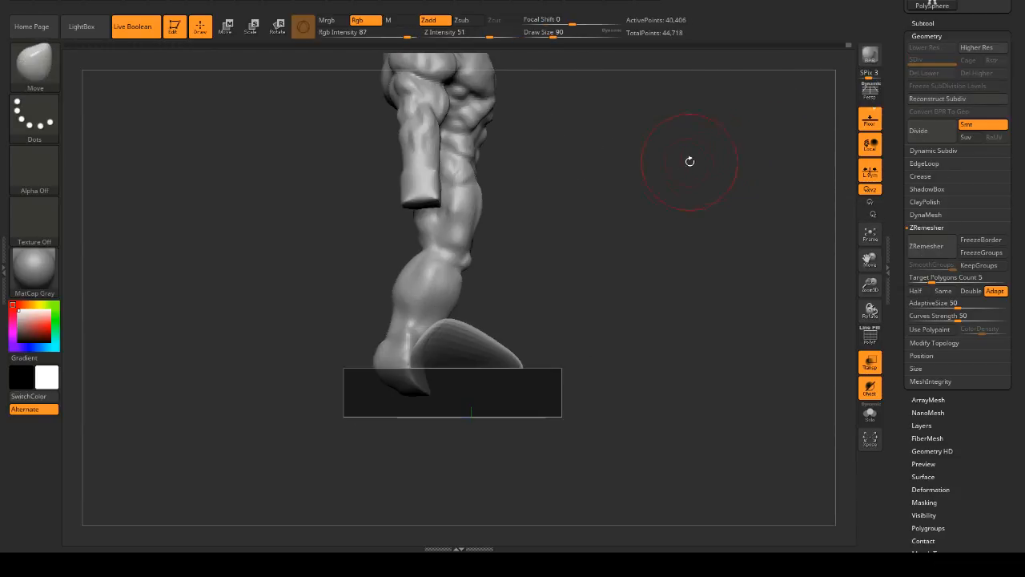
- Set the draw size to 20 and make the rounded foot shapes the active subtool
mouse_move(695, 165)
alt+mouse_down()
mouse_move(702, 197)
mouse_move(724, 201)
mouse_move(743, 185)
mouse_move(746, 222)
mouse_move(744, 206)
mouse_move(746, 217)
mouse_move(760, 211)
mouse_move(730, 178)
mouse_move(758, 172)
mouse_move(762, 133)
mouse_move(750, 144)
mouse_move(750, 116)
alt+mouse_up()
key(space)
alt+drag(675, 261, 660, 214)
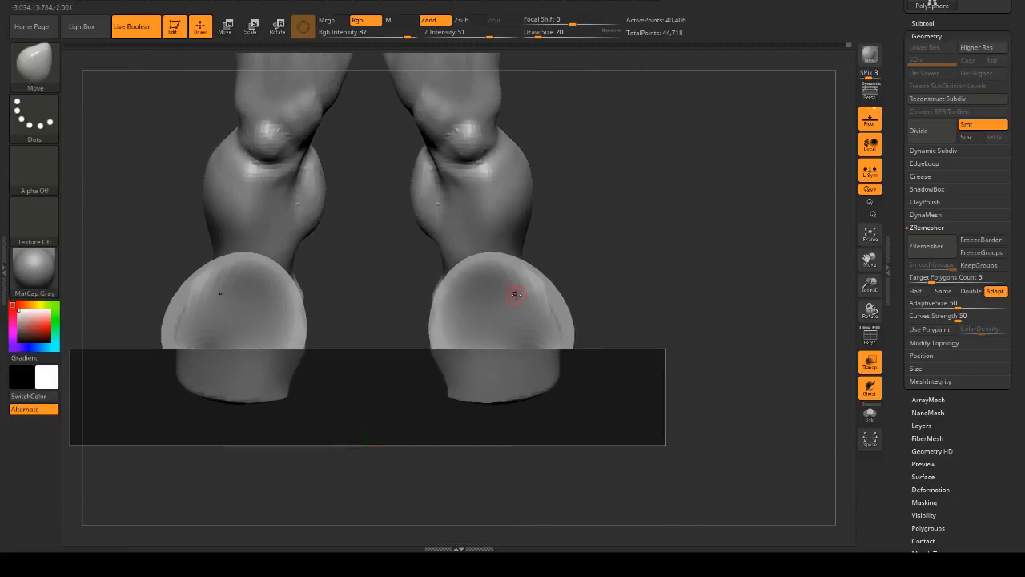
mouse_move(575, 287)
mouse_down()
mouse_move(624, 289)
mouse_move(708, 265)
mouse_move(715, 277)
mouse_move(681, 293)
mouse_up()
alt+click(535, 298)
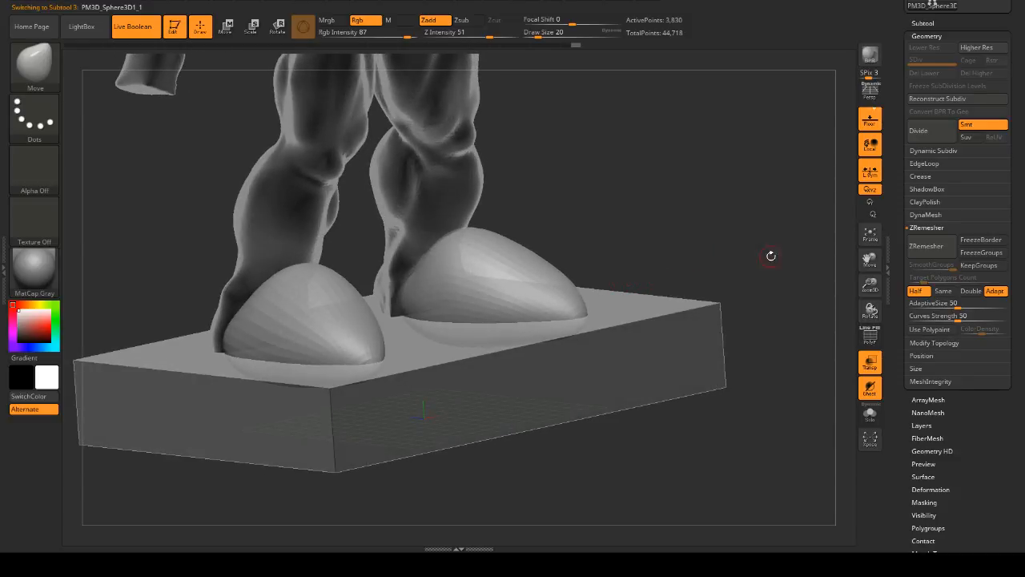
- Check the foot shapes from the side and front and make the body the active subtool again
shift+drag(705, 275, 720, 195)
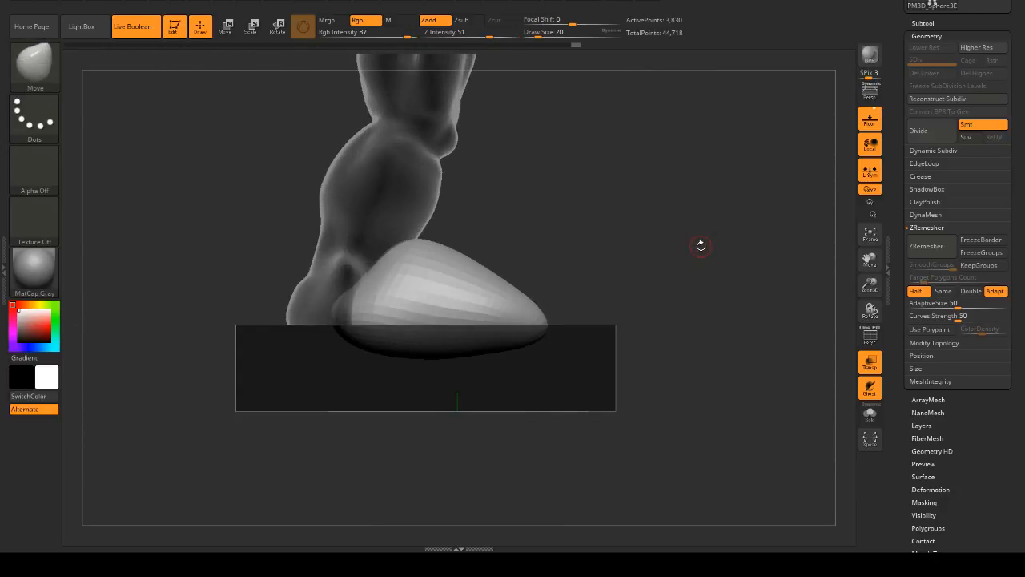
drag(701, 245, 689, 291)
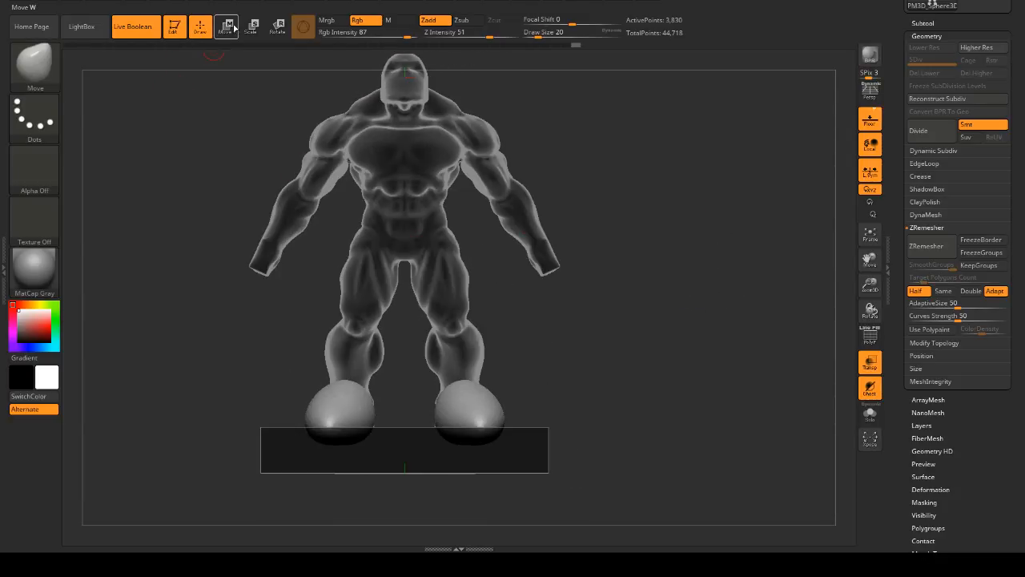
alt+click(369, 138)
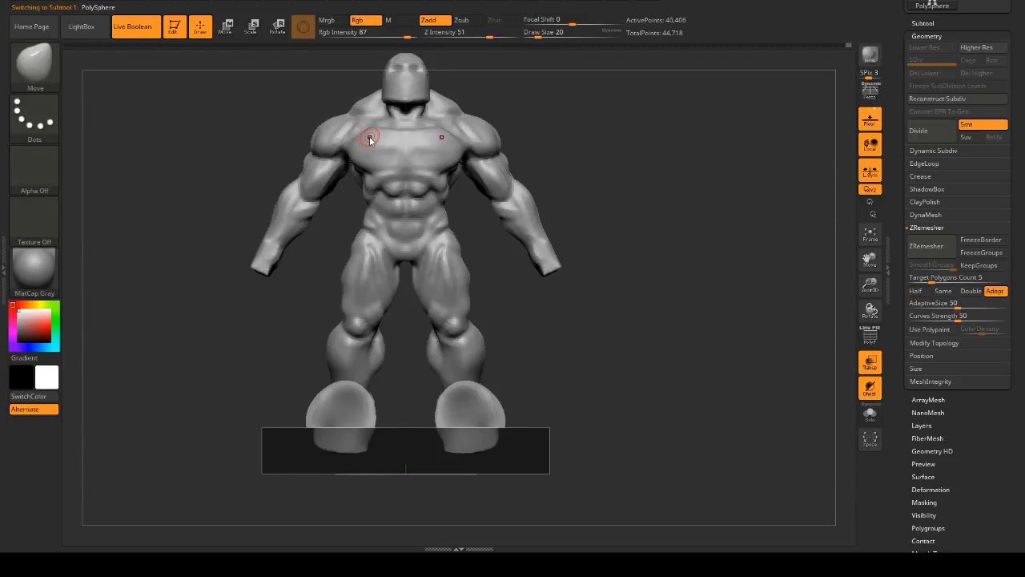
- Smooth the back of the upper thighs just below the glutes at draw size 20
drag(535, 162, 716, 175)
mouse_move(712, 234)
mouse_down()
mouse_move(648, 256)
mouse_move(650, 245)
mouse_move(677, 304)
mouse_move(702, 231)
mouse_move(740, 286)
mouse_move(543, 233)
mouse_move(605, 231)
mouse_up()
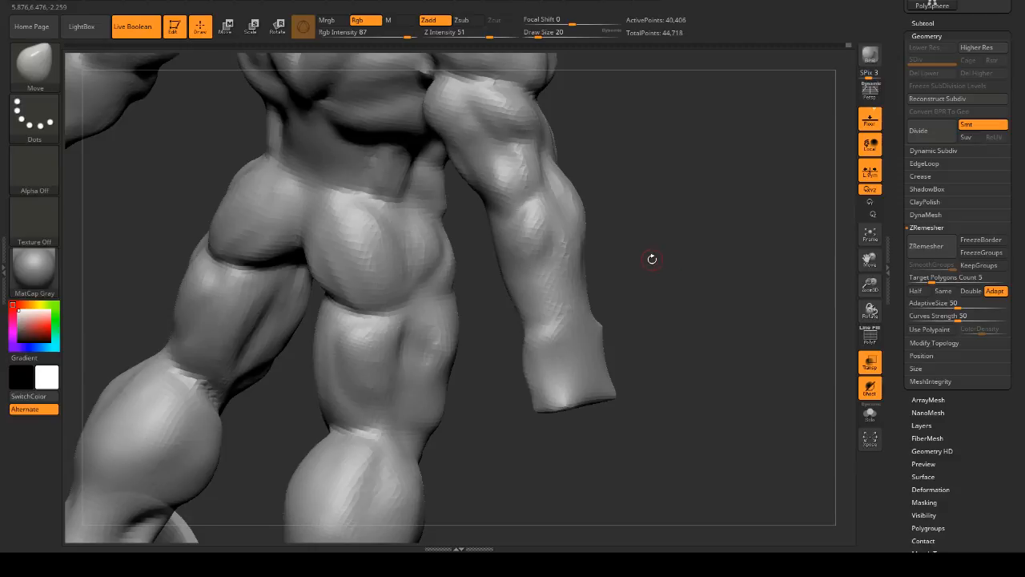
drag(652, 258, 641, 289)
right_click(465, 219)
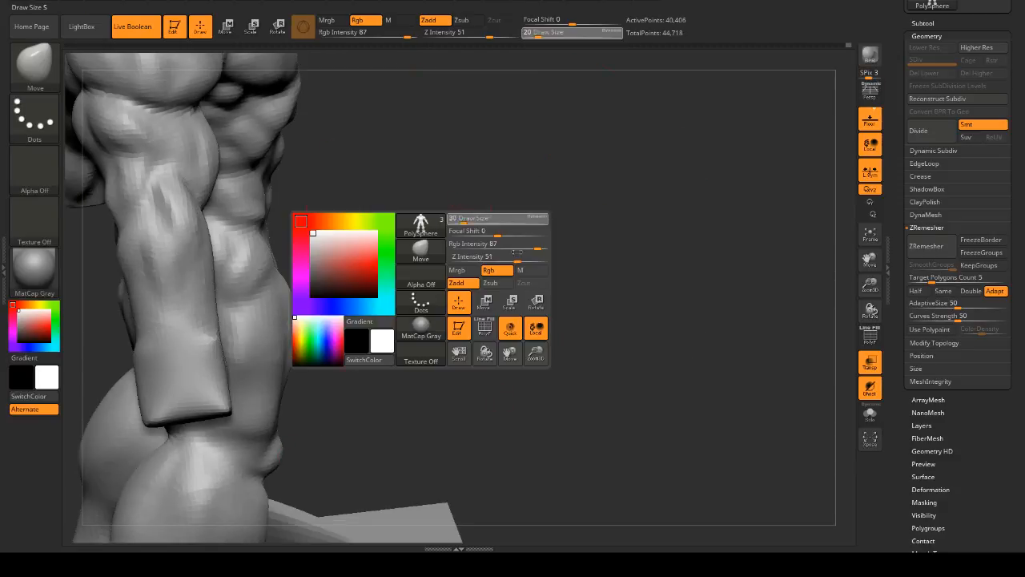
mouse_move(400, 182)
mouse_down()
mouse_move(513, 221)
mouse_move(324, 337)
mouse_up()
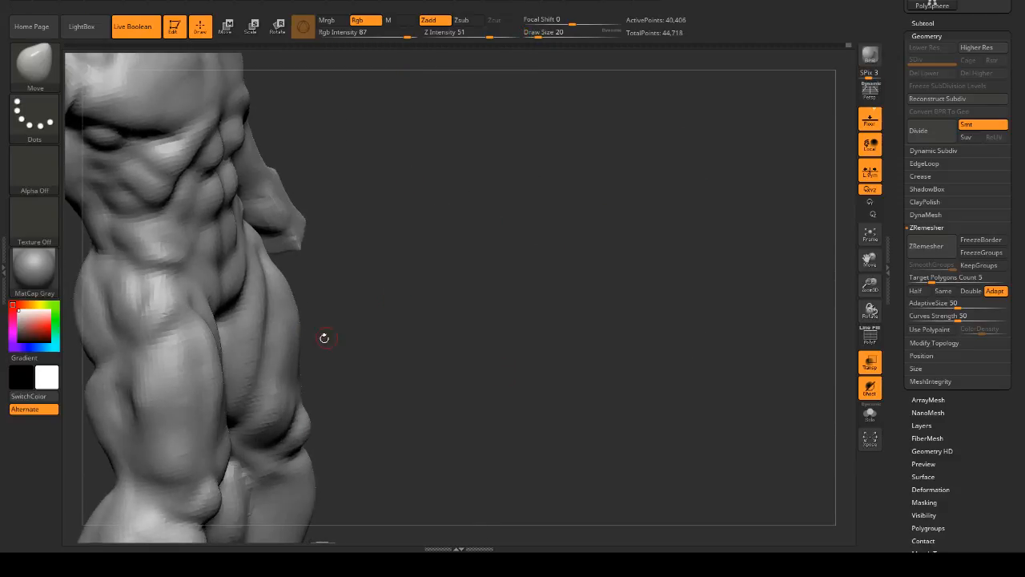
mouse_move(406, 241)
mouse_down()
mouse_move(504, 242)
mouse_move(496, 217)
mouse_move(652, 240)
mouse_up()
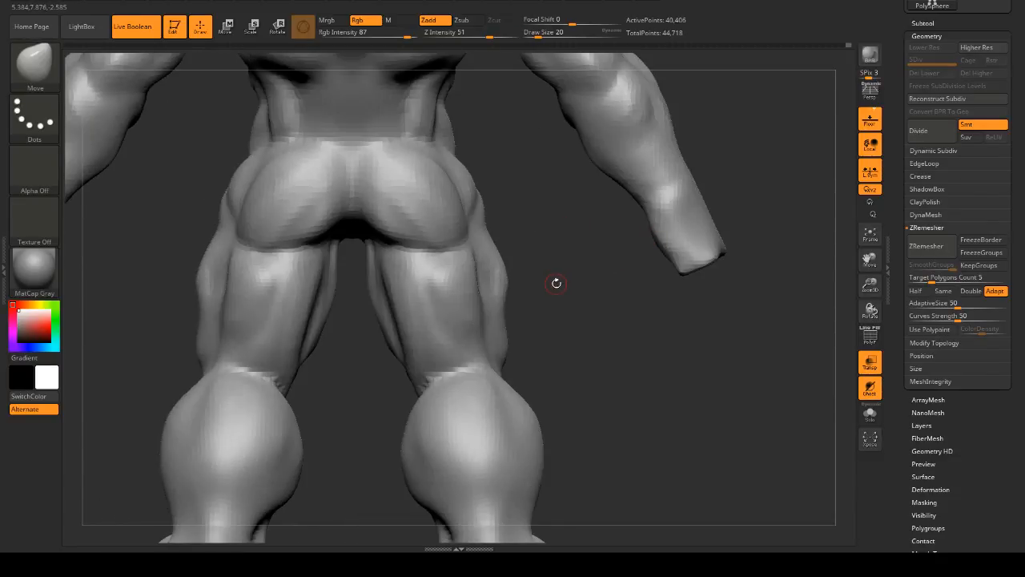
mouse_move(448, 269)
shift+mouse_down()
mouse_move(428, 267)
mouse_move(439, 275)
shift+mouse_up()
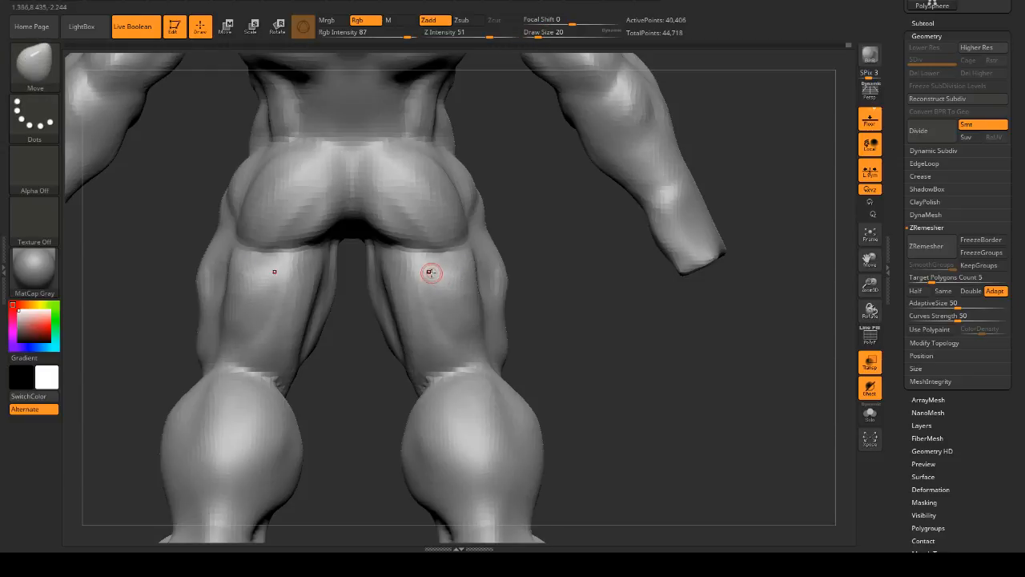
- Carve a long crease down the back of both thighs toward the knees using the DamStandard brush at draw size 20
key(b)
key(d)
key(s)
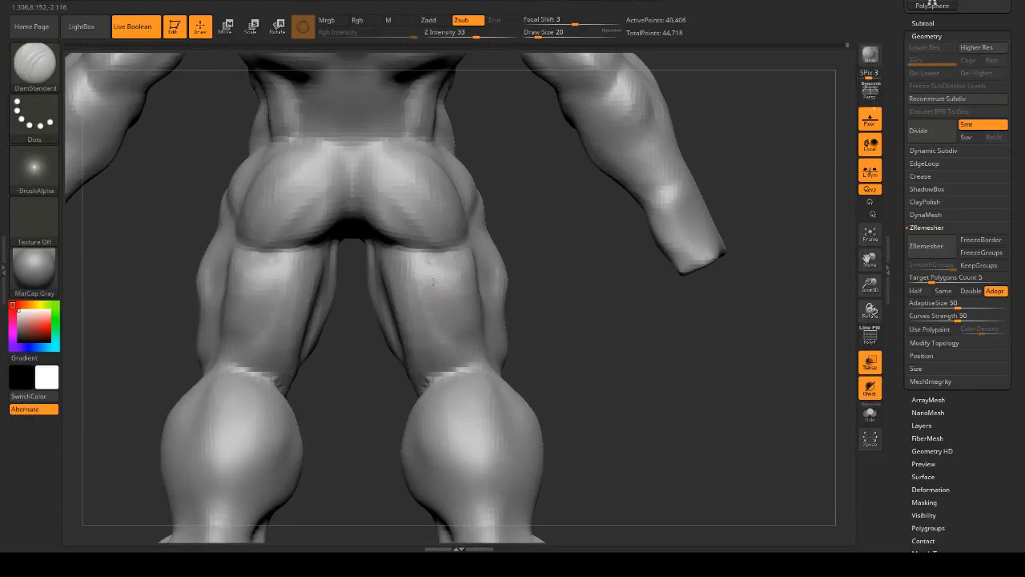
mouse_move(428, 260)
mouse_down()
mouse_move(454, 393)
mouse_move(449, 384)
mouse_up()
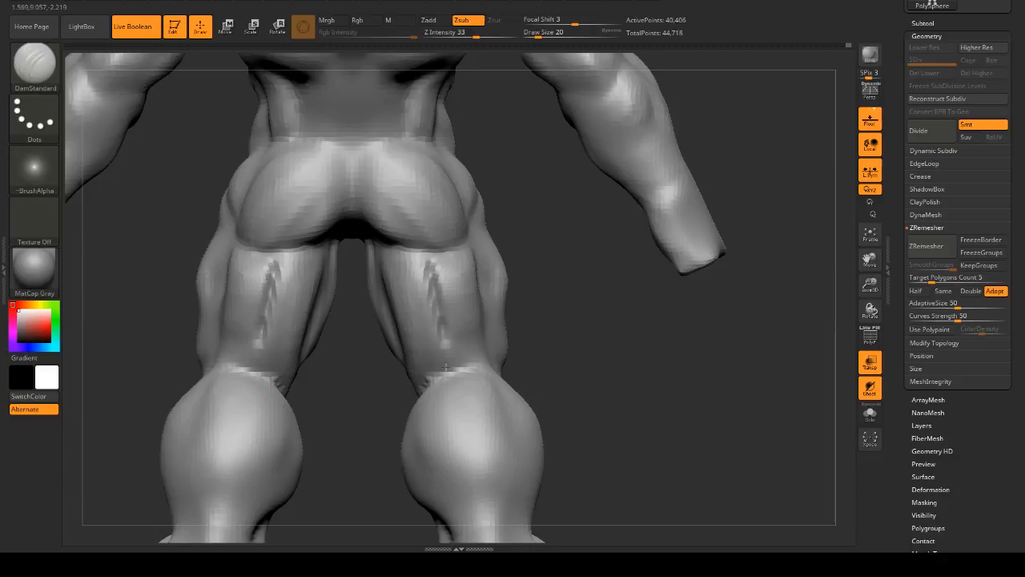
drag(441, 329, 461, 364)
- Soften the carved hamstring creases on the back of the thighs with the Smooth brush
mouse_move(559, 353)
mouse_down()
mouse_move(610, 370)
mouse_move(570, 357)
mouse_up()
shift+drag(439, 273, 437, 353)
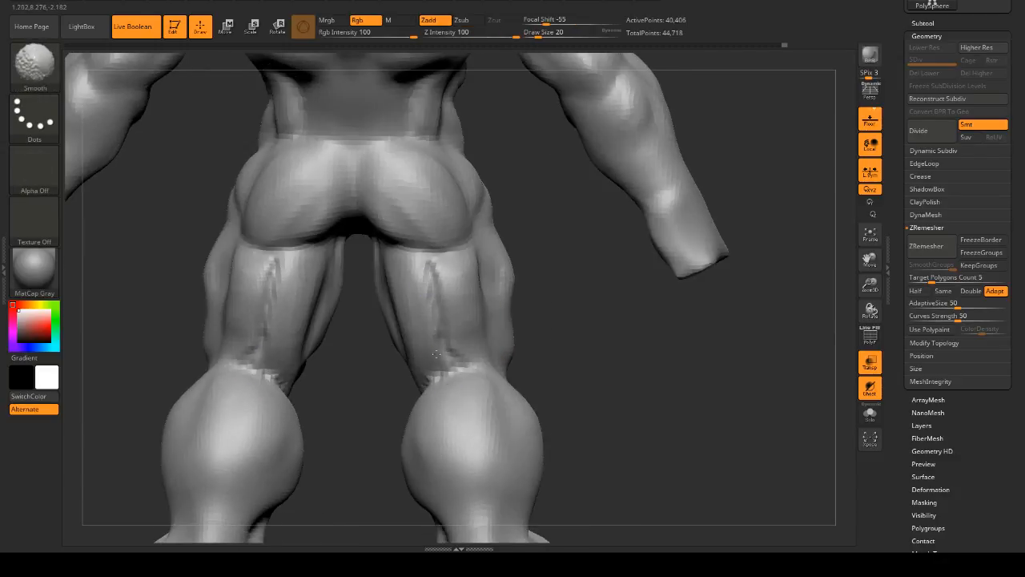
mouse_move(647, 349)
mouse_down()
mouse_move(568, 332)
mouse_move(642, 350)
mouse_up()
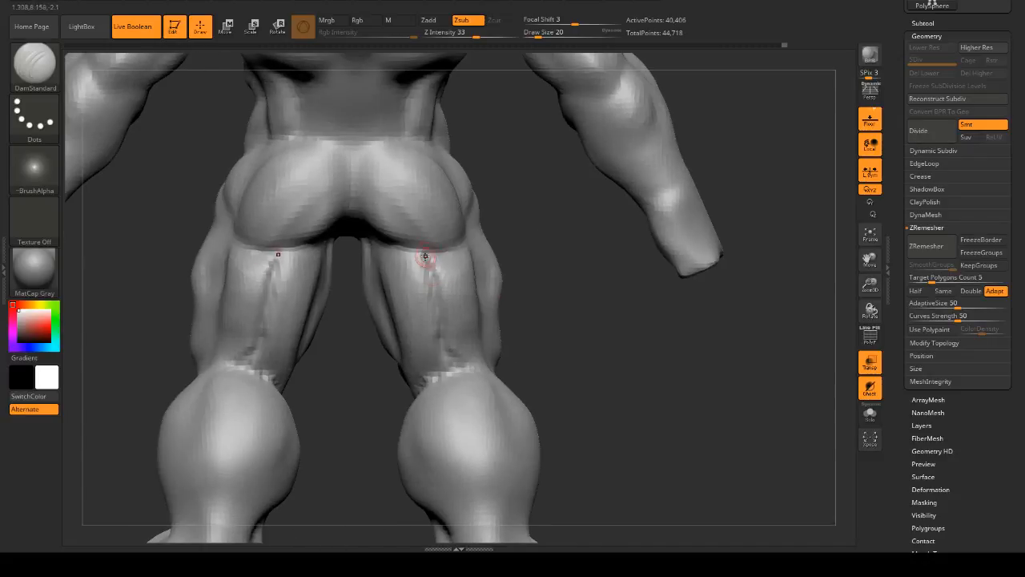
- Inspect the legs and arms from the side, back and front, and turn off transparency
mouse_move(525, 301)
mouse_down()
mouse_move(554, 336)
mouse_move(681, 279)
mouse_up()
drag(517, 306, 575, 278)
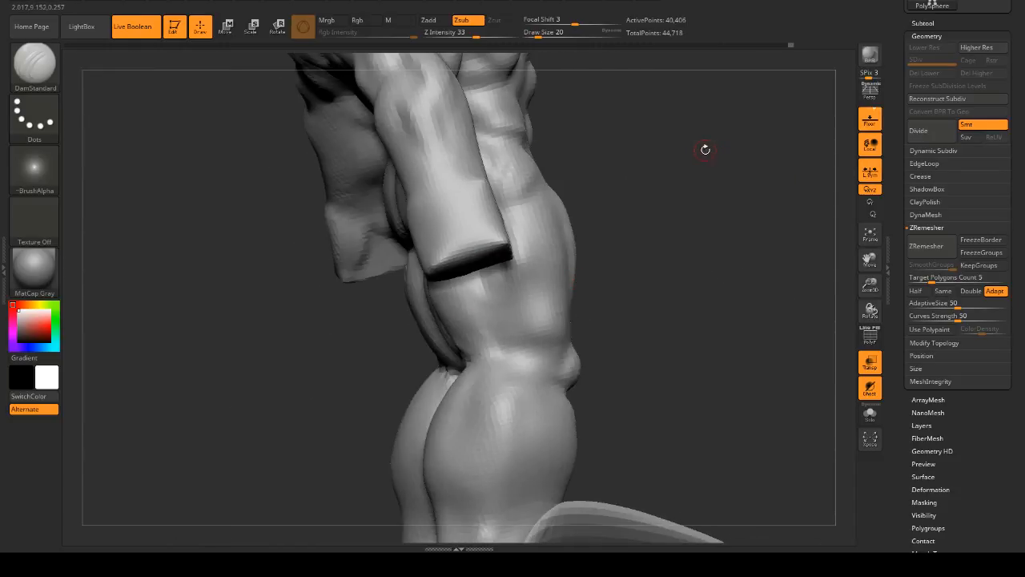
drag(682, 187, 531, 138)
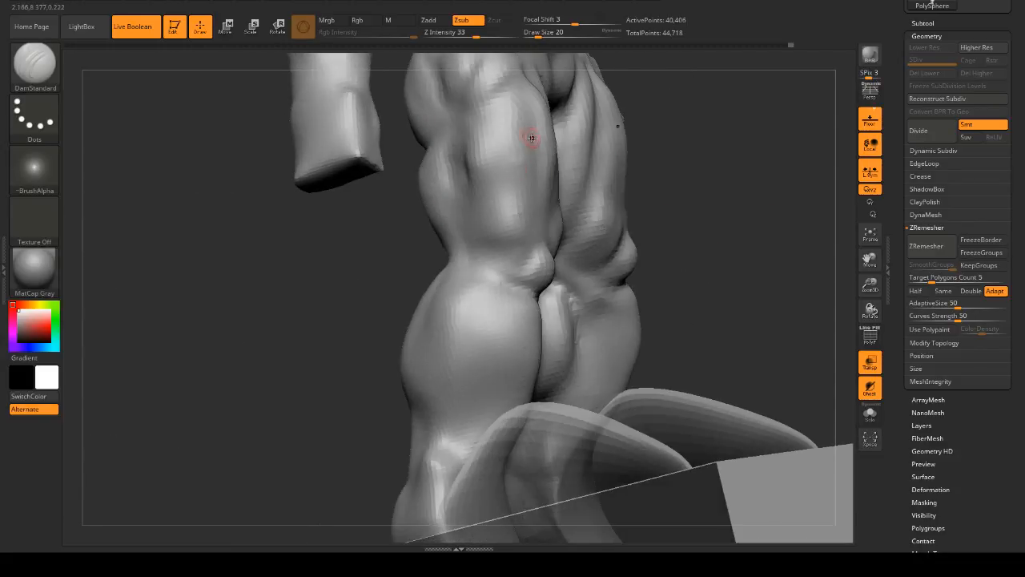
drag(736, 201, 613, 123)
drag(271, 155, 422, 119)
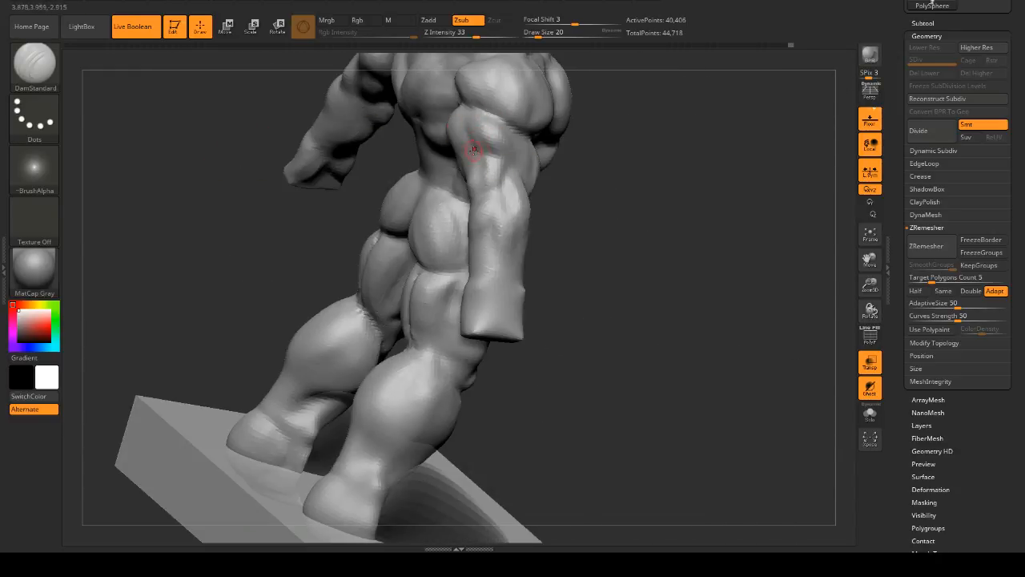
drag(472, 142, 652, 208)
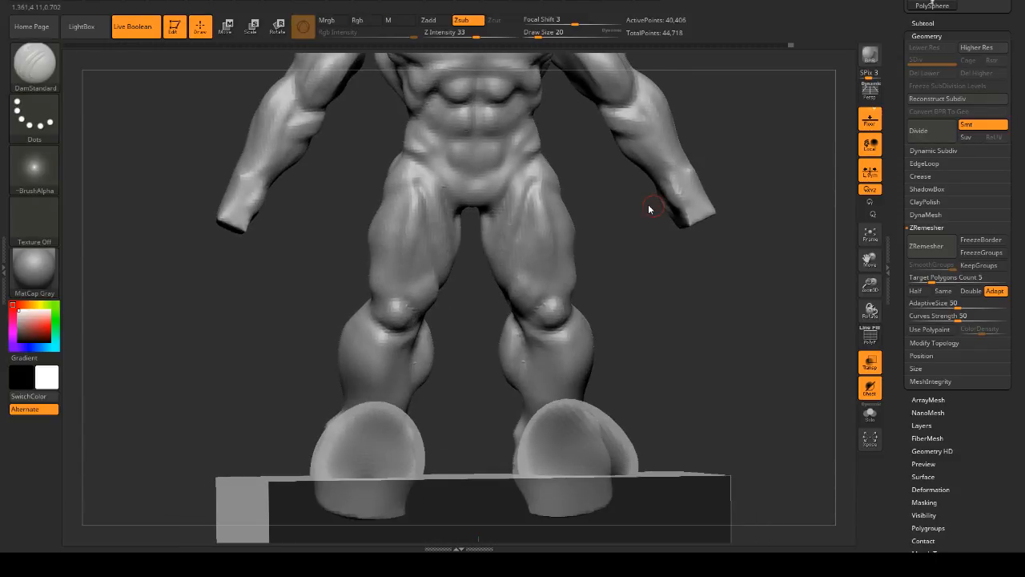
drag(622, 265, 666, 252)
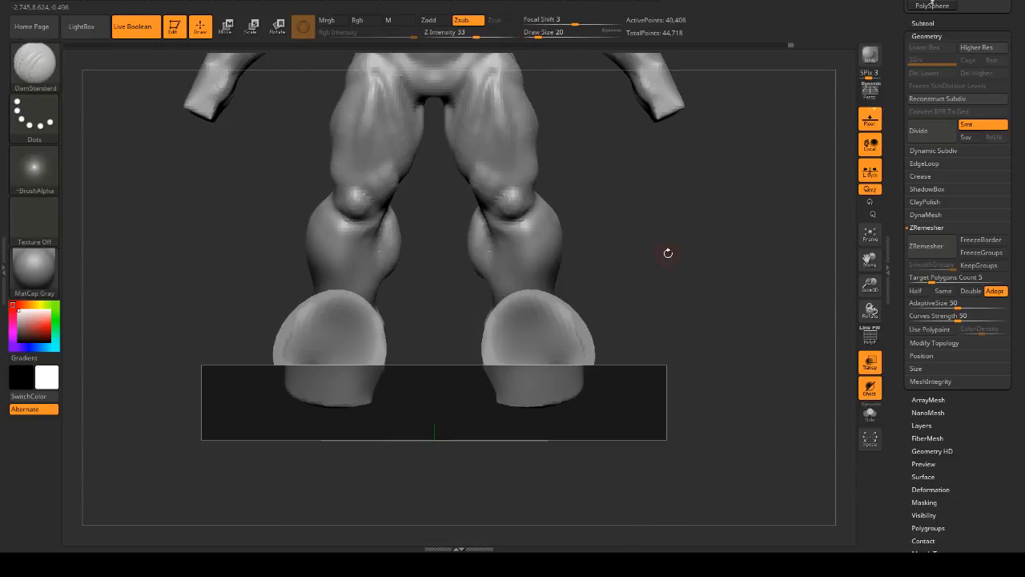
click(868, 365)
mouse_move(695, 270)
mouse_down()
mouse_move(732, 243)
mouse_move(728, 272)
mouse_move(716, 242)
mouse_move(737, 274)
mouse_move(724, 284)
mouse_move(704, 276)
mouse_up()
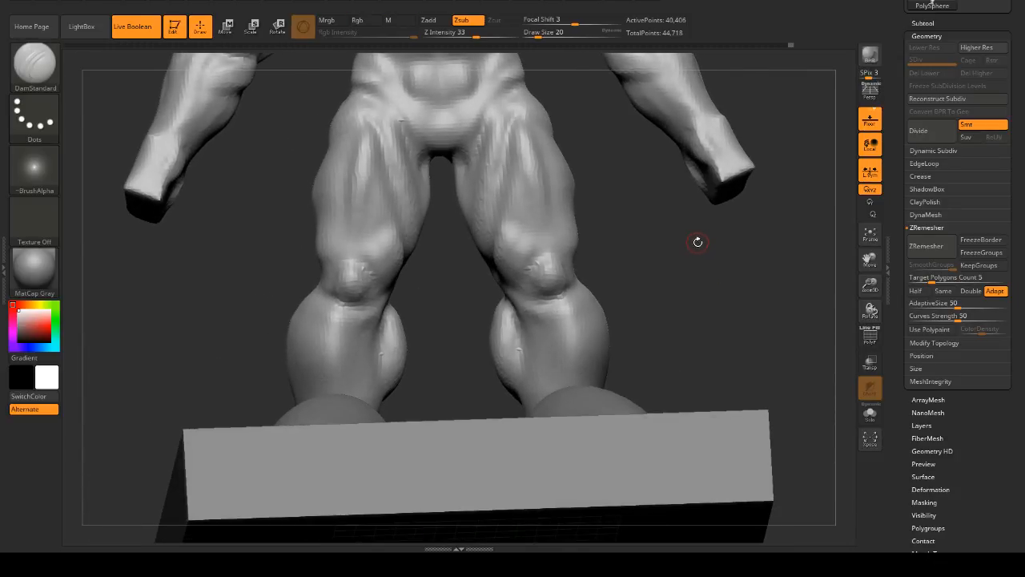
- Build up a ridge across the front of the shins just below the kneecaps using ClayBuildup at draw size 39
key(b)
key(c)
key(b)
key(space)
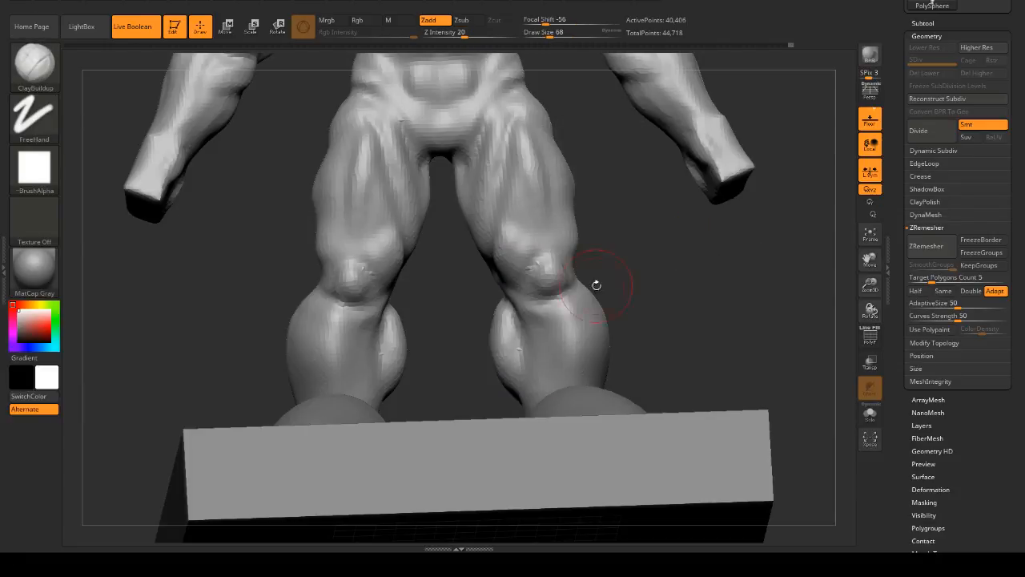
drag(596, 285, 605, 273)
key(space)
mouse_move(532, 306)
mouse_down()
mouse_move(645, 283)
mouse_move(545, 296)
mouse_up()
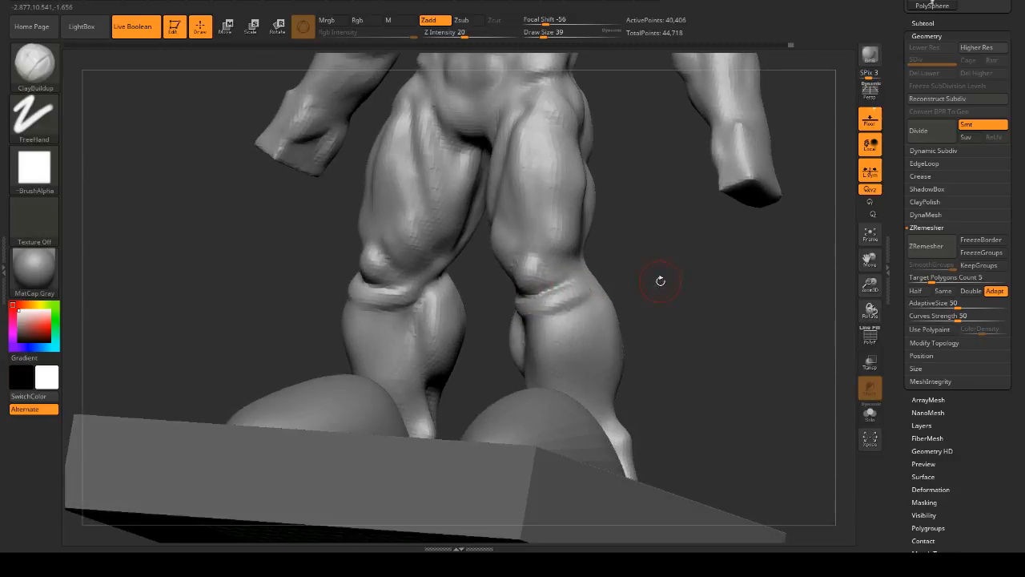
- Add volume over the kneecaps and toward the ridge below them using ClayBuildup at draw size 39
drag(660, 280, 571, 308)
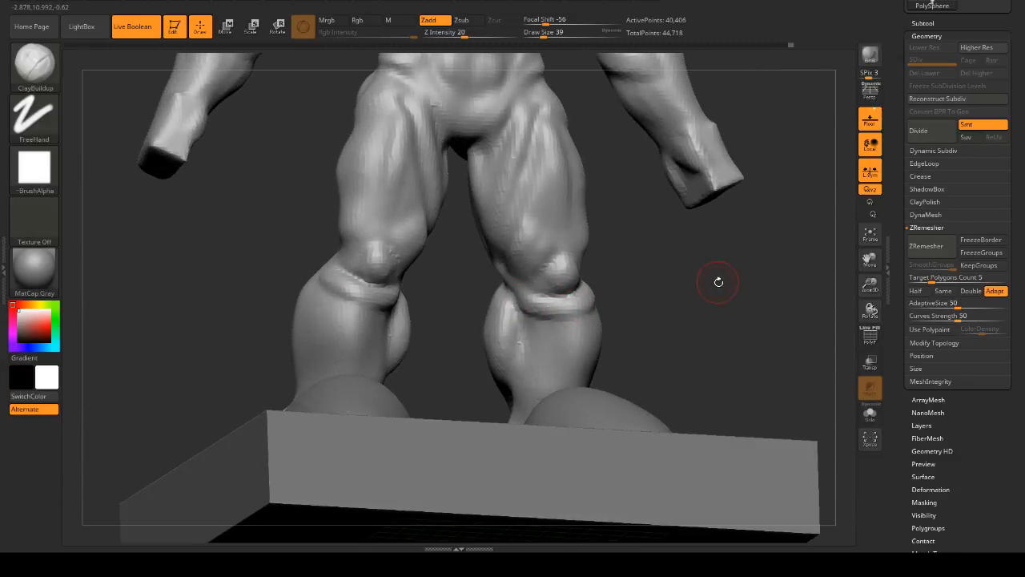
mouse_move(718, 282)
alt+mouse_down()
mouse_move(748, 297)
mouse_move(711, 293)
alt+mouse_up()
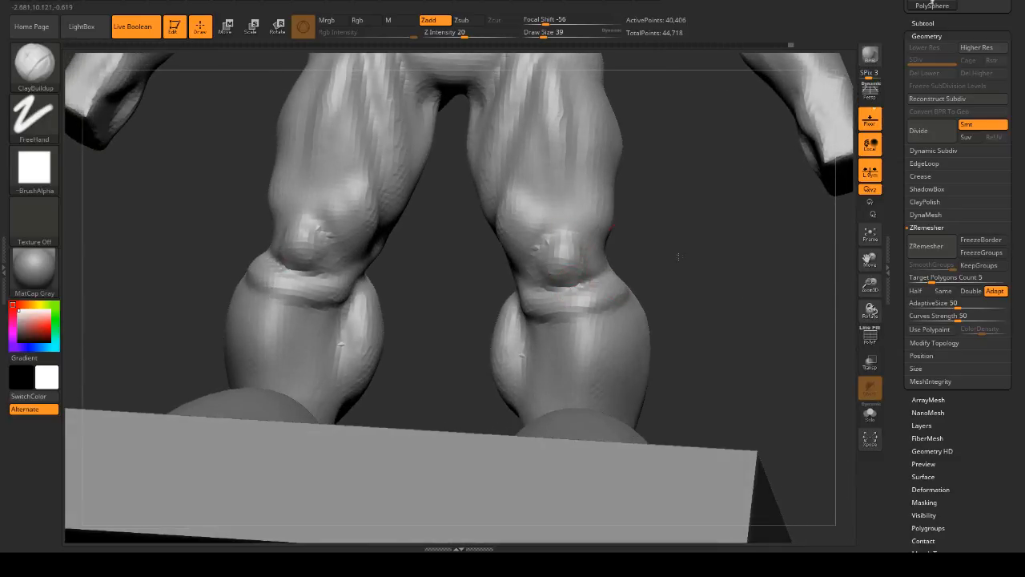
drag(678, 258, 650, 266)
mouse_move(550, 236)
mouse_down()
mouse_move(563, 232)
mouse_move(531, 245)
mouse_move(550, 240)
mouse_move(572, 270)
mouse_move(558, 286)
mouse_up()
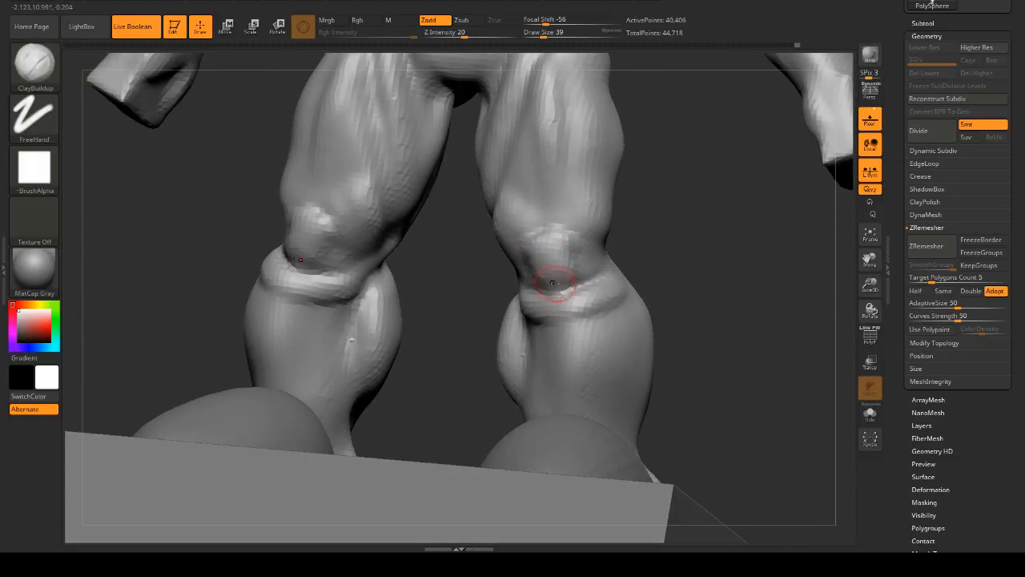
- Build up and smooth the forms around both kneecaps with the ClayBuildup and Smooth brushes
key(shift)
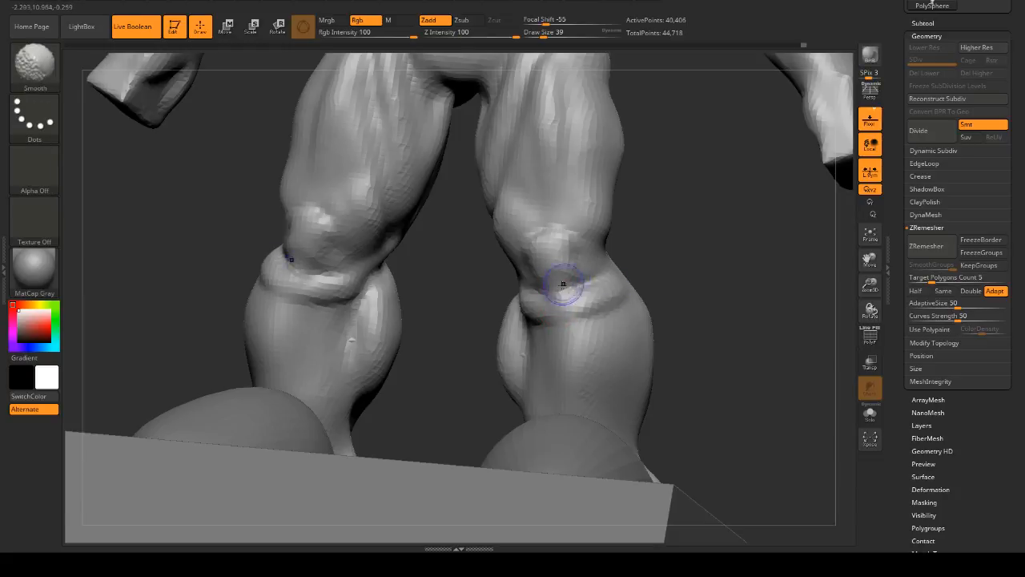
mouse_move(761, 271)
mouse_down()
mouse_move(702, 285)
mouse_move(755, 274)
mouse_move(673, 261)
mouse_move(602, 230)
mouse_move(593, 263)
mouse_up()
mouse_move(708, 238)
mouse_down()
mouse_move(779, 211)
mouse_move(579, 257)
mouse_up()
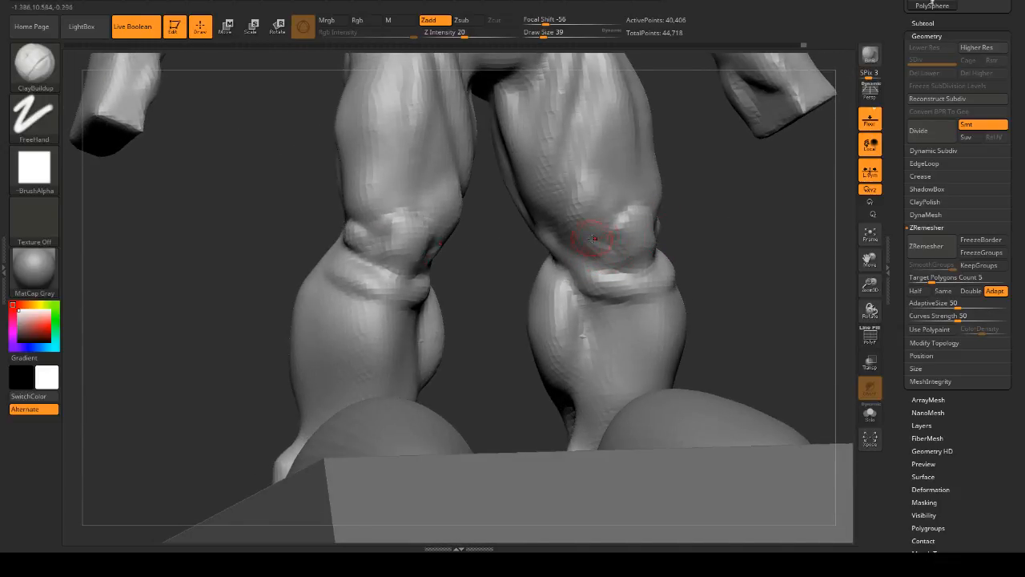
drag(593, 238, 668, 229)
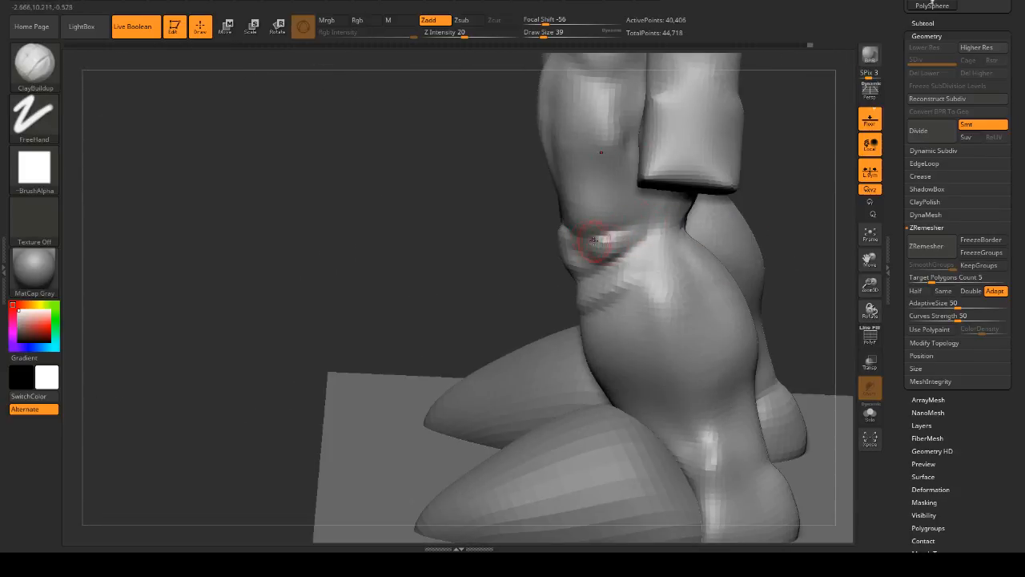
mouse_move(573, 251)
mouse_down()
mouse_move(633, 240)
mouse_move(727, 275)
mouse_move(697, 250)
mouse_move(694, 258)
mouse_up()
drag(694, 258, 628, 269)
mouse_move(581, 261)
shift+mouse_down()
mouse_move(593, 276)
mouse_move(605, 264)
shift+mouse_up()
mouse_move(723, 233)
mouse_down()
mouse_move(757, 225)
mouse_move(783, 270)
mouse_move(746, 295)
mouse_move(739, 280)
mouse_move(764, 290)
mouse_move(771, 313)
mouse_move(695, 269)
mouse_move(572, 269)
mouse_up()
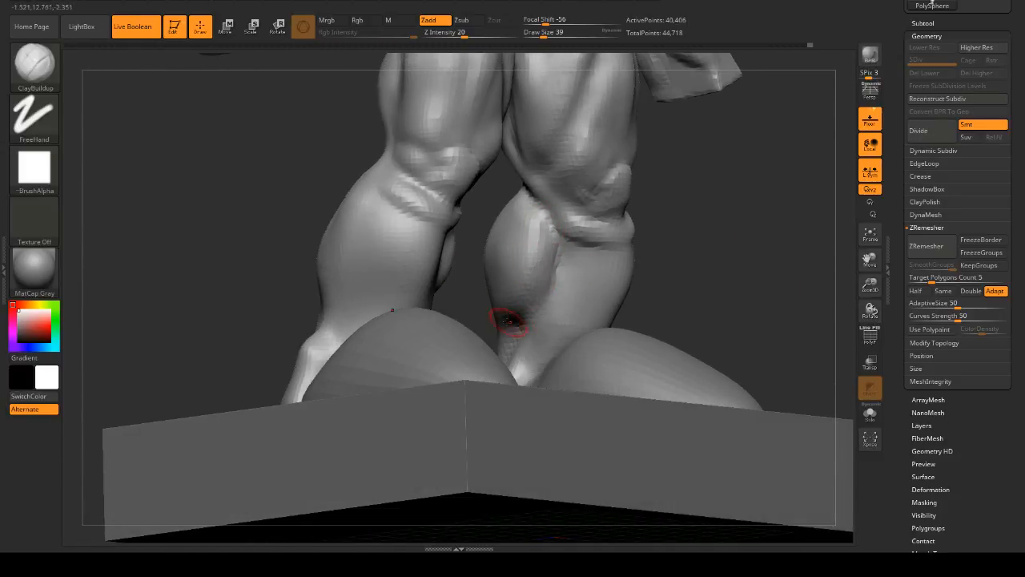
- Carve the crease behind both knees, between hamstrings and calves, with the DamStandard brush
drag(495, 329, 786, 251)
drag(829, 249, 804, 259)
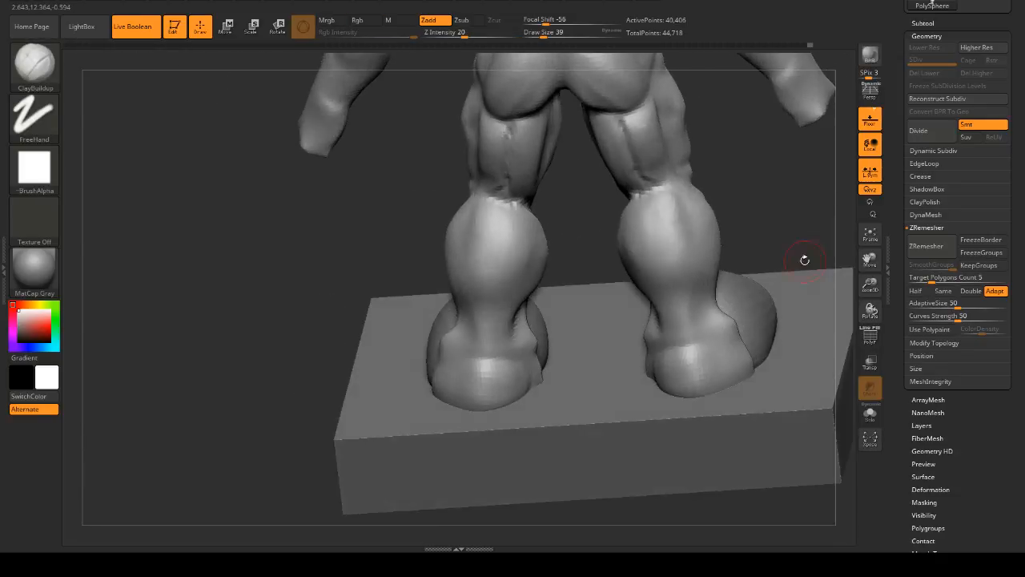
key(b)
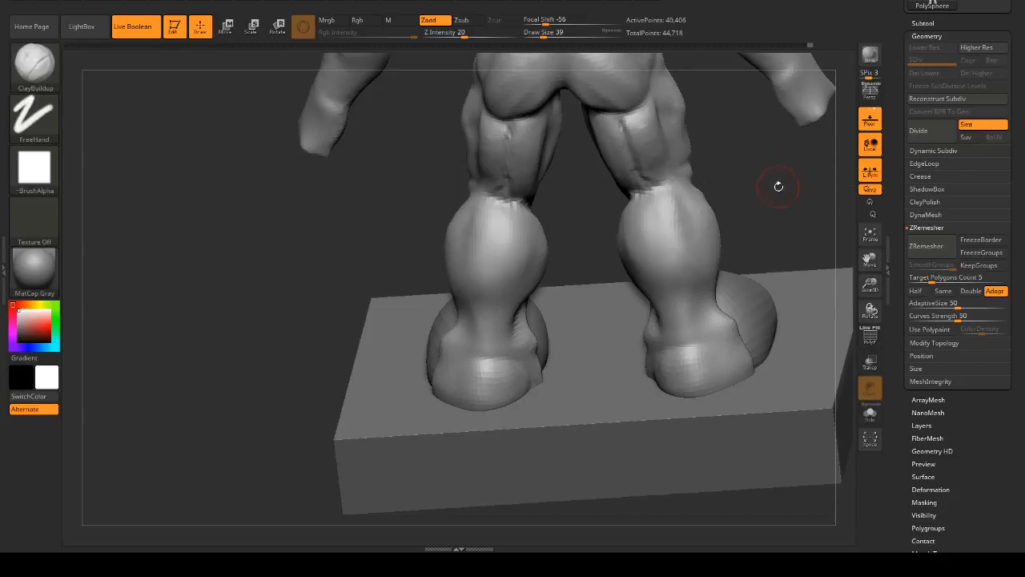
mouse_move(777, 188)
mouse_down()
mouse_move(798, 188)
mouse_move(499, 177)
mouse_up()
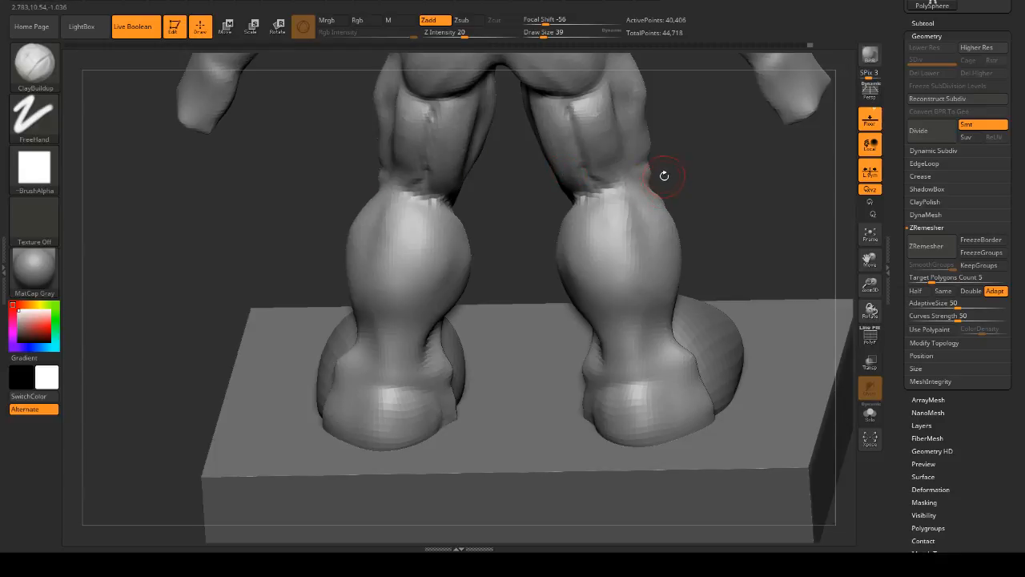
key(b)
key(d)
key(s)
drag(690, 179, 677, 201)
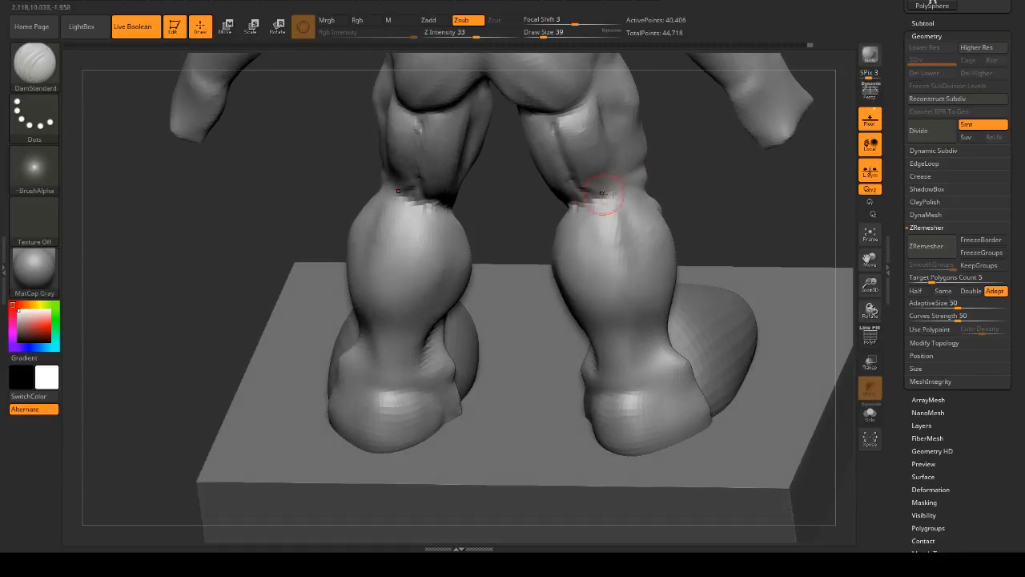
mouse_move(595, 199)
mouse_down()
mouse_move(732, 192)
mouse_move(813, 157)
mouse_move(577, 216)
mouse_up()
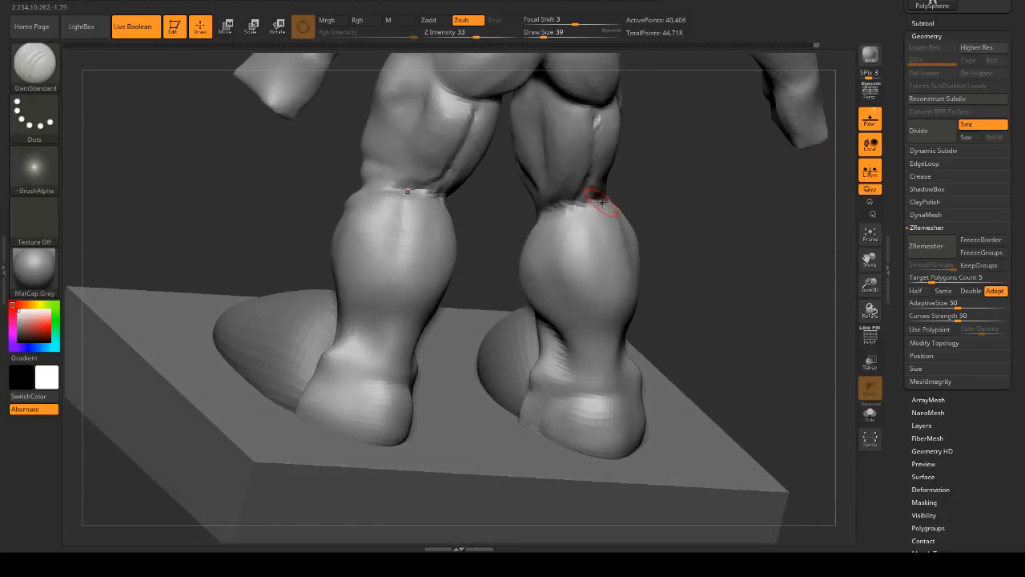
- Recalculate the DynaMesh and deepen the knee crease and the central groove between the hamstring muscles
key(ctrl)
drag(742, 238, 730, 208)
mouse_move(781, 258)
mouse_down()
mouse_move(788, 243)
mouse_move(579, 214)
mouse_up()
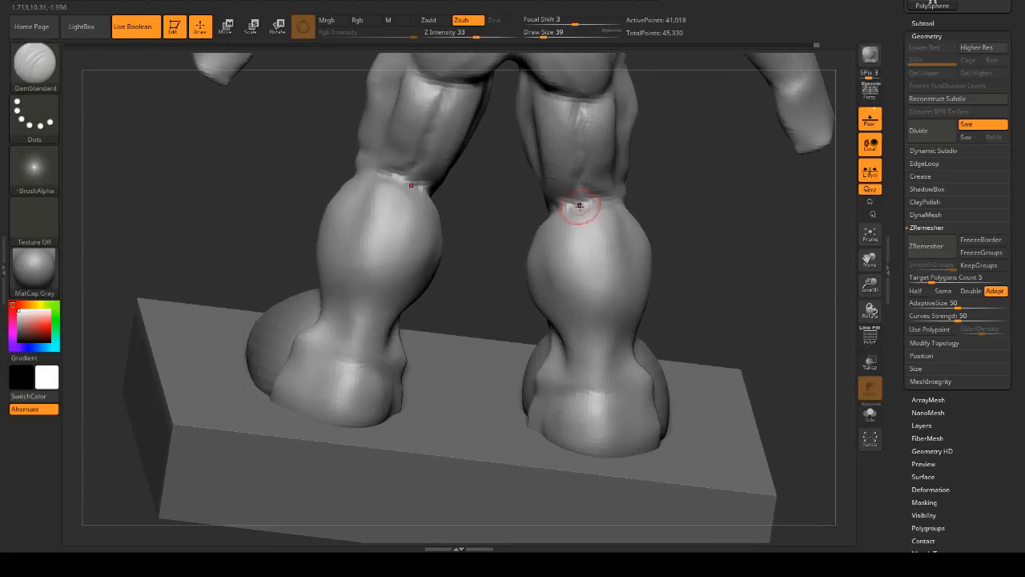
drag(587, 157, 609, 128)
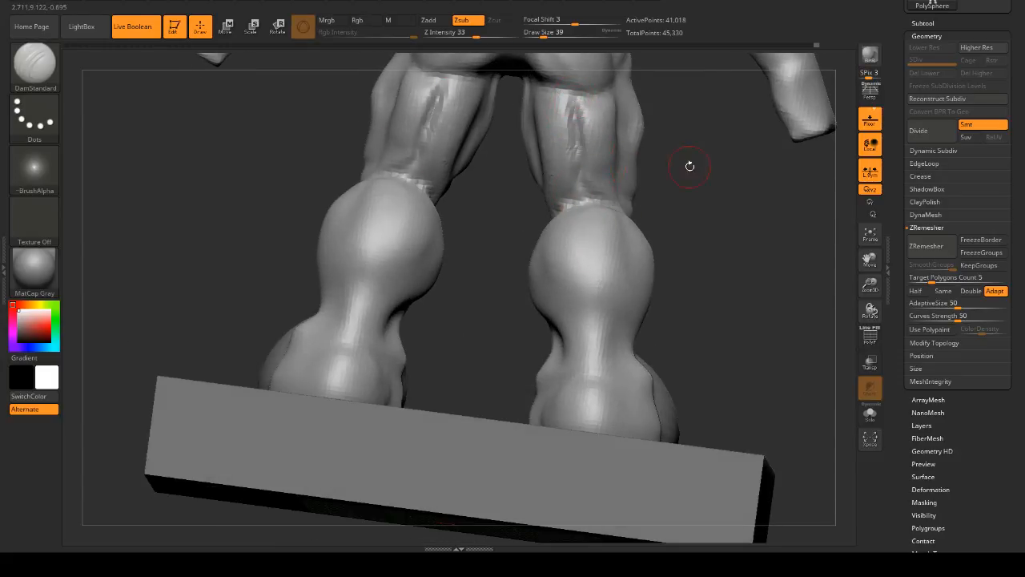
mouse_move(689, 163)
mouse_down()
mouse_move(561, 171)
mouse_move(747, 159)
mouse_move(730, 231)
mouse_up()
key(ctrl+d)
key(ctrl+z)
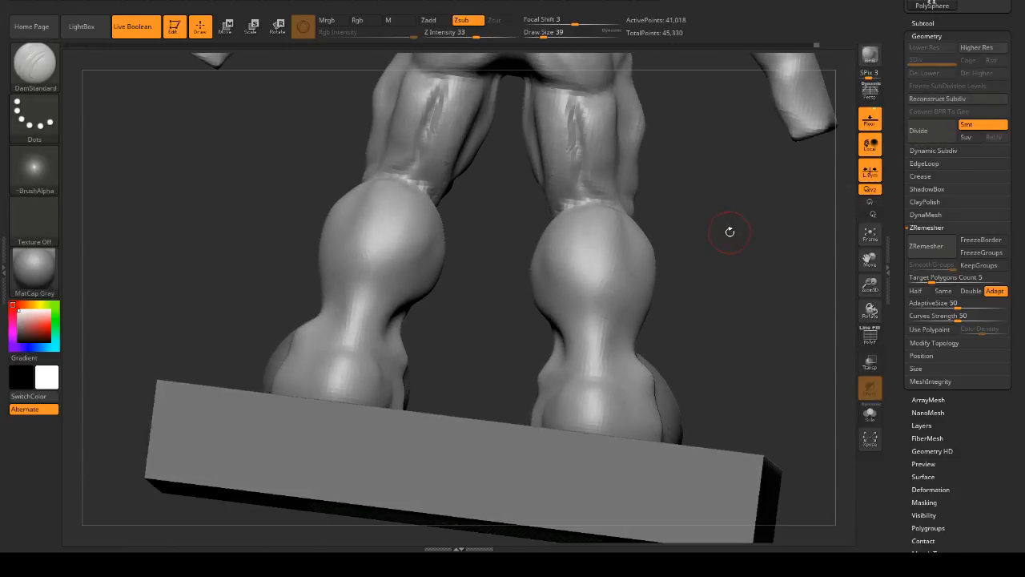
- Carve the vertical groove splitting the calf muscles and their lower edges, then smooth below the groove
mouse_move(739, 278)
alt+mouse_down()
mouse_move(744, 236)
mouse_move(716, 222)
alt+mouse_up()
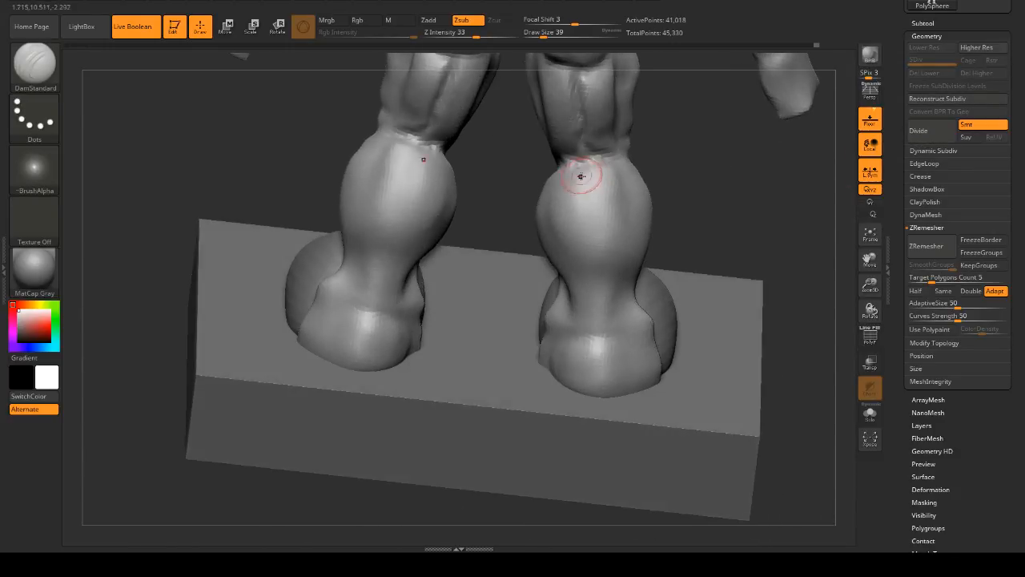
drag(586, 163, 590, 234)
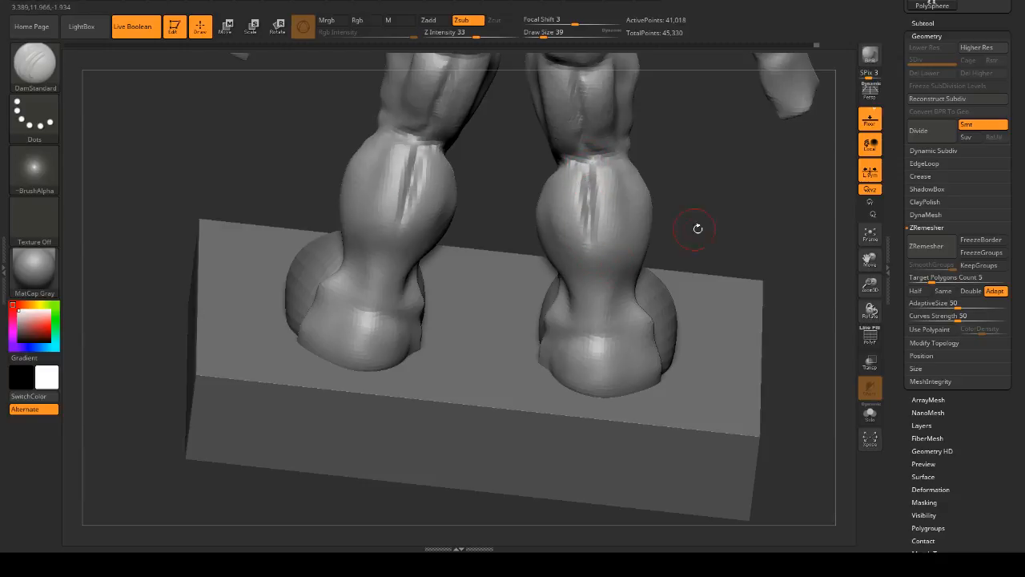
drag(698, 227, 672, 215)
mouse_move(597, 227)
mouse_down()
mouse_move(594, 240)
mouse_move(611, 251)
mouse_move(572, 250)
mouse_move(618, 248)
mouse_up()
mouse_move(760, 237)
mouse_down()
mouse_move(819, 189)
mouse_move(747, 233)
mouse_up()
shift+drag(585, 256, 605, 253)
drag(748, 242, 831, 222)
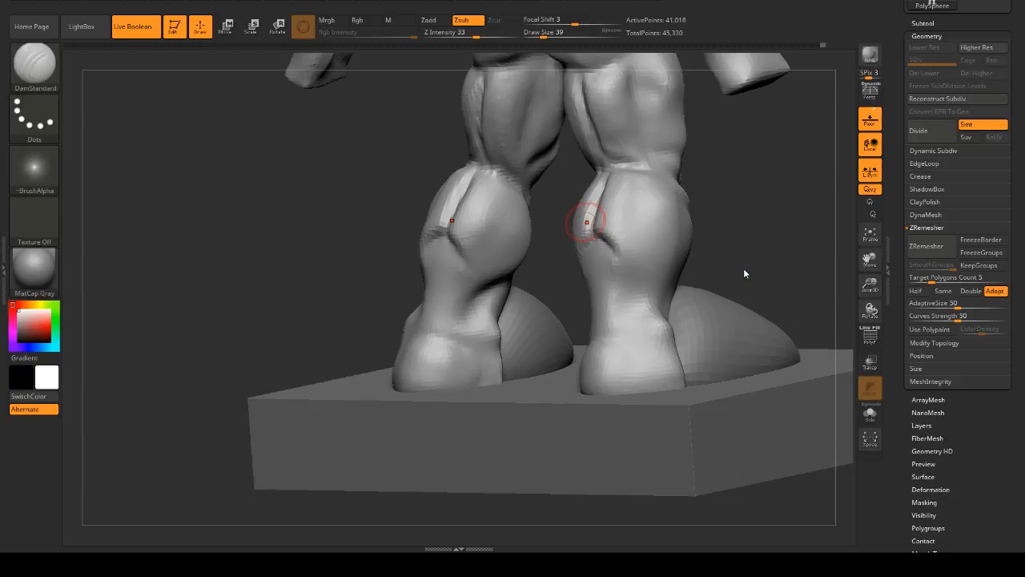
- Examine the proportions and muscle forms of the whole figure from the front, side and angled views
mouse_move(721, 268)
ctrl+right_down()
mouse_move(715, 211)
mouse_move(686, 217)
mouse_move(686, 309)
mouse_move(759, 260)
mouse_move(758, 216)
mouse_move(762, 231)
mouse_move(600, 235)
mouse_move(500, 207)
ctrl+right_up()
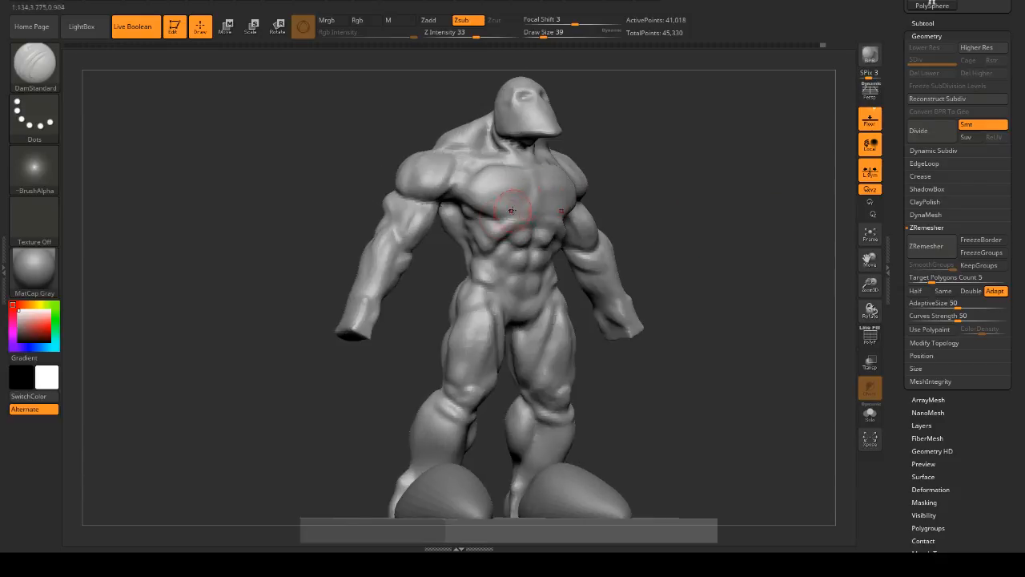
drag(696, 216, 641, 215)
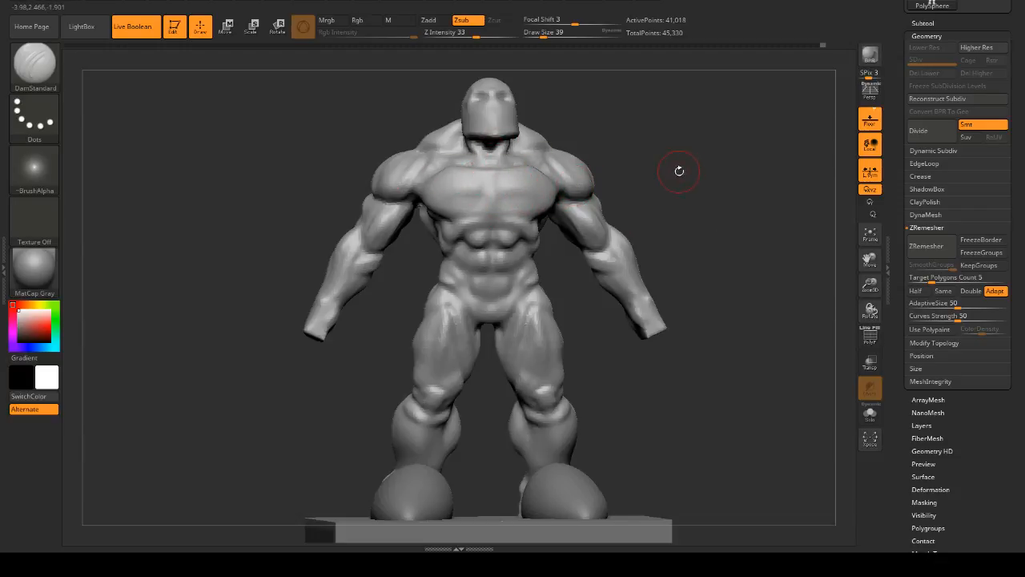
mouse_move(678, 168)
mouse_down()
mouse_move(714, 174)
mouse_move(681, 173)
mouse_move(705, 192)
mouse_move(731, 191)
mouse_move(793, 241)
mouse_move(727, 214)
mouse_move(742, 230)
mouse_move(678, 252)
mouse_move(697, 219)
mouse_move(745, 226)
mouse_move(764, 209)
mouse_move(728, 208)
mouse_move(760, 215)
mouse_move(758, 169)
mouse_move(748, 208)
mouse_up()
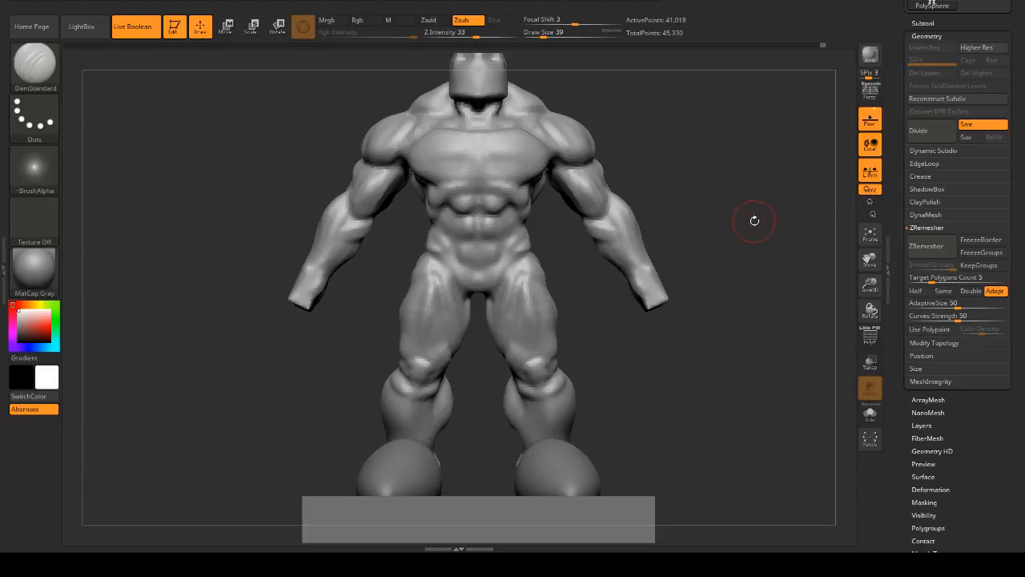
mouse_move(751, 220)
mouse_down()
mouse_move(757, 214)
mouse_move(741, 221)
mouse_move(752, 224)
mouse_up()
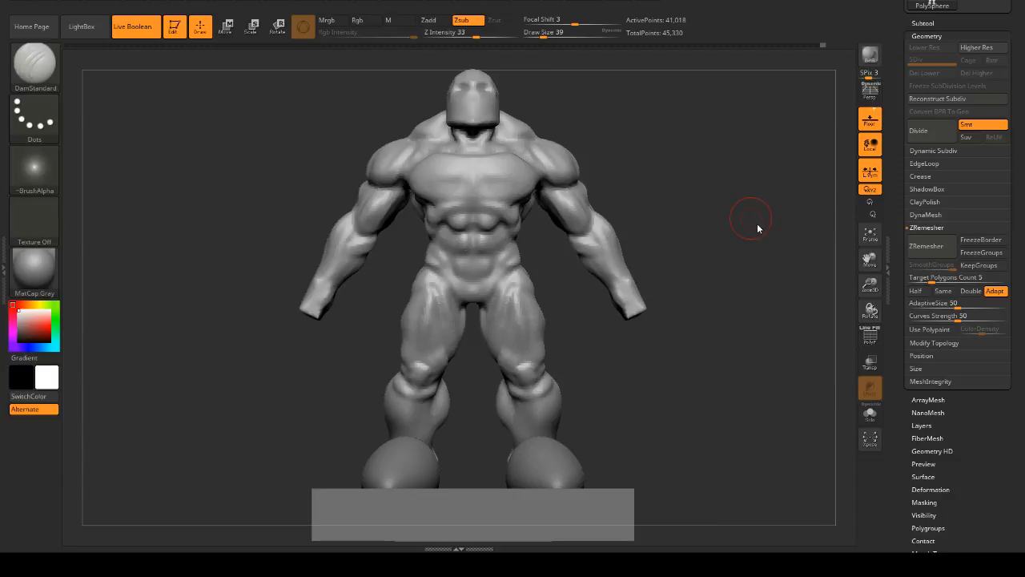
mouse_move(750, 230)
mouse_down()
mouse_move(726, 233)
mouse_move(742, 217)
mouse_up()
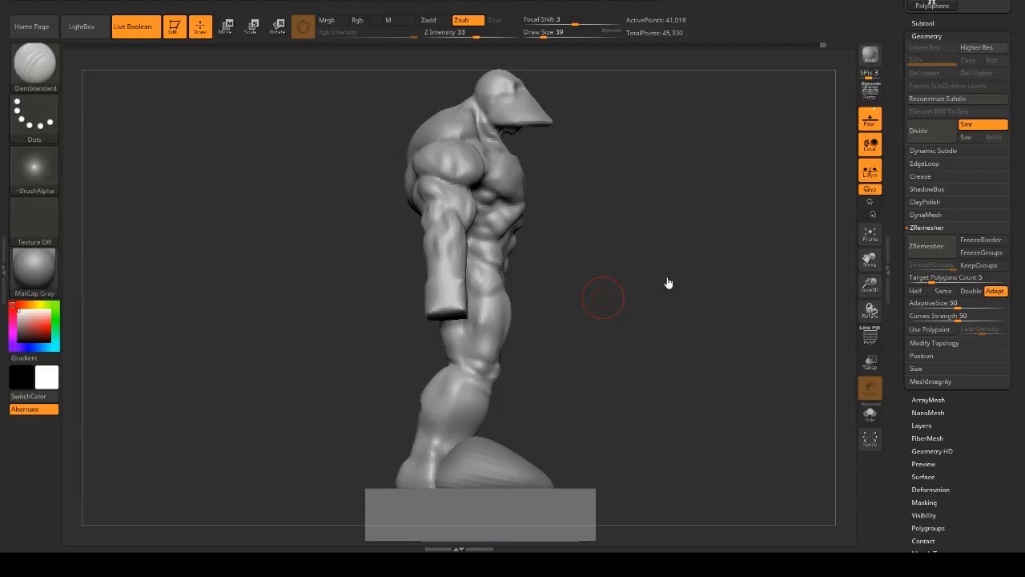
shift+drag(804, 279, 687, 261)
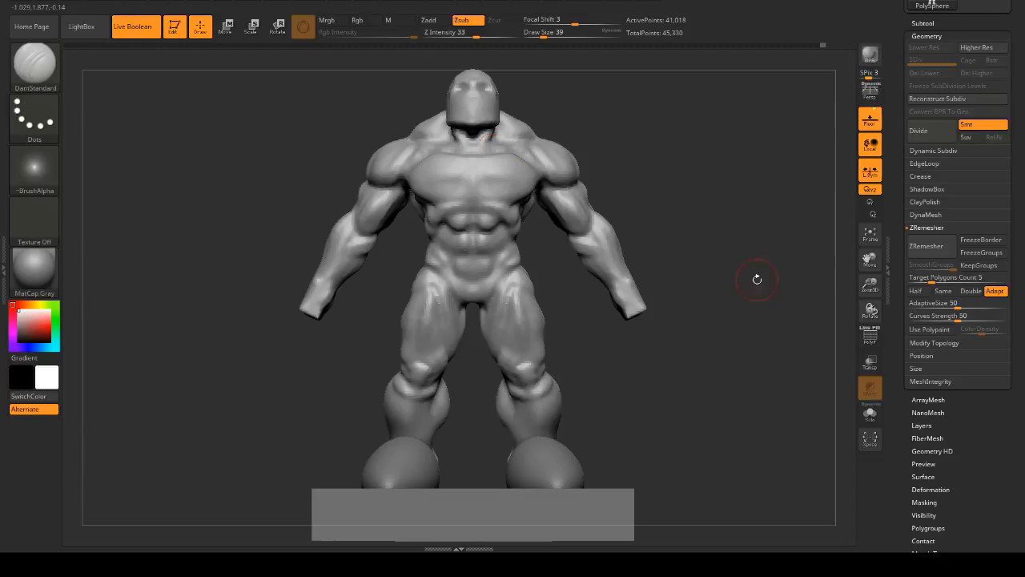
drag(776, 257, 697, 234)
alt+drag(725, 132, 731, 318)
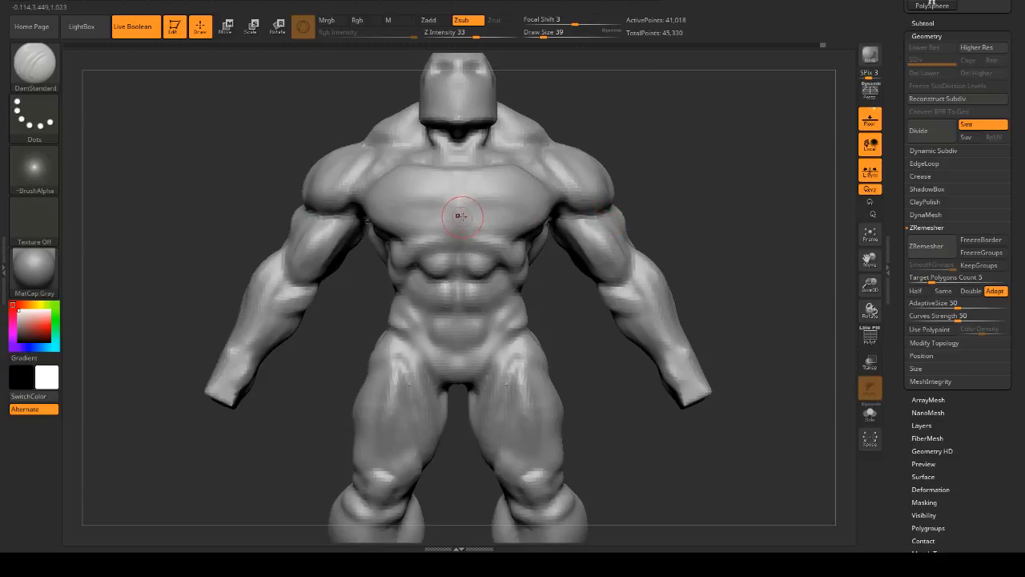
- Set the brush draw size to 29 and divide the body mesh to subdivision level 2
key(space)
drag(485, 197, 478, 196)
drag(711, 202, 723, 211)
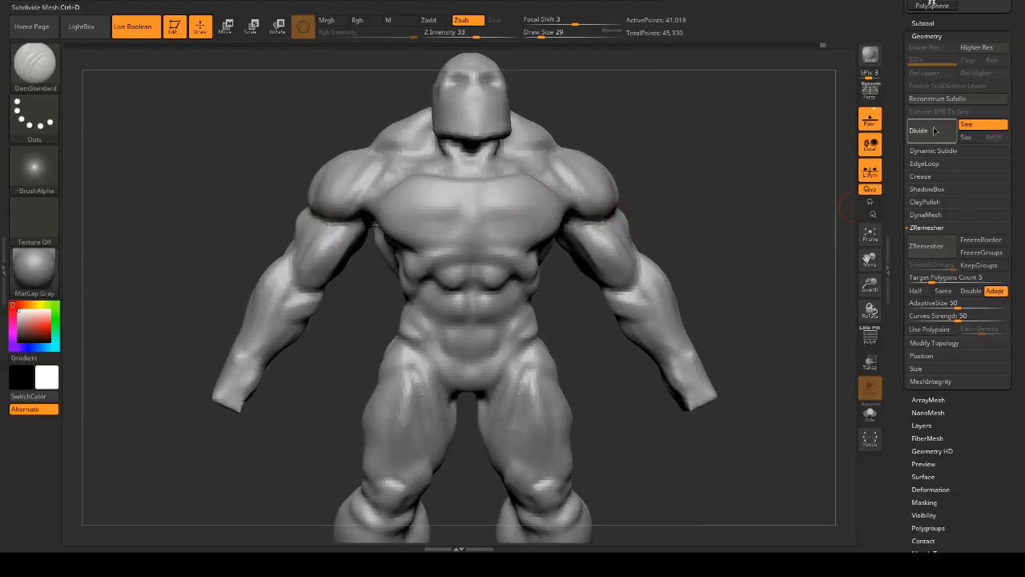
click(919, 131)
drag(728, 160, 685, 169)
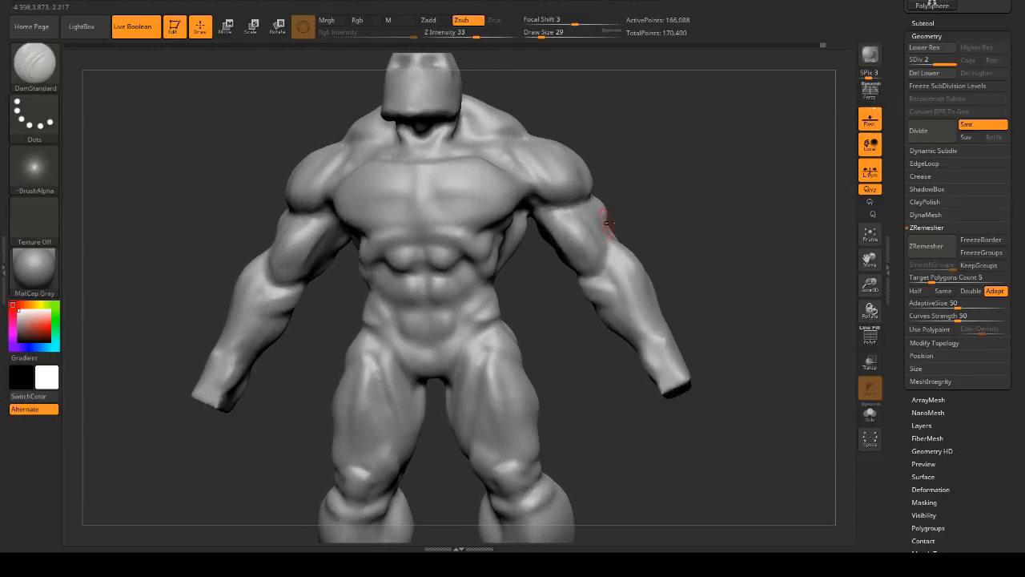
drag(738, 215, 703, 204)
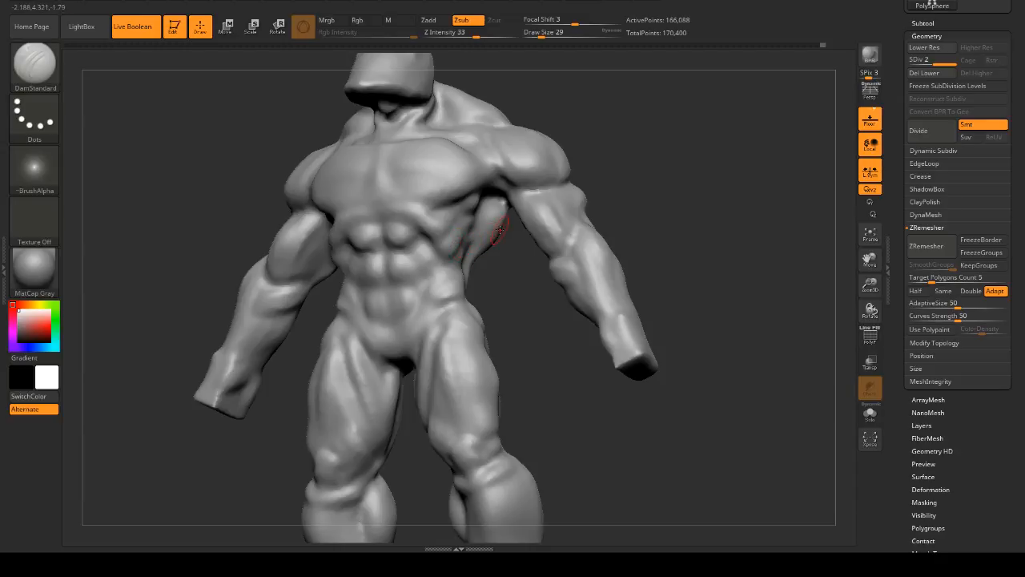
- Carve muscle-fibre grooves across the figure's left pectoral and the sternum line with DamStandard
key(b)
drag(603, 189, 622, 194)
right_drag(519, 173, 513, 182)
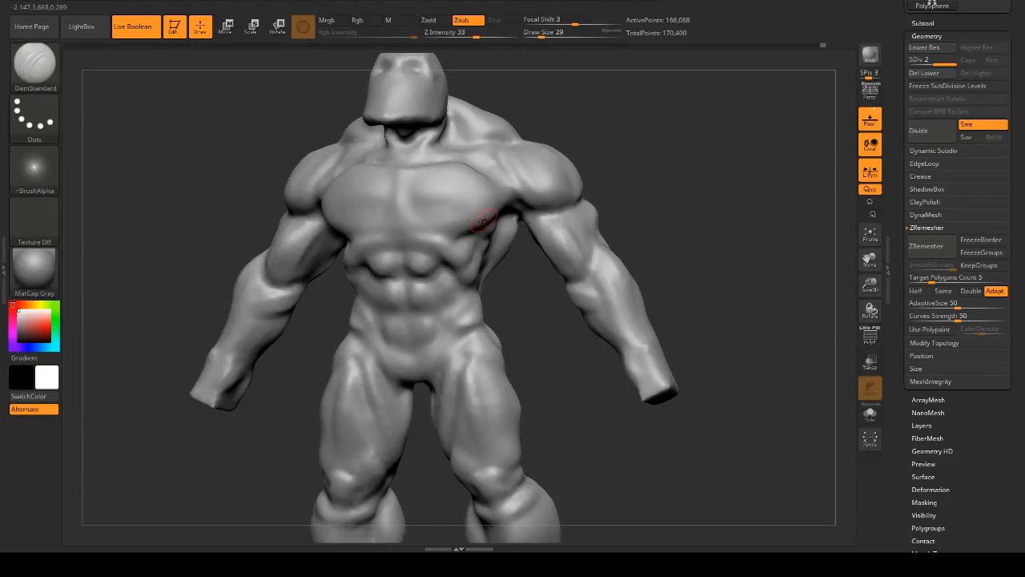
drag(485, 220, 441, 242)
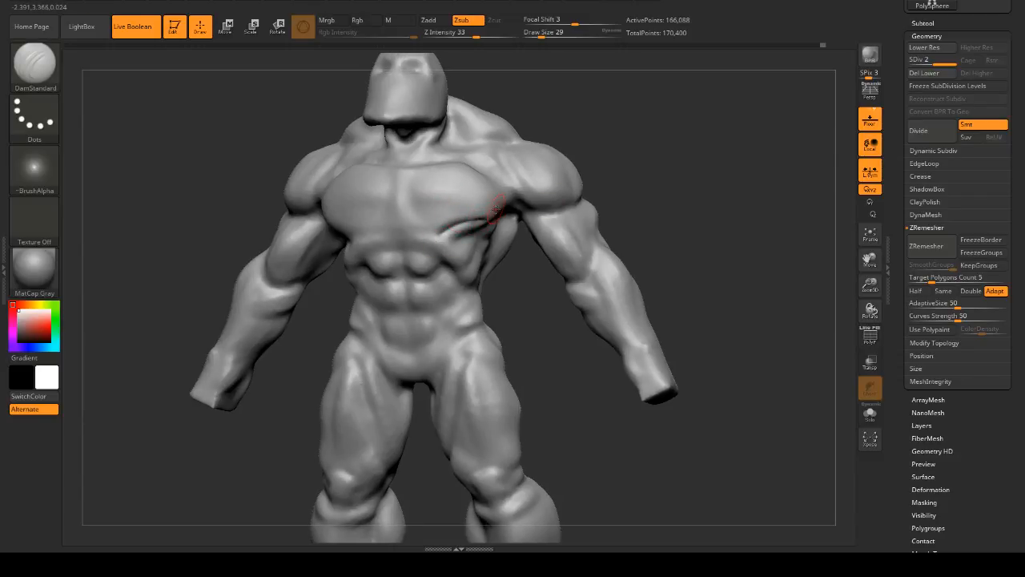
drag(496, 209, 406, 214)
mouse_move(507, 194)
mouse_down()
mouse_move(412, 192)
mouse_move(428, 176)
mouse_up()
drag(639, 163, 521, 167)
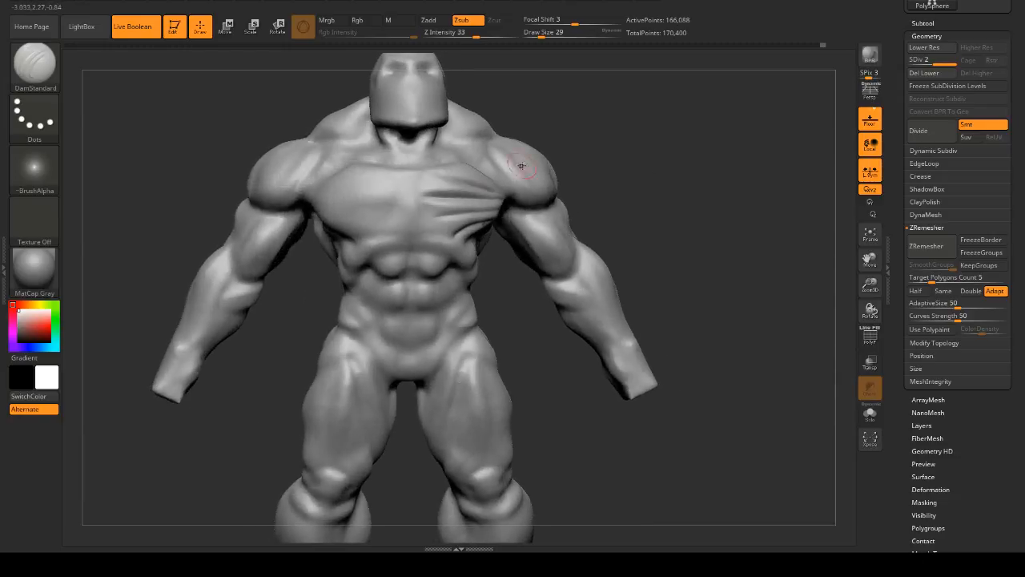
drag(412, 173, 411, 230)
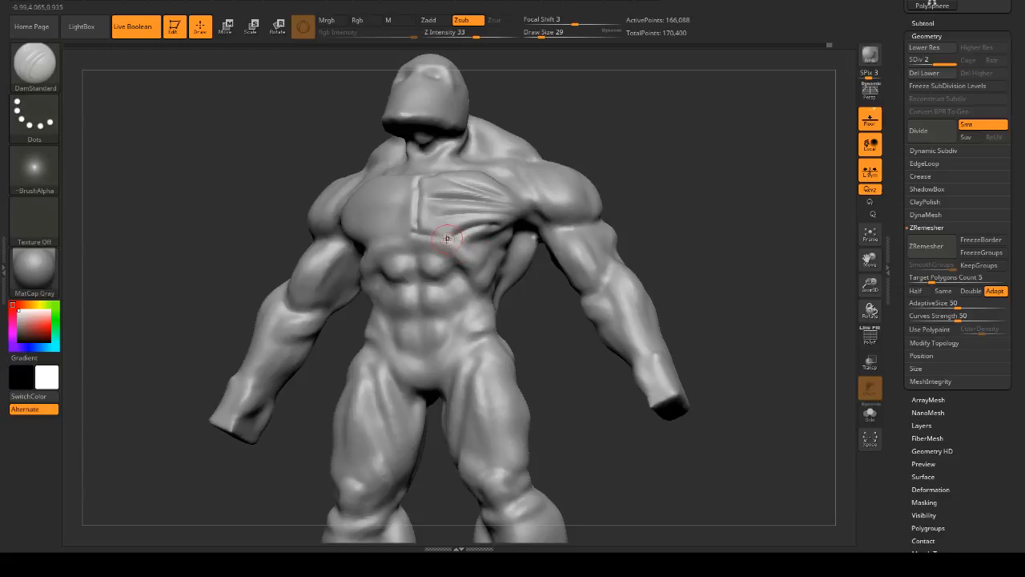
- Carve the separations between the left ribs, obliques and the outer edge of the abdominals
right_drag(486, 238, 473, 274)
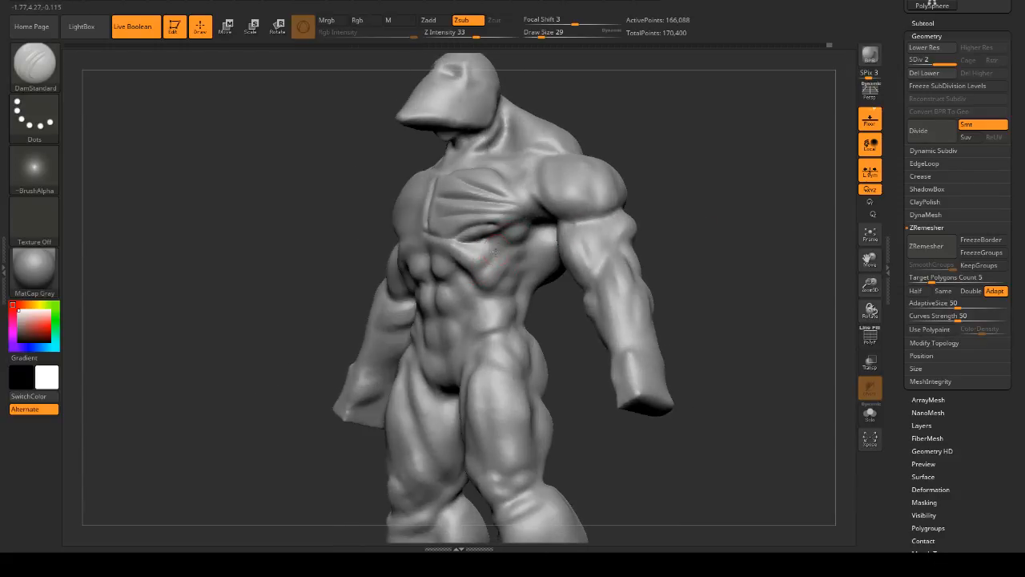
drag(508, 266, 459, 337)
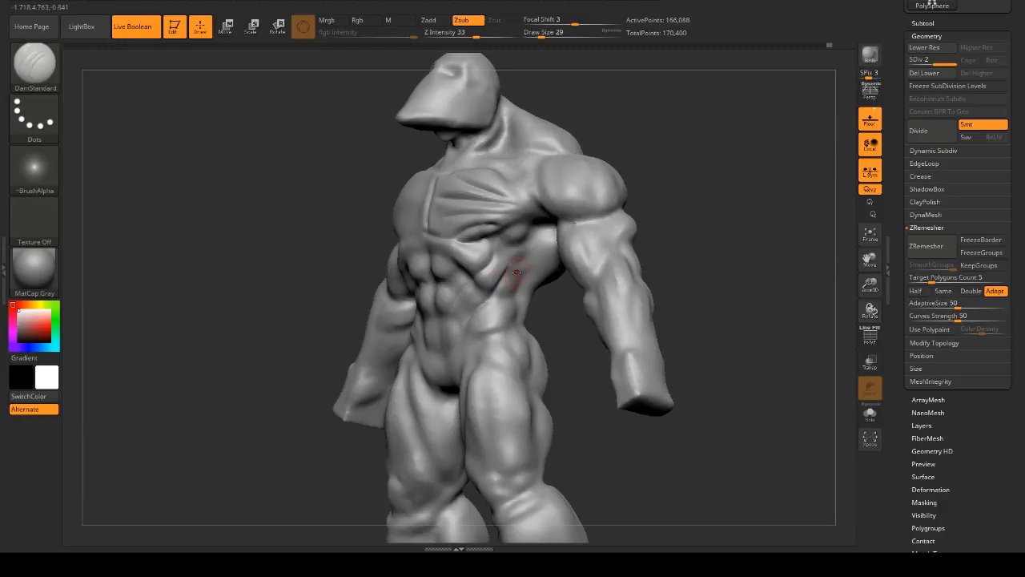
mouse_move(563, 307)
right_down()
mouse_move(723, 272)
mouse_move(492, 305)
right_up()
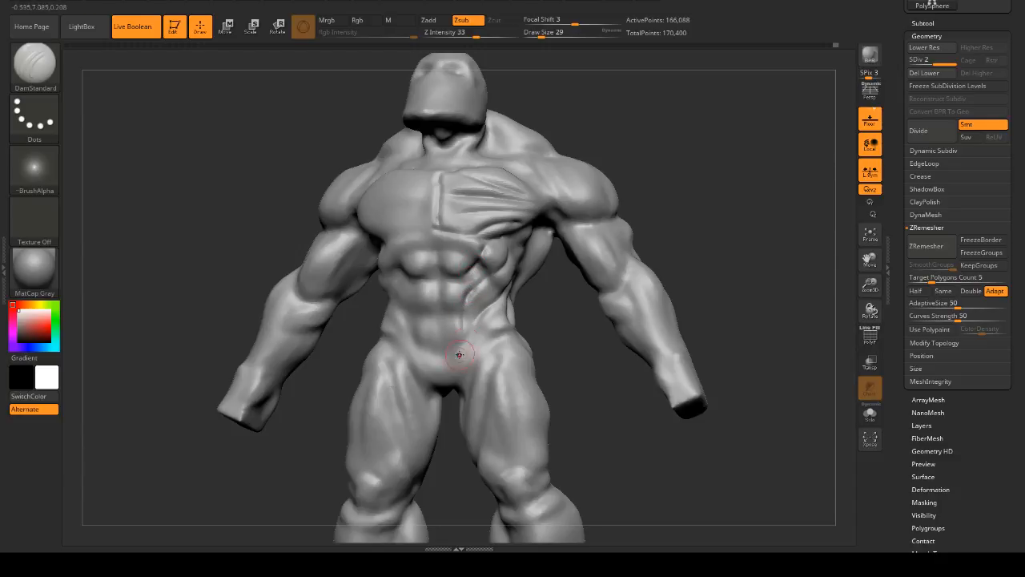
- Reduce the draw size to 20 and carve long grooves down the front and inner side of the left thigh
mouse_move(652, 275)
right_down()
mouse_move(723, 258)
mouse_move(766, 268)
mouse_move(726, 308)
right_up()
key(space)
drag(775, 240, 769, 238)
ctrl+right_drag(776, 231, 763, 213)
mouse_move(475, 304)
mouse_down()
mouse_move(467, 373)
mouse_move(488, 412)
mouse_move(522, 391)
mouse_up()
right_drag(522, 391, 524, 298)
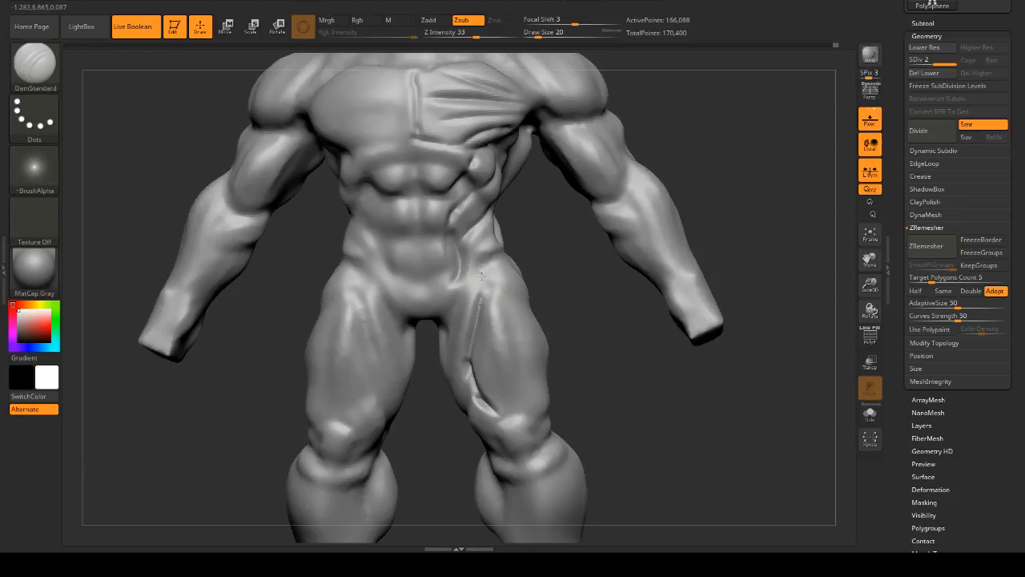
mouse_move(481, 275)
mouse_down()
mouse_move(500, 286)
mouse_move(526, 419)
mouse_up()
- Carve the groove separating the outer muscles of the left thigh above the knee
right_drag(599, 350, 557, 393)
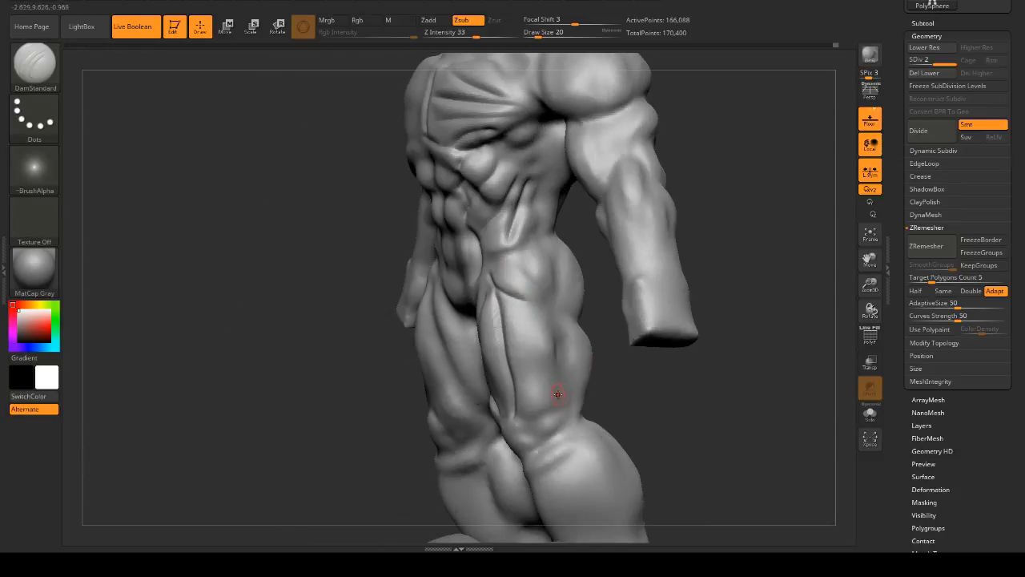
drag(559, 353, 532, 420)
mouse_move(601, 345)
mouse_down()
mouse_move(599, 382)
mouse_move(587, 378)
mouse_up()
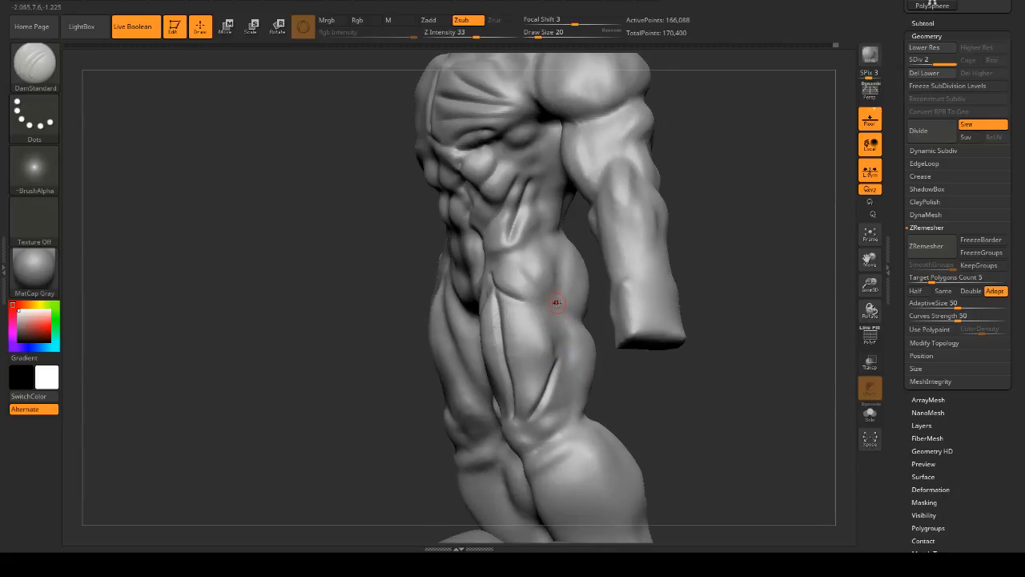
- Carve a long groove down the outer side of the left thigh with DamStandard
drag(560, 317, 551, 385)
mouse_move(568, 384)
right_down()
mouse_move(603, 481)
mouse_move(508, 291)
right_up()
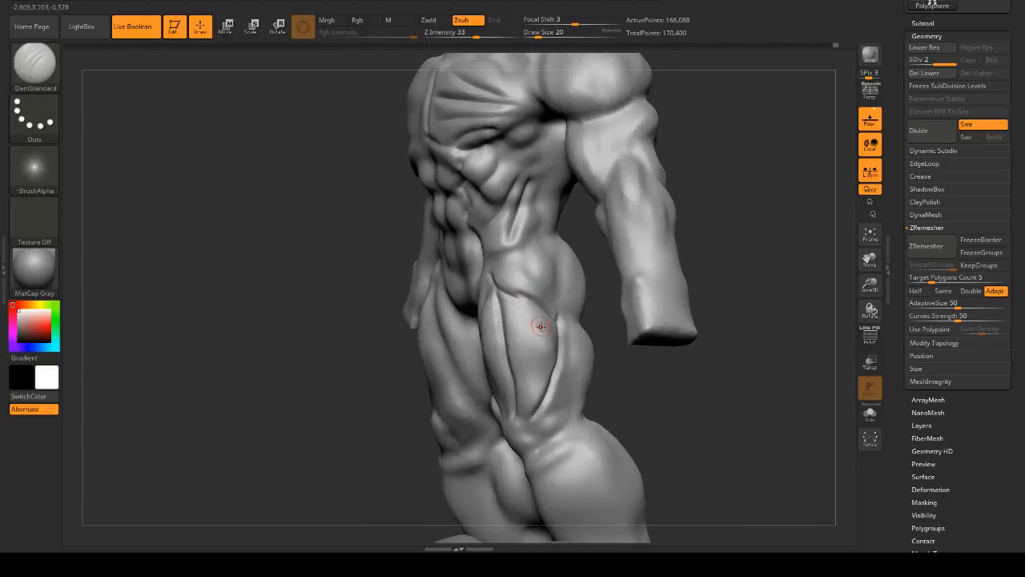
- Carve the throat hollow, the inner collarbone area and the long muscle line down the left side of the neck
drag(755, 262, 739, 223)
mouse_move(674, 146)
alt+mouse_down()
mouse_move(740, 204)
mouse_move(485, 147)
alt+mouse_up()
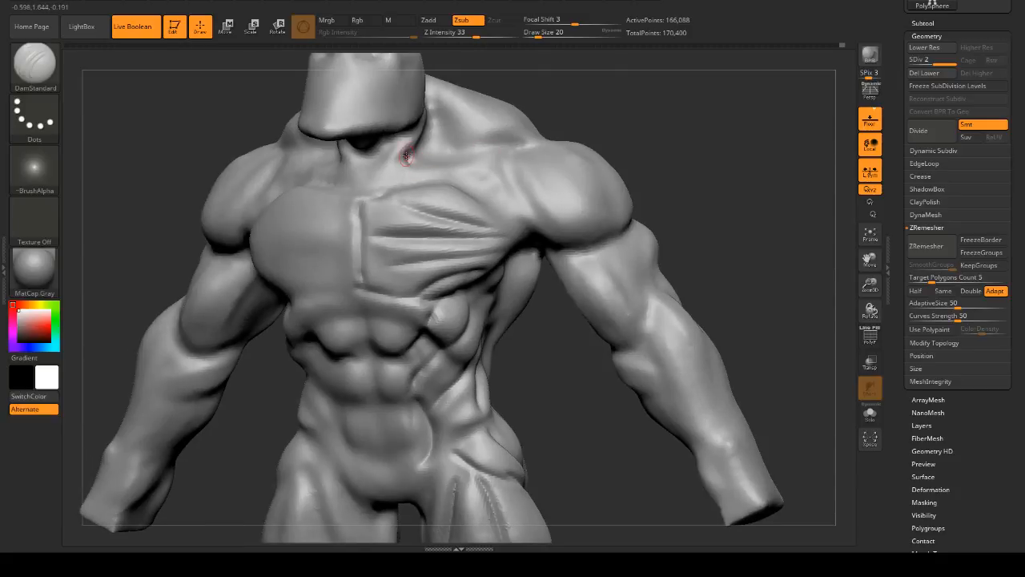
mouse_move(383, 149)
mouse_down()
mouse_move(367, 175)
mouse_move(347, 153)
mouse_up()
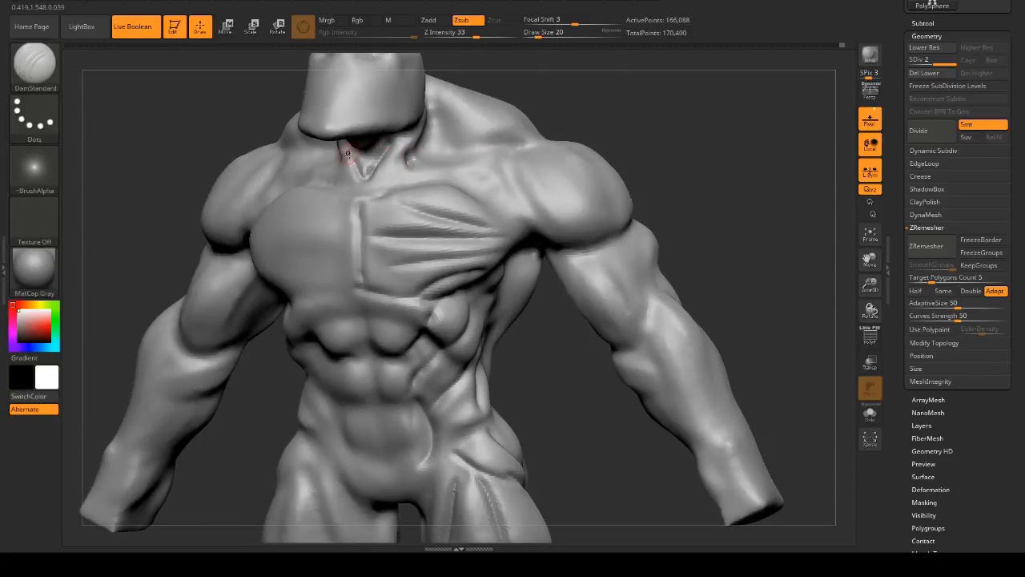
mouse_move(661, 127)
mouse_down()
mouse_move(588, 133)
mouse_move(652, 128)
mouse_move(446, 92)
mouse_move(423, 69)
mouse_move(537, 105)
mouse_move(497, 100)
mouse_move(445, 114)
mouse_up()
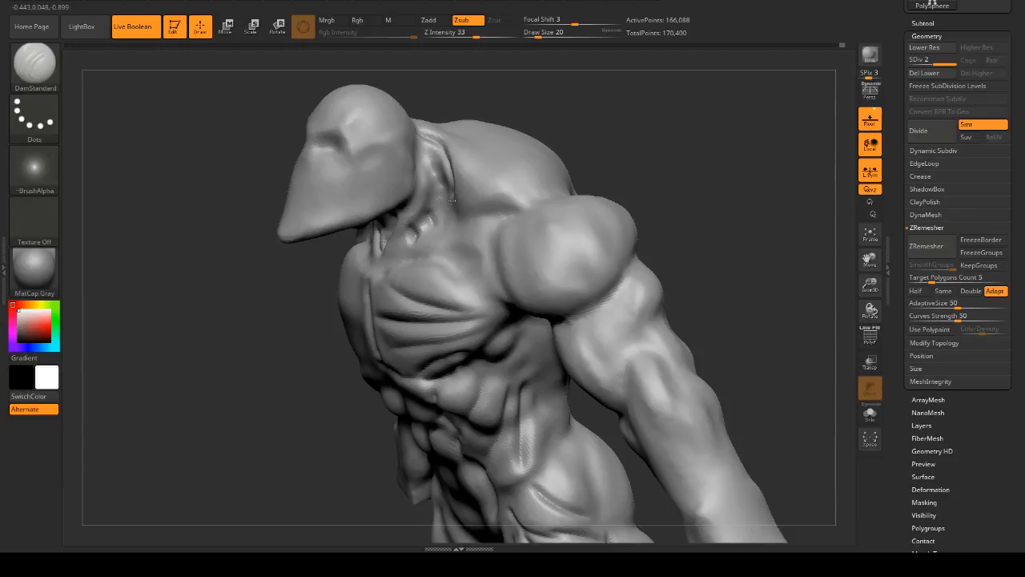
key(ctrl)
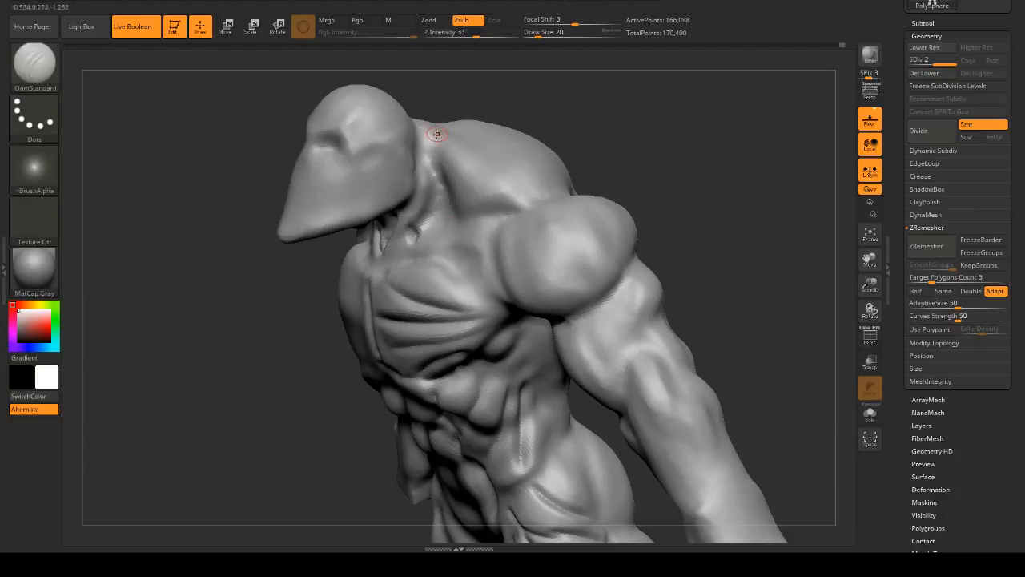
key(ctrl)
mouse_move(418, 133)
mouse_down()
mouse_move(443, 171)
mouse_move(450, 215)
mouse_up()
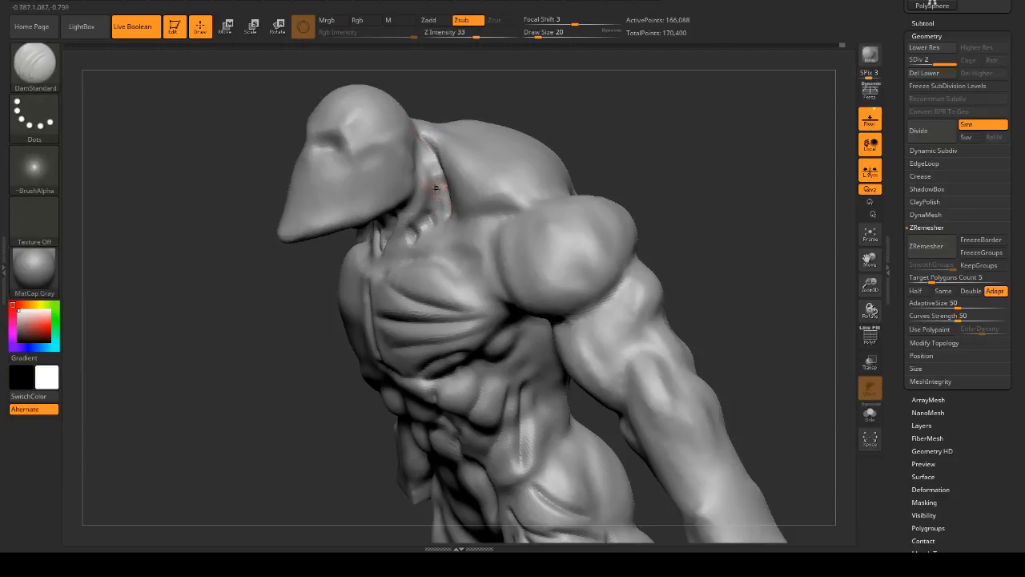
- Carve the separation between the left pectoral and the front of the left deltoid
mouse_move(636, 144)
mouse_down()
mouse_move(732, 190)
mouse_move(663, 194)
mouse_up()
mouse_move(731, 249)
mouse_down()
mouse_move(682, 211)
mouse_move(535, 192)
mouse_up()
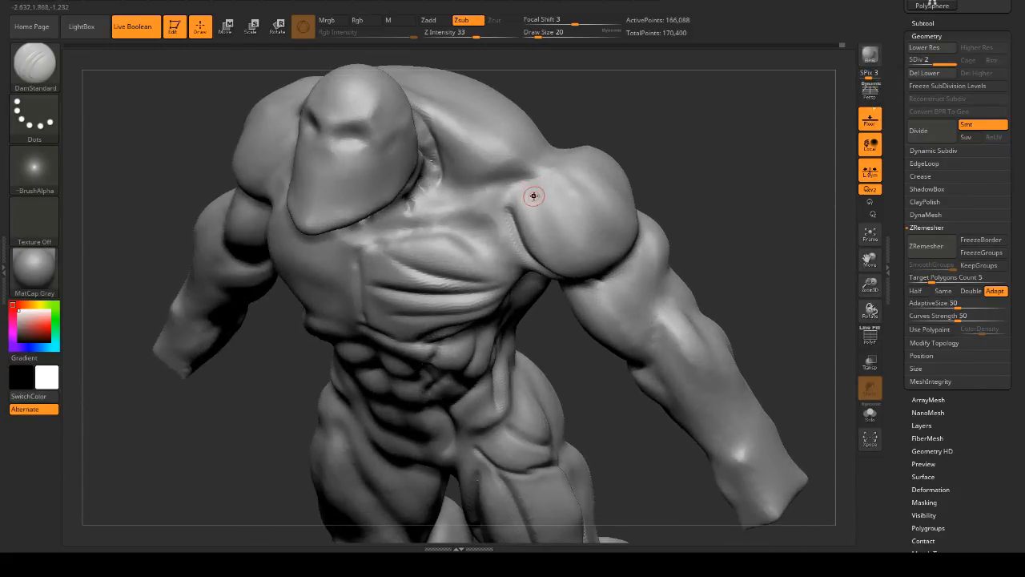
shift+drag(510, 218, 551, 268)
mouse_move(474, 220)
mouse_down()
mouse_move(492, 223)
mouse_move(529, 266)
mouse_up()
- Carve muscle-fibre grooves across the front and outer side of the left deltoid
drag(711, 216, 659, 176)
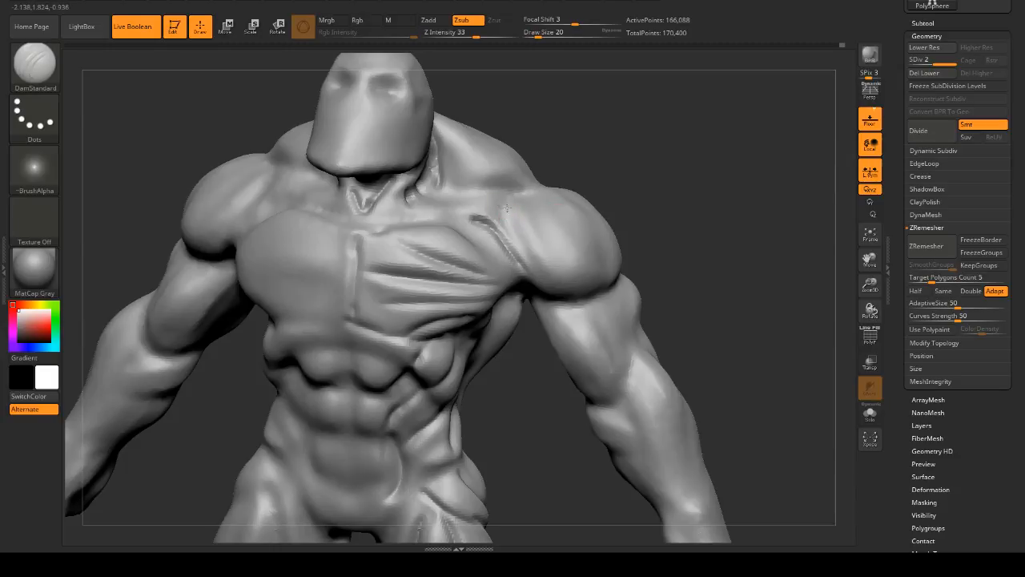
drag(503, 209, 567, 255)
mouse_move(570, 293)
mouse_down()
mouse_move(638, 173)
mouse_move(526, 206)
mouse_move(574, 266)
mouse_up()
drag(533, 206, 563, 258)
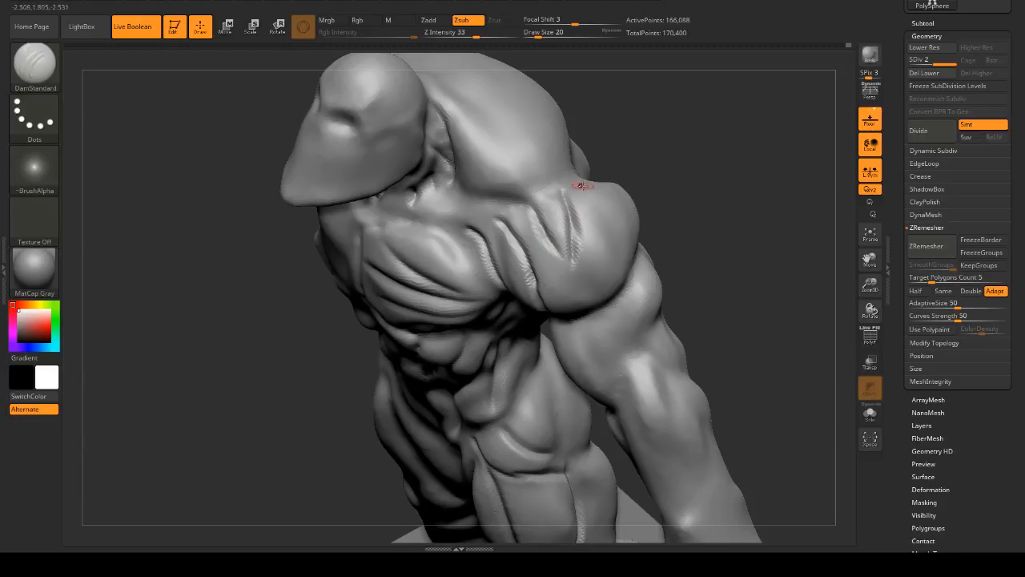
mouse_move(634, 170)
mouse_down()
mouse_move(602, 186)
mouse_move(584, 235)
mouse_up()
mouse_move(599, 192)
mouse_down()
mouse_move(592, 233)
mouse_move(610, 289)
mouse_up()
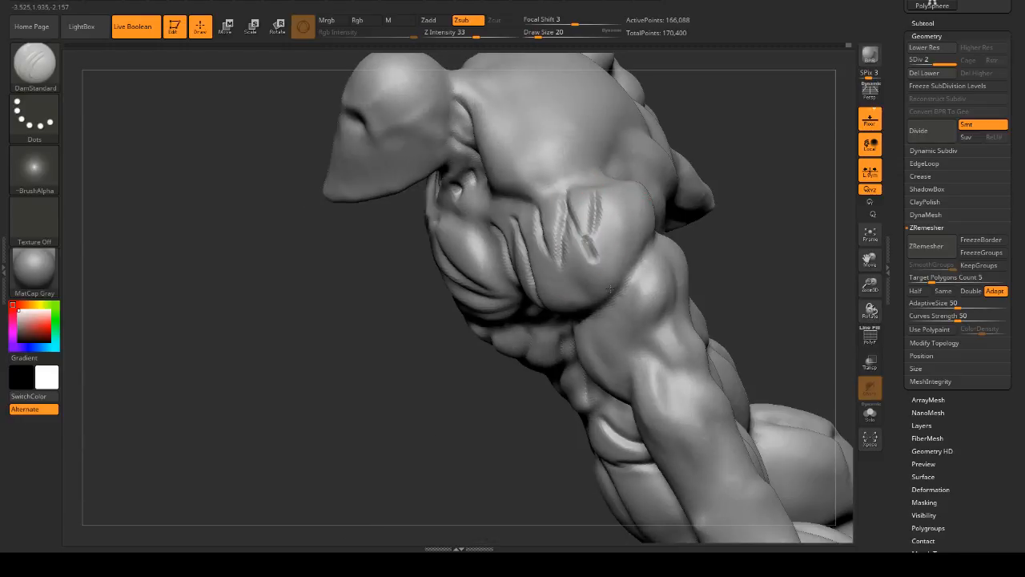
- Carve grooves along the left shin and the front of the left calf below the knee
mouse_move(744, 222)
mouse_down()
mouse_move(751, 161)
mouse_move(747, 181)
mouse_up()
mouse_move(747, 181)
shift+mouse_down()
mouse_move(744, 197)
mouse_move(716, 140)
mouse_move(721, 81)
shift+mouse_up()
drag(665, 325, 613, 270)
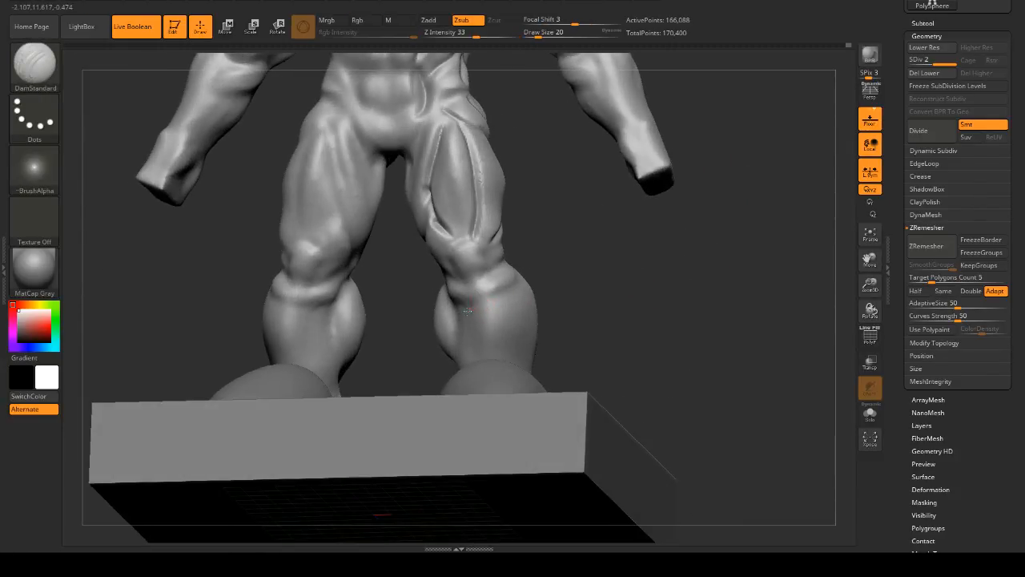
mouse_move(467, 311)
mouse_down()
mouse_move(481, 354)
mouse_move(502, 340)
mouse_up()
mouse_move(589, 300)
mouse_down()
mouse_move(525, 311)
mouse_move(517, 361)
mouse_up()
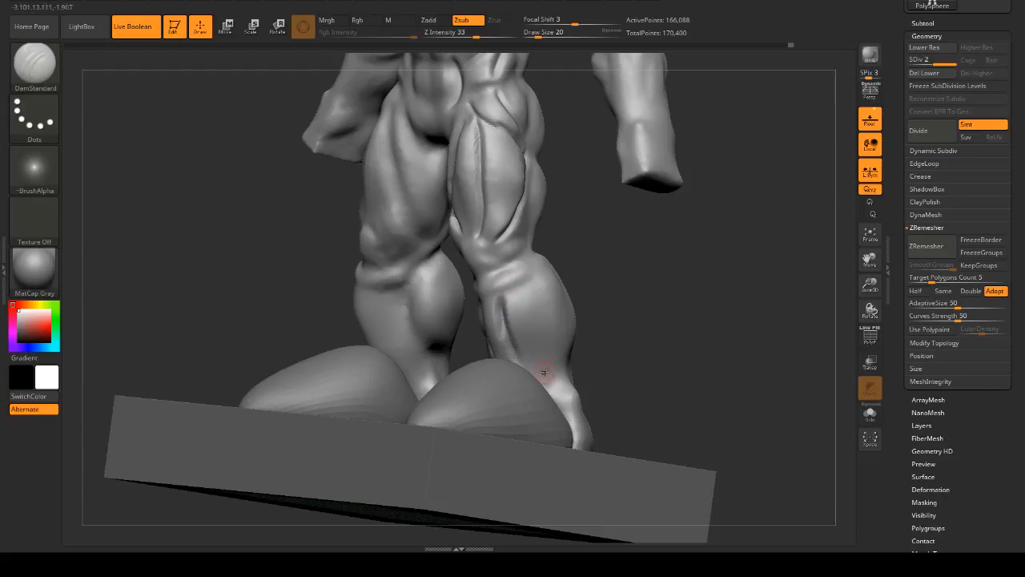
drag(521, 283, 538, 361)
- Carve long separations down the outer side of the left calf to the ankle
drag(653, 277, 626, 319)
mouse_move(527, 270)
mouse_down()
mouse_move(551, 343)
mouse_move(570, 319)
mouse_move(573, 353)
mouse_up()
drag(681, 337, 643, 280)
drag(721, 278, 620, 274)
mouse_move(558, 311)
mouse_down()
mouse_move(595, 394)
mouse_move(612, 407)
mouse_up()
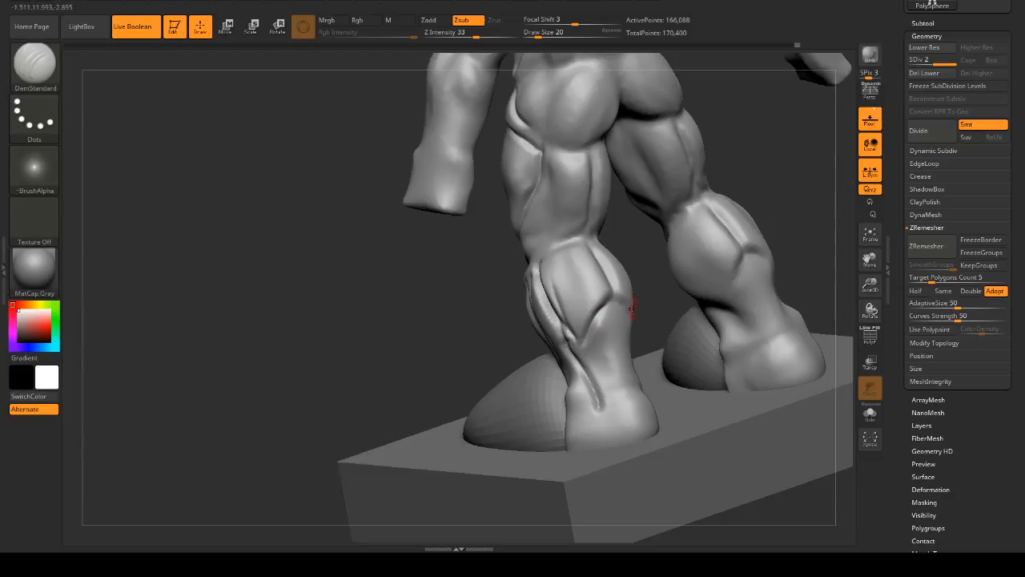
- Carve the tendon hollows on the inner left lower leg and a short groove in the upper back of the calf
drag(635, 307, 467, 298)
drag(688, 311, 641, 346)
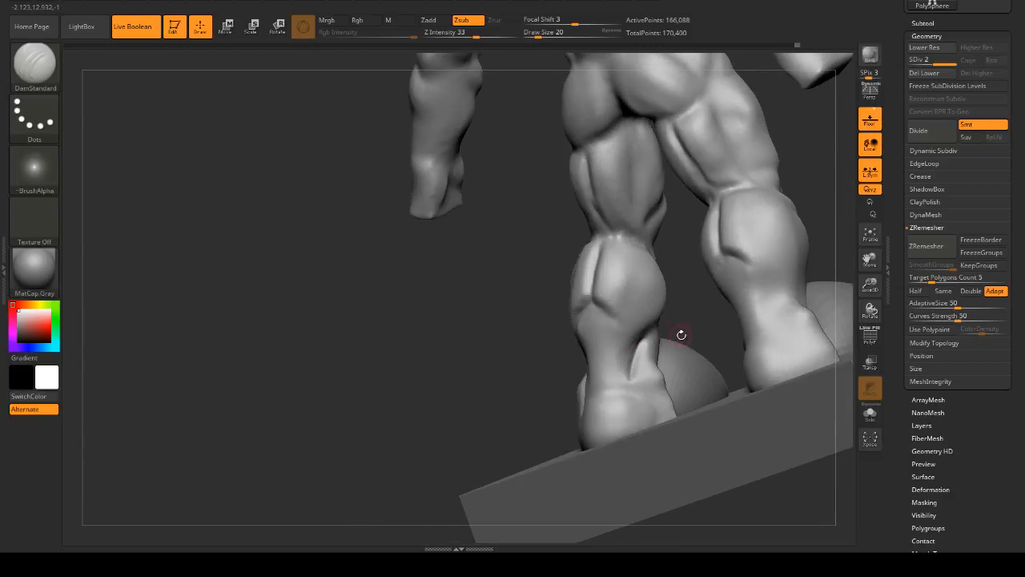
drag(699, 329, 626, 341)
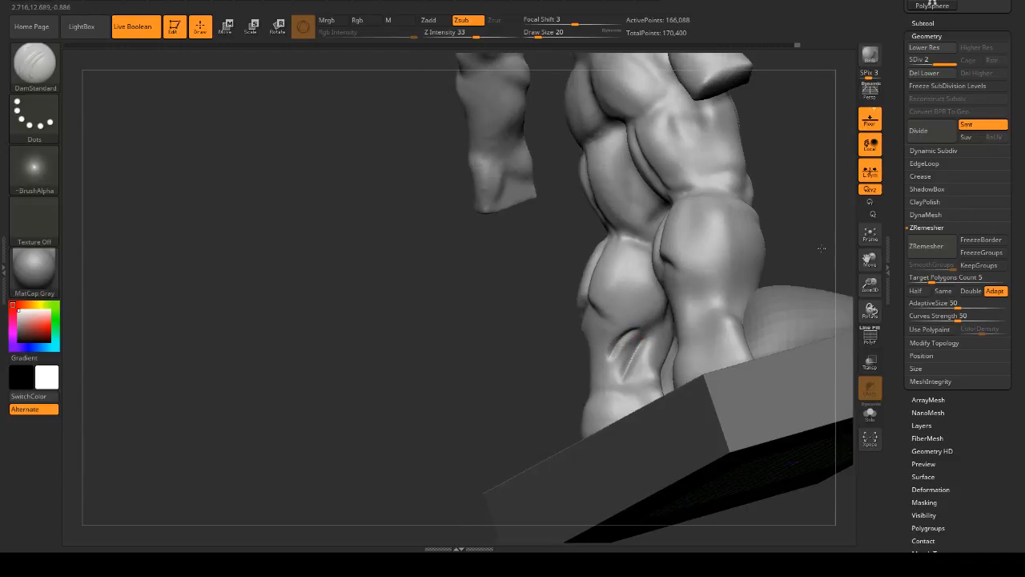
drag(821, 249, 619, 345)
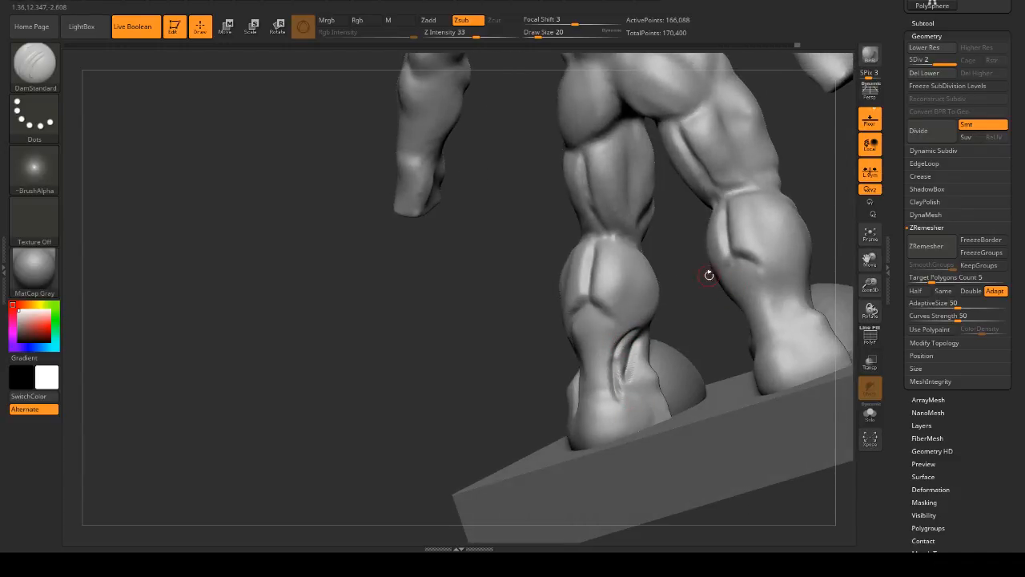
drag(709, 275, 651, 248)
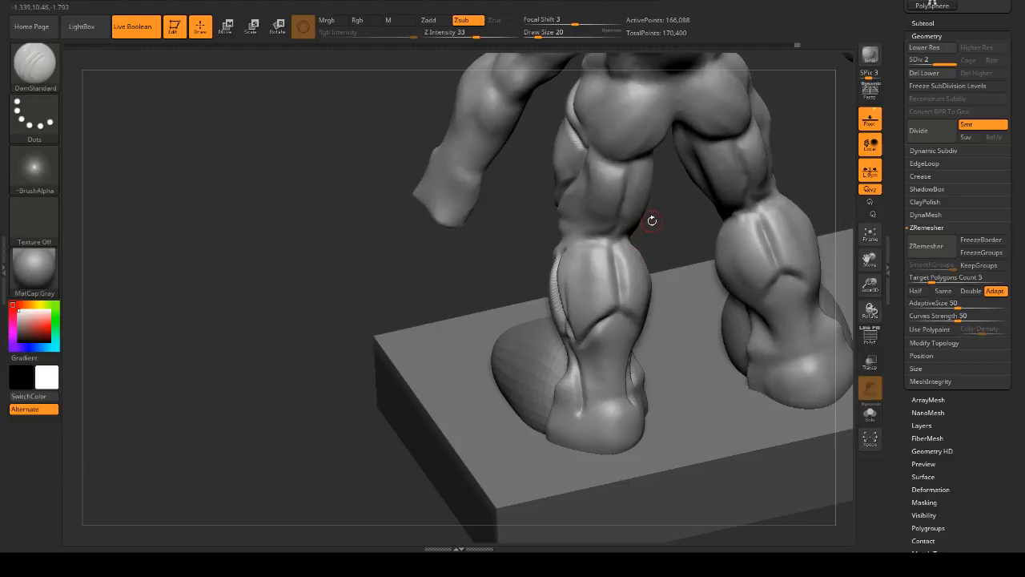
mouse_move(665, 202)
mouse_down()
mouse_move(671, 226)
mouse_move(709, 232)
mouse_up()
drag(586, 245, 592, 284)
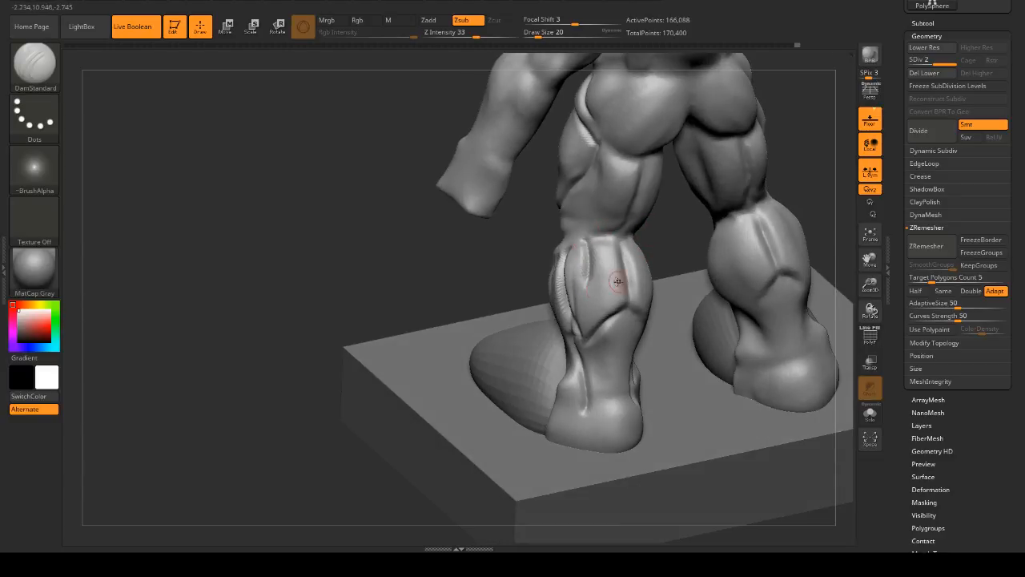
- Undo the muscle grooves carved into the left calf, shoulder, neck, thigh, torso and chest
drag(688, 225, 629, 237)
drag(512, 241, 789, 277)
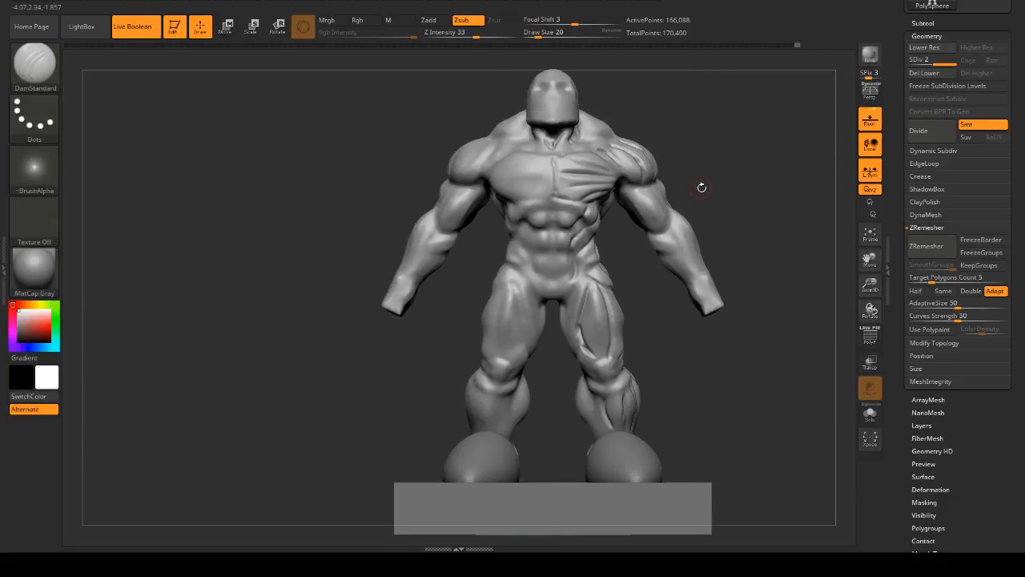
drag(730, 194, 756, 217)
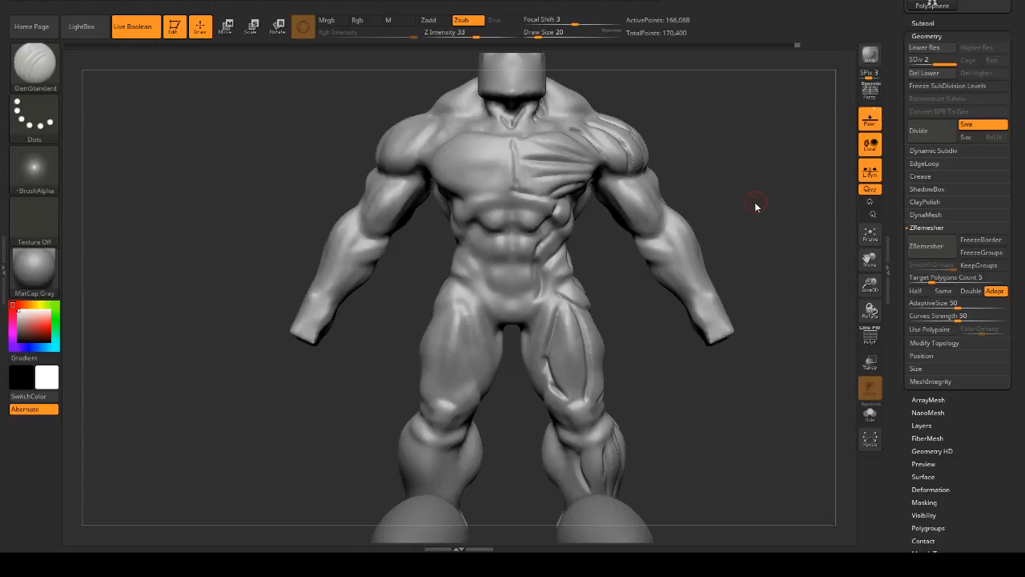
alt+drag(795, 298, 790, 260)
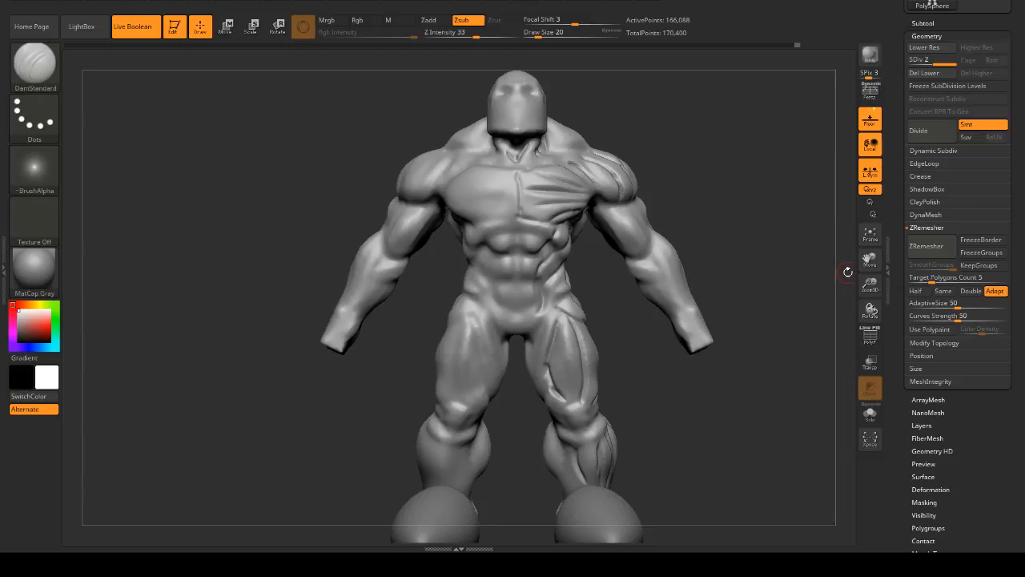
key(ctrl)
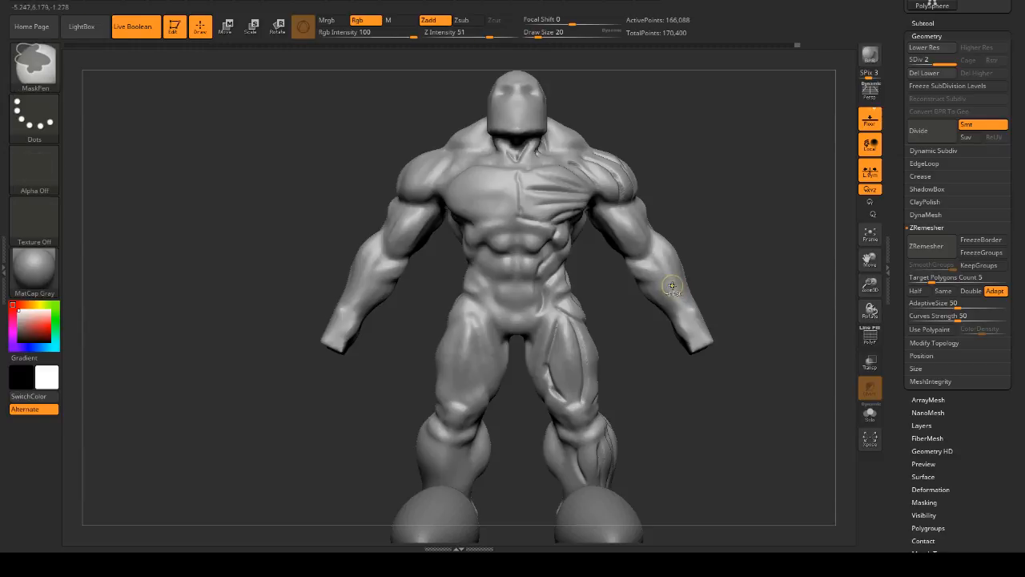
key(ctrl+z)
key(ctrl+z)
key(ctrl+z)
key(ctrl+z)
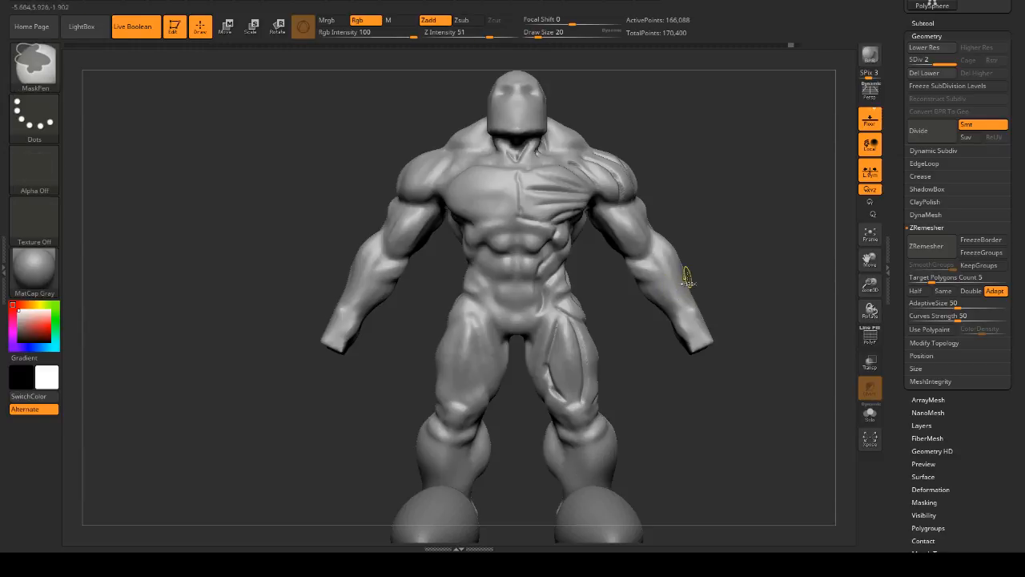
key(ctrl+z)
key(ctrl+z)
key(ctrl+z)
key(ctrl+z)
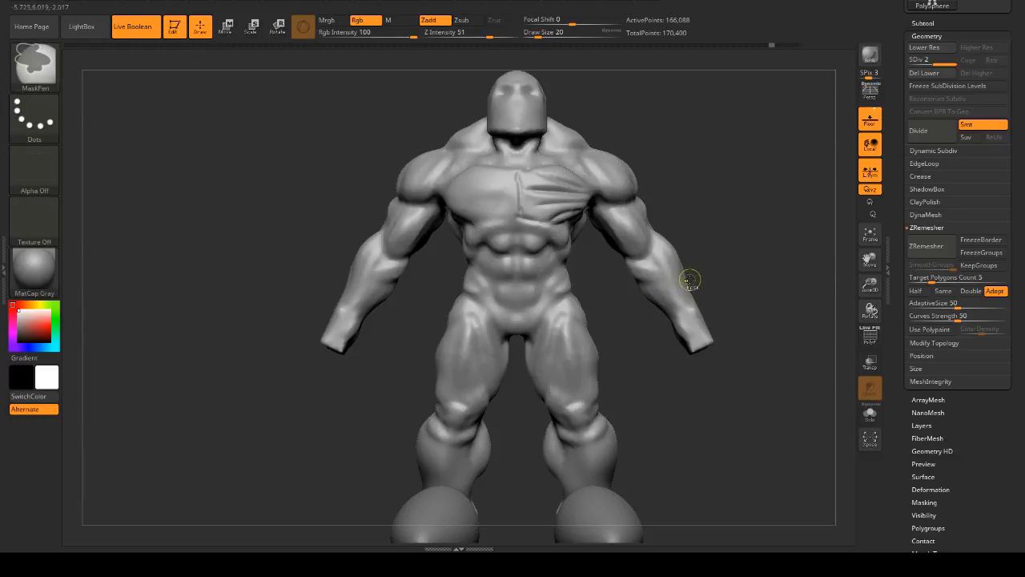
key(ctrl+z)
key(ctrl+z)
key(ctrl+z)
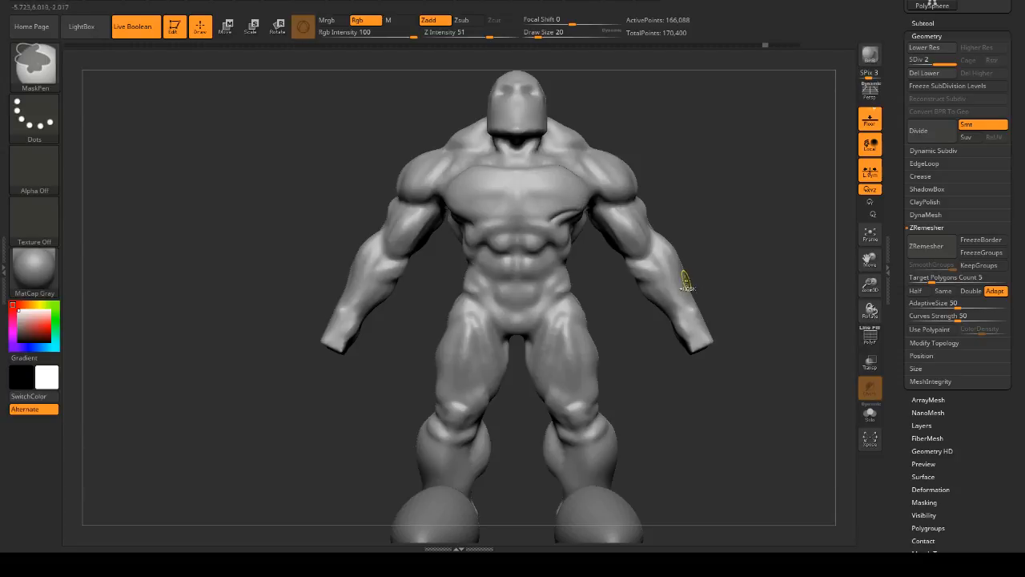
- Switch the figure to its lowest subdivision level and accept discarding the newer undo history entries
key(shift+d)
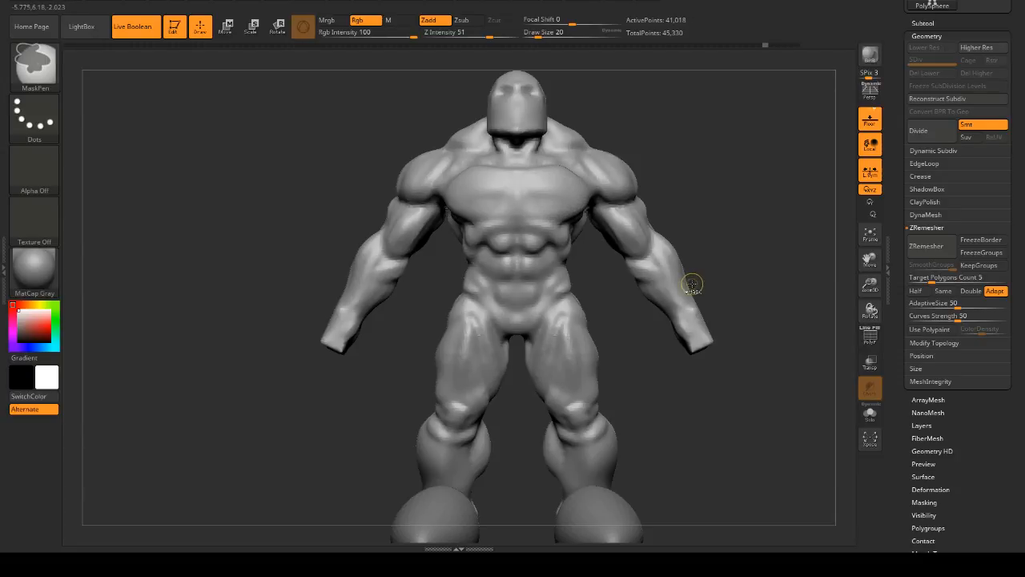
ctrl+right_drag(702, 286, 738, 264)
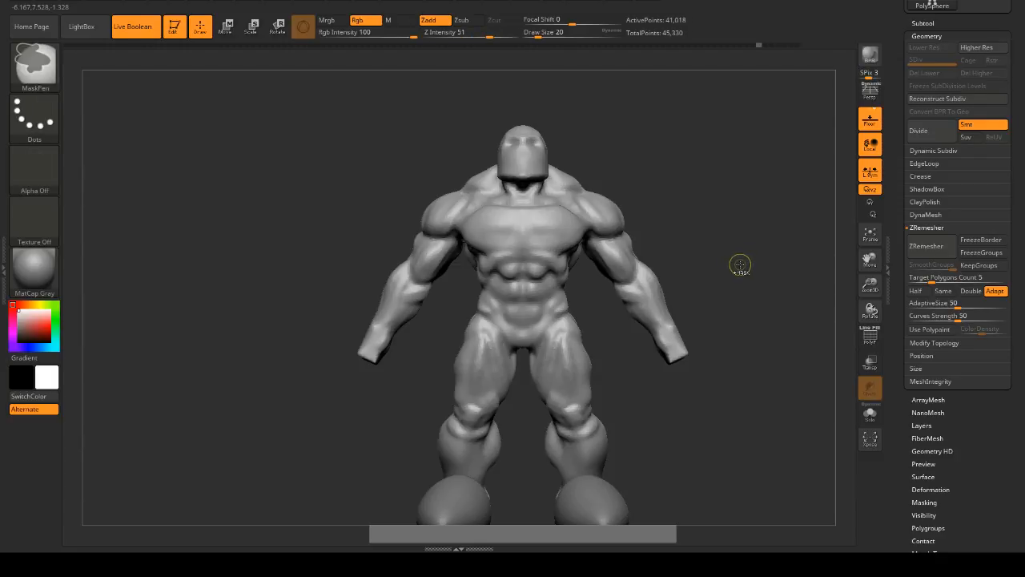
drag(748, 265, 668, 252)
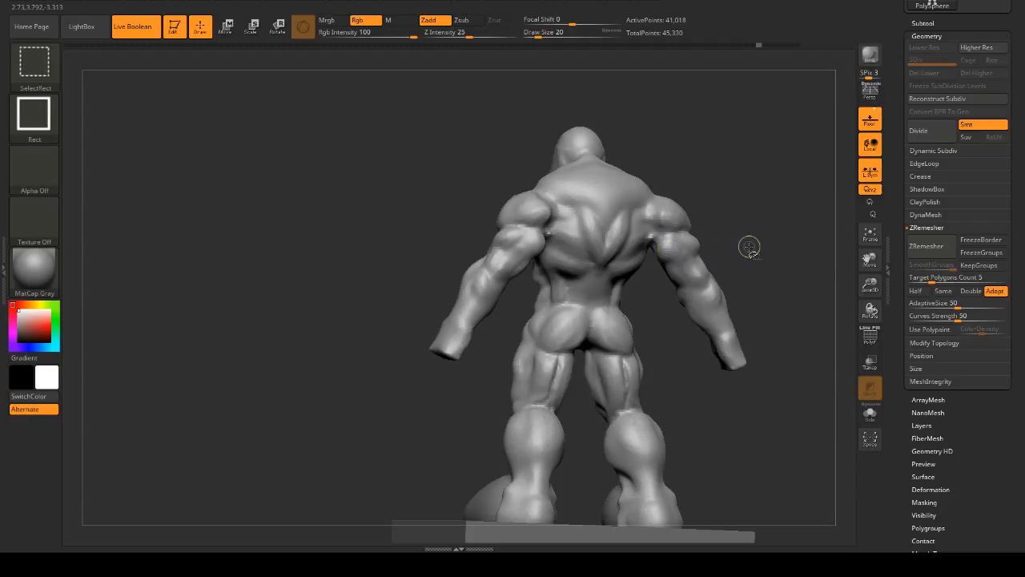
drag(755, 246, 781, 242)
ctrl+drag(602, 258, 686, 256)
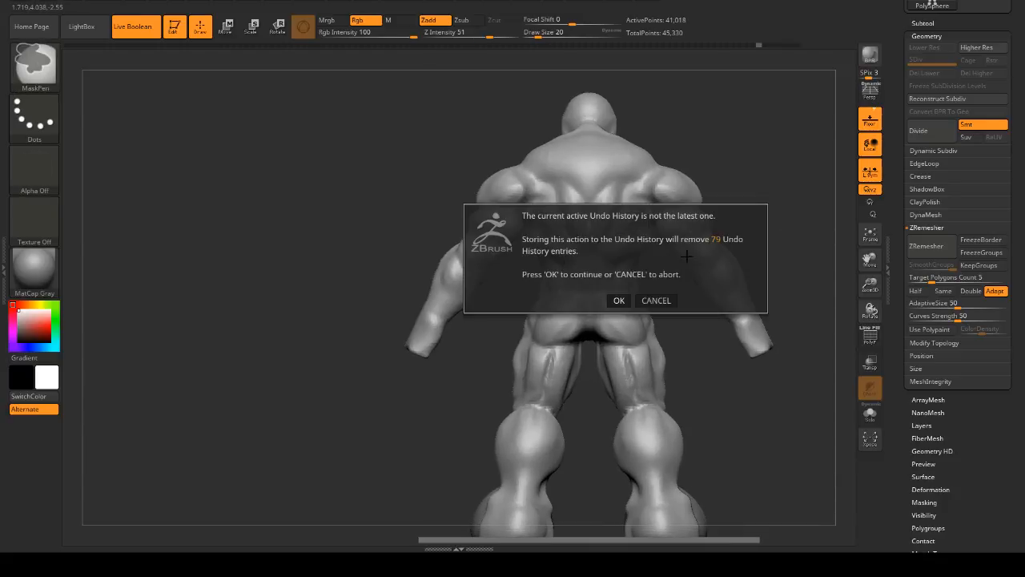
click(619, 301)
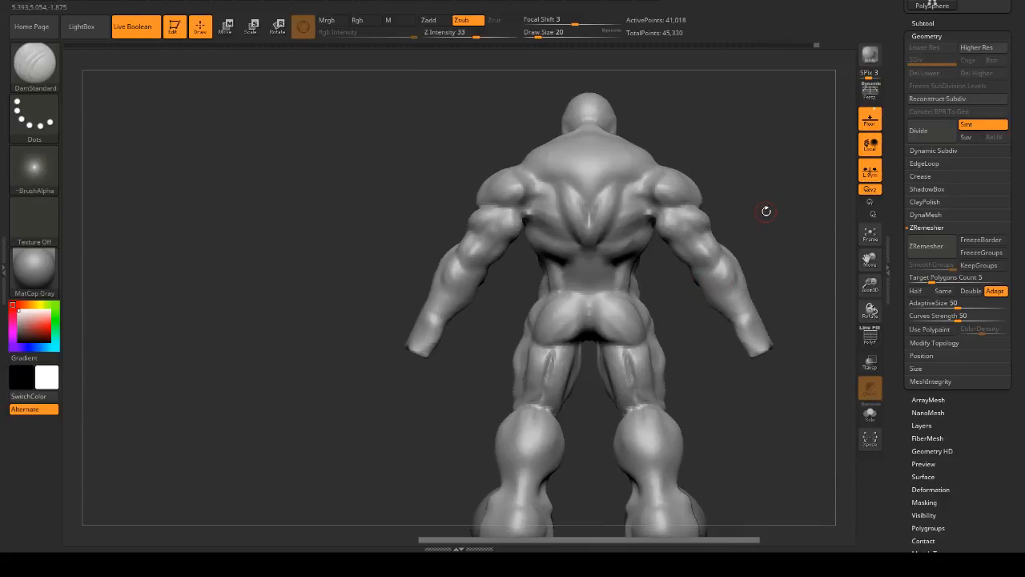
- Set the draw size to 29, then build up and smooth the back muscles beside the rear armpit with ClayBuildup
mouse_move(762, 210)
alt+mouse_down()
mouse_move(758, 309)
mouse_move(659, 275)
mouse_move(691, 327)
mouse_move(700, 310)
mouse_move(652, 320)
mouse_move(665, 327)
mouse_move(652, 304)
mouse_move(626, 346)
mouse_move(546, 323)
alt+mouse_up()
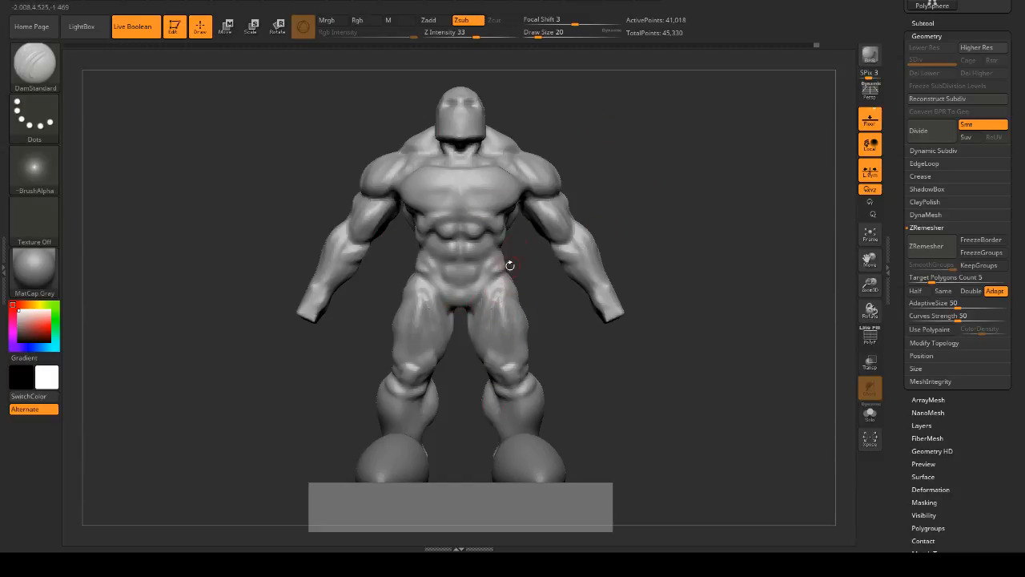
drag(552, 312, 629, 318)
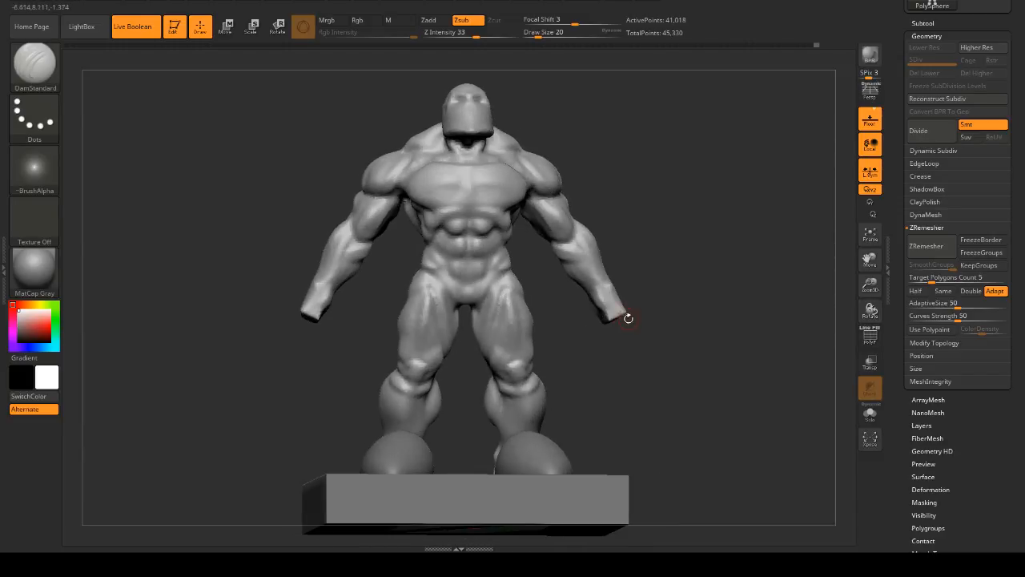
mouse_move(768, 241)
alt+mouse_down()
mouse_move(758, 229)
mouse_move(740, 238)
mouse_move(736, 215)
mouse_move(755, 205)
mouse_move(682, 227)
mouse_move(680, 245)
mouse_move(751, 220)
alt+mouse_up()
key(space)
mouse_move(713, 262)
alt+mouse_down()
mouse_move(713, 192)
mouse_move(717, 258)
alt+mouse_up()
key(space)
drag(729, 212, 691, 193)
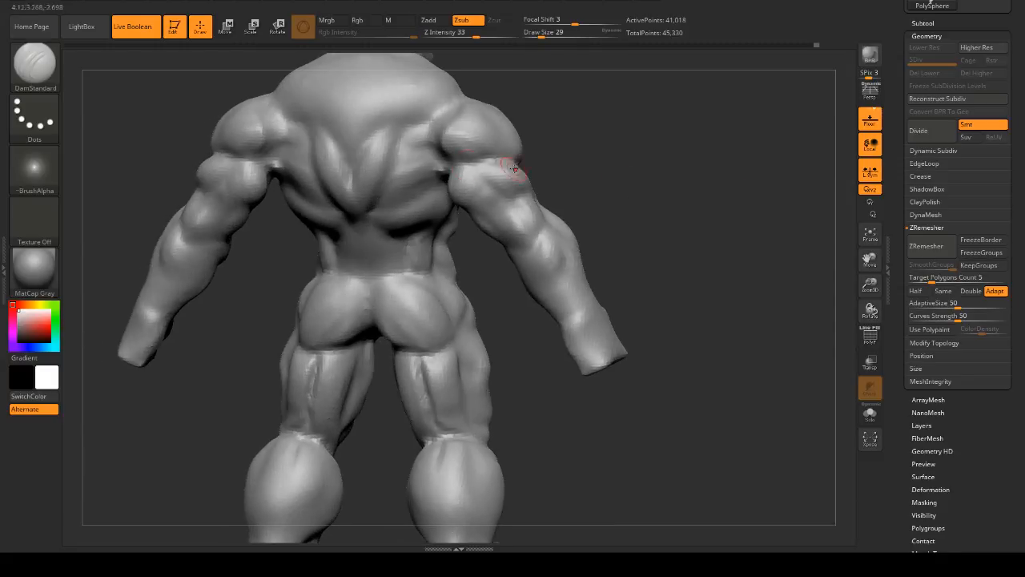
key(b)
mouse_move(639, 168)
mouse_down()
mouse_move(572, 149)
mouse_move(516, 149)
mouse_up()
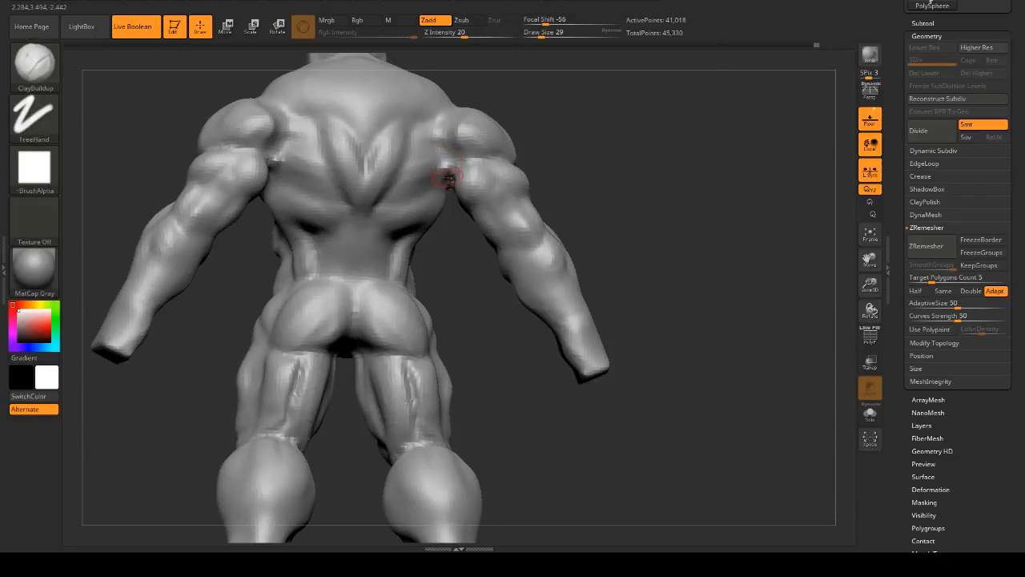
shift+drag(449, 189, 446, 170)
drag(583, 158, 532, 161)
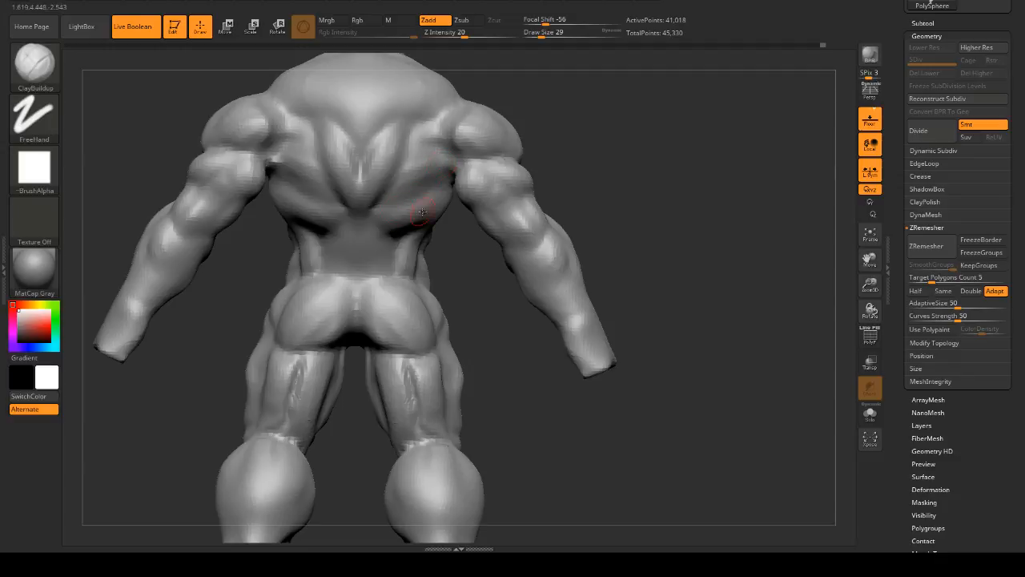
- Undo the last stroke on the back muscles beside the rear armpit
key(ctrl)
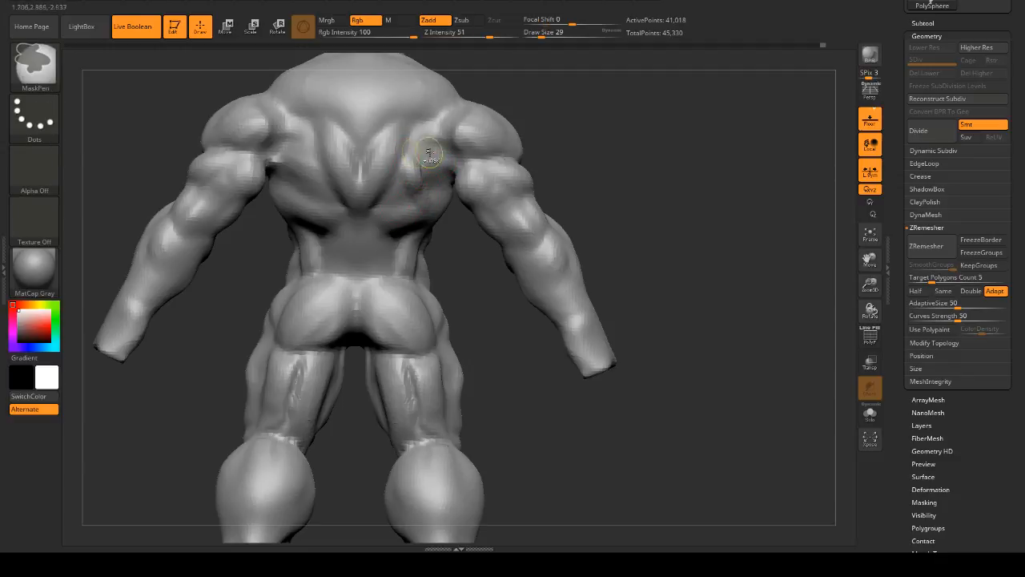
key(ctrl+z)
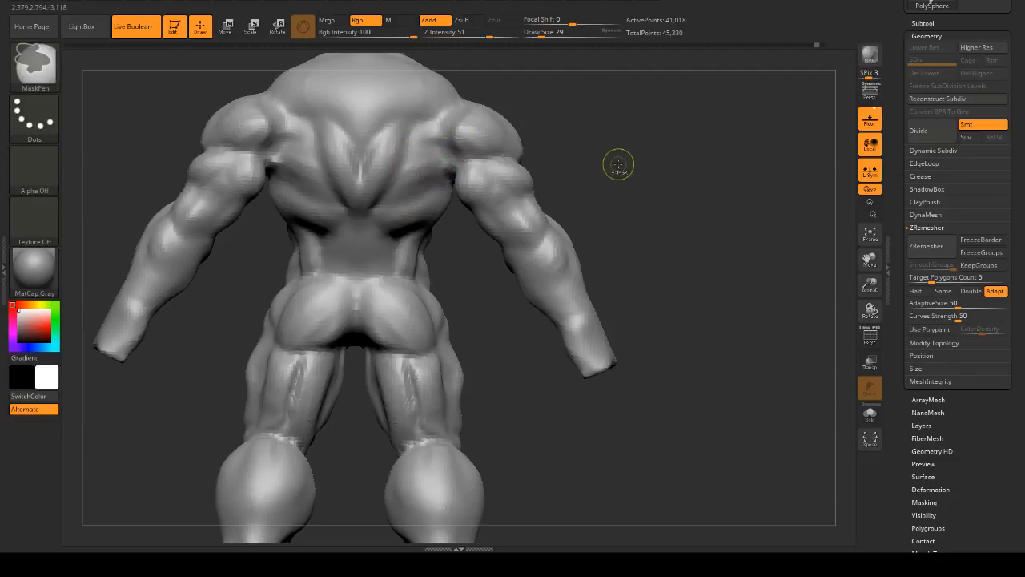
ctrl+alt+right_drag(625, 166, 669, 204)
key(ctrl+shift)
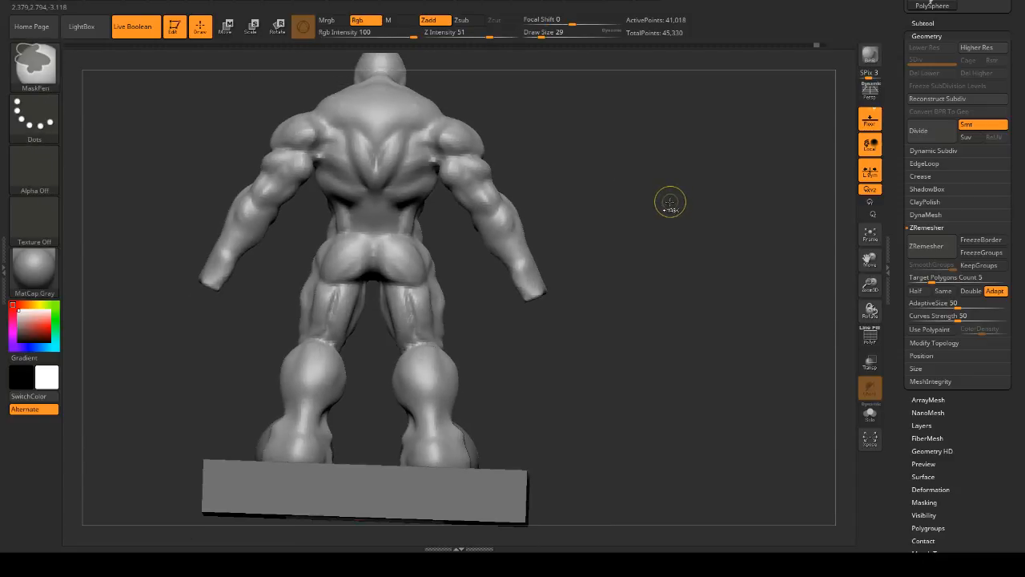
key(ctrl+shift)
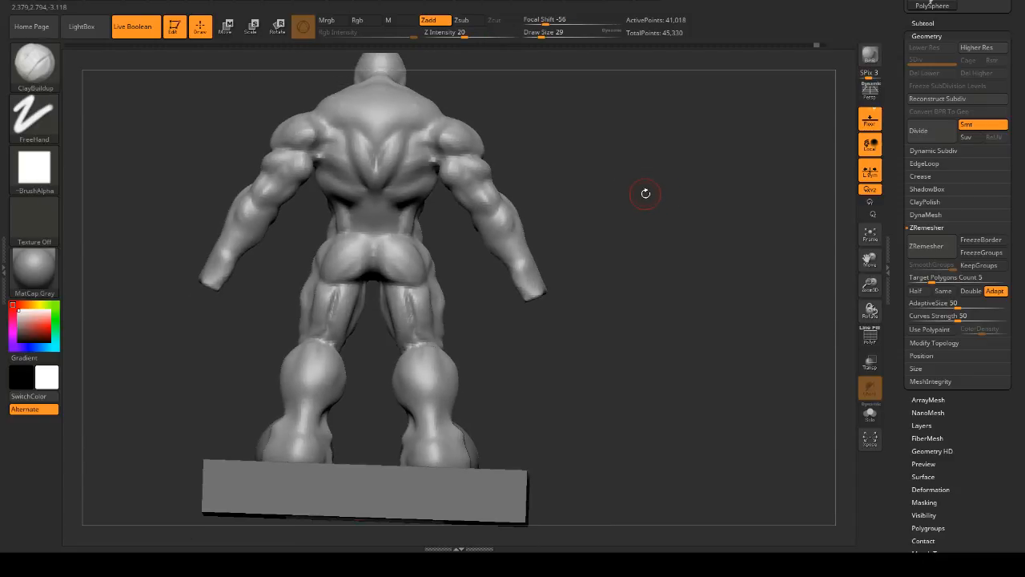
- Set the draw size to 46 and build up rounded muscles over the shoulder blades with ClayBuildup
alt+drag(500, 151, 554, 169)
key(shift)
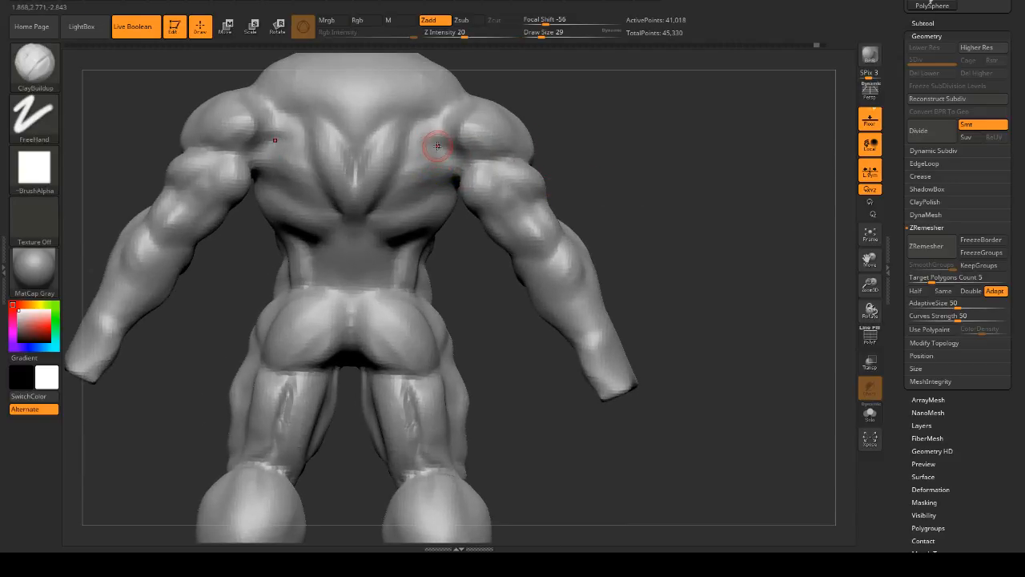
key(space)
key(ctrl)
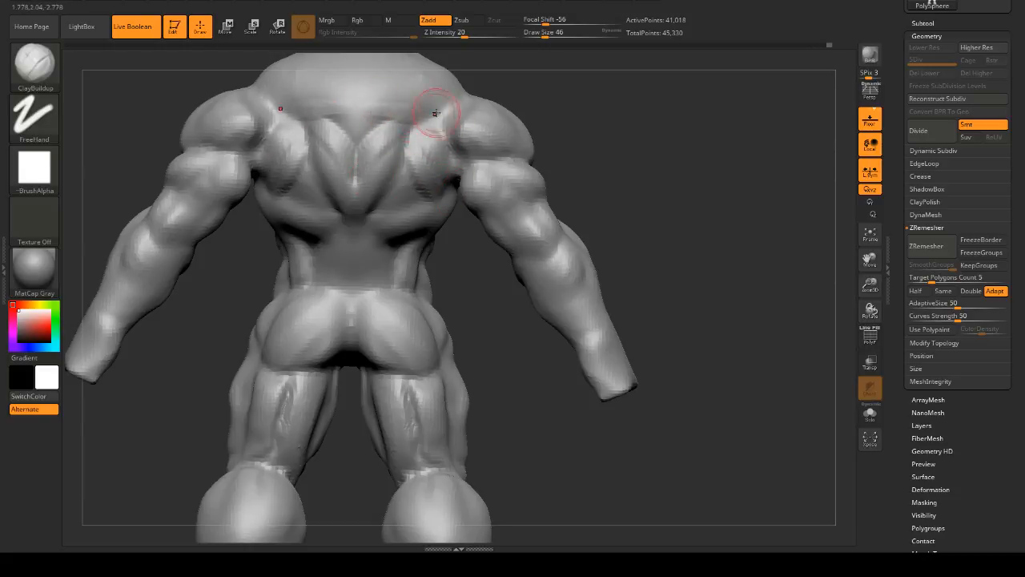
- Carve a spine groove from the base of the neck to mid-back using DamStandard at draw size 41
mouse_move(637, 208)
mouse_down()
mouse_move(617, 147)
mouse_move(558, 133)
mouse_up()
key(b)
key(d)
key(s)
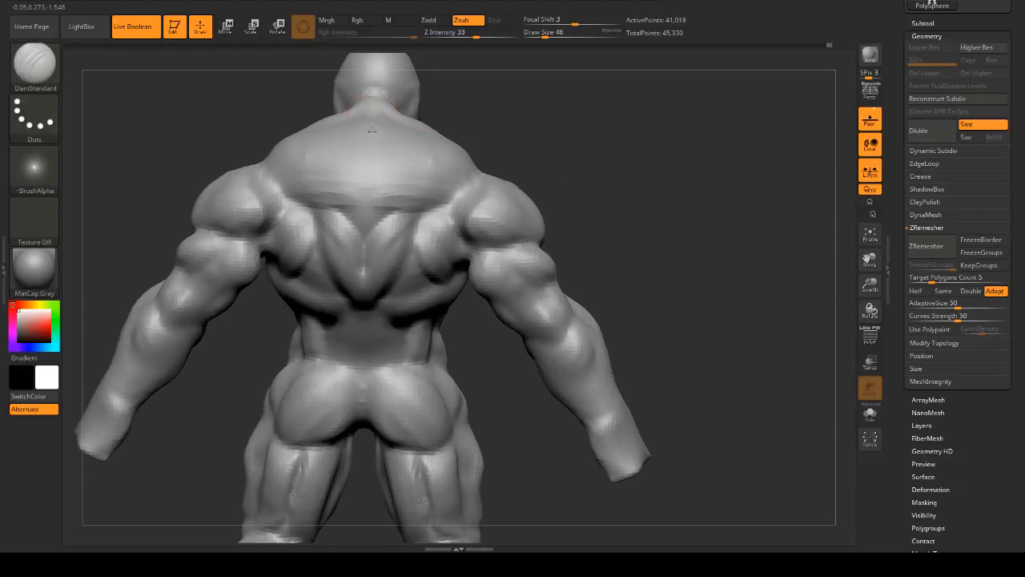
key(space)
drag(371, 108, 367, 211)
drag(369, 144, 365, 232)
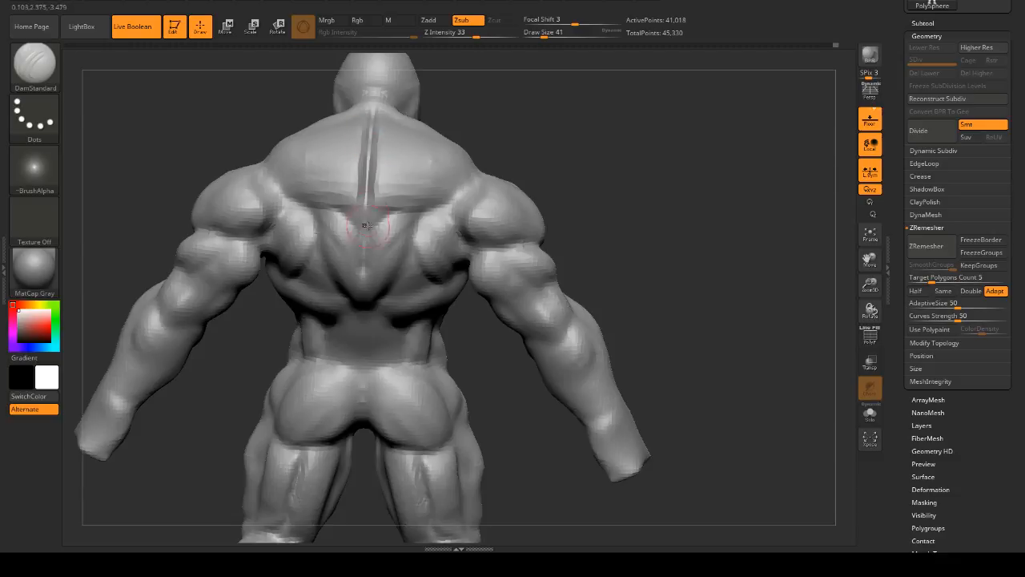
mouse_move(365, 169)
mouse_down()
mouse_move(365, 300)
mouse_move(362, 88)
mouse_up()
- Carve the V-shaped lower edges of the trapezius and a horizontal groove beneath each shoulder blade
mouse_move(575, 195)
mouse_down()
mouse_move(640, 178)
mouse_move(616, 199)
mouse_move(643, 165)
mouse_move(633, 173)
mouse_up()
mouse_move(408, 159)
mouse_down()
mouse_move(419, 167)
mouse_move(392, 202)
mouse_up()
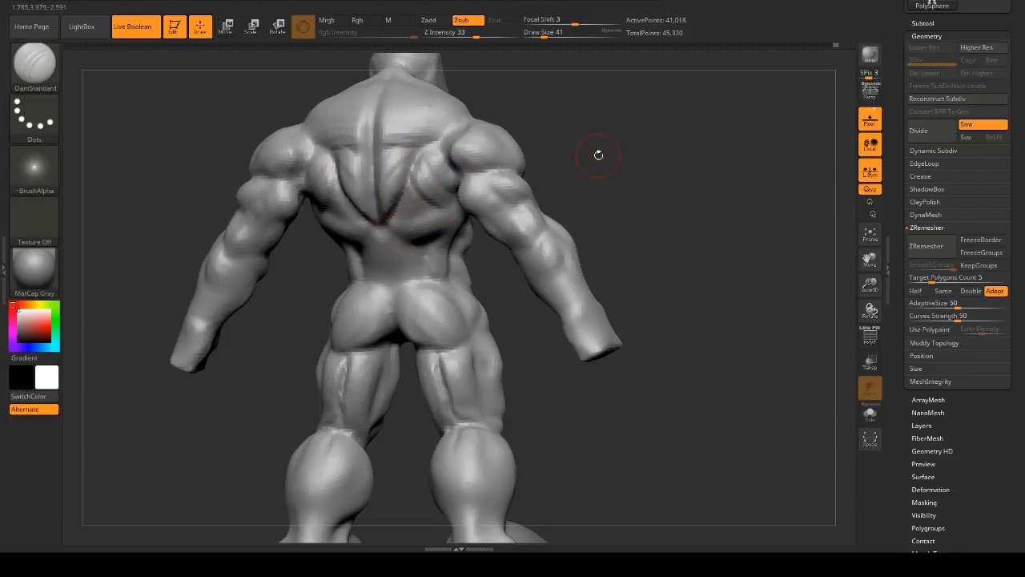
mouse_move(599, 154)
mouse_down()
mouse_move(725, 139)
mouse_move(526, 114)
mouse_up()
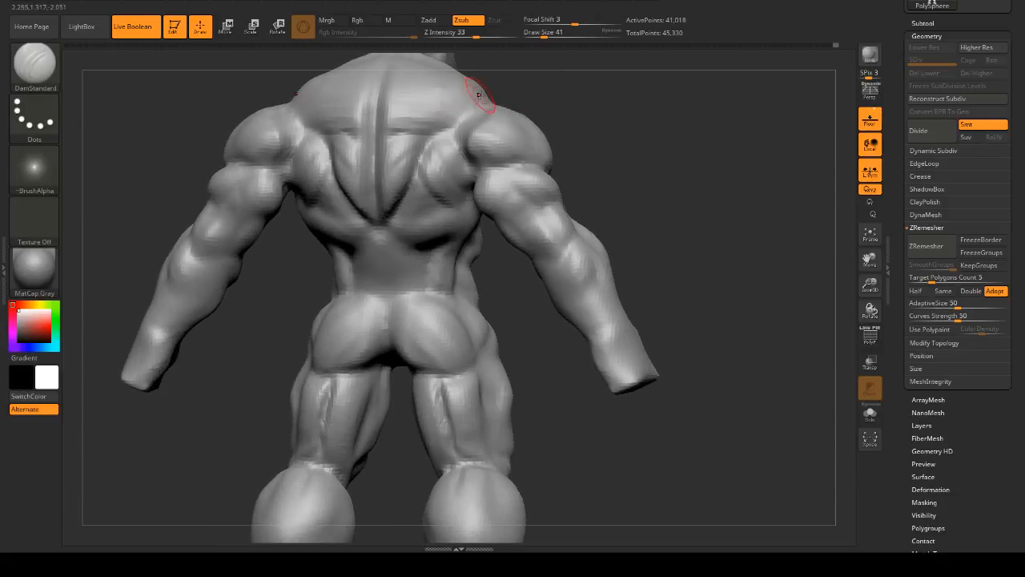
mouse_move(625, 160)
alt+mouse_down()
mouse_move(618, 130)
mouse_move(573, 126)
alt+mouse_up()
right_drag(458, 113, 442, 131)
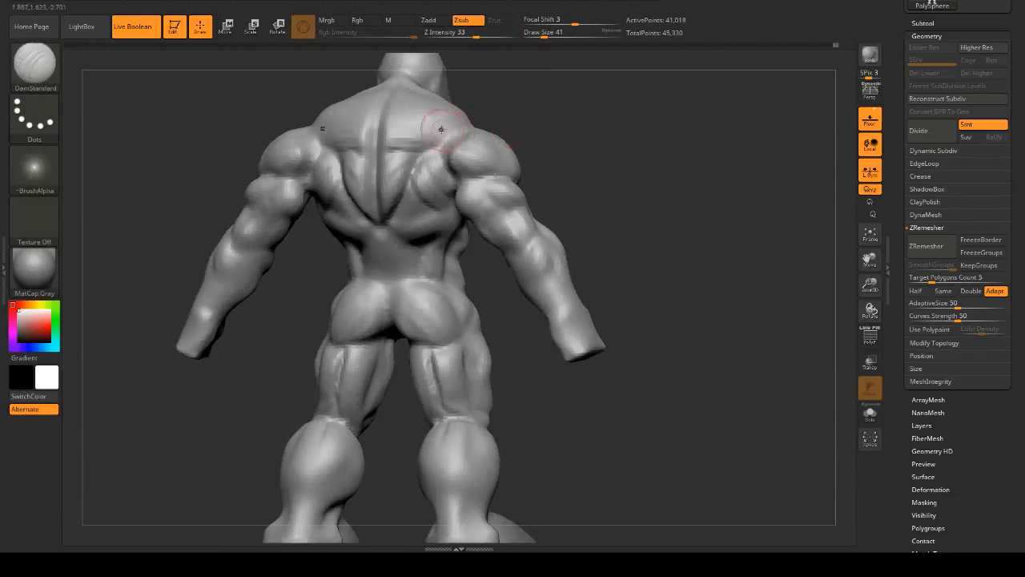
mouse_move(565, 169)
mouse_down()
mouse_move(652, 192)
mouse_move(433, 202)
mouse_up()
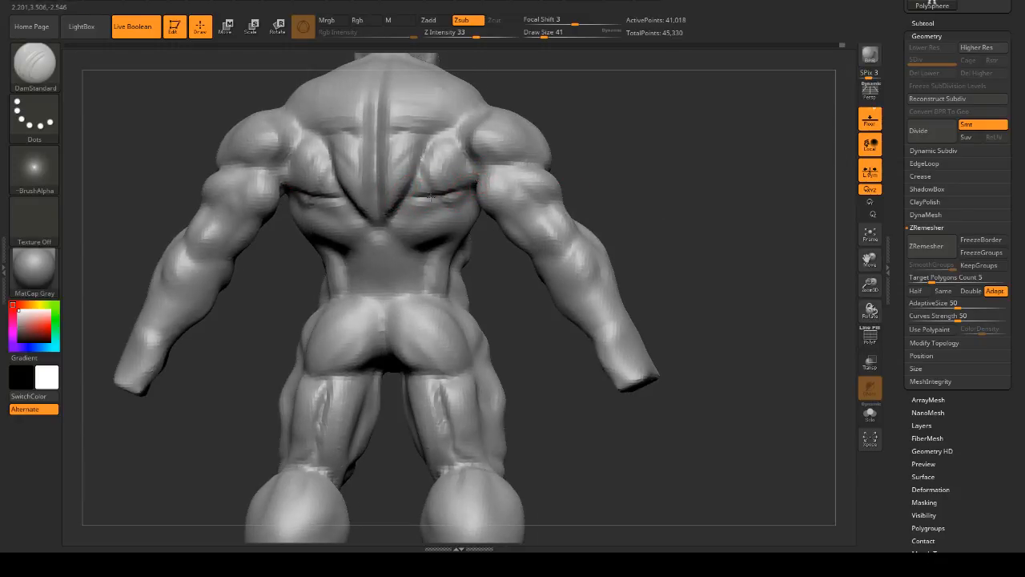
- Mask both arms, then build up layered lat folds below the shoulder blades with ClayBuildup
mouse_move(657, 172)
mouse_down()
mouse_move(647, 170)
mouse_move(655, 167)
mouse_up()
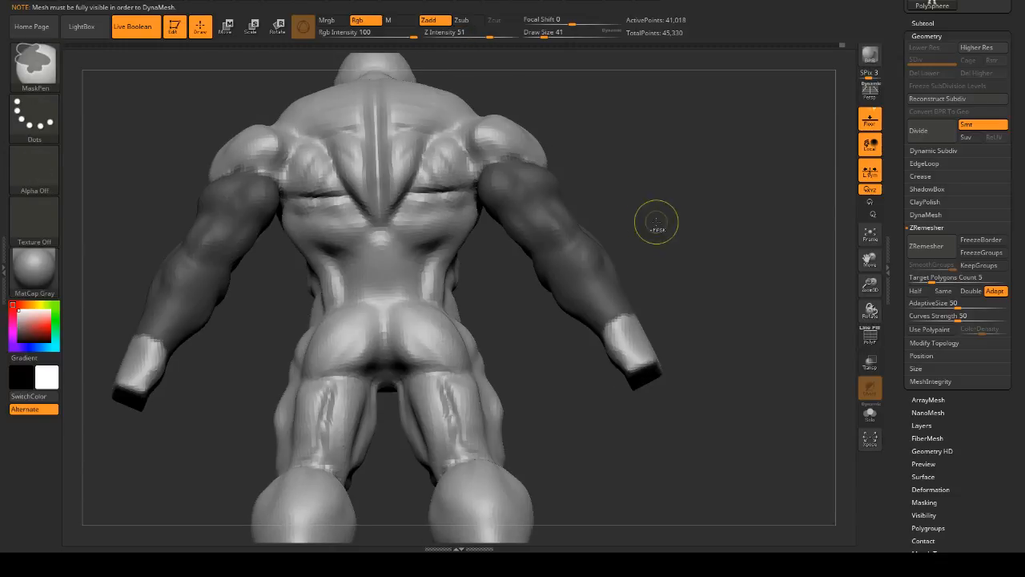
drag(604, 201, 609, 179)
mouse_move(413, 205)
mouse_down()
mouse_move(471, 200)
mouse_move(479, 209)
mouse_move(445, 205)
mouse_move(389, 231)
mouse_move(465, 222)
mouse_move(416, 229)
mouse_move(464, 211)
mouse_move(418, 270)
mouse_move(416, 299)
mouse_up()
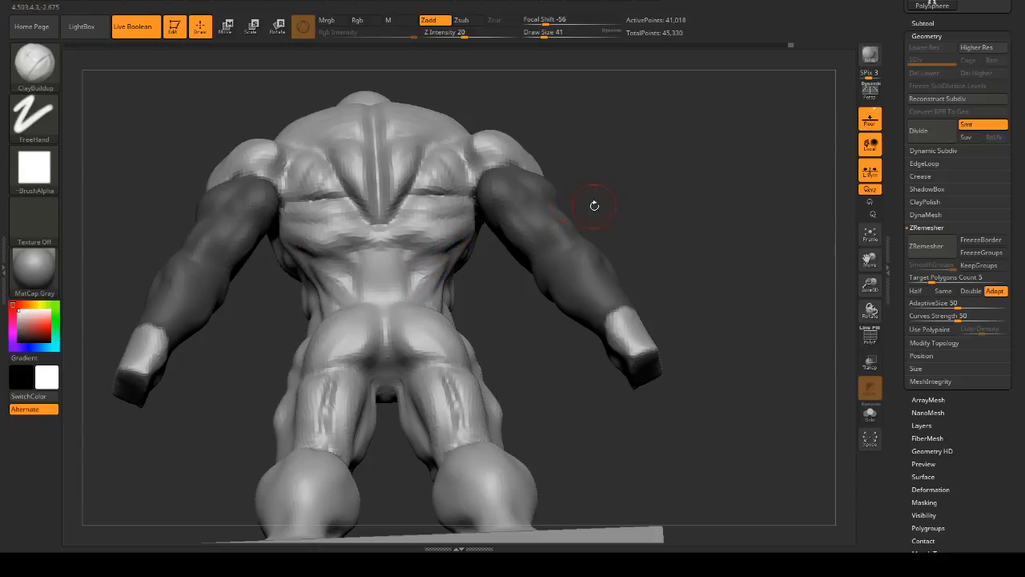
mouse_move(594, 206)
mouse_down()
mouse_move(590, 222)
mouse_move(636, 224)
mouse_move(609, 230)
mouse_up()
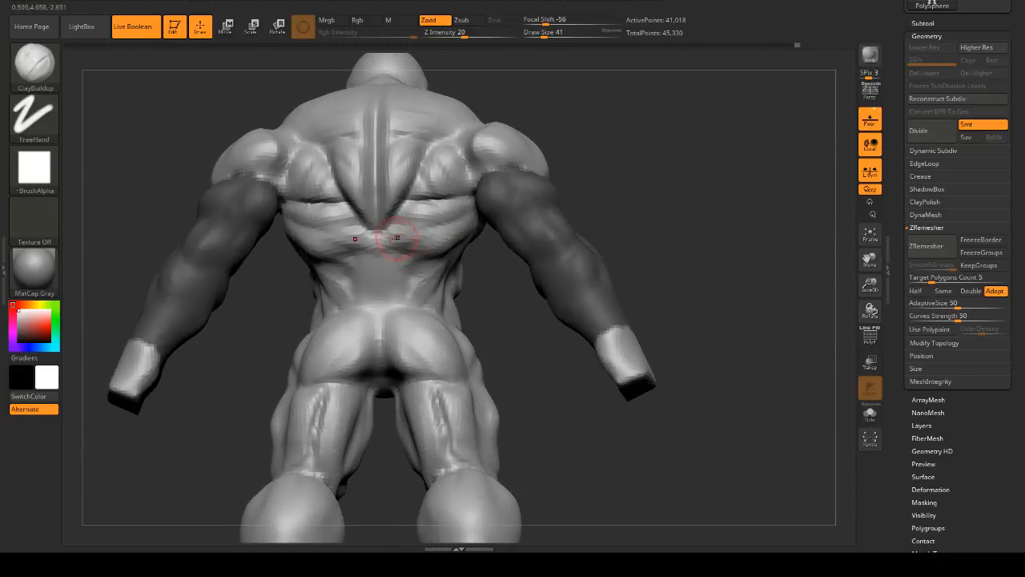
key(ctrl)
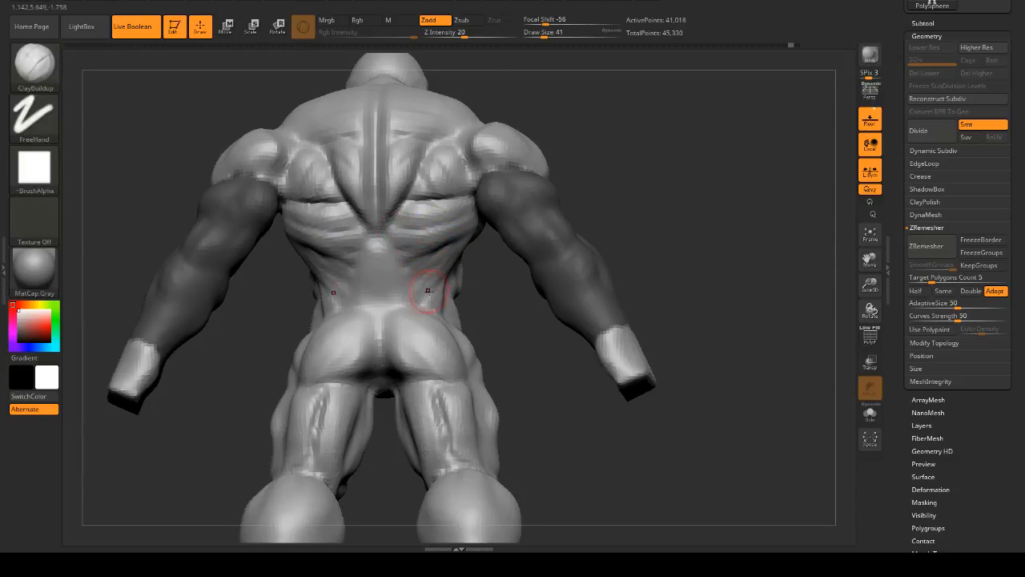
- Carve a long groove down the outer side of the thigh with subtractive ClayBuildup strokes
mouse_move(648, 215)
mouse_down()
mouse_move(617, 200)
mouse_move(666, 183)
mouse_move(716, 190)
mouse_move(686, 220)
mouse_move(644, 169)
mouse_move(675, 232)
mouse_move(716, 256)
mouse_move(708, 271)
mouse_move(636, 222)
mouse_up()
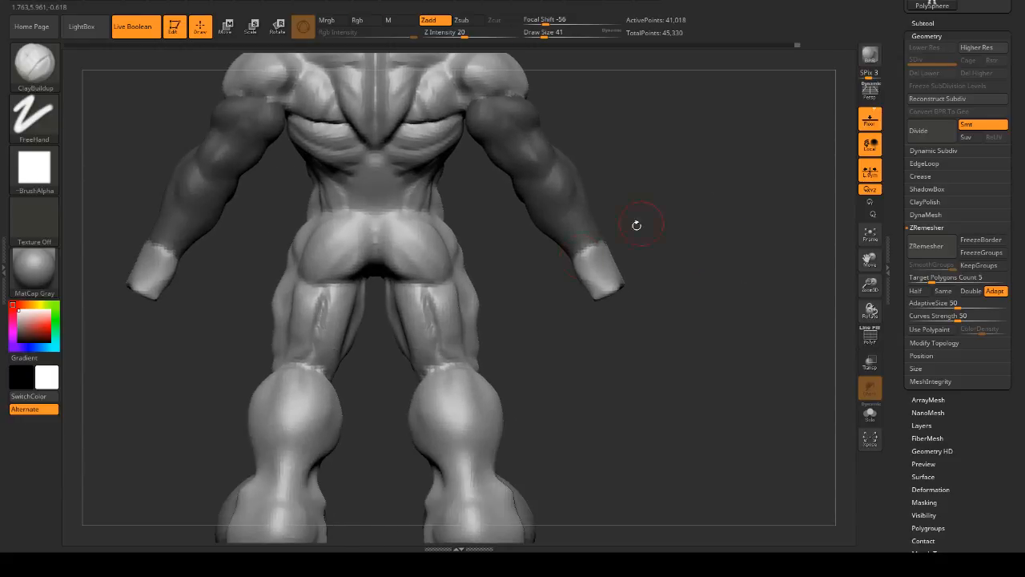
mouse_move(499, 329)
mouse_down()
mouse_move(548, 309)
mouse_move(643, 355)
mouse_move(704, 337)
mouse_move(705, 304)
mouse_move(689, 301)
mouse_up()
mouse_move(466, 266)
alt+mouse_down()
mouse_move(479, 291)
mouse_move(471, 324)
alt+mouse_up()
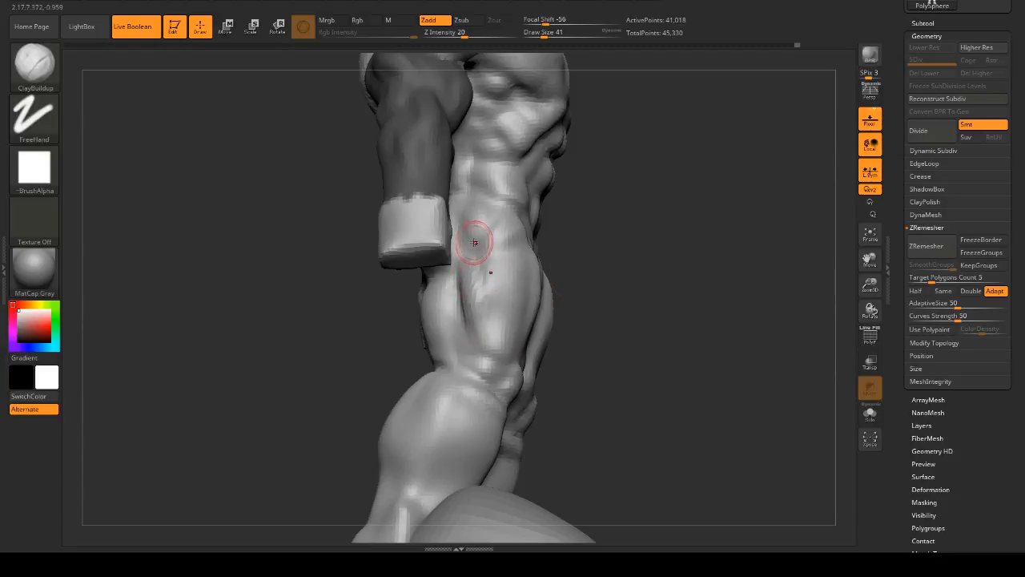
alt+drag(477, 242, 493, 338)
mouse_move(486, 263)
alt+mouse_down()
mouse_move(494, 346)
mouse_move(471, 338)
mouse_move(496, 314)
mouse_move(498, 333)
alt+mouse_up()
- Build up the outer quadriceps down to just above the knee and smooth its surface
shift+drag(697, 299, 659, 293)
mouse_move(392, 288)
mouse_down()
mouse_move(446, 270)
mouse_move(446, 314)
mouse_move(492, 343)
mouse_up()
mouse_move(392, 337)
mouse_down()
mouse_move(461, 328)
mouse_move(474, 347)
mouse_up()
mouse_move(462, 274)
mouse_down()
mouse_move(461, 349)
mouse_move(472, 328)
mouse_move(474, 346)
mouse_up()
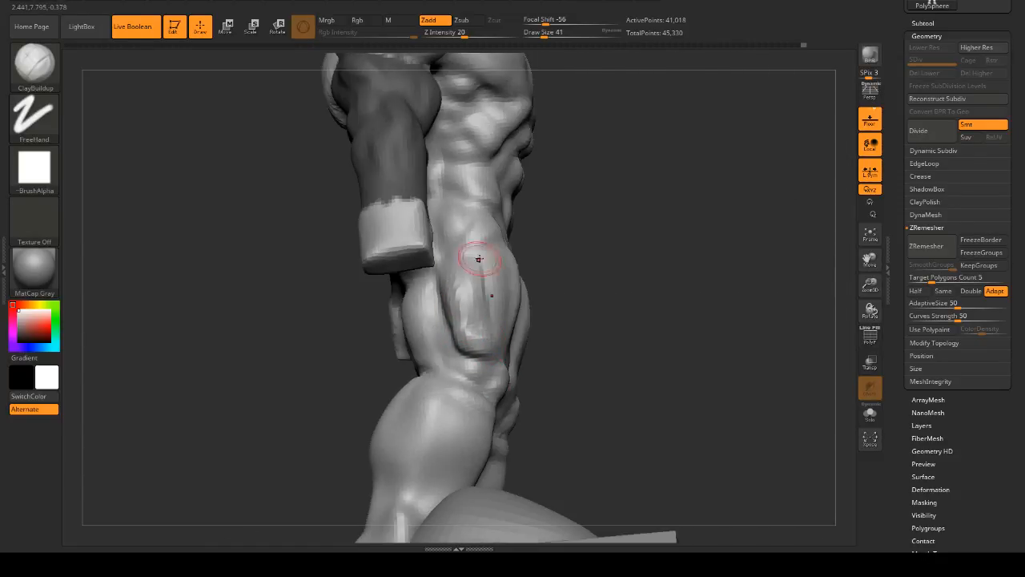
drag(479, 259, 485, 329)
drag(698, 282, 629, 280)
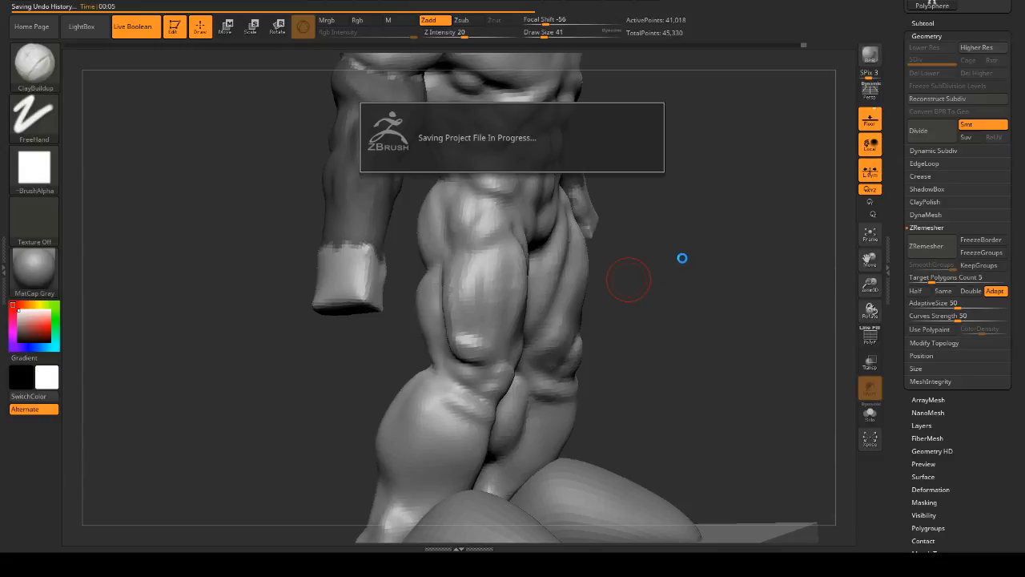
mouse_move(682, 258)
mouse_down()
mouse_move(696, 264)
mouse_move(689, 300)
mouse_up()
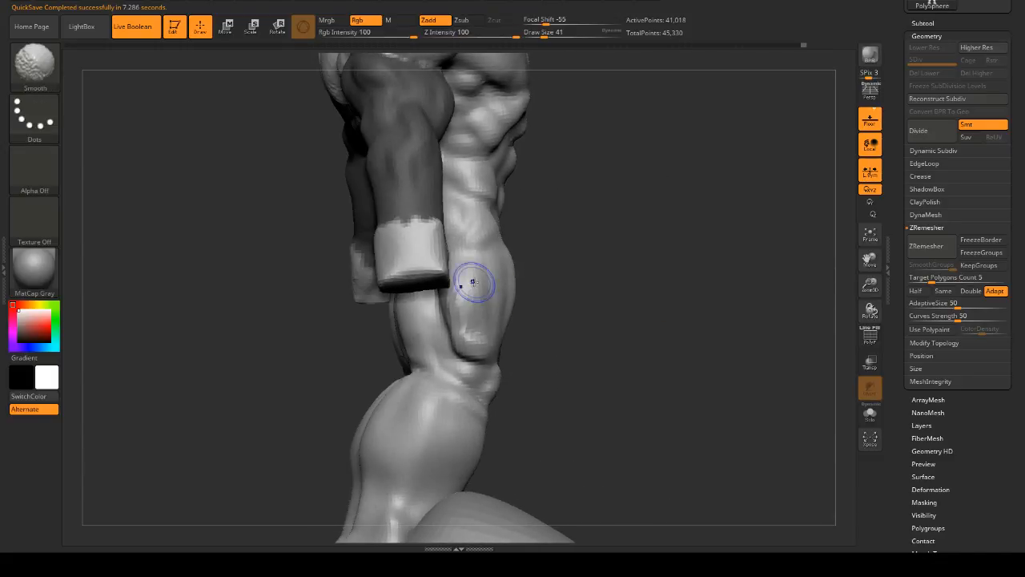
shift+drag(474, 282, 470, 309)
drag(695, 307, 583, 318)
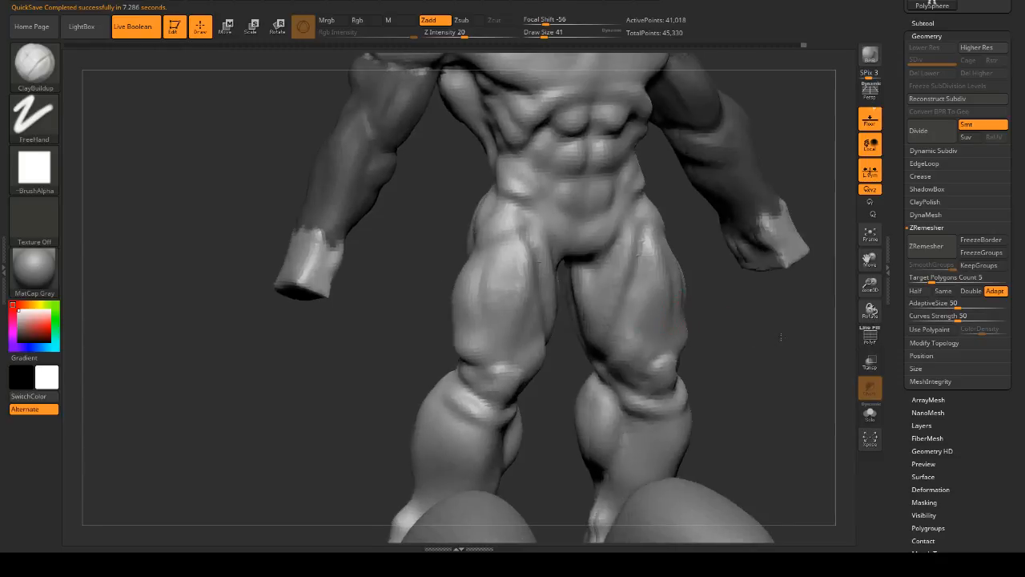
- Set the draw size to 90 and build up the front thigh mass with broad ClayBuildup strokes
shift+drag(783, 339, 770, 344)
key(ctrl)
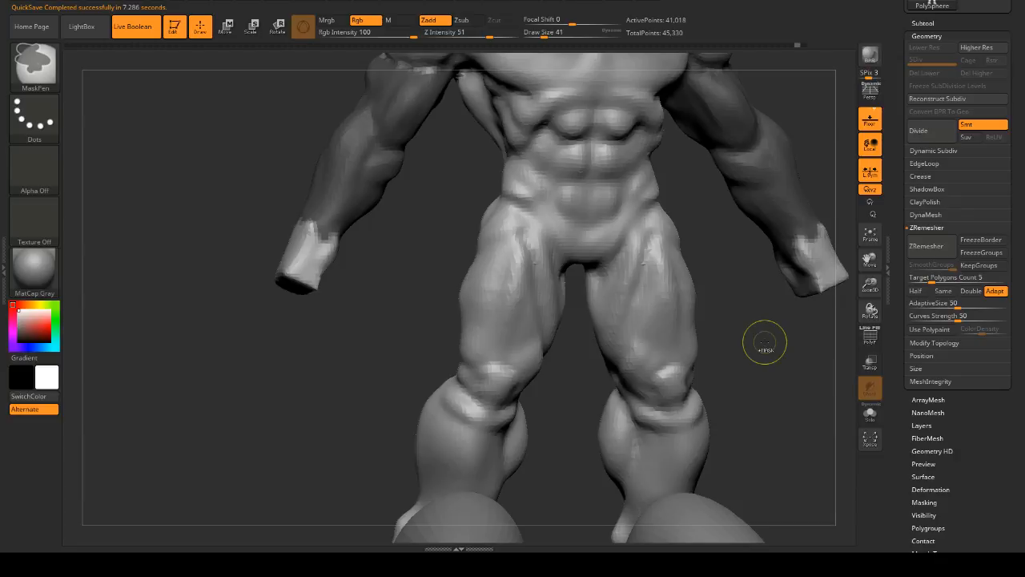
mouse_move(765, 343)
mouse_down()
mouse_move(721, 346)
mouse_move(767, 349)
mouse_move(748, 344)
mouse_move(772, 366)
mouse_move(804, 358)
mouse_up()
key(space)
mouse_move(485, 310)
mouse_down()
mouse_move(495, 310)
mouse_move(492, 264)
mouse_up()
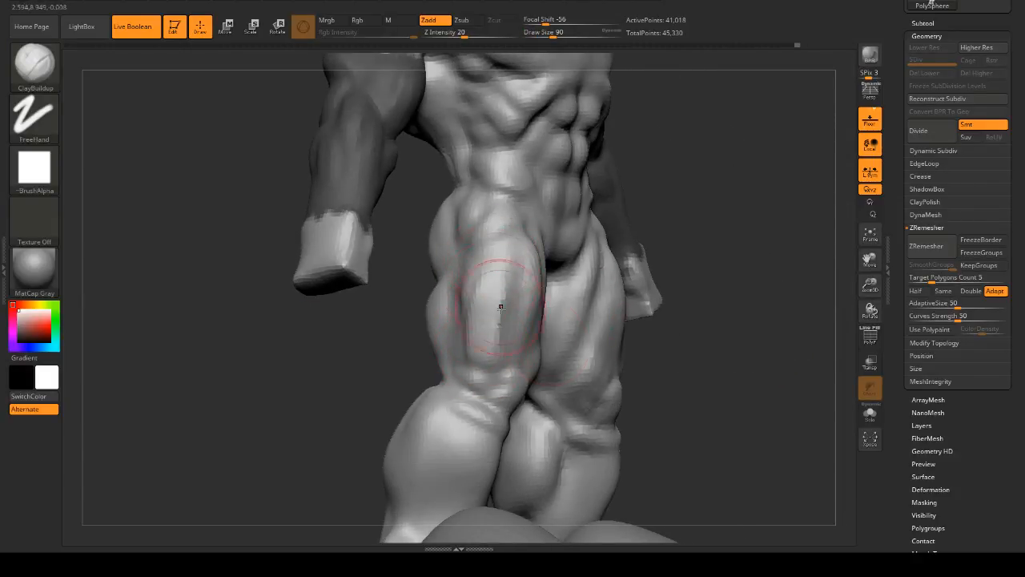
- Set the draw size to 56 and reshape the muscles along the side and front of the thigh
mouse_move(676, 350)
mouse_down()
mouse_move(719, 348)
mouse_move(659, 339)
mouse_move(769, 344)
mouse_move(799, 328)
mouse_move(745, 344)
mouse_move(701, 341)
mouse_move(513, 304)
mouse_up()
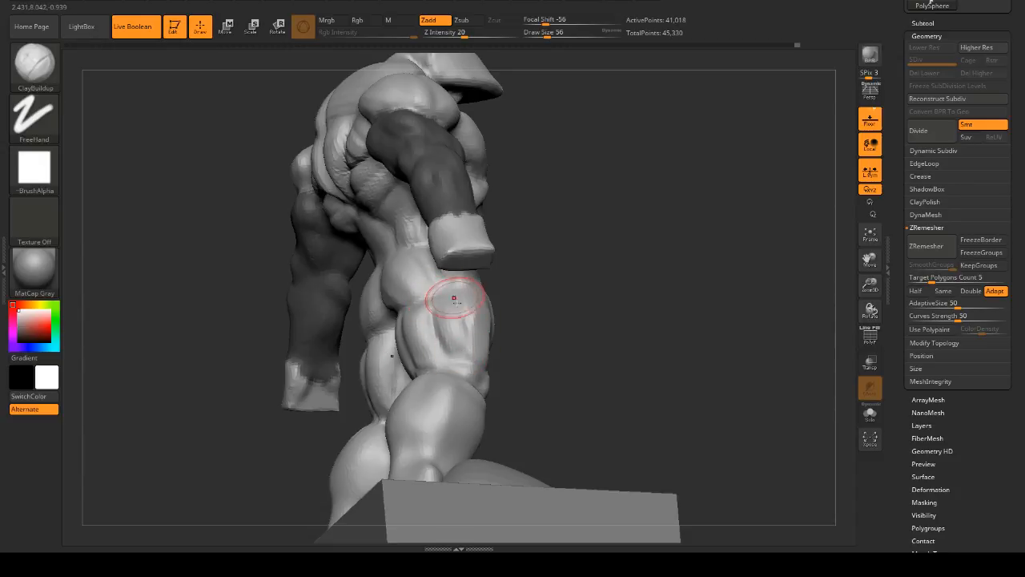
drag(523, 340, 475, 295)
drag(554, 299, 620, 295)
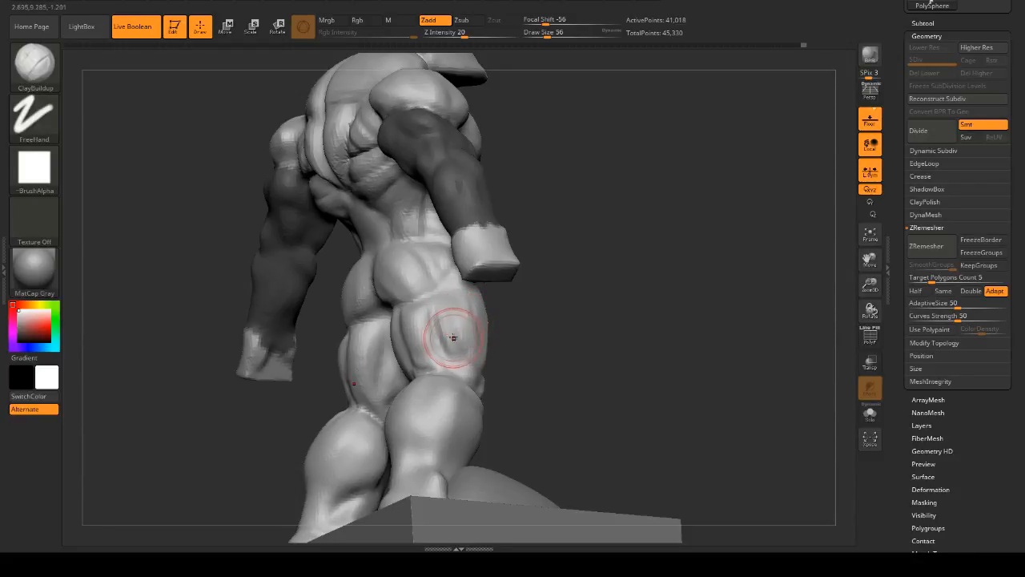
drag(591, 339, 536, 343)
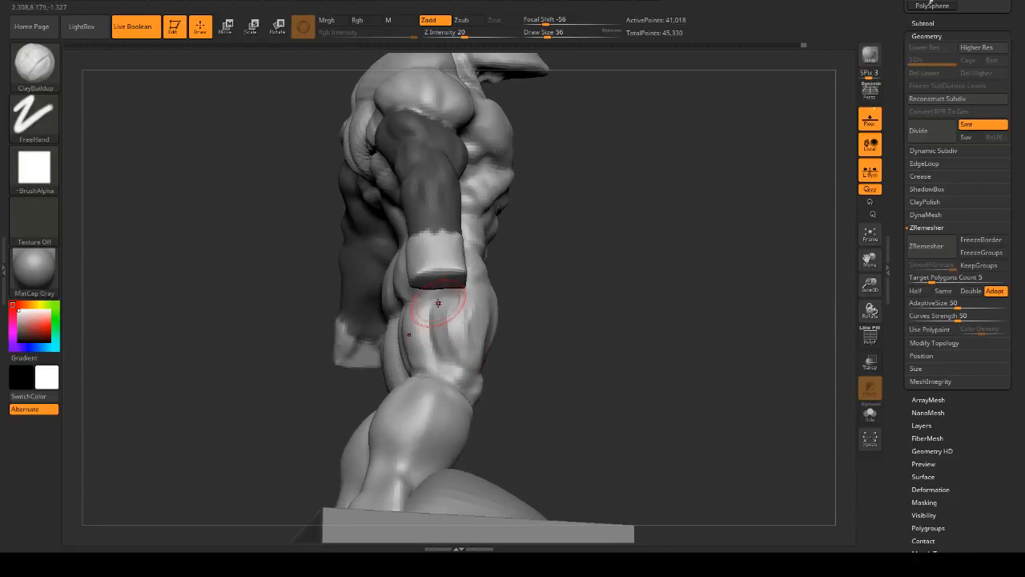
mouse_move(629, 340)
mouse_down()
mouse_move(575, 345)
mouse_move(613, 344)
mouse_move(485, 299)
mouse_up()
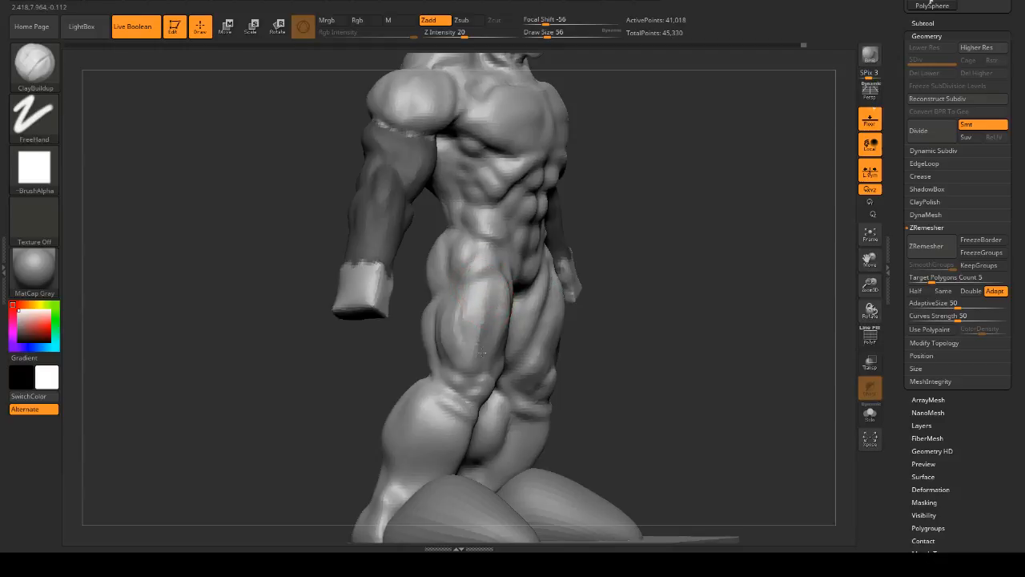
- Set the draw size to 35 and add muscle strands across the front of the hip and upper thigh
mouse_move(712, 325)
shift+mouse_down()
mouse_move(682, 327)
mouse_move(691, 278)
mouse_move(698, 293)
shift+mouse_up()
key(space)
mouse_move(492, 263)
mouse_down()
mouse_move(500, 247)
mouse_move(450, 289)
mouse_move(478, 266)
mouse_up()
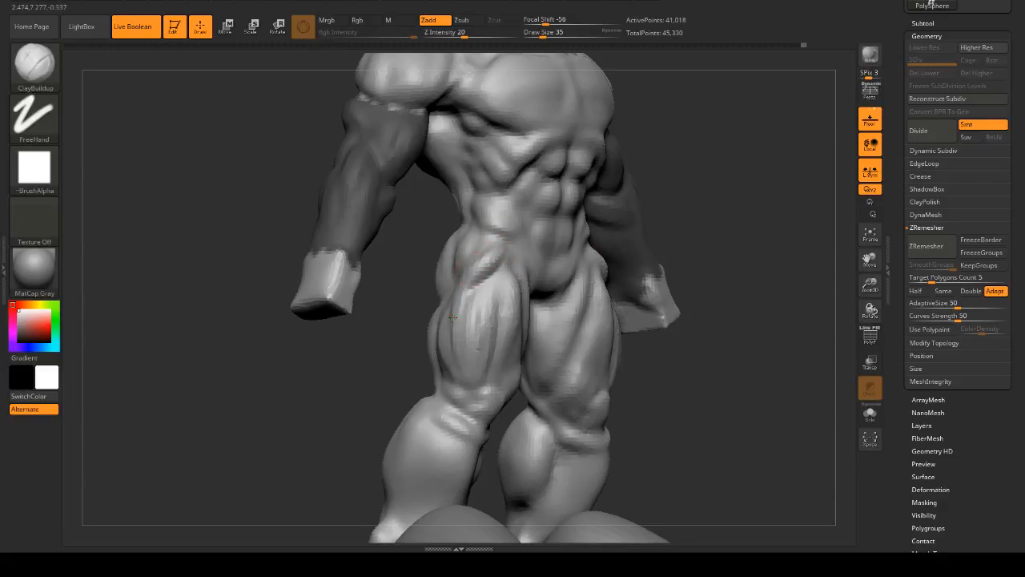
- Build a tendon band down the outer thigh from the hip to the outer knee with ClayBuildup
drag(667, 293, 765, 290)
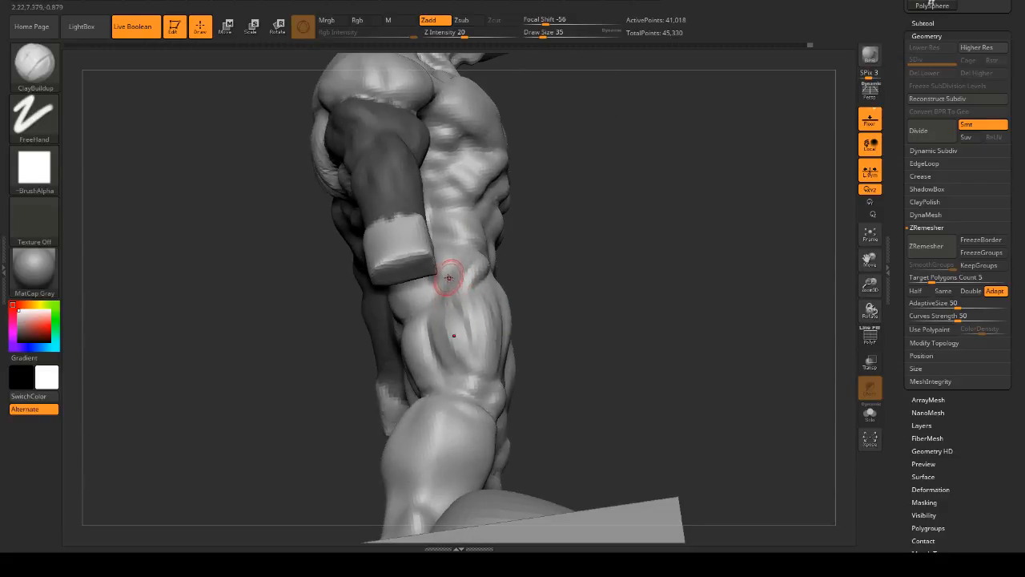
mouse_move(449, 277)
mouse_down()
mouse_move(431, 296)
mouse_move(451, 339)
mouse_move(451, 389)
mouse_move(454, 375)
mouse_up()
drag(630, 341, 398, 364)
mouse_move(481, 355)
mouse_down()
mouse_move(723, 344)
mouse_move(793, 320)
mouse_move(457, 366)
mouse_up()
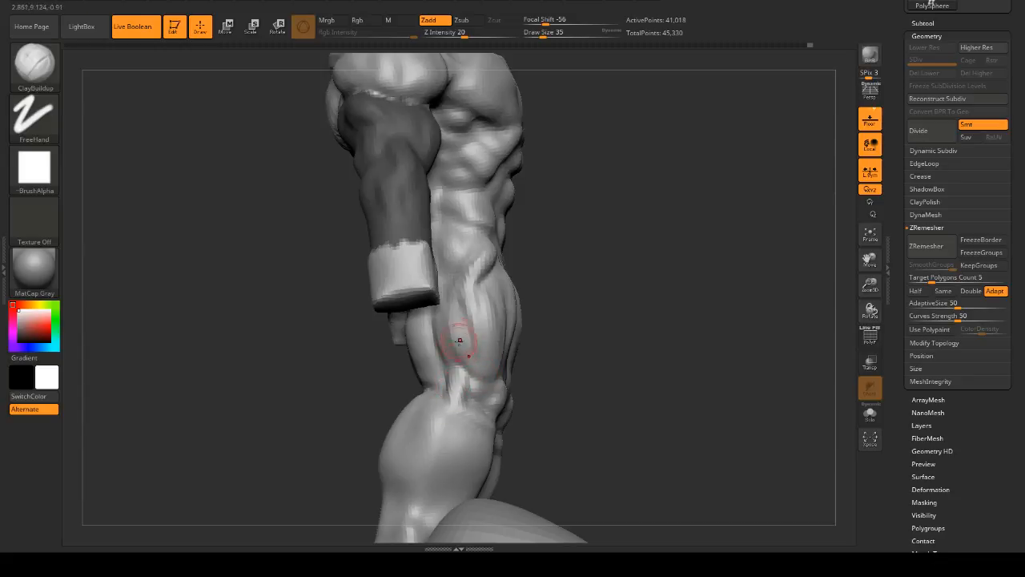
drag(581, 253, 490, 260)
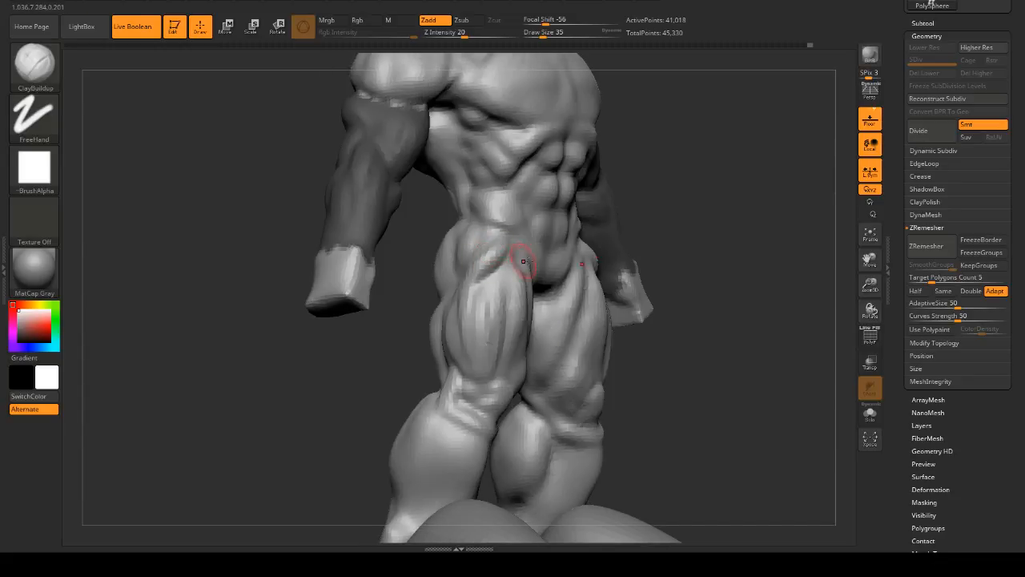
drag(640, 270, 805, 276)
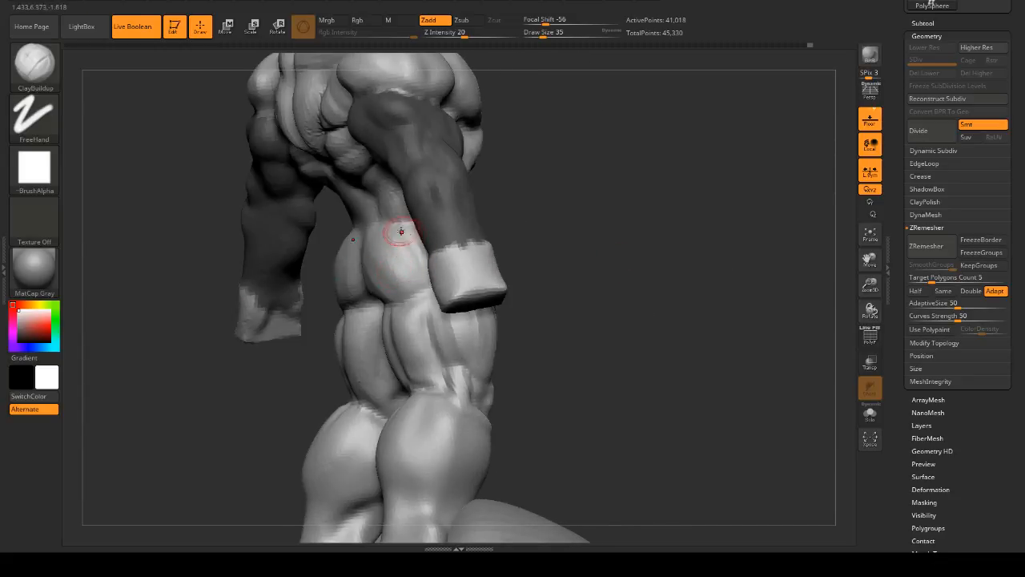
drag(612, 280, 538, 278)
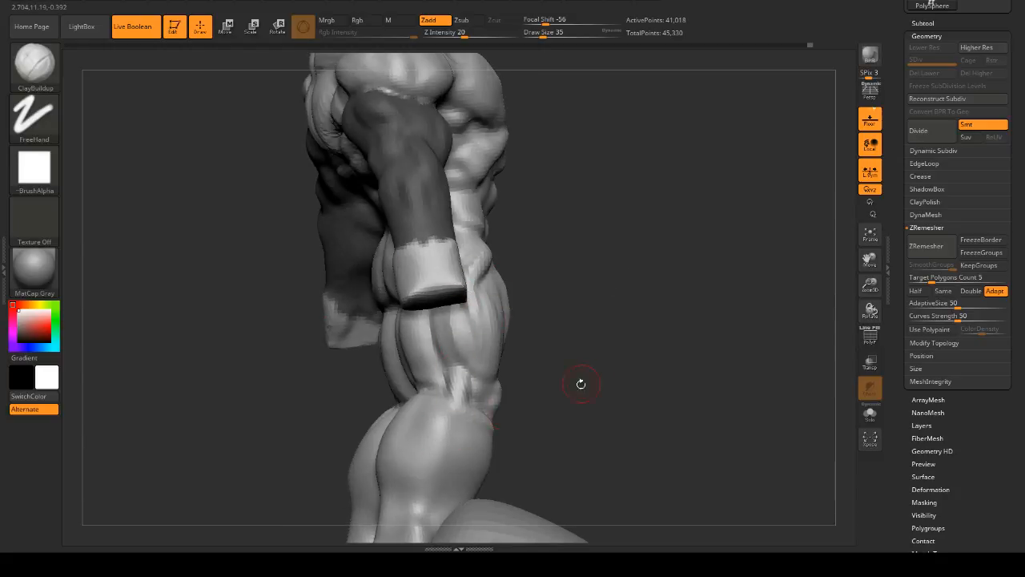
drag(582, 382, 479, 319)
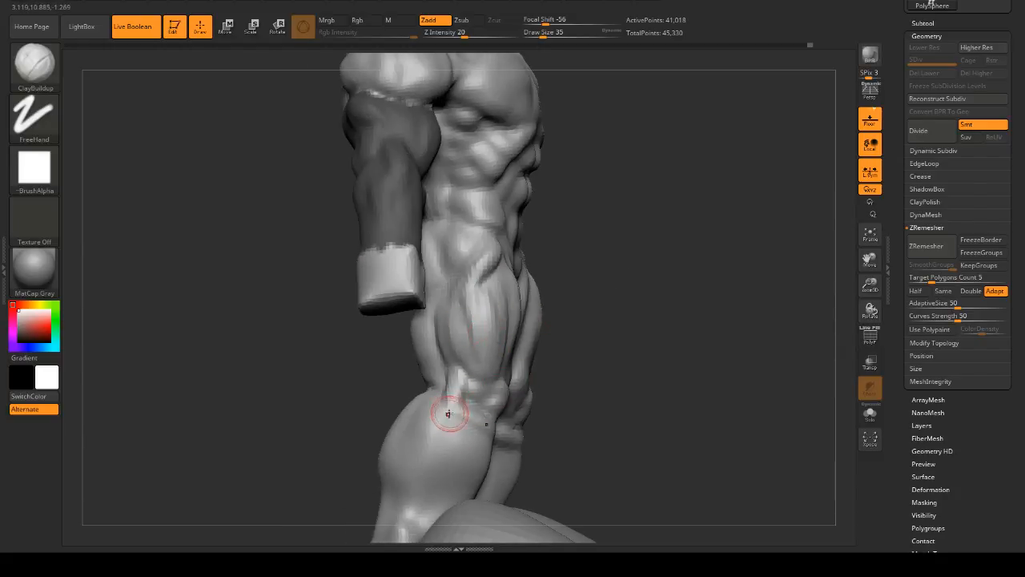
- Save the project with the current leg sculpting
drag(691, 320, 653, 327)
mouse_move(739, 320)
mouse_down()
mouse_move(700, 357)
mouse_move(727, 392)
mouse_move(714, 382)
mouse_move(735, 382)
mouse_move(728, 374)
mouse_move(737, 351)
mouse_move(796, 310)
mouse_move(746, 394)
mouse_move(653, 295)
mouse_up()
key(space)
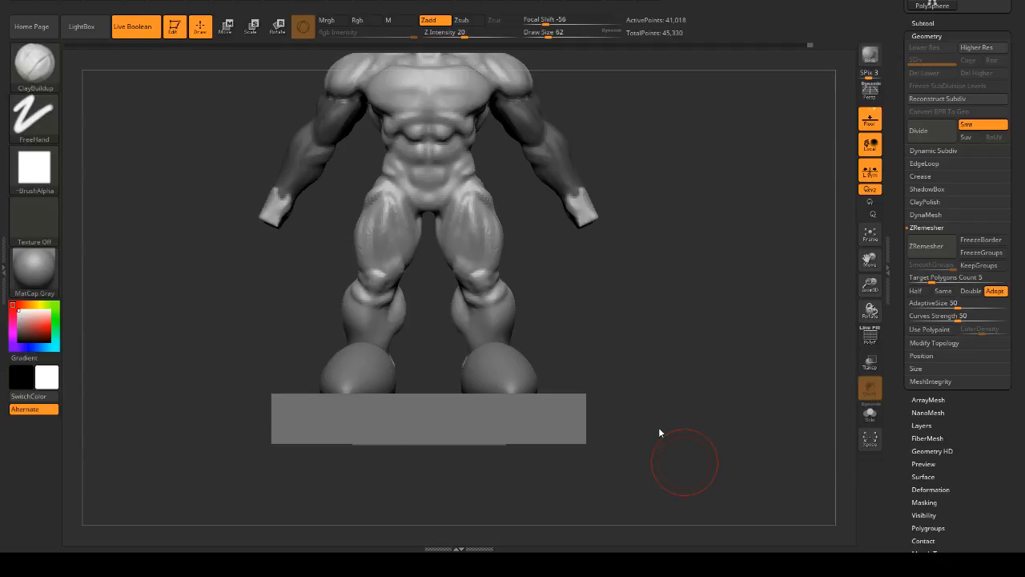
key(ctrl+s)
mouse_move(698, 154)
mouse_down()
mouse_move(744, 161)
mouse_move(688, 162)
mouse_move(707, 152)
mouse_move(738, 162)
mouse_up()
ctrl+click(700, 161)
mouse_move(739, 162)
alt+mouse_down()
mouse_move(724, 156)
mouse_move(717, 167)
mouse_move(750, 156)
mouse_move(758, 168)
mouse_move(709, 155)
alt+mouse_up()
- Set the draw size to 29 and smooth the tops of the front thighs just below the hips
key(space)
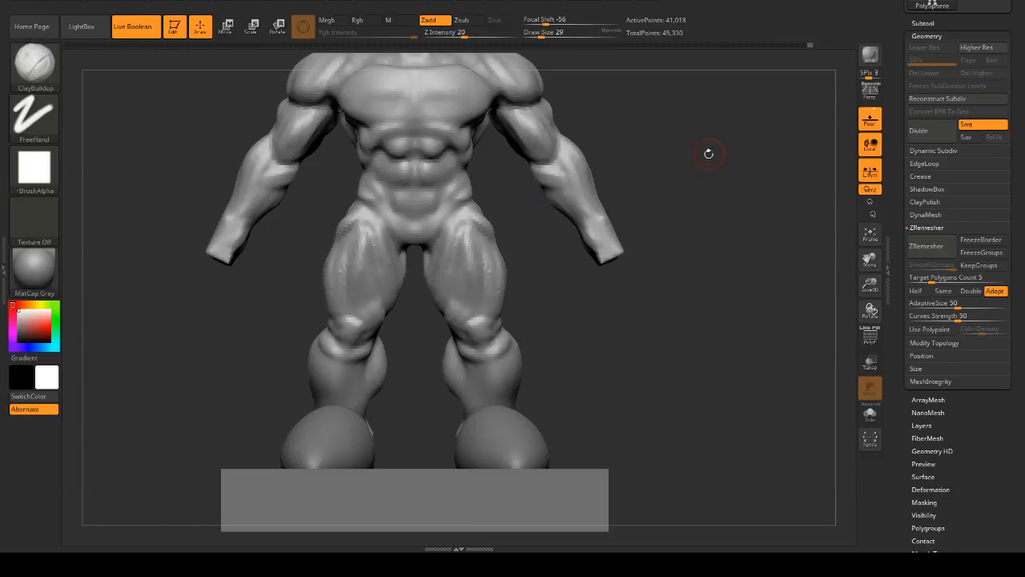
key(shift)
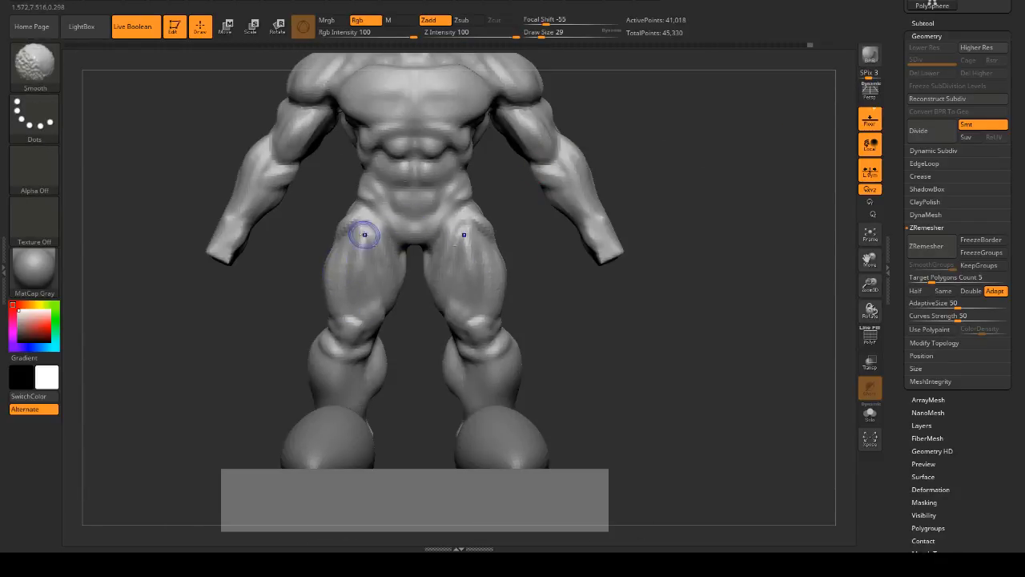
mouse_move(435, 267)
mouse_down()
mouse_move(751, 233)
mouse_move(680, 190)
mouse_move(699, 170)
mouse_up()
mouse_move(689, 219)
alt+mouse_down()
mouse_move(704, 256)
mouse_move(691, 265)
alt+mouse_up()
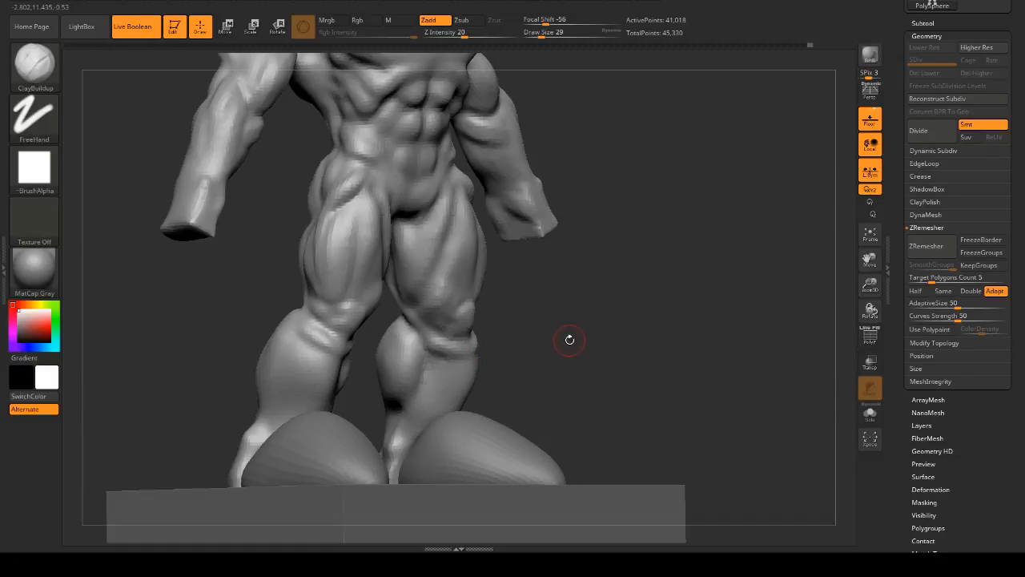
- Set the ClayBuildup draw size to 56 for work on the lower legs
key(b)
key(Escape)
drag(566, 339, 607, 337)
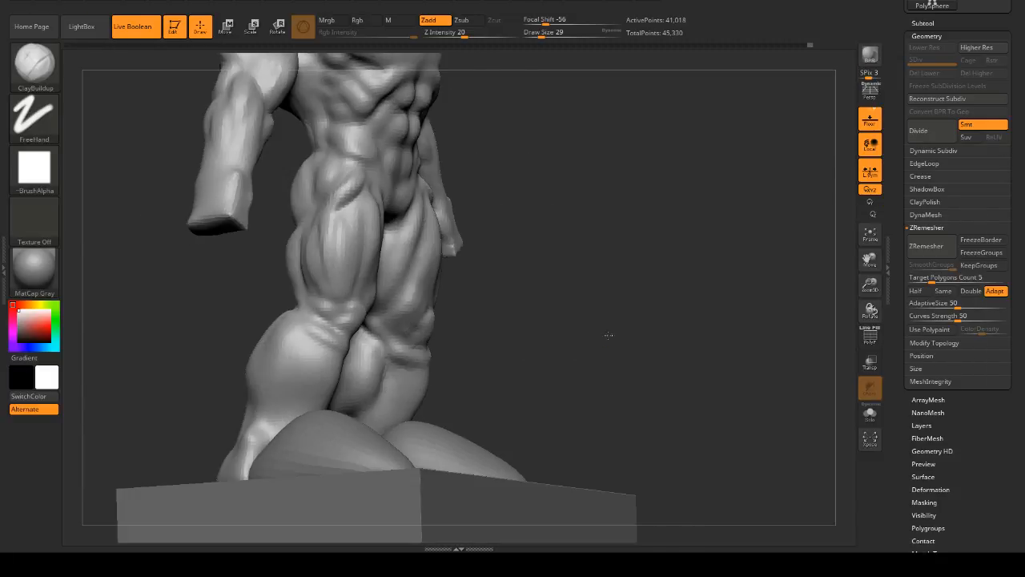
drag(457, 373, 464, 376)
key(space)
key(space)
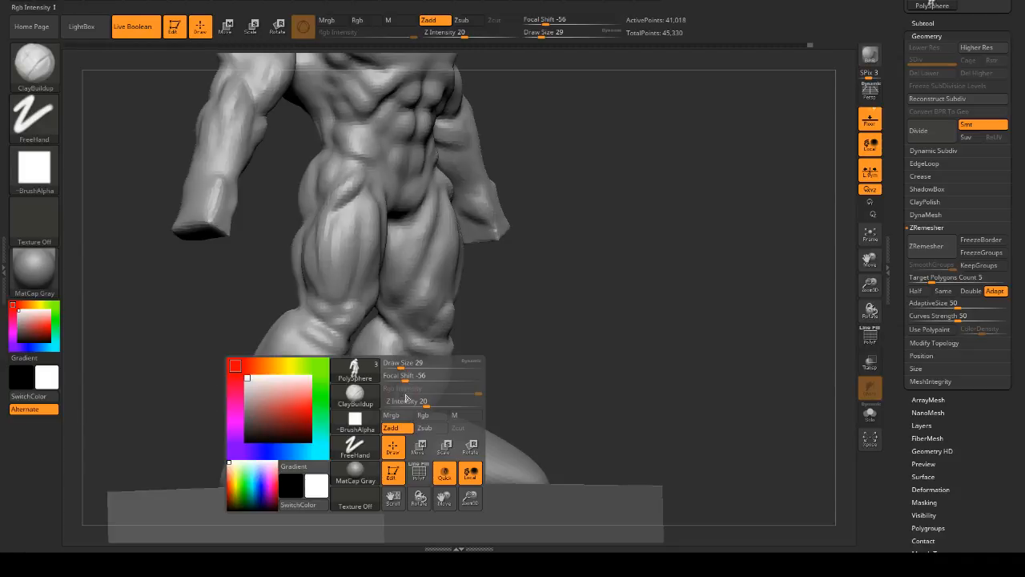
key(space)
drag(409, 365, 415, 366)
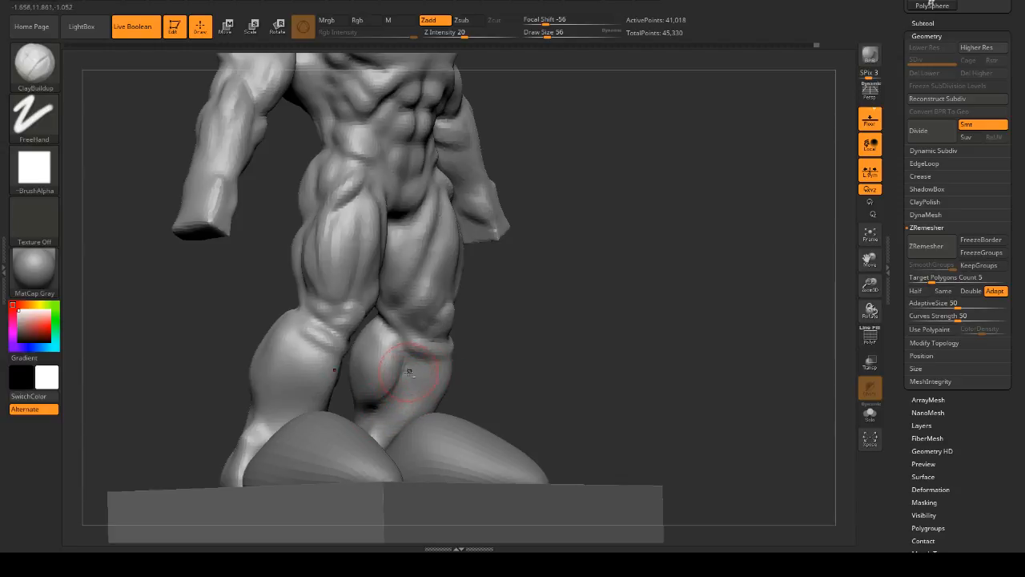
- Set the focal shift to -63 and the draw size to 59, and smooth the inner calf surface
mouse_move(482, 363)
mouse_down()
mouse_move(602, 385)
mouse_move(566, 394)
mouse_move(591, 377)
mouse_move(582, 366)
mouse_up()
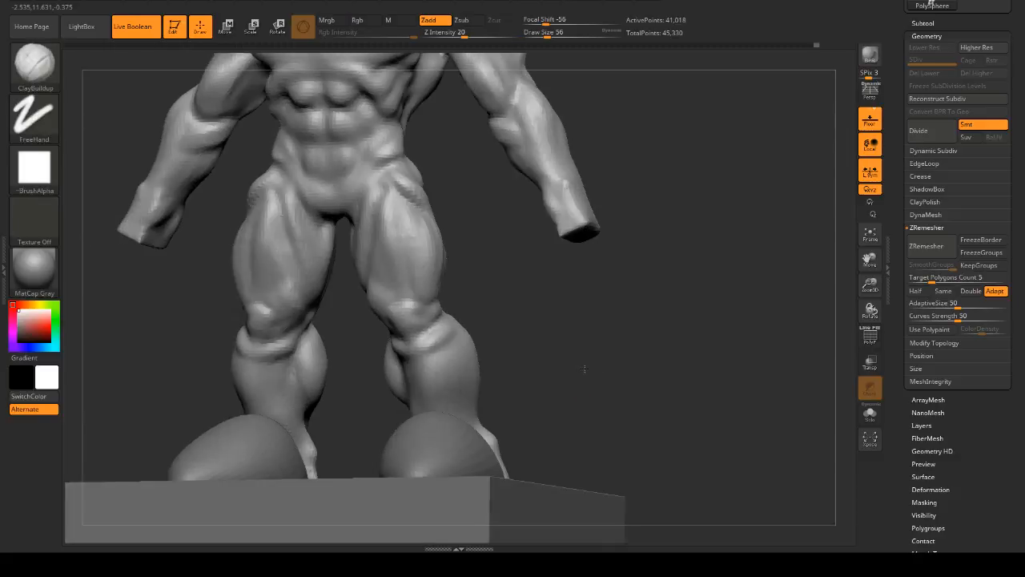
key(space)
click(592, 378)
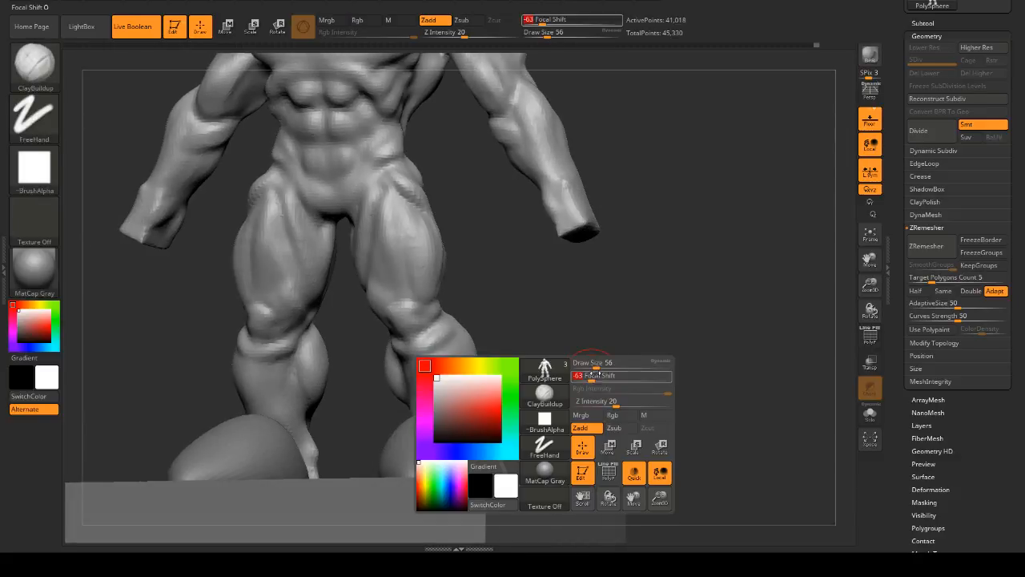
click(601, 366)
drag(613, 360, 402, 354)
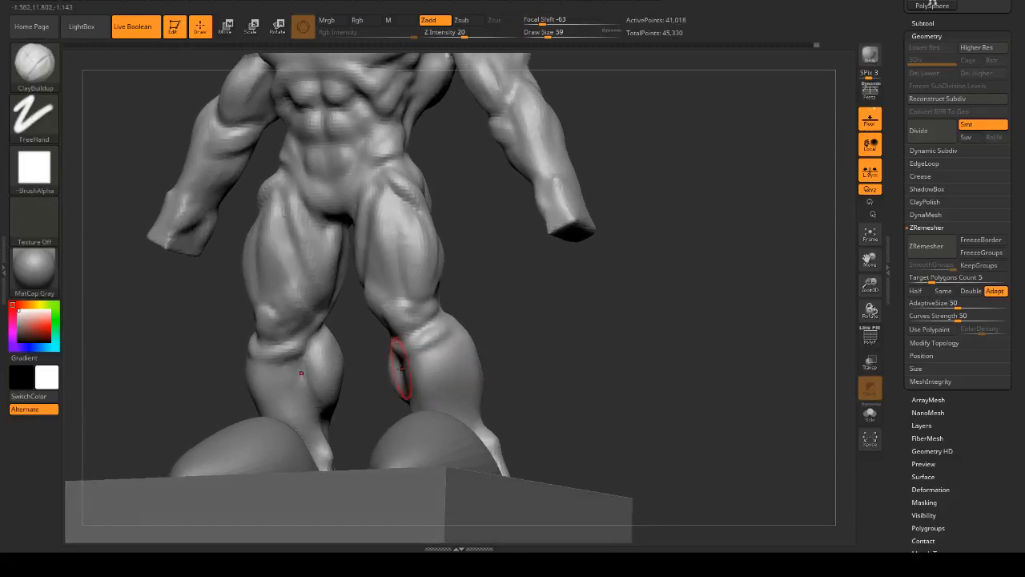
key(shift)
shift+drag(297, 396, 309, 394)
mouse_move(581, 392)
shift+mouse_down()
mouse_move(613, 392)
mouse_move(611, 441)
shift+mouse_up()
- Make the feet the active subtool and duplicate them with the Move gizmo, carrying the copies up to the wrists
mouse_move(687, 308)
mouse_down()
mouse_move(707, 304)
mouse_move(678, 325)
mouse_move(652, 305)
mouse_move(650, 320)
mouse_move(430, 457)
mouse_up()
alt+click(430, 458)
mouse_move(513, 432)
mouse_down()
mouse_move(603, 398)
mouse_move(660, 324)
mouse_up()
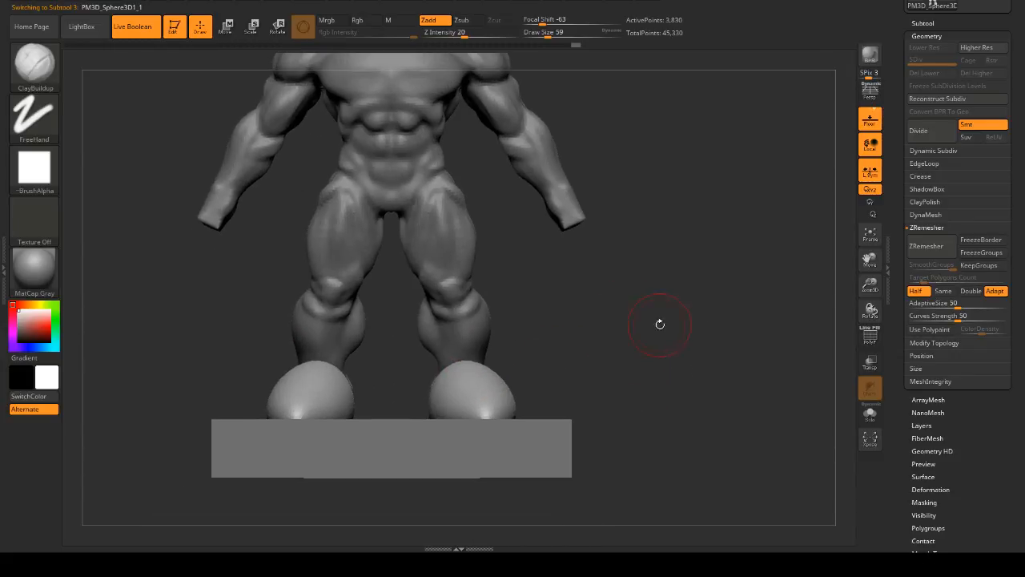
click(228, 26)
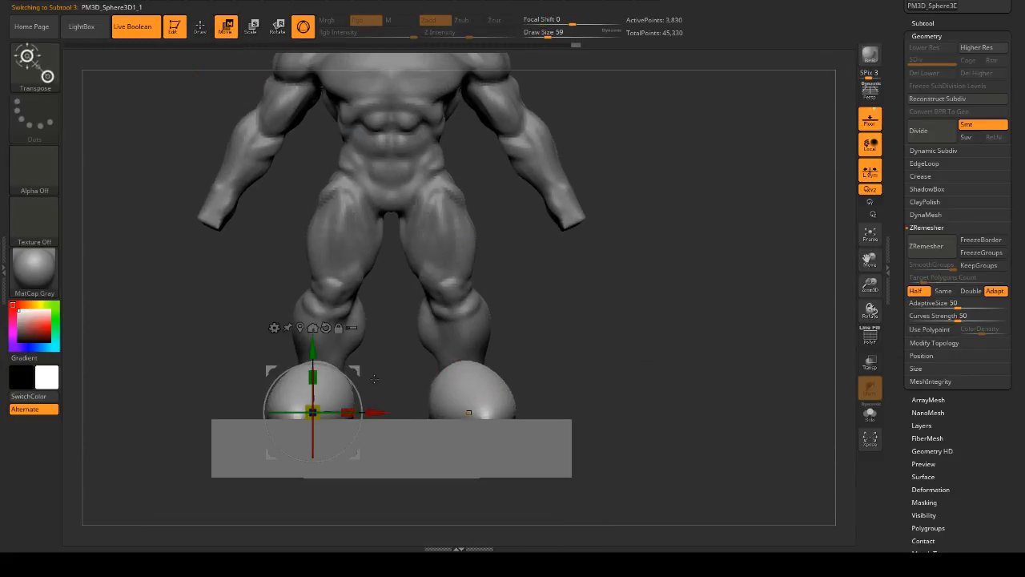
ctrl+drag(297, 401, 260, 337)
ctrl+drag(304, 304, 246, 178)
- Place the copied foot shapes at the wrists and rotate them to point downward as hands
drag(320, 236, 473, 302)
drag(259, 194, 459, 213)
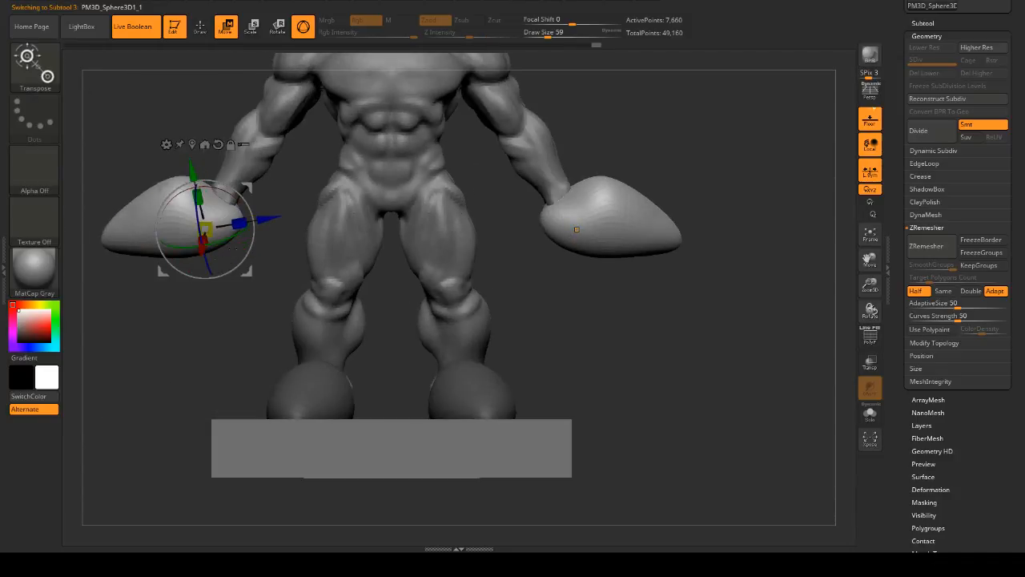
drag(235, 249, 238, 124)
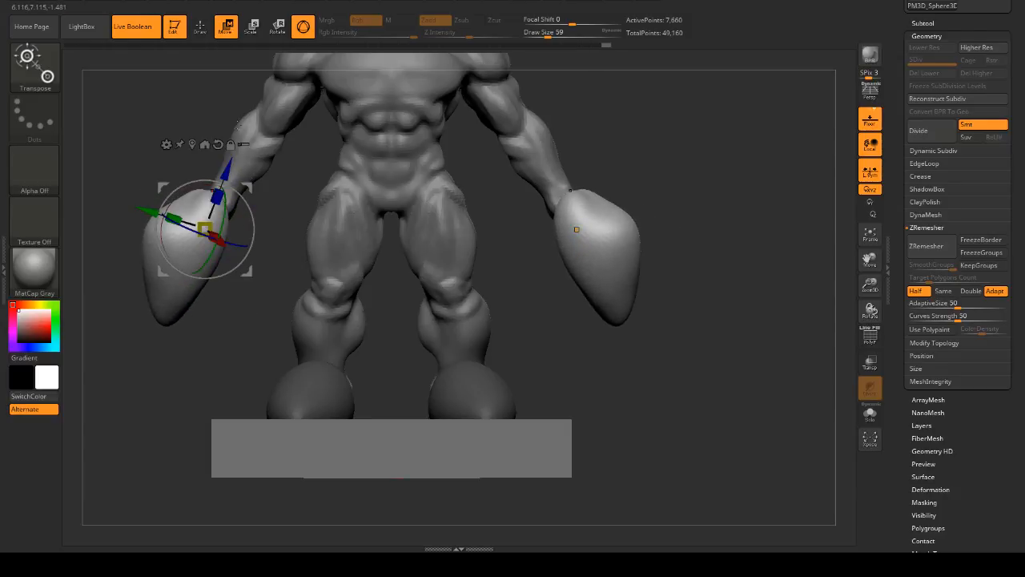
mouse_move(344, 192)
mouse_down()
mouse_move(469, 194)
mouse_move(433, 195)
mouse_up()
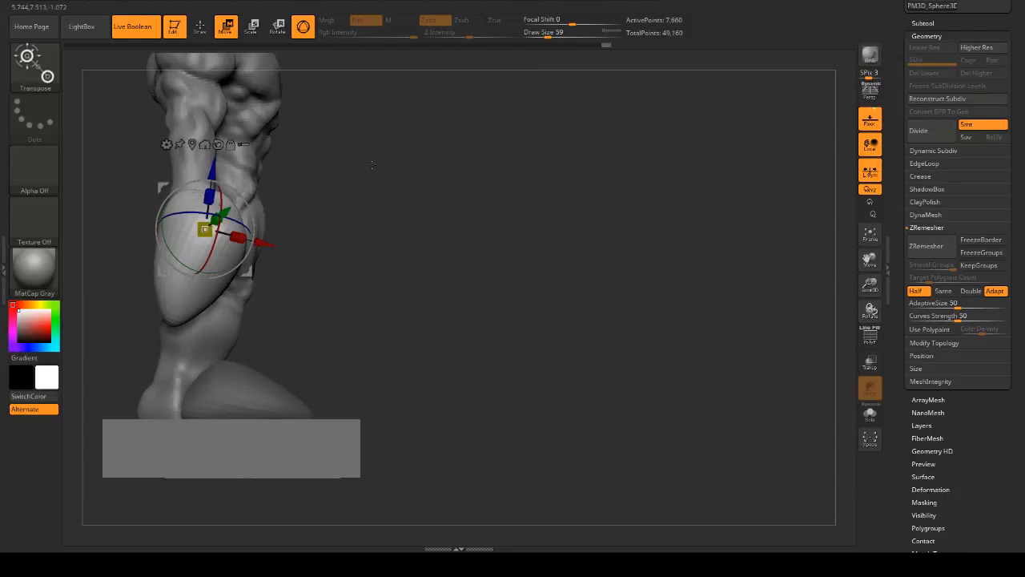
- Return to sculpting, set the draw size to 318 and smooth the hand shapes into a smaller volume
click(202, 26)
key(space)
click(193, 282)
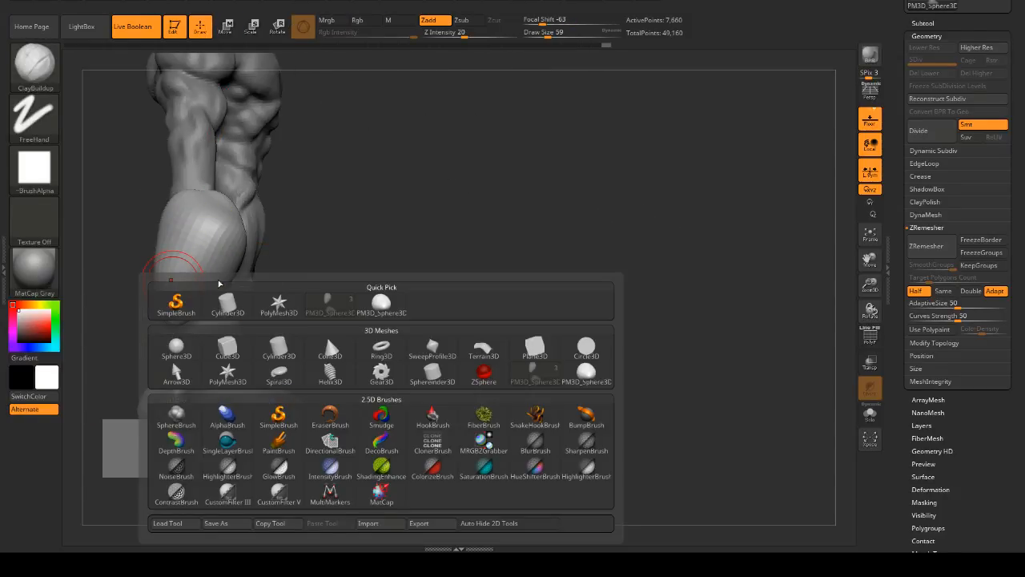
key(space)
drag(223, 268, 260, 267)
key(space)
key(shift)
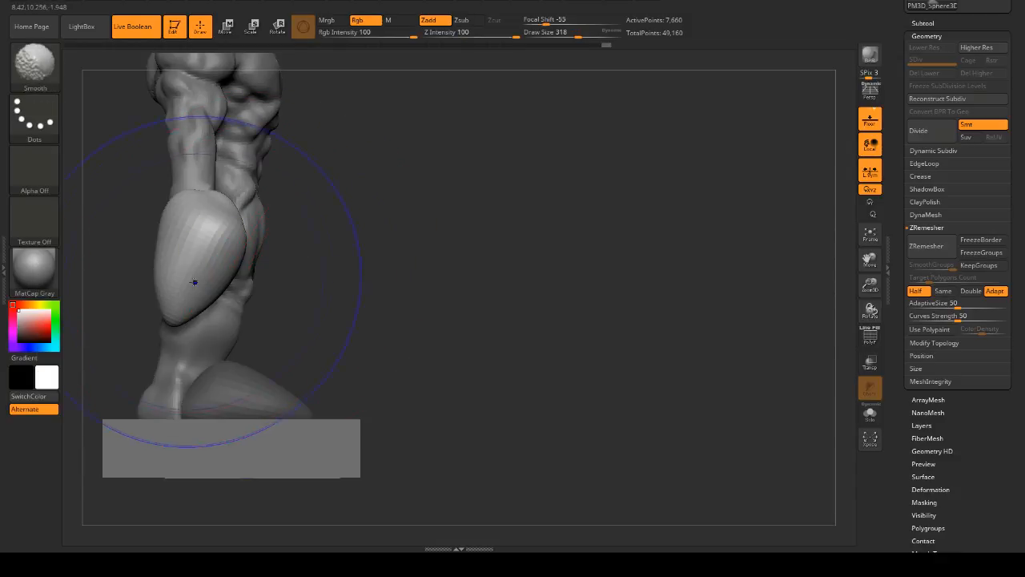
shift+drag(193, 282, 228, 249)
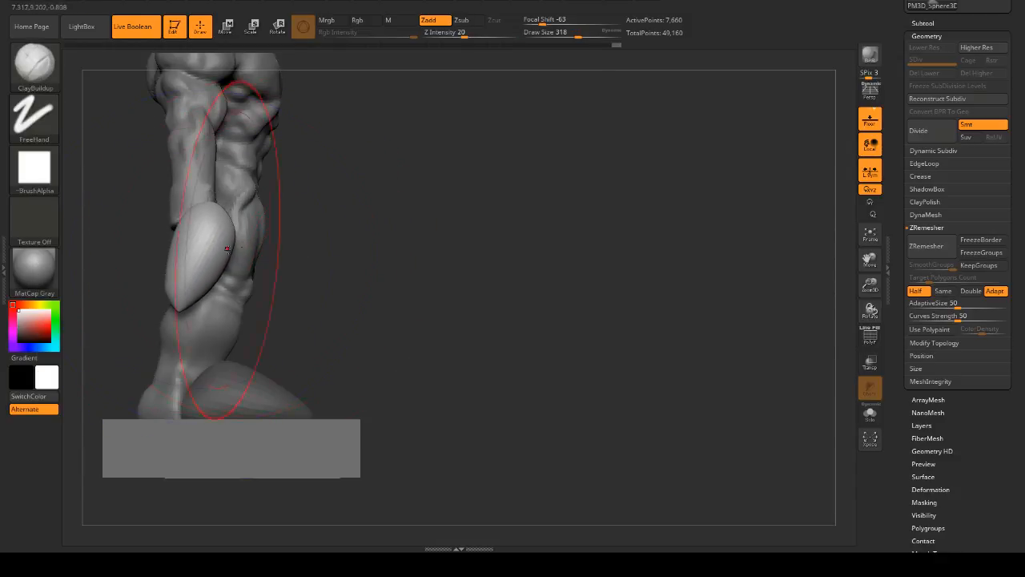
- Set the draw size to 101 and smooth the hand shapes into slimmer tapered forms
key(space)
mouse_move(351, 236)
mouse_down()
mouse_move(341, 234)
mouse_move(351, 234)
mouse_up()
key(space)
drag(351, 234, 413, 234)
shift+drag(253, 298, 256, 280)
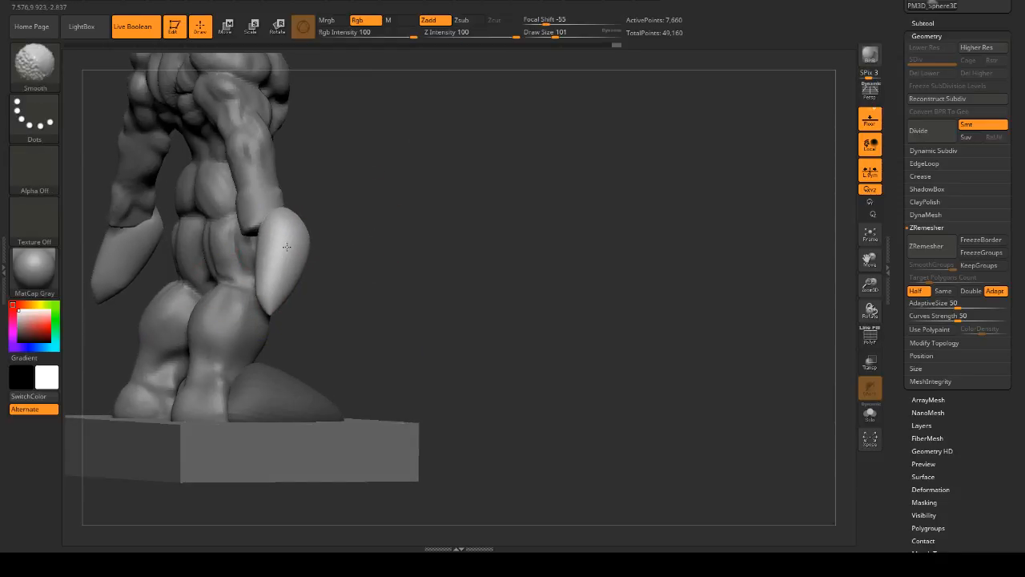
drag(355, 256, 311, 239)
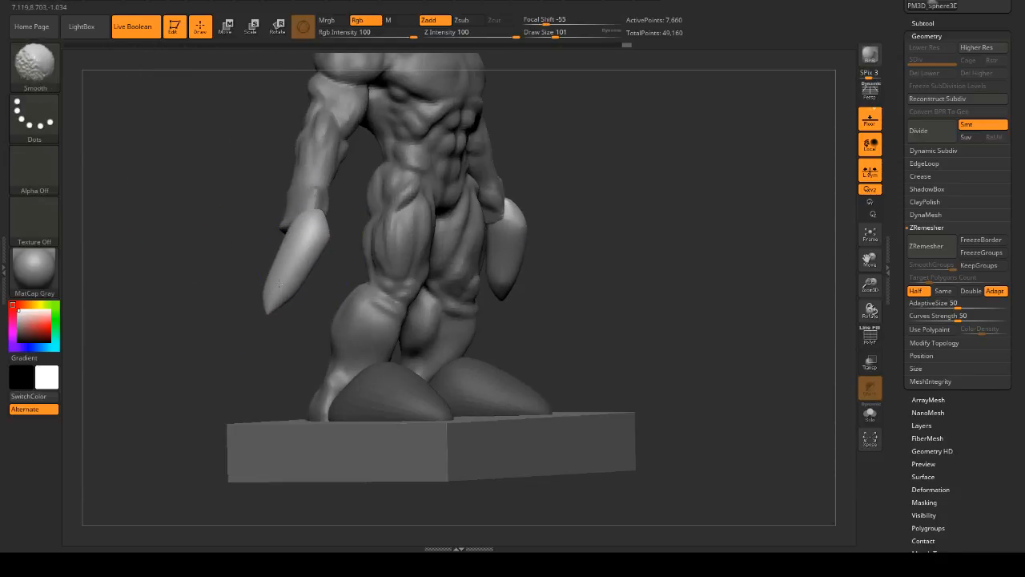
shift+drag(280, 284, 282, 245)
- Move the hand shapes up onto the wrists and rotate them in side view to line up with the forearms
drag(538, 243, 599, 239)
click(226, 28)
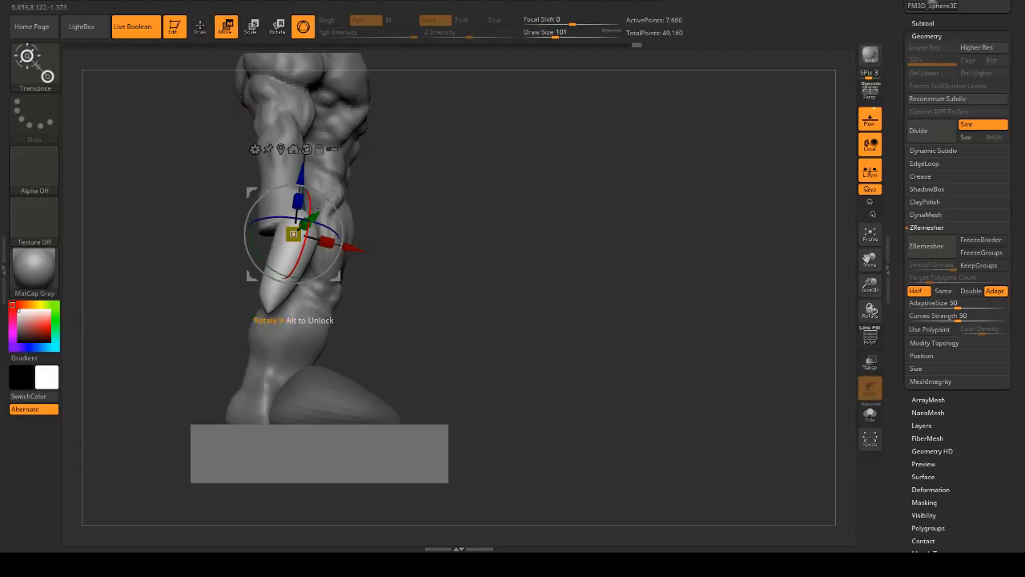
drag(337, 194, 319, 172)
mouse_move(415, 179)
shift+mouse_down()
mouse_move(345, 194)
mouse_move(428, 193)
shift+mouse_up()
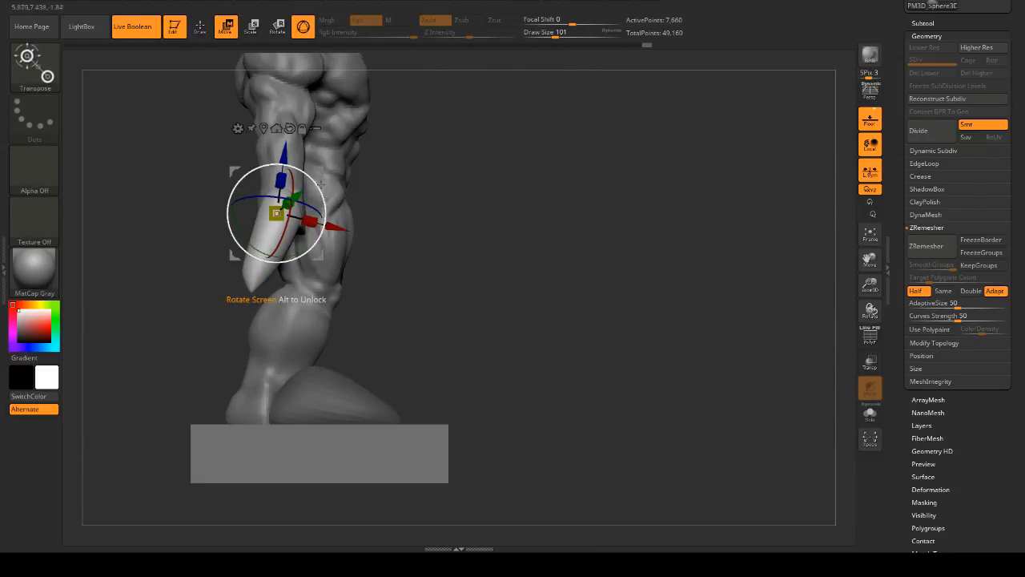
drag(320, 185, 317, 179)
shift+drag(415, 189, 416, 214)
drag(325, 205, 327, 198)
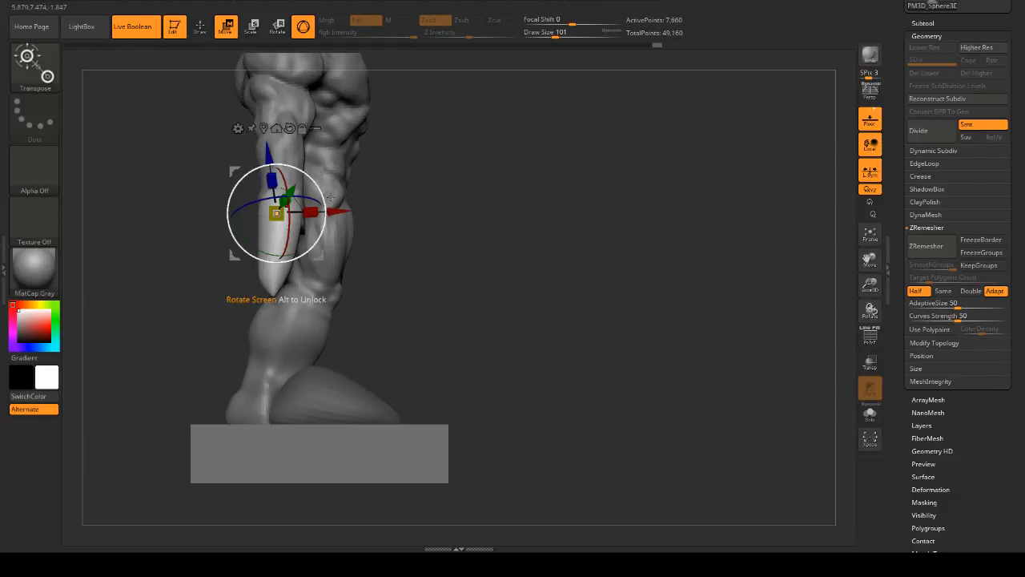
- Reposition the gizmo pivot from the hand shape up onto the forearm above the wrist
drag(416, 218, 361, 240)
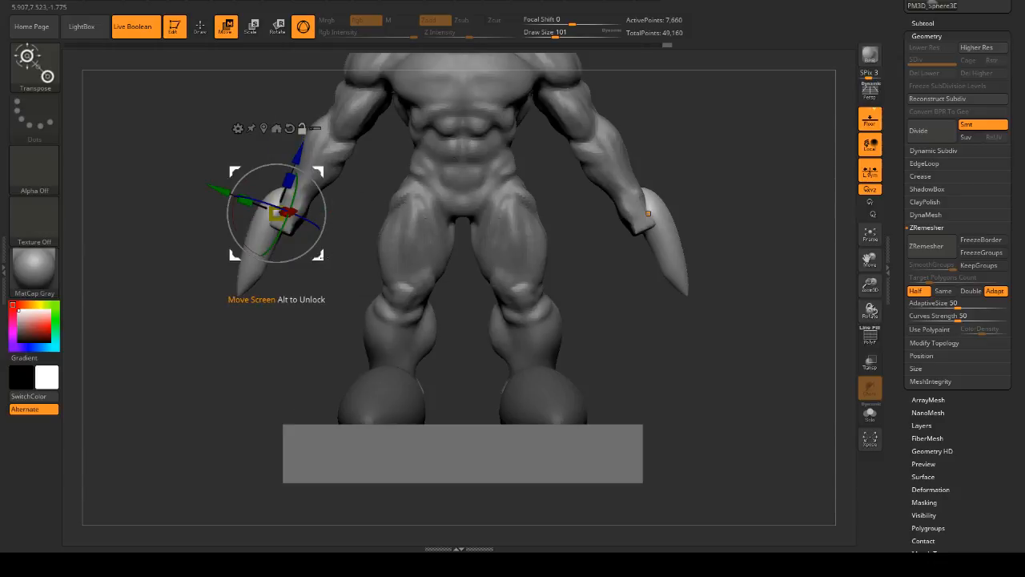
alt+drag(319, 174, 331, 134)
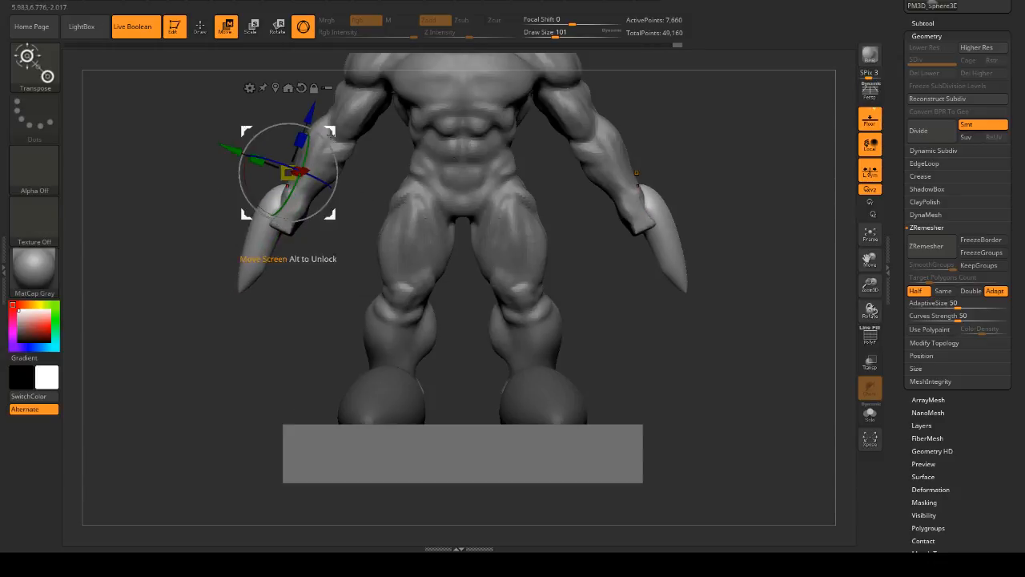
alt+drag(153, 149, 147, 201)
drag(145, 187, 208, 173)
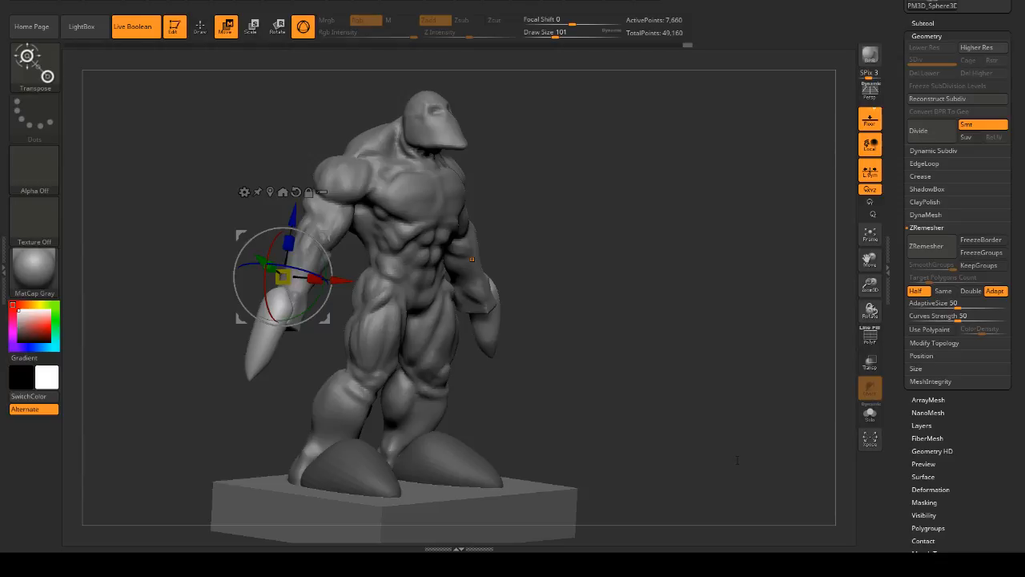
drag(592, 218, 654, 232)
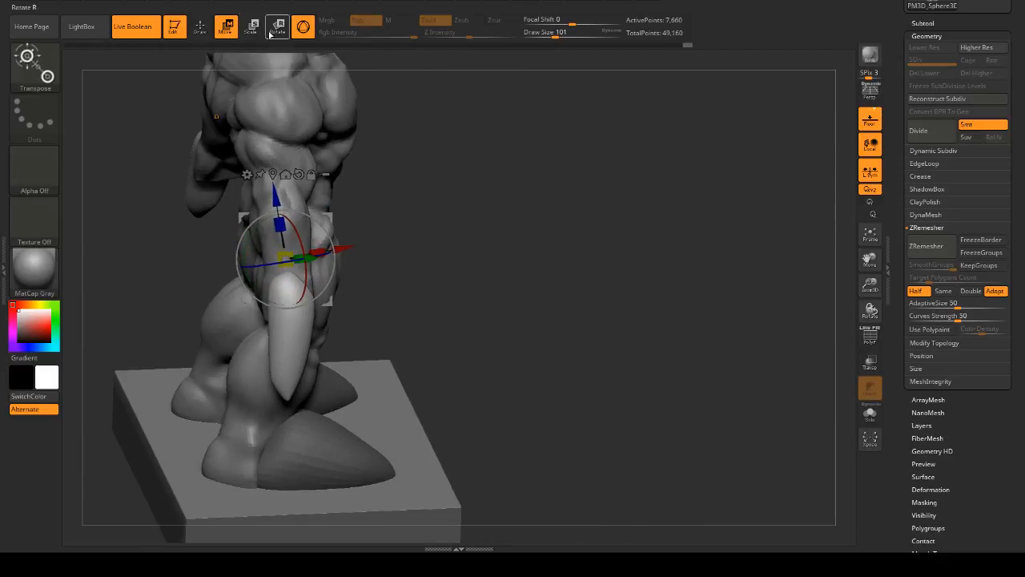
- Widen the hand shape by pulling its rear edge outward with the Move brush
click(201, 26)
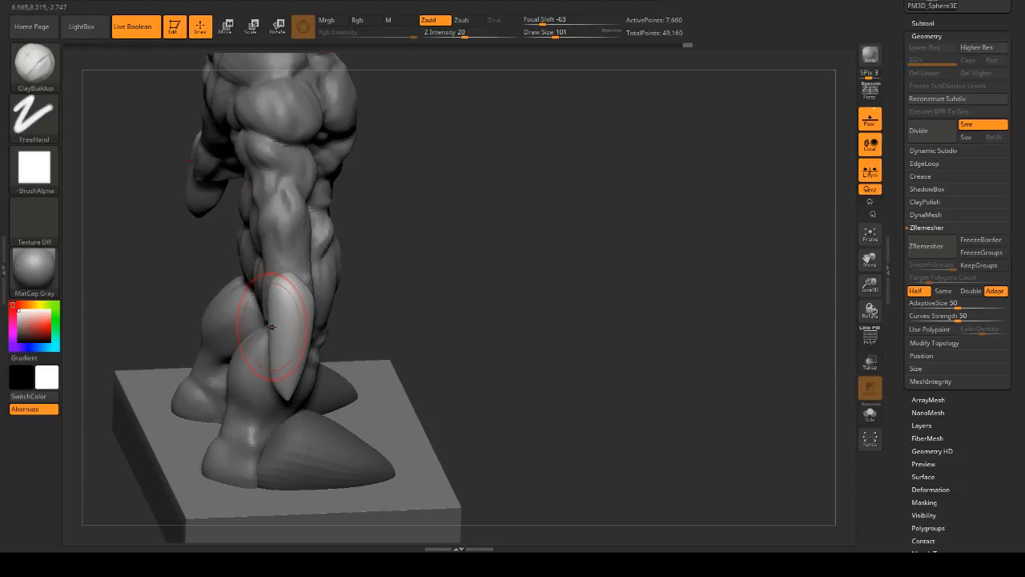
key(b)
key(m)
key(v)
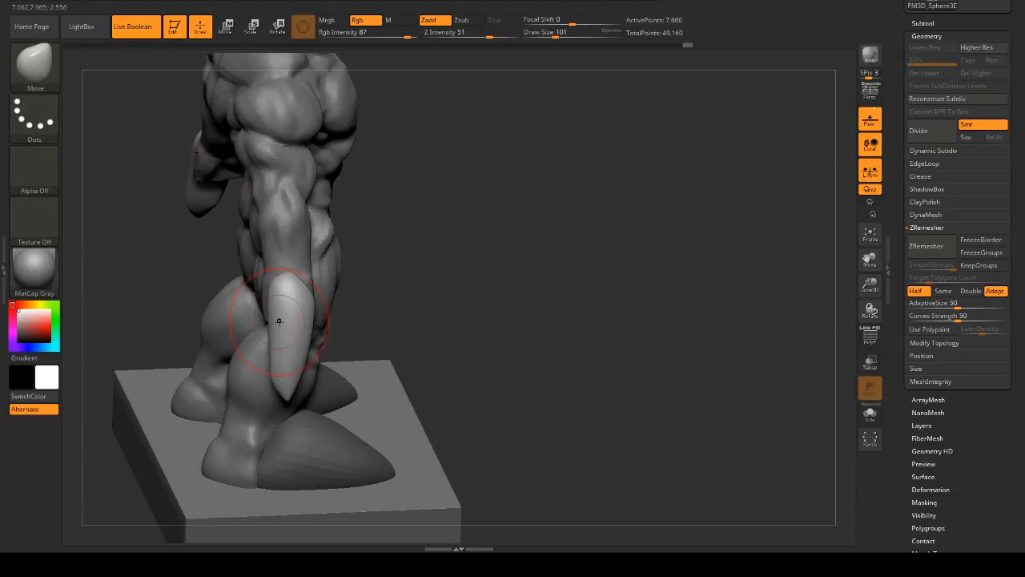
drag(274, 327, 264, 330)
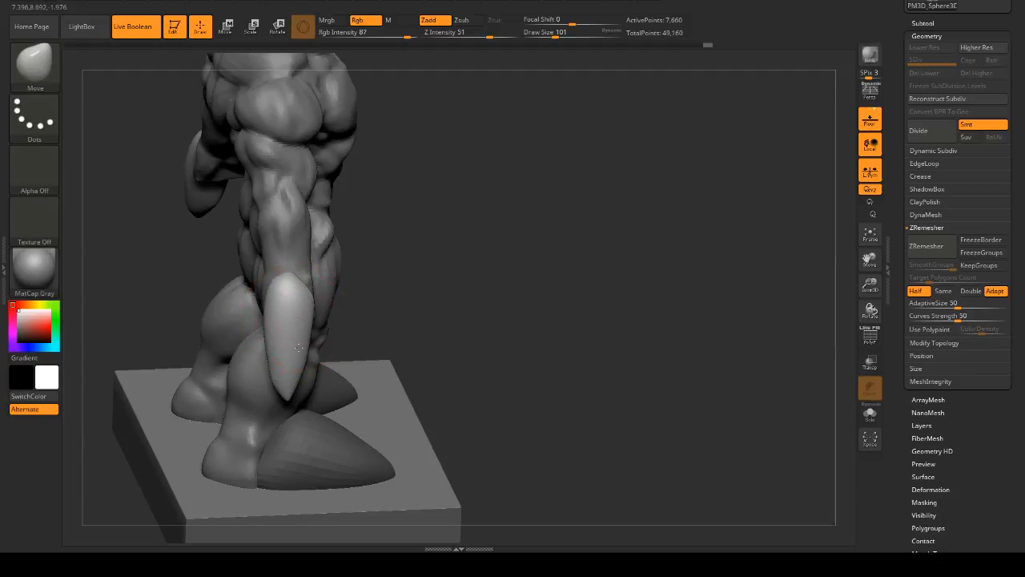
drag(362, 350, 387, 306)
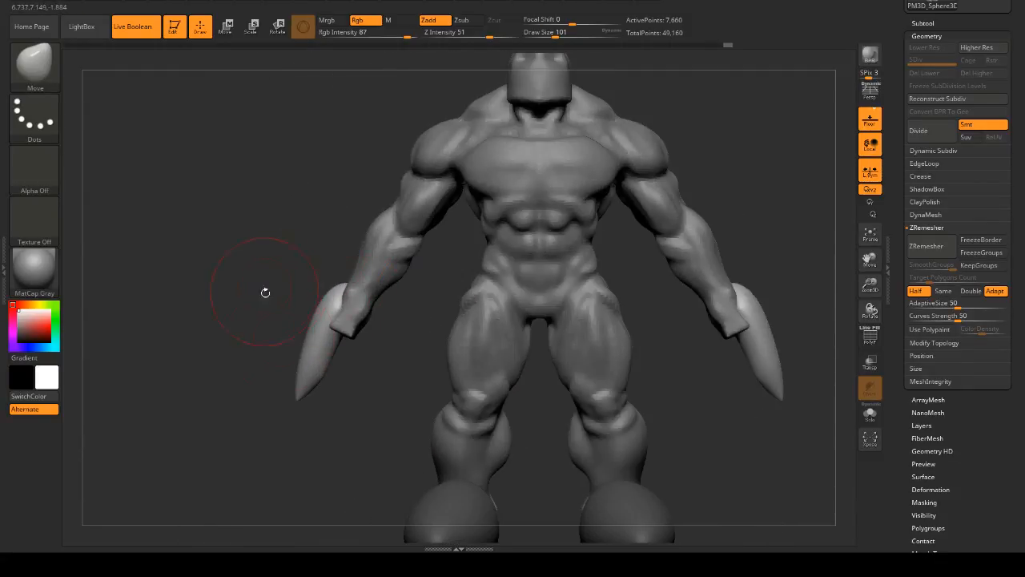
- Set the Move brush to focal shift -33 and draw size 177, and bend the hand shapes outward into a curve
key(space)
mouse_move(312, 377)
mouse_down()
mouse_move(327, 364)
mouse_move(305, 374)
mouse_move(306, 358)
mouse_move(292, 379)
mouse_up()
key(space)
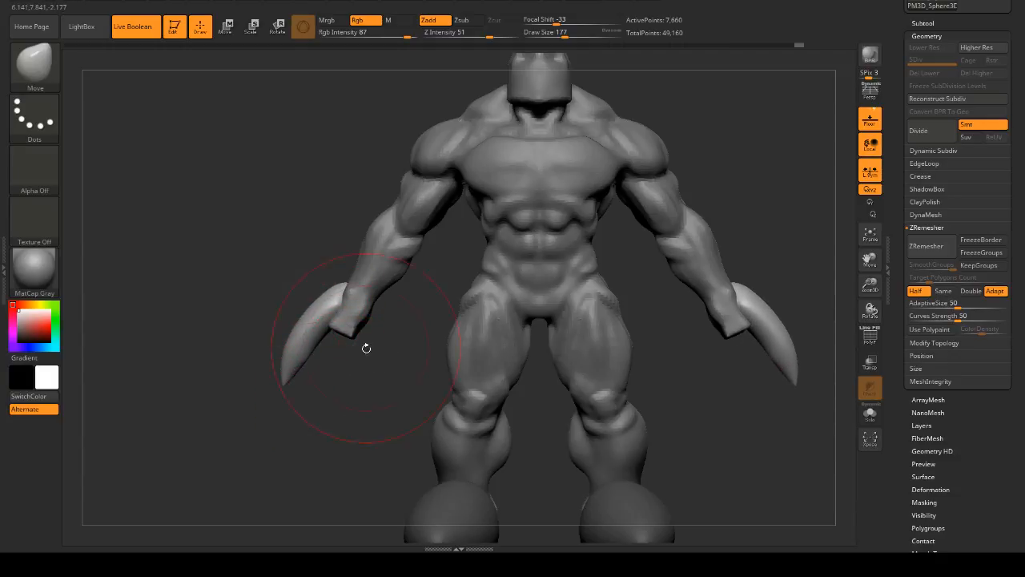
mouse_move(366, 348)
mouse_down()
mouse_move(422, 346)
mouse_move(430, 371)
mouse_move(420, 362)
mouse_up()
- Set the draw size to 83 and refine the curved outline of the hand shapes with the Move brush
key(space)
mouse_move(309, 345)
mouse_down()
mouse_move(277, 354)
mouse_move(283, 366)
mouse_up()
mouse_move(310, 326)
mouse_down()
mouse_move(309, 310)
mouse_move(272, 323)
mouse_up()
shift+drag(382, 308, 291, 311)
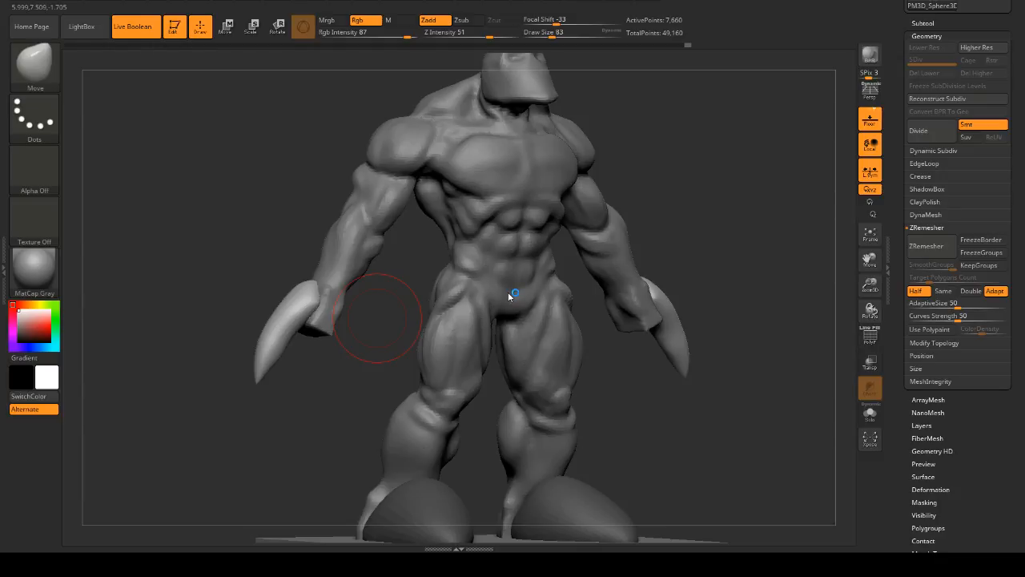
shift+drag(769, 376, 671, 349)
drag(643, 310, 627, 339)
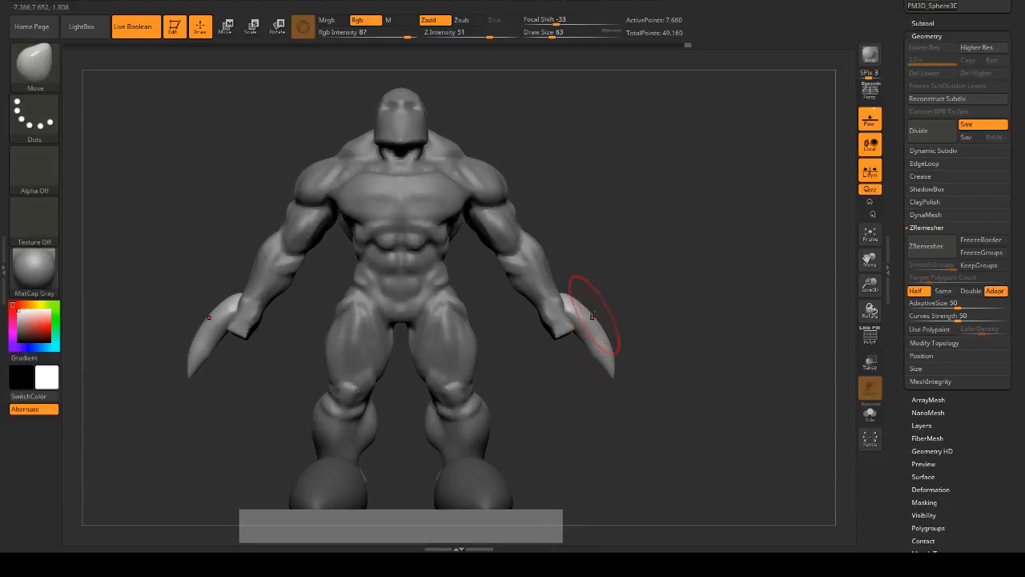
key(ctrl)
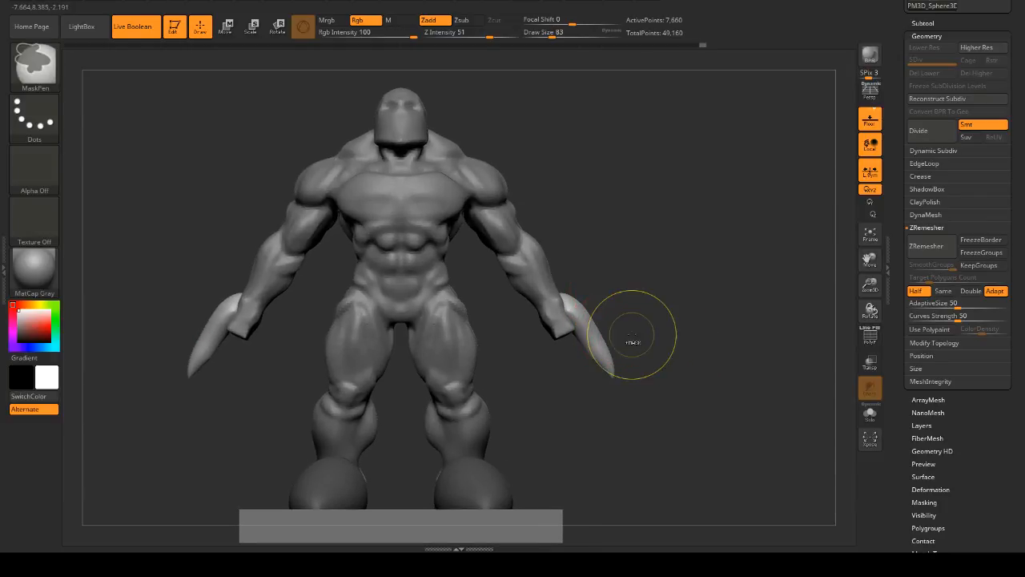
- Undo the last change to the hand shapes
drag(695, 327, 687, 325)
key(ctrl+z)
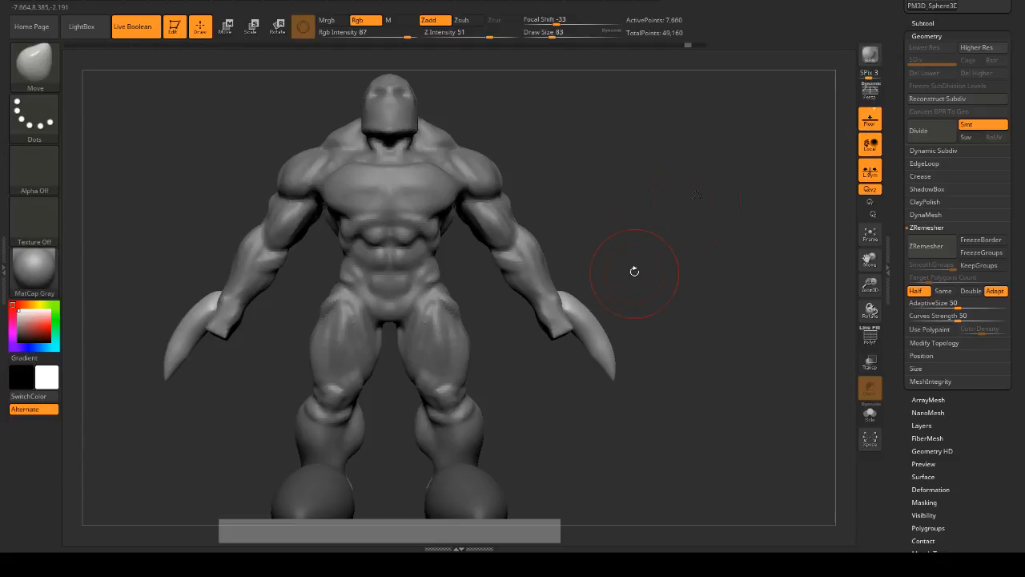
- Select the body subtool and reshape the front of the neck under the jaw with the Move brush at draw size 46
mouse_move(635, 271)
mouse_down()
mouse_move(721, 241)
mouse_move(665, 225)
mouse_move(604, 226)
mouse_move(687, 214)
mouse_move(745, 165)
mouse_move(631, 153)
mouse_move(660, 177)
mouse_up()
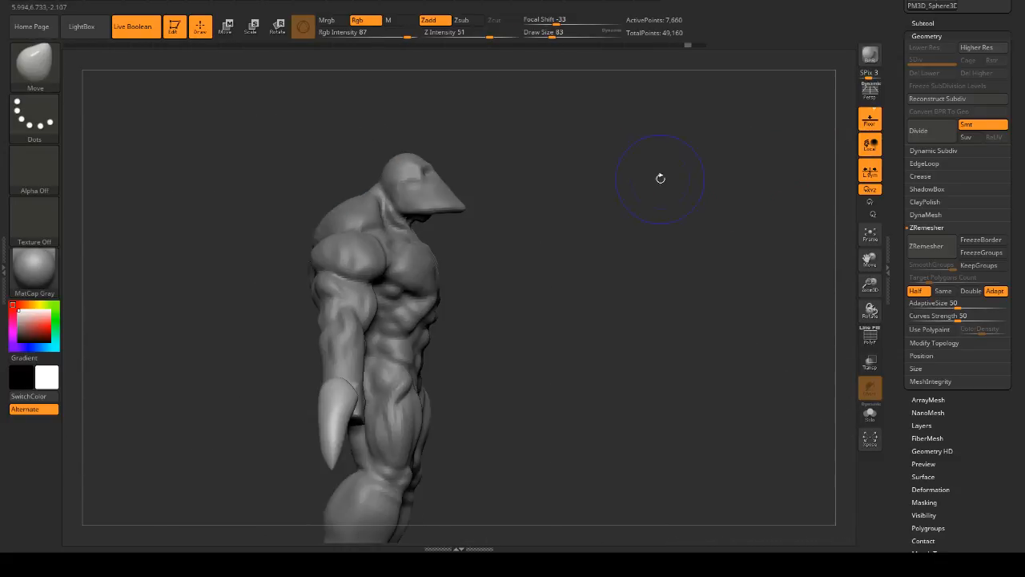
mouse_move(467, 222)
mouse_down()
mouse_move(633, 208)
mouse_move(623, 165)
mouse_move(584, 165)
mouse_move(687, 187)
mouse_move(652, 259)
mouse_move(642, 255)
mouse_up()
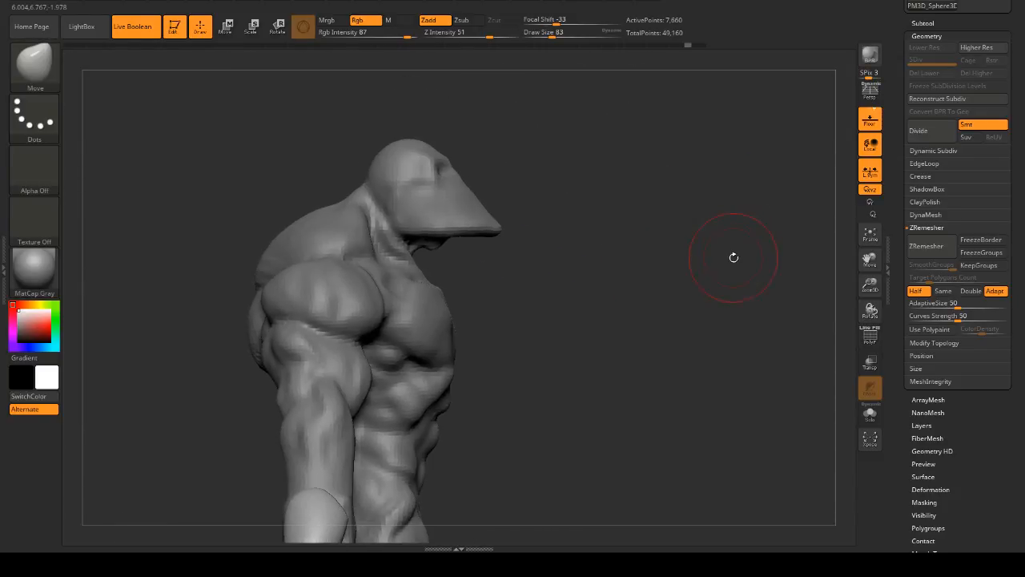
mouse_move(733, 257)
alt+mouse_down()
mouse_move(721, 229)
mouse_move(658, 331)
mouse_move(704, 275)
mouse_move(709, 354)
mouse_move(678, 272)
mouse_move(604, 208)
mouse_move(519, 196)
alt+mouse_up()
key(space)
click(705, 261)
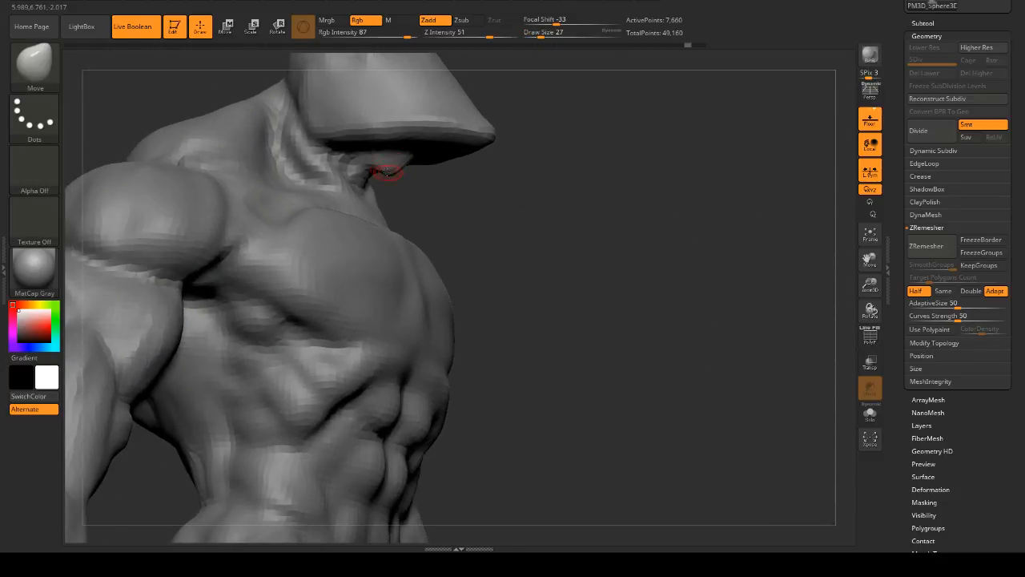
key(shift)
alt+click(396, 166)
key(space)
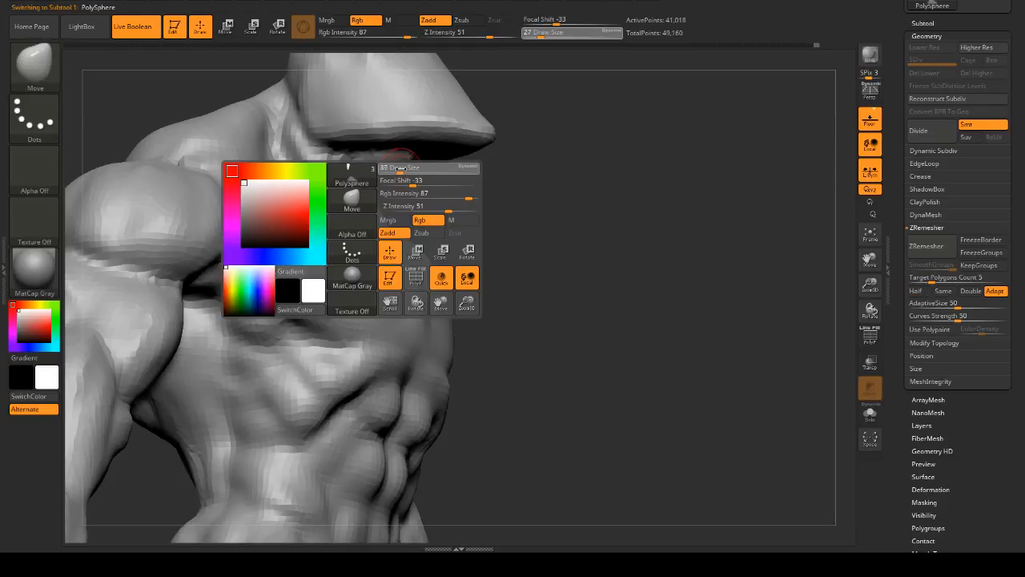
drag(395, 169, 401, 169)
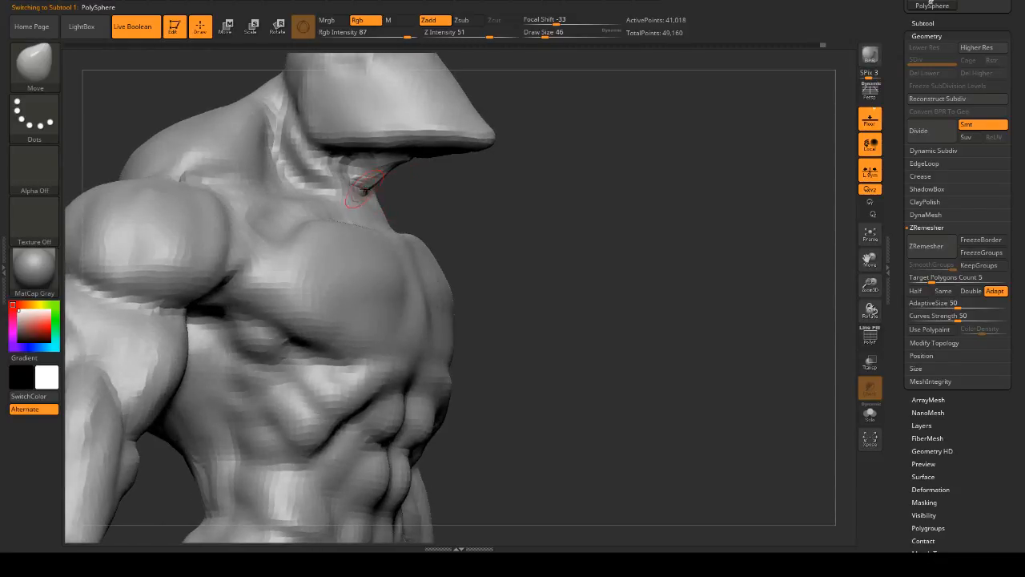
key(shift)
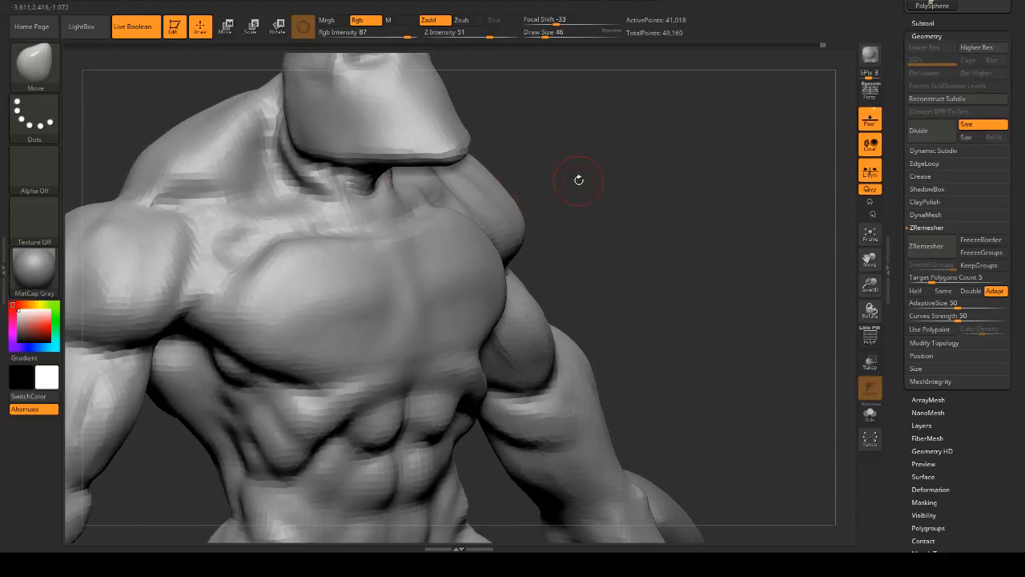
- Set the draw size to 35 and build up the base of the throat between the collarbones with the ClayBuildup brush
key(space)
drag(549, 171, 531, 168)
mouse_move(540, 213)
mouse_down()
mouse_move(627, 168)
mouse_move(557, 181)
mouse_up()
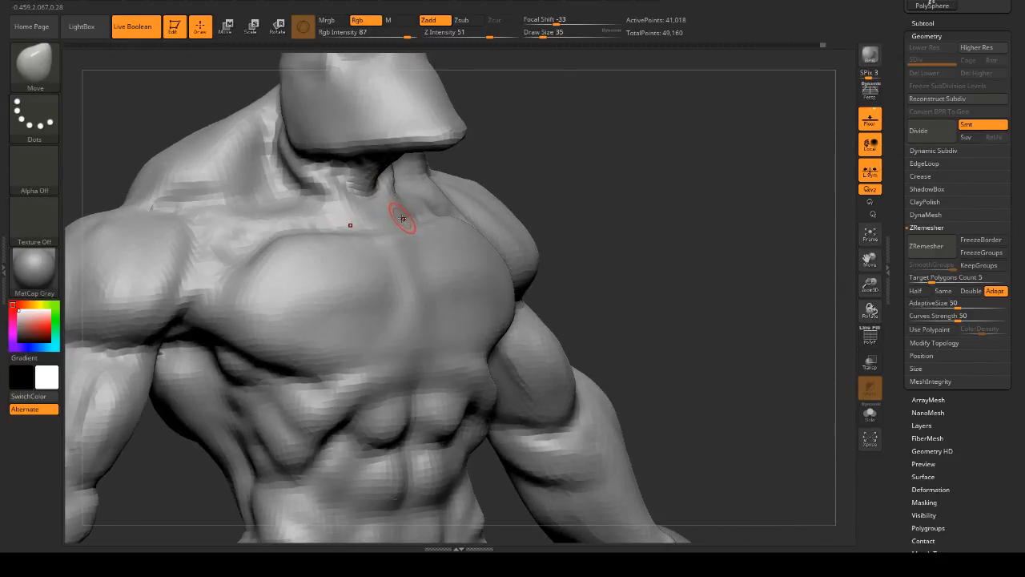
key(b)
key(c)
key(b)
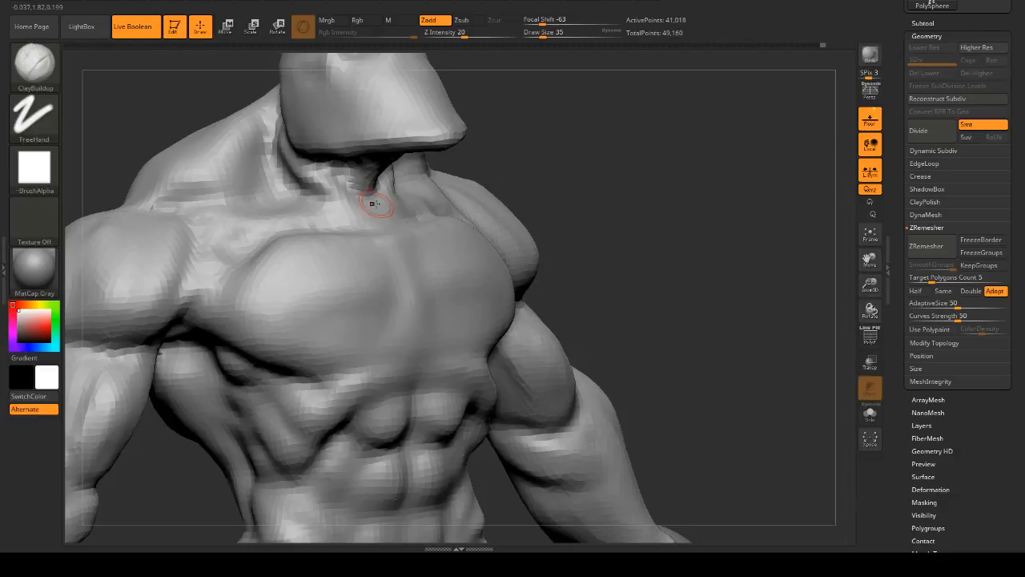
mouse_move(377, 220)
mouse_down()
mouse_move(377, 206)
mouse_move(392, 228)
mouse_up()
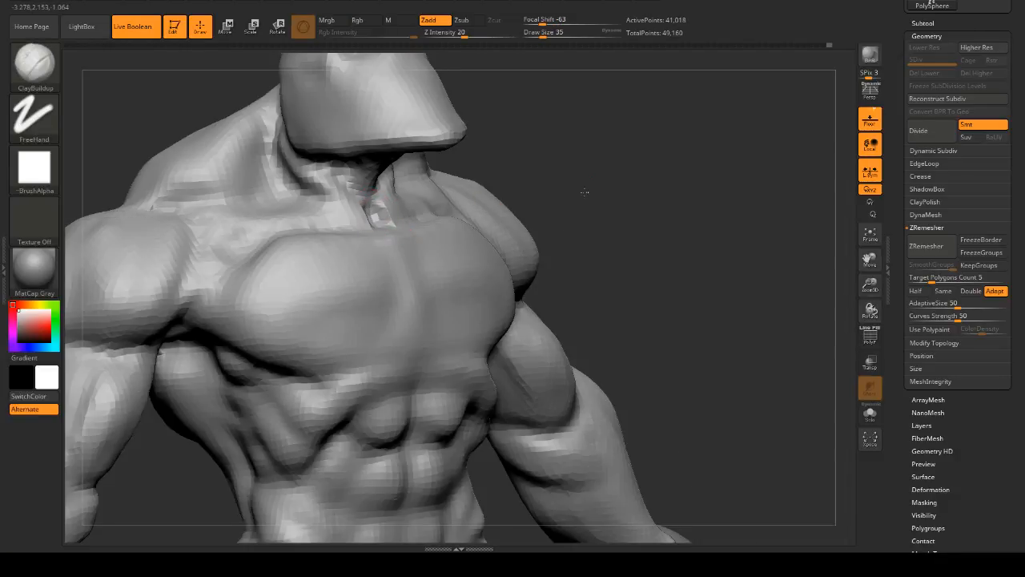
- Set the ClayBuildup draw size to 20 and refine the throat muscles where they meet the collarbones
drag(586, 192, 498, 197)
mouse_move(673, 153)
mouse_down()
mouse_move(724, 130)
mouse_move(667, 140)
mouse_up()
key(space)
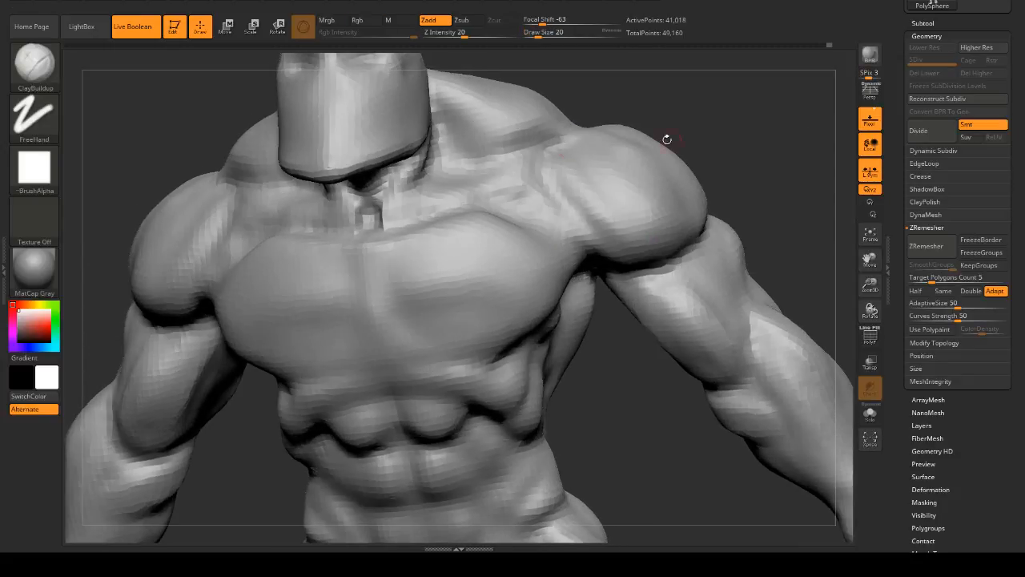
mouse_move(413, 203)
mouse_down()
mouse_move(444, 185)
mouse_move(413, 197)
mouse_move(449, 168)
mouse_move(417, 171)
mouse_move(429, 210)
mouse_move(448, 195)
mouse_move(414, 183)
mouse_move(448, 194)
mouse_move(382, 211)
mouse_up()
mouse_move(753, 120)
mouse_down()
mouse_move(676, 165)
mouse_move(716, 155)
mouse_move(686, 155)
mouse_move(705, 168)
mouse_move(681, 165)
mouse_move(672, 211)
mouse_move(659, 207)
mouse_move(665, 197)
mouse_up()
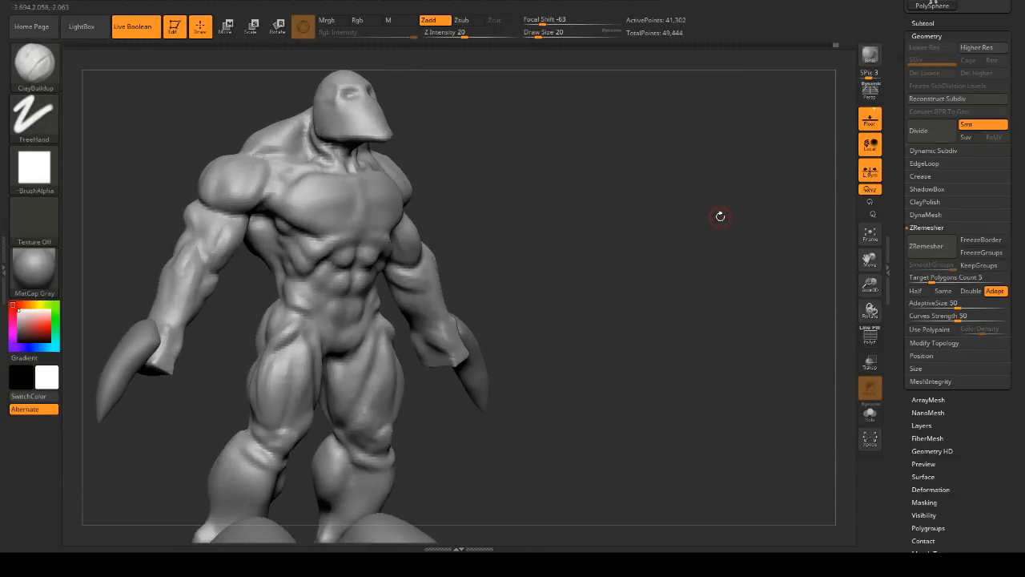
- Sculpt a cheekbone line along the side of the head up to beneath the eye with ClayBuildup at draw size 20
mouse_move(718, 215)
mouse_down()
mouse_move(679, 207)
mouse_move(700, 181)
mouse_up()
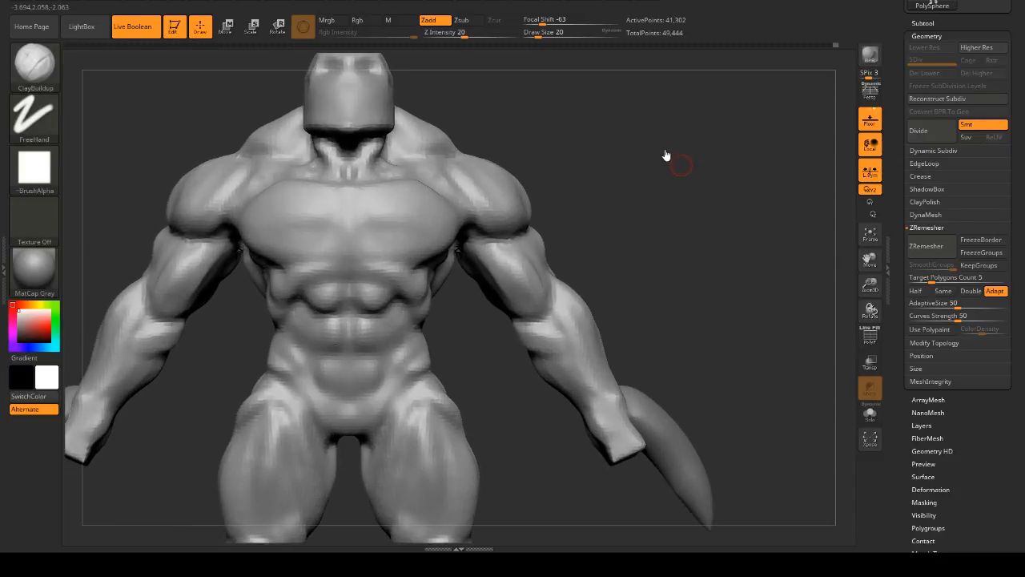
mouse_move(581, 172)
mouse_down()
mouse_move(616, 183)
mouse_move(653, 161)
mouse_move(664, 211)
mouse_move(694, 210)
mouse_move(666, 206)
mouse_move(695, 159)
mouse_move(636, 171)
mouse_move(576, 128)
mouse_up()
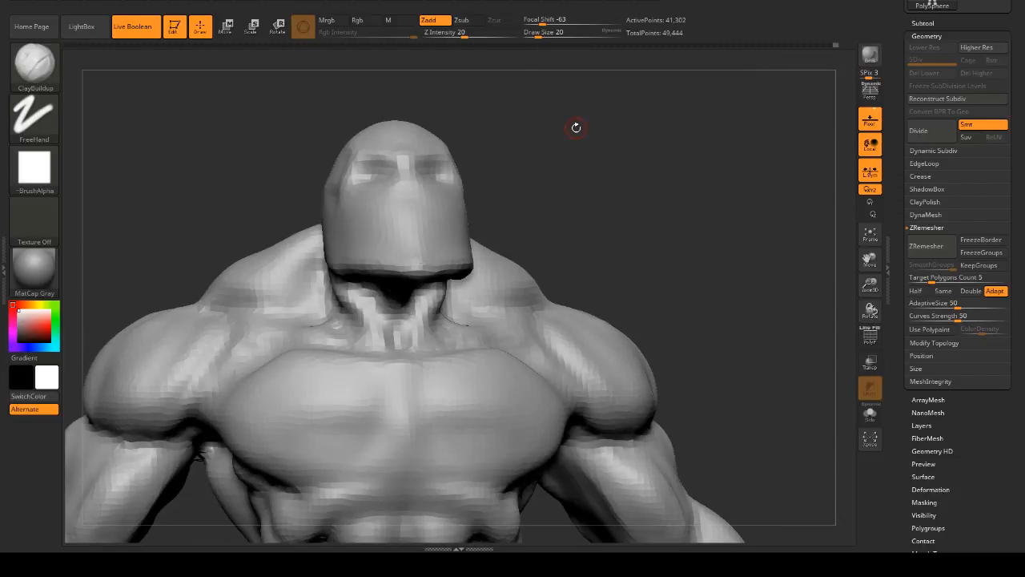
mouse_move(619, 182)
mouse_down()
mouse_move(597, 183)
mouse_move(633, 176)
mouse_move(527, 200)
mouse_up()
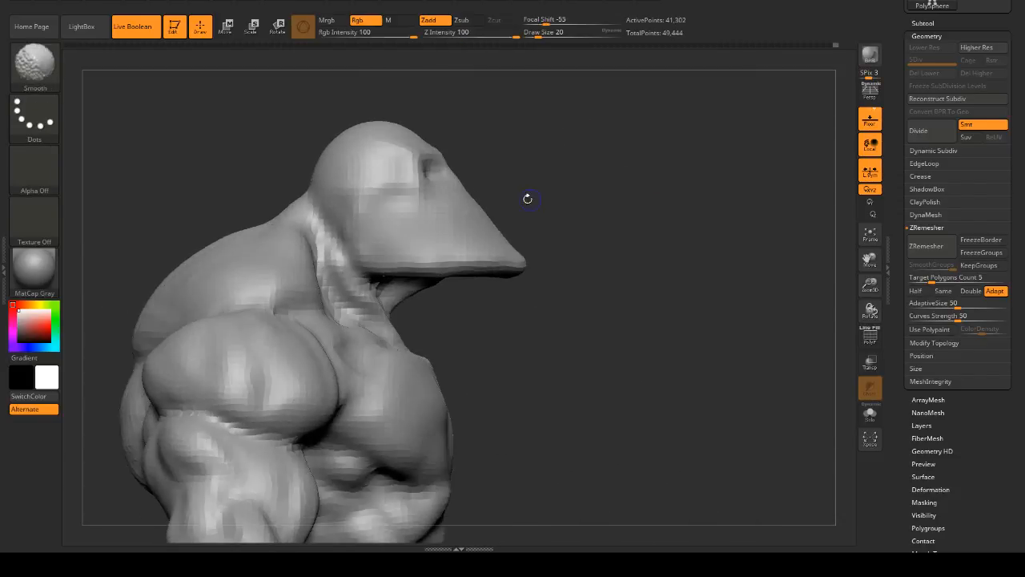
drag(339, 184, 421, 204)
drag(530, 202, 534, 192)
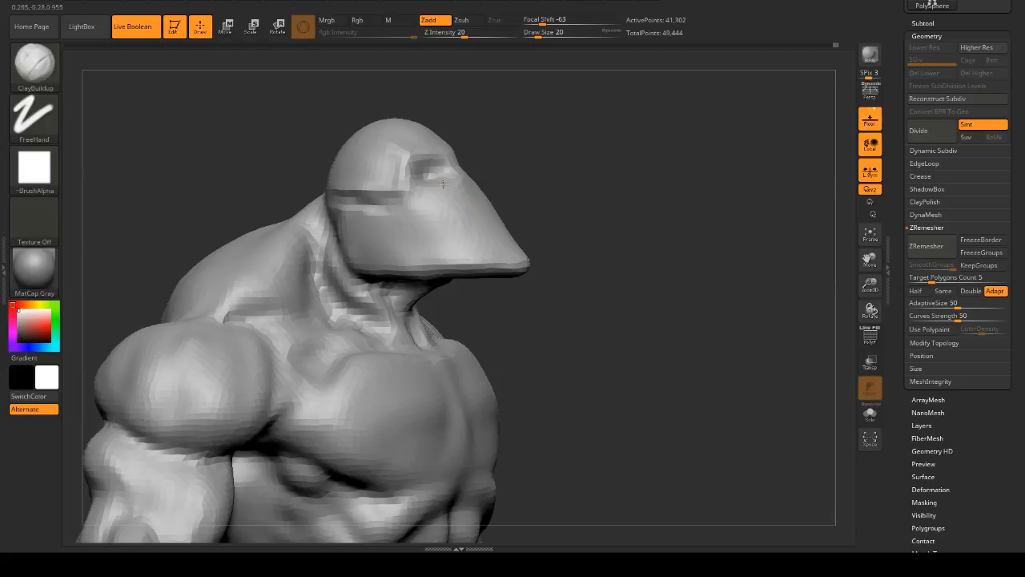
drag(433, 186, 407, 207)
- Switch to the Move brush at draw size 87 and reshape the back of the head in side view
mouse_move(576, 181)
mouse_down()
mouse_move(629, 182)
mouse_move(634, 131)
mouse_move(650, 139)
mouse_up()
key(b)
key(m)
key(v)
key(space)
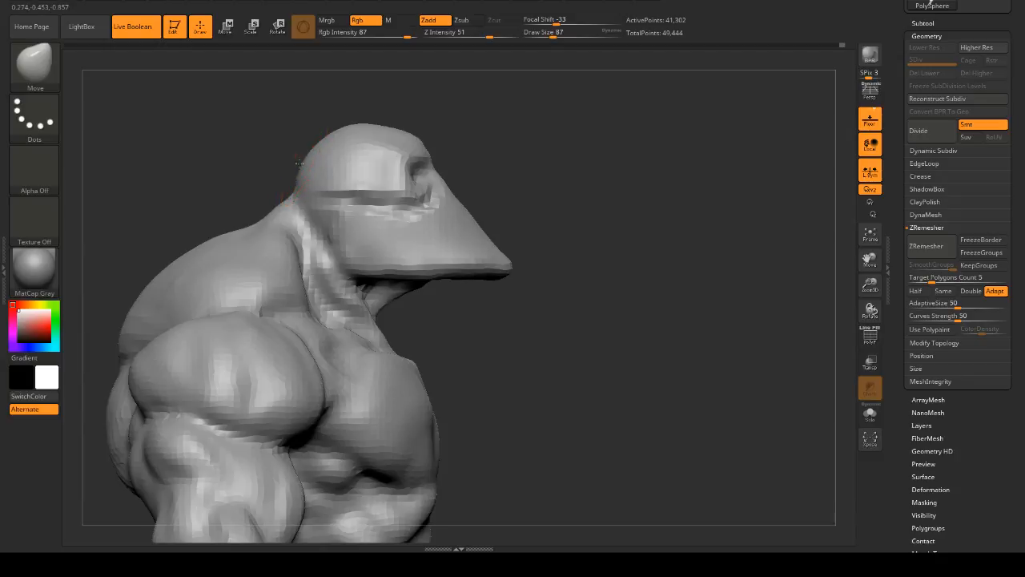
mouse_move(498, 138)
mouse_down()
mouse_move(508, 150)
mouse_move(501, 142)
mouse_move(542, 151)
mouse_move(402, 136)
mouse_move(540, 178)
mouse_move(502, 149)
mouse_up()
- Set the Move draw size to 35 and shape the brow and eye area of the head
key(space)
key(space)
drag(313, 141, 300, 142)
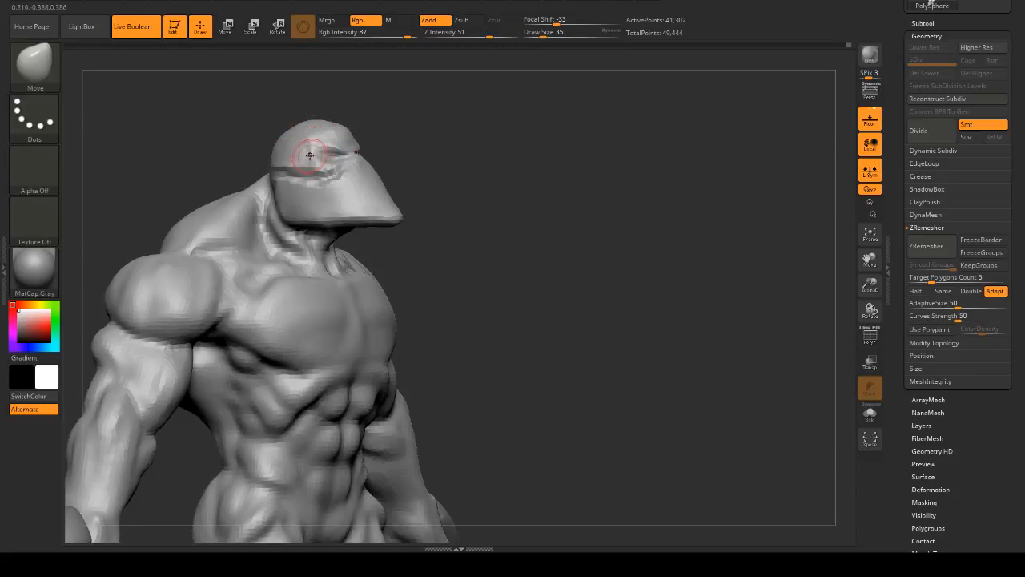
drag(466, 158, 324, 136)
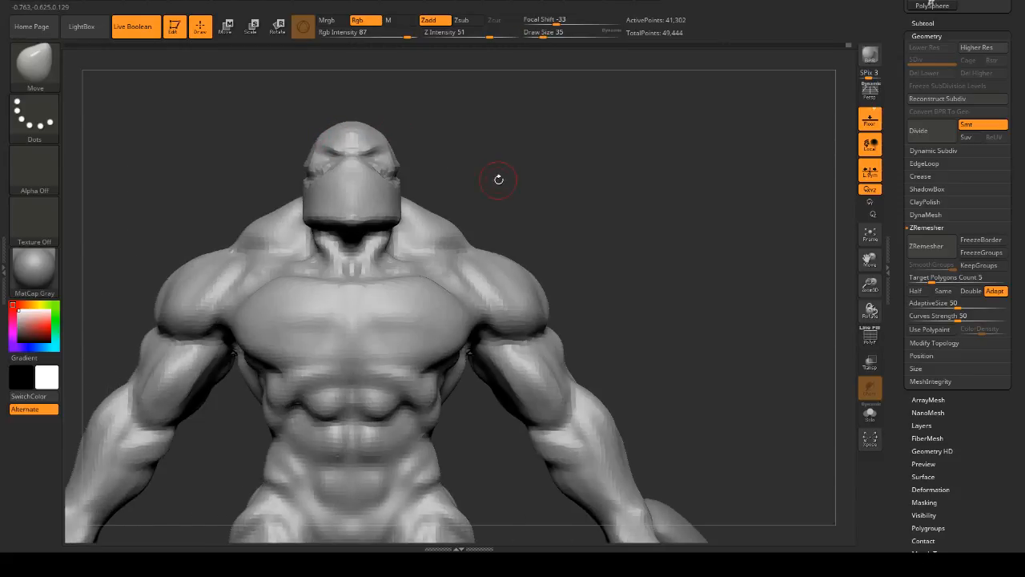
drag(498, 180, 479, 167)
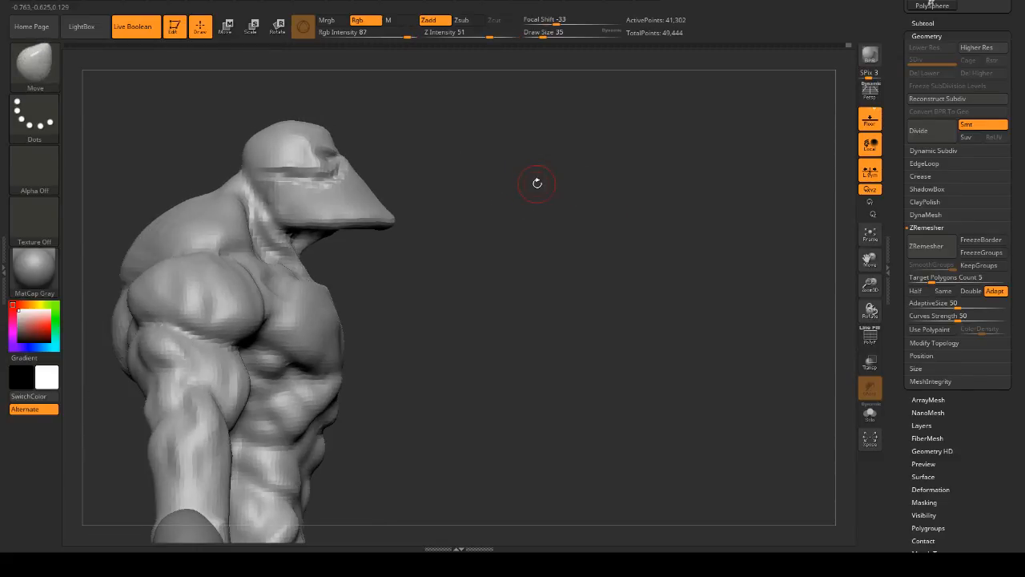
drag(537, 183, 529, 182)
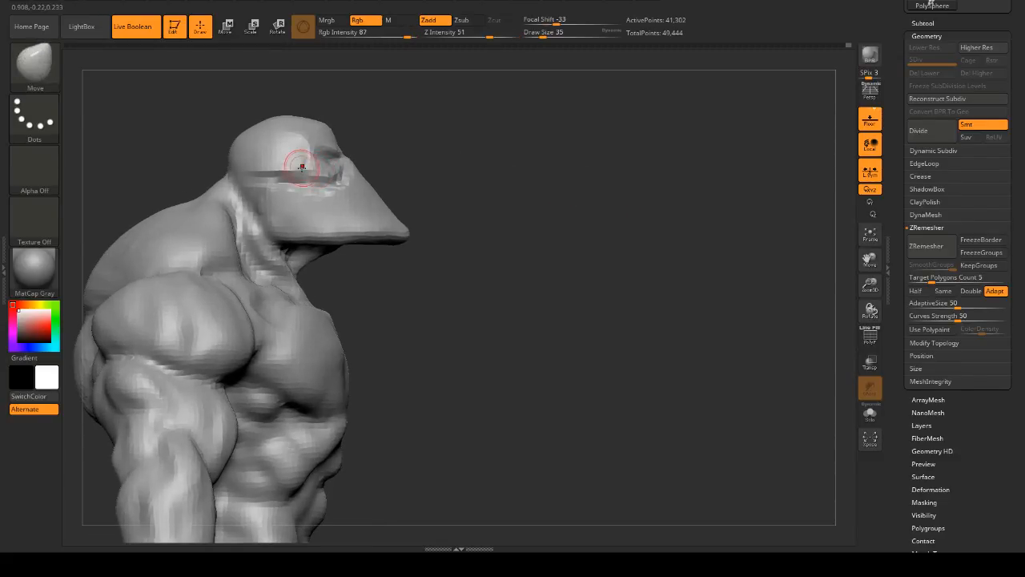
mouse_move(401, 167)
mouse_down()
mouse_move(457, 165)
mouse_move(529, 190)
mouse_move(328, 144)
mouse_up()
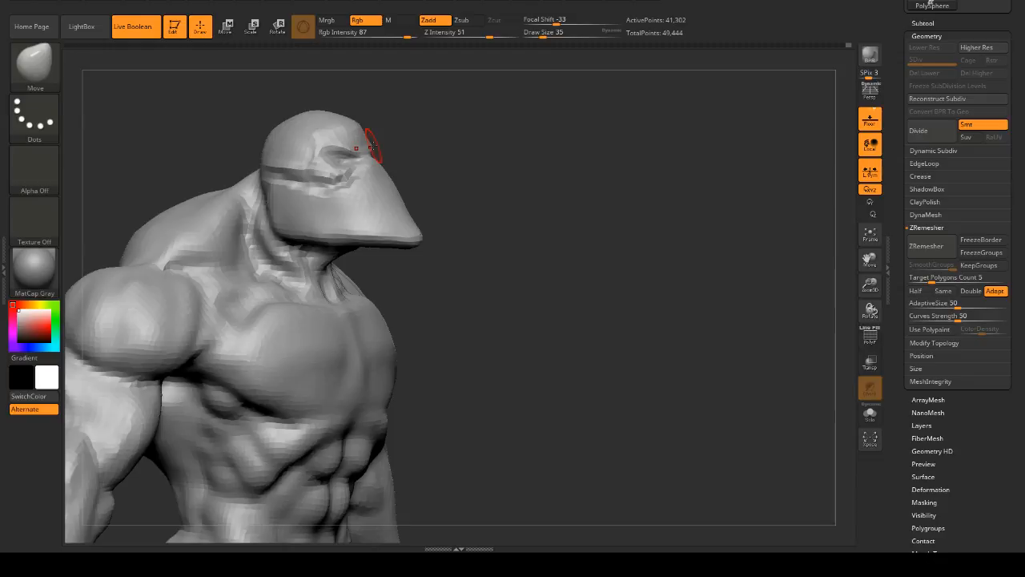
- Turn on transparency and isolate the body in Solo mode around the forearm's wrist end
mouse_move(651, 222)
mouse_down()
mouse_move(636, 222)
mouse_move(670, 229)
mouse_move(650, 165)
mouse_move(503, 218)
mouse_move(521, 297)
mouse_move(633, 240)
mouse_move(573, 264)
mouse_move(709, 304)
mouse_up()
mouse_move(723, 412)
alt+mouse_down()
mouse_move(721, 301)
mouse_move(782, 259)
mouse_move(659, 256)
mouse_move(633, 228)
alt+mouse_up()
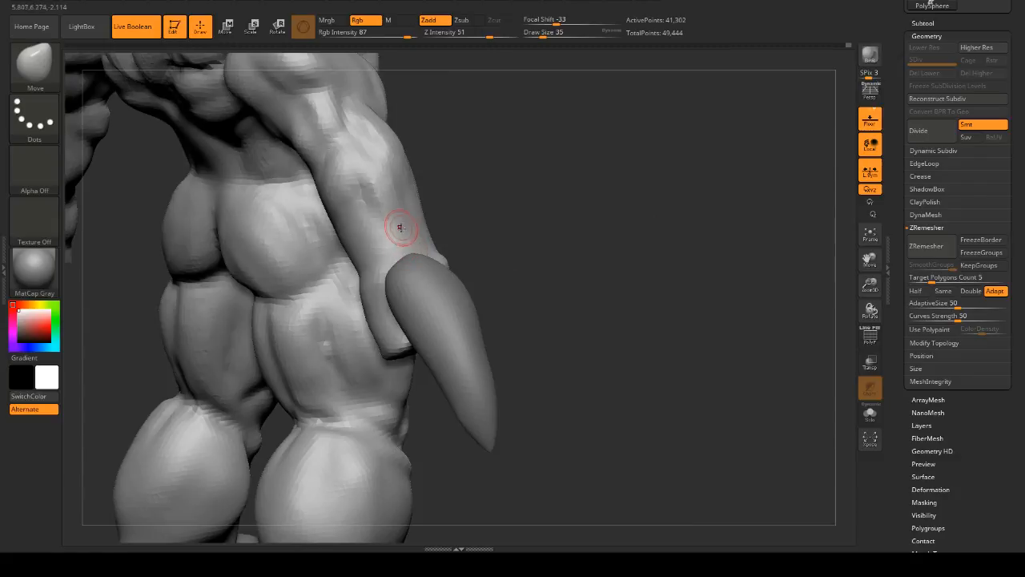
click(870, 362)
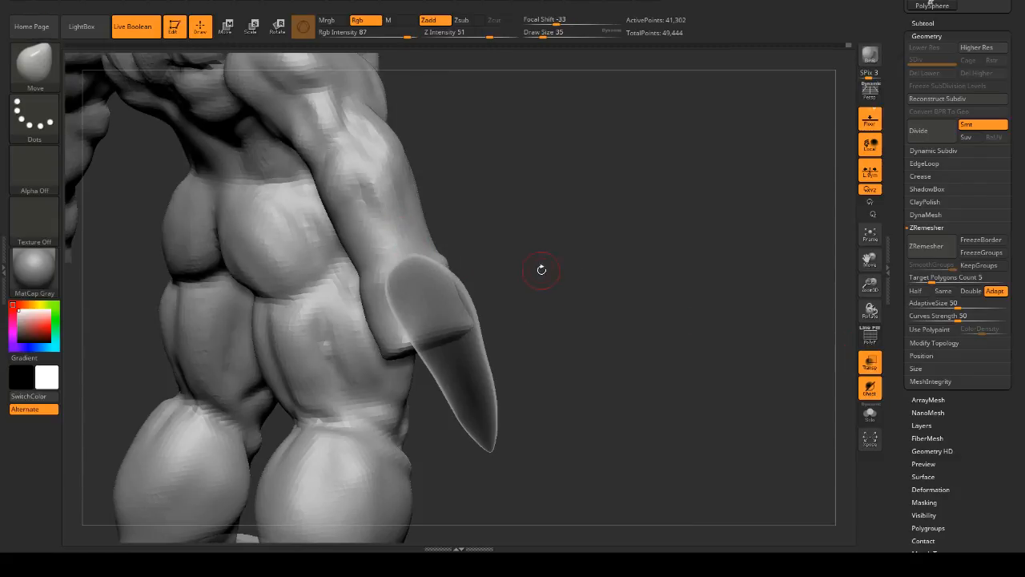
click(870, 413)
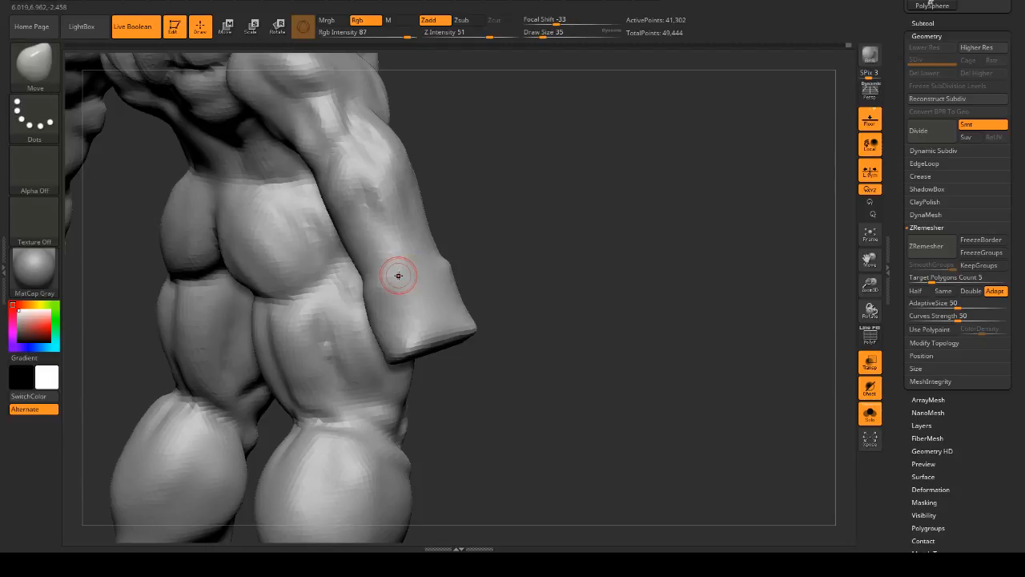
- Build up a bony bump on the outer side of the wrist with the ClayBuildup brush at draw size 35
key(b)
key(c)
key(b)
drag(394, 269, 395, 264)
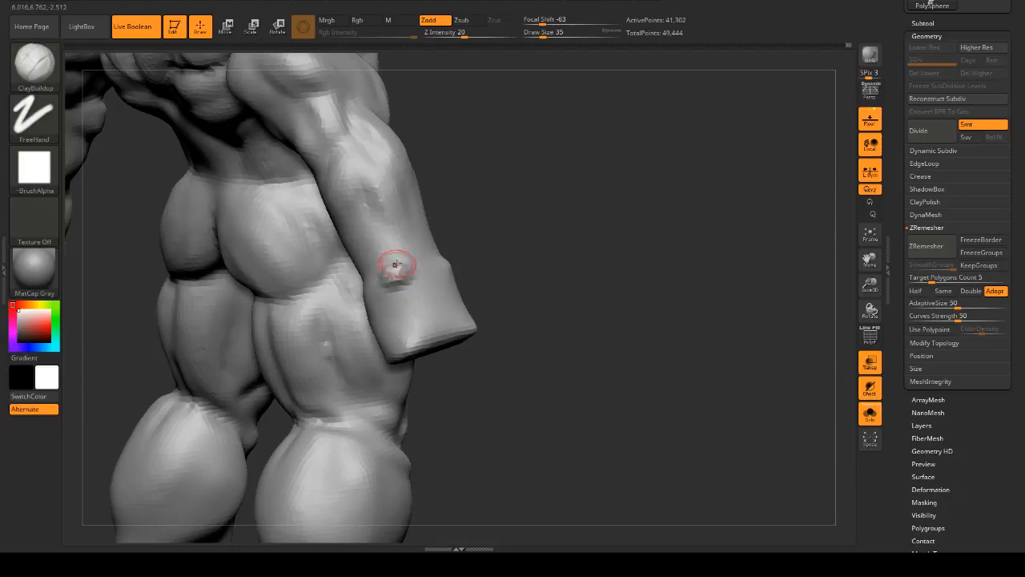
drag(481, 264, 530, 254)
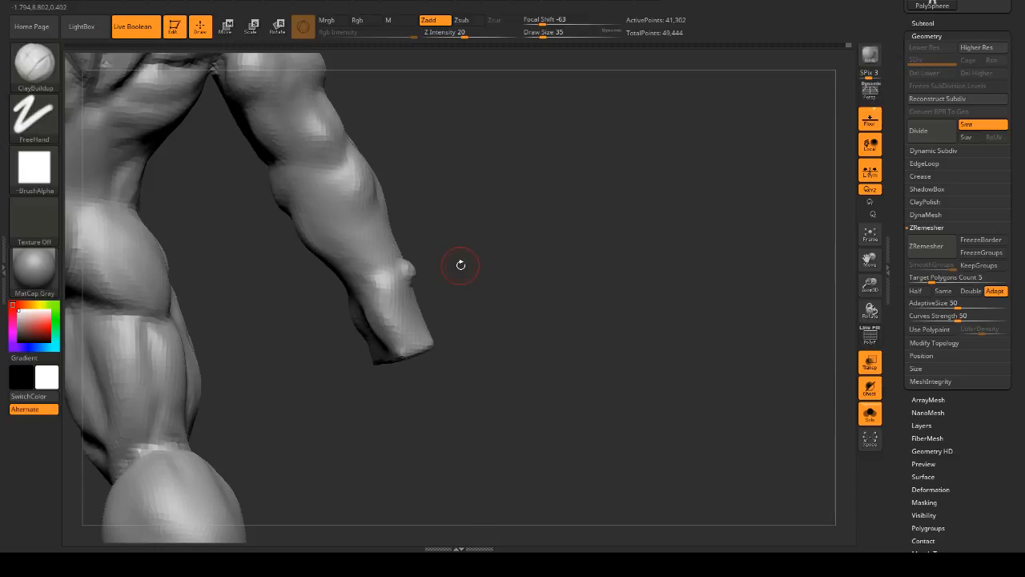
drag(544, 294, 485, 292)
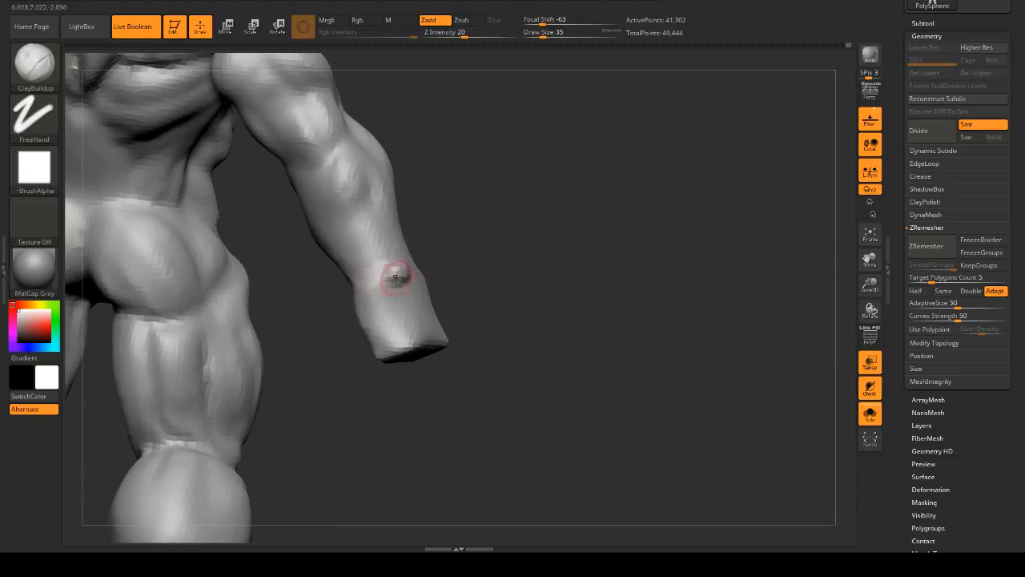
drag(545, 277, 432, 273)
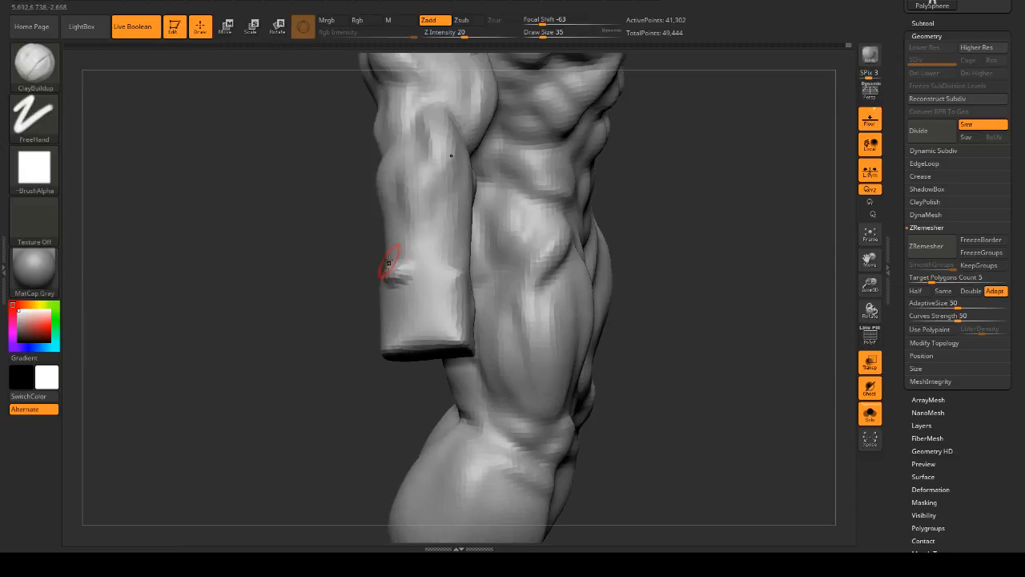
- Refine the forearm around the wrist bump with ClayBuildup and smooth the bump into the surface
drag(621, 247, 697, 252)
drag(421, 190, 393, 286)
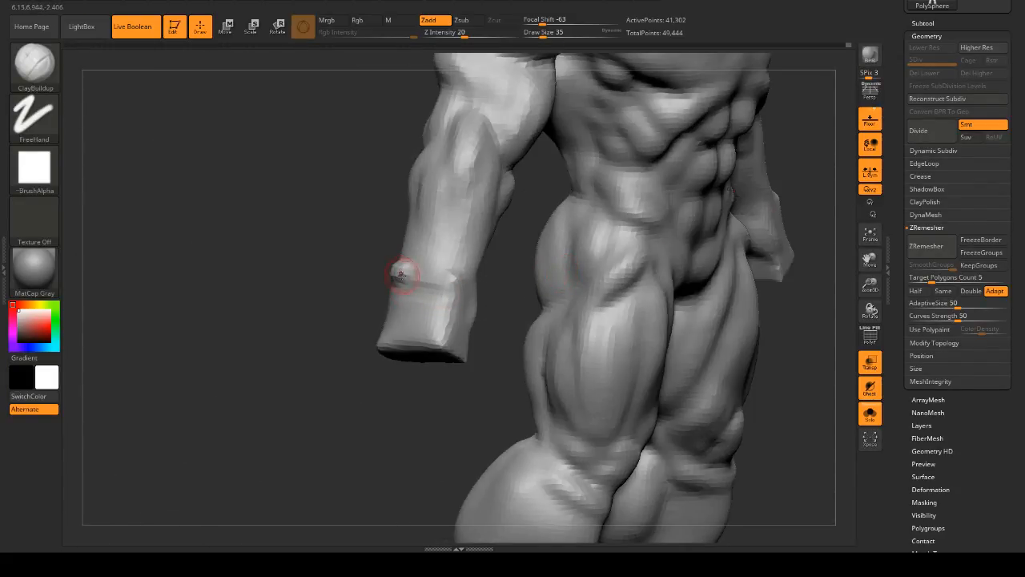
key(shift)
shift+drag(393, 262, 401, 263)
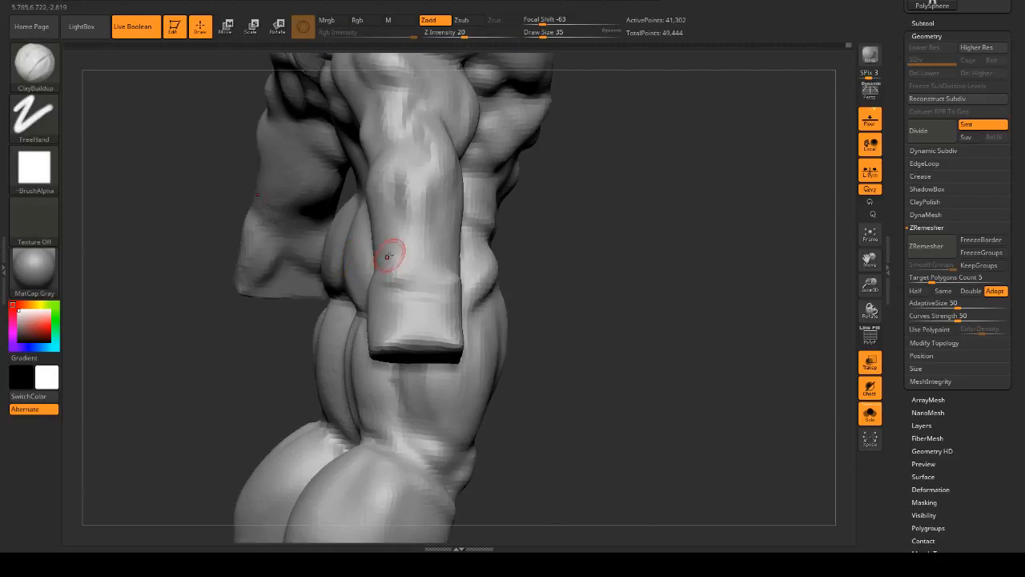
- Build up the forearm muscles running down to the wrist with ClayBuildup and smooth the strokes
drag(697, 261, 612, 264)
mouse_move(666, 297)
mouse_down()
mouse_move(345, 309)
mouse_move(473, 281)
mouse_move(390, 280)
mouse_move(513, 285)
mouse_move(407, 254)
mouse_move(552, 223)
mouse_up()
key(shift)
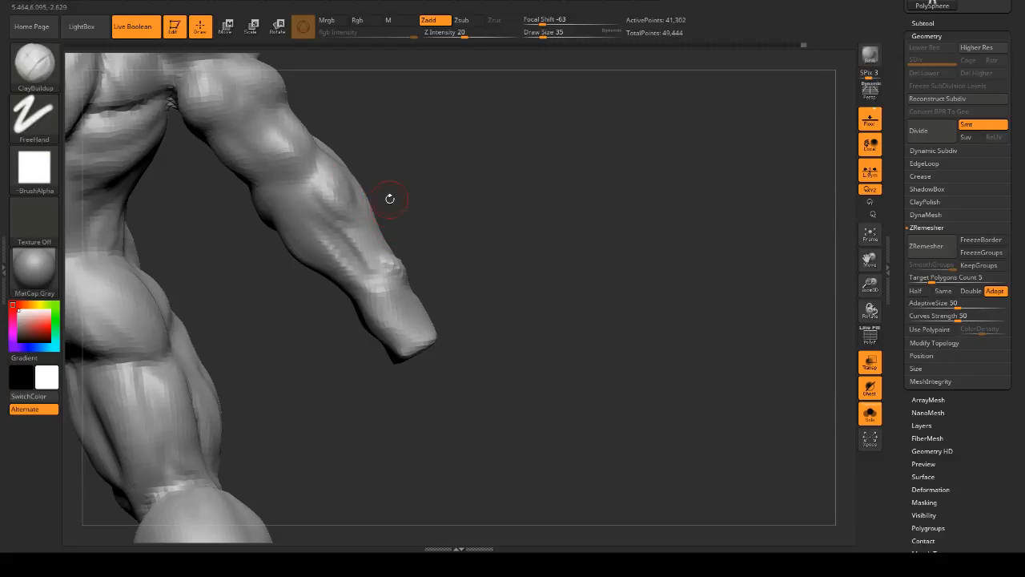
drag(389, 197, 320, 187)
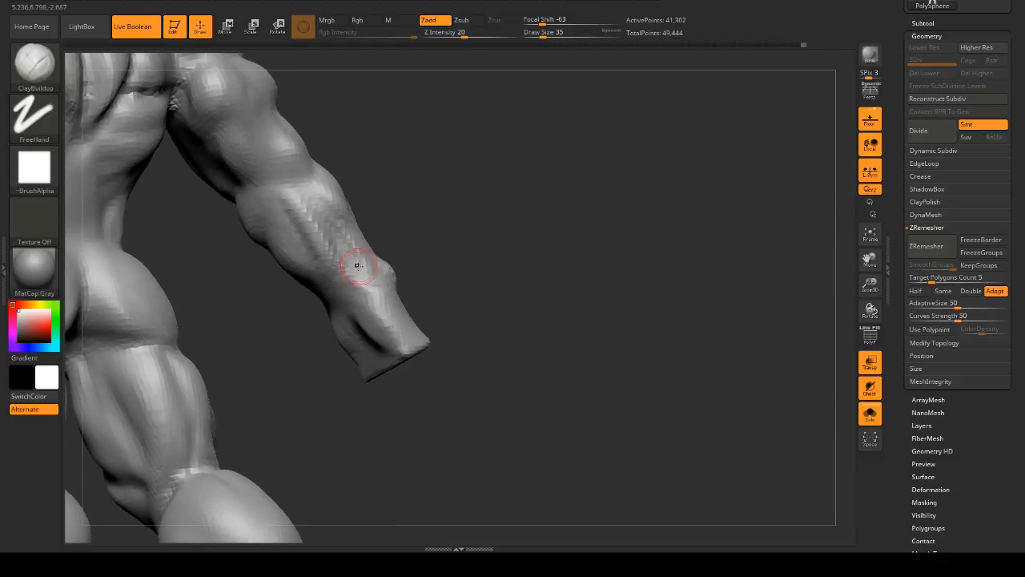
shift+drag(327, 233, 364, 256)
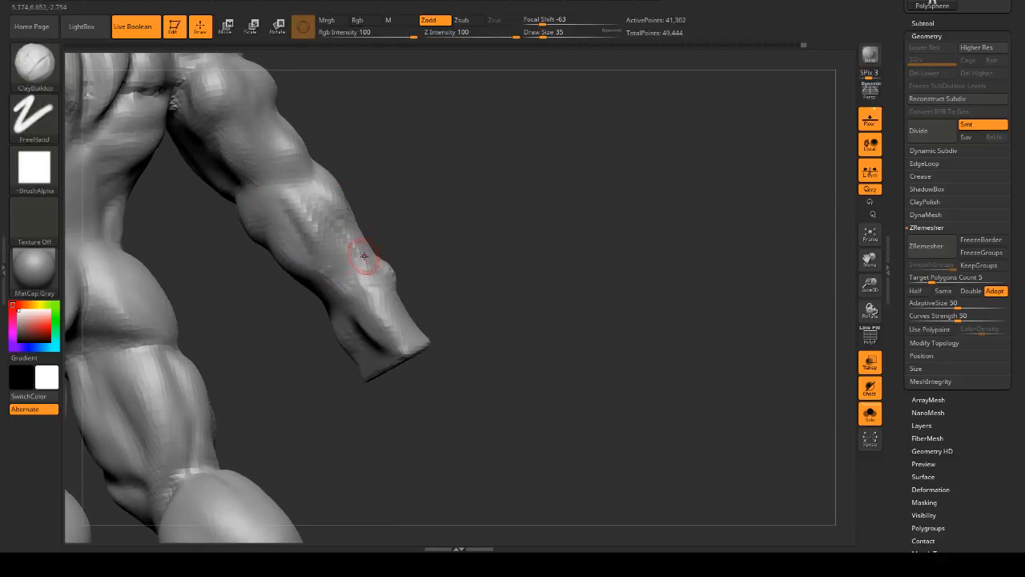
mouse_move(613, 228)
mouse_down()
mouse_move(555, 211)
mouse_move(489, 213)
mouse_move(457, 228)
mouse_up()
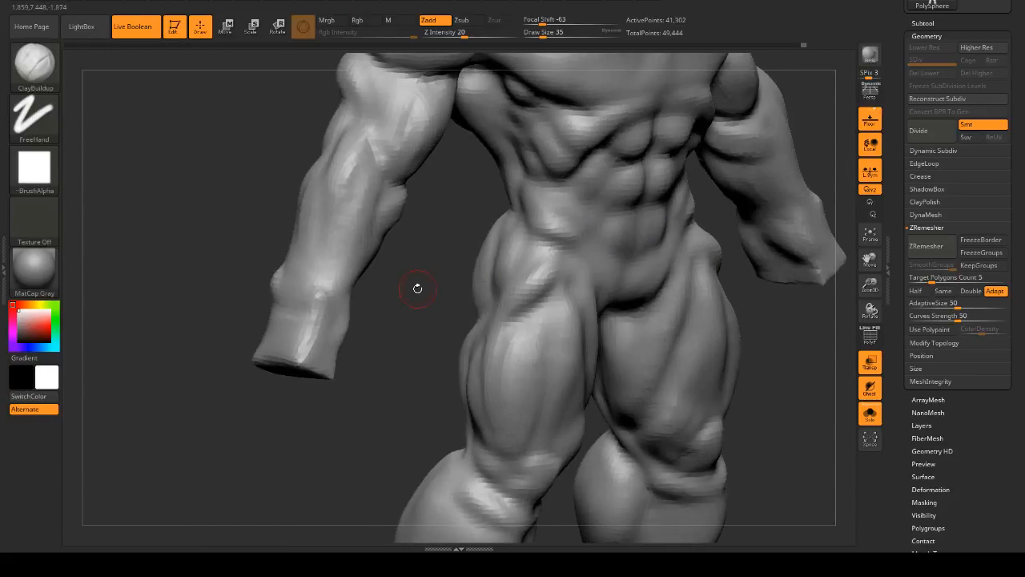
- Try building up vertical ridges along the side of the head's jaw with the ClayBuildup brush at draw size 35
shift+drag(418, 289, 376, 304)
key(f)
mouse_move(657, 172)
mouse_down()
mouse_move(652, 204)
mouse_move(715, 222)
mouse_move(777, 203)
mouse_move(724, 249)
mouse_move(628, 396)
mouse_up()
mouse_move(629, 264)
mouse_down()
mouse_move(705, 245)
mouse_move(645, 222)
mouse_move(641, 342)
mouse_up()
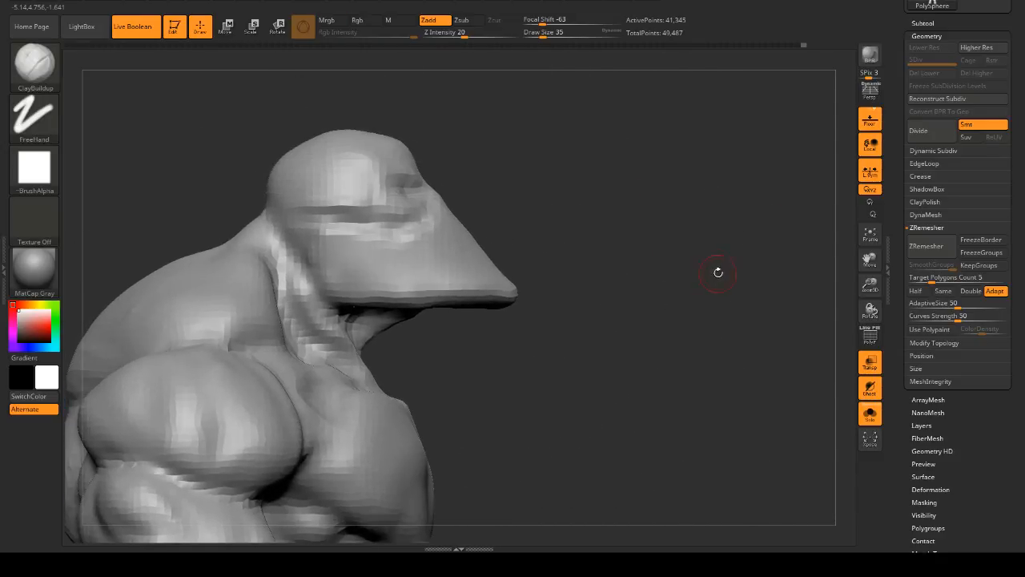
drag(718, 272, 676, 274)
mouse_move(743, 285)
mouse_down()
mouse_move(744, 262)
mouse_move(704, 252)
mouse_up()
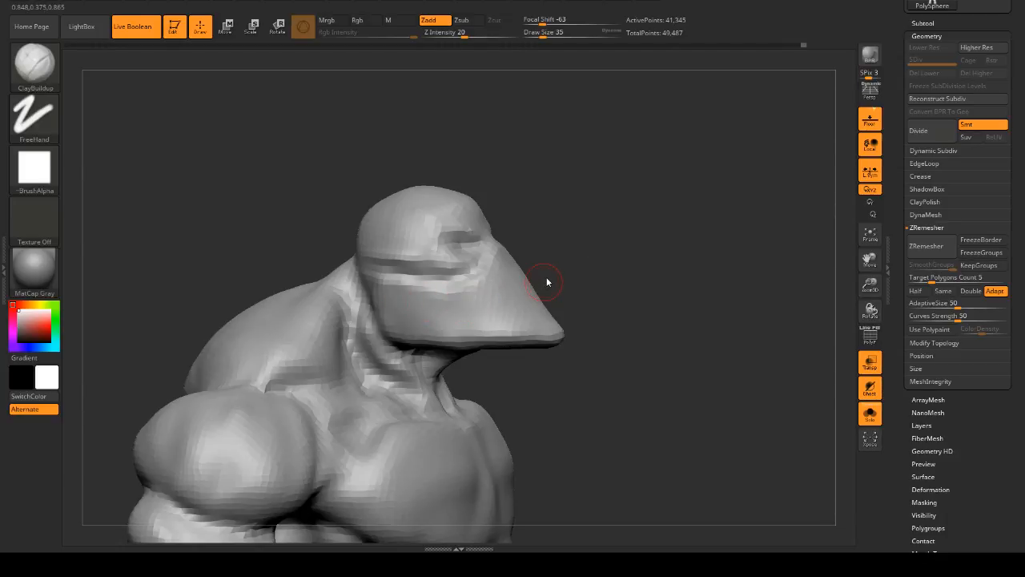
drag(590, 221, 501, 270)
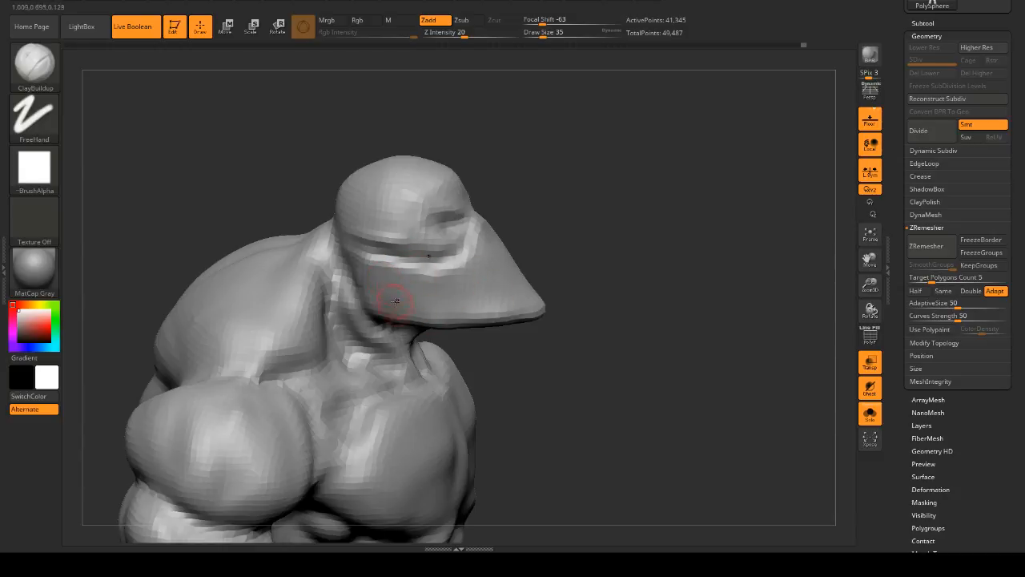
drag(600, 284, 561, 288)
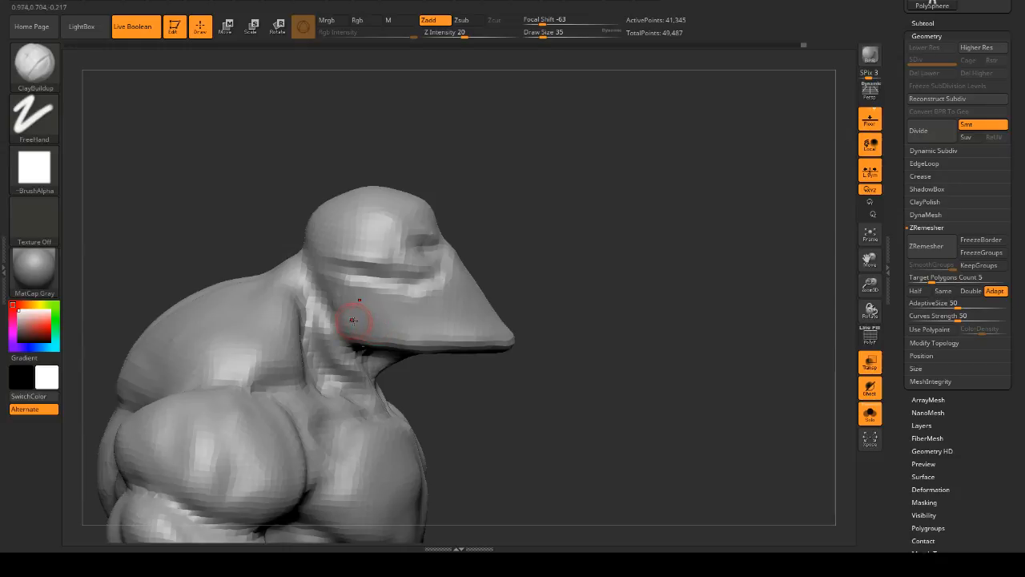
drag(362, 298, 372, 339)
drag(393, 298, 406, 336)
drag(569, 311, 525, 304)
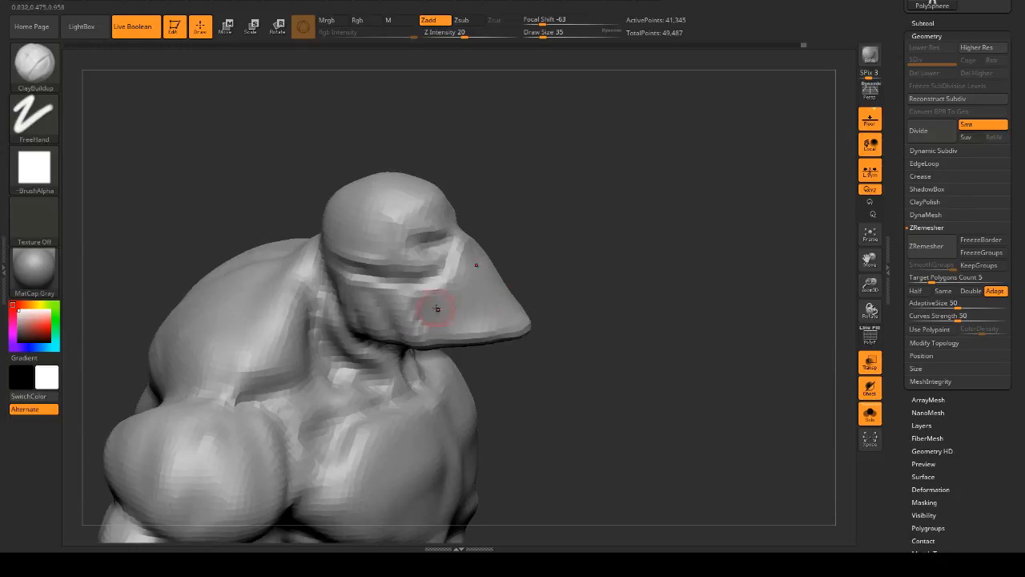
mouse_move(437, 296)
mouse_down()
mouse_move(463, 336)
mouse_move(441, 335)
mouse_move(482, 322)
mouse_up()
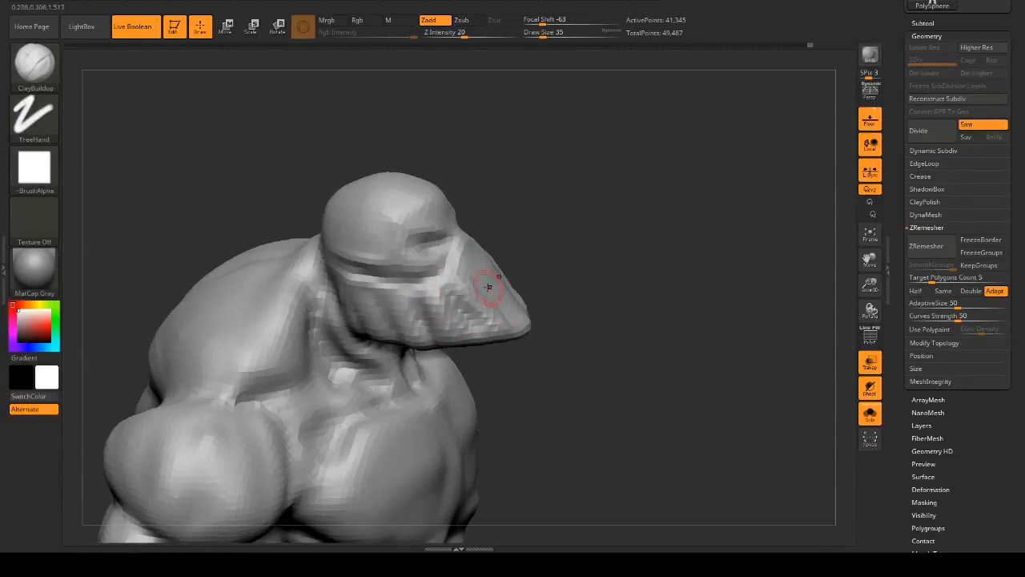
- Undo the last two strokes and try clay ridges running down the front of the snout
drag(601, 242, 566, 261)
key(ctrl+z)
key(ctrl+z)
mouse_move(475, 253)
mouse_down()
mouse_move(518, 318)
mouse_move(497, 319)
mouse_up()
drag(457, 282, 494, 329)
mouse_move(653, 268)
mouse_down()
mouse_move(718, 233)
mouse_move(704, 260)
mouse_move(645, 269)
mouse_up()
drag(498, 278, 502, 327)
drag(641, 269, 664, 285)
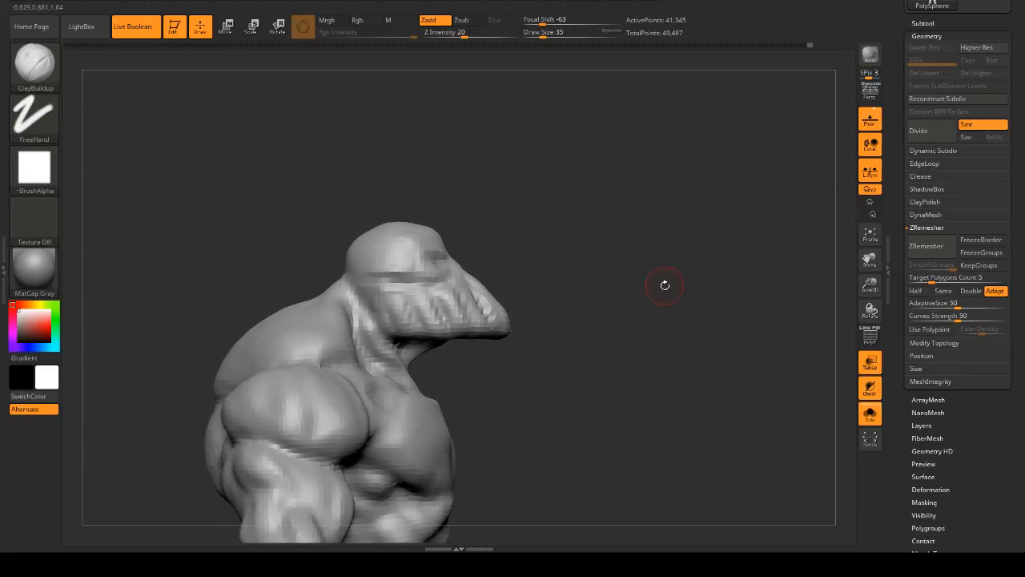
- Leave Solo mode, turn off transparency and remove the ridge strokes from the face
alt+drag(705, 247, 694, 184)
drag(725, 245, 686, 277)
mouse_move(686, 276)
alt+mouse_down()
mouse_move(679, 235)
mouse_move(697, 268)
alt+mouse_up()
click(867, 413)
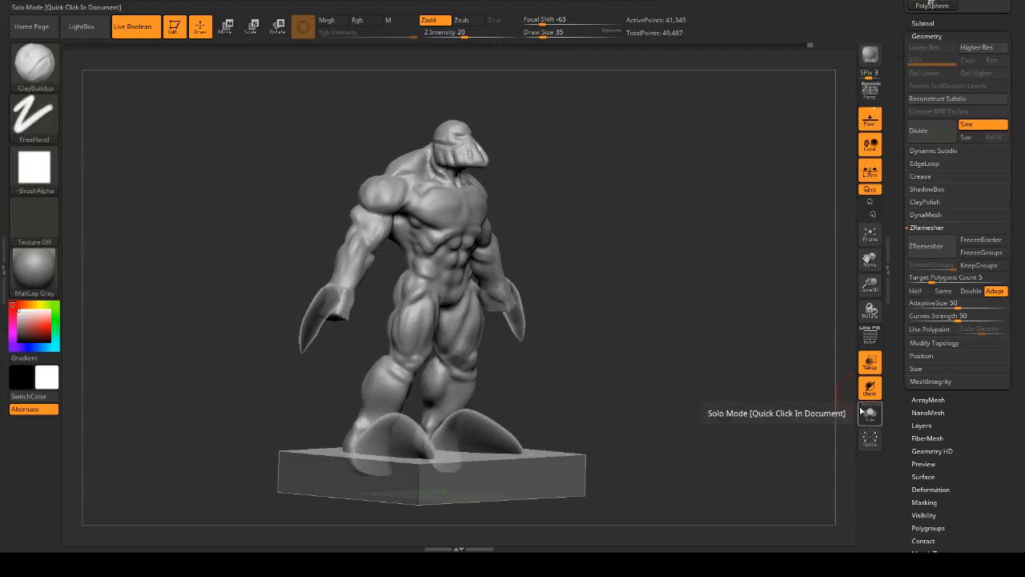
drag(739, 337, 742, 303)
click(870, 367)
key(ctrl)
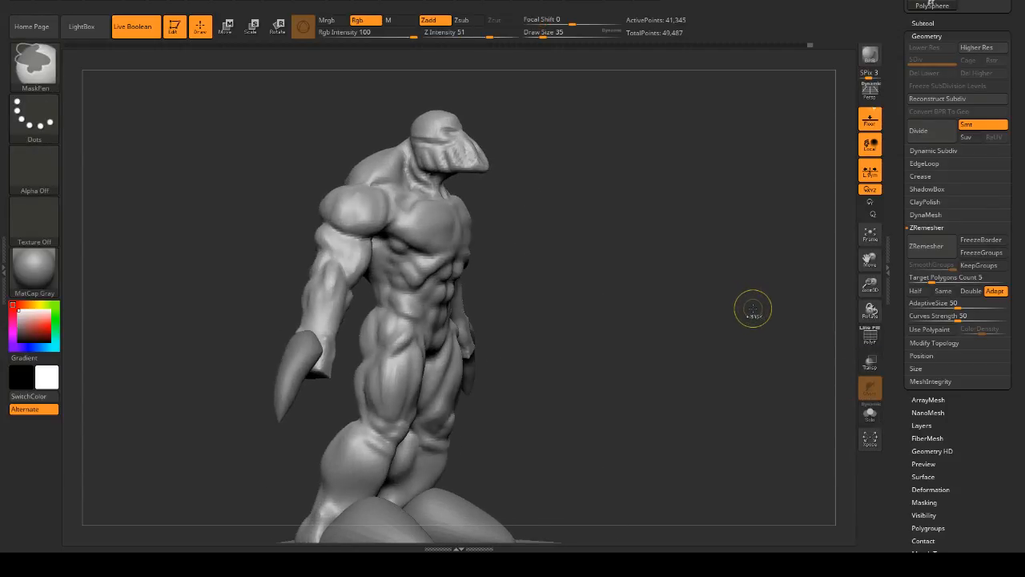
drag(755, 307, 722, 266)
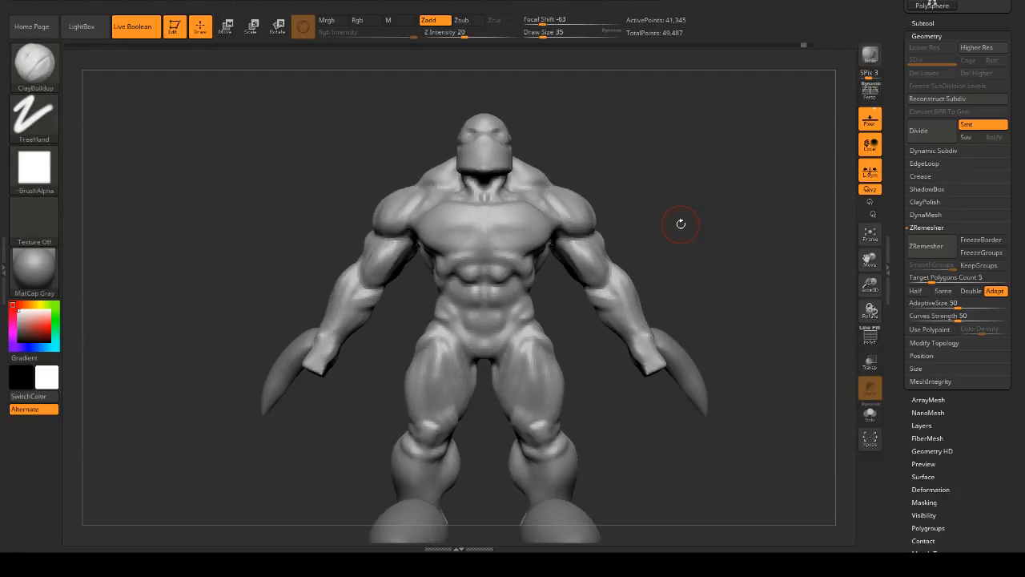
drag(729, 254, 736, 229)
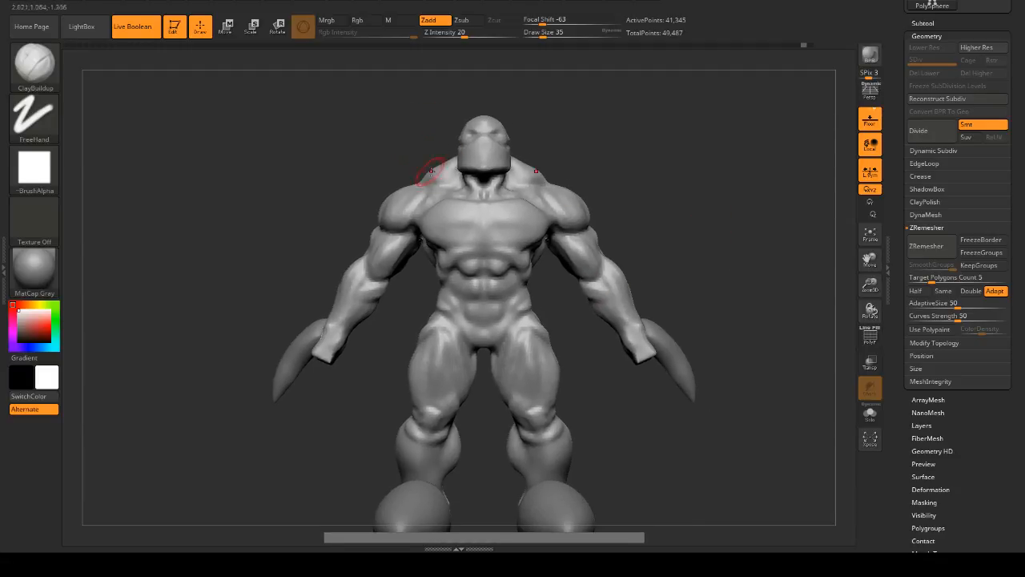
- Isolate the head and upper torso, inspect them from the front, side and back, and restore the full body
ctrl+shift+drag(402, 88, 564, 281)
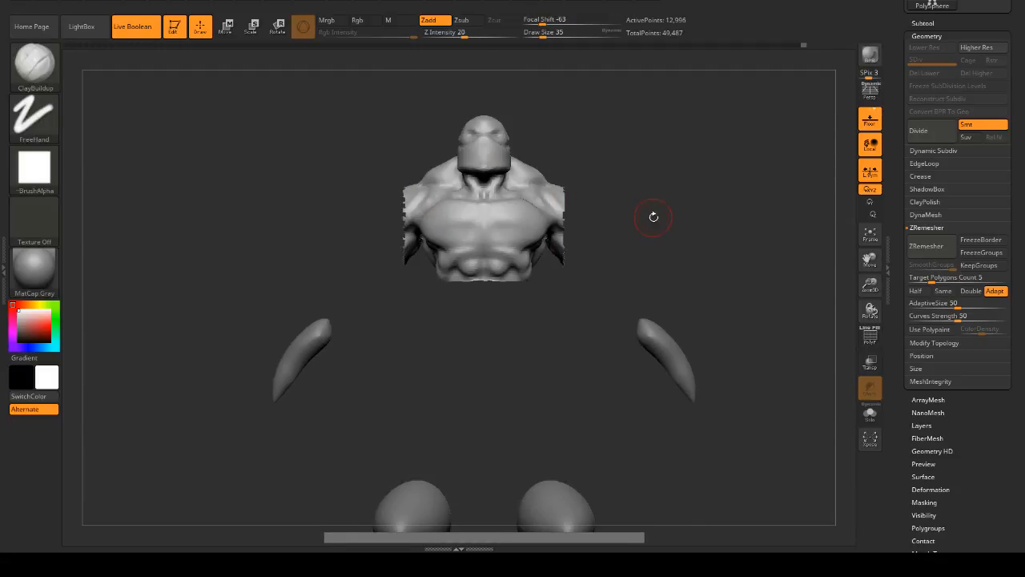
drag(653, 216, 728, 245)
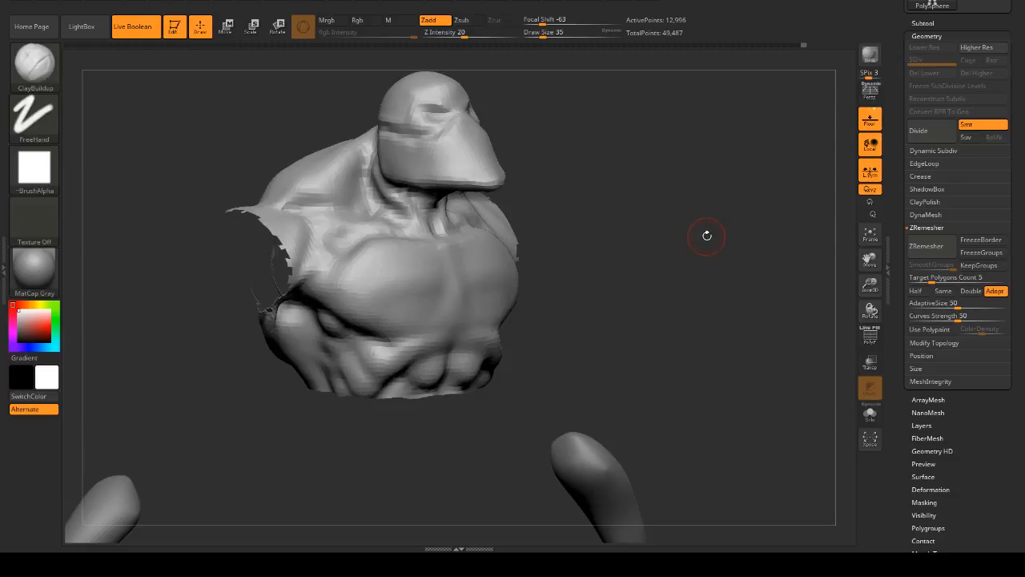
drag(649, 202, 614, 165)
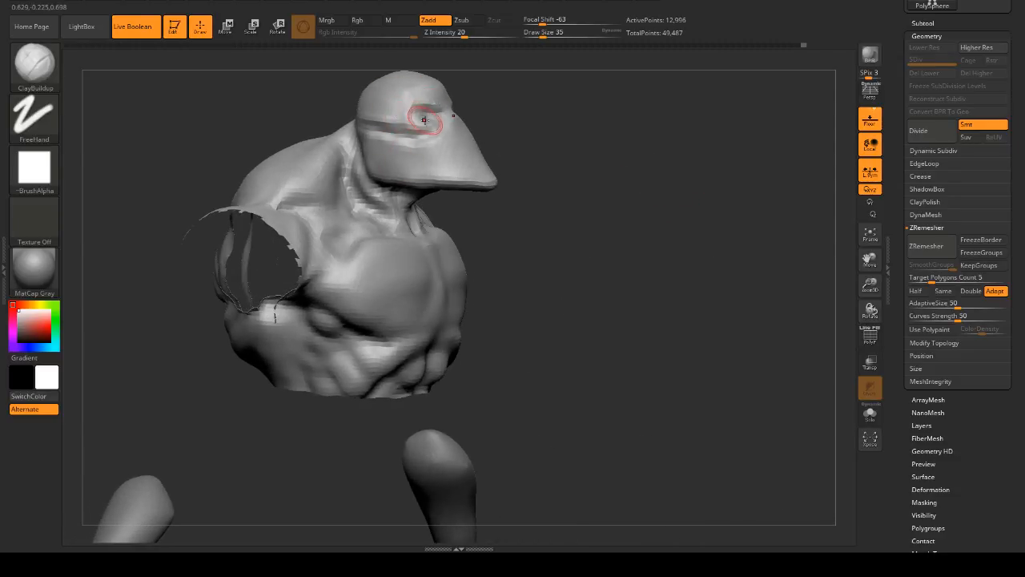
drag(423, 114, 431, 134)
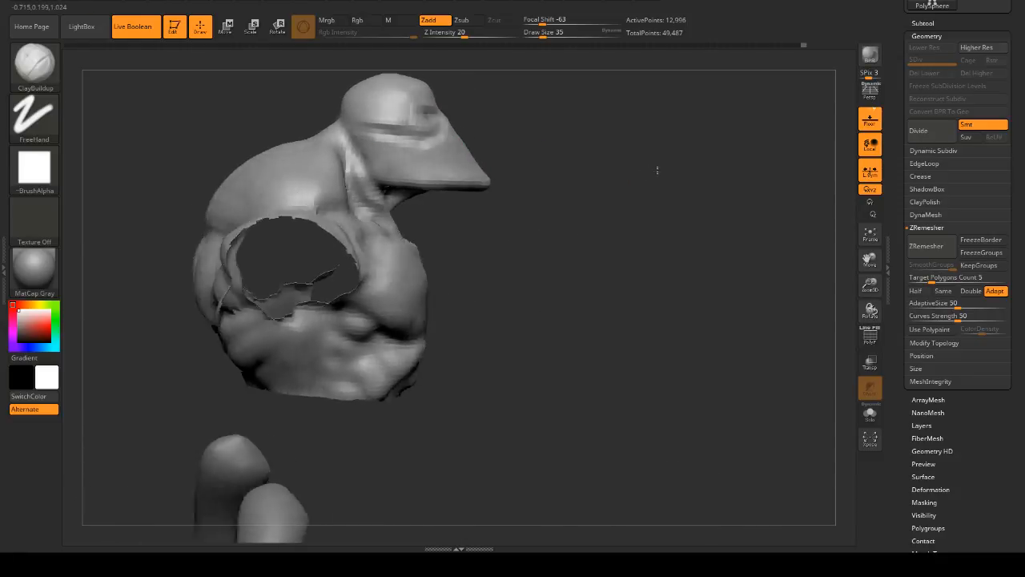
mouse_move(657, 170)
mouse_down()
mouse_move(713, 176)
mouse_move(646, 174)
mouse_move(706, 178)
mouse_up()
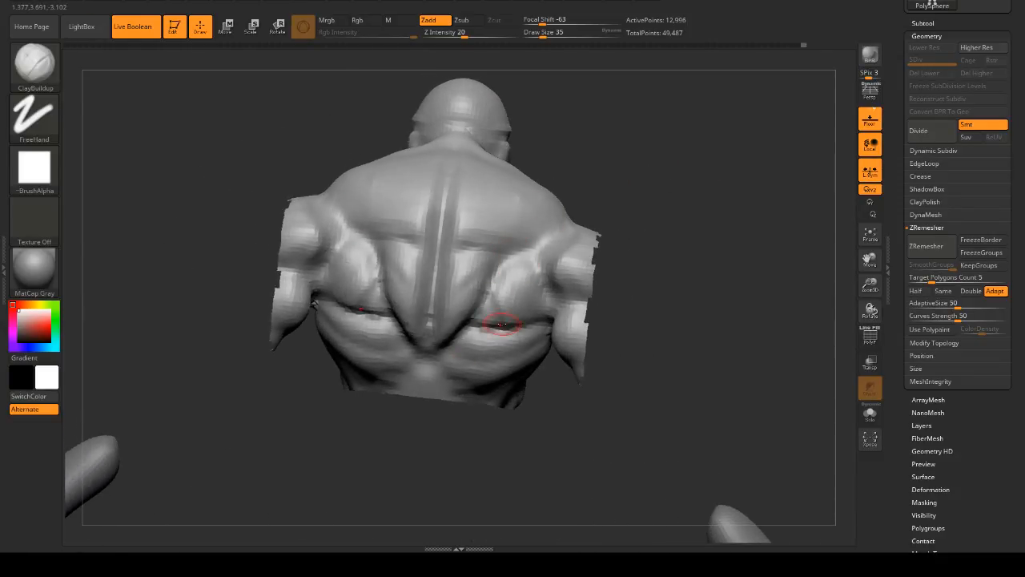
drag(704, 252, 638, 242)
alt+drag(698, 234, 698, 213)
ctrl+shift+click(699, 218)
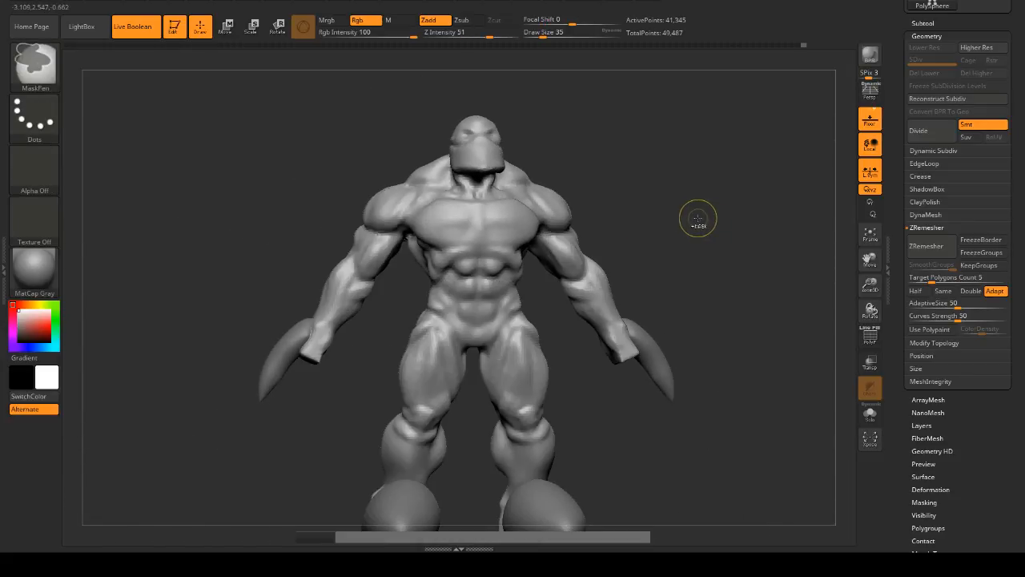
drag(604, 166, 607, 155)
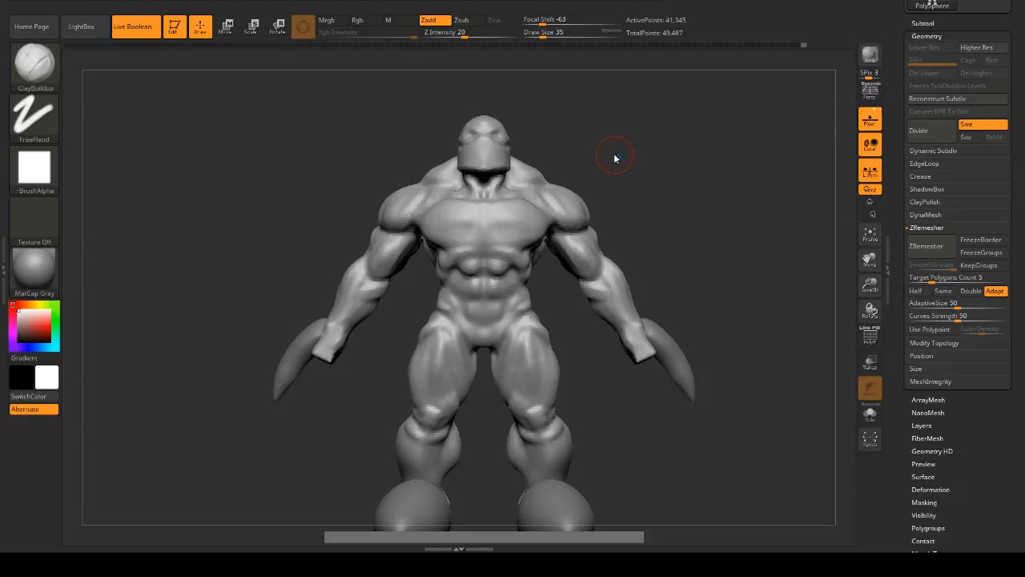
shift+drag(453, 122, 368, 133)
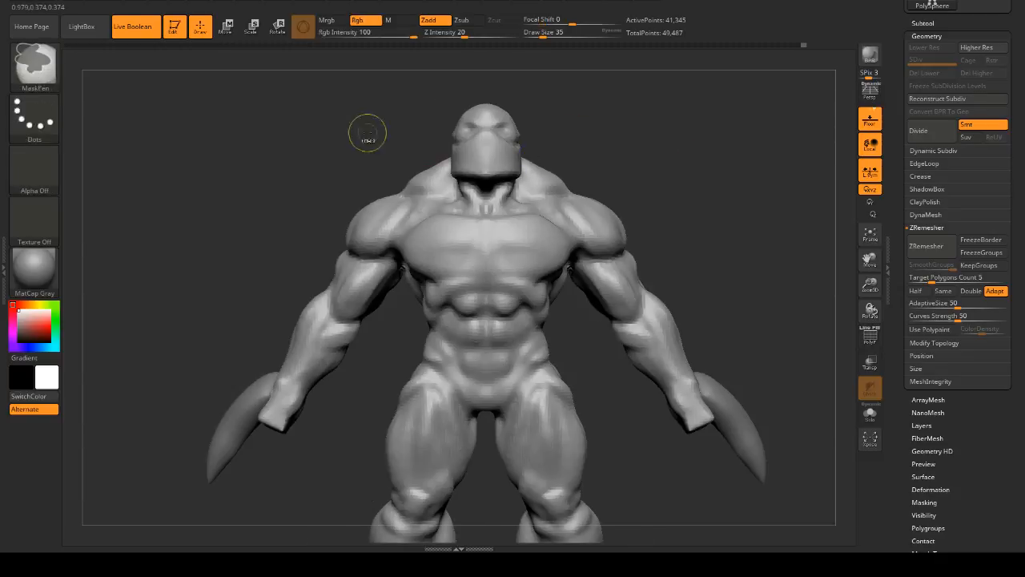
ctrl+drag(356, 95, 633, 303)
key(ctrl+z)
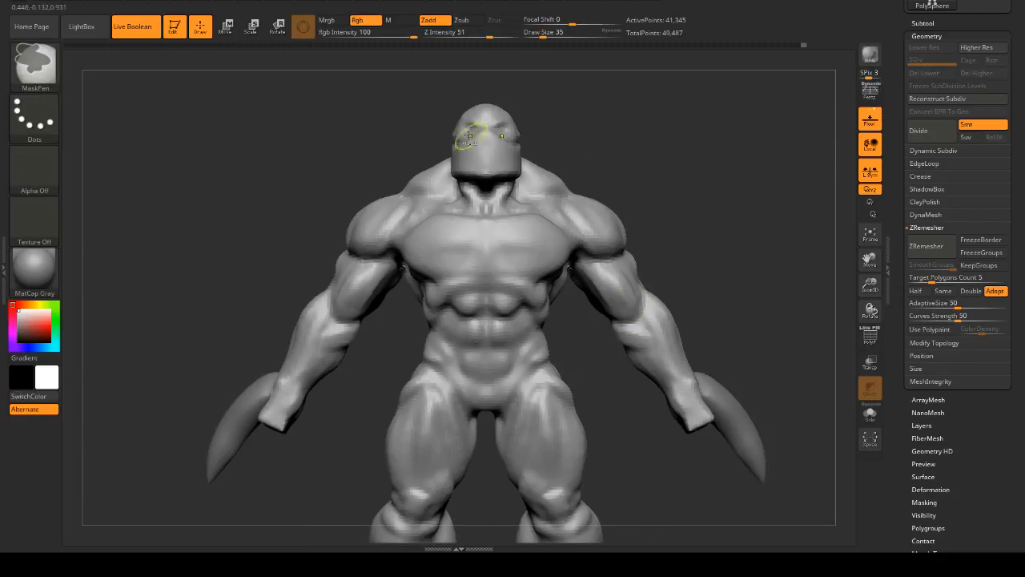
mouse_move(368, 81)
ctrl+mouse_down()
mouse_move(375, 177)
mouse_move(617, 312)
mouse_move(583, 309)
ctrl+mouse_up()
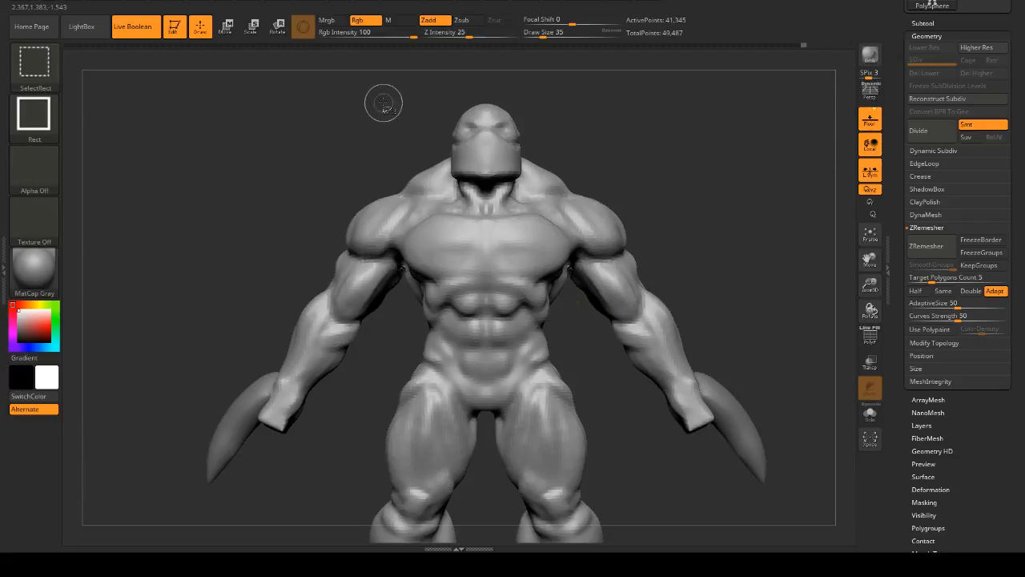
- Show only the head, shoulders and chest for a side-view check, and unhide the rest of the body
mouse_move(377, 86)
ctrl+shift+mouse_down()
mouse_move(515, 297)
mouse_move(595, 311)
ctrl+shift+mouse_up()
mouse_move(721, 204)
mouse_down()
mouse_move(792, 208)
mouse_move(740, 197)
mouse_move(703, 160)
mouse_up()
mouse_move(703, 160)
mouse_down()
mouse_move(736, 181)
mouse_move(769, 172)
mouse_move(705, 183)
mouse_up()
drag(602, 170, 565, 178)
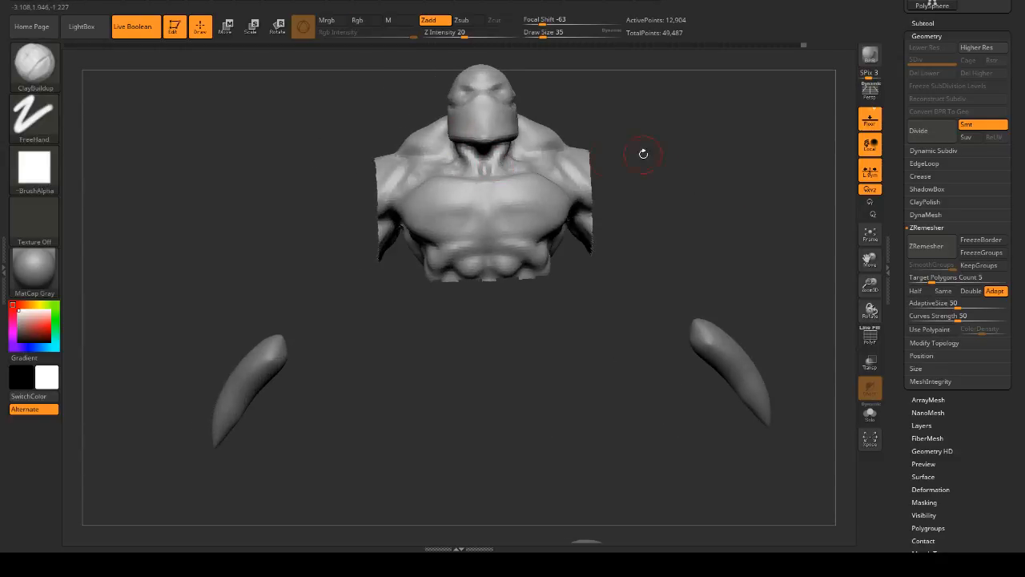
mouse_move(689, 125)
mouse_down()
mouse_move(712, 133)
mouse_move(700, 137)
mouse_up()
ctrl+shift+click(698, 151)
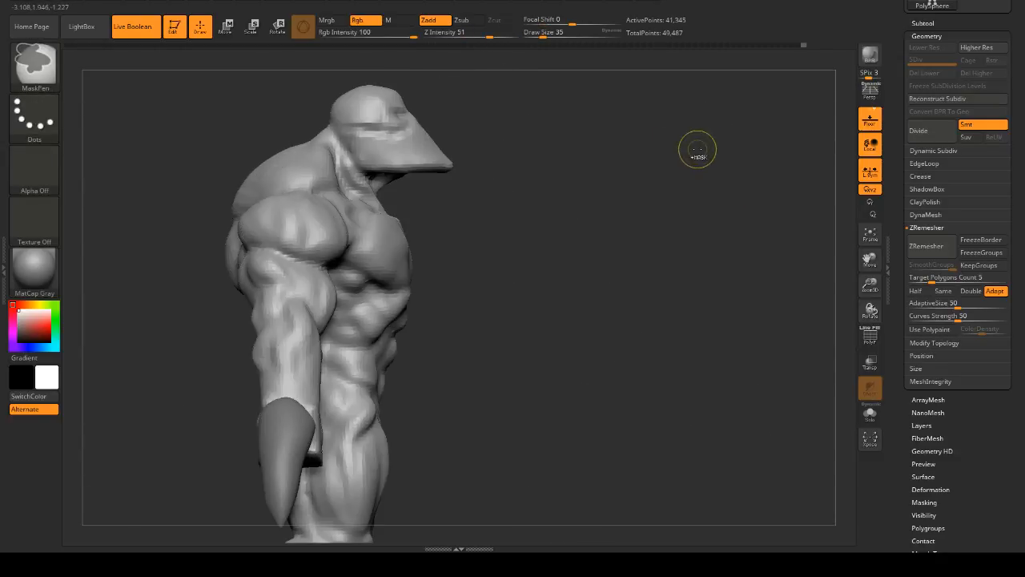
mouse_move(721, 176)
mouse_down()
mouse_move(705, 180)
mouse_move(696, 123)
mouse_move(738, 161)
mouse_move(735, 220)
mouse_up()
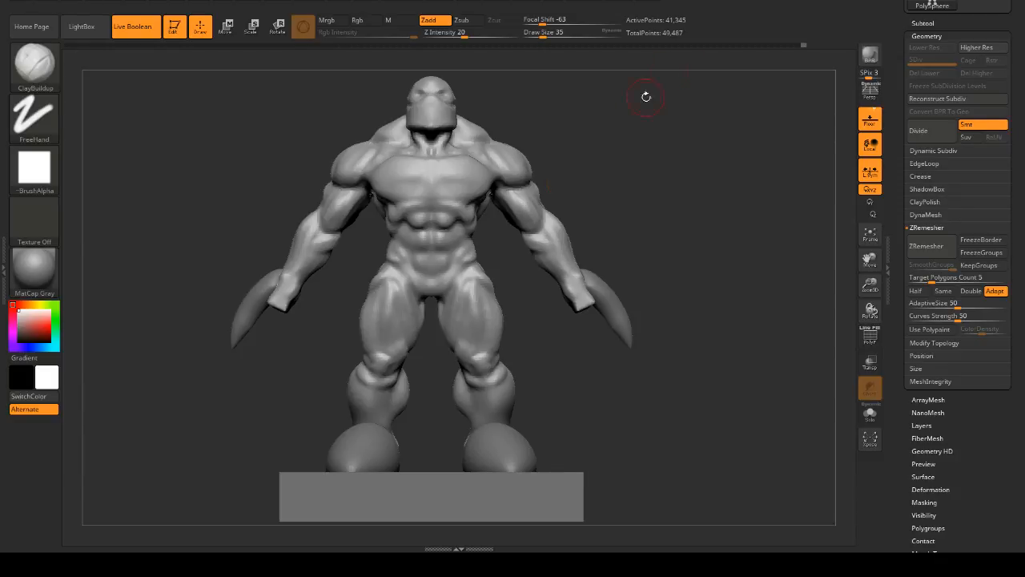
- Build up the front of the biceps from shoulder to elbow with ClayBuildup strokes
shift+drag(646, 97, 679, 118)
mouse_move(680, 118)
alt+mouse_down()
mouse_move(704, 157)
mouse_move(689, 170)
mouse_move(698, 181)
alt+mouse_up()
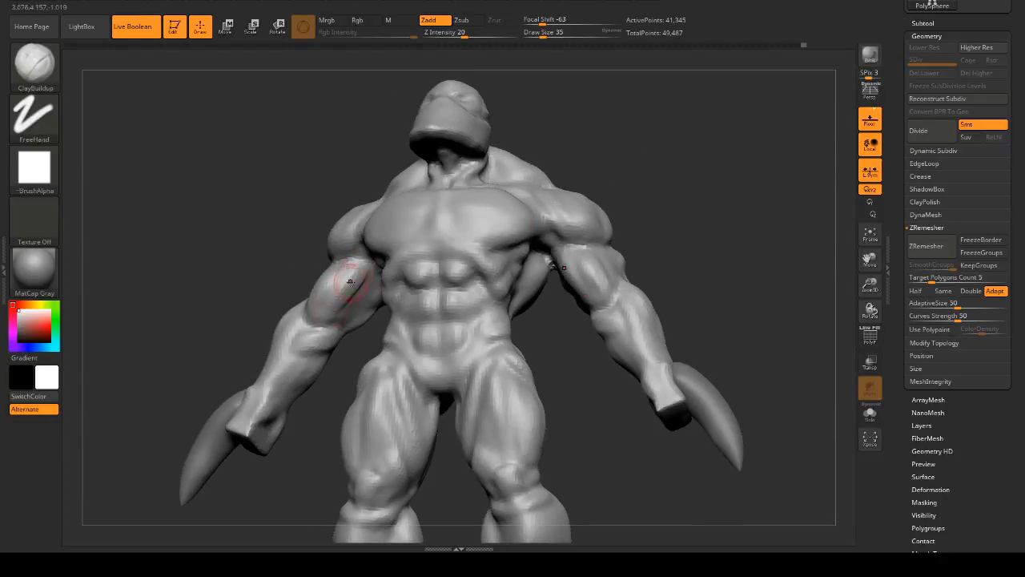
drag(350, 282, 312, 325)
drag(214, 249, 281, 261)
drag(343, 271, 326, 316)
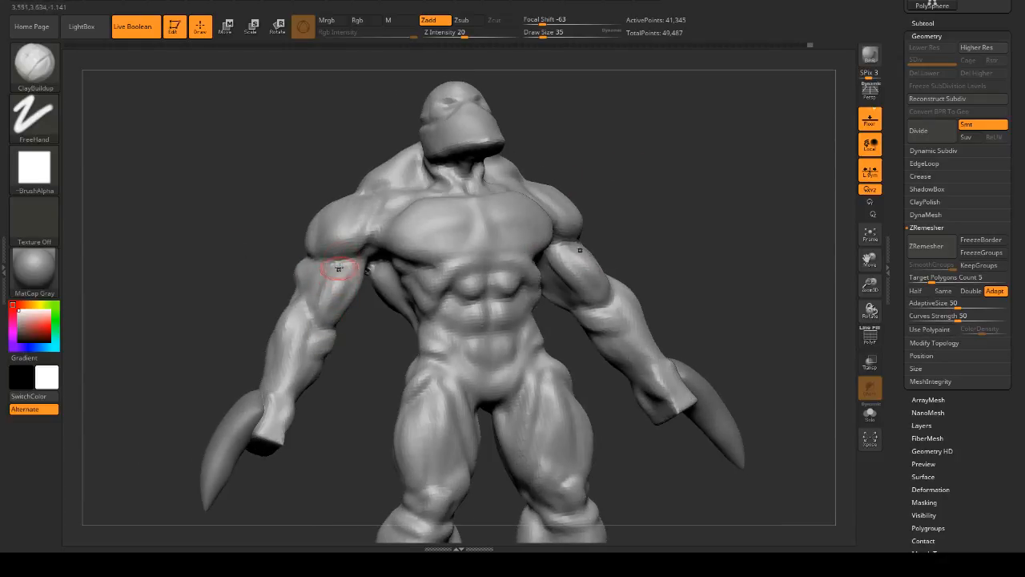
drag(338, 268, 317, 305)
drag(337, 263, 327, 311)
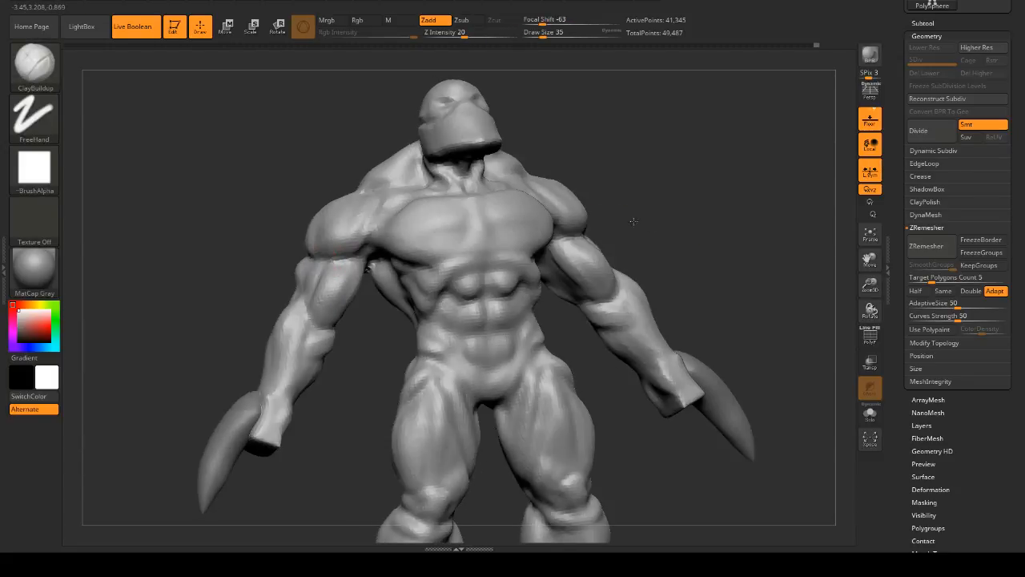
- Add ClayBuildup volume to the inner underside of the upper arm, working from a low angle
drag(633, 221, 664, 221)
mouse_move(430, 280)
mouse_down()
mouse_move(439, 248)
mouse_move(449, 297)
mouse_move(419, 283)
mouse_up()
mouse_move(548, 271)
mouse_down()
mouse_move(604, 223)
mouse_move(572, 269)
mouse_move(573, 226)
mouse_move(557, 205)
mouse_up()
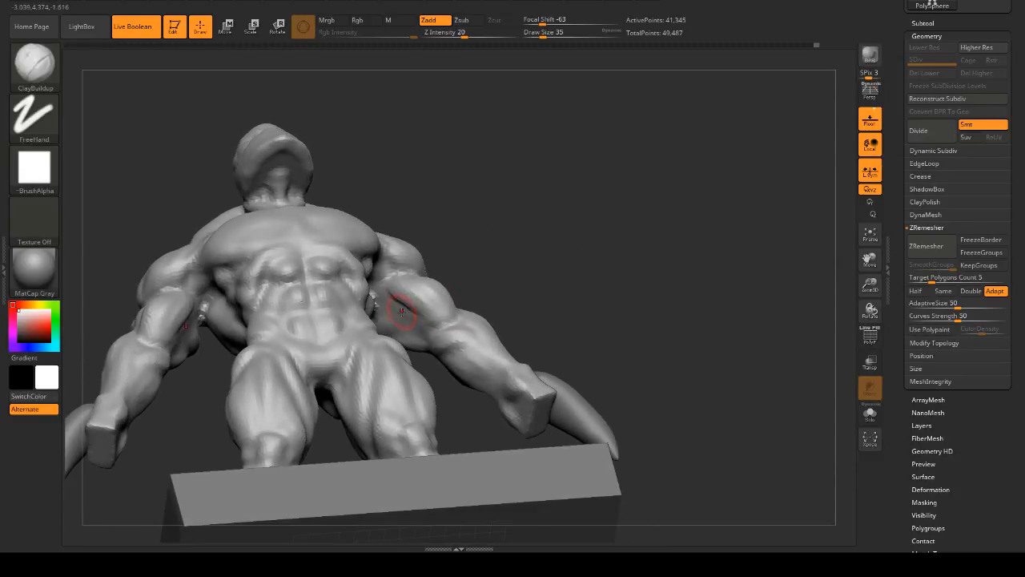
mouse_move(399, 303)
mouse_down()
mouse_move(428, 330)
mouse_move(405, 311)
mouse_up()
- Build up the forearm muscles from the elbow down to the wrist with long ClayBuildup strokes
drag(570, 274, 423, 350)
mouse_move(423, 387)
mouse_down()
mouse_move(419, 334)
mouse_move(419, 404)
mouse_up()
drag(421, 353, 426, 422)
drag(543, 332, 513, 340)
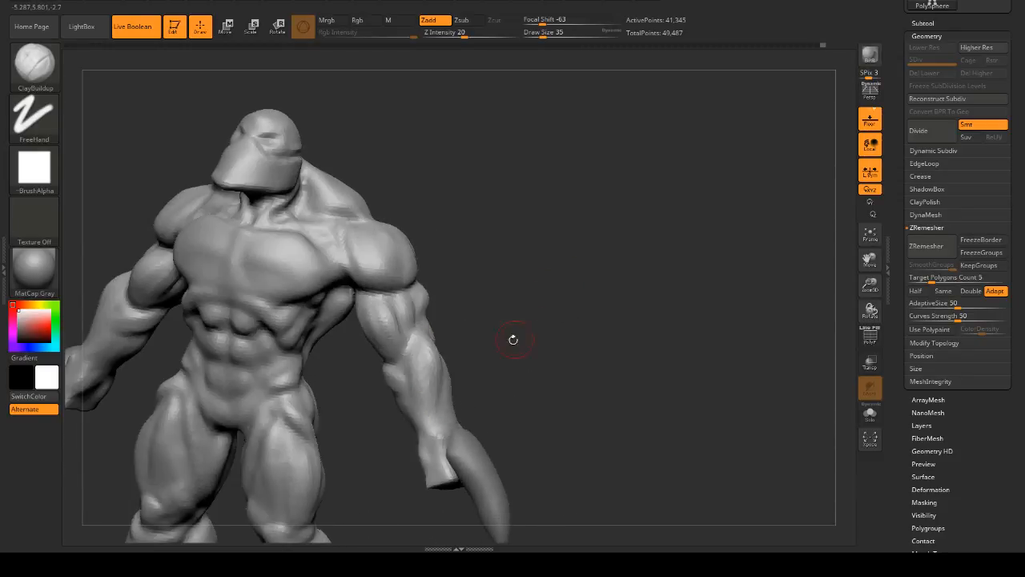
drag(425, 345, 424, 393)
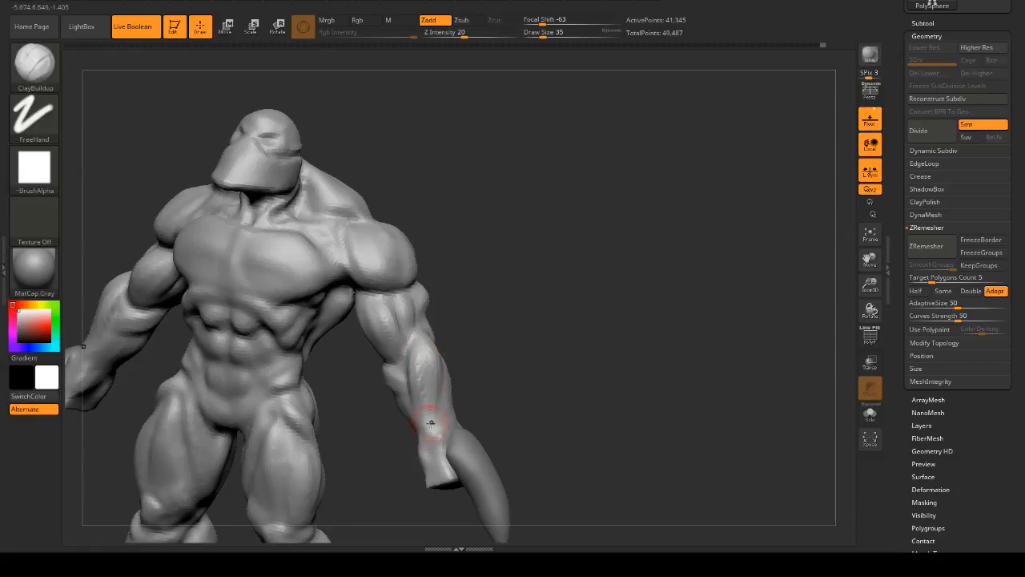
drag(513, 362, 544, 352)
drag(419, 352, 437, 425)
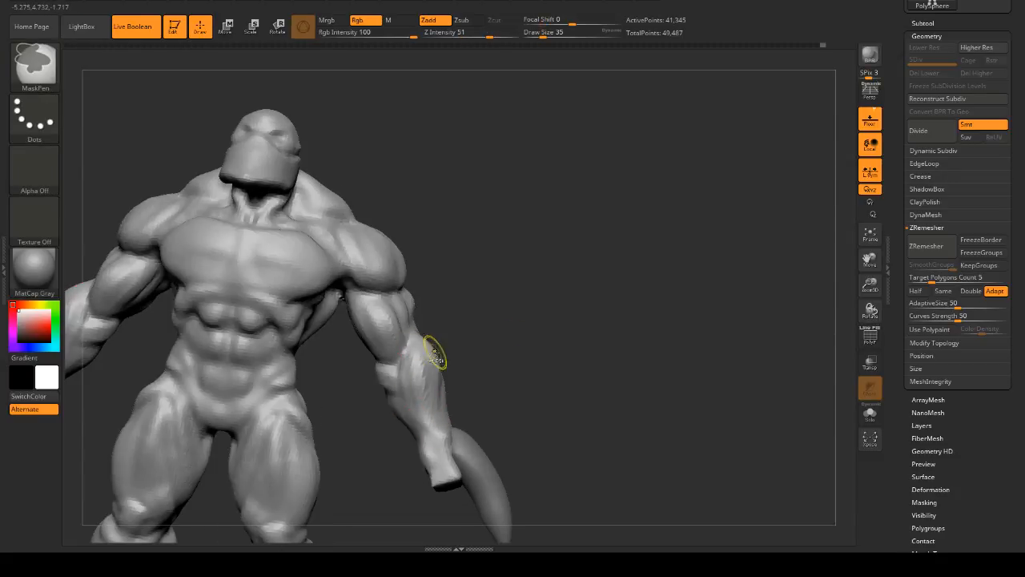
- Add ClayBuildup strokes down the back of the forearm to the wrist and check the whole figure from the front
drag(481, 400, 277, 273)
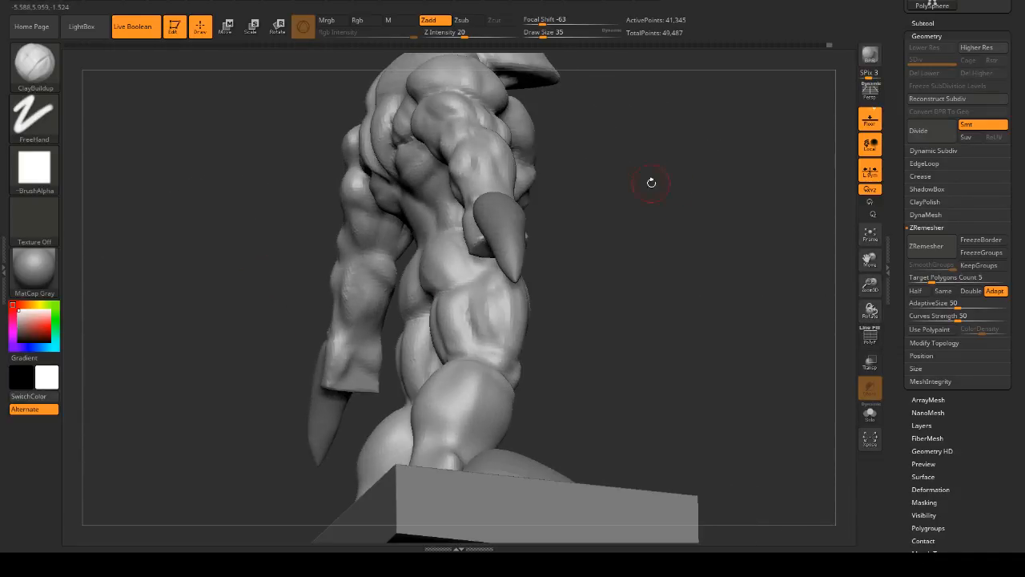
shift+drag(628, 199, 678, 209)
alt+drag(713, 172, 711, 225)
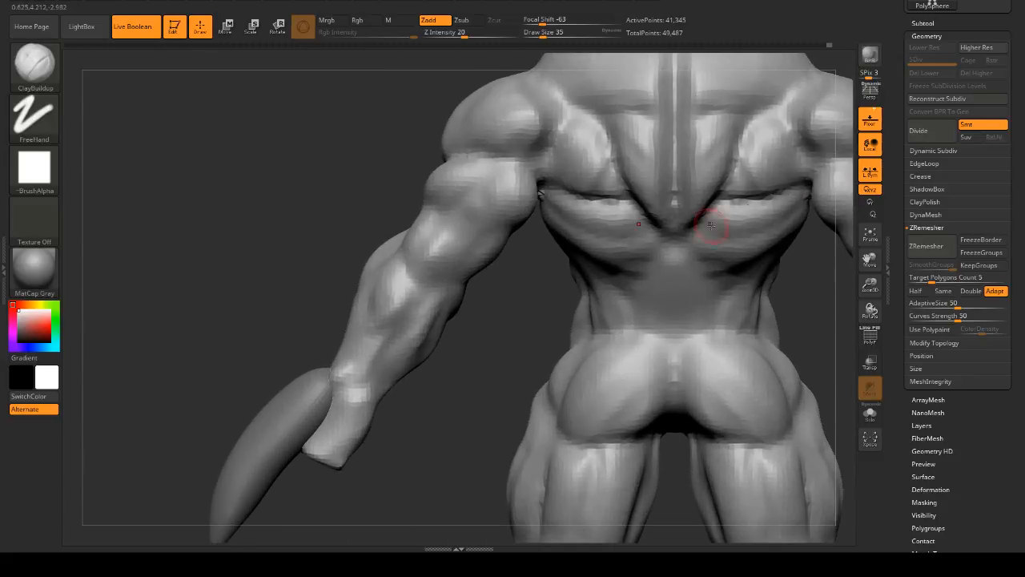
mouse_move(500, 329)
alt+mouse_down()
mouse_move(437, 327)
mouse_move(428, 385)
mouse_move(393, 315)
mouse_move(351, 277)
mouse_move(314, 218)
mouse_move(282, 246)
alt+mouse_up()
drag(287, 208, 270, 259)
drag(285, 201, 258, 283)
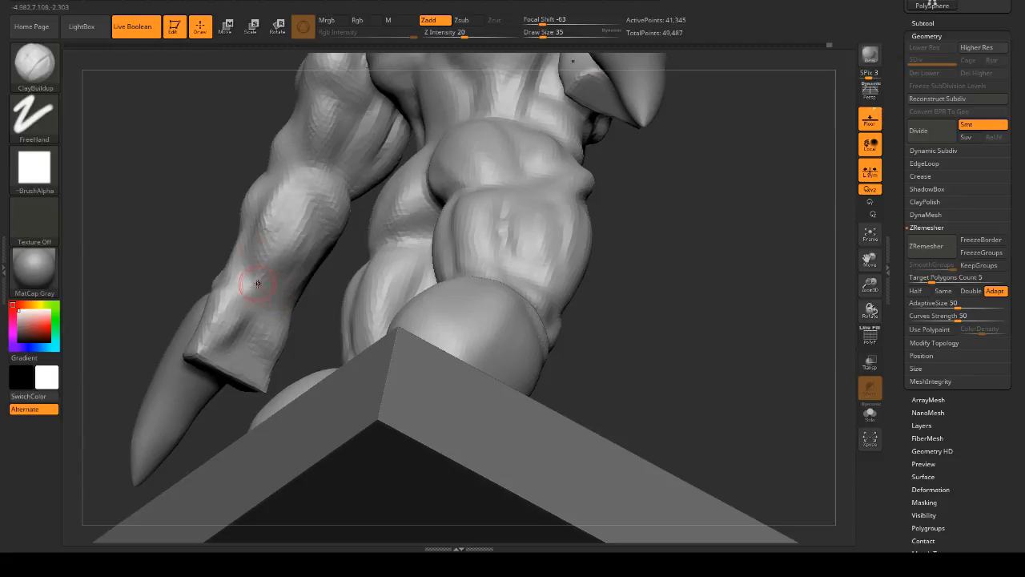
drag(204, 223, 761, 268)
shift+drag(761, 268, 809, 273)
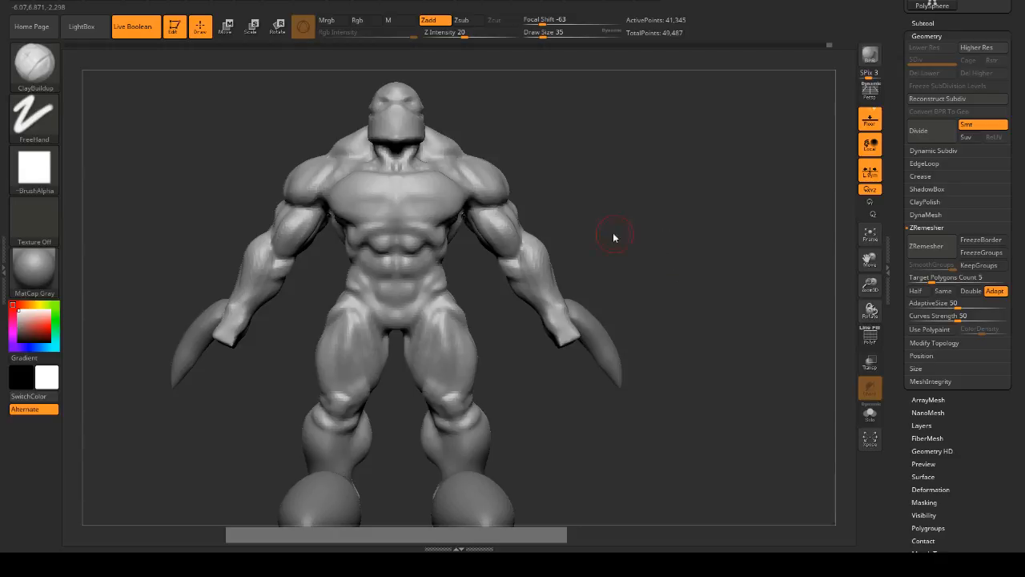
- Examine the whole figure's proportions and arm shapes from the front and side
mouse_move(615, 237)
mouse_down()
mouse_move(604, 239)
mouse_move(635, 215)
mouse_move(683, 203)
mouse_move(634, 222)
mouse_move(684, 264)
mouse_move(673, 212)
mouse_up()
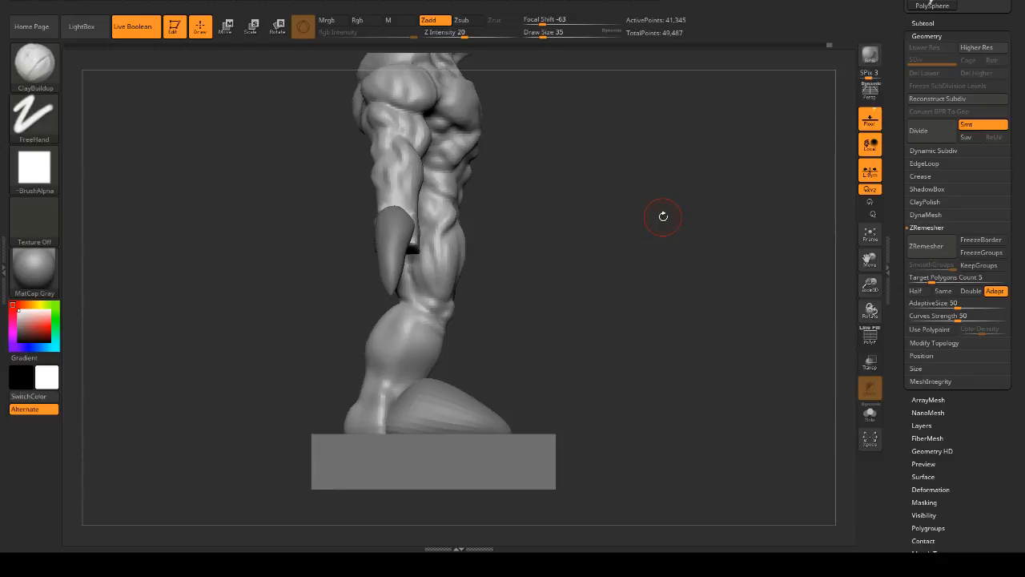
mouse_move(663, 216)
mouse_down()
mouse_move(644, 304)
mouse_move(665, 309)
mouse_move(609, 304)
mouse_move(760, 286)
mouse_up()
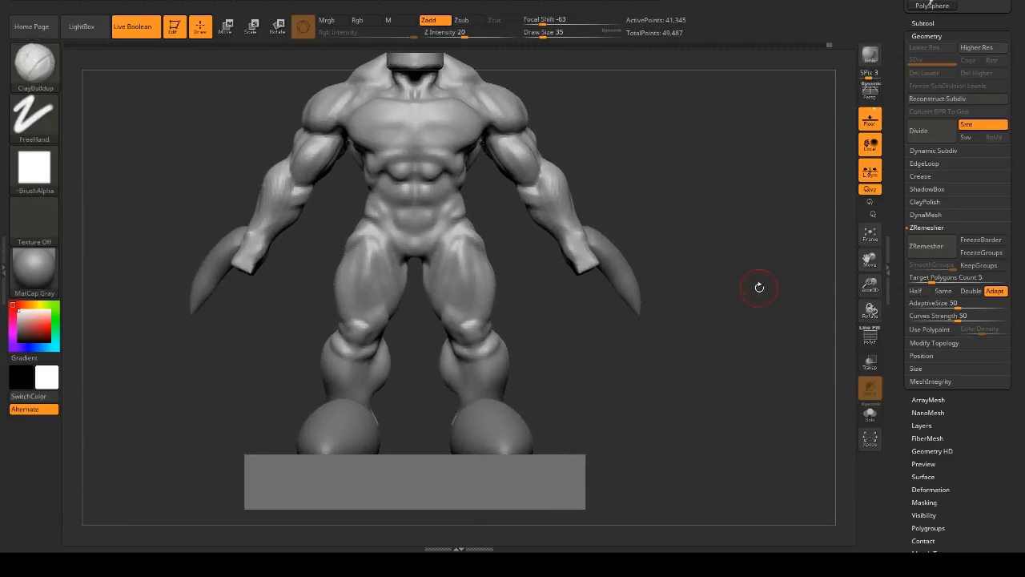
mouse_move(706, 343)
mouse_down()
mouse_move(623, 362)
mouse_move(366, 321)
mouse_move(712, 270)
mouse_move(754, 197)
mouse_up()
alt+drag(658, 237, 665, 202)
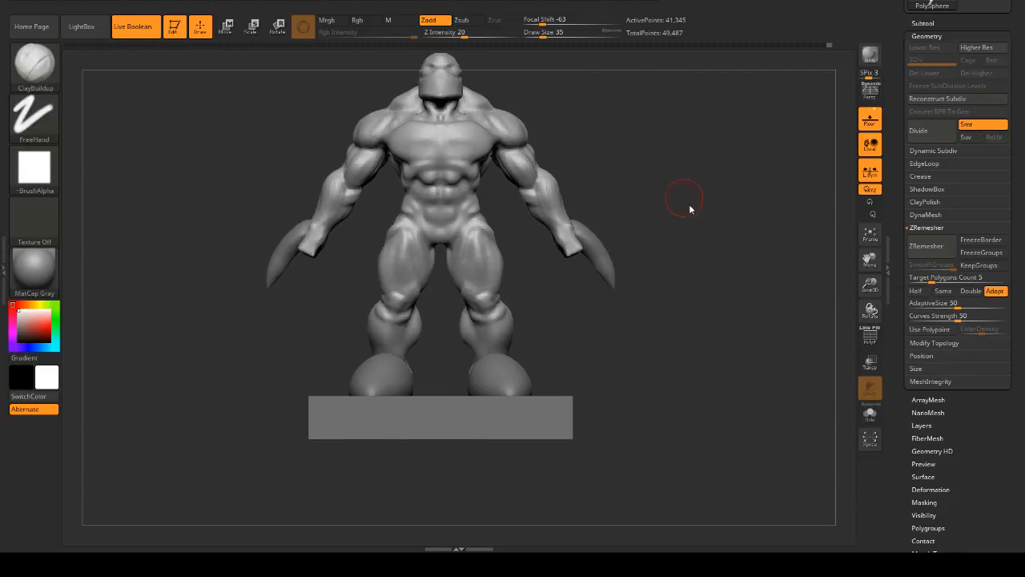
drag(736, 198, 705, 200)
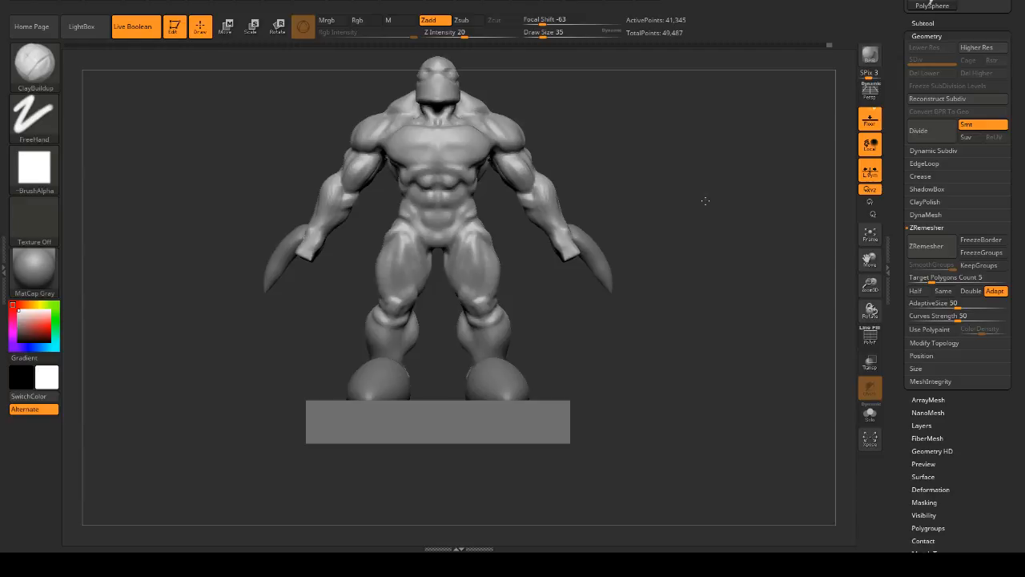
drag(705, 200, 788, 205)
- Smooth the blocky end of the wrist stump from a low angle
drag(717, 211, 750, 181)
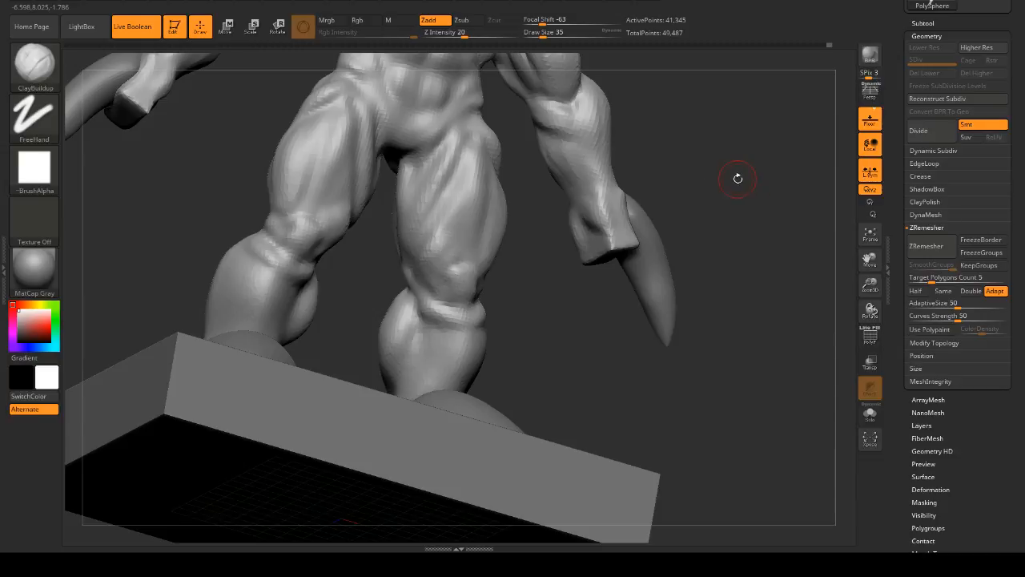
drag(724, 214, 717, 217)
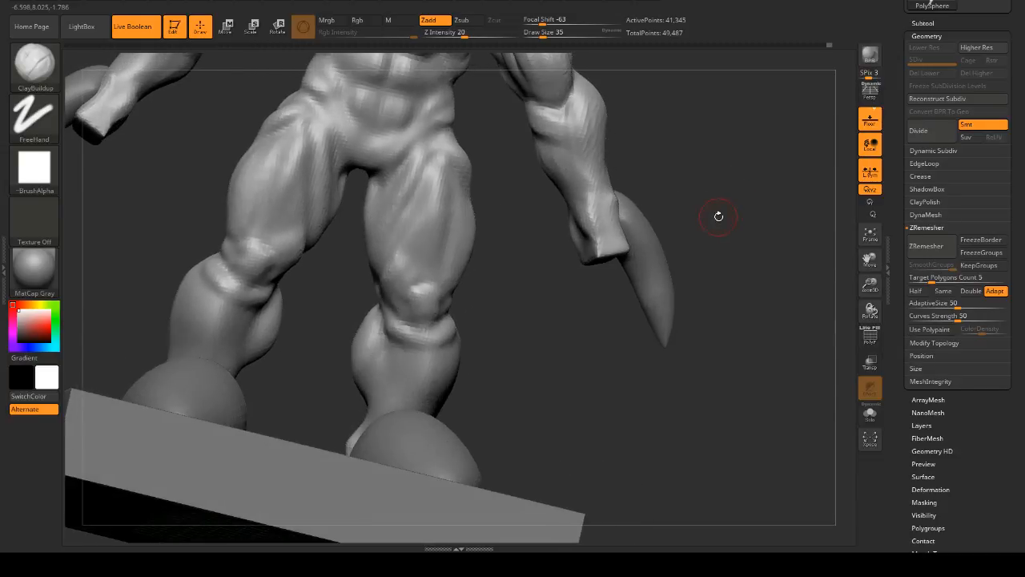
key(shift)
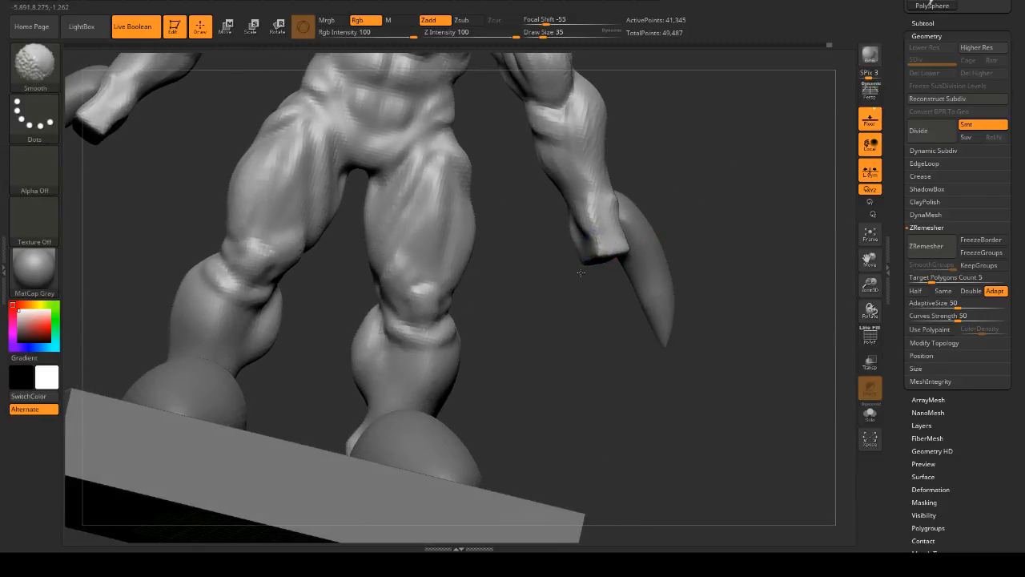
mouse_move(690, 255)
shift+mouse_down()
mouse_move(710, 252)
mouse_move(742, 206)
mouse_move(742, 236)
mouse_move(739, 203)
mouse_move(726, 245)
mouse_move(729, 222)
shift+mouse_up()
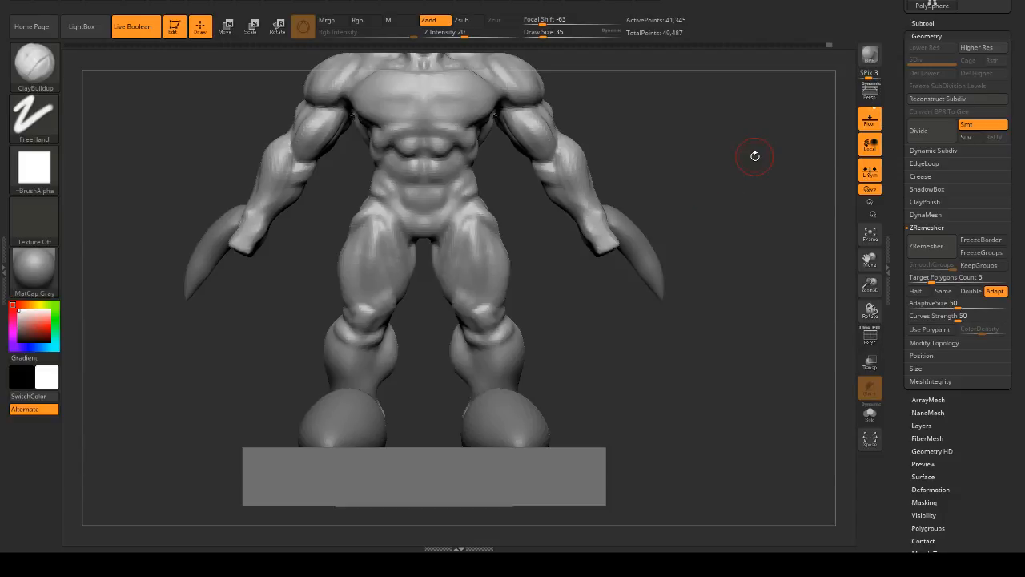
- Draw a short CurveTube from the inner side of the wrist stump as a thumb, replacing the undone first curve, at draw size 64
mouse_move(661, 190)
mouse_down()
mouse_move(733, 175)
mouse_move(677, 216)
mouse_move(722, 213)
mouse_move(597, 218)
mouse_move(695, 203)
mouse_move(600, 230)
mouse_up()
key(b)
key(c)
key(t)
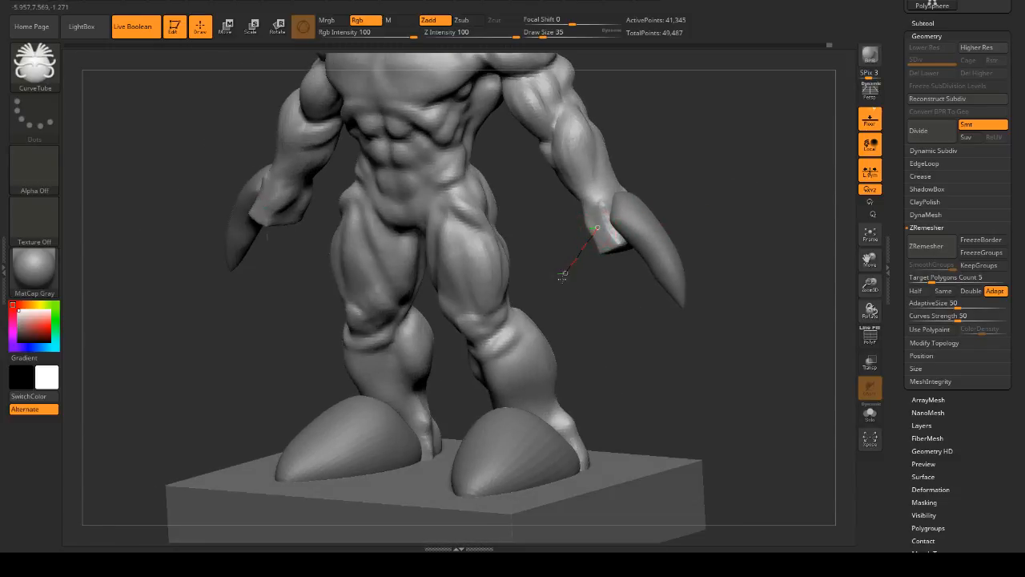
drag(564, 274, 564, 276)
mouse_move(745, 204)
mouse_down()
mouse_move(793, 224)
mouse_move(789, 264)
mouse_up()
key(ctrl+z)
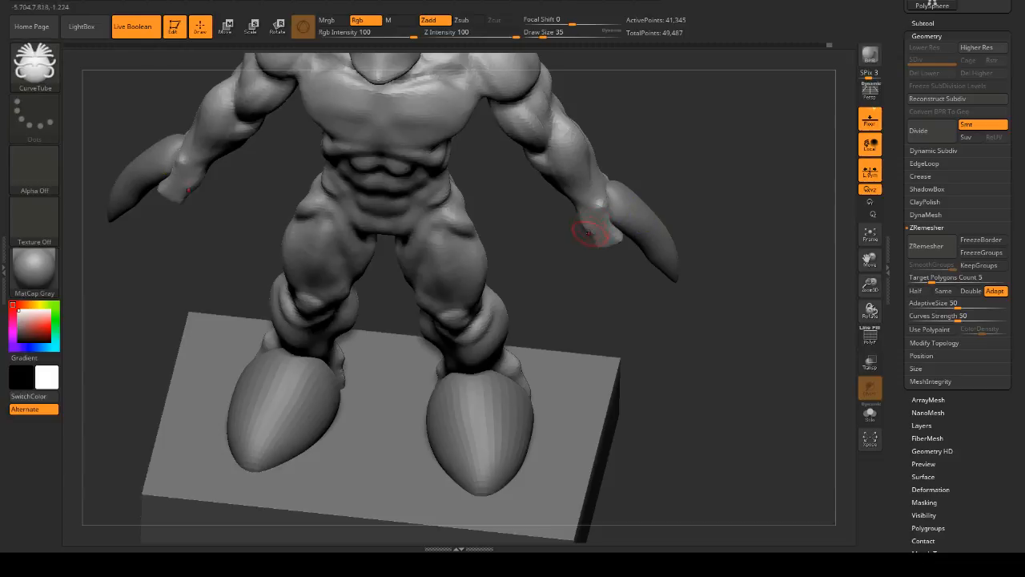
drag(581, 265, 570, 278)
mouse_move(762, 224)
shift+mouse_down()
mouse_move(778, 166)
mouse_move(741, 182)
mouse_move(742, 169)
mouse_move(633, 150)
mouse_move(714, 209)
mouse_move(682, 171)
mouse_move(766, 165)
mouse_move(772, 195)
mouse_move(755, 197)
mouse_move(726, 176)
mouse_move(730, 197)
mouse_move(709, 213)
mouse_move(742, 192)
mouse_move(650, 173)
mouse_move(671, 201)
shift+mouse_up()
key(space)
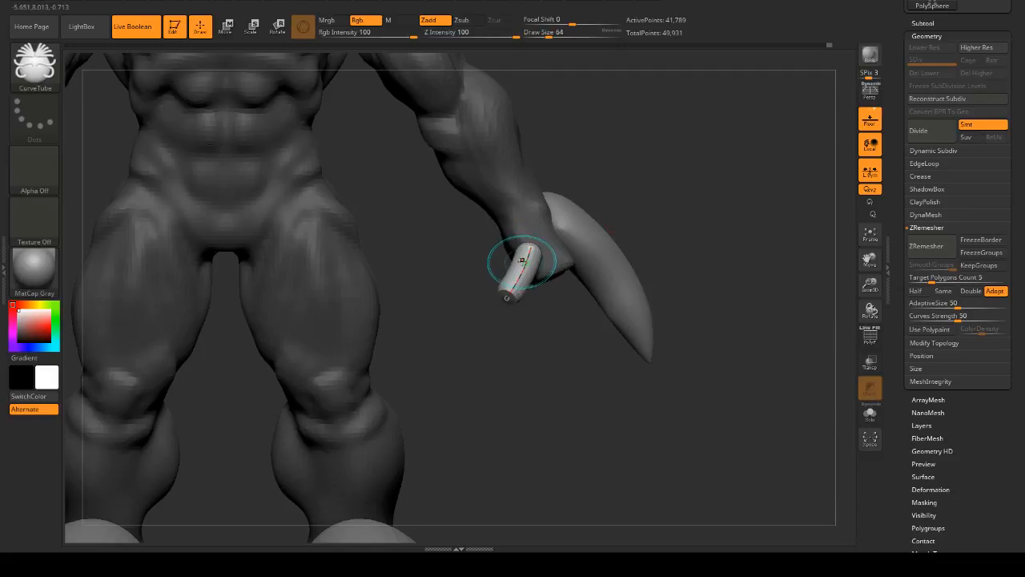
drag(509, 307, 497, 314)
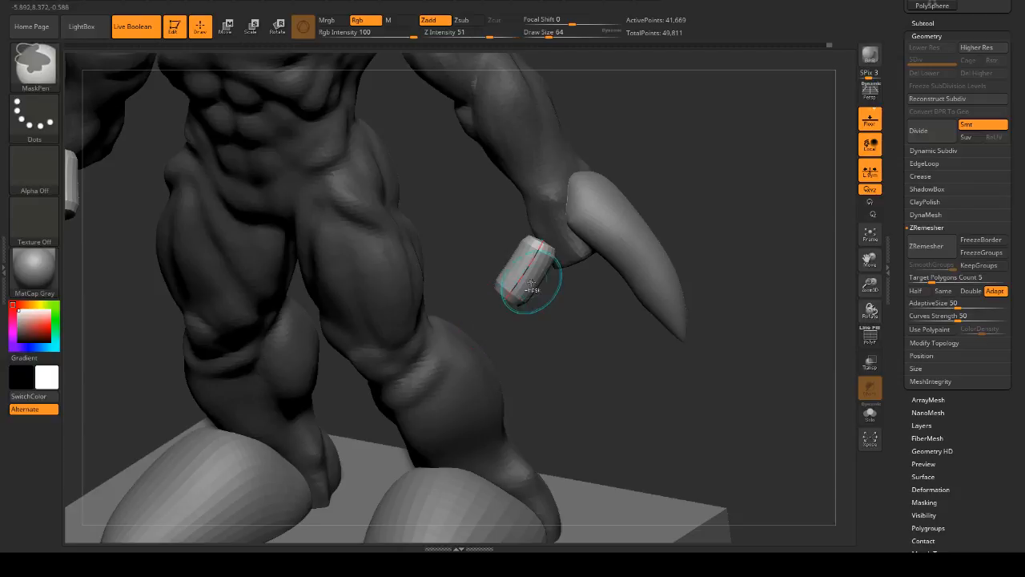
- Try to reposition and redraw the thumb tube's curve from a higher angle, then undo the change
mouse_move(681, 246)
mouse_down()
mouse_move(758, 222)
mouse_move(649, 269)
mouse_up()
key(bracketright)
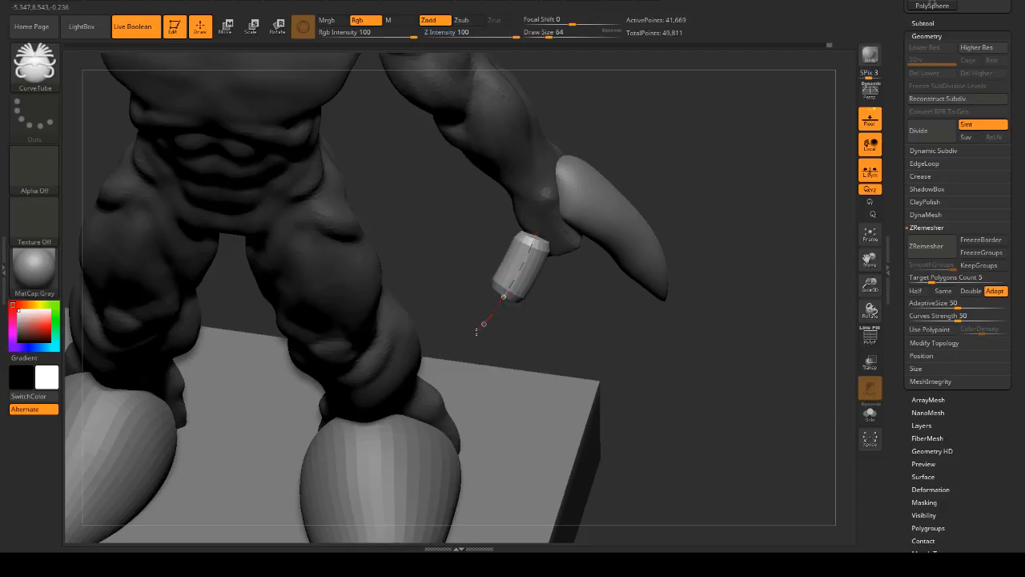
drag(665, 285, 644, 256)
drag(483, 303, 494, 314)
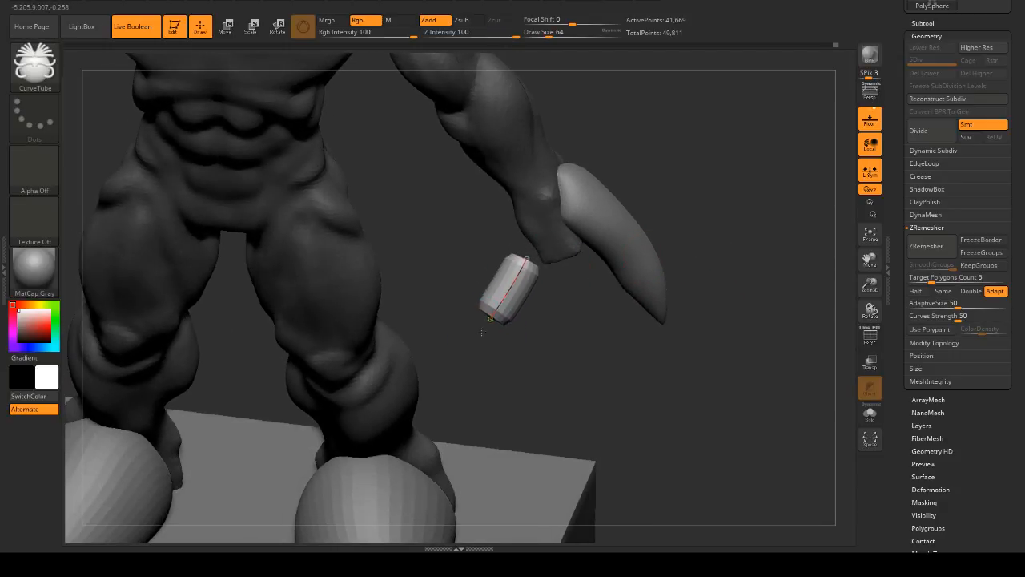
drag(499, 320, 496, 316)
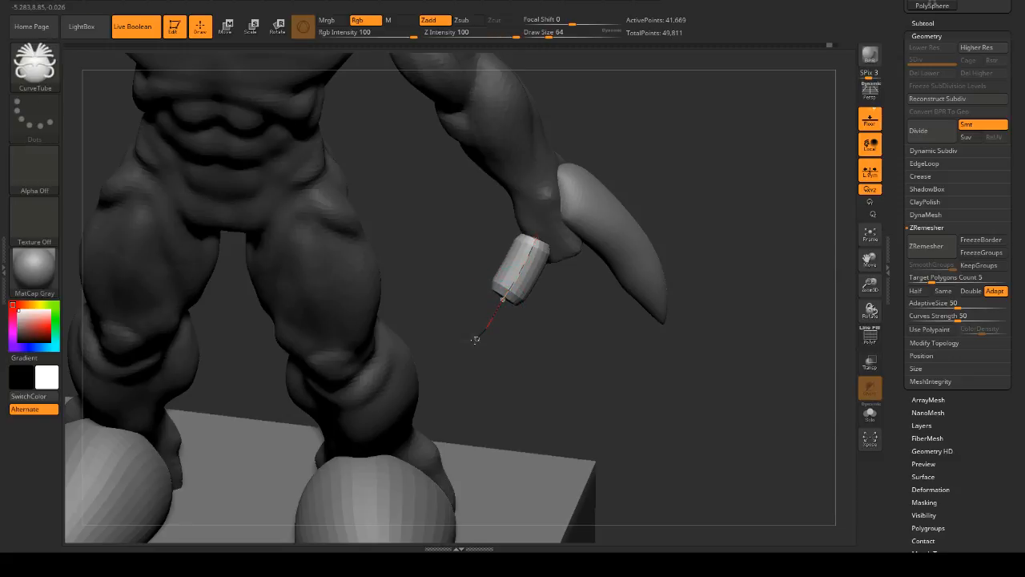
drag(722, 283, 755, 259)
key(ctrl+z)
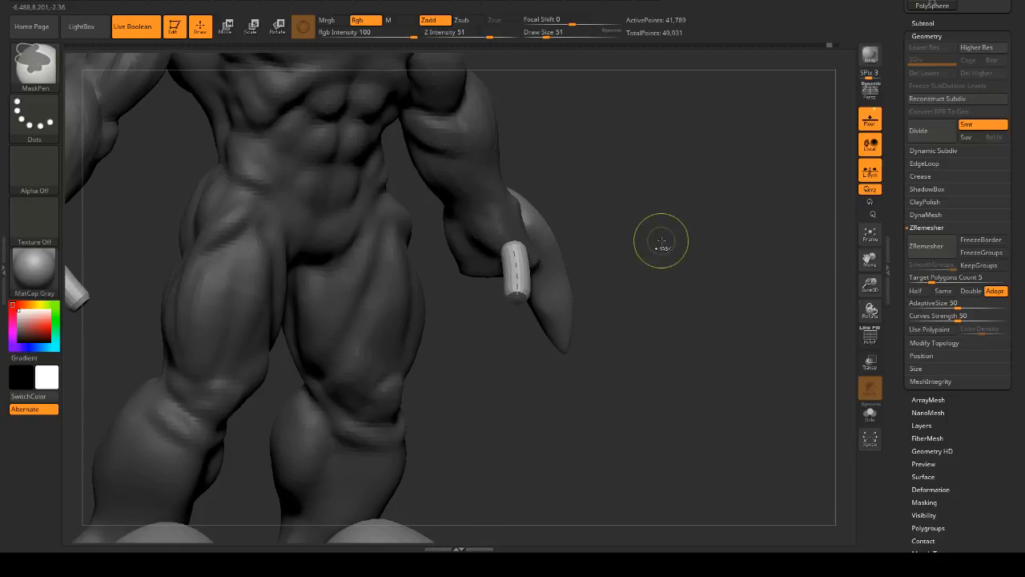
- Try to pull the thumb tube's curve into place from different angles and undo the stretched tube
drag(586, 304, 517, 313)
key(bracketright)
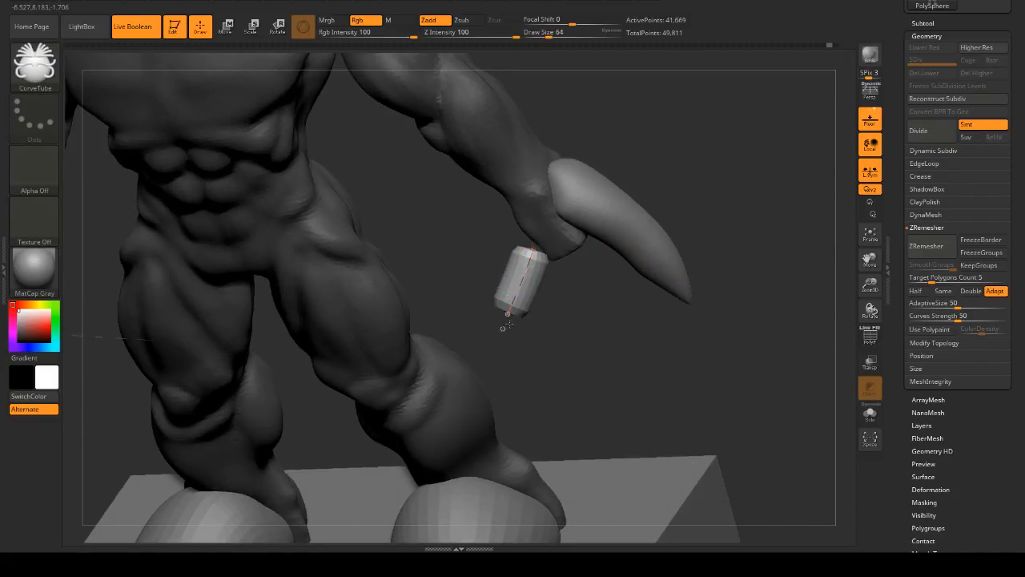
drag(507, 323, 505, 318)
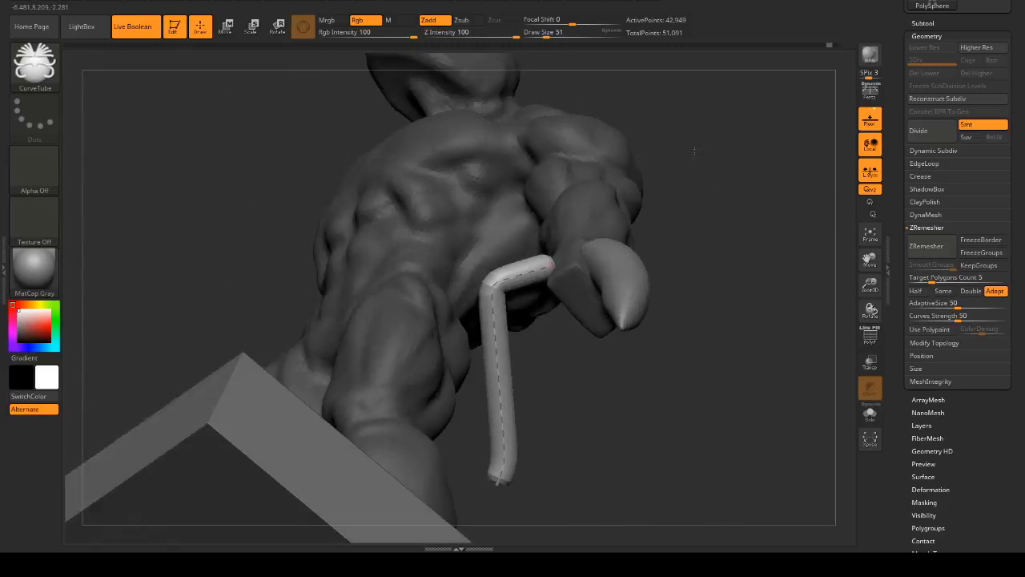
drag(695, 150, 690, 148)
drag(739, 209, 737, 181)
key(ctrl+z)
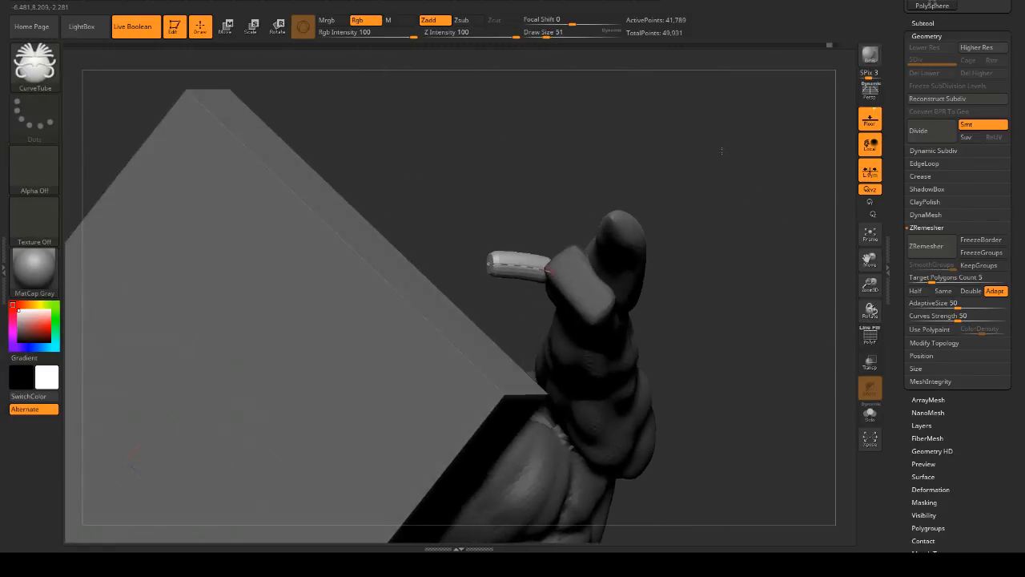
mouse_move(513, 200)
mouse_down()
mouse_move(531, 160)
mouse_move(464, 258)
mouse_up()
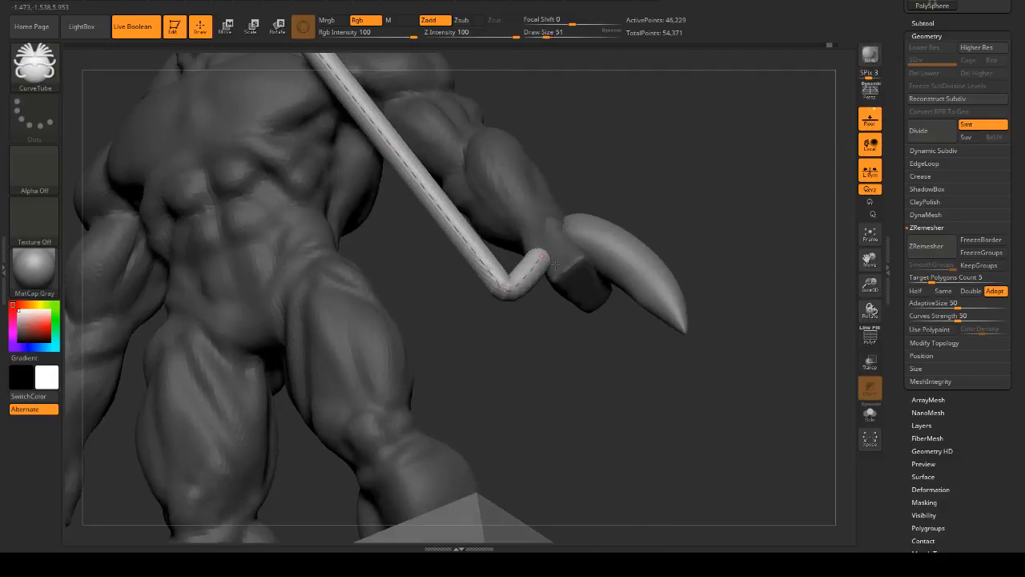
- Thin the short thumb tube beside the wrist by reducing the draw size to 39
drag(697, 188, 724, 216)
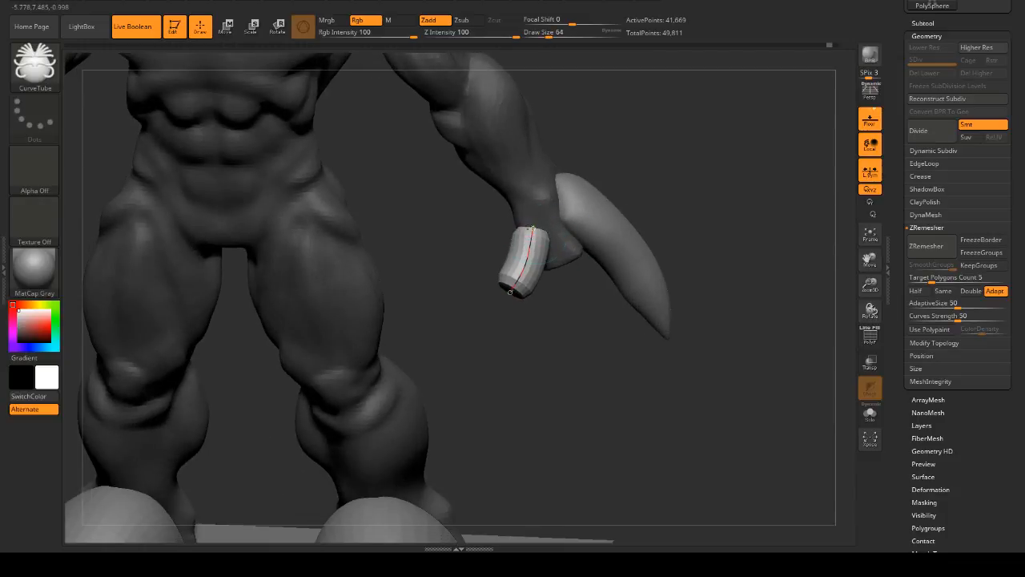
key(space)
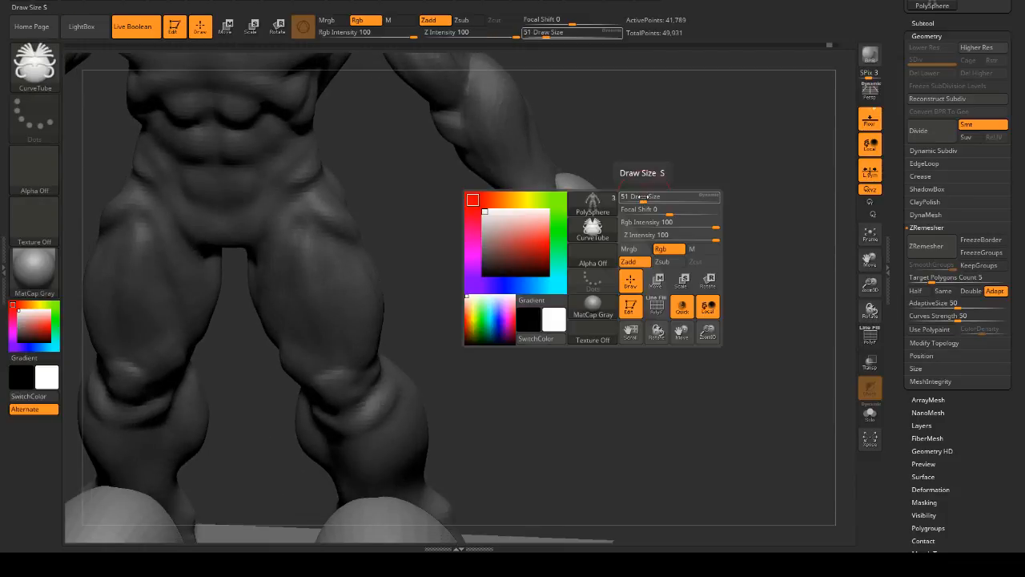
drag(643, 196, 648, 196)
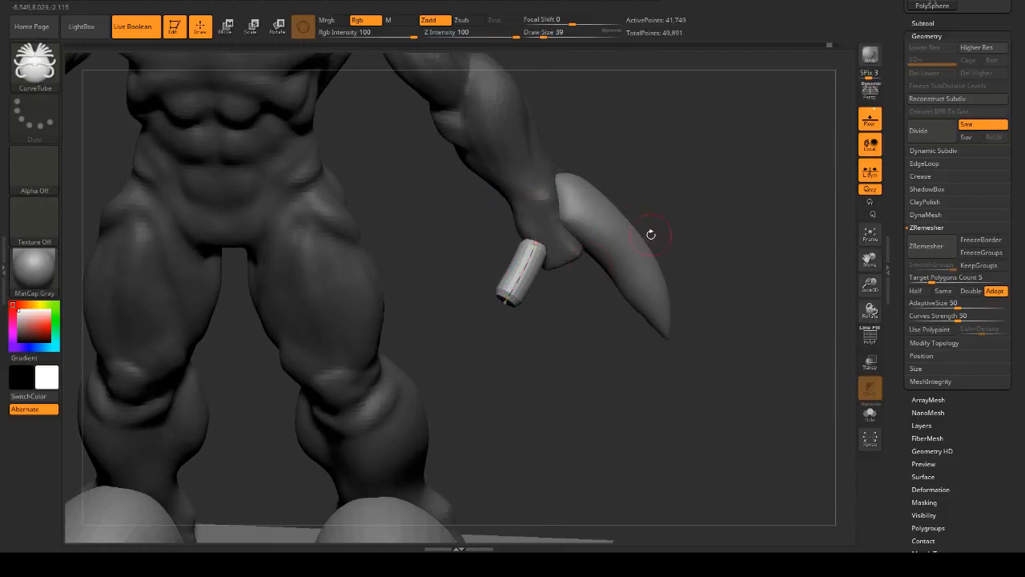
drag(651, 235, 560, 299)
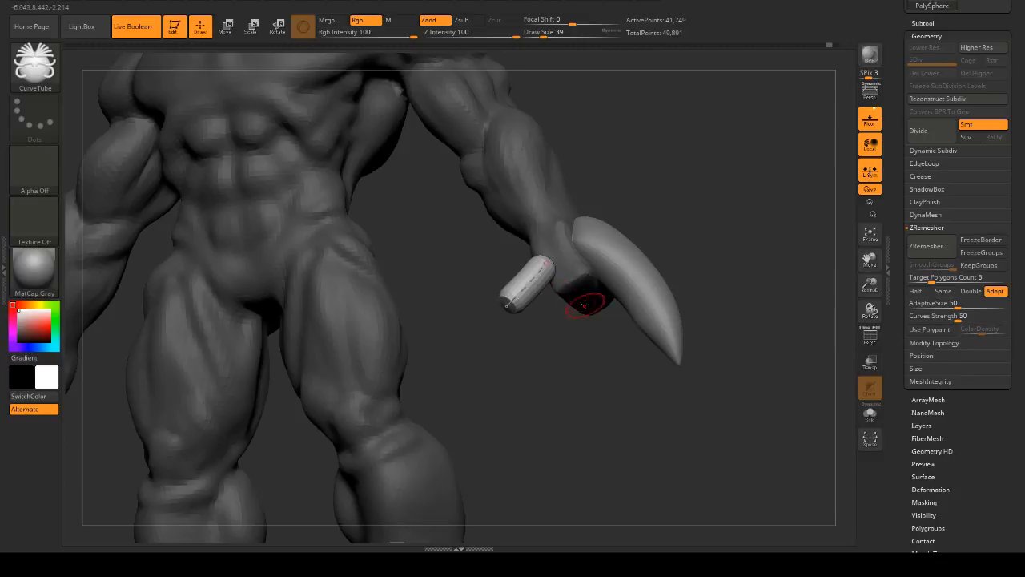
- Draw a longer CurveTube hanging down from the end of the wrist stump as a finger
drag(552, 347, 583, 293)
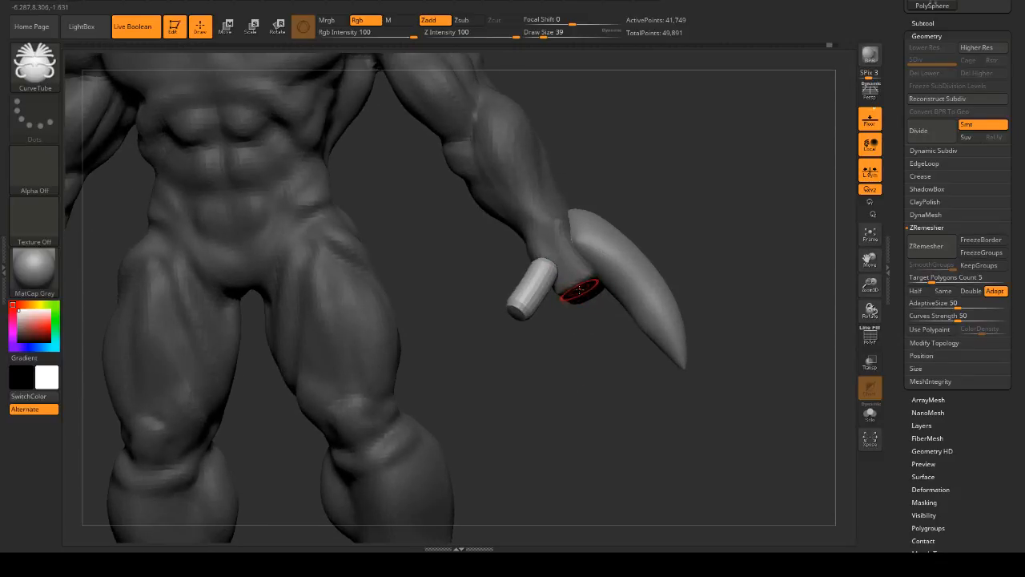
drag(584, 332, 582, 302)
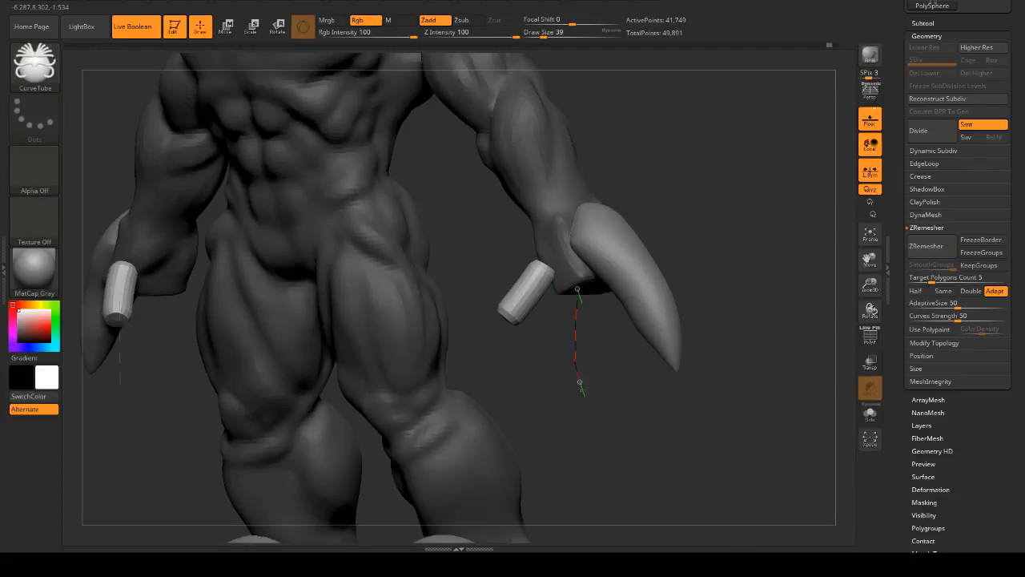
drag(580, 390, 583, 399)
drag(701, 353, 765, 322)
- Raise the draw size to 108 and bend the finger tube along its curve
key(space)
drag(574, 338, 589, 338)
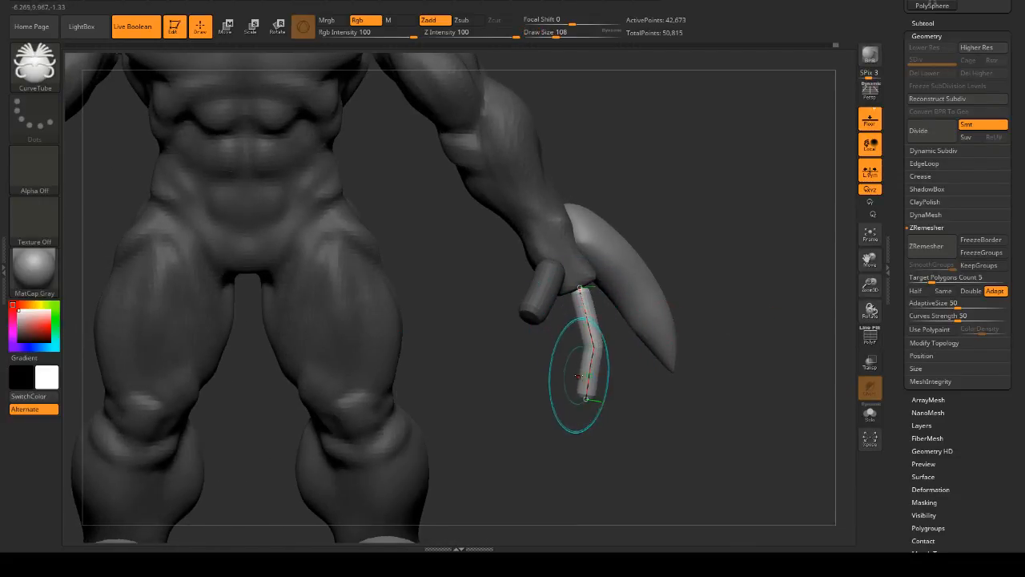
mouse_move(578, 376)
mouse_down()
mouse_move(595, 383)
mouse_move(609, 345)
mouse_up()
mouse_move(675, 360)
mouse_down()
mouse_move(707, 354)
mouse_move(688, 377)
mouse_up()
mouse_move(604, 408)
mouse_down()
mouse_move(677, 324)
mouse_move(761, 297)
mouse_up()
shift+drag(778, 233, 644, 330)
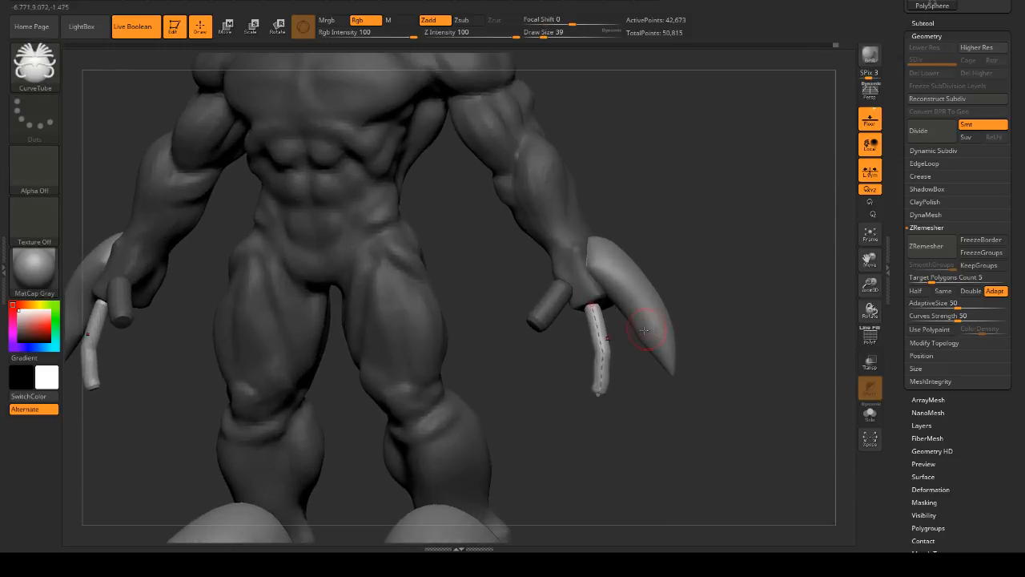
- Thicken the finger tube with a larger draw size and adjust its bend, working from the back and the front
key(space)
mouse_move(727, 289)
mouse_down()
mouse_move(762, 315)
mouse_move(774, 260)
mouse_move(749, 267)
mouse_move(702, 318)
mouse_move(659, 326)
mouse_move(738, 314)
mouse_move(556, 331)
mouse_up()
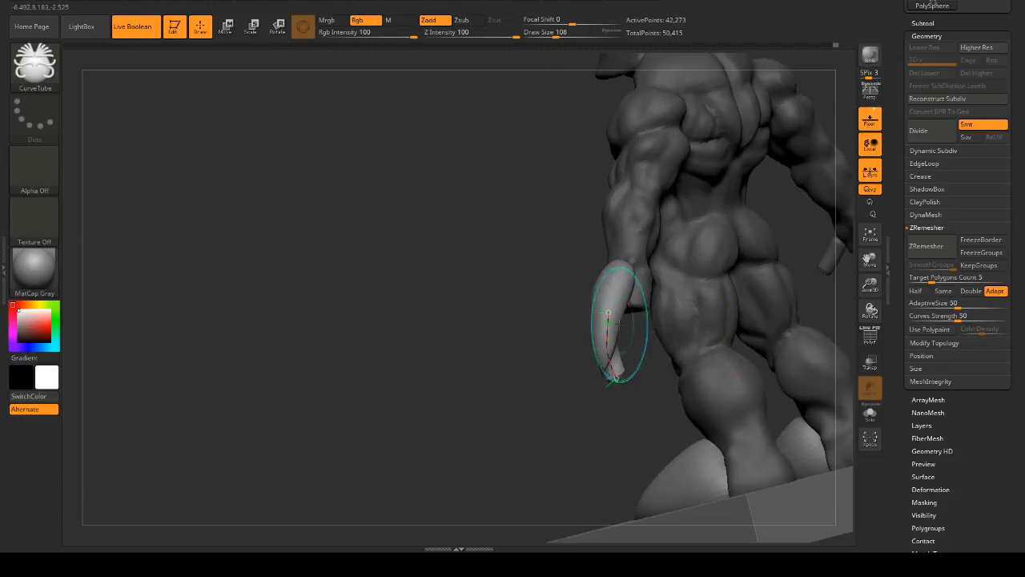
drag(492, 297, 599, 346)
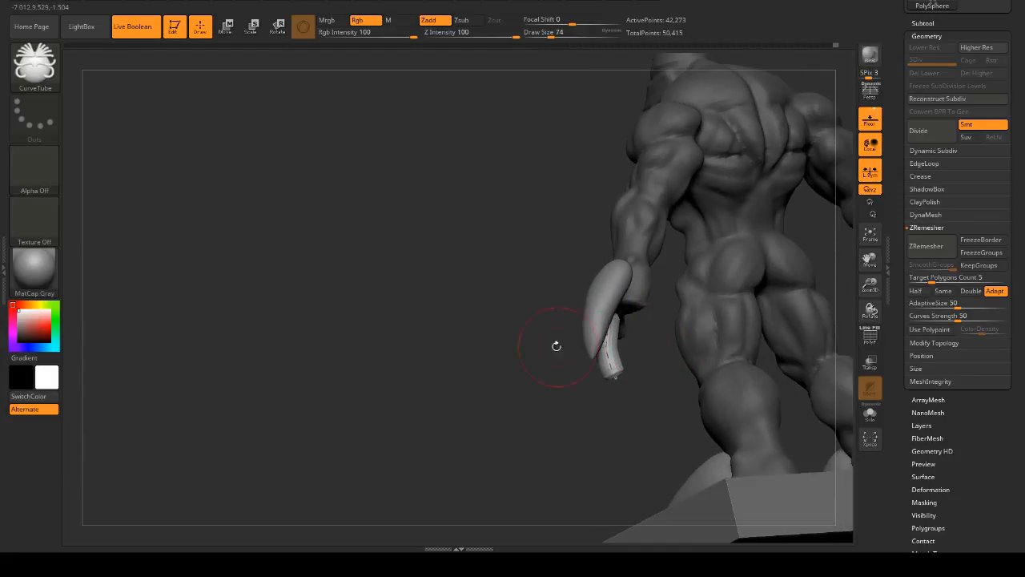
mouse_move(444, 342)
mouse_down()
mouse_move(414, 347)
mouse_move(561, 295)
mouse_up()
drag(746, 309, 704, 298)
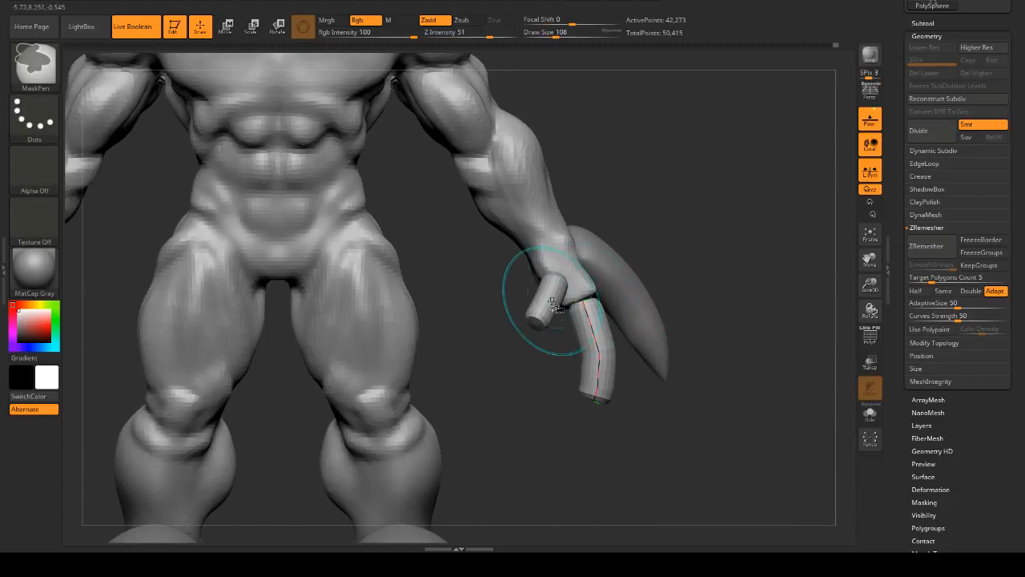
click(226, 26)
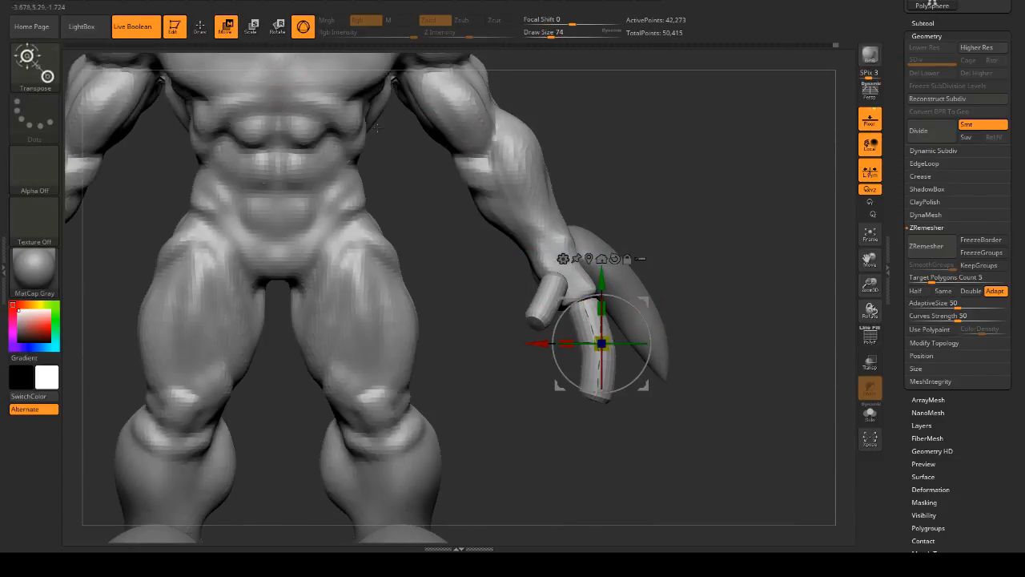
key(q)
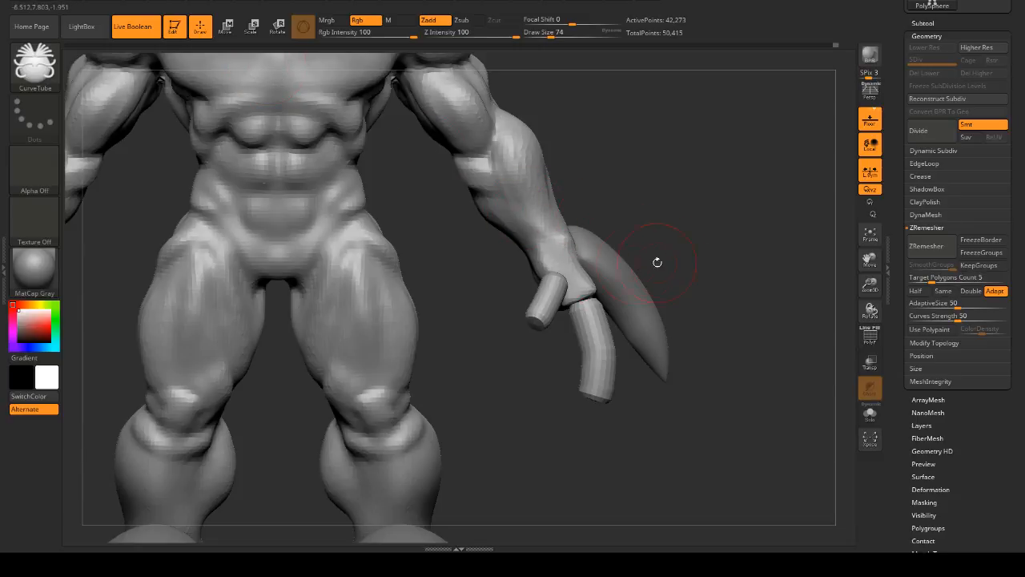
drag(657, 262, 643, 263)
- Hide the thumb and finger tubes, leaving only the body with its bare wrist stumps
ctrl+shift+click(552, 308)
ctrl+shift+click(585, 337)
ctrl+shift+click(537, 309)
ctrl+shift+click(535, 308)
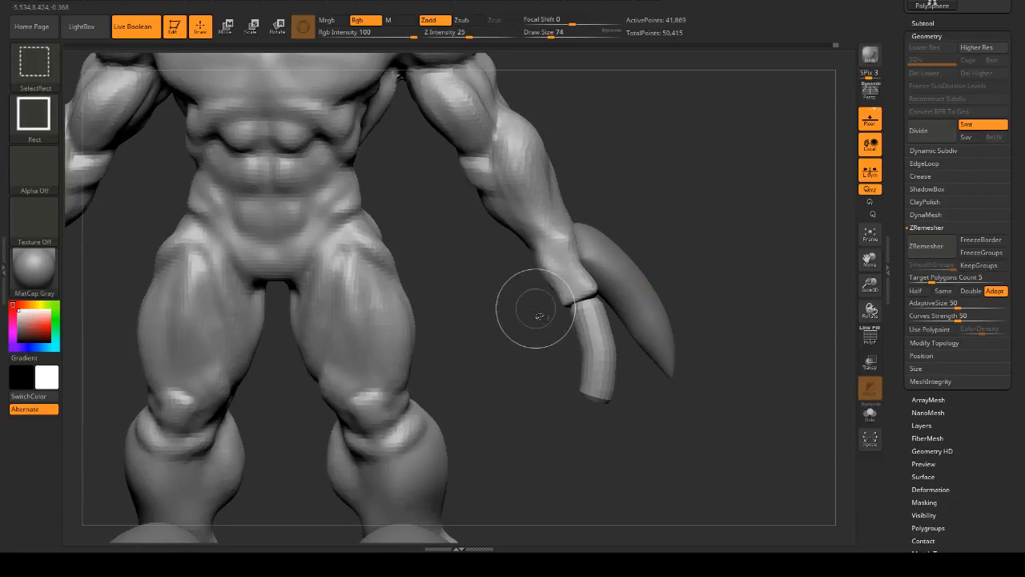
ctrl+shift+click(588, 334)
alt+drag(711, 307, 731, 239)
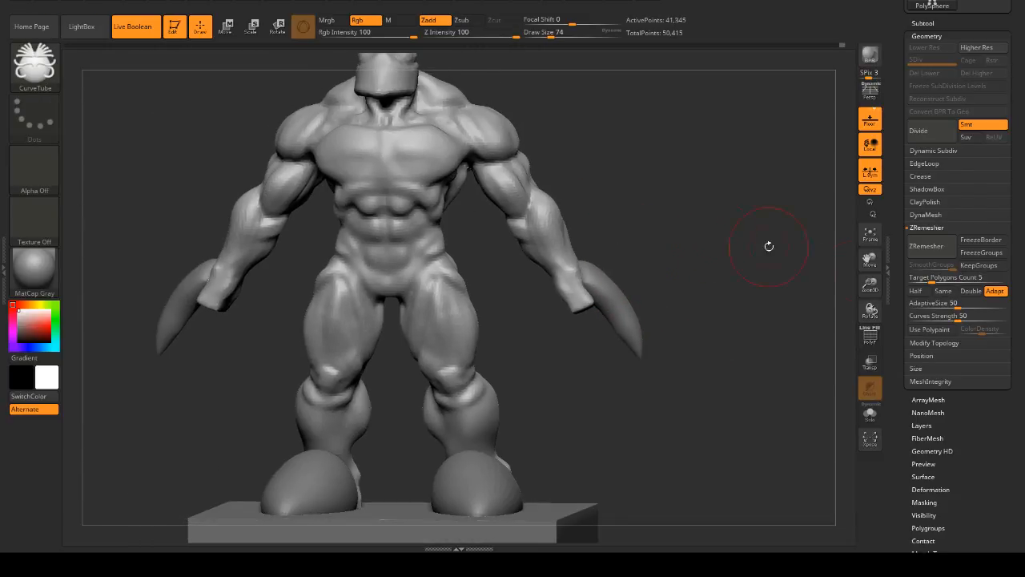
- Split the hidden thumb and finger tubes off the body into their own subtool and make it active
click(923, 23)
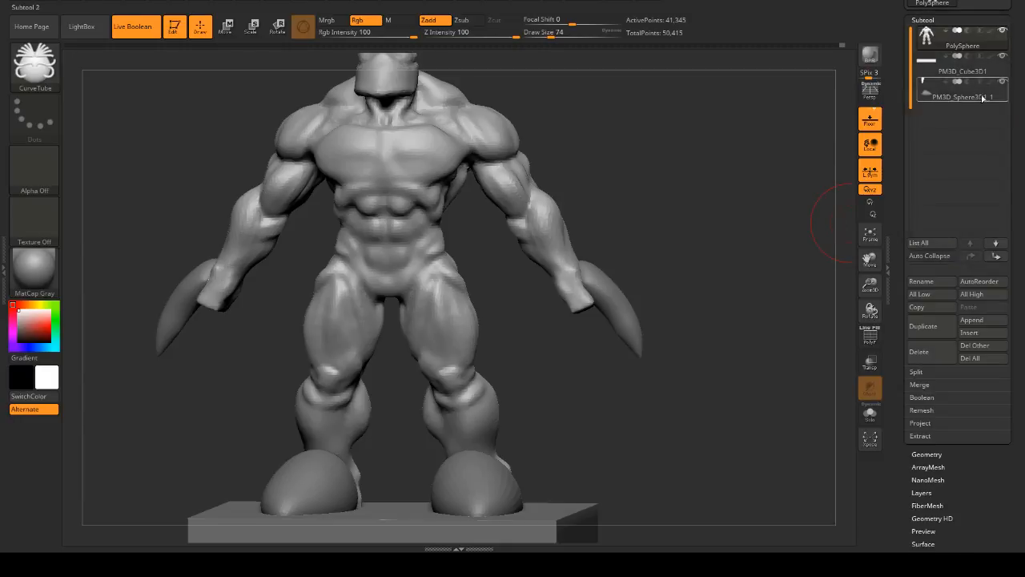
click(912, 347)
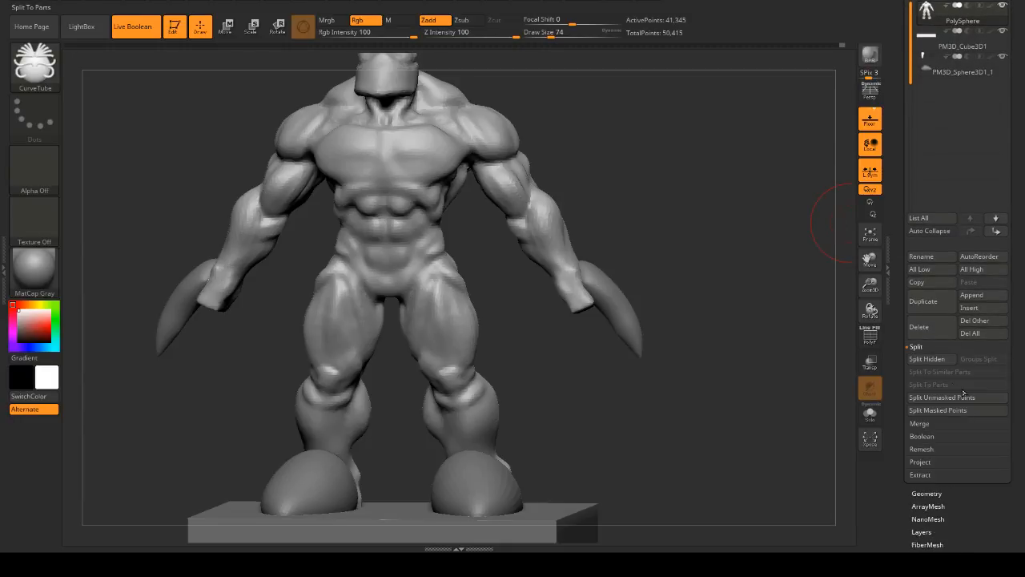
click(927, 360)
drag(825, 318, 682, 291)
alt+click(584, 309)
- Switch to the Move brush and mask the finger tube, leaving only the thumb tube editable
mouse_move(705, 241)
mouse_down()
mouse_move(723, 281)
mouse_move(678, 268)
mouse_up()
drag(737, 248, 660, 257)
mouse_move(581, 287)
mouse_down()
mouse_move(566, 295)
mouse_move(540, 272)
mouse_up()
key(b)
key(m)
key(v)
mouse_move(684, 280)
mouse_down()
mouse_move(638, 280)
mouse_move(664, 294)
mouse_up()
key(ctrl)
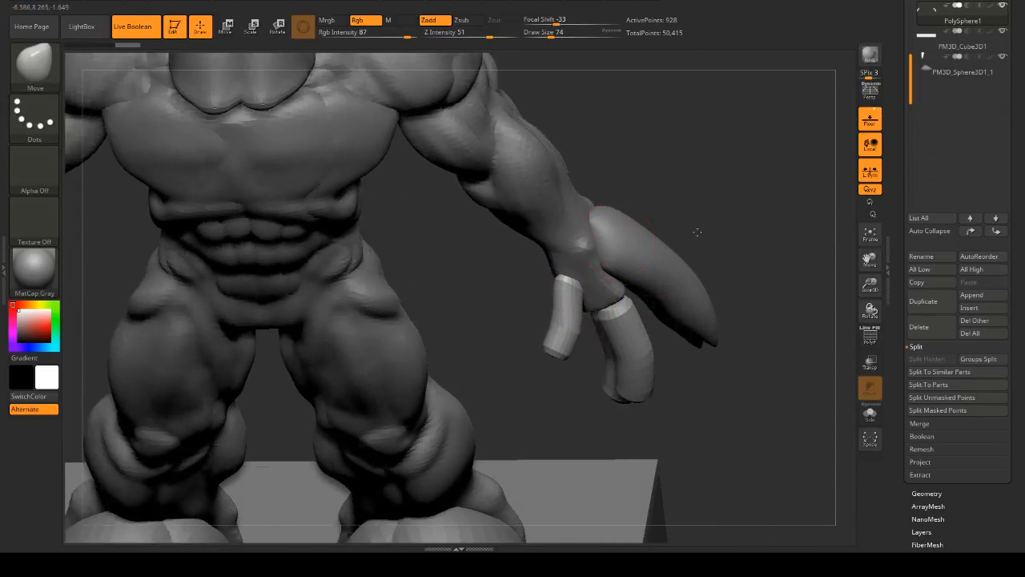
drag(698, 229, 610, 262)
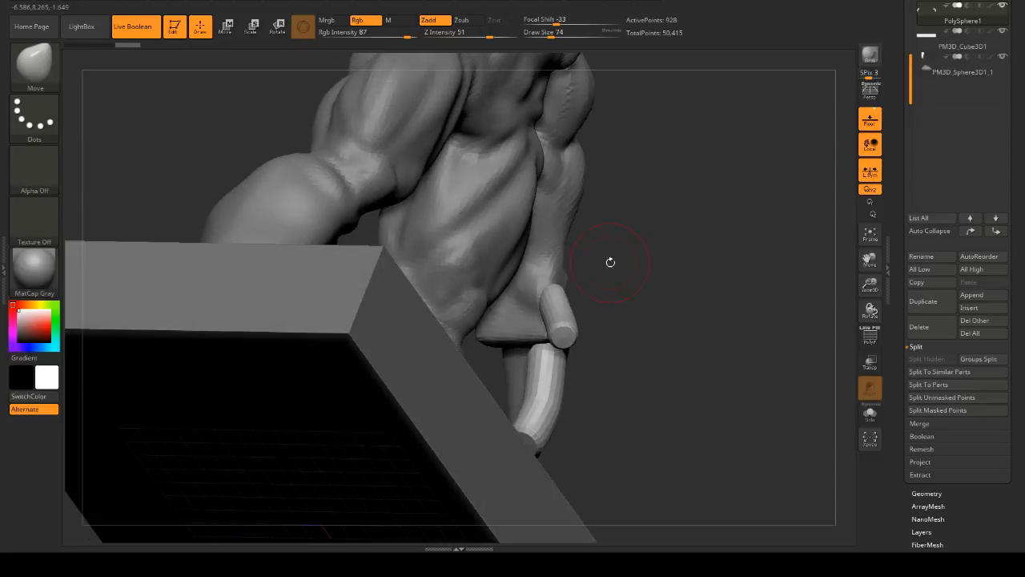
drag(532, 275, 706, 251)
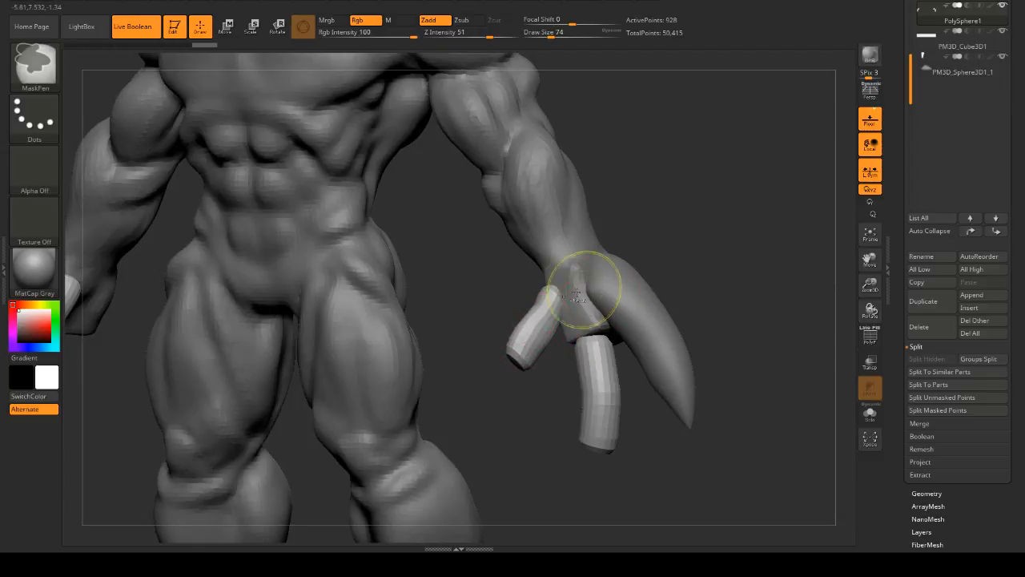
key(space)
mouse_move(529, 318)
mouse_down()
mouse_move(548, 318)
mouse_move(541, 310)
mouse_move(534, 329)
mouse_up()
ctrl+shift+click(598, 355)
ctrl+click(751, 309)
ctrl+shift+click(756, 309)
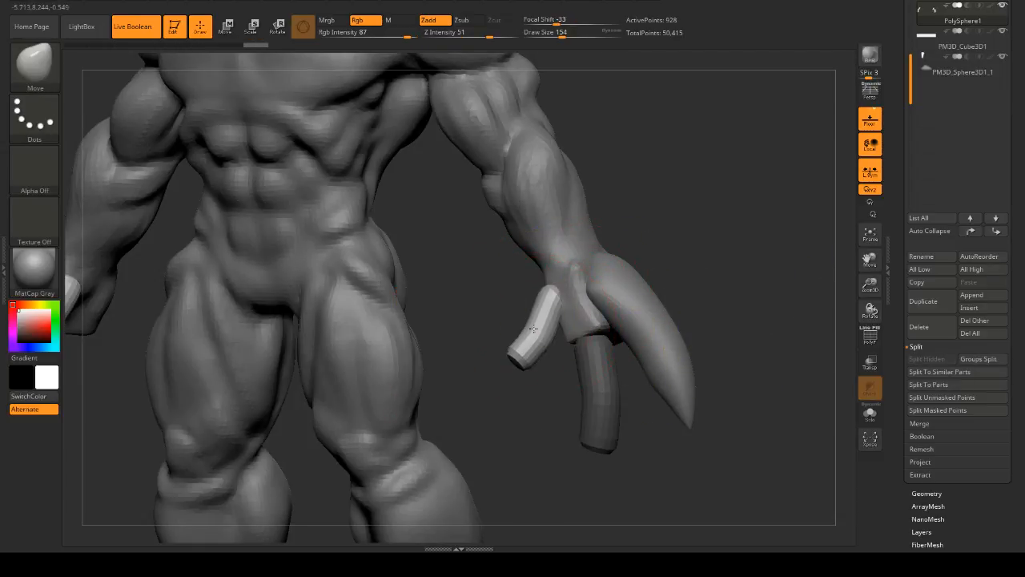
- Reshape the thumb tube and adjust its angle against the wrist with the Move brush at draw size 101
key(space)
drag(553, 292, 535, 293)
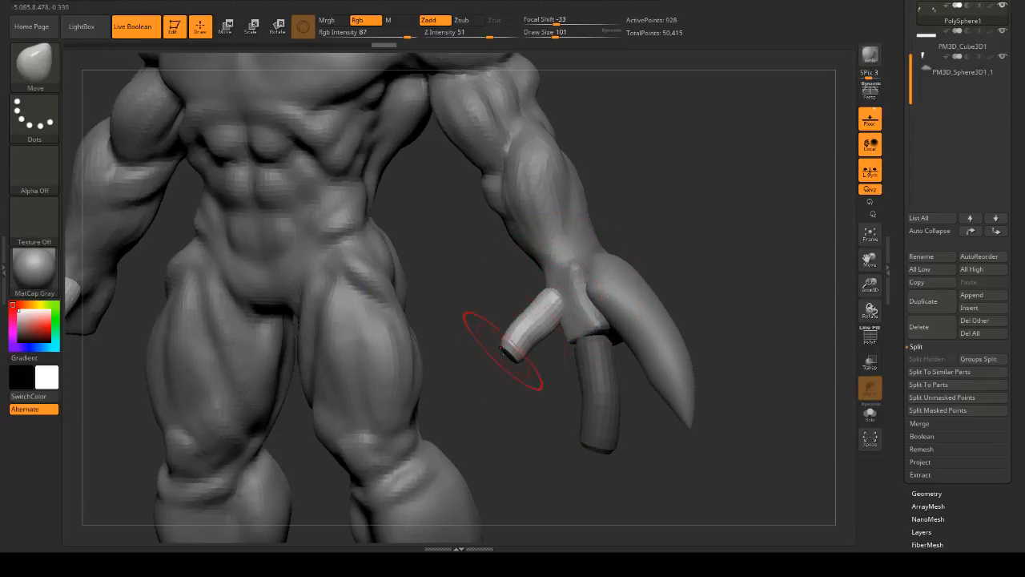
mouse_move(568, 333)
mouse_down()
mouse_move(689, 297)
mouse_move(694, 311)
mouse_up()
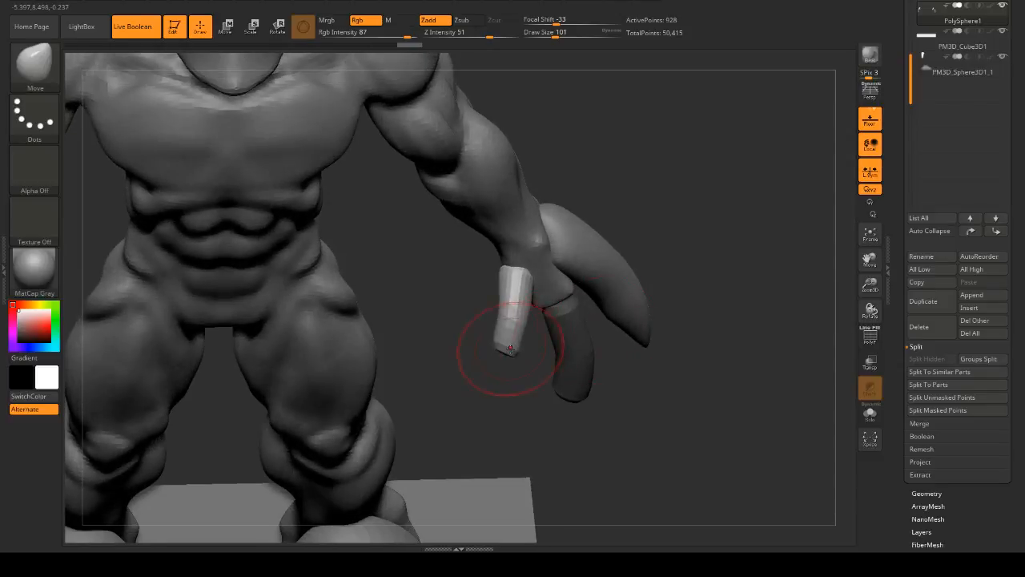
drag(508, 350, 504, 360)
mouse_move(689, 276)
mouse_down()
mouse_move(719, 259)
mouse_move(634, 245)
mouse_move(710, 243)
mouse_move(715, 225)
mouse_move(675, 235)
mouse_move(698, 217)
mouse_move(704, 232)
mouse_move(726, 233)
mouse_move(717, 194)
mouse_up()
- Invert the mask and bend the finger tube into a knuckled curve with the Move brush at draw size 62
key(ctrl)
ctrl+click(703, 227)
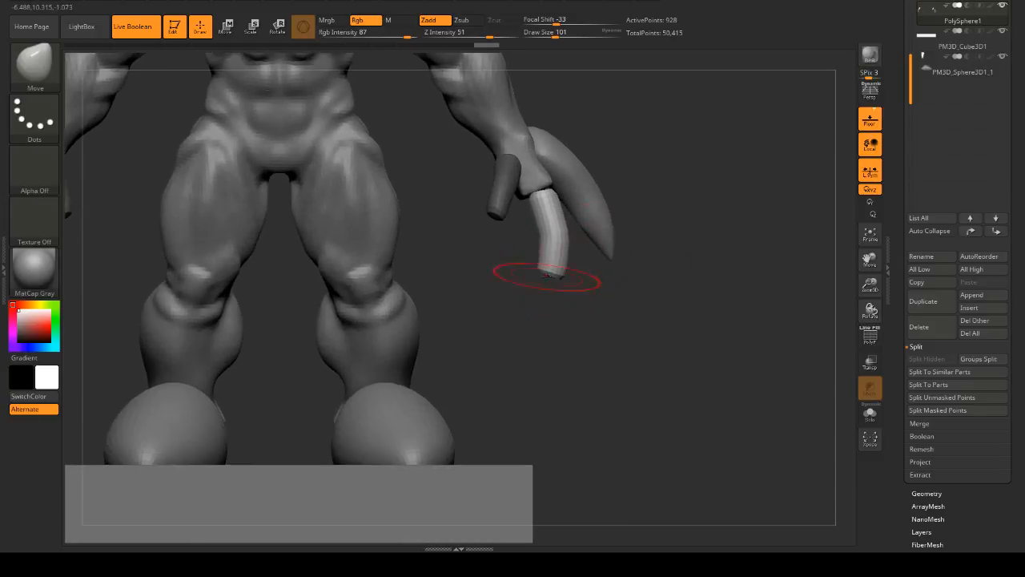
drag(618, 217, 550, 210)
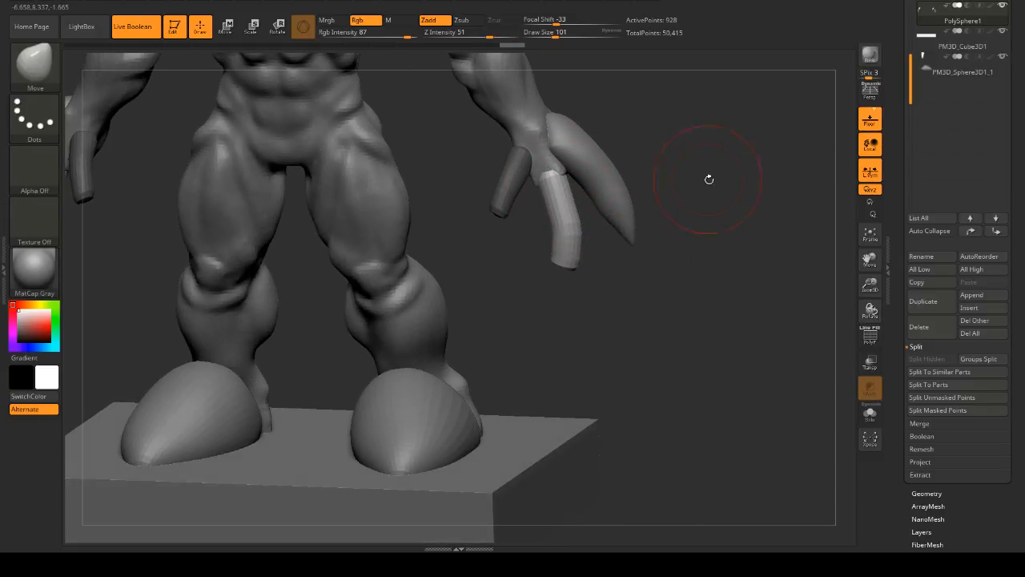
drag(709, 179, 597, 217)
mouse_move(695, 205)
shift+mouse_down()
mouse_move(746, 195)
mouse_move(726, 189)
shift+mouse_up()
key(space)
drag(575, 201, 585, 204)
drag(586, 241, 555, 209)
drag(566, 248, 572, 247)
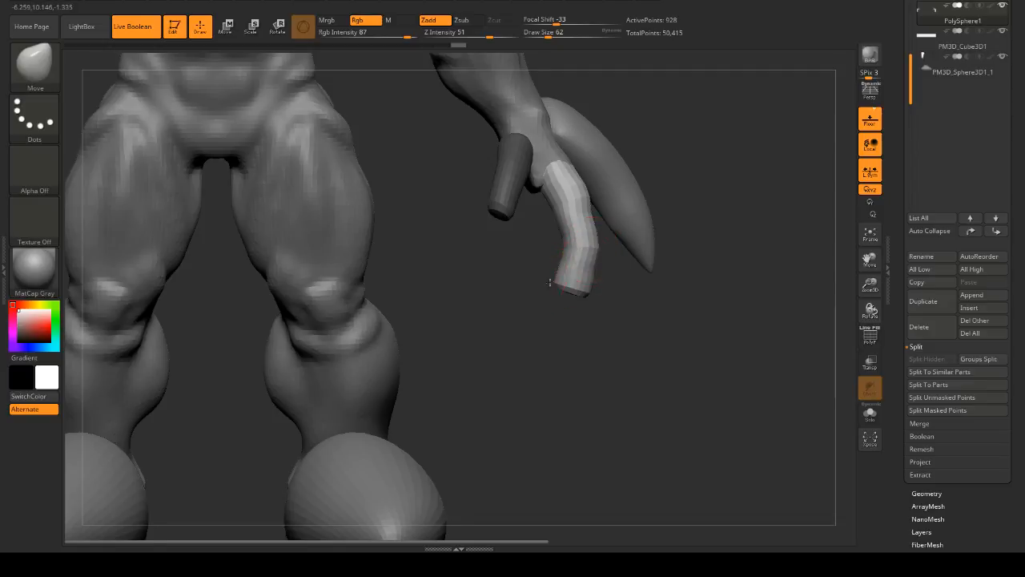
drag(551, 281, 643, 316)
- Clear the mask and DynaMesh the thumb and finger tubes
ctrl+drag(736, 246, 767, 313)
ctrl+right_drag(767, 279, 732, 226)
mouse_move(751, 268)
mouse_down()
mouse_move(742, 238)
mouse_move(751, 252)
mouse_move(766, 231)
mouse_up()
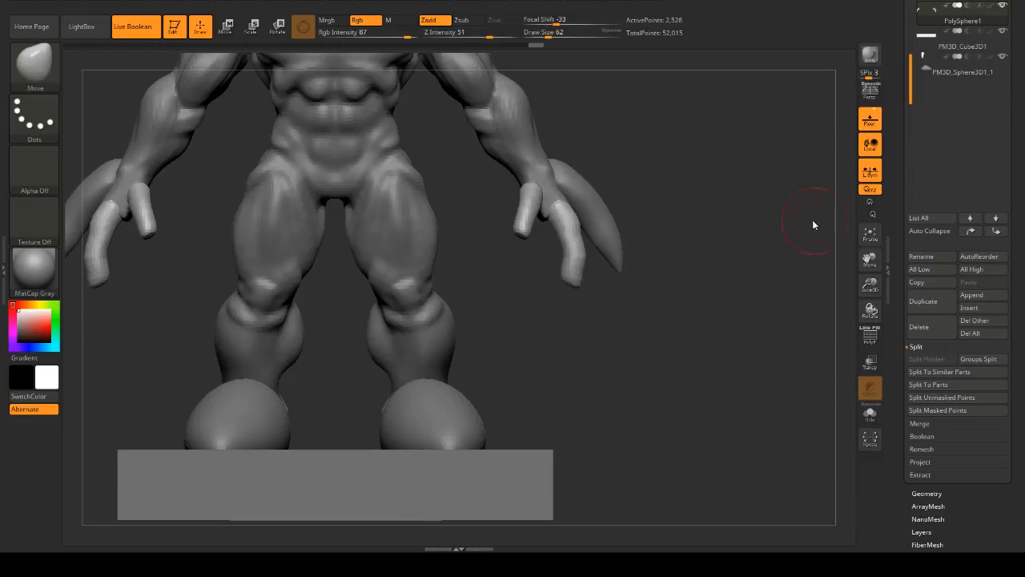
alt+drag(717, 206, 753, 277)
mouse_move(754, 277)
mouse_down()
mouse_move(729, 273)
mouse_move(691, 229)
mouse_move(716, 256)
mouse_move(740, 196)
mouse_move(726, 210)
mouse_move(527, 257)
mouse_move(756, 206)
mouse_move(716, 172)
mouse_move(712, 134)
mouse_move(614, 176)
mouse_up()
drag(805, 305, 750, 246)
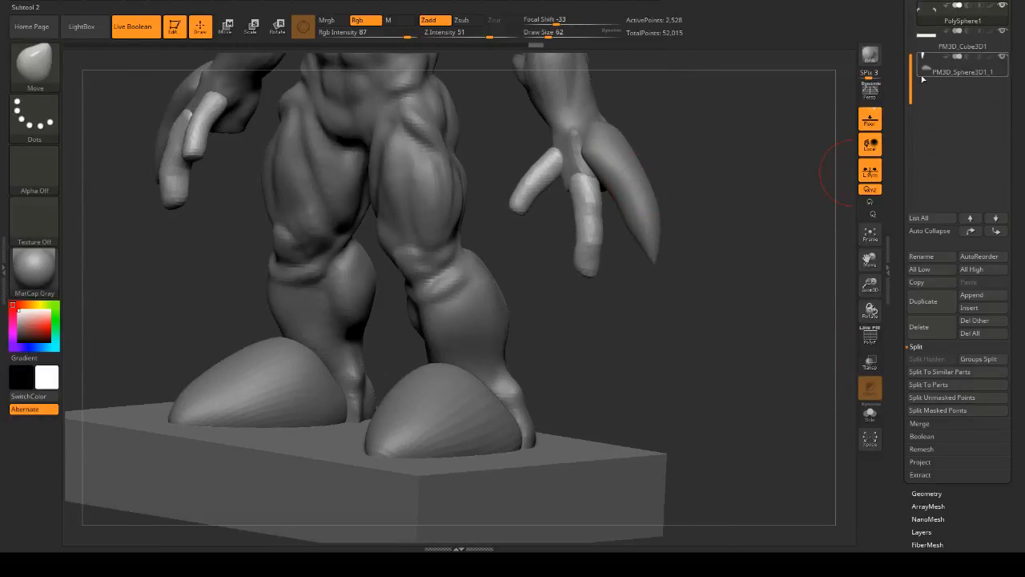
- Hide the arm spikes and foot spheres and reposition the thumb and finger tubes at the wrists with the transform gizmo
click(1002, 57)
mouse_move(805, 132)
mouse_down()
mouse_move(756, 126)
mouse_move(782, 126)
mouse_move(767, 151)
mouse_move(375, 40)
mouse_up()
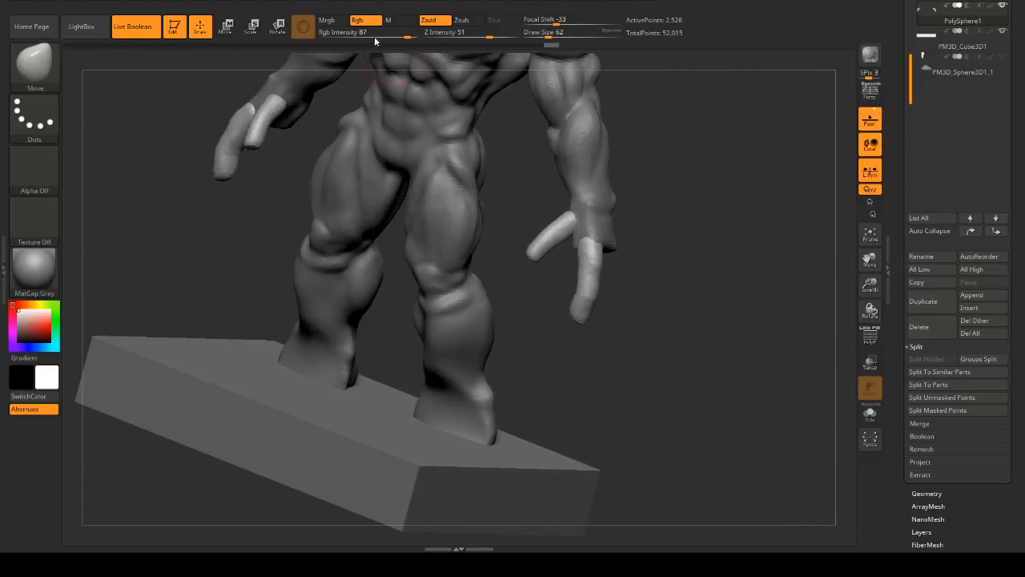
click(227, 28)
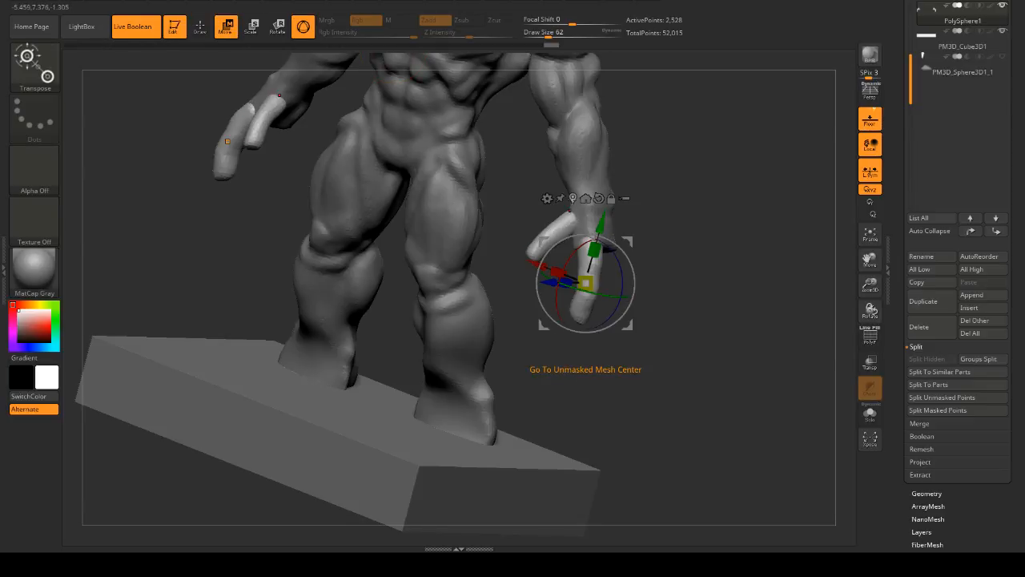
drag(585, 282, 556, 274)
drag(645, 257, 671, 228)
drag(608, 224, 607, 219)
drag(710, 218, 659, 219)
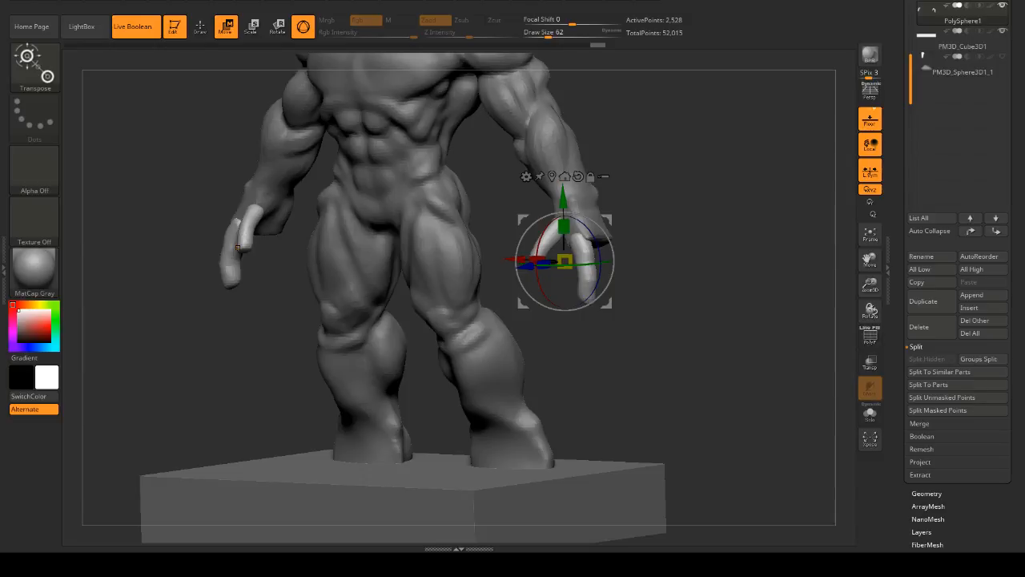
drag(705, 265, 747, 245)
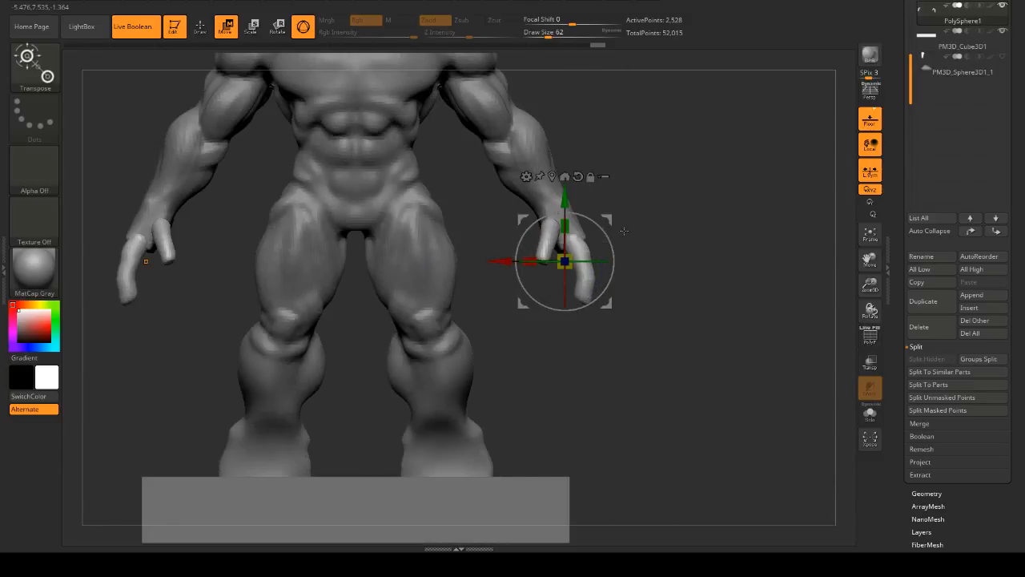
drag(633, 239, 585, 241)
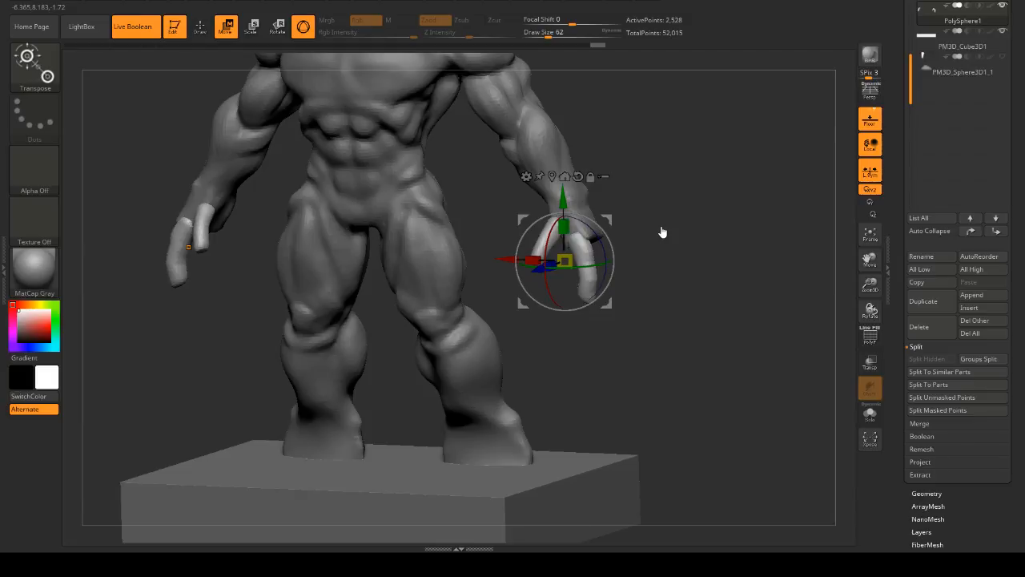
mouse_move(705, 232)
shift+mouse_down()
mouse_move(728, 212)
mouse_move(712, 249)
mouse_move(672, 245)
mouse_move(753, 251)
mouse_move(738, 229)
shift+mouse_up()
ctrl+click(708, 241)
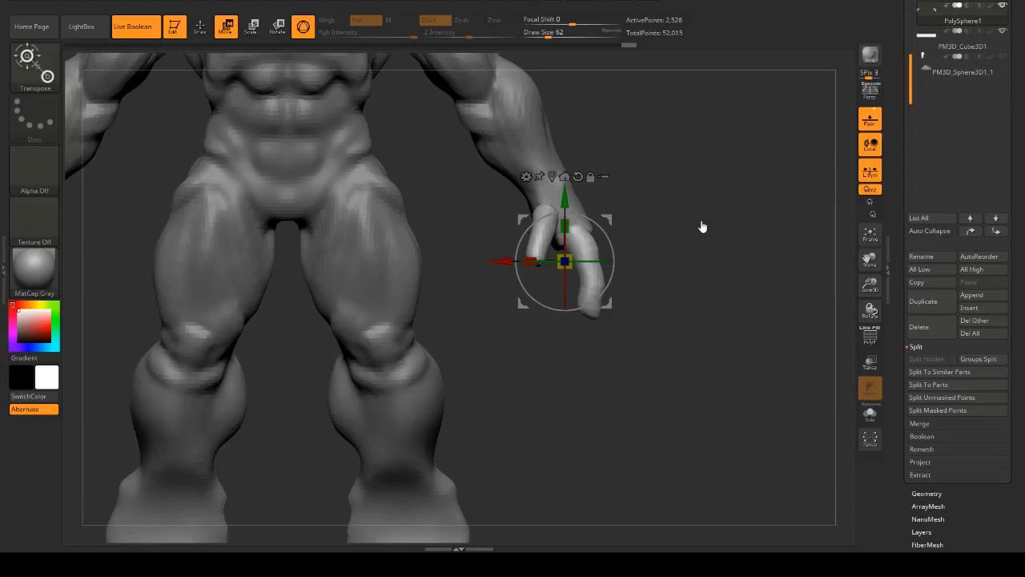
- Set the DynaMesh resolution to 32, remesh the thumb and finger tubes, and return to drawing with the Move brush
drag(686, 229, 652, 229)
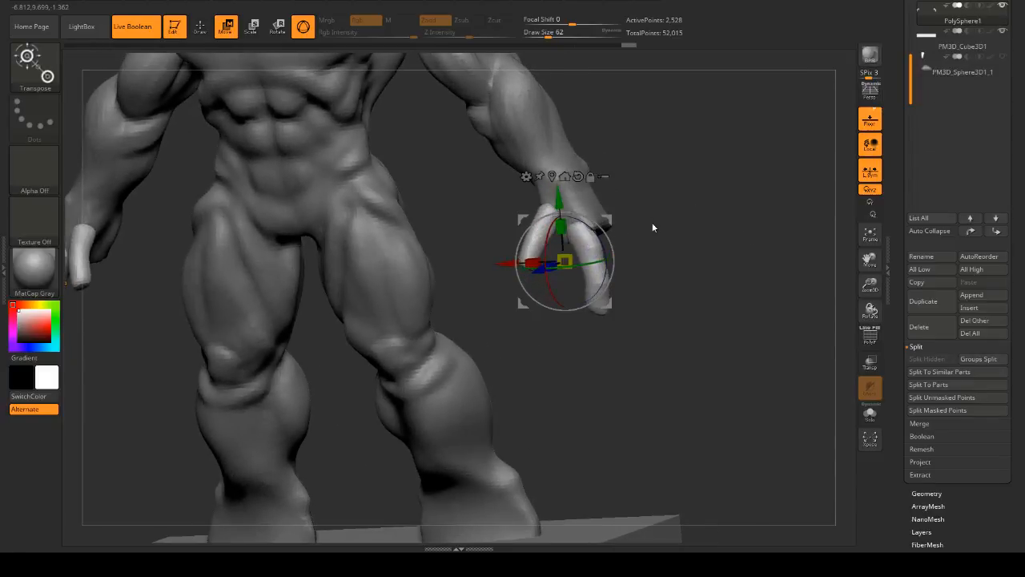
scroll(1013, 241, down, 3)
click(926, 442)
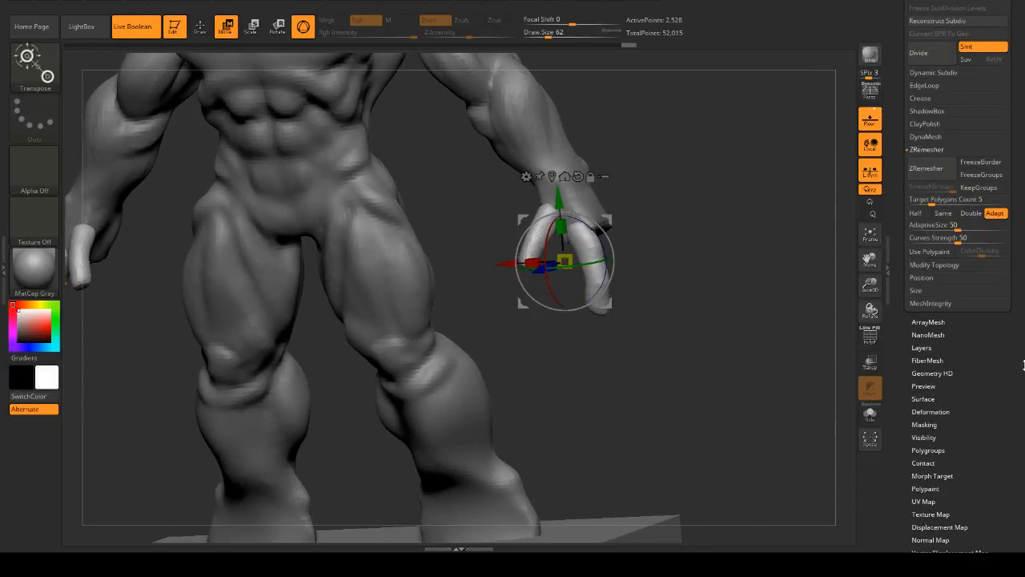
click(930, 271)
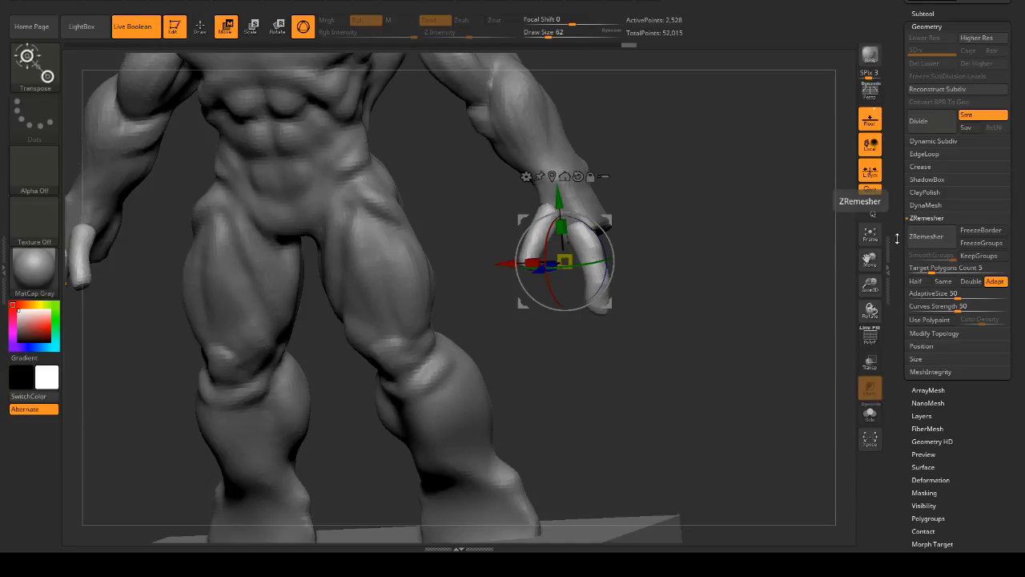
drag(725, 211, 764, 181)
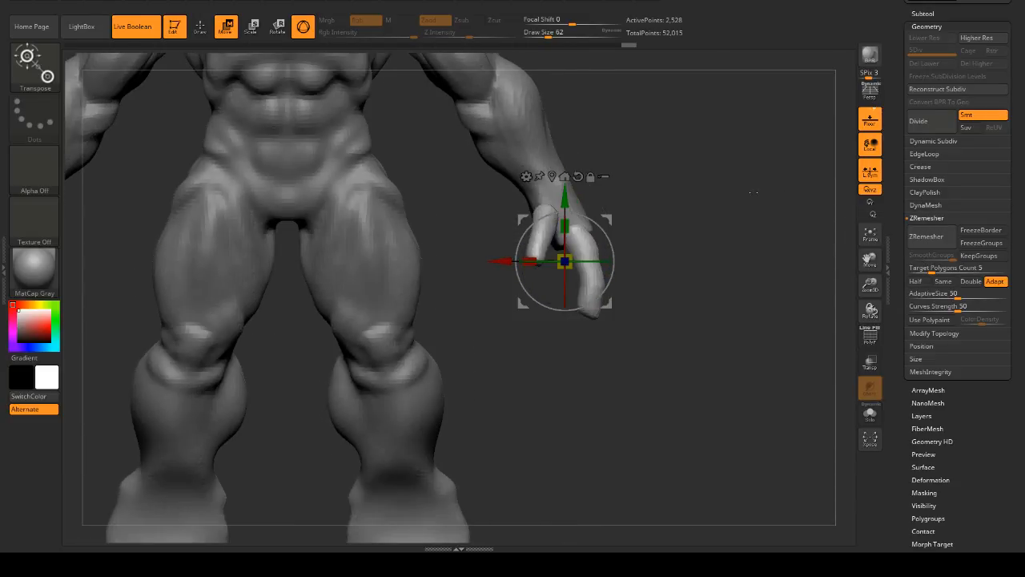
mouse_move(745, 217)
mouse_down()
mouse_move(809, 221)
mouse_move(738, 232)
mouse_move(753, 232)
mouse_up()
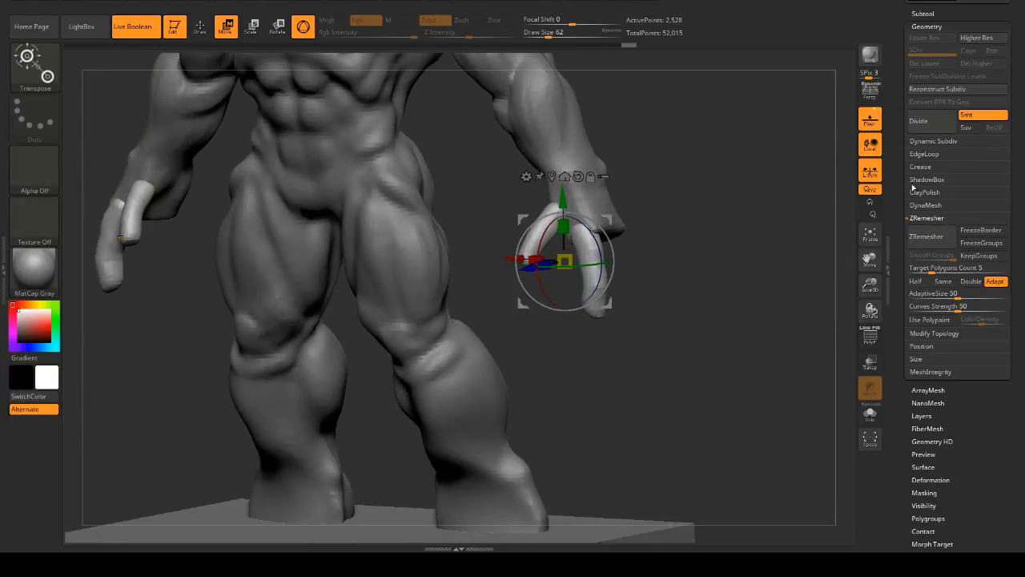
click(922, 206)
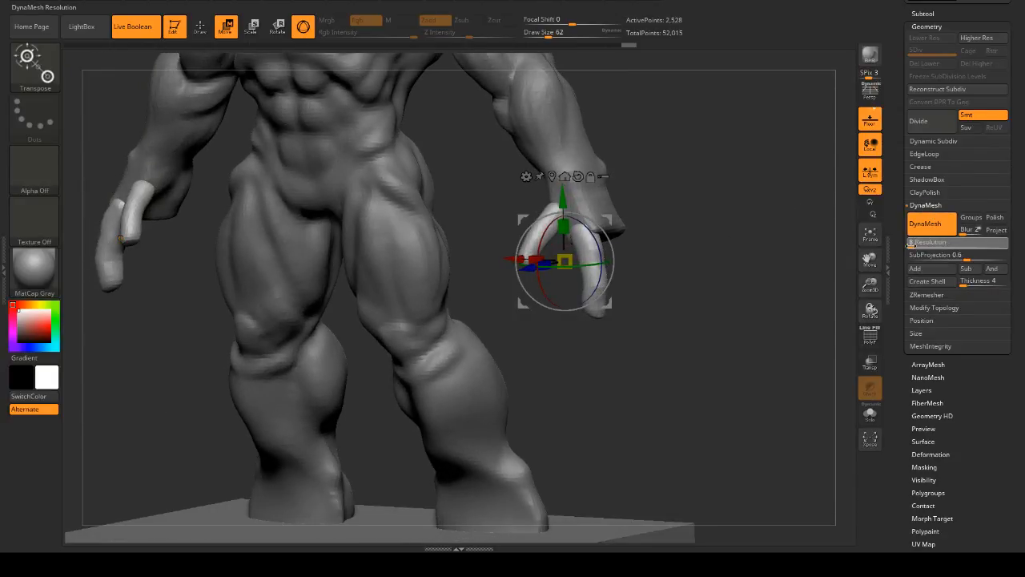
click(911, 245)
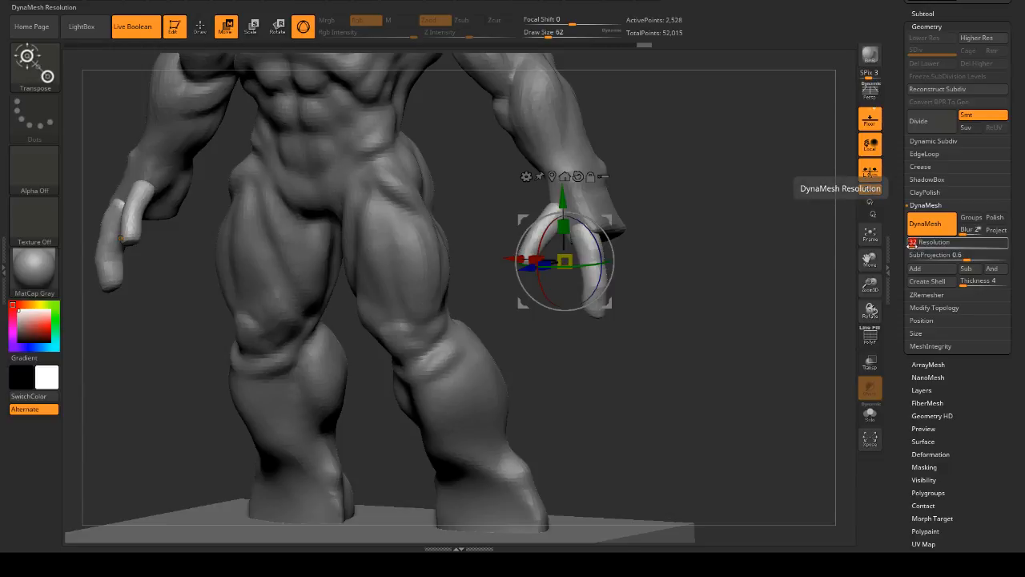
mouse_move(751, 216)
mouse_down()
mouse_move(655, 159)
mouse_move(778, 226)
mouse_move(728, 199)
mouse_move(759, 210)
mouse_up()
click(200, 29)
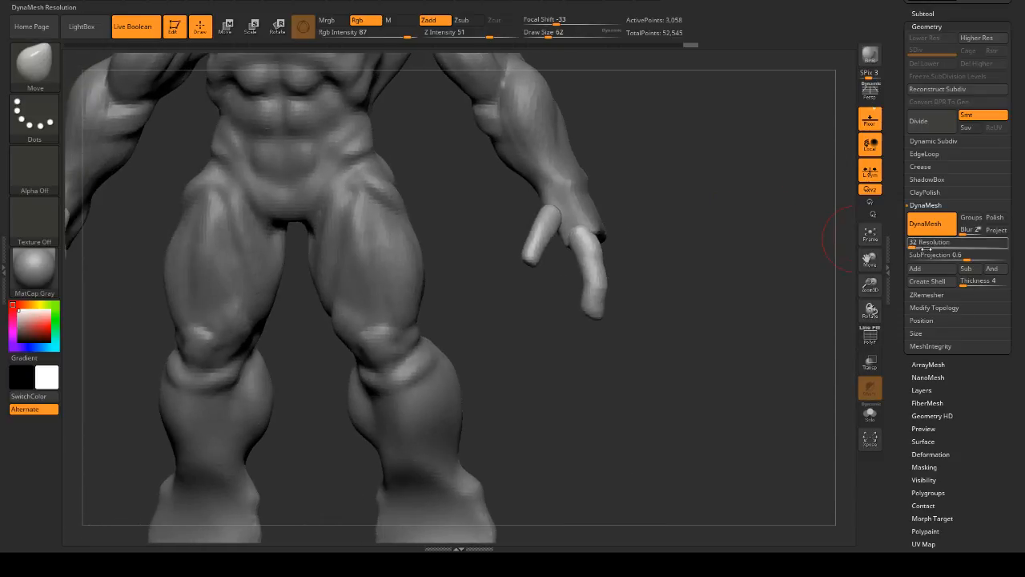
- Raise the DynaMesh resolution to 176 and remesh the thumb and finger tubes
click(914, 244)
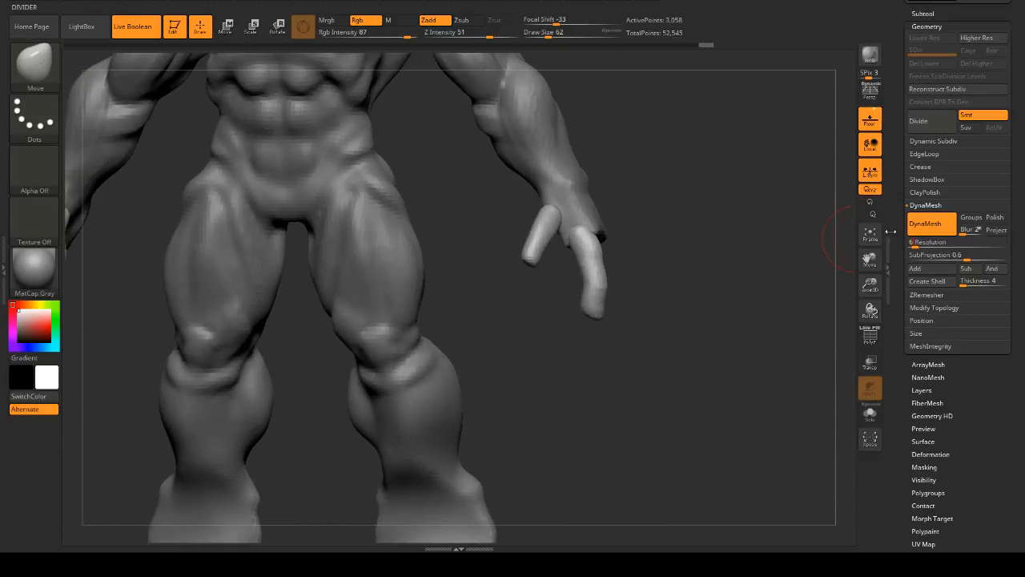
drag(780, 211, 753, 215)
key(ctrl)
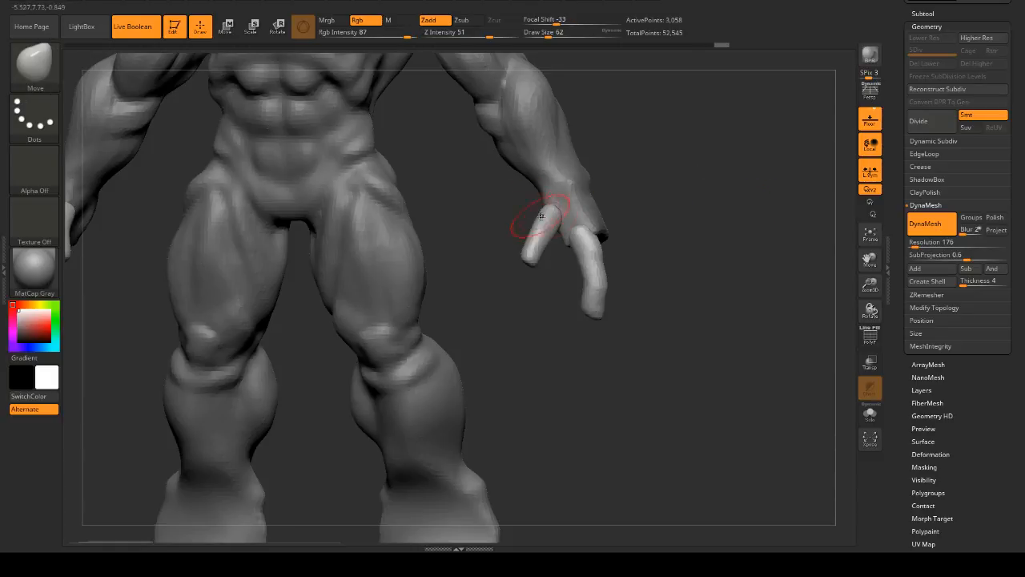
drag(551, 215, 556, 212)
mouse_move(666, 206)
ctrl+mouse_down()
mouse_move(686, 221)
mouse_move(674, 214)
ctrl+mouse_up()
- Smooth the faceted surfaces of the thumb and finger tubes, working from the front and the side
shift+drag(551, 214, 527, 249)
mouse_move(592, 251)
shift+mouse_down()
mouse_move(579, 266)
mouse_move(591, 298)
shift+mouse_up()
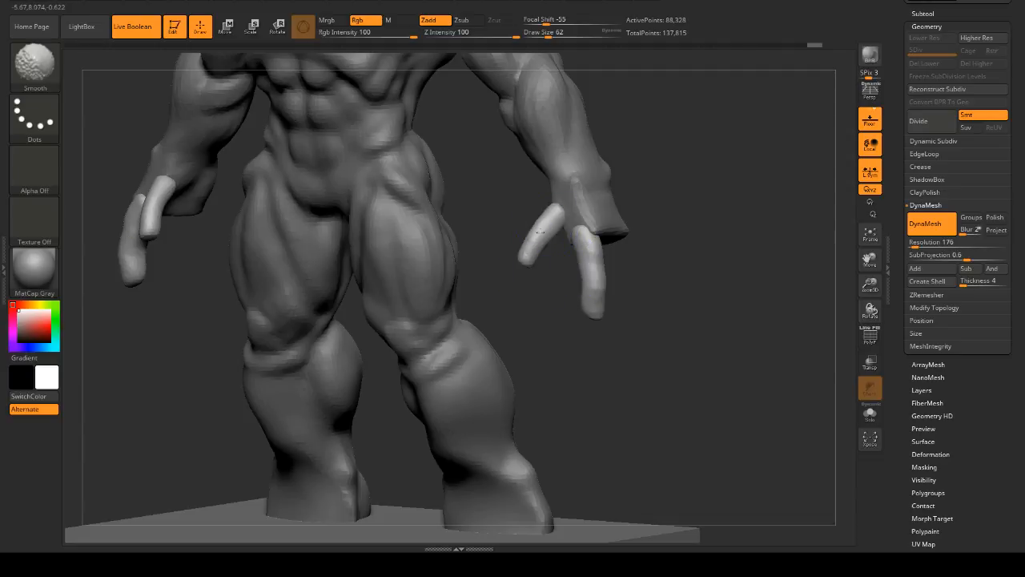
mouse_move(686, 213)
alt+mouse_down()
mouse_move(763, 233)
mouse_move(695, 231)
alt+mouse_up()
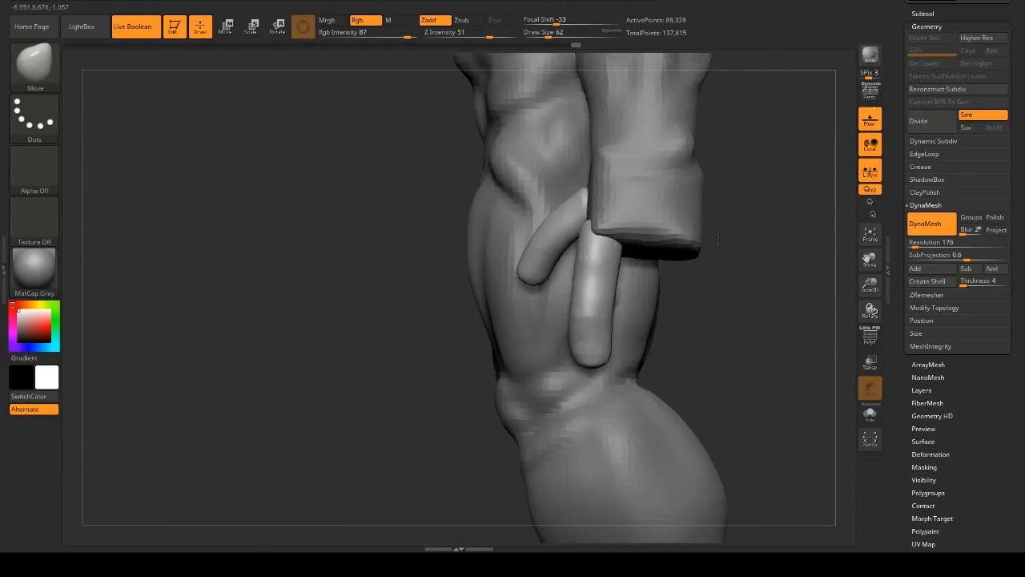
shift+drag(599, 239, 601, 255)
mouse_move(701, 278)
mouse_down()
mouse_move(804, 284)
mouse_move(758, 223)
mouse_up()
mouse_move(633, 288)
mouse_down()
mouse_move(767, 297)
mouse_move(780, 279)
mouse_up()
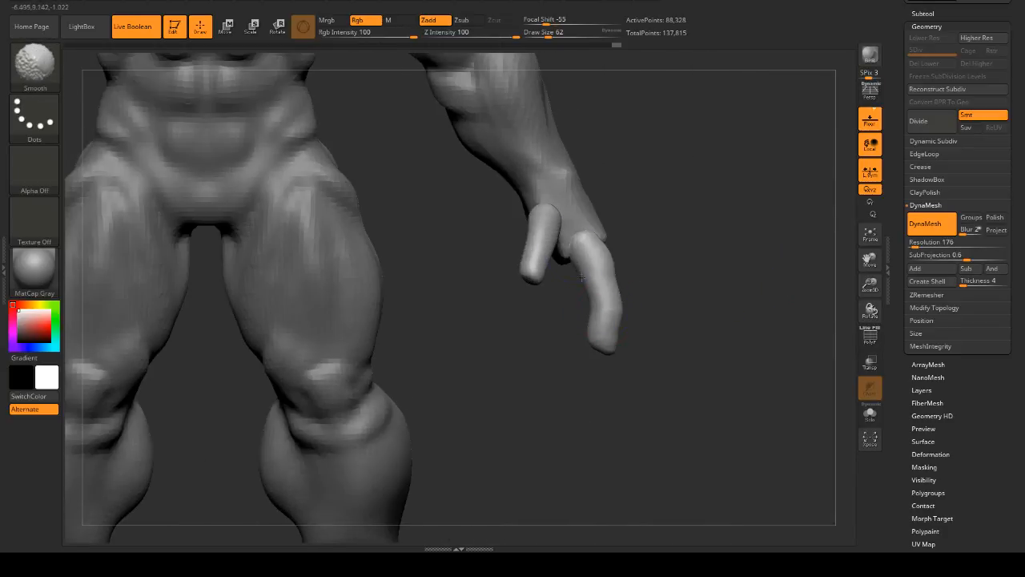
mouse_move(585, 286)
mouse_down()
mouse_move(615, 332)
mouse_move(673, 286)
mouse_move(632, 273)
mouse_up()
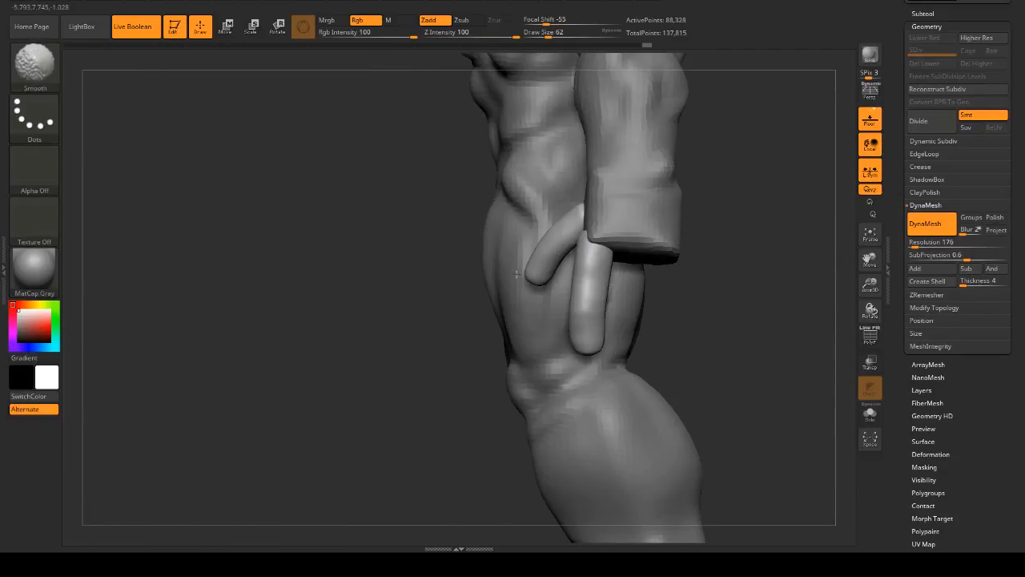
mouse_move(517, 275)
mouse_down()
mouse_move(769, 213)
mouse_move(763, 223)
mouse_up()
mouse_move(762, 222)
mouse_down()
mouse_move(767, 207)
mouse_move(773, 224)
mouse_move(658, 276)
mouse_move(636, 270)
mouse_move(691, 280)
mouse_move(663, 274)
mouse_up()
- Switch to the ClayBuildup brush at draw size 56 and build up the knuckle area on the finger tube
key(space)
key(b)
key(c)
key(b)
key(space)
drag(697, 280, 560, 293)
drag(632, 263, 650, 272)
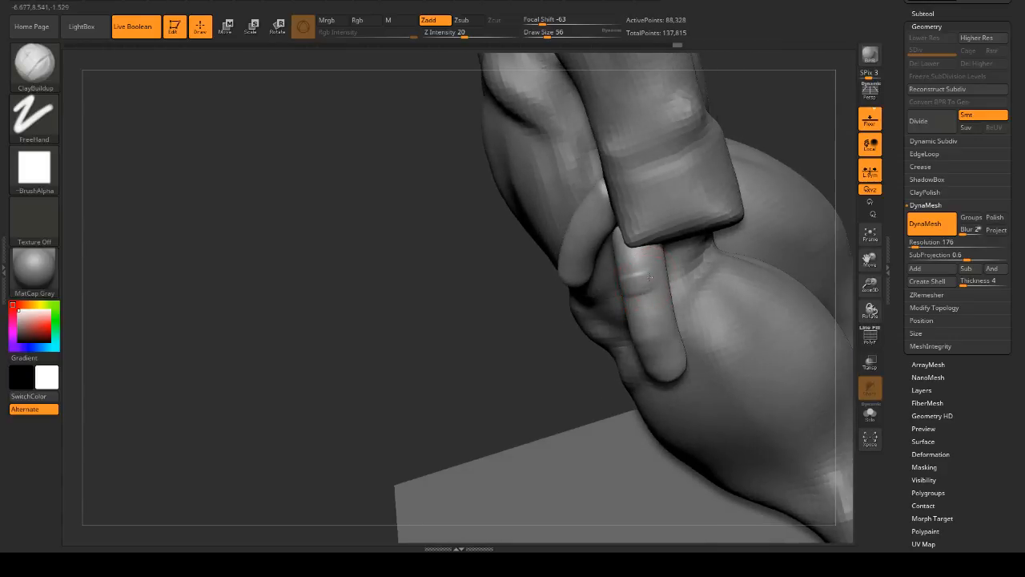
- Add joint ridges along the finger and thumb tubes with clay strokes from several angles, undoing one stroke
mouse_move(578, 294)
mouse_down()
mouse_move(524, 303)
mouse_move(750, 263)
mouse_up()
drag(695, 274, 633, 280)
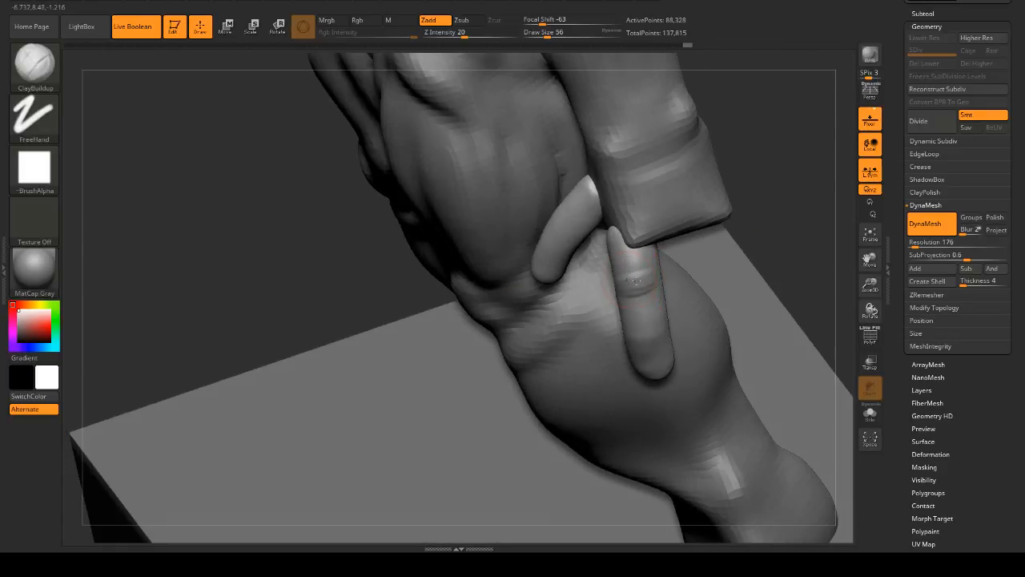
mouse_move(756, 264)
mouse_down()
mouse_move(741, 222)
mouse_move(545, 239)
mouse_move(536, 213)
mouse_up()
key(ctrl+z)
mouse_move(617, 232)
mouse_down()
mouse_move(766, 238)
mouse_move(565, 199)
mouse_move(575, 181)
mouse_move(698, 224)
mouse_move(600, 172)
mouse_up()
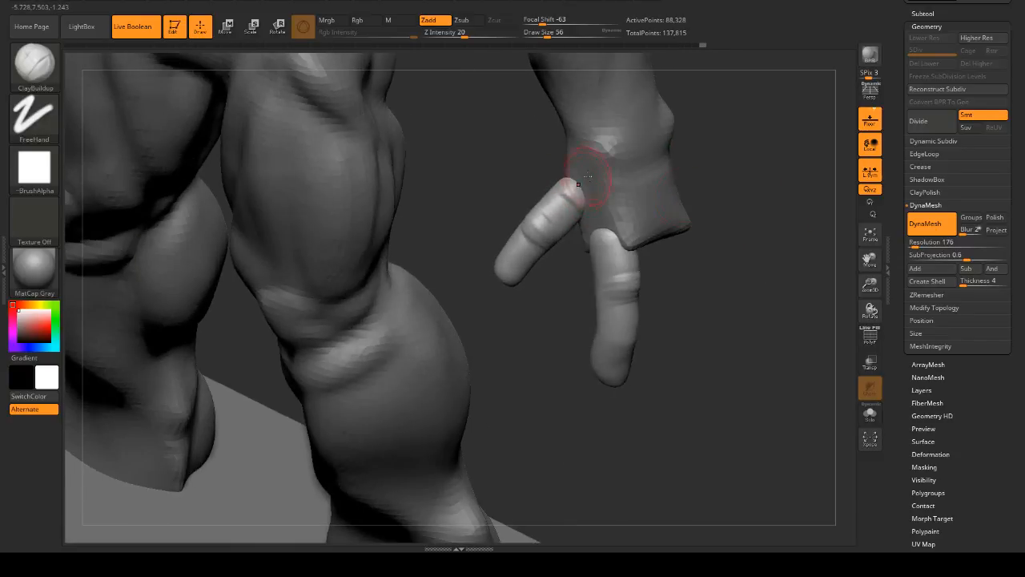
- Smooth the clay ridges on the thumb and finger into soft joints and shape the thumb's tip
key(shift)
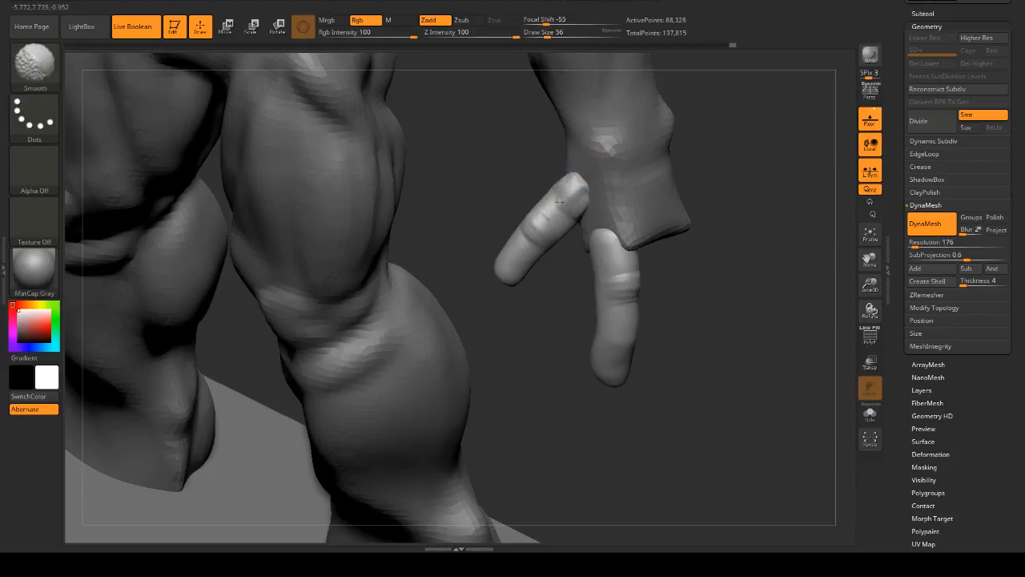
mouse_move(573, 174)
mouse_down()
mouse_move(705, 201)
mouse_move(774, 192)
mouse_move(722, 223)
mouse_up()
key(shift)
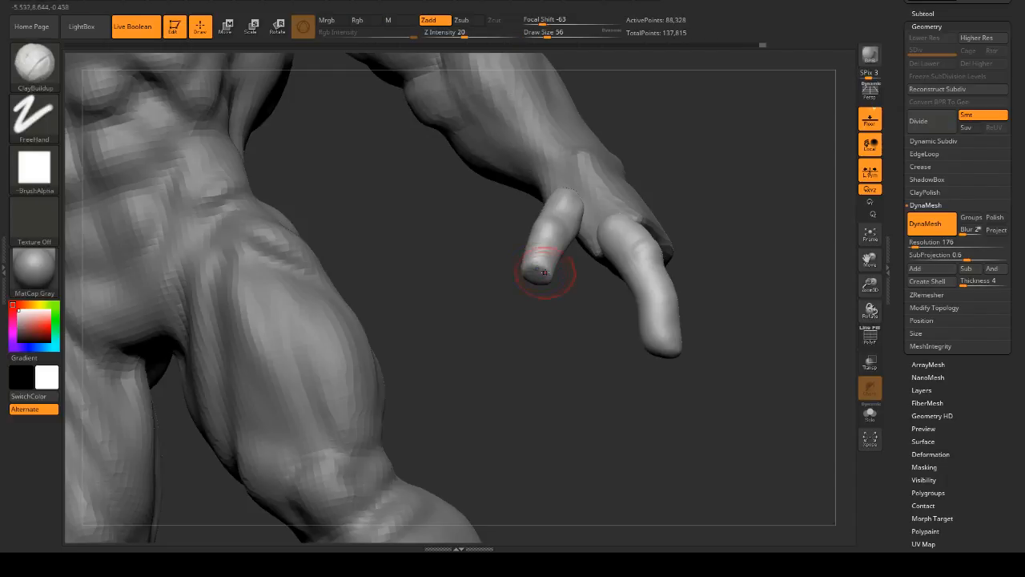
key(shift)
mouse_move(609, 277)
mouse_down()
mouse_move(750, 256)
mouse_move(580, 254)
mouse_up()
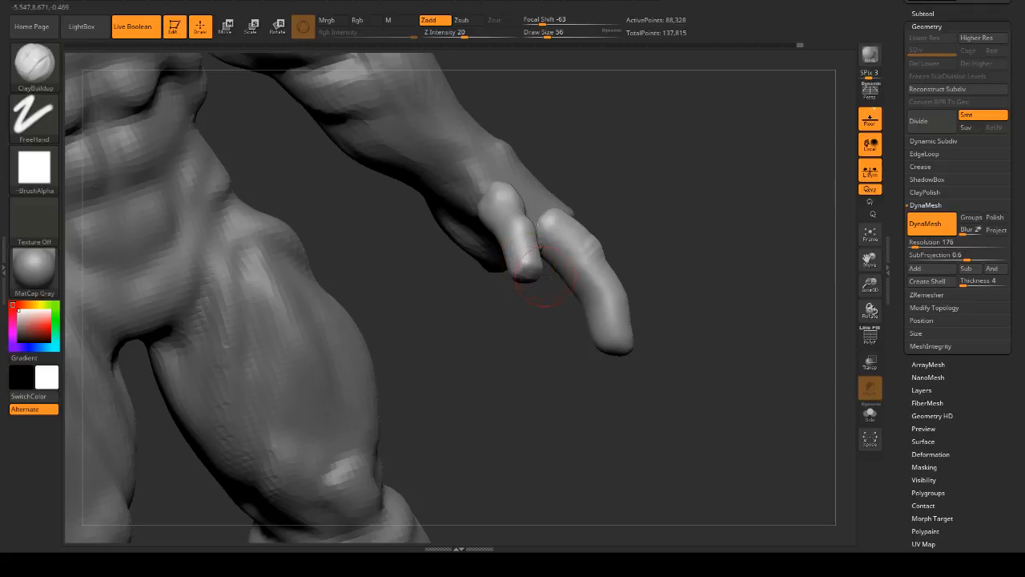
key(shift)
key(shift)
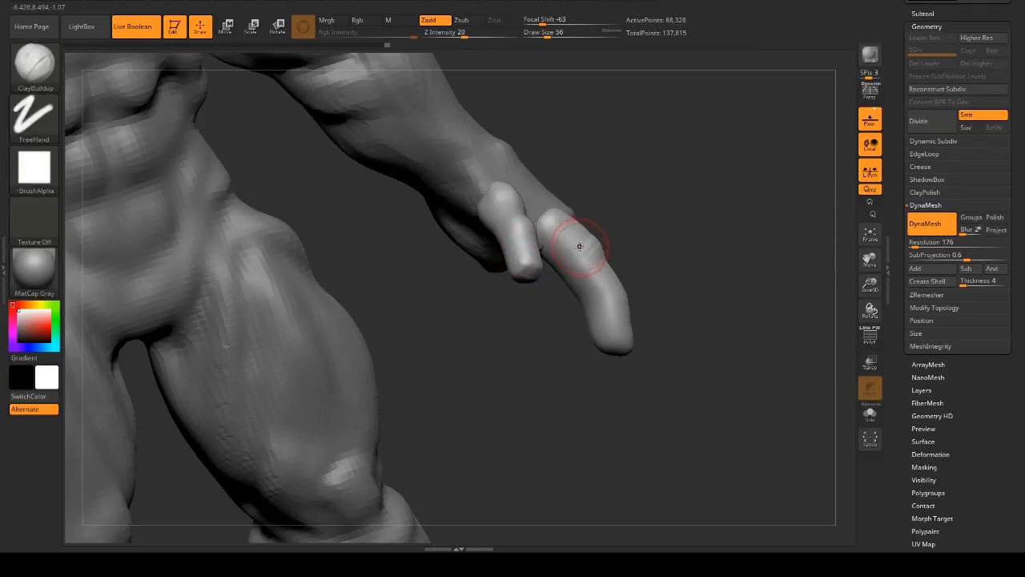
key(shift)
mouse_move(637, 268)
mouse_down()
mouse_move(667, 274)
mouse_move(647, 249)
mouse_up()
key(shift)
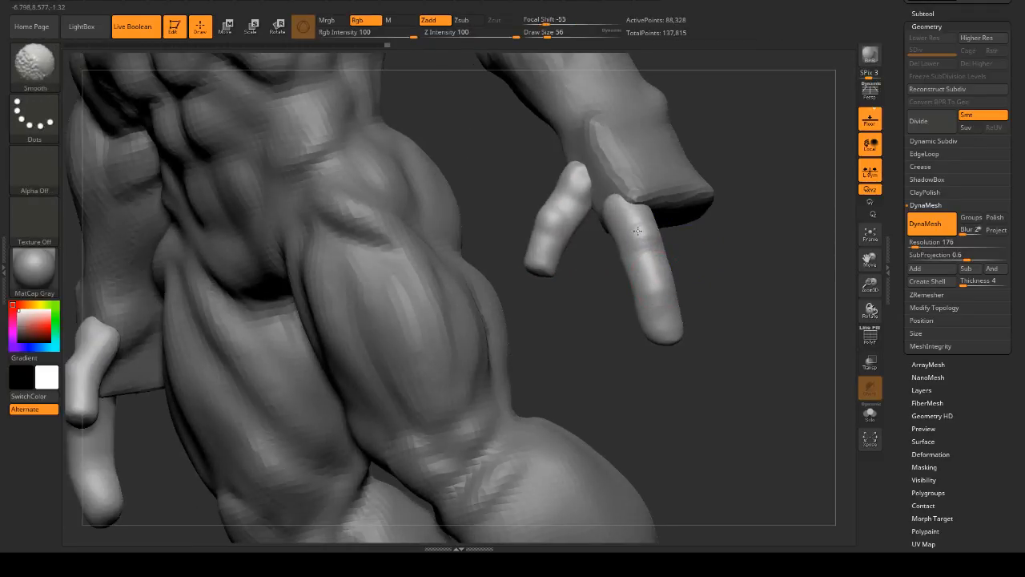
- Select the body mesh and start reshaping its wrist end with the Move brush at draw size 59
mouse_move(732, 281)
mouse_down()
mouse_move(791, 302)
mouse_move(789, 230)
mouse_move(796, 279)
mouse_move(801, 208)
mouse_move(781, 244)
mouse_move(767, 235)
mouse_move(774, 218)
mouse_move(792, 238)
mouse_up()
alt+click(658, 223)
key(b)
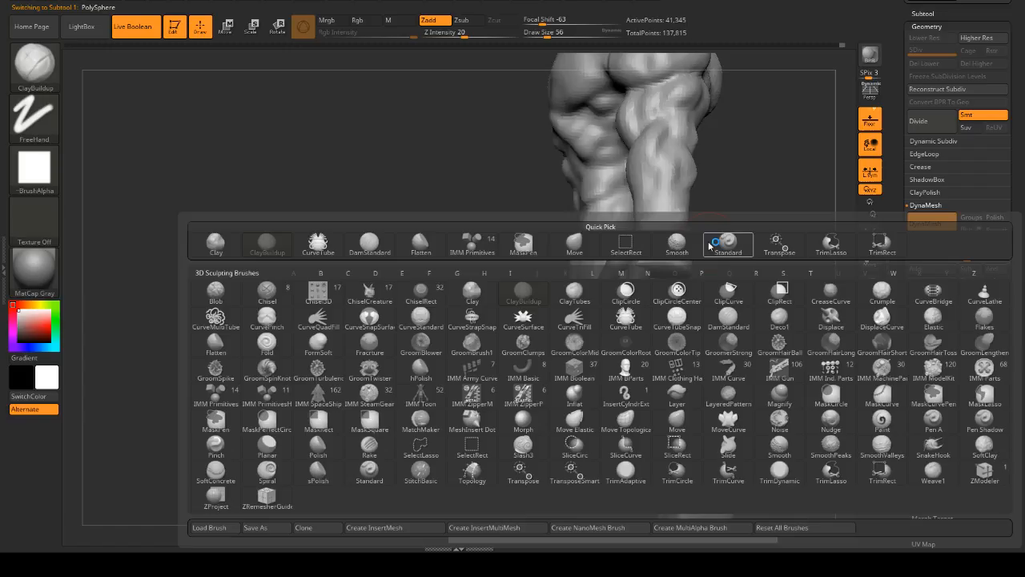
key(m)
key(v)
key(space)
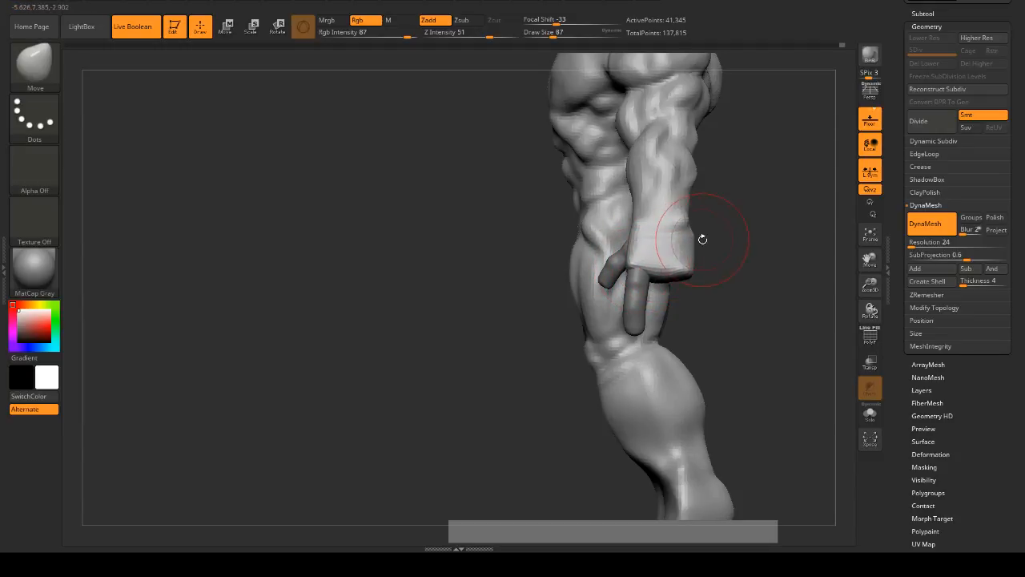
key(space)
drag(705, 240, 684, 233)
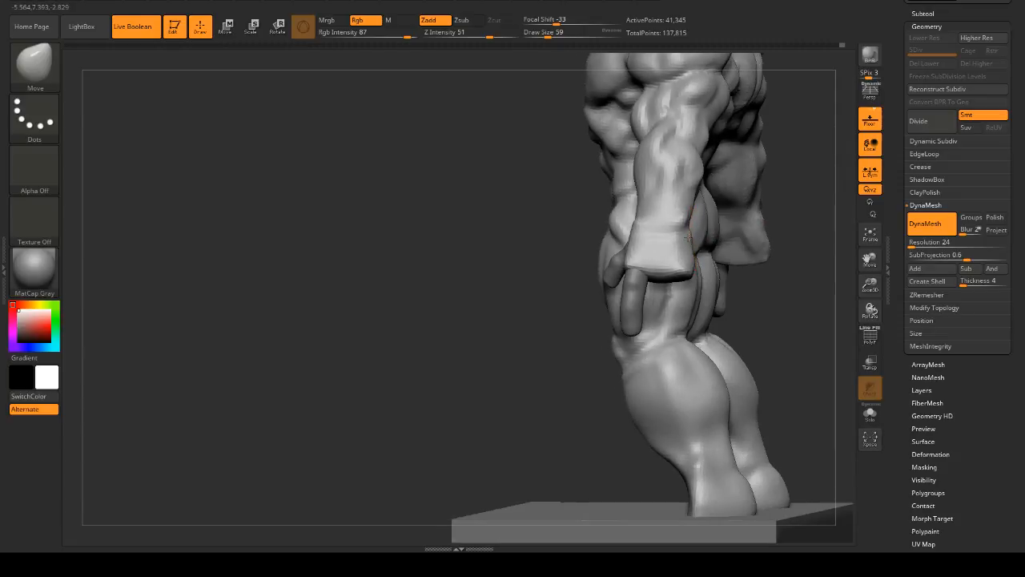
- Lengthen and flare the wrist end into a palm block, adjusting its outline from the side, back and front
right_drag(720, 236, 574, 238)
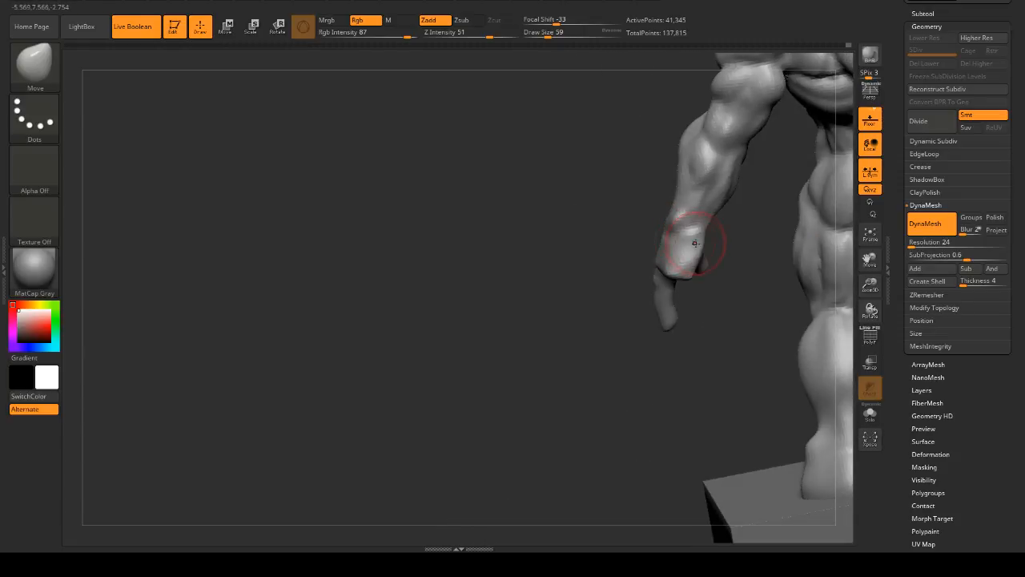
right_drag(691, 240, 655, 276)
mouse_move(655, 276)
mouse_down()
mouse_move(621, 274)
mouse_move(652, 276)
mouse_up()
drag(808, 256, 671, 259)
mouse_move(676, 275)
right_down()
mouse_move(728, 275)
mouse_move(664, 274)
mouse_move(662, 265)
right_up()
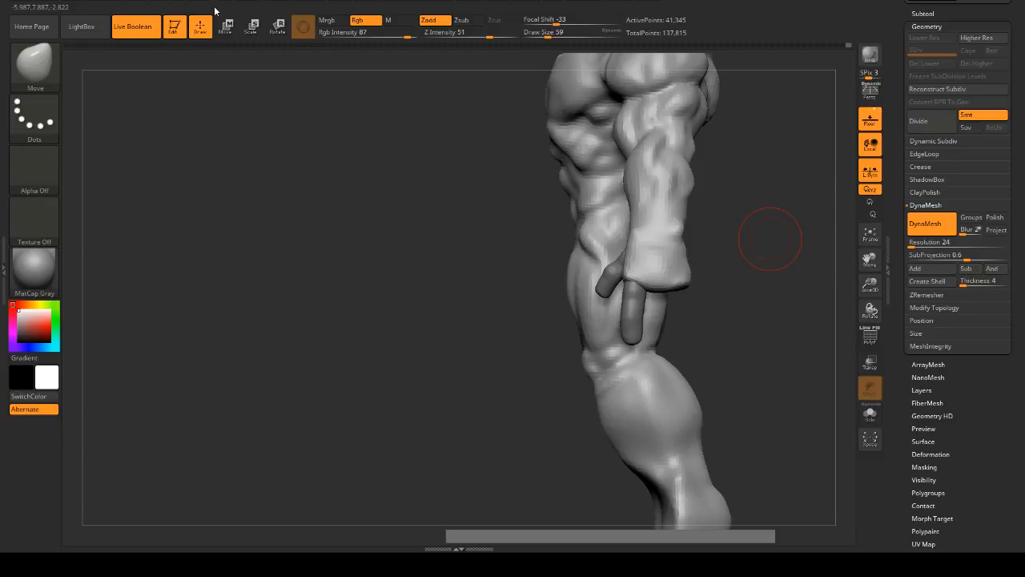
right_drag(840, 289, 889, 276)
ctrl+right_drag(769, 260, 767, 282)
alt+right_drag(767, 282, 715, 249)
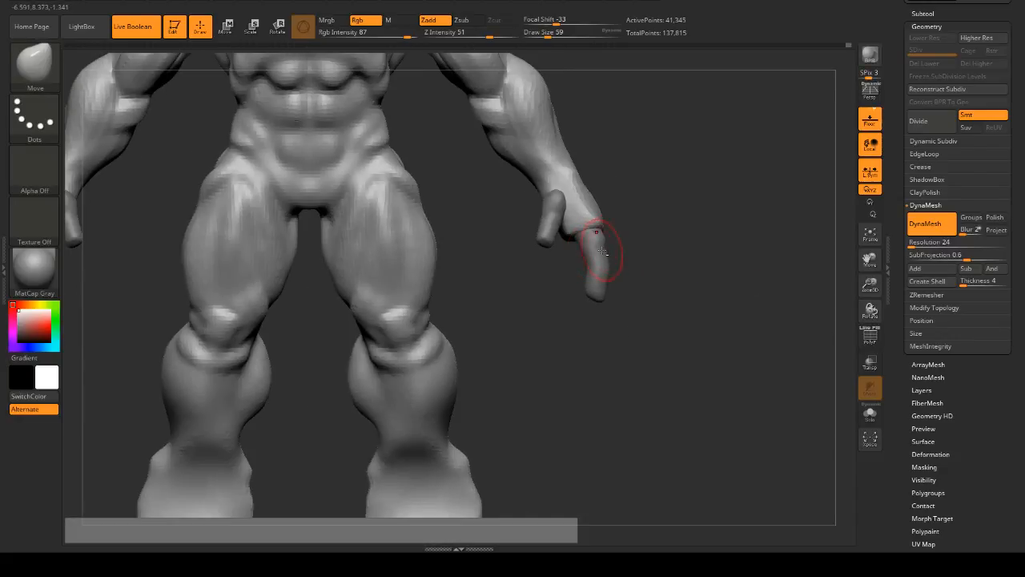
right_drag(647, 232, 657, 235)
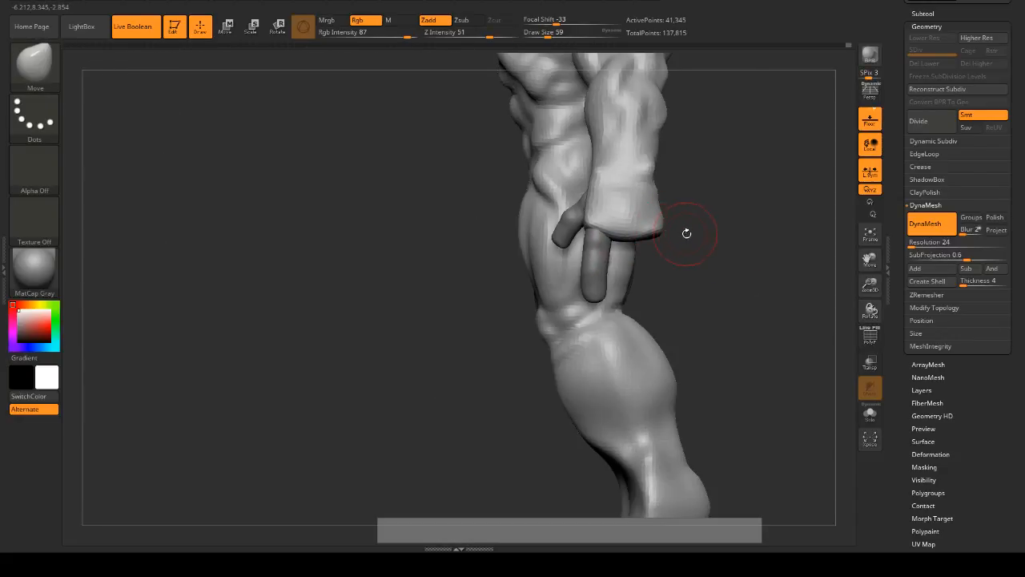
mouse_move(721, 237)
shift+right_down()
mouse_move(705, 229)
mouse_move(727, 238)
mouse_move(721, 275)
mouse_move(683, 243)
mouse_move(698, 195)
mouse_move(698, 205)
mouse_move(684, 197)
shift+right_up()
- Select the digits mesh and reshape the thumb and finger with the Move brush at draw sizes 44 and 140
right_click(684, 197)
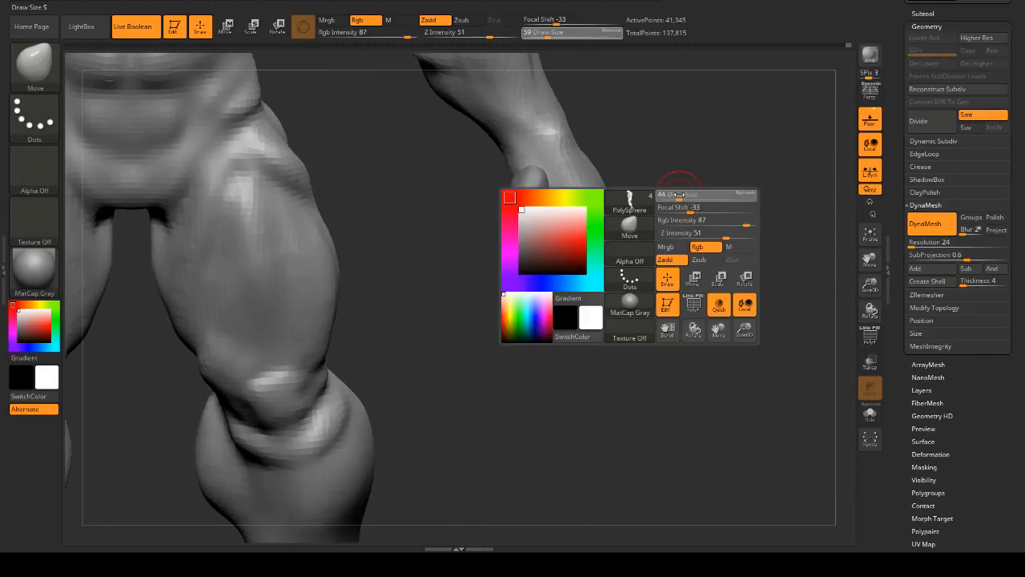
alt+click(518, 215)
right_drag(517, 215, 550, 203)
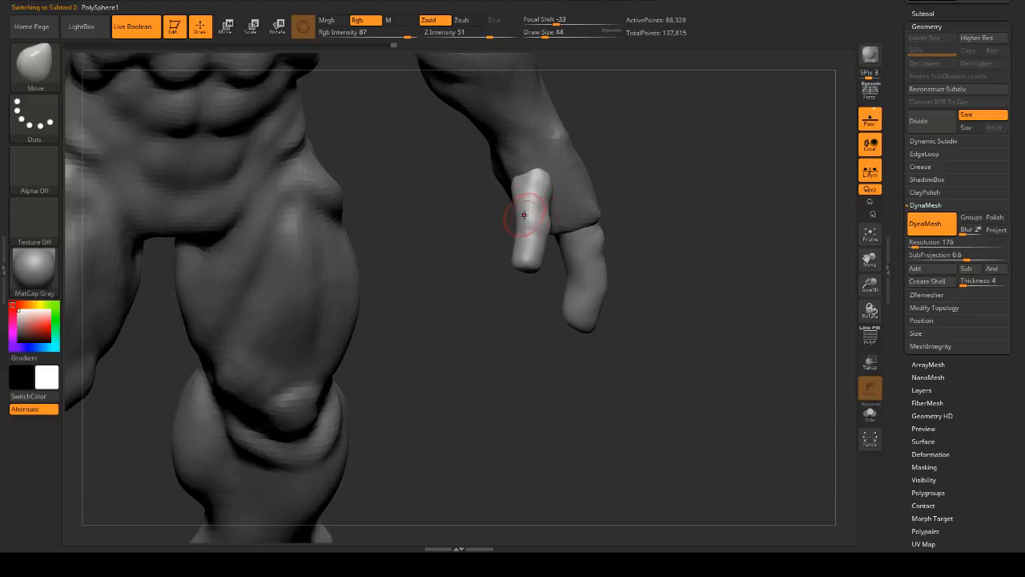
key(shift)
mouse_move(779, 264)
right_down()
mouse_move(669, 230)
mouse_move(697, 251)
right_up()
key(space)
mouse_move(635, 259)
mouse_down()
mouse_move(647, 258)
mouse_move(624, 277)
mouse_move(632, 269)
mouse_up()
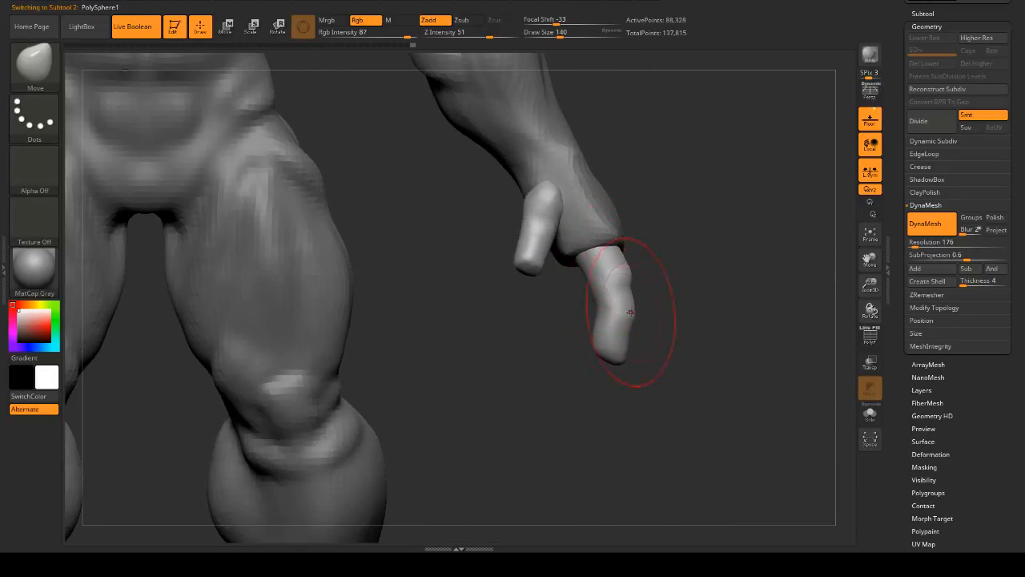
drag(615, 324, 609, 332)
- Refine the finger's thickness and bend from the side and front with the Move brush at draw sizes 67, 54 and 65
mouse_move(684, 334)
shift+right_down()
mouse_move(639, 330)
mouse_move(753, 327)
mouse_move(729, 329)
shift+right_up()
key(space)
drag(720, 335, 716, 334)
mouse_move(651, 360)
mouse_down()
mouse_move(633, 368)
mouse_move(615, 350)
mouse_up()
key(space)
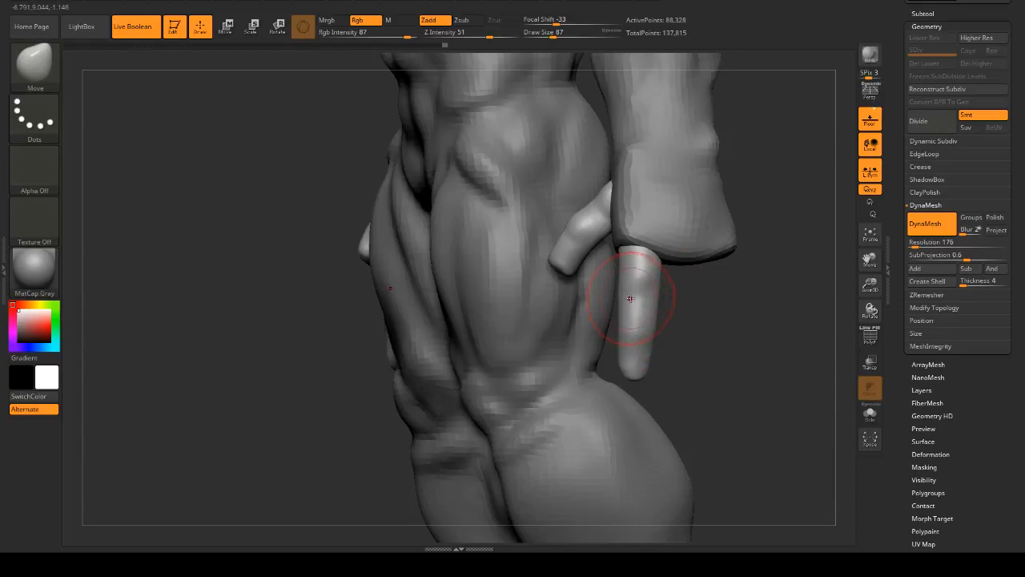
key(s)
drag(630, 299, 620, 298)
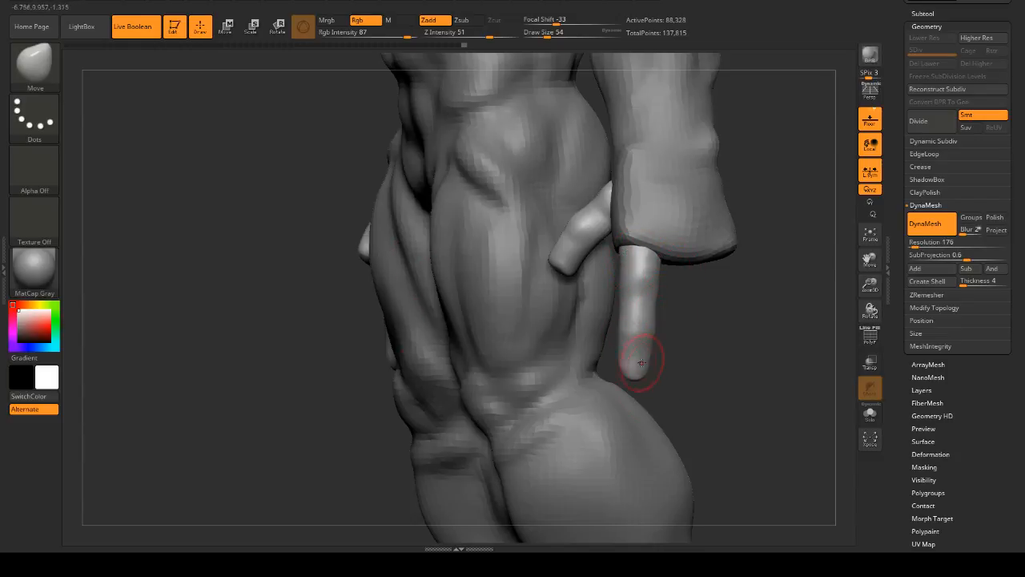
mouse_move(691, 354)
mouse_down()
mouse_move(753, 333)
mouse_move(656, 333)
mouse_move(626, 347)
mouse_up()
key(space)
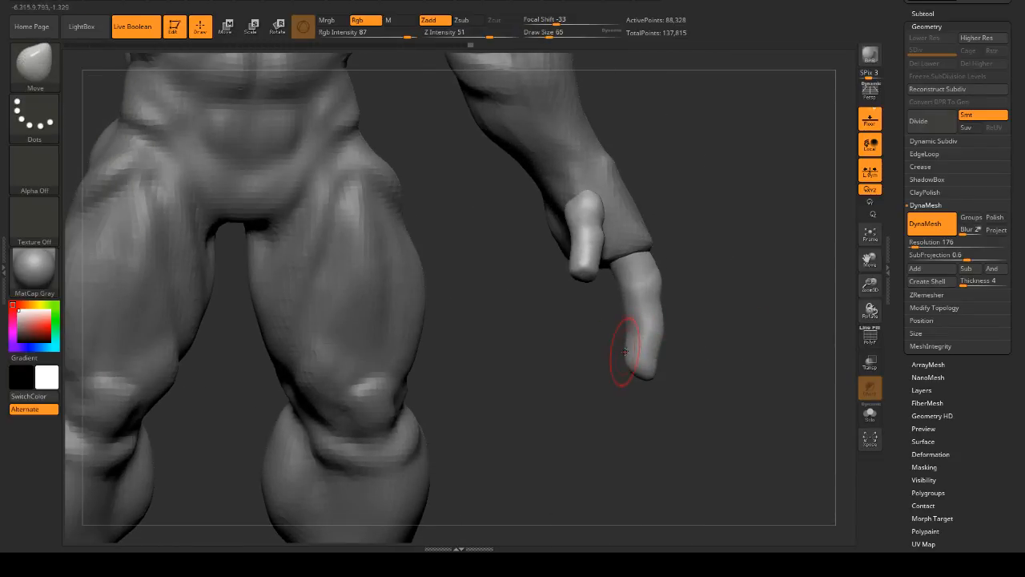
- Isolate the finger by masking off the thumb and center the transform gizmo on the finger
mouse_move(687, 305)
mouse_down()
mouse_move(737, 298)
mouse_move(721, 294)
mouse_move(745, 263)
mouse_move(726, 286)
mouse_up()
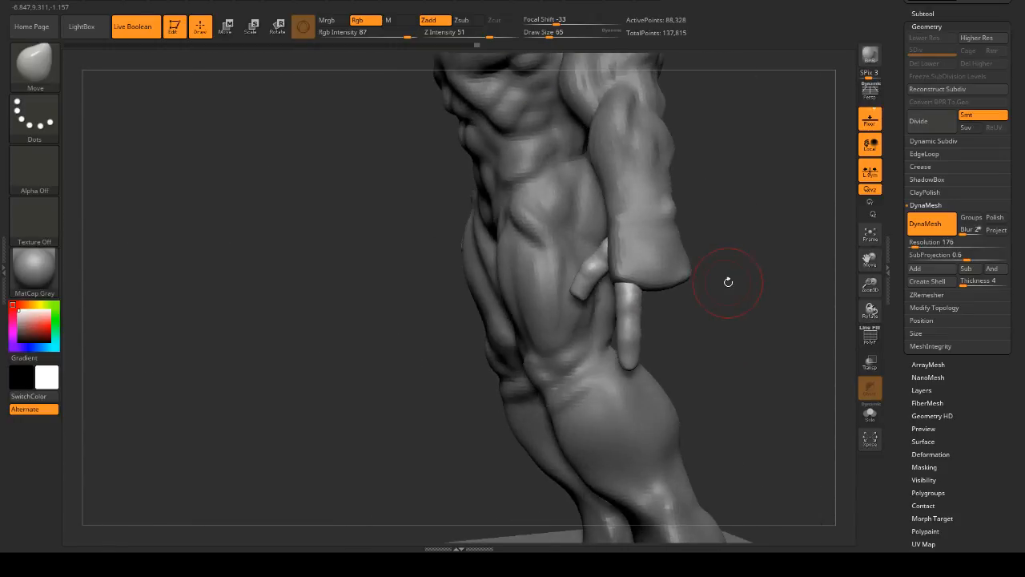
click(226, 28)
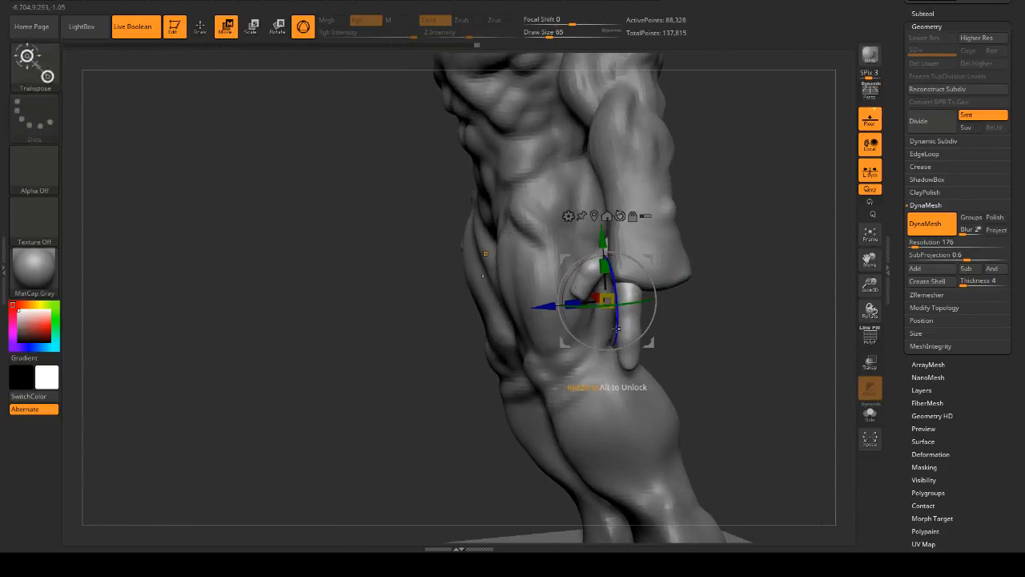
alt+click(633, 358)
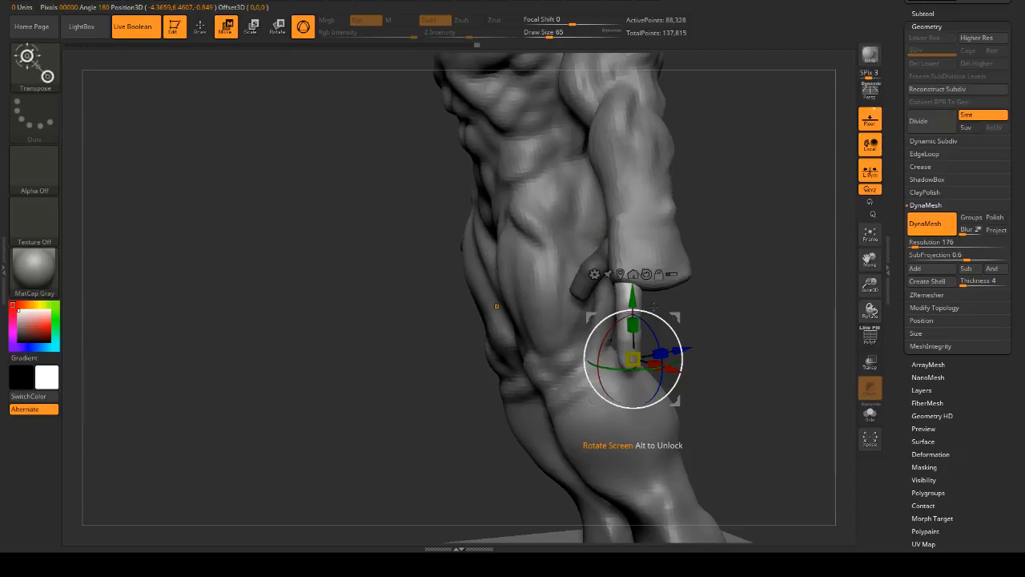
drag(789, 249, 737, 285)
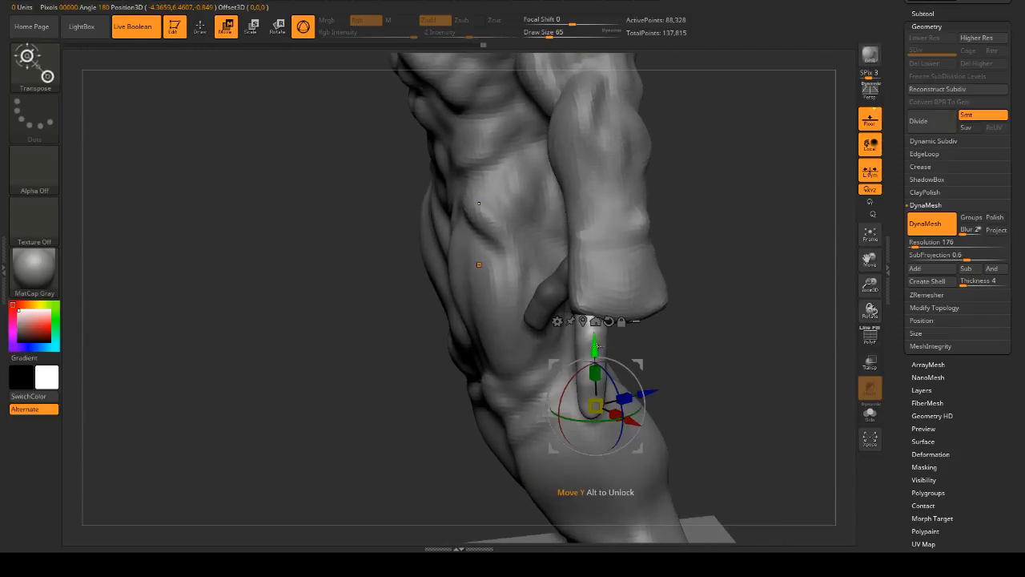
alt+drag(583, 335, 698, 294)
- Lay a transpose line out from the finger across the palm and duplicate the finger beside the first one
key(y)
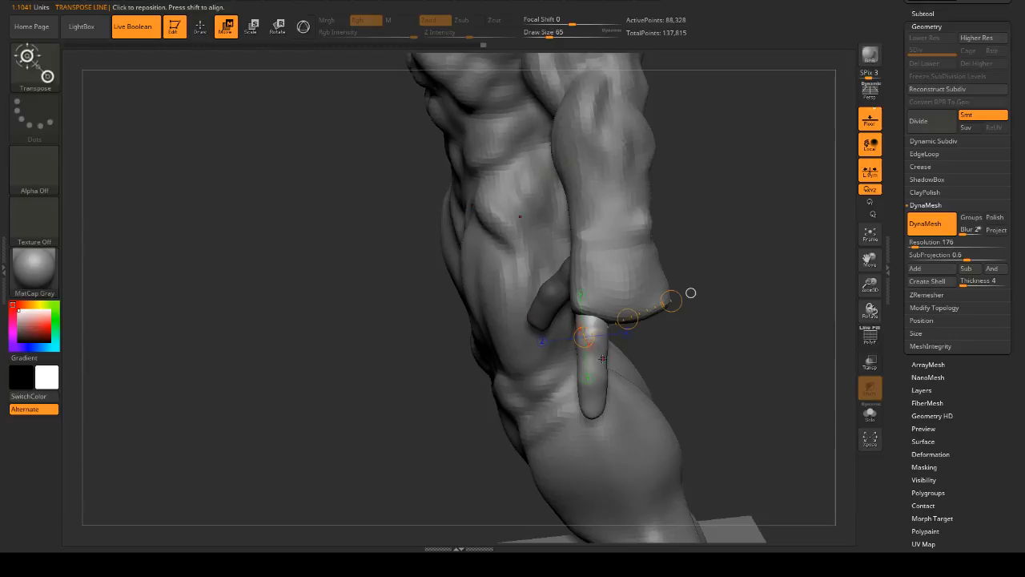
drag(595, 359, 728, 343)
alt+drag(719, 289, 631, 233)
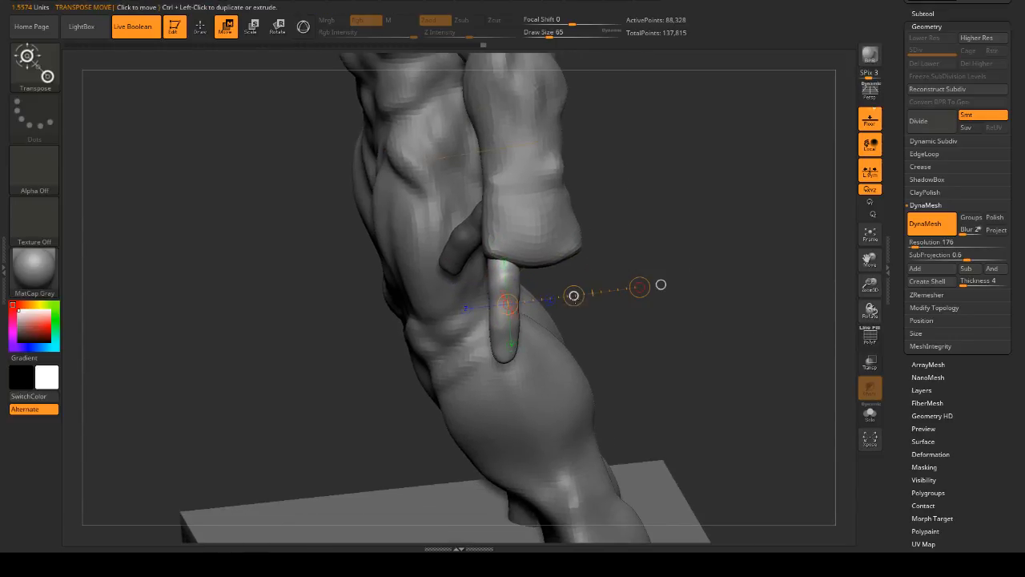
key(ctrl)
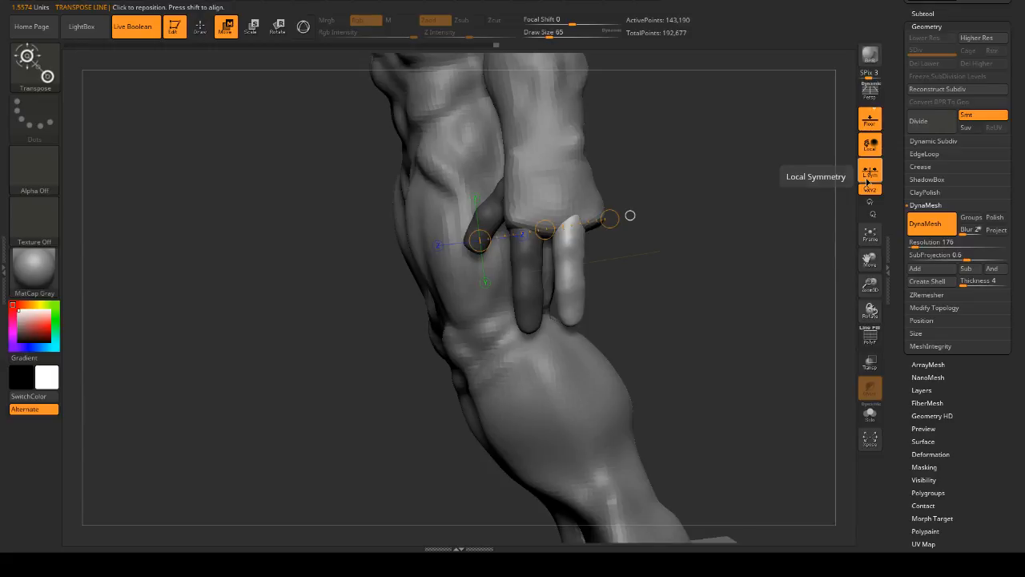
click(877, 150)
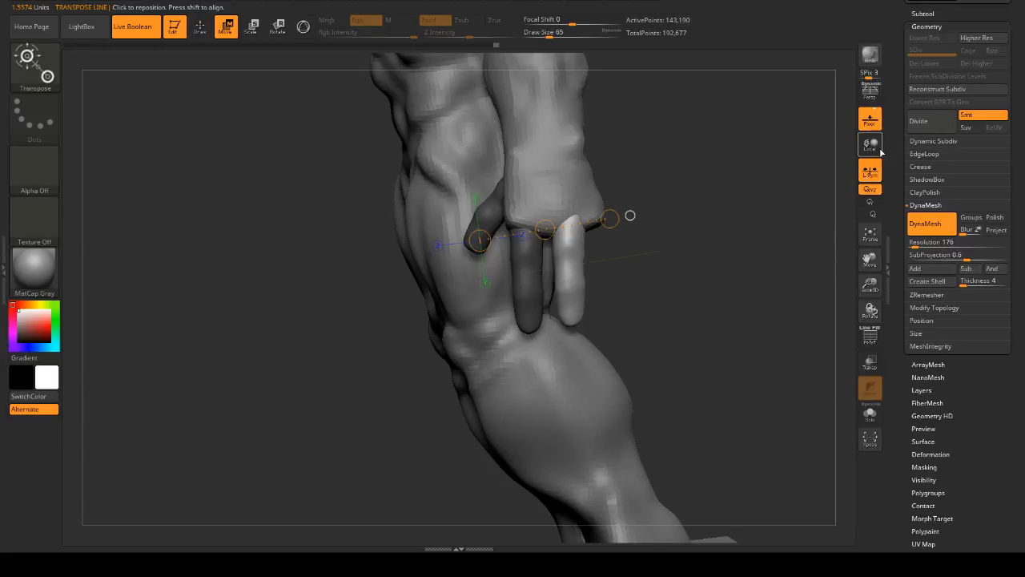
click(879, 150)
drag(721, 182, 745, 176)
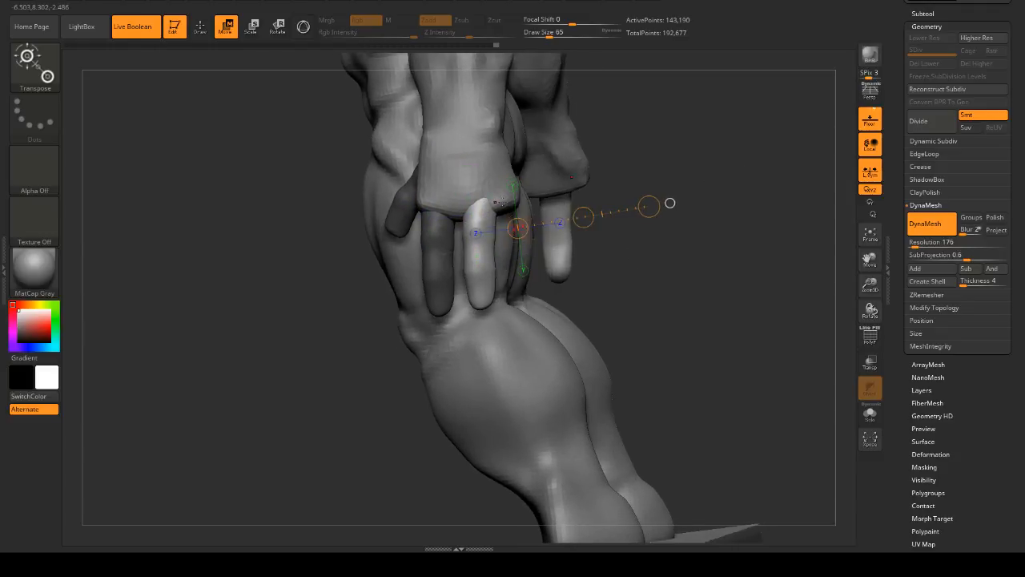
key(ctrl+z)
key(ctrl+shift+z)
- Draw a new transpose line from the second finger and duplicate it twice to make four fingers per hand
drag(479, 213, 735, 195)
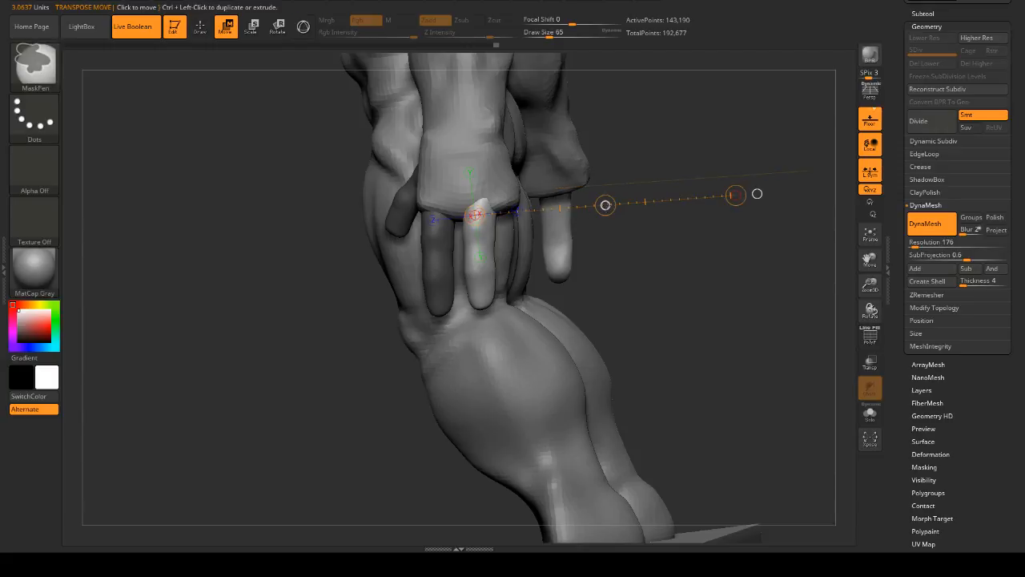
ctrl+drag(606, 205, 646, 201)
drag(666, 254, 652, 202)
drag(670, 246, 685, 271)
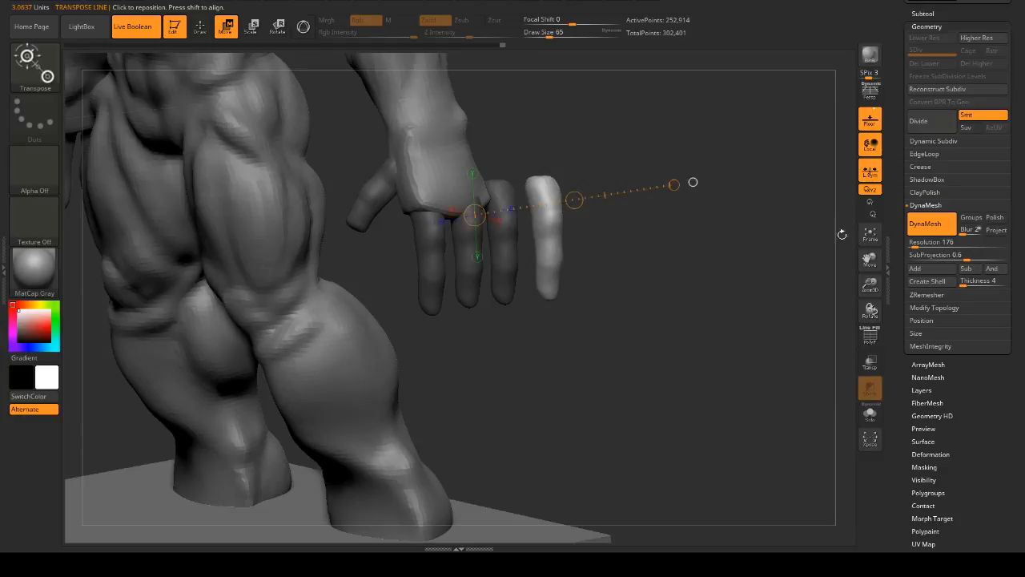
- Check the row of fingers from the front and side, return to Draw mode and turn on the polyframe display
mouse_move(725, 231)
mouse_down()
mouse_move(713, 232)
mouse_move(717, 261)
mouse_move(718, 216)
mouse_up()
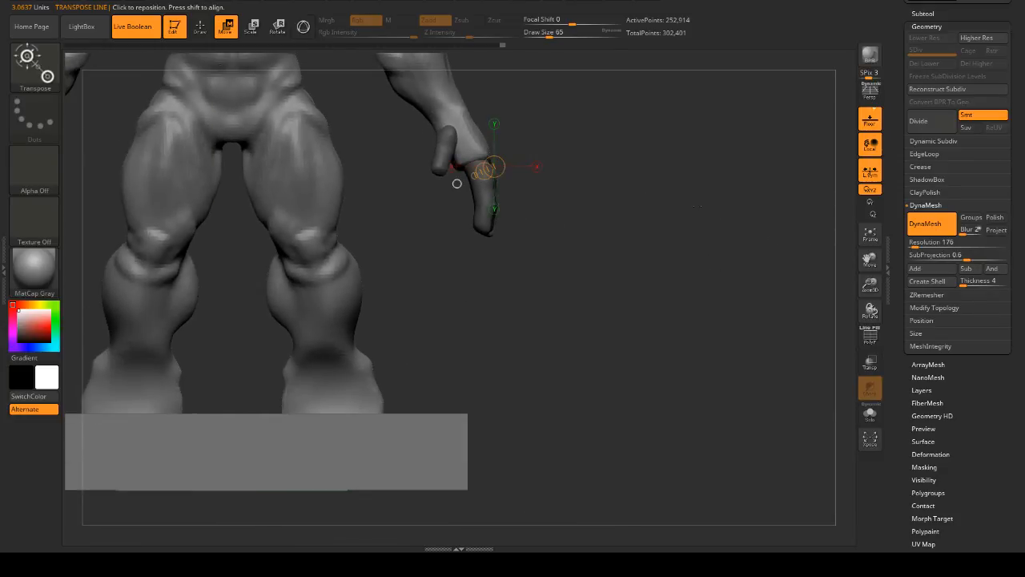
drag(793, 207, 673, 223)
shift+drag(675, 271, 638, 273)
drag(647, 276, 689, 222)
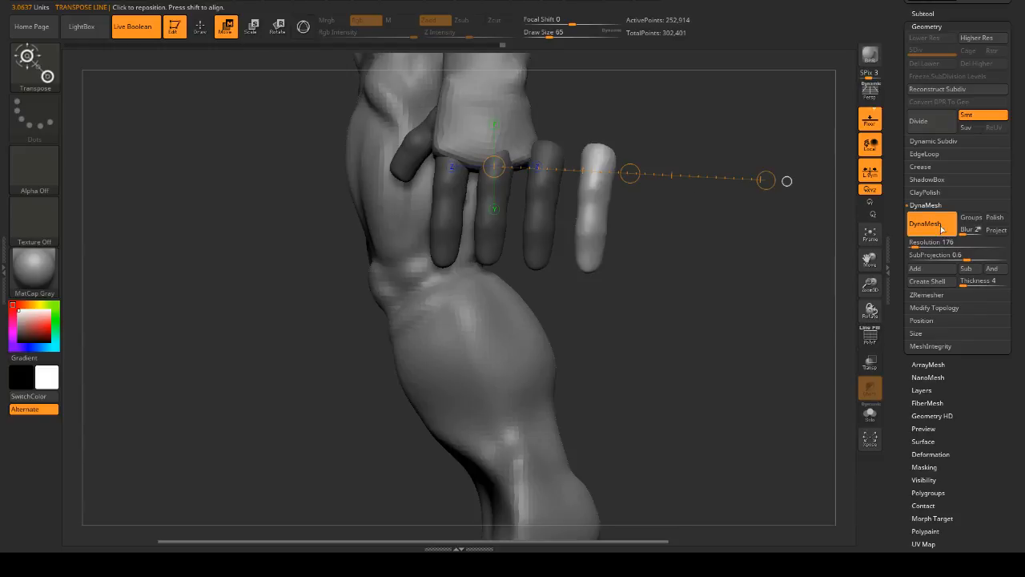
drag(757, 261, 818, 265)
mouse_move(691, 175)
mouse_down()
mouse_move(825, 304)
mouse_move(705, 282)
mouse_move(732, 275)
mouse_move(743, 291)
mouse_move(769, 256)
mouse_move(803, 272)
mouse_move(723, 222)
mouse_up()
key(q)
key(shift+f)
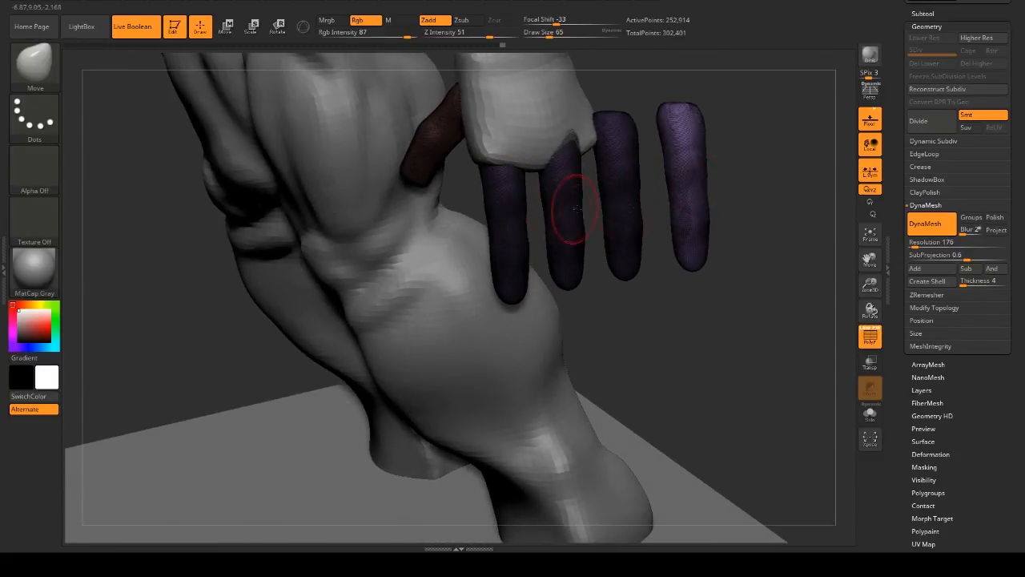
- Hide the thumbs and split the visible fingers into separate polygroups with Auto Groups
ctrl+shift+click(518, 231)
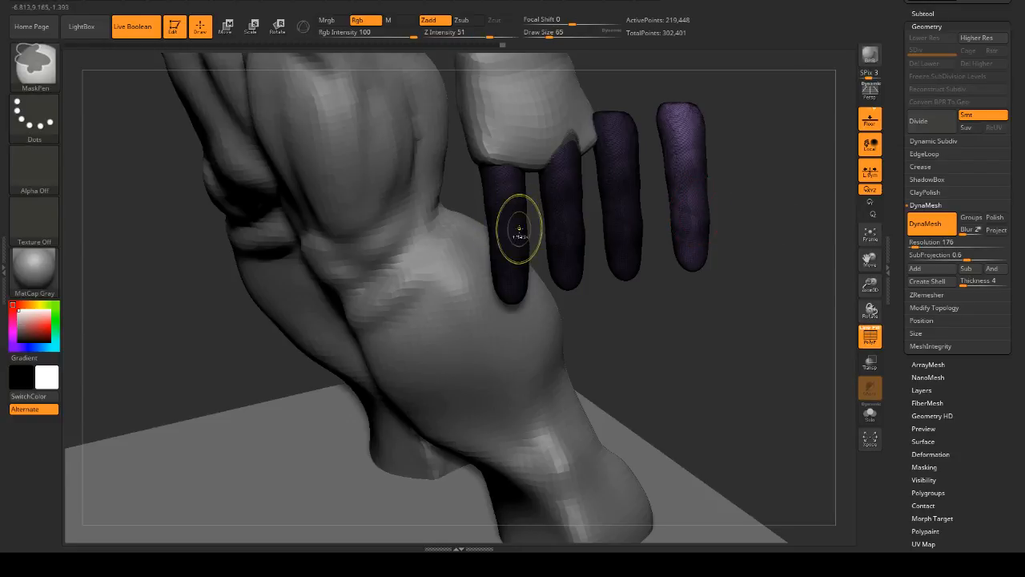
drag(717, 241, 790, 240)
scroll(934, 350, down, 3)
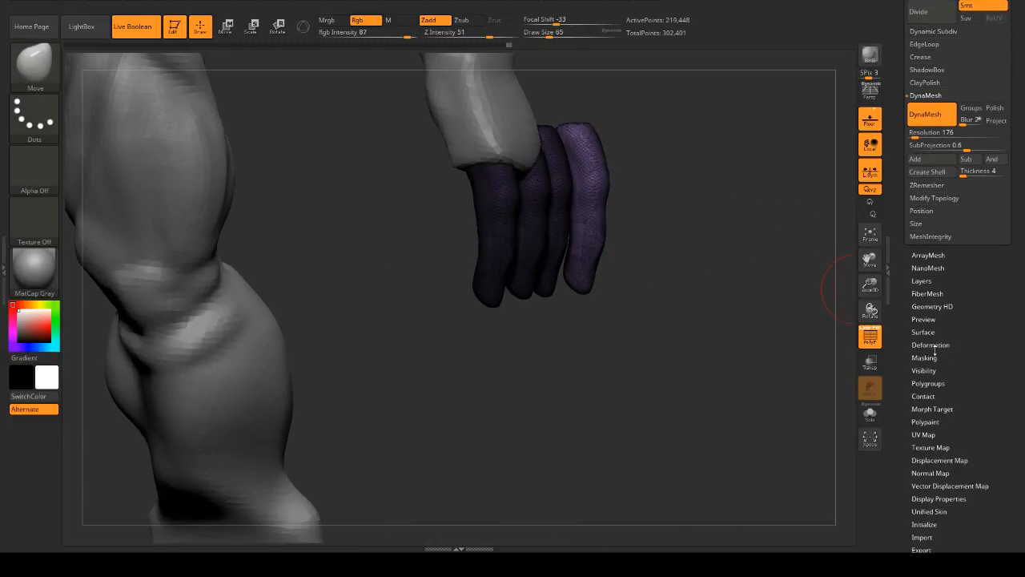
scroll(993, 384, down, 2)
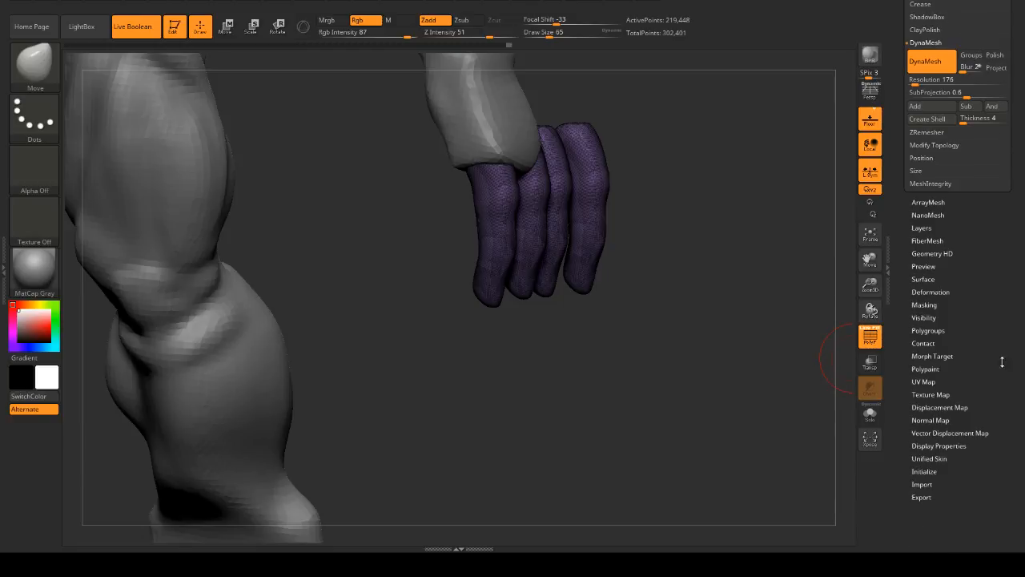
click(930, 330)
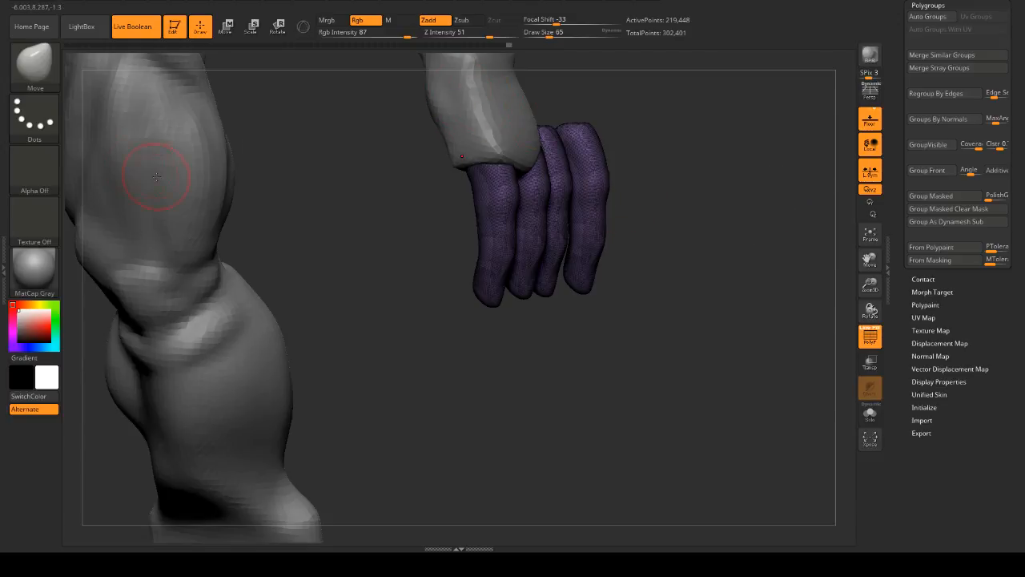
scroll(1023, 268, up, 2)
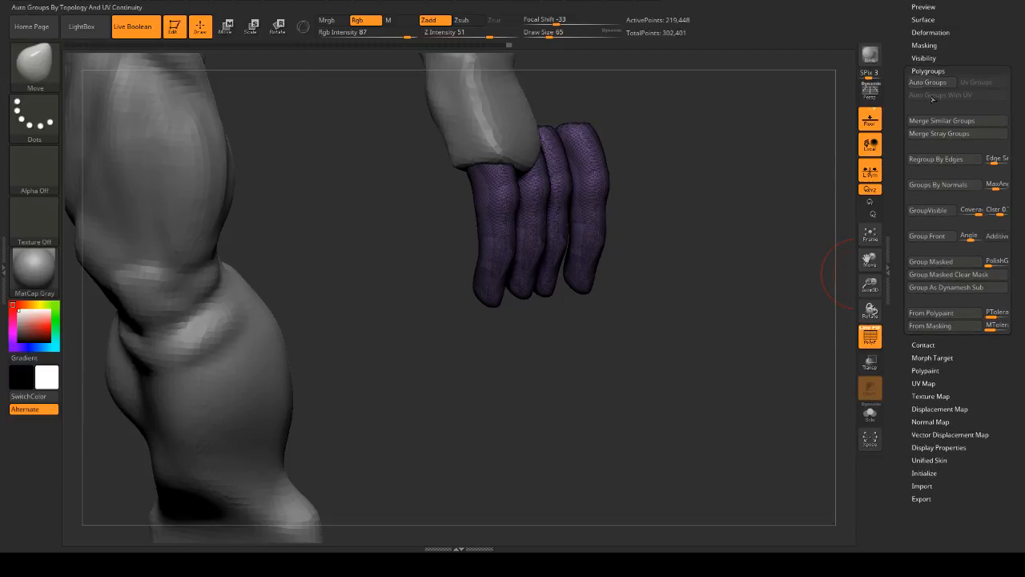
click(927, 83)
alt+drag(758, 80, 644, 153)
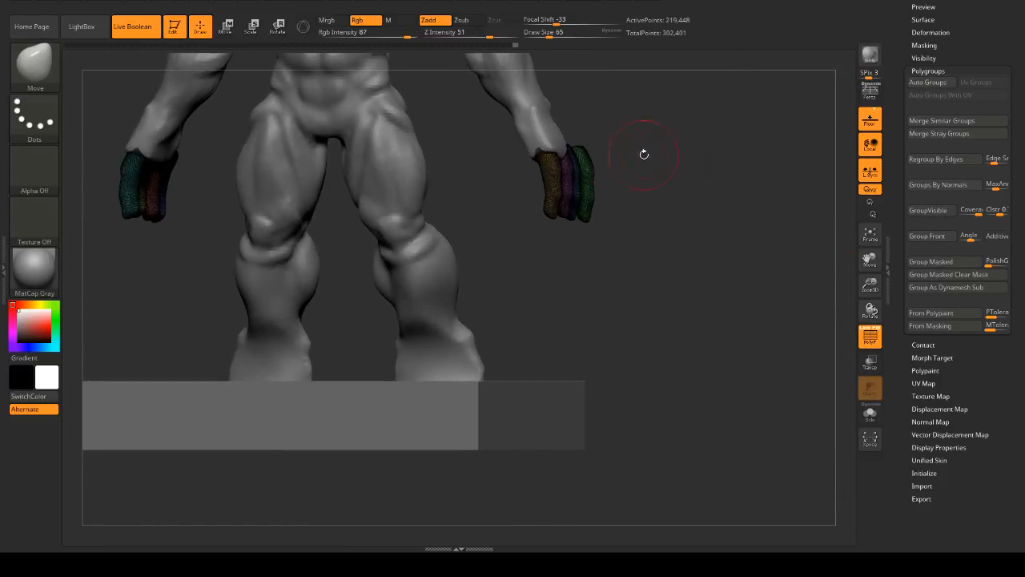
- Isolate the index finger on both hands and combine the pair into one polygroup with GroupVisible
ctrl+drag(165, 268, 173, 286)
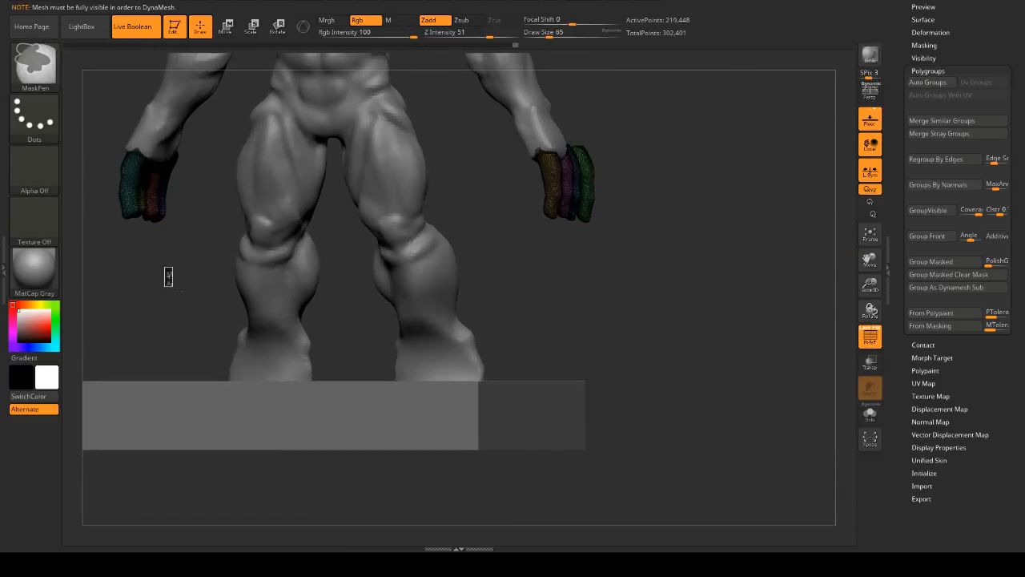
ctrl+shift+click(125, 192)
ctrl+shift+click(543, 187)
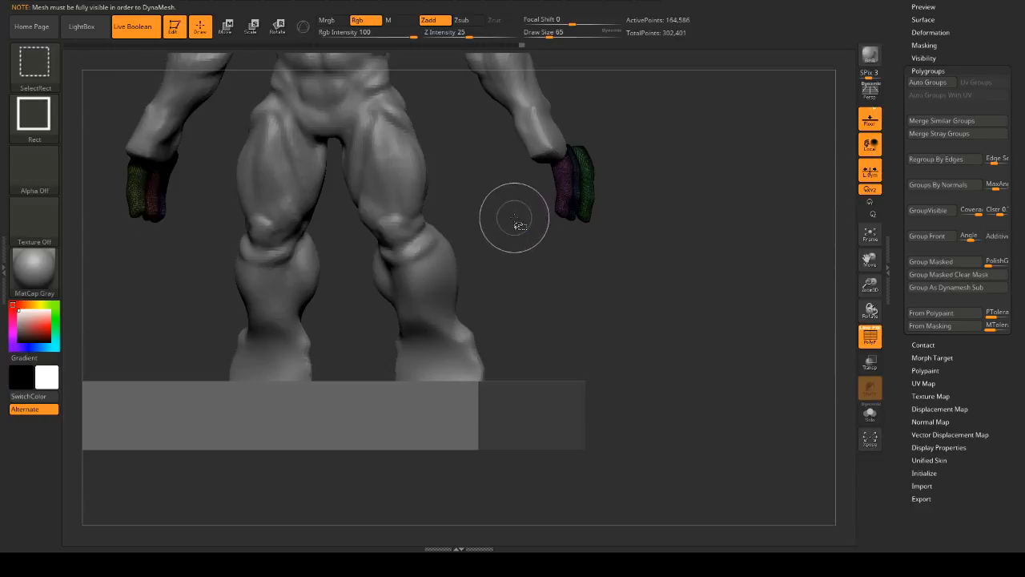
ctrl+shift+drag(624, 214, 678, 249)
ctrl+shift+click(500, 161)
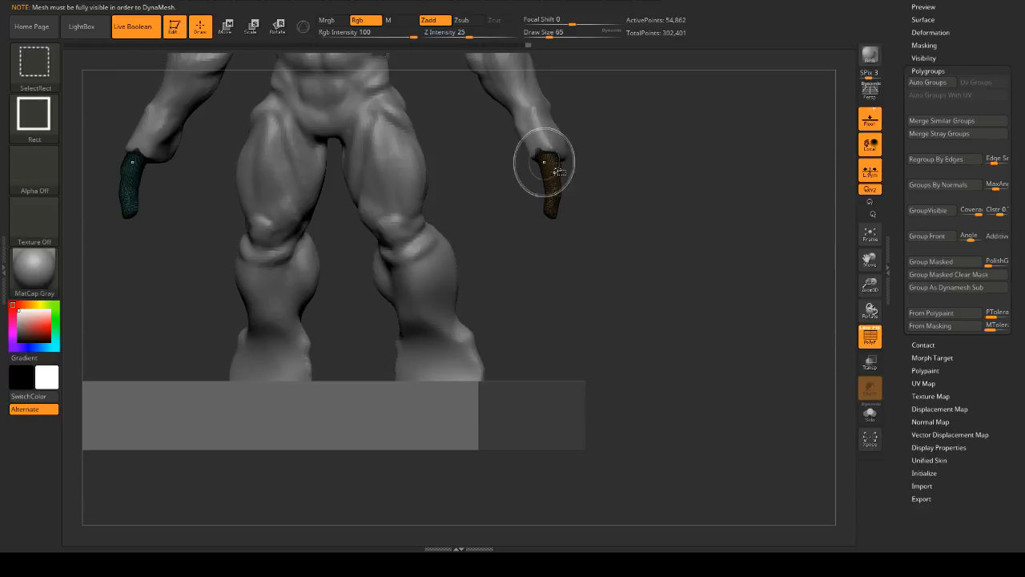
click(929, 209)
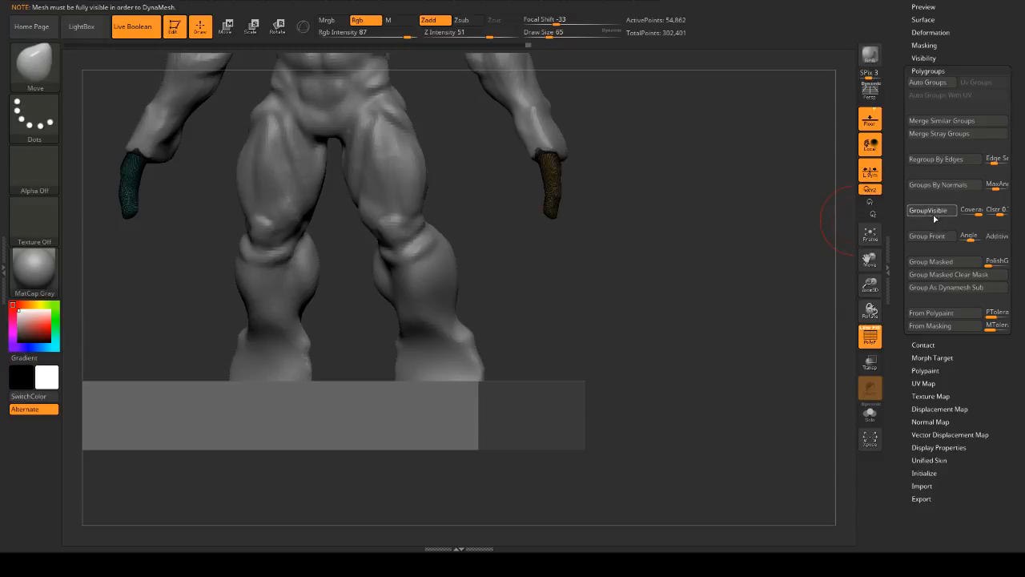
ctrl+shift+click(556, 174)
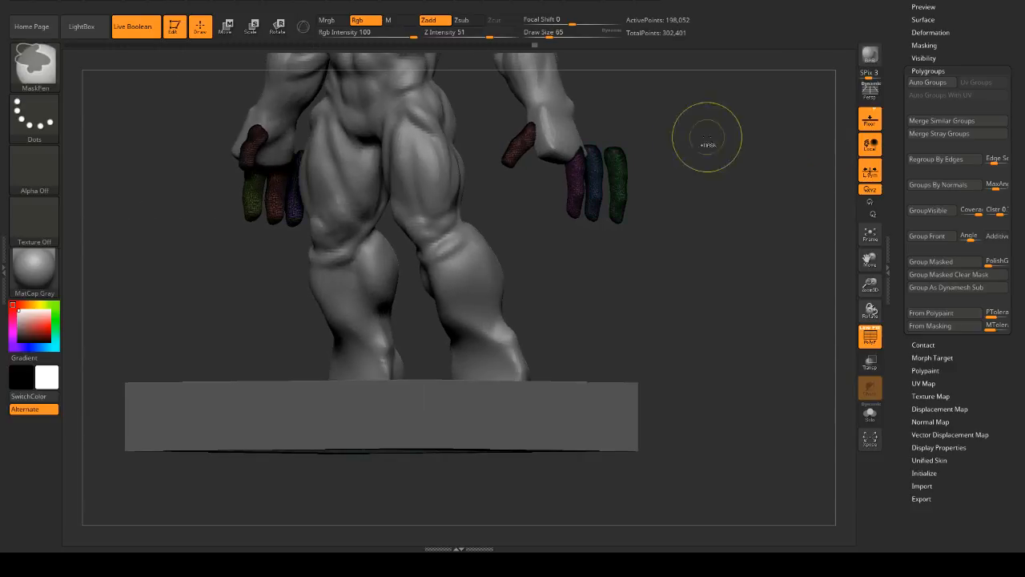
- Isolate the middle finger on both hands and combine the pair into its own single polygroup
drag(692, 137, 662, 165)
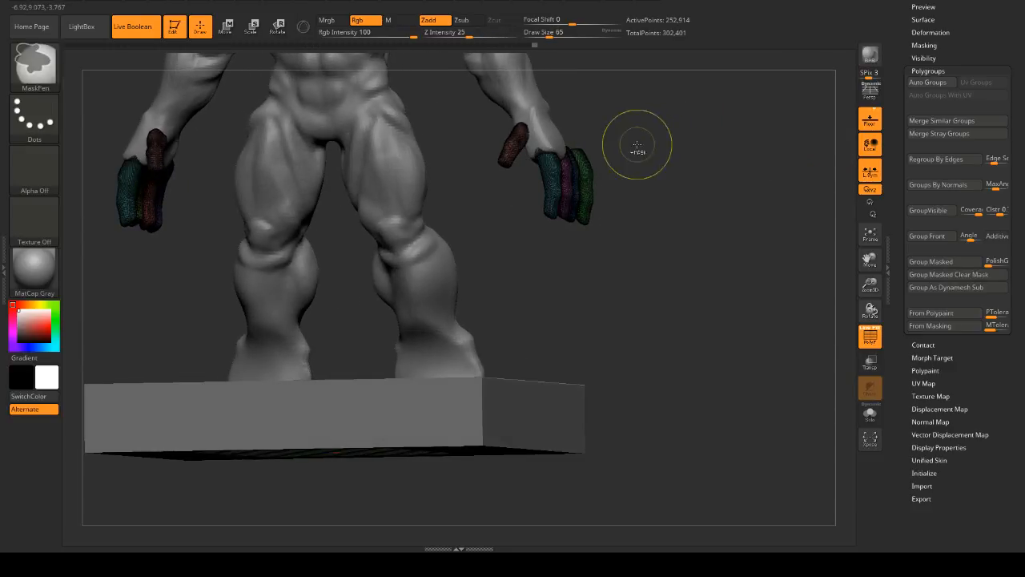
ctrl+shift+click(570, 174)
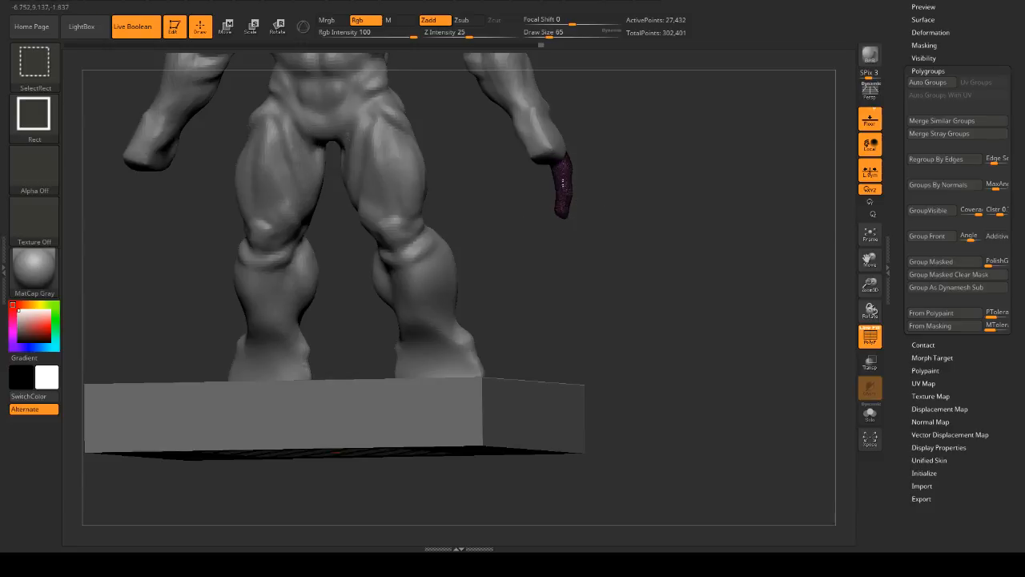
ctrl+shift+click(578, 185)
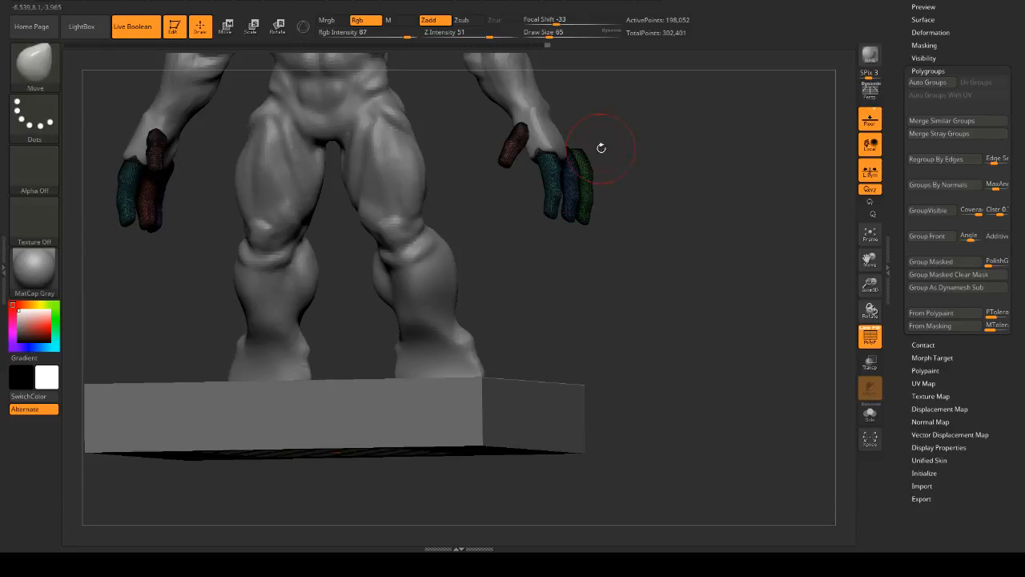
ctrl+shift+click(801, 207)
drag(750, 166, 649, 186)
key(ctrl)
ctrl+click(649, 186)
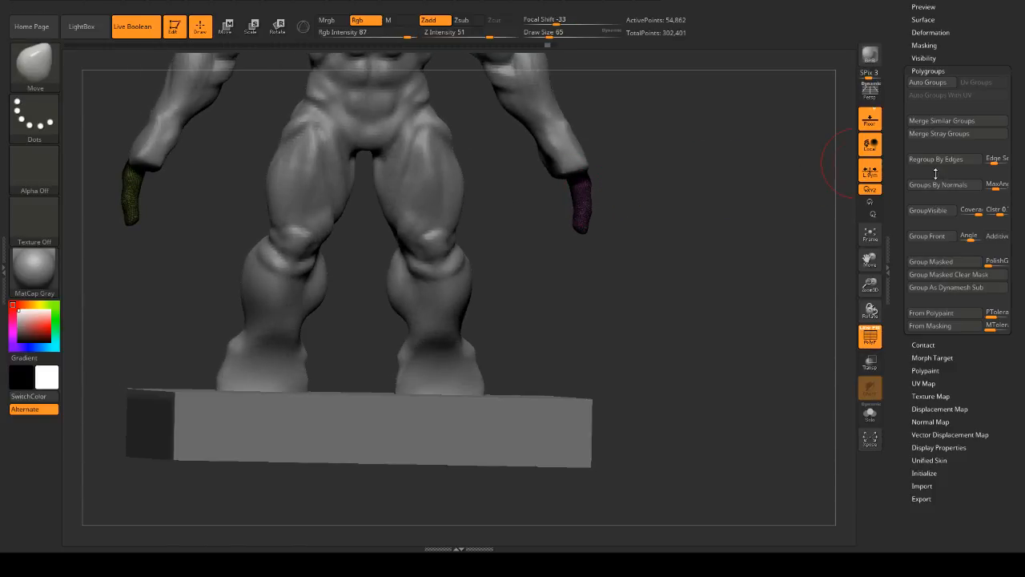
click(934, 237)
drag(789, 190, 697, 189)
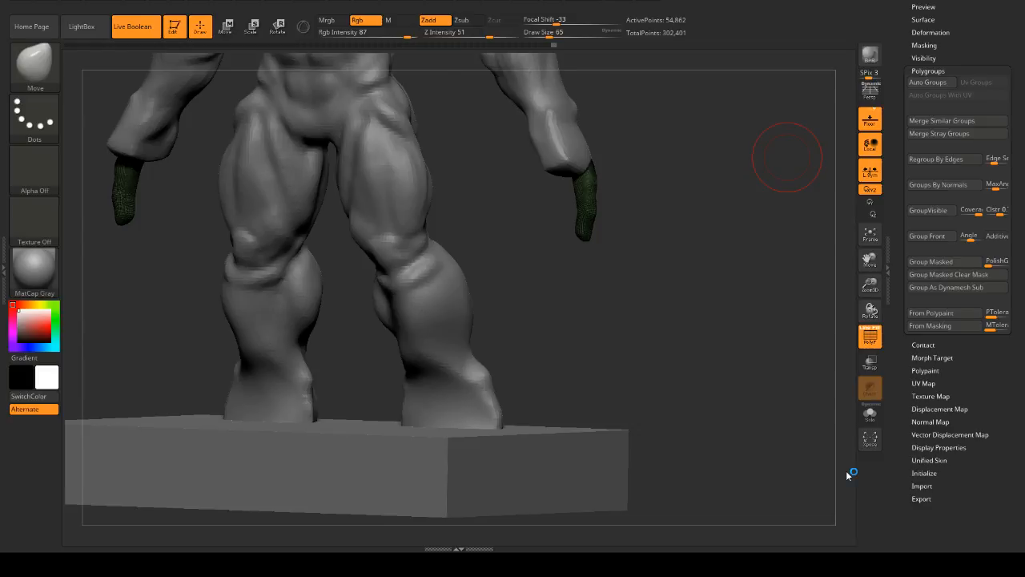
mouse_move(697, 231)
mouse_down()
mouse_move(771, 225)
mouse_move(746, 213)
mouse_up()
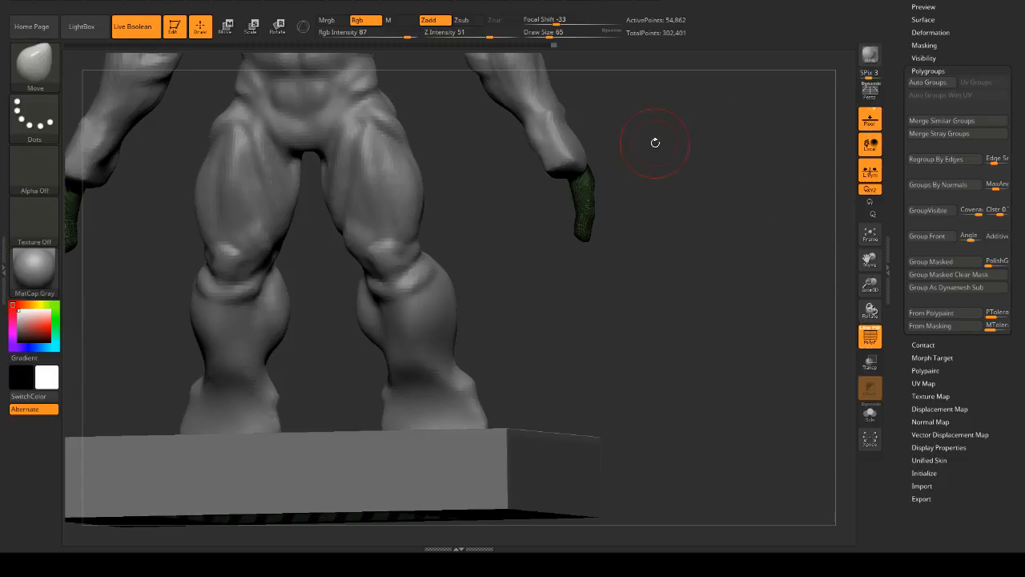
- Show only the ring finger on both hands and save the project
mouse_move(677, 178)
ctrl+shift+mouse_down()
mouse_move(696, 231)
mouse_move(653, 193)
mouse_move(681, 175)
ctrl+shift+mouse_up()
ctrl+shift+click(617, 196)
ctrl+shift+click(614, 195)
drag(508, 181, 345, 166)
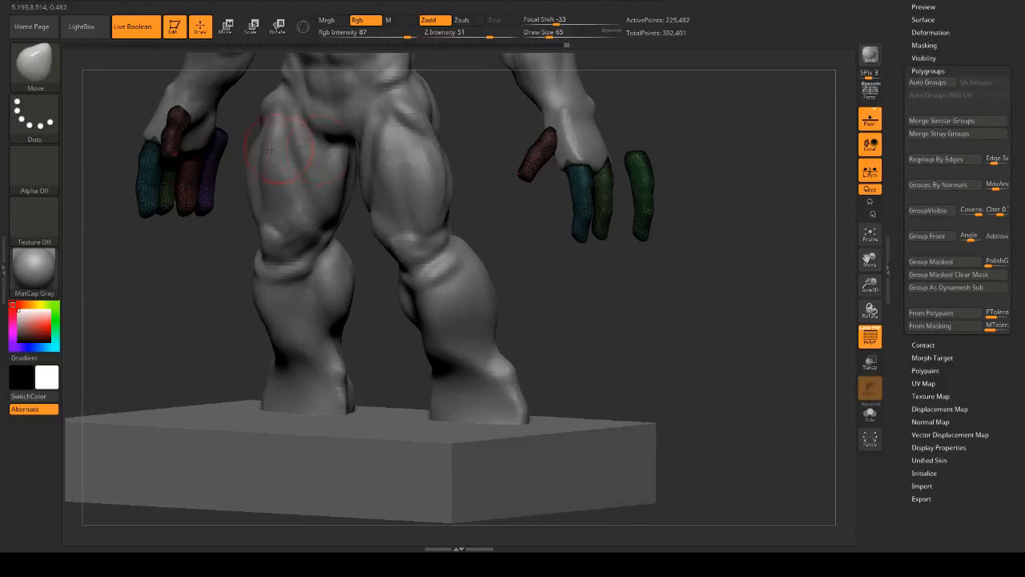
ctrl+shift+drag(710, 177, 708, 172)
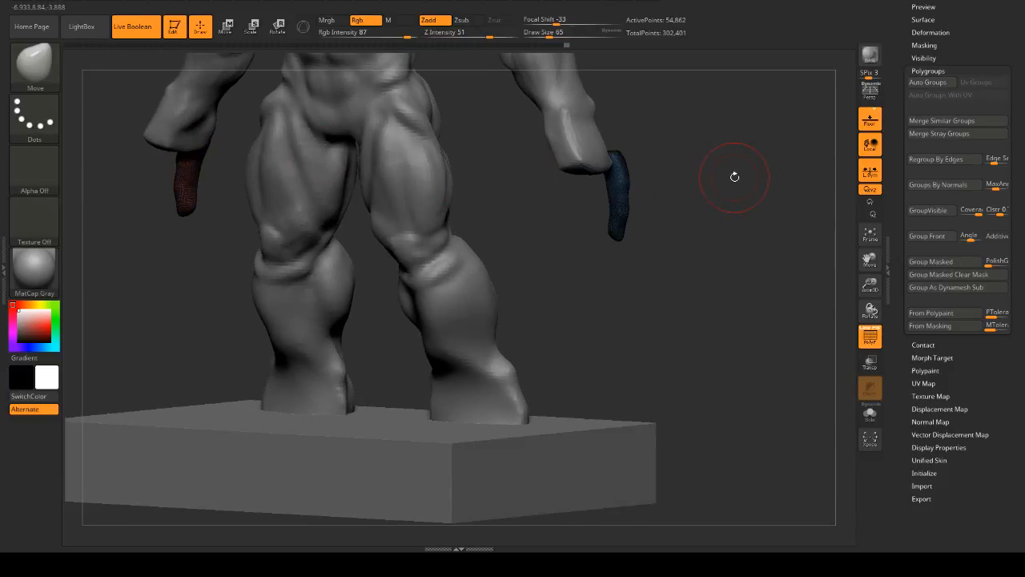
key(ctrl+s)
- Combine the isolated ring fingers into one shared polygroup and switch the visibility back to the other fingers
drag(744, 224, 750, 224)
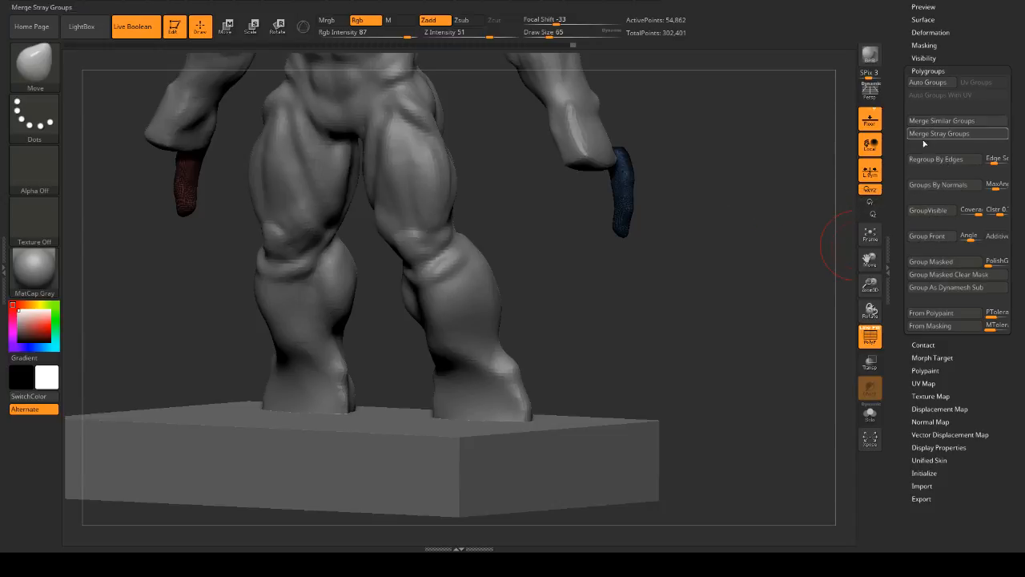
click(936, 210)
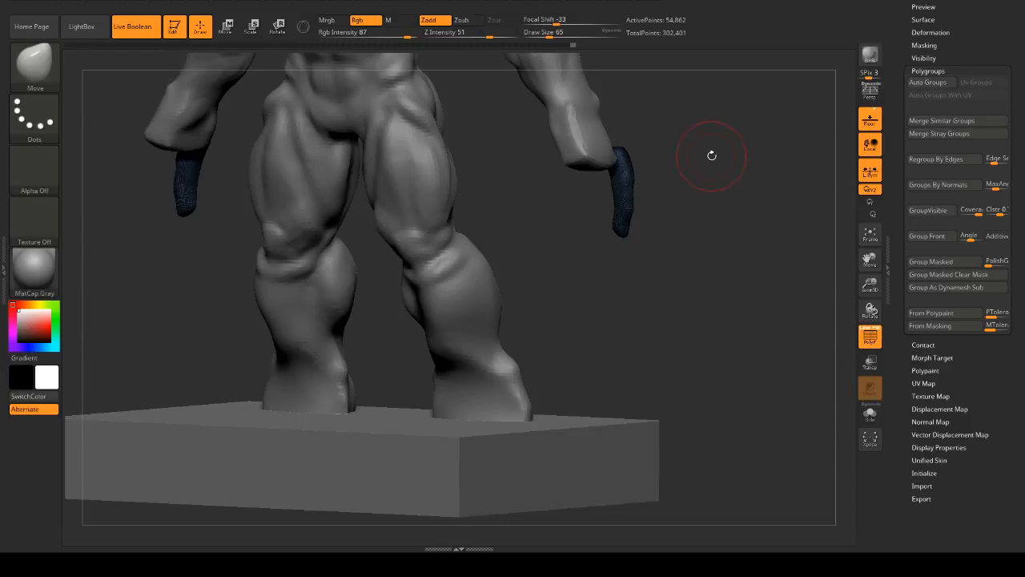
key(ctrl+w)
key(ctrl+w)
ctrl+shift+click(724, 168)
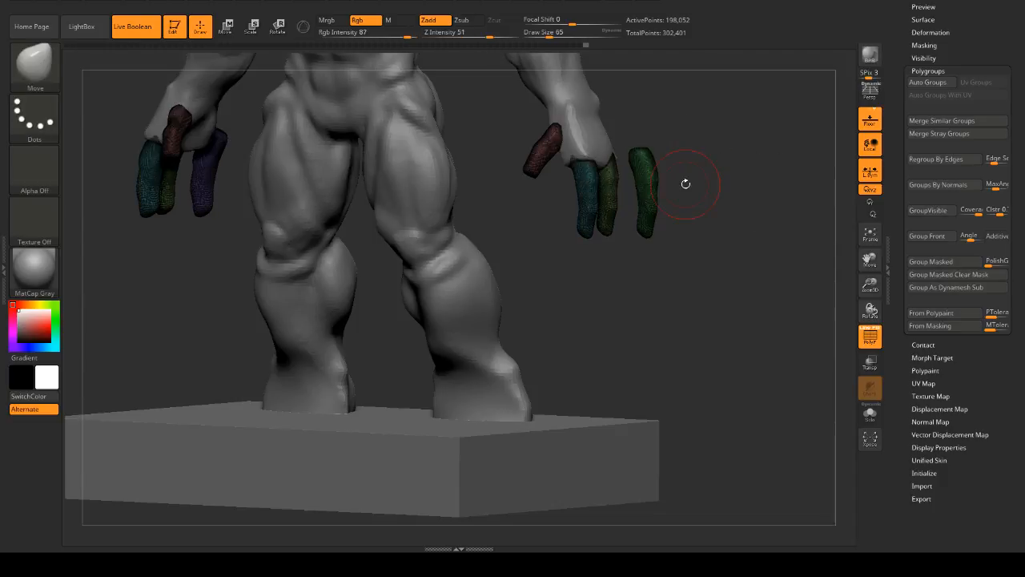
- Isolate the little finger on both hands, give the pair its own polygroup and show all fingers again
ctrl+shift+click(209, 158)
ctrl+shift+click(238, 155)
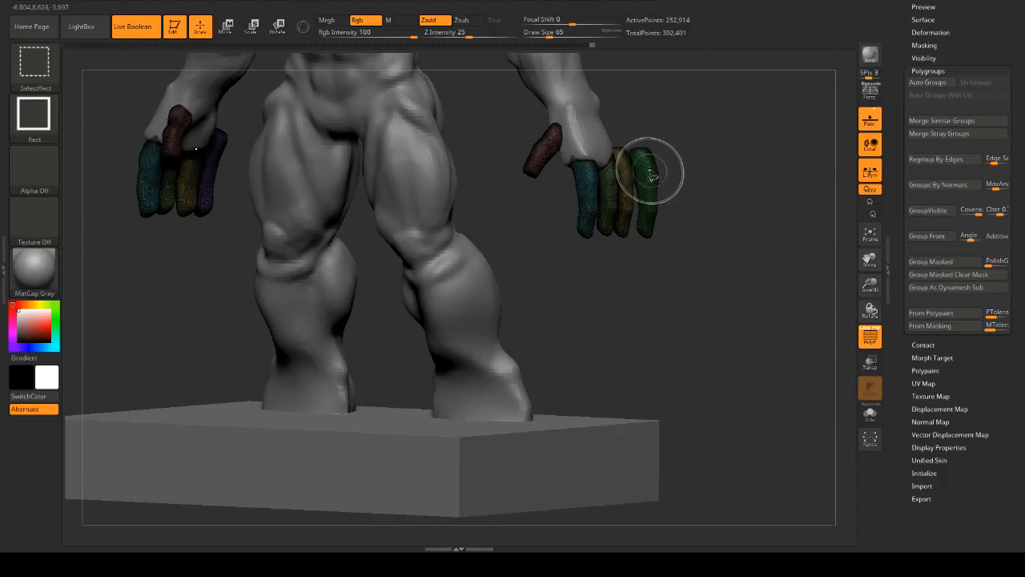
ctrl+shift+click(651, 170)
ctrl+shift+click(716, 163)
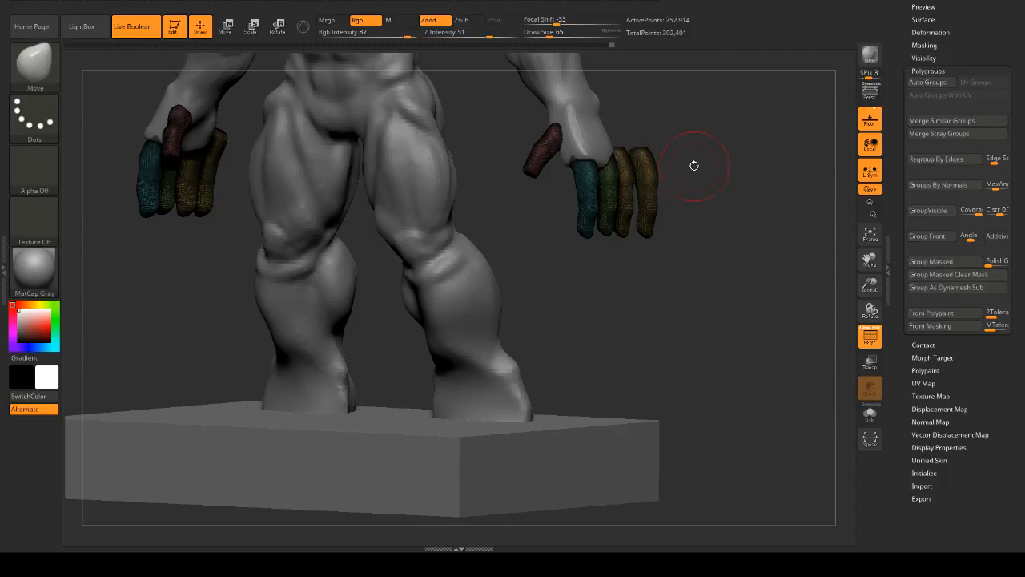
ctrl+shift+click(650, 172)
ctrl+shift+click(712, 172)
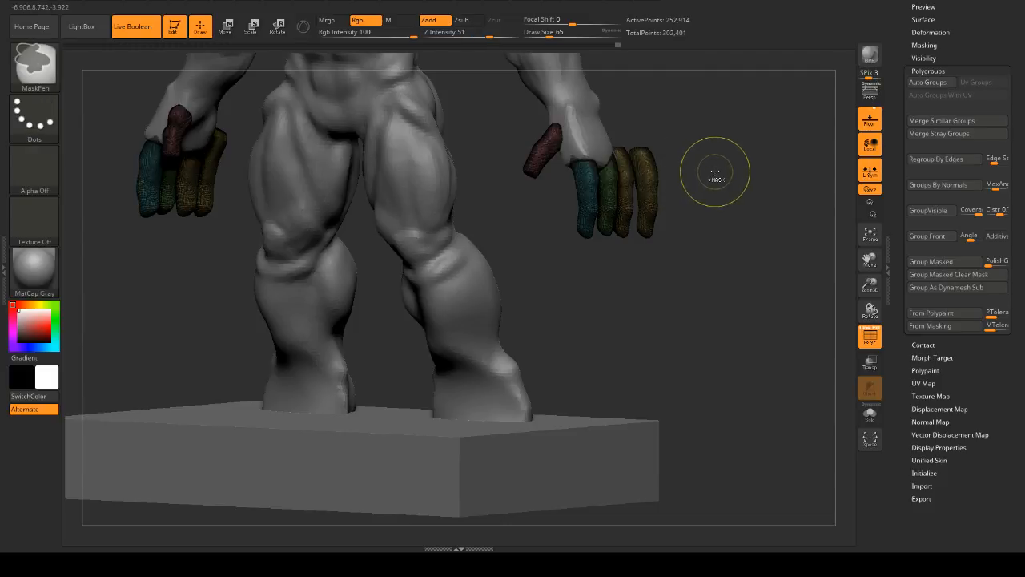
ctrl+shift+click(724, 171)
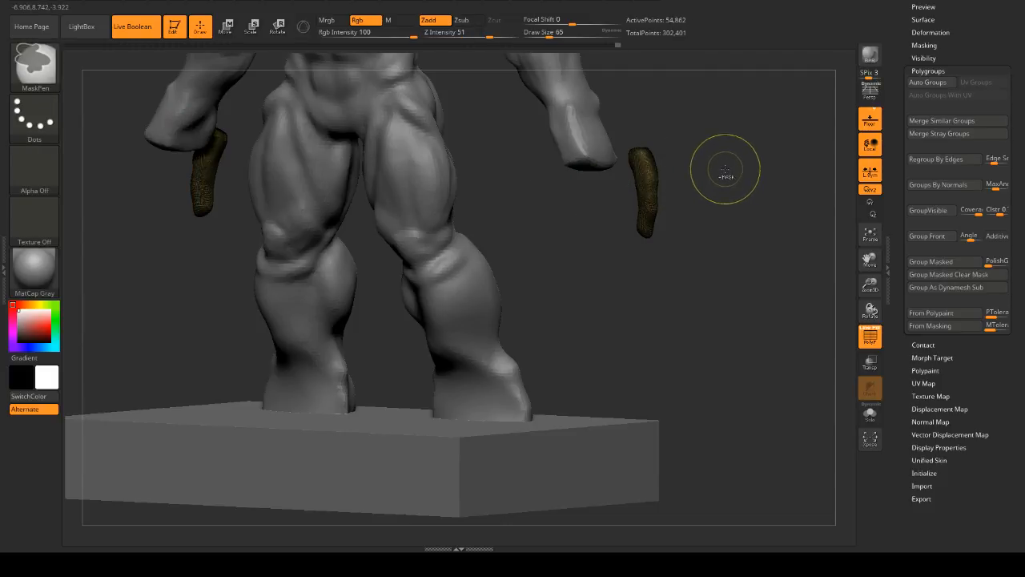
ctrl+shift+click(737, 171)
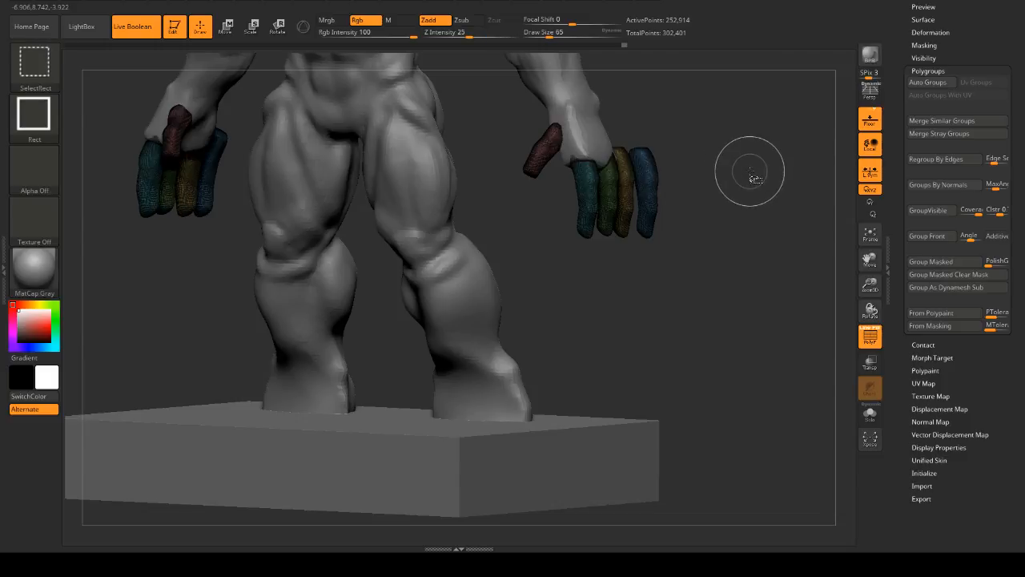
- Activate the Move gizmo on the index finger in a side view of the hand and turn off the polyframe display
mouse_move(750, 172)
mouse_down()
mouse_move(732, 179)
mouse_move(753, 172)
mouse_move(769, 128)
mouse_move(772, 138)
mouse_up()
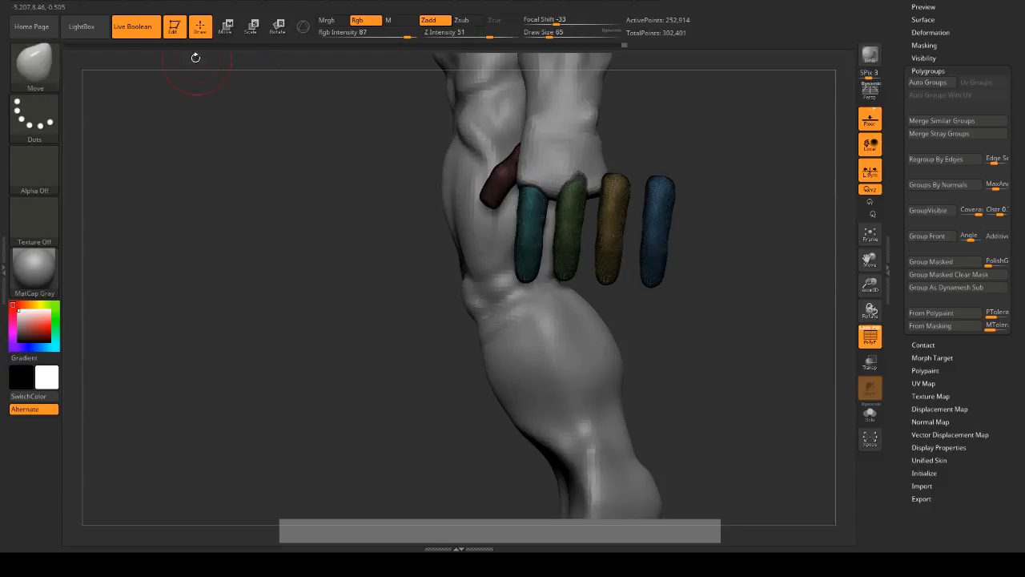
click(226, 27)
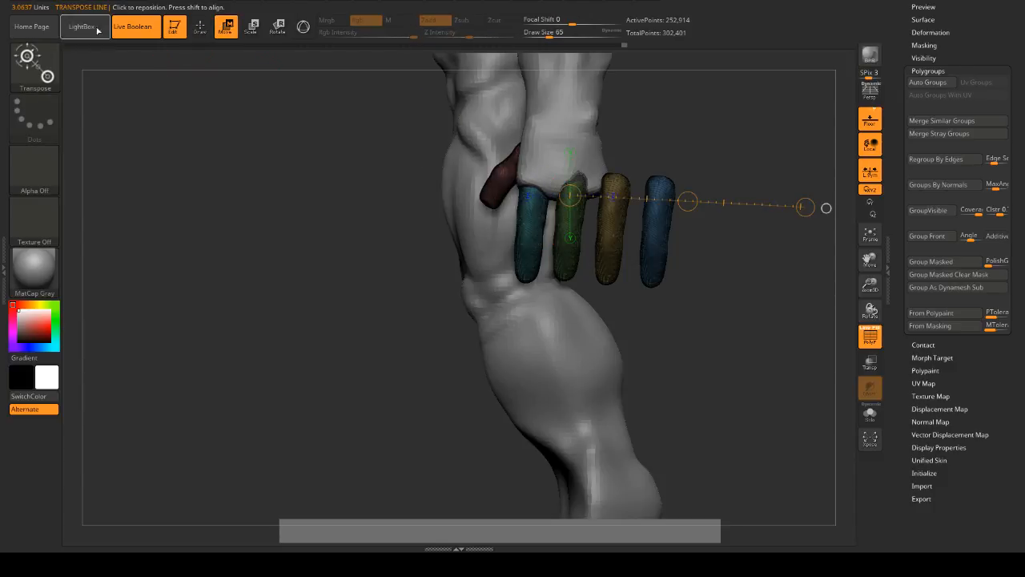
click(303, 26)
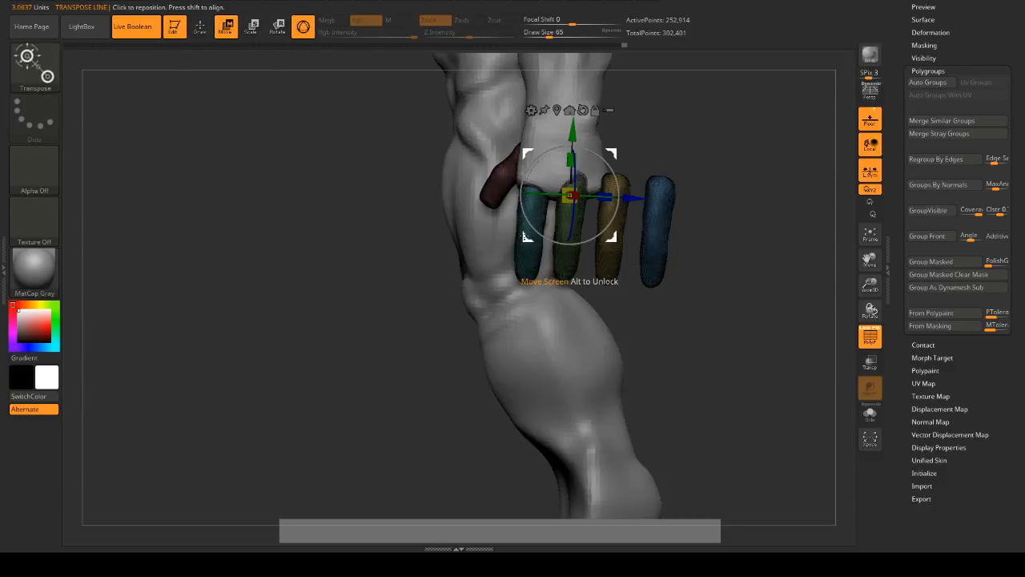
click(526, 254)
click(872, 343)
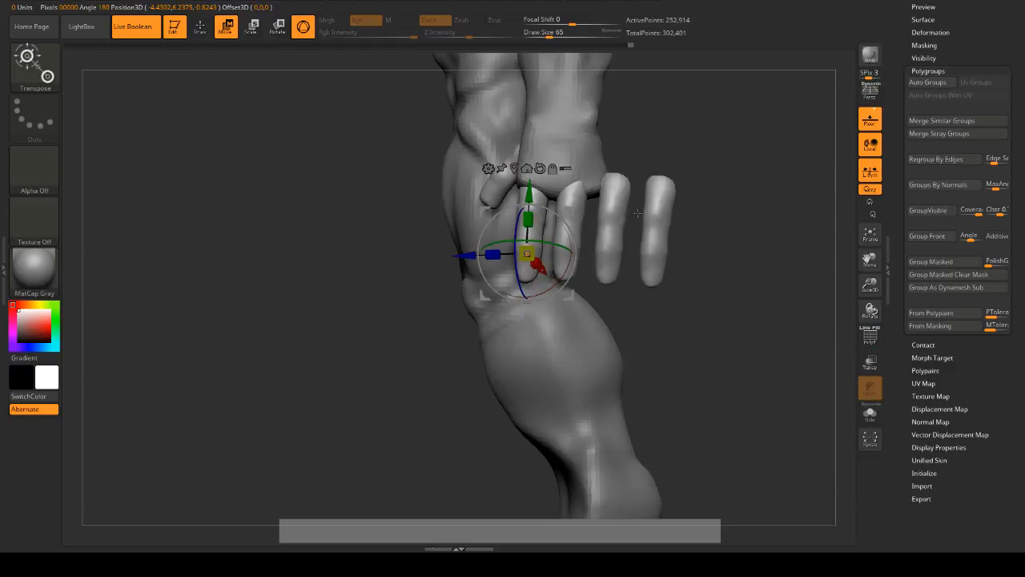
- Mask everything except the middle finger and place the gizmo at its base, aligned along the finger
click(545, 198)
drag(516, 244, 528, 399)
click(575, 197)
ctrl+click(563, 263)
alt+drag(561, 194, 556, 264)
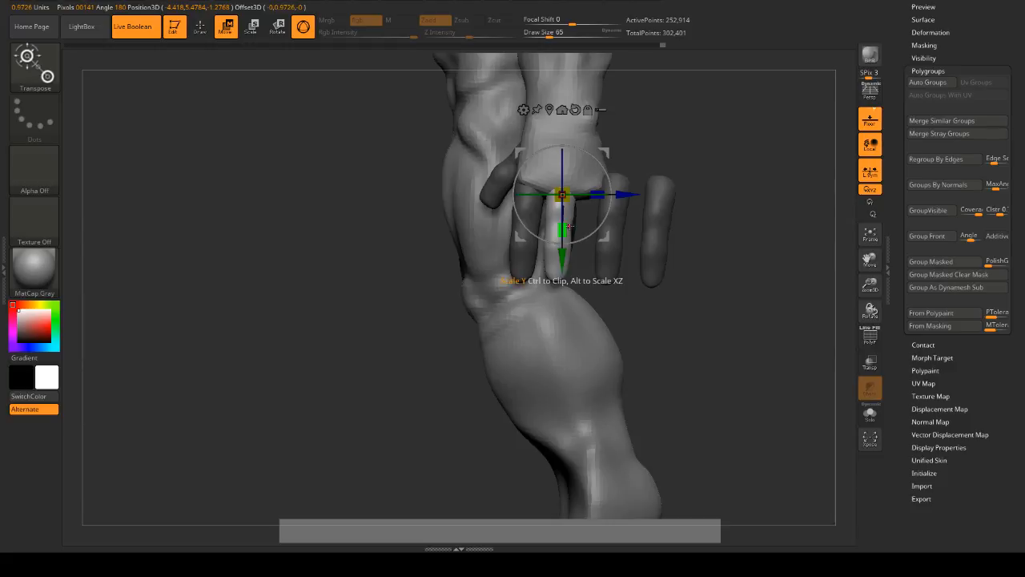
- Scale the middle finger longer along its length and set the gizmo at its base on the near hand
drag(563, 229, 563, 249)
drag(683, 255, 671, 213)
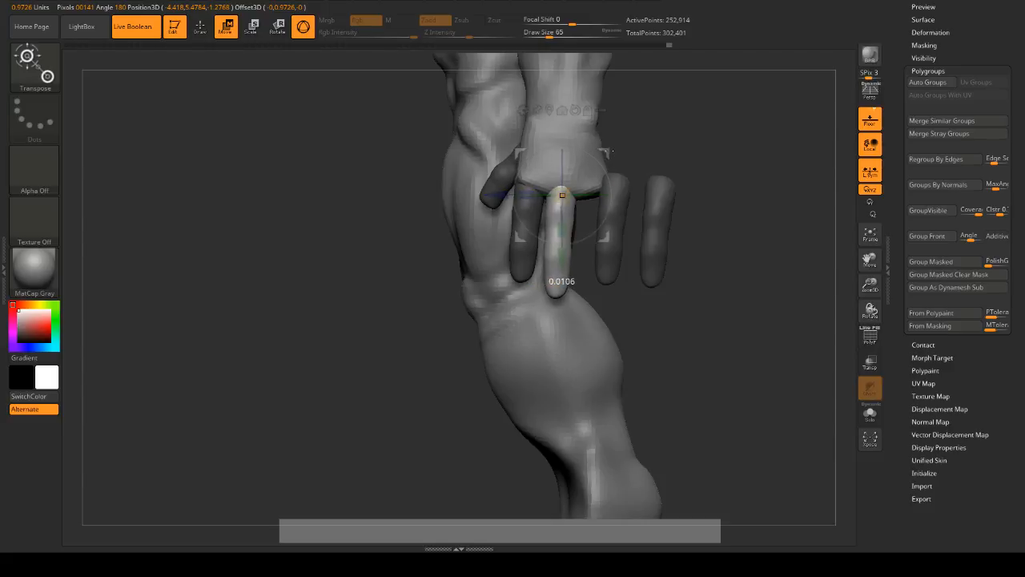
drag(781, 178, 658, 170)
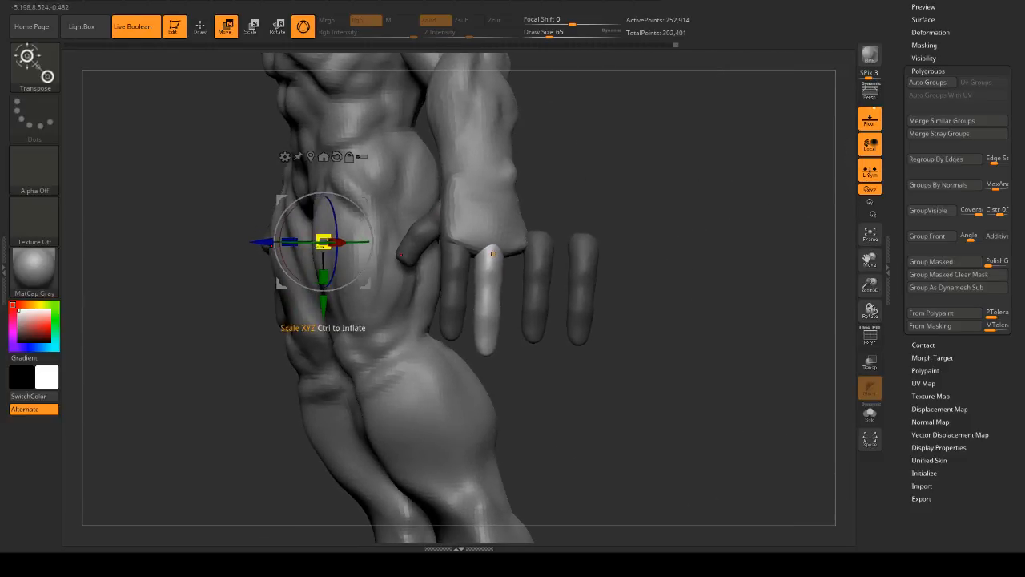
alt+click(494, 254)
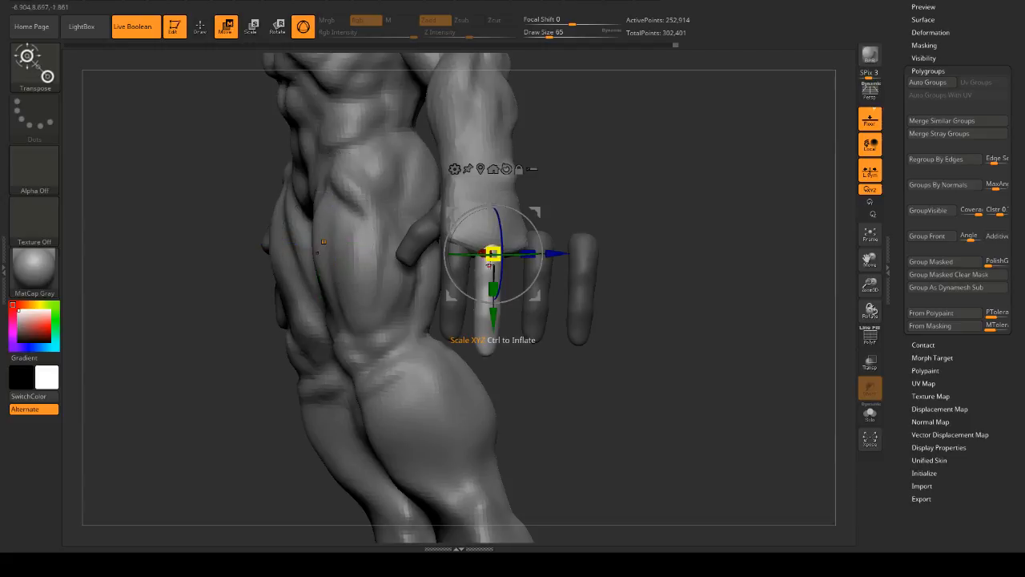
- Compare the hand's proportions with the whole figure, with perspective distortion switched on and off
drag(622, 206, 705, 193)
click(869, 91)
alt+drag(641, 162, 745, 196)
alt+drag(746, 195, 708, 197)
click(870, 104)
shift+drag(767, 122, 629, 117)
click(870, 95)
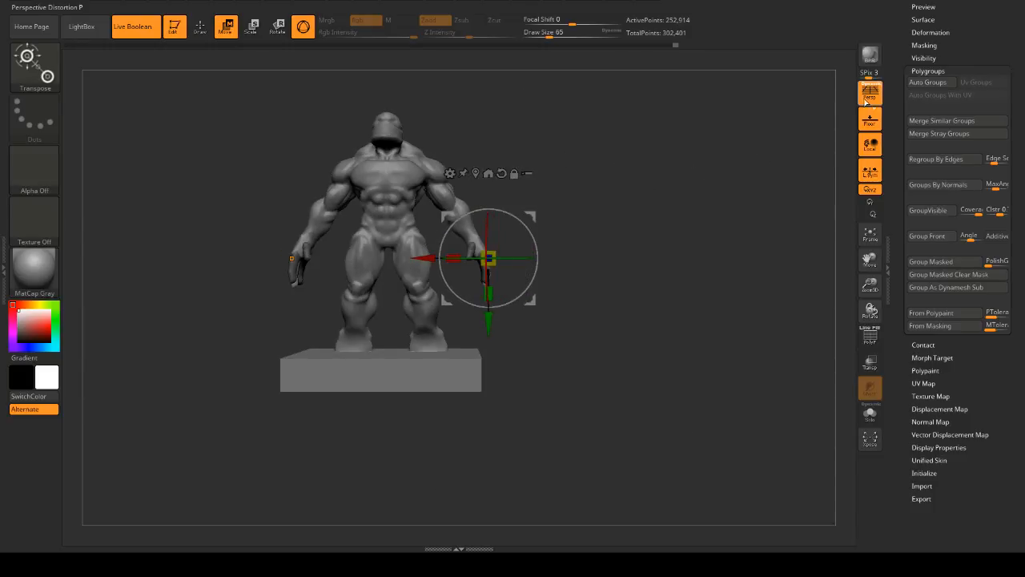
click(870, 94)
mouse_move(658, 165)
mouse_down()
mouse_move(623, 189)
mouse_move(641, 179)
mouse_move(711, 208)
mouse_move(660, 159)
mouse_up()
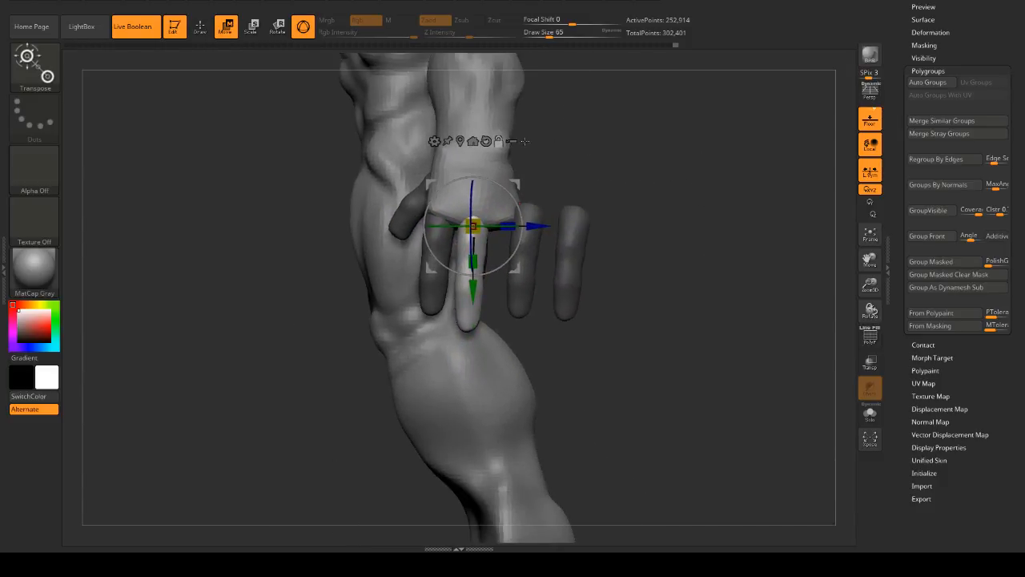
- Mask everything except the ring finger, set the gizmo at its base and shift it in against the palm
alt+click(536, 217)
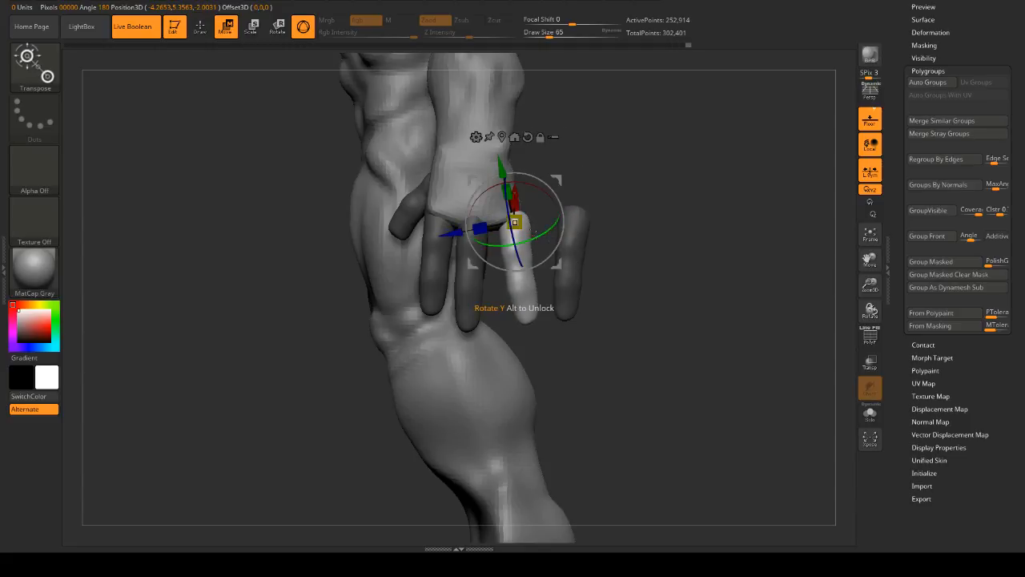
drag(781, 152, 580, 147)
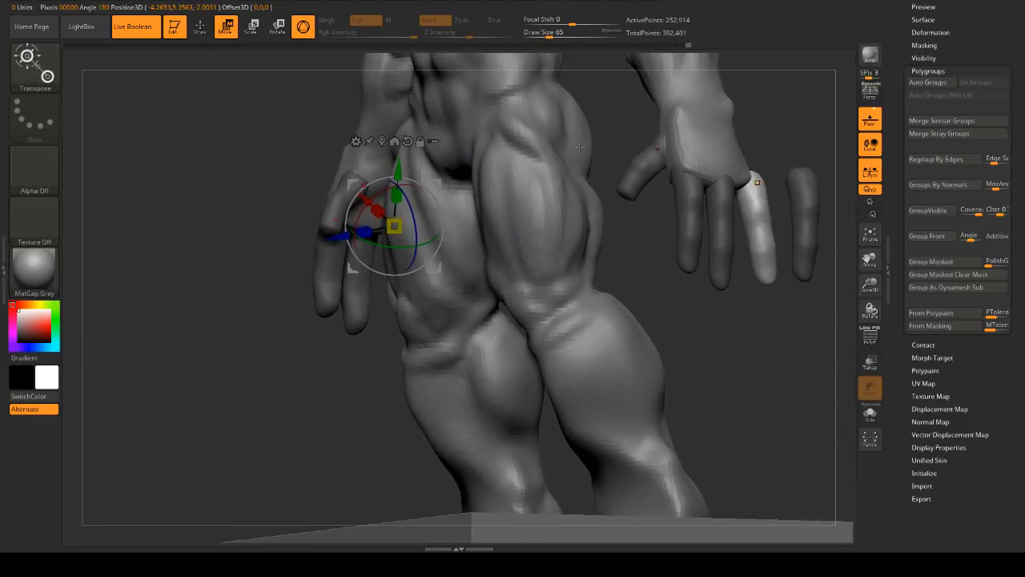
key(ctrl+z)
alt+click(757, 181)
alt+drag(812, 134, 770, 208)
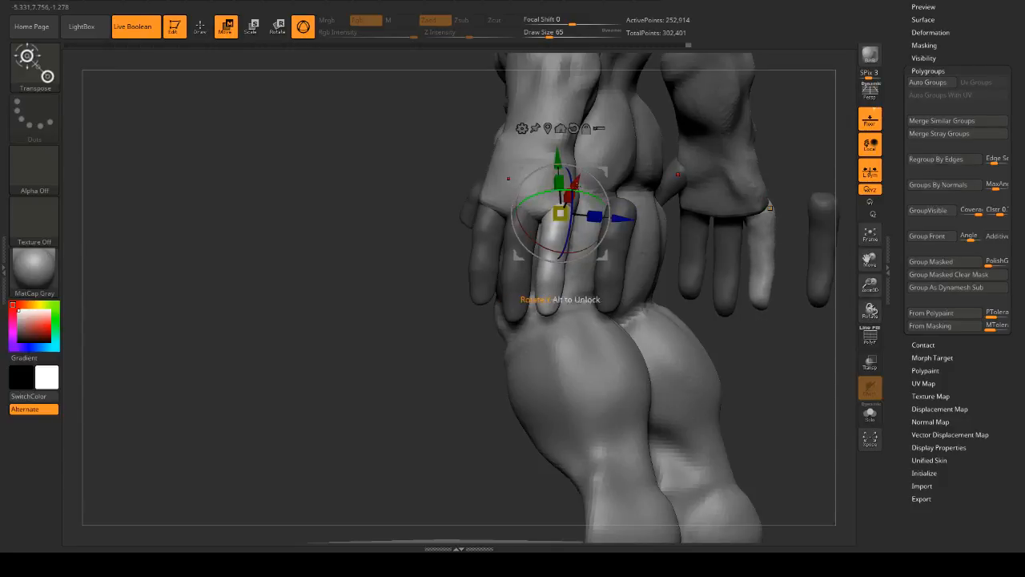
drag(360, 150, 377, 161)
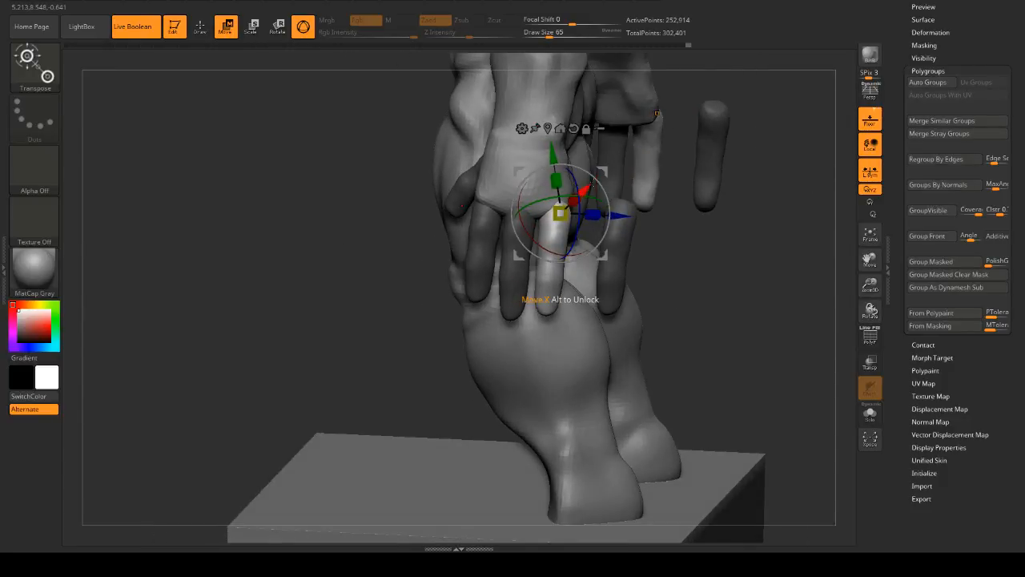
mouse_move(596, 180)
mouse_down()
mouse_move(587, 172)
mouse_move(602, 165)
mouse_up()
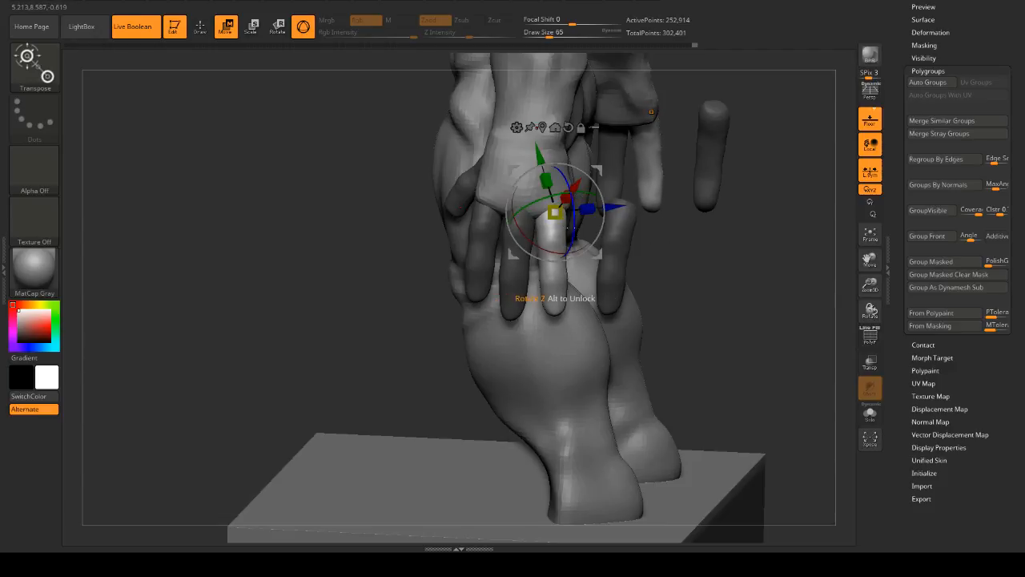
drag(555, 212, 556, 217)
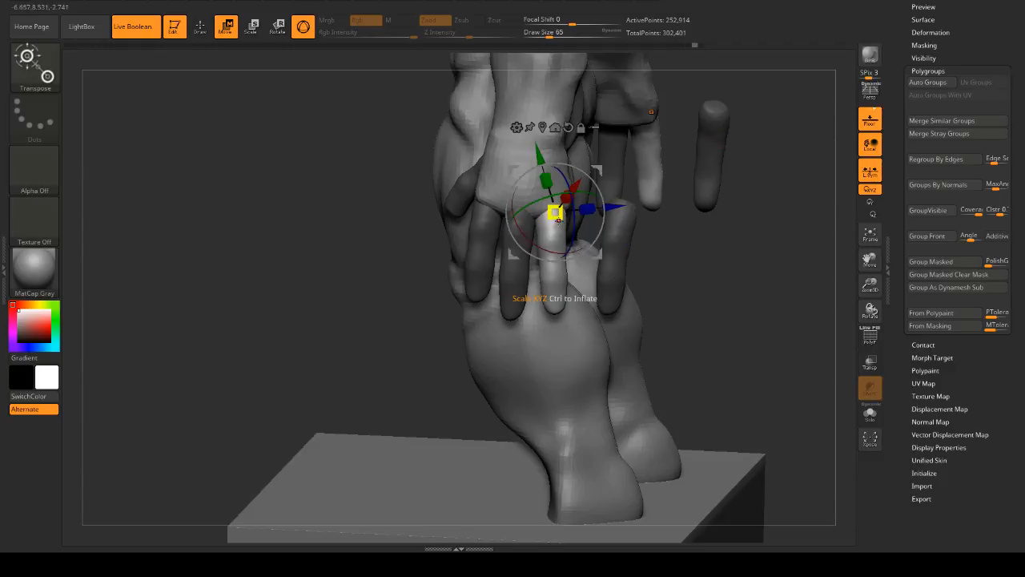
- Mask everything except the index finger and nudge its base against the palm with the gizmo
click(486, 213)
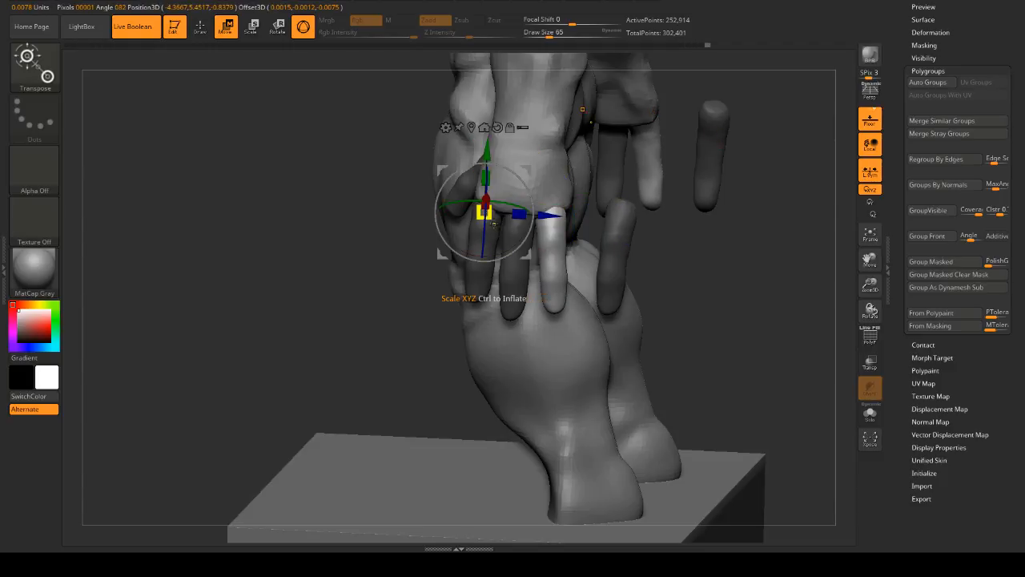
click(493, 224)
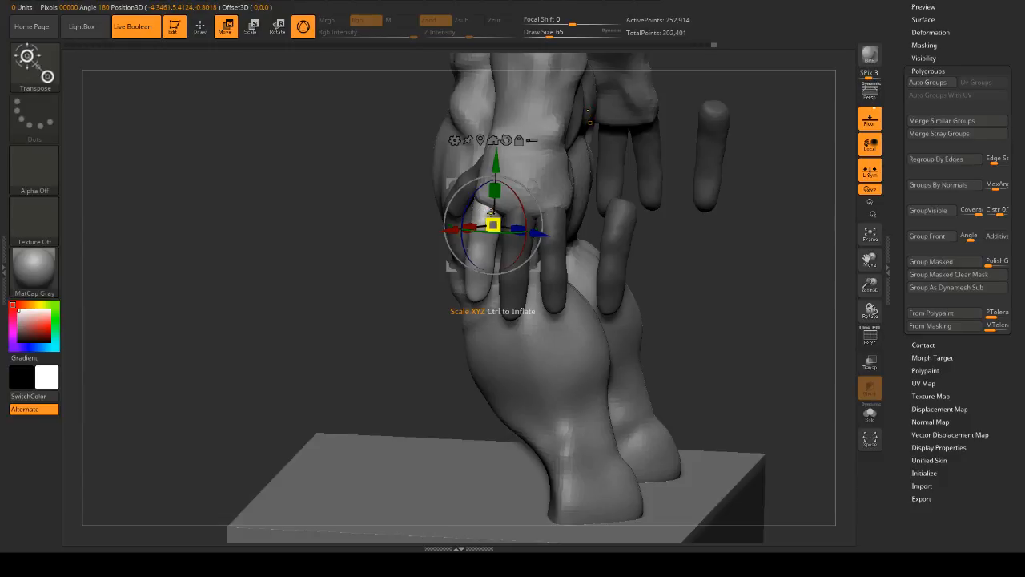
drag(497, 215, 490, 217)
- Mask everything except the little finger and move it in beside the ring finger at the palm's edge
drag(757, 308, 704, 256)
click(551, 218)
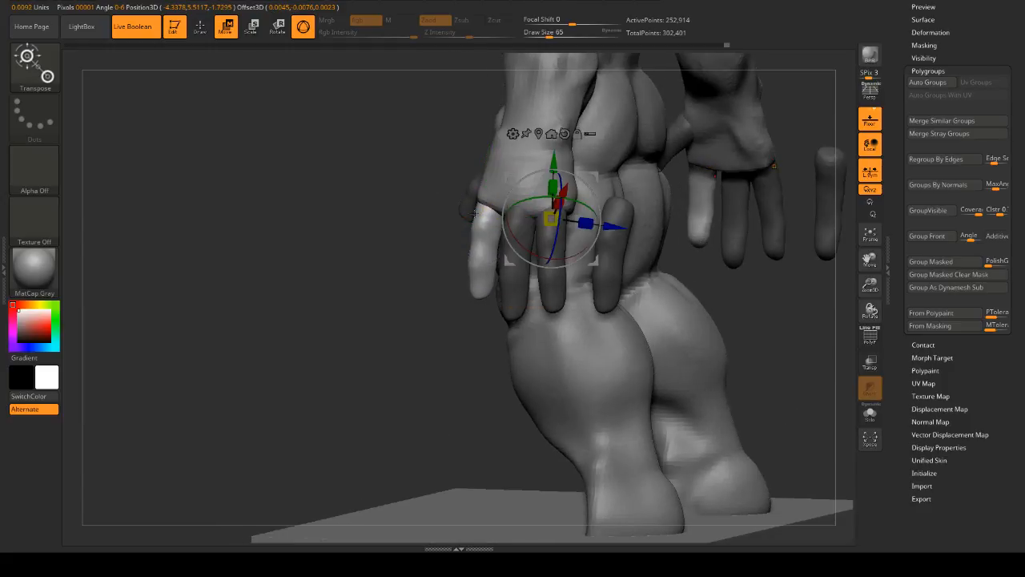
ctrl+click(556, 287)
drag(321, 181, 392, 214)
drag(592, 244, 614, 179)
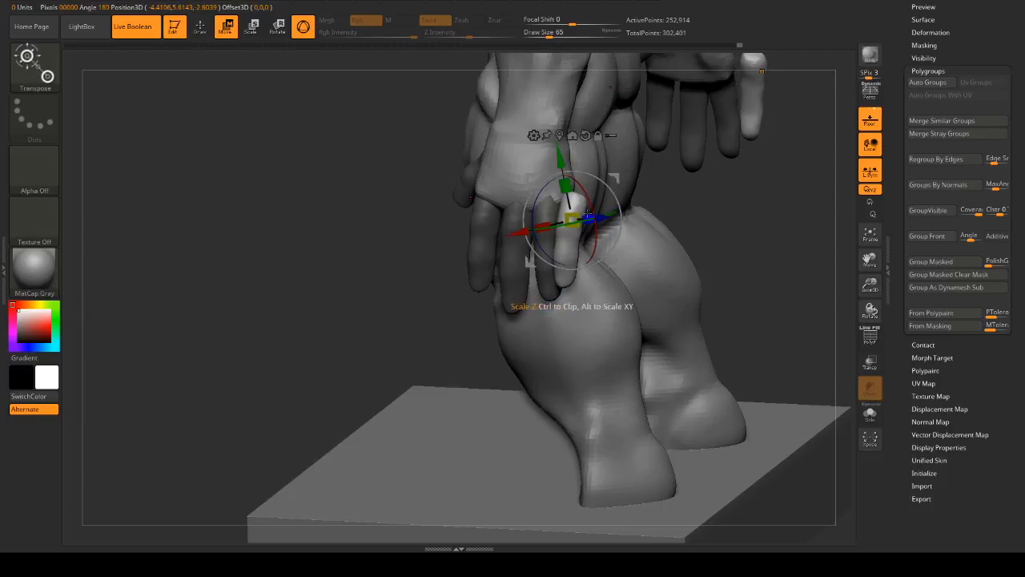
- Scale the little finger down uniformly to about 0.79 and rotate it about 15 degrees at its base
drag(752, 108, 729, 222)
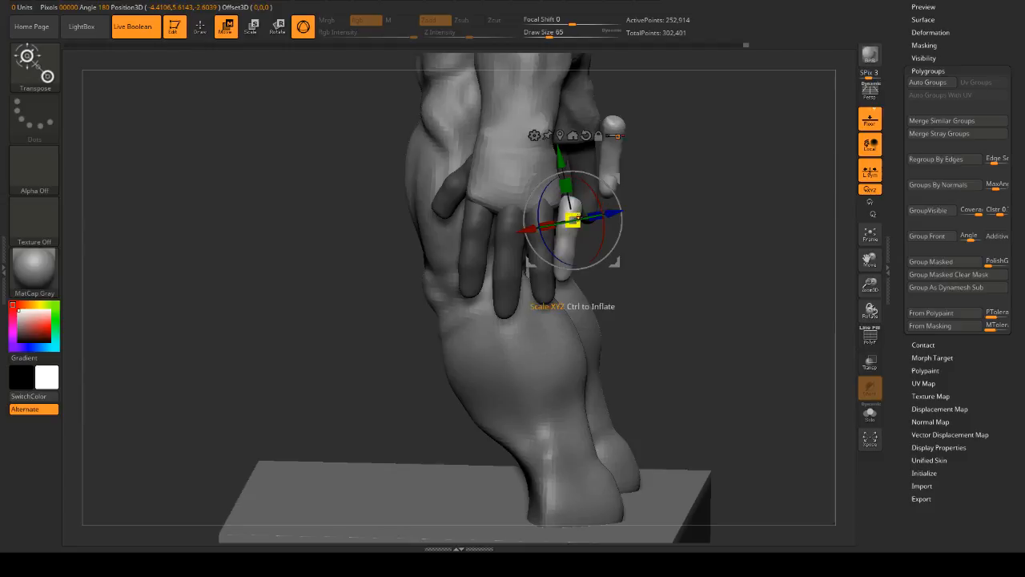
drag(606, 214, 574, 222)
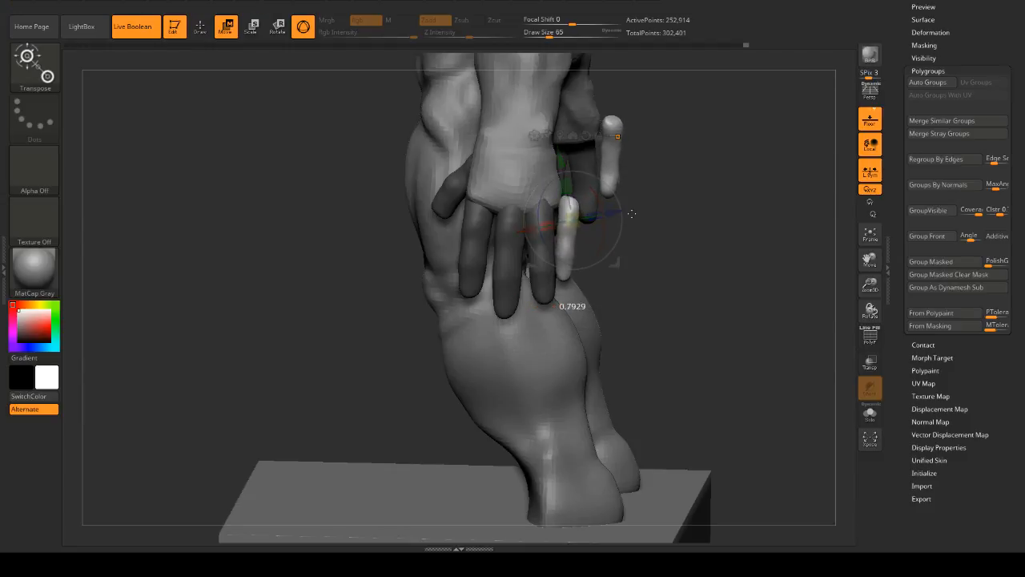
drag(807, 165, 805, 216)
drag(586, 233, 587, 232)
drag(705, 217, 769, 215)
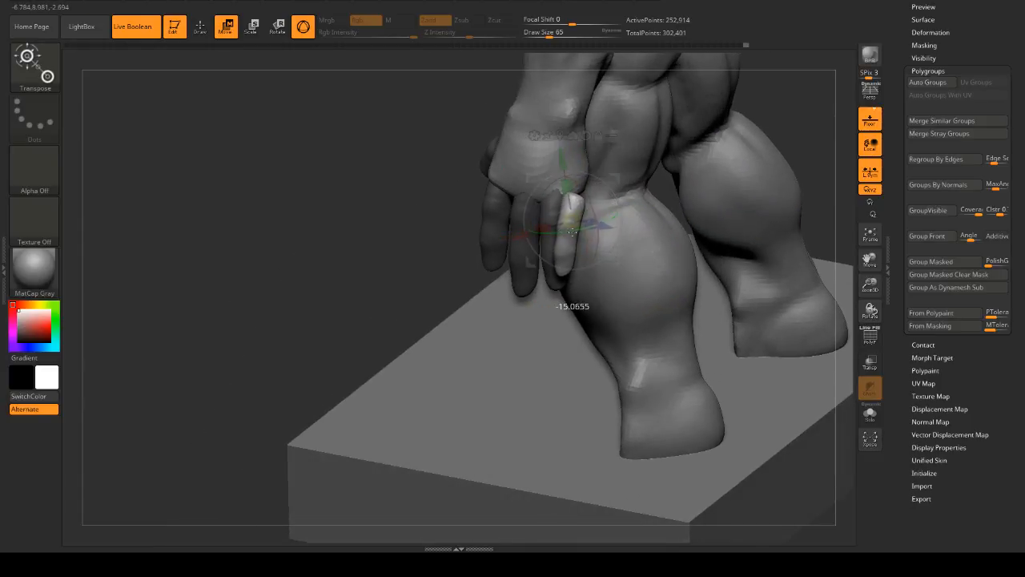
drag(571, 232, 572, 233)
- Fine-tune the little finger's angle and position along the palm's edge, checking it against the whole figure
drag(504, 200, 455, 199)
drag(566, 265, 583, 266)
drag(620, 182, 633, 178)
drag(465, 205, 357, 198)
drag(628, 173, 652, 181)
drag(797, 193, 783, 213)
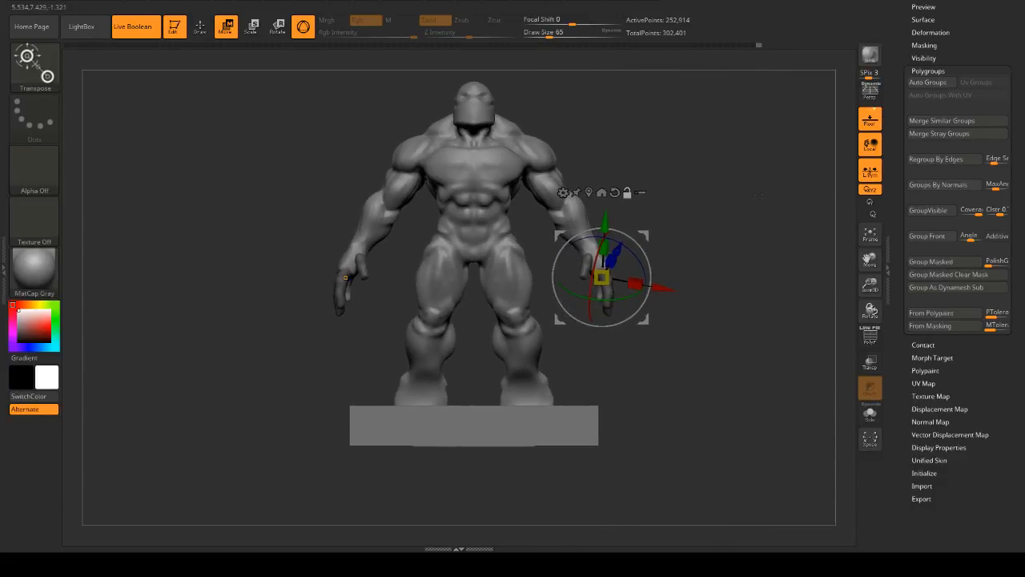
drag(776, 254, 735, 260)
- Open the DynaMesh settings in the geometry options of the fingers subtool
drag(968, 6, 960, 85)
click(930, 68)
drag(1017, 300, 1022, 160)
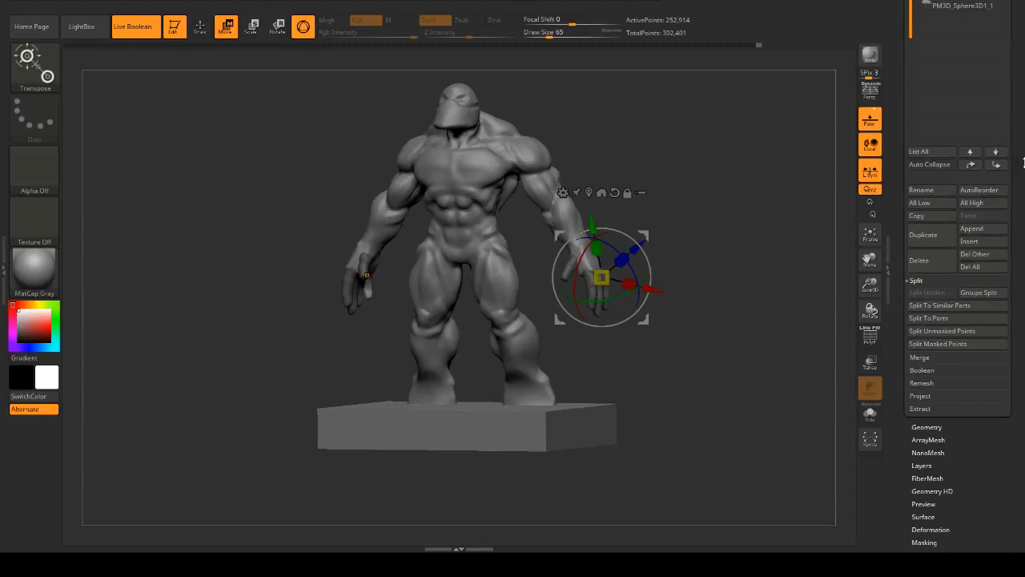
drag(986, 378, 985, 257)
click(927, 306)
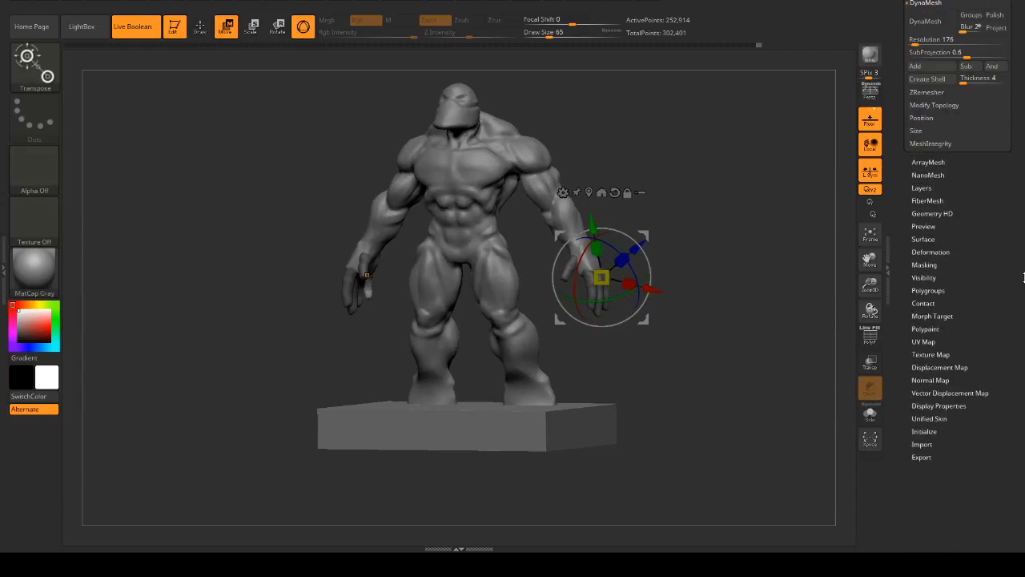
click(925, 89)
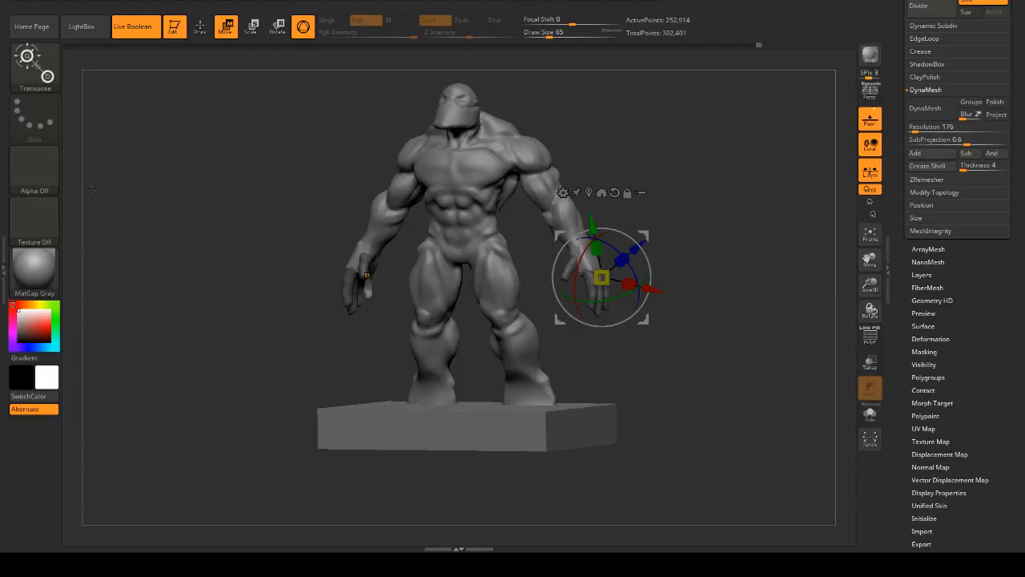
- Mask everything except the index finger and rotate it slightly in a side view of the hand
drag(689, 192, 727, 180)
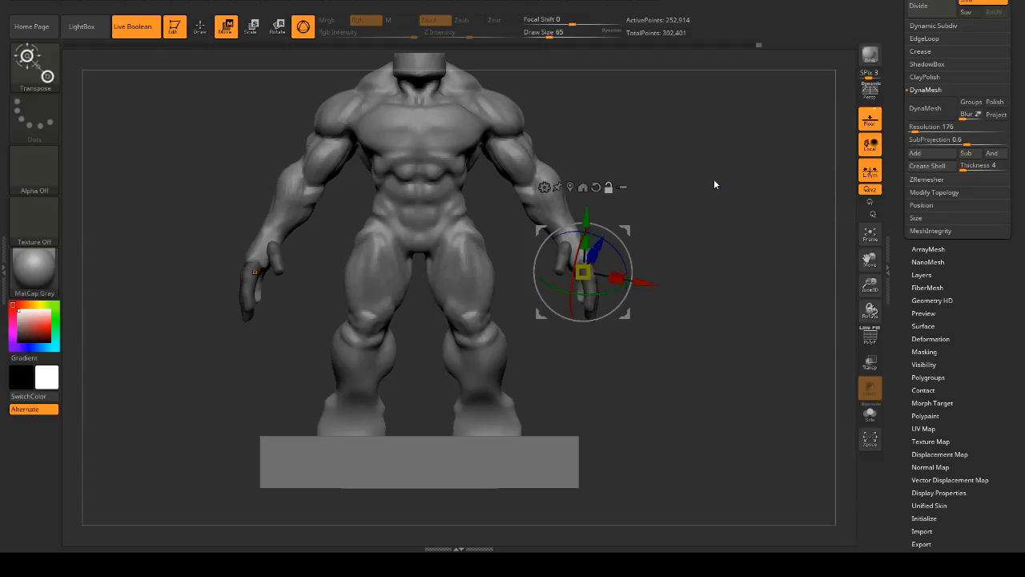
drag(714, 184, 686, 208)
ctrl+click(490, 258)
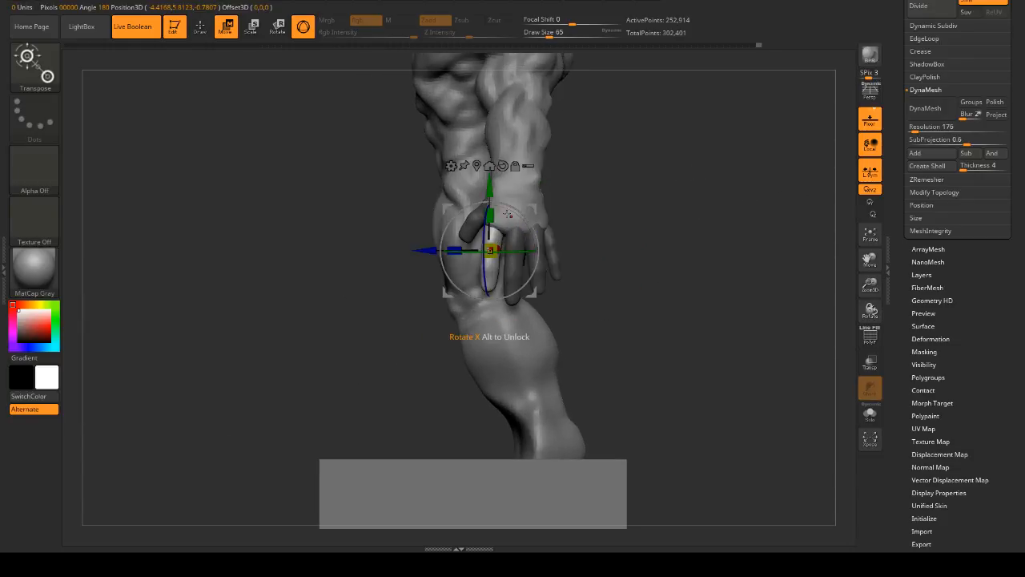
drag(535, 207, 529, 209)
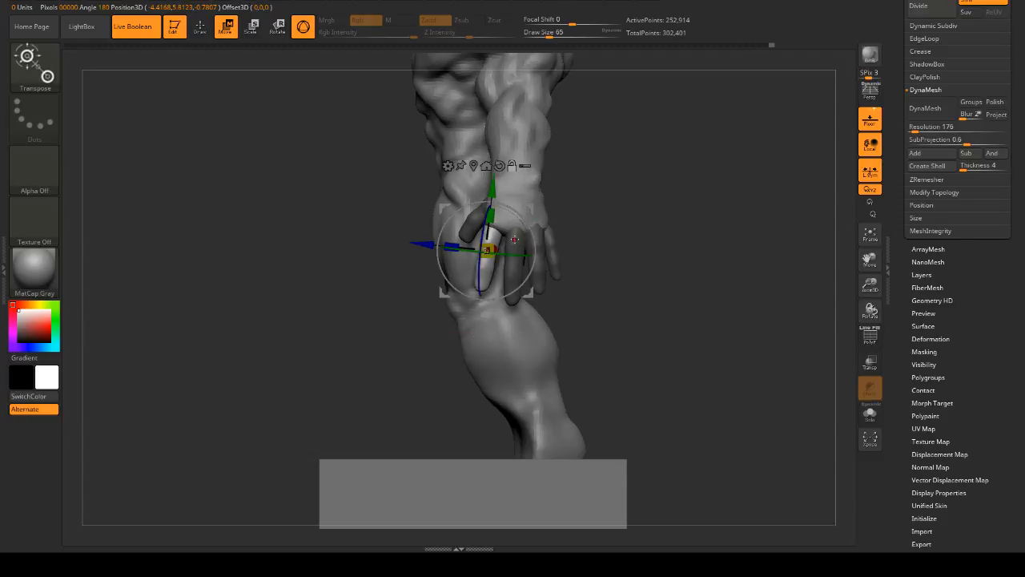
- Isolate the middle finger and the ring finger in turn with masks, placing the gizmo on each
ctrl+click(514, 239)
ctrl+click(511, 301)
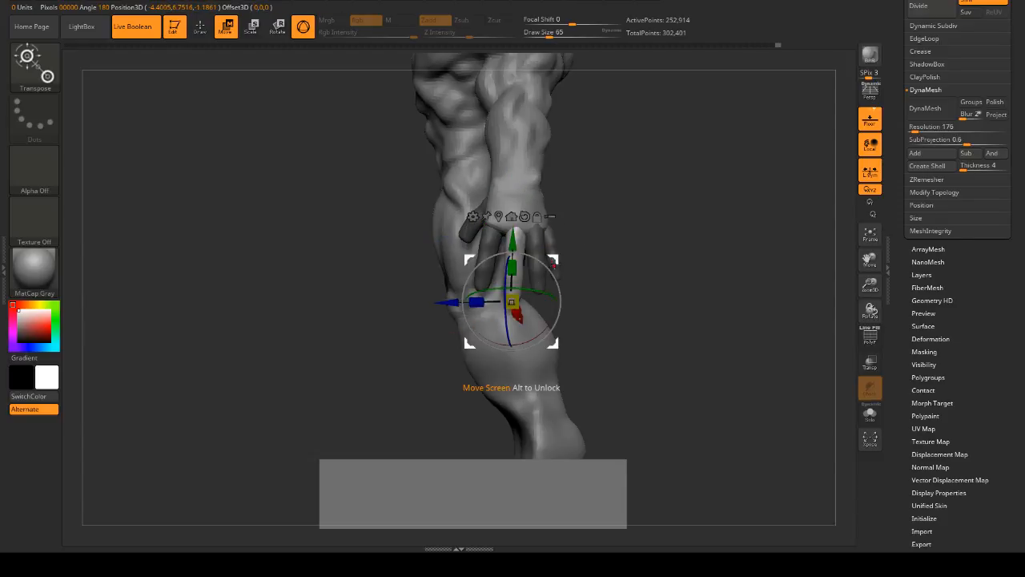
drag(553, 263, 553, 264)
ctrl+click(548, 247)
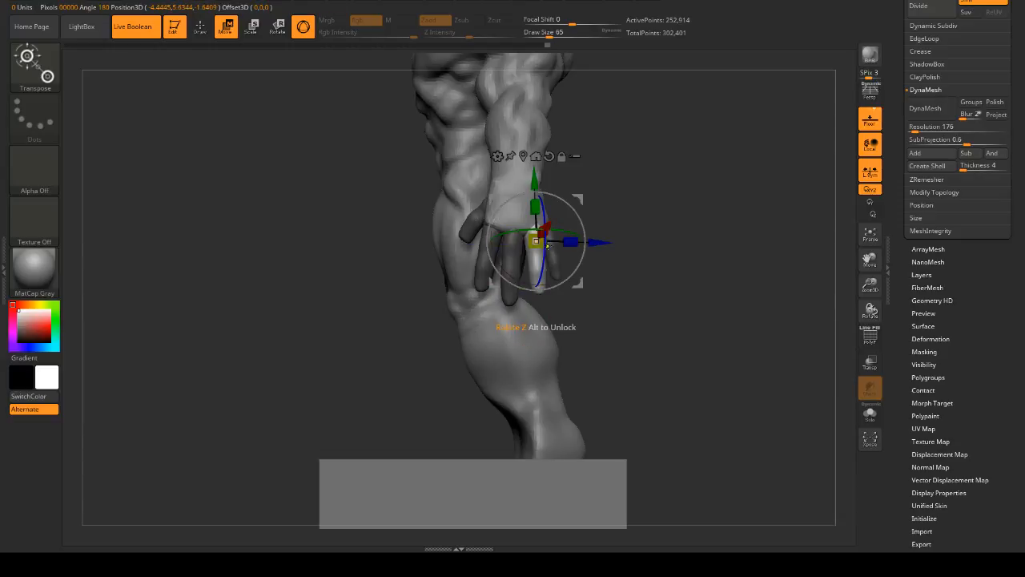
- Turn perspective on, review the figure from the front and side, and switch to the body's PolySphere subtool
drag(640, 228, 741, 132)
click(872, 92)
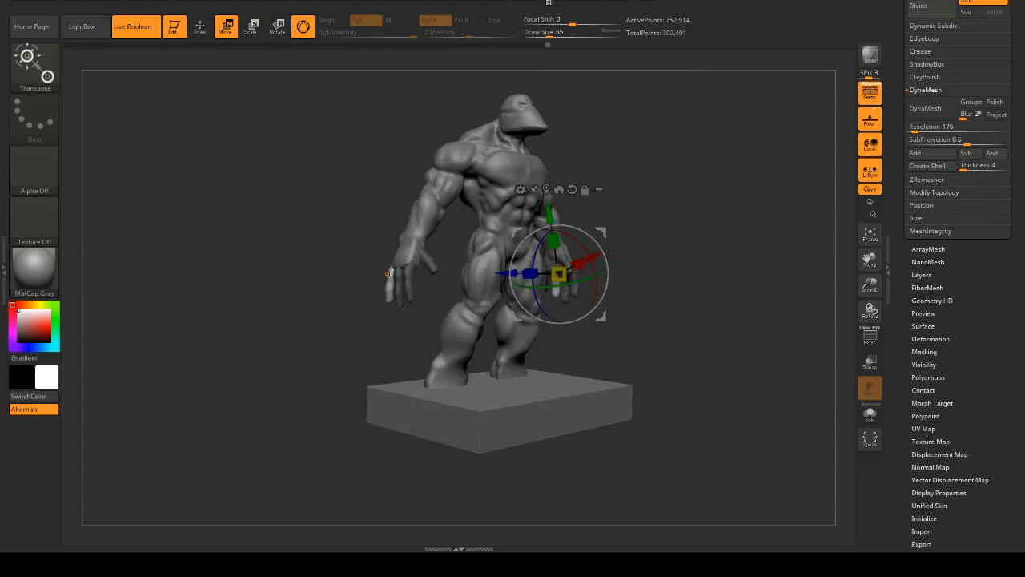
drag(272, 148, 709, 145)
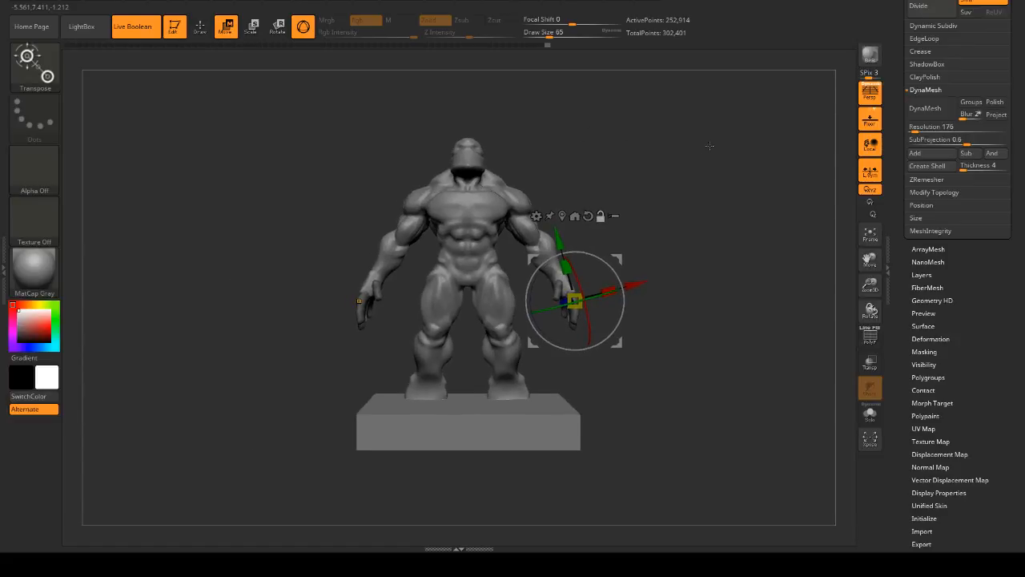
drag(652, 167, 624, 123)
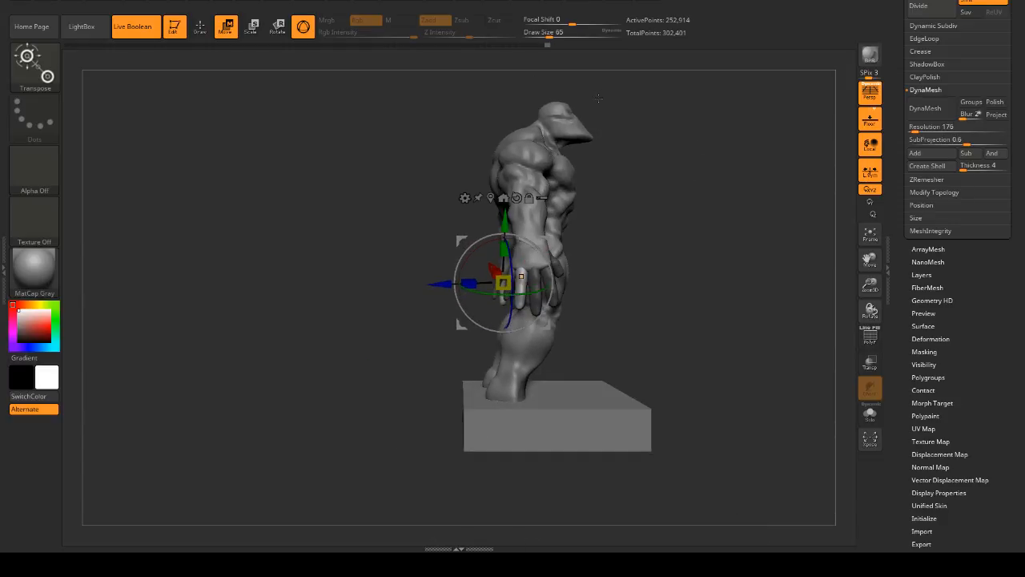
key(space)
mouse_move(608, 102)
mouse_down()
mouse_move(621, 102)
mouse_move(656, 209)
mouse_up()
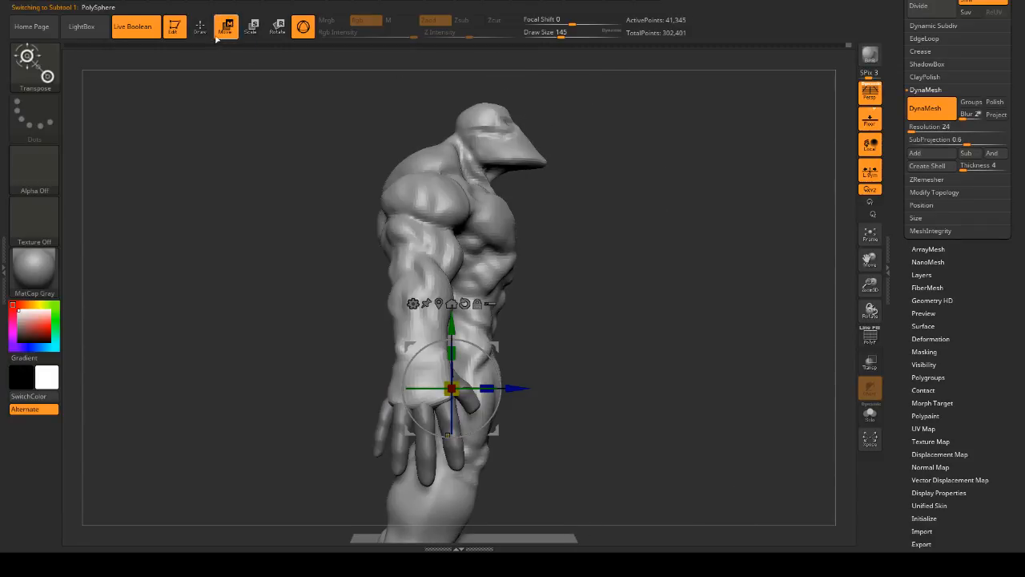
- Return to draw mode with the Move brush and set its draw size to 101
key(q)
key(space)
mouse_move(564, 136)
mouse_down()
mouse_move(543, 163)
mouse_move(523, 165)
mouse_up()
mouse_move(665, 167)
mouse_down()
mouse_move(581, 165)
mouse_move(721, 181)
mouse_move(657, 149)
mouse_move(666, 162)
mouse_move(655, 162)
mouse_up()
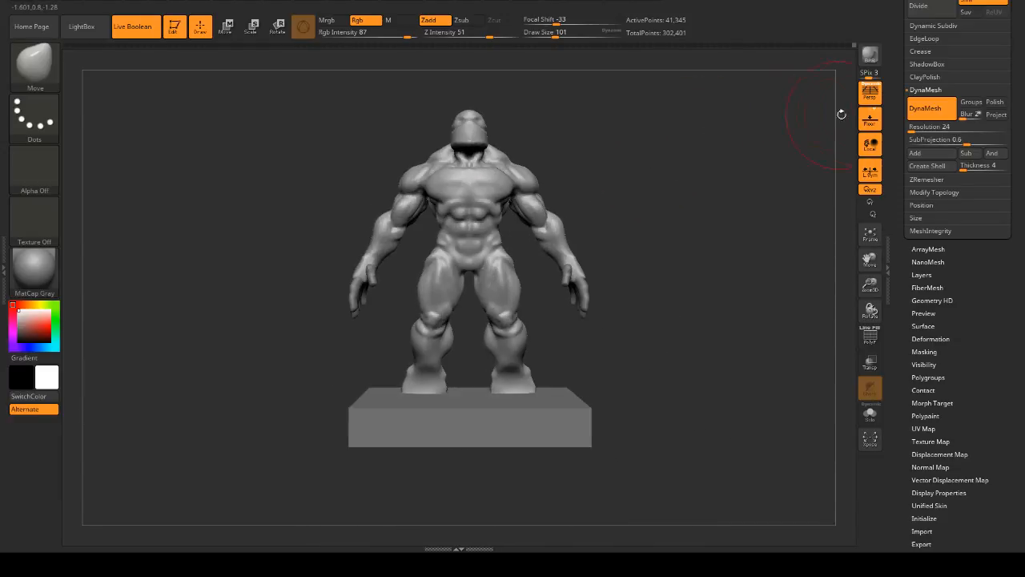
- Compare the figure with and without perspective distortion, and inspect its proportions from the front, back and side
click(872, 96)
click(871, 96)
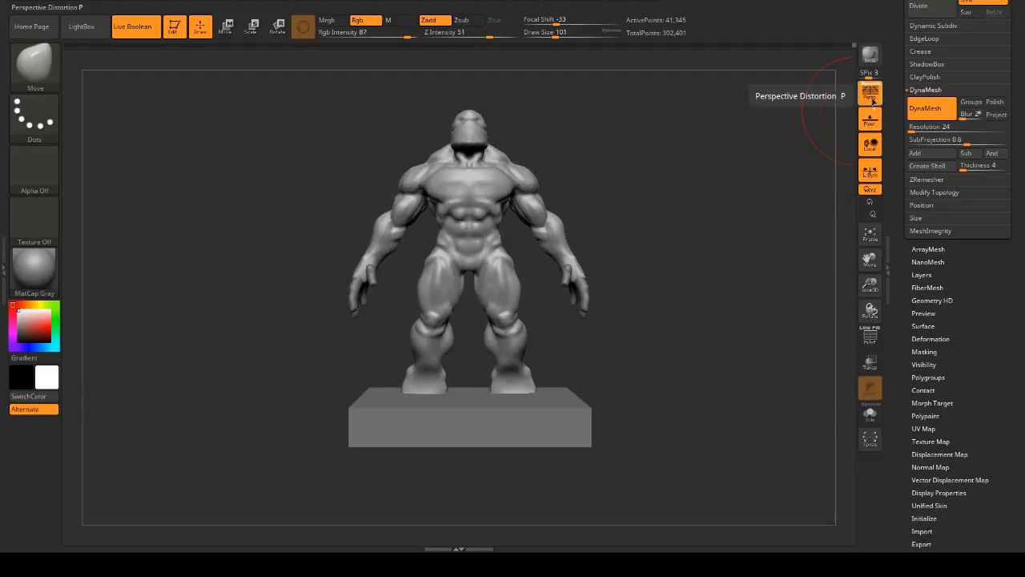
click(871, 96)
key(p)
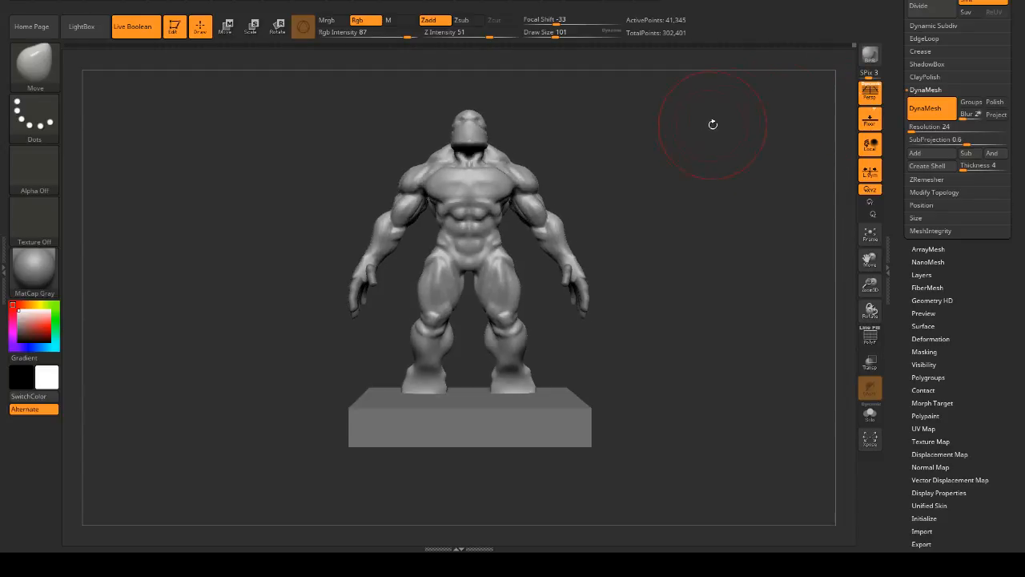
mouse_move(599, 152)
mouse_down()
mouse_move(742, 167)
mouse_move(718, 149)
mouse_move(716, 160)
mouse_move(671, 151)
mouse_up()
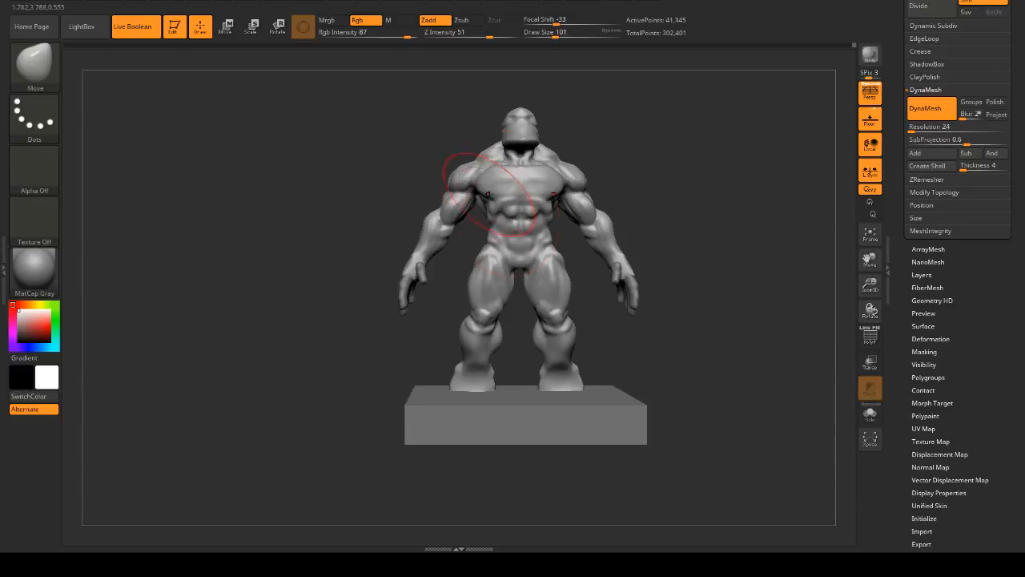
alt+drag(673, 252, 677, 241)
mouse_move(633, 214)
shift+mouse_down()
mouse_move(719, 230)
mouse_move(755, 217)
mouse_move(737, 229)
mouse_move(722, 279)
mouse_move(398, 336)
shift+mouse_up()
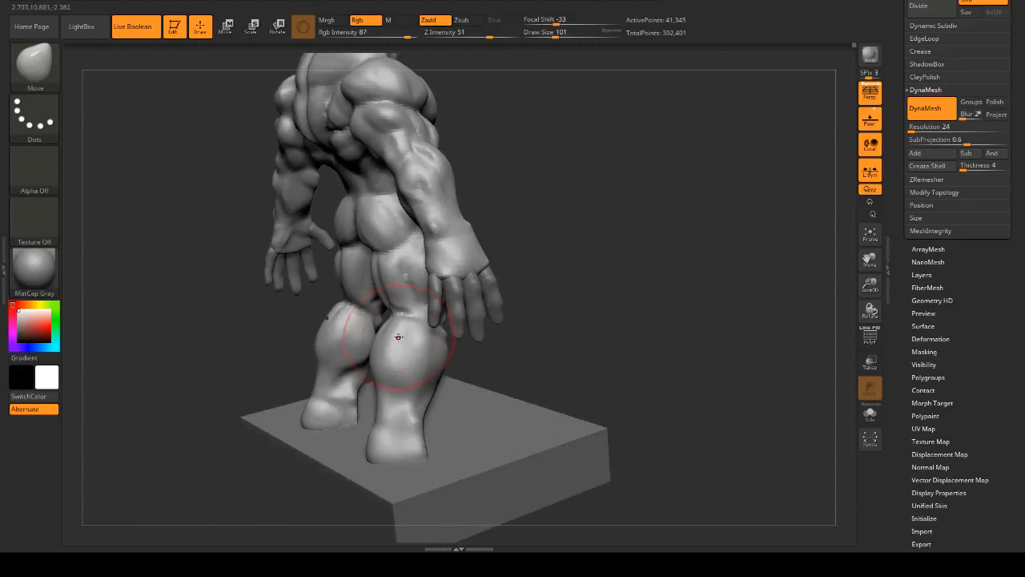
drag(496, 324, 553, 326)
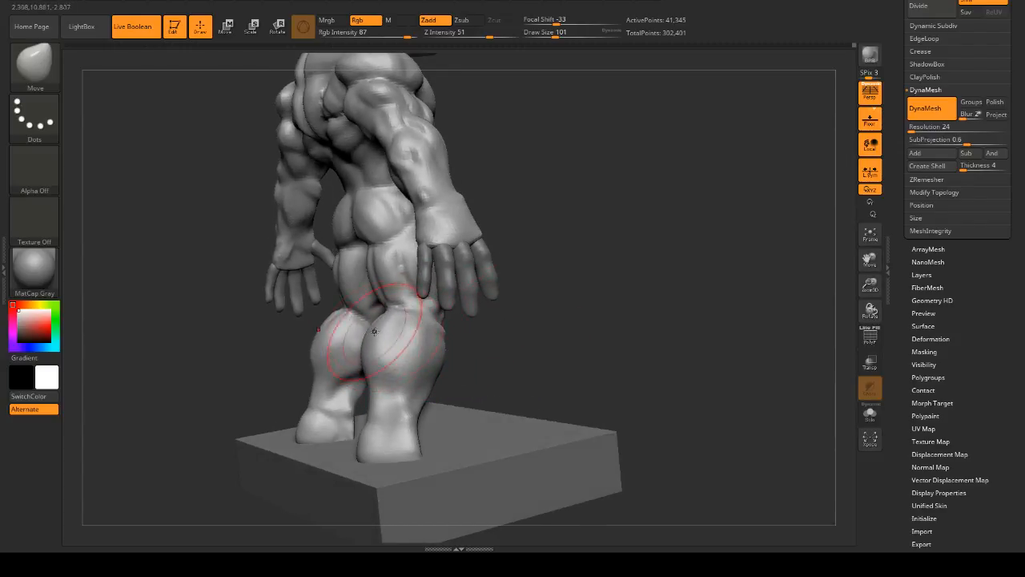
shift+drag(613, 307, 549, 307)
alt+drag(586, 344, 565, 248)
mouse_move(519, 284)
mouse_down()
mouse_move(671, 300)
mouse_move(782, 226)
mouse_up()
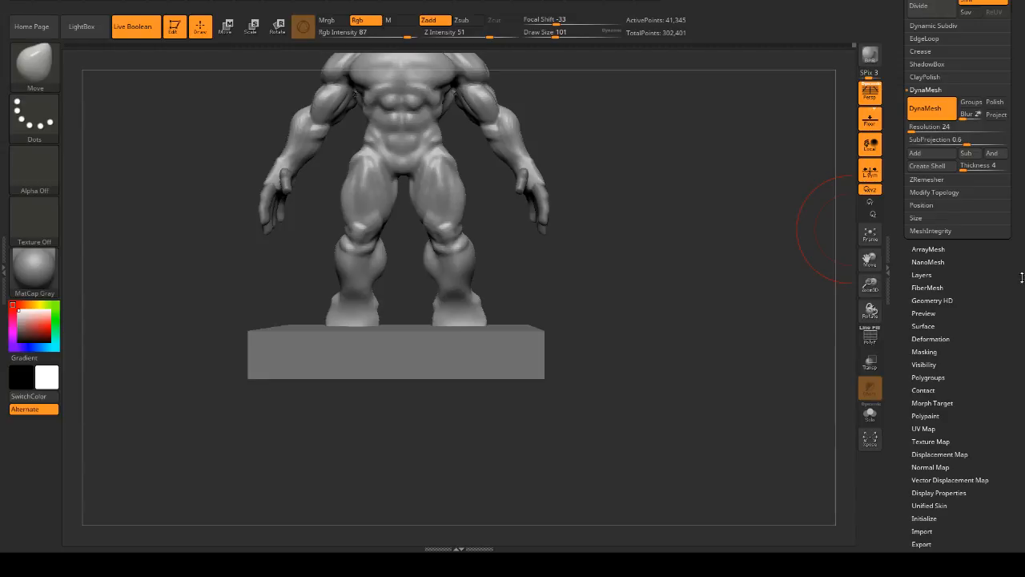
- Open the subtool list and unhide the PM3D_Sphere3D1_1 subtool containing the forearm blades and feet
drag(1023, 278, 1023, 381)
drag(1017, 258, 1018, 373)
click(930, 117)
drag(1024, 232, 1022, 10)
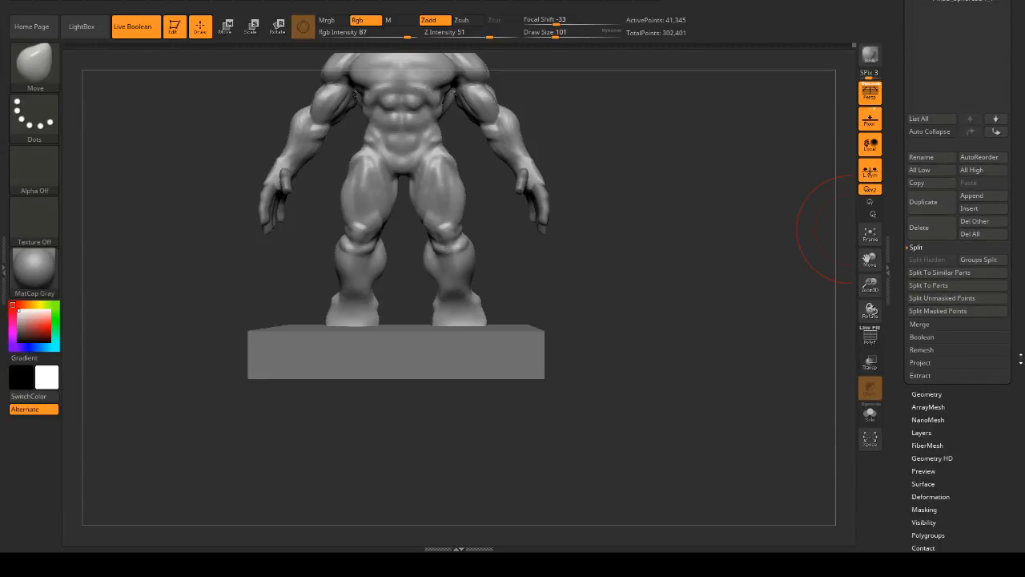
drag(1021, 359, 1022, 527)
click(1002, 153)
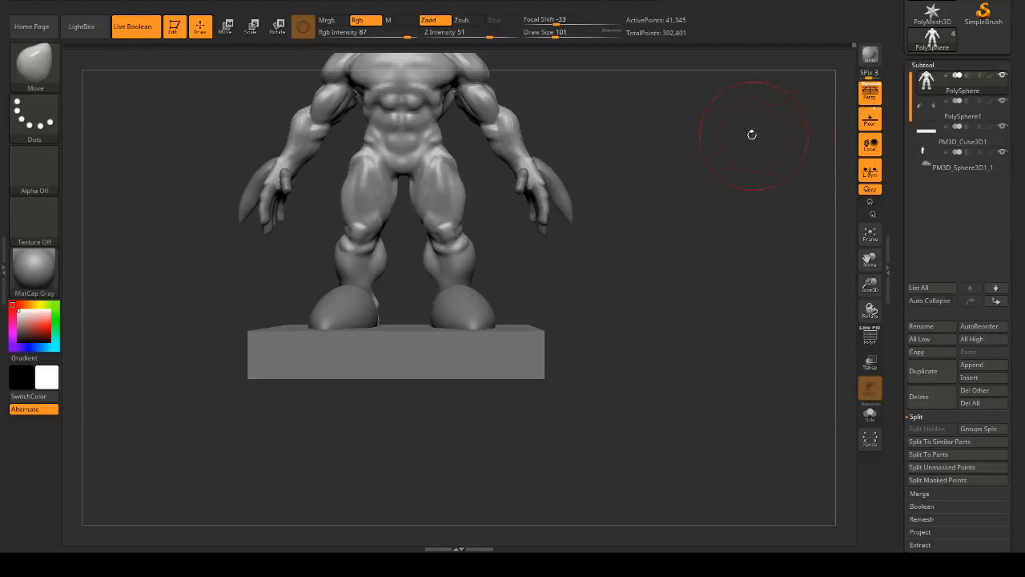
- Duplicate the body subtool PolySphere and quick-save the project
mouse_move(752, 135)
mouse_down()
mouse_move(720, 202)
mouse_move(723, 189)
mouse_move(634, 199)
mouse_move(525, 298)
mouse_move(608, 245)
mouse_move(625, 240)
mouse_move(616, 248)
mouse_move(628, 256)
mouse_move(681, 152)
mouse_move(648, 169)
mouse_move(741, 168)
mouse_move(724, 123)
mouse_move(737, 194)
mouse_up()
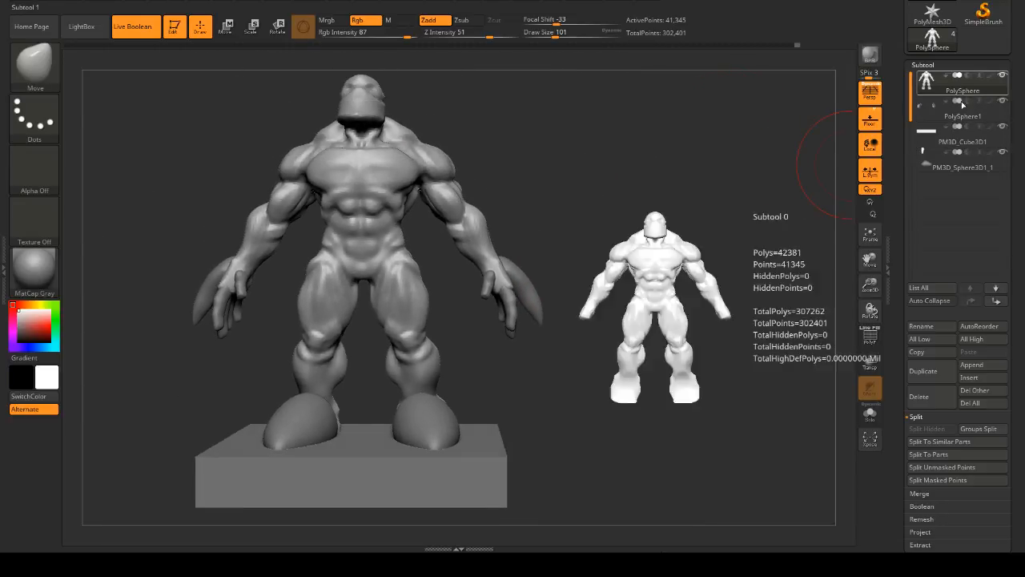
mouse_move(960, 120)
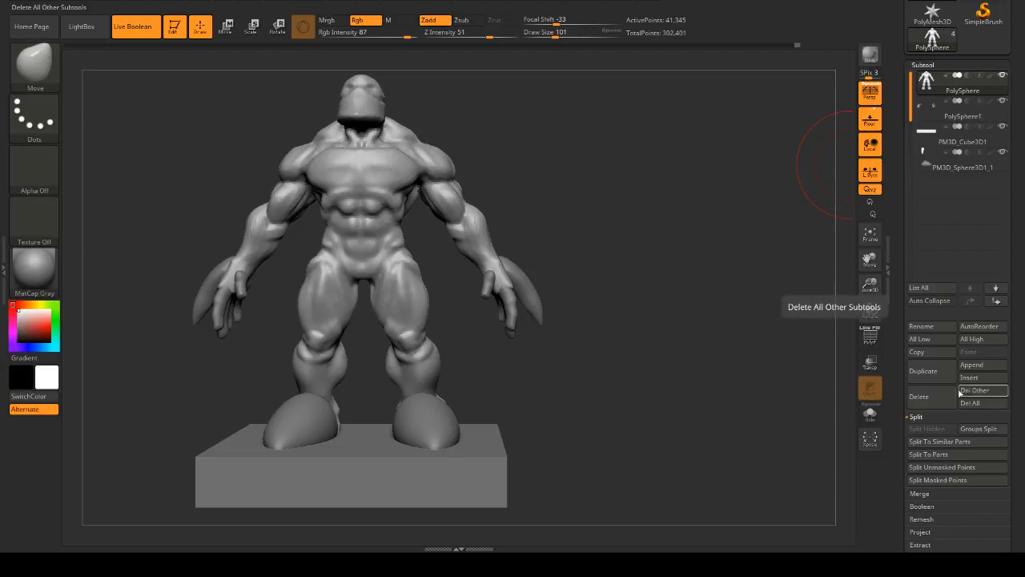
click(931, 377)
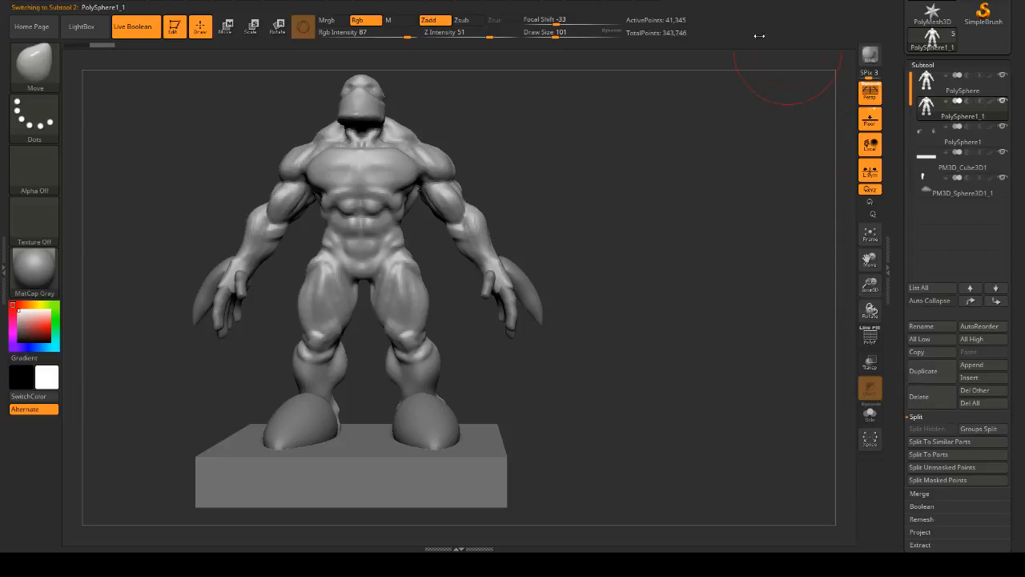
key(ctrl+s)
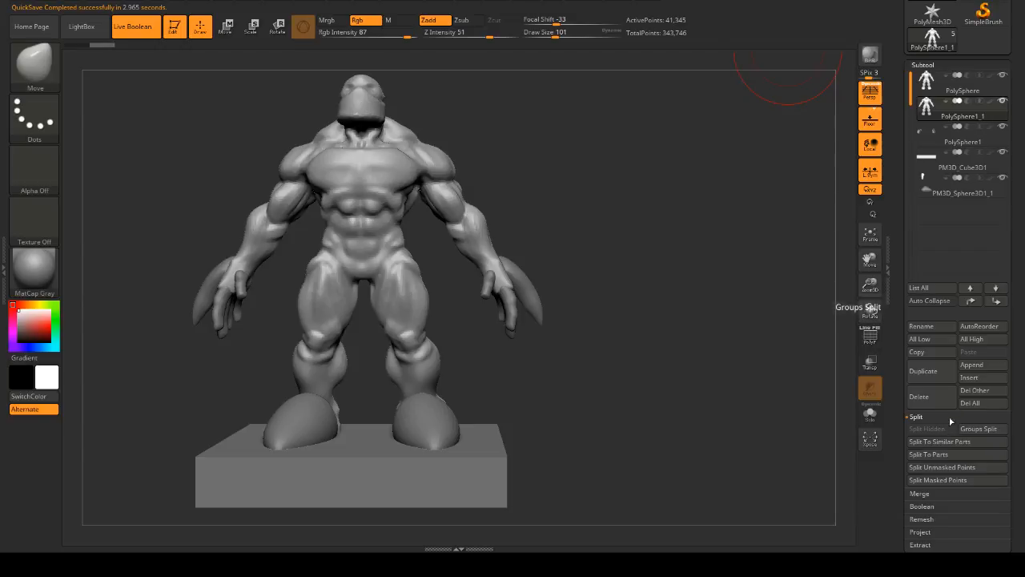
- Delete the duplicated body subtool and keep a hidden duplicate of the hands subtool instead
click(933, 401)
click(833, 426)
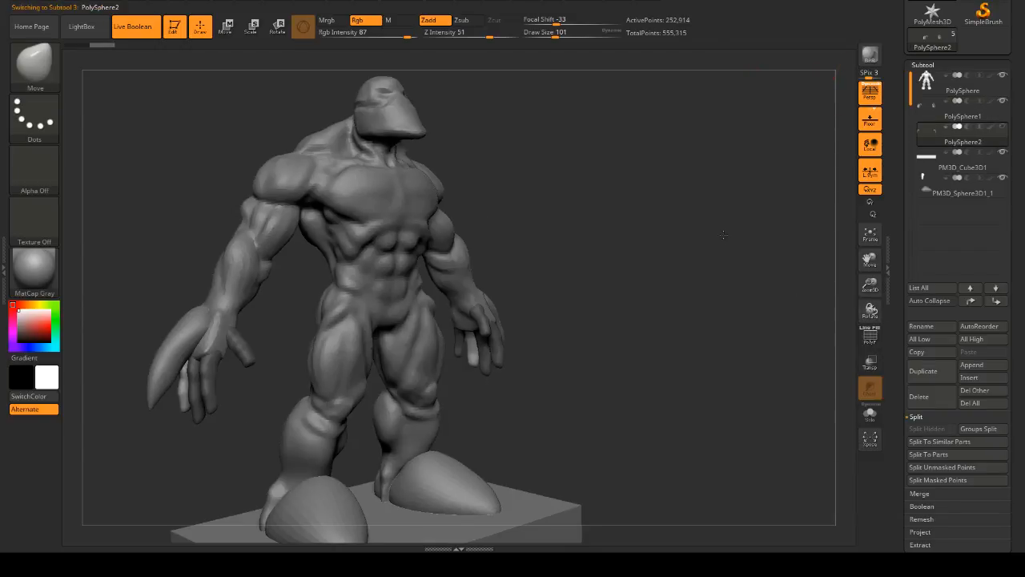
mouse_move(803, 222)
mouse_down()
mouse_move(792, 254)
mouse_move(749, 209)
mouse_move(714, 194)
mouse_move(811, 192)
mouse_move(734, 183)
mouse_move(801, 183)
mouse_move(732, 186)
mouse_move(693, 226)
mouse_up()
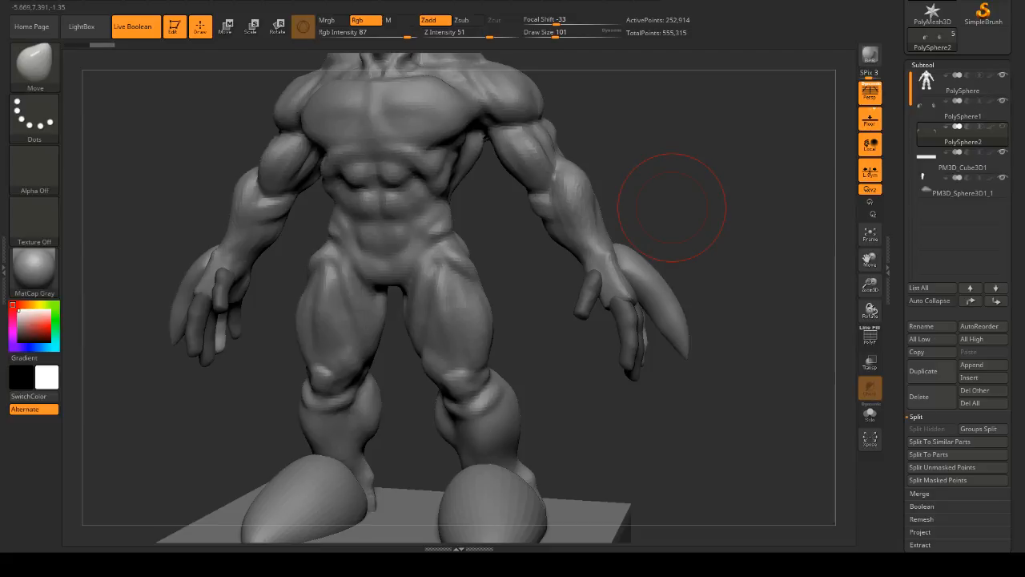
drag(731, 167, 744, 162)
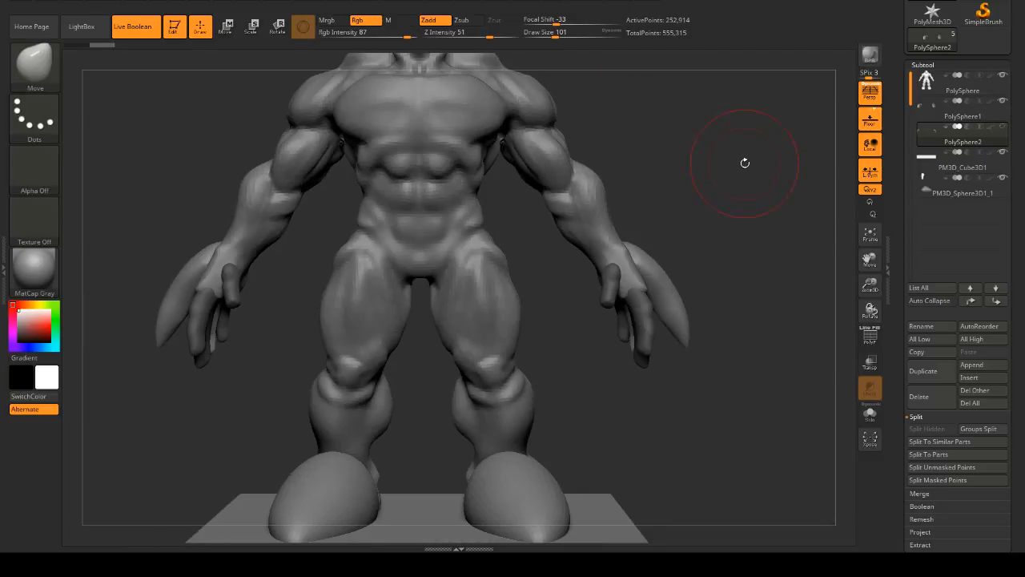
- Select the body subtool and pull the shoulders outward with the Move brush at draw size 149
alt+click(607, 210)
key(space)
drag(606, 209, 619, 210)
right_drag(619, 211, 616, 211)
mouse_move(616, 212)
mouse_down()
mouse_move(684, 209)
mouse_move(704, 193)
mouse_move(698, 225)
mouse_move(660, 220)
mouse_move(697, 211)
mouse_move(670, 218)
mouse_up()
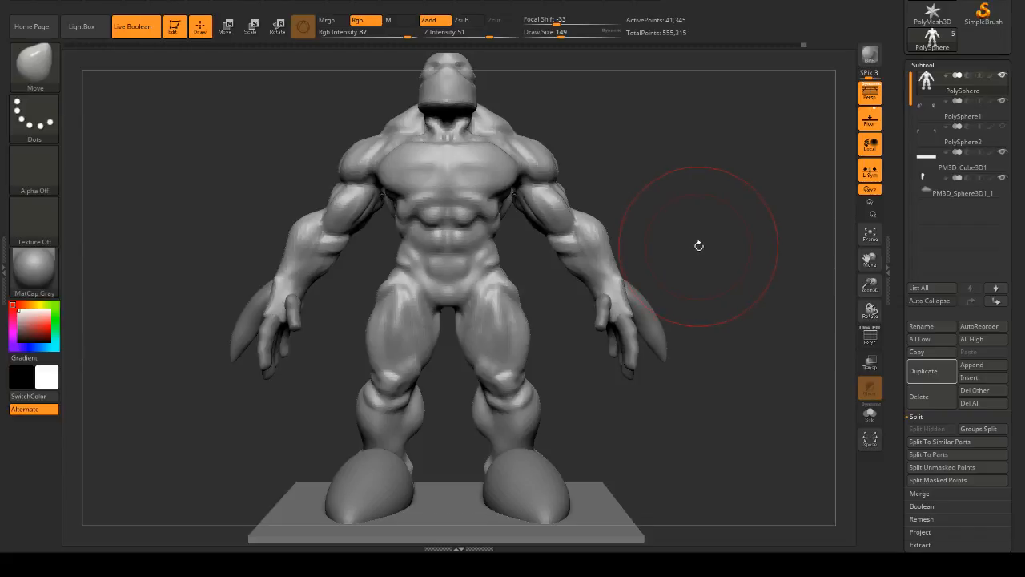
drag(733, 253, 659, 181)
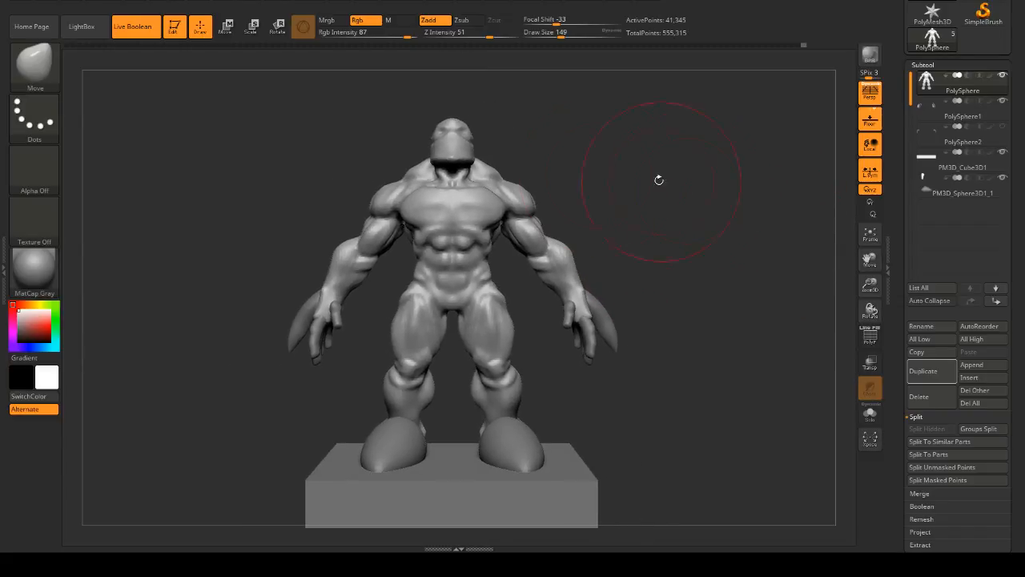
drag(523, 196, 536, 193)
- Reshape the rear contour of the shoulders and upper back with the Move brush at draw size 74, smoothing the surface
mouse_move(667, 194)
mouse_down()
mouse_move(705, 214)
mouse_move(646, 201)
mouse_move(730, 204)
mouse_move(721, 155)
mouse_move(745, 168)
mouse_move(736, 222)
mouse_move(722, 165)
mouse_move(820, 128)
mouse_up()
key(ctrl)
mouse_move(747, 160)
mouse_down()
mouse_move(759, 161)
mouse_move(759, 241)
mouse_move(774, 168)
mouse_move(760, 169)
mouse_move(758, 156)
mouse_up()
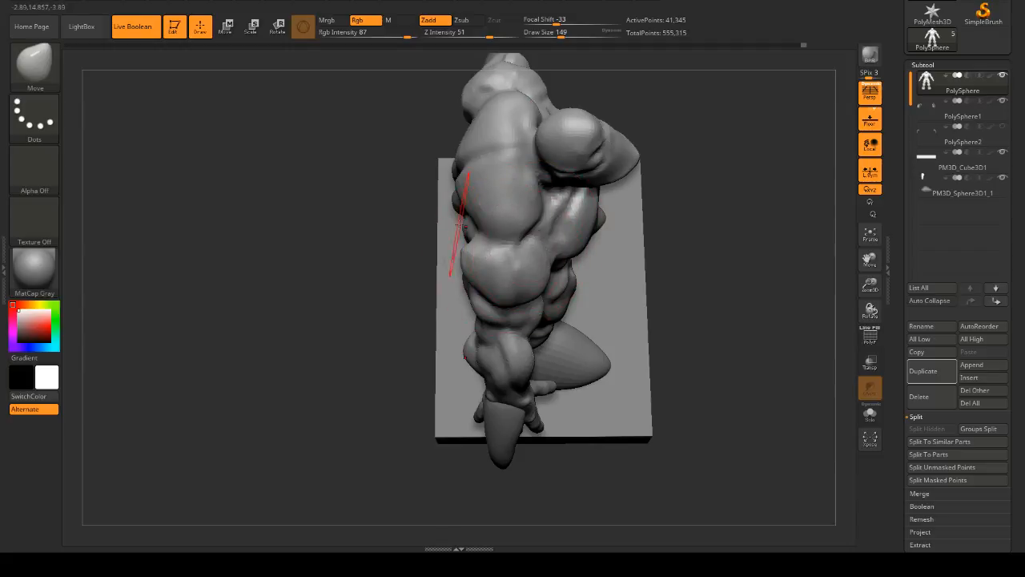
key(space)
mouse_move(474, 241)
mouse_down()
mouse_move(460, 241)
mouse_move(469, 223)
mouse_up()
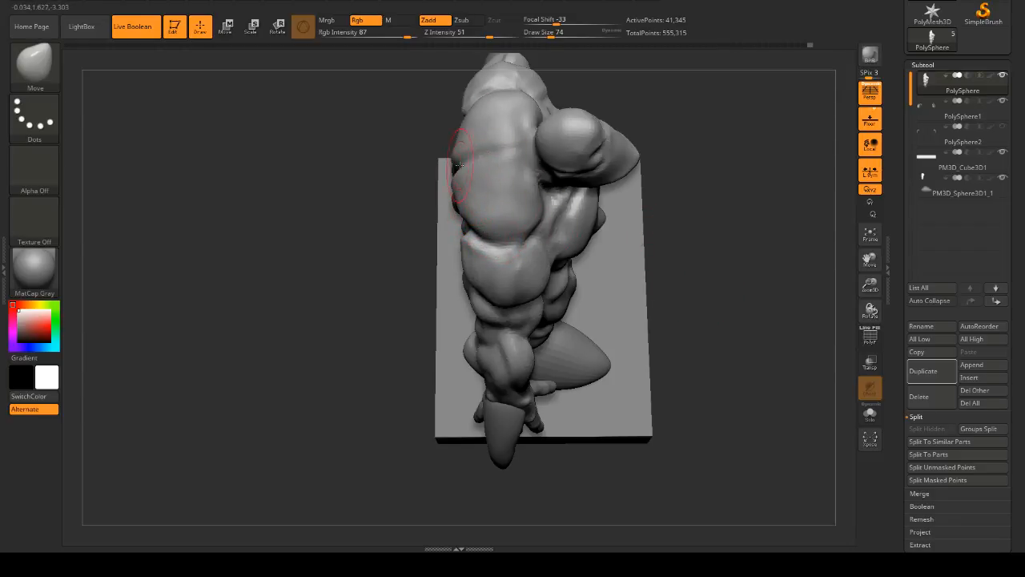
key(shift)
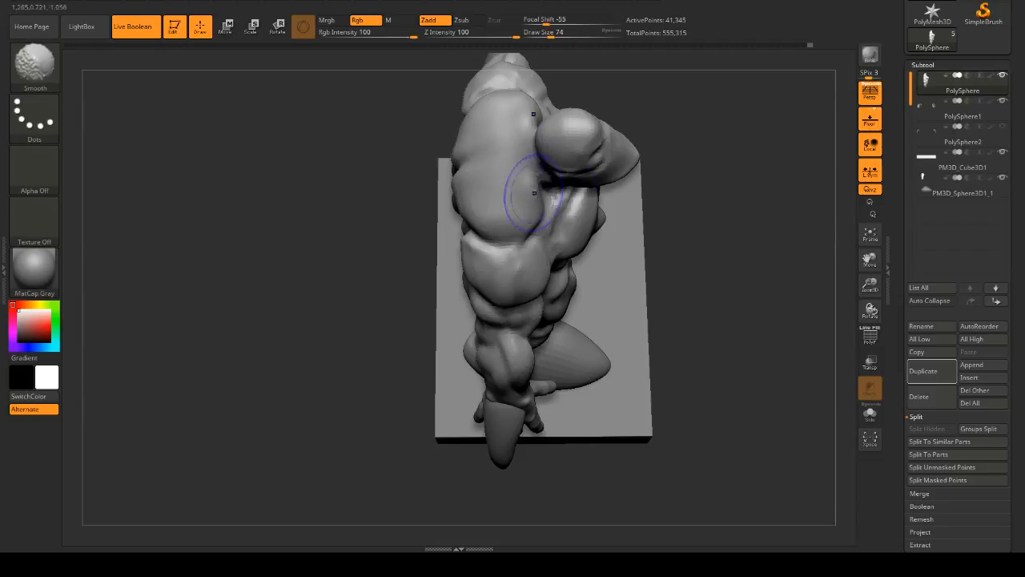
- Refine the side profile of the upper back and rear shoulder with the Move brush at draw size 116
drag(707, 189, 742, 127)
drag(713, 169, 480, 183)
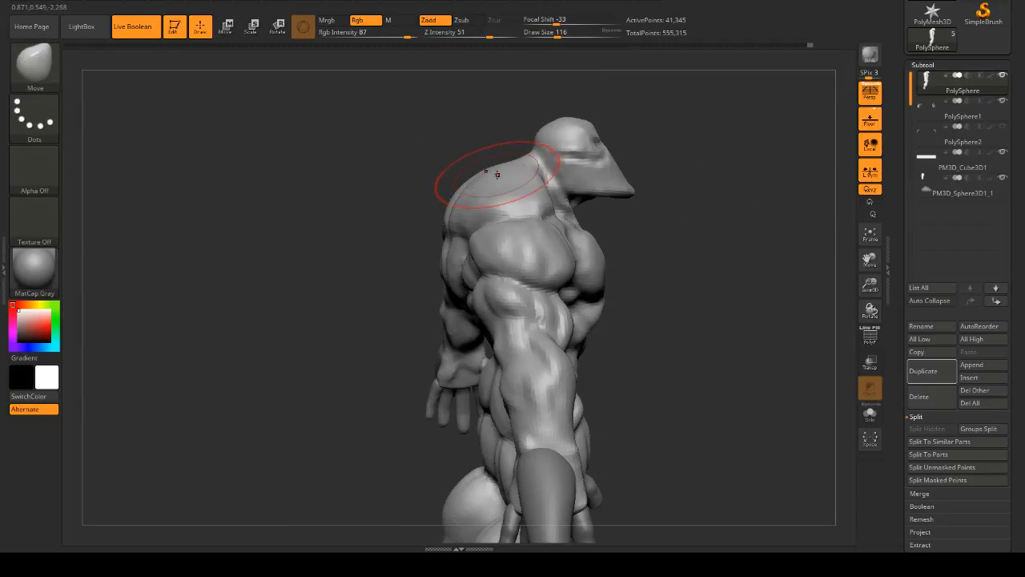
drag(662, 182, 641, 174)
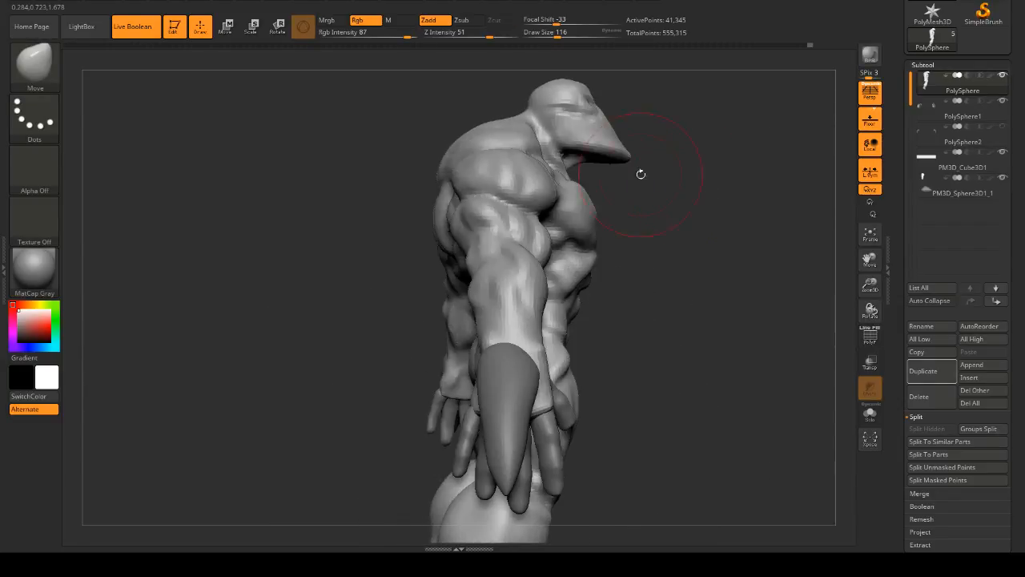
drag(433, 199, 480, 202)
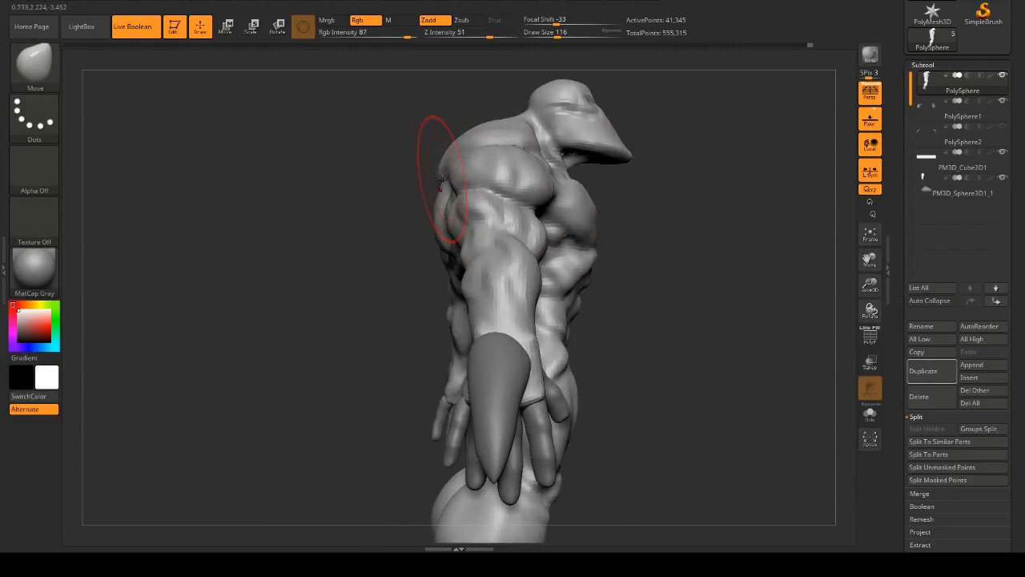
- Review the whole figure's silhouette from the front with the interface temporarily hidden
mouse_move(624, 186)
mouse_down()
mouse_move(592, 175)
mouse_move(615, 187)
mouse_move(728, 202)
mouse_move(709, 220)
mouse_move(728, 214)
mouse_move(705, 259)
mouse_move(785, 230)
mouse_move(759, 237)
mouse_move(683, 215)
mouse_up()
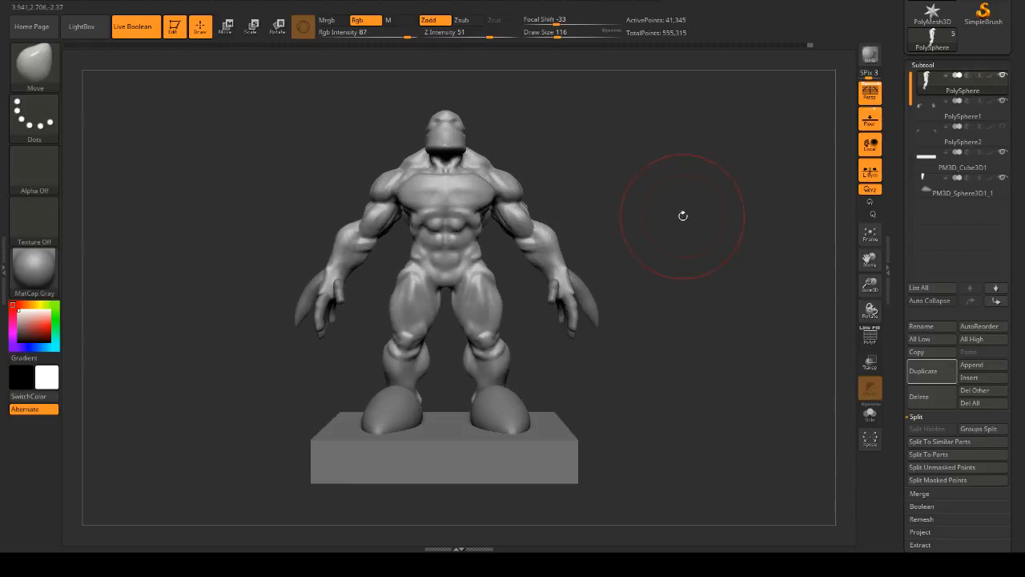
key(Tab)
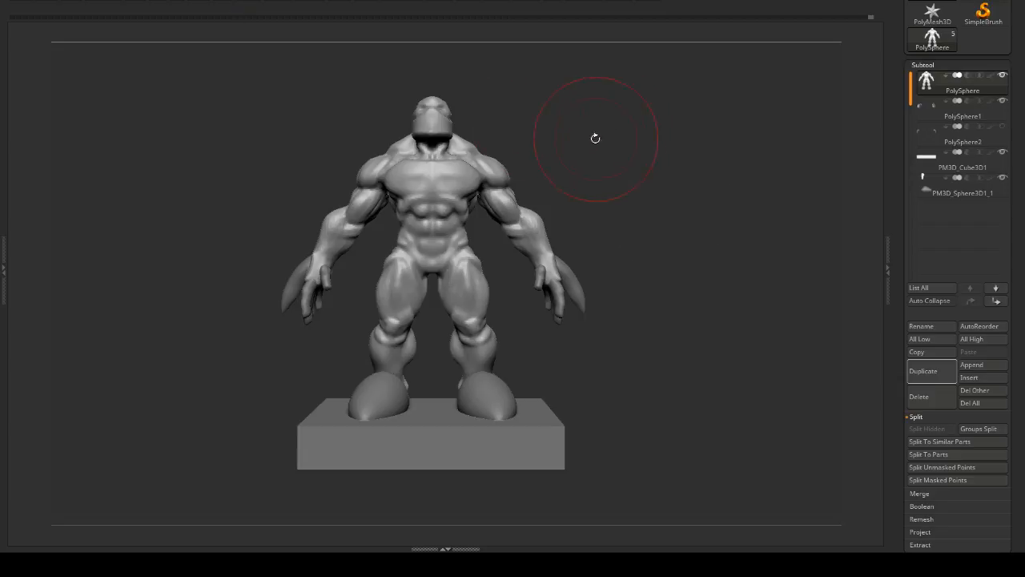
key(Tab)
- Adjust the back muscles below the shoulder blades symmetrically with the Move brush at draw size 116
drag(633, 174, 788, 194)
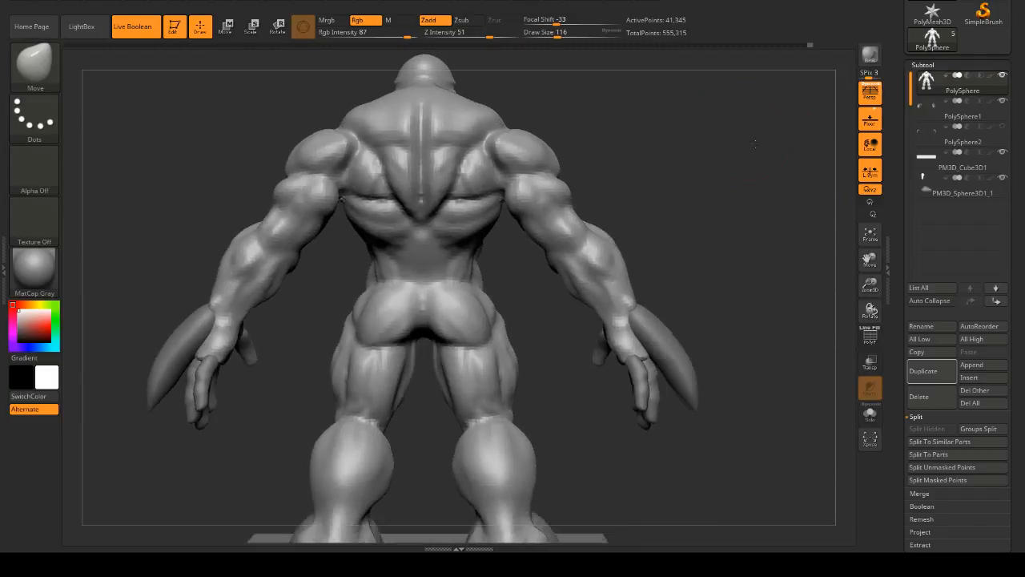
mouse_move(687, 150)
mouse_down()
mouse_move(691, 131)
mouse_move(703, 158)
mouse_move(720, 160)
mouse_move(577, 172)
mouse_up()
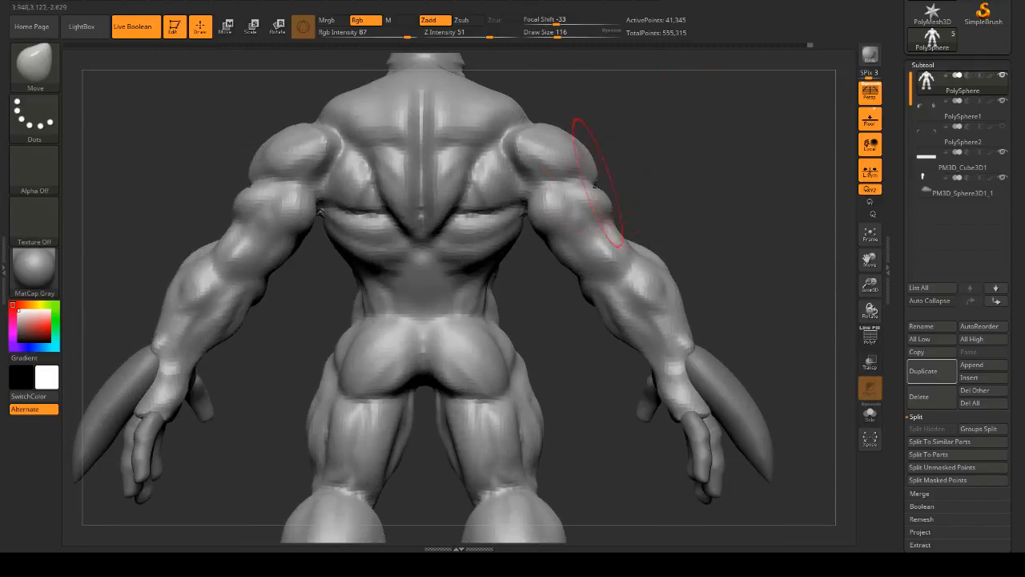
drag(487, 229, 485, 213)
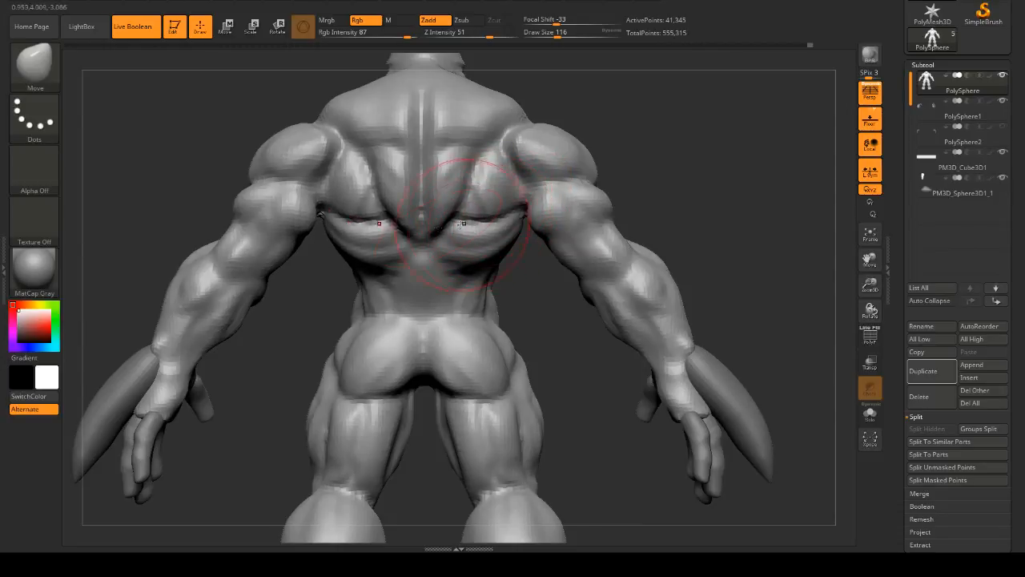
drag(347, 217, 361, 211)
mouse_move(655, 170)
mouse_down()
mouse_move(723, 161)
mouse_move(732, 171)
mouse_up()
- Carve muscle creases into the lower back below the trapezius with the DamStandard brush
key(b)
key(d)
key(s)
key(s)
ctrl+right_drag(745, 158, 750, 173)
key(s)
drag(750, 173, 695, 196)
ctrl+right_drag(727, 188, 737, 155)
drag(737, 154, 724, 143)
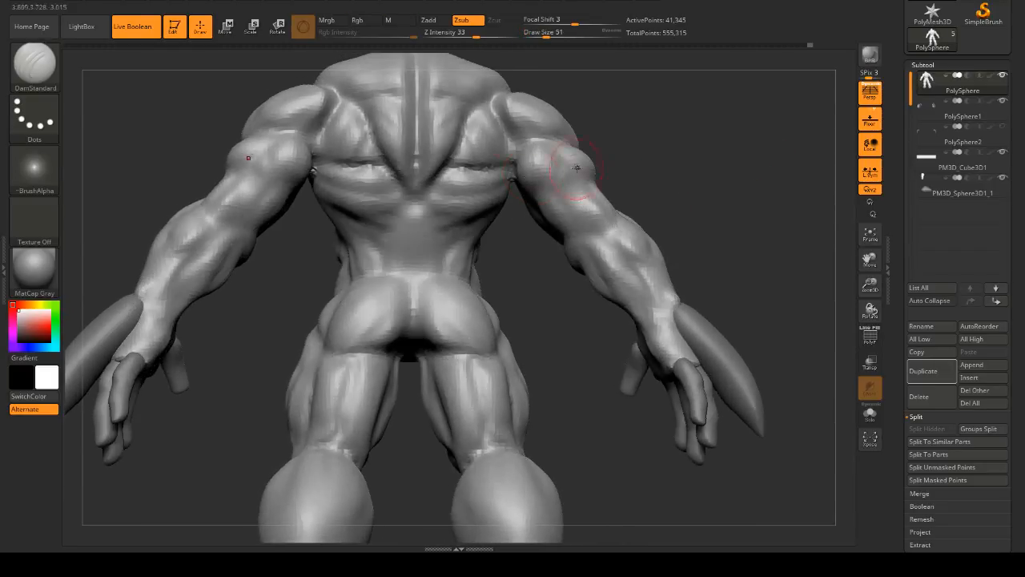
key(s)
drag(412, 210, 409, 210)
drag(651, 186, 611, 192)
mouse_move(429, 208)
mouse_down()
mouse_move(460, 234)
mouse_move(457, 274)
mouse_up()
mouse_move(714, 199)
mouse_down()
mouse_move(778, 215)
mouse_move(713, 193)
mouse_up()
- Reshape the lower back muscles above the buttocks with the Move brush at draw size 97
key(b)
key(m)
key(v)
key(space)
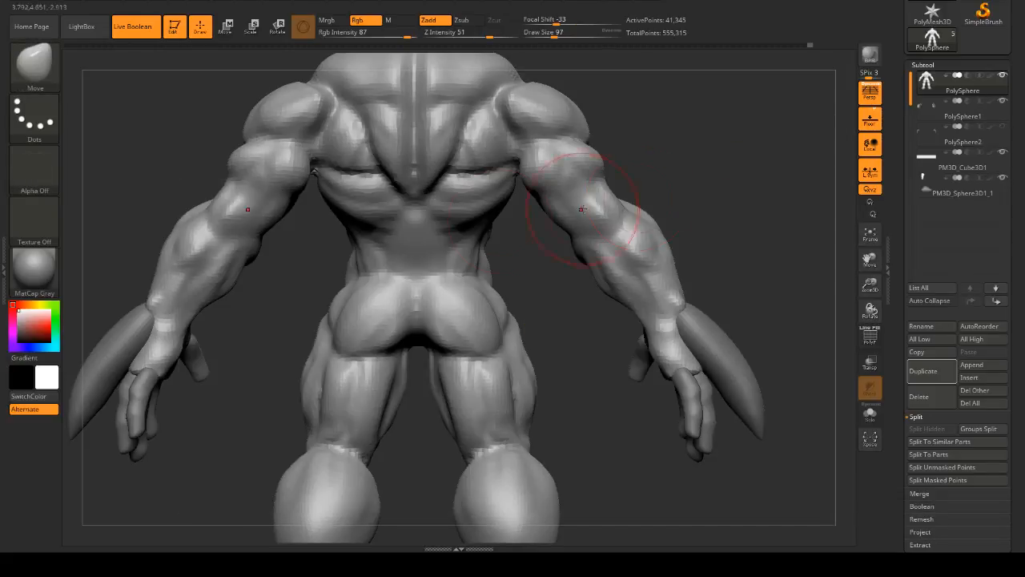
drag(451, 234, 447, 262)
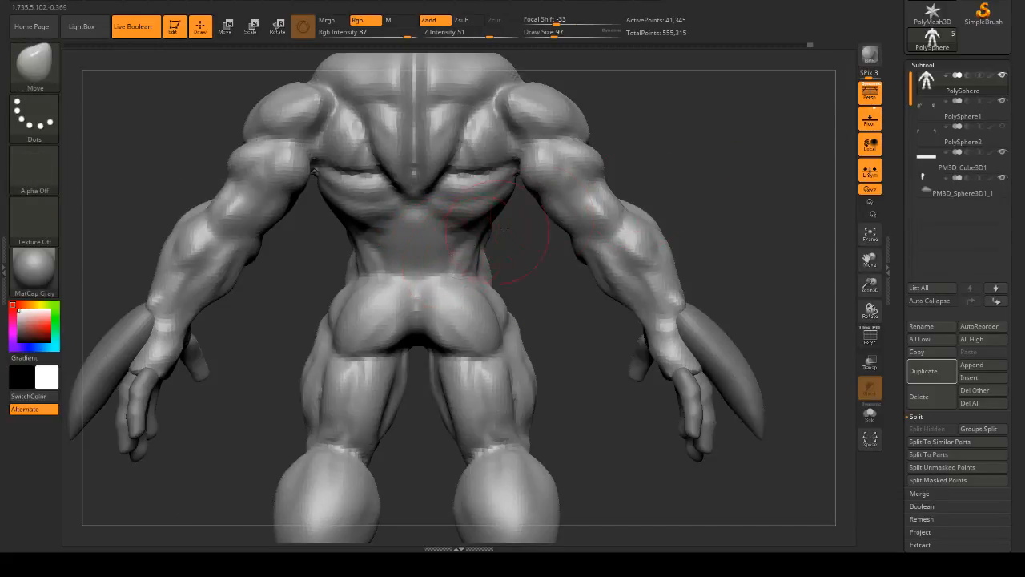
- Carve the spine groove down the lower back with the DamStandard brush at draw size 27 and smooth it
drag(733, 227, 743, 216)
key(space)
key(b)
key(d)
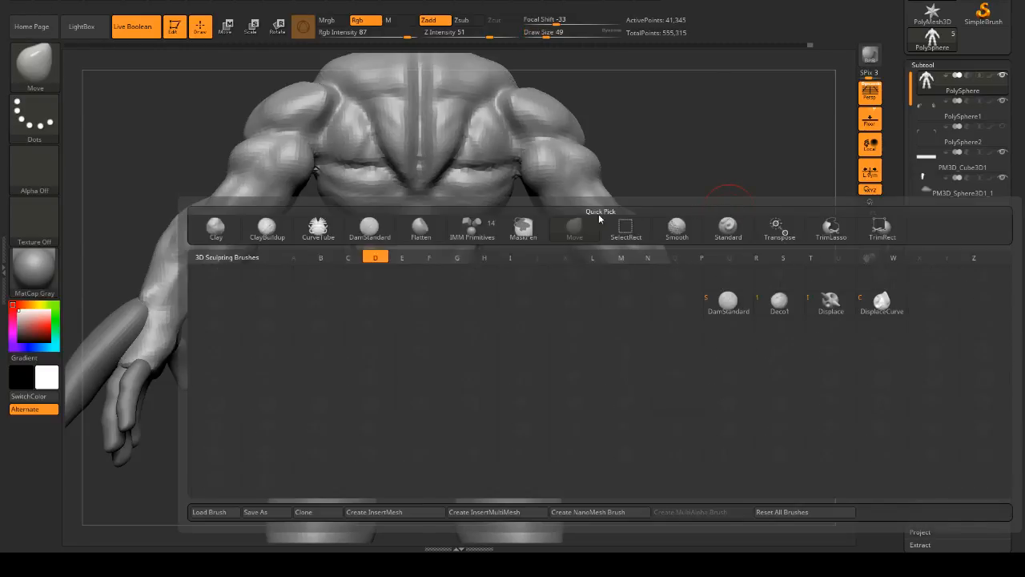
key(s)
key(space)
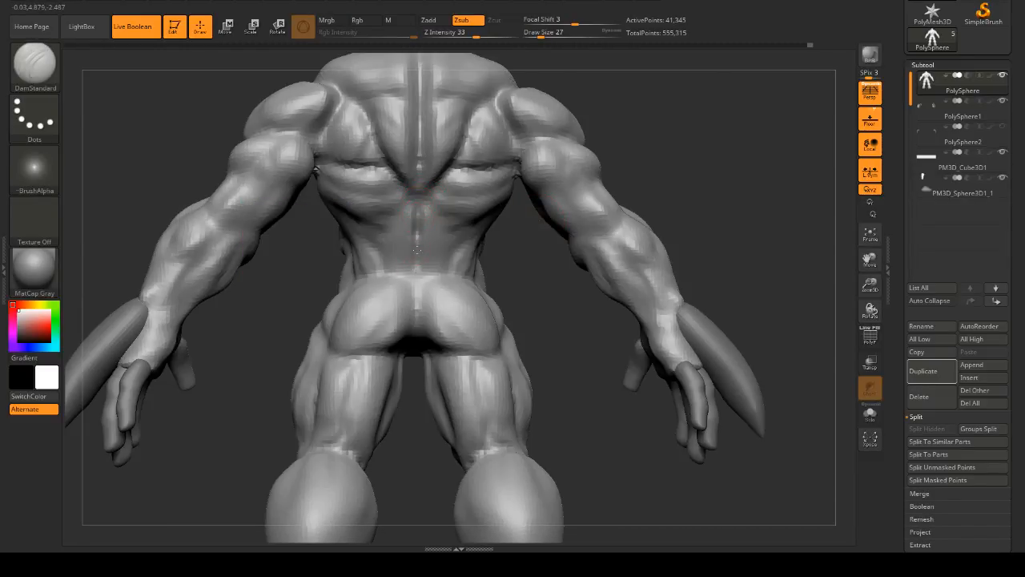
key(shift)
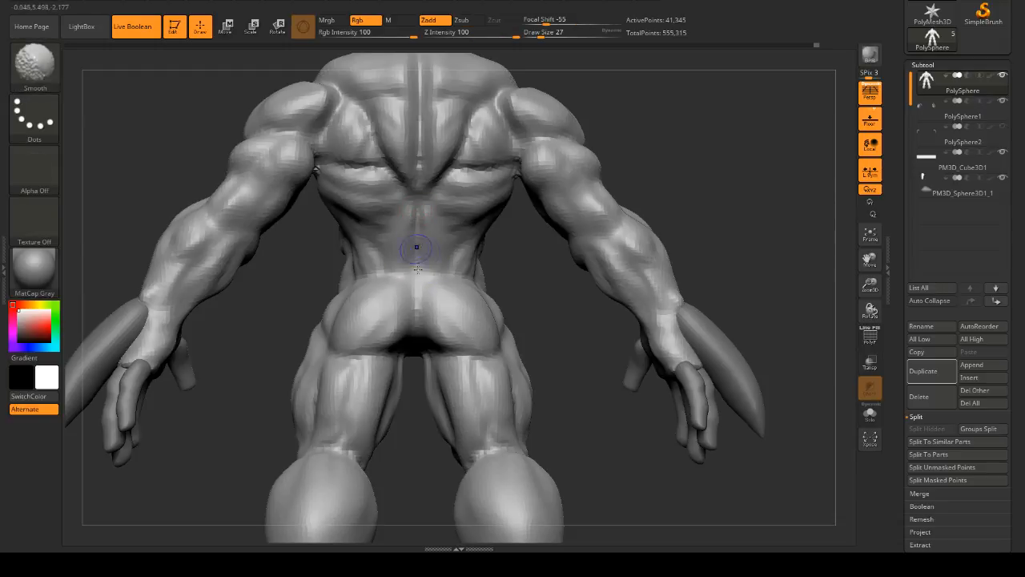
- Smooth the lower back and carve creases where it meets the buttocks with the DamStandard brush at draw size 27
drag(689, 199, 450, 247)
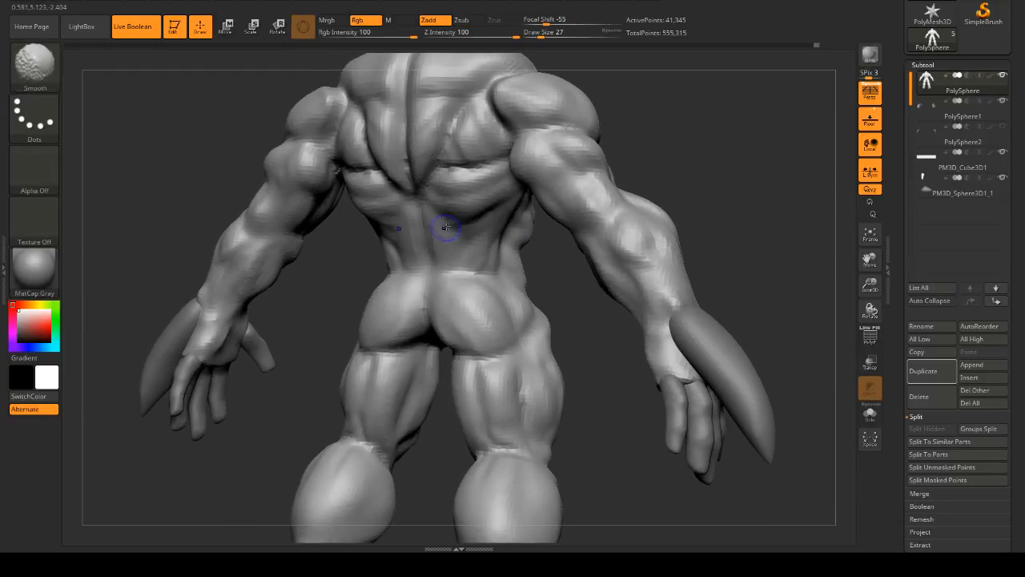
mouse_move(725, 188)
mouse_down()
mouse_move(751, 178)
mouse_move(737, 209)
mouse_up()
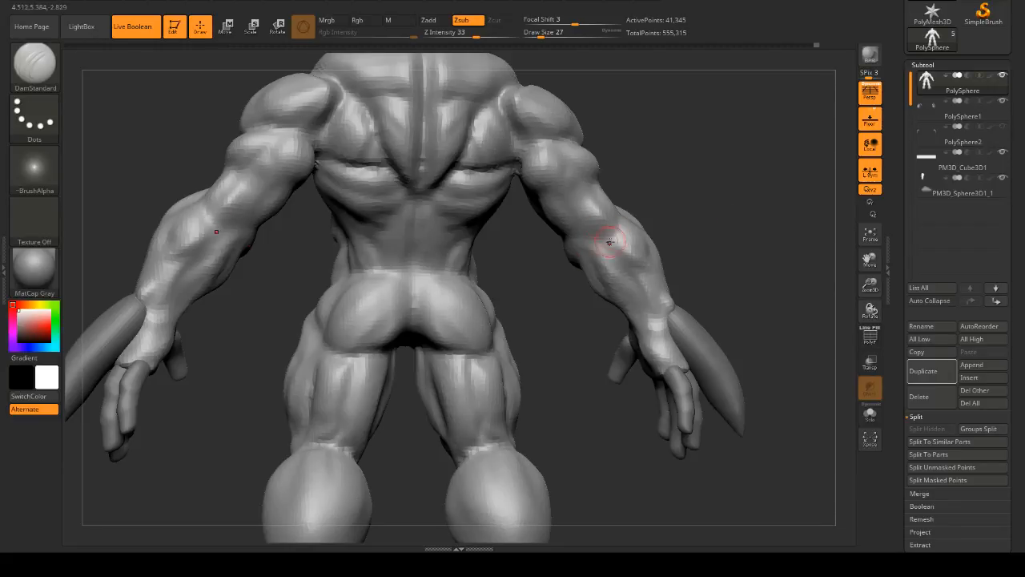
right_drag(453, 307, 445, 283)
mouse_move(453, 276)
mouse_down()
mouse_move(420, 302)
mouse_move(446, 279)
mouse_up()
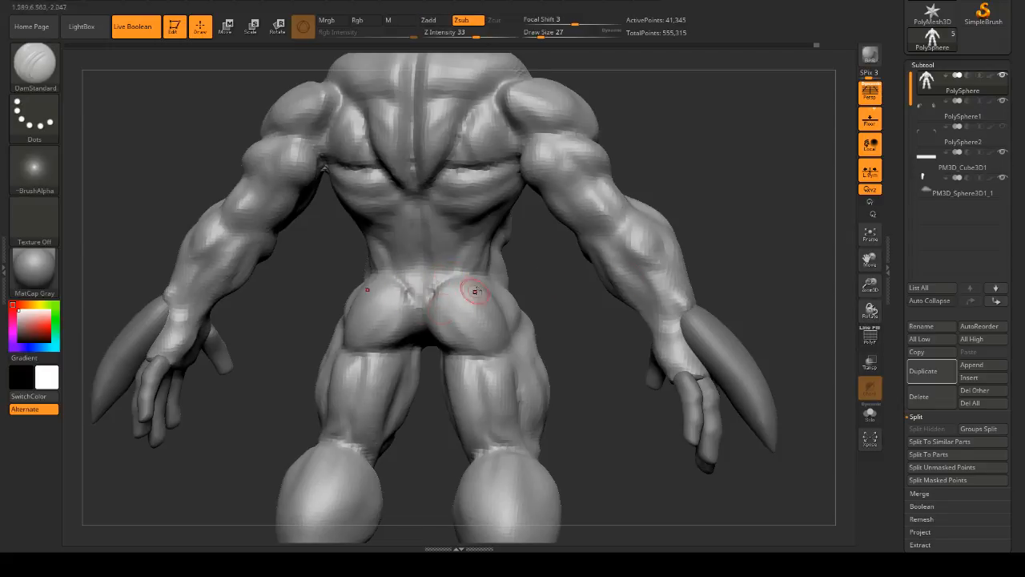
mouse_move(469, 288)
right_down()
mouse_move(531, 265)
mouse_move(455, 270)
mouse_move(498, 328)
mouse_move(515, 497)
mouse_move(565, 211)
mouse_move(554, 290)
mouse_move(557, 283)
right_up()
- Build up the upper buttocks and the base of the spine with the ClayBuildup brush at draw size 39
key(b)
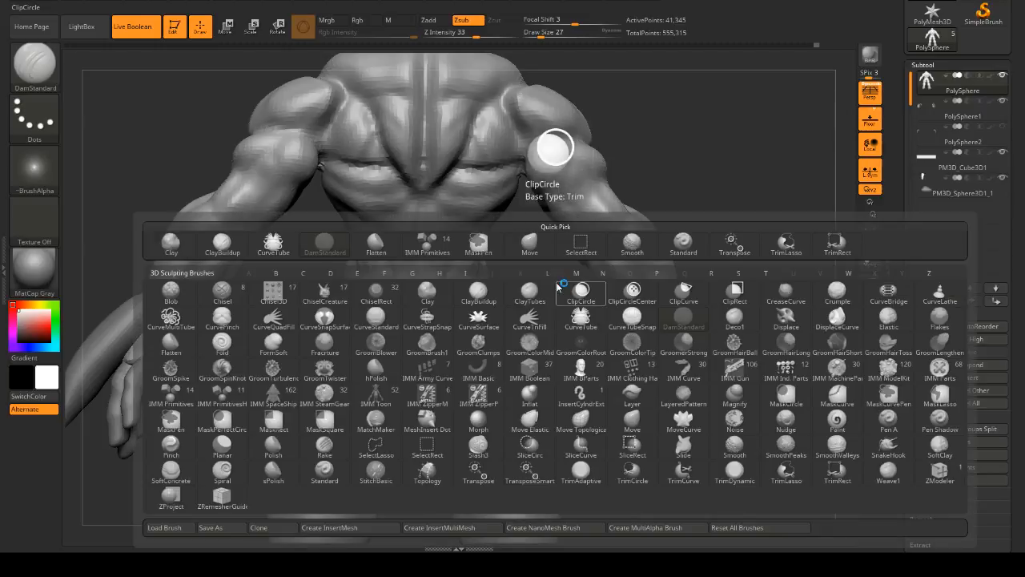
key(c)
key(b)
key(space)
mouse_move(438, 335)
right_down()
mouse_move(445, 324)
mouse_move(435, 339)
right_up()
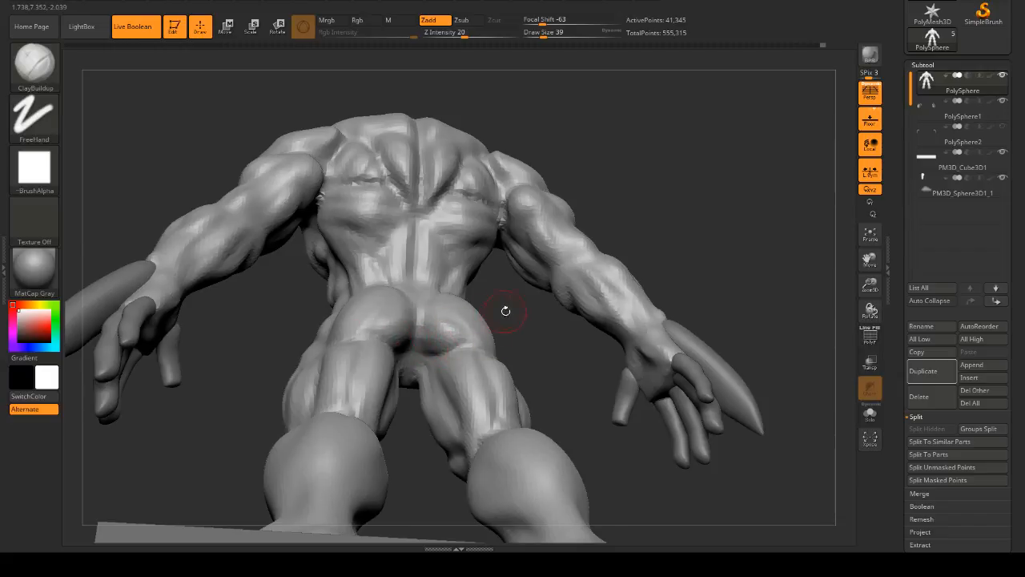
mouse_move(505, 309)
right_down()
mouse_move(484, 352)
mouse_move(493, 320)
mouse_move(446, 290)
right_up()
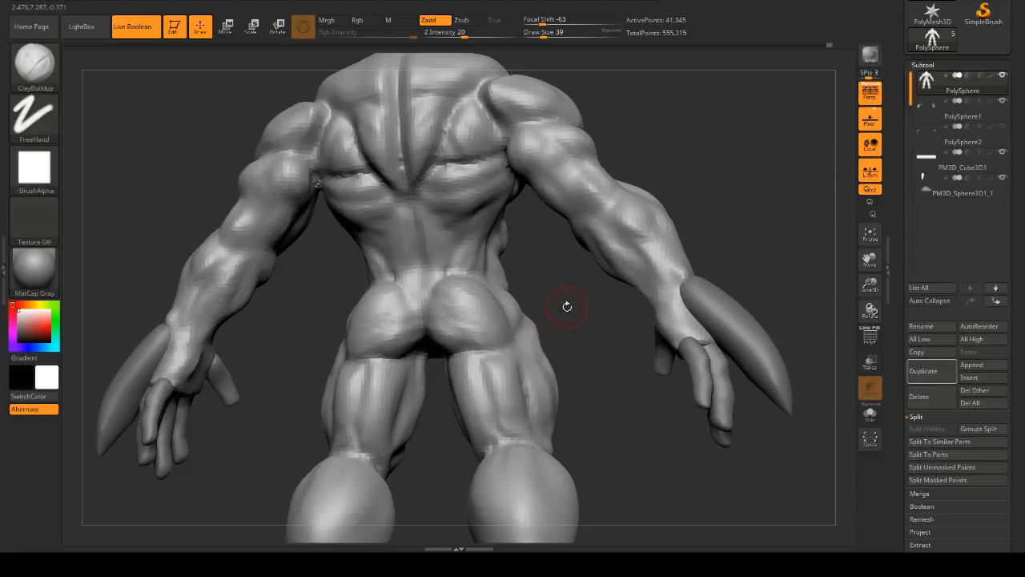
right_drag(565, 299, 494, 328)
- Build up the oblique muscle at the side of the waist above the hip with the ClayBuildup brush
right_drag(491, 291, 736, 273)
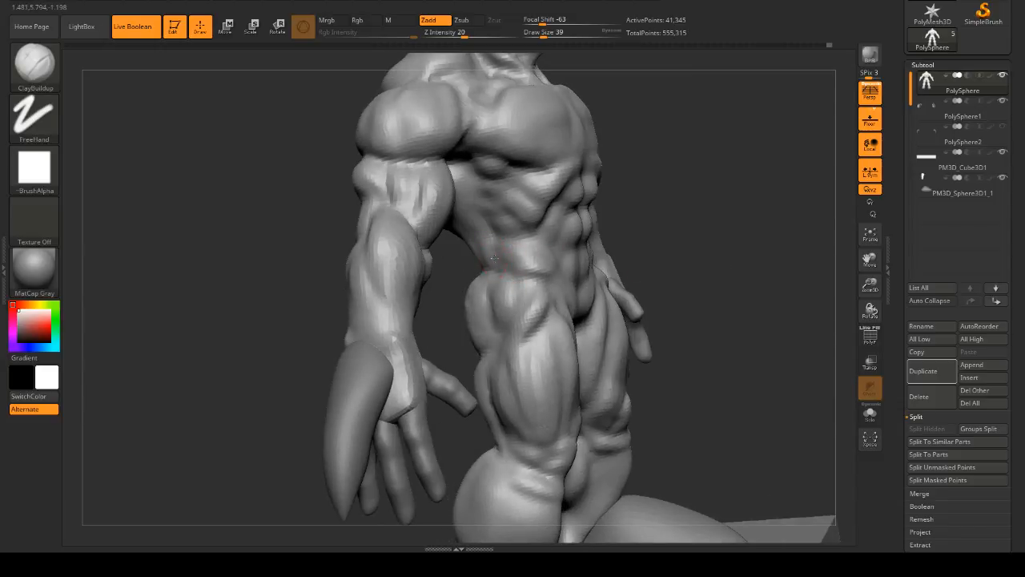
mouse_move(505, 252)
right_down()
mouse_move(748, 225)
mouse_move(609, 246)
mouse_move(727, 237)
mouse_move(697, 240)
right_up()
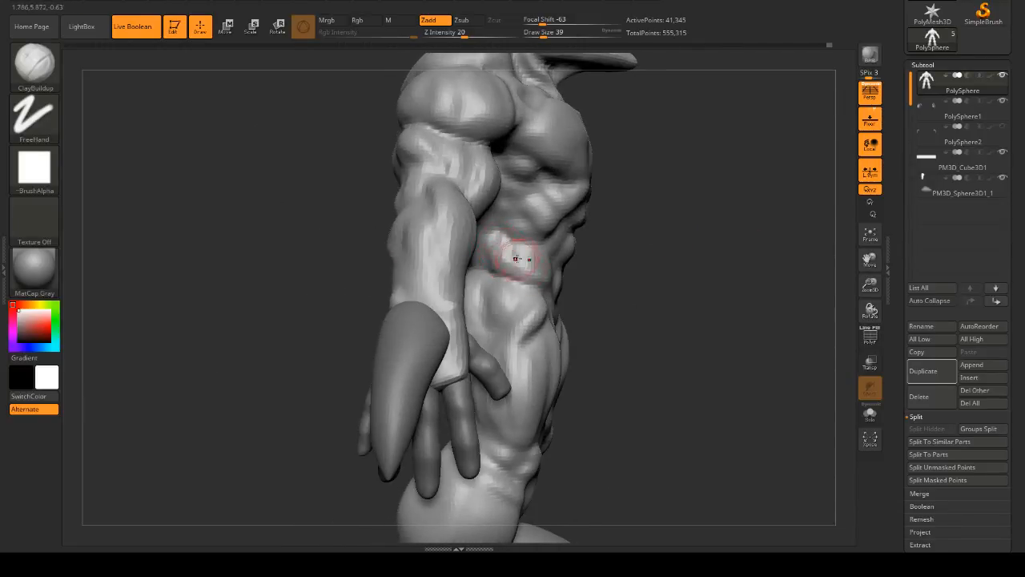
drag(517, 259, 513, 247)
mouse_move(621, 255)
mouse_down()
mouse_move(705, 250)
mouse_move(681, 267)
mouse_up()
- Frame the whole figure from the front and quick-save the project
mouse_move(698, 302)
alt+mouse_down()
mouse_move(707, 208)
mouse_move(669, 227)
alt+mouse_up()
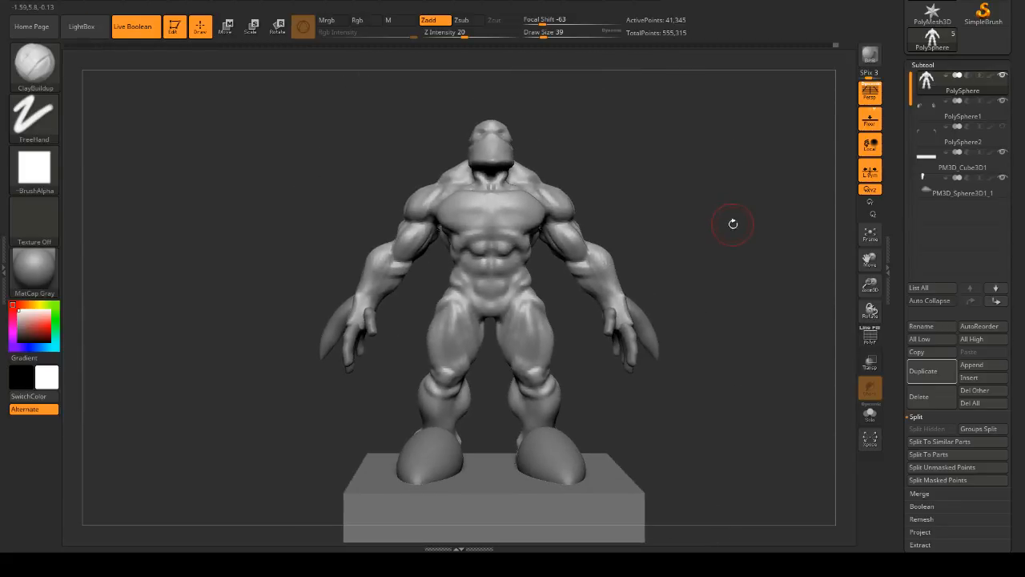
alt+drag(733, 224, 782, 227)
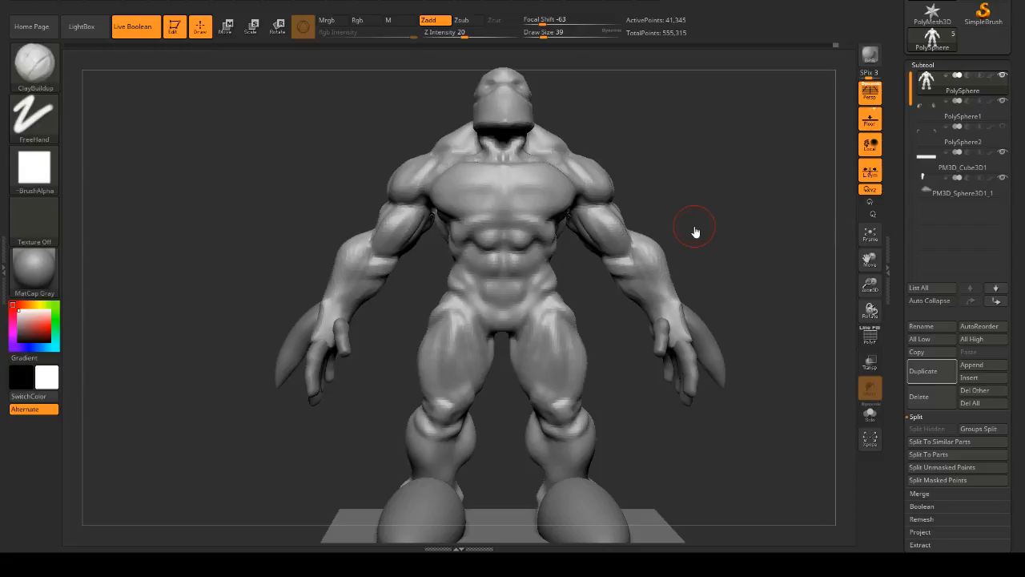
key(ctrl+s)
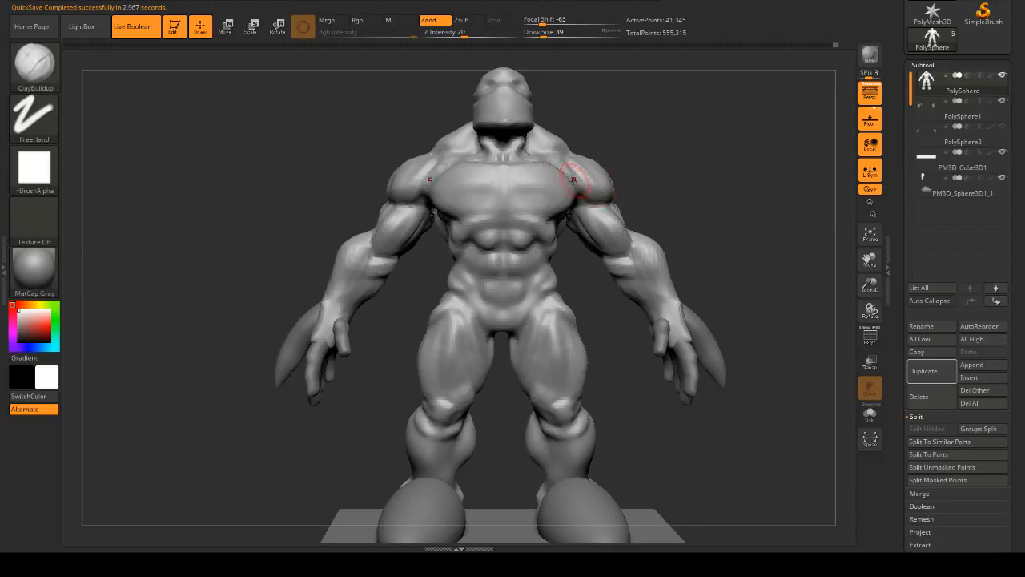
- Subdivide the body mesh once and try sculpting muscle striations across the chest with ClayBuildup at draw size 39
mouse_move(698, 222)
mouse_down()
mouse_move(673, 185)
mouse_move(742, 197)
mouse_move(651, 192)
mouse_move(714, 211)
mouse_move(681, 240)
mouse_move(673, 276)
mouse_move(694, 176)
mouse_move(652, 176)
mouse_move(644, 230)
mouse_move(643, 206)
mouse_up()
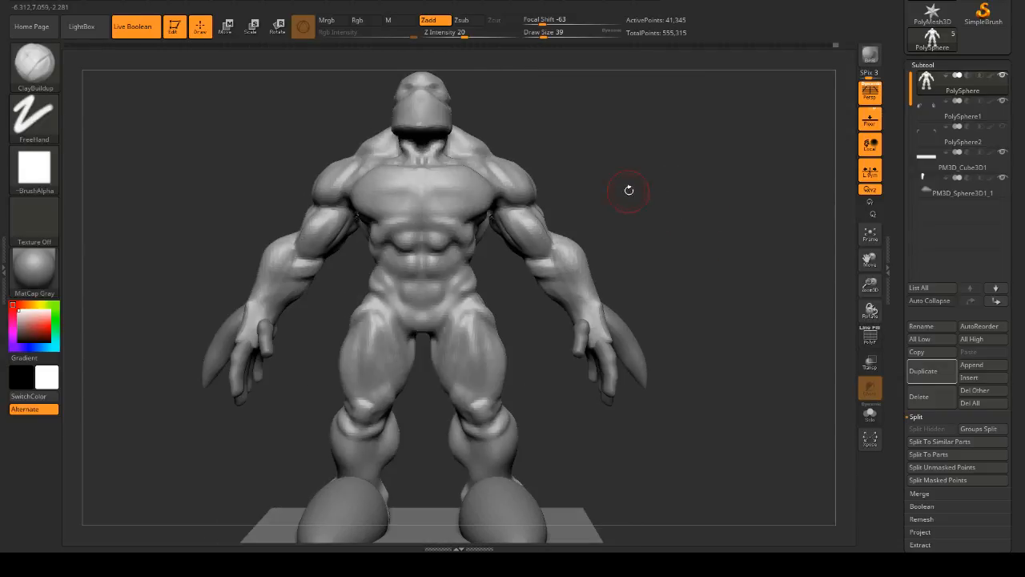
drag(722, 193, 712, 222)
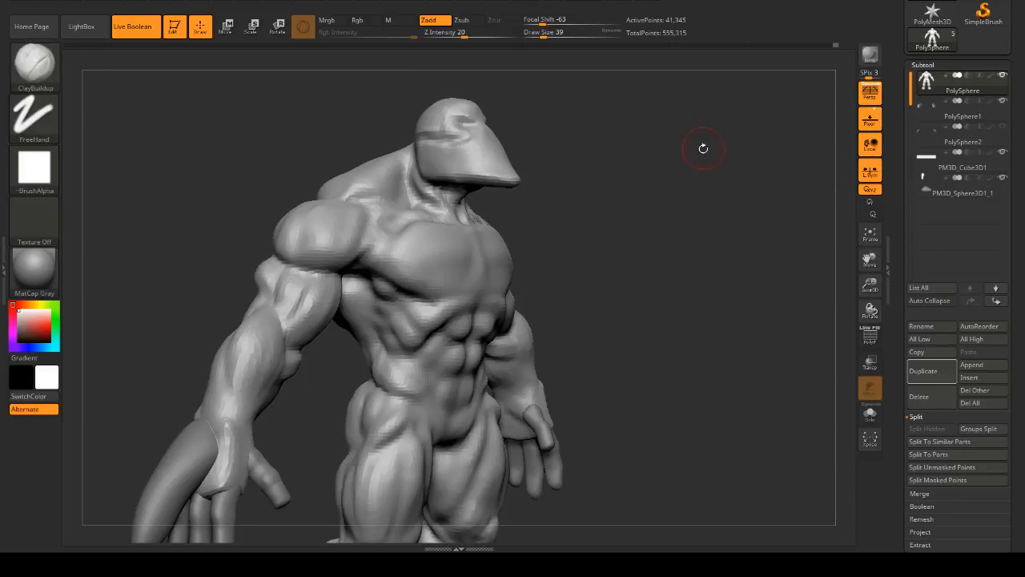
drag(703, 149, 669, 94)
mouse_move(663, 178)
mouse_down()
mouse_move(618, 185)
mouse_move(644, 163)
mouse_move(686, 173)
mouse_move(593, 171)
mouse_move(643, 167)
mouse_move(658, 184)
mouse_move(707, 189)
mouse_up()
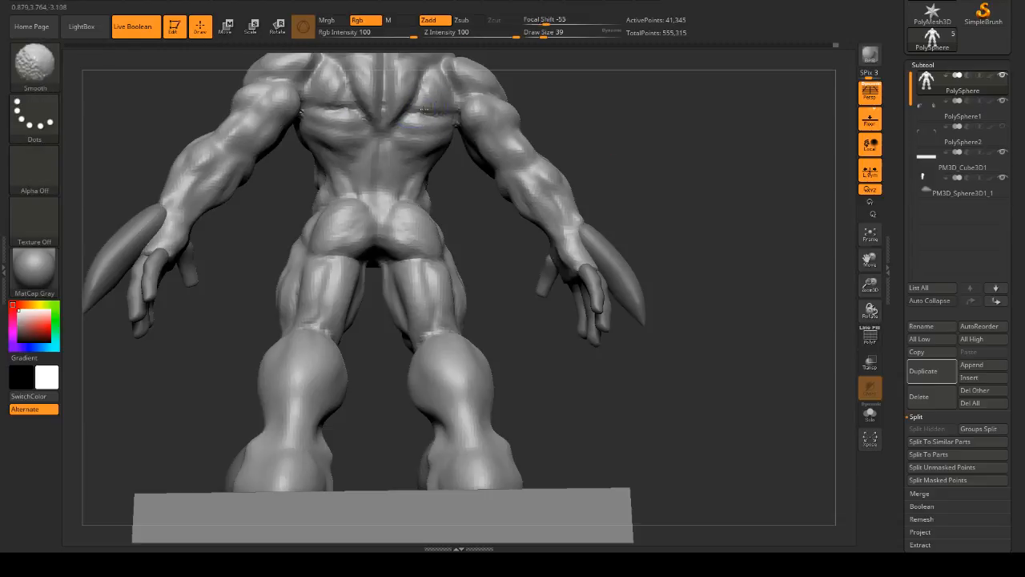
drag(595, 110, 703, 163)
scroll(1008, 434, down, 5)
click(929, 431)
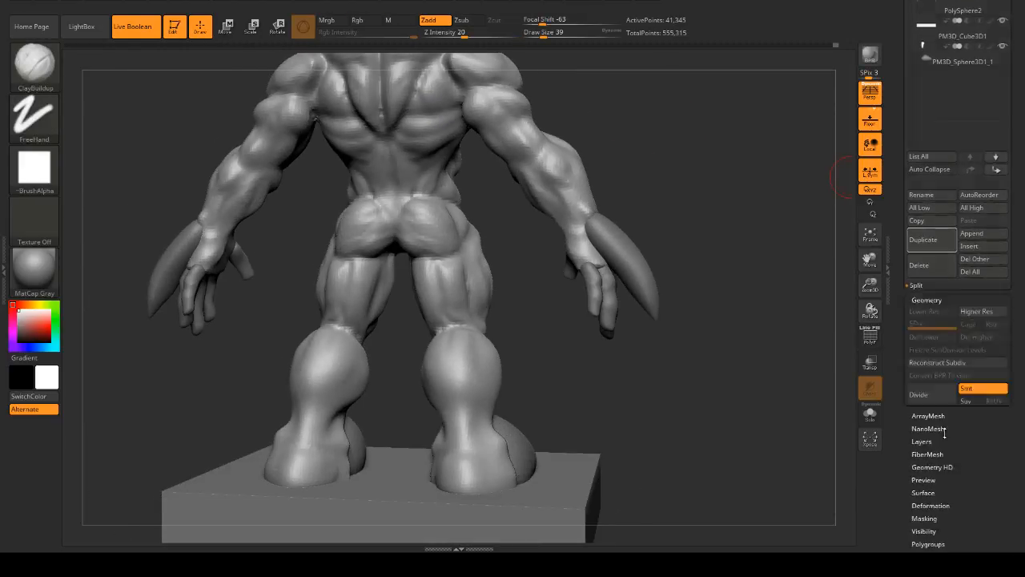
scroll(961, 320, down, 5)
mouse_move(756, 95)
mouse_down()
mouse_move(698, 113)
mouse_move(748, 116)
mouse_move(741, 224)
mouse_move(749, 210)
mouse_up()
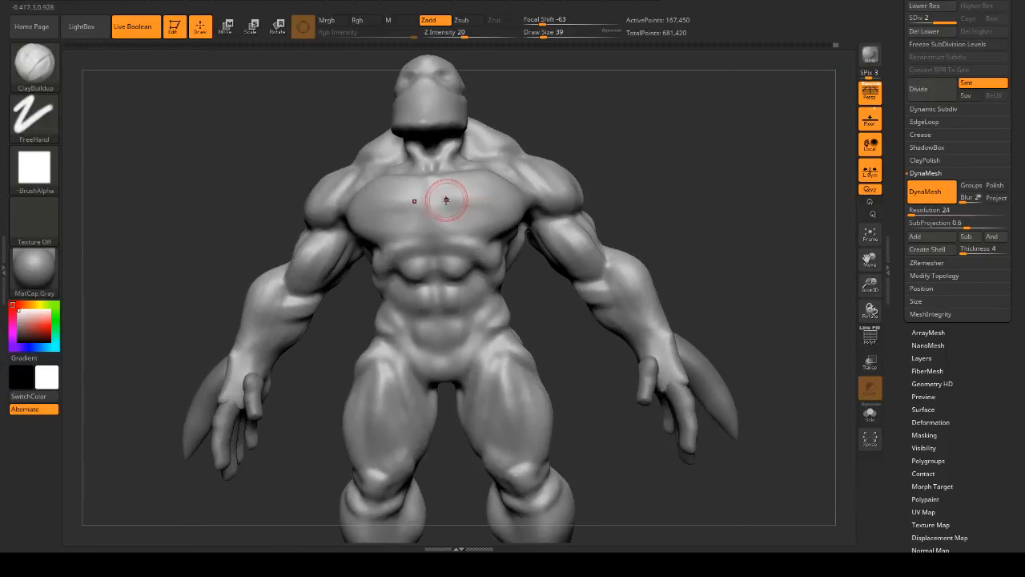
mouse_move(460, 201)
mouse_down()
mouse_move(463, 232)
mouse_move(490, 216)
mouse_move(445, 207)
mouse_move(528, 198)
mouse_move(469, 180)
mouse_up()
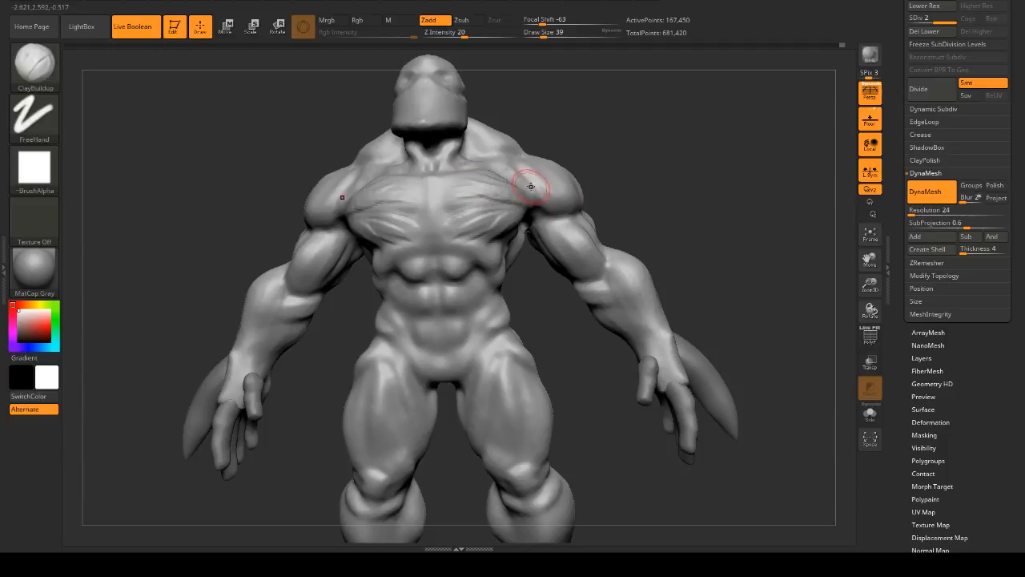
- Undo the chest striations and the body mesh's subdivision
key(ctrl)
key(ctrl+z)
key(ctrl+z)
key(ctrl+z)
key(ctrl+z)
key(ctrl+z)
key(ctrl+z)
key(ctrl+z)
key(ctrl+z)
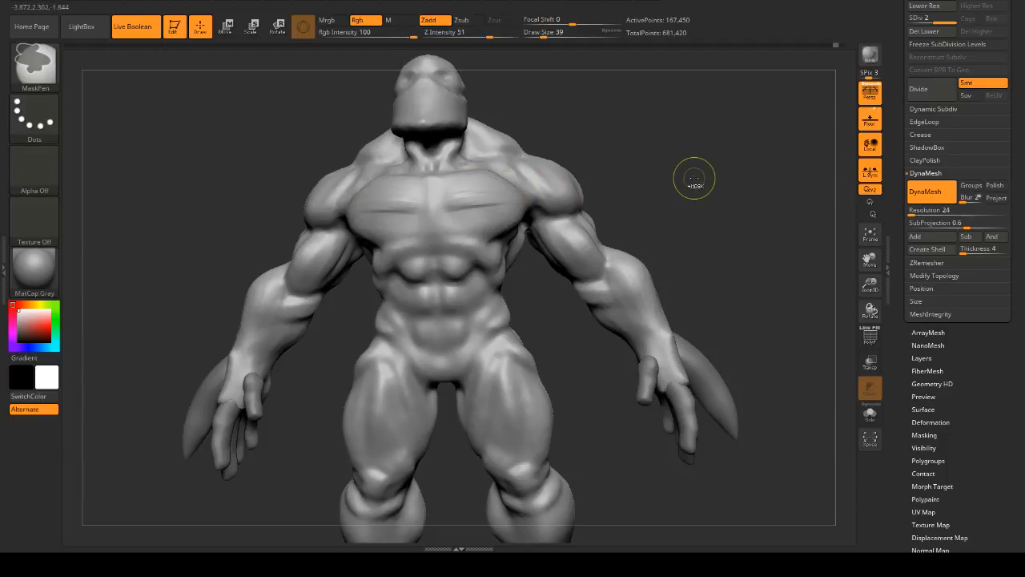
key(ctrl+z)
key(ctrl+z)
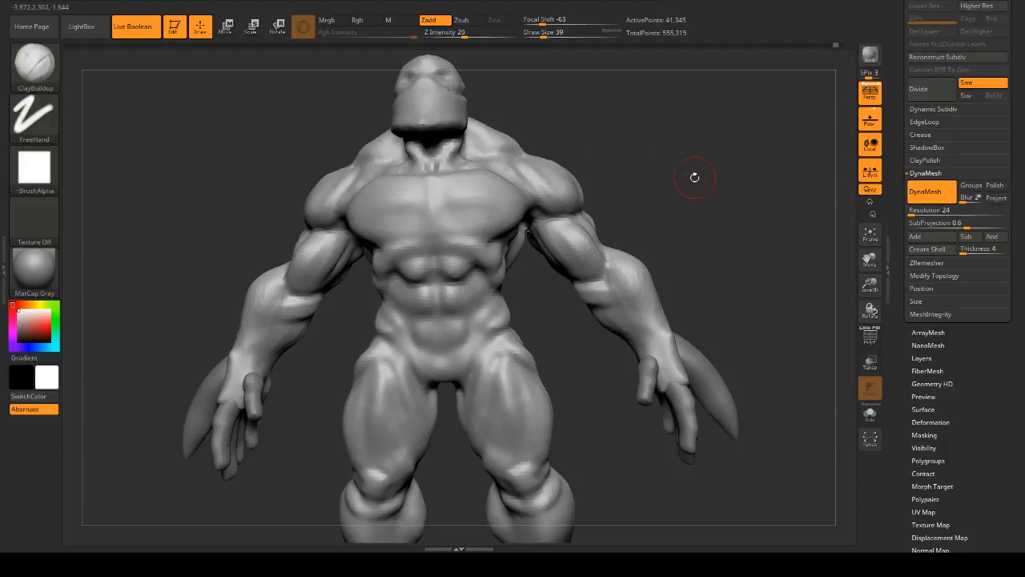
- Build up the rib arch and upper abdominals below the chest with ClayBuildup, reducing the draw size to 20
mouse_move(691, 174)
mouse_down()
mouse_move(736, 172)
mouse_move(716, 183)
mouse_move(612, 192)
mouse_up()
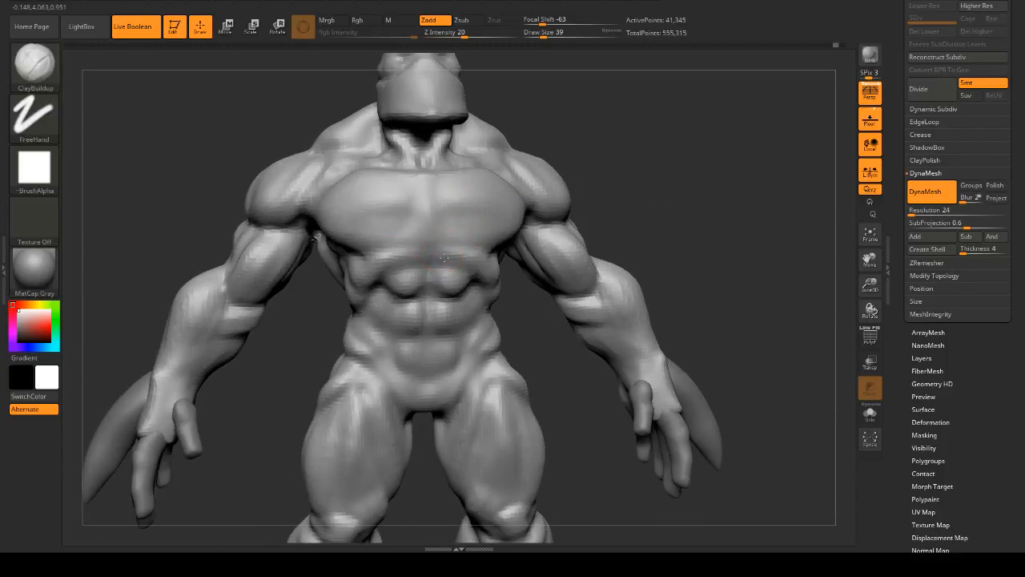
drag(439, 256, 446, 259)
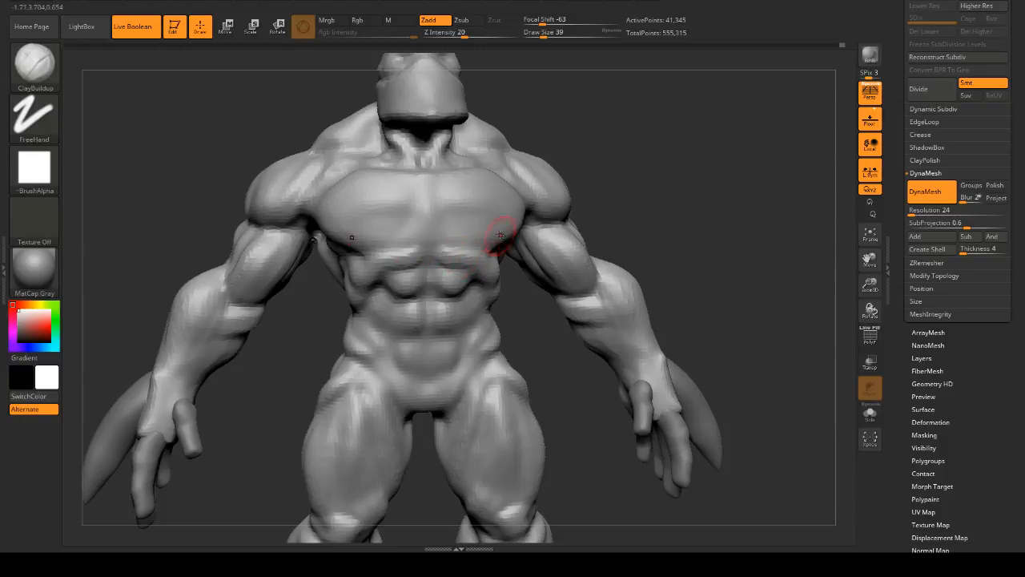
key(bracketleft)
key(bracketleft)
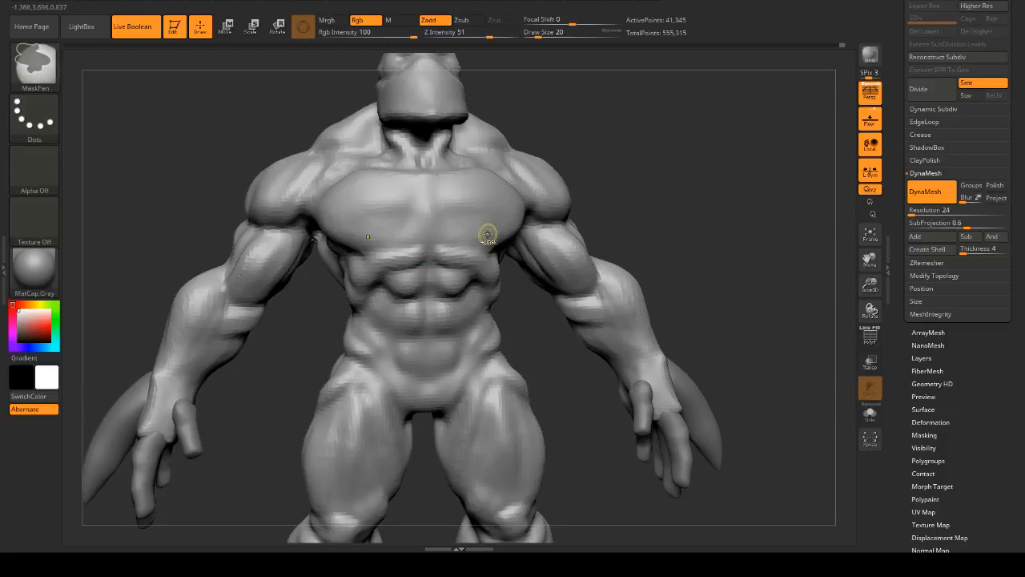
mouse_move(529, 229)
mouse_down()
mouse_move(606, 201)
mouse_move(607, 188)
mouse_move(629, 194)
mouse_move(615, 182)
mouse_up()
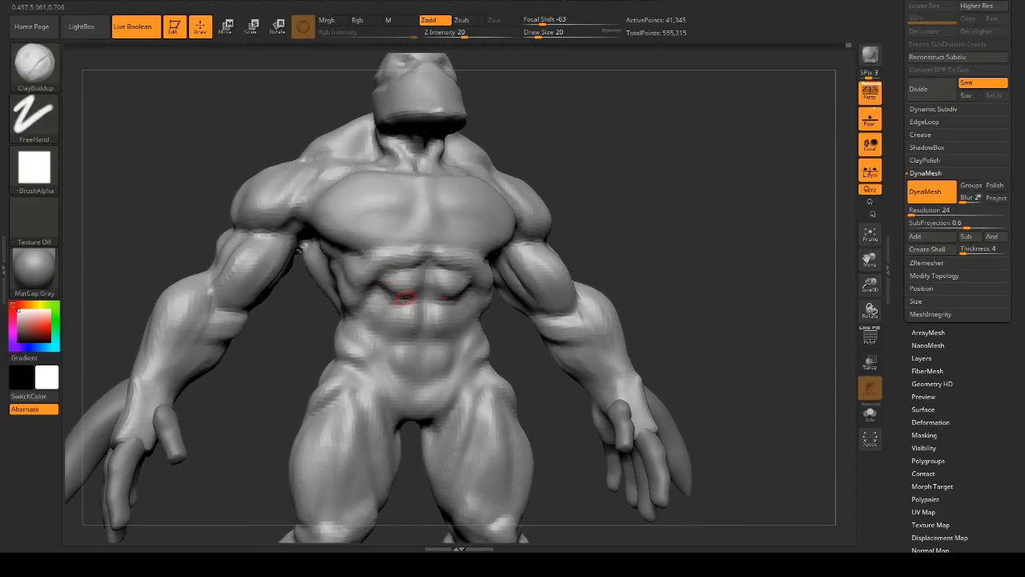
shift+drag(403, 290, 405, 284)
mouse_move(633, 242)
shift+mouse_down()
mouse_move(666, 237)
mouse_move(714, 261)
mouse_move(733, 304)
shift+mouse_up()
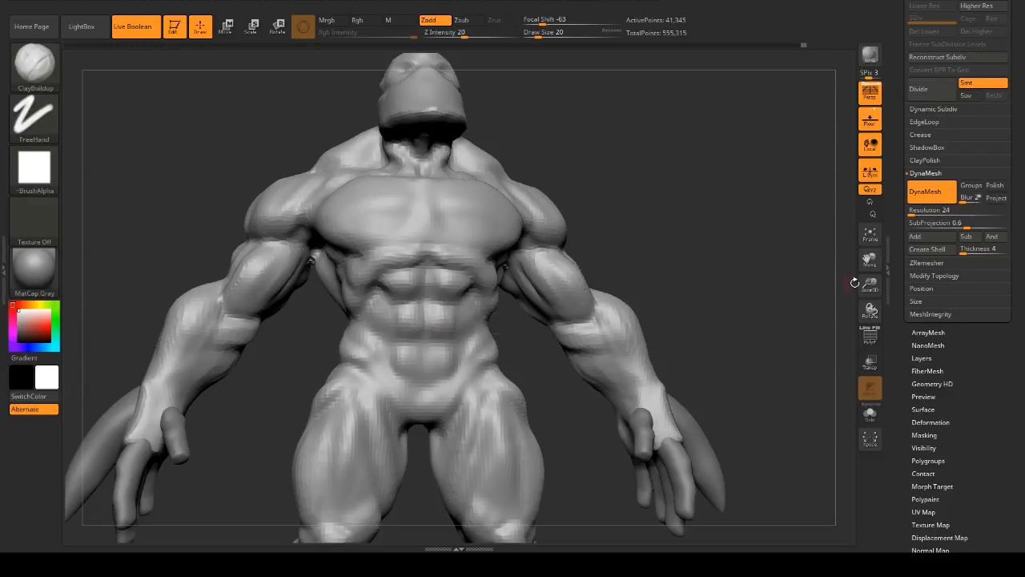
- Define the middle pair of abdominal muscles with ClayBuildup at draw size 20 and smooth their surface
drag(709, 265, 788, 247)
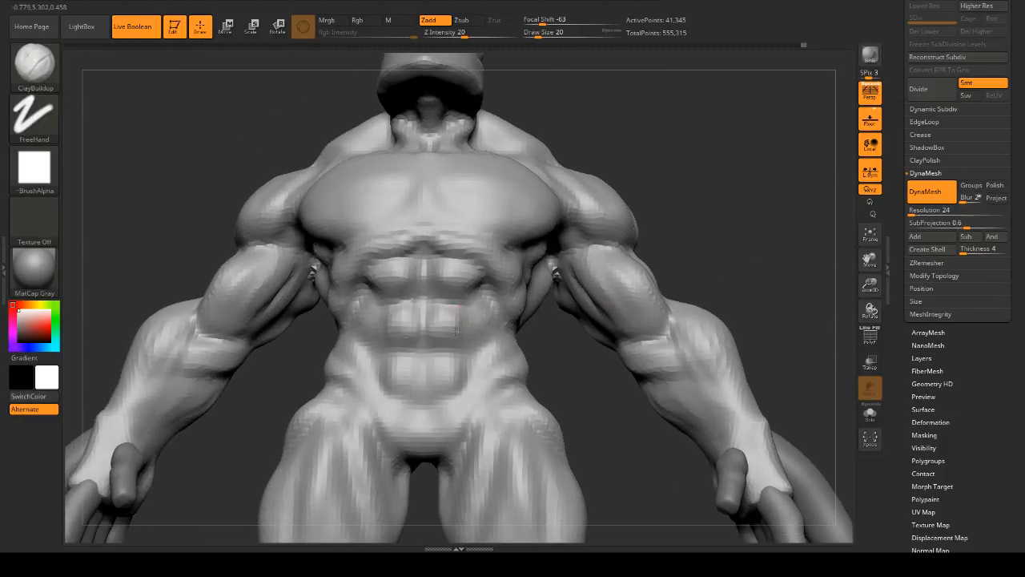
drag(575, 322, 503, 341)
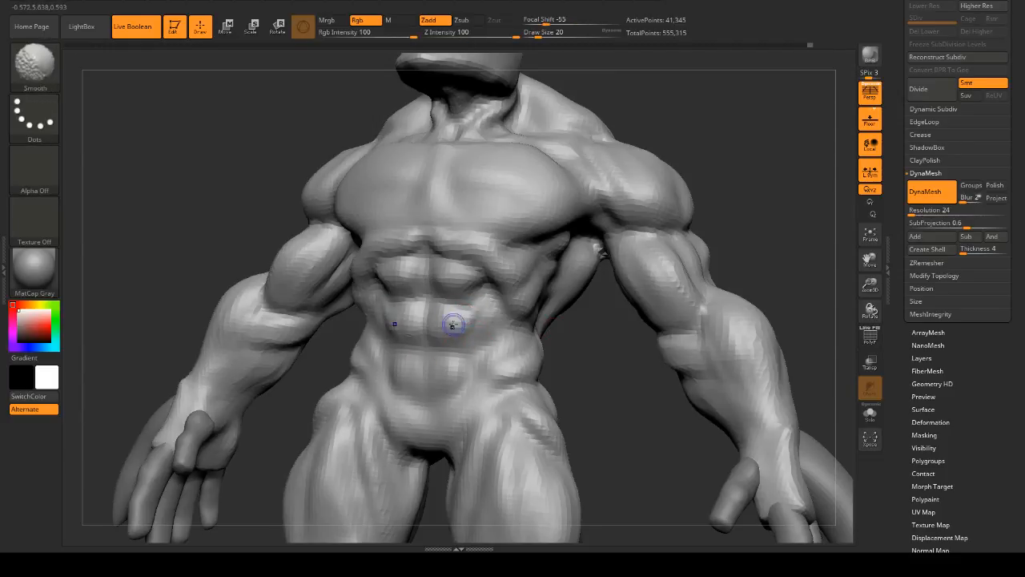
drag(806, 262, 708, 260)
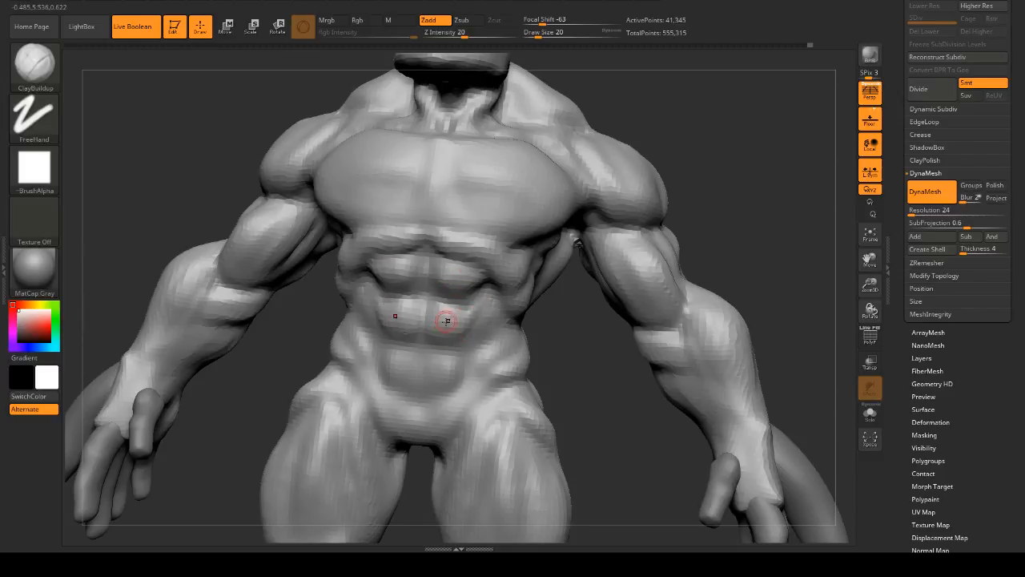
drag(576, 307, 522, 279)
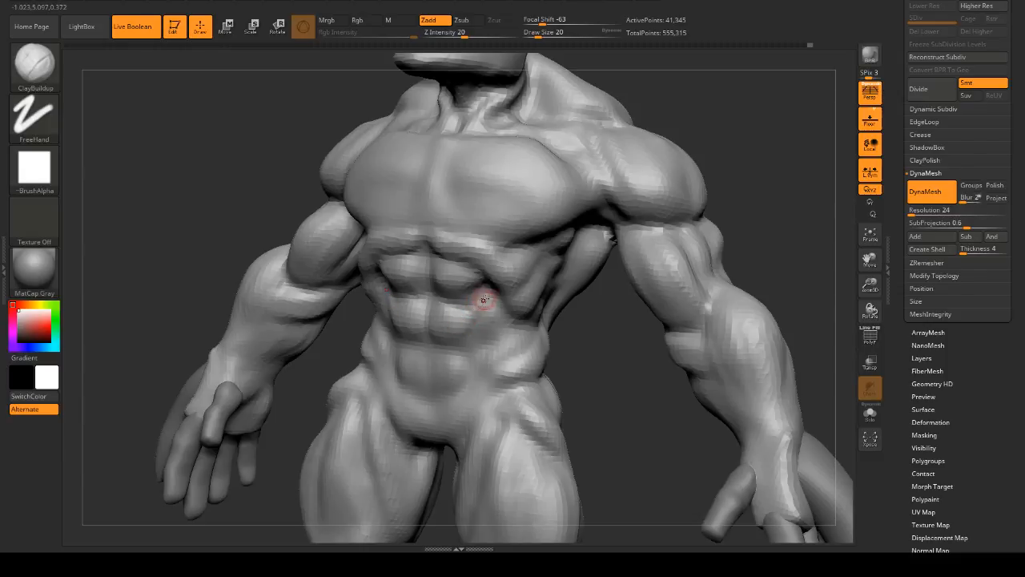
- Shape the lower abdominals and the transition from the abs to the obliques with ClayBuildup at draw size 20
mouse_move(469, 322)
mouse_down()
mouse_move(758, 291)
mouse_move(469, 353)
mouse_move(642, 335)
mouse_move(457, 362)
mouse_up()
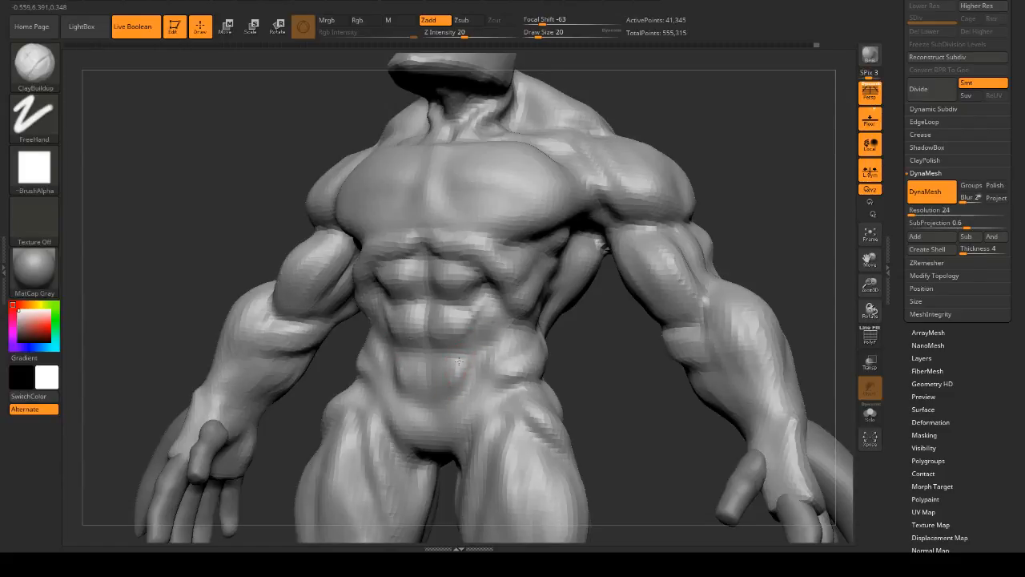
drag(595, 348, 643, 341)
drag(760, 309, 524, 359)
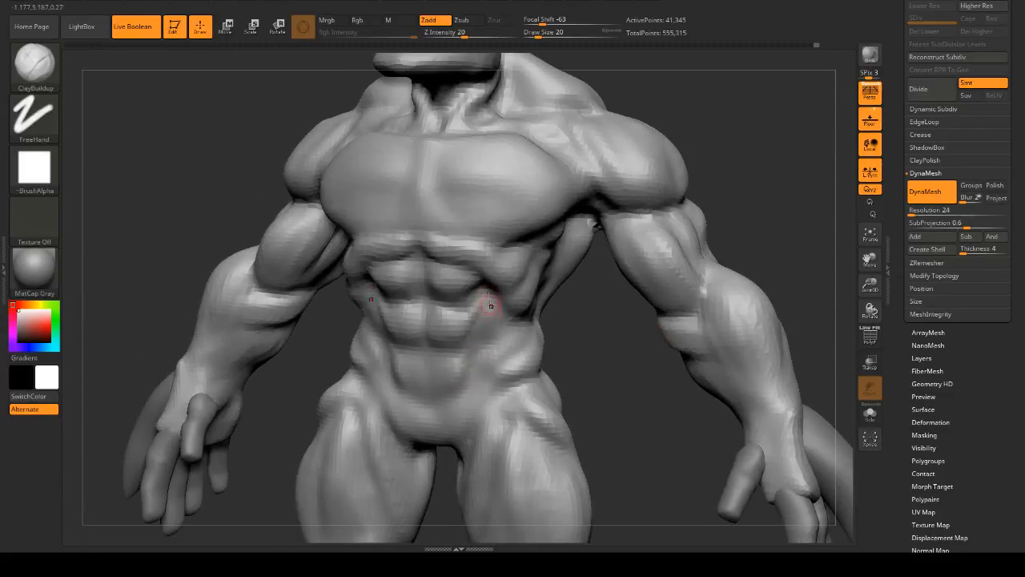
drag(487, 322, 606, 327)
- Build up the lower belly above the groin and smooth it
mouse_move(592, 376)
mouse_down()
mouse_move(752, 287)
mouse_move(584, 352)
mouse_move(449, 304)
mouse_move(459, 296)
mouse_move(438, 323)
mouse_move(402, 293)
mouse_up()
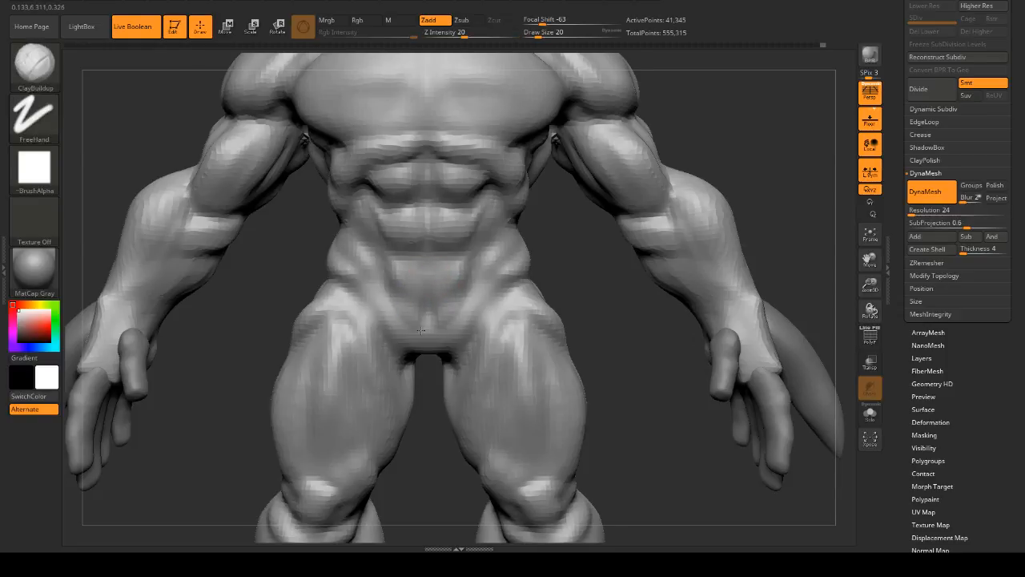
key(shift)
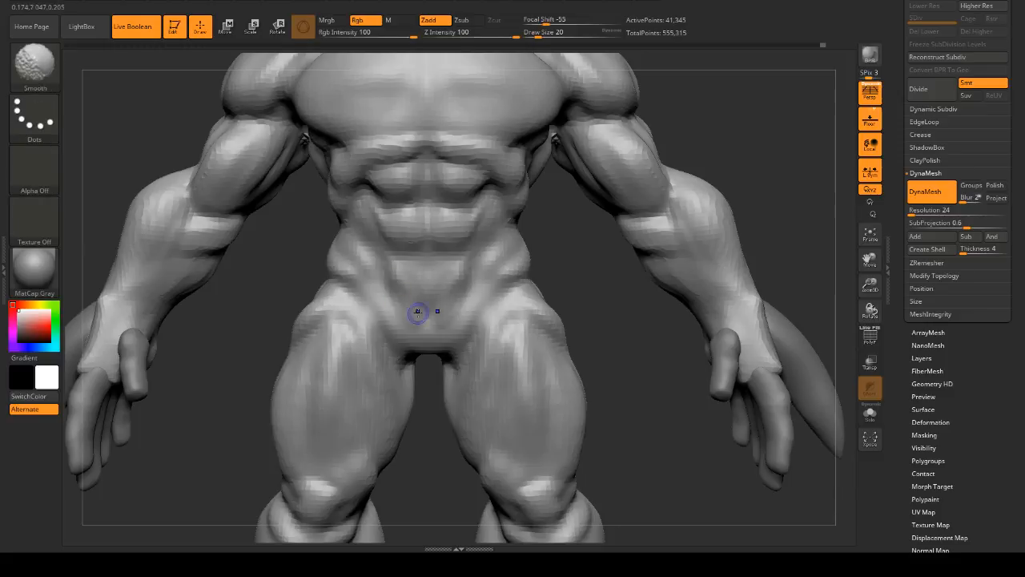
mouse_move(423, 308)
right_down()
mouse_move(618, 289)
mouse_move(625, 192)
mouse_move(701, 289)
mouse_move(696, 212)
mouse_move(703, 253)
mouse_move(733, 246)
mouse_move(673, 221)
mouse_move(683, 163)
mouse_move(716, 192)
mouse_move(726, 156)
mouse_move(755, 231)
mouse_move(764, 160)
mouse_move(565, 171)
right_up()
- Build up the lower pectoral muscles symmetrically with the ClayBuildup brush at draw size 35
right_click(770, 164)
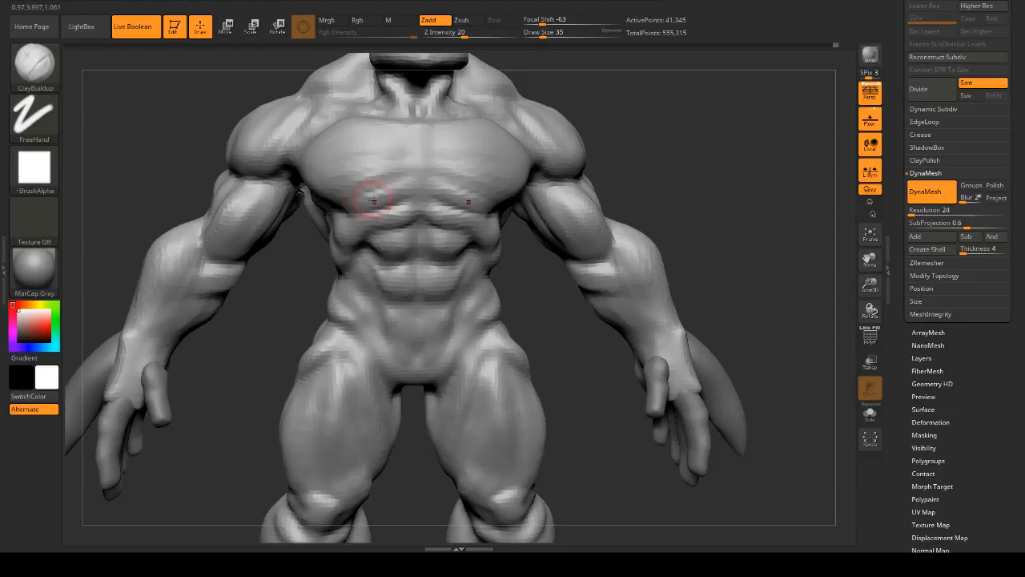
drag(637, 161, 733, 178)
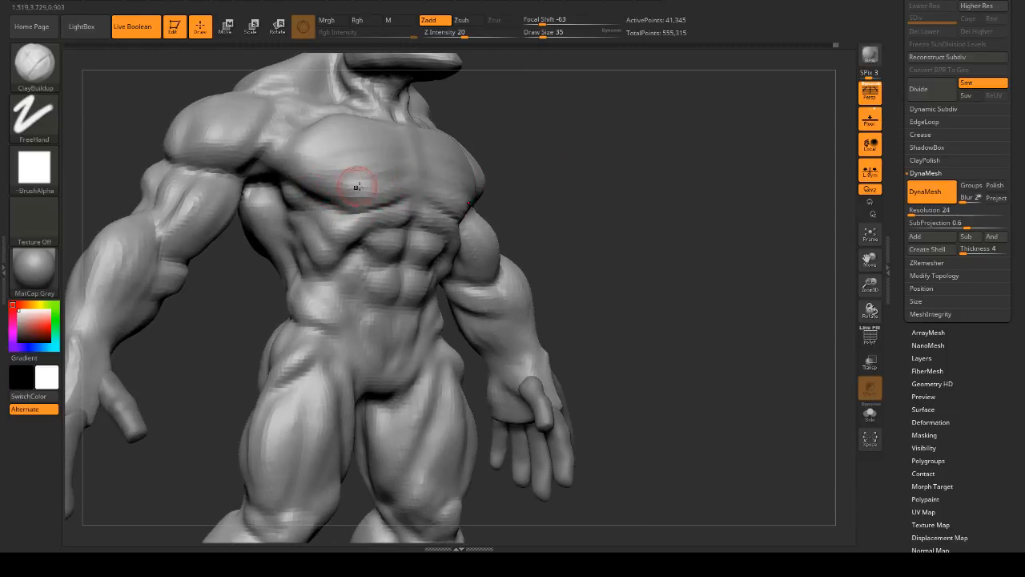
drag(656, 186, 561, 181)
drag(405, 181, 353, 187)
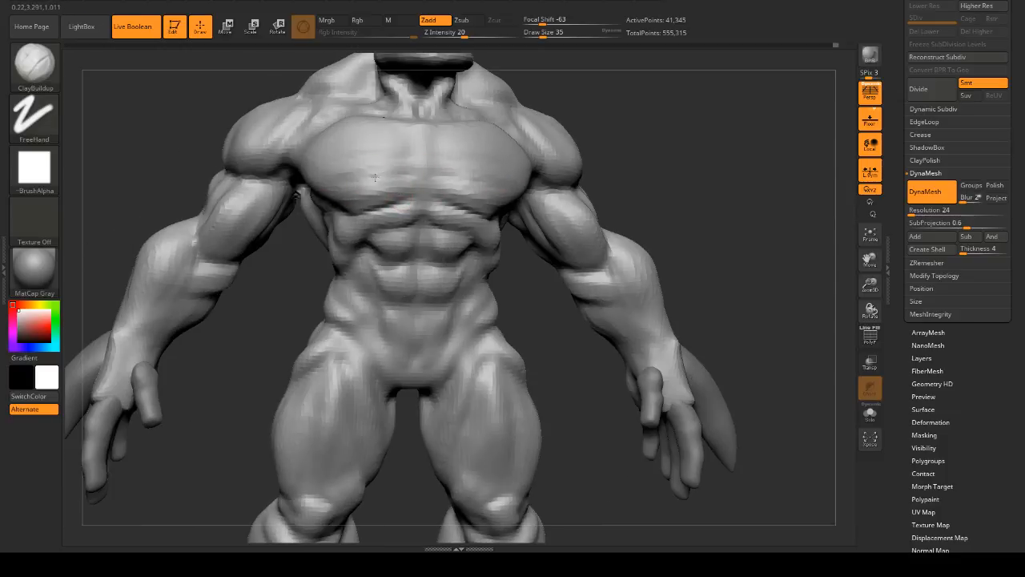
- Refine the pectoral surfaces with ClayBuildup at draw size 35, and reduce the draw size to 17
drag(403, 164, 343, 169)
mouse_move(410, 147)
mouse_down()
mouse_move(341, 153)
mouse_move(388, 158)
mouse_move(364, 173)
mouse_up()
mouse_move(602, 147)
mouse_down()
mouse_move(648, 143)
mouse_move(639, 149)
mouse_move(766, 169)
mouse_move(756, 170)
mouse_up()
key(space)
click(757, 170)
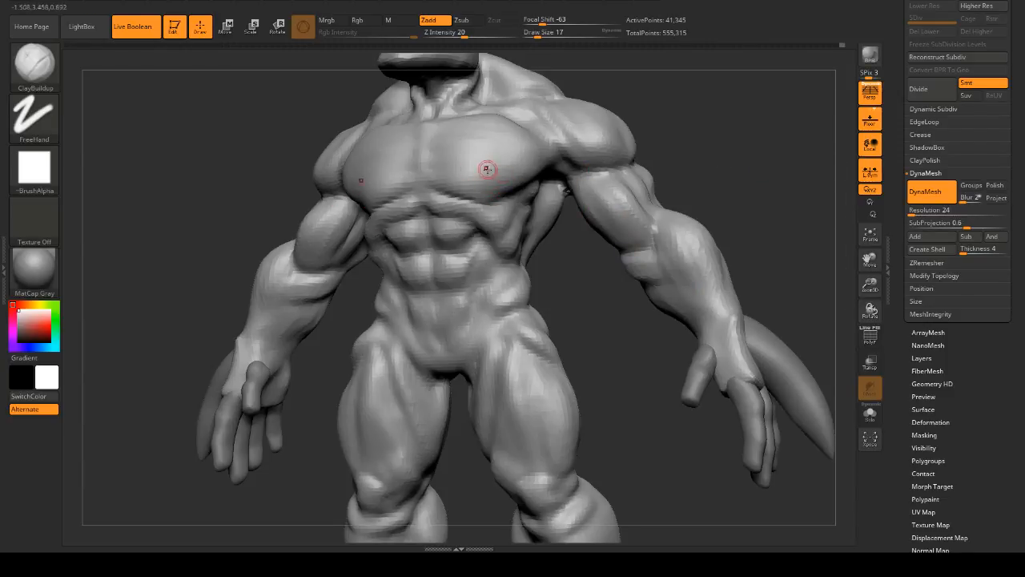
- Try carving muscle creases into the lower and upper pectorals with the DamStandard brush at draw size 17
key(b)
key(d)
key(s)
right_drag(528, 194, 498, 192)
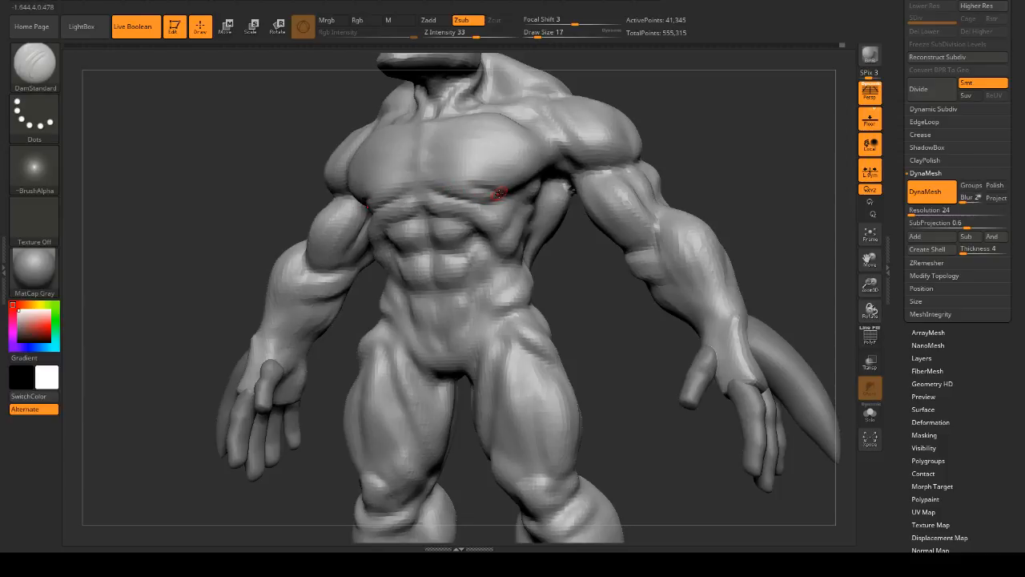
mouse_move(529, 179)
right_down()
mouse_move(655, 163)
mouse_move(633, 144)
mouse_move(531, 176)
mouse_move(531, 188)
mouse_move(520, 169)
right_up()
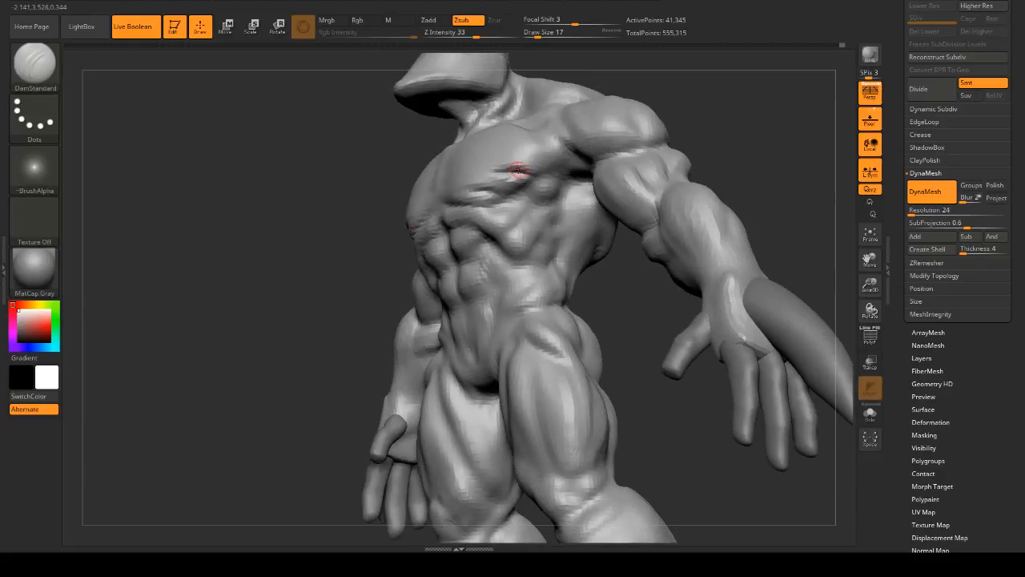
mouse_move(632, 157)
right_down()
mouse_move(756, 140)
mouse_move(456, 105)
right_up()
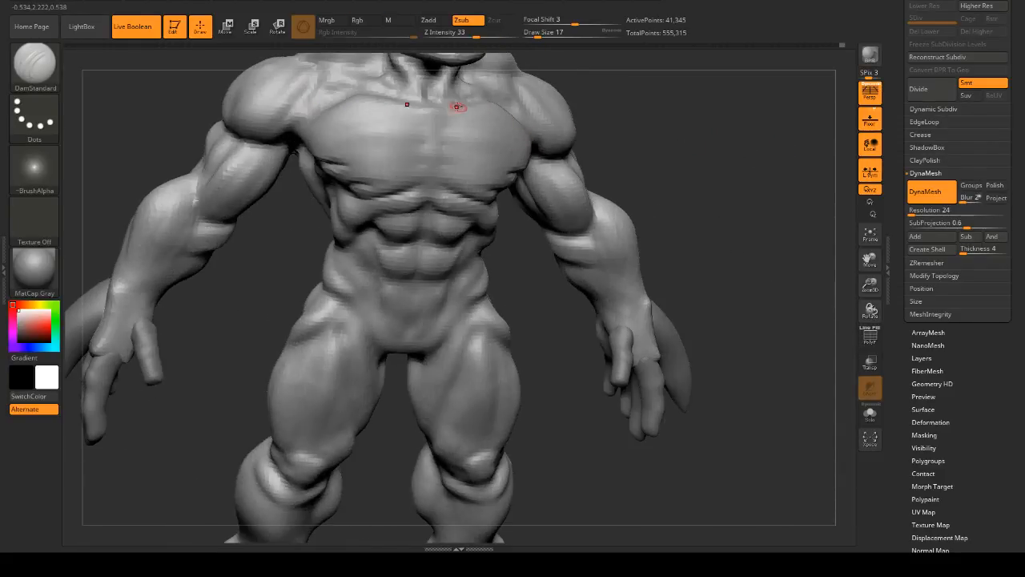
right_drag(563, 131, 494, 109)
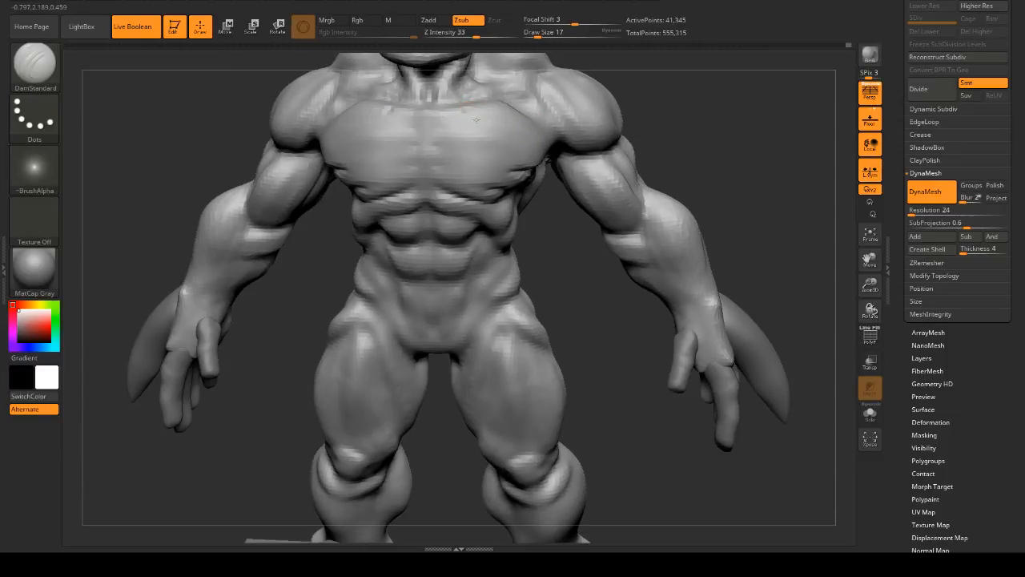
drag(467, 113, 501, 132)
mouse_move(436, 138)
mouse_down()
mouse_move(455, 138)
mouse_move(465, 160)
mouse_up()
mouse_move(669, 176)
mouse_down()
mouse_move(726, 152)
mouse_move(799, 186)
mouse_up()
- Undo the carved creases on the chest
key(ctrl+z)
key(ctrl+z)
key(ctrl+z)
key(ctrl+z)
key(ctrl+z)
key(ctrl+z)
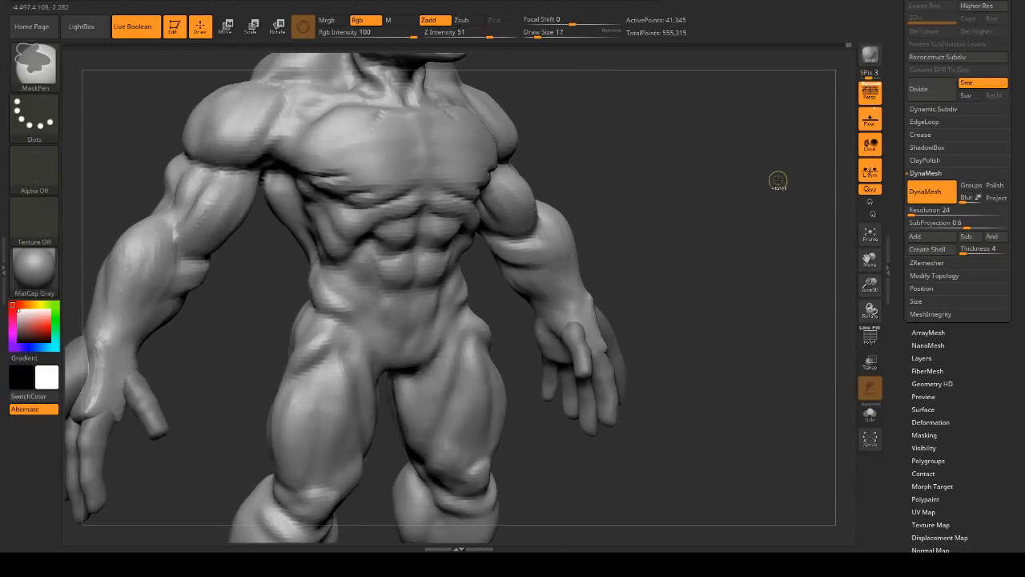
key(ctrl+z)
key(ctrl+z)
key(ctrl+z)
key(ctrl+z)
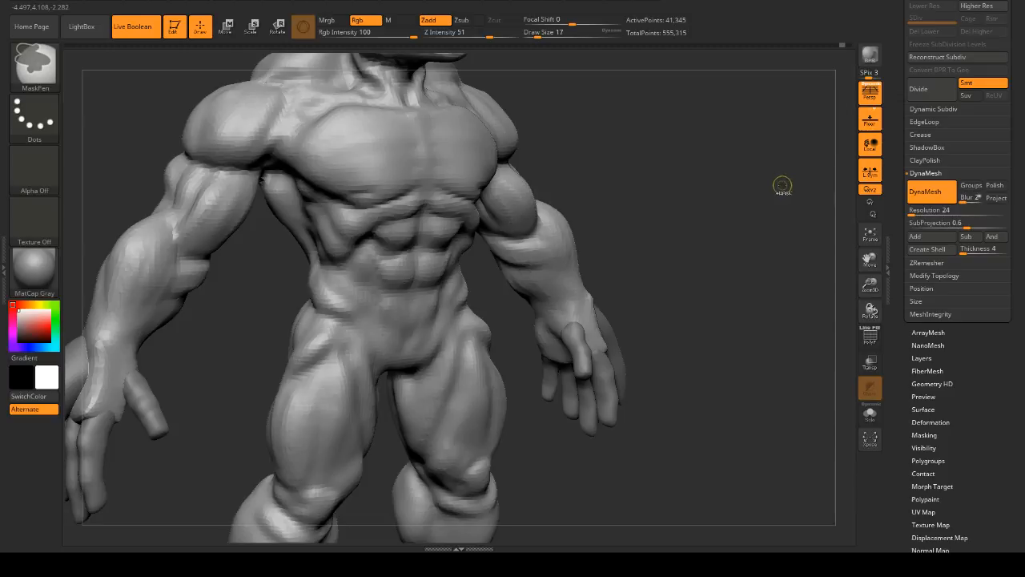
- Set the body's DynaMesh resolution to 32 and remesh it
mouse_move(847, 187)
mouse_down()
mouse_move(774, 221)
mouse_move(700, 215)
mouse_move(695, 189)
mouse_up()
key(f)
mouse_move(695, 189)
alt+mouse_down()
mouse_move(715, 168)
mouse_move(771, 279)
mouse_move(758, 197)
mouse_move(739, 183)
mouse_move(685, 236)
mouse_move(647, 250)
mouse_move(799, 215)
mouse_move(757, 143)
mouse_move(739, 224)
mouse_move(748, 266)
mouse_move(675, 202)
mouse_move(727, 203)
alt+mouse_up()
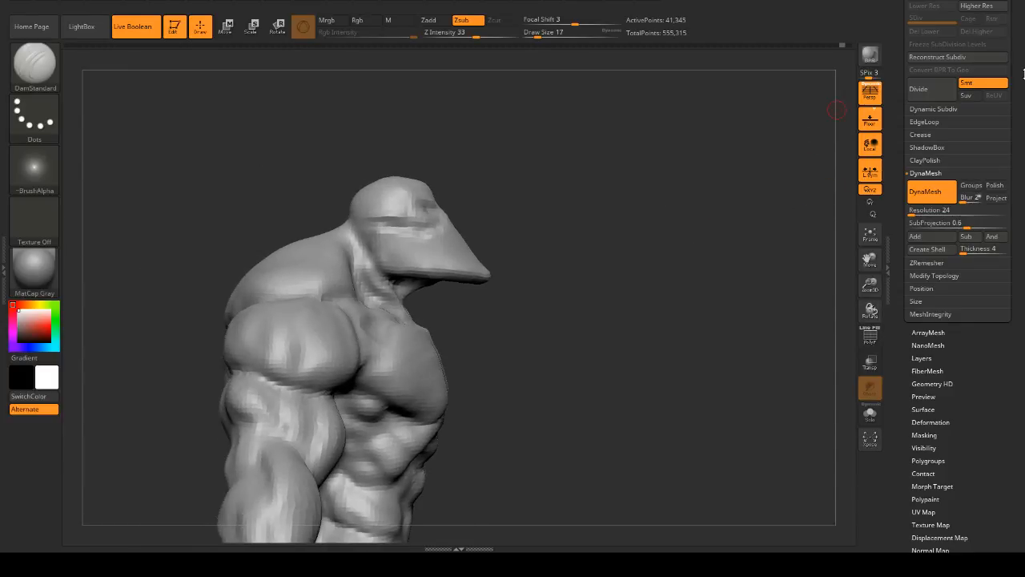
scroll(1023, 74, up, 3)
click(922, 126)
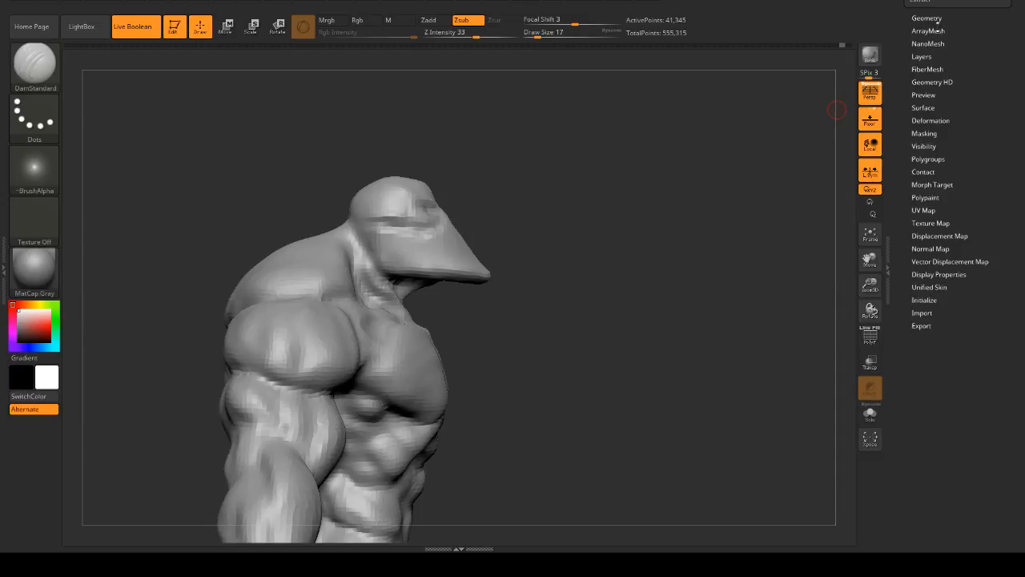
click(936, 24)
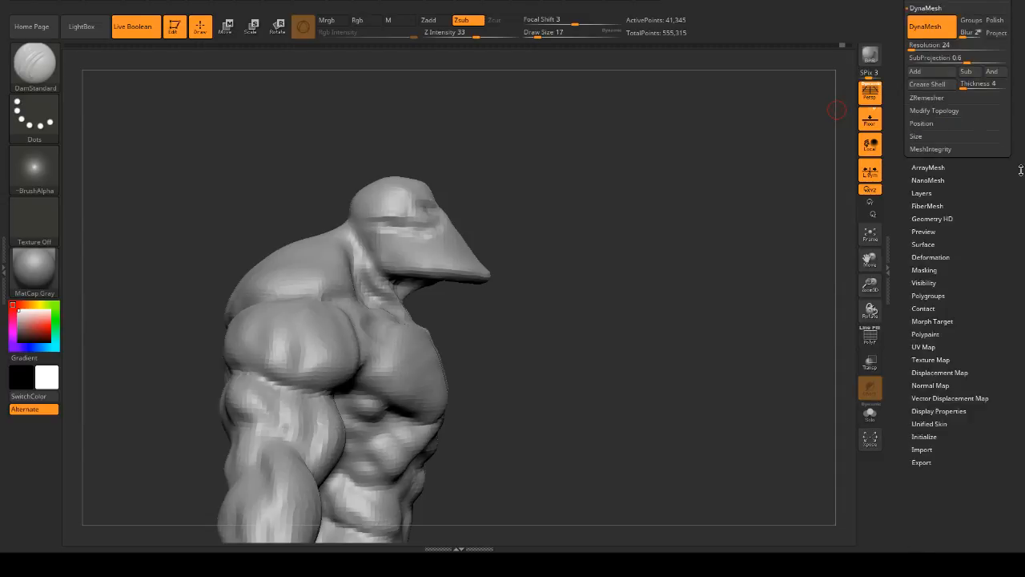
drag(1015, 140, 1015, 156)
scroll(1015, 156, up, 5)
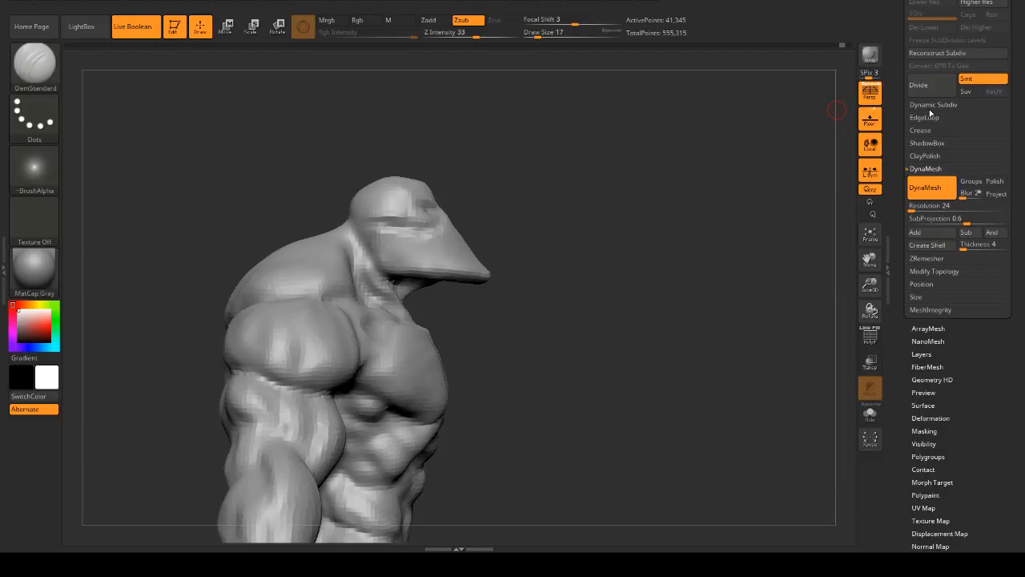
click(913, 206)
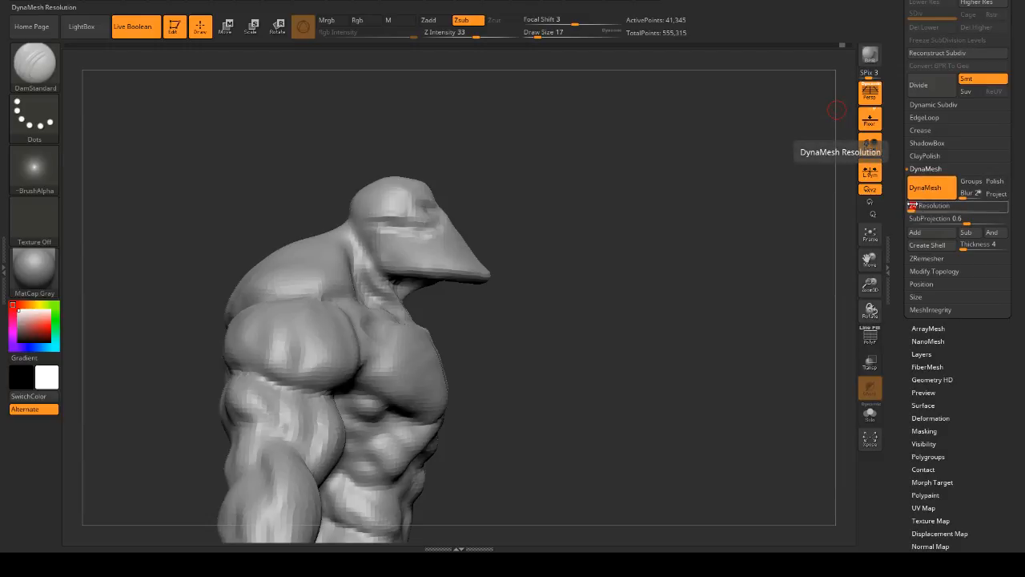
text(32)
key(Return)
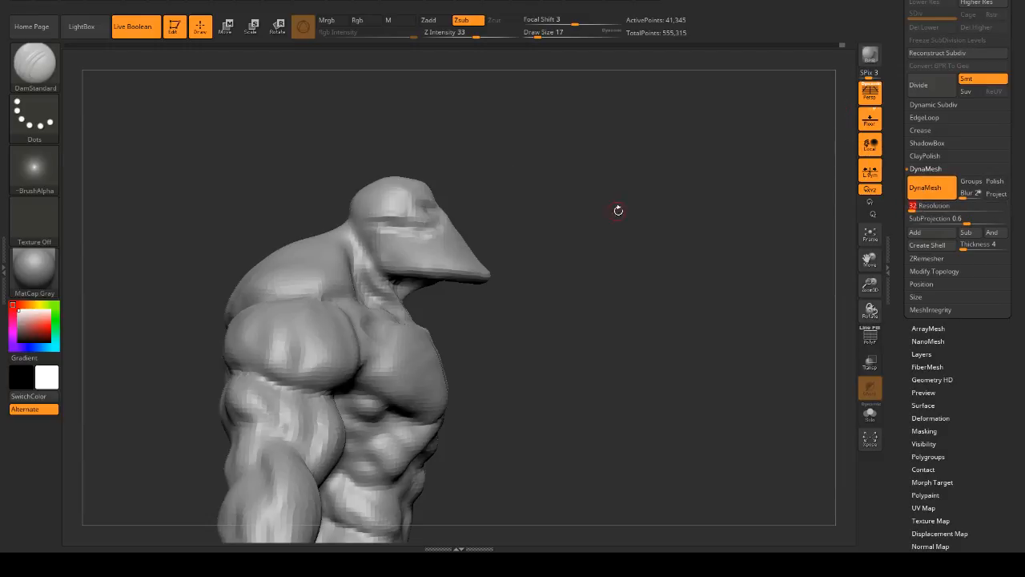
alt+drag(686, 254, 681, 200)
ctrl+drag(617, 178, 620, 214)
drag(713, 221, 734, 161)
- Compare the body's point count and surface before and after the remesh by stepping through the undo history
key(ctrl+z)
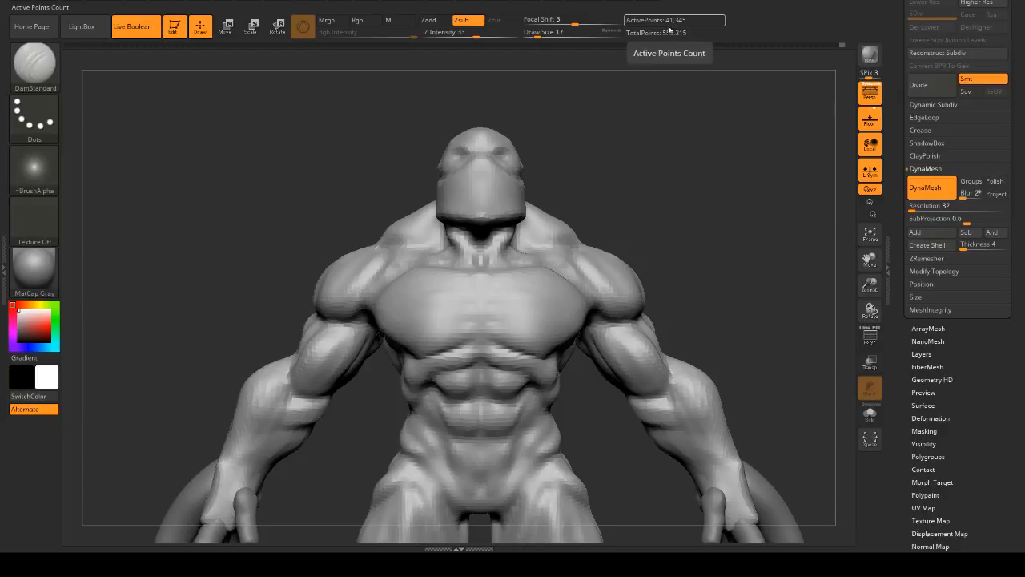
key(ctrl+shift+z)
key(b)
key(d)
key(s)
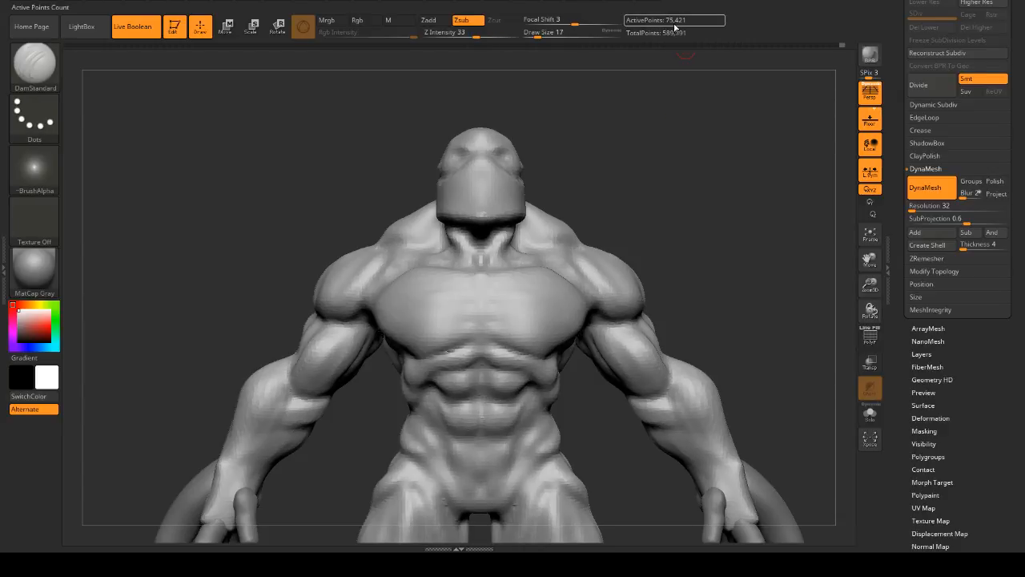
alt+drag(685, 134, 626, 73)
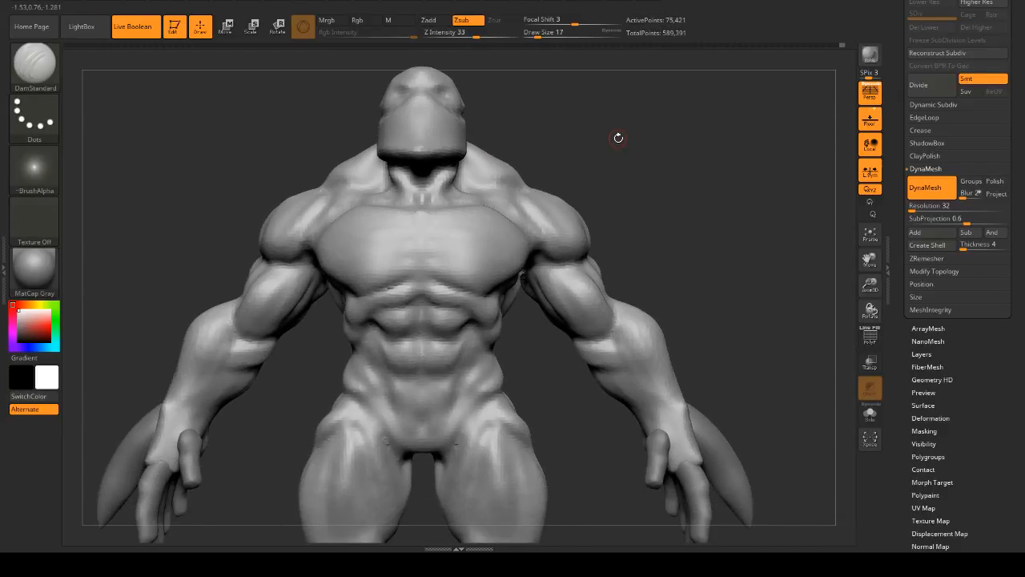
mouse_move(669, 122)
alt+mouse_down()
mouse_move(686, 117)
mouse_move(662, 220)
alt+mouse_up()
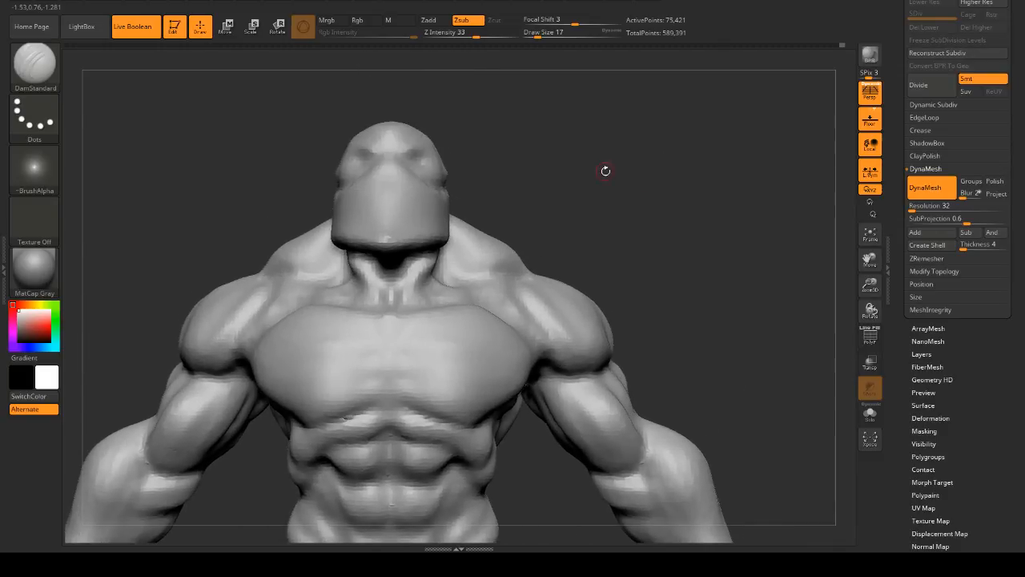
drag(607, 169, 652, 206)
alt+drag(652, 206, 664, 156)
drag(680, 137, 696, 174)
key(ctrl+z)
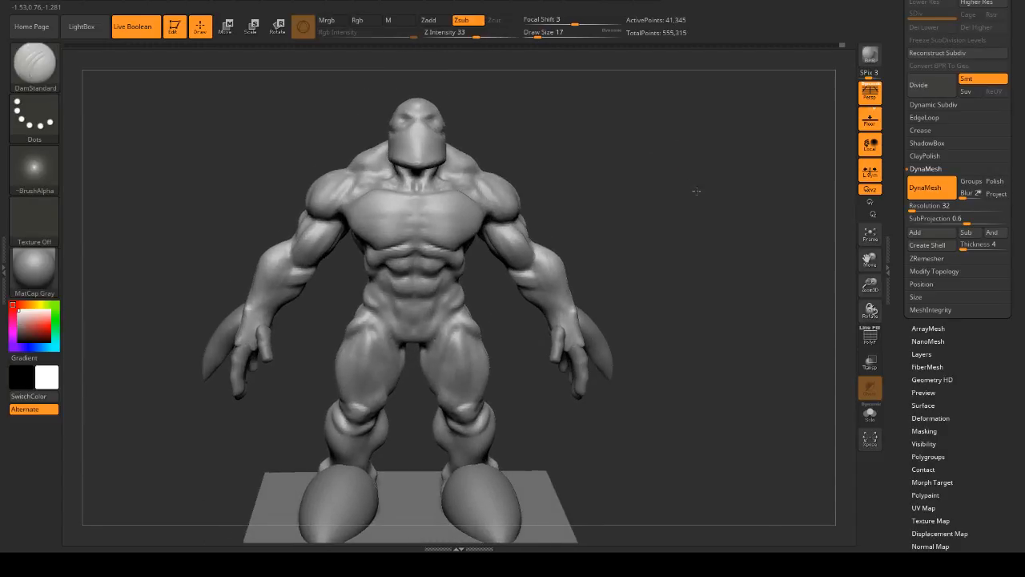
drag(764, 187, 735, 137)
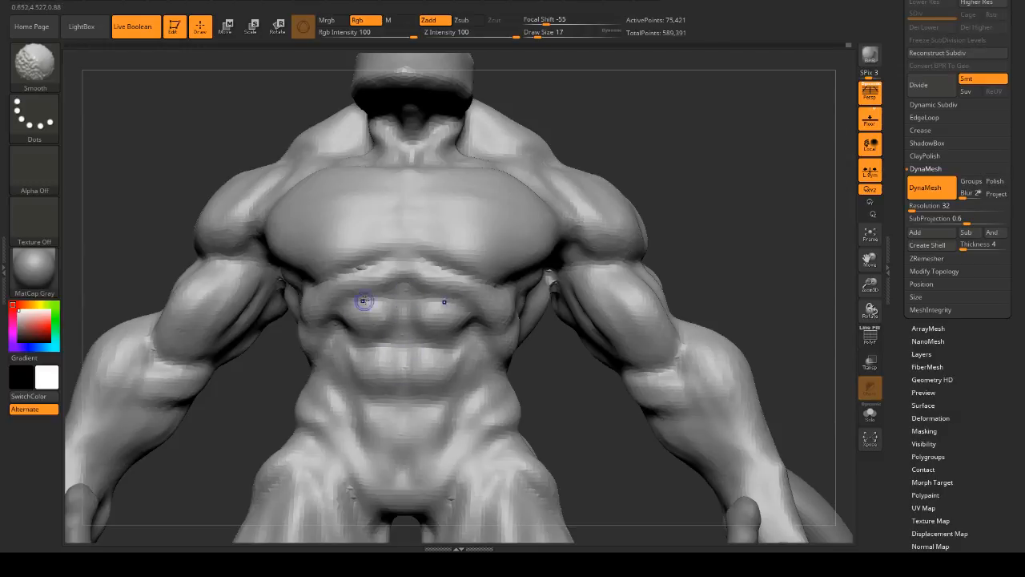
- Make the PM3D_Sphere3D1_1 subtool with the forearm spikes active and view the creature from the front
mouse_move(633, 149)
mouse_down()
mouse_move(652, 136)
mouse_move(553, 152)
mouse_move(625, 153)
mouse_move(633, 173)
mouse_move(609, 167)
mouse_move(640, 180)
mouse_move(606, 148)
mouse_move(631, 172)
mouse_move(629, 114)
mouse_move(654, 247)
mouse_up()
alt+drag(654, 247, 577, 91)
key(alt+Down)
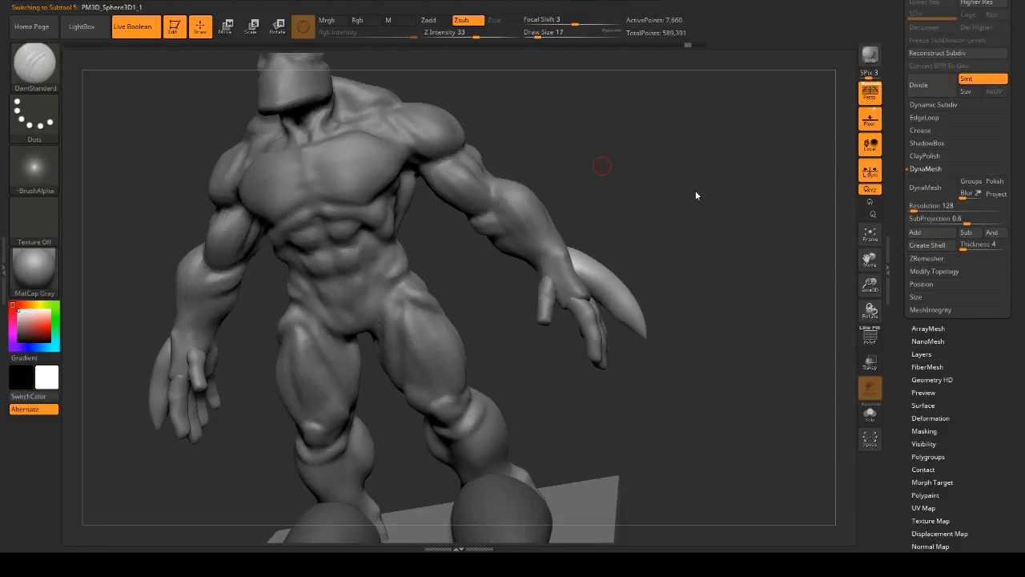
mouse_move(652, 152)
mouse_down()
mouse_move(652, 184)
mouse_move(627, 166)
mouse_move(652, 181)
mouse_up()
key(b)
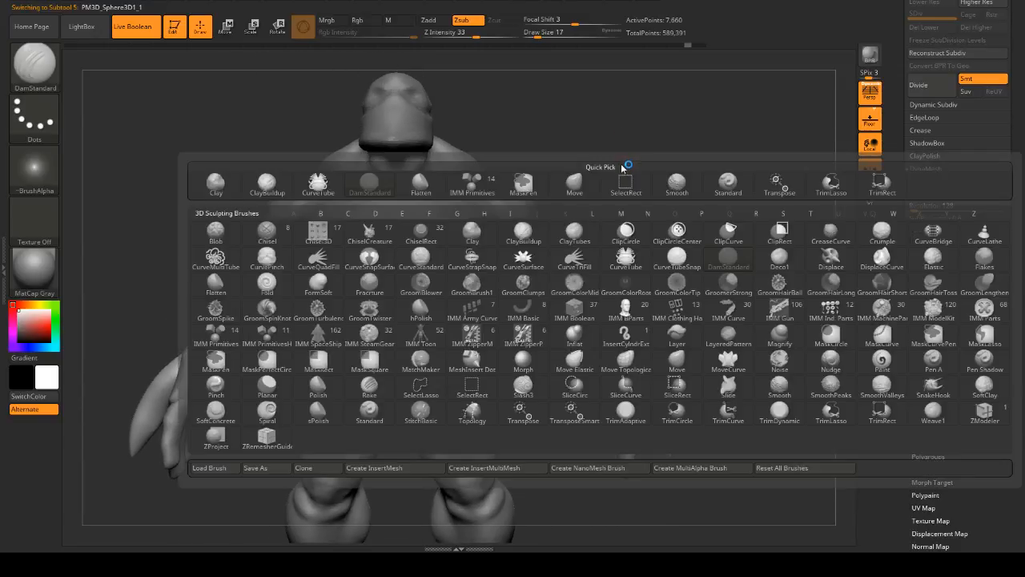
key(t)
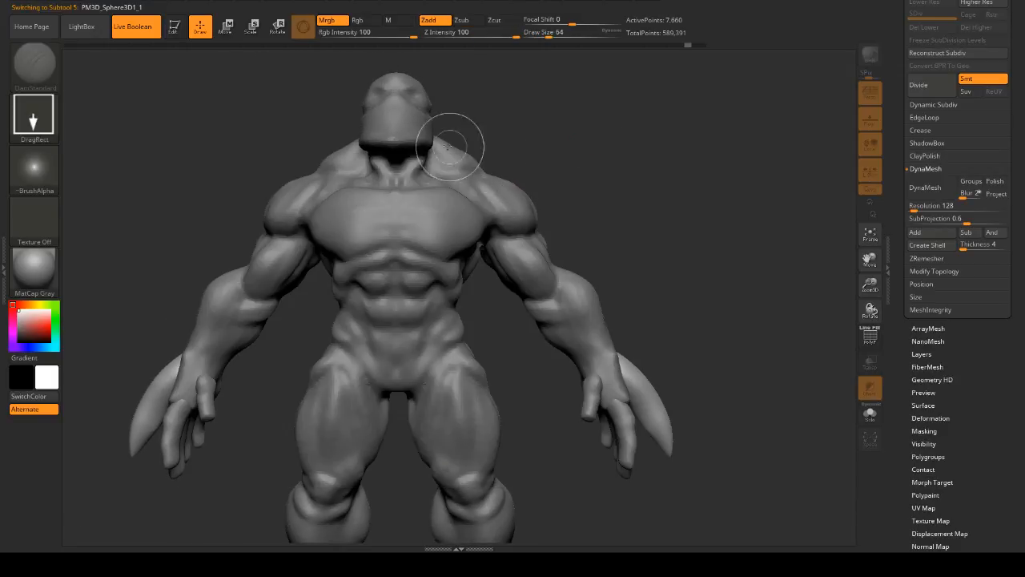
drag(423, 144, 508, 141)
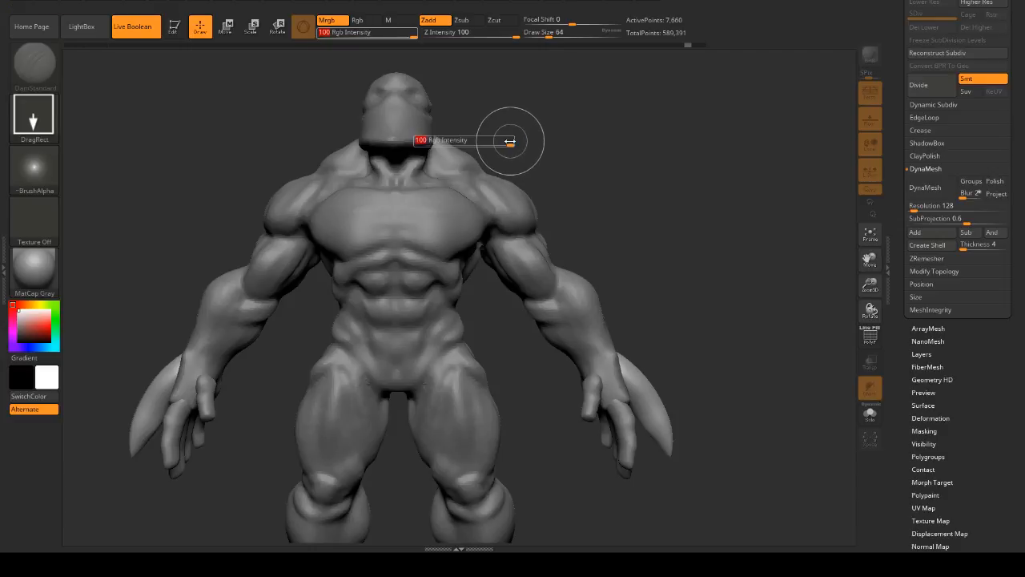
key(t)
- Insert a symmetrical pair of spheres on the head as eyes with the IMM Primitives brush's Insert Sphere
alt+drag(520, 105, 436, 113)
key(b)
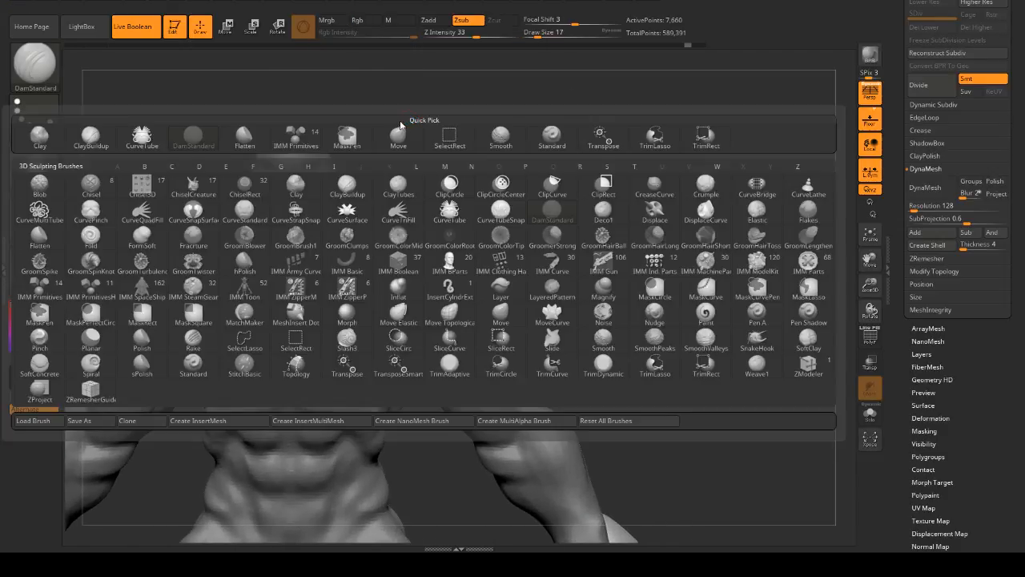
key(i)
key(t)
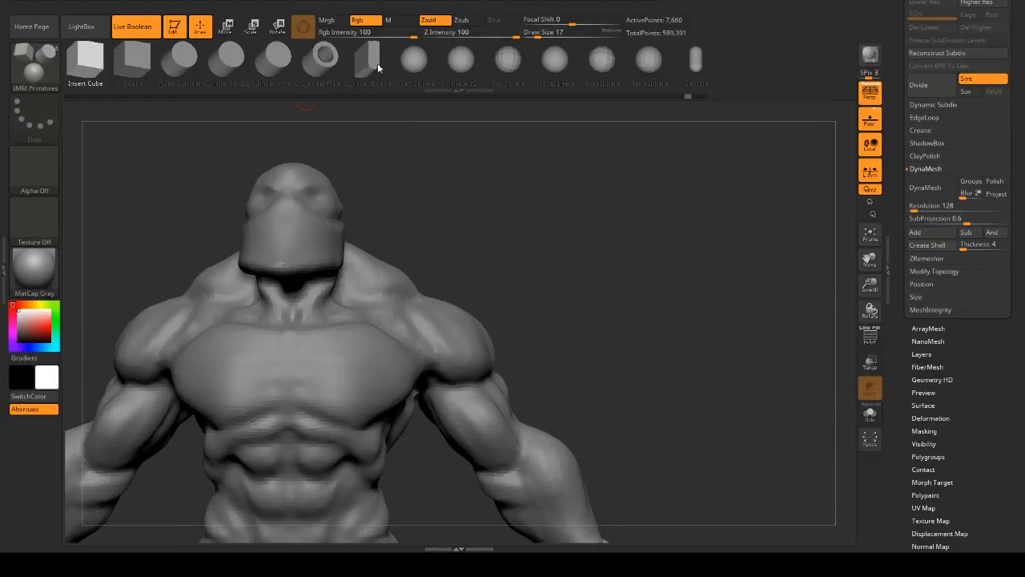
click(421, 65)
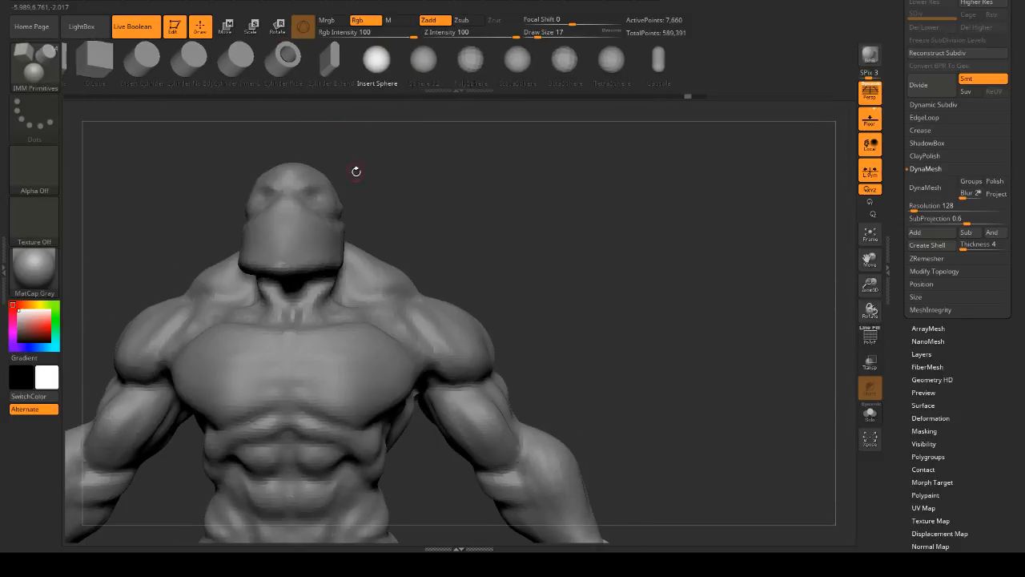
drag(357, 168, 628, 219)
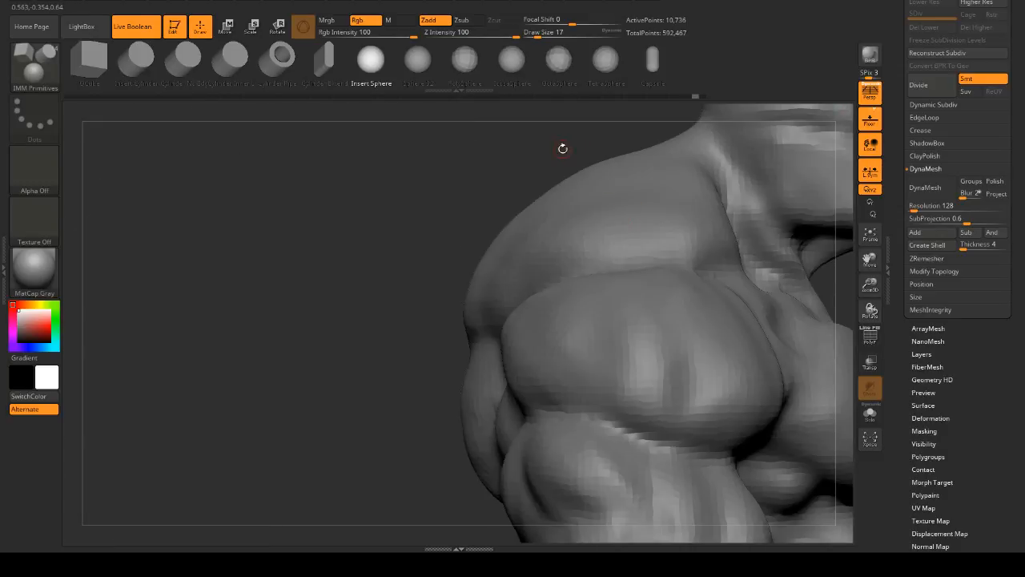
- Move the eye spheres back into the face with the transform gizmo, checking them from the side and front
alt+drag(563, 149, 476, 236)
alt+drag(736, 225, 632, 202)
key(w)
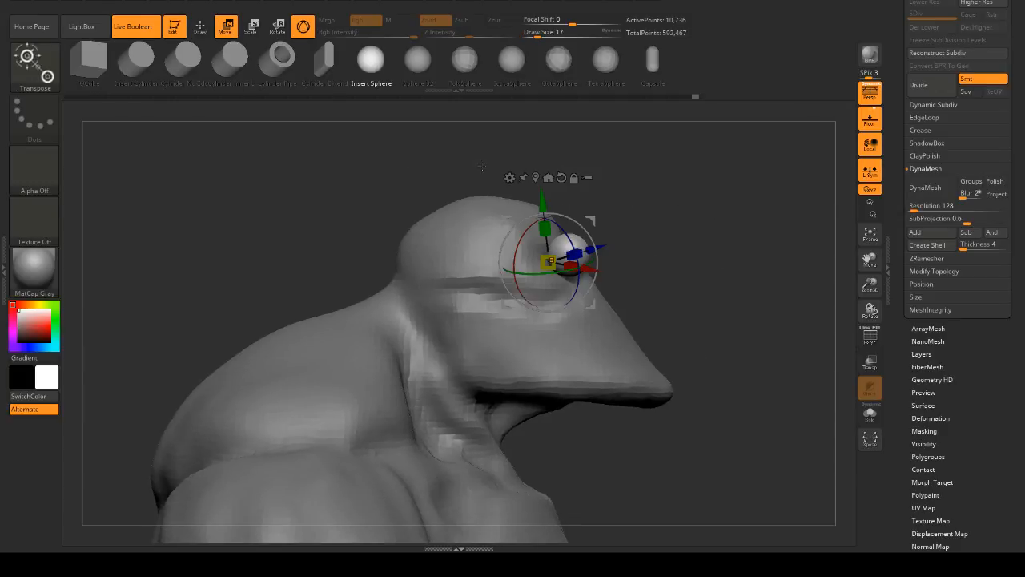
drag(595, 249, 564, 258)
shift+drag(697, 223, 628, 225)
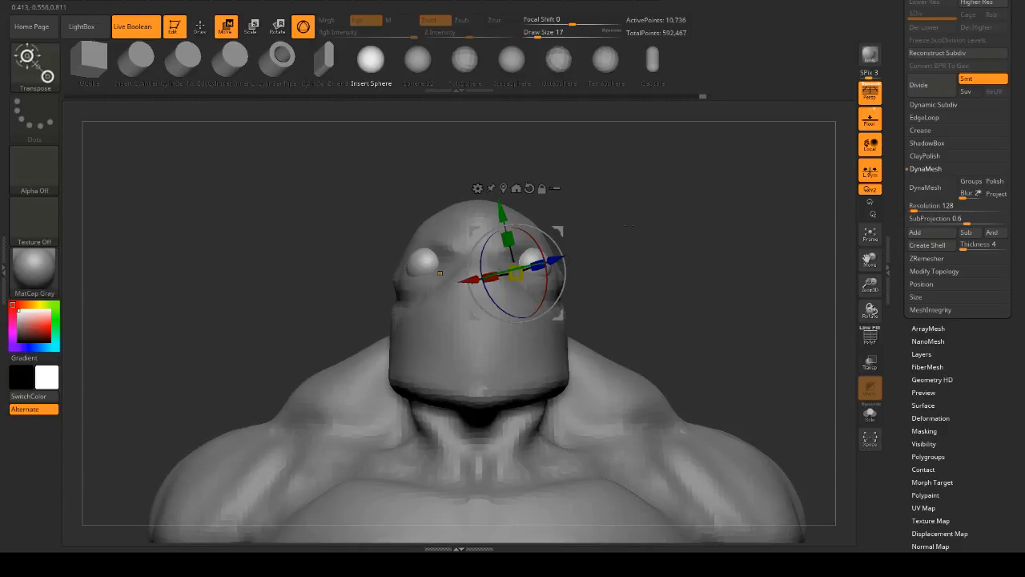
- Scale the eye spheres down to fit the sockets and reposition the transform gizmo near the eye
drag(549, 221, 527, 244)
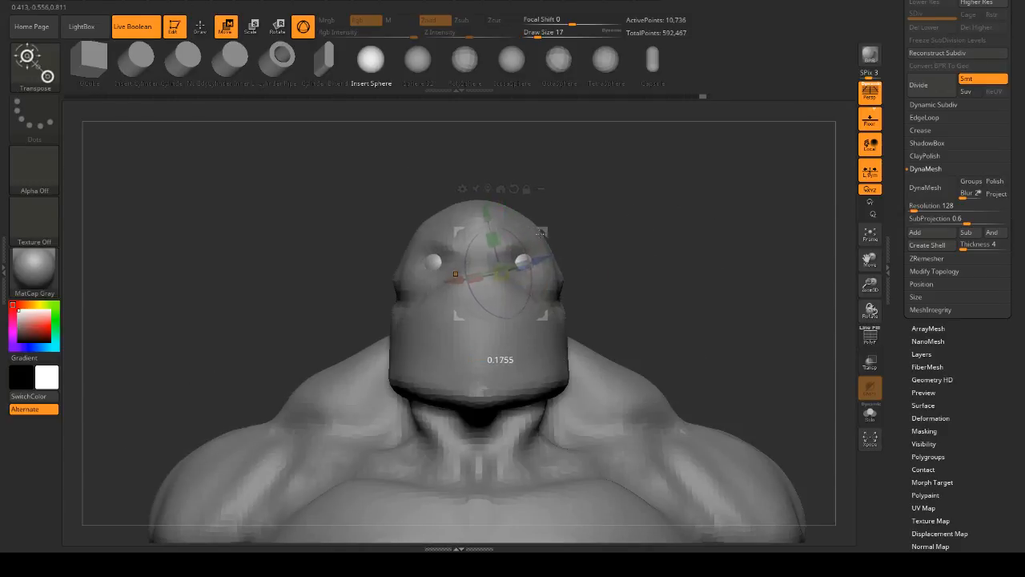
drag(617, 234, 652, 230)
drag(546, 234, 548, 231)
drag(629, 233, 612, 215)
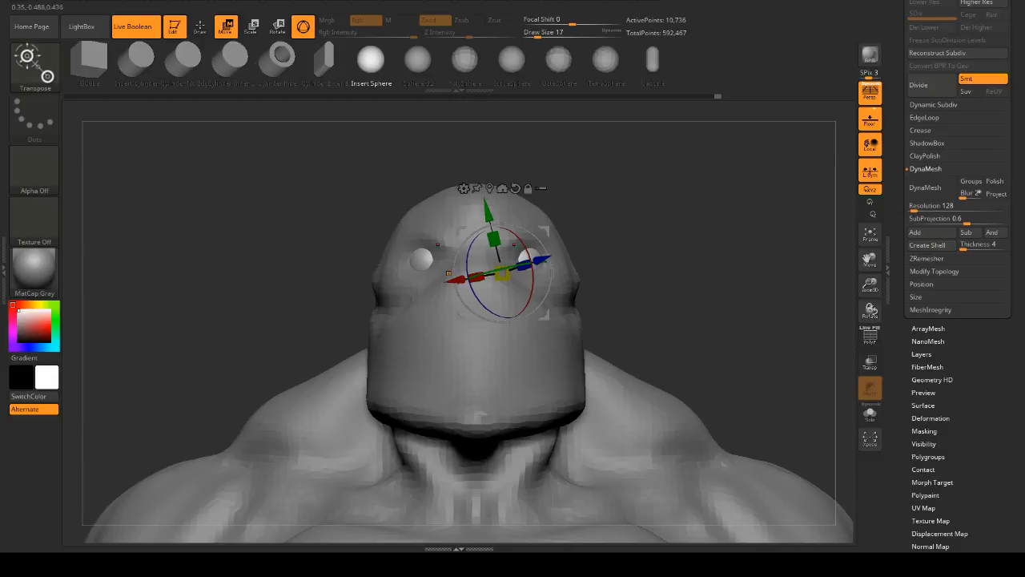
click(502, 188)
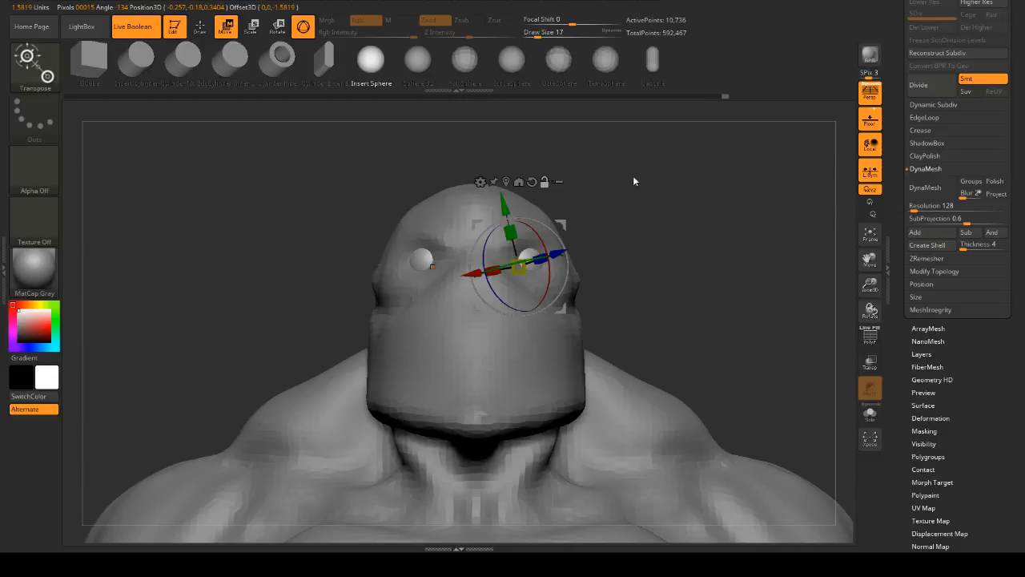
- Return to Draw mode and make the PolySphere body subtool active, with the head in side view
alt+drag(630, 194, 590, 146)
alt+drag(653, 384, 591, 212)
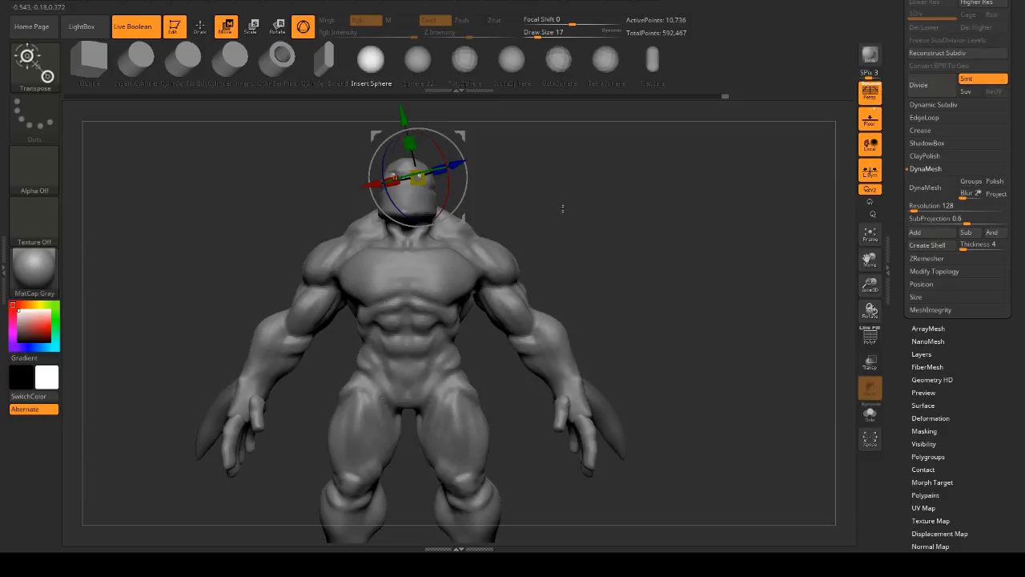
drag(563, 208, 654, 235)
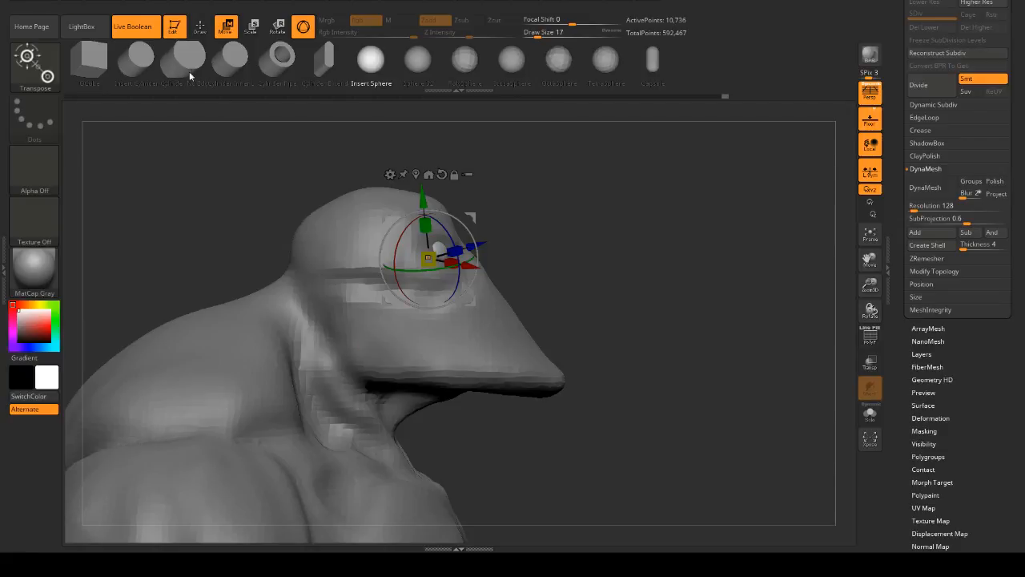
click(200, 26)
drag(521, 225, 541, 228)
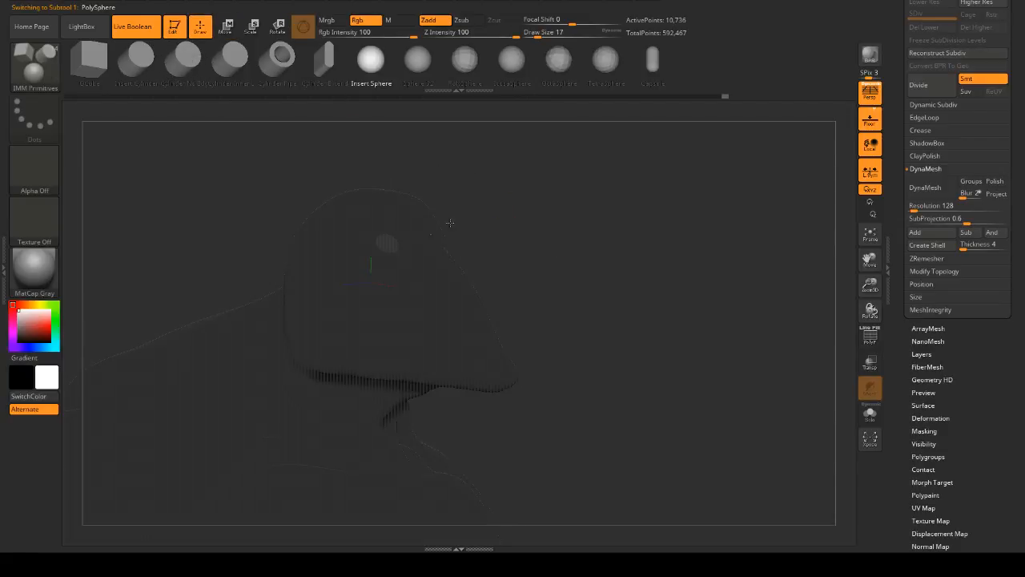
- Sharpen the crease around the eye and toward its inner corner on the body mesh with the DamStandard brush, smoothing where needed
drag(577, 241, 480, 201)
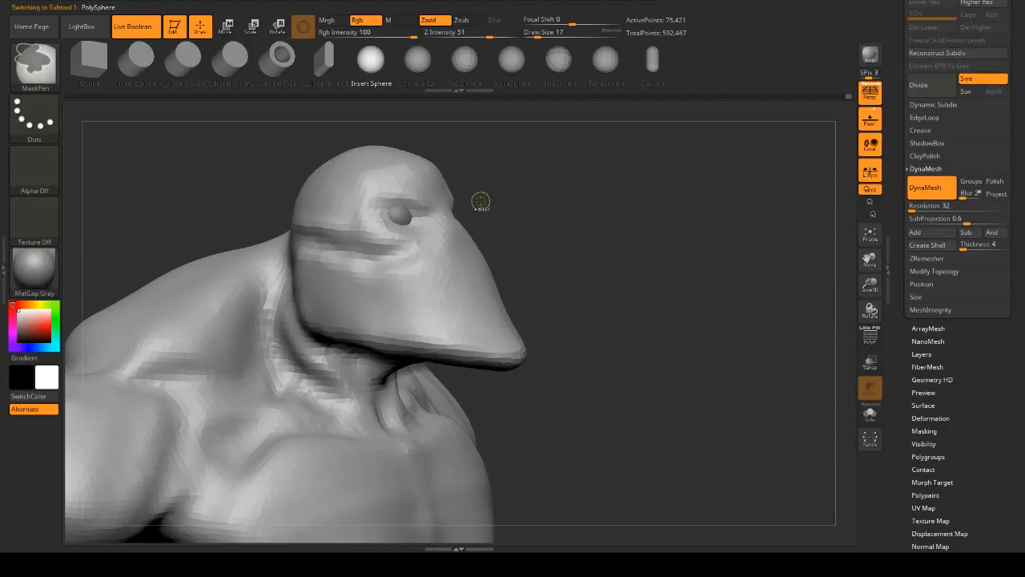
key(b)
key(d)
key(s)
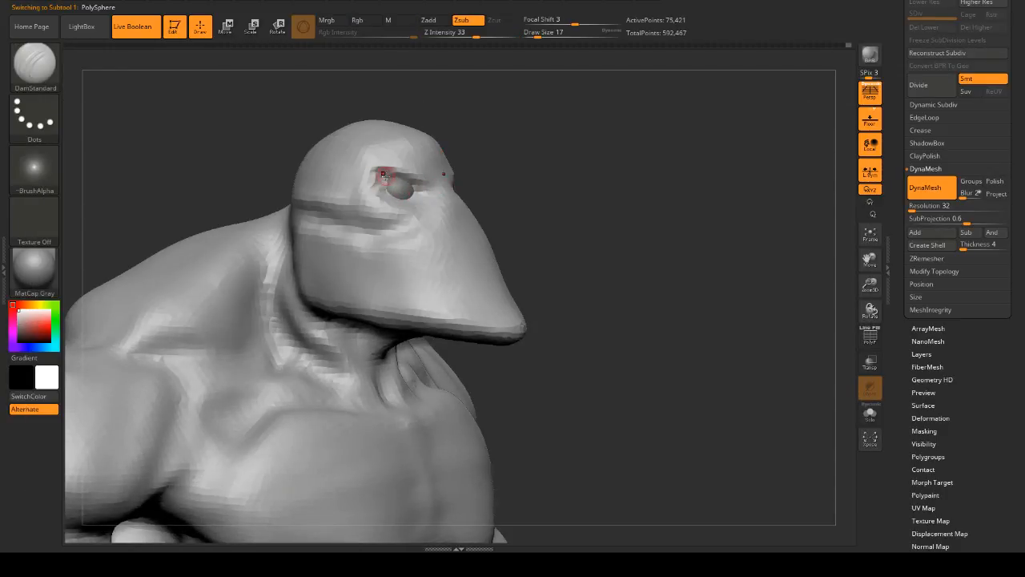
mouse_move(493, 188)
mouse_down()
mouse_move(620, 198)
mouse_move(533, 192)
mouse_move(612, 195)
mouse_move(545, 196)
mouse_up()
shift+drag(401, 189, 397, 183)
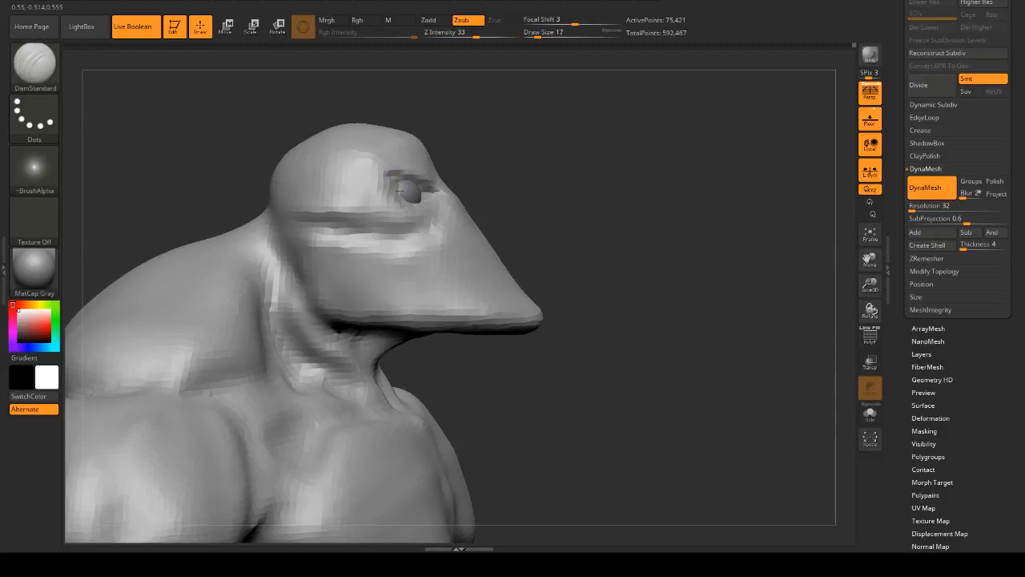
mouse_move(617, 197)
mouse_down()
mouse_move(554, 192)
mouse_move(639, 190)
mouse_move(639, 214)
mouse_move(625, 210)
mouse_up()
drag(573, 189, 625, 184)
- Make the eye spheres subtool active and nudge the eye within its socket using the Move brush at draw size 90
alt+click(417, 192)
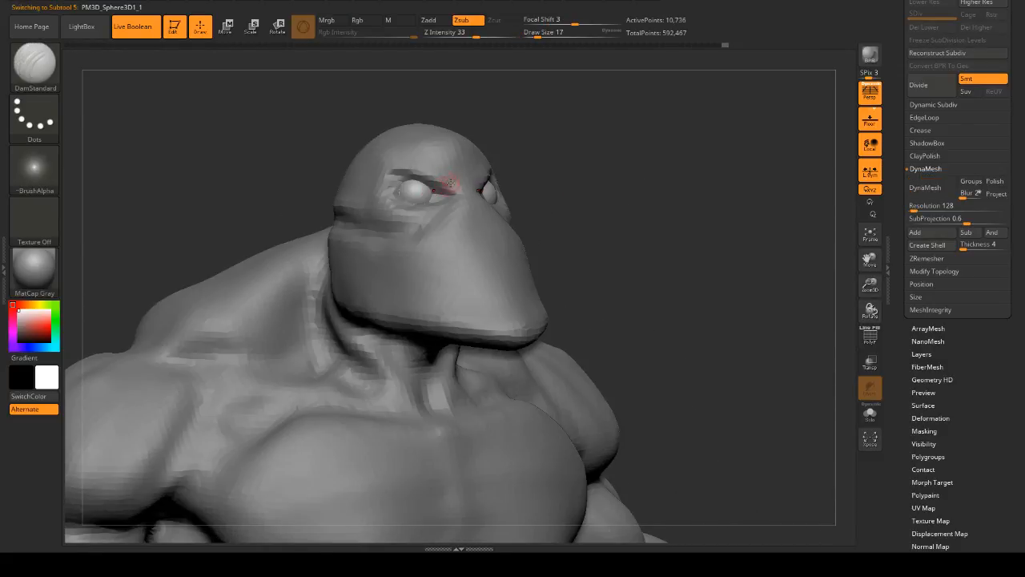
key(b)
key(m)
key(v)
key(space)
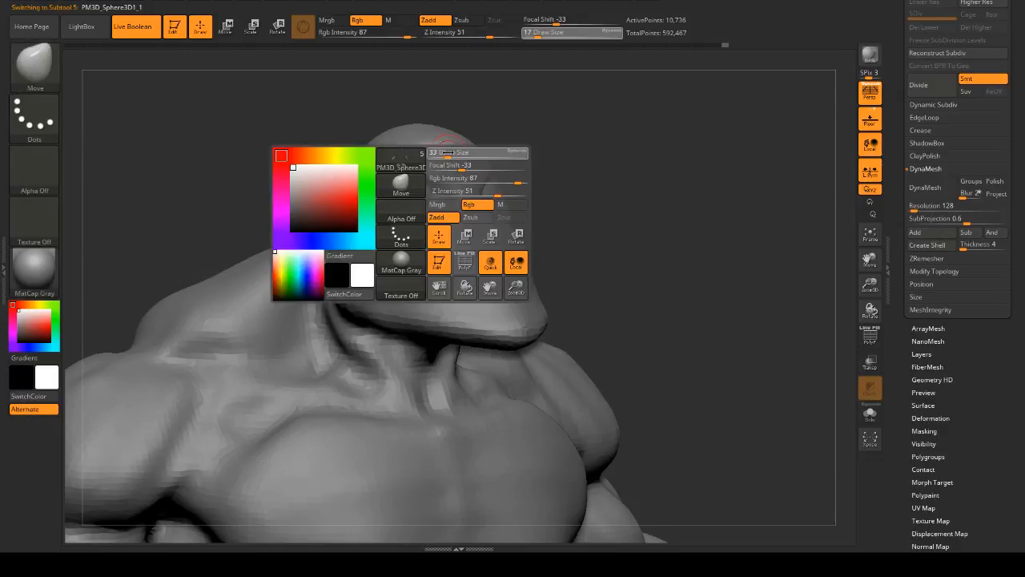
key(space)
drag(425, 192, 426, 192)
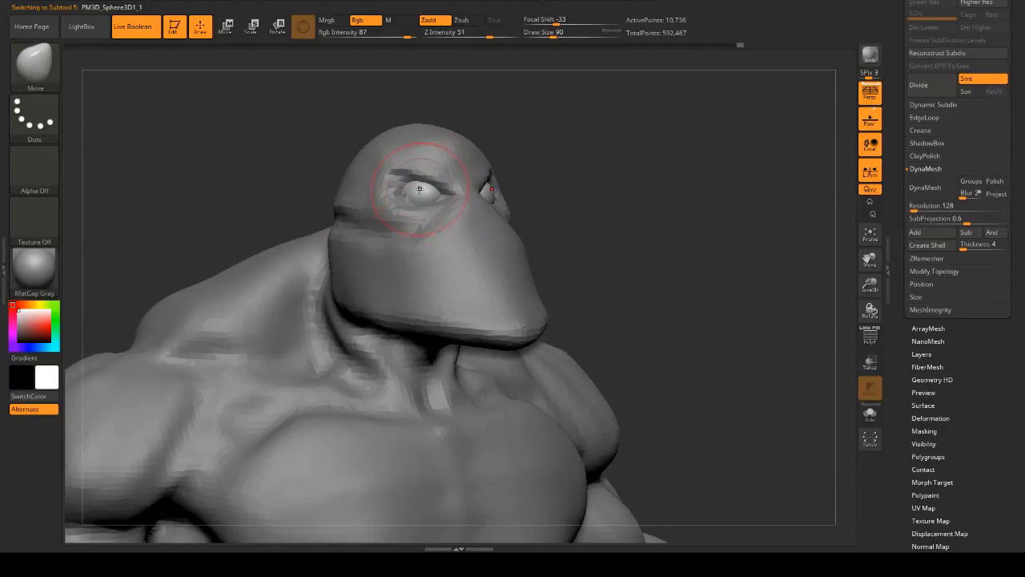
- Stretch the eye spheres into wider shapes that fill the sockets using the Move brush at draw size 46
mouse_move(548, 197)
mouse_down()
mouse_move(604, 190)
mouse_move(599, 206)
mouse_move(572, 205)
mouse_up()
key(space)
mouse_move(467, 186)
mouse_down()
mouse_move(459, 184)
mouse_move(586, 184)
mouse_move(408, 199)
mouse_up()
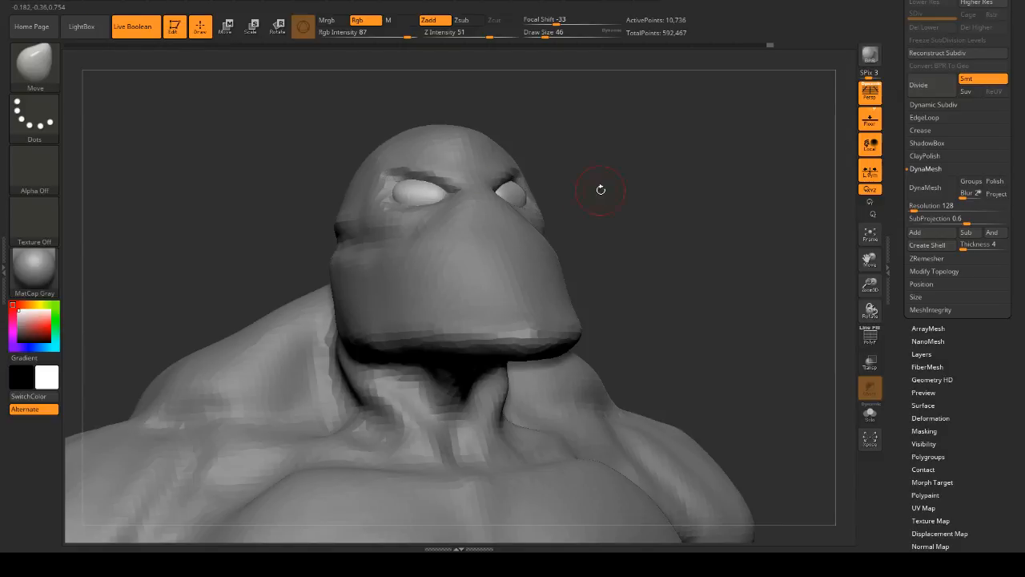
drag(601, 189, 399, 183)
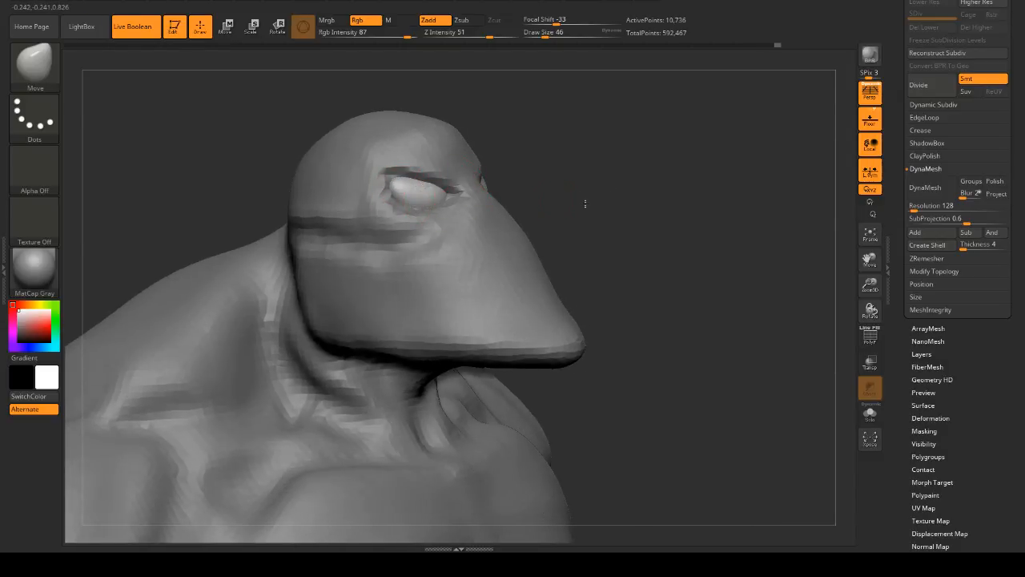
drag(584, 201, 639, 210)
drag(632, 161, 797, 278)
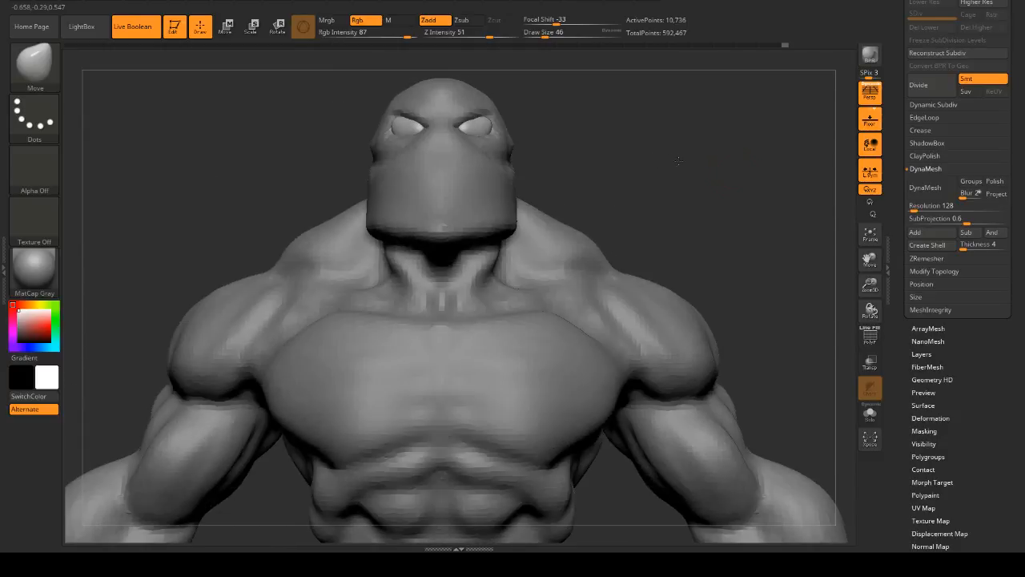
- Turn on transparency with ghosting to show the eye spheres through the head in front view
click(870, 337)
click(870, 337)
click(870, 362)
drag(687, 191, 669, 172)
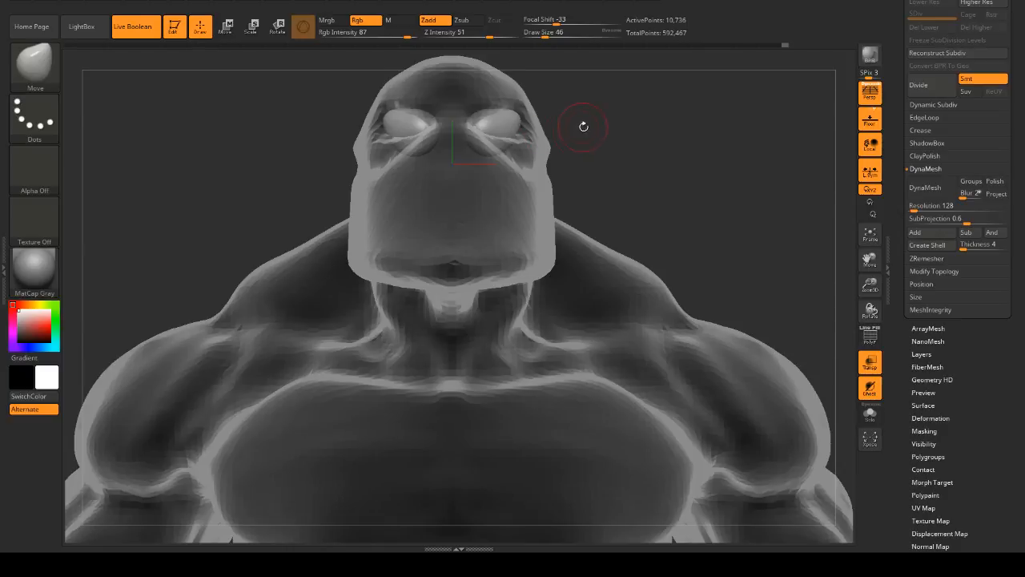
- Try to trim the hidden lower parts of the eye spheres with the TrimLasso brush, undoing each cut
key(b)
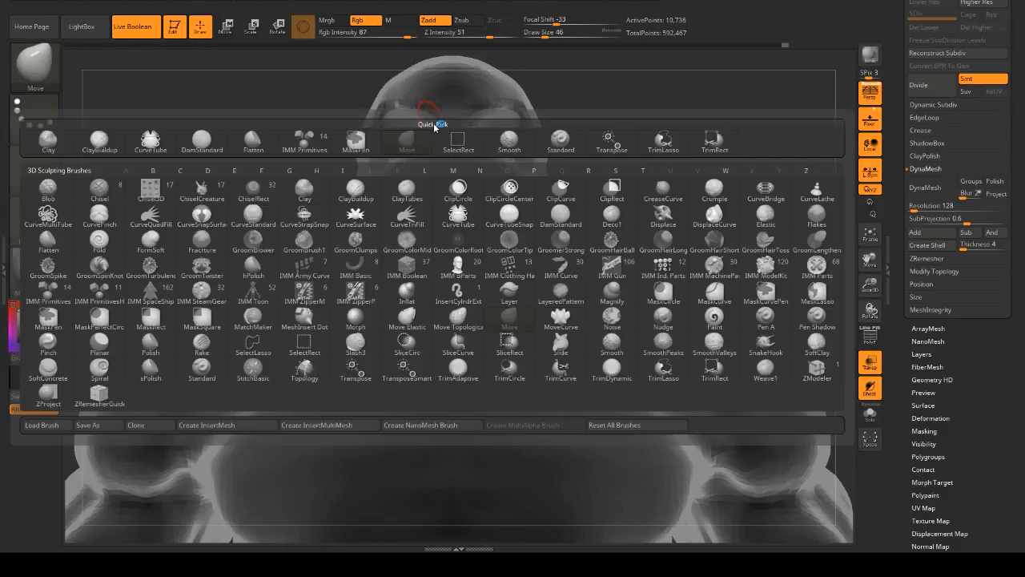
key(t)
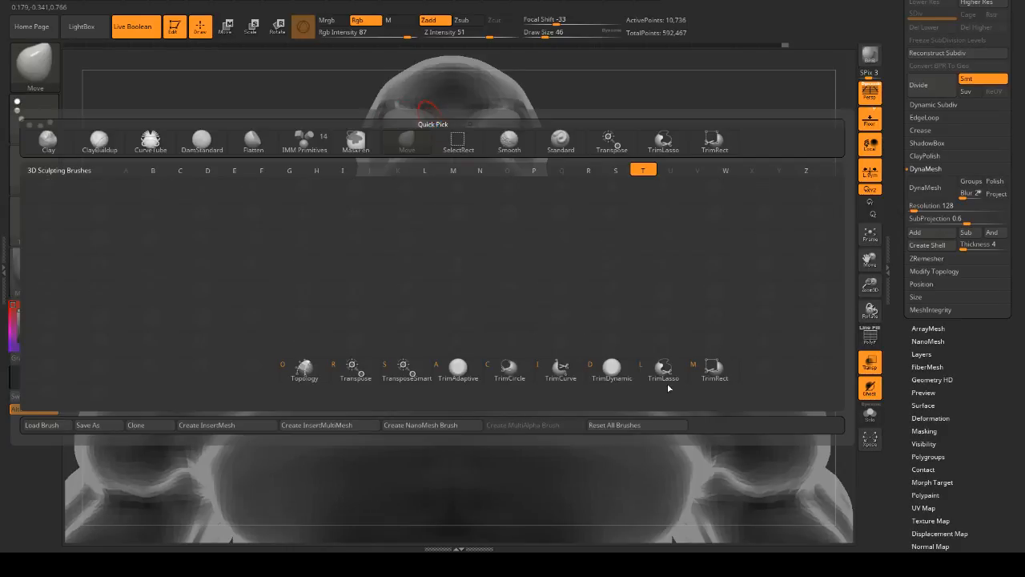
click(650, 362)
click(609, 379)
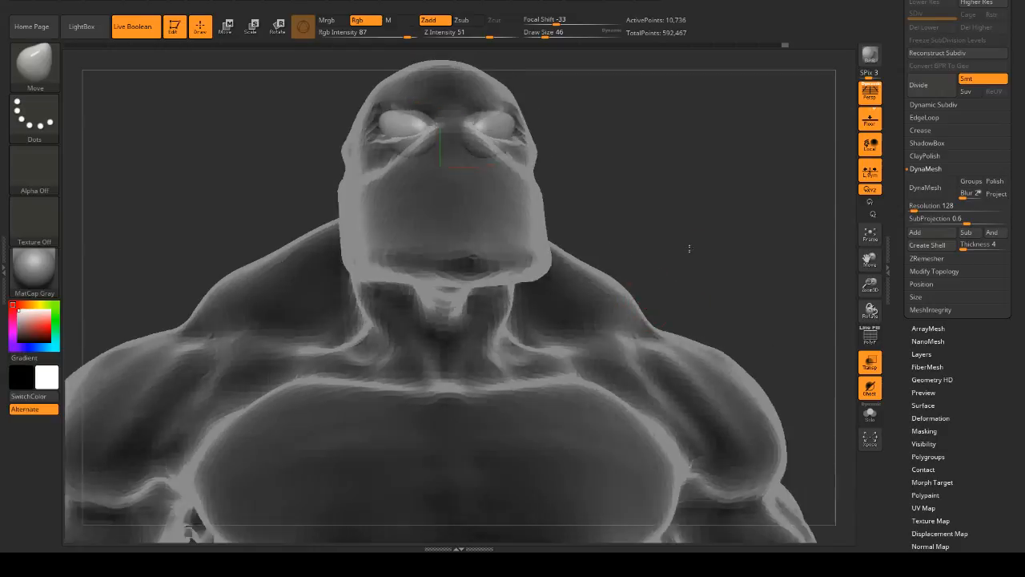
shift+drag(631, 170, 607, 173)
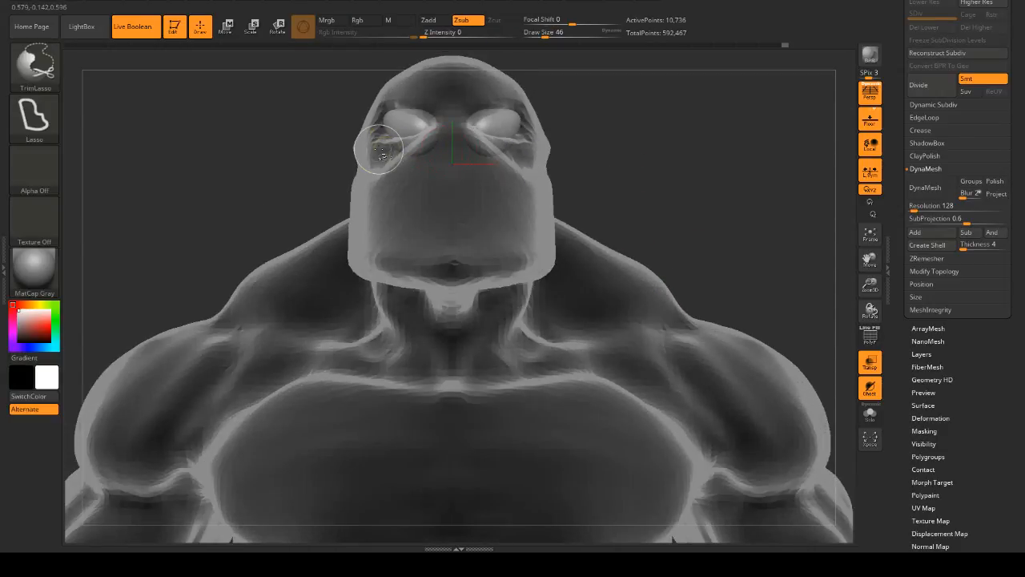
mouse_move(371, 149)
ctrl+shift+mouse_down()
mouse_move(426, 183)
mouse_move(415, 181)
ctrl+shift+mouse_up()
key(ctrl+z)
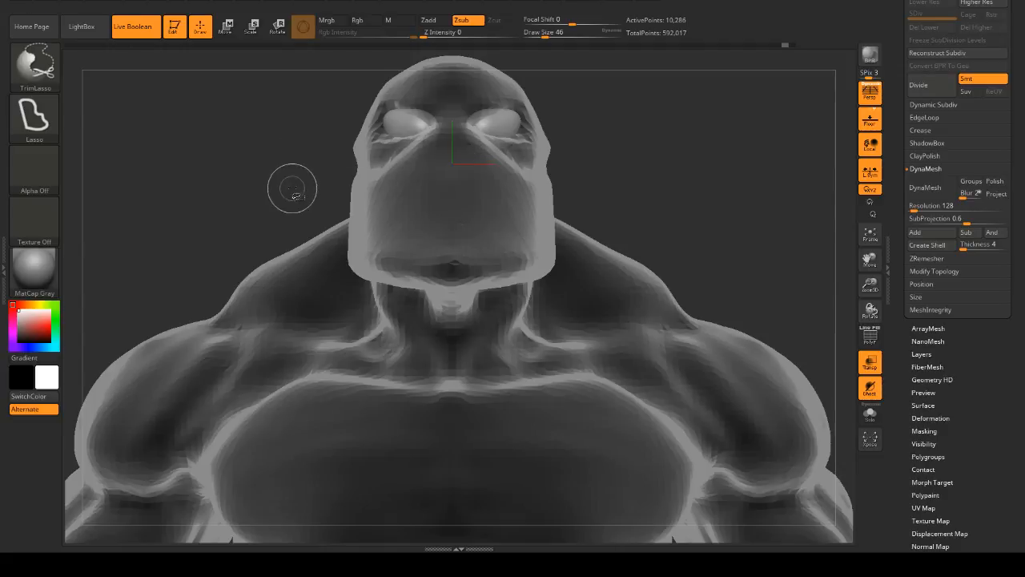
mouse_move(614, 172)
mouse_down()
mouse_move(661, 157)
mouse_move(634, 182)
mouse_up()
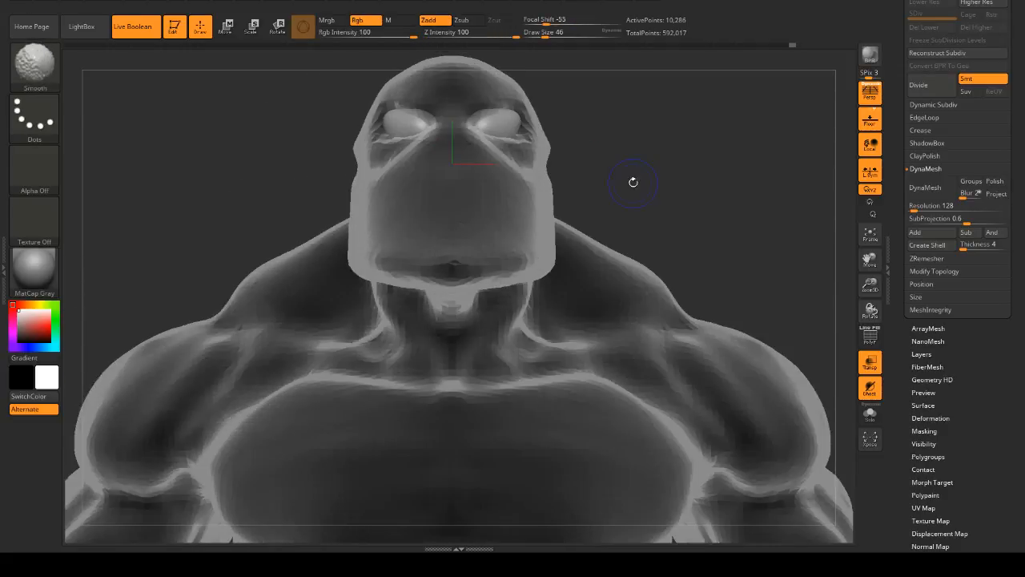
key(ctrl+z)
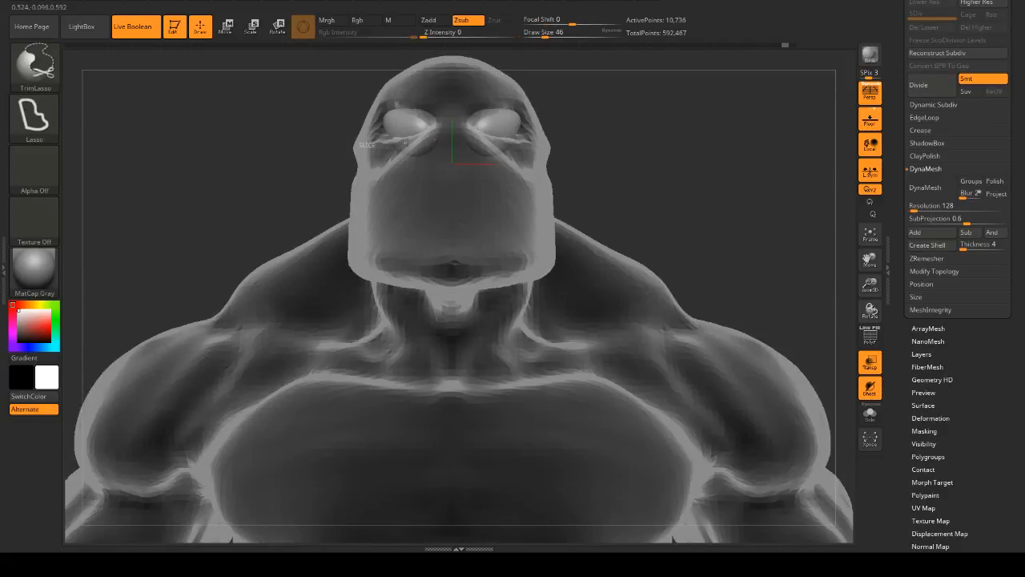
key(ctrl+z)
key(ctrl+shift+z)
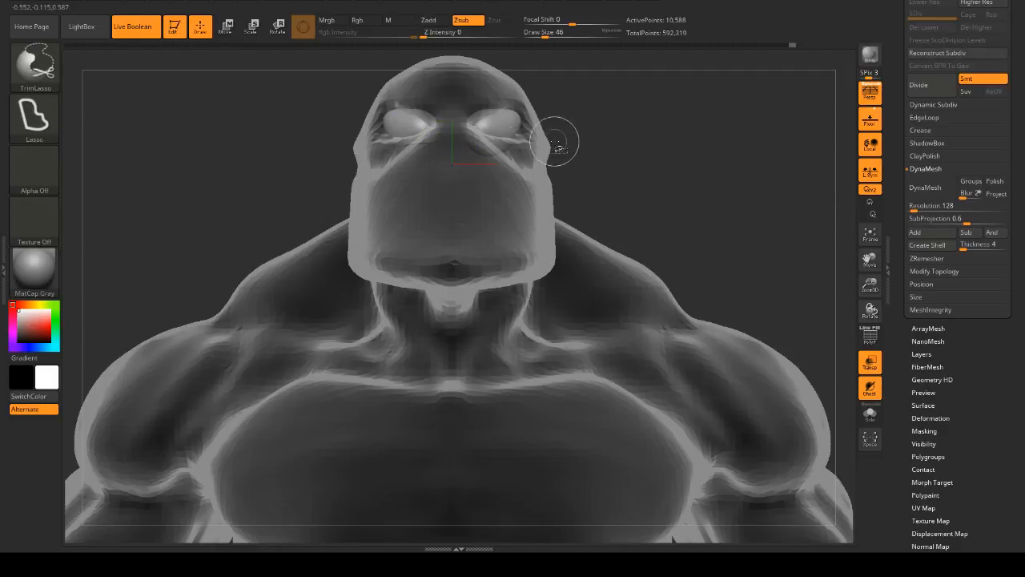
key(ctrl+shift)
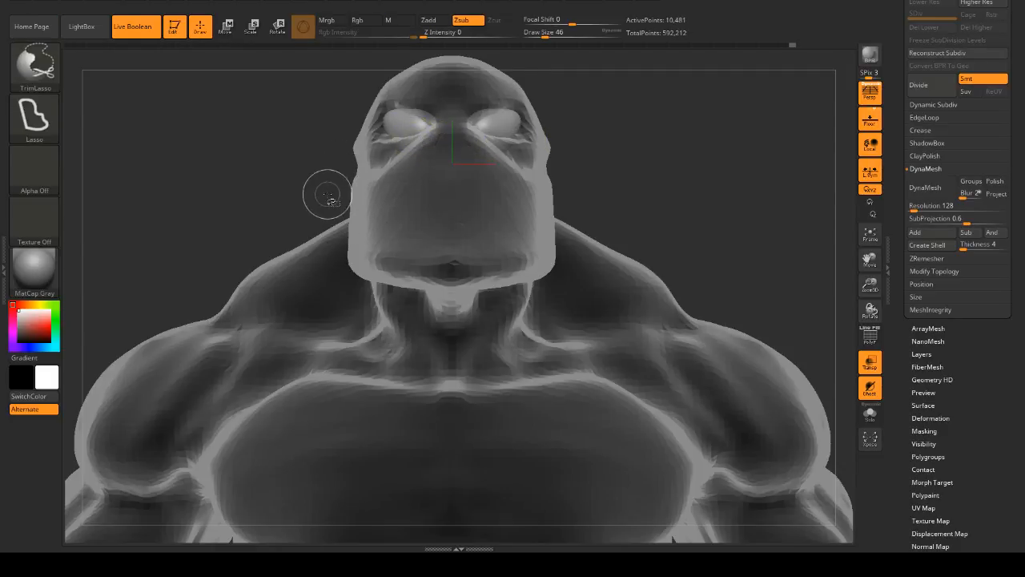
key(ctrl+z)
mouse_move(446, 142)
ctrl+shift+mouse_down()
mouse_move(357, 176)
mouse_move(438, 178)
ctrl+shift+mouse_up()
key(ctrl+z)
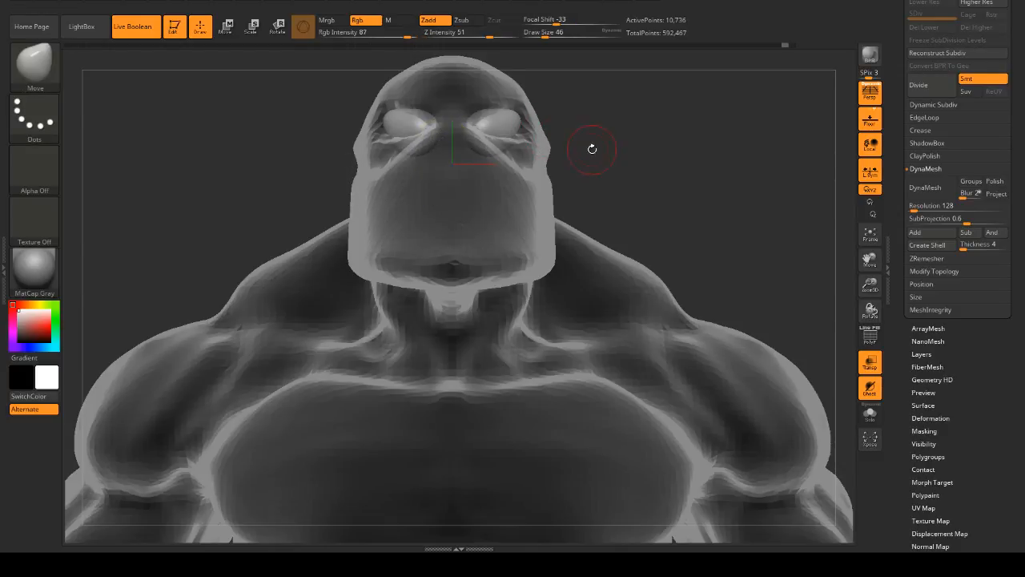
- Place the transform gizmo on the eye and flatten the hidden parts of both spheres by clipping with its scale handles
click(226, 27)
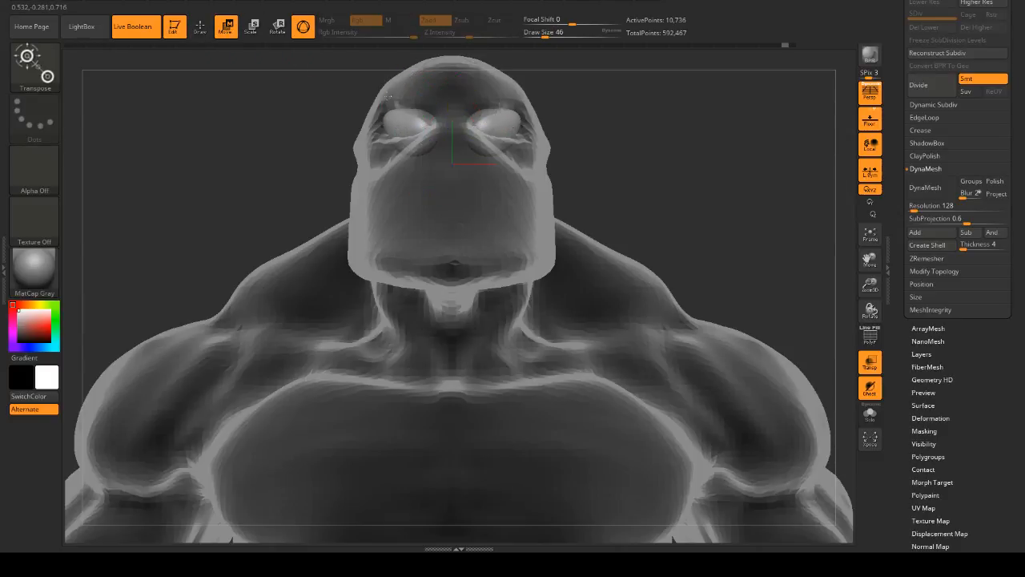
mouse_move(430, 149)
alt+mouse_down()
mouse_move(401, 124)
mouse_move(318, 136)
alt+mouse_up()
key(ctrl)
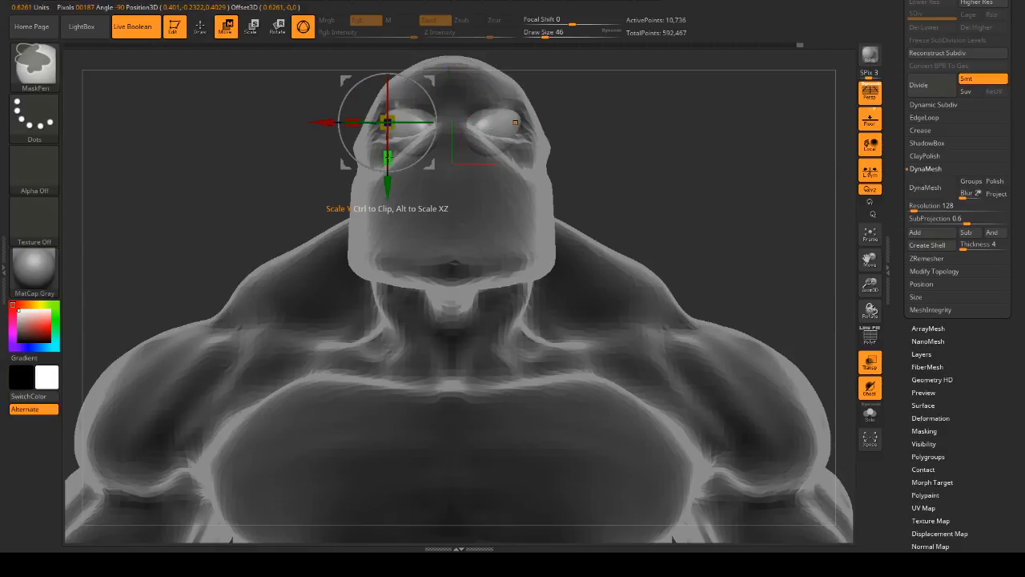
key(ctrl+z)
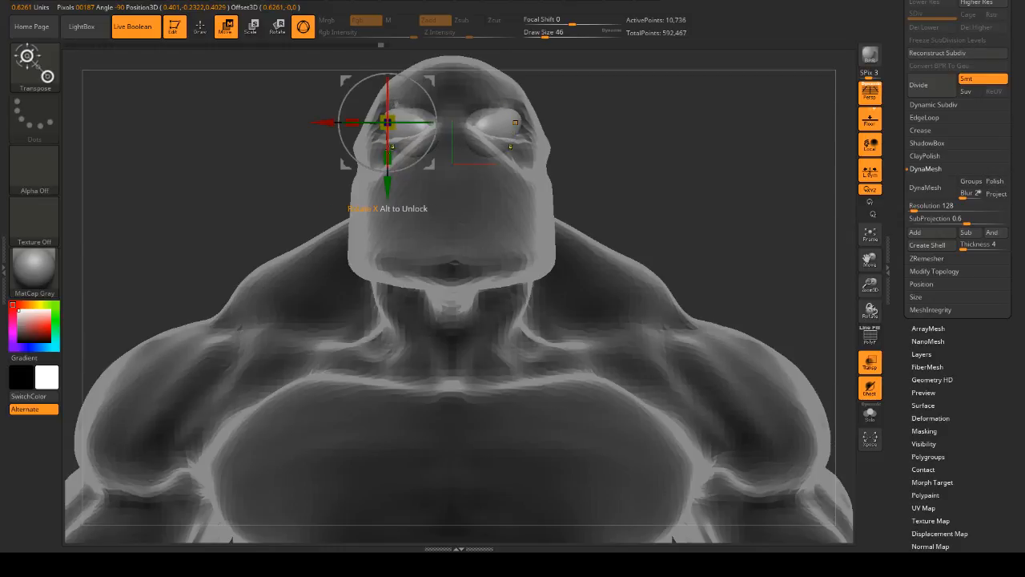
key(ctrl)
key(ctrl+z)
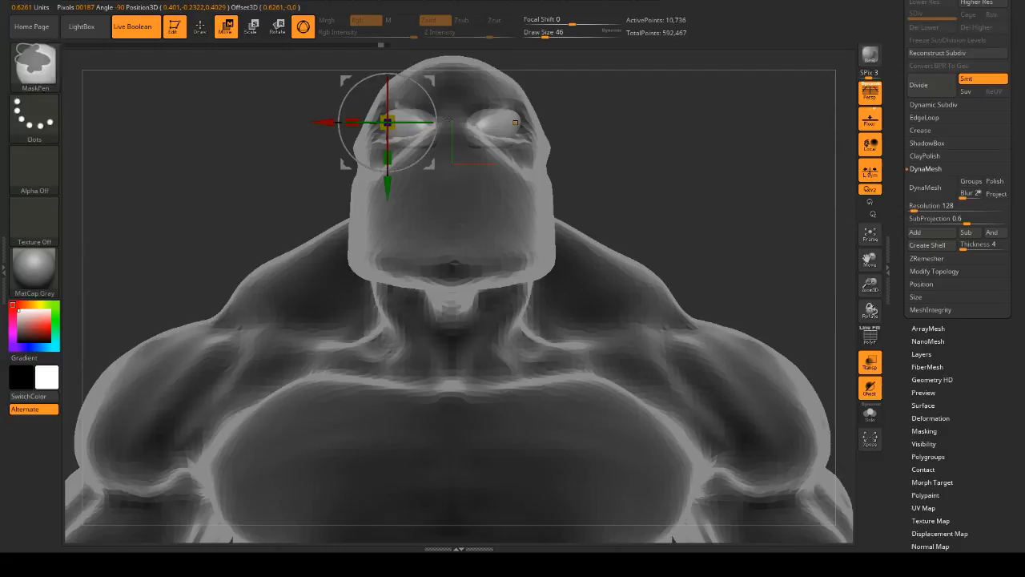
ctrl+drag(344, 122, 336, 120)
shift+drag(577, 125, 643, 126)
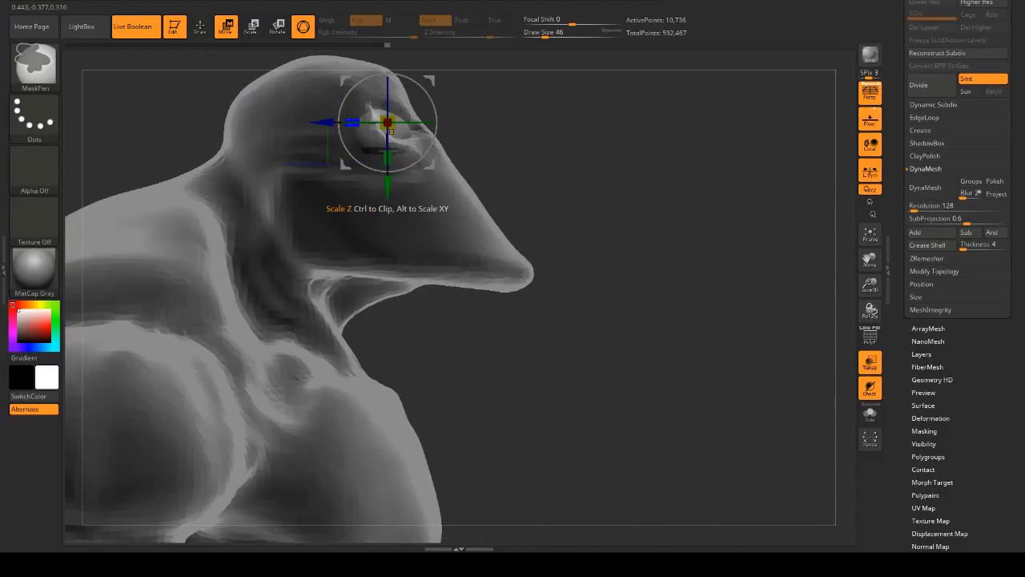
mouse_move(391, 131)
mouse_down()
mouse_move(363, 120)
mouse_move(375, 123)
mouse_up()
drag(589, 129, 627, 116)
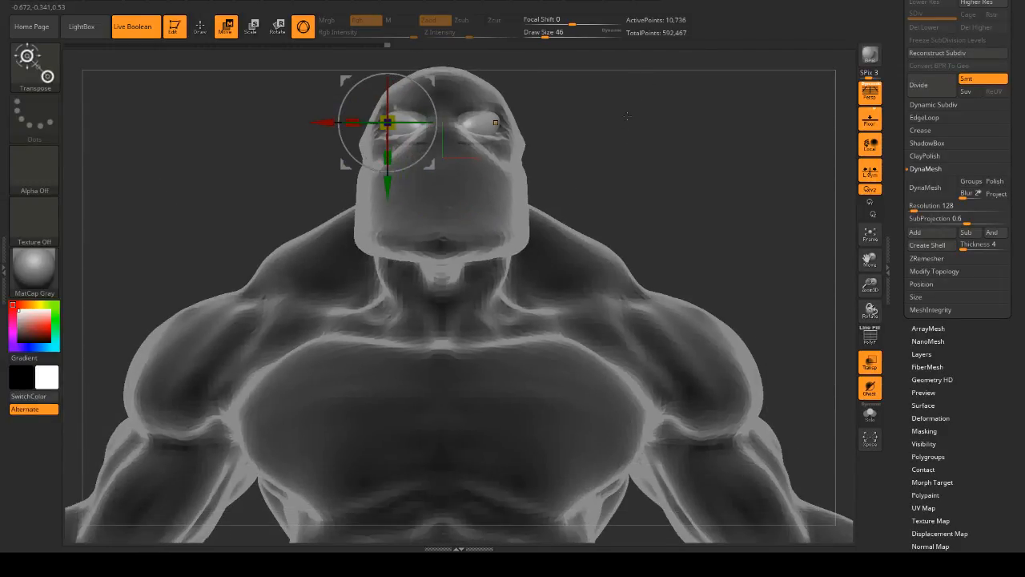
- Turn off transparency, return to Draw mode, and fine-tune the eyes' fit in the sockets with the Move brush
click(863, 366)
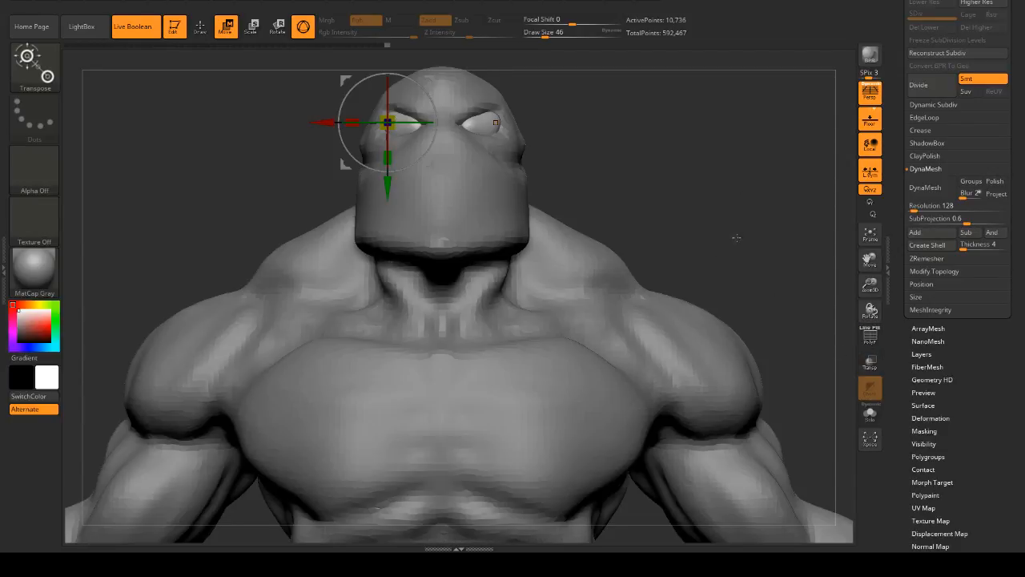
drag(736, 237, 719, 210)
mouse_move(700, 183)
mouse_down()
mouse_move(665, 197)
mouse_move(707, 206)
mouse_move(680, 176)
mouse_move(702, 175)
mouse_move(669, 145)
mouse_move(700, 146)
mouse_move(705, 211)
mouse_up()
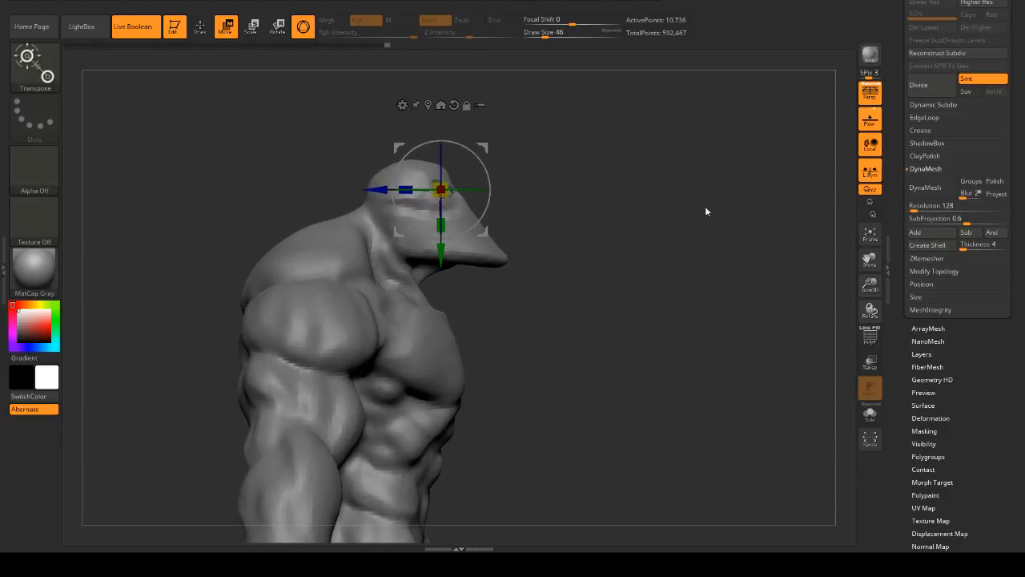
key(q)
mouse_move(478, 151)
mouse_down()
mouse_move(616, 192)
mouse_move(677, 171)
mouse_move(641, 192)
mouse_move(488, 173)
mouse_up()
drag(663, 157, 595, 171)
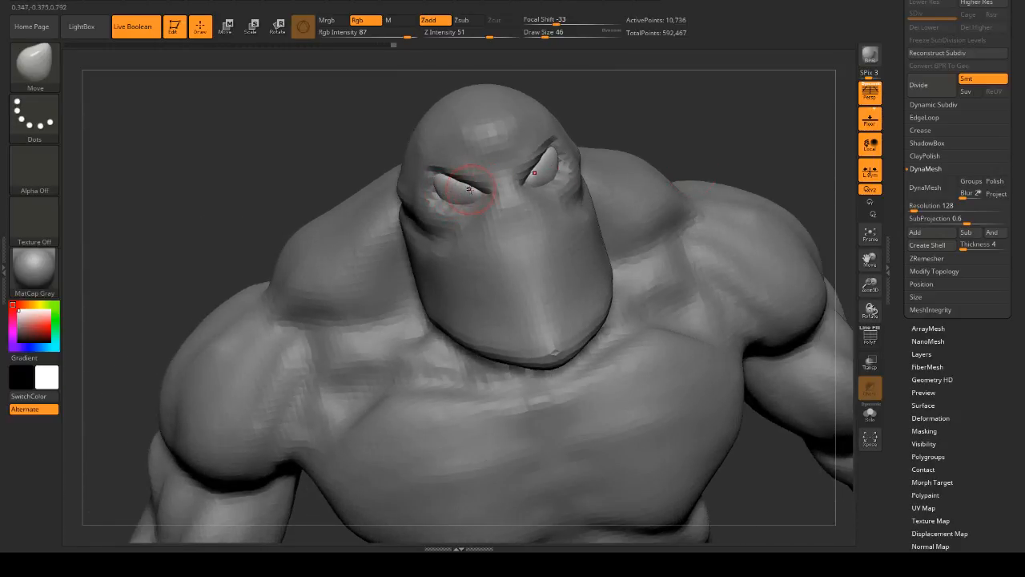
key(shift)
- Make the PolySphere body subtool active and build up the brow ridge above the eye with ClayBuildup at draw size 25
mouse_move(652, 156)
mouse_down()
mouse_move(719, 114)
mouse_move(740, 156)
mouse_move(678, 162)
mouse_move(688, 167)
mouse_move(682, 207)
mouse_move(703, 192)
mouse_up()
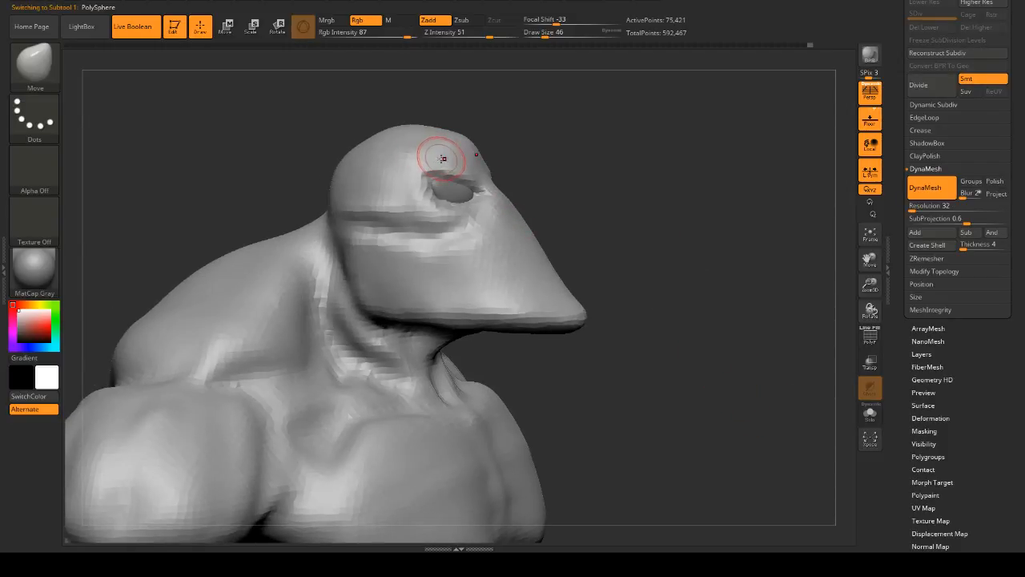
key(b)
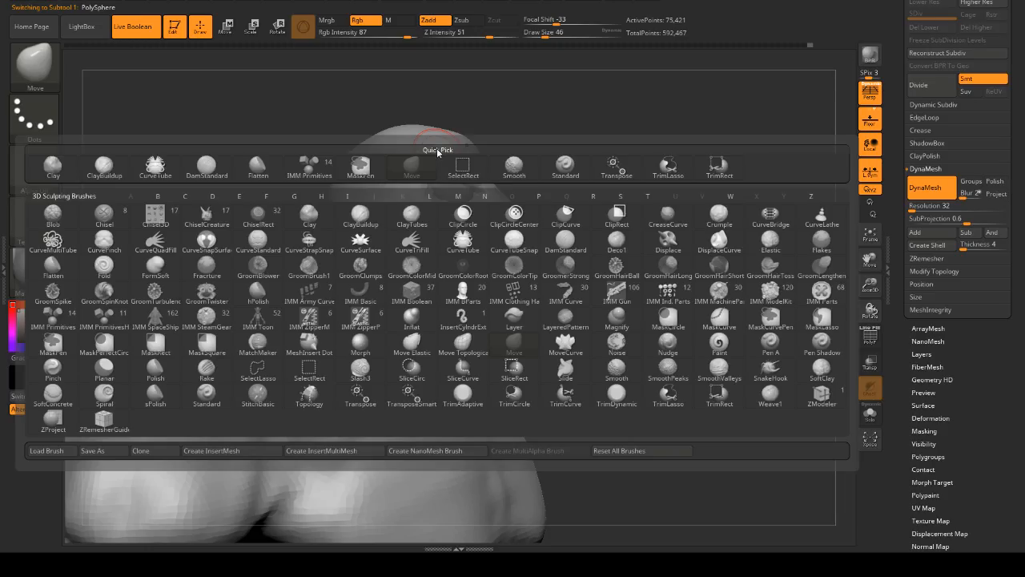
key(c)
key(b)
key(space)
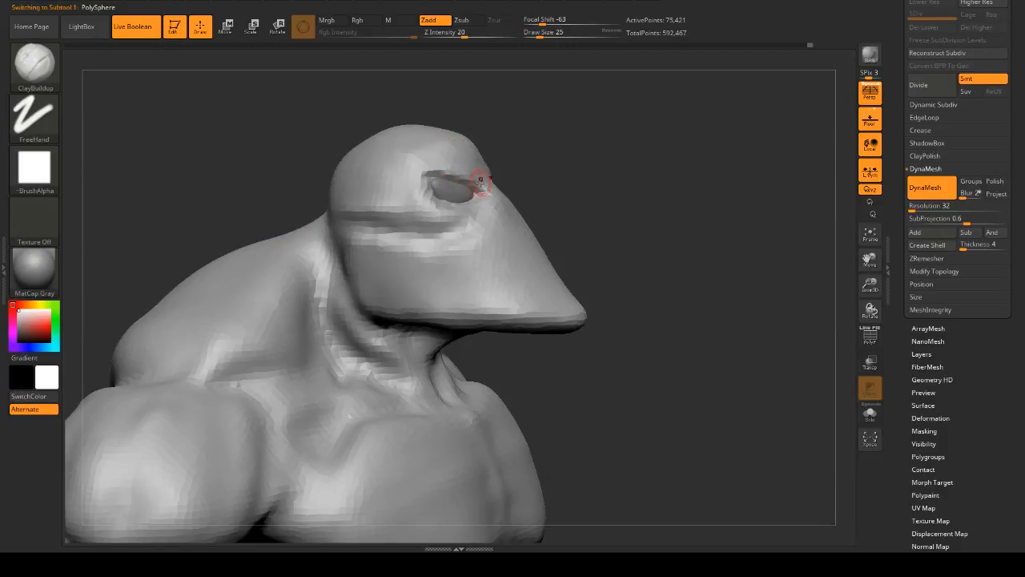
mouse_move(469, 176)
mouse_down()
mouse_move(409, 169)
mouse_move(406, 152)
mouse_up()
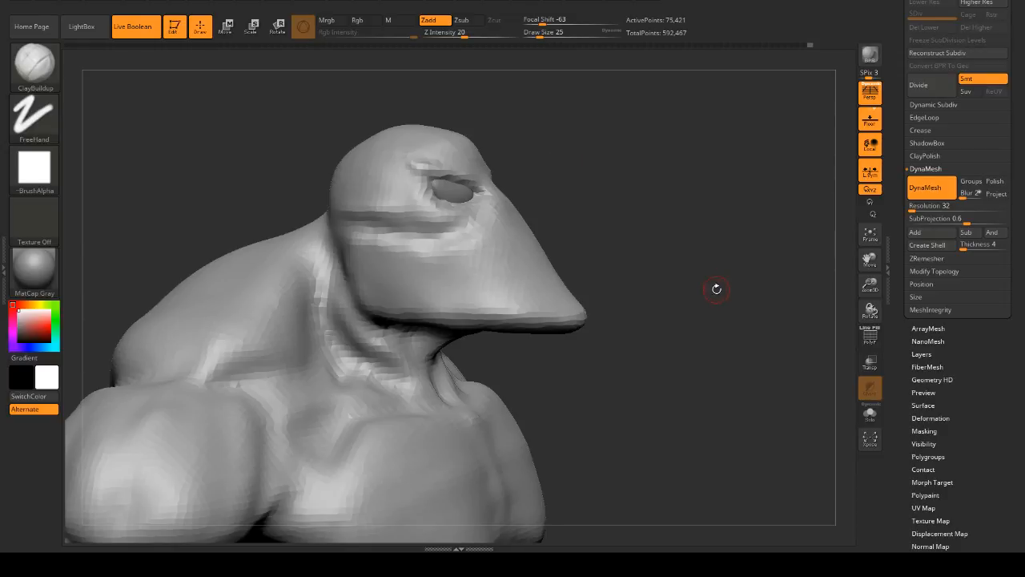
- Add ClayBuildup strokes along the inner brow and between the eyes to form an angry, furrowed brow
shift+drag(751, 270, 665, 190)
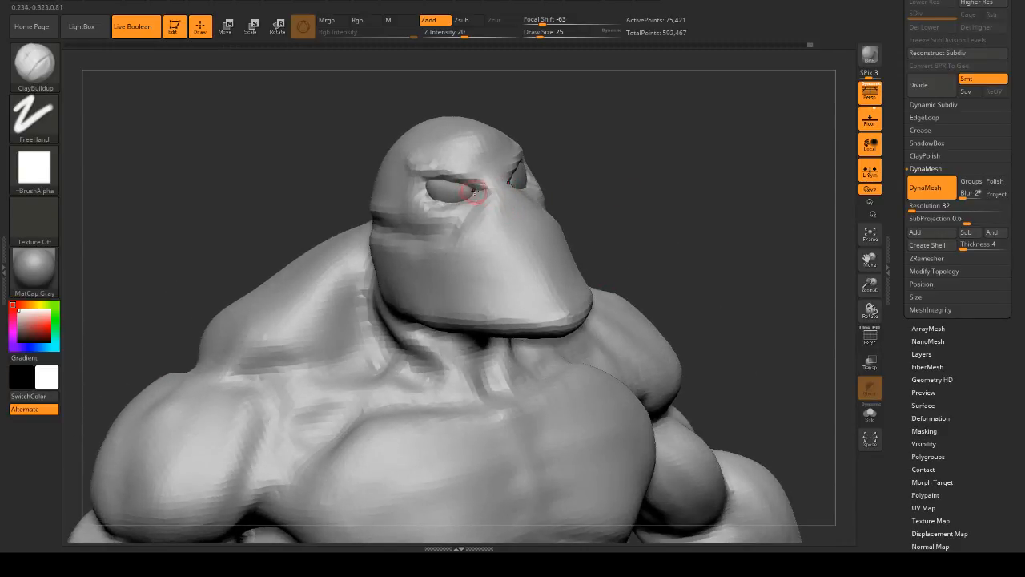
drag(482, 175, 482, 170)
mouse_move(609, 170)
mouse_down()
mouse_move(664, 169)
mouse_move(435, 165)
mouse_move(485, 190)
mouse_up()
drag(441, 165, 486, 178)
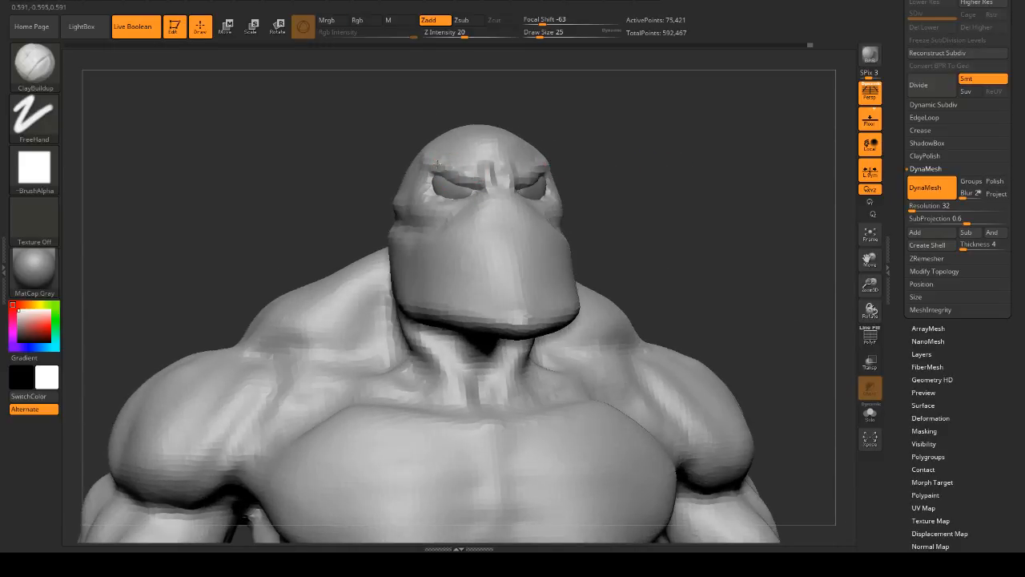
- Build up the outer brow ridge and a protruding cheekbone behind the eye with ClayBuildup at draw size 25
mouse_move(565, 172)
mouse_down()
mouse_move(613, 171)
mouse_move(577, 172)
mouse_up()
drag(431, 163, 460, 173)
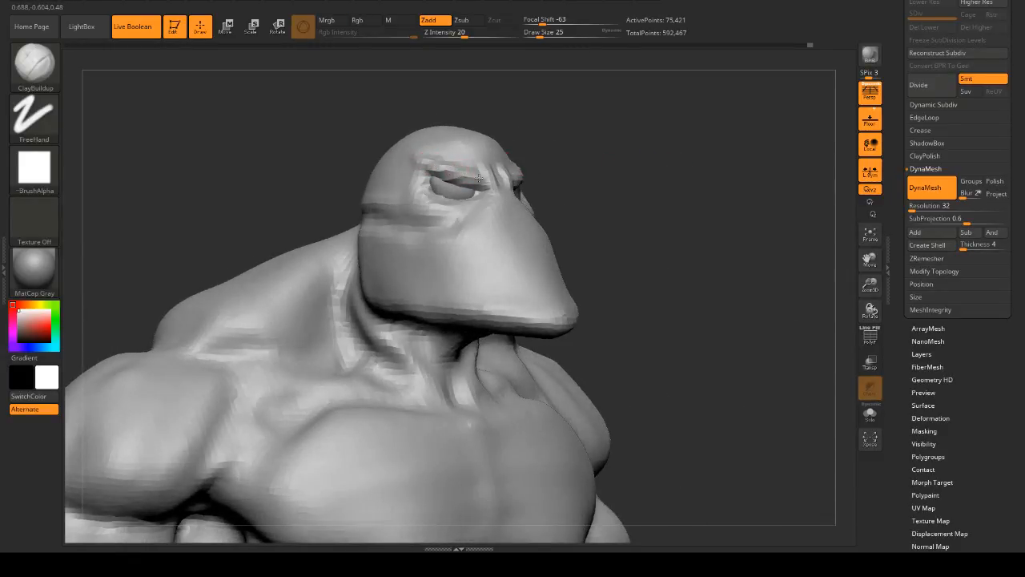
drag(586, 174, 616, 181)
mouse_move(424, 166)
mouse_down()
mouse_move(407, 201)
mouse_move(341, 200)
mouse_up()
mouse_move(570, 175)
mouse_down()
mouse_move(659, 185)
mouse_move(486, 201)
mouse_up()
mouse_move(413, 210)
mouse_down()
mouse_move(431, 230)
mouse_move(428, 209)
mouse_move(438, 212)
mouse_move(421, 209)
mouse_up()
mouse_move(642, 187)
mouse_down()
mouse_move(604, 190)
mouse_move(676, 160)
mouse_up()
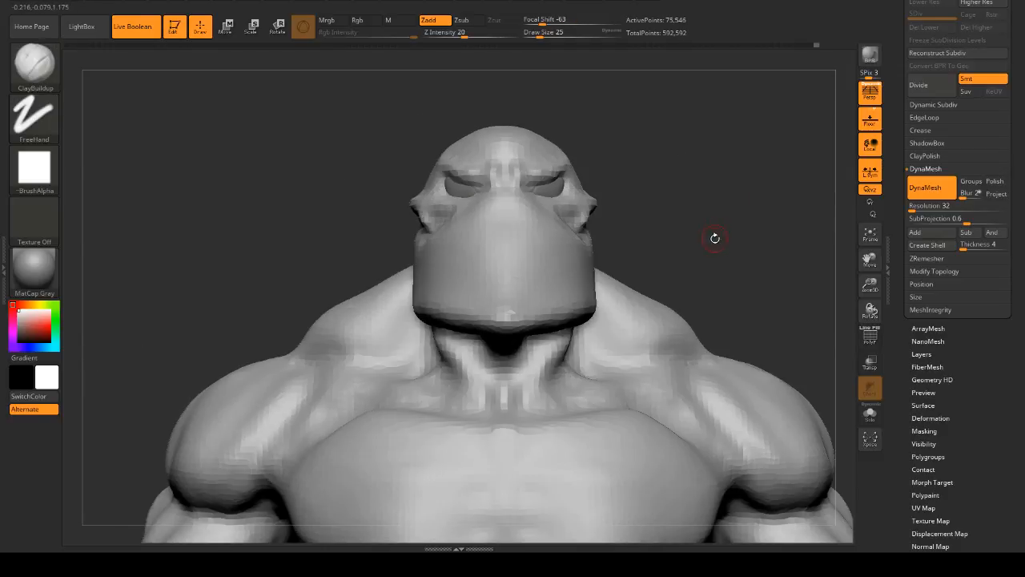
- Add ClayBuildup strokes below the eyes where the cheek meets the beak, and smooth the area
mouse_move(714, 235)
mouse_down()
mouse_move(697, 200)
mouse_move(645, 201)
mouse_move(634, 182)
mouse_up()
mouse_move(481, 198)
mouse_down()
mouse_move(491, 199)
mouse_move(460, 224)
mouse_up()
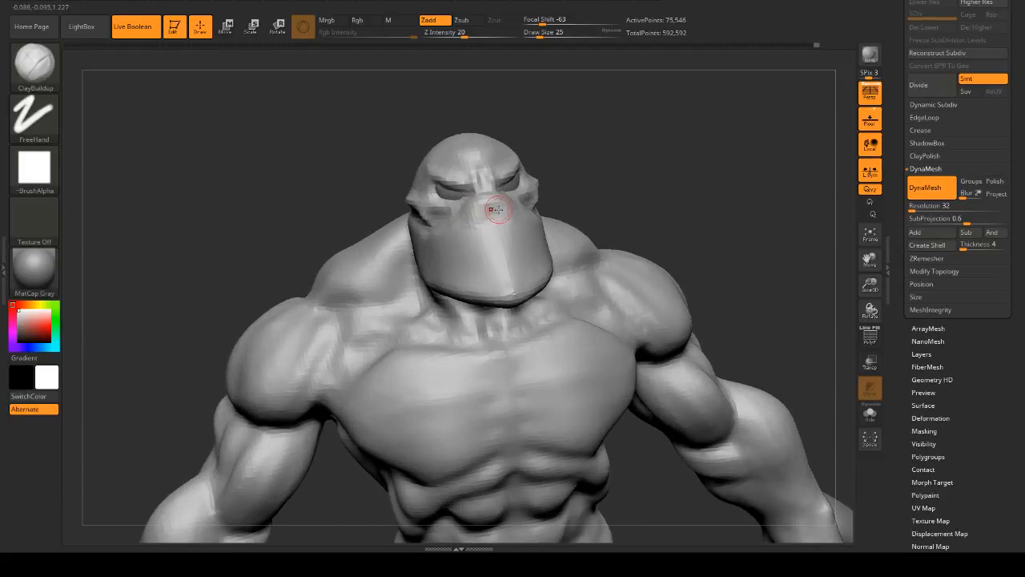
key(shift)
mouse_move(625, 177)
mouse_down()
mouse_move(762, 172)
mouse_move(666, 172)
mouse_move(662, 192)
mouse_move(632, 207)
mouse_move(607, 186)
mouse_up()
mouse_move(680, 204)
shift+mouse_down()
mouse_move(705, 201)
mouse_move(673, 197)
mouse_move(625, 224)
mouse_move(653, 205)
mouse_move(508, 213)
shift+mouse_up()
key(space)
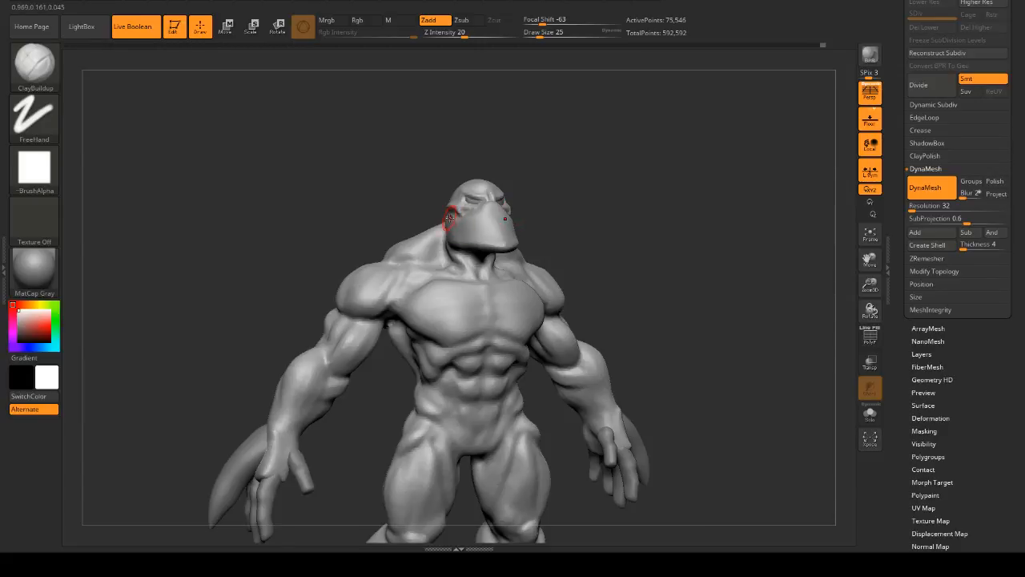
- Sculpt and smooth the side of the beak and cheek to blend them into the face
drag(576, 213, 523, 211)
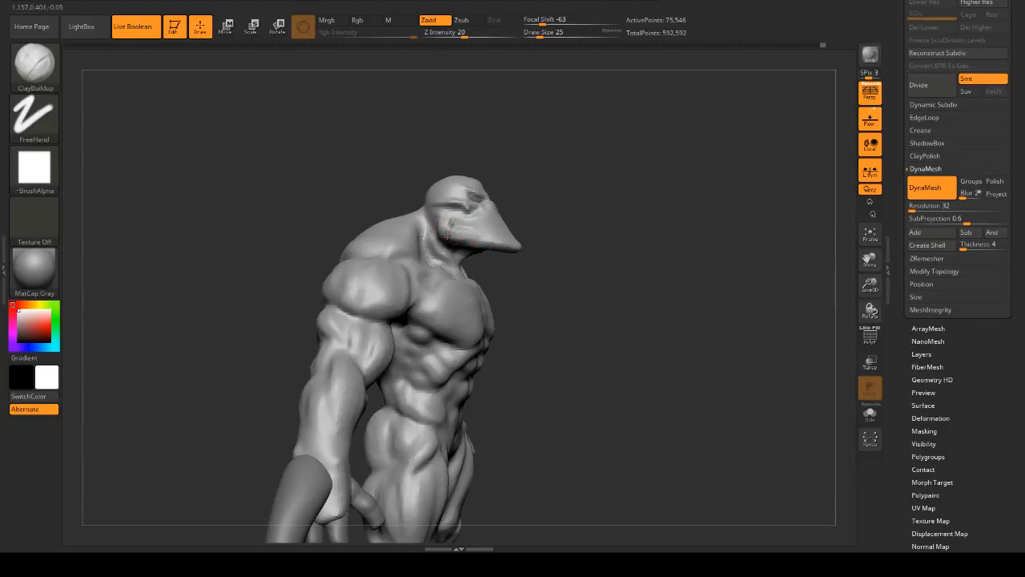
mouse_move(561, 212)
shift+mouse_down()
mouse_move(646, 209)
mouse_move(468, 221)
shift+mouse_up()
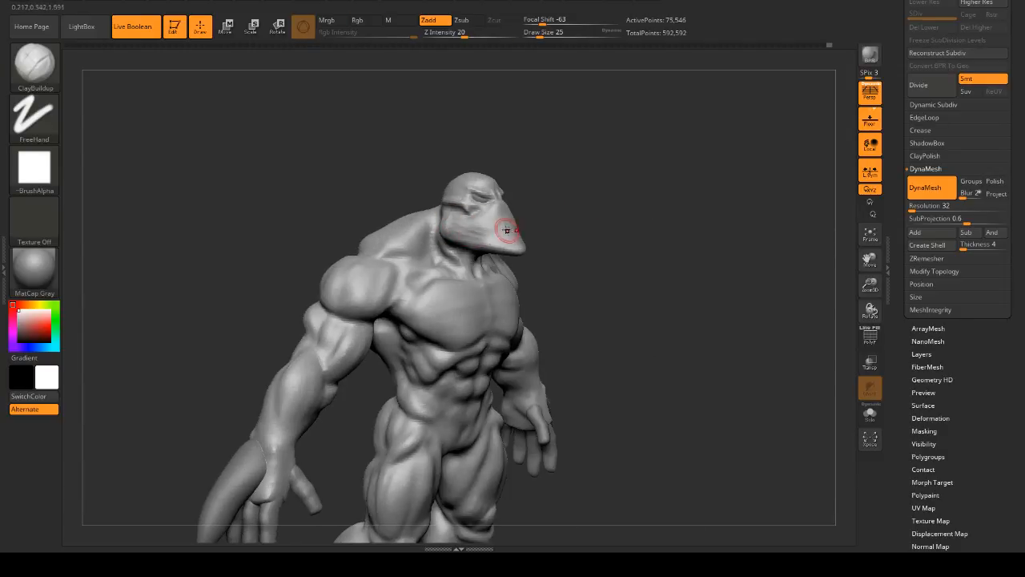
drag(495, 242, 520, 251)
mouse_move(575, 220)
mouse_down()
mouse_move(611, 195)
mouse_move(602, 205)
mouse_up()
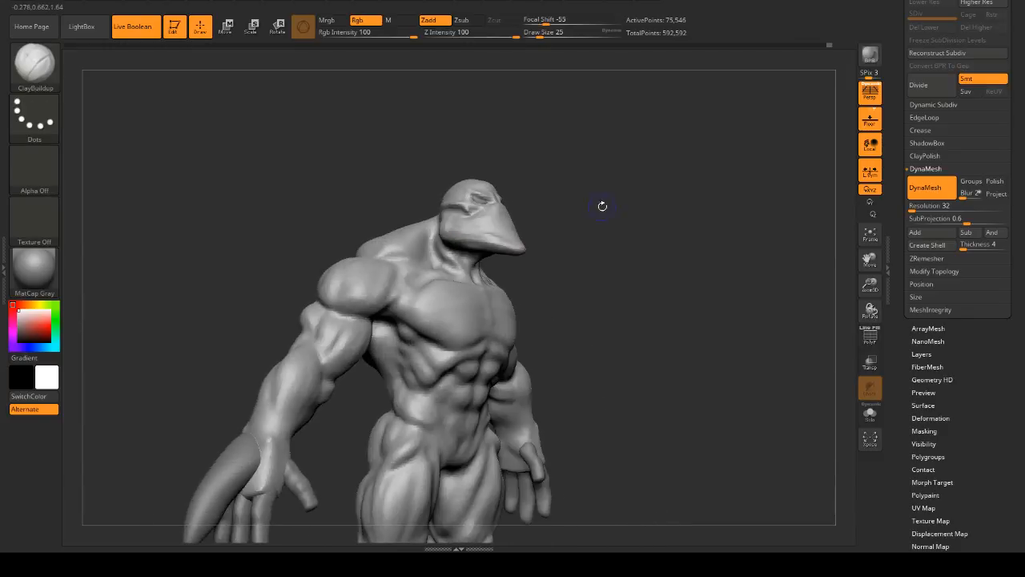
mouse_move(473, 230)
shift+mouse_down()
mouse_move(500, 236)
mouse_move(485, 233)
shift+mouse_up()
mouse_move(563, 234)
mouse_down()
mouse_move(585, 211)
mouse_move(601, 222)
mouse_move(598, 208)
mouse_move(654, 222)
mouse_up()
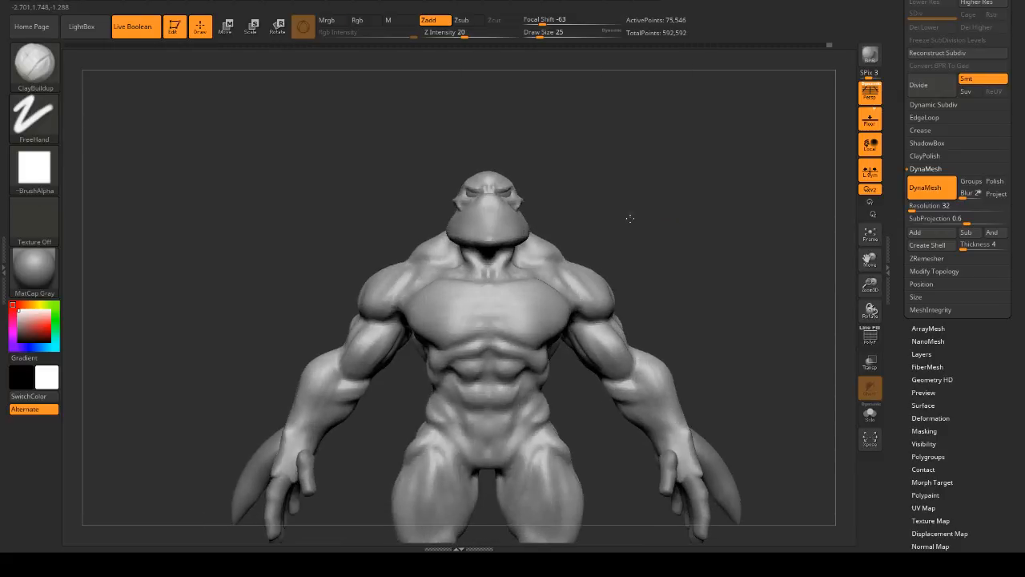
key(f)
mouse_move(618, 172)
mouse_down()
mouse_move(650, 211)
mouse_move(649, 193)
mouse_move(648, 225)
mouse_move(590, 234)
mouse_move(622, 206)
mouse_move(612, 203)
mouse_move(595, 227)
mouse_move(615, 222)
mouse_move(633, 281)
mouse_move(632, 197)
mouse_up()
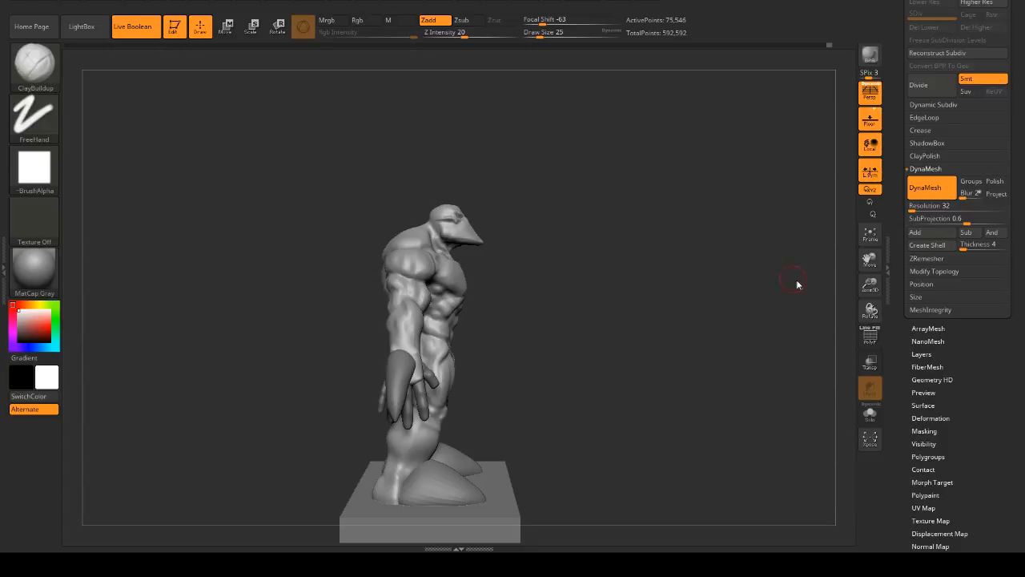
mouse_move(798, 285)
mouse_down()
mouse_move(698, 256)
mouse_move(685, 281)
mouse_move(659, 191)
mouse_move(737, 257)
mouse_move(715, 215)
mouse_move(712, 297)
mouse_move(732, 291)
mouse_move(726, 260)
mouse_up()
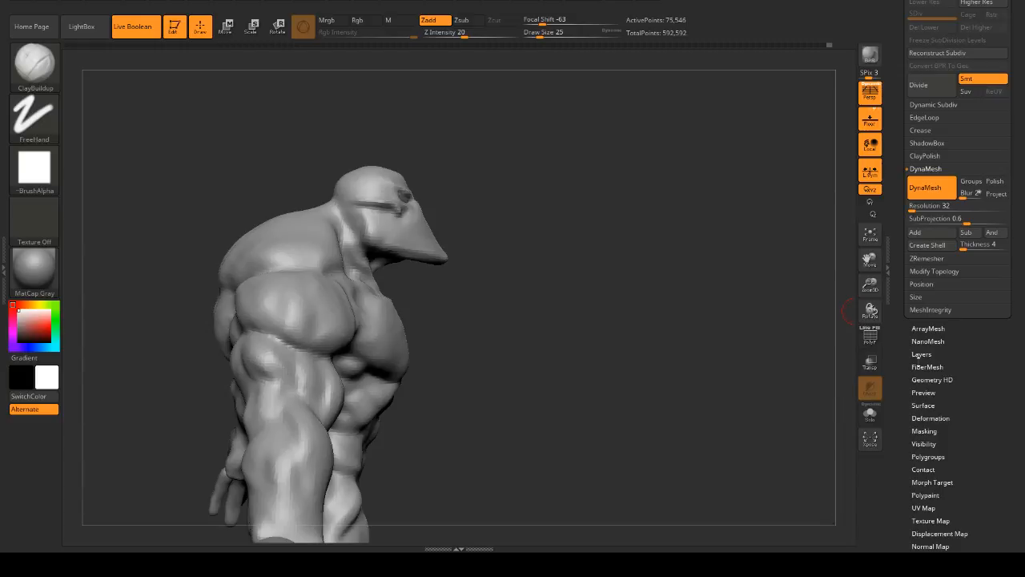
drag(597, 246, 639, 233)
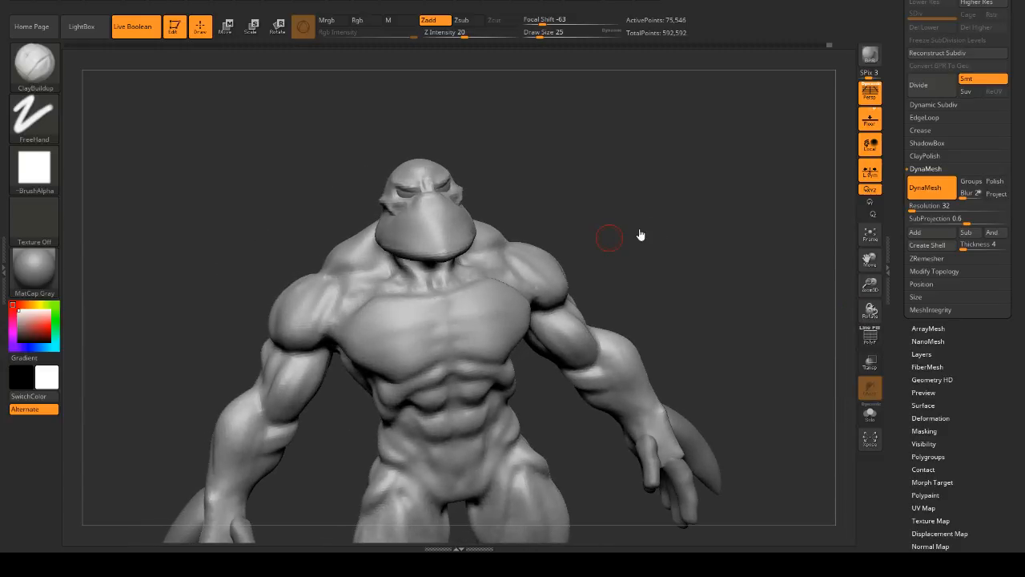
- Save the project with the interface palettes temporarily hidden
key(Tab)
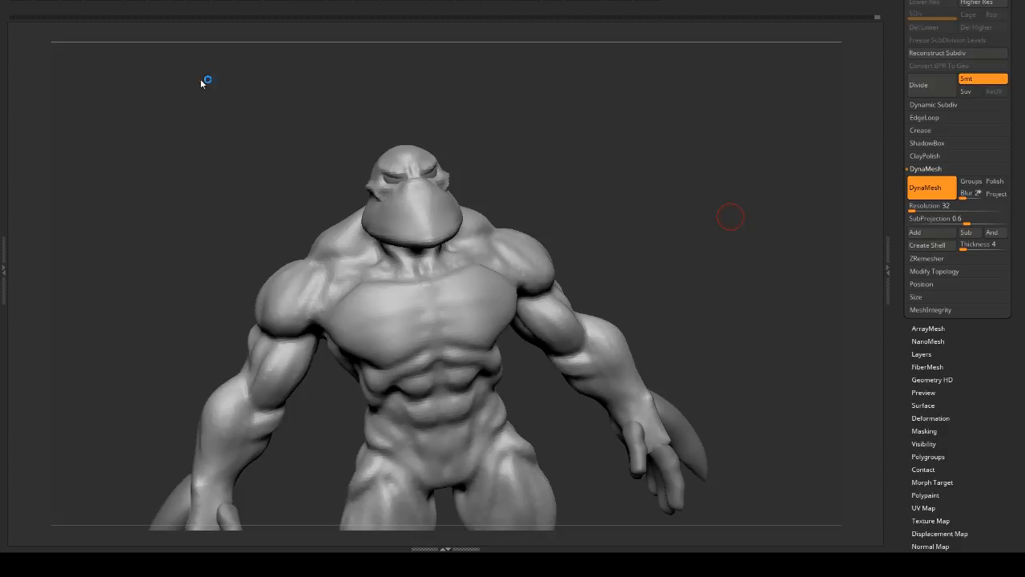
key(ctrl+s)
key(Tab)
- Set the body's DynaMesh resolution to 40 and remesh it, comparing the result with the previous mesh
mouse_move(719, 190)
mouse_down()
mouse_move(705, 211)
mouse_move(714, 177)
mouse_move(729, 202)
mouse_move(753, 174)
mouse_move(783, 204)
mouse_up()
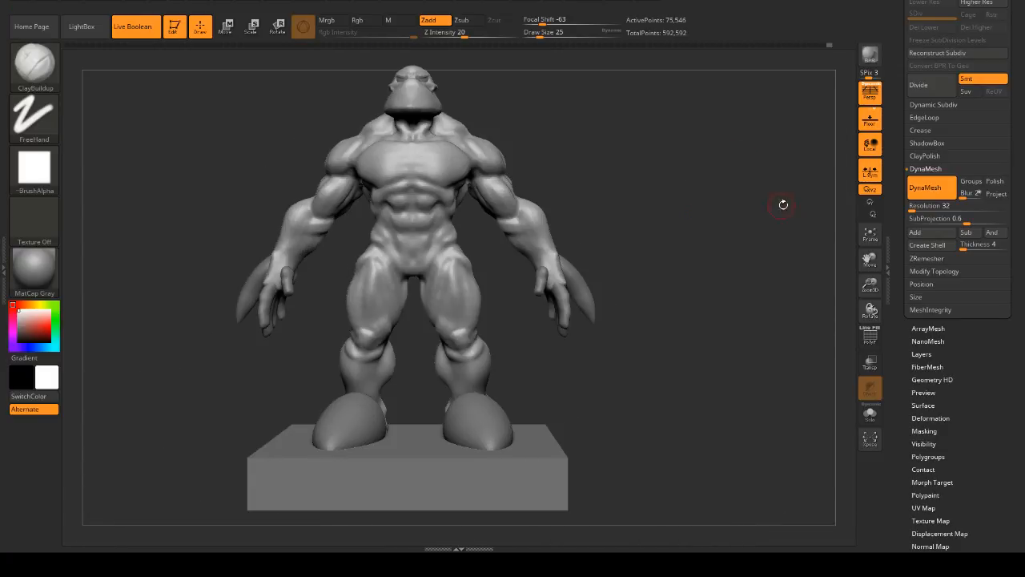
click(919, 207)
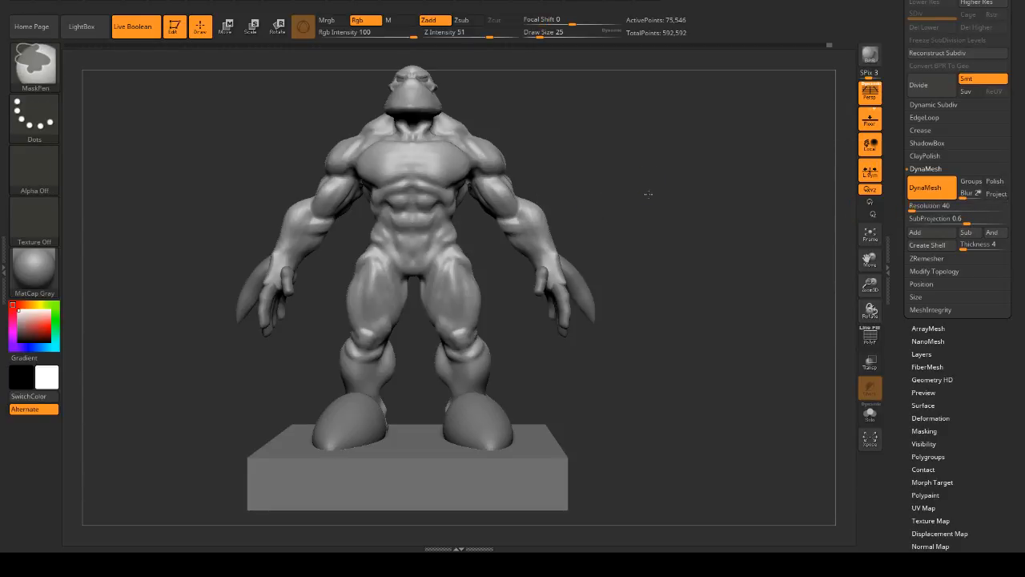
ctrl+drag(650, 194, 671, 222)
key(ctrl+z)
mouse_move(657, 163)
mouse_down()
mouse_move(672, 213)
mouse_move(671, 140)
mouse_move(656, 97)
mouse_up()
key(ctrl+shift+z)
alt+drag(702, 134, 705, 197)
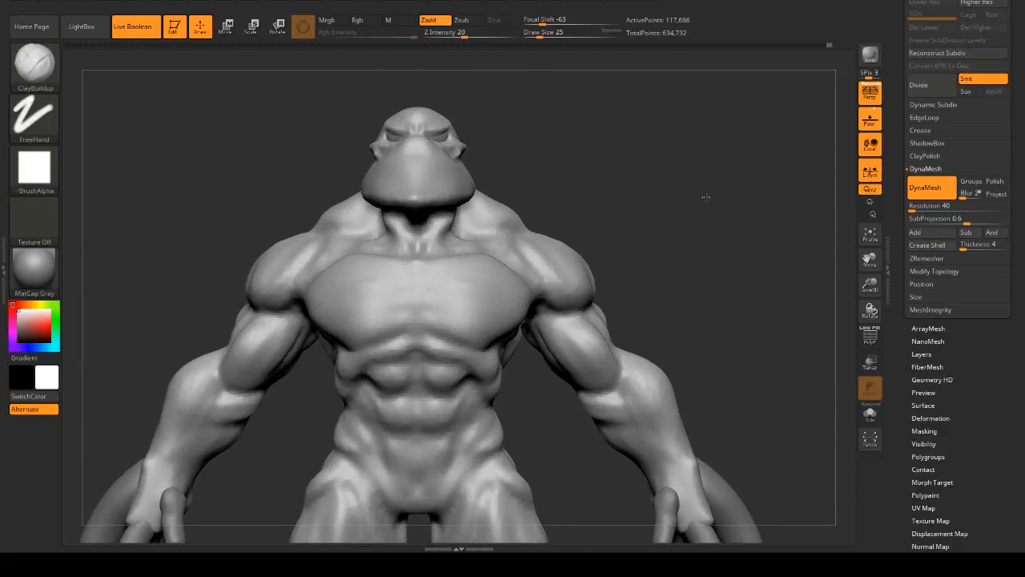
- Examine the remeshed head, torso and overall figure from several angles
drag(640, 197, 703, 198)
drag(344, 176, 232, 232)
mouse_move(560, 210)
mouse_down()
mouse_move(624, 210)
mouse_move(607, 137)
mouse_move(614, 196)
mouse_move(588, 226)
mouse_move(639, 179)
mouse_move(665, 209)
mouse_move(650, 193)
mouse_move(663, 218)
mouse_move(646, 236)
mouse_move(623, 187)
mouse_move(673, 195)
mouse_move(655, 206)
mouse_move(660, 215)
mouse_move(686, 216)
mouse_move(691, 184)
mouse_move(638, 187)
mouse_move(632, 169)
mouse_move(640, 223)
mouse_move(644, 172)
mouse_move(672, 188)
mouse_move(623, 124)
mouse_up()
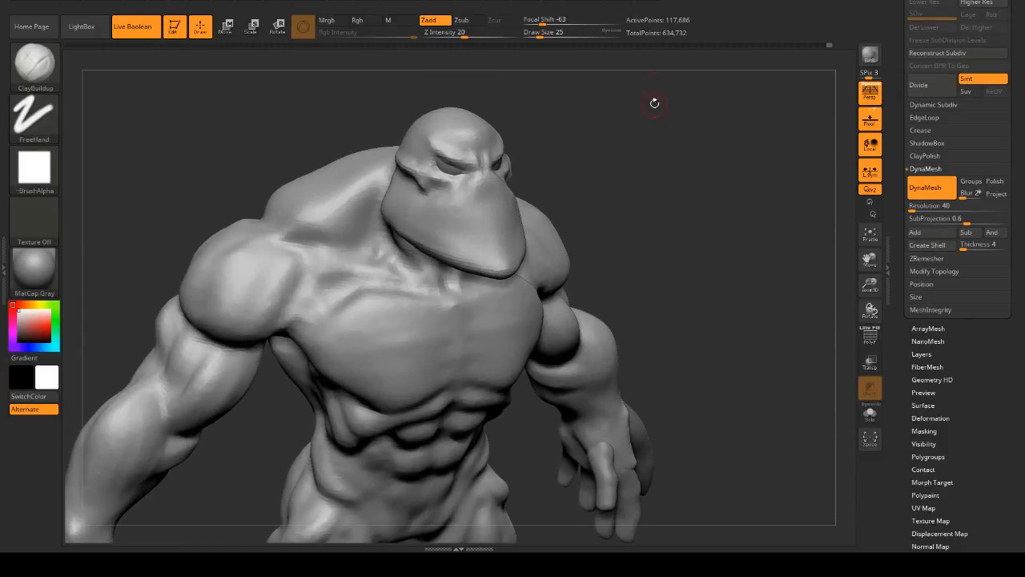
alt+drag(767, 219, 713, 120)
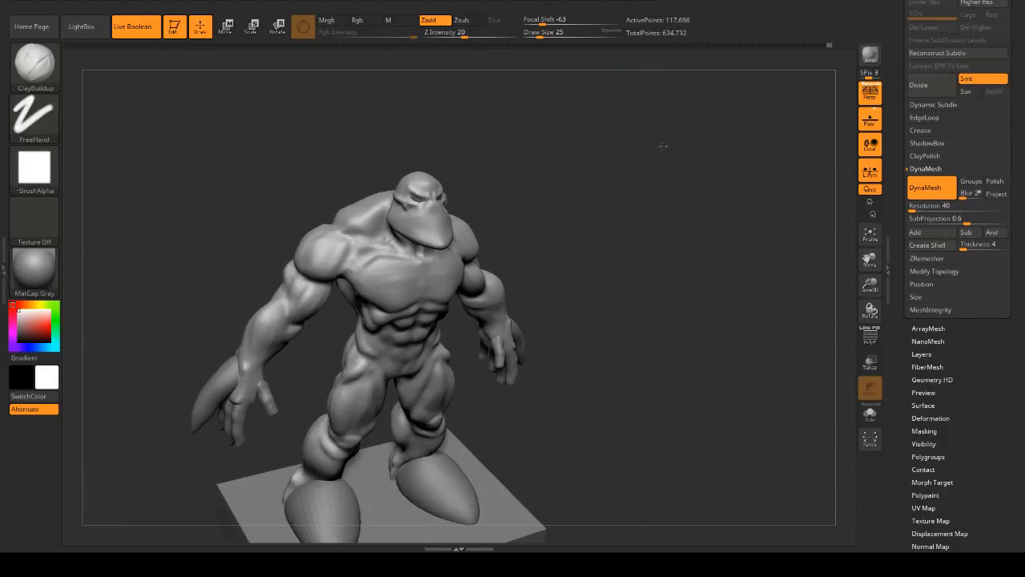
shift+right_drag(663, 146, 540, 157)
alt+right_drag(461, 253, 473, 157)
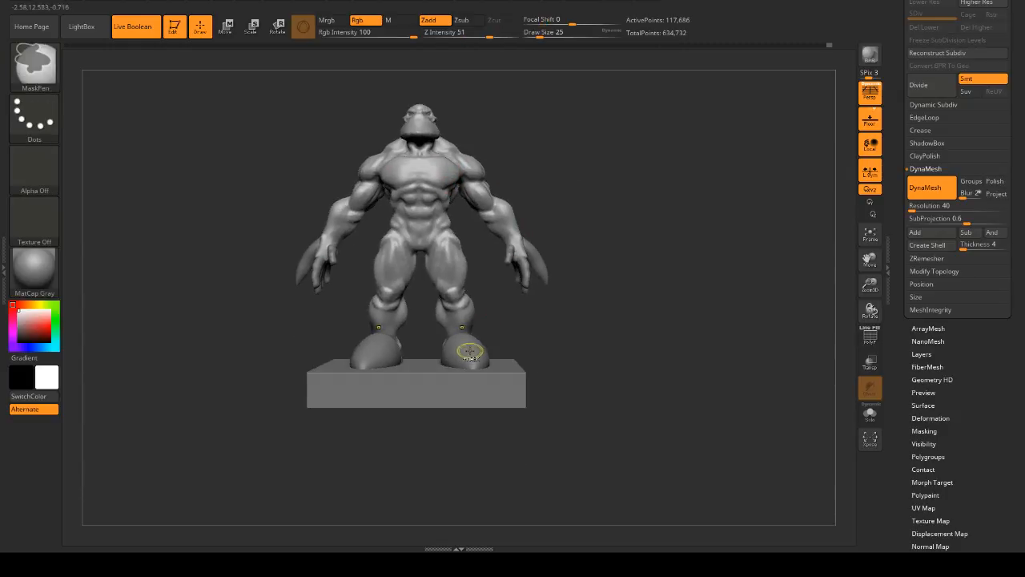
- Inspect the foot and hand subtools by making each active in turn, and return to the PolySphere body
alt+click(467, 350)
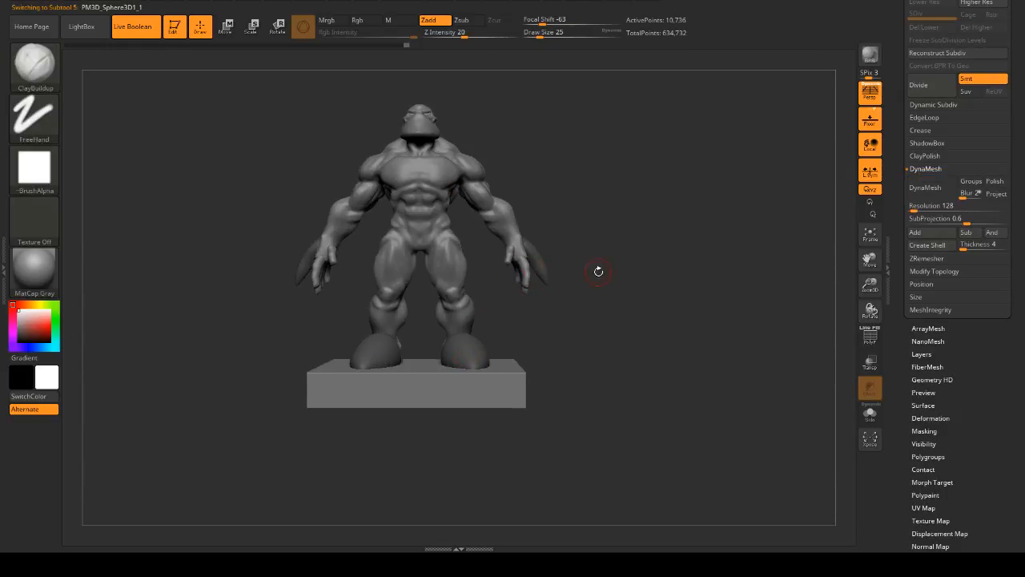
drag(598, 271, 627, 300)
alt+click(525, 267)
drag(662, 277, 639, 267)
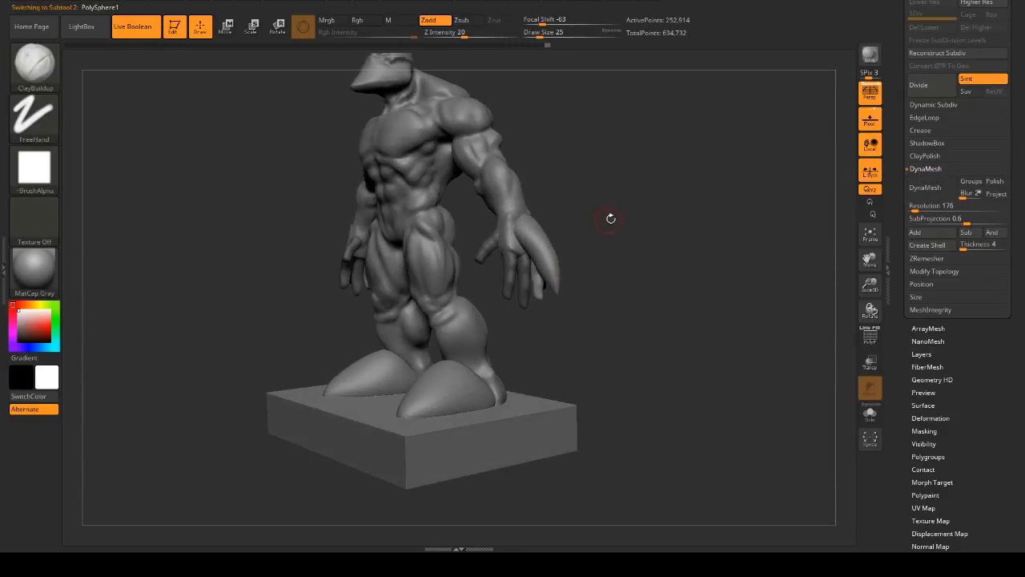
alt+drag(716, 220, 751, 256)
mouse_move(683, 226)
mouse_down()
mouse_move(700, 218)
mouse_move(685, 208)
mouse_move(680, 245)
mouse_move(702, 242)
mouse_move(680, 192)
mouse_up()
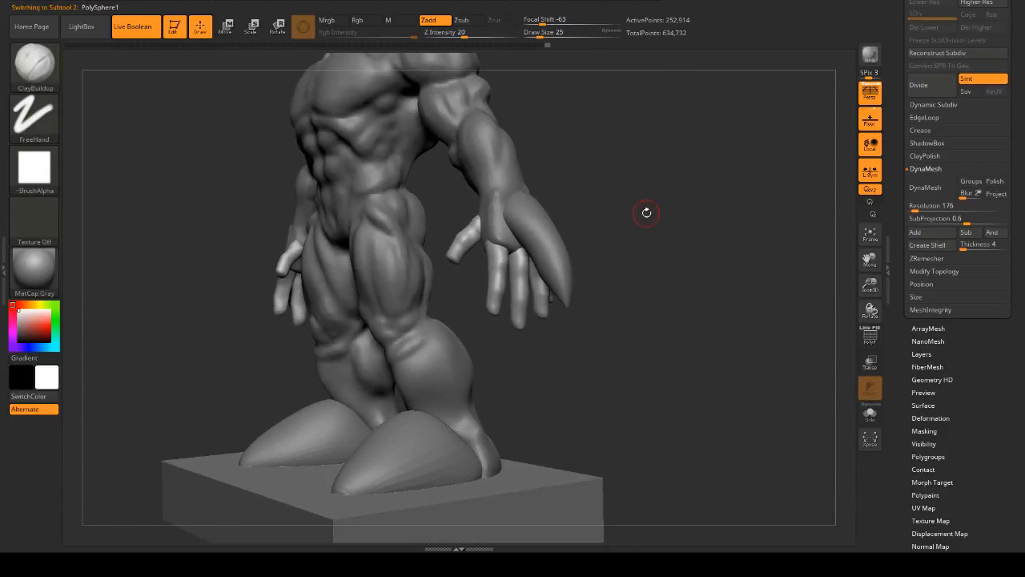
drag(636, 226, 652, 190)
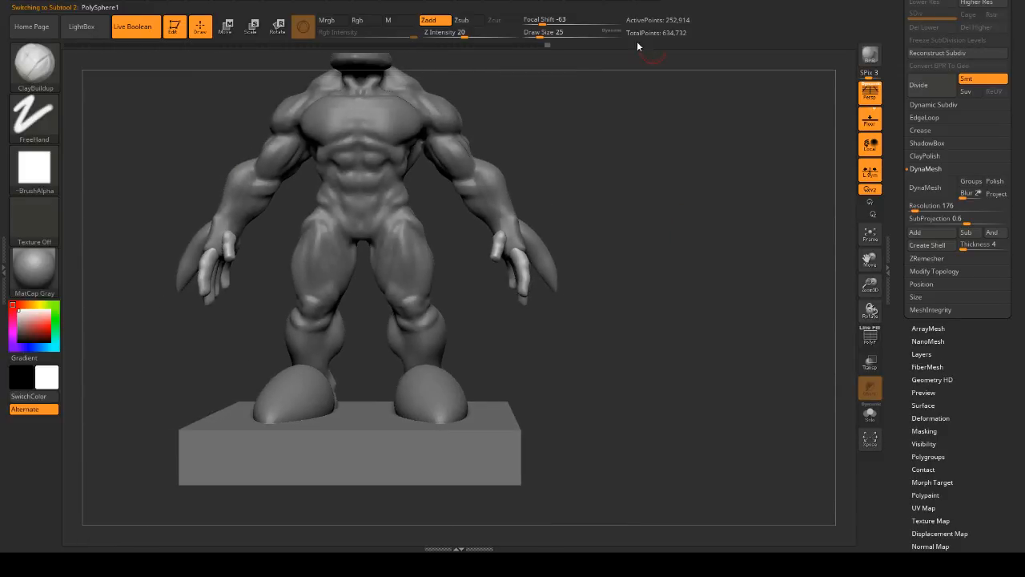
alt+click(464, 135)
alt+drag(586, 123, 607, 213)
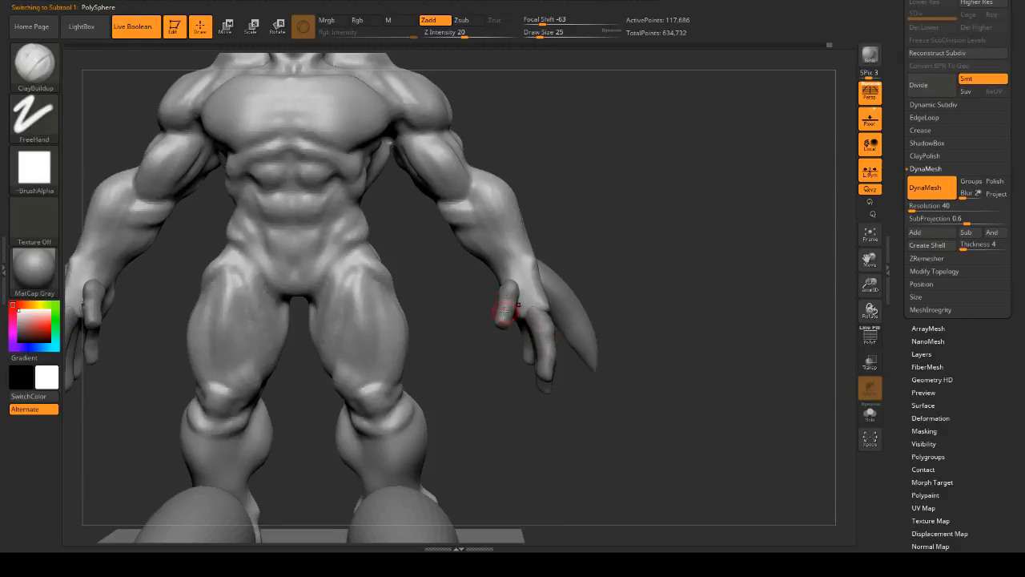
key(f)
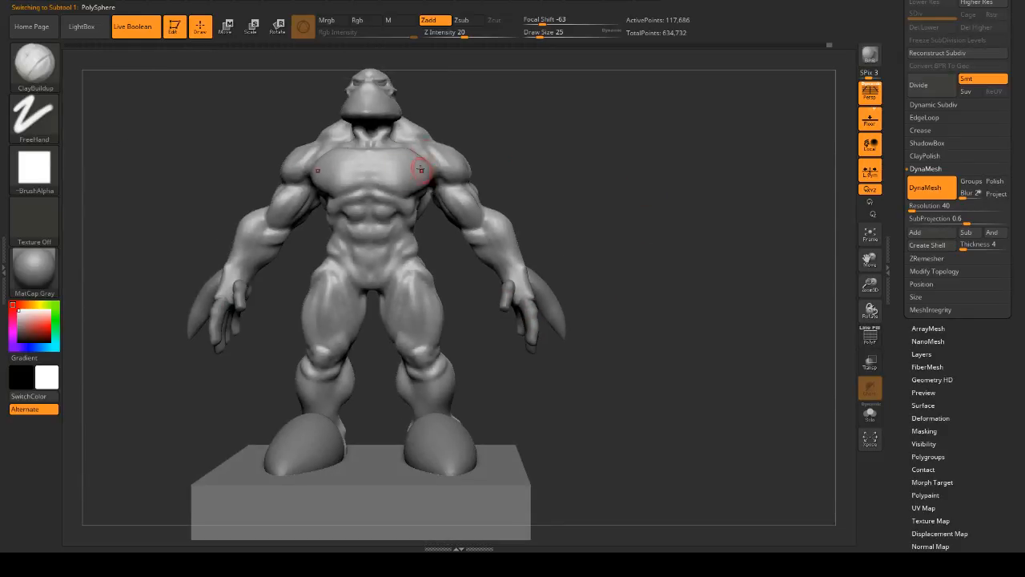
- Reshape the back of the upper arm and the shoulder with the Move brush at draw size 112
drag(518, 145, 636, 247)
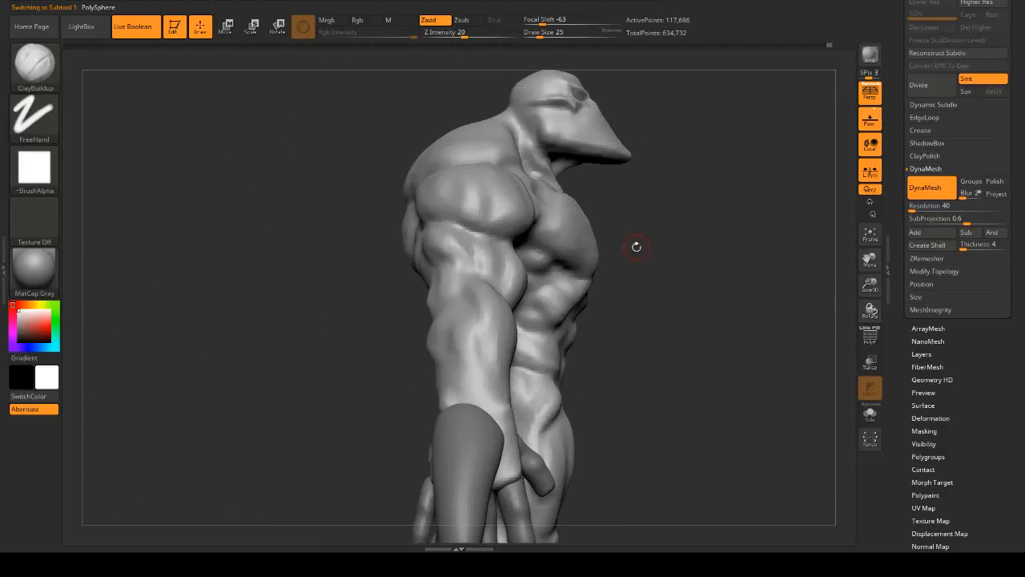
mouse_move(702, 164)
mouse_down()
mouse_move(693, 153)
mouse_move(721, 188)
mouse_move(689, 210)
mouse_move(694, 201)
mouse_up()
key(space)
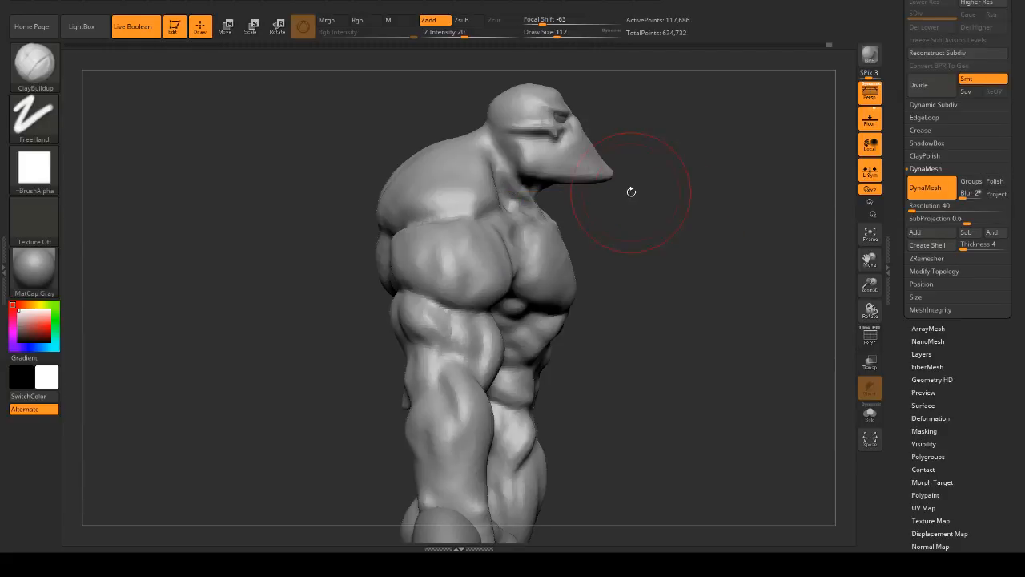
key(b)
key(m)
key(v)
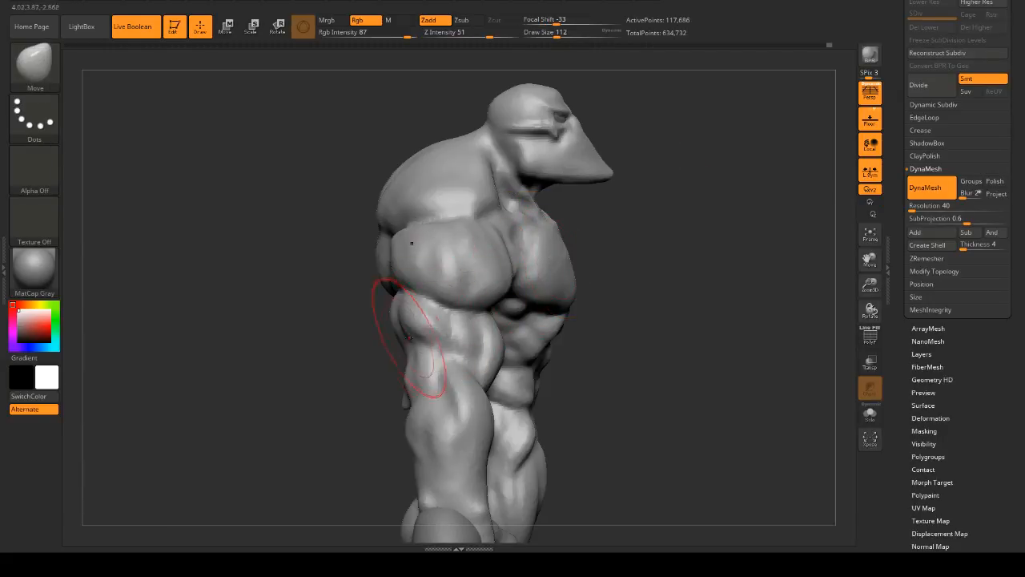
mouse_move(375, 327)
mouse_down()
mouse_move(600, 313)
mouse_move(393, 336)
mouse_up()
drag(611, 309, 616, 332)
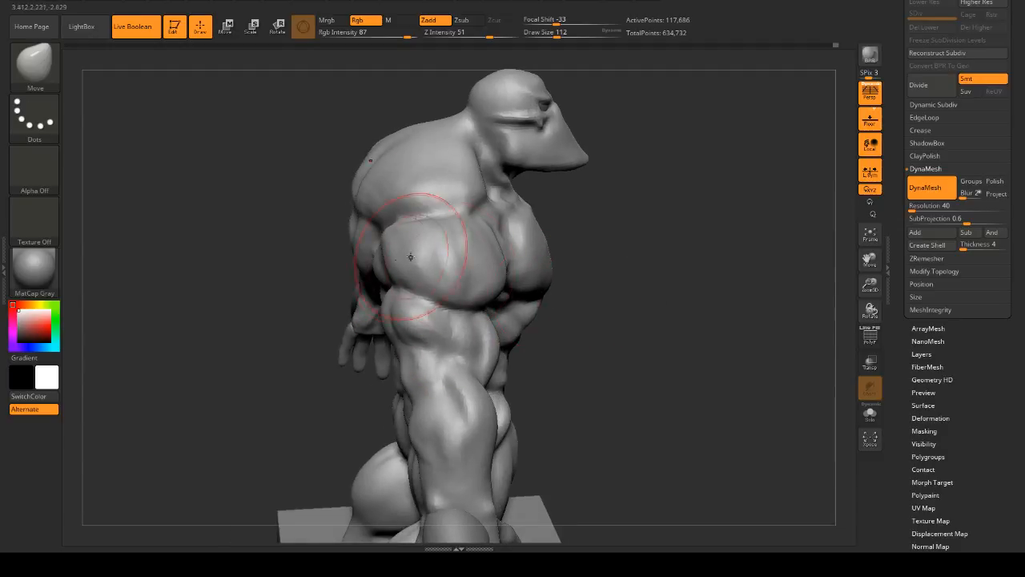
drag(392, 272, 382, 269)
mouse_move(583, 280)
mouse_down()
mouse_move(641, 302)
mouse_move(645, 321)
mouse_up()
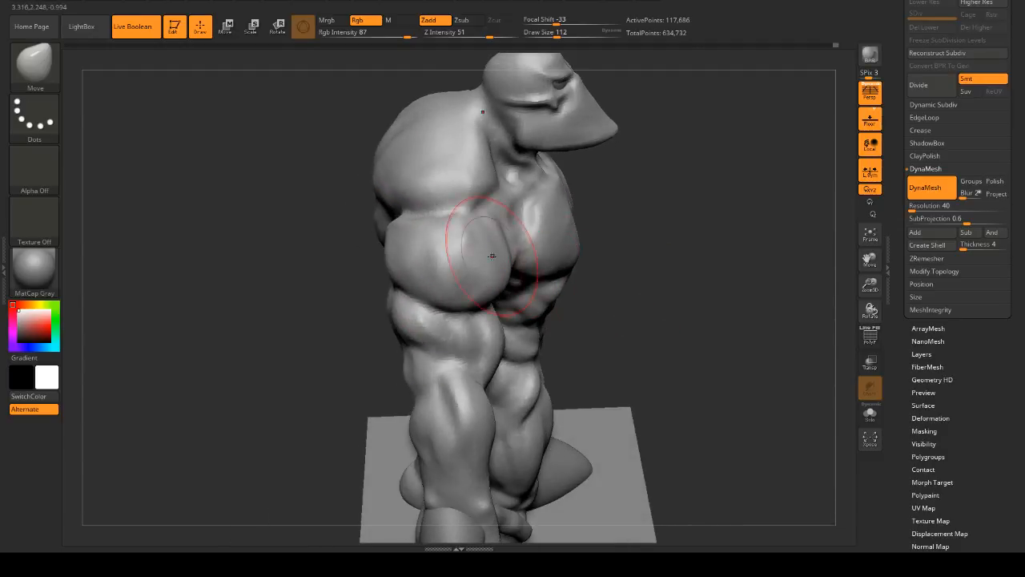
mouse_move(677, 215)
mouse_down()
mouse_move(589, 213)
mouse_move(629, 213)
mouse_up()
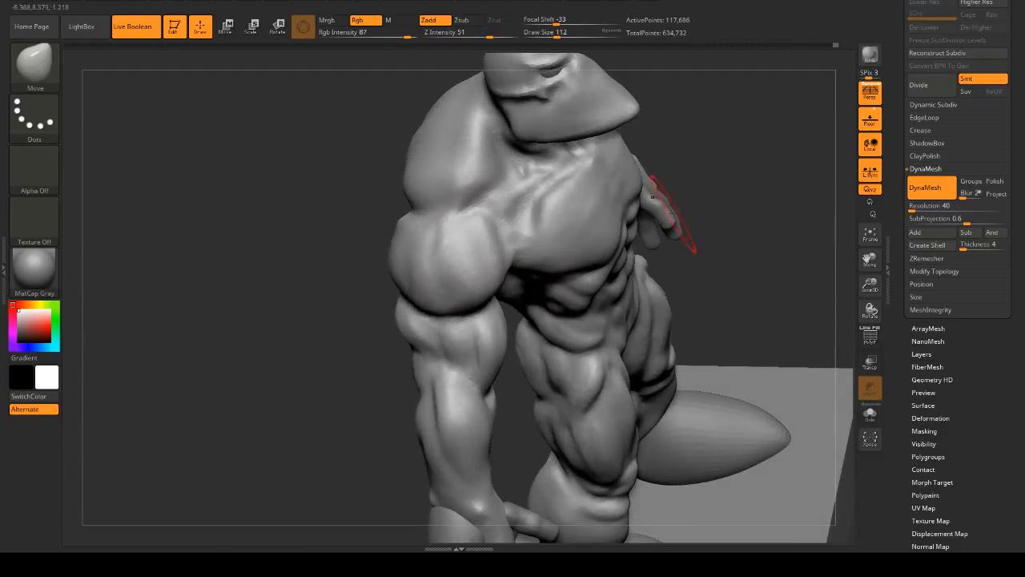
- Carve a crease along the collarbone toward the shoulder with the DamStandard brush at draw size 41
key(b)
key(d)
key(s)
key(space)
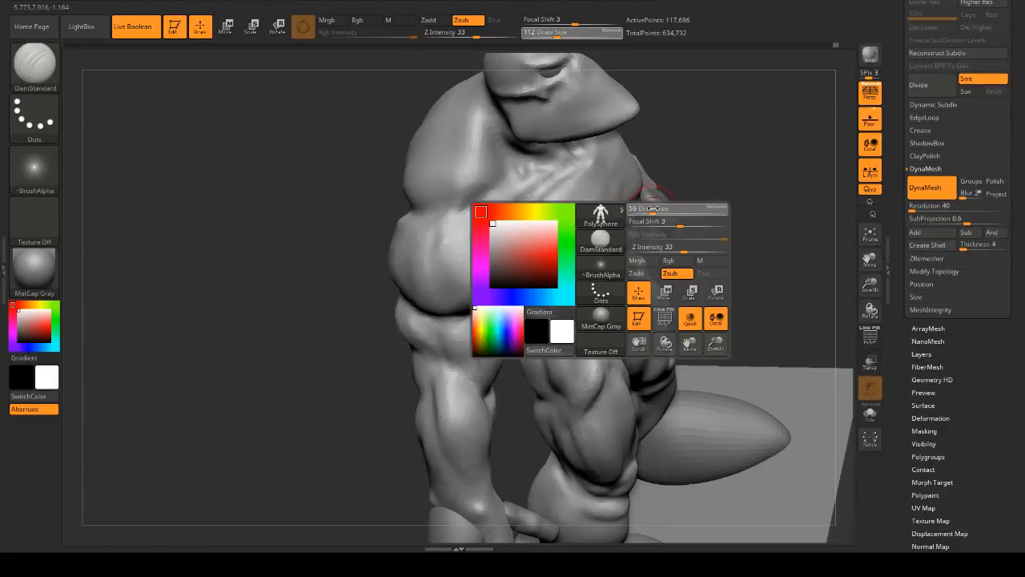
mouse_move(697, 208)
mouse_down()
mouse_move(741, 193)
mouse_move(470, 221)
mouse_up()
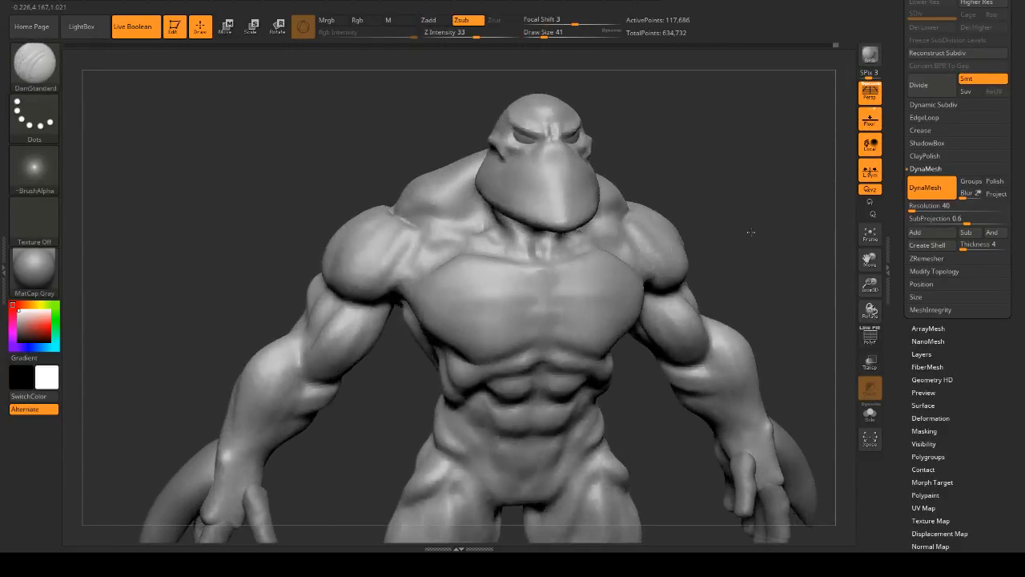
drag(766, 224, 753, 225)
drag(463, 227, 532, 245)
drag(696, 270, 812, 245)
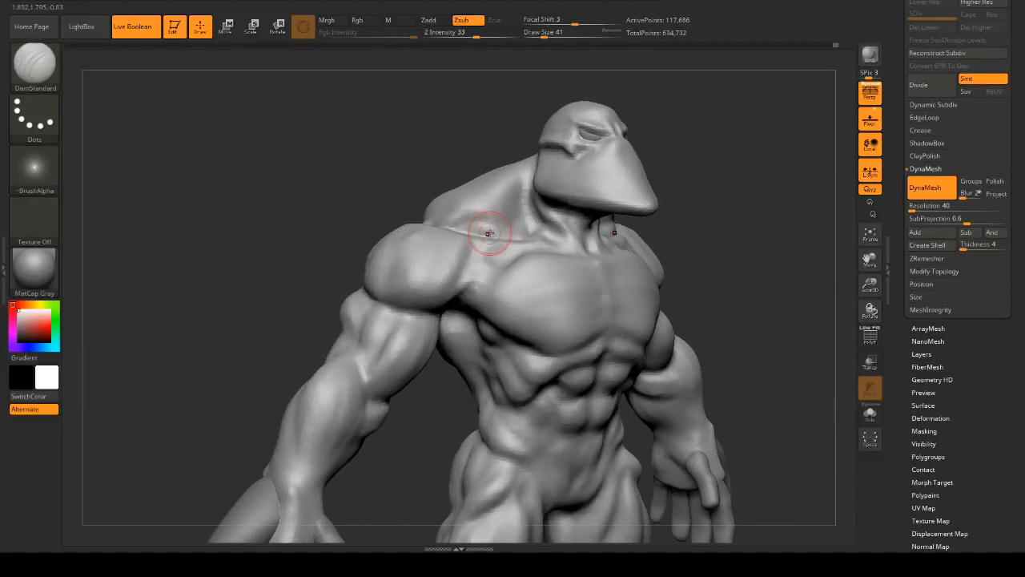
mouse_move(487, 234)
mouse_down()
mouse_move(524, 240)
mouse_move(477, 235)
mouse_up()
- Carve a line into the trapezius with DamStandard and smooth its transition into the neck
drag(461, 192, 487, 206)
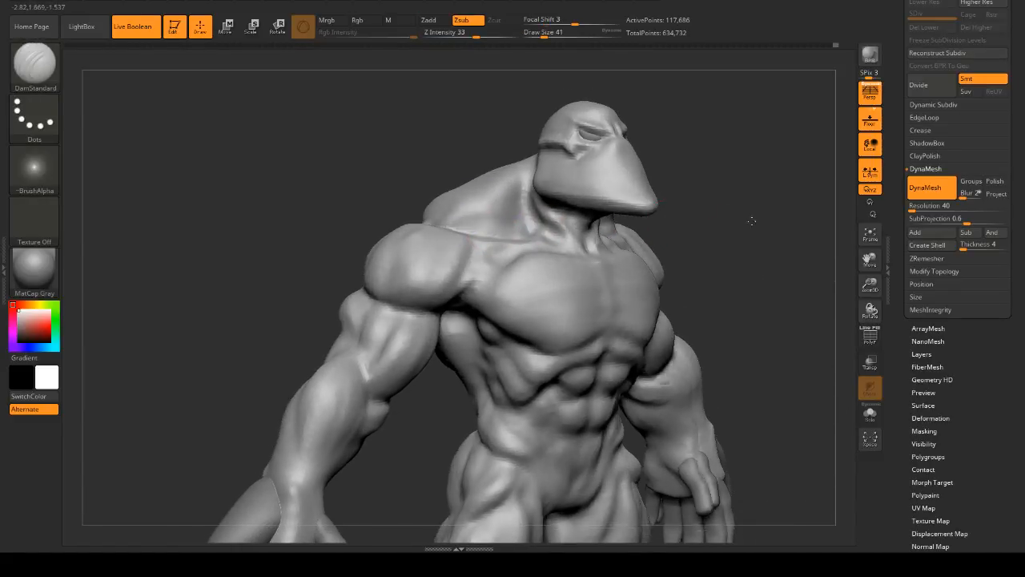
mouse_move(751, 222)
shift+mouse_down()
mouse_move(742, 203)
mouse_move(781, 218)
shift+mouse_up()
shift+drag(503, 201, 516, 179)
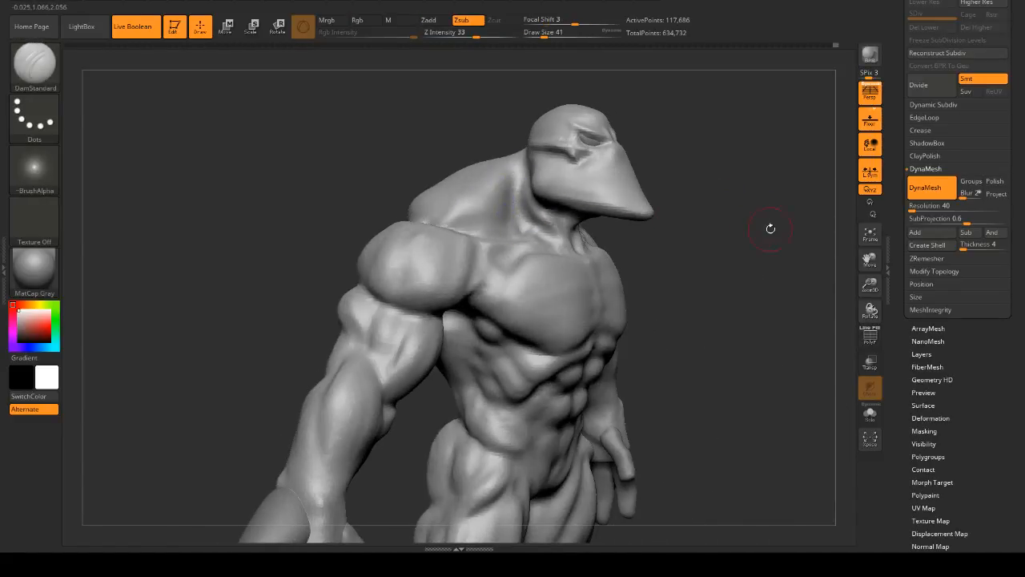
- Reshape the side of the neck above the collarbone with the Move brush at draw size 74 and remesh the body
shift+drag(769, 228, 745, 191)
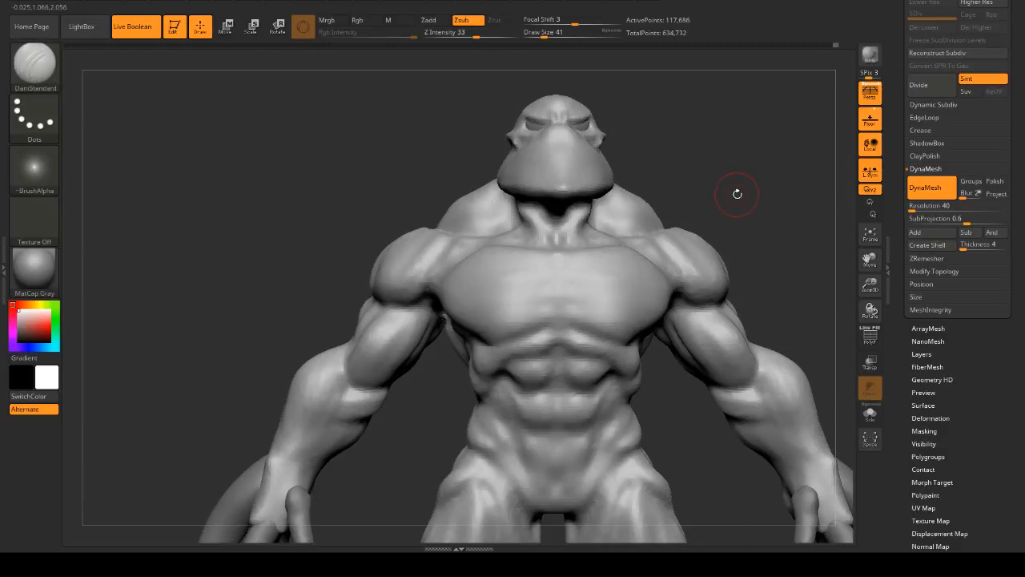
key(b)
key(m)
key(v)
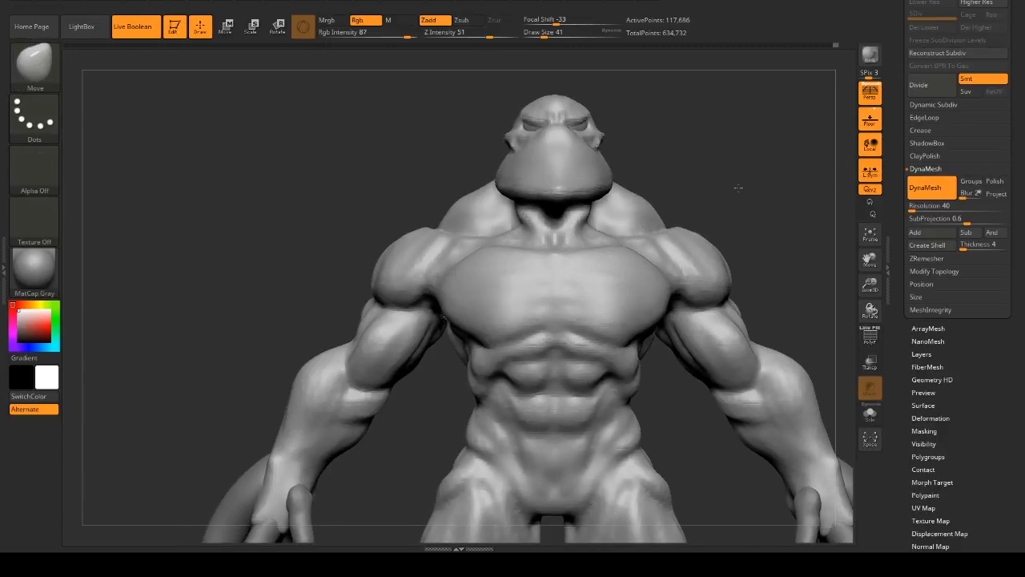
key(space)
mouse_move(755, 189)
mouse_down()
mouse_move(773, 187)
mouse_move(718, 193)
mouse_move(764, 165)
mouse_up()
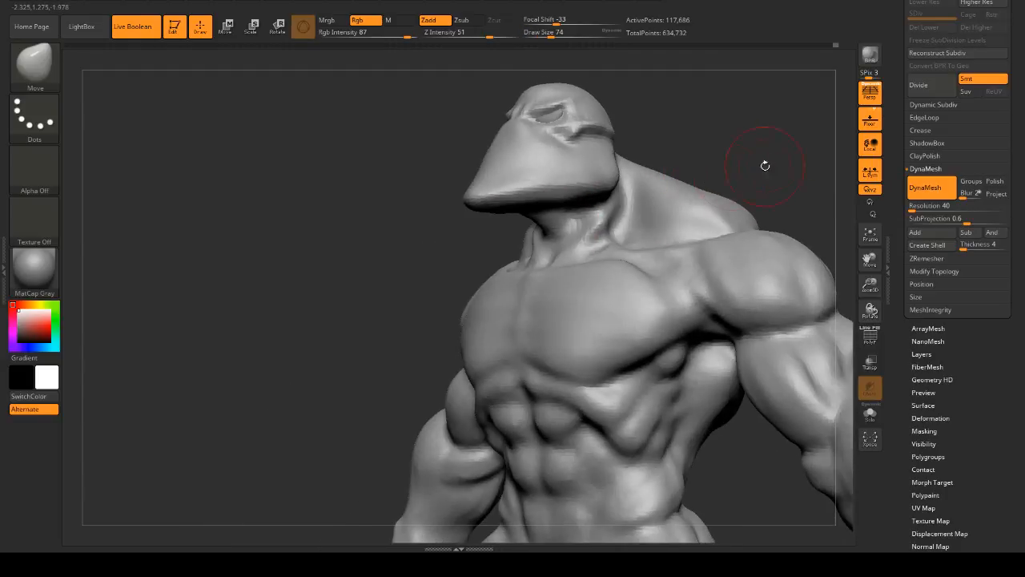
mouse_move(633, 210)
mouse_down()
mouse_move(745, 171)
mouse_move(643, 224)
mouse_move(769, 198)
mouse_move(639, 231)
mouse_up()
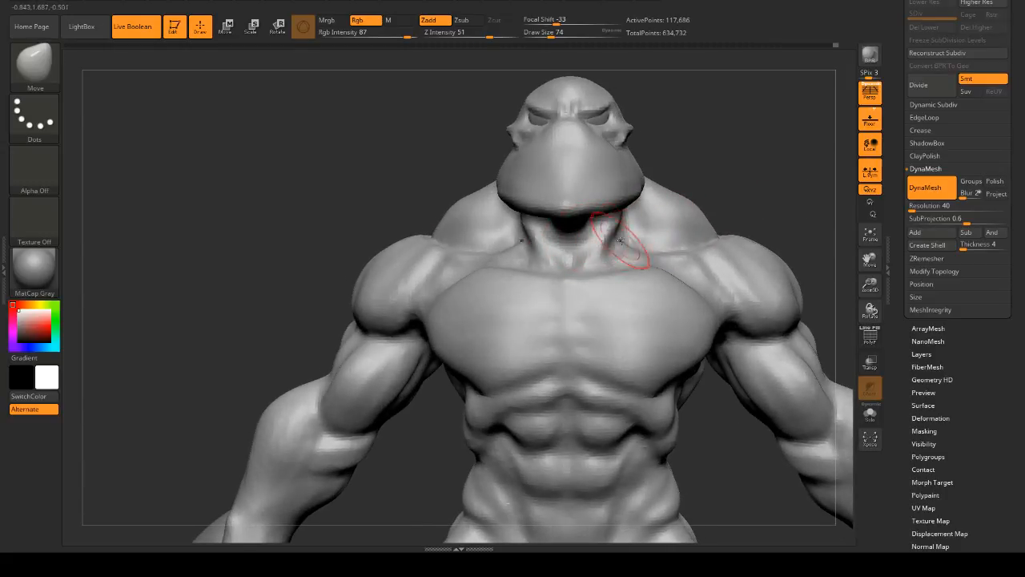
drag(769, 208, 755, 178)
drag(698, 203, 531, 210)
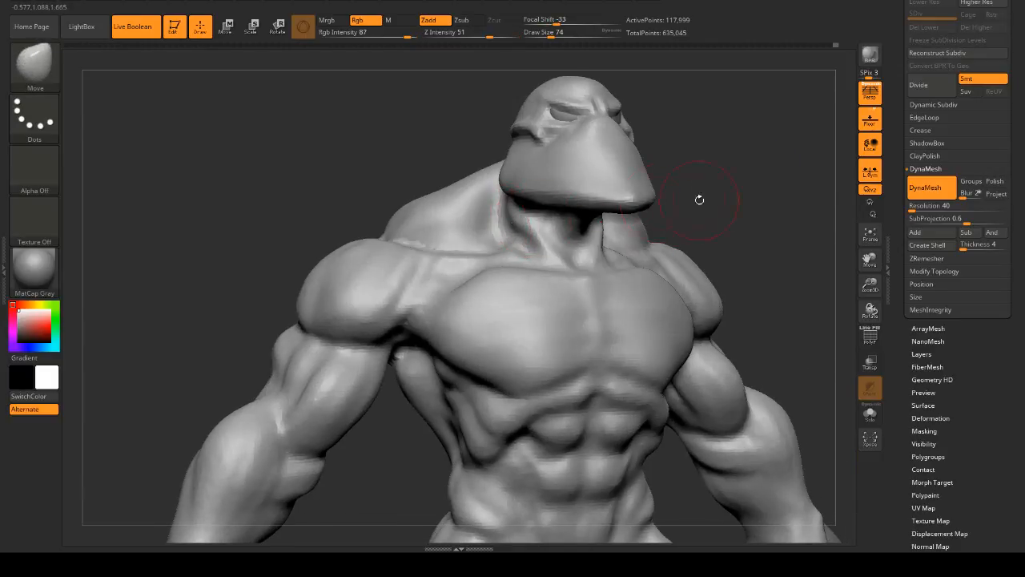
mouse_move(698, 200)
mouse_down()
mouse_move(744, 216)
mouse_move(495, 222)
mouse_up()
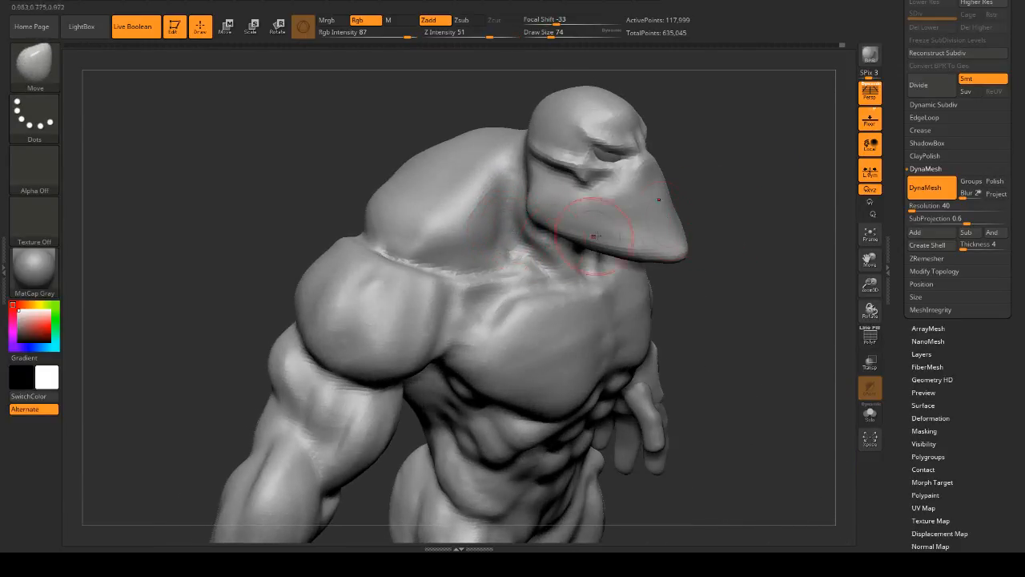
mouse_move(705, 204)
mouse_down()
mouse_move(744, 199)
mouse_move(710, 160)
mouse_move(748, 154)
mouse_move(705, 164)
mouse_move(748, 176)
mouse_up()
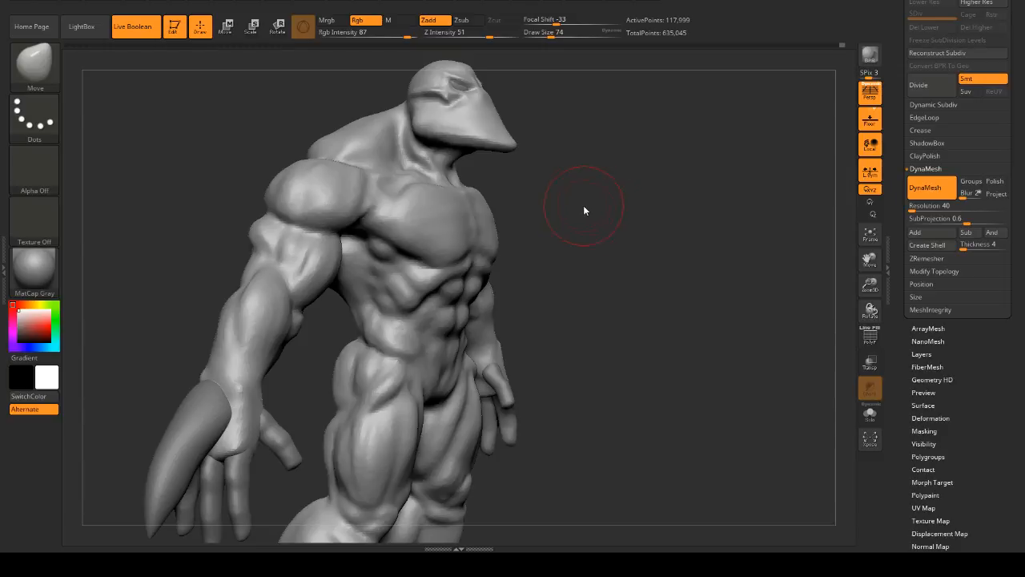
- Switch from the Move brush to DamStandard at draw size 37, facing the front of the chest
mouse_move(584, 210)
mouse_down()
mouse_move(734, 213)
mouse_move(729, 175)
mouse_up()
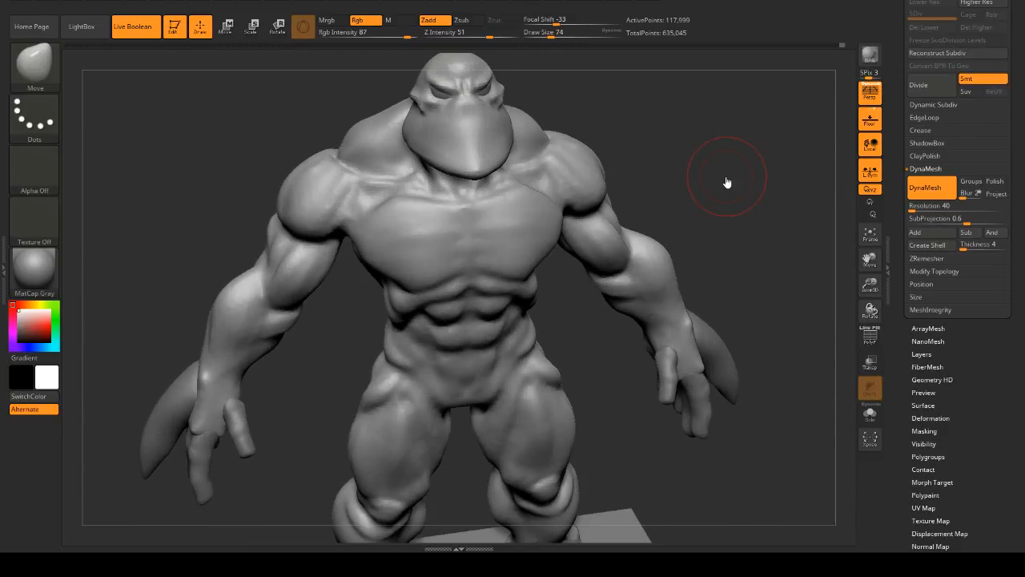
drag(729, 192, 723, 186)
key(space)
key(b)
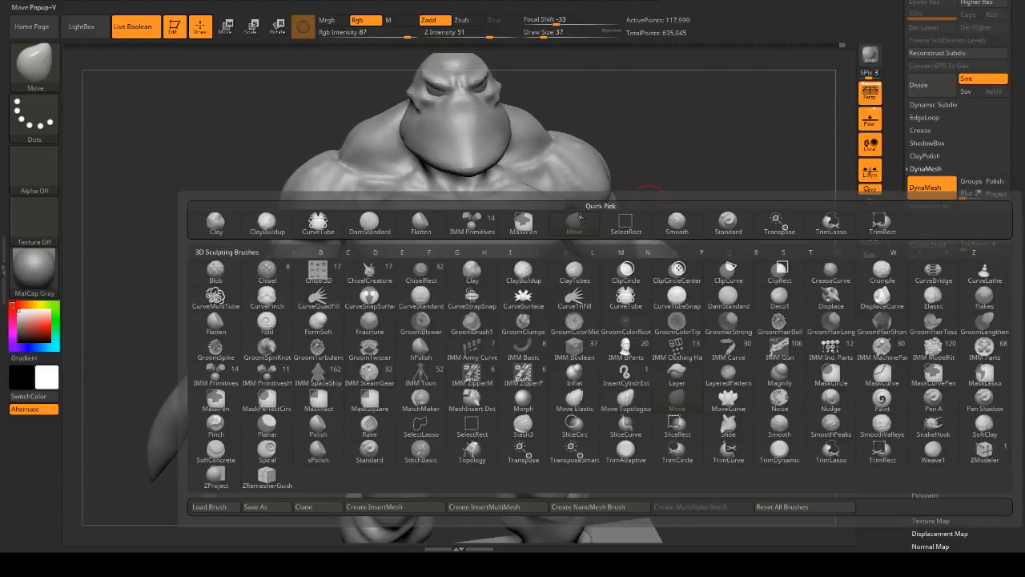
key(d)
key(s)
- Try to carve a vertical line down the centre of the chest between the pectorals
drag(463, 200, 469, 277)
drag(739, 176, 697, 156)
key(ctrl+z)
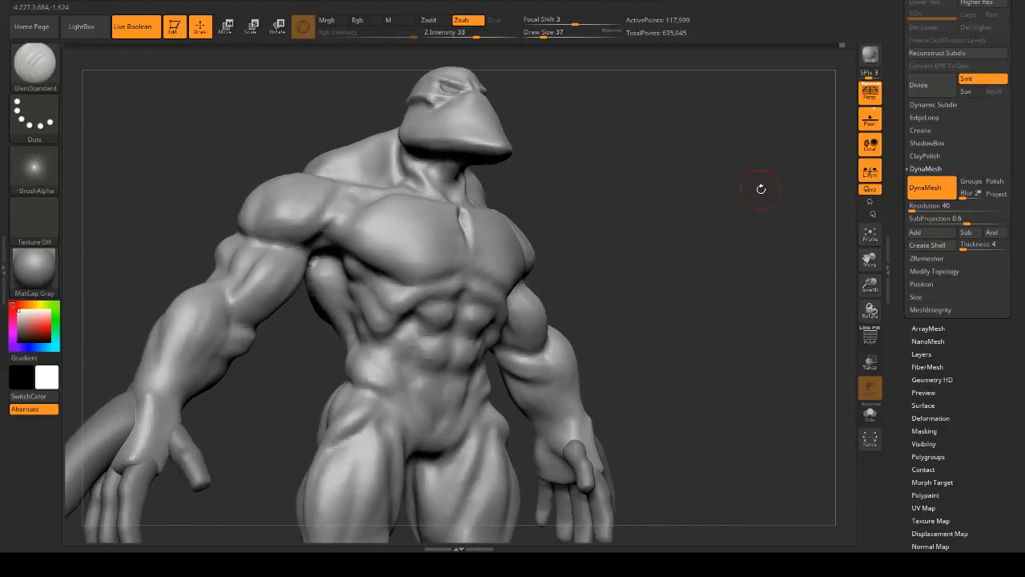
drag(760, 187, 677, 188)
key(ctrl+z)
key(ctrl+z)
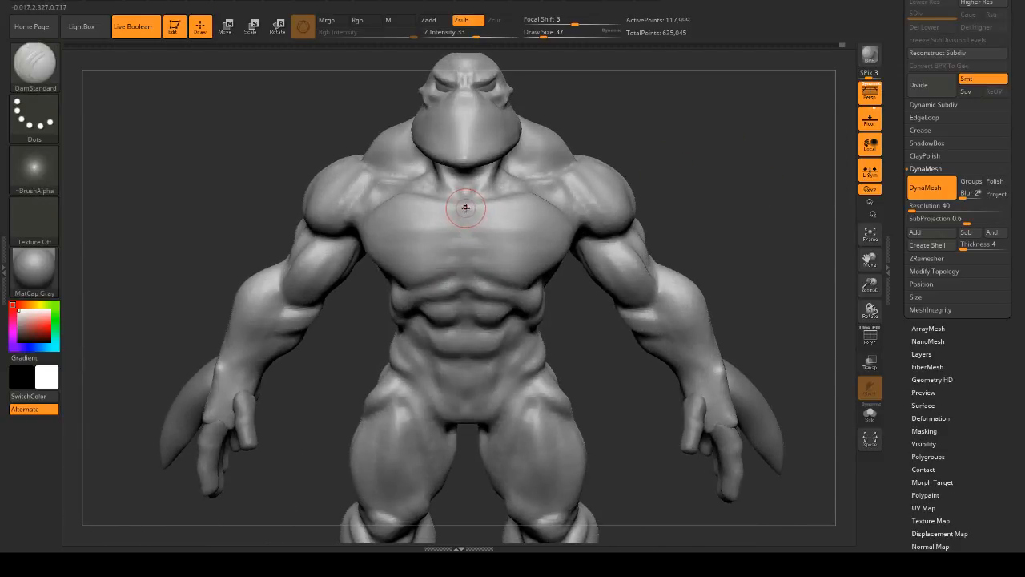
- Carve a vertical groove between the pectorals with DamStandard, then remesh the body and smooth the groove
drag(465, 201, 471, 264)
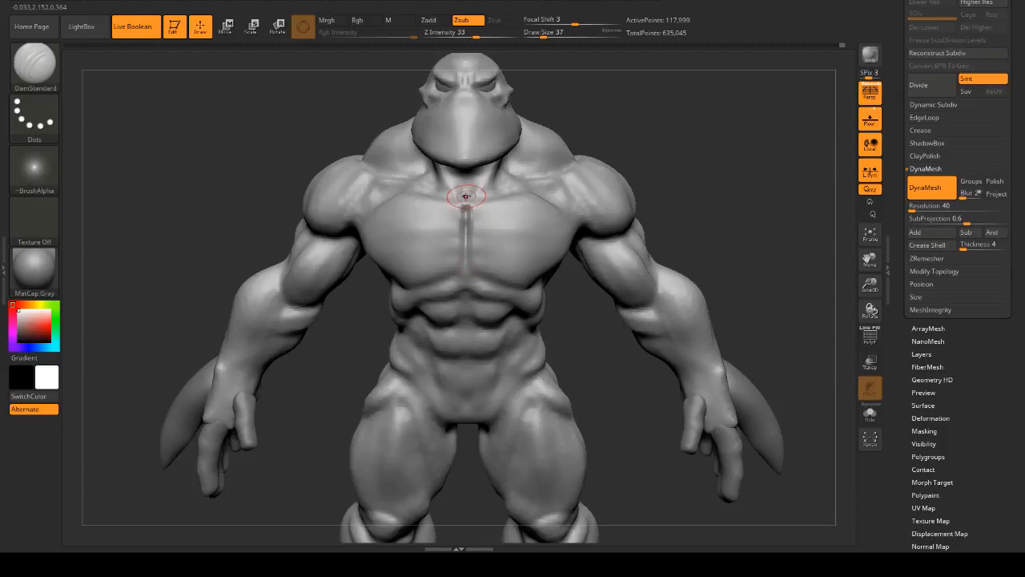
drag(702, 198, 733, 214)
alt+drag(733, 214, 677, 201)
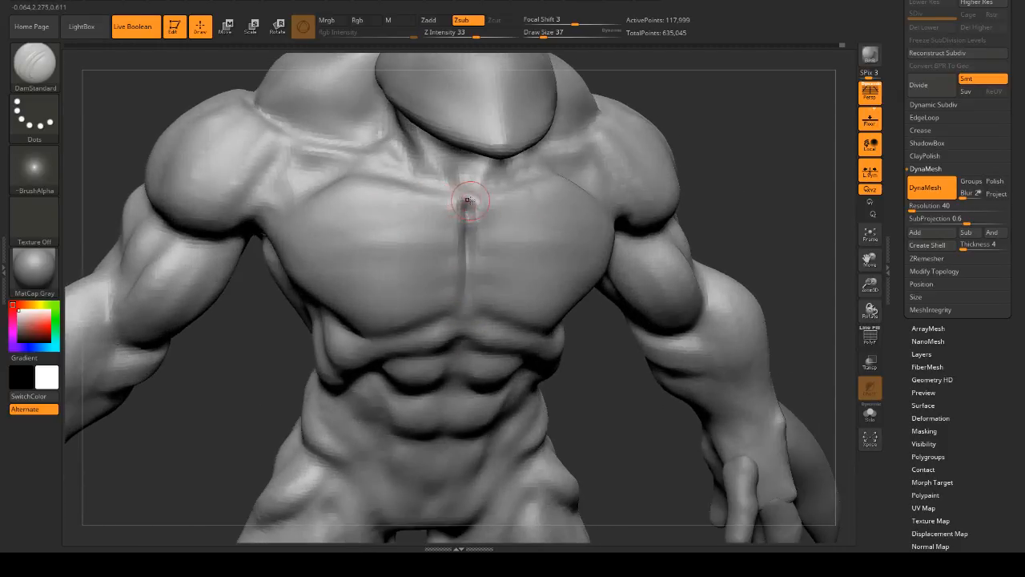
mouse_move(469, 200)
mouse_down()
mouse_move(470, 180)
mouse_move(467, 197)
mouse_up()
mouse_move(741, 157)
ctrl+mouse_down()
mouse_move(753, 185)
mouse_move(745, 175)
ctrl+mouse_up()
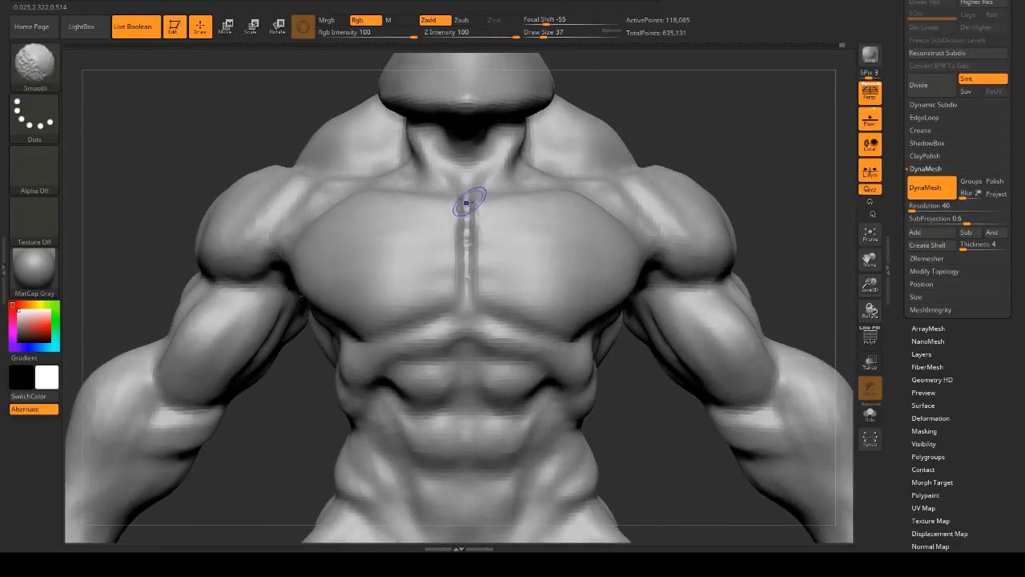
shift+drag(466, 203, 470, 294)
- Build up the upper edge of the pectoral below the collarbone with the ClayBuildup brush at draw size 25
mouse_move(719, 186)
mouse_down()
mouse_move(757, 190)
mouse_move(764, 158)
mouse_move(739, 223)
mouse_move(728, 169)
mouse_move(781, 192)
mouse_move(734, 212)
mouse_move(745, 212)
mouse_up()
mouse_move(726, 197)
mouse_down()
mouse_move(753, 188)
mouse_move(692, 169)
mouse_move(556, 201)
mouse_up()
key(b)
key(c)
key(b)
key(space)
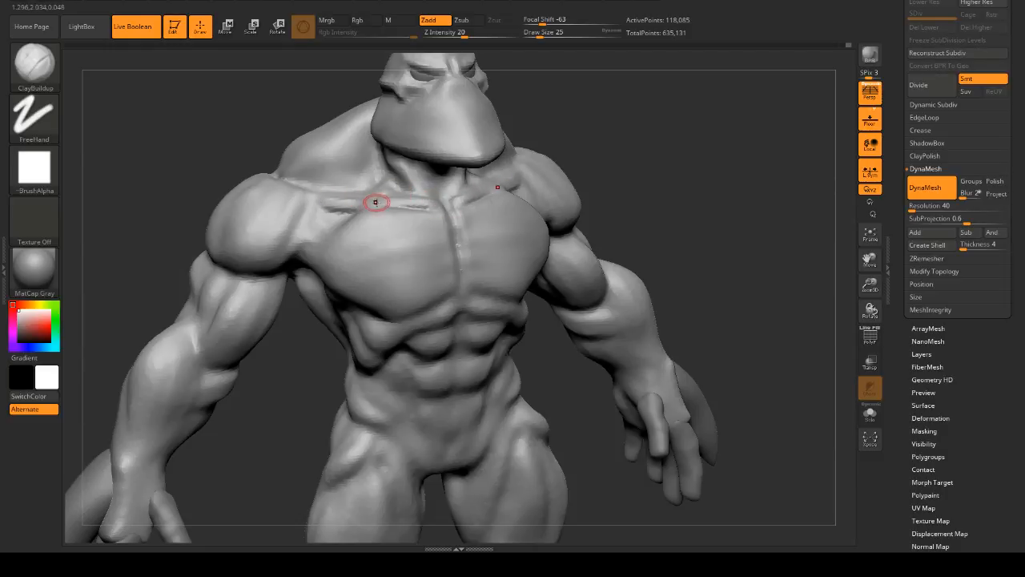
mouse_move(647, 183)
mouse_down()
mouse_move(682, 211)
mouse_move(668, 176)
mouse_move(529, 217)
mouse_up()
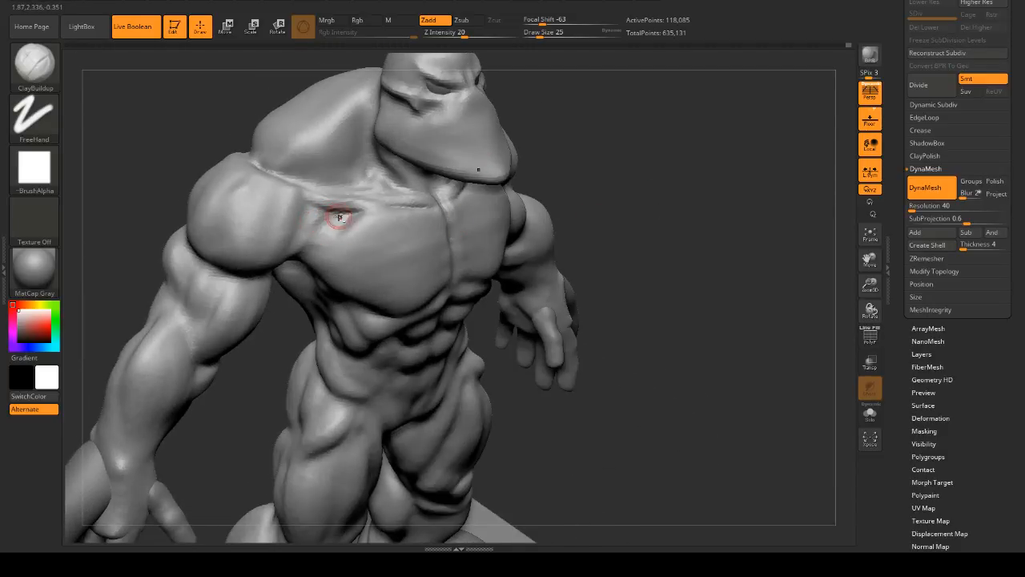
mouse_move(593, 160)
mouse_down()
mouse_move(606, 177)
mouse_move(584, 216)
mouse_up()
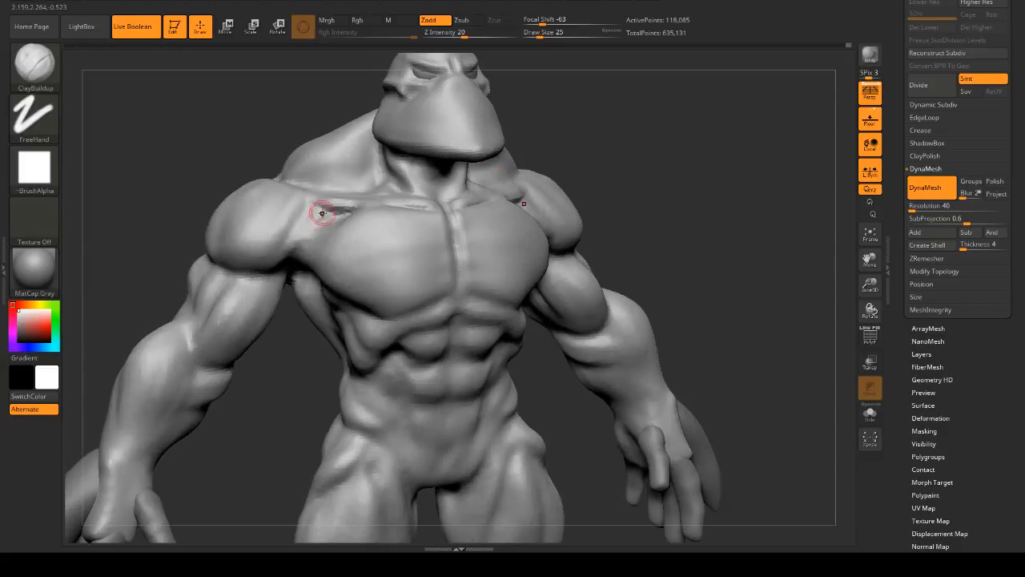
- Build up fibre-like strokes over the deltoid and its link to the chest with ClayBuildup at draw size 44
key(space)
drag(336, 206, 377, 206)
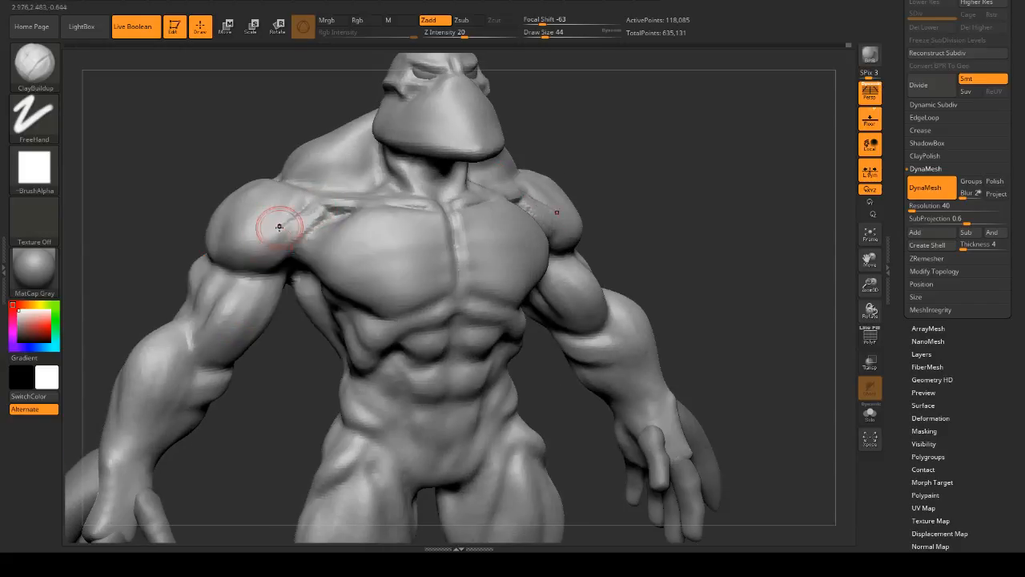
mouse_move(561, 121)
mouse_down()
mouse_move(662, 230)
mouse_move(639, 254)
mouse_move(622, 240)
mouse_move(232, 211)
mouse_up()
mouse_move(377, 216)
mouse_down()
mouse_move(441, 238)
mouse_move(400, 192)
mouse_move(343, 179)
mouse_up()
mouse_move(319, 225)
mouse_down()
mouse_move(309, 256)
mouse_move(268, 215)
mouse_move(326, 250)
mouse_up()
mouse_move(348, 183)
mouse_down()
mouse_move(360, 210)
mouse_move(347, 264)
mouse_move(331, 264)
mouse_up()
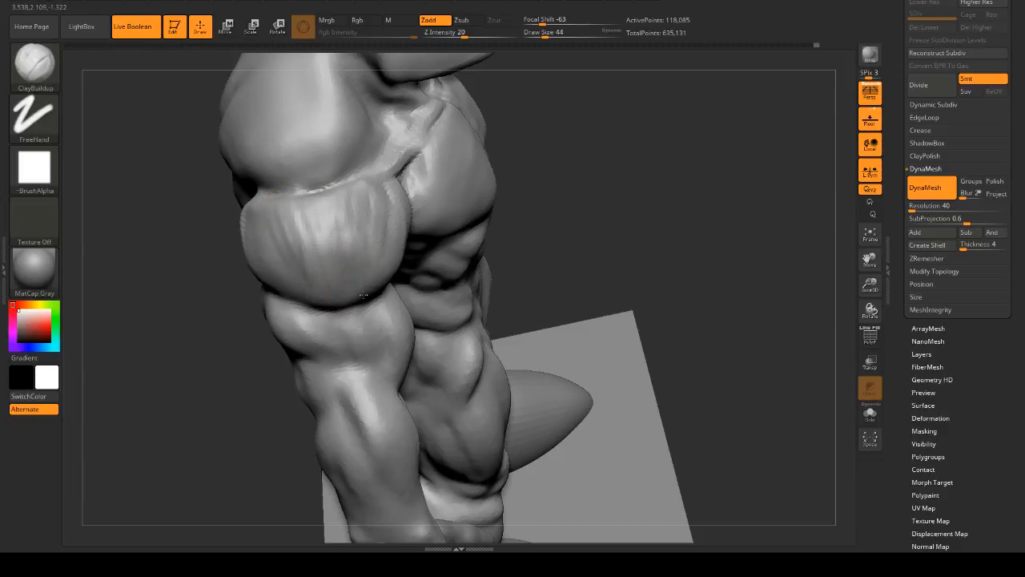
- Smooth the upper pectorals and the collarbone area toward the shoulders, and remesh the body
mouse_move(530, 254)
mouse_down()
mouse_move(660, 229)
mouse_move(728, 275)
mouse_move(792, 205)
mouse_move(635, 225)
mouse_move(620, 217)
mouse_up()
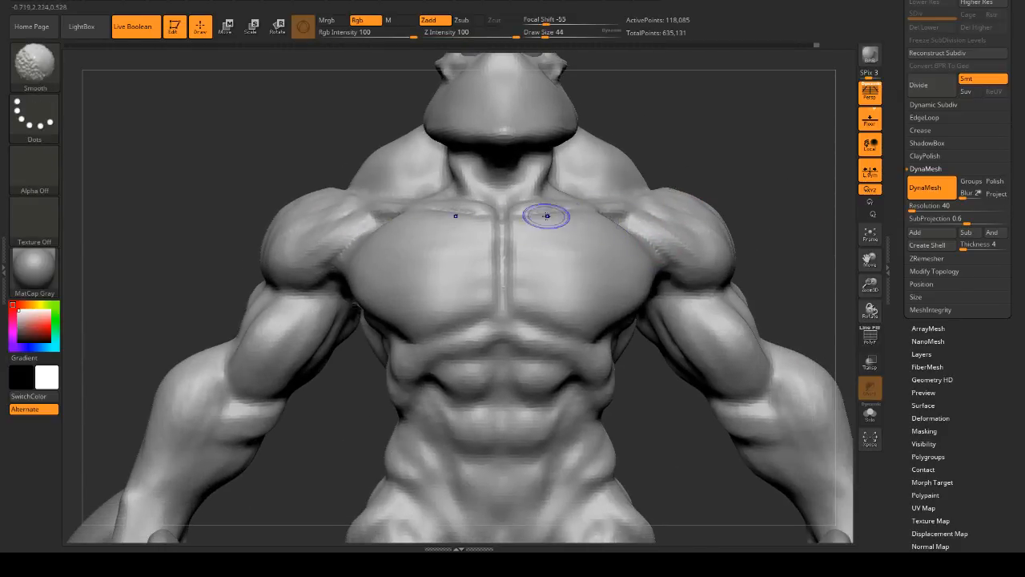
ctrl+drag(727, 139, 775, 187)
shift+drag(591, 197, 654, 211)
mouse_move(769, 148)
mouse_down()
mouse_move(792, 149)
mouse_move(770, 164)
mouse_move(778, 208)
mouse_move(744, 174)
mouse_move(681, 206)
mouse_up()
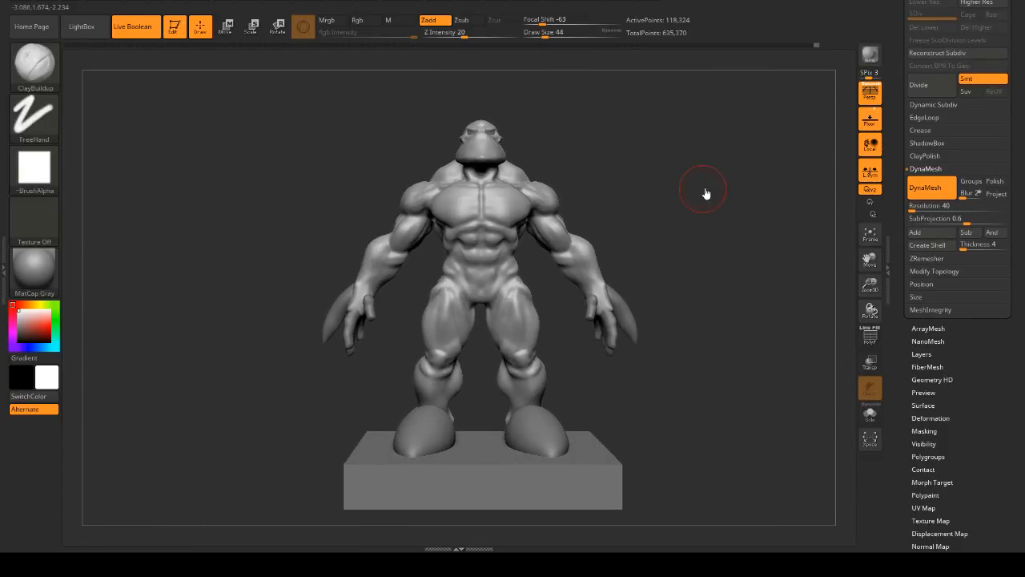
- Soften the muscle forms on the torso, thighs and buttocks with the Smooth brush
mouse_move(680, 180)
alt+mouse_down()
mouse_move(686, 235)
mouse_move(716, 146)
alt+mouse_up()
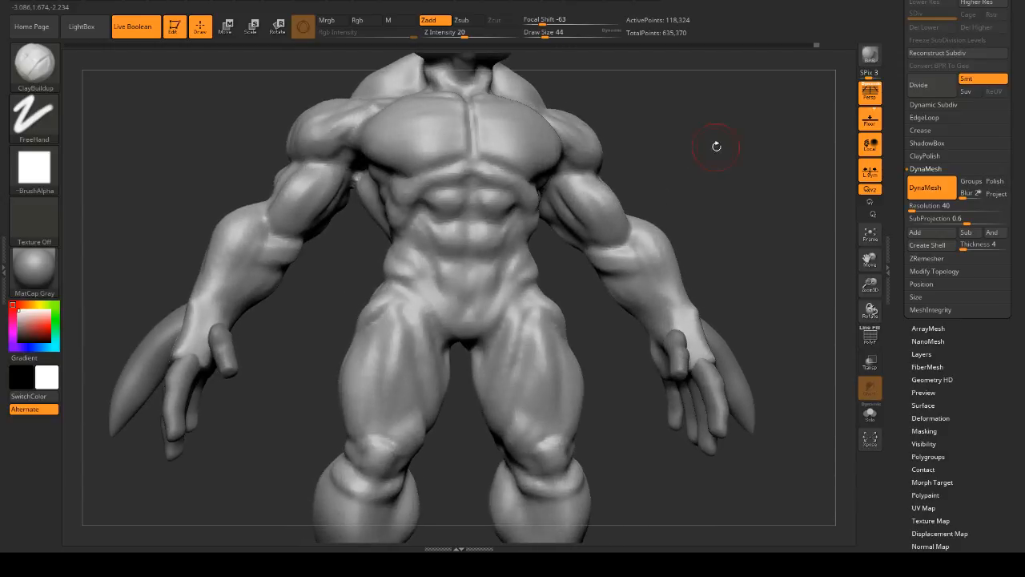
mouse_move(440, 200)
shift+mouse_down()
mouse_move(484, 258)
mouse_move(495, 167)
mouse_move(542, 210)
shift+mouse_up()
drag(720, 198, 683, 188)
mouse_move(398, 323)
shift+mouse_down()
mouse_move(393, 293)
mouse_move(364, 353)
shift+mouse_up()
mouse_move(689, 200)
mouse_down()
mouse_move(666, 222)
mouse_move(561, 173)
mouse_move(603, 160)
mouse_move(700, 199)
mouse_move(643, 147)
mouse_move(647, 120)
mouse_move(618, 121)
mouse_move(632, 208)
mouse_move(665, 137)
mouse_up()
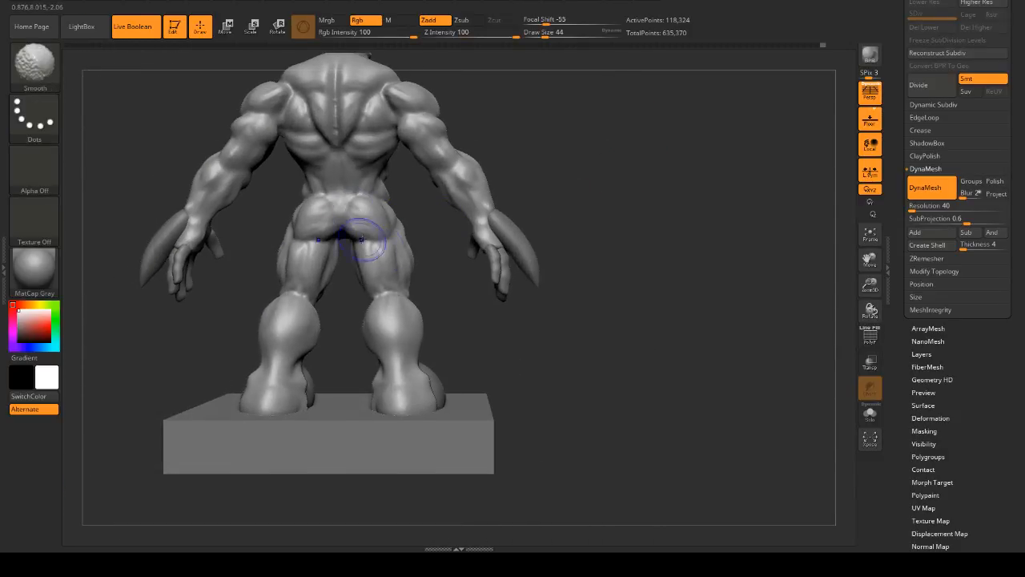
mouse_move(573, 241)
mouse_down()
mouse_move(549, 260)
mouse_move(544, 247)
mouse_move(598, 259)
mouse_move(624, 206)
mouse_move(656, 217)
mouse_up()
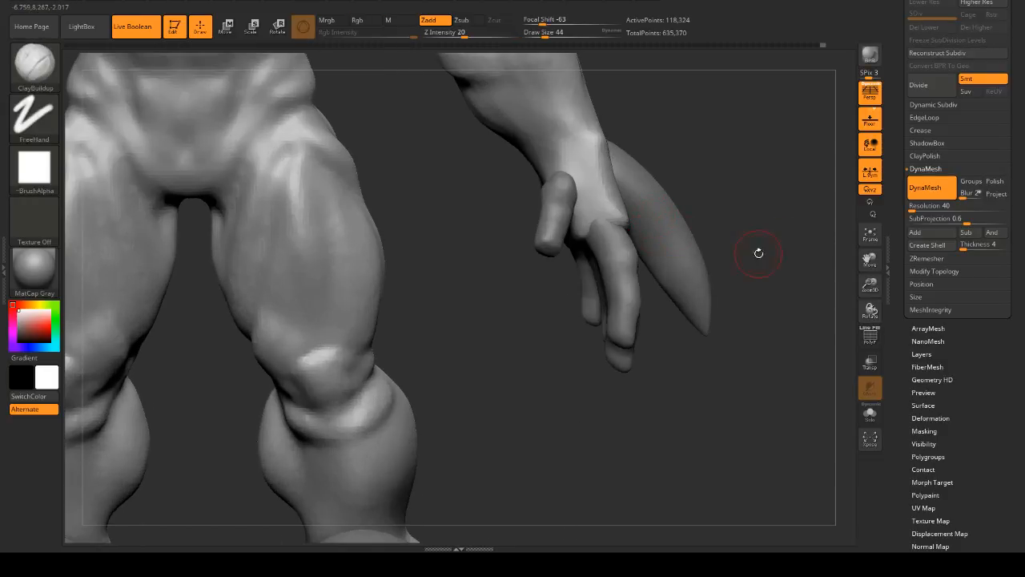
- Smooth the muscle transitions on the forearm and around the elbow
alt+drag(759, 253, 742, 176)
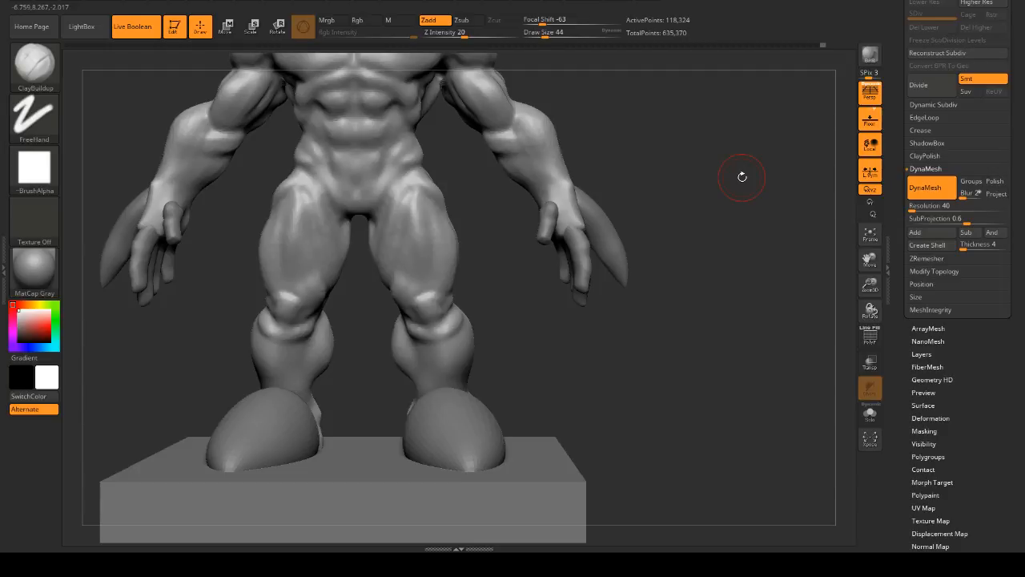
mouse_move(726, 214)
alt+mouse_down()
mouse_move(735, 205)
mouse_move(726, 263)
mouse_move(712, 240)
alt+mouse_up()
key(shift)
shift+drag(551, 176, 546, 186)
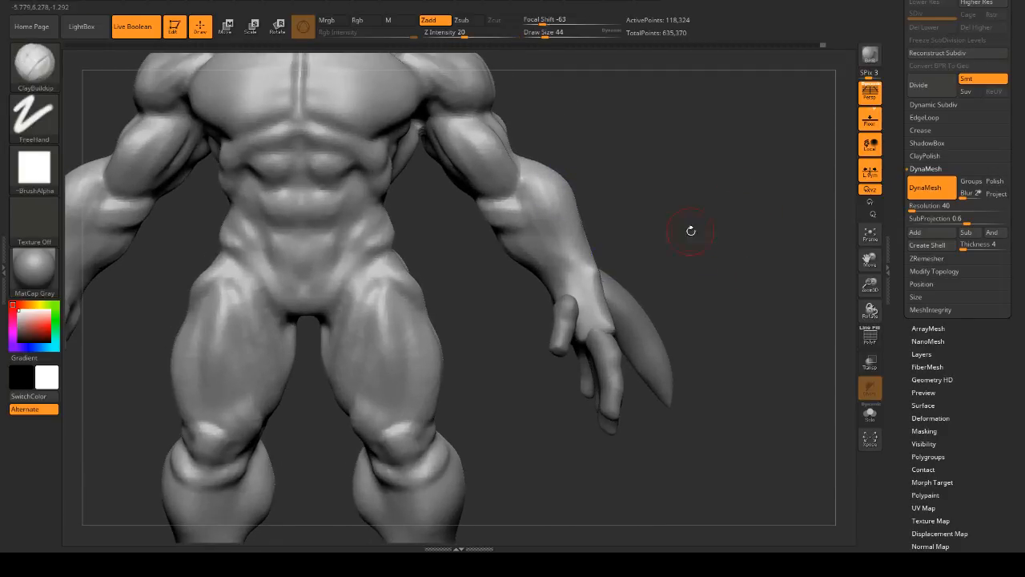
drag(691, 230, 613, 227)
mouse_move(587, 175)
shift+mouse_down()
mouse_move(595, 232)
mouse_move(721, 243)
shift+mouse_up()
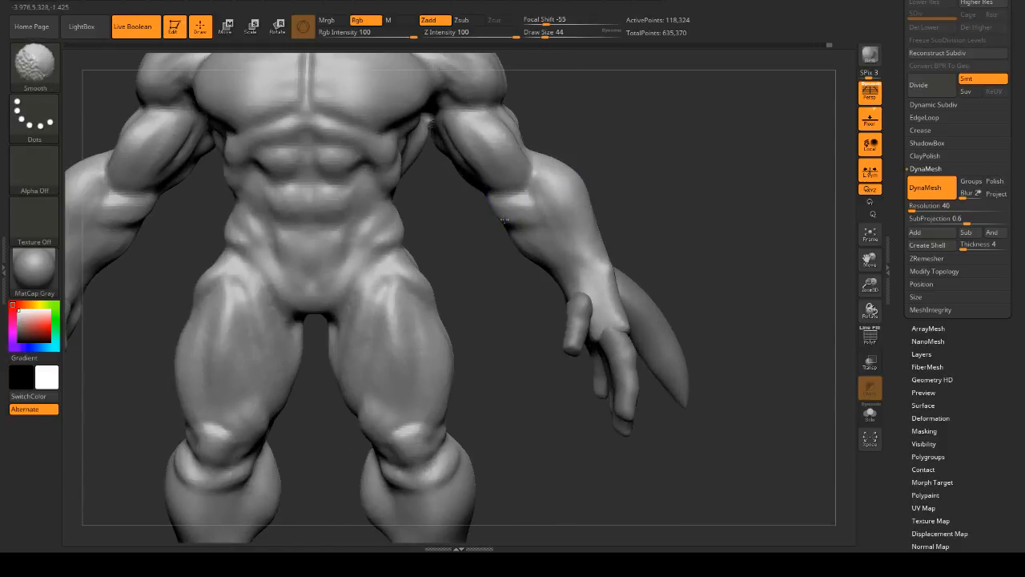
alt+drag(657, 136, 665, 218)
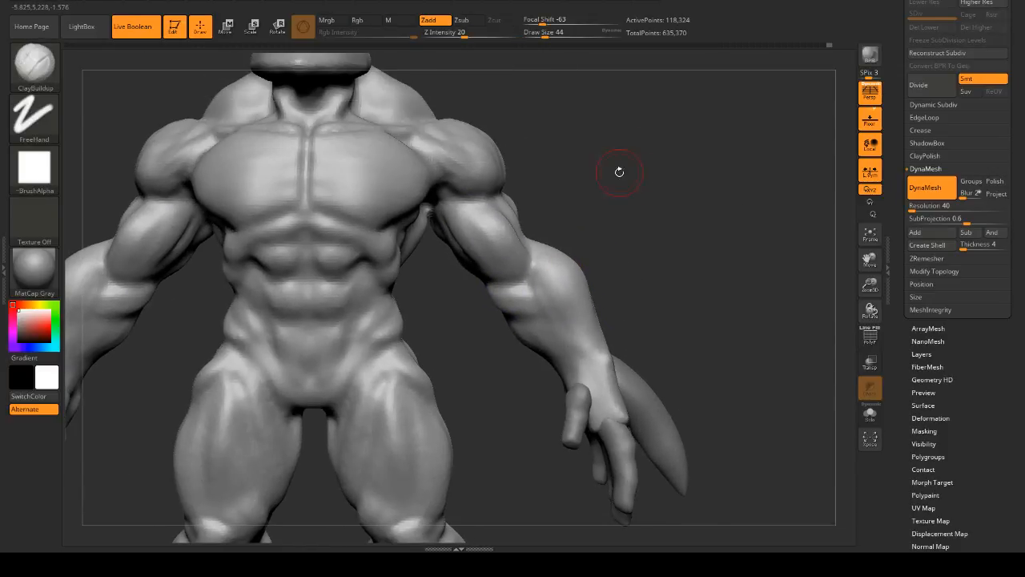
alt+drag(619, 172, 638, 208)
key(shift)
mouse_move(689, 264)
alt+mouse_down()
mouse_move(734, 220)
mouse_move(730, 170)
alt+mouse_up()
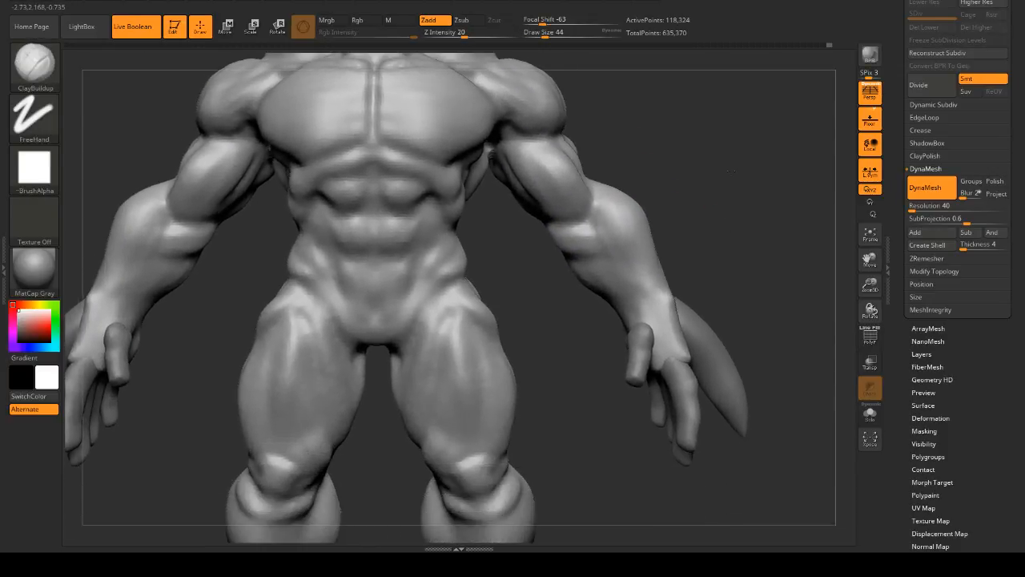
- Build up the side muscle below the armpit, next to the pectoral, with ClayBuildup at draw size 39
mouse_move(696, 202)
mouse_down()
mouse_move(728, 214)
mouse_move(740, 205)
mouse_move(698, 222)
mouse_move(690, 184)
mouse_move(704, 169)
mouse_move(716, 268)
mouse_move(668, 197)
mouse_move(710, 284)
mouse_move(732, 302)
mouse_move(714, 236)
mouse_move(723, 243)
mouse_move(675, 183)
mouse_move(456, 209)
mouse_up()
key(space)
key(space)
drag(327, 188, 338, 188)
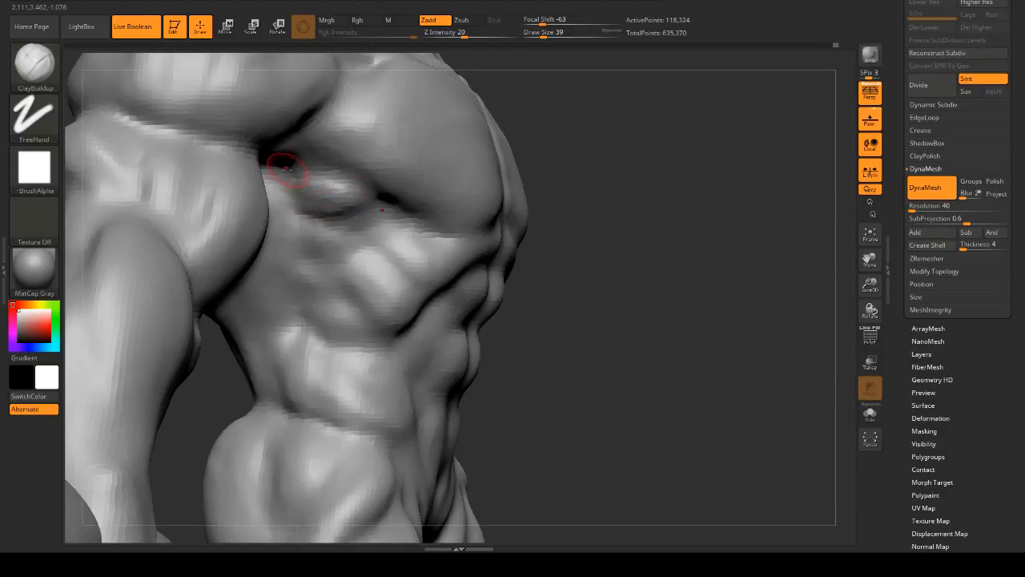
drag(286, 169, 317, 178)
- Hide the arm with lasso selections to expose the side of the torso below the armpit
drag(607, 254, 792, 213)
mouse_move(683, 186)
mouse_down()
mouse_move(522, 179)
mouse_move(470, 195)
mouse_move(286, 165)
mouse_up()
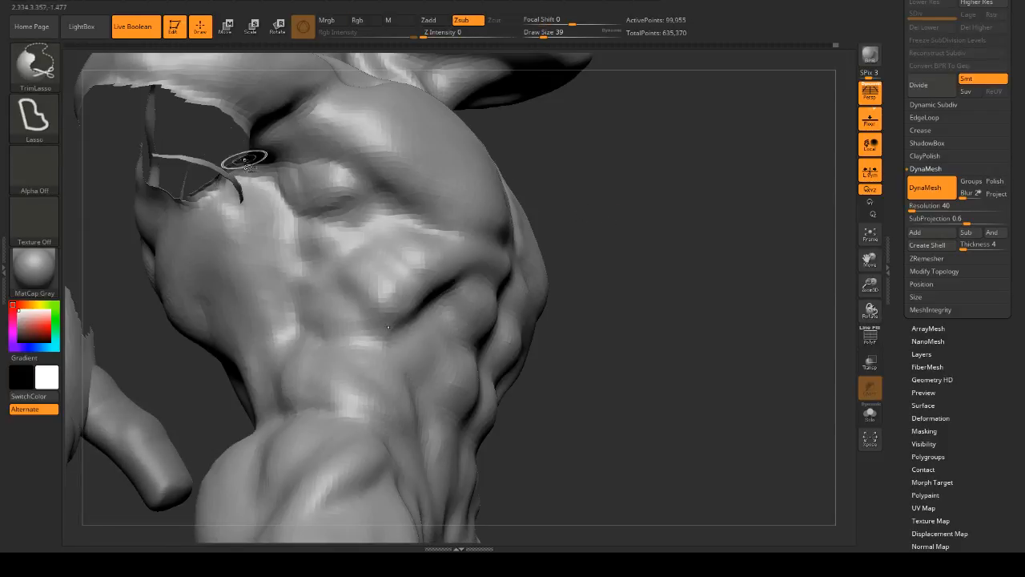
ctrl+shift+drag(233, 187, 213, 166)
mouse_move(622, 217)
mouse_down()
mouse_move(684, 240)
mouse_move(640, 235)
mouse_up()
- Refine the rib-side muscle under the pectoral with ClayBuildup strokes and smooth it into the torso
drag(658, 273, 398, 170)
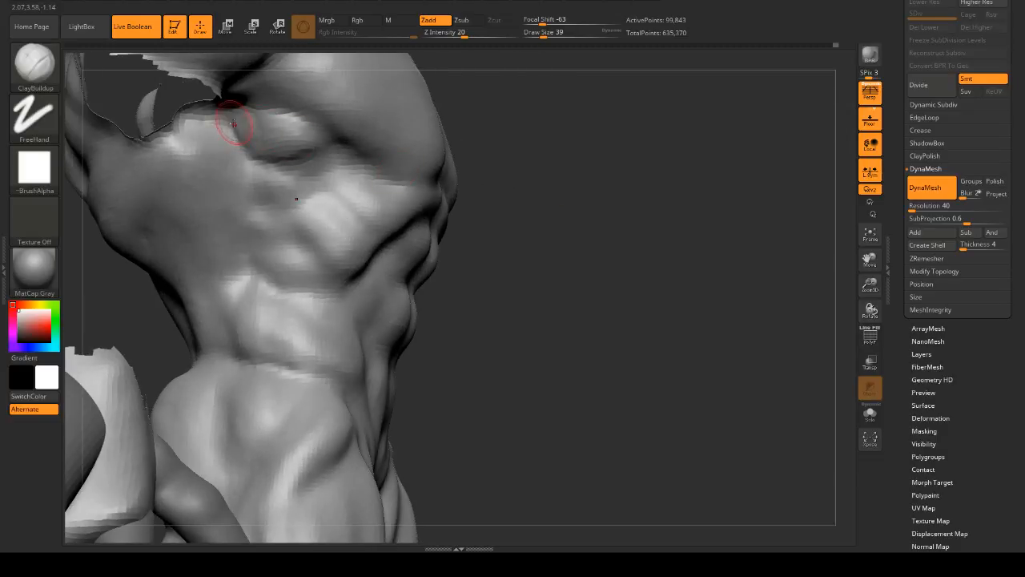
key(shift)
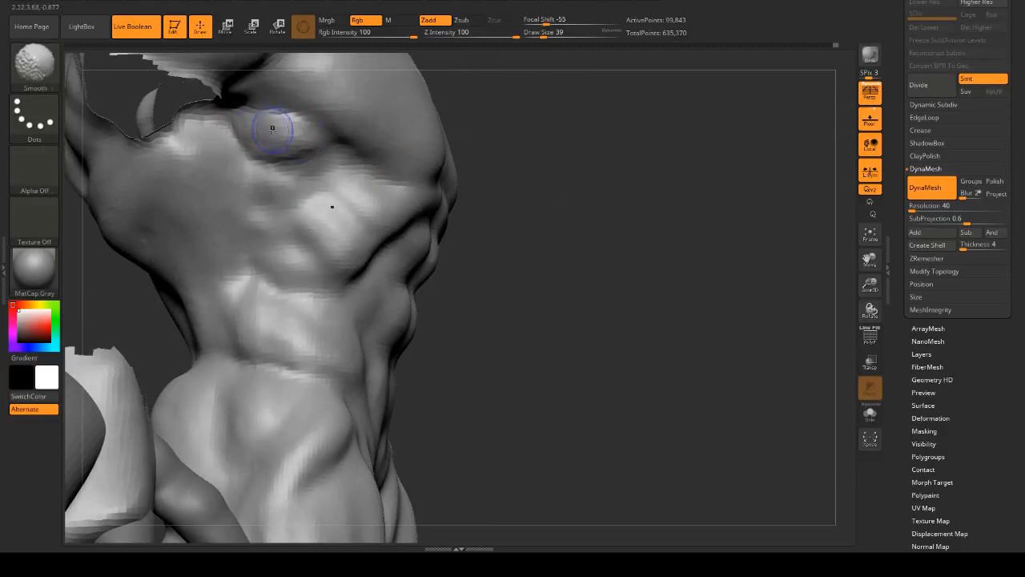
mouse_move(478, 178)
mouse_down()
mouse_move(428, 189)
mouse_move(528, 201)
mouse_move(345, 195)
mouse_up()
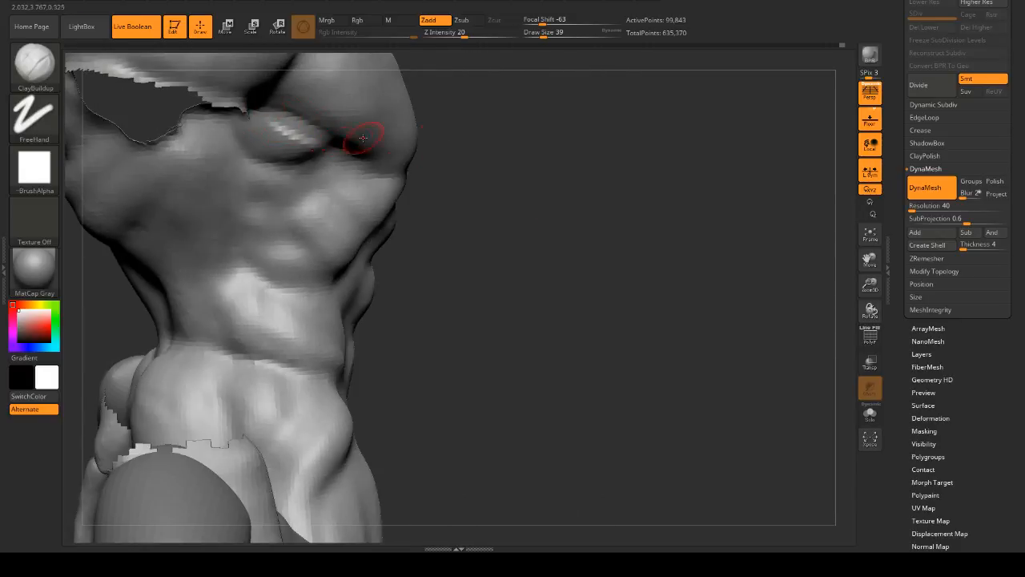
drag(425, 152, 534, 179)
key(shift)
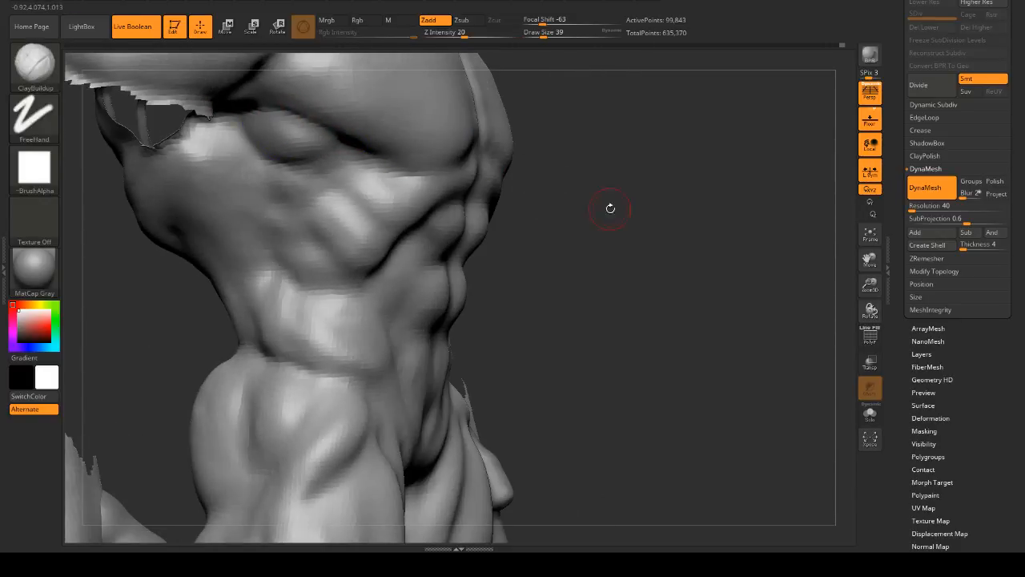
- Add finger-like rib muscle ridges below the armpit with ClayBuildup at draw size 39 and smooth them into the torso
mouse_move(608, 208)
mouse_down()
mouse_move(648, 211)
mouse_move(344, 133)
mouse_up()
drag(617, 195, 608, 181)
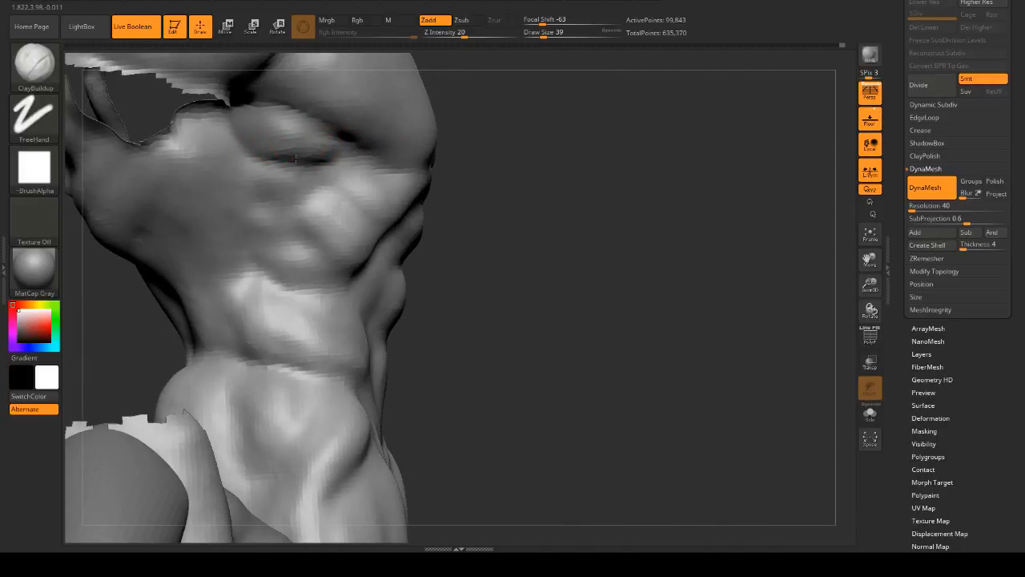
key(shift)
drag(705, 201, 625, 180)
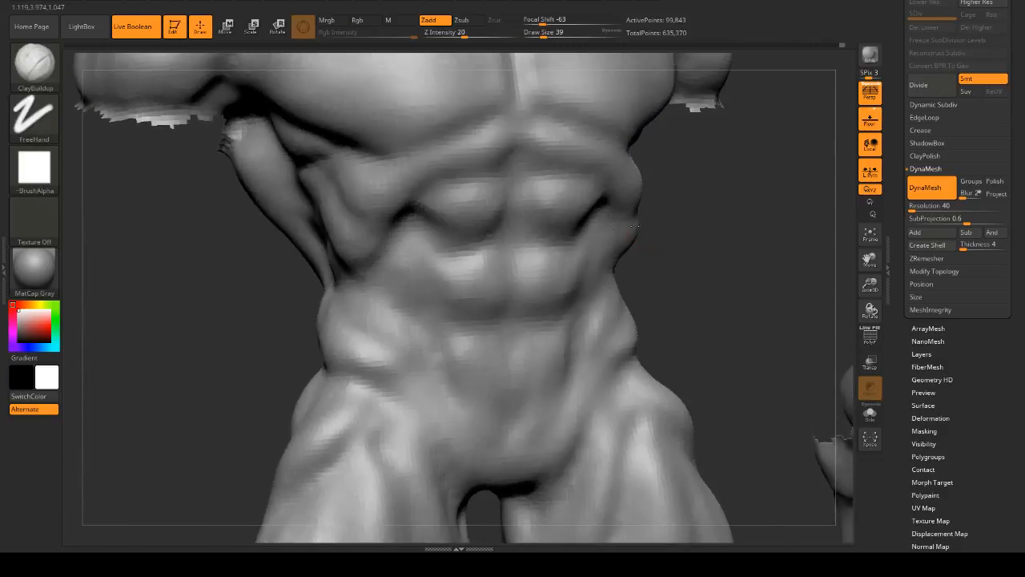
drag(721, 216, 713, 180)
mouse_move(713, 180)
shift+mouse_down()
mouse_move(721, 192)
mouse_move(697, 229)
mouse_move(641, 216)
shift+mouse_up()
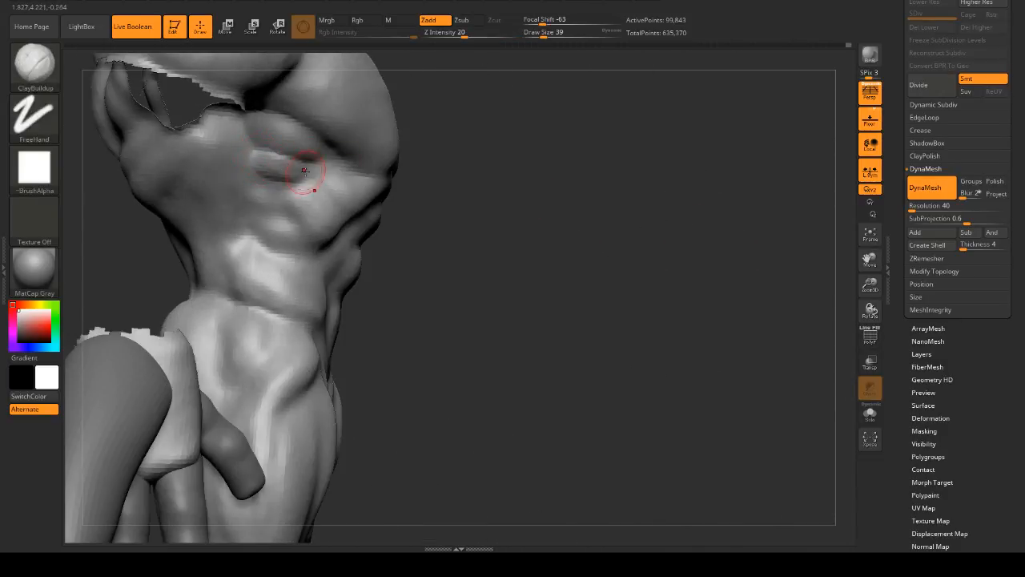
drag(304, 170, 303, 167)
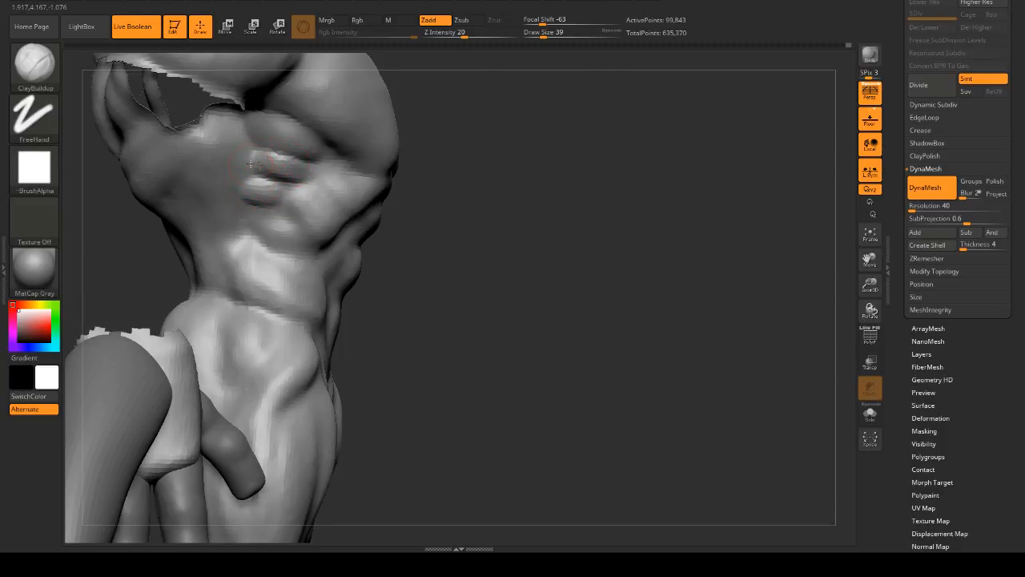
key(shift)
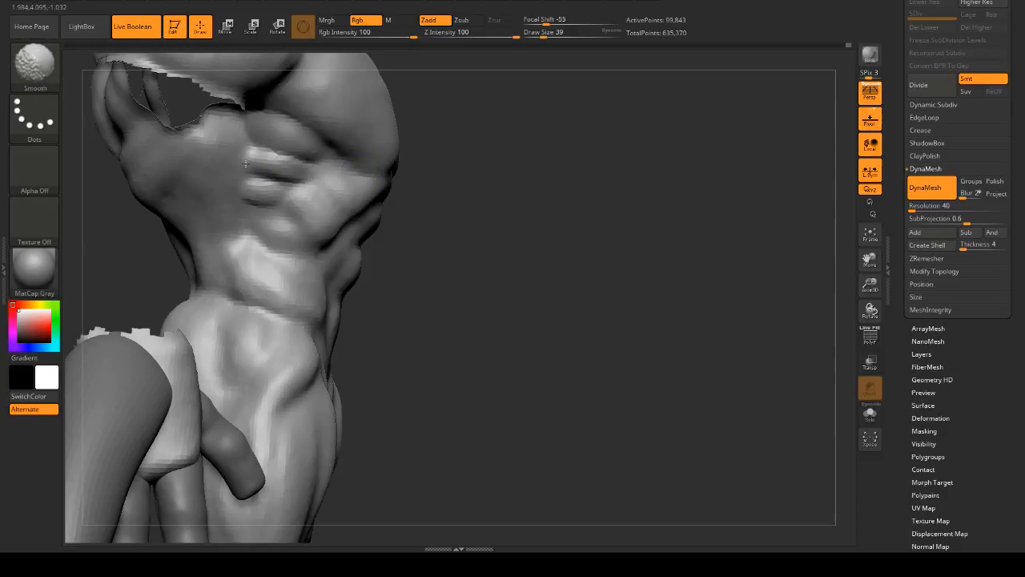
mouse_move(705, 212)
mouse_down()
mouse_move(597, 217)
mouse_move(693, 216)
mouse_up()
- Strengthen the rib muscle ridges between the armpit and pectoral with ClayBuildup strokes, reducing the draw size to 41
key(space)
drag(272, 143, 285, 142)
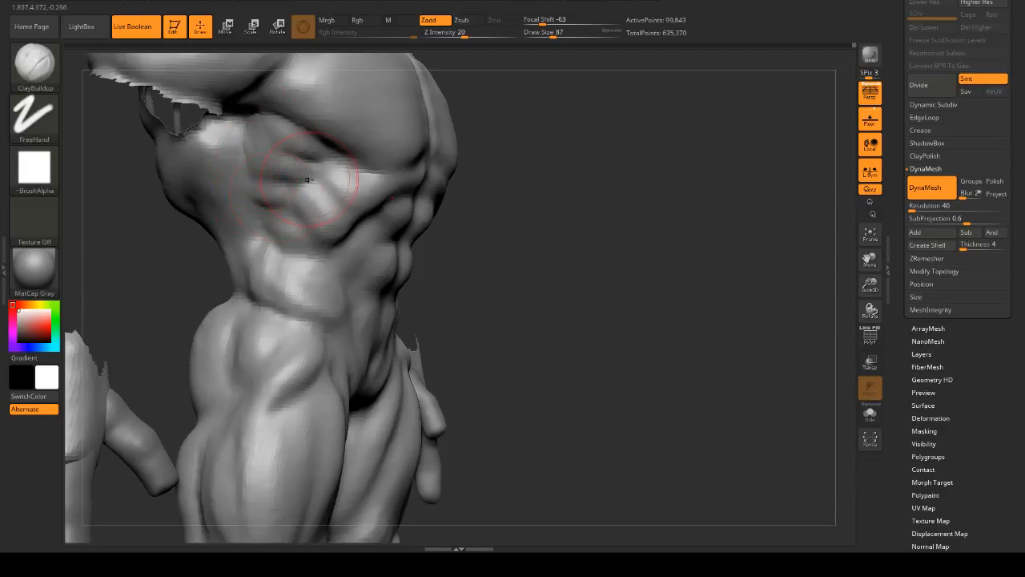
mouse_move(709, 216)
mouse_down()
mouse_move(616, 219)
mouse_move(749, 232)
mouse_up()
mouse_move(248, 136)
mouse_down()
mouse_move(249, 125)
mouse_move(266, 137)
mouse_move(258, 130)
mouse_up()
key(space)
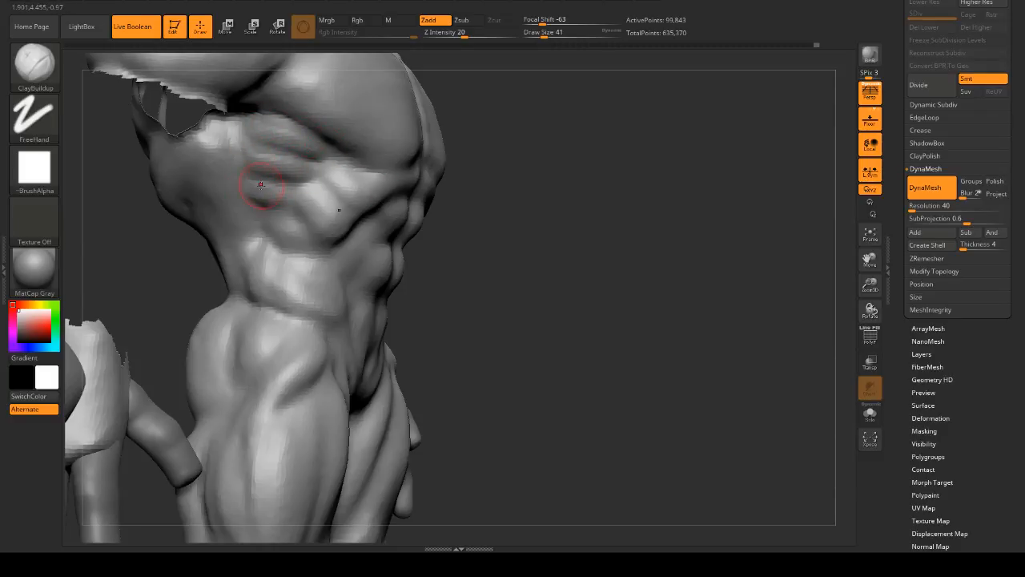
mouse_move(572, 208)
mouse_down()
mouse_move(554, 222)
mouse_move(422, 173)
mouse_up()
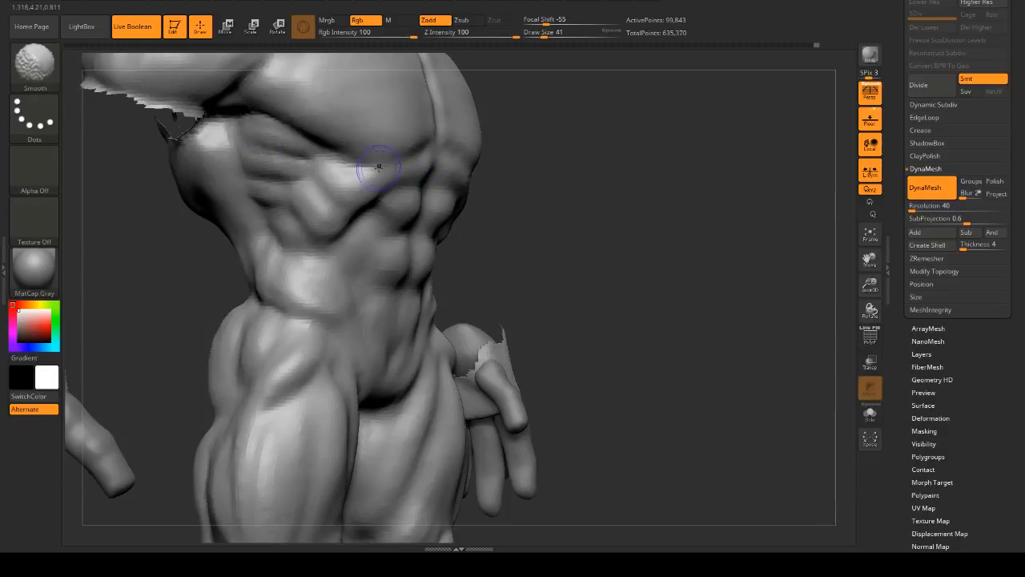
- Build up the front rib muscle directly under the pectoral's lower edge with ClayBuildup at draw size 41
key(f)
mouse_move(560, 160)
mouse_down()
mouse_move(549, 179)
mouse_move(606, 217)
mouse_up()
drag(513, 200, 589, 190)
drag(488, 173, 408, 185)
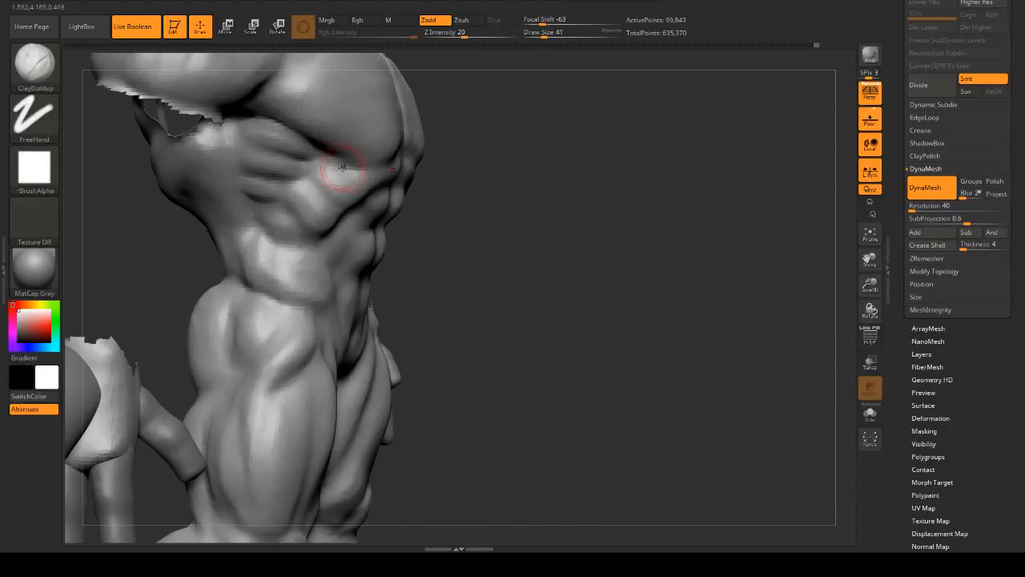
drag(517, 195, 465, 166)
drag(350, 164, 357, 172)
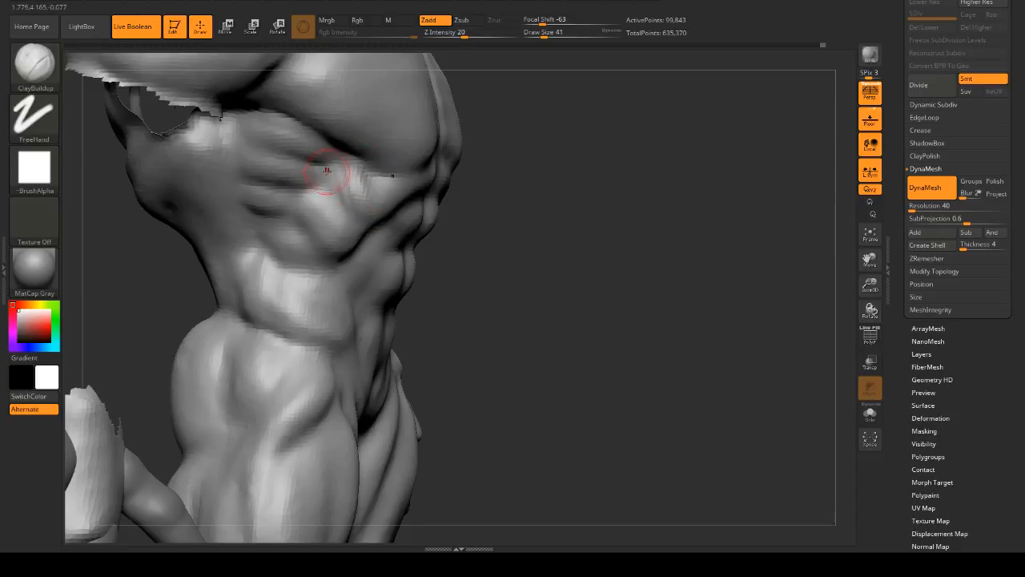
- Layer ClayBuildup strokes down the rib muscles beside the upper abs and smooth them into the neighbouring forms
drag(427, 257, 669, 222)
drag(307, 197, 318, 244)
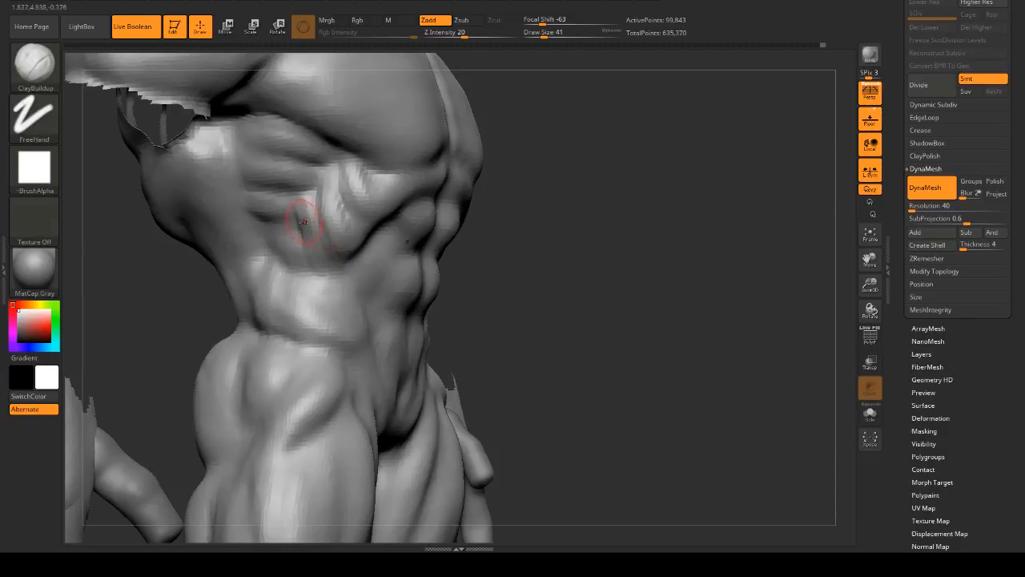
mouse_move(500, 290)
mouse_down()
mouse_move(682, 263)
mouse_move(663, 237)
mouse_up()
drag(366, 213, 341, 196)
drag(496, 243, 539, 236)
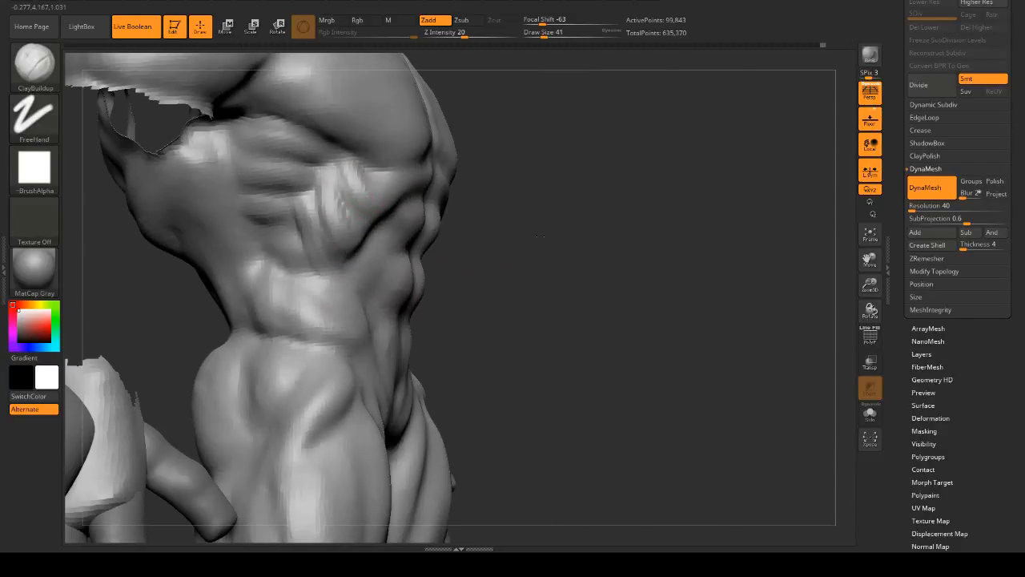
drag(455, 246, 390, 240)
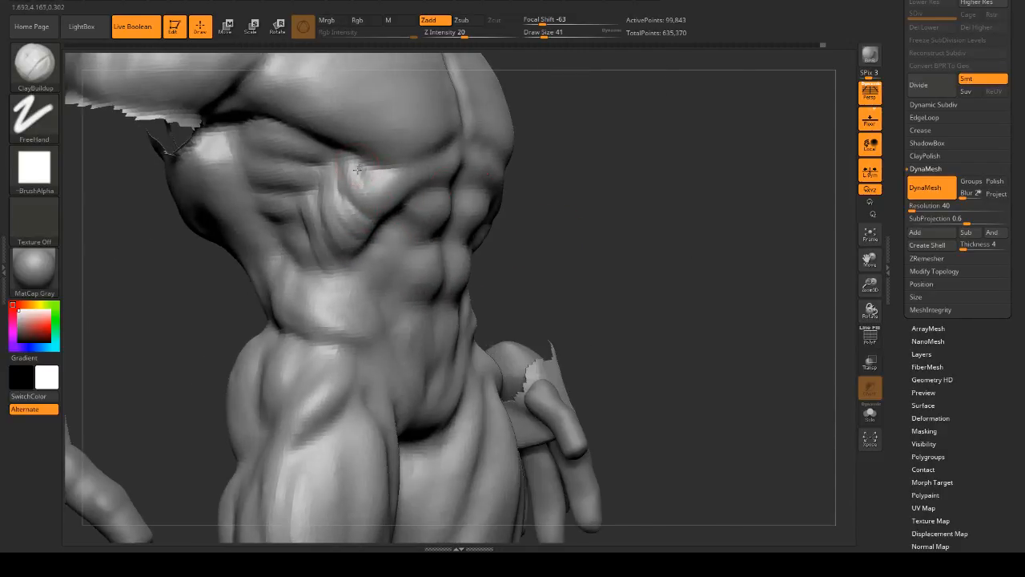
drag(633, 249, 671, 250)
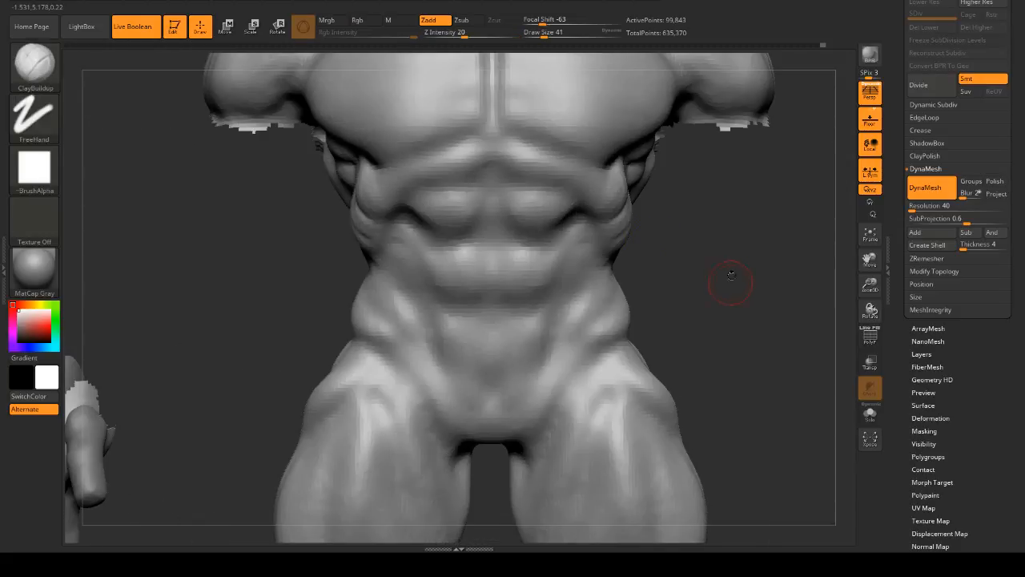
mouse_move(729, 277)
alt+mouse_down()
mouse_move(657, 225)
mouse_move(584, 240)
mouse_move(599, 222)
alt+mouse_up()
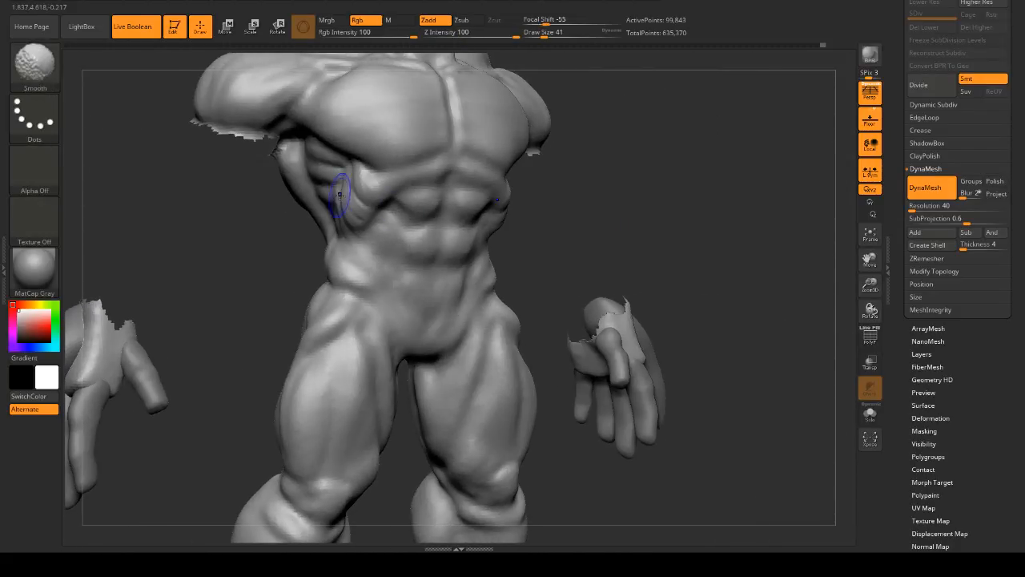
shift+drag(345, 190, 347, 206)
- Carve sharper creases around the rib muscle beside the upper abs with DamStandard at draw size 33
key(b)
key(d)
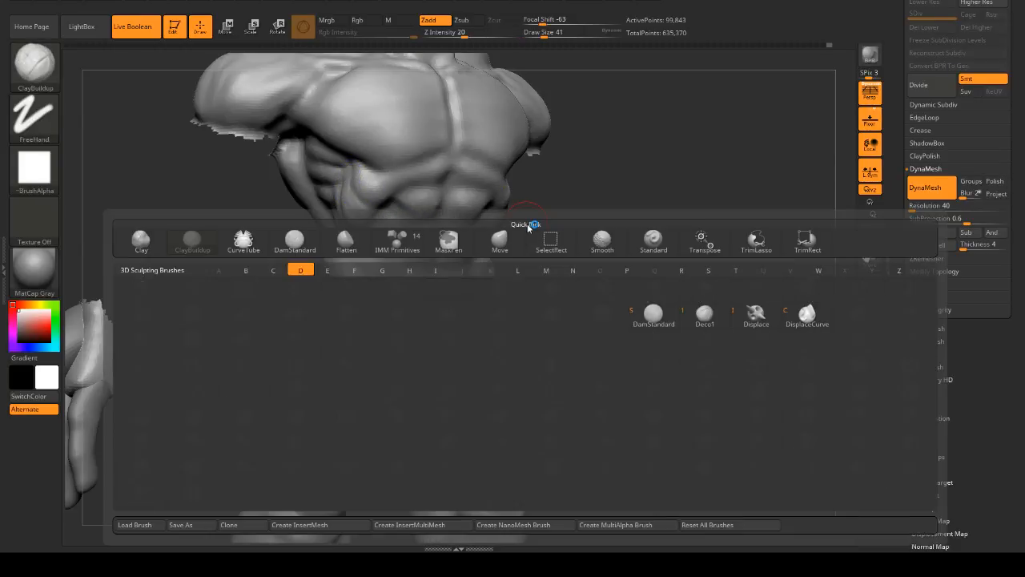
key(s)
mouse_move(529, 222)
alt+mouse_down()
mouse_move(547, 216)
mouse_move(691, 247)
mouse_move(749, 247)
alt+mouse_up()
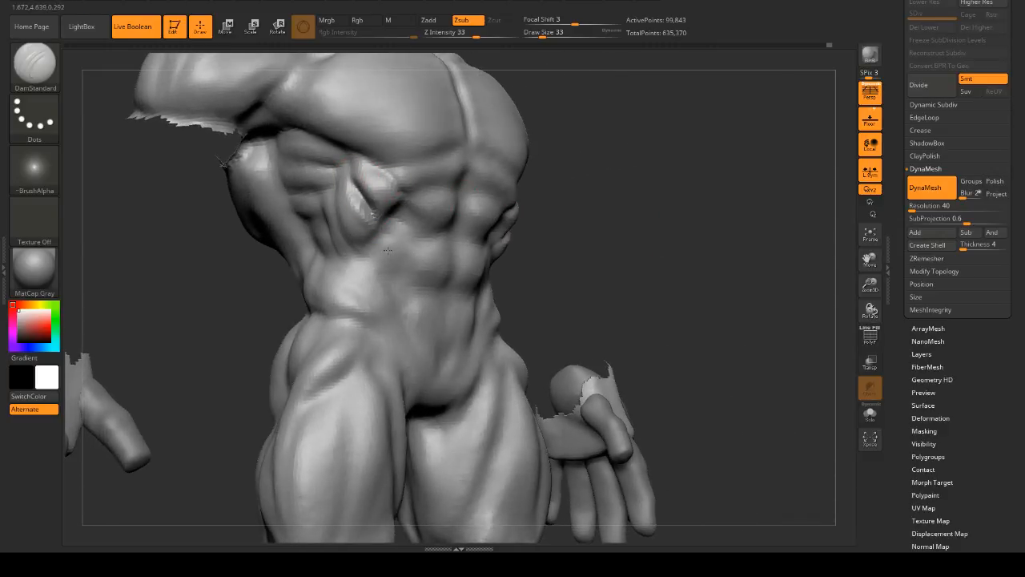
mouse_move(545, 255)
mouse_down()
mouse_move(666, 261)
mouse_move(713, 282)
mouse_up()
- Unhide the arms and remesh the full body with DynaMesh at resolution 40
ctrl+click(645, 258)
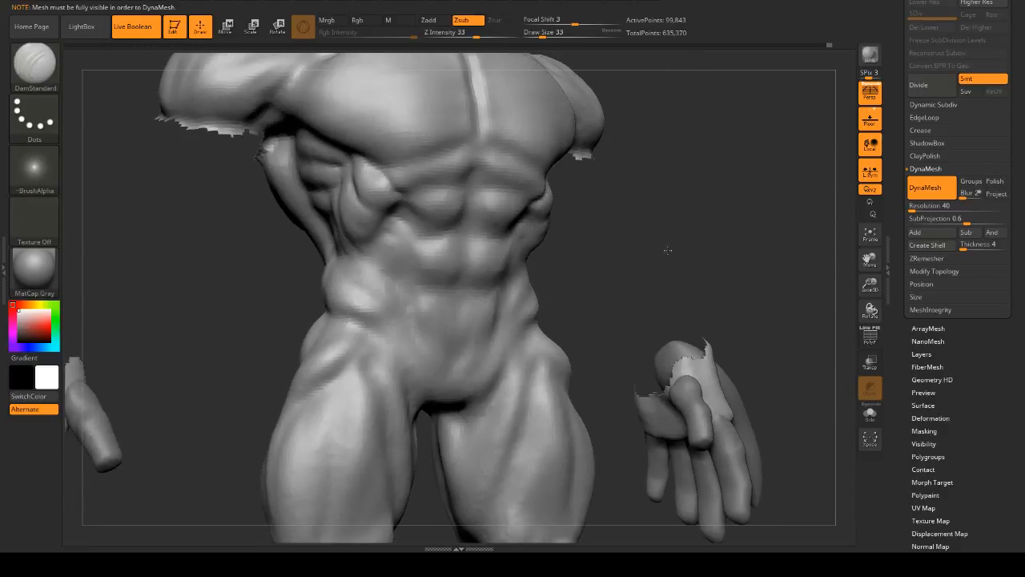
drag(668, 249, 741, 252)
mouse_move(616, 218)
ctrl+mouse_down()
mouse_move(629, 256)
mouse_move(567, 223)
ctrl+mouse_up()
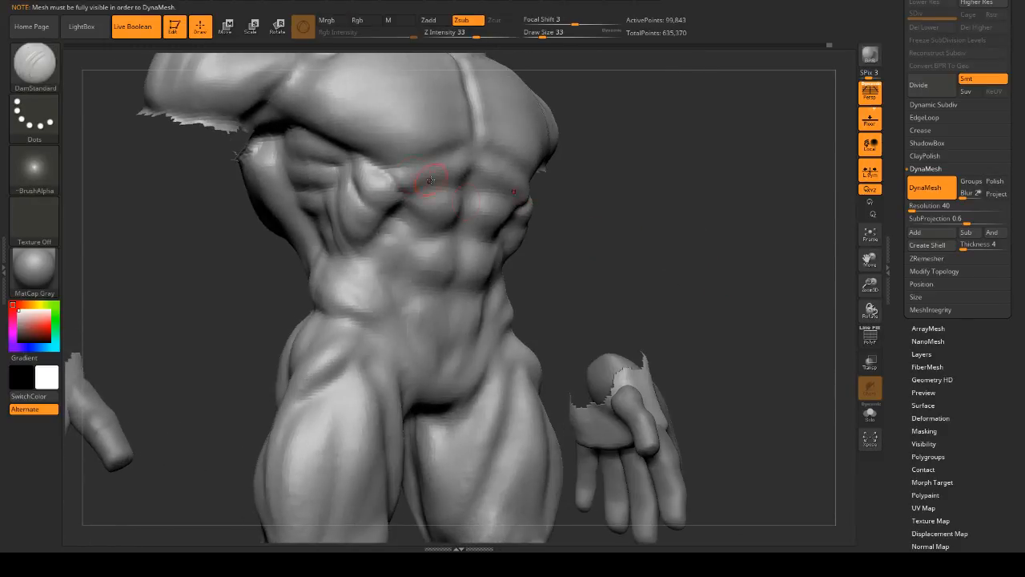
ctrl+shift+click(614, 233)
ctrl+click(769, 278)
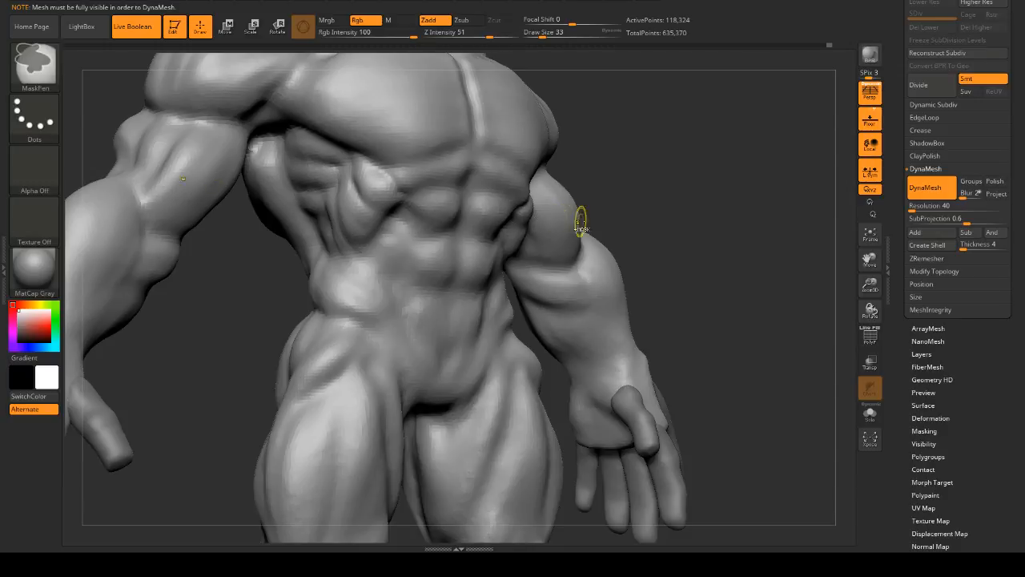
- Hide both arms again with a lasso selection so the sides of the torso are exposed
key(ctrl+z)
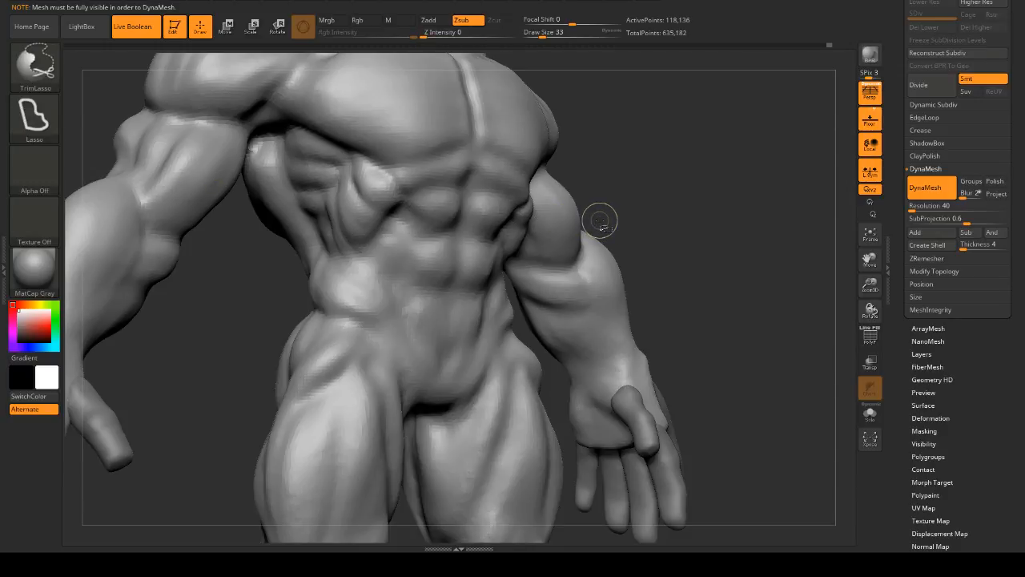
key(ctrl+shift+z)
key(ctrl+z)
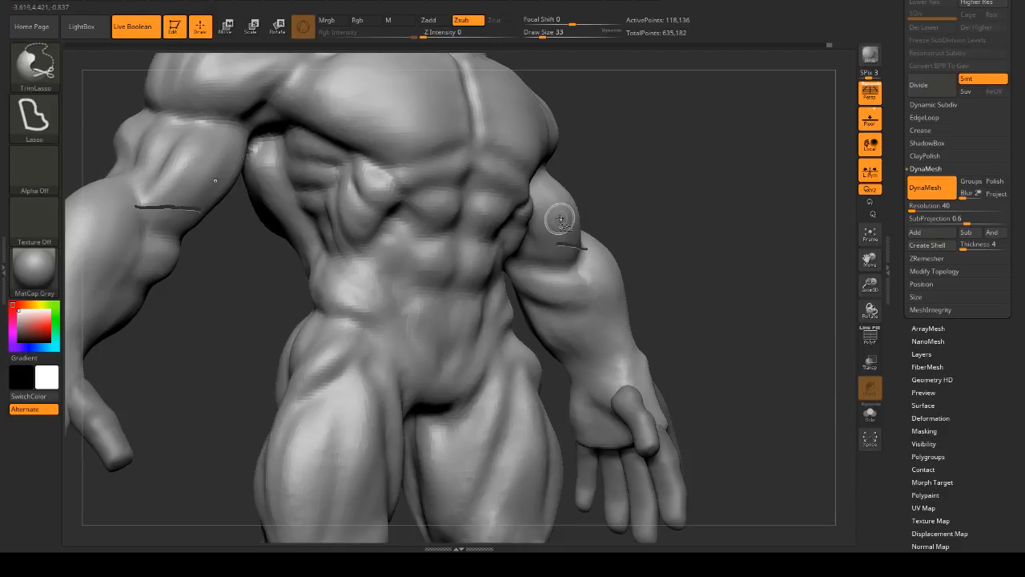
drag(547, 176, 561, 232)
ctrl+shift+click(579, 225)
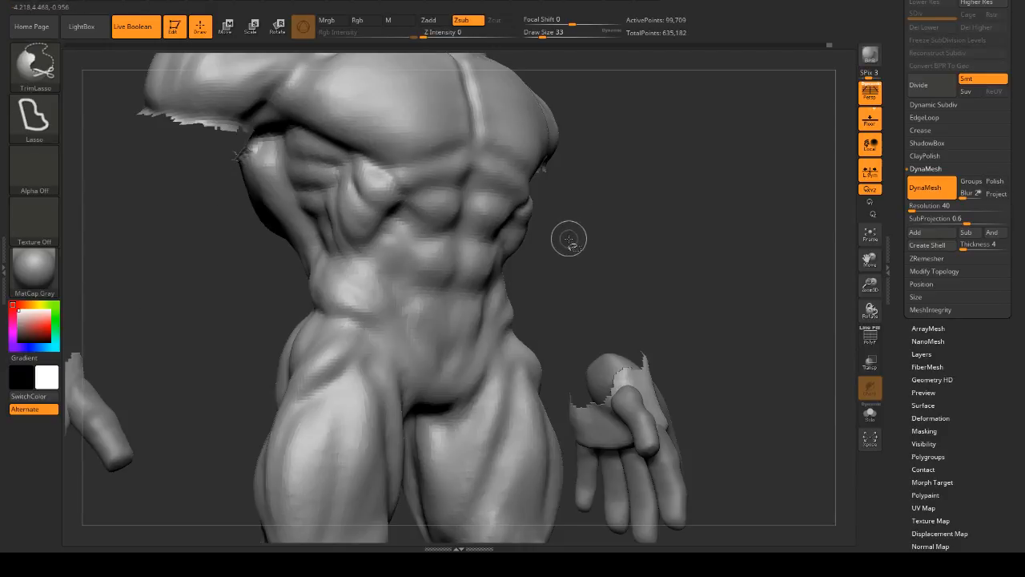
- Reshape the rib-side muscles and torso contour below the armpit with the Move brush at draw size 71
mouse_move(636, 215)
mouse_down()
mouse_move(678, 254)
mouse_move(645, 157)
mouse_up()
mouse_move(650, 187)
mouse_down()
mouse_move(673, 169)
mouse_move(597, 179)
mouse_move(619, 214)
mouse_move(487, 144)
mouse_up()
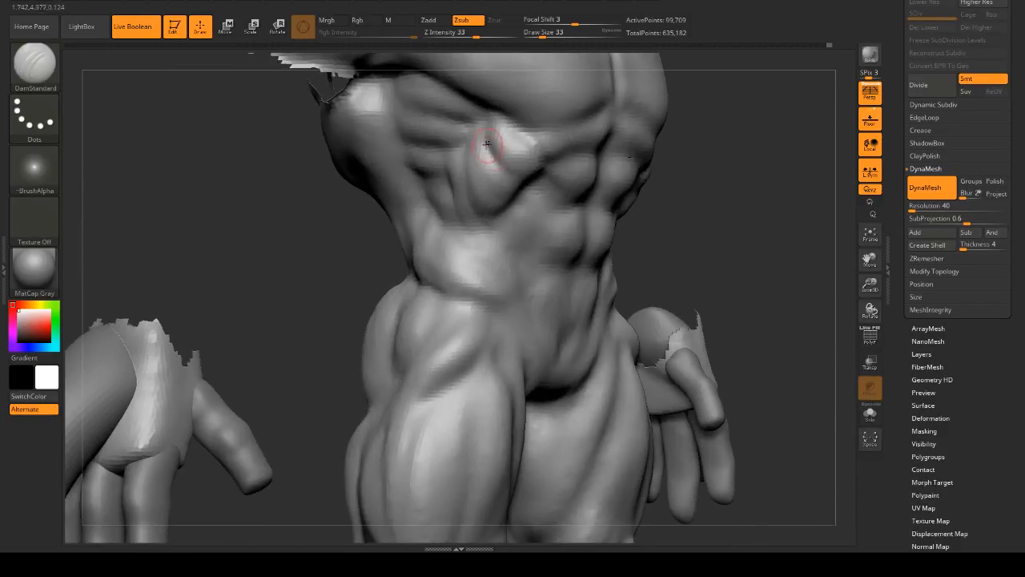
mouse_move(691, 190)
mouse_down()
mouse_move(713, 217)
mouse_move(617, 235)
mouse_move(543, 229)
mouse_move(544, 208)
mouse_move(561, 209)
mouse_up()
key(b)
key(m)
key(v)
key(space)
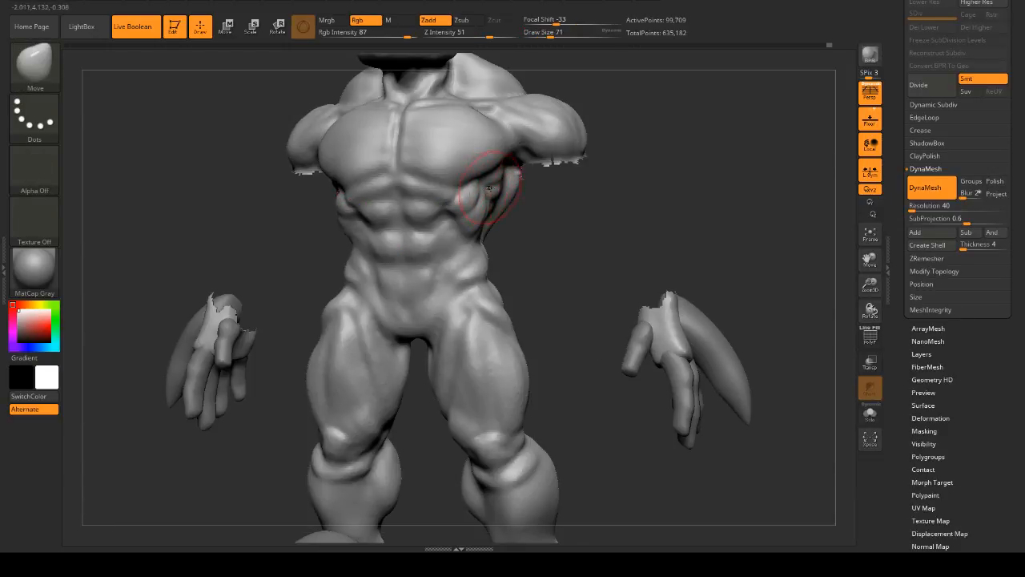
mouse_move(552, 218)
mouse_down()
mouse_move(491, 193)
mouse_move(572, 217)
mouse_move(559, 243)
mouse_move(649, 233)
mouse_move(611, 234)
mouse_move(638, 253)
mouse_move(645, 234)
mouse_move(603, 215)
mouse_move(623, 206)
mouse_move(670, 228)
mouse_up()
- Carve a diagonal groove into the front rib muscle under the pectoral with DamStandard at draw size 41
key(b)
key(d)
key(s)
key(space)
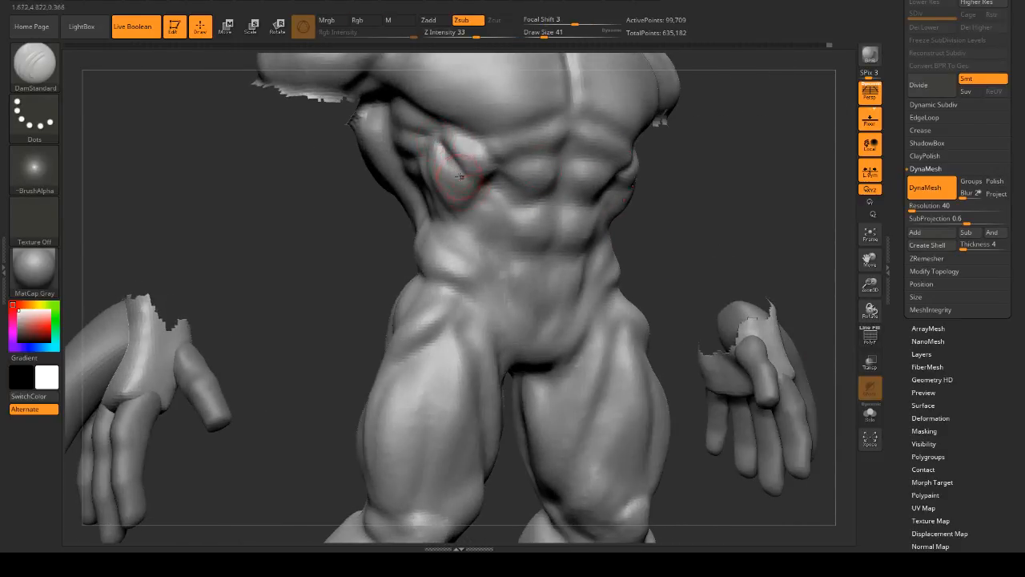
mouse_move(732, 269)
shift+mouse_down()
mouse_move(769, 243)
mouse_move(744, 275)
mouse_move(728, 238)
mouse_move(740, 222)
mouse_move(714, 224)
mouse_move(722, 216)
shift+mouse_up()
- Try to reshape the grooved rib muscle with the Move brush at draw size 65 and smooth it
key(b)
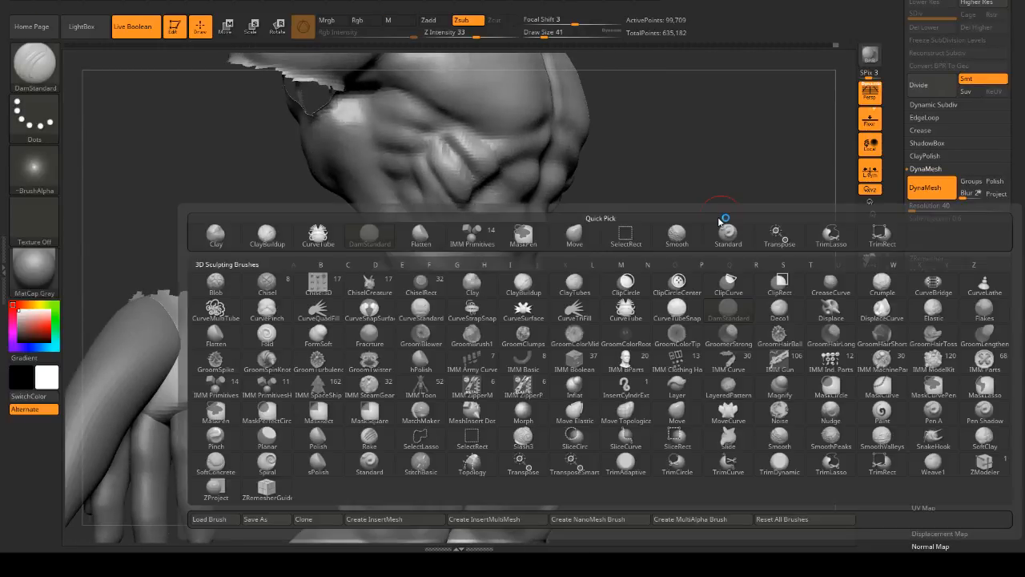
key(m)
key(v)
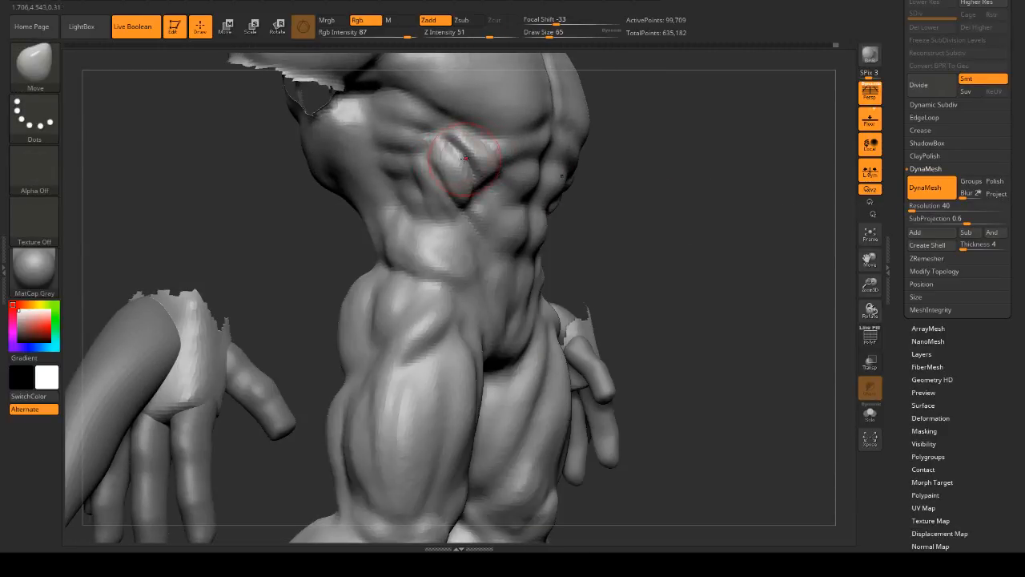
drag(621, 218, 789, 250)
drag(702, 217, 730, 213)
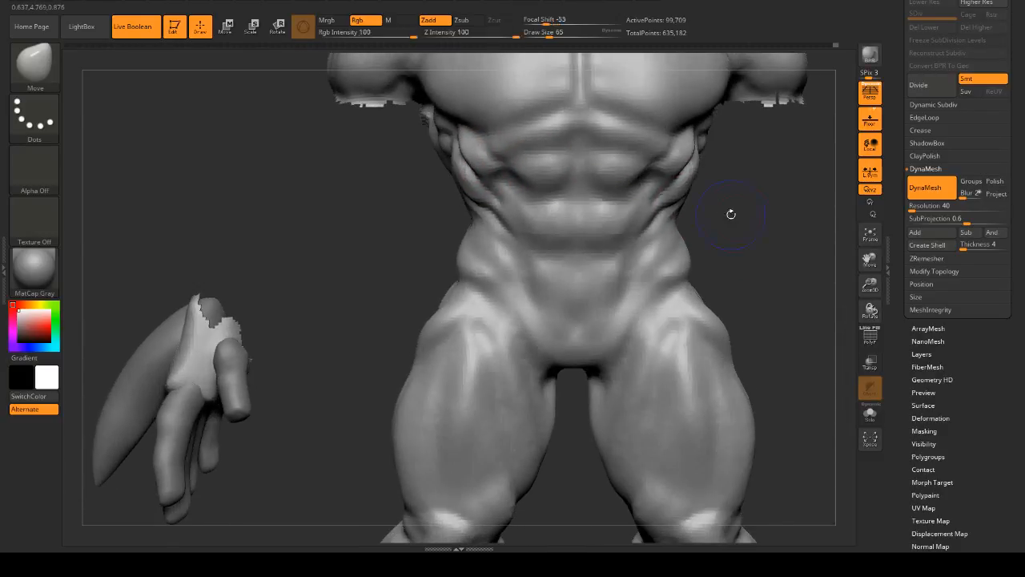
- Undo the last series of sculpting strokes on the rib muscles
key(ctrl)
key(ctrl+z)
key(ctrl+z)
key(ctrl+z)
key(ctrl+z)
key(ctrl+z)
key(ctrl+z)
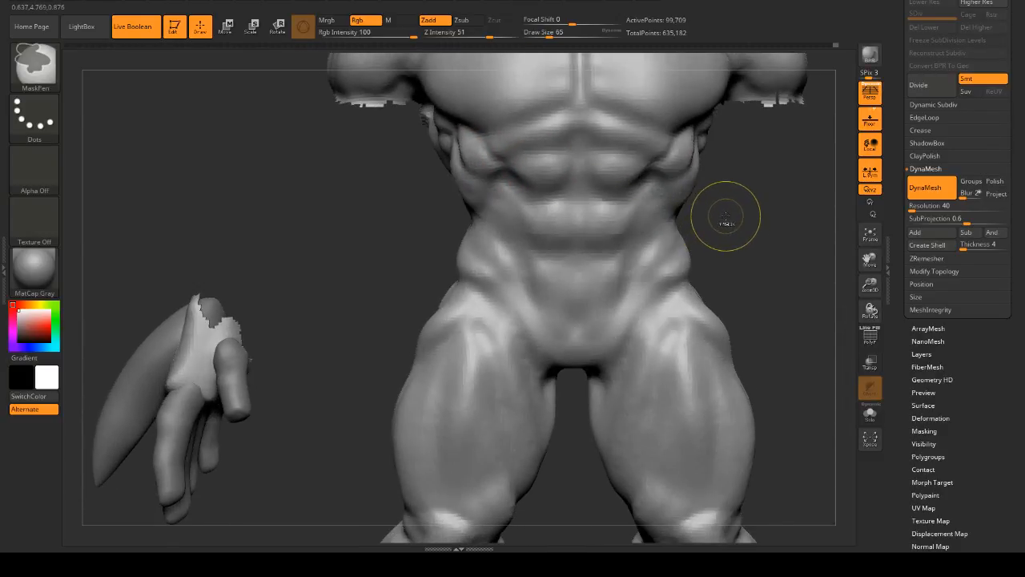
- Adjust the shape of the front rib muscle and its transition to the waist with the Move brush at draw size 65
drag(735, 233, 701, 234)
drag(456, 166, 459, 156)
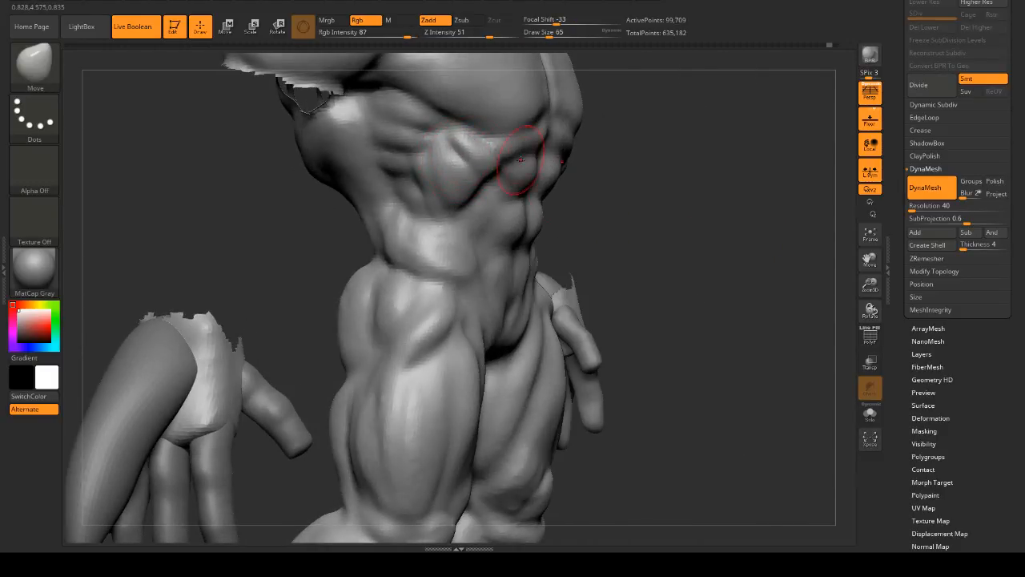
shift+drag(669, 196, 693, 201)
mouse_move(739, 229)
mouse_down()
mouse_move(749, 216)
mouse_move(763, 223)
mouse_up()
mouse_move(702, 210)
mouse_down()
mouse_move(698, 195)
mouse_move(647, 210)
mouse_move(657, 213)
mouse_move(617, 209)
mouse_up()
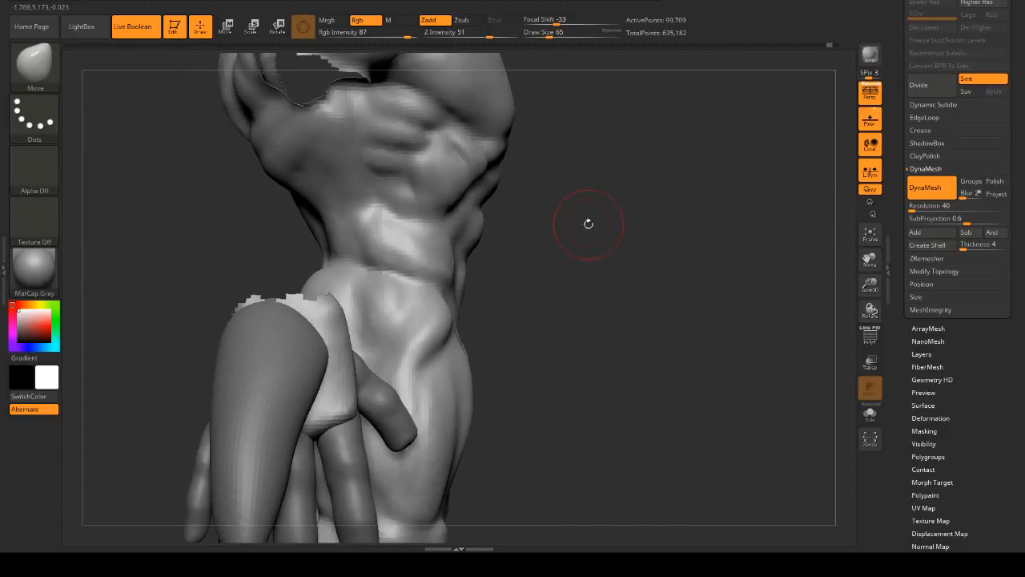
drag(597, 246, 599, 235)
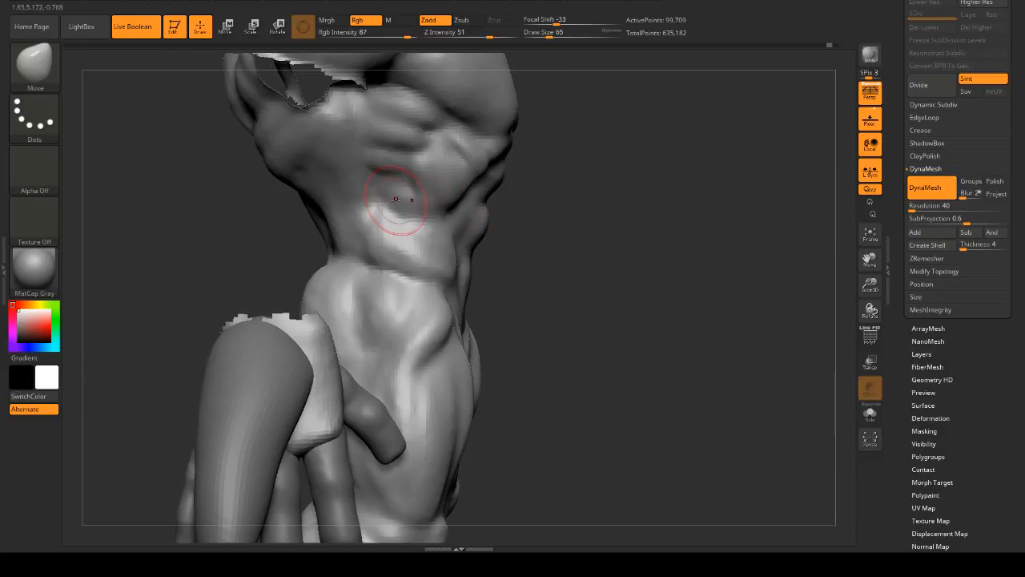
- Build up diagonal strands on the lower rib-side muscle above the waist with ClayBuildup at draw size 39
key(b)
key(c)
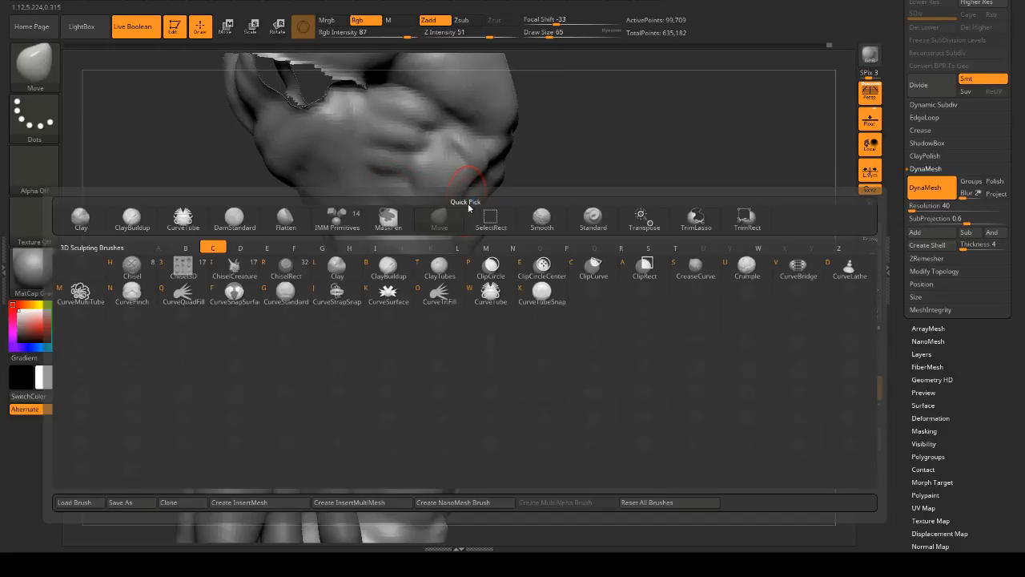
key(b)
key(space)
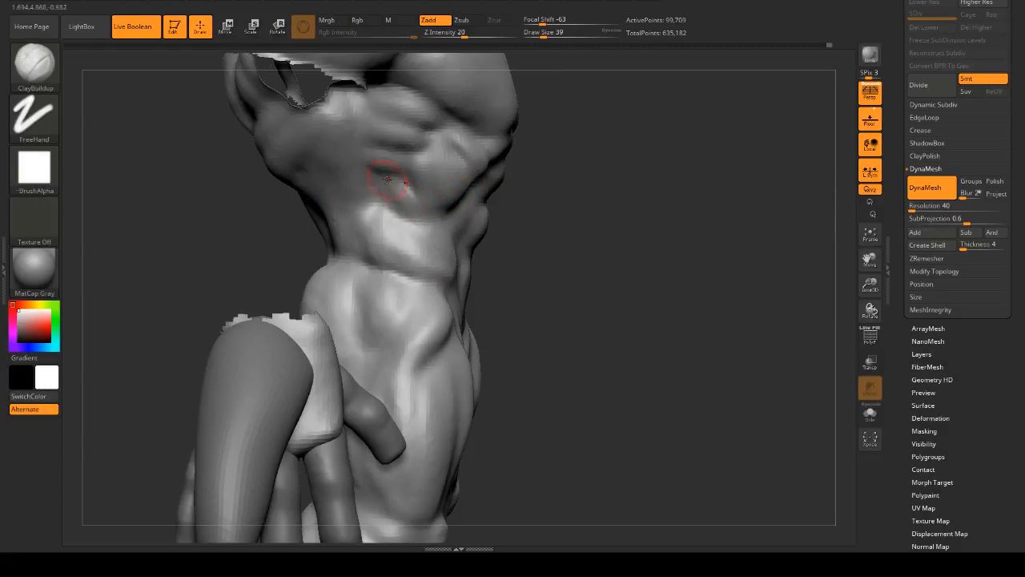
drag(370, 201, 394, 256)
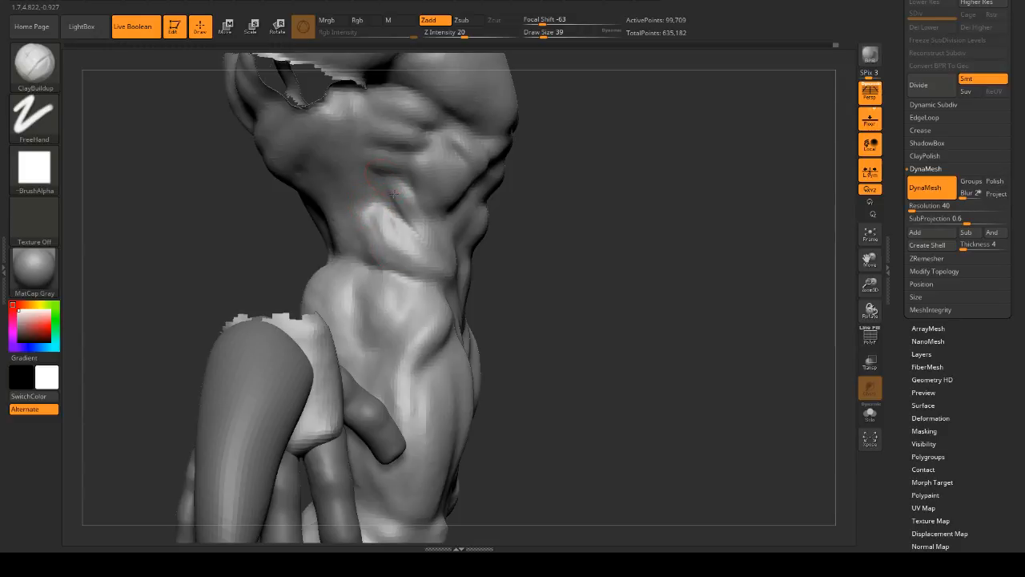
drag(424, 225, 416, 247)
- Refine the side muscle strands and extend them up toward the ribs with further ClayBuildup strokes
drag(593, 294, 456, 293)
drag(724, 268, 817, 276)
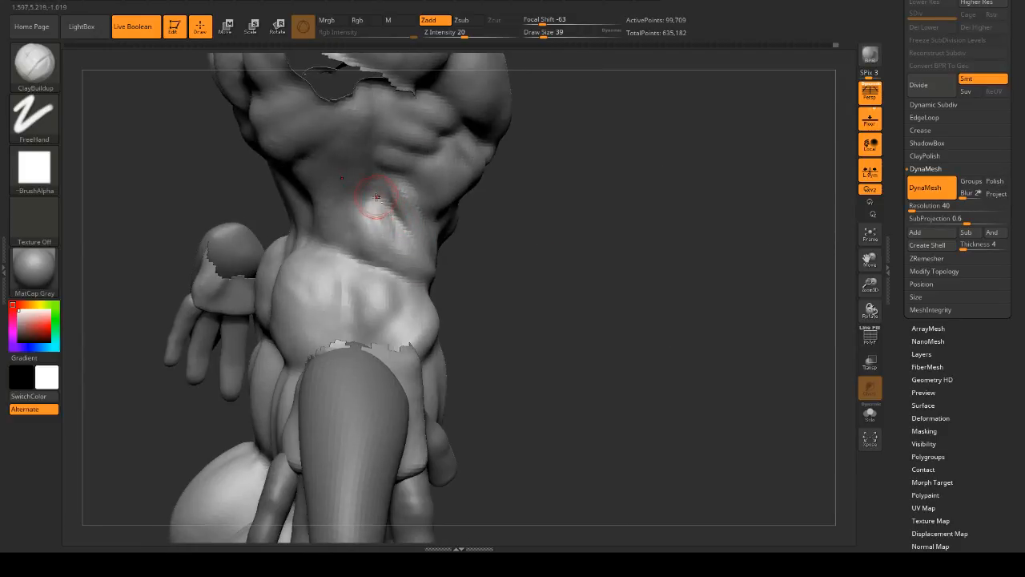
drag(392, 225, 385, 212)
drag(561, 272, 445, 278)
drag(748, 279, 789, 280)
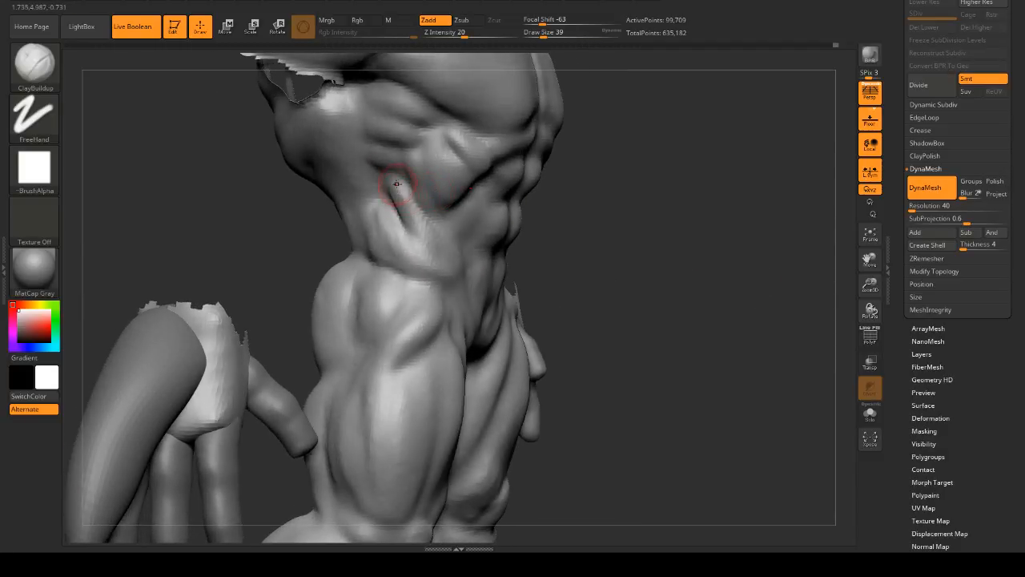
drag(413, 157, 429, 185)
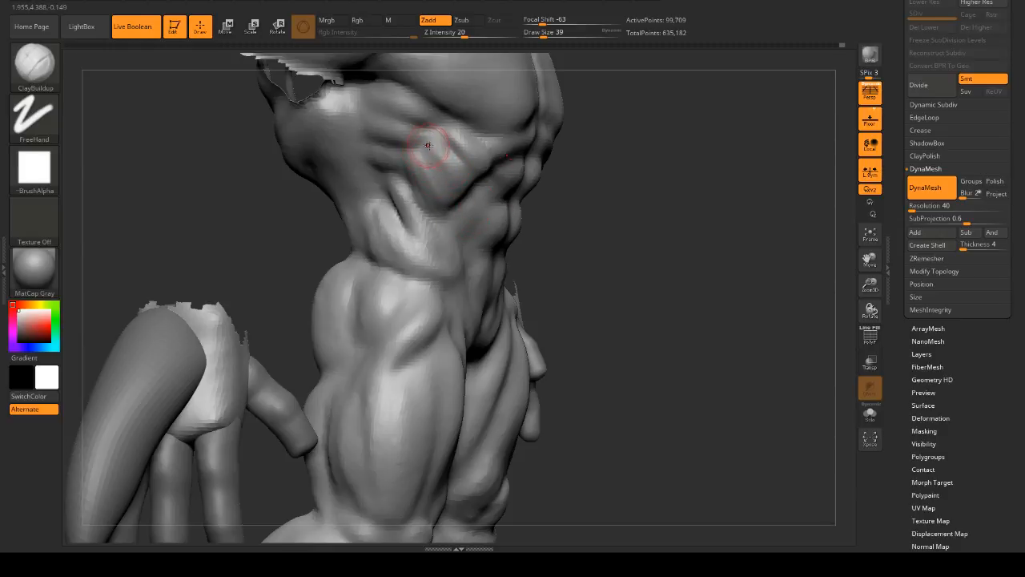
- Add volume to the rib muscle under the pectoral and smooth its strands into the waist
drag(628, 240, 606, 206)
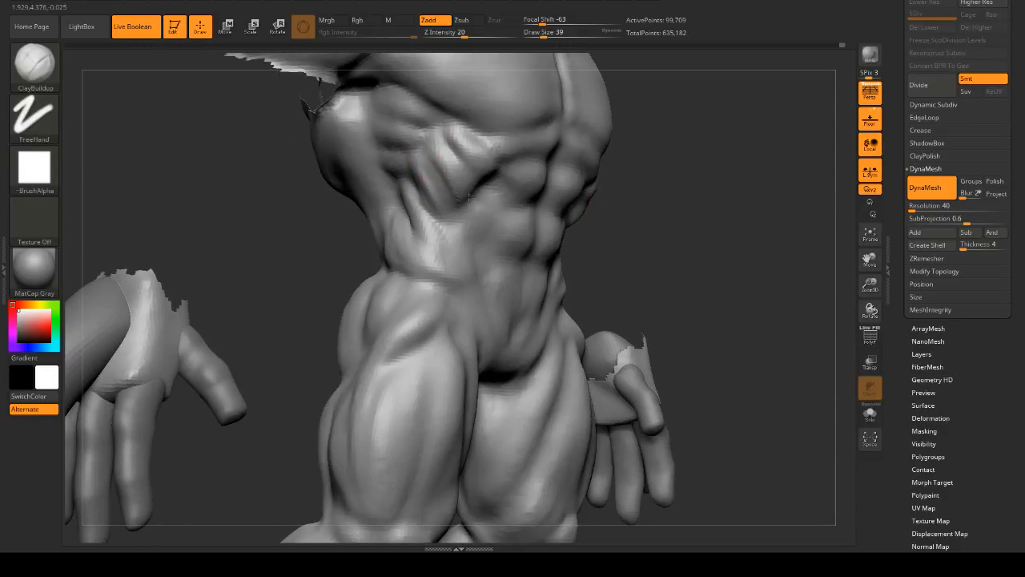
drag(705, 238, 726, 230)
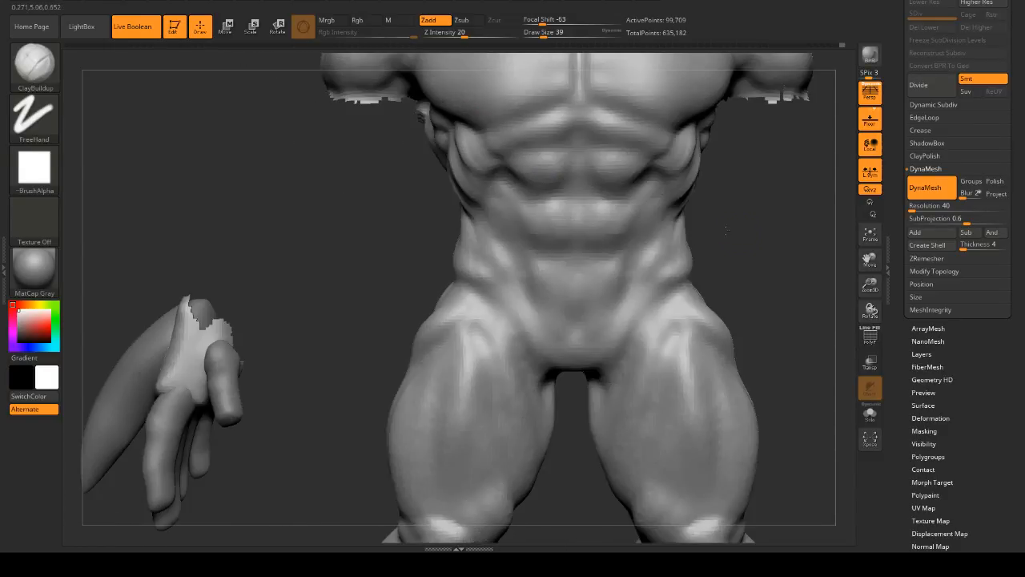
drag(767, 261, 452, 126)
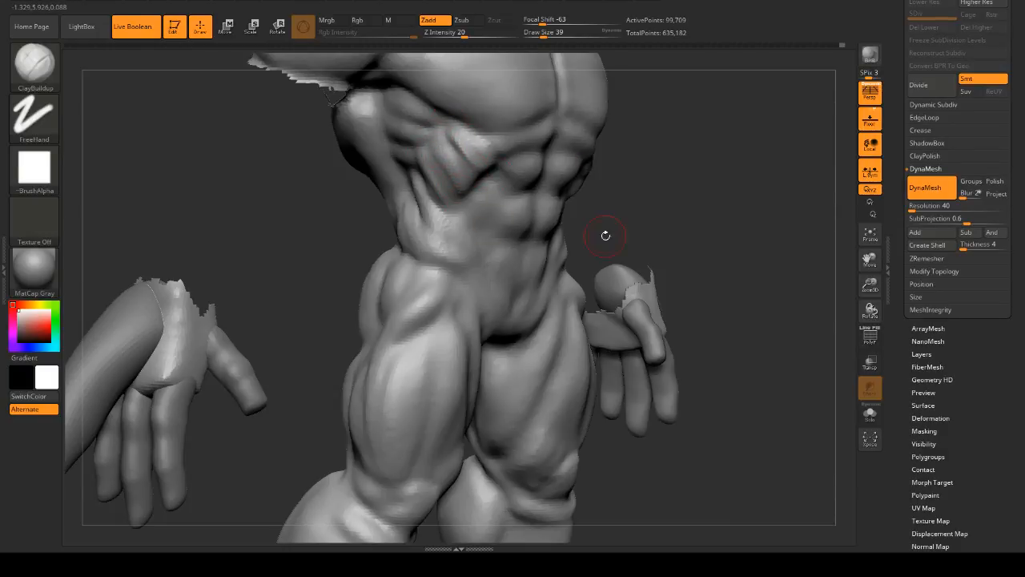
mouse_move(606, 236)
mouse_down()
mouse_move(721, 208)
mouse_move(704, 222)
mouse_move(716, 228)
mouse_move(707, 222)
mouse_up()
mouse_move(458, 172)
shift+mouse_down()
mouse_move(438, 166)
mouse_move(433, 203)
shift+mouse_up()
mouse_move(602, 215)
shift+mouse_down()
mouse_move(663, 206)
mouse_move(593, 217)
mouse_move(606, 222)
mouse_move(615, 213)
mouse_move(560, 201)
shift+mouse_up()
- Adjust the abdominal muscles beside the center line with the Move brush at draw size 44
key(b)
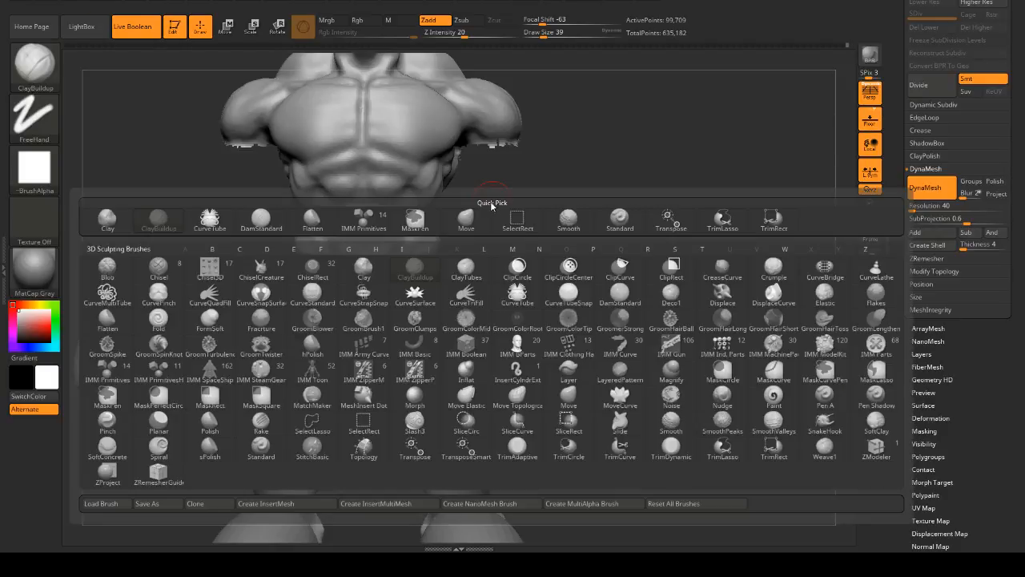
key(m)
key(v)
key(space)
drag(376, 192, 384, 193)
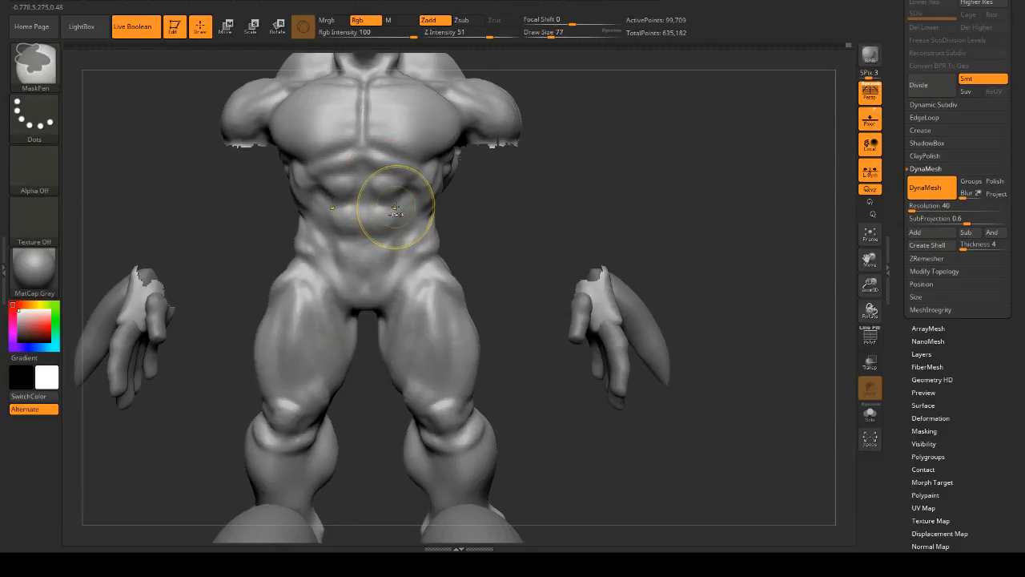
key(space)
drag(394, 201, 382, 201)
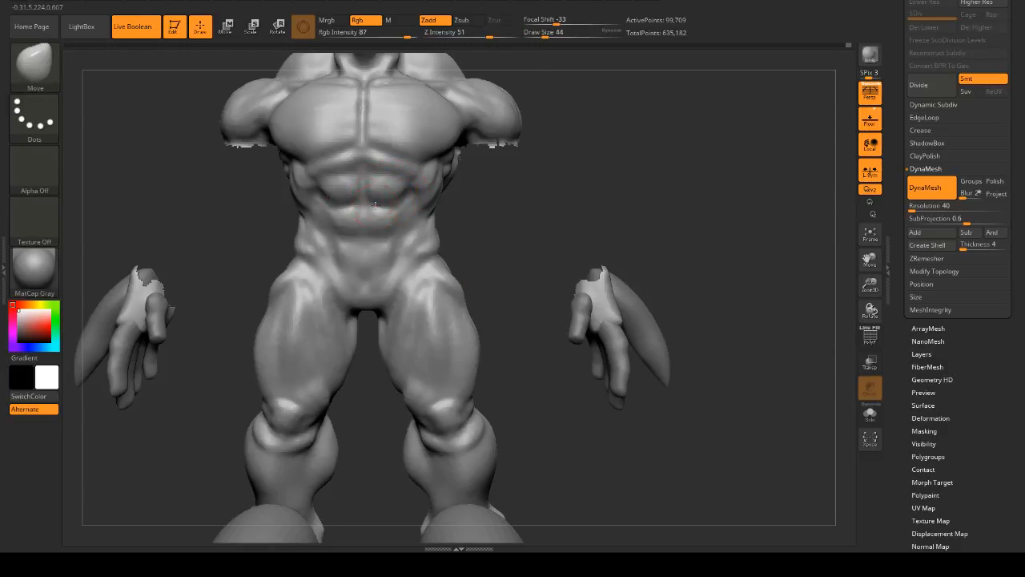
drag(458, 231, 658, 185)
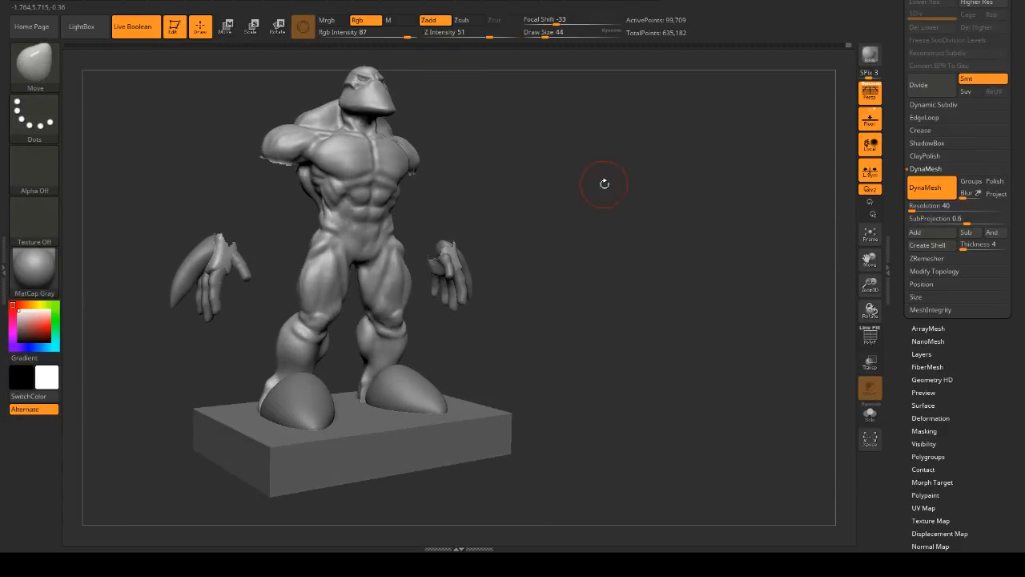
- Set SelectLasso as the selection brush and unhide the arms so the whole body is shown
mouse_move(605, 183)
alt+mouse_down()
mouse_move(614, 215)
mouse_move(614, 192)
mouse_move(634, 195)
mouse_move(675, 319)
mouse_move(679, 207)
mouse_move(655, 204)
mouse_move(667, 156)
alt+mouse_up()
key(ctrl+shift)
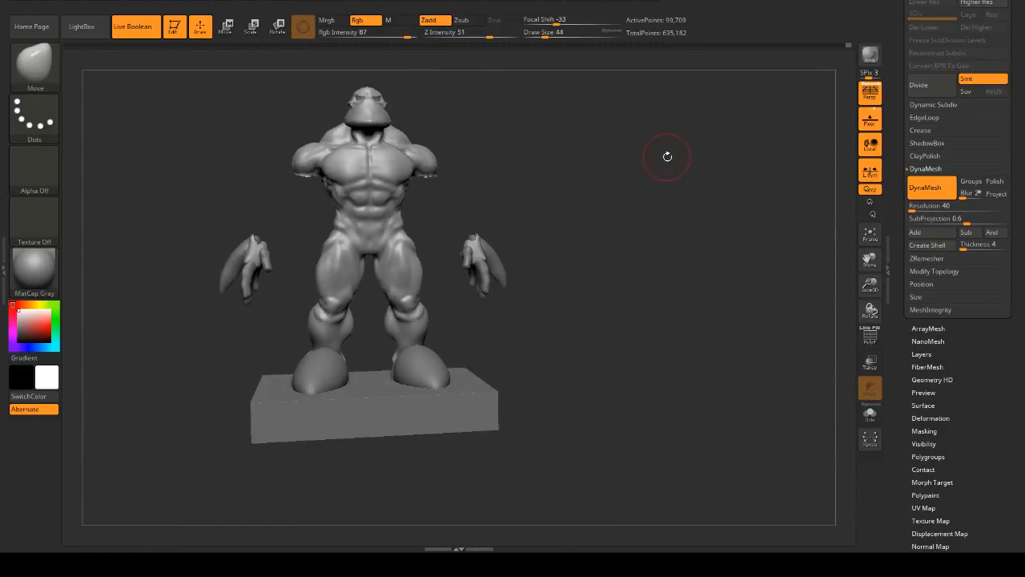
key(b)
key(s)
key(l)
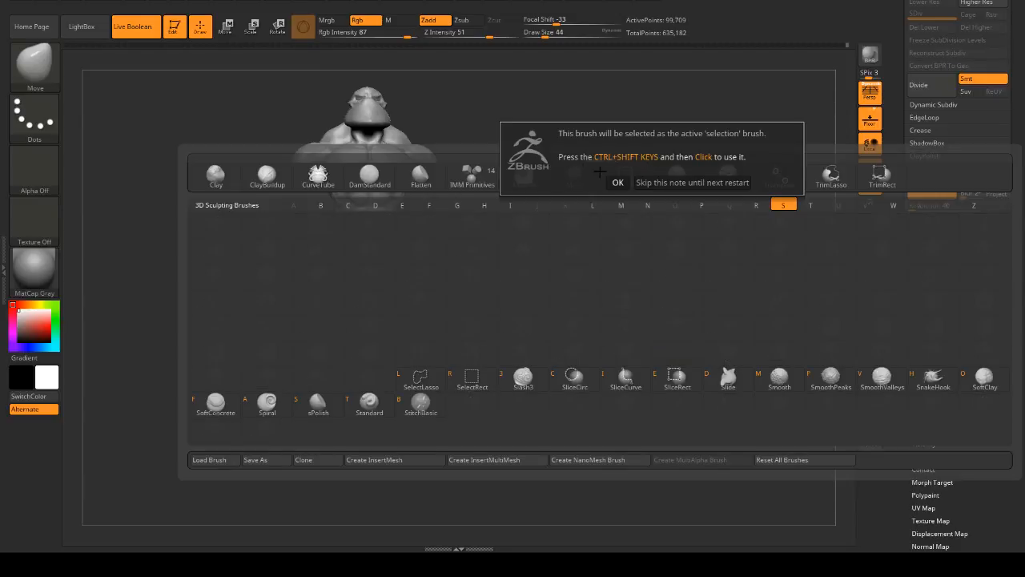
click(617, 183)
drag(607, 186, 737, 210)
mouse_move(670, 158)
ctrl+shift+mouse_down()
mouse_move(719, 246)
mouse_move(692, 189)
mouse_move(676, 189)
mouse_move(702, 205)
mouse_move(725, 190)
mouse_move(680, 205)
mouse_move(657, 201)
mouse_move(696, 213)
mouse_move(697, 198)
mouse_move(702, 217)
mouse_move(620, 168)
ctrl+shift+mouse_up()
ctrl+shift+click(700, 180)
- Smooth the spine groove, the shoulder blade area and the upper arm beside the armpit
key(shift)
shift+drag(384, 133, 385, 114)
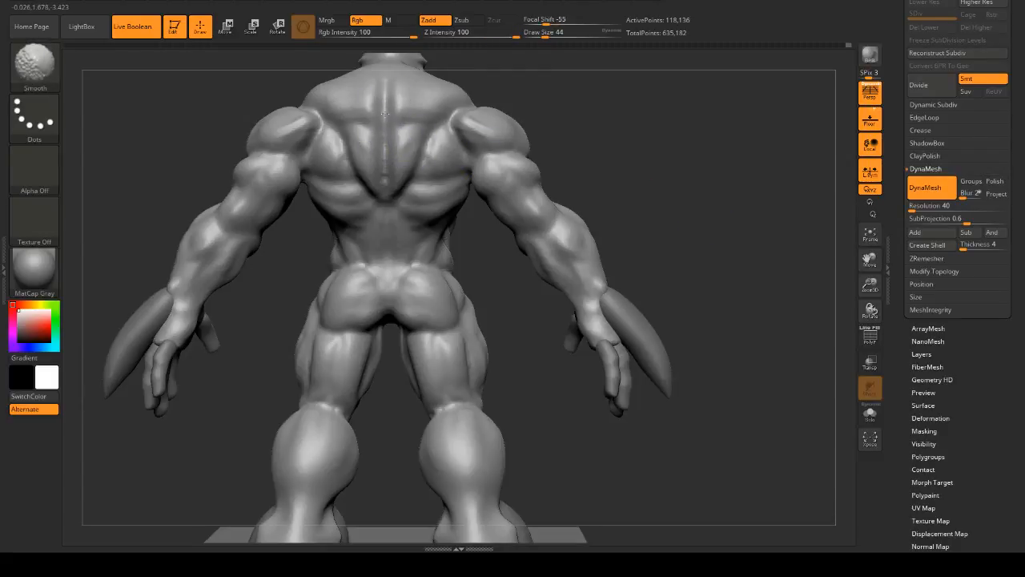
shift+drag(445, 119, 507, 196)
mouse_move(681, 210)
mouse_down()
mouse_move(573, 218)
mouse_move(617, 211)
mouse_up()
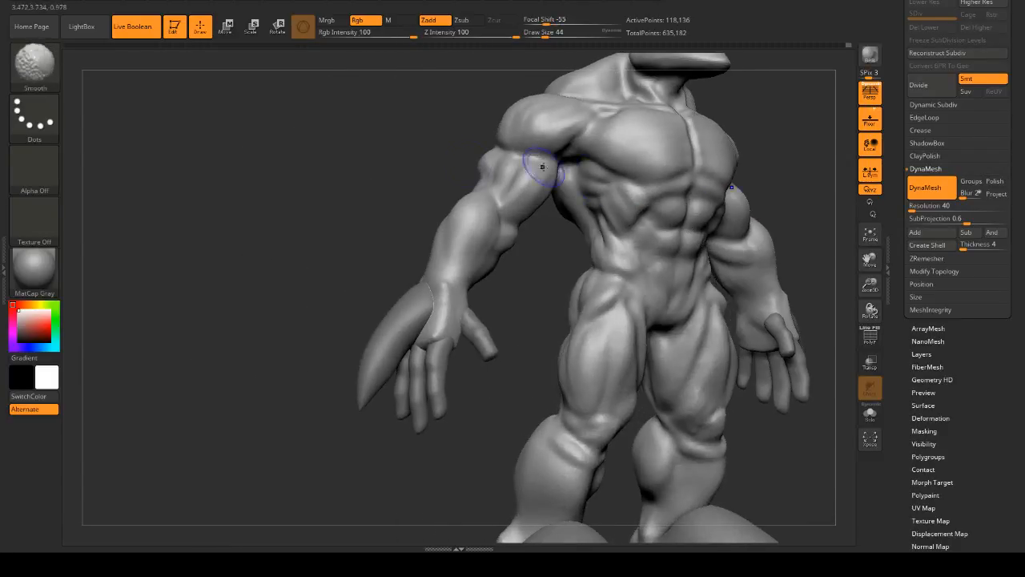
shift+drag(540, 165, 533, 175)
- Reshape the arm around the elbow and lower biceps with the Move brush at draw size 108
drag(381, 138, 328, 135)
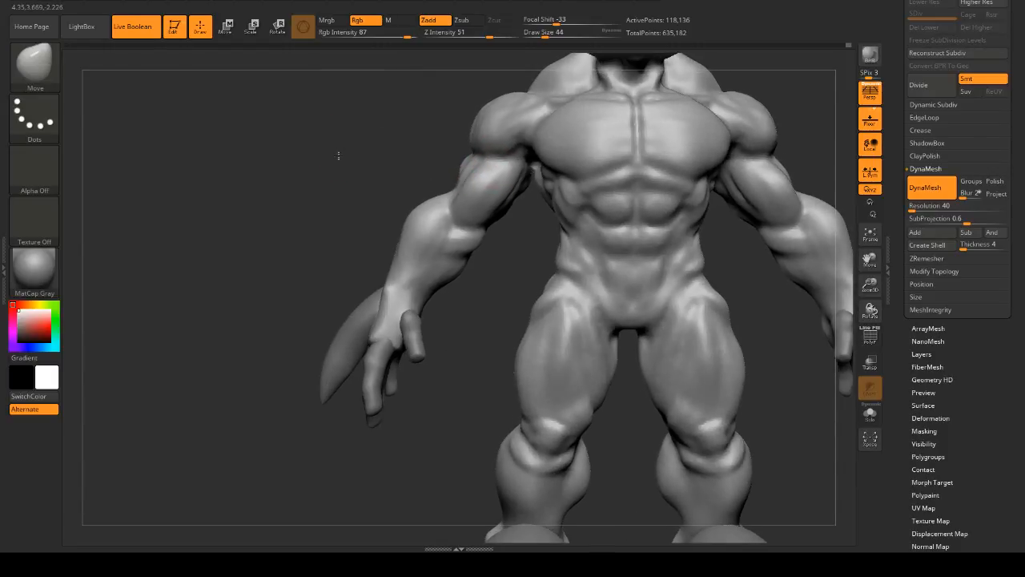
key(space)
drag(452, 216, 467, 212)
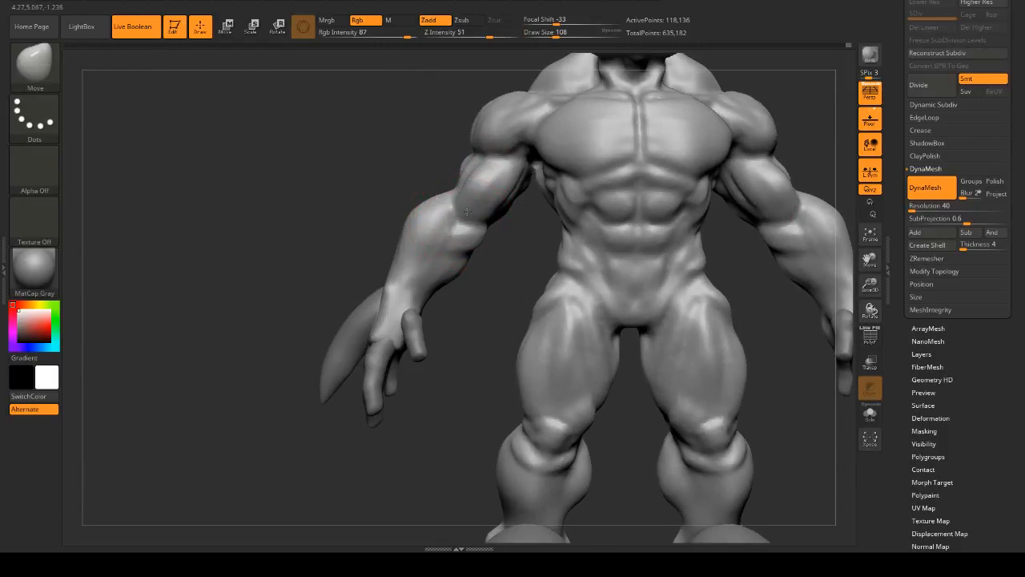
drag(366, 189, 558, 190)
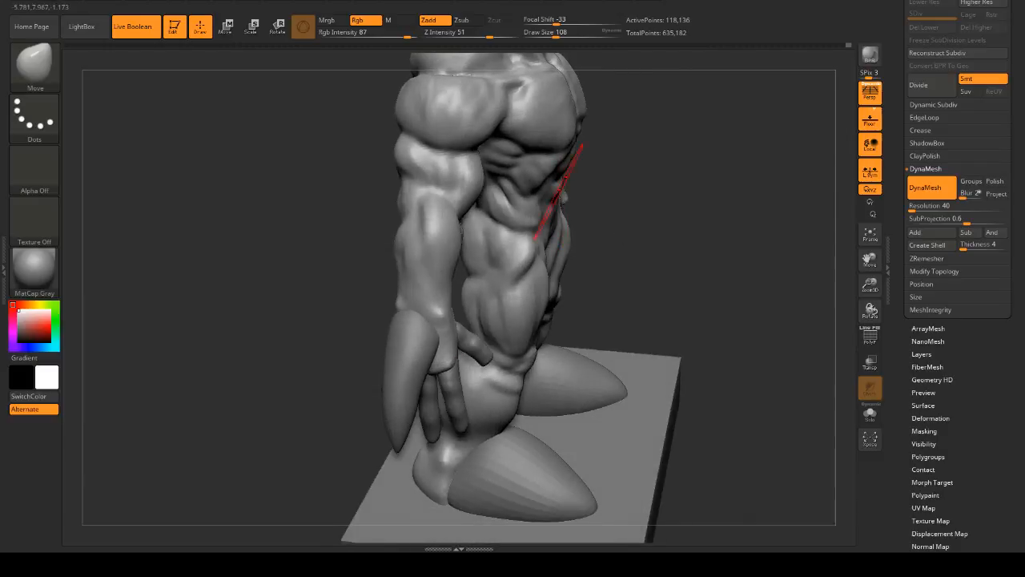
- Mask the torso and adjust the inner upper arm with the Move brush at draw size 71
drag(643, 193, 681, 213)
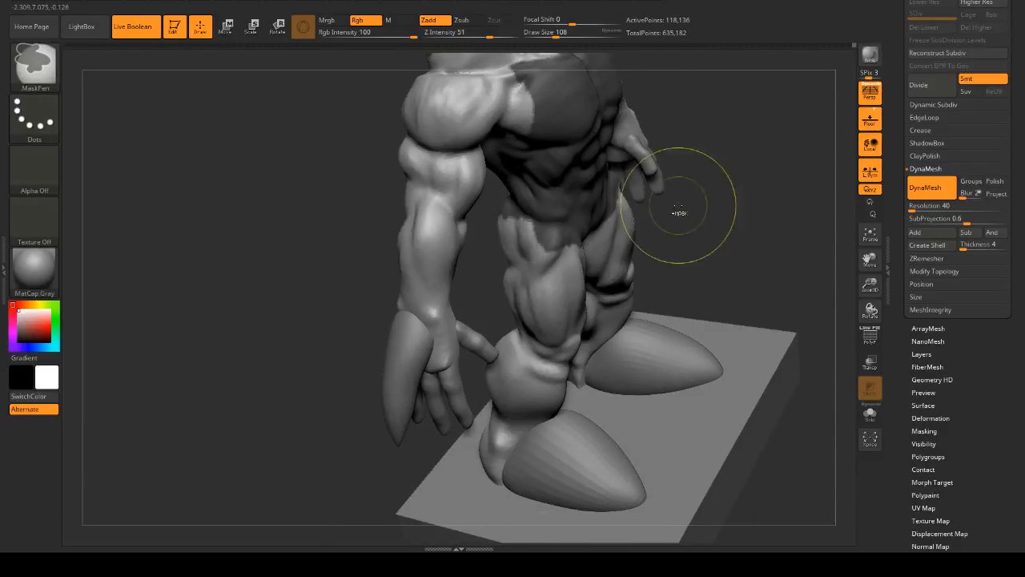
key(space)
drag(475, 163, 471, 162)
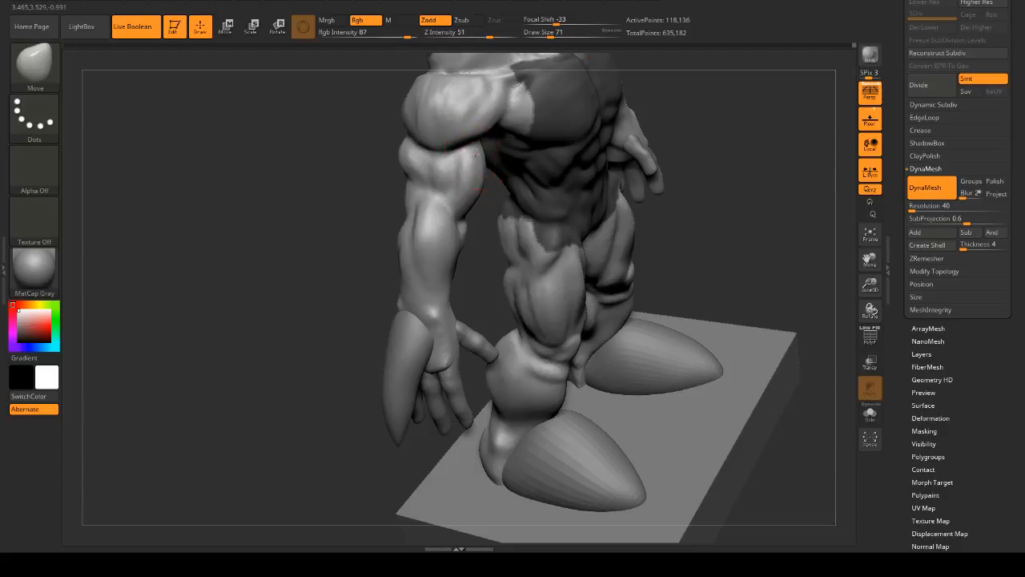
drag(657, 193, 705, 189)
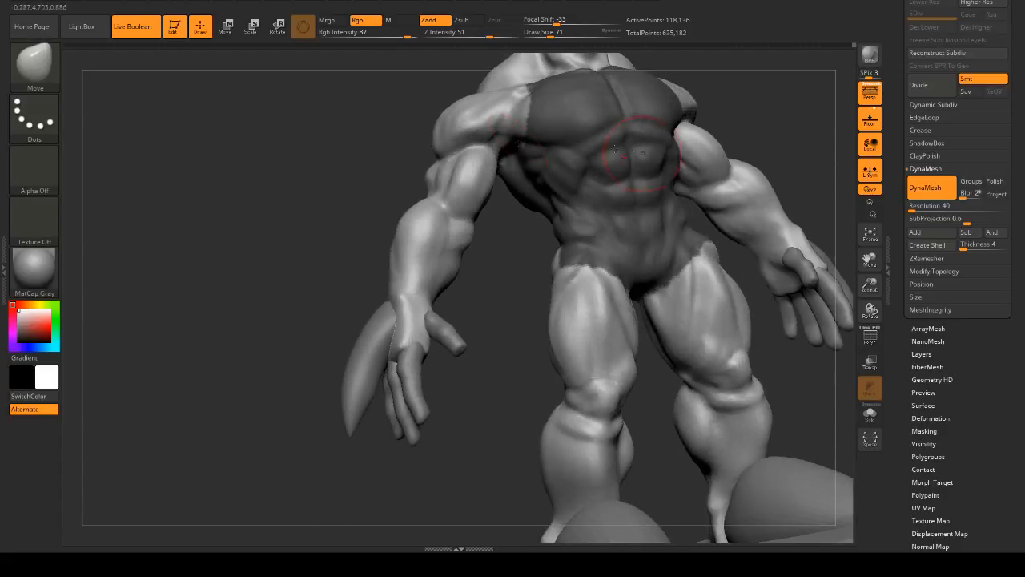
- Extend the torso mask over the front of the shoulder muscle
mouse_move(337, 144)
mouse_down()
mouse_move(445, 142)
mouse_move(469, 116)
mouse_move(514, 112)
mouse_up()
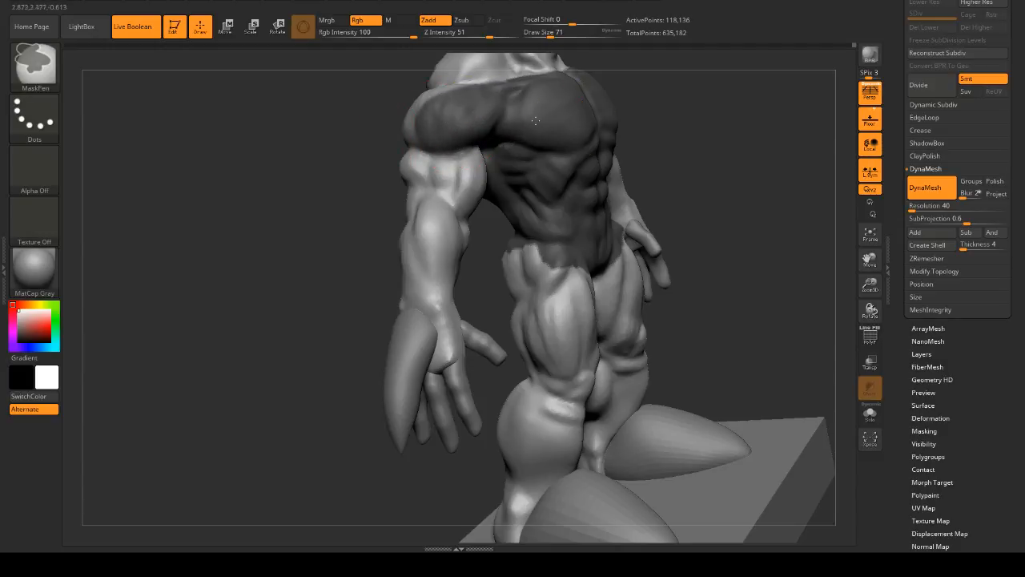
right_drag(547, 151, 599, 151)
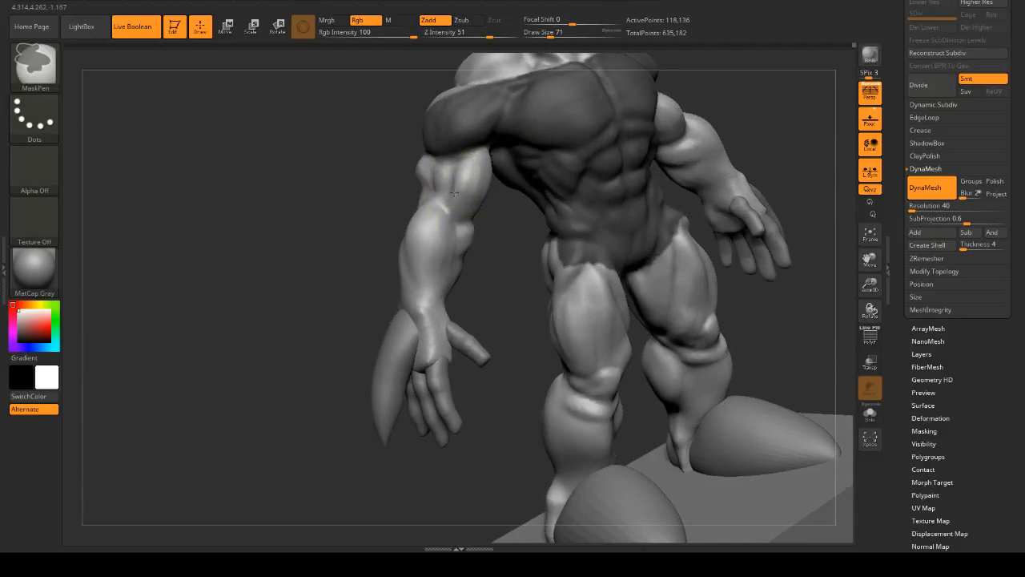
mouse_move(484, 192)
right_down()
mouse_move(737, 187)
mouse_move(475, 169)
mouse_move(575, 162)
mouse_move(703, 167)
mouse_move(676, 174)
mouse_move(817, 194)
mouse_move(777, 179)
mouse_move(482, 166)
right_up()
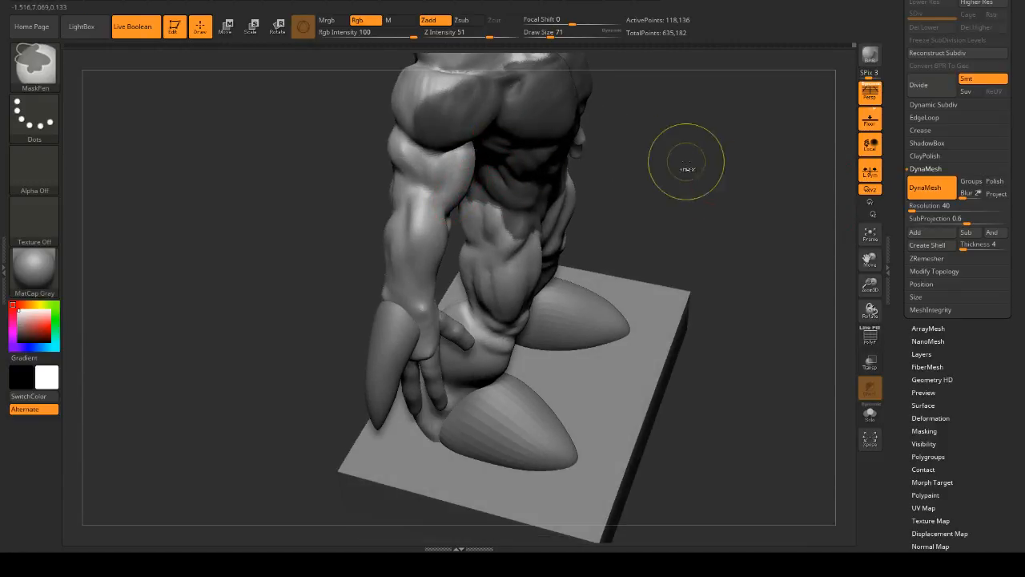
- Isolate the torso polygroup, mask only that area and bring the rest of the body back
mouse_move(721, 211)
shift+right_down()
mouse_move(488, 161)
mouse_move(449, 136)
mouse_move(537, 142)
mouse_move(686, 206)
mouse_move(755, 208)
mouse_move(565, 157)
shift+right_up()
ctrl+shift+click(613, 144)
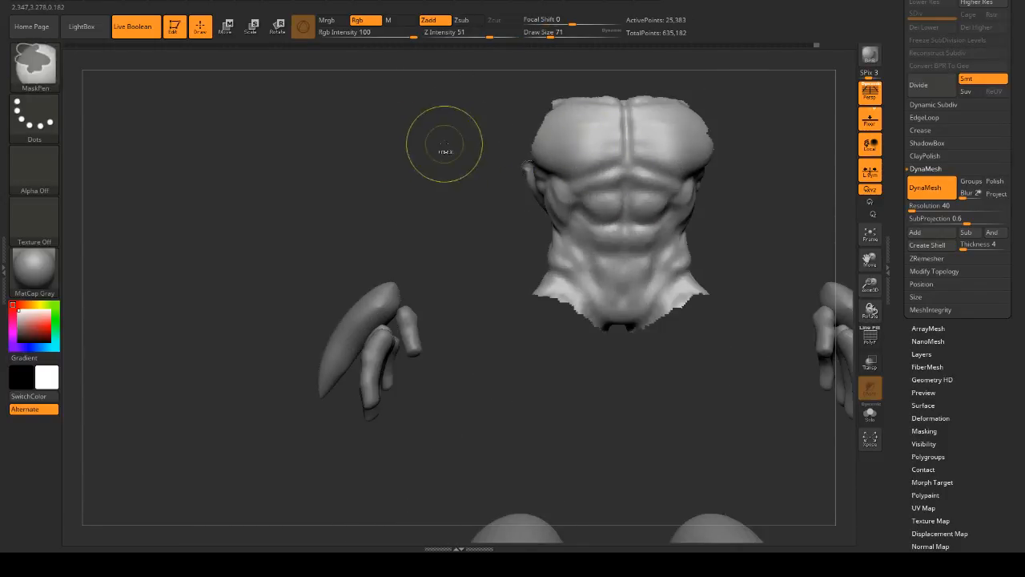
ctrl+shift+click(361, 143)
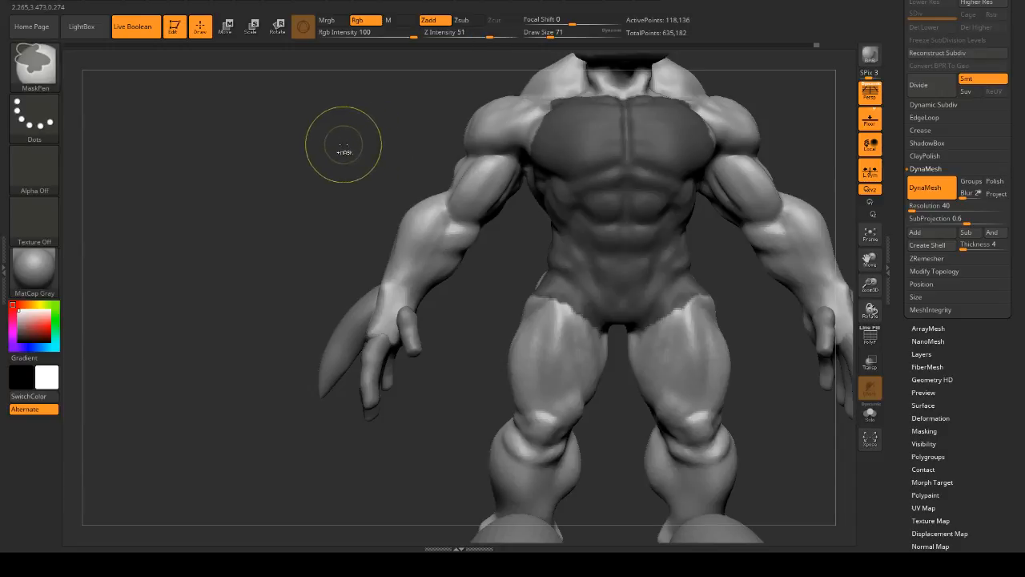
mouse_move(343, 148)
right_down()
mouse_move(324, 149)
mouse_move(346, 156)
right_up()
right_drag(526, 292, 447, 309)
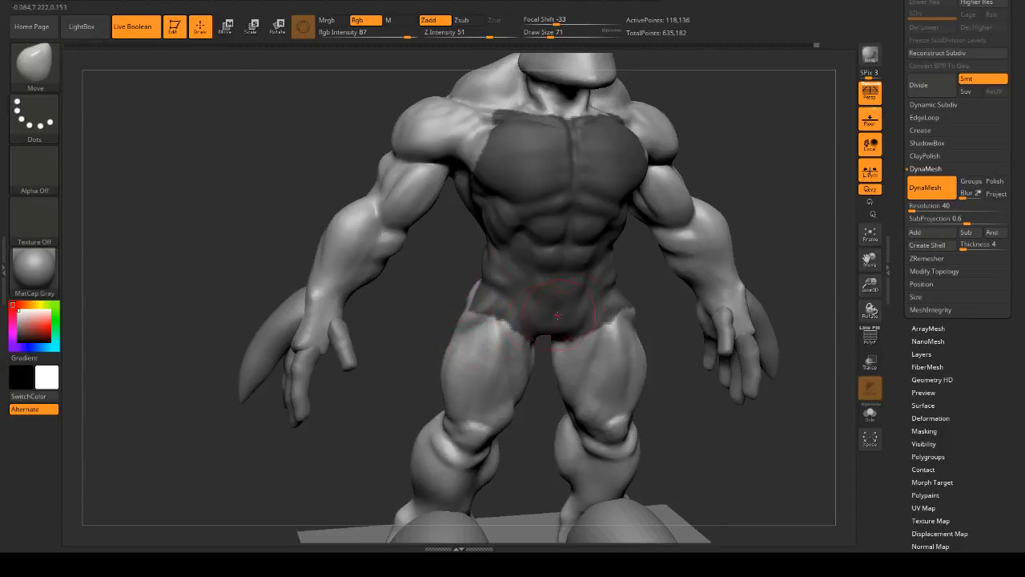
- Extend the torso mask over the outer pectoral edge and toward the armpit with MaskPen at draw size 31
key(space)
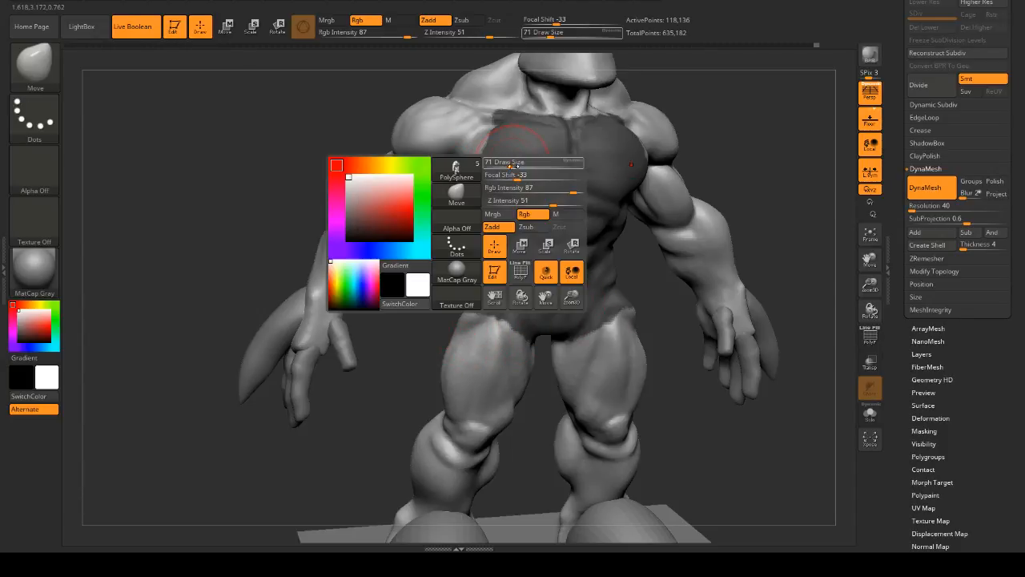
drag(513, 165, 506, 165)
right_drag(434, 240, 477, 210)
key(ctrl)
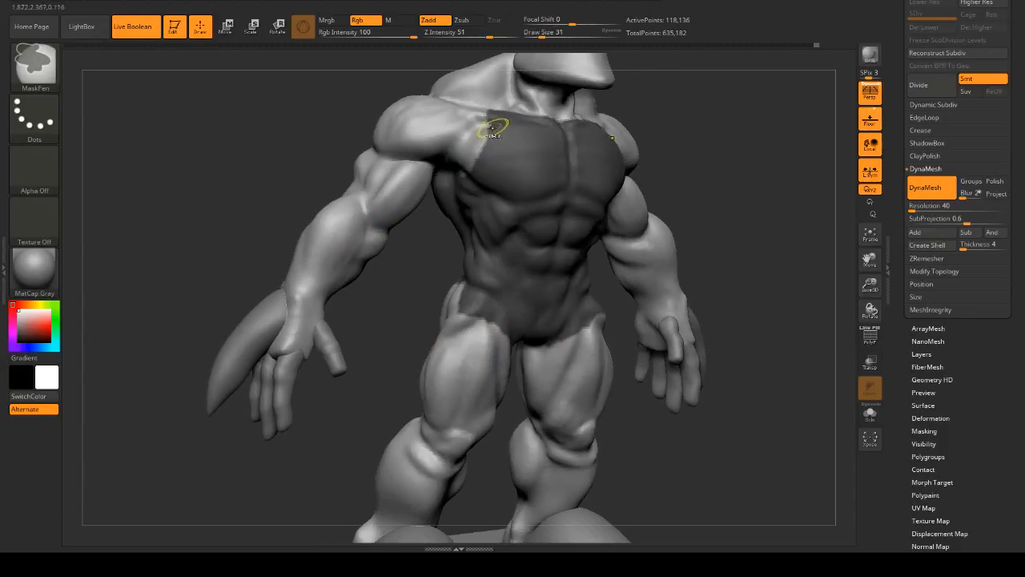
ctrl+drag(493, 118, 478, 149)
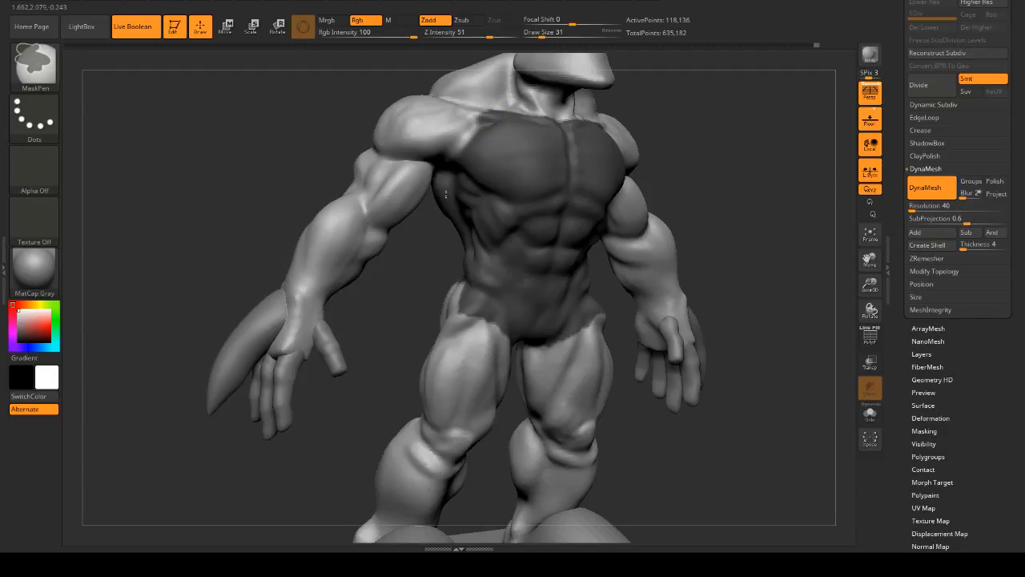
right_drag(446, 194, 459, 165)
ctrl+drag(459, 165, 431, 213)
- Isolate the torso polygroup to inspect its mask from the armpit side, and bring the rest of the body back
mouse_move(396, 234)
right_down()
mouse_move(391, 250)
mouse_move(390, 211)
mouse_move(391, 224)
right_up()
key(ctrl)
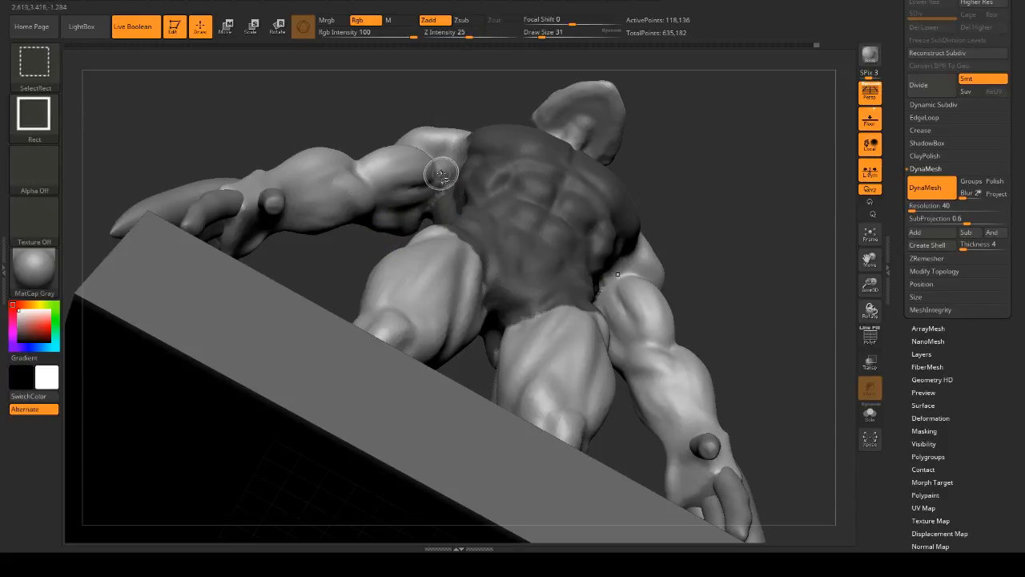
right_drag(397, 191, 445, 209)
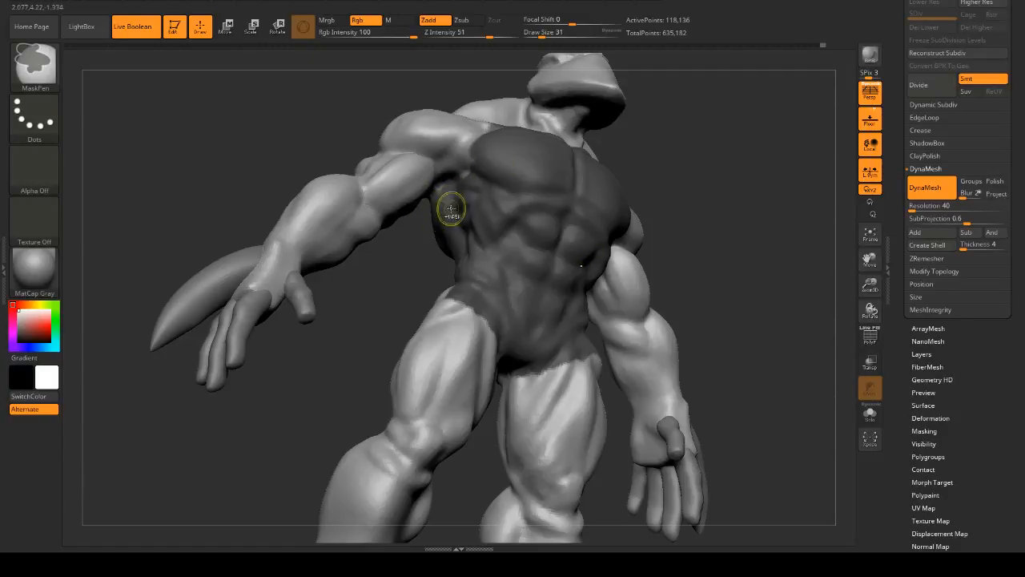
ctrl+shift+click(549, 213)
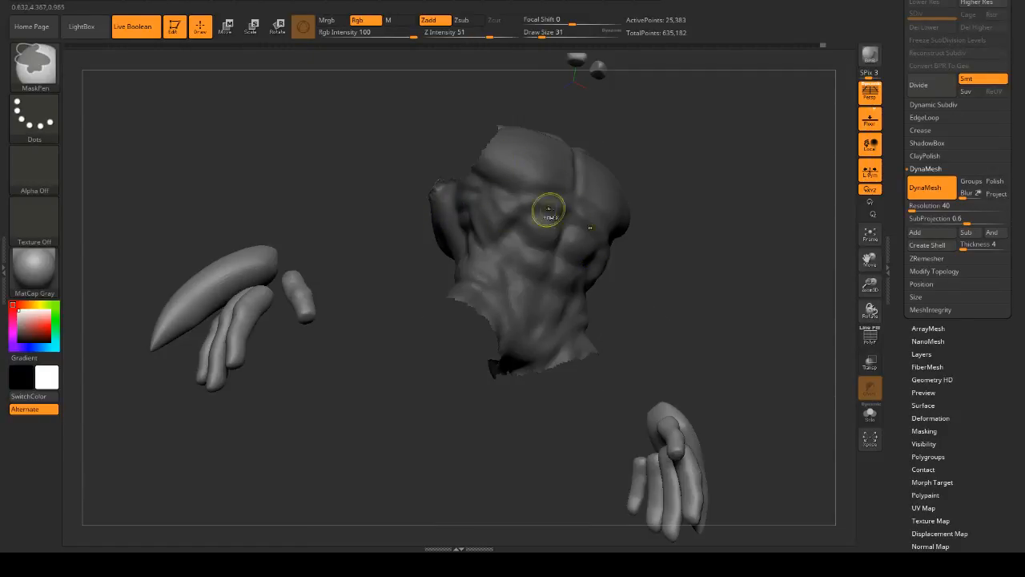
ctrl+shift+click(665, 211)
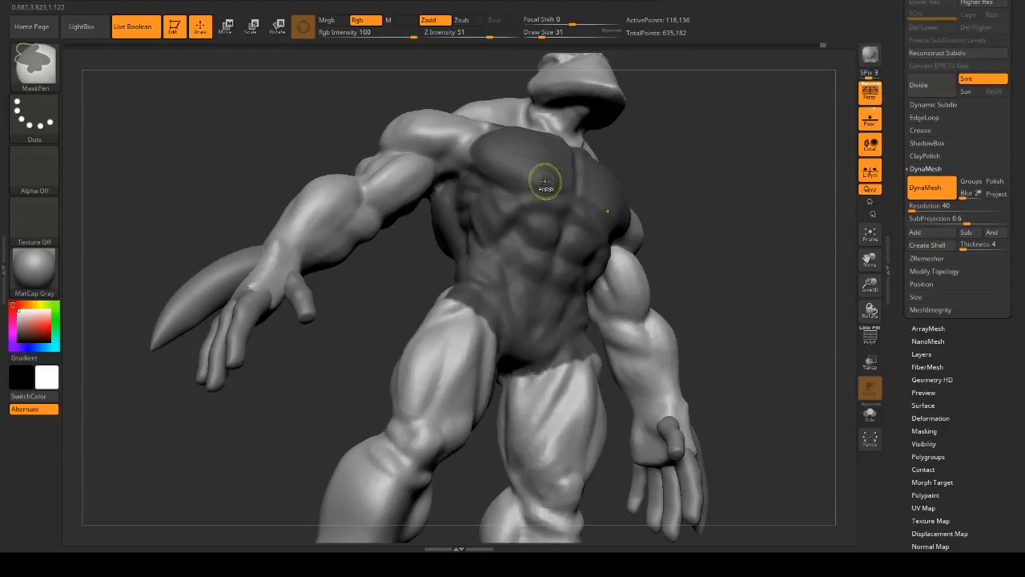
- Refine the torso mask along the collarbone and upper pectoral edge with MaskPen at draw size 31
key(b)
key(m)
key(v)
mouse_move(543, 178)
right_down()
mouse_move(731, 162)
mouse_move(504, 149)
right_up()
key(ctrl)
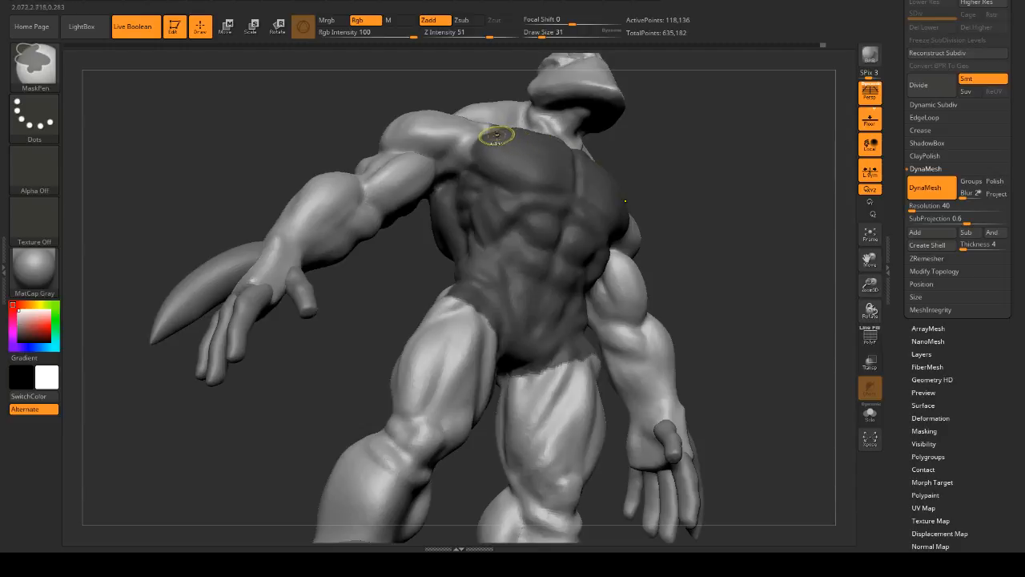
drag(666, 181, 503, 146)
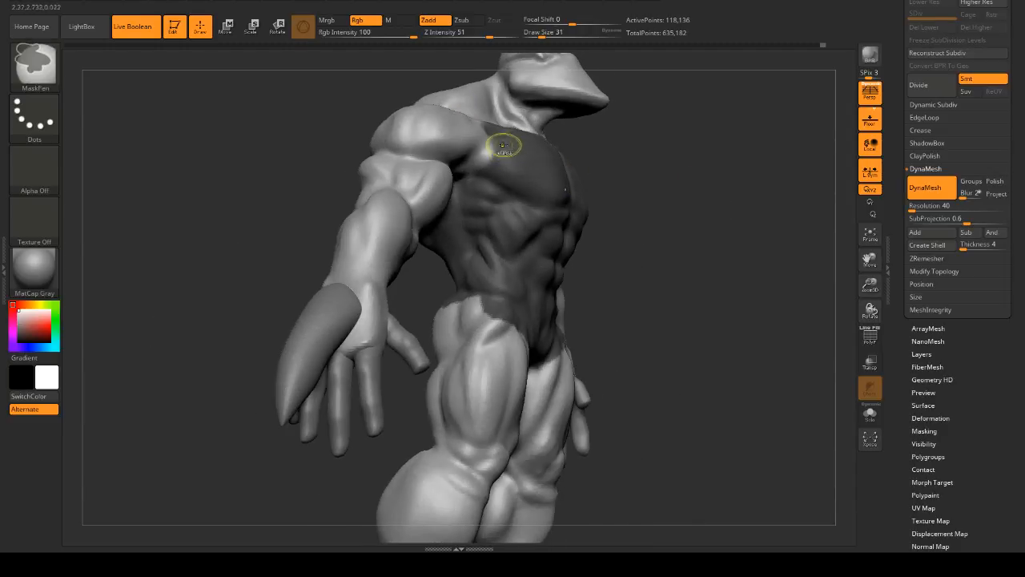
mouse_move(616, 167)
mouse_down()
mouse_move(748, 162)
mouse_move(763, 230)
mouse_move(740, 183)
mouse_move(553, 164)
mouse_up()
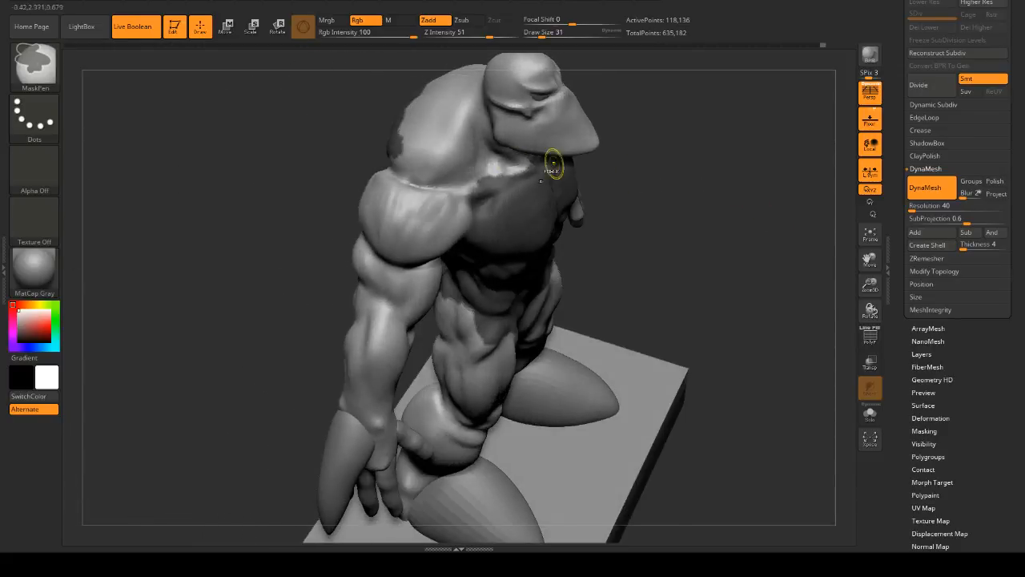
- Mask a band along the base of the trapezius above the shoulder muscle and clean its front edge
ctrl+click(476, 184)
ctrl+alt+click(506, 187)
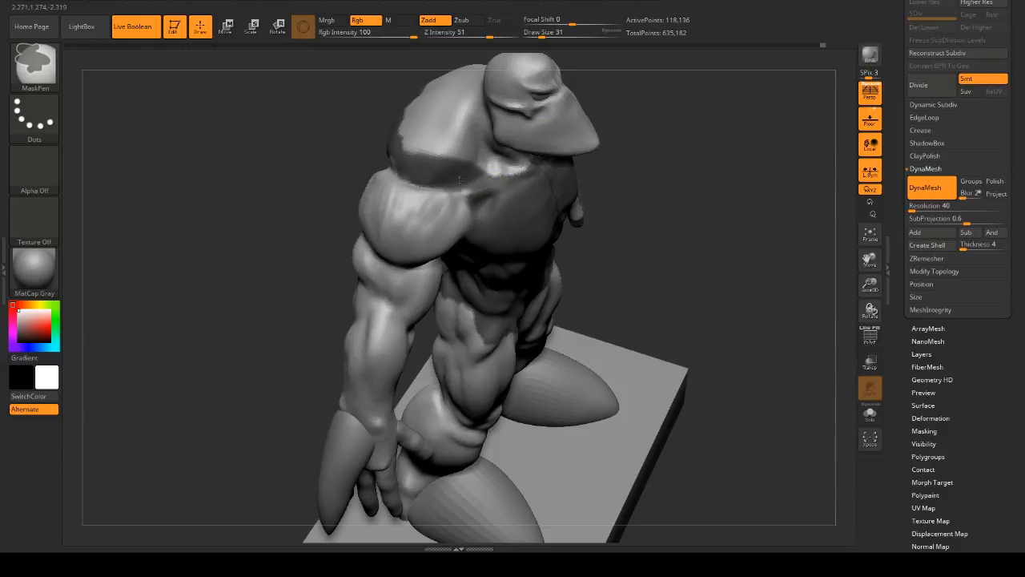
drag(595, 181, 509, 154)
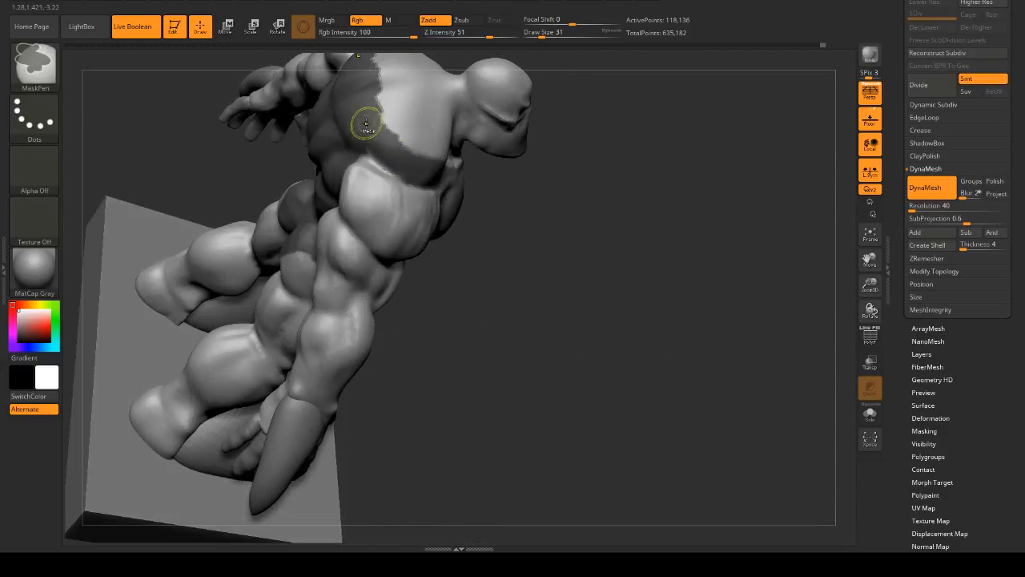
- Refine the torso mask edge along the front hip crease and groin with MaskPen at draw size 31
mouse_move(593, 172)
mouse_down()
mouse_move(624, 178)
mouse_move(584, 199)
mouse_move(654, 213)
mouse_move(698, 247)
mouse_move(728, 209)
mouse_up()
shift+drag(728, 208, 660, 198)
mouse_move(672, 162)
alt+mouse_down()
mouse_move(766, 281)
mouse_move(513, 180)
alt+mouse_up()
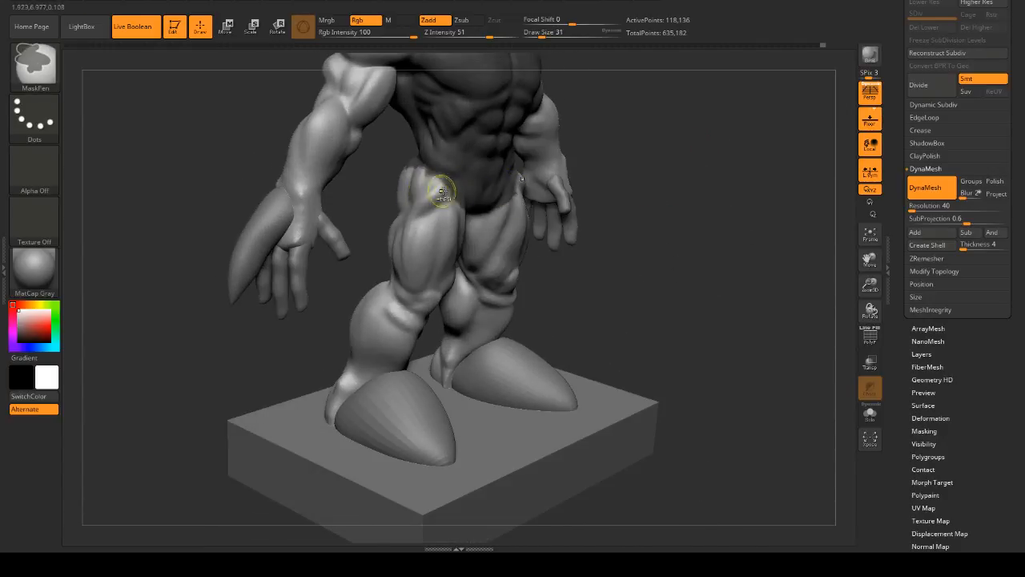
mouse_move(443, 193)
alt+mouse_down()
mouse_move(687, 195)
mouse_move(666, 155)
mouse_move(371, 170)
mouse_move(419, 178)
alt+mouse_up()
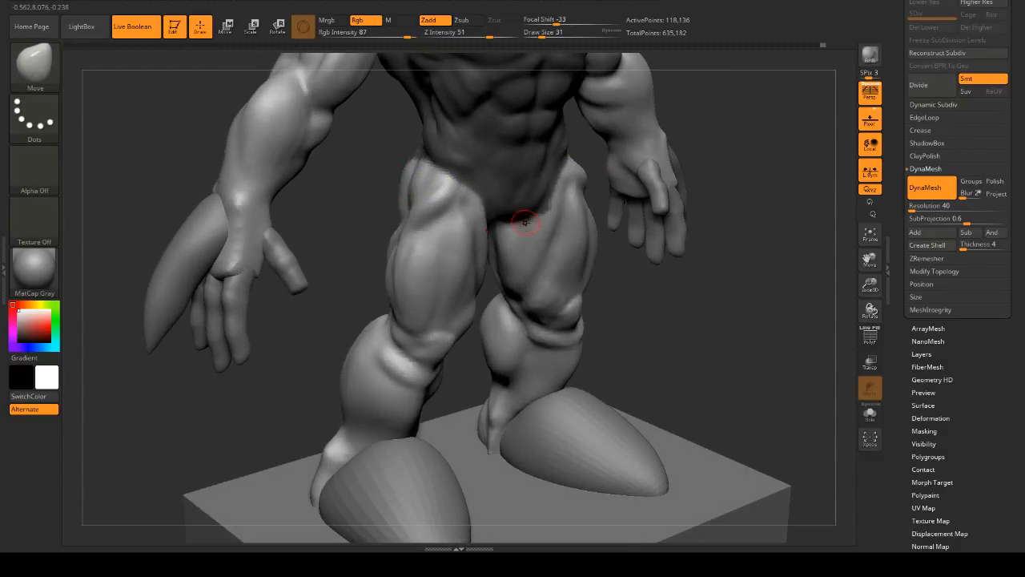
drag(483, 218, 484, 206)
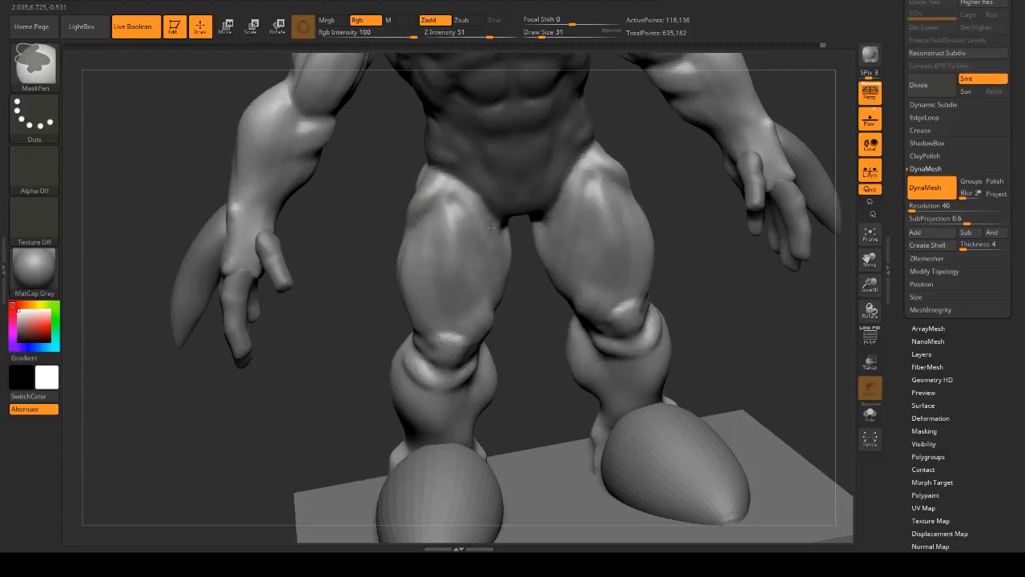
mouse_move(468, 213)
right_down()
mouse_move(513, 238)
mouse_move(485, 217)
right_up()
key(b)
key(m)
key(v)
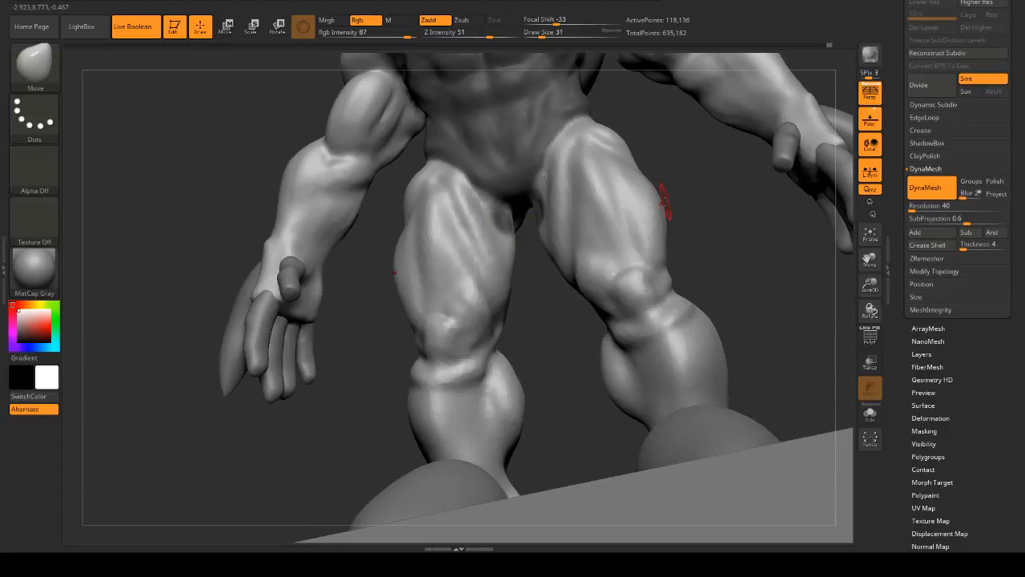
- Remove the mask from the buttocks and clean up its edge between the thighs, reducing the draw size to 25
drag(670, 188, 794, 170)
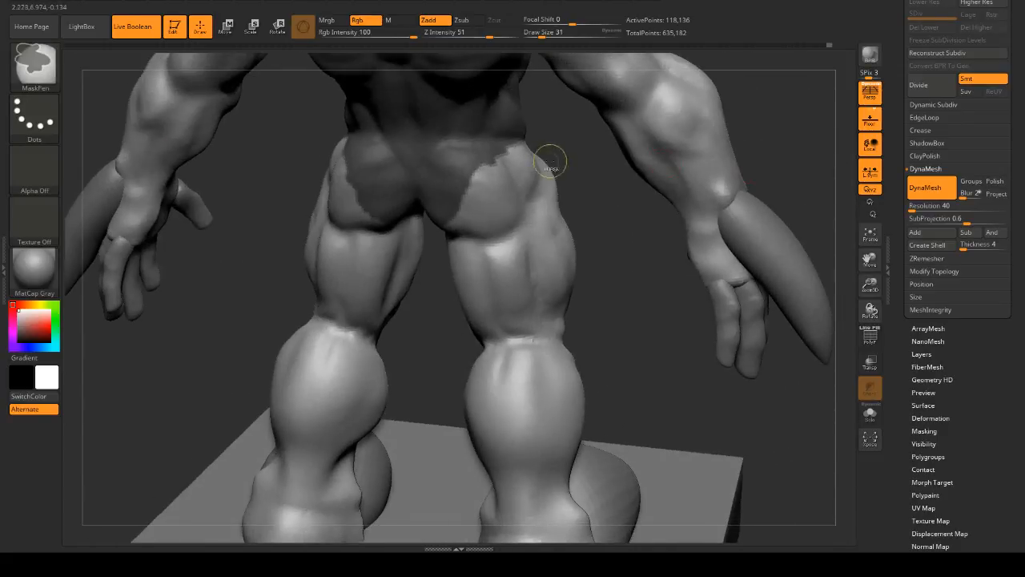
mouse_move(522, 150)
ctrl+alt+mouse_down()
mouse_move(448, 161)
mouse_move(458, 150)
mouse_move(438, 162)
mouse_move(429, 192)
mouse_move(478, 173)
ctrl+alt+mouse_up()
drag(599, 221, 669, 156)
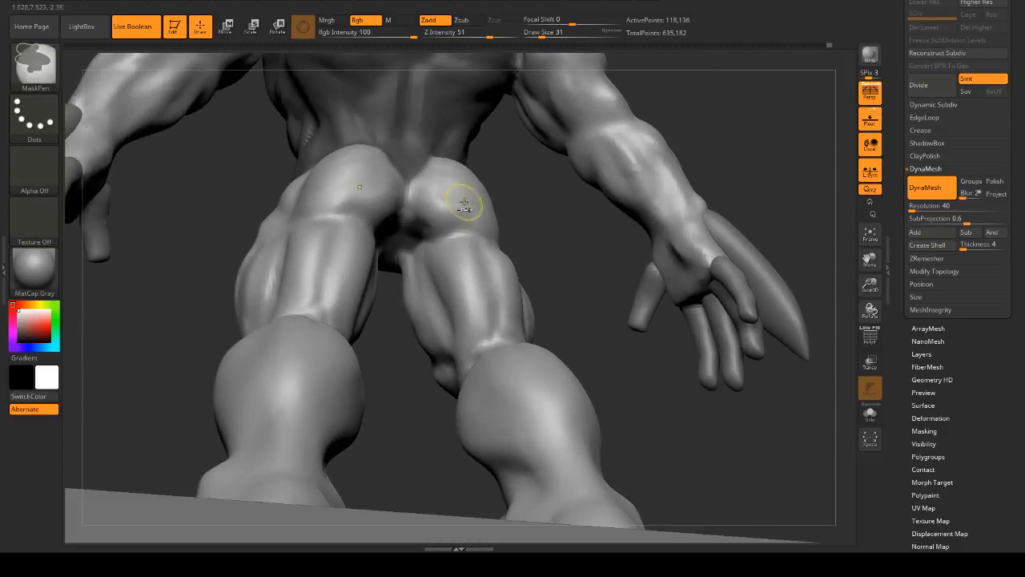
ctrl+alt+drag(412, 233, 436, 220)
drag(535, 244, 545, 178)
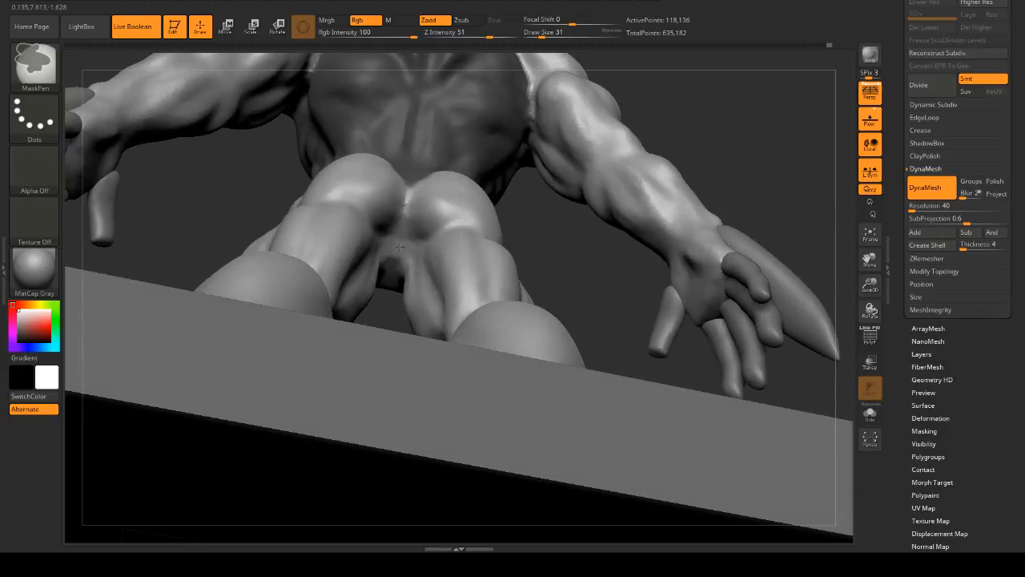
ctrl+alt+drag(396, 264, 413, 244)
mouse_move(547, 234)
mouse_down()
mouse_move(598, 225)
mouse_move(552, 213)
mouse_move(559, 234)
mouse_move(503, 229)
mouse_move(538, 228)
mouse_up()
key(space)
key(ctrl)
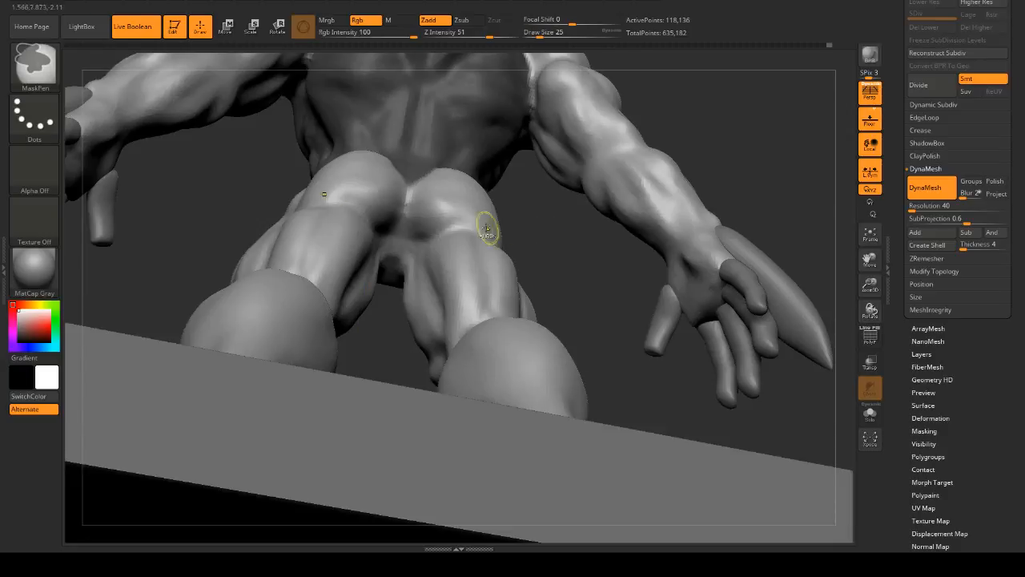
mouse_move(533, 259)
mouse_down()
mouse_move(528, 296)
mouse_move(618, 222)
mouse_move(556, 240)
mouse_move(561, 232)
mouse_move(565, 336)
mouse_move(576, 208)
mouse_move(618, 129)
mouse_move(613, 155)
mouse_move(630, 182)
mouse_move(637, 246)
mouse_up()
- Display the polygroup colours, isolate the arm polygroup and try inverting its mask
click(865, 332)
alt+drag(737, 272, 649, 289)
mouse_move(553, 173)
mouse_down()
mouse_move(656, 173)
mouse_move(648, 208)
mouse_move(609, 200)
mouse_move(648, 188)
mouse_move(659, 200)
mouse_move(613, 179)
mouse_move(626, 188)
mouse_move(499, 160)
mouse_move(367, 177)
mouse_move(451, 176)
mouse_move(385, 172)
mouse_up()
ctrl+shift+click(294, 211)
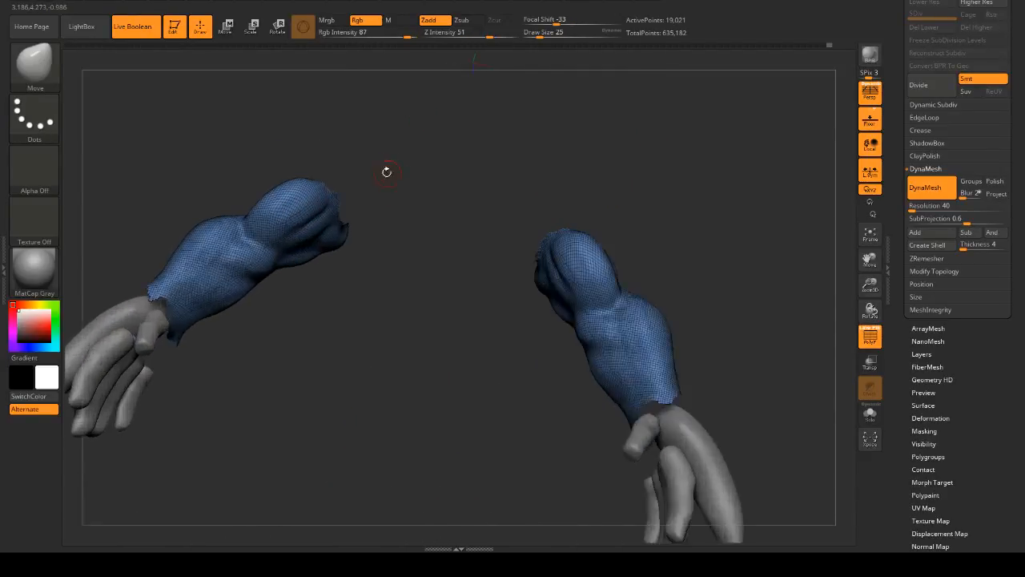
ctrl+click(344, 139)
ctrl+click(359, 136)
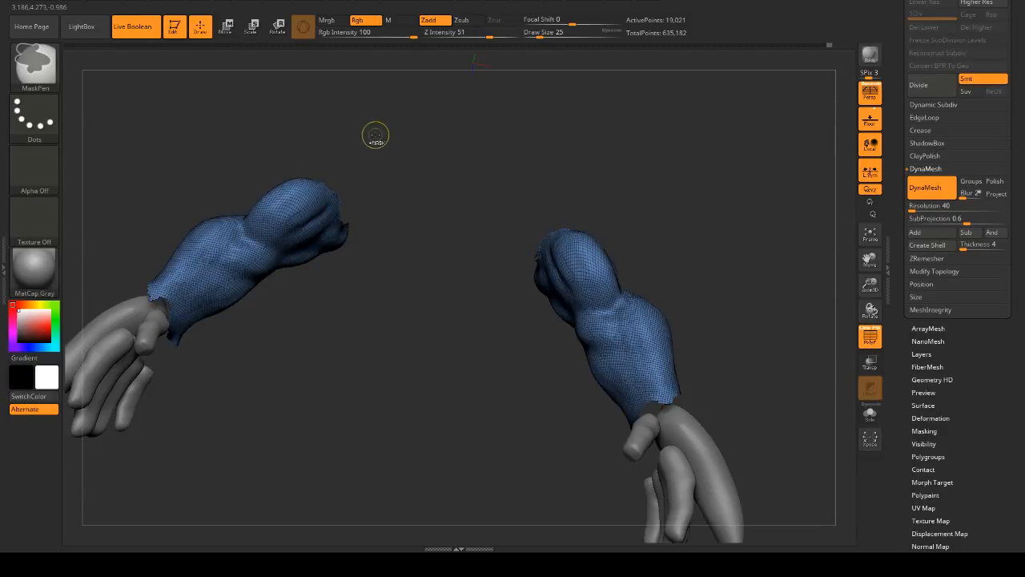
ctrl+shift+click(383, 139)
key(ctrl+z)
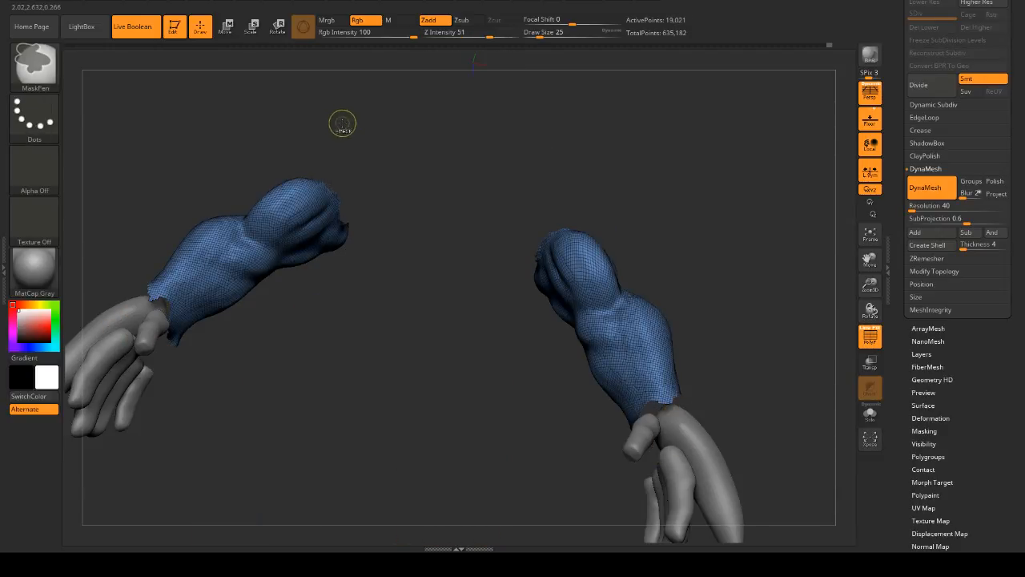
- Invert the visibility to hide the arm polygroup, restore the full body and turn off the polygroup colours
ctrl+click(274, 95)
ctrl+click(276, 100)
key(ctrl+shift)
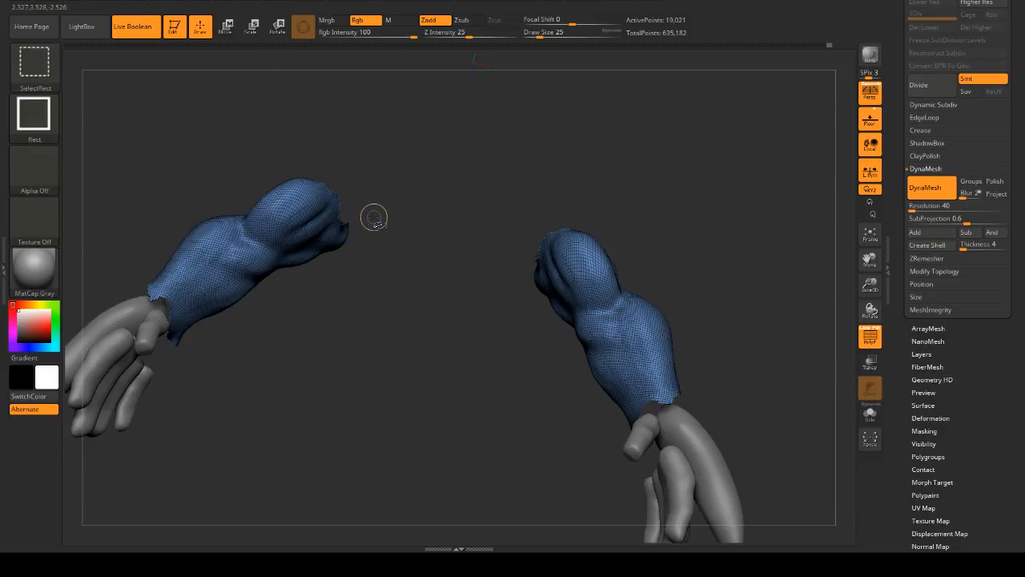
ctrl+shift+click(302, 120)
drag(309, 143, 501, 172)
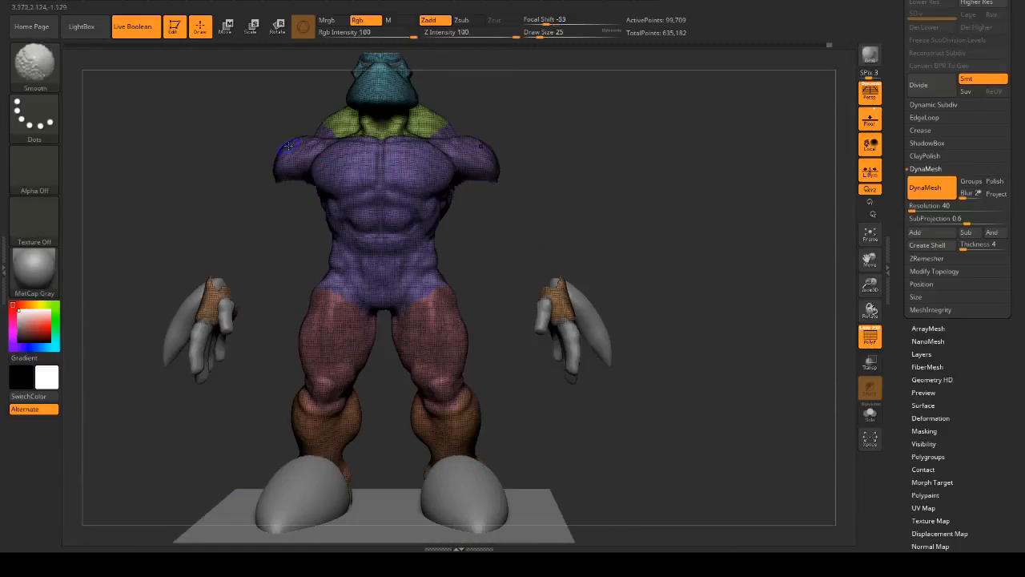
ctrl+shift+click(543, 183)
drag(561, 188, 848, 327)
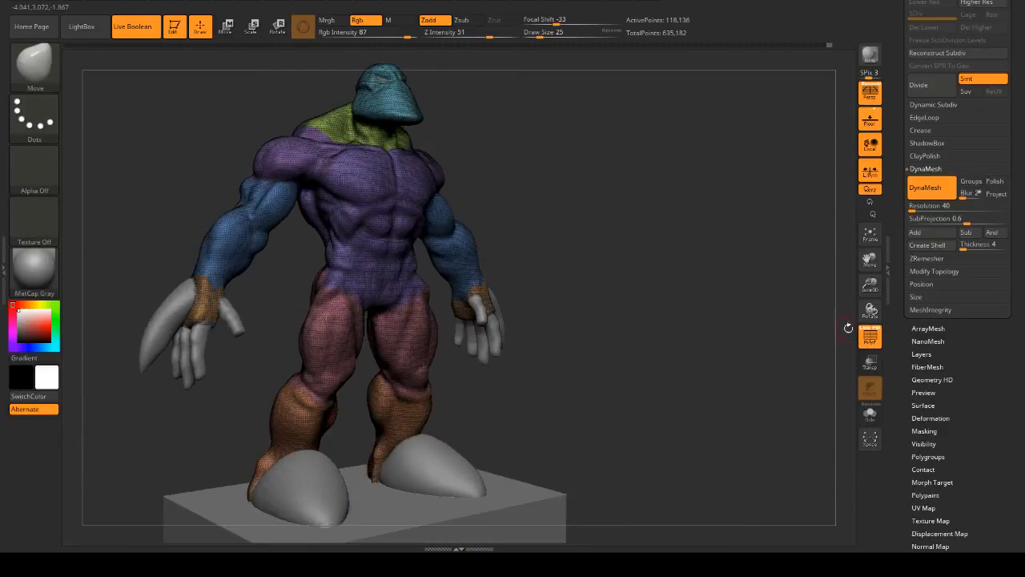
click(870, 336)
- Isolate the arms again, toggle the mask on them and bring the whole body back
ctrl+shift+click(741, 253)
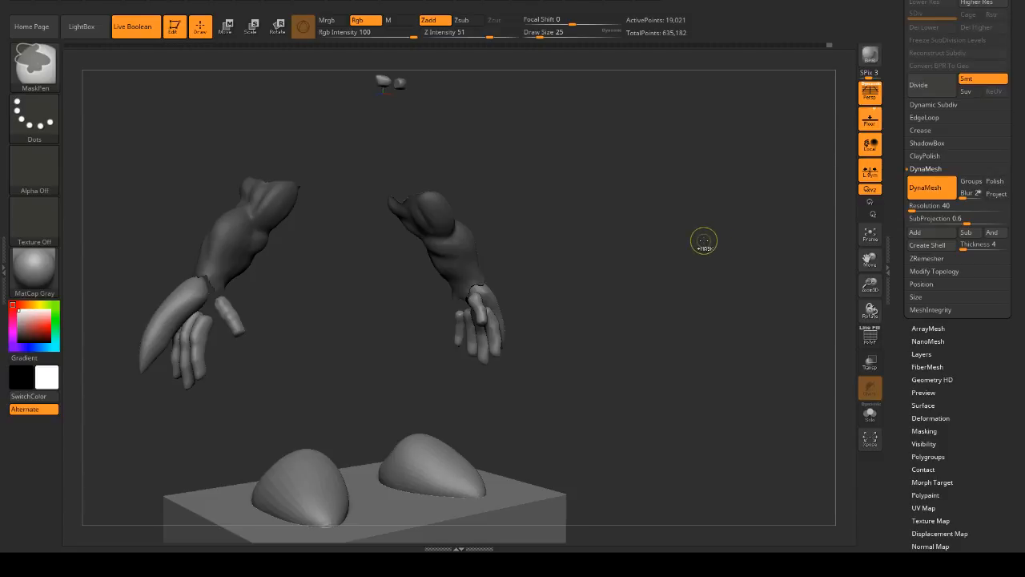
ctrl+click(704, 240)
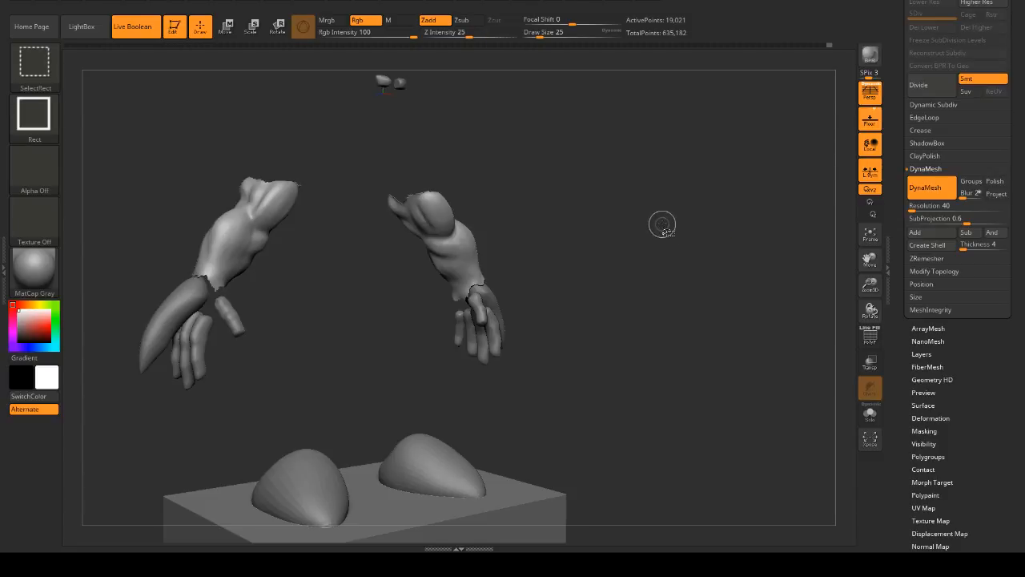
ctrl+shift+click(667, 222)
key(ctrl+shift)
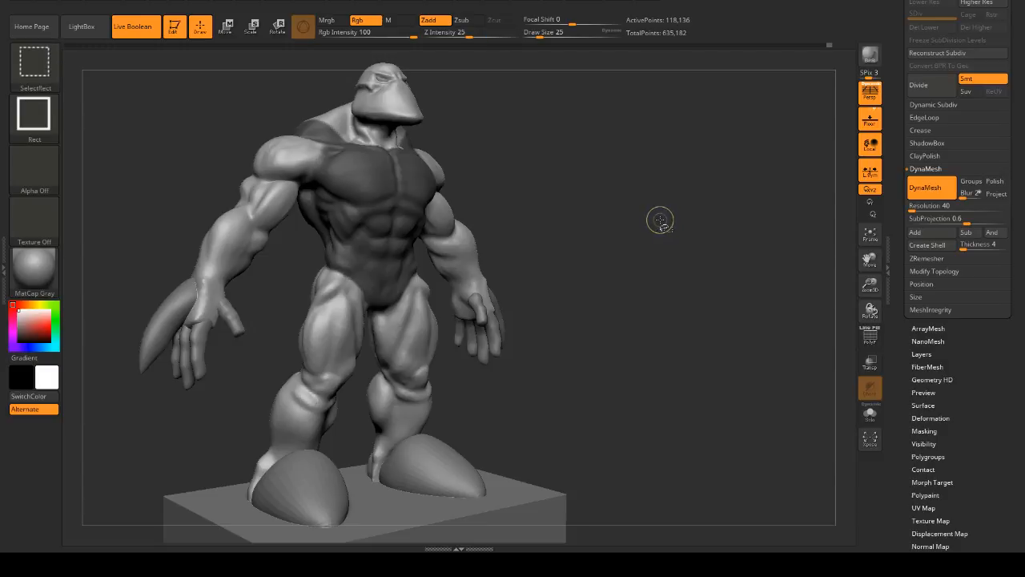
ctrl+shift+click(659, 219)
key(ctrl+z)
mouse_move(657, 220)
mouse_down()
mouse_move(607, 218)
mouse_move(659, 199)
mouse_move(647, 222)
mouse_up()
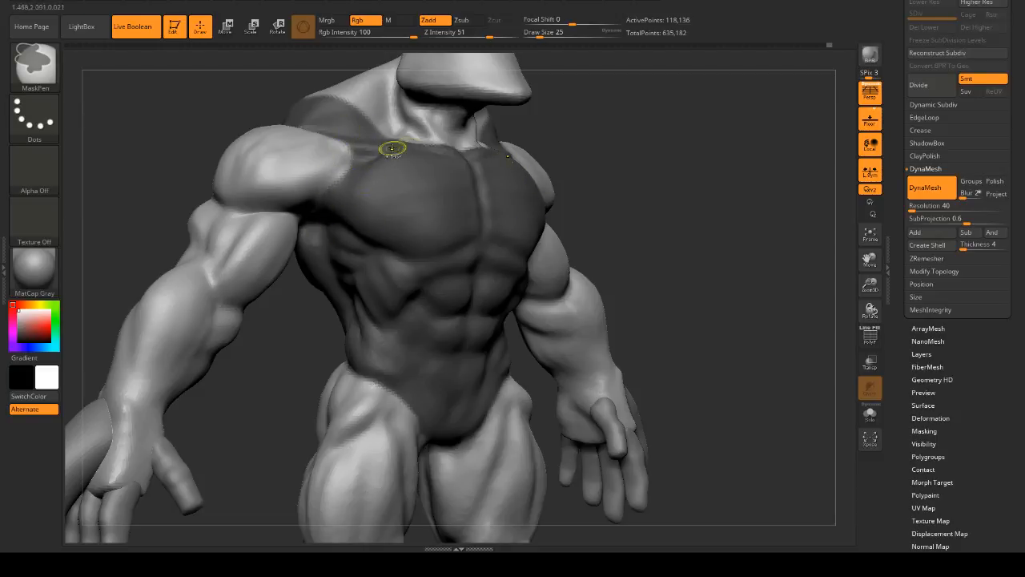
- Isolate the arm polygroup, clear any mask on it and invert the visibility to hide the arms
drag(657, 201, 284, 243)
ctrl+shift+click(284, 242)
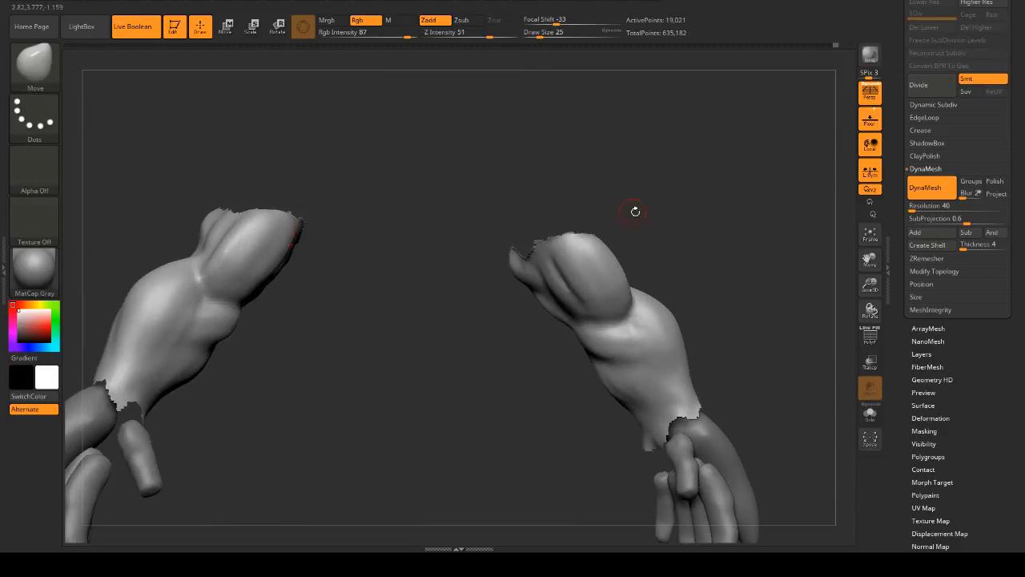
drag(634, 211, 369, 143)
ctrl+drag(254, 139, 401, 356)
ctrl+shift+click(320, 142)
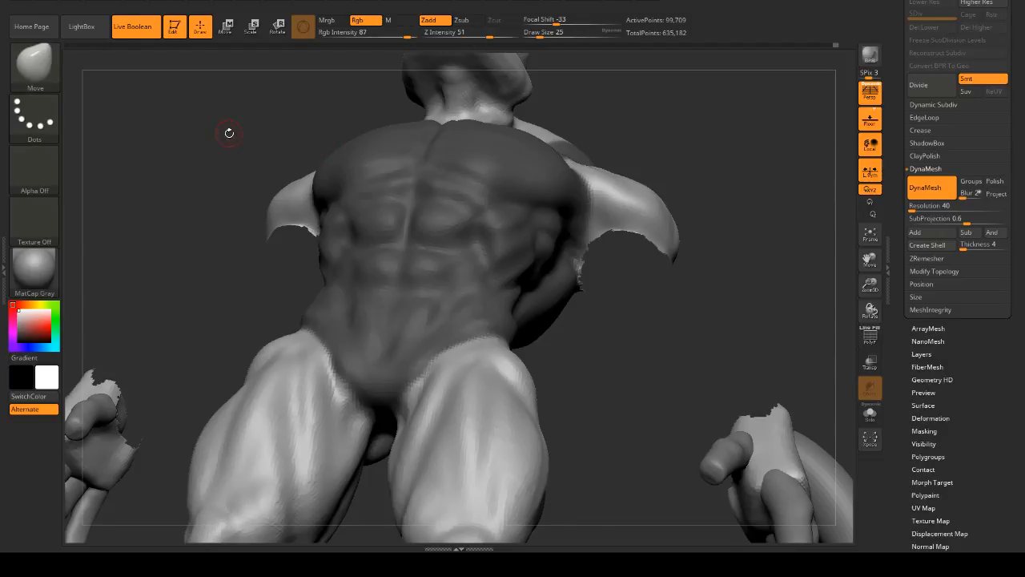
mouse_move(229, 133)
mouse_down()
mouse_move(441, 165)
mouse_move(700, 149)
mouse_move(724, 176)
mouse_move(693, 130)
mouse_move(648, 152)
mouse_move(669, 174)
mouse_up()
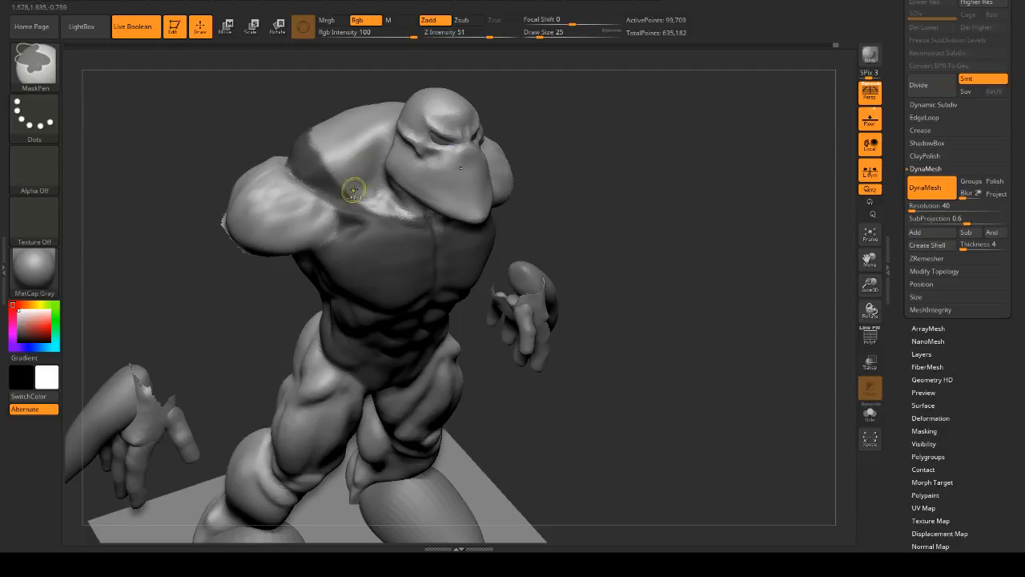
- Fill the mask over the trapezius and upper back and extend it toward the collarbone with MaskPen at draw size 25
mouse_move(365, 149)
ctrl+mouse_down()
mouse_move(347, 187)
mouse_move(333, 171)
ctrl+mouse_up()
drag(545, 153, 605, 196)
drag(505, 104, 513, 166)
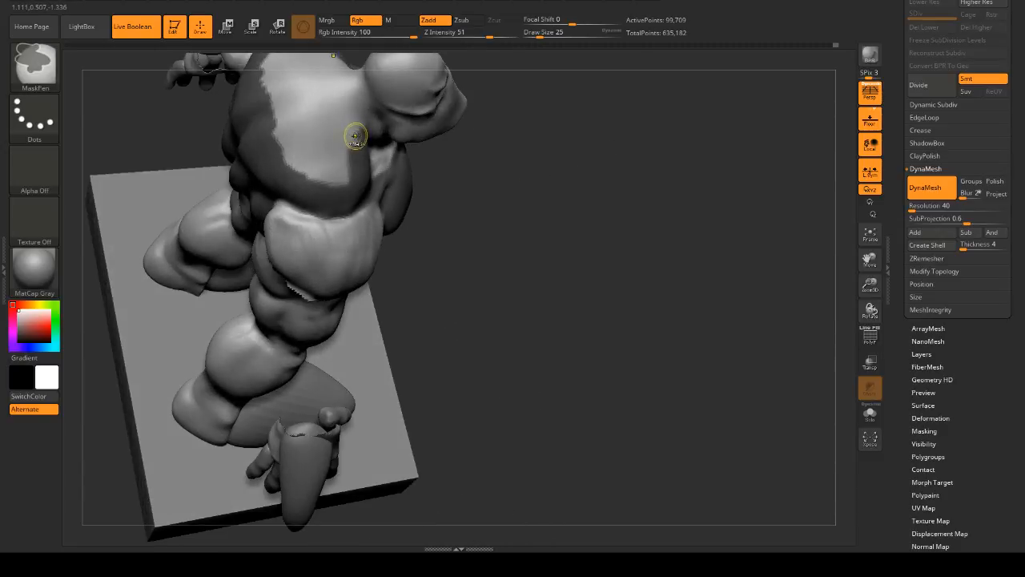
mouse_move(355, 136)
ctrl+mouse_down()
mouse_move(321, 68)
mouse_move(317, 132)
mouse_move(300, 64)
mouse_move(303, 126)
mouse_move(280, 100)
mouse_move(300, 165)
ctrl+mouse_up()
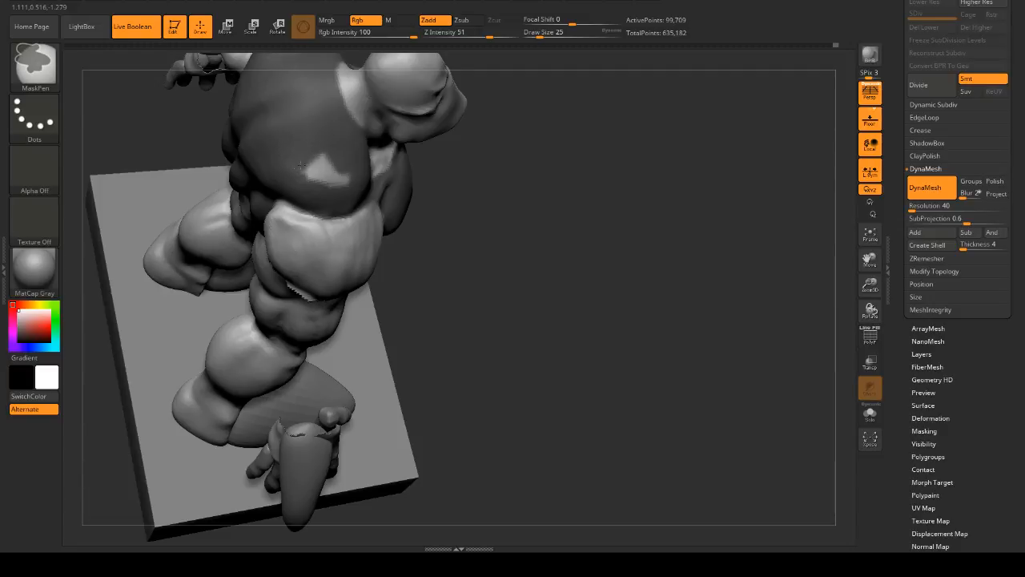
mouse_move(489, 190)
mouse_down()
mouse_move(650, 192)
mouse_move(659, 203)
mouse_move(672, 189)
mouse_move(702, 195)
mouse_move(690, 210)
mouse_up()
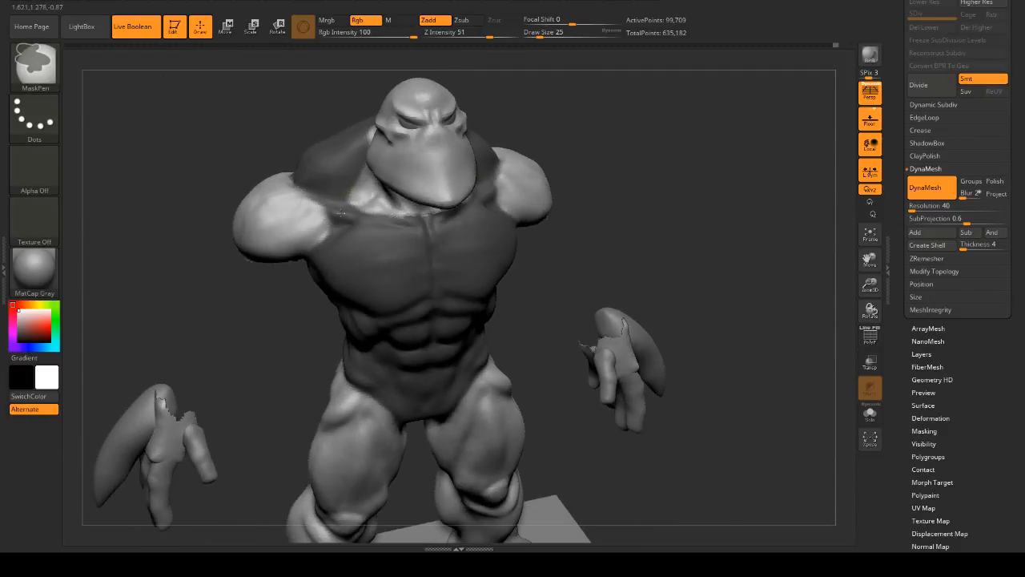
- Expand the polygroup options, bring the hidden arms back and turn the masked torso into its own unmasked polygroup
mouse_move(609, 176)
mouse_down()
mouse_move(687, 172)
mouse_move(672, 205)
mouse_move(625, 213)
mouse_move(643, 170)
mouse_move(667, 206)
mouse_up()
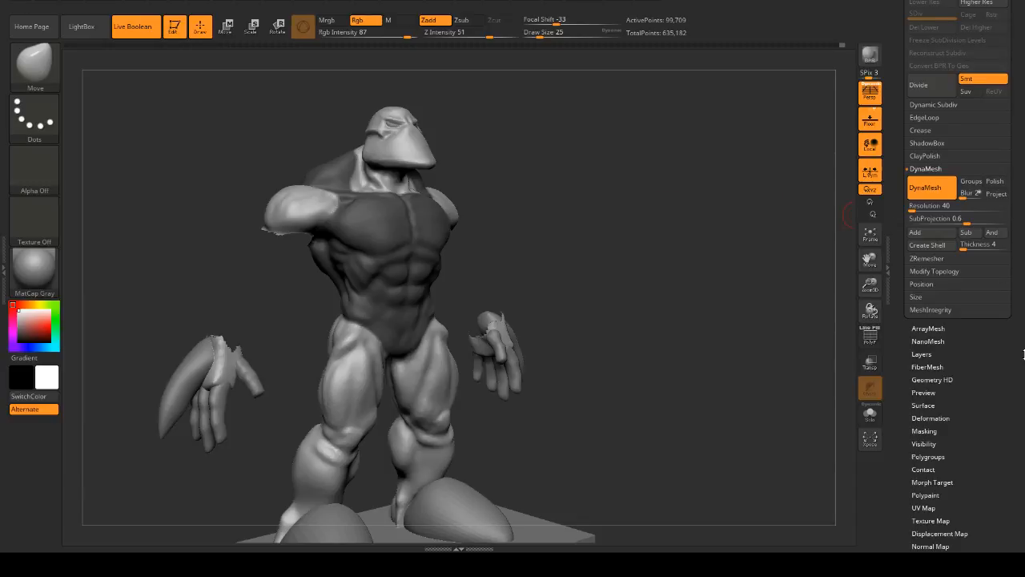
scroll(981, 340, down, 3)
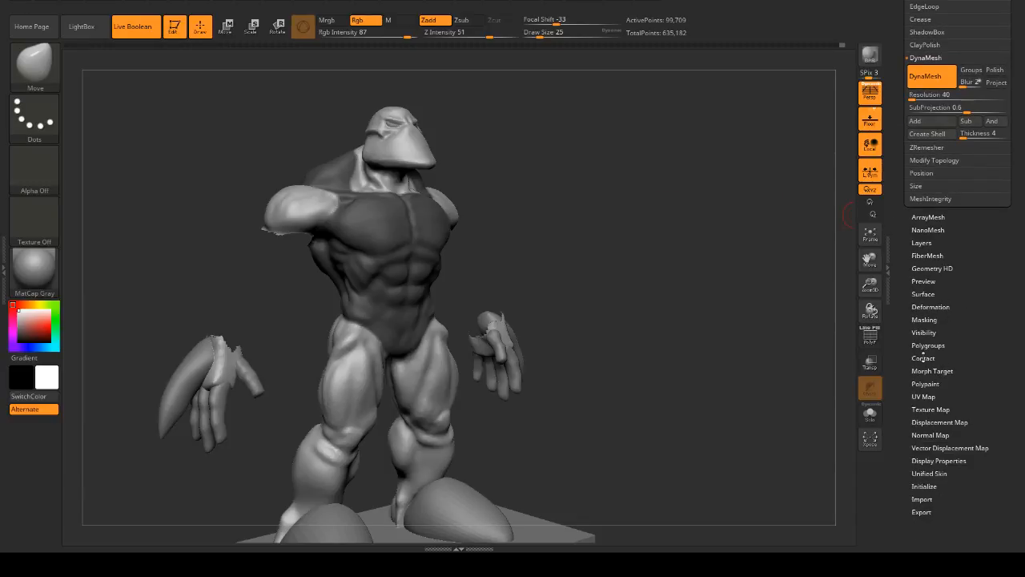
click(928, 346)
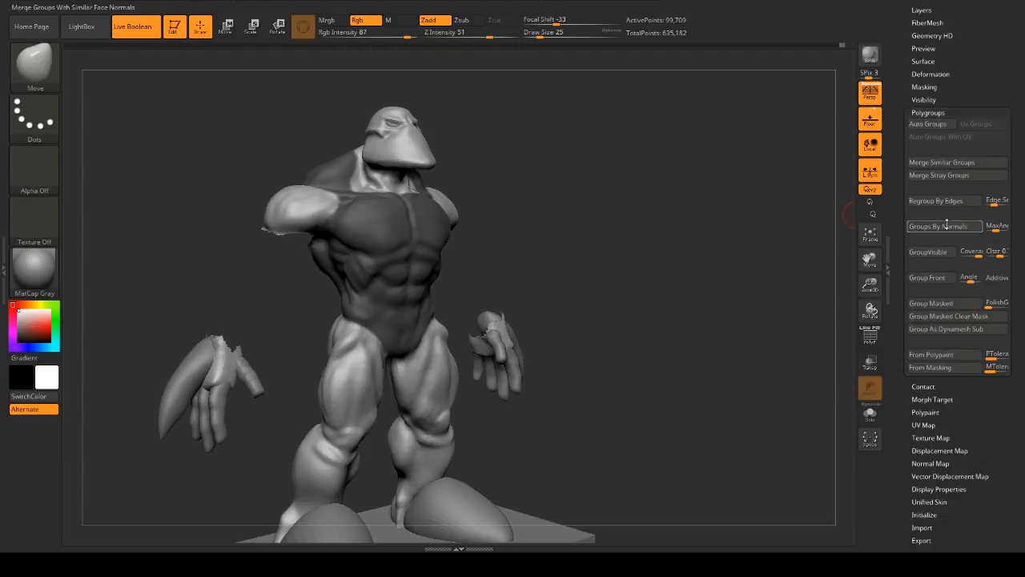
drag(801, 248, 746, 265)
ctrl+shift+click(712, 222)
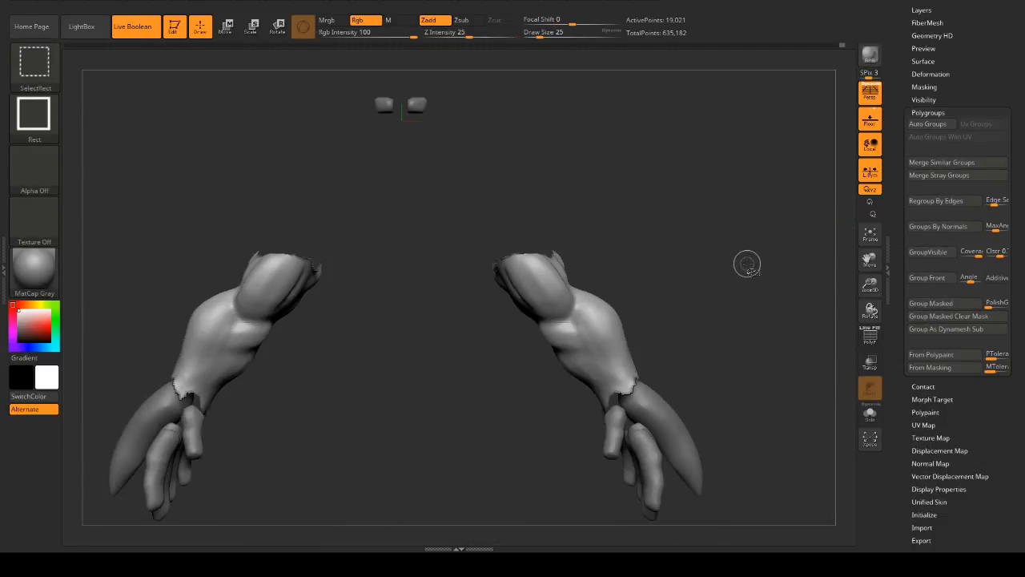
ctrl+shift+click(744, 254)
ctrl+drag(702, 225, 721, 190)
- Isolate the torso and the polygroups around the neck and shoulders in turn to check their separation, and restore the full body
ctrl+shift+click(530, 185)
mouse_move(578, 176)
mouse_down()
mouse_move(726, 200)
mouse_move(661, 204)
mouse_move(614, 192)
mouse_move(681, 192)
mouse_move(624, 193)
mouse_up()
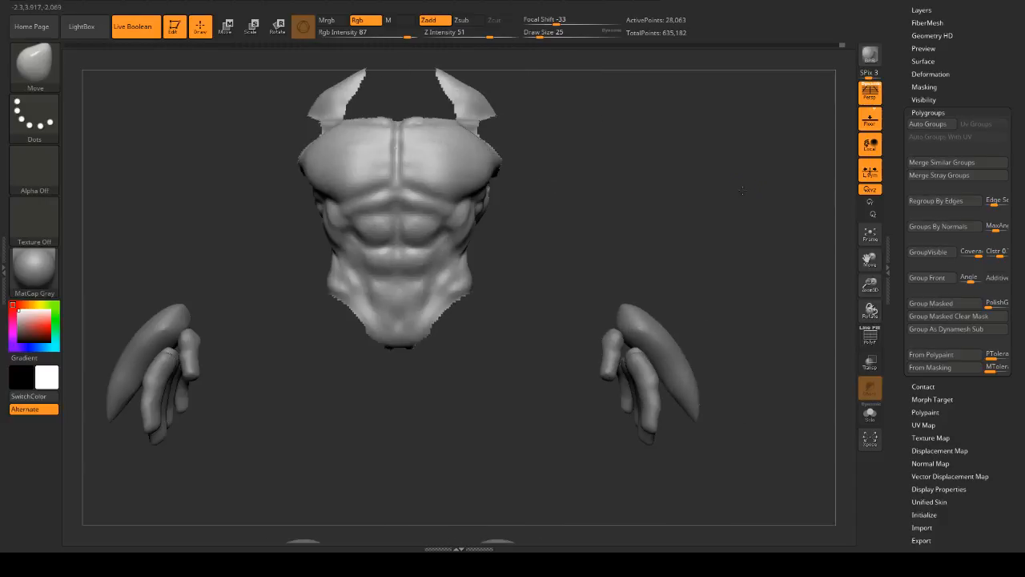
ctrl+shift+click(711, 201)
alt+drag(700, 240, 640, 218)
ctrl+shift+click(546, 133)
ctrl+shift+click(632, 219)
alt+drag(572, 166, 604, 168)
ctrl+shift+click(503, 144)
mouse_move(627, 206)
alt+mouse_down()
mouse_move(645, 217)
mouse_move(634, 189)
mouse_move(647, 194)
mouse_move(641, 181)
mouse_move(711, 245)
mouse_move(520, 189)
alt+mouse_up()
ctrl+shift+click(628, 190)
mouse_move(627, 165)
mouse_down()
mouse_move(641, 133)
mouse_move(591, 141)
mouse_move(662, 112)
mouse_move(645, 156)
mouse_up()
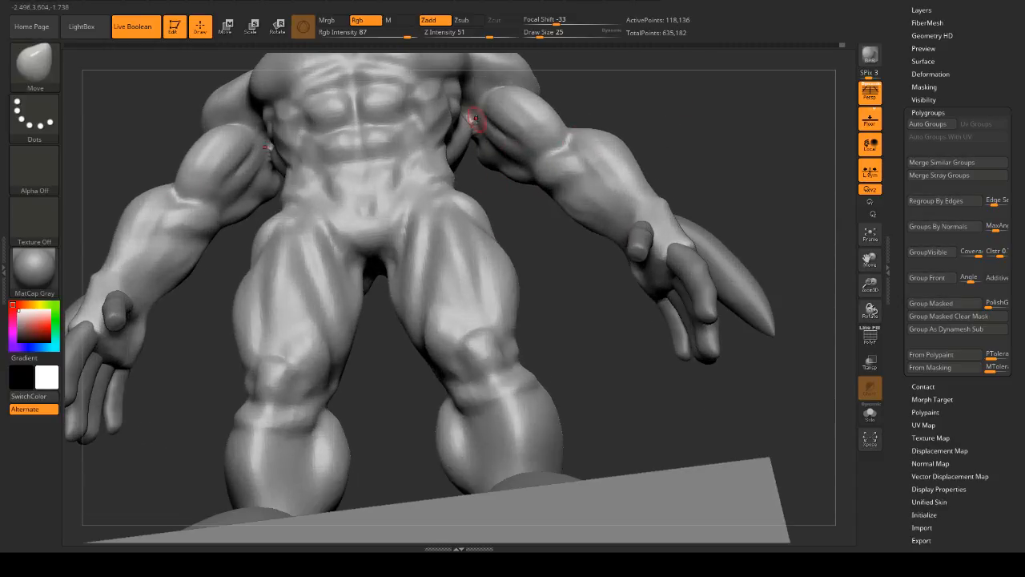
- Hide the thigh polygroup and the leftover hip pieces above it
alt+drag(502, 208, 513, 248)
mouse_move(658, 180)
mouse_down()
mouse_move(644, 164)
mouse_move(601, 153)
mouse_move(718, 157)
mouse_move(746, 163)
mouse_move(720, 175)
mouse_move(756, 171)
mouse_up()
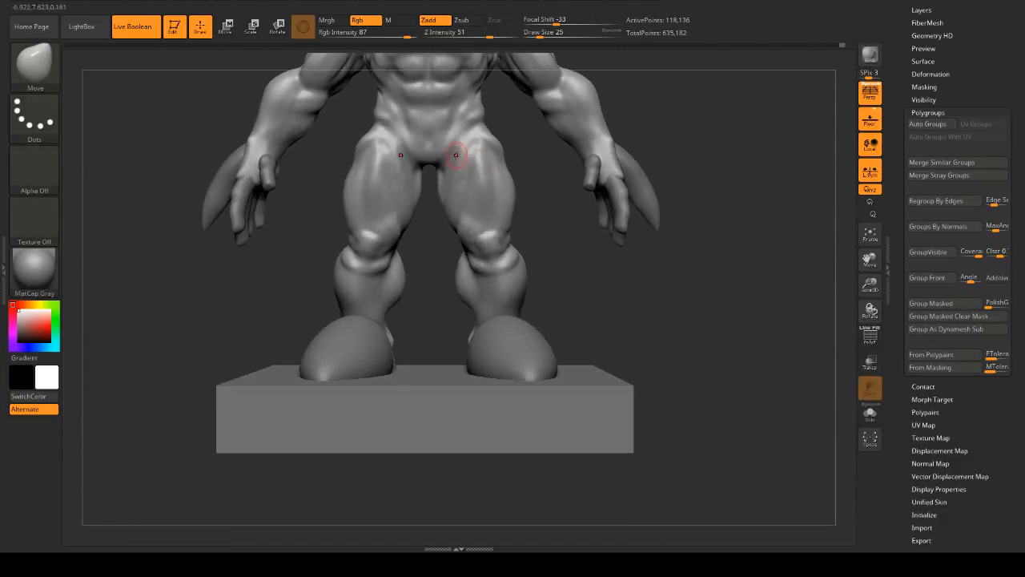
ctrl+alt+shift+click(505, 166)
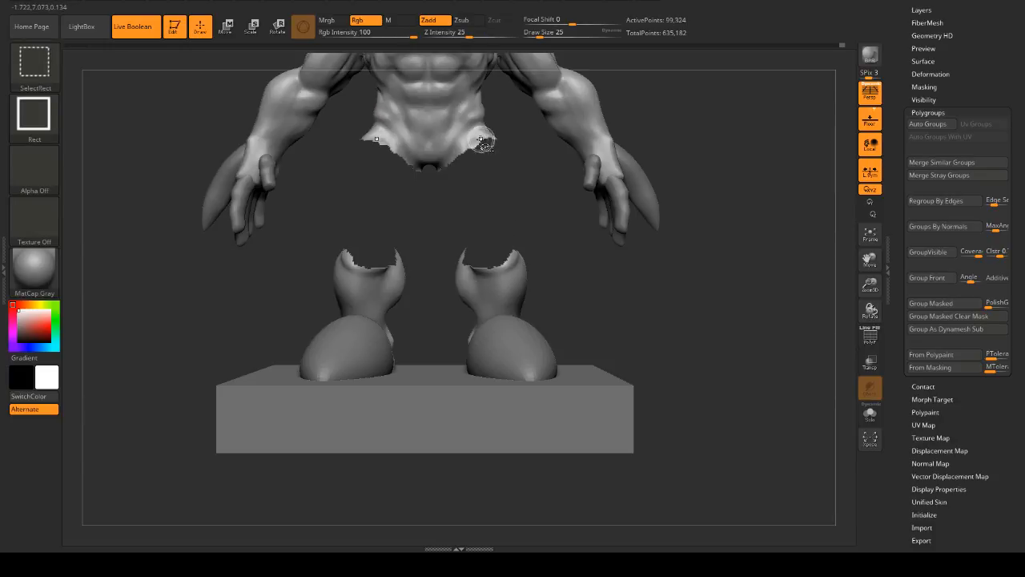
ctrl+shift+click(446, 118)
key(ctrl+z)
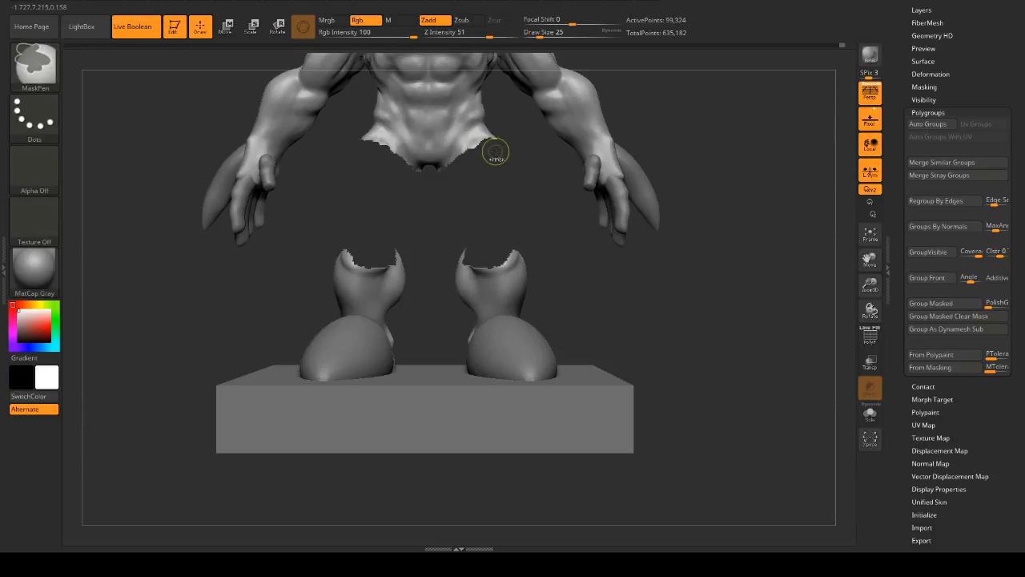
key(ctrl+z)
ctrl+shift+click(491, 164)
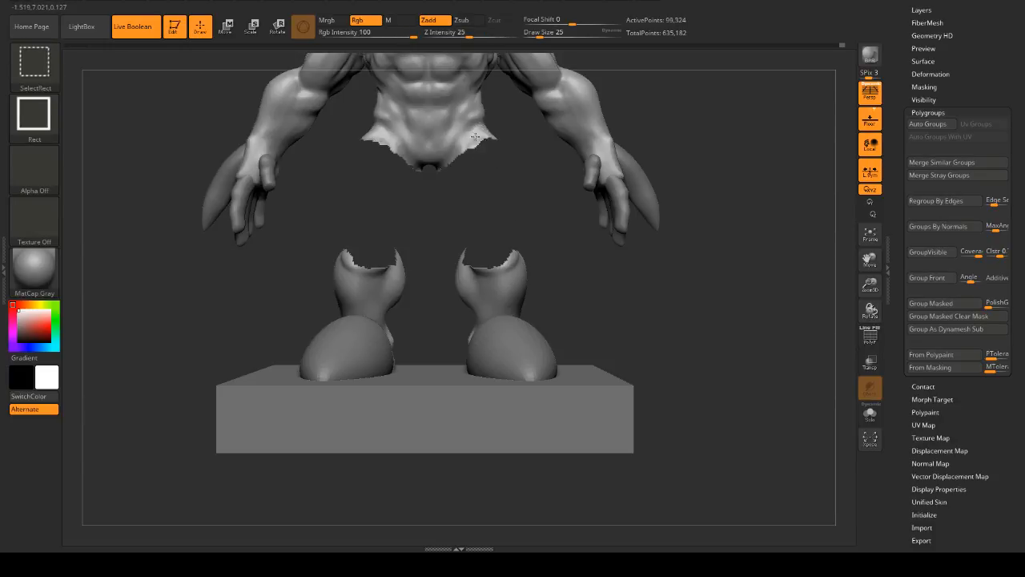
ctrl+shift+click(475, 137)
mouse_move(520, 209)
mouse_down()
mouse_move(499, 211)
mouse_move(519, 210)
mouse_up()
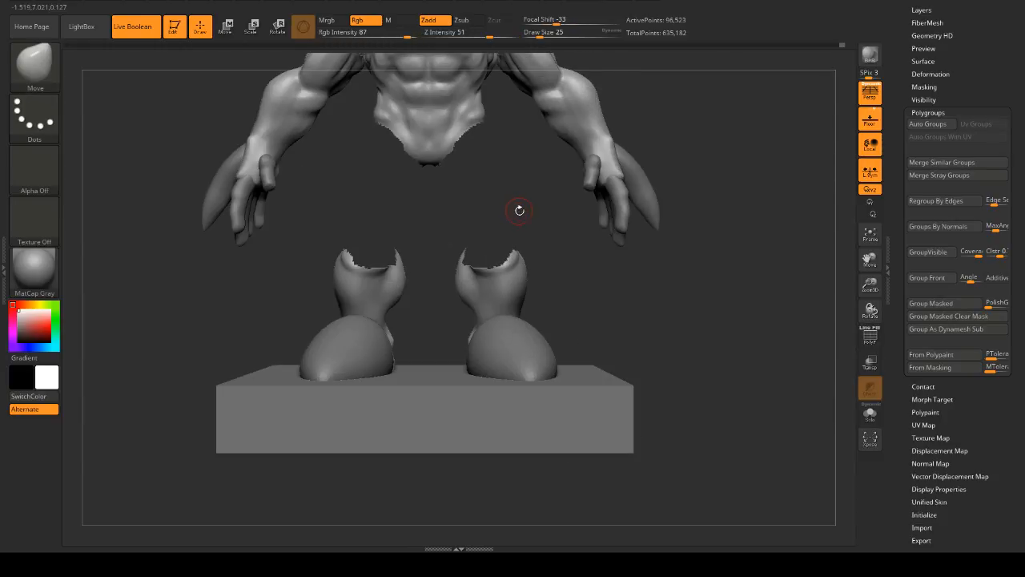
- Invert the visibility so only the thighs and hips of the body show
key(ctrl)
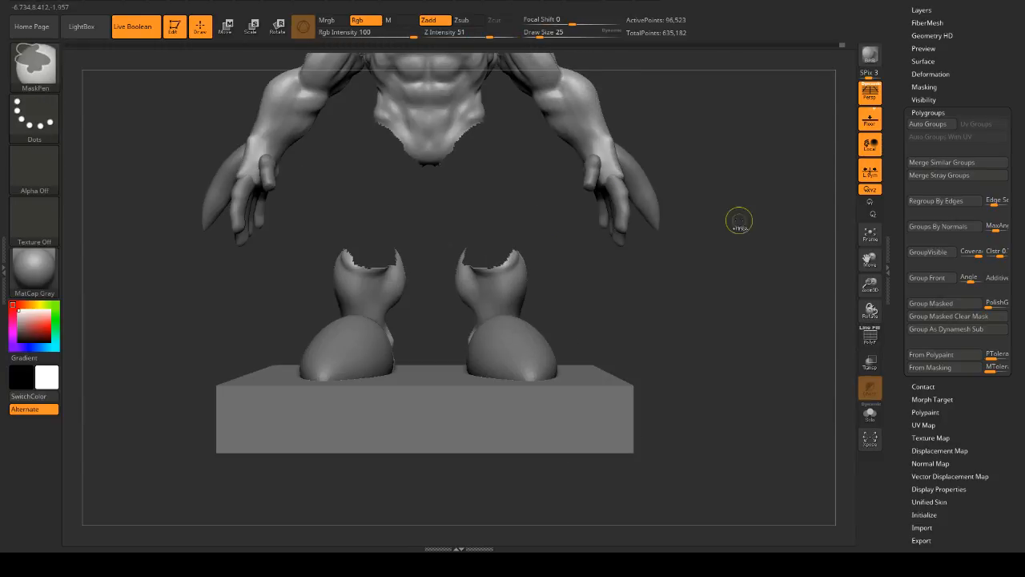
ctrl+shift+click(814, 264)
mouse_move(814, 264)
mouse_down()
mouse_move(737, 240)
mouse_move(593, 254)
mouse_move(606, 238)
mouse_move(602, 285)
mouse_move(584, 300)
mouse_move(588, 279)
mouse_move(582, 306)
mouse_move(441, 334)
mouse_up()
ctrl+shift+click(494, 313)
ctrl+alt+shift+drag(555, 307, 462, 327)
drag(526, 297, 714, 259)
drag(658, 286, 639, 274)
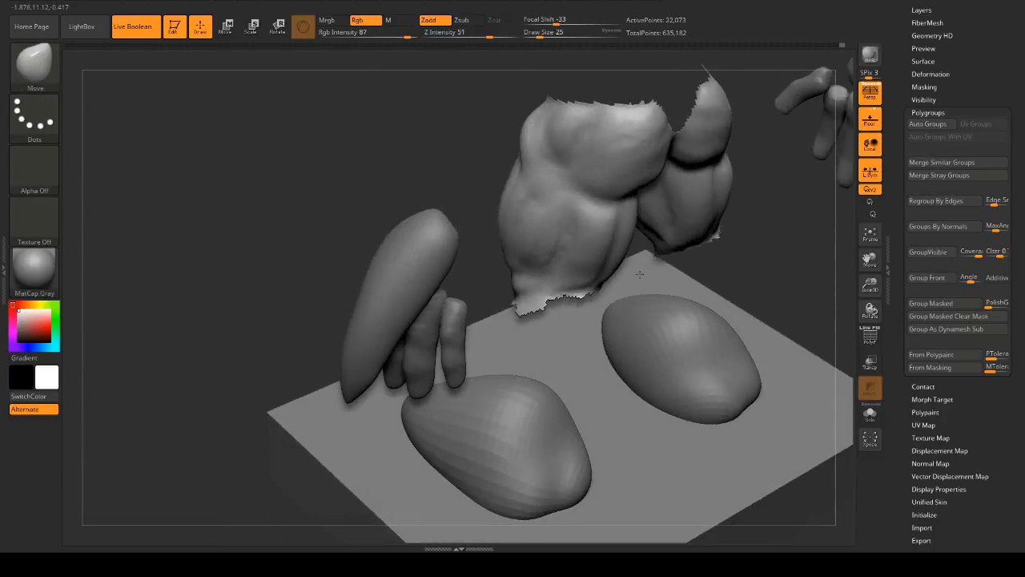
- Hide the ragged strip along the lower edge of the visible thighs with SelectRect
mouse_move(427, 164)
shift+mouse_down()
mouse_move(453, 183)
mouse_move(441, 164)
mouse_move(463, 121)
mouse_move(395, 109)
mouse_move(353, 136)
shift+mouse_up()
key(ctrl+shift)
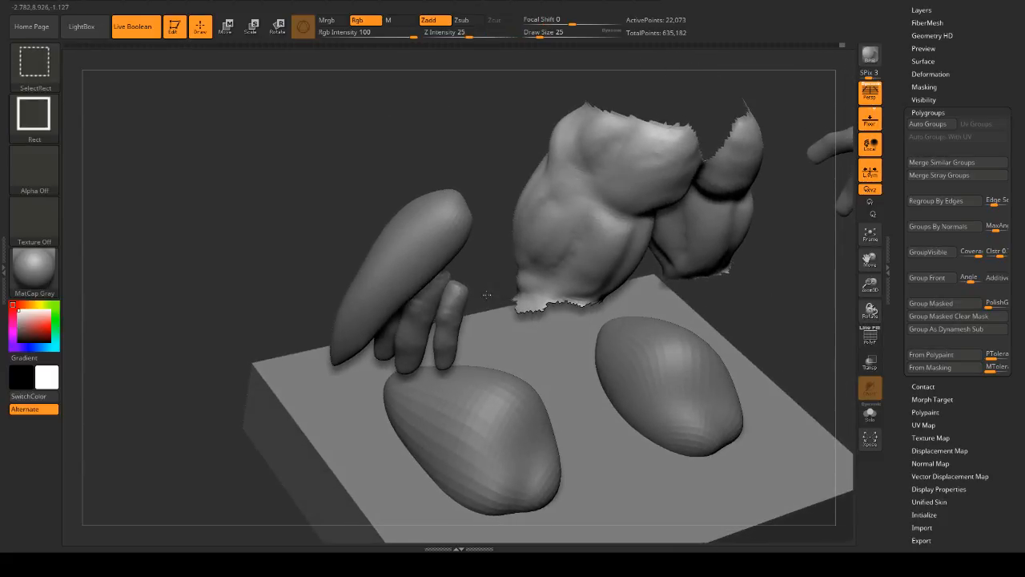
ctrl+shift+drag(487, 295, 640, 356)
ctrl+shift+drag(484, 296, 620, 390)
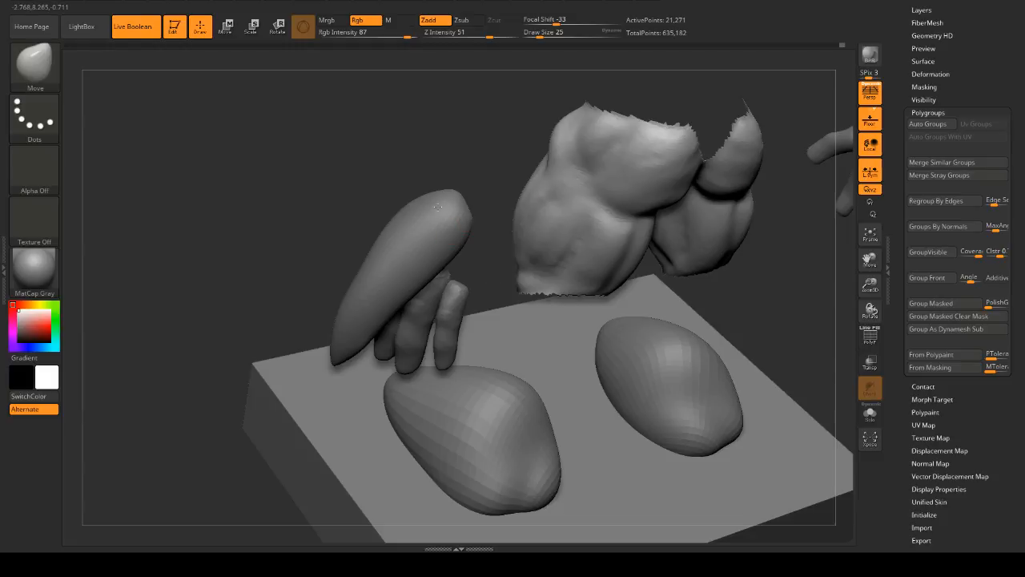
- Group the visible thighs and hips as one polygroup and turn on the polygroup colours
drag(485, 174, 711, 242)
drag(632, 203, 715, 215)
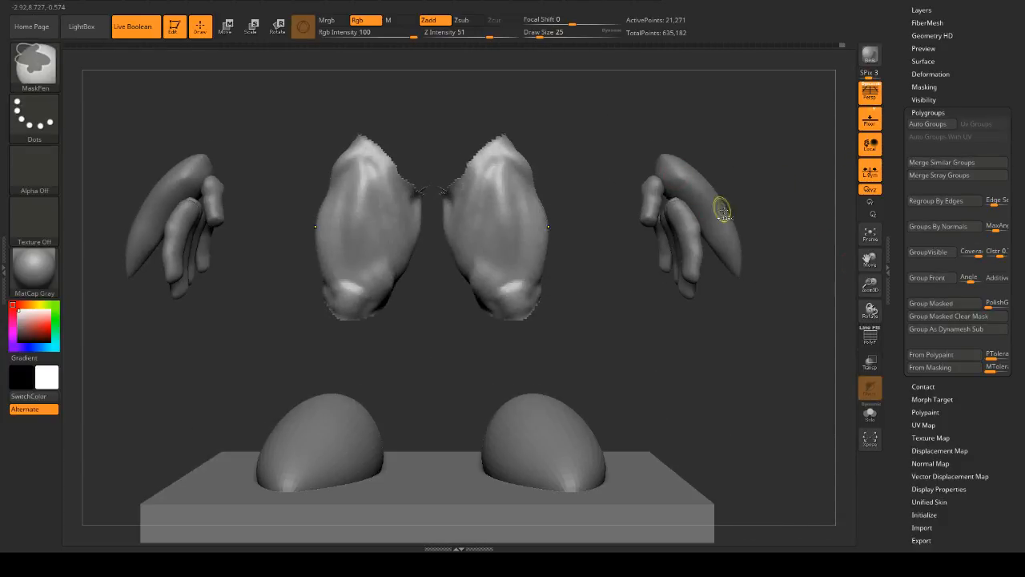
click(870, 336)
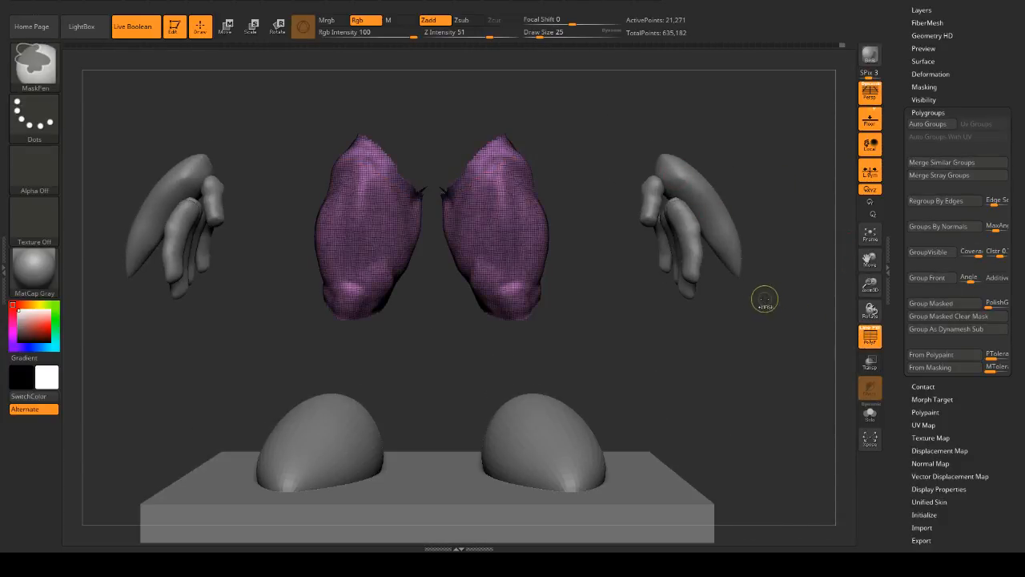
- Isolate the lower legs together with the strips below the knees, group them as one polygroup and restore the full body
ctrl+shift+click(680, 327)
alt+drag(636, 307, 609, 172)
ctrl+shift+click(527, 301)
ctrl+shift+click(526, 331)
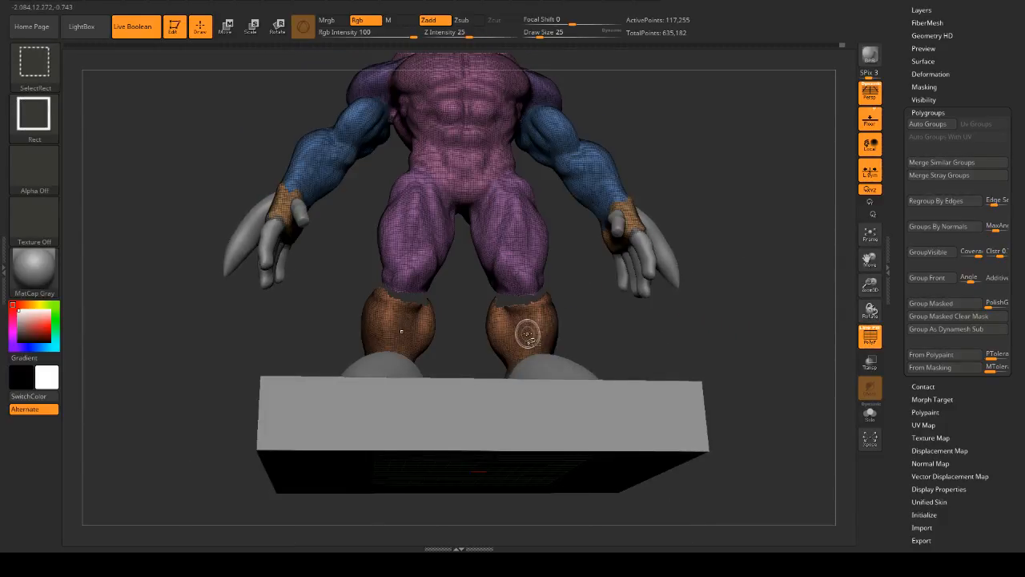
mouse_move(577, 322)
mouse_down()
mouse_move(593, 308)
mouse_move(610, 322)
mouse_up()
ctrl+shift+click(656, 341)
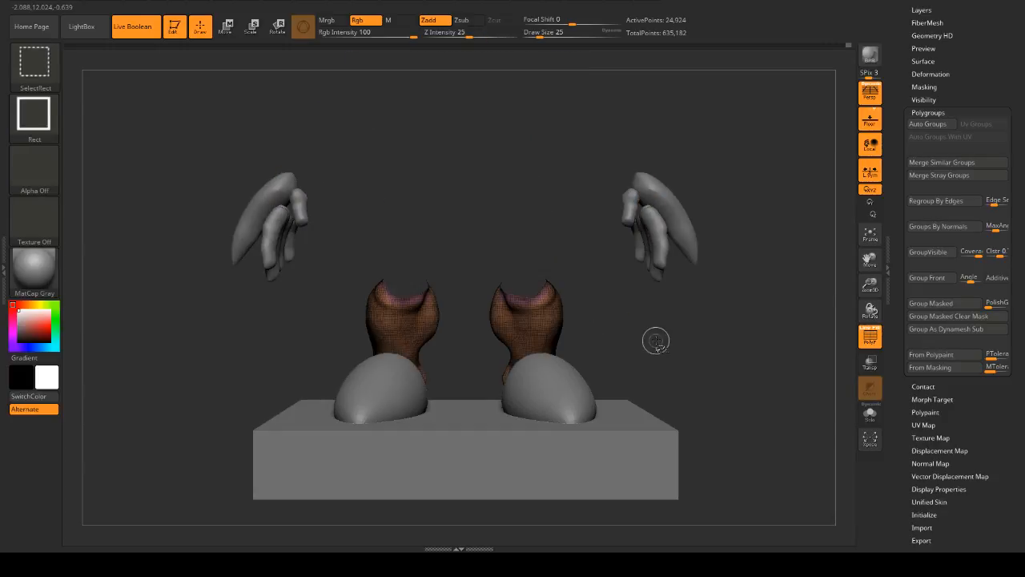
ctrl+shift+click(665, 336)
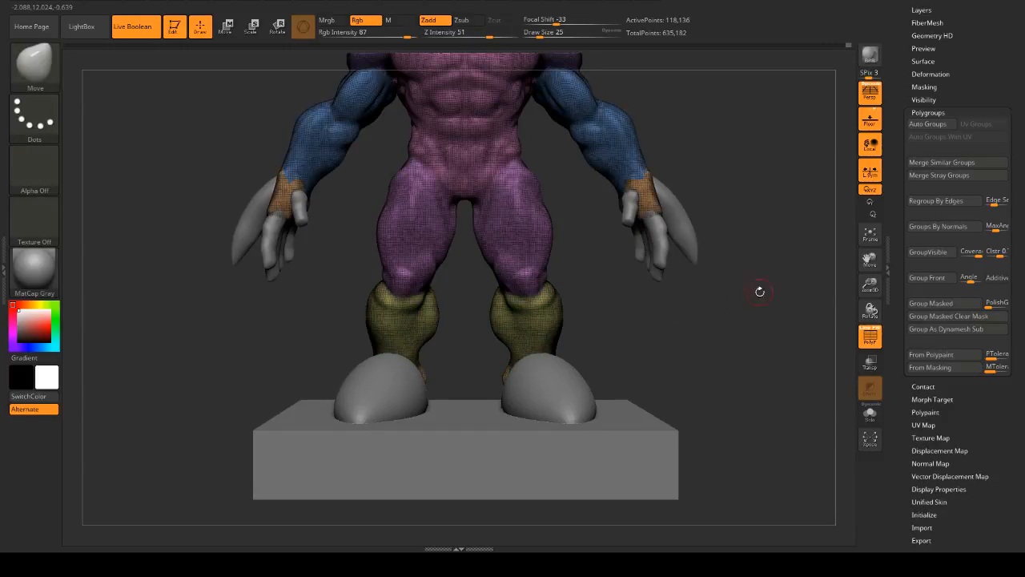
- Isolate the thigh polygroup and hide the thighs so only its stray fragments on the upper body remain
mouse_move(636, 218)
alt+mouse_down()
mouse_move(607, 265)
mouse_move(616, 276)
mouse_move(608, 294)
mouse_move(728, 299)
mouse_move(719, 233)
mouse_move(655, 182)
mouse_move(614, 195)
mouse_move(660, 232)
mouse_move(670, 261)
mouse_move(609, 261)
mouse_move(637, 200)
mouse_move(633, 145)
mouse_move(650, 189)
mouse_move(627, 190)
mouse_move(600, 235)
alt+mouse_up()
ctrl+shift+click(606, 264)
key(ctrl+z)
key(ctrl+shift+z)
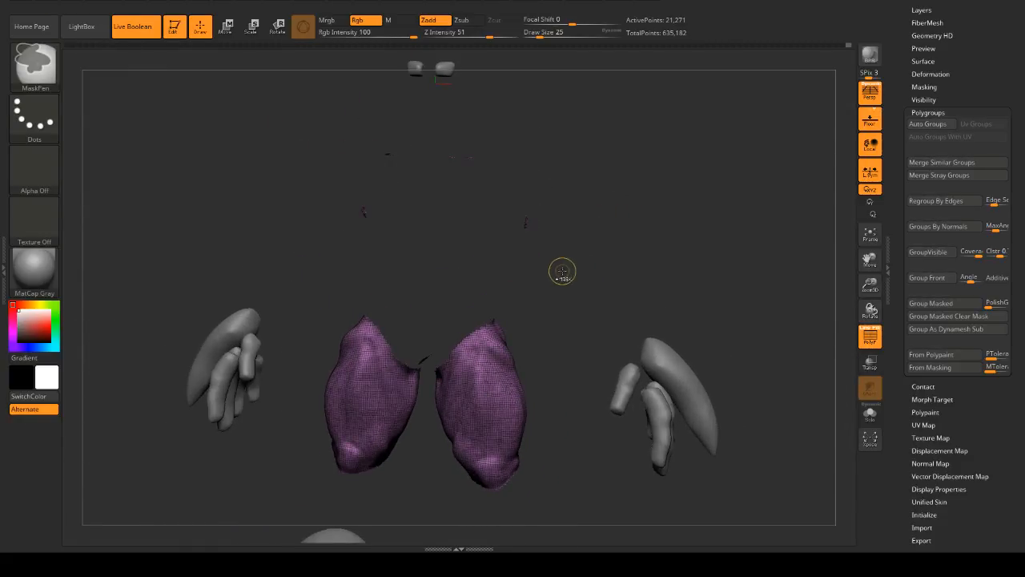
ctrl+shift+drag(584, 269, 287, 105)
drag(610, 208, 687, 190)
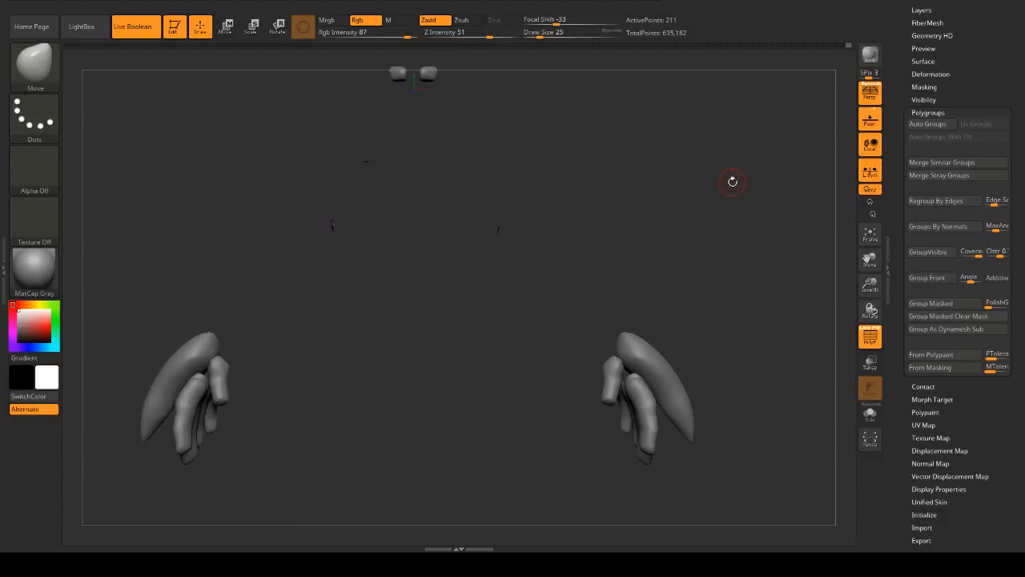
mouse_move(759, 177)
mouse_down()
mouse_move(723, 152)
mouse_move(726, 163)
mouse_up()
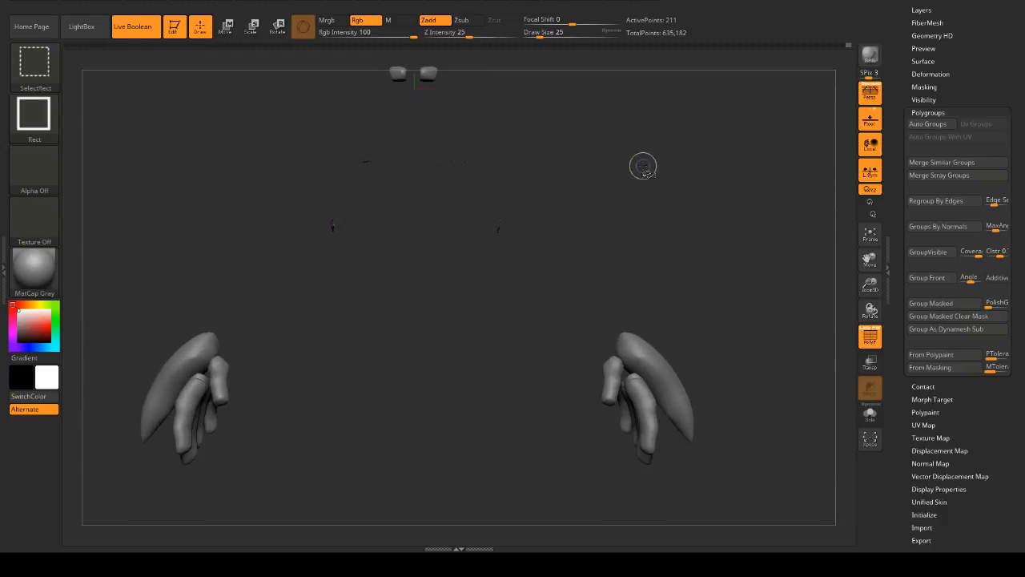
- Hide the torso polygroup, bring it back and switch between the stray armpit fragments and the rest of the body for comparison
ctrl+shift+drag(688, 211, 685, 208)
ctrl+shift+click(444, 188)
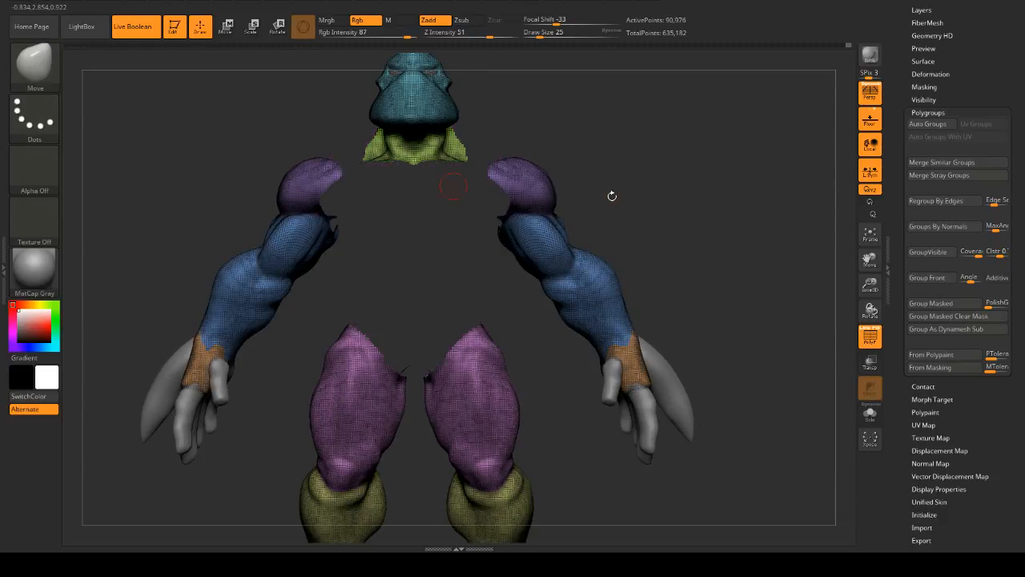
mouse_move(611, 195)
mouse_down()
mouse_move(643, 159)
mouse_move(617, 158)
mouse_move(652, 158)
mouse_move(668, 138)
mouse_move(671, 104)
mouse_move(719, 192)
mouse_move(691, 131)
mouse_move(702, 137)
mouse_up()
ctrl+shift+click(656, 157)
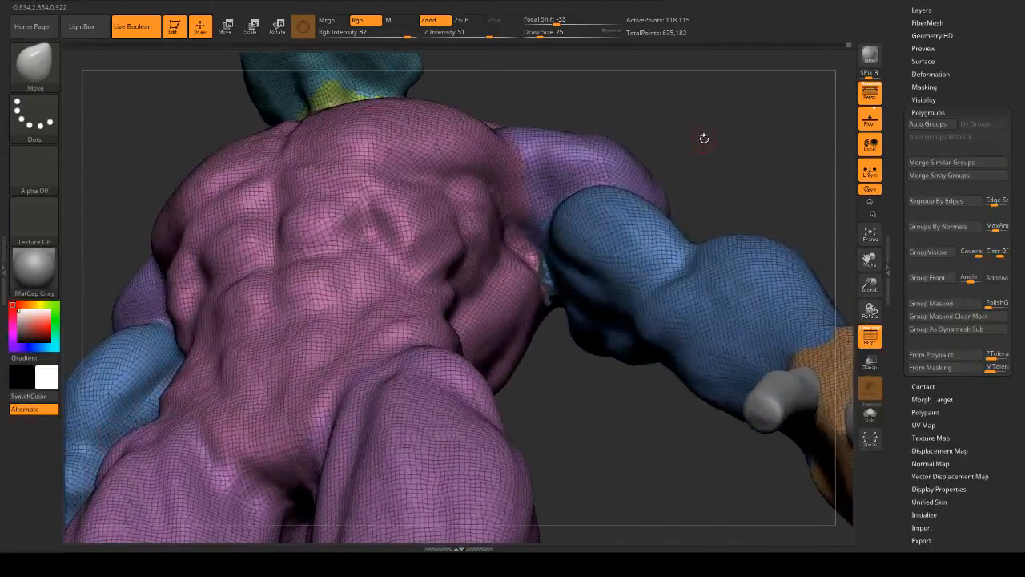
ctrl+shift+click(699, 141)
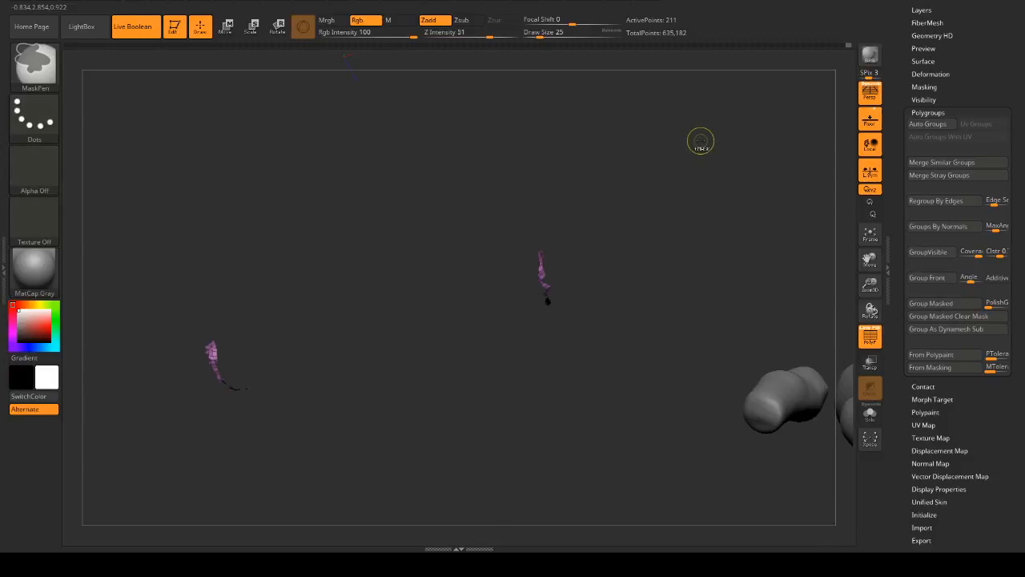
drag(666, 130, 635, 126)
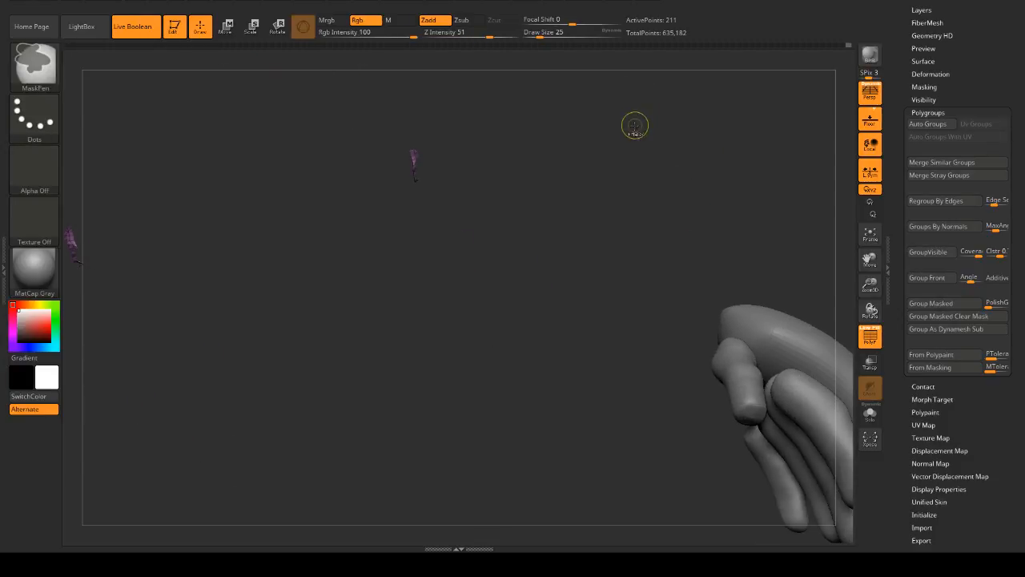
drag(622, 165, 665, 243)
ctrl+shift+click(666, 243)
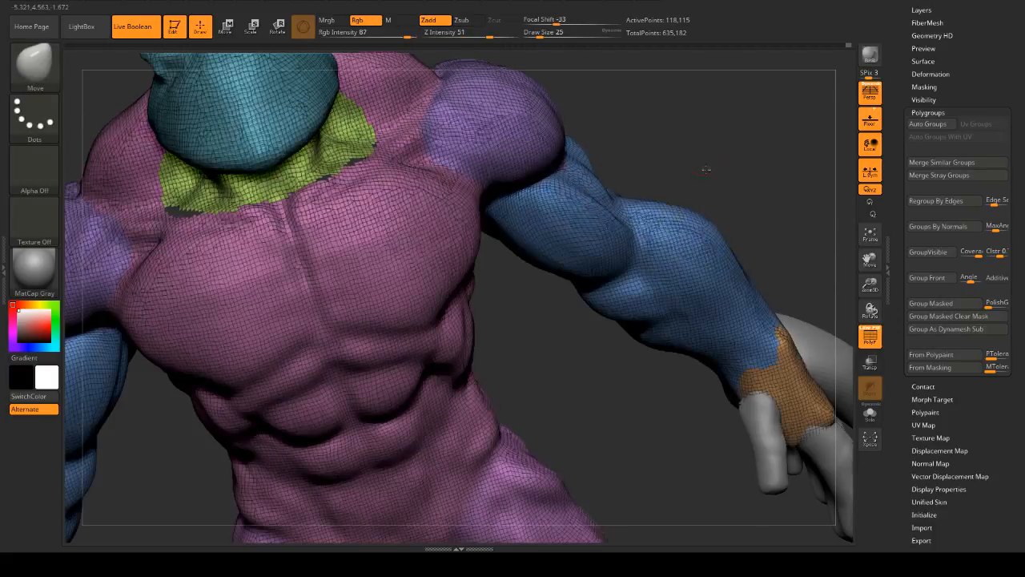
- Step back and forth through the visibility changes, returning to the body with only the stray armpit fragments hidden
drag(706, 169, 702, 183)
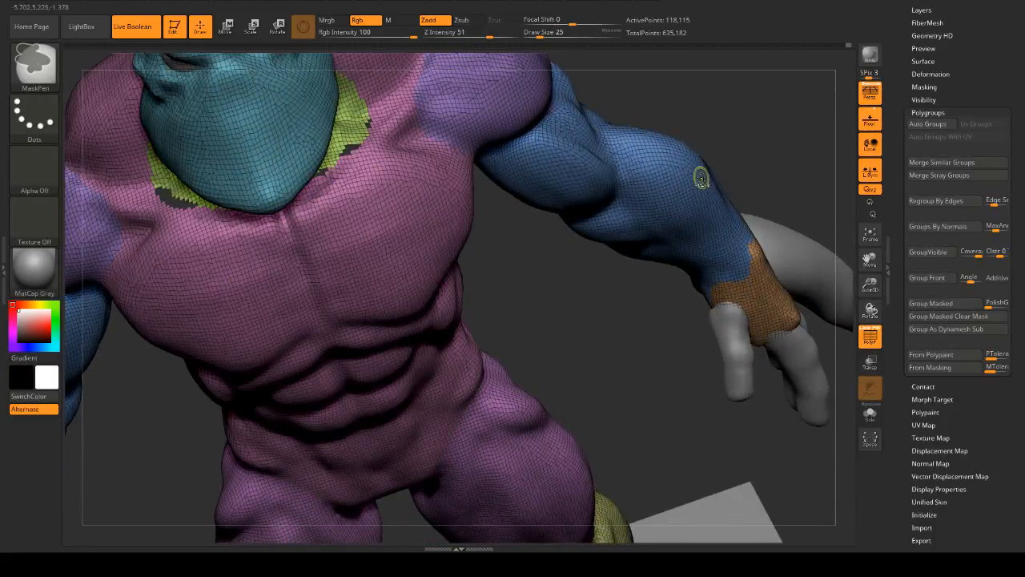
key(ctrl+z)
key(ctrl+shift+z)
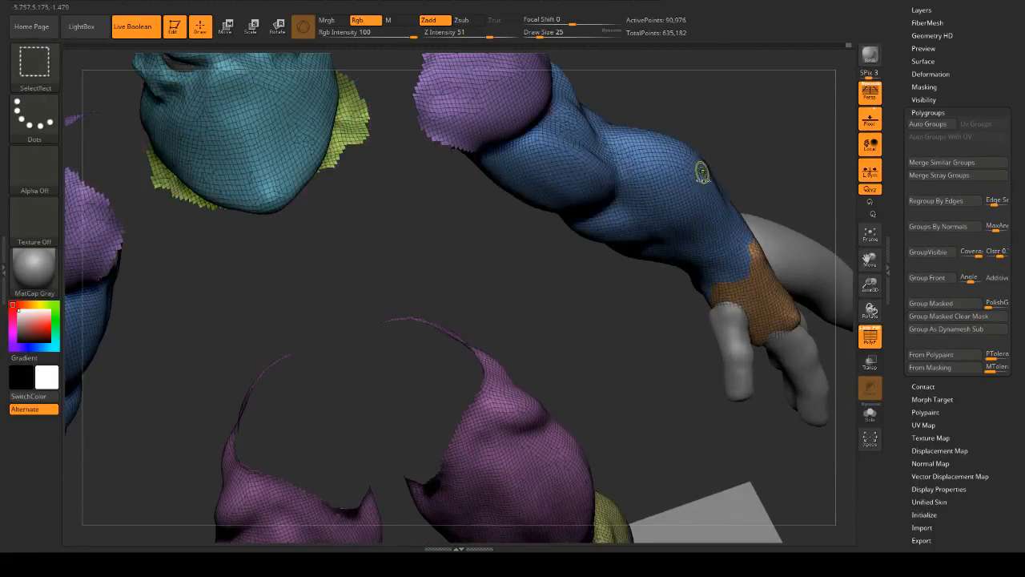
drag(724, 149, 728, 128)
ctrl+shift+click(507, 254)
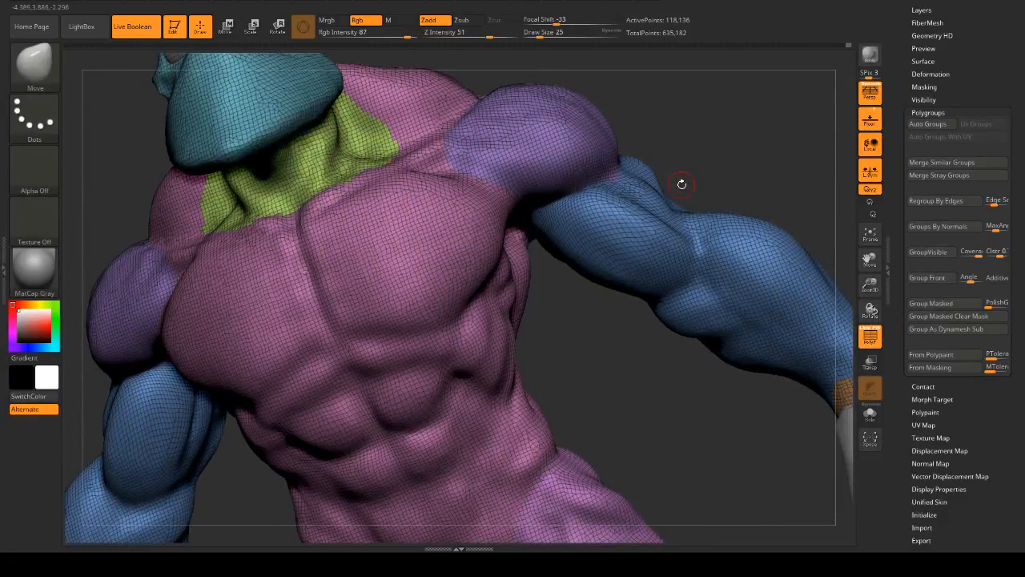
key(ctrl+z)
ctrl+shift+drag(694, 168, 709, 176)
mouse_move(709, 177)
mouse_down()
mouse_move(767, 165)
mouse_move(705, 140)
mouse_move(719, 172)
mouse_move(728, 146)
mouse_up()
key(ctrl+z)
key(ctrl+z)
key(ctrl+z)
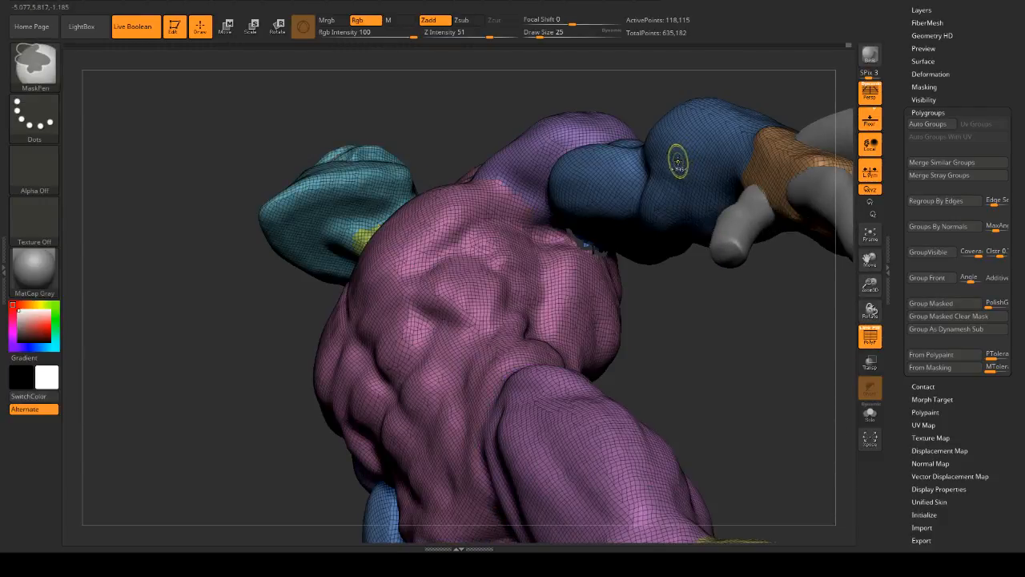
- Isolate the torso polygroup, then bring the other body parts back and hide the torso
ctrl+shift+click(672, 161)
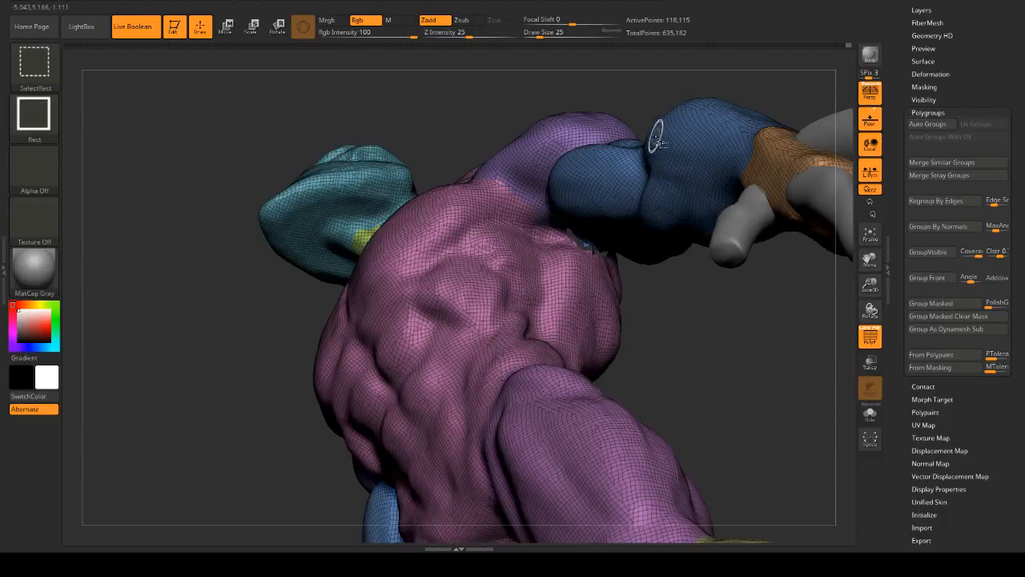
ctrl+shift+double_click(474, 213)
drag(454, 103, 470, 118)
ctrl+shift+click(459, 229)
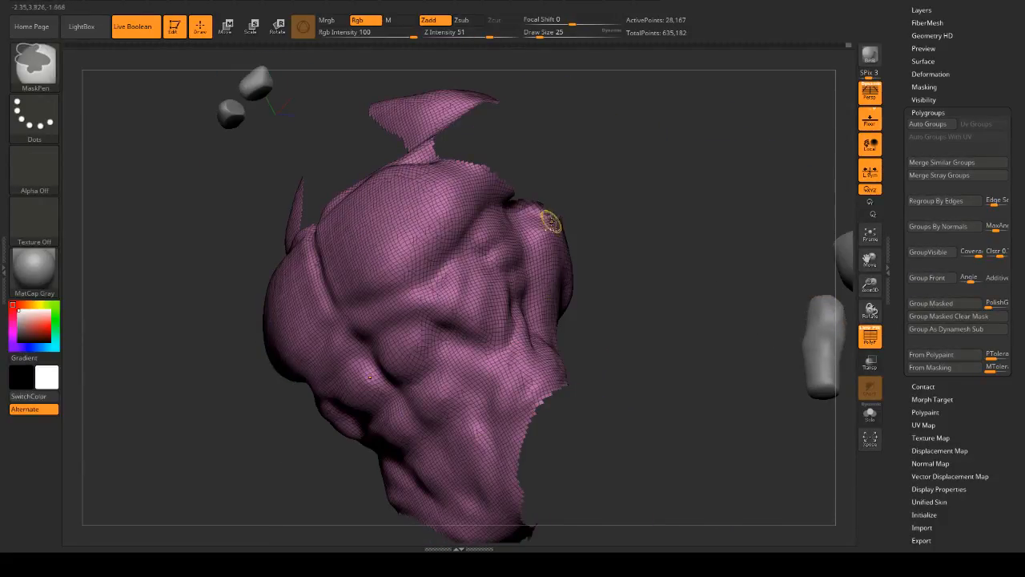
ctrl+shift+click(642, 215)
ctrl+shift+click(564, 276)
ctrl+shift+click(595, 281)
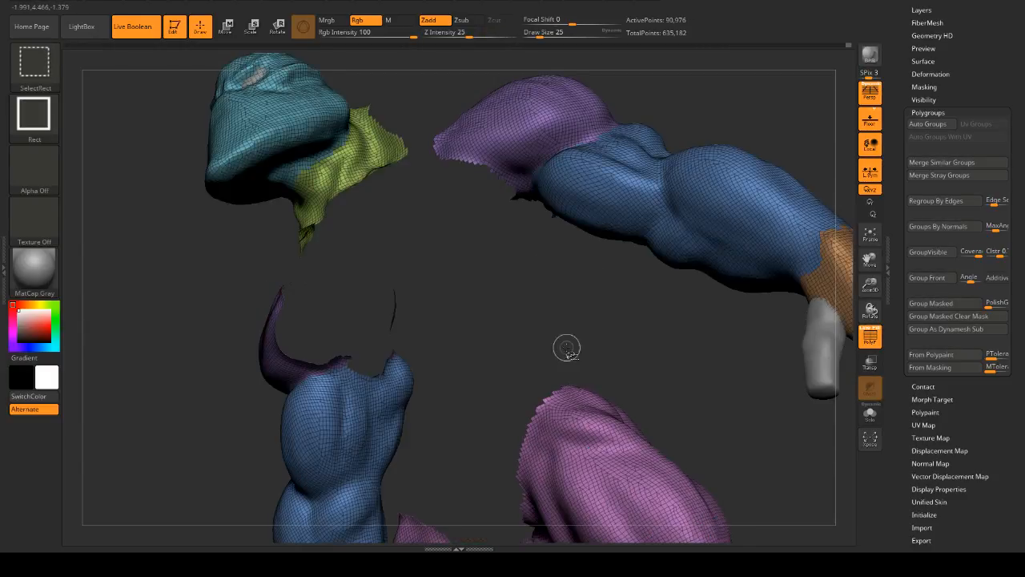
- Isolate the thigh polygroup to check it for stray fragments, and bring the whole body back
ctrl+shift+click(577, 416)
ctrl+shift+click(564, 411)
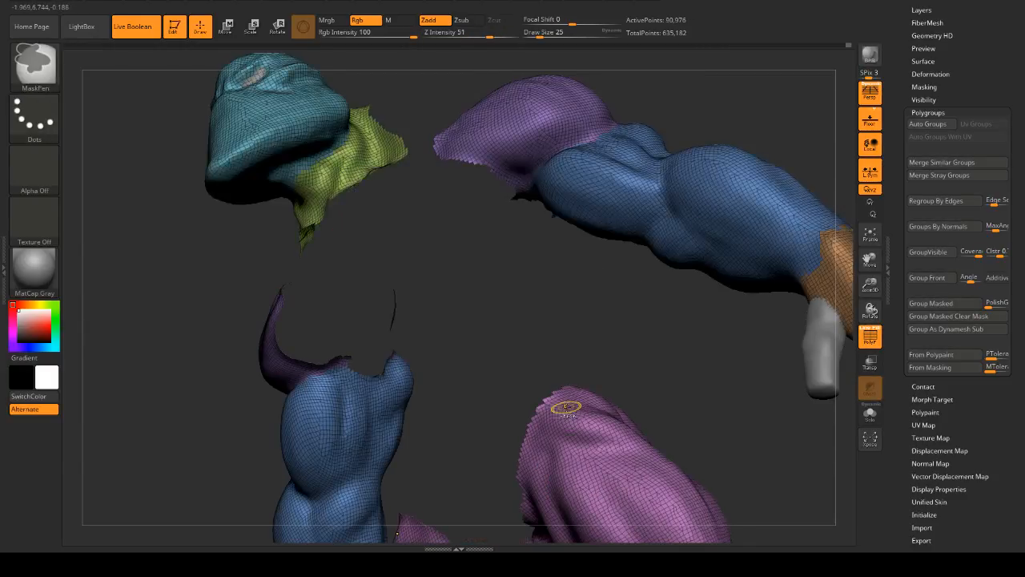
ctrl+shift+click(673, 326)
ctrl+shift+click(585, 428)
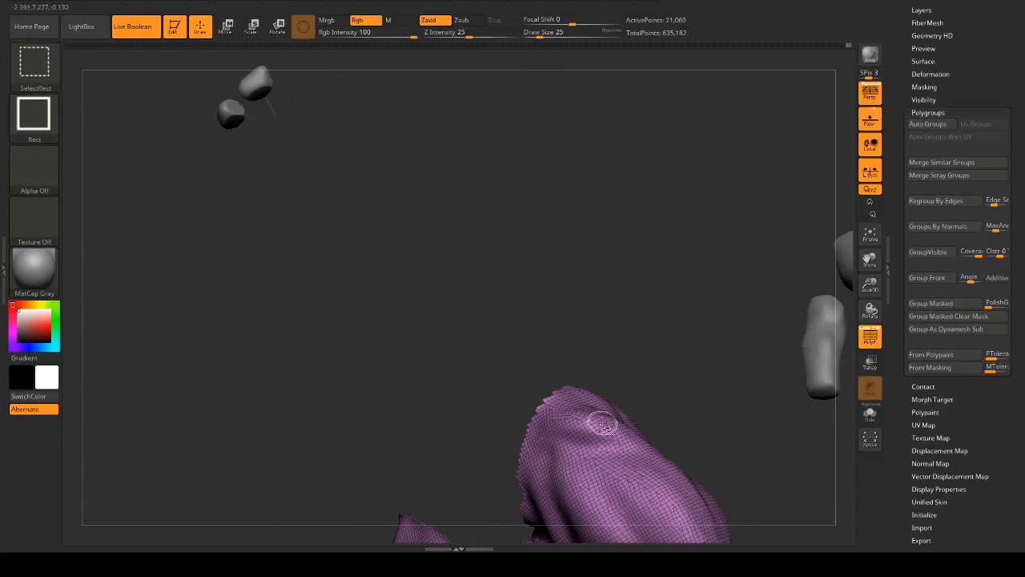
ctrl+shift+click(639, 352)
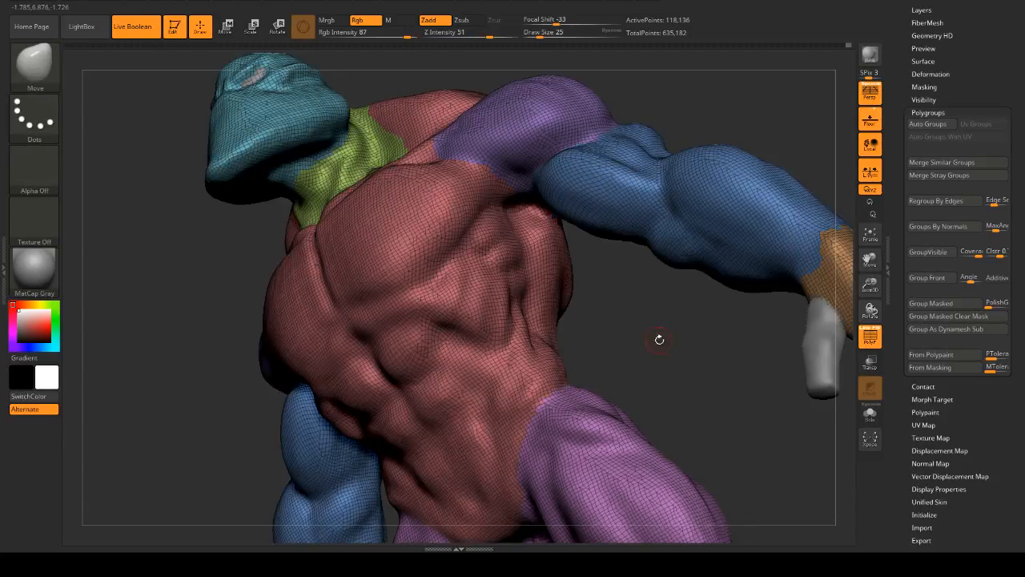
- View the figure from the front, isolate both thighs to inspect their shape, and restore the other body parts
mouse_move(659, 339)
alt+mouse_down()
mouse_move(669, 172)
mouse_move(705, 246)
mouse_move(688, 161)
mouse_move(737, 151)
mouse_move(744, 192)
mouse_move(709, 200)
mouse_move(678, 202)
mouse_move(566, 164)
alt+mouse_up()
mouse_move(640, 201)
mouse_down()
mouse_move(613, 172)
mouse_move(616, 194)
mouse_move(593, 208)
mouse_up()
mouse_move(695, 272)
alt+mouse_down()
mouse_move(688, 161)
mouse_move(601, 186)
alt+mouse_up()
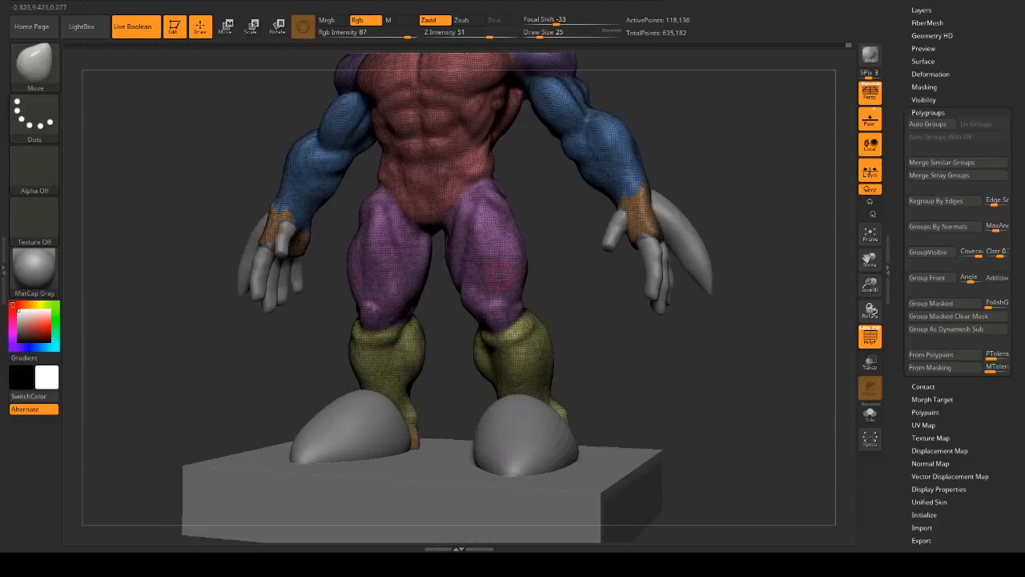
ctrl+shift+click(491, 263)
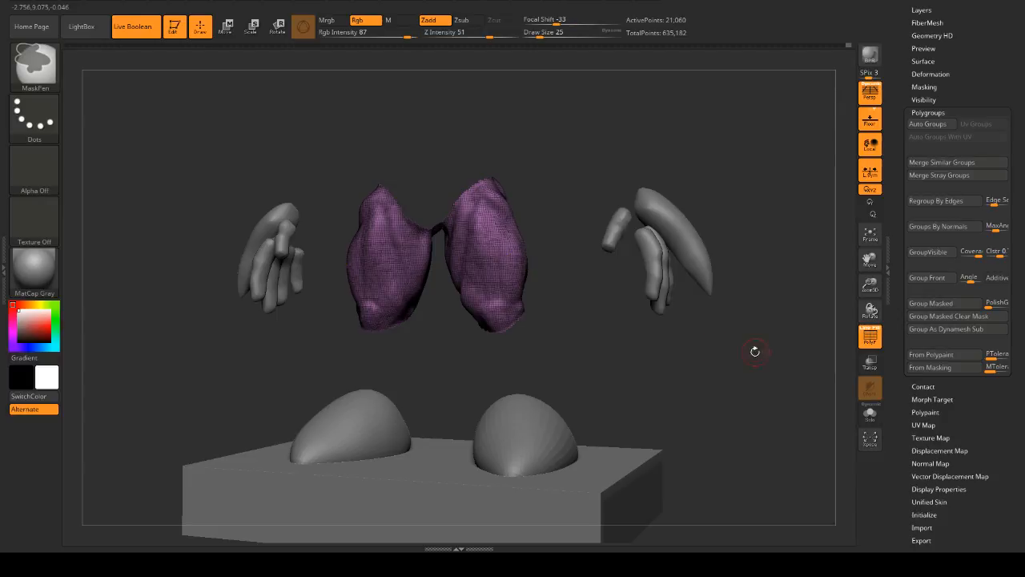
ctrl+shift+click(533, 311)
- Check the lower-leg and wrist polygroups by isolating each in turn, and show the complete body again
ctrl+shift+click(538, 355)
mouse_move(676, 341)
mouse_down()
mouse_move(594, 344)
mouse_move(630, 354)
mouse_move(664, 386)
mouse_move(681, 332)
mouse_move(698, 347)
mouse_move(675, 339)
mouse_move(677, 269)
mouse_up()
ctrl+shift+click(682, 342)
ctrl+shift+click(613, 106)
drag(697, 213, 575, 208)
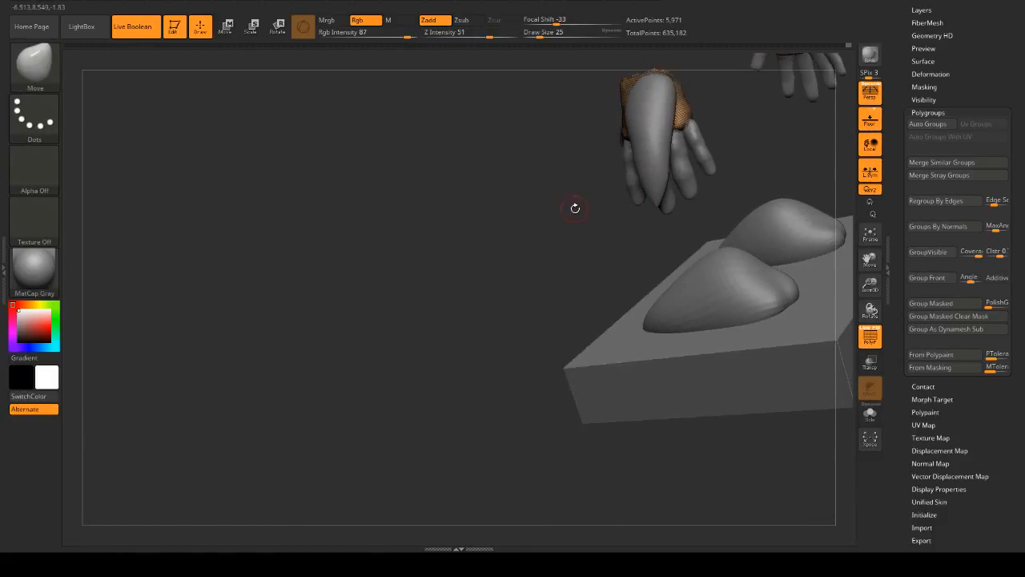
ctrl+shift+click(478, 225)
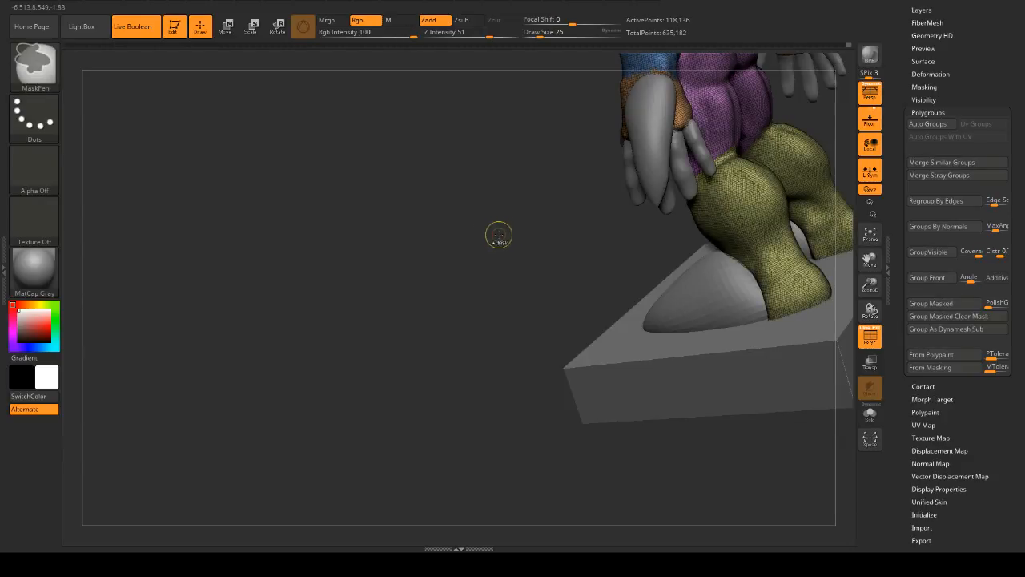
- With the other subtools transparent, isolate the lower legs with their feet fragments, combine them into one polygroup and show the whole body
drag(497, 234, 737, 295)
click(865, 367)
drag(434, 255, 529, 197)
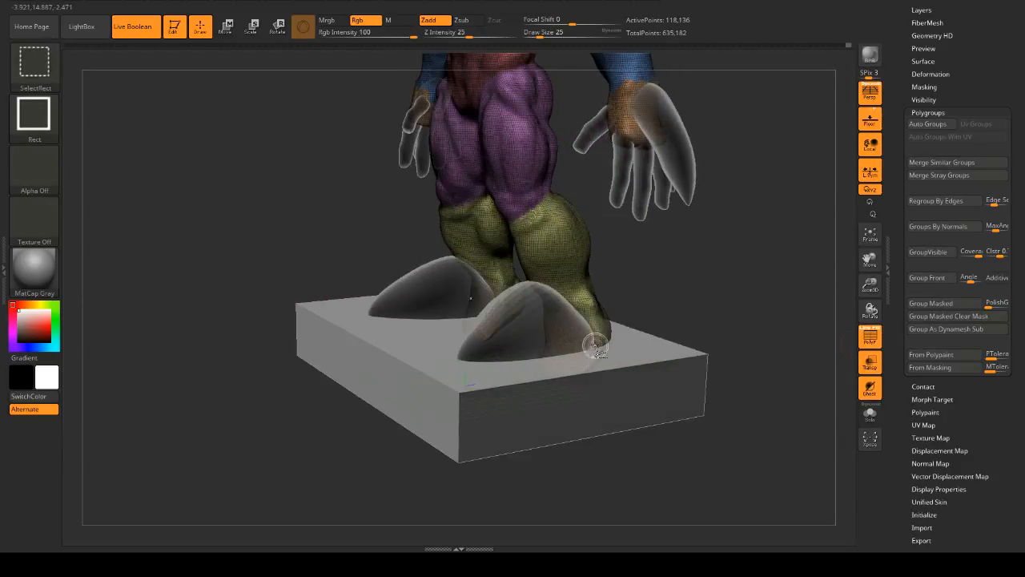
ctrl+shift+click(594, 344)
ctrl+shift+click(572, 293)
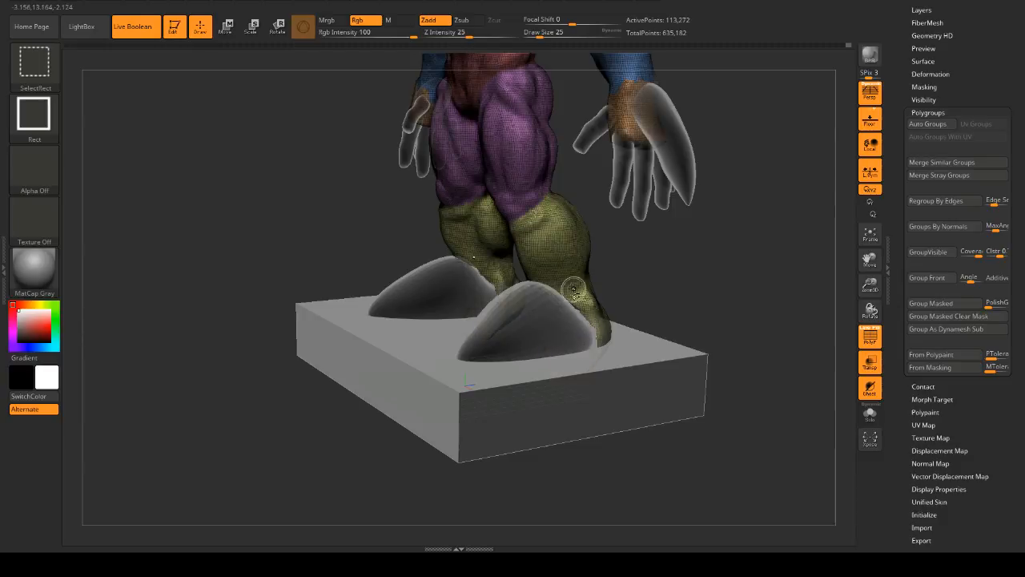
ctrl+shift+drag(752, 224, 781, 244)
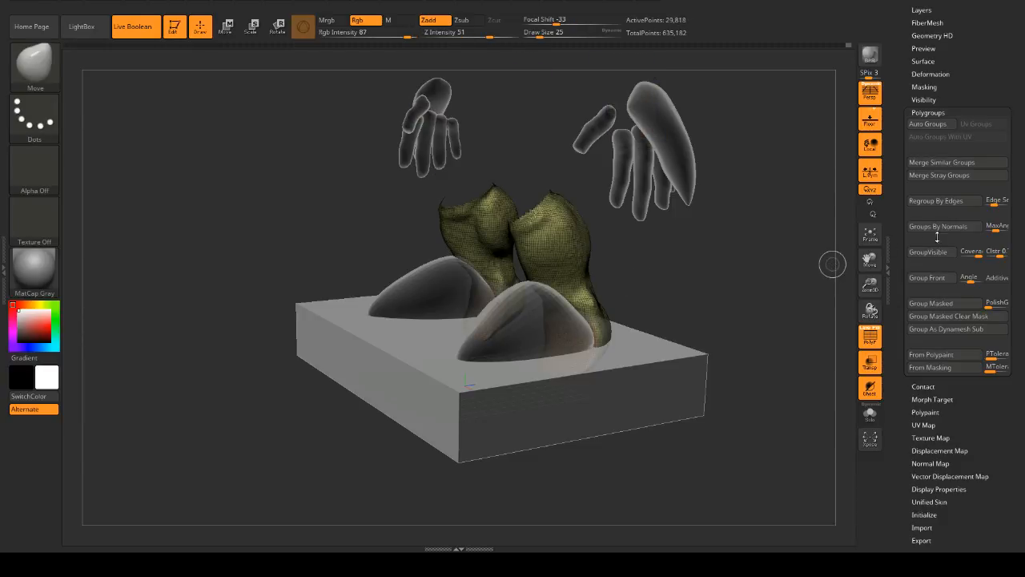
key(ctrl+w)
ctrl+shift+click(755, 282)
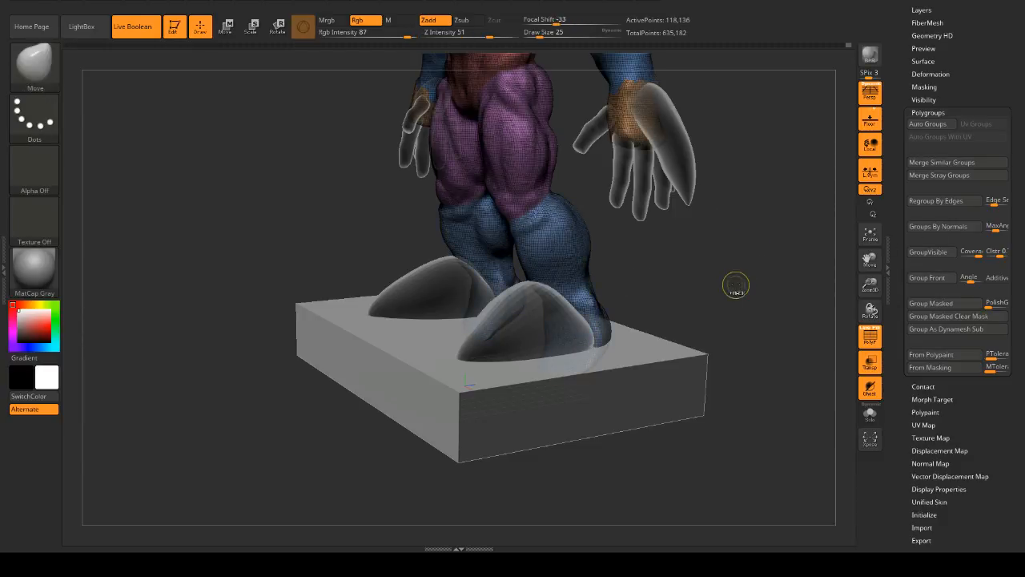
- Isolate the combined lower legs, assign them a new polygroup with a different colour and show the whole body
ctrl+right_drag(742, 268, 607, 264)
ctrl+shift+click(558, 264)
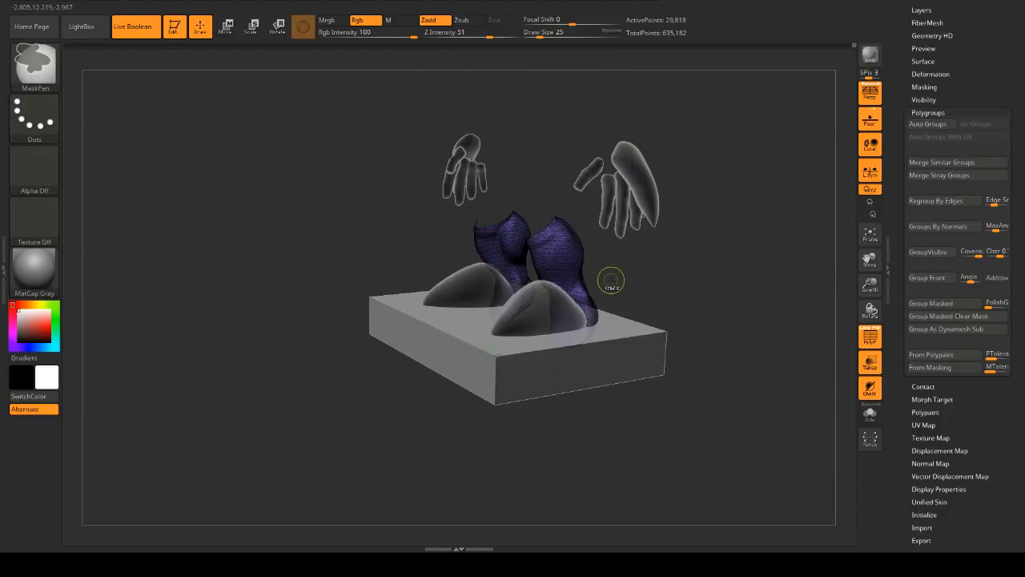
key(ctrl+w)
ctrl+shift+click(687, 270)
ctrl+right_drag(686, 270, 767, 301)
alt+right_drag(767, 301, 761, 409)
ctrl+right_drag(817, 310, 741, 244)
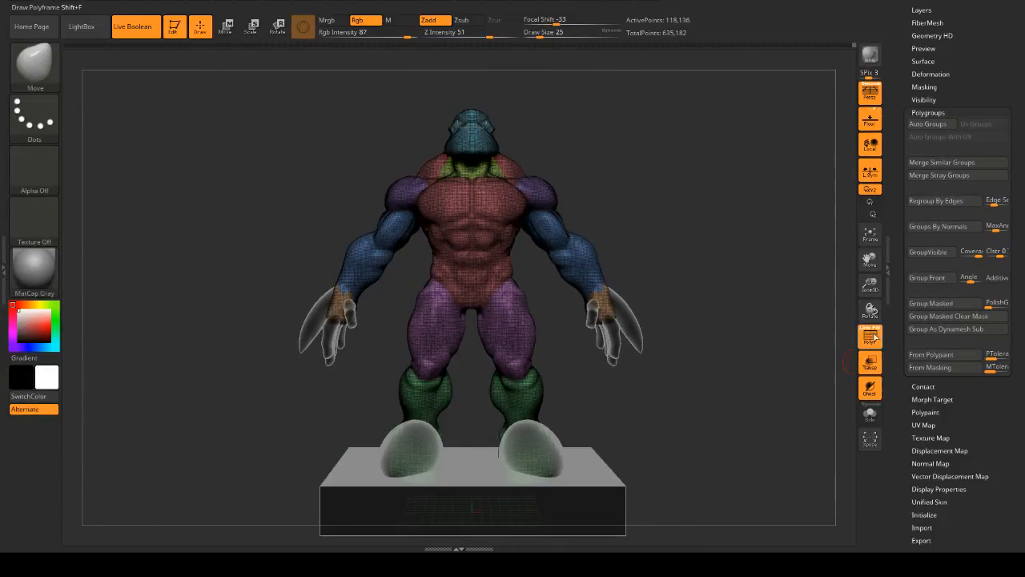
- Turn off the polyframe display and the subtool transparency, and frame the full figure with its base
click(871, 336)
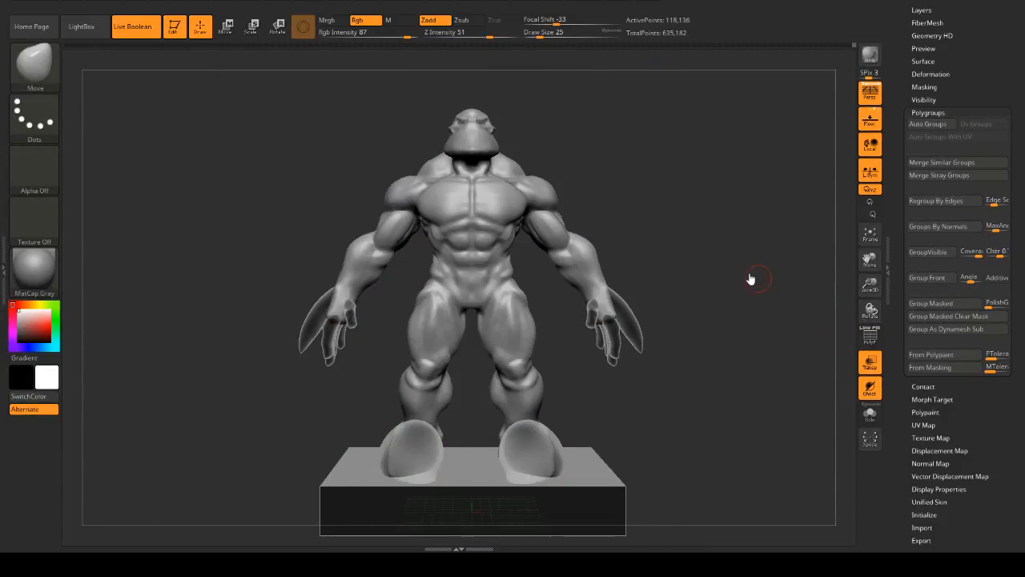
right_drag(759, 234, 802, 244)
right_drag(679, 229, 736, 346)
right_drag(708, 260, 686, 217)
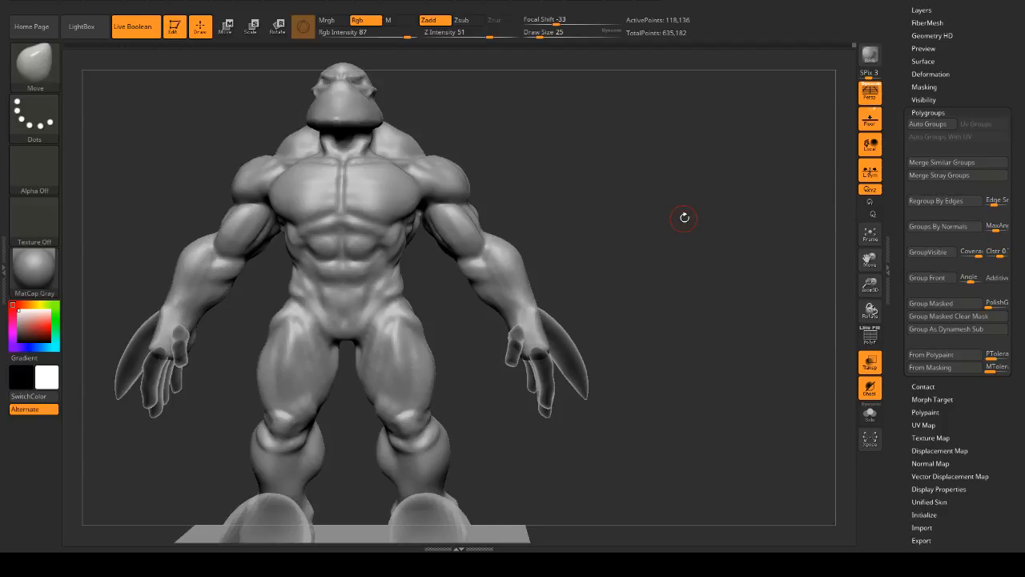
drag(571, 206, 712, 224)
drag(616, 213, 818, 324)
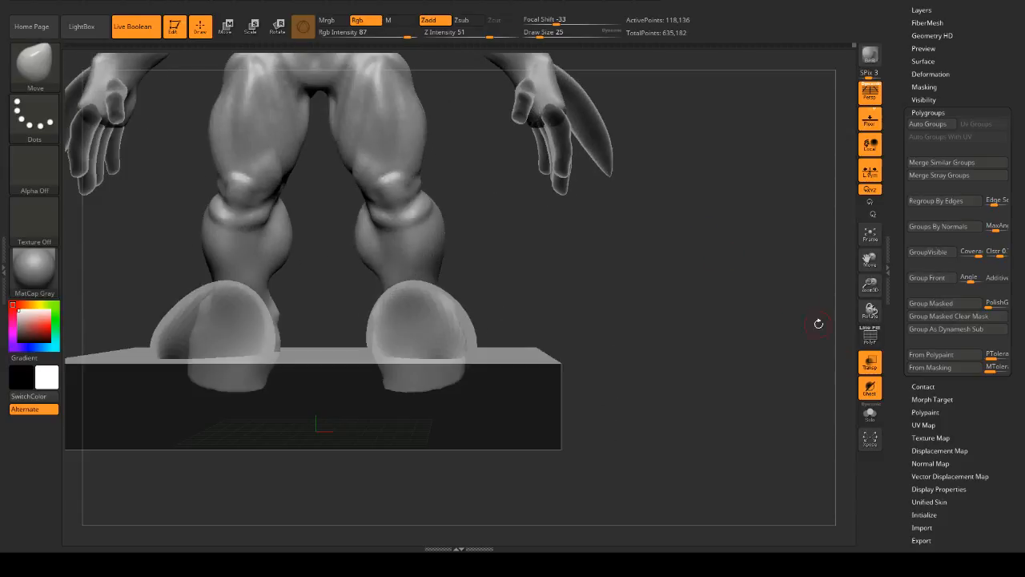
click(870, 362)
key(f)
alt+drag(702, 231, 718, 254)
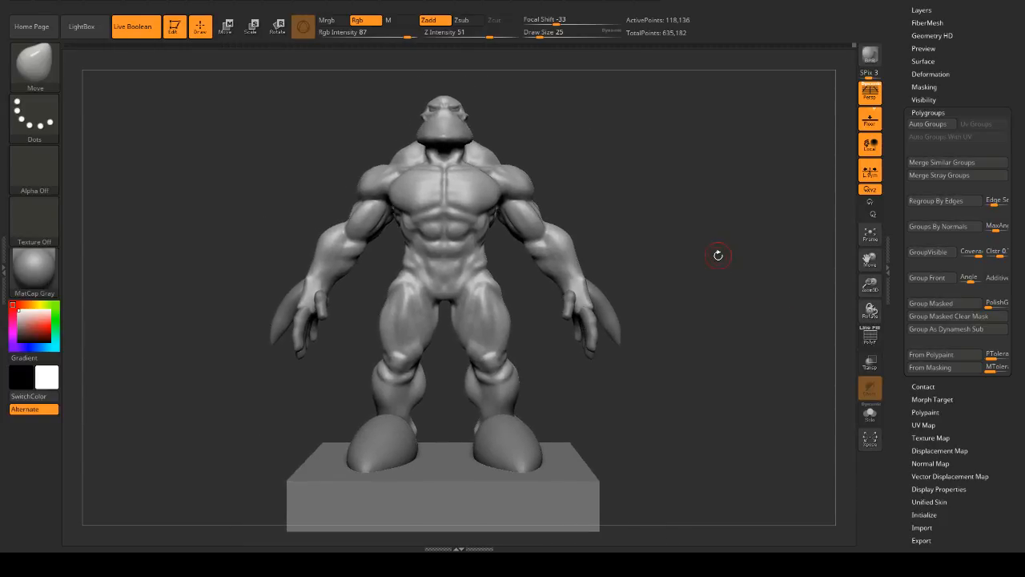
- Save the ZBrush project
click(175, 5)
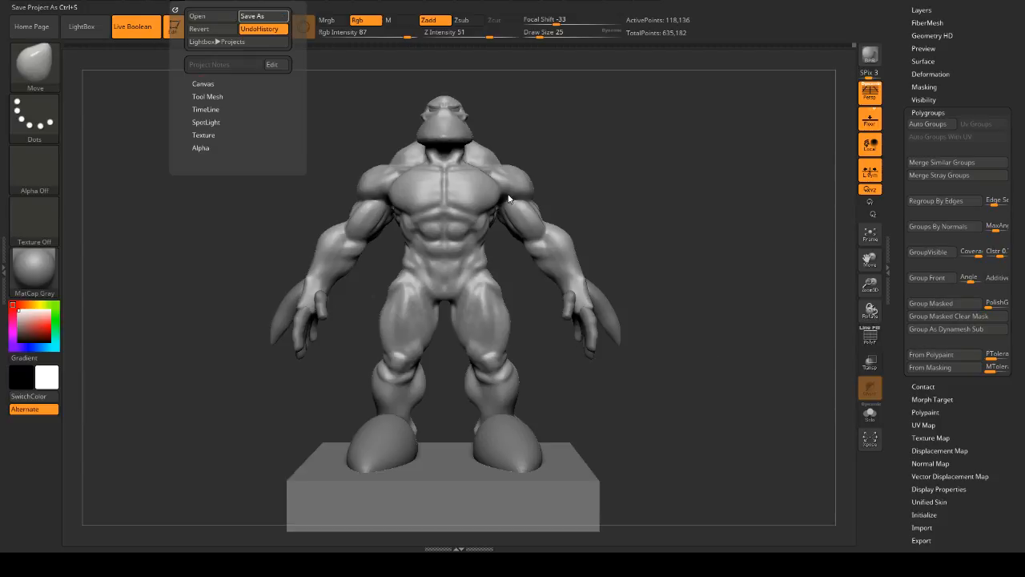
key(ctrl+s)
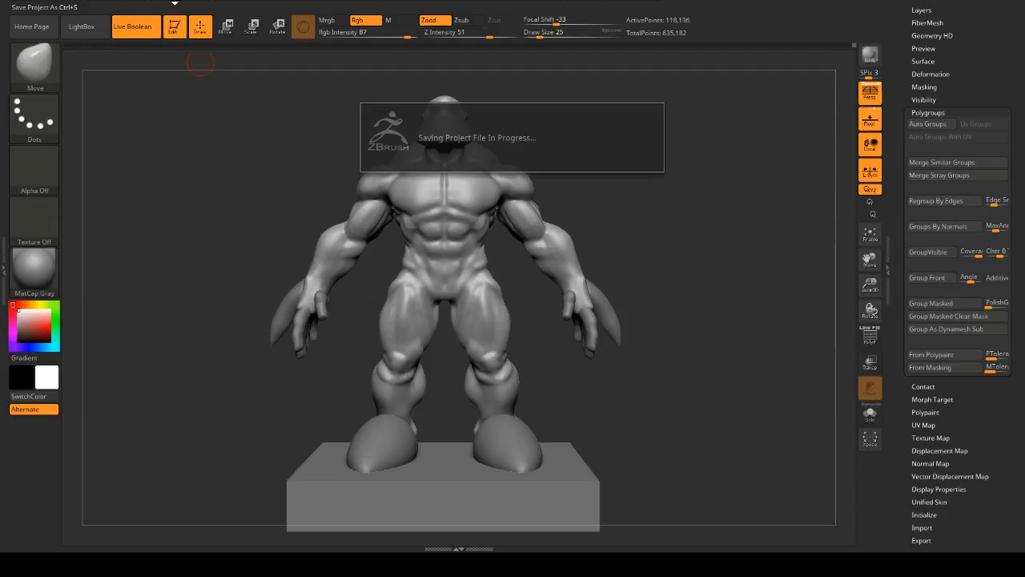
- Hide the surrounding interface and set movie recording to the document area at Large size
click(180, 4)
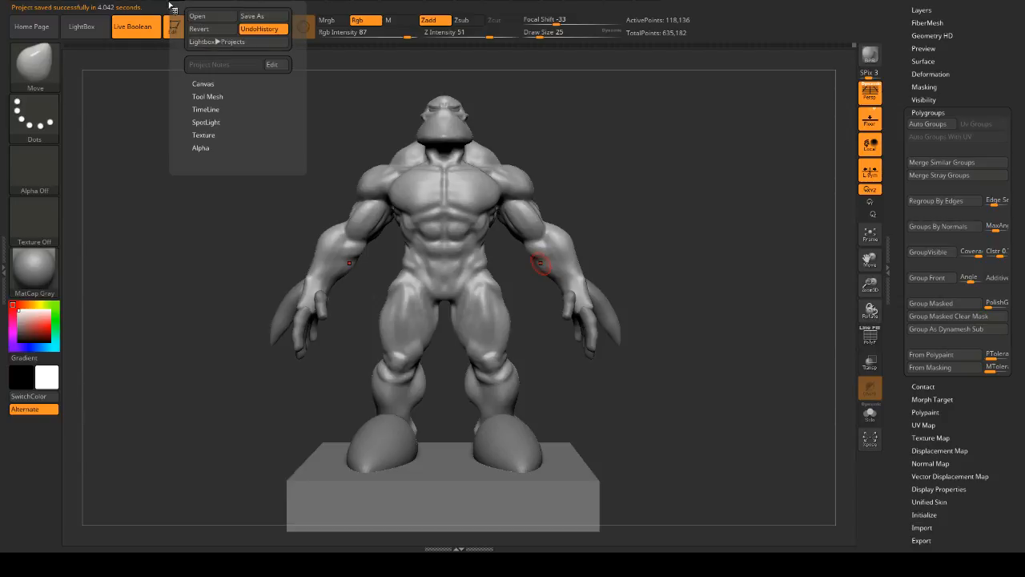
mouse_move(293, 4)
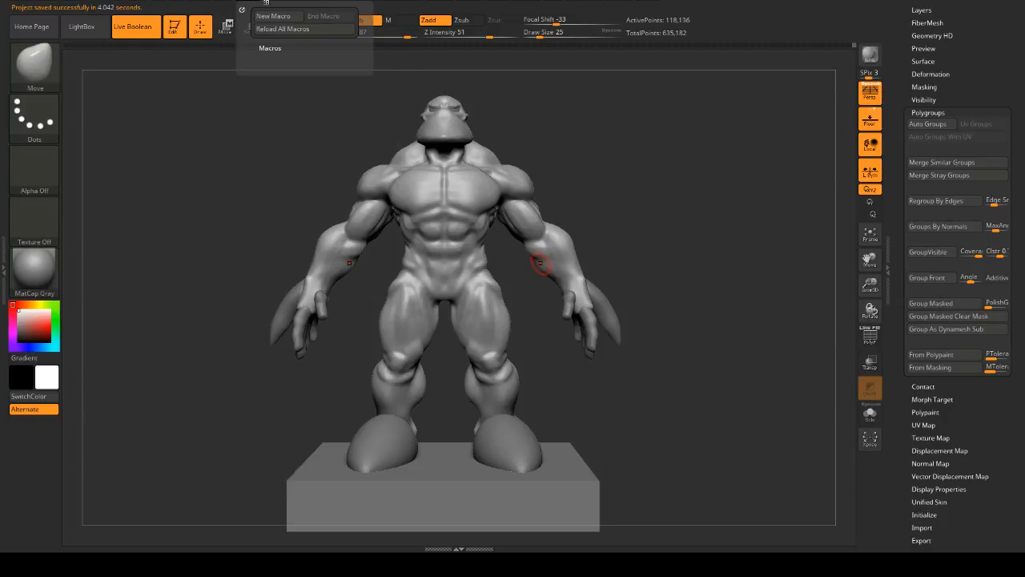
key(Tab)
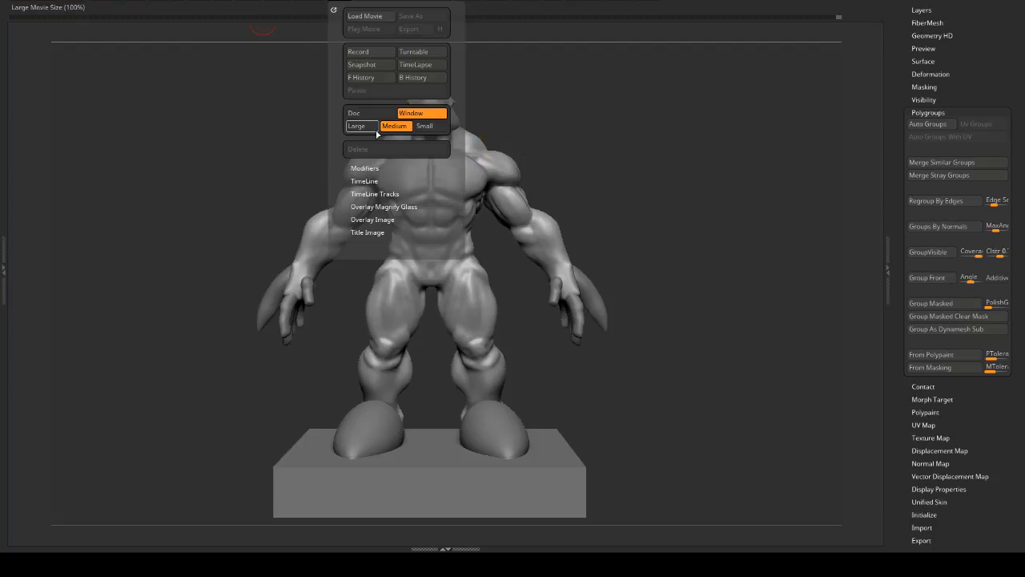
mouse_move(344, 4)
click(376, 118)
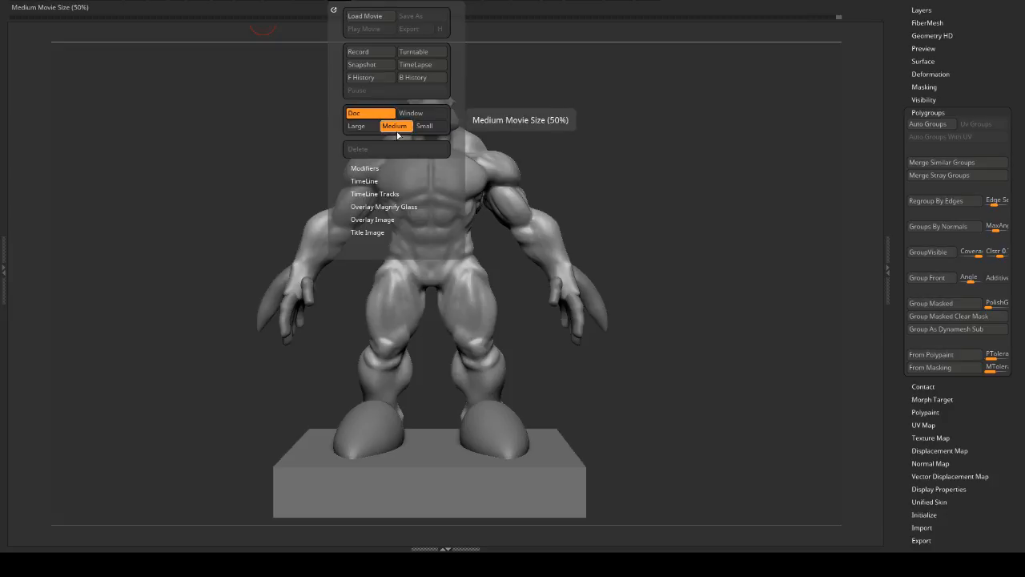
click(358, 126)
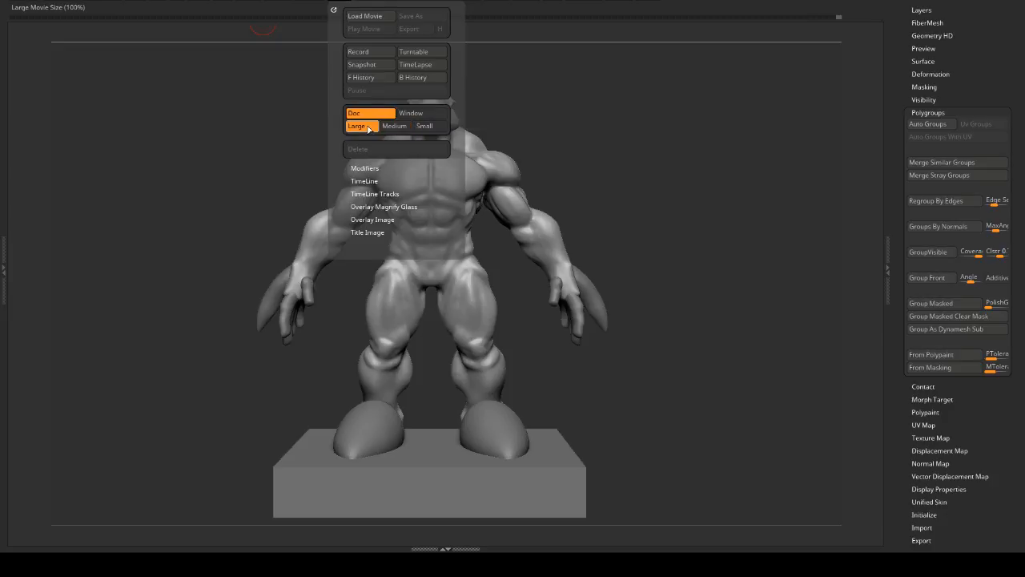
- Set the movie's overlay image opacity to 0 and the title image's fade-in and fade-out times to 0
click(374, 220)
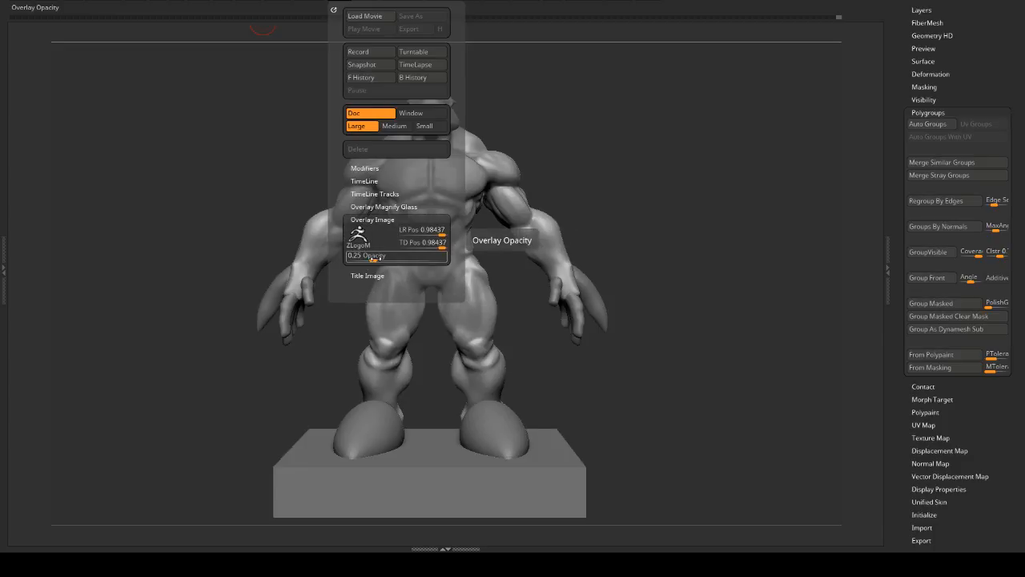
drag(373, 258, 357, 259)
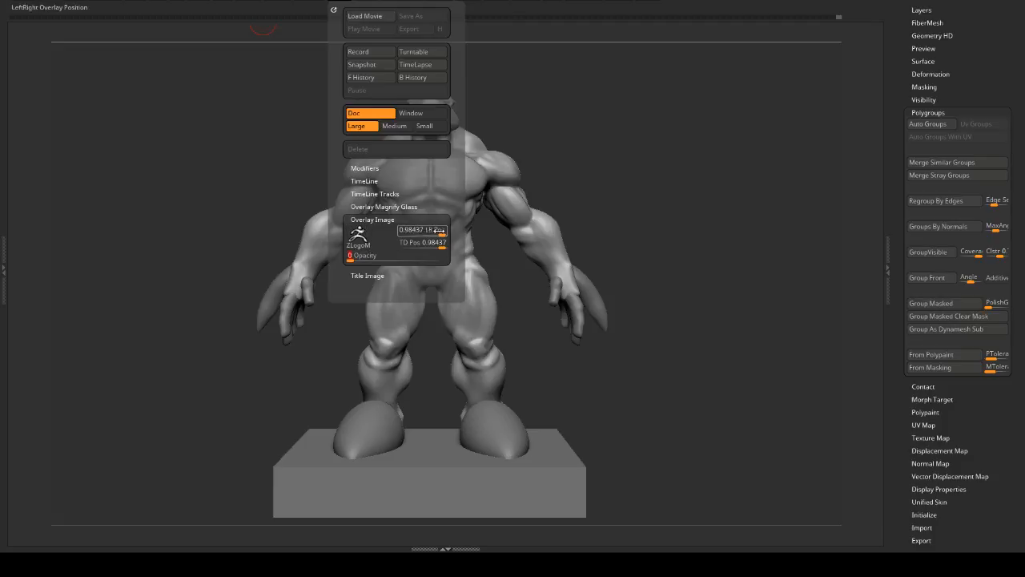
click(373, 275)
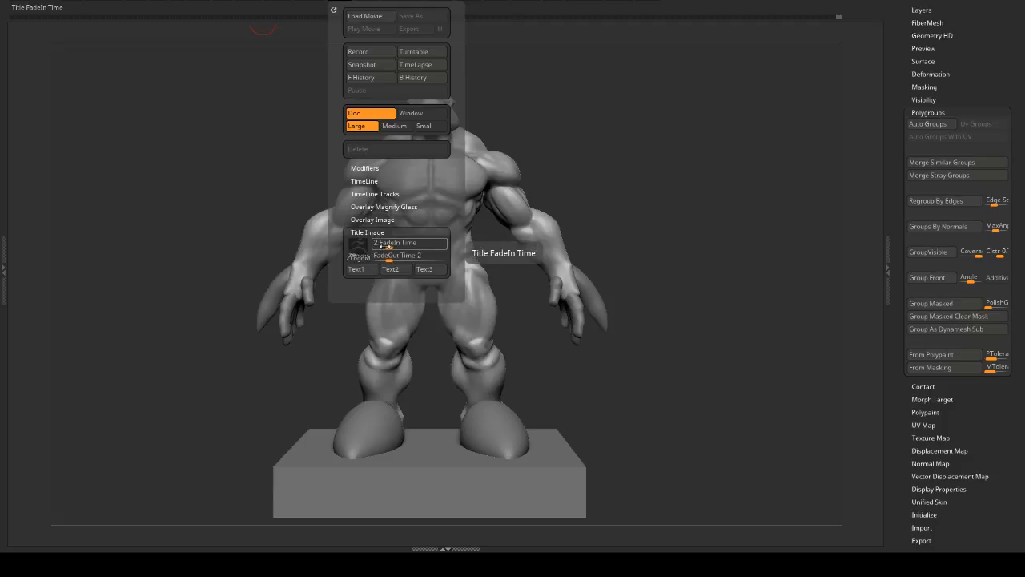
drag(390, 245, 360, 256)
click(373, 244)
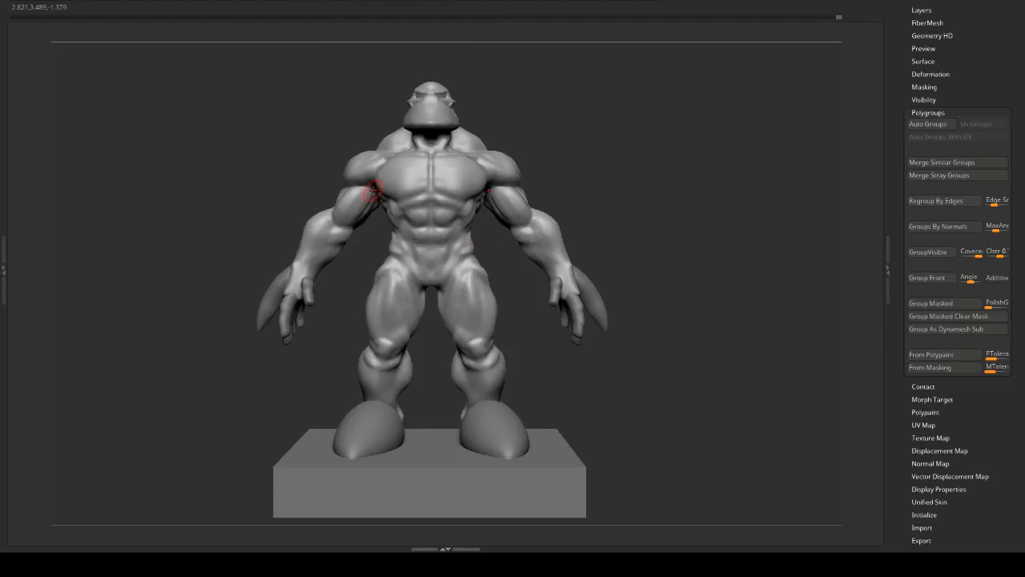
click(347, 4)
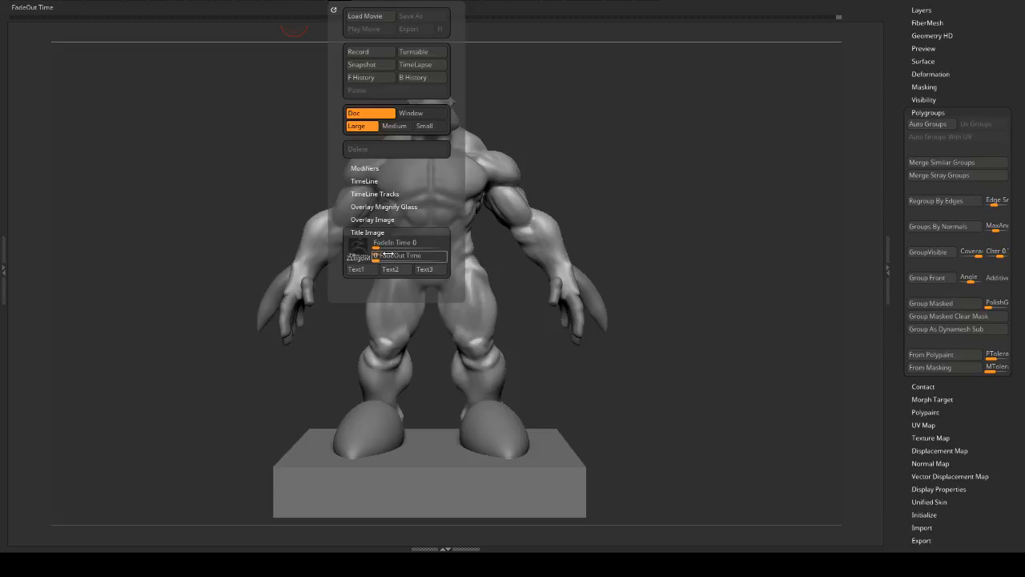
click(376, 243)
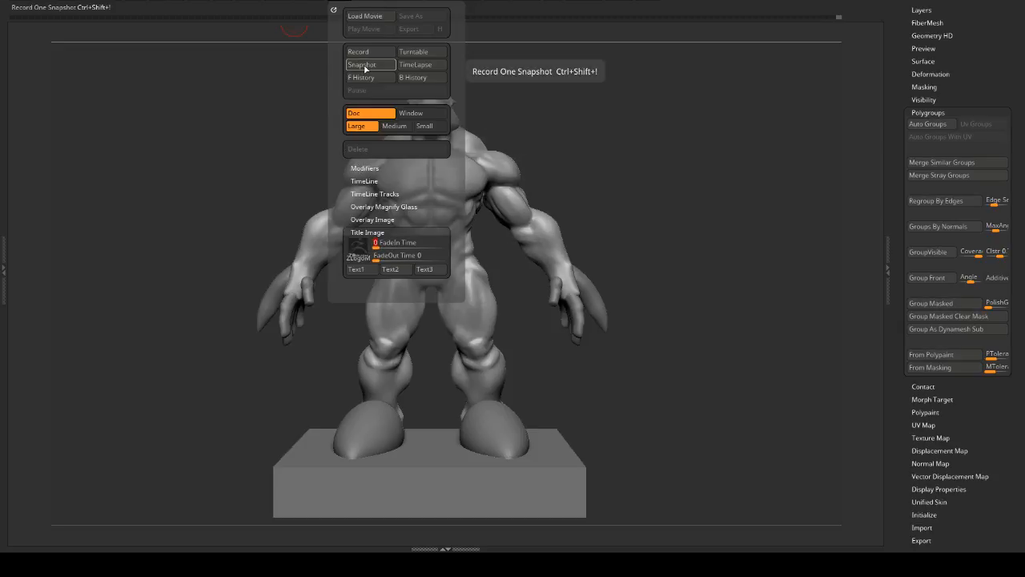
- Record a turntable movie of the figure and recentre it in the front view
click(412, 53)
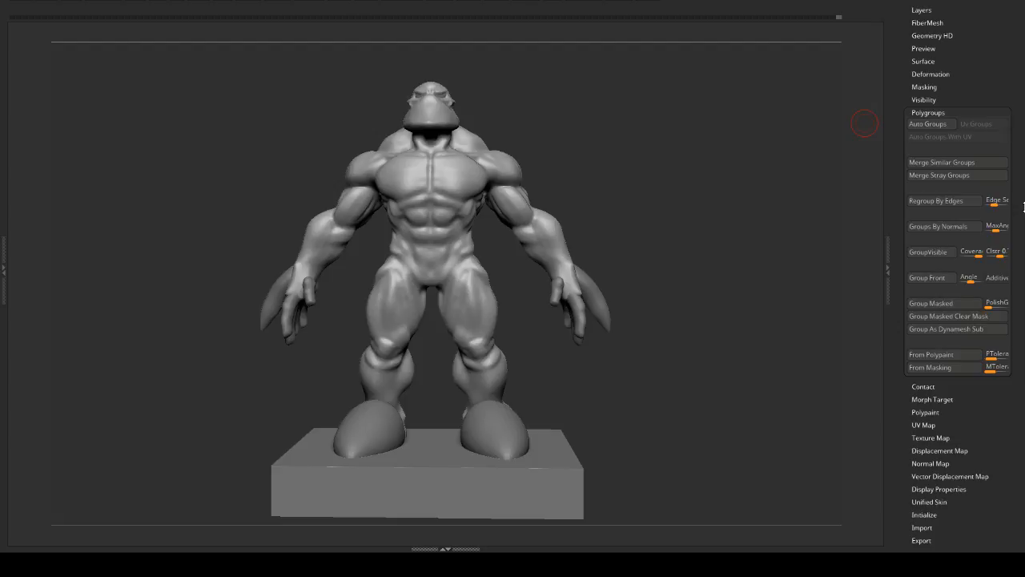
mouse_move(700, 249)
alt+mouse_down()
mouse_move(703, 227)
mouse_move(718, 233)
mouse_move(701, 241)
mouse_move(703, 274)
mouse_move(721, 248)
mouse_move(741, 244)
mouse_move(685, 266)
mouse_move(710, 265)
mouse_move(713, 277)
mouse_move(711, 261)
mouse_move(755, 262)
mouse_move(716, 243)
mouse_move(678, 277)
mouse_move(712, 296)
mouse_move(571, 270)
mouse_move(677, 267)
mouse_move(695, 257)
alt+mouse_up()
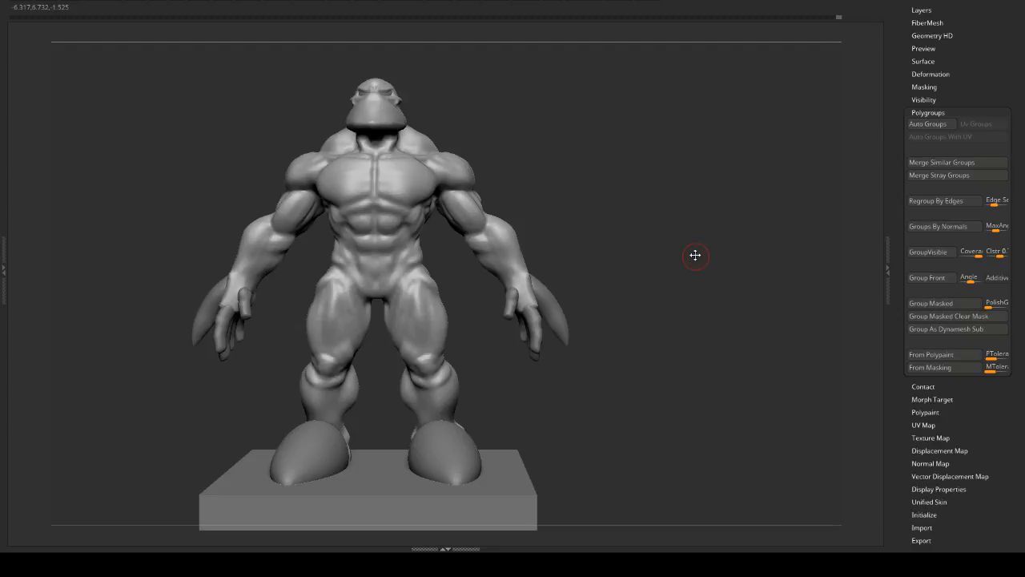
drag(743, 253, 752, 194)
mouse_move(712, 227)
mouse_down()
mouse_move(743, 229)
mouse_move(714, 222)
mouse_up()
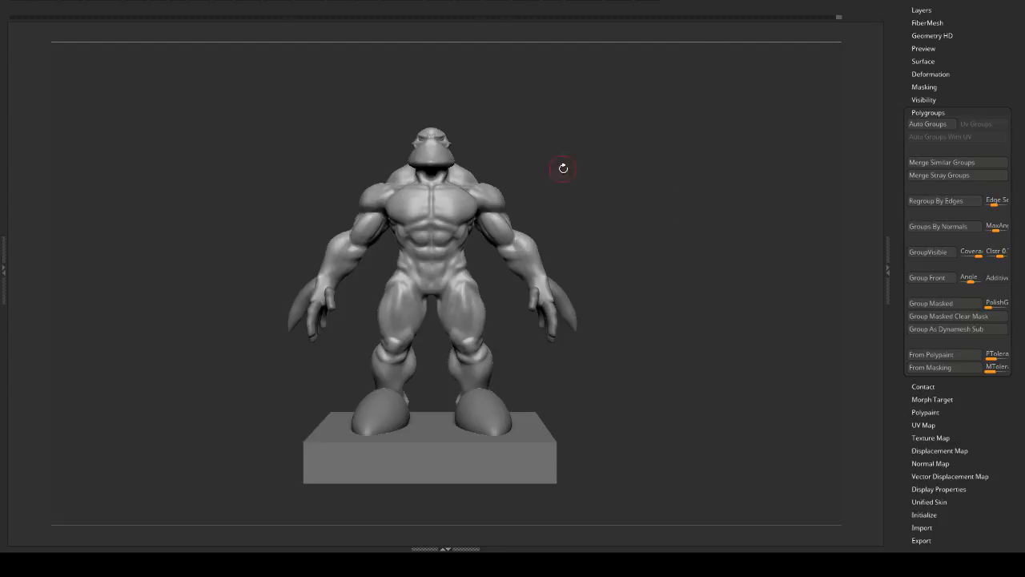
alt+drag(616, 171, 667, 198)
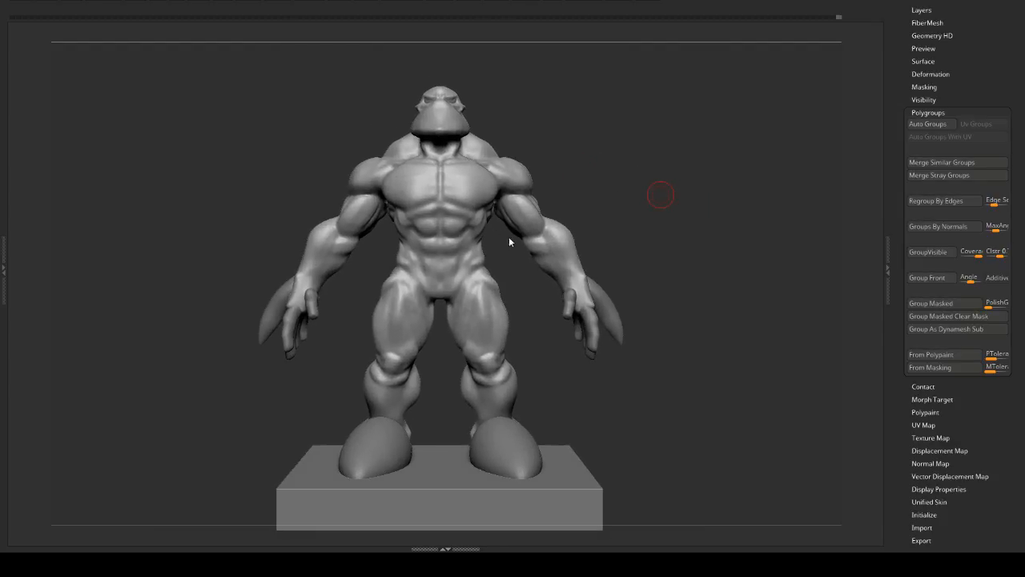